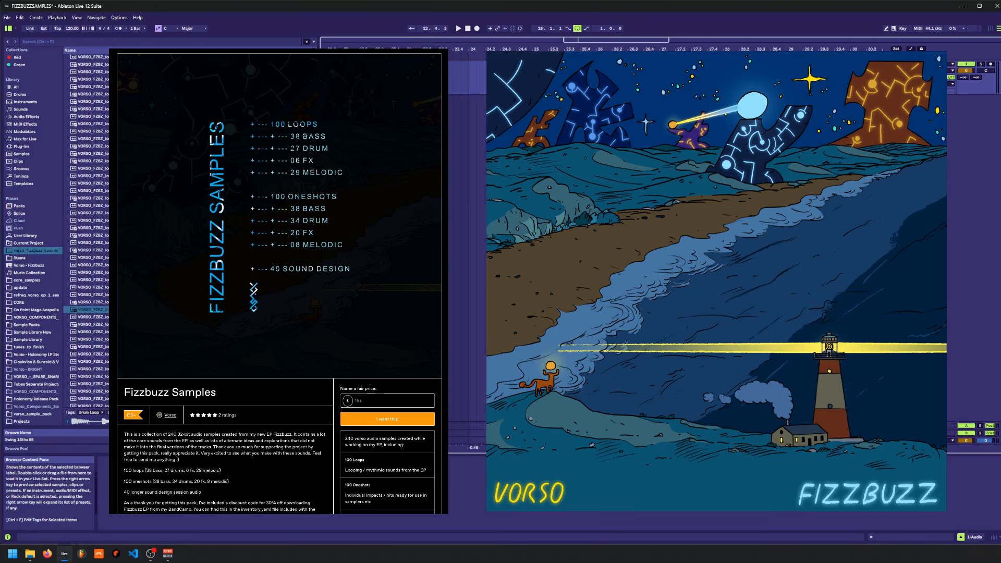
- Examine the sample pack's file list from the drum loops down to the bass and drum one-shots
key(Up)
key(Up)
key(Up)
key(Up)
key(Up)
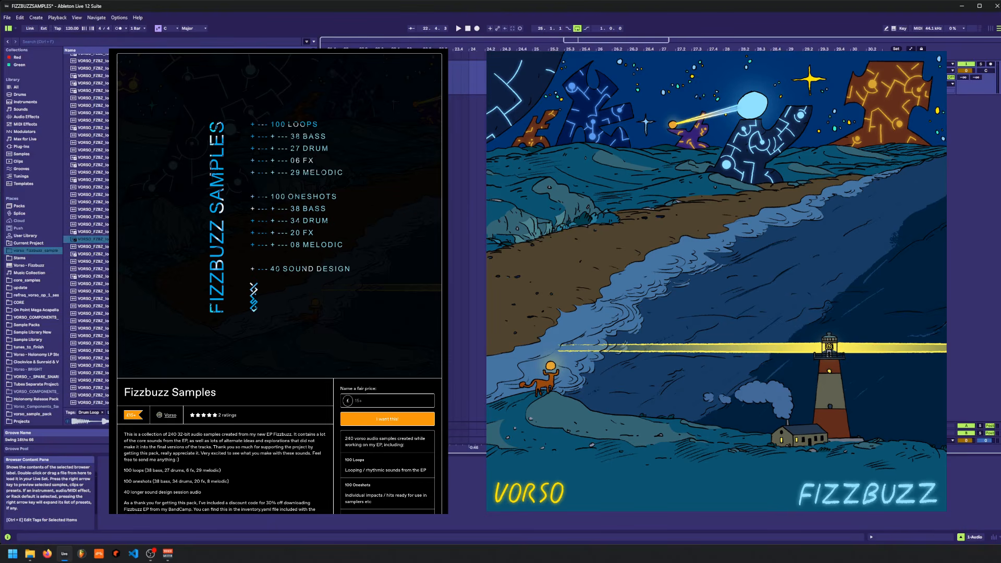
scroll(152, 239, down, 6)
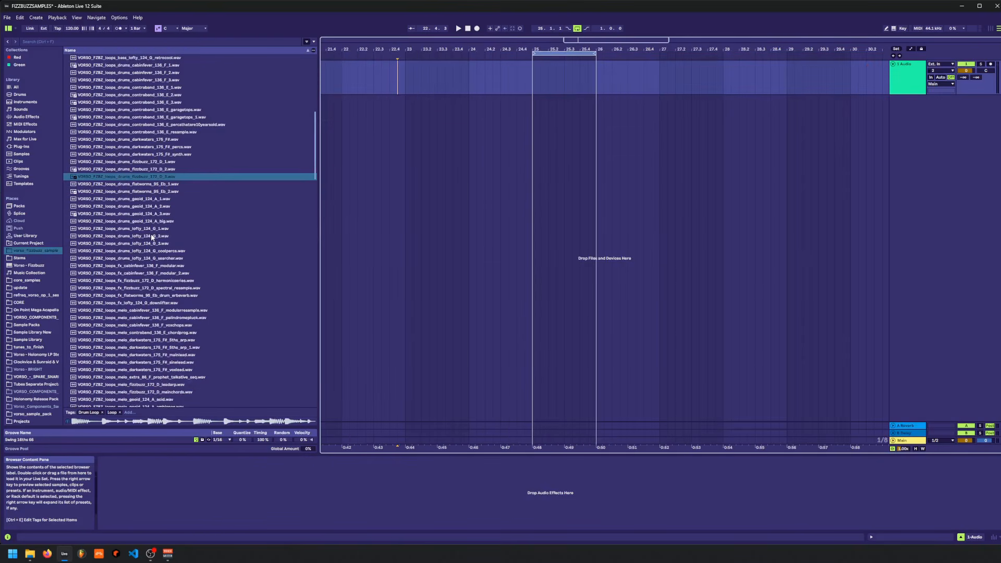
scroll(152, 239, down, 8)
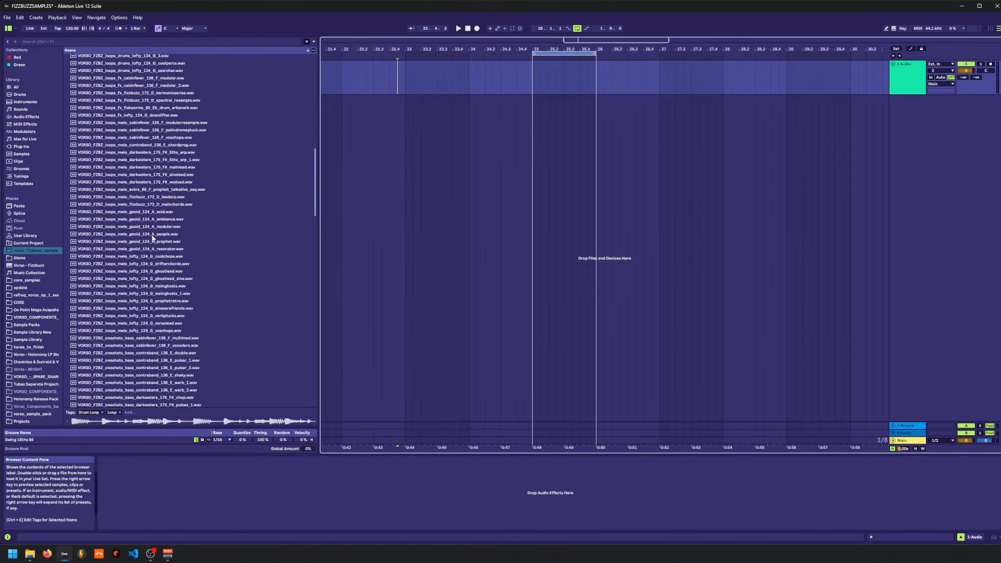
scroll(152, 239, down, 3)
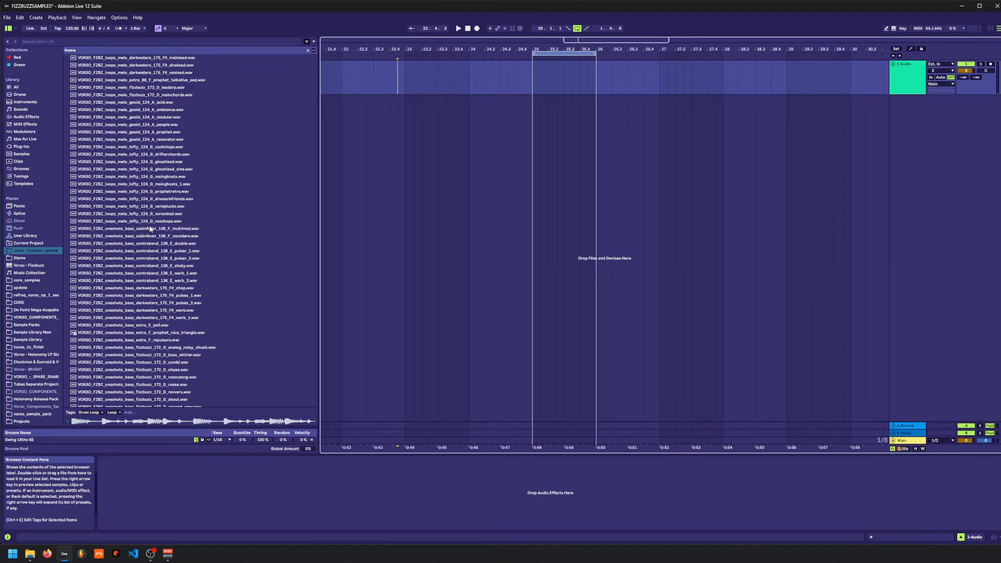
scroll(150, 228, down, 3)
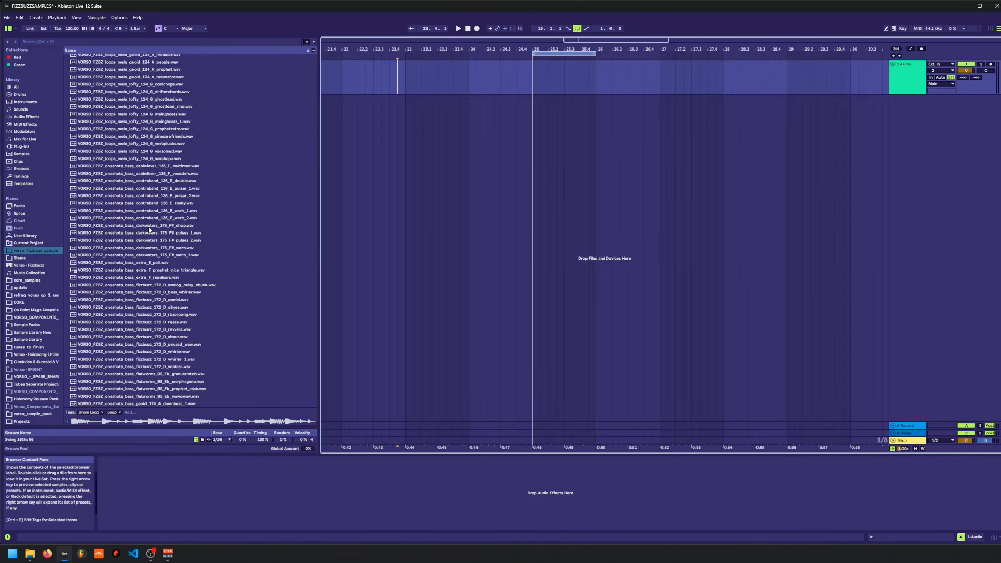
scroll(185, 211, down, 3)
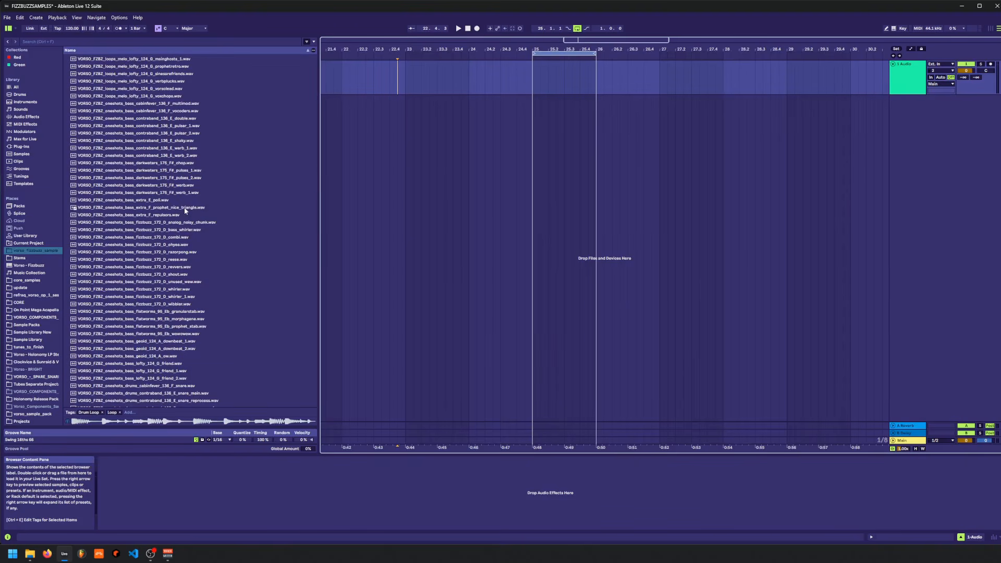
scroll(184, 212, down, 2)
scroll(184, 211, down, 2)
scroll(186, 214, up, 3)
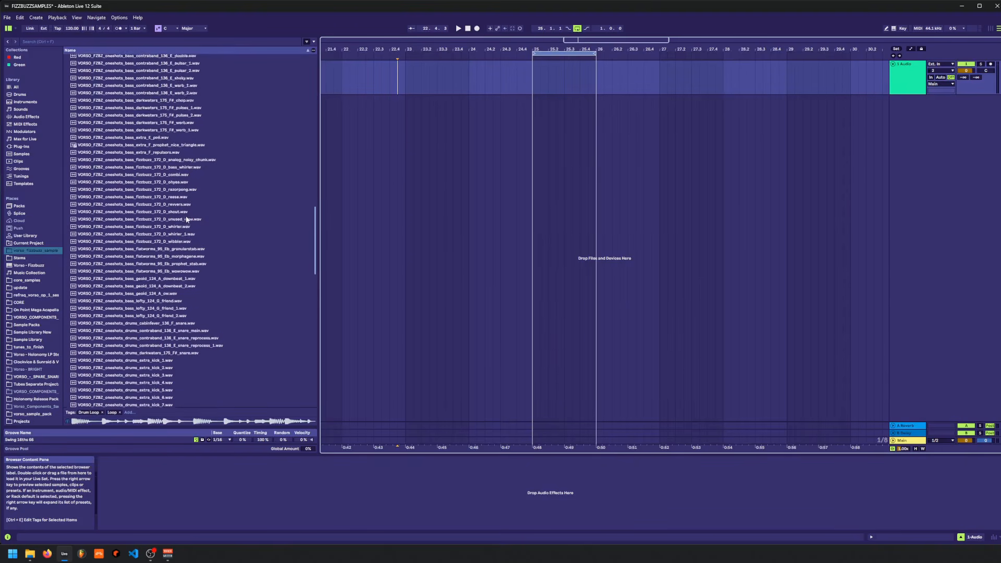
- Return to the start of the pack and audition a few bass and drum loops, ending with drums_contraband_136_E_2, then stop the preview
drag(315, 230, 308, 64)
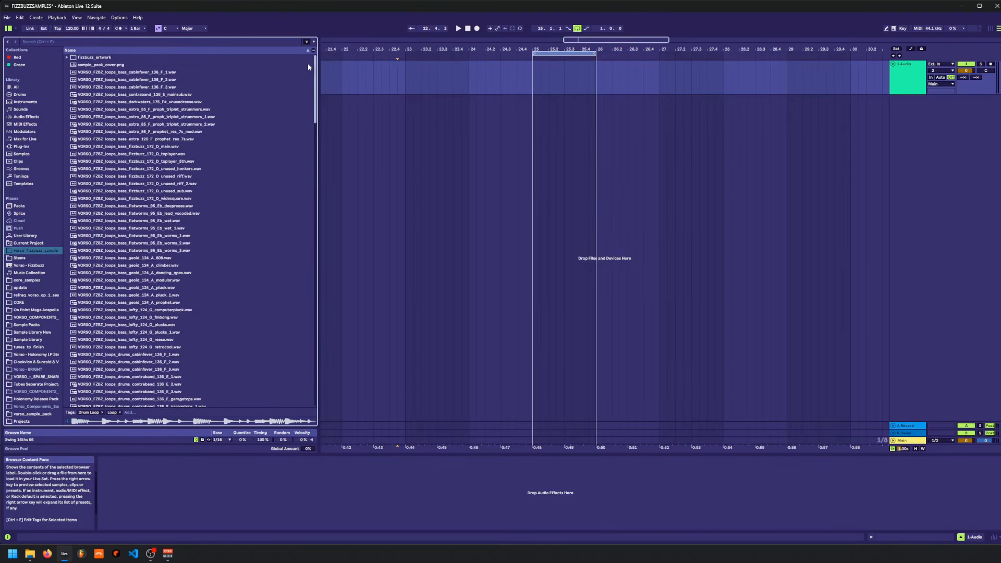
scroll(123, 91, down, 5)
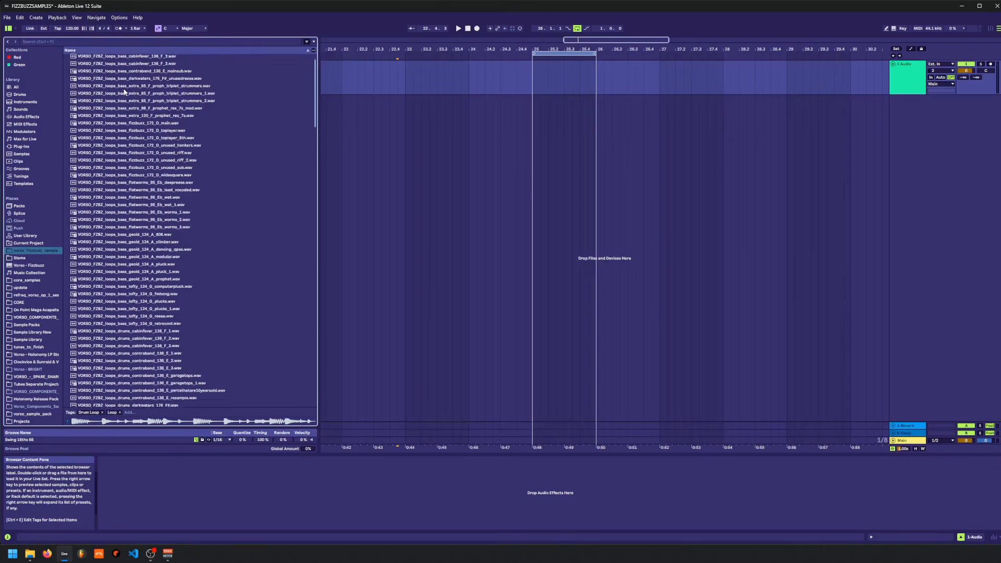
click(121, 119)
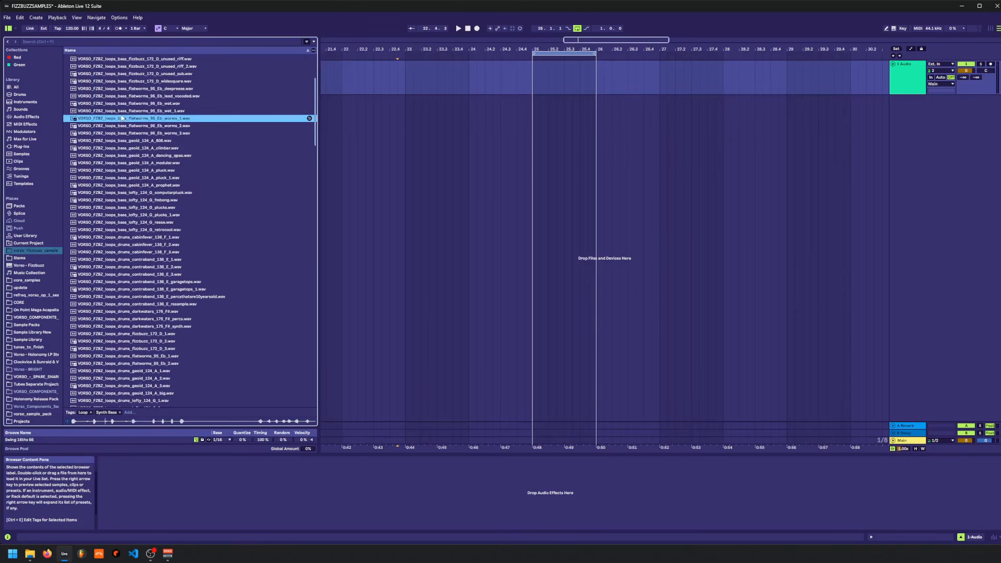
click(133, 187)
click(141, 245)
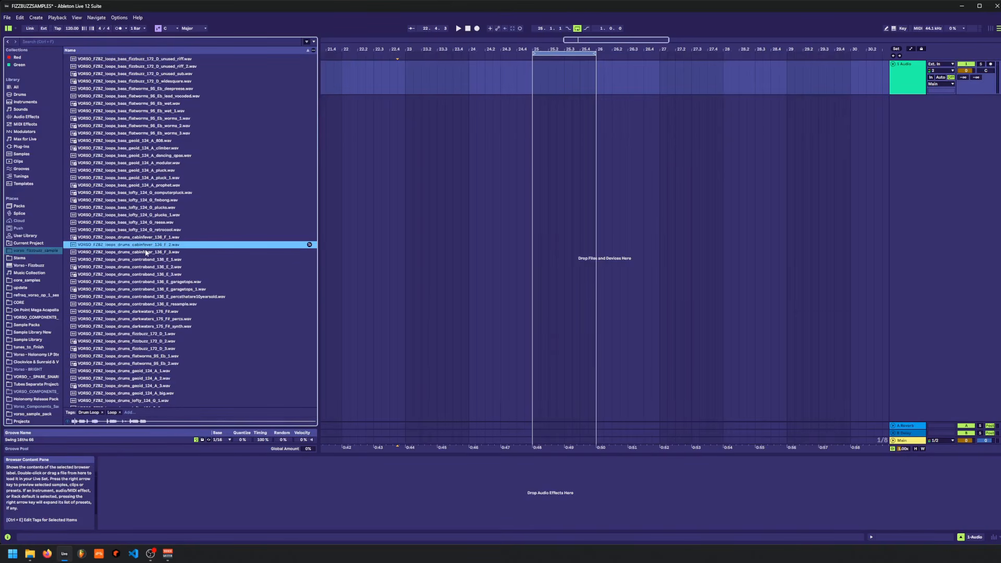
click(149, 267)
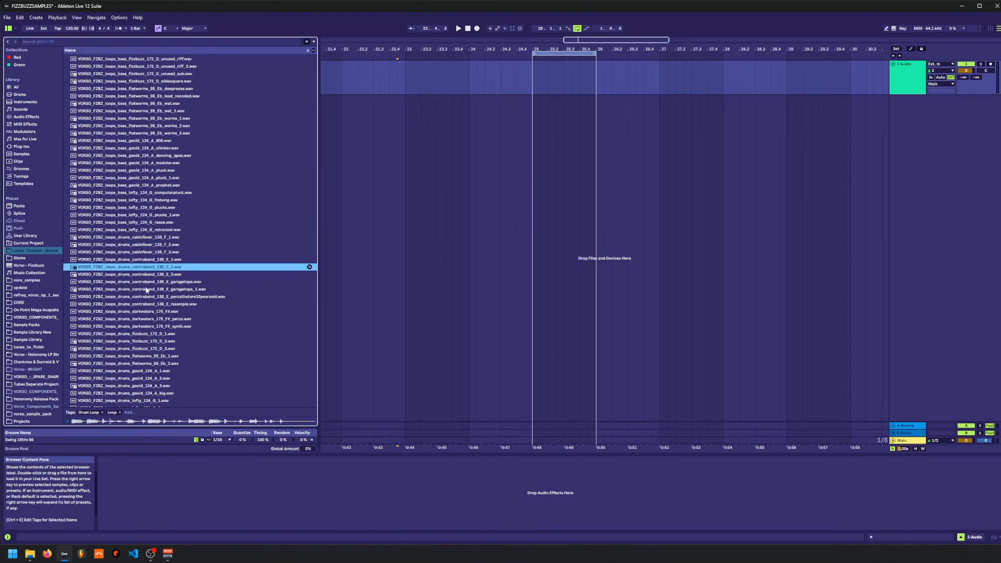
scroll(146, 290, down, 2)
click(525, 201)
- Audition the bass one-shots in sequence from the extra repulsors sample to fizzbuzz_172_D_unused_wow
scroll(191, 285, down, 5)
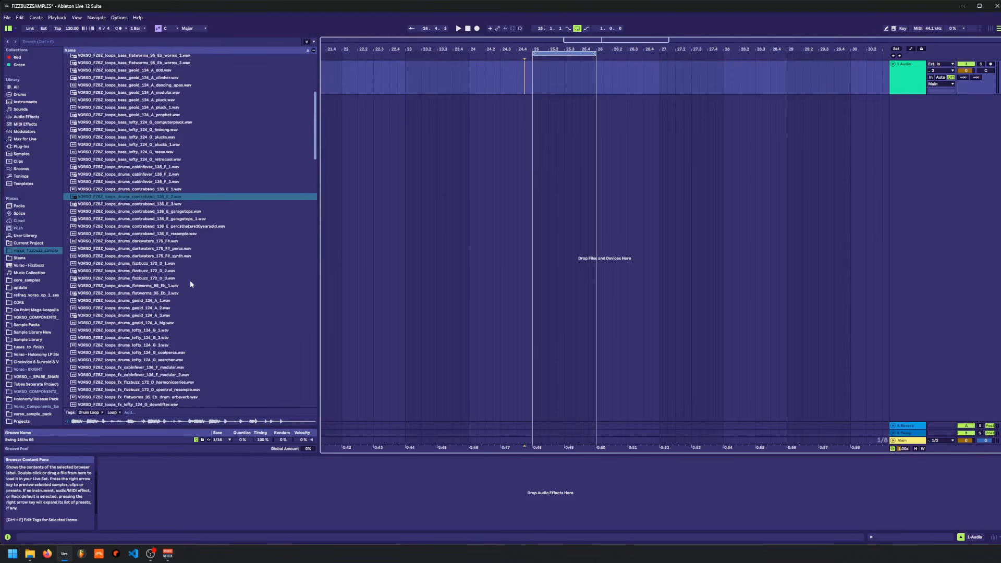
scroll(190, 284, down, 15)
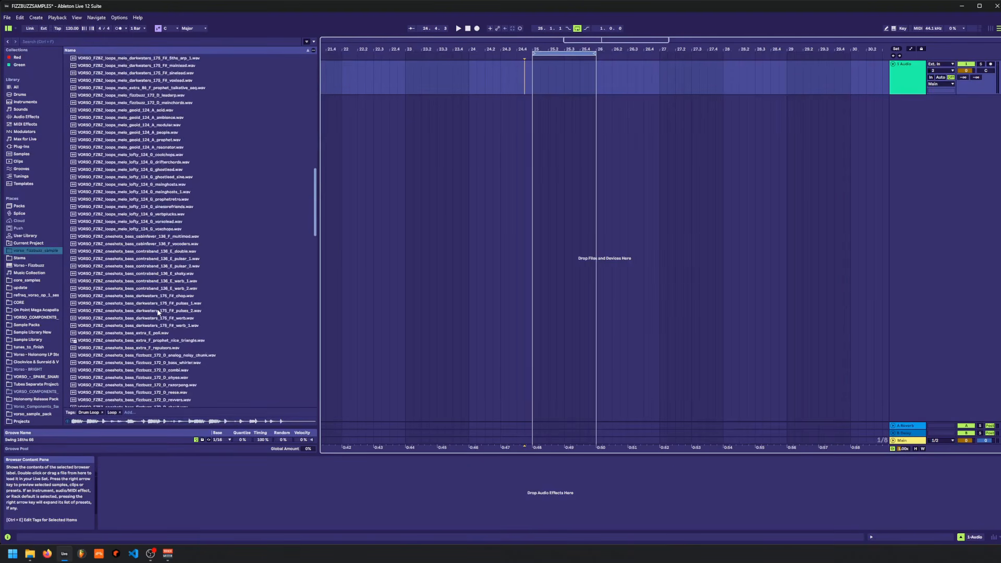
scroll(158, 313, down, 2)
click(158, 313)
scroll(157, 313, down, 3)
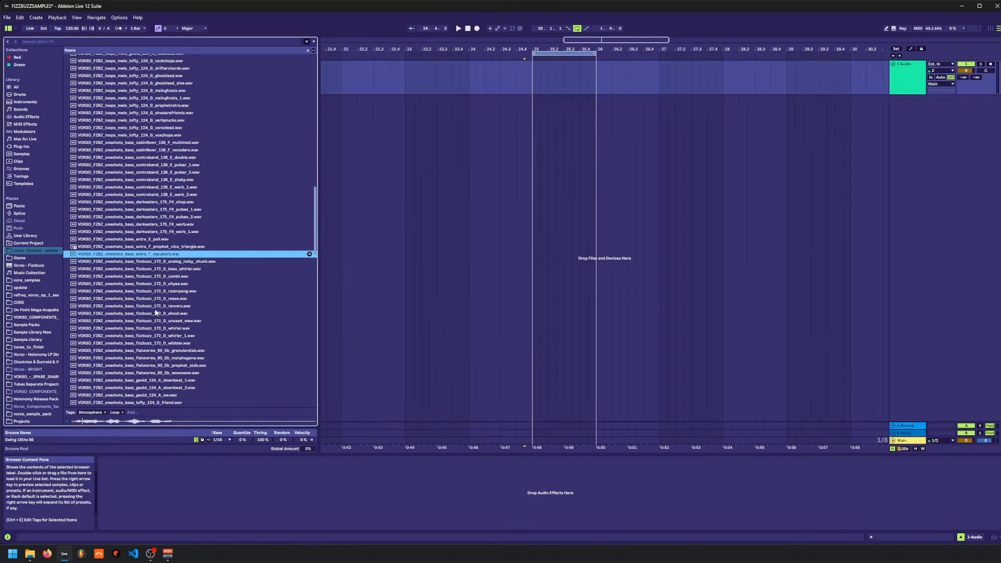
key(Down)
key(Down)
key(Down)
key(Down)
key(Down)
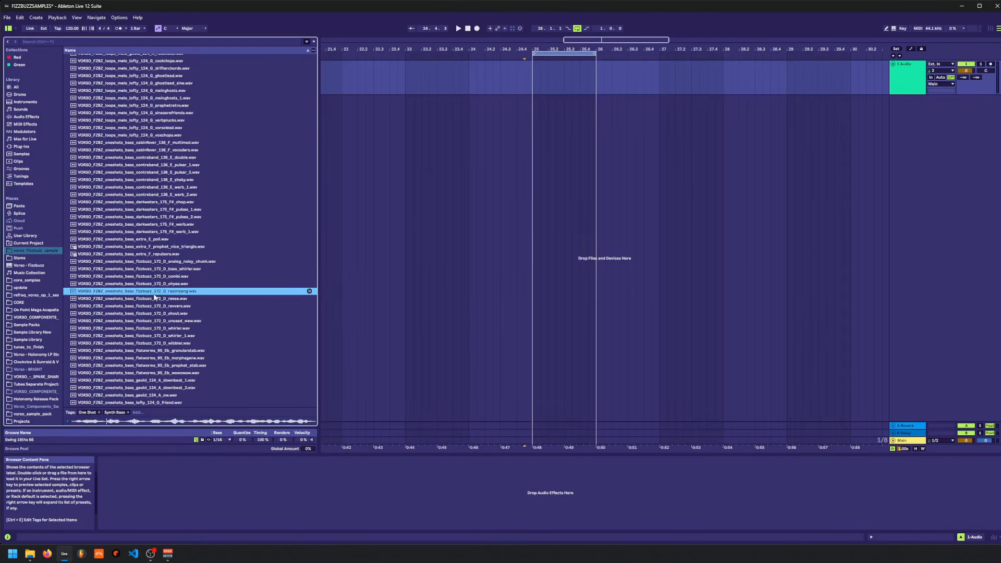
key(Down)
key(Down)
key(Down)
key(Down)
scroll(153, 327, down, 2)
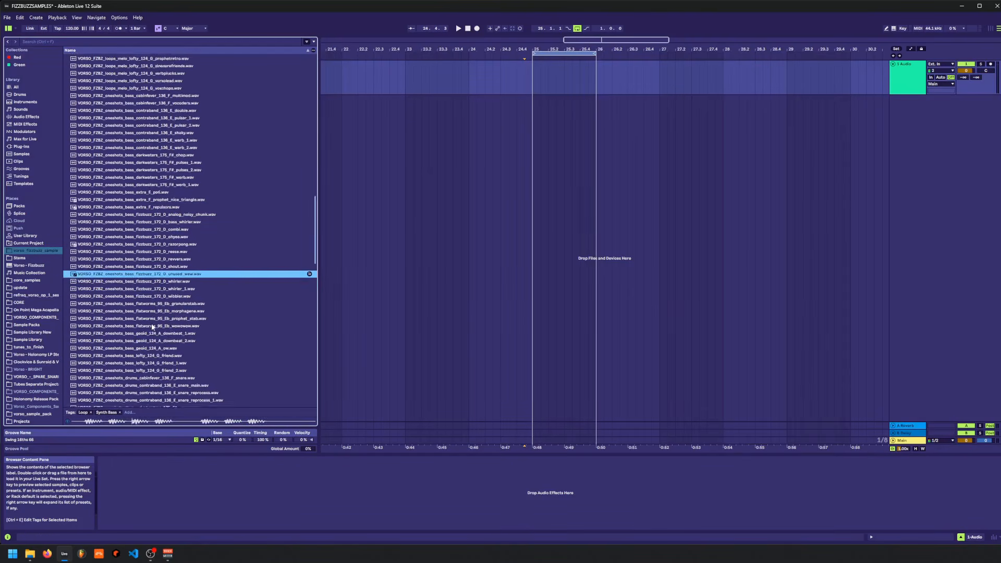
- Audition the remaining bass one-shots, from the fizzbuzz whirler samples down to the cabinfever snare
key(Down)
key(Down)
key(Down)
key(Down)
key(Down)
key(Down)
key(Down)
scroll(152, 327, down, 1)
scroll(153, 327, down, 2)
key(Down)
key(Down)
key(Down)
key(Down)
key(Down)
key(Down)
key(Down)
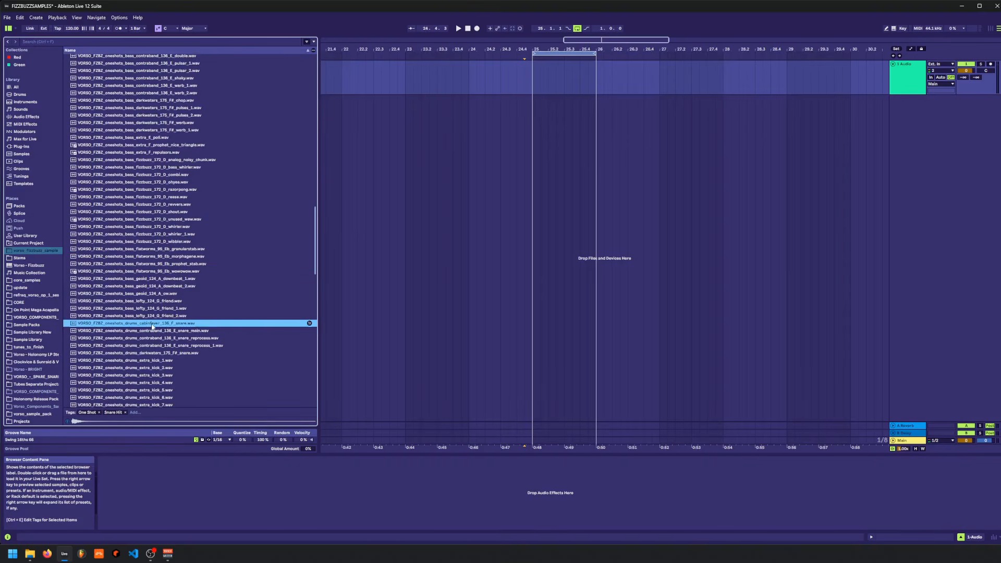
- Audition the contraband and darkwaters snares and the extra kicks and percs among the drum one-shots
scroll(153, 327, down, 3)
key(Down)
key(Down)
key(Down)
key(Down)
key(Down)
key(Down)
key(Down)
key(Down)
scroll(152, 326, down, 3)
click(152, 325)
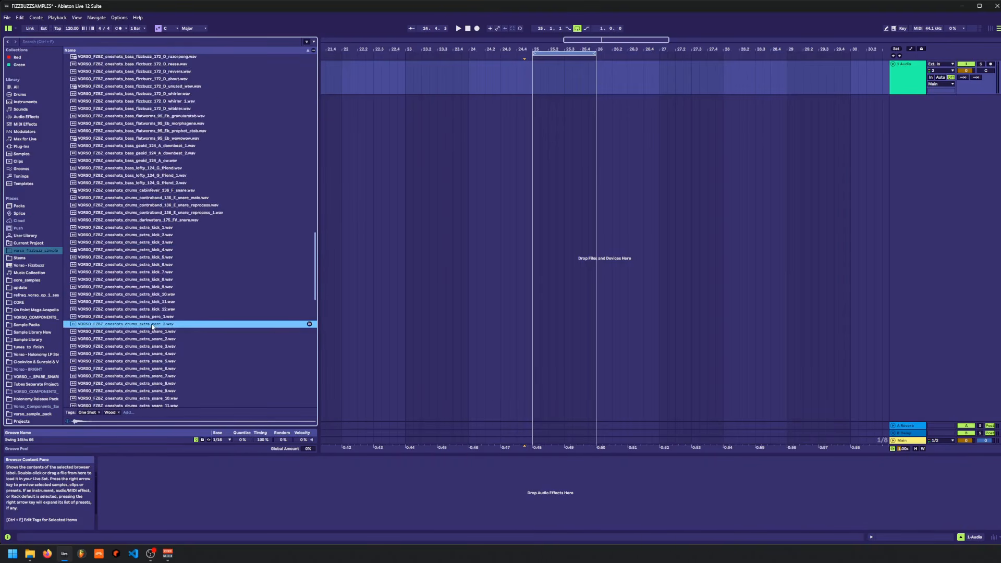
- Audition the lofty kick and tiny snare, the cabinfever breath and the contraband alarm one-shots, and stop the preview
scroll(152, 327, down, 4)
click(152, 326)
scroll(159, 312, down, 2)
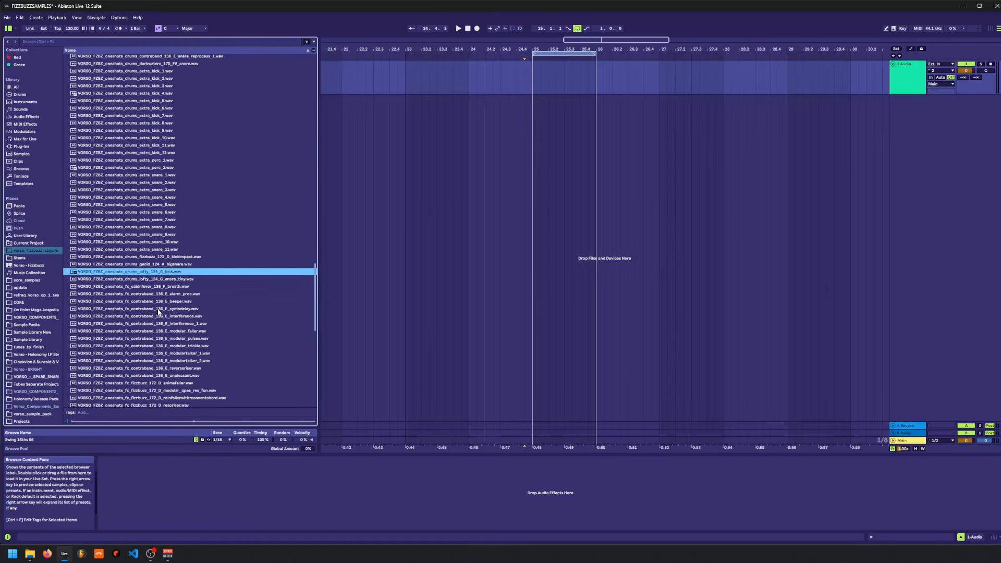
key(Down)
key(Down)
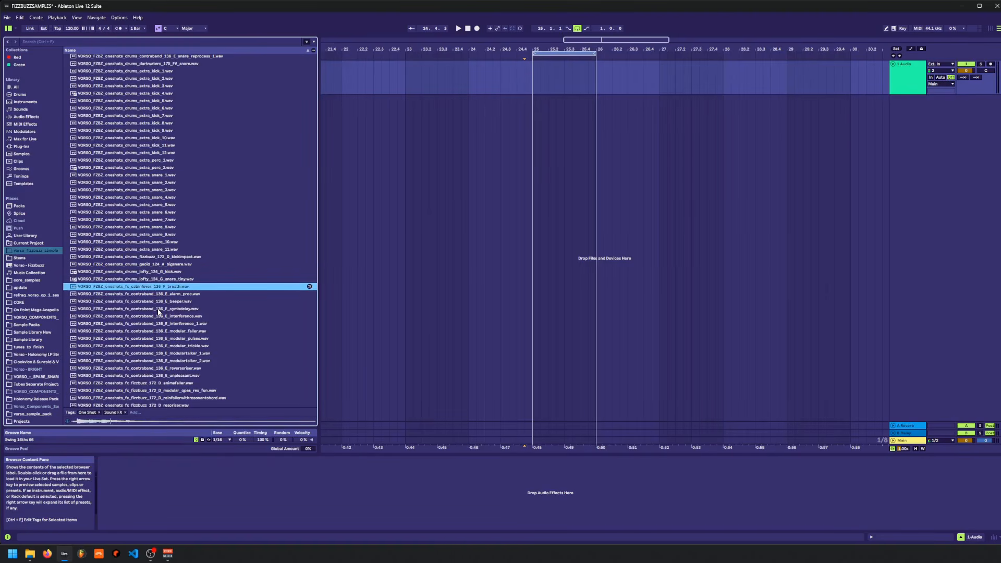
key(Down)
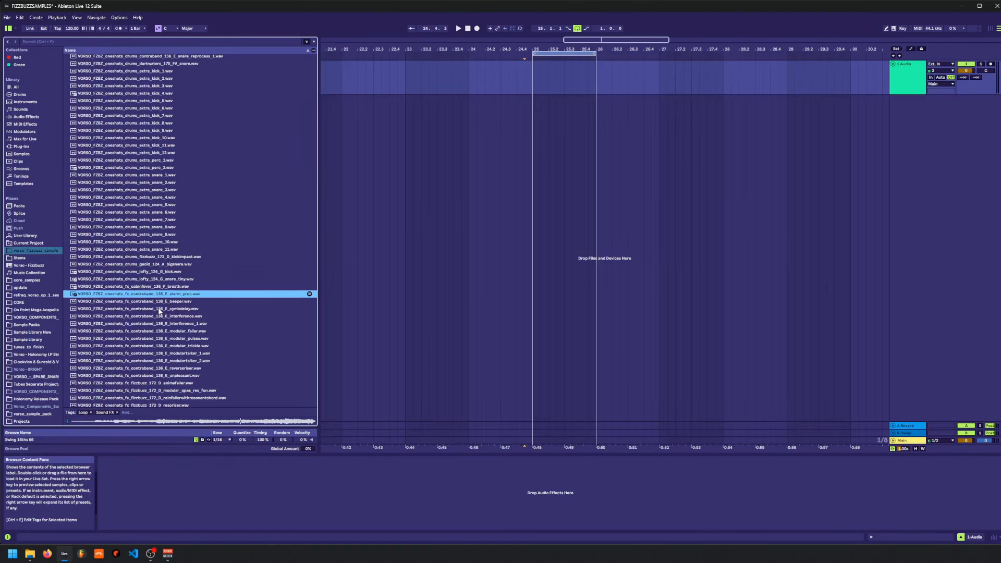
scroll(159, 312, down, 4)
click(373, 268)
- Audition several sound design samples, from the flatworms spectraphon rhythm to polymodular_manyvoices, and stop the preview
scroll(160, 293, down, 2)
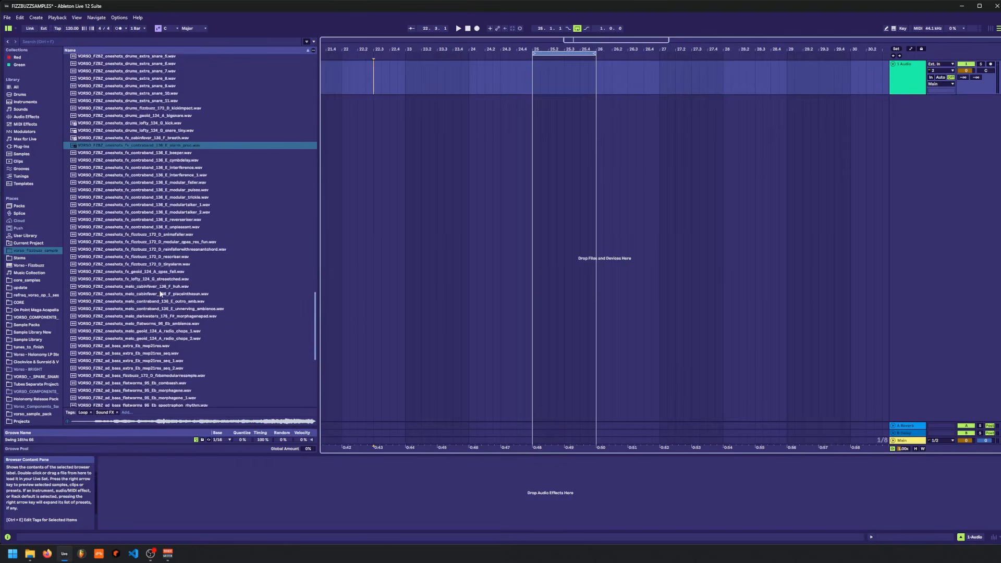
scroll(159, 298, down, 3)
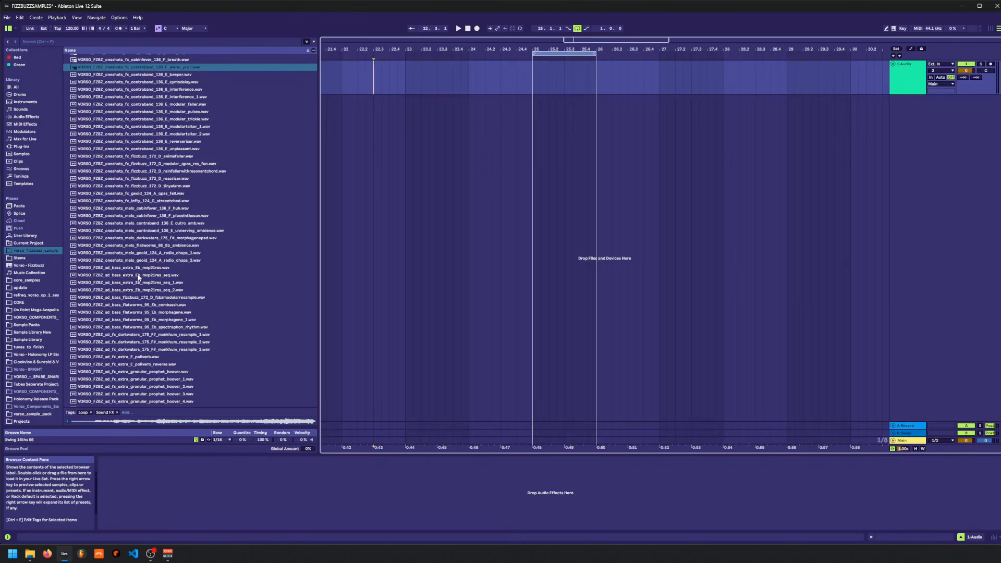
scroll(138, 278, down, 2)
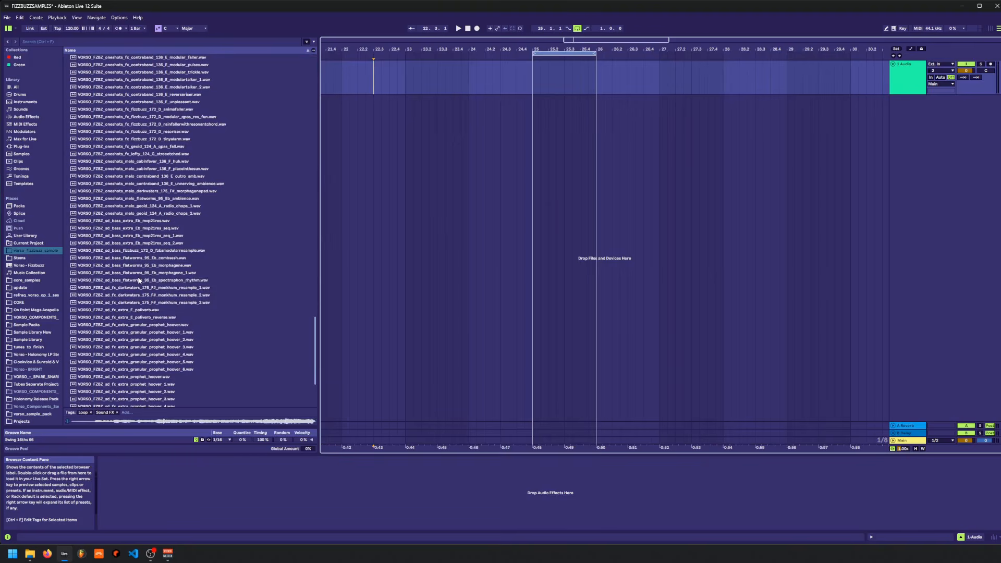
click(139, 280)
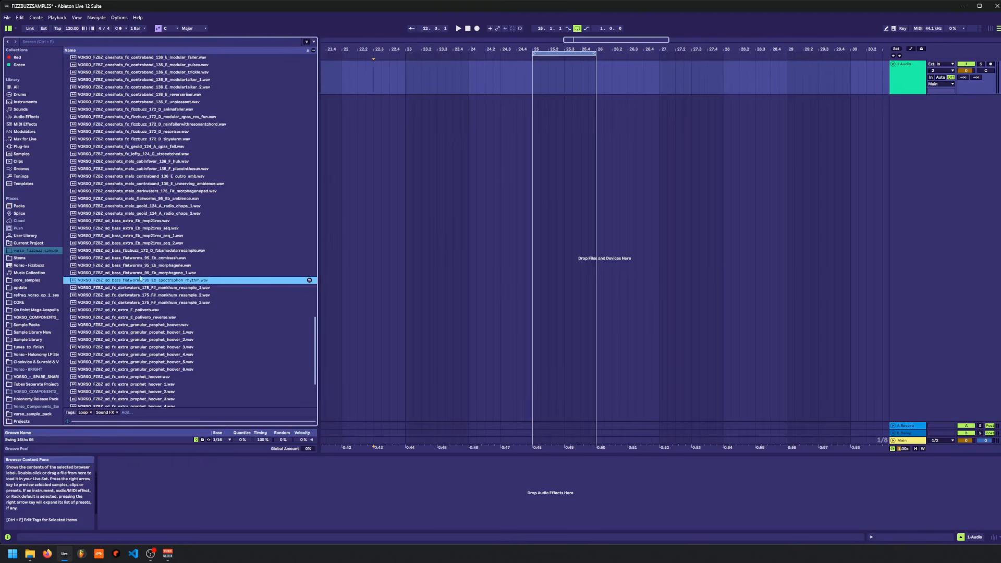
click(146, 251)
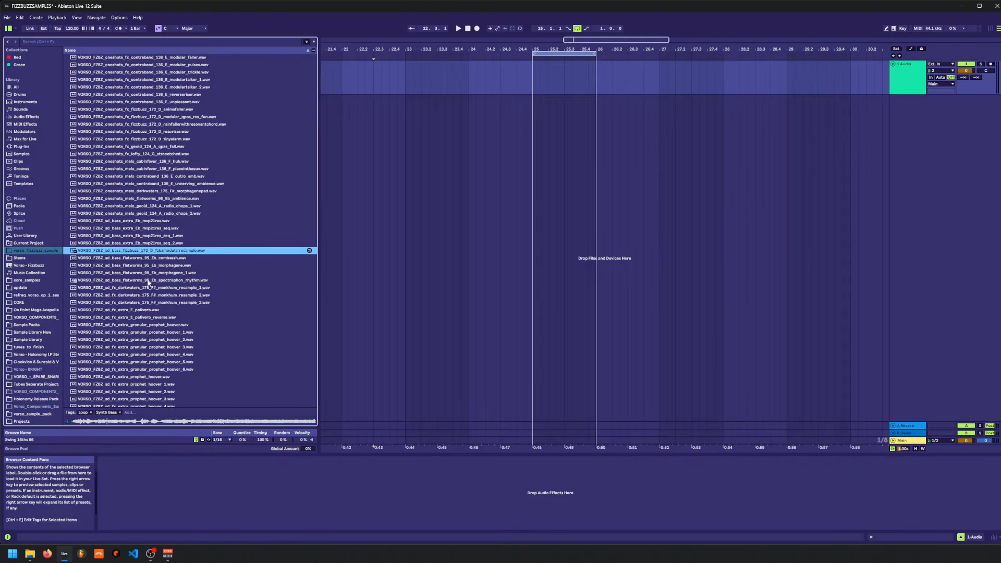
scroll(148, 285, down, 2)
click(144, 322)
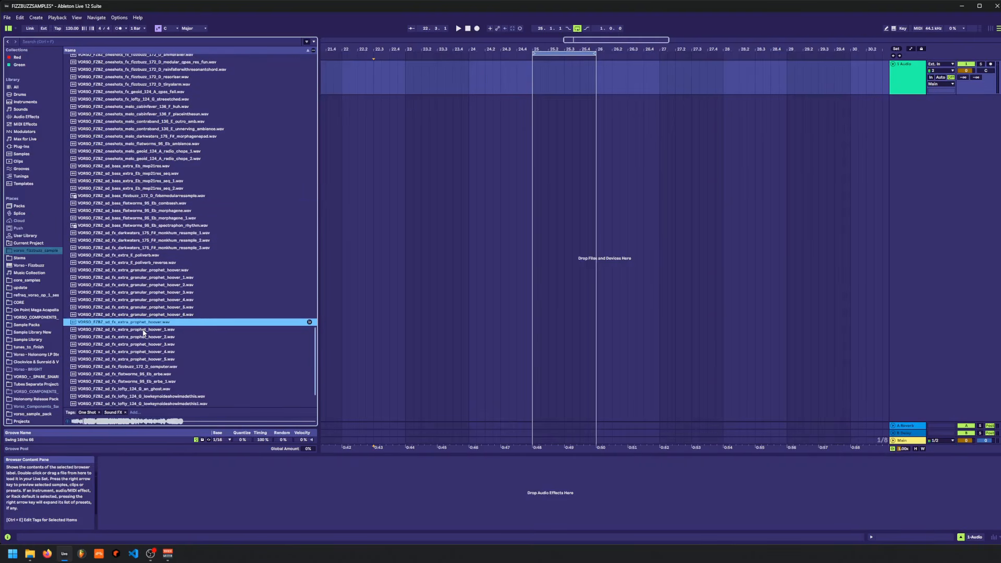
scroll(144, 333, down, 2)
click(144, 334)
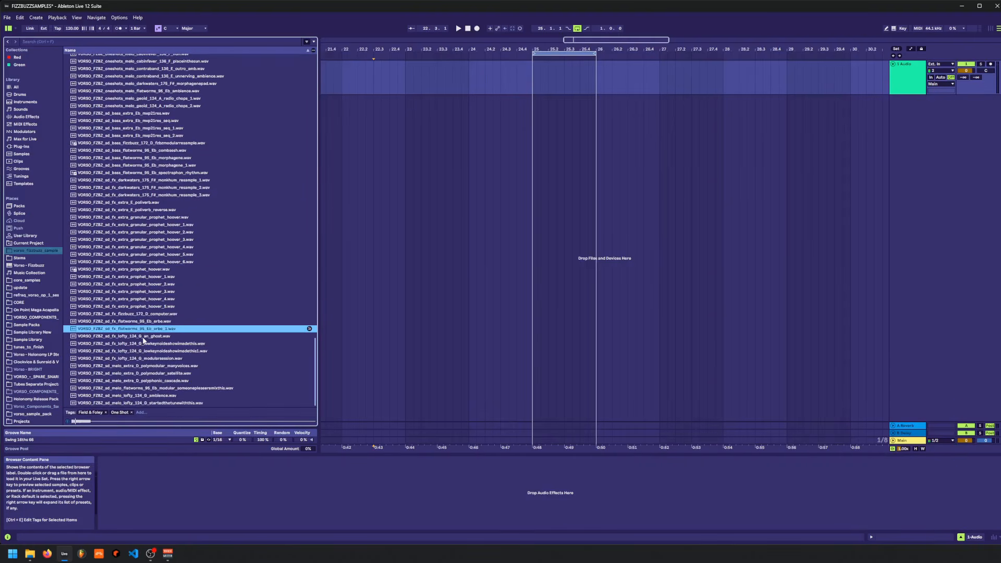
click(145, 337)
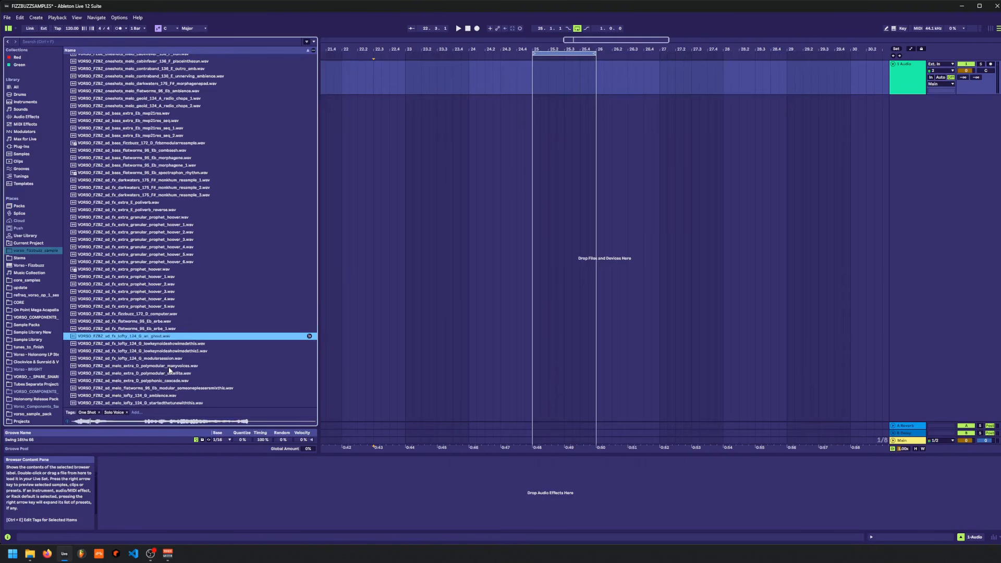
click(169, 366)
click(527, 165)
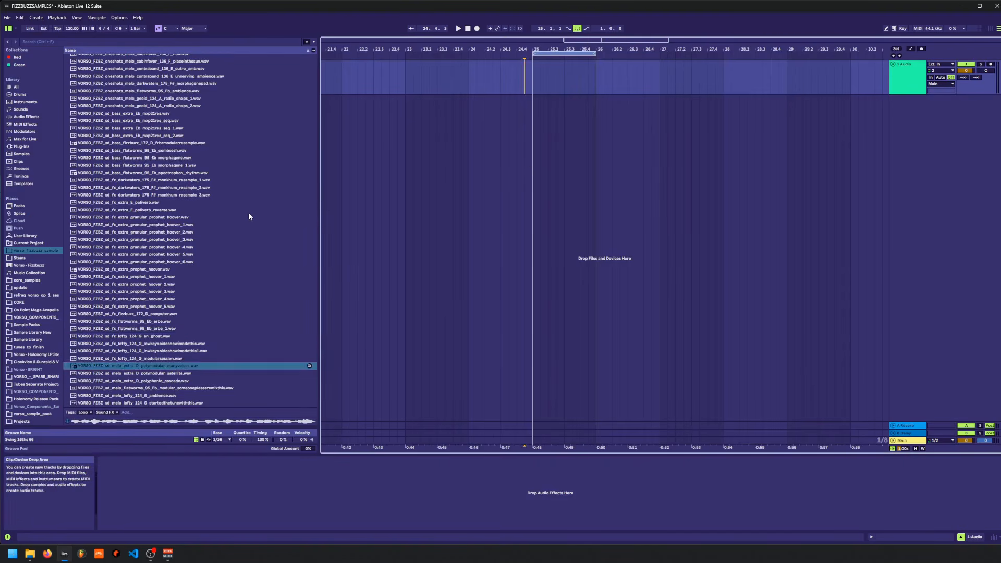
- Return to the drum loops, audition drums_flatworms_95_Eb_2, and stop the preview
scroll(225, 220, up, 8)
scroll(194, 182, up, 18)
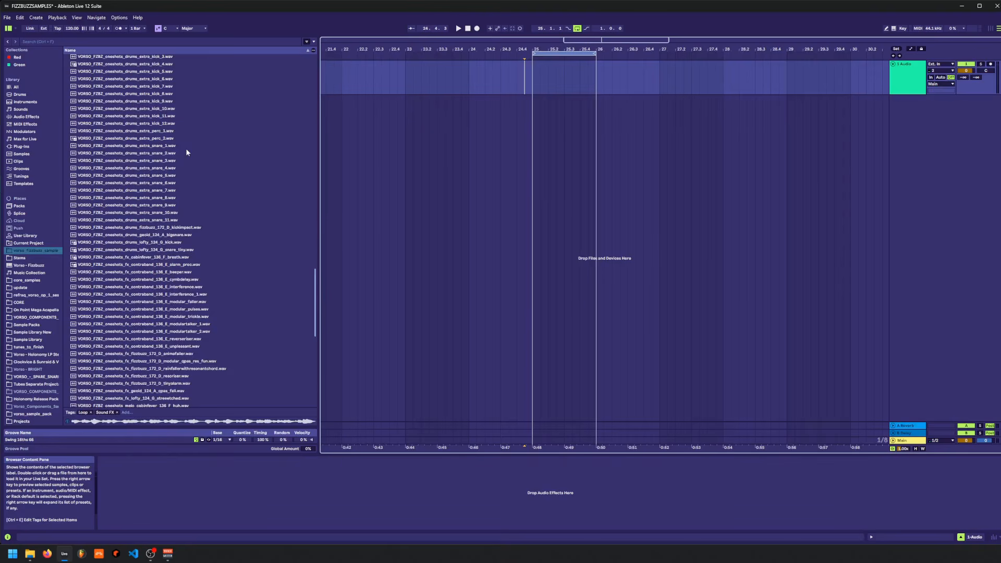
scroll(231, 126, up, 20)
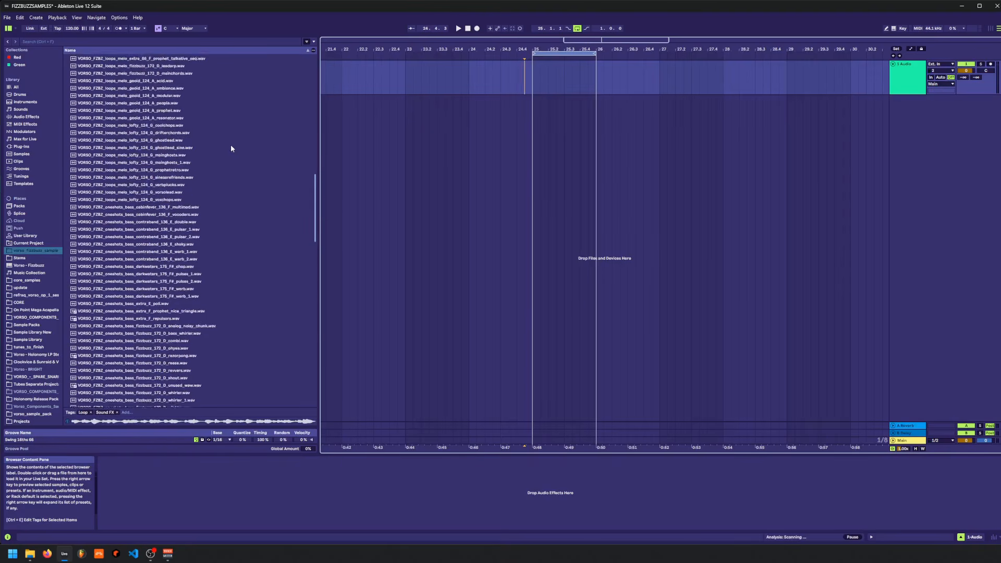
scroll(157, 117, up, 6)
click(147, 216)
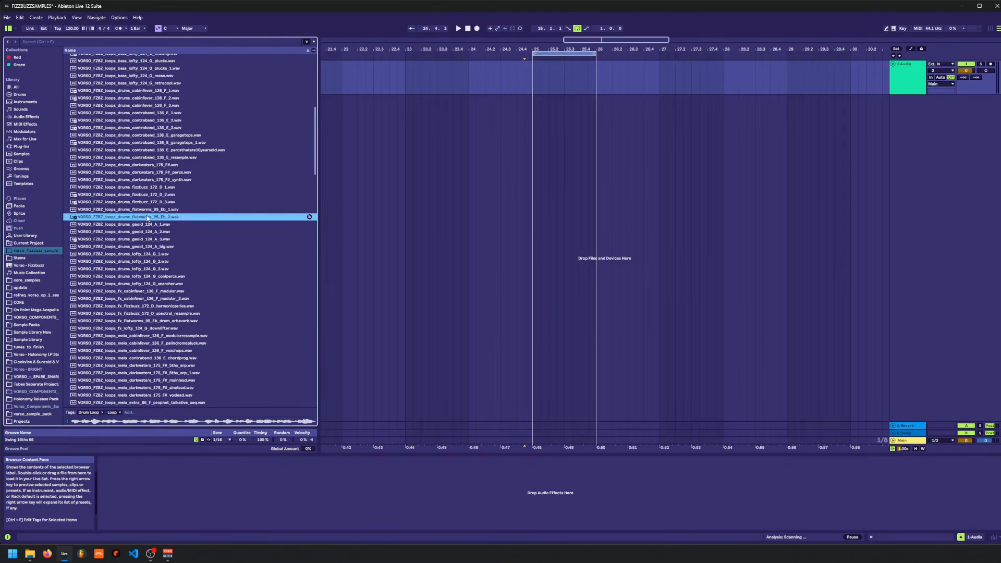
click(419, 123)
scroll(175, 200, up, 1)
scroll(175, 199, up, 1)
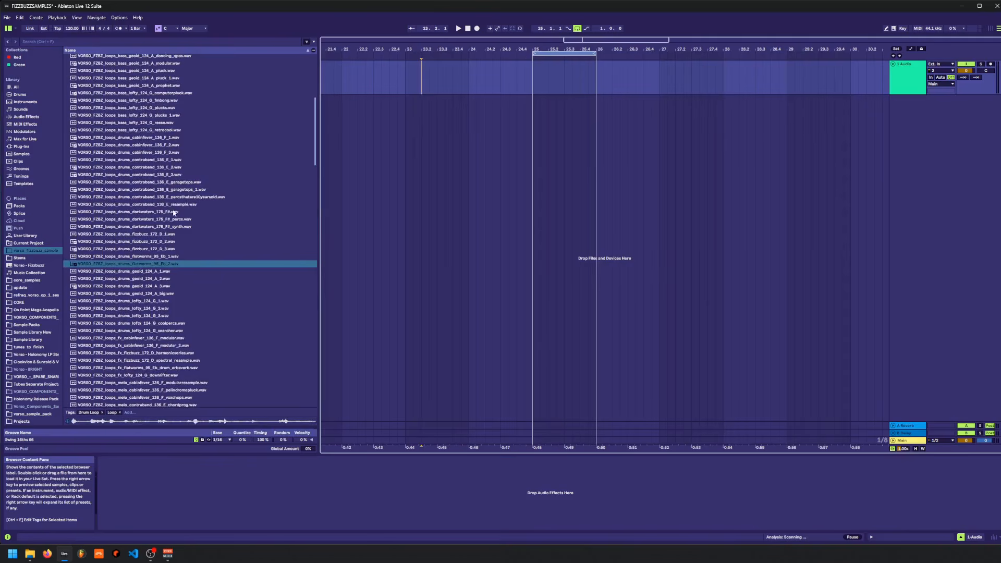
- Audition the drum loops drums_geoid_124_A_1, drums_geoid_124_A_2 and drums_lofty_124_G_1
click(163, 272)
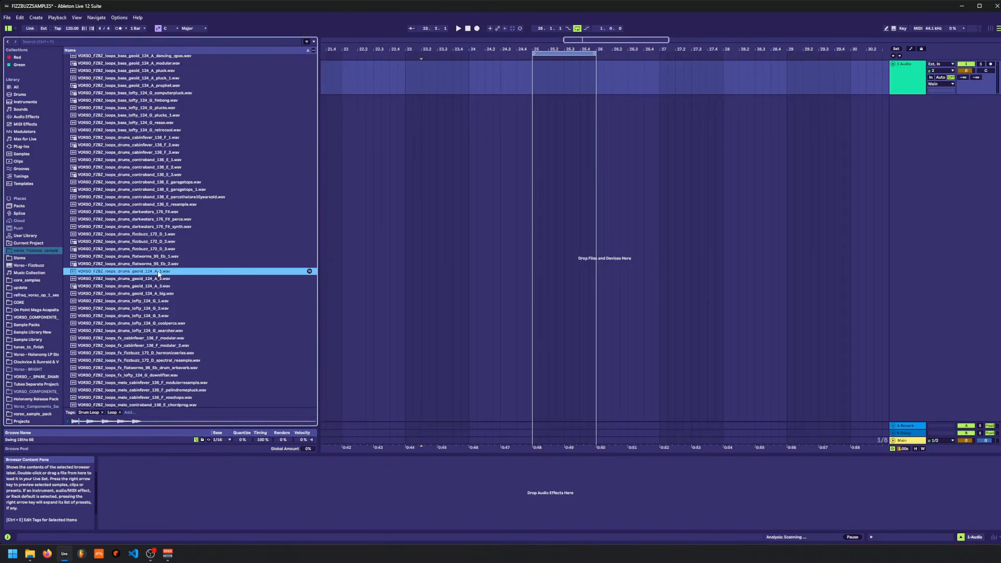
key(Down)
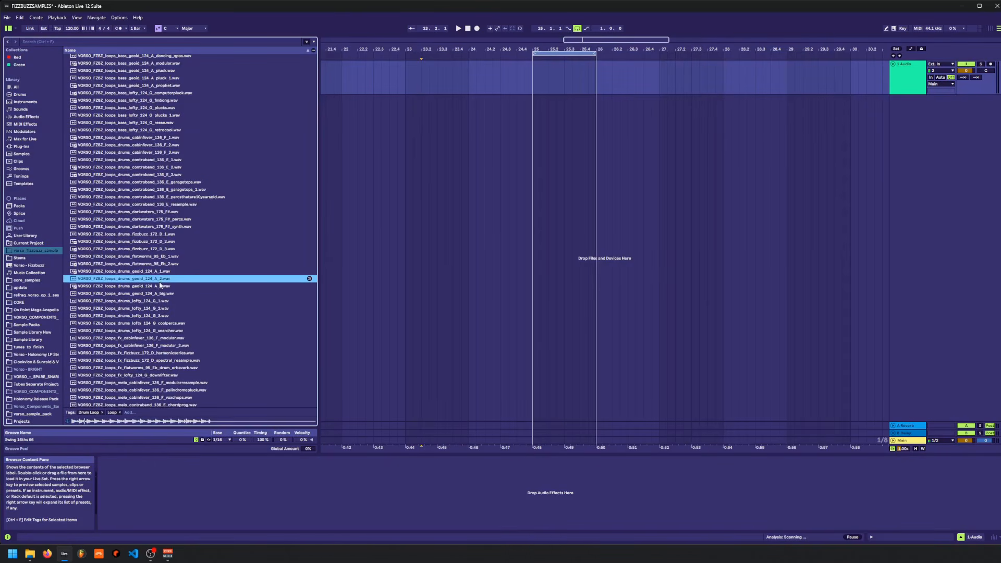
click(163, 302)
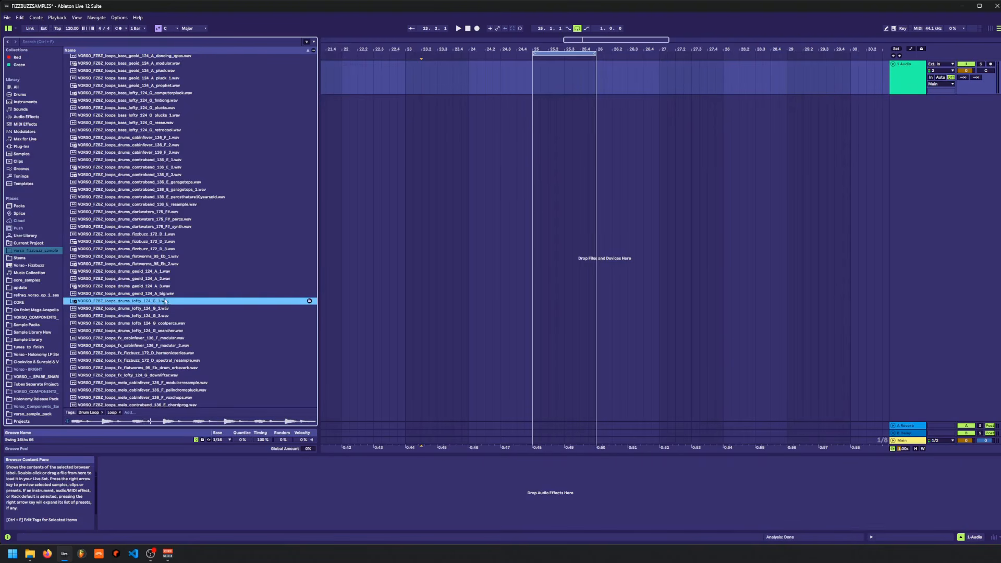
- Place the drums_lofty_124_G_1 loop on a new audio track at bar 25 and play it
drag(165, 302, 534, 120)
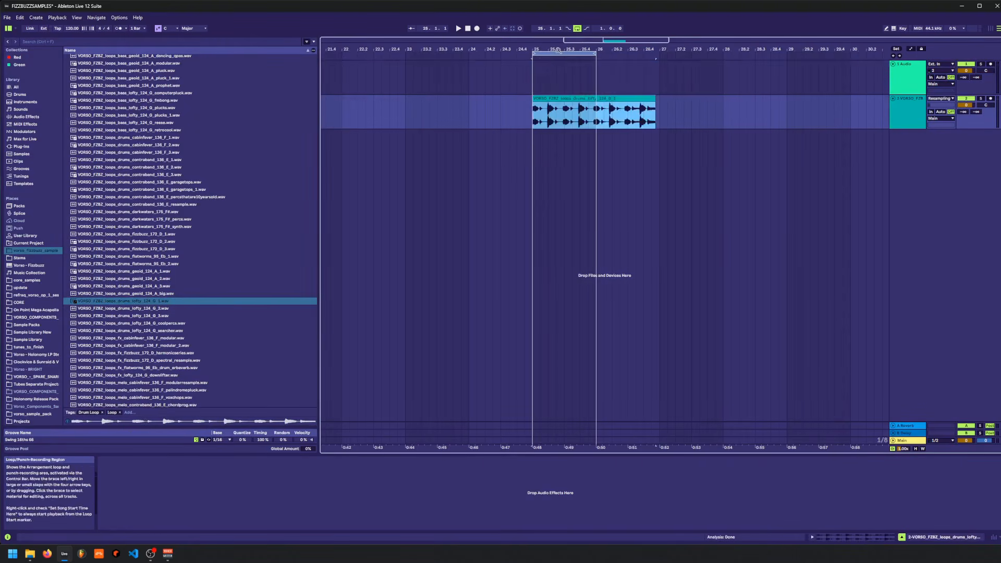
drag(557, 50, 558, 88)
key(space)
- Solo the lofty loop's track, increase its height, and extend the arrangement loop region to bar 27
click(981, 98)
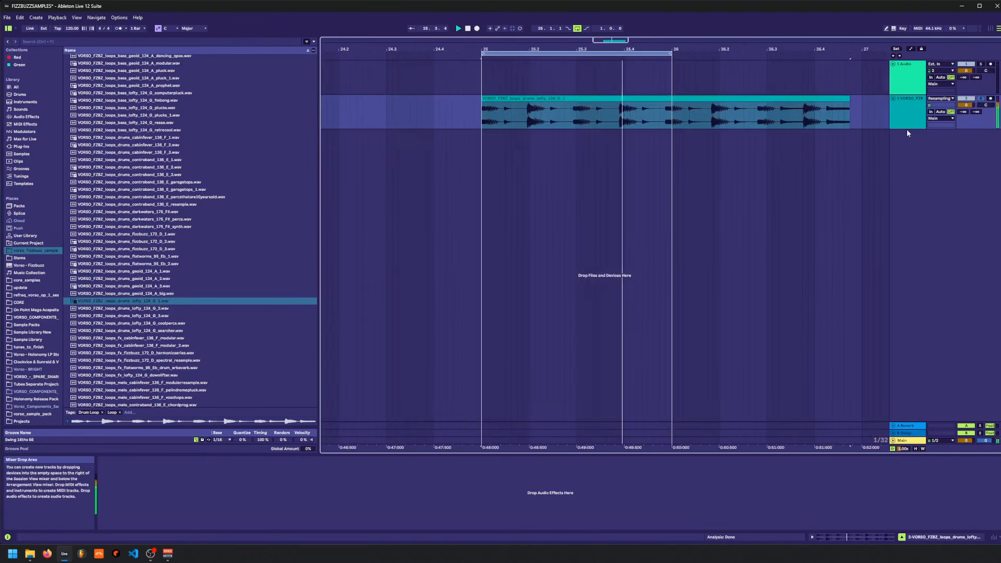
drag(907, 129, 907, 168)
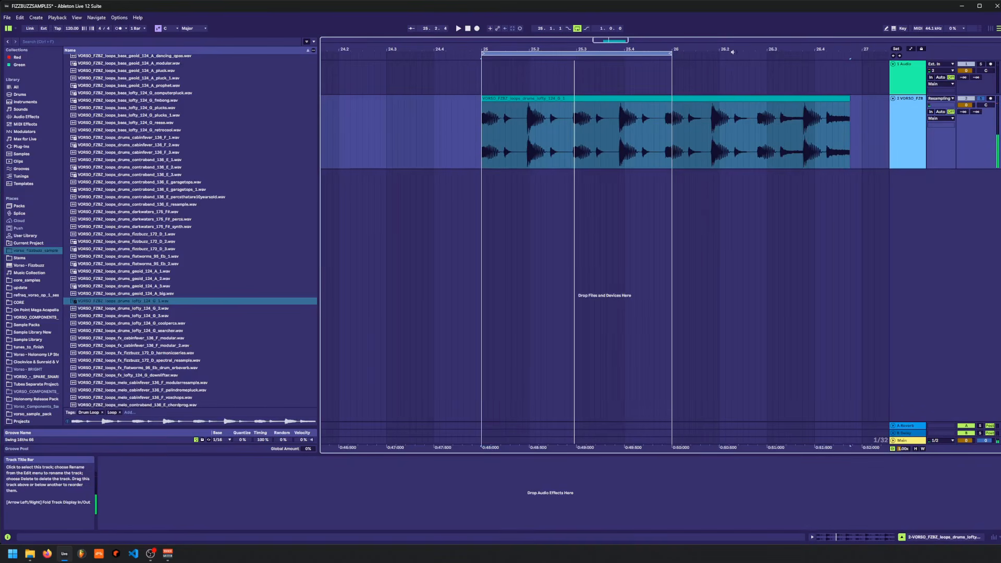
drag(672, 52, 861, 53)
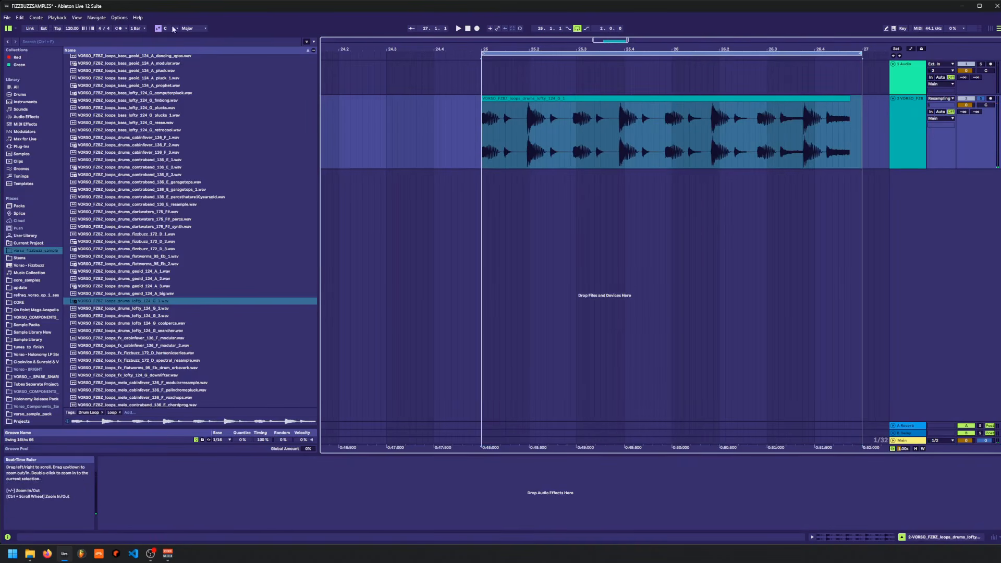
- Set the project tempo to 174 BPM and warp the lofty clip with a segment BPM of 124
drag(72, 28, 72, 0)
double_click(537, 105)
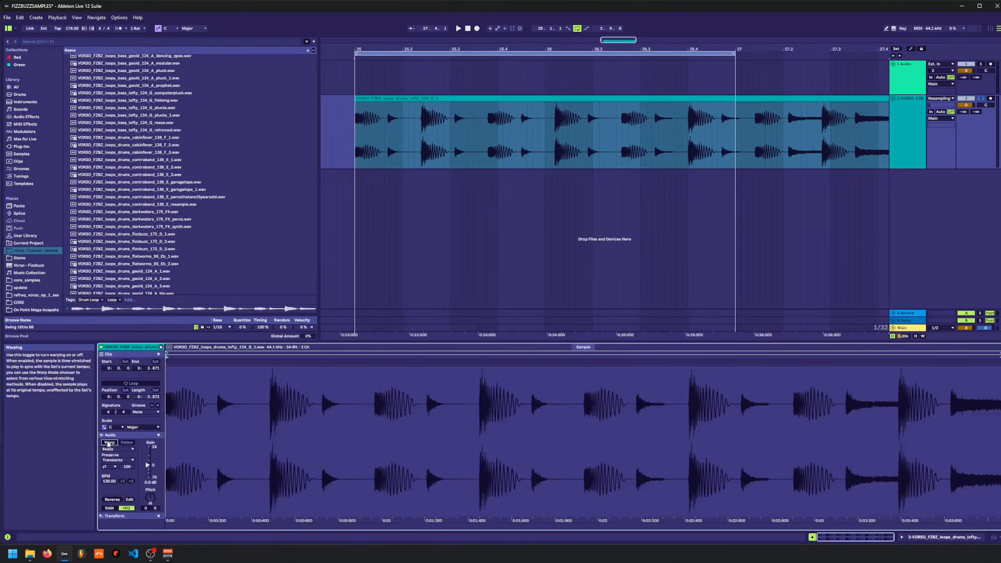
click(109, 442)
drag(109, 480, 109, 501)
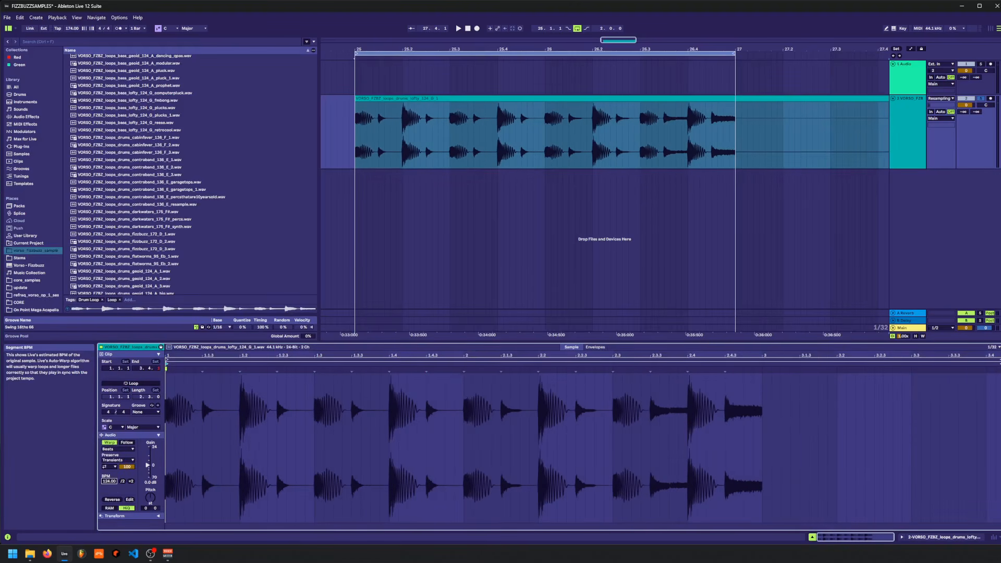
- Split the lofty clip at bar 27 and delete the part beyond it
click(734, 133)
key(ctrl+e)
click(742, 110)
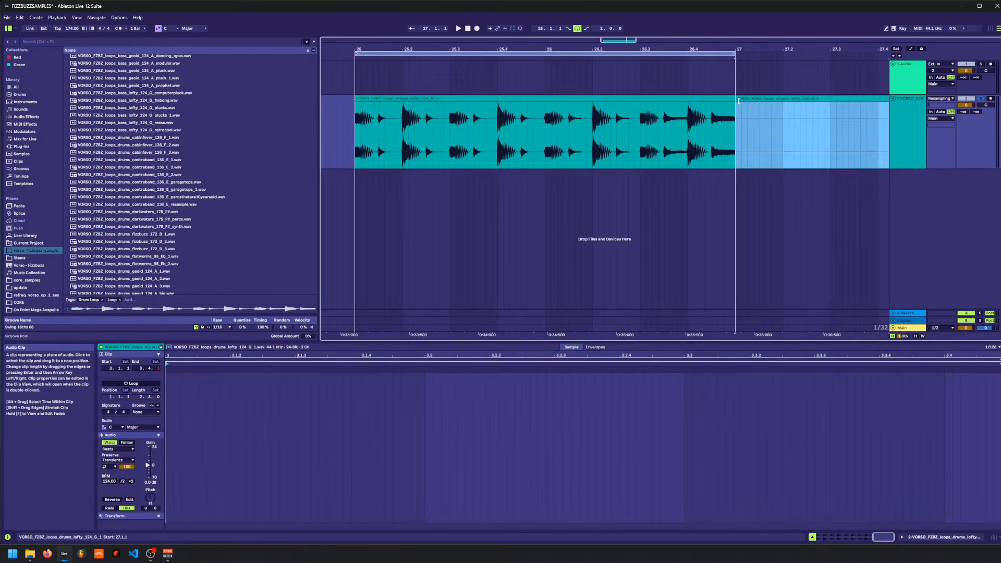
key(Delete)
- Play the trimmed lofty loop from bar 25, then stop playback
click(492, 99)
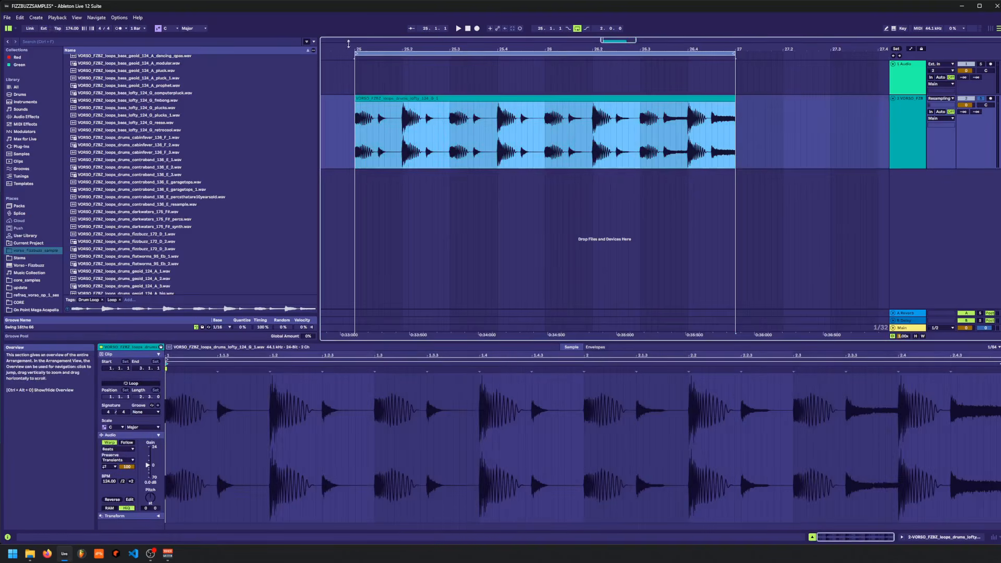
drag(477, 49, 702, 88)
key(space)
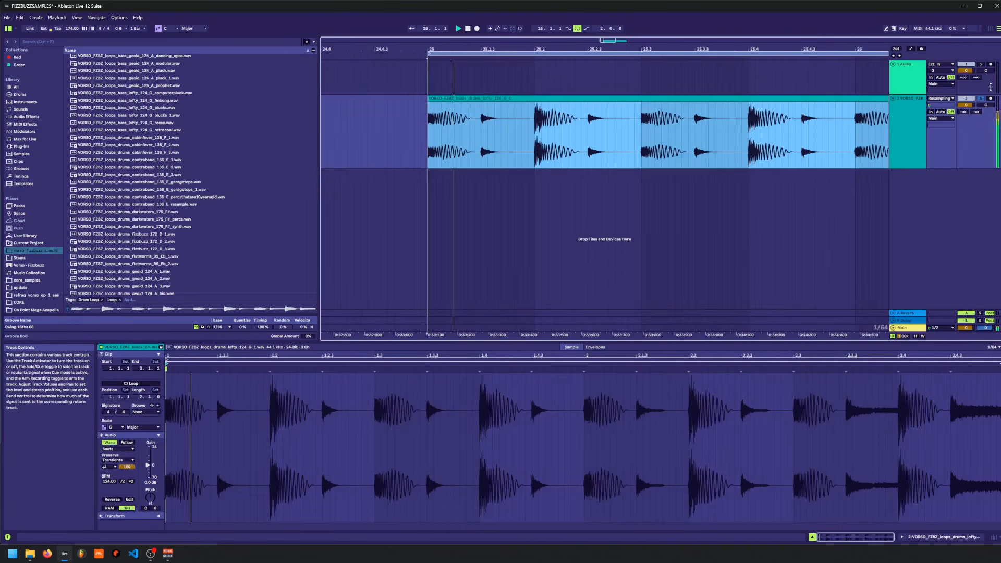
drag(663, 50, 663, 10)
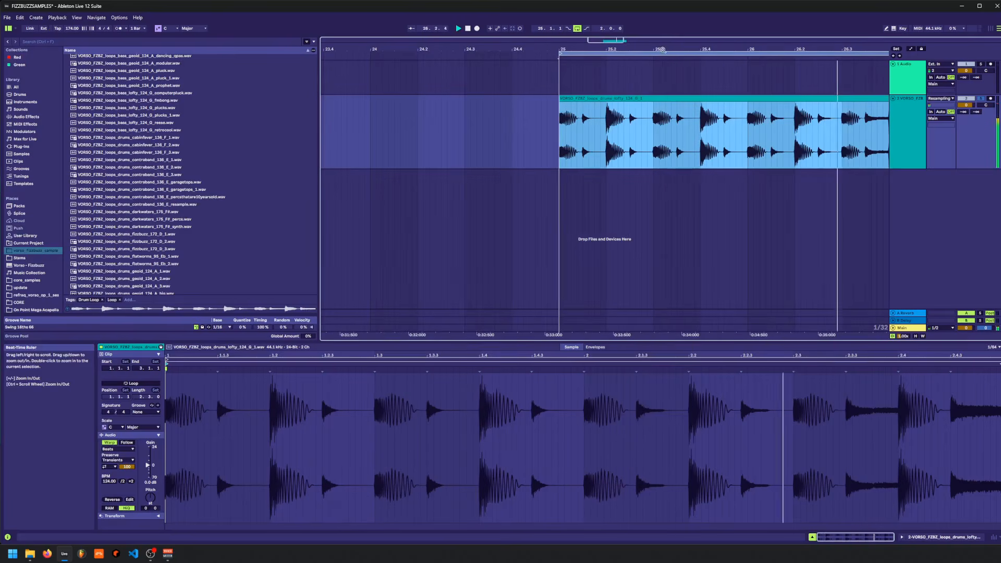
key(space)
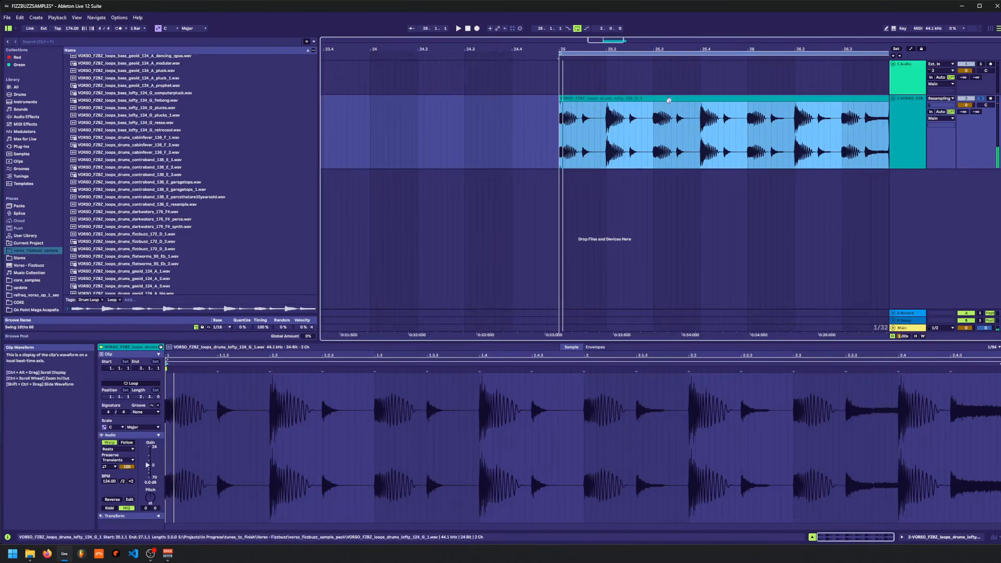
- Separate the hi-hat hit at 25.1.3 from the lofty loop onto a new audio track
scroll(668, 99, right, 2)
click(533, 125)
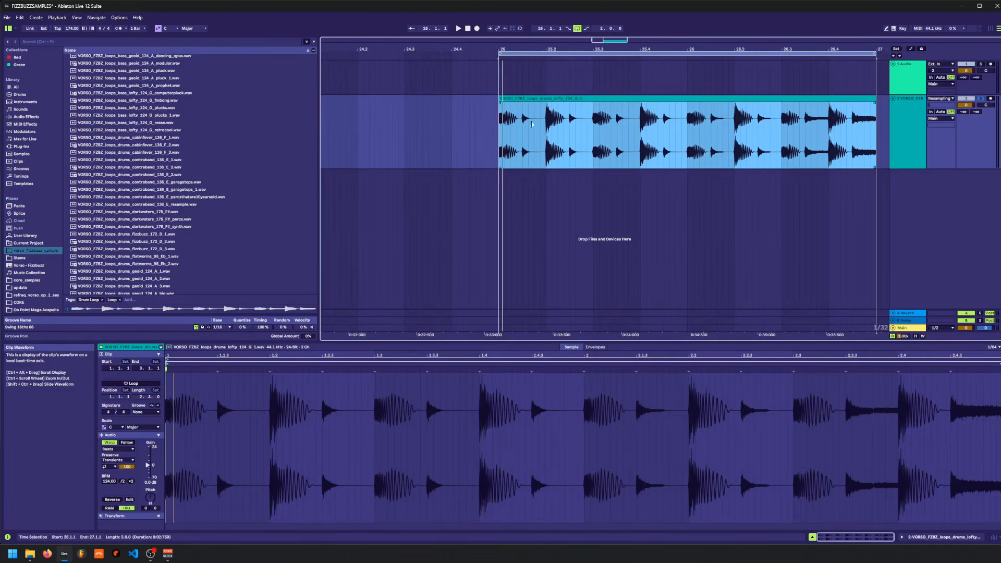
drag(529, 123, 569, 130)
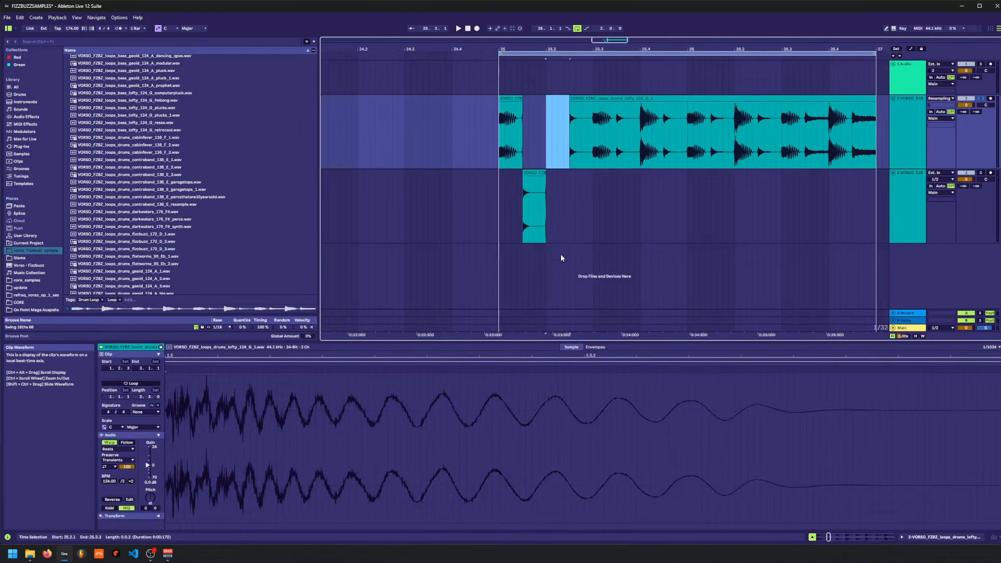
- Cut the snare hit at 25.2.1 from the lofty loop and move it onto its own new audio track
key(Delete)
click(553, 228)
key(Left)
key(ctrl+v)
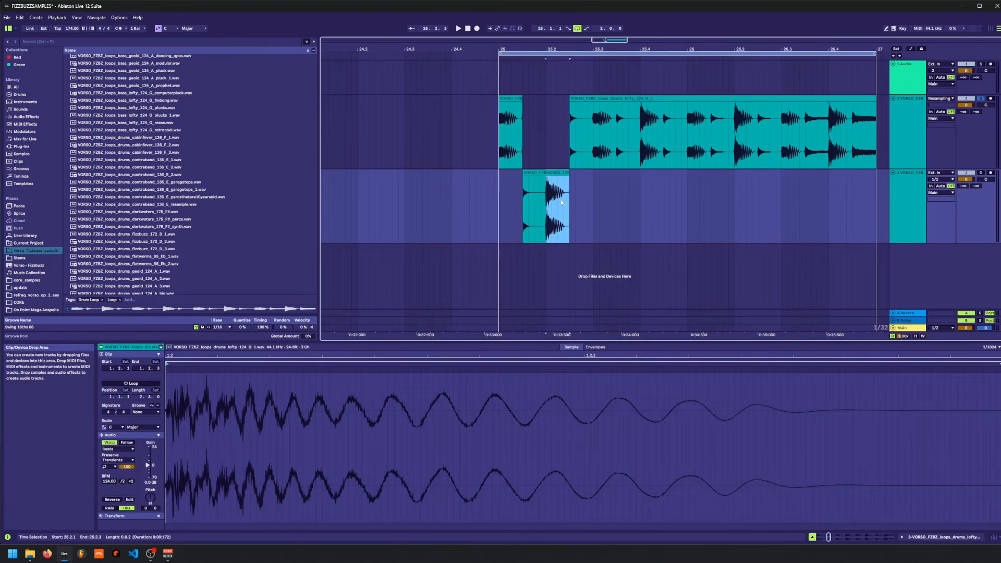
key(ctrl+t)
drag(557, 180, 554, 260)
- Move the hits at 25.2.3 and 26.4.3 to the hi-hat track and delete the rest of the loop after the first kick
drag(568, 140, 571, 194)
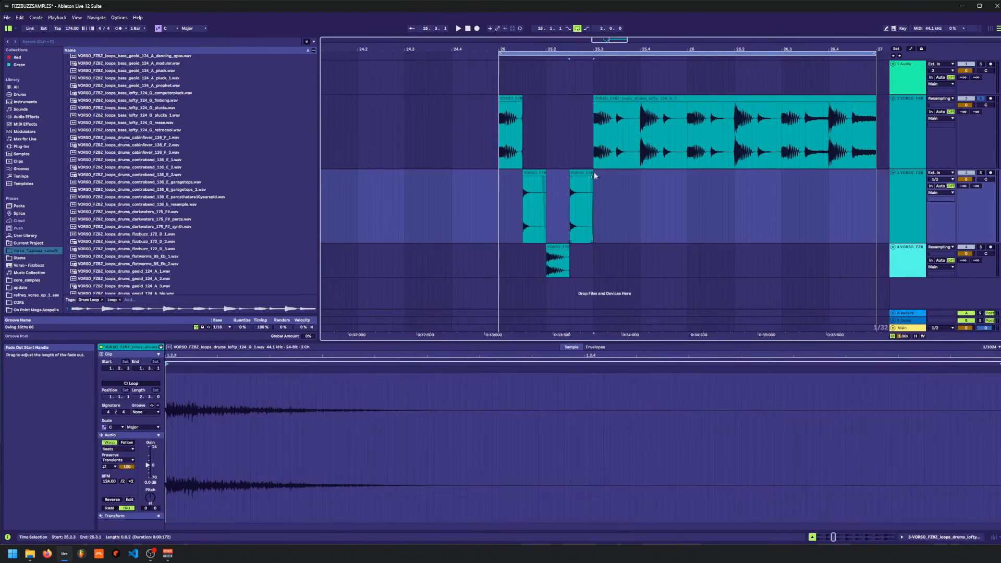
drag(594, 157, 863, 196)
key(Delete)
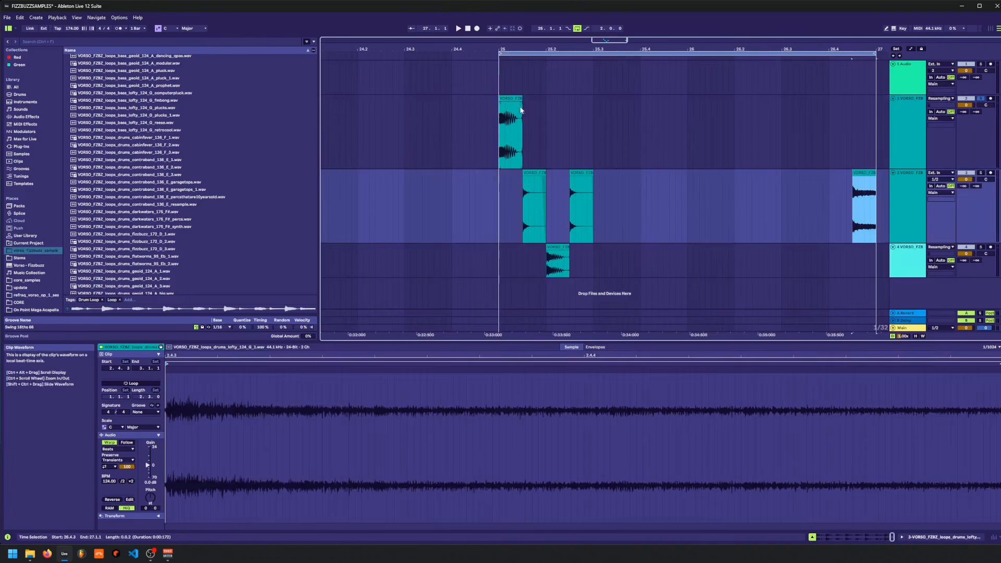
- Duplicate the kick to 25.2.3 and the snare to 25.4.1 on their own tracks
click(515, 113)
drag(505, 132, 576, 138)
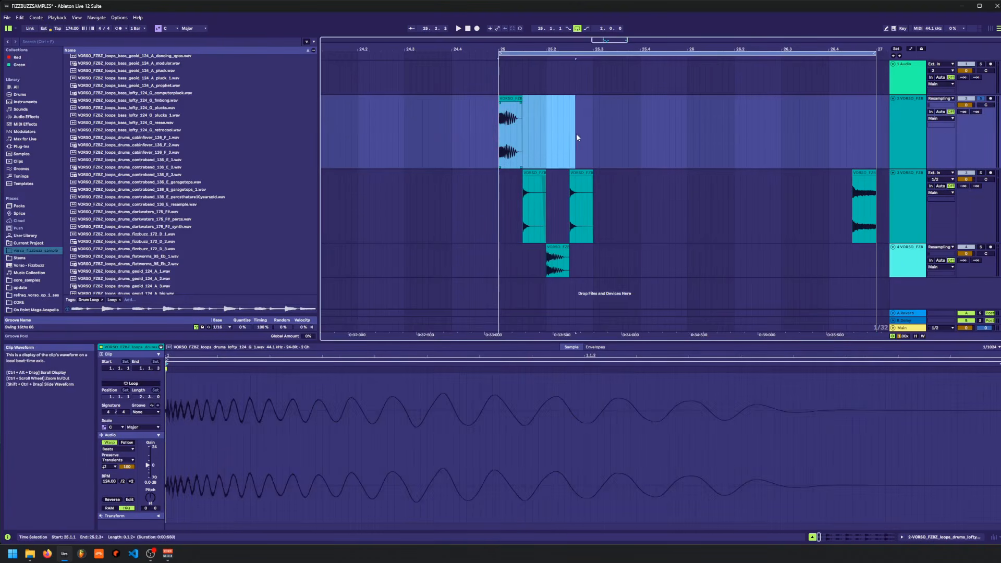
key(ctrl+d)
drag(547, 266, 642, 261)
key(ctrl+d)
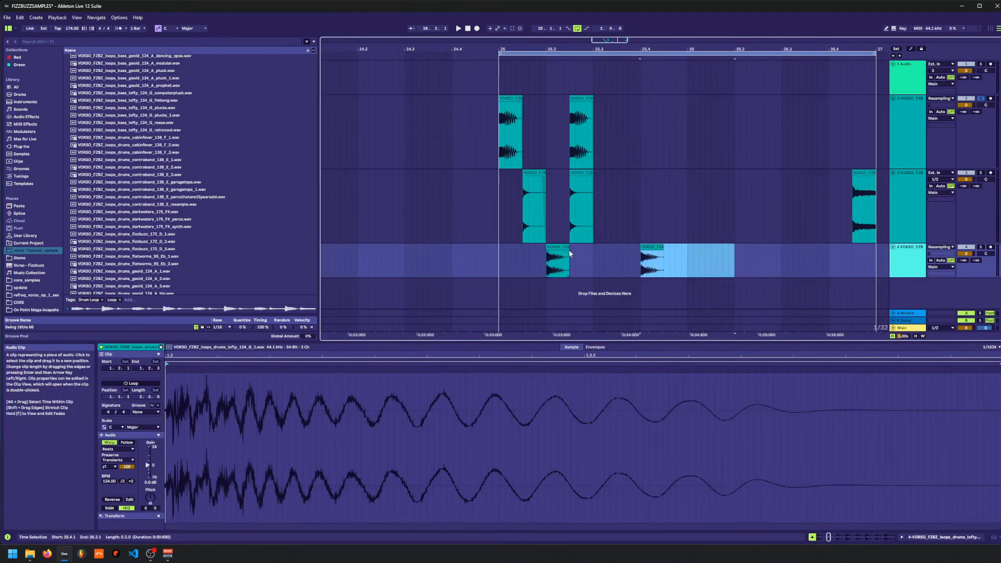
- Extend the hi-hat pattern with hits at 25.3.3 and 25.4.3, and duplicate the kick to 25.3.3
key(f)
drag(502, 223, 584, 221)
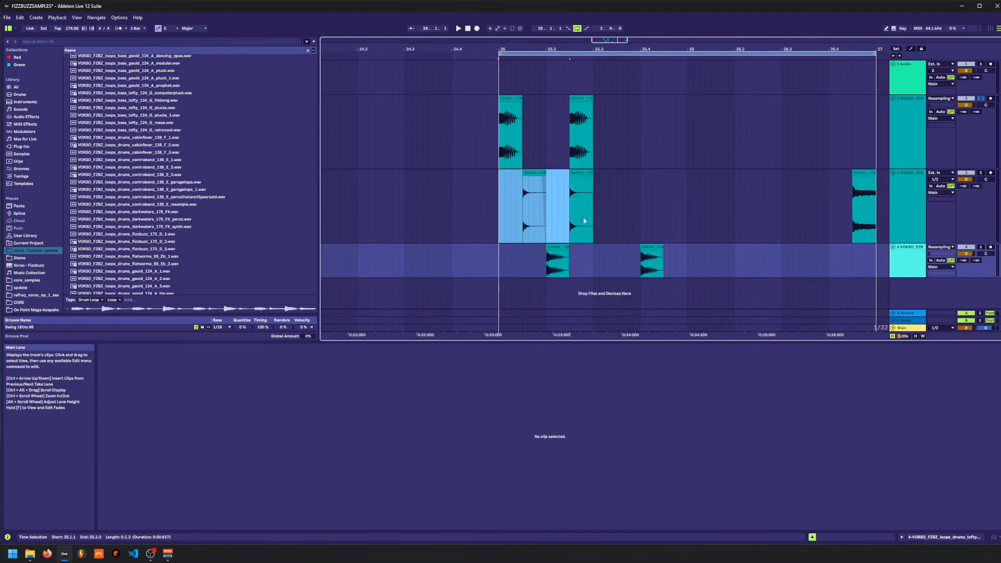
key(ctrl+d)
drag(573, 128, 621, 126)
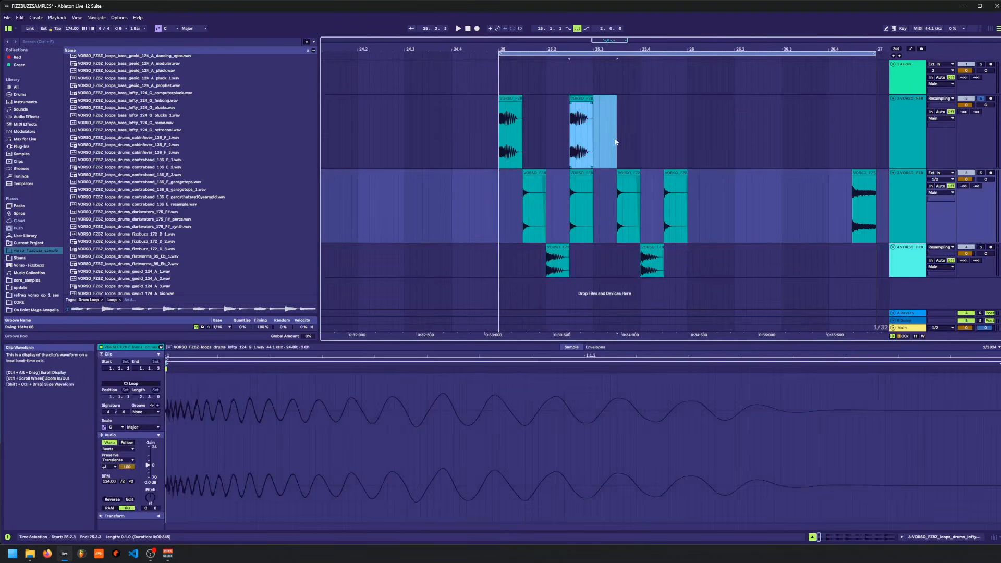
key(ctrl+d)
- Play the rebuilt beat and duplicate the one-bar kick, hi-hat and snare pattern into bar 26
click(502, 156)
key(space)
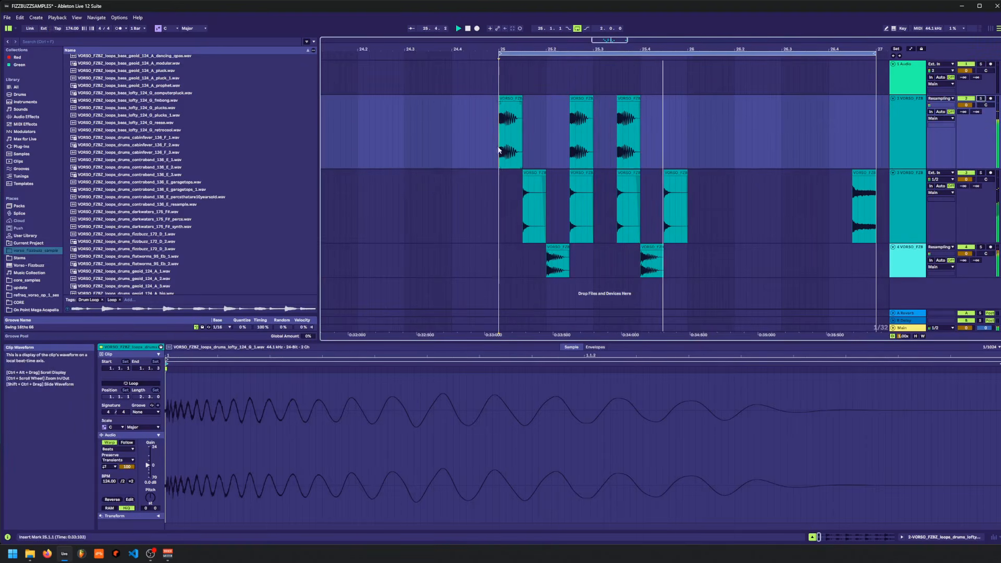
drag(500, 151, 689, 255)
key(ctrl+d)
key(space)
click(844, 191)
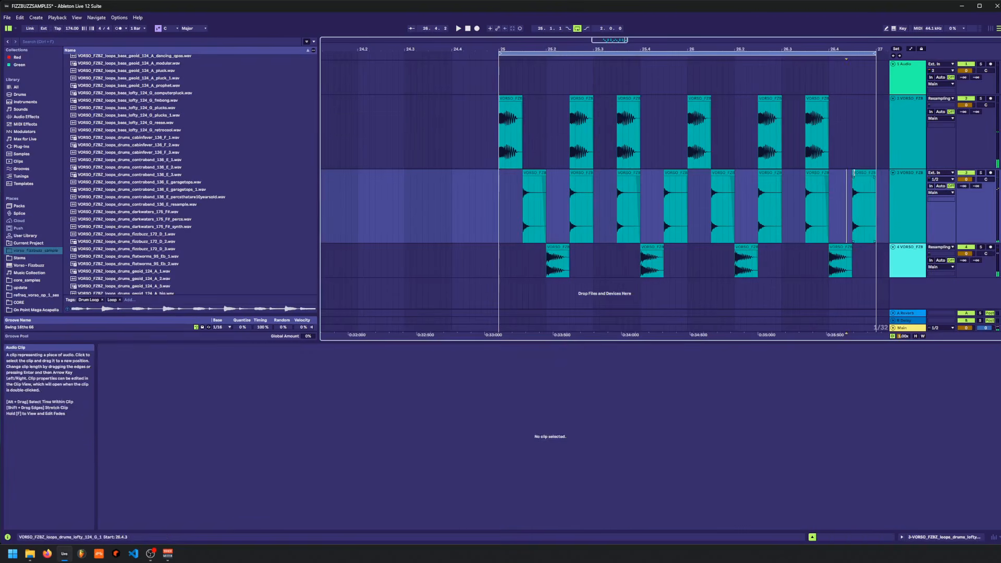
click(860, 173)
mouse_move(854, 174)
mouse_down()
mouse_move(827, 176)
mouse_move(852, 177)
mouse_up()
- Group the kick track, solo it, and play its first hit
click(505, 131)
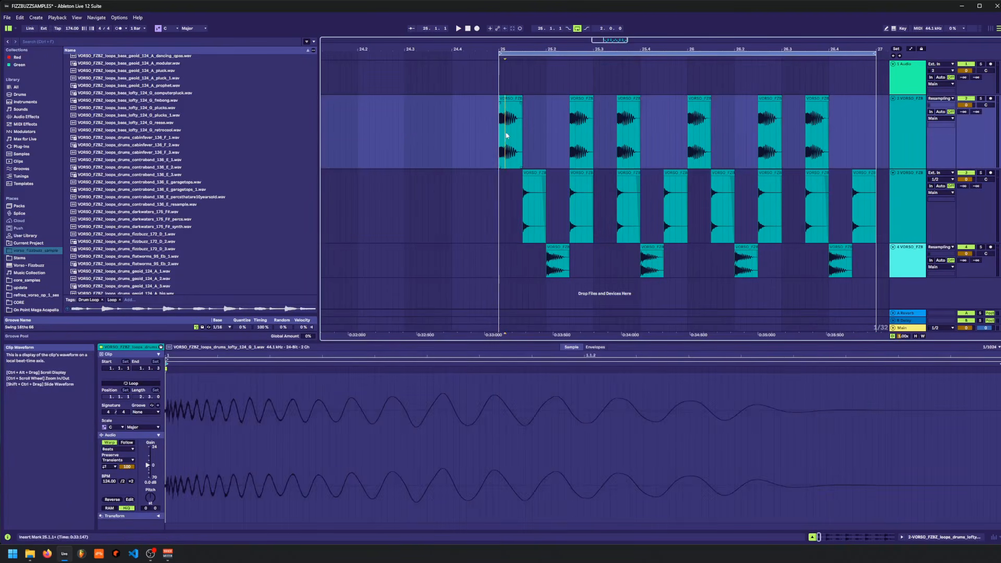
drag(508, 49, 507, 73)
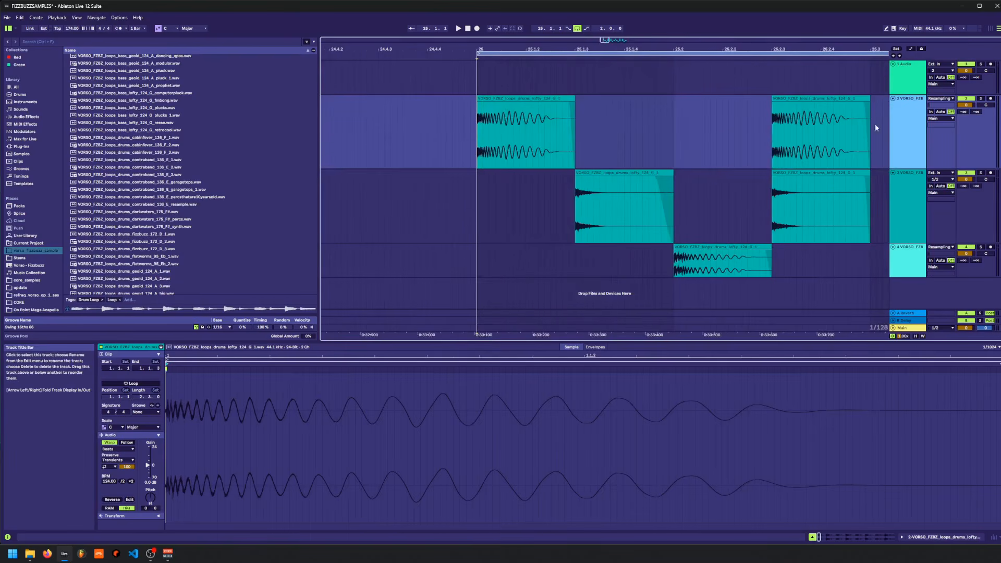
key(ctrl+g)
click(484, 157)
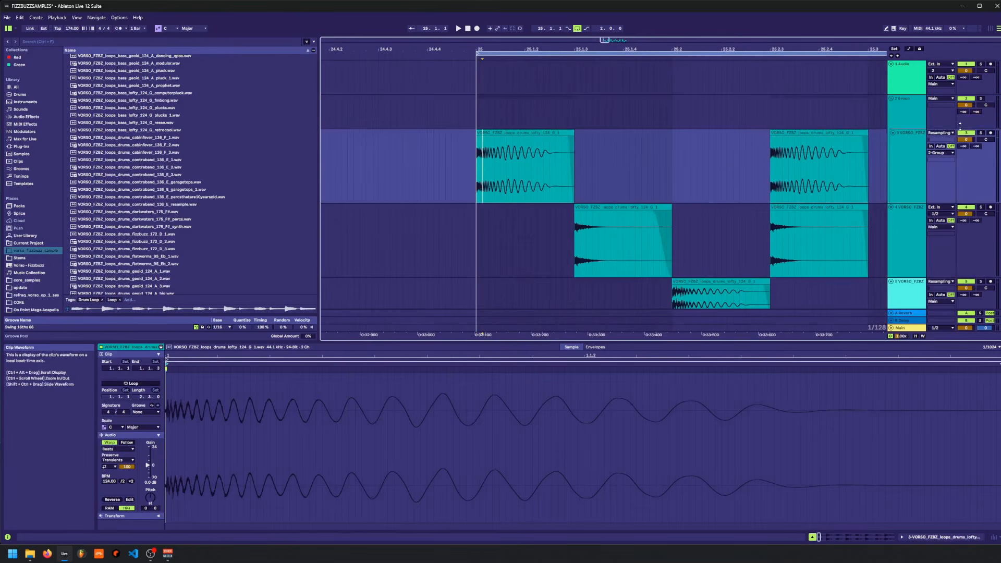
click(508, 132)
key(space)
key(space)
- Find Multiband Dynamics among the audio effects and add it to the kick track
click(21, 117)
scroll(118, 229, down, 2)
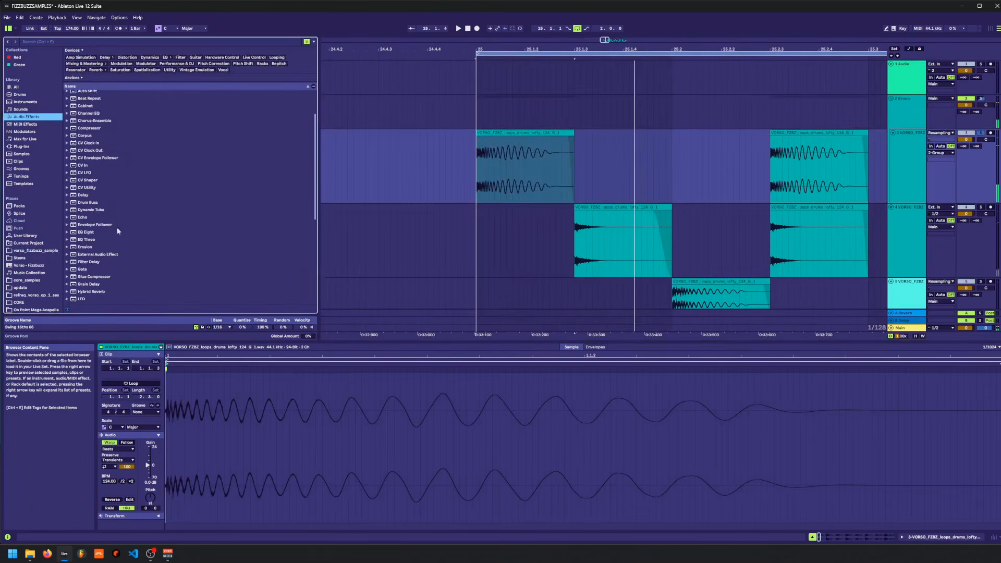
scroll(118, 231, down, 5)
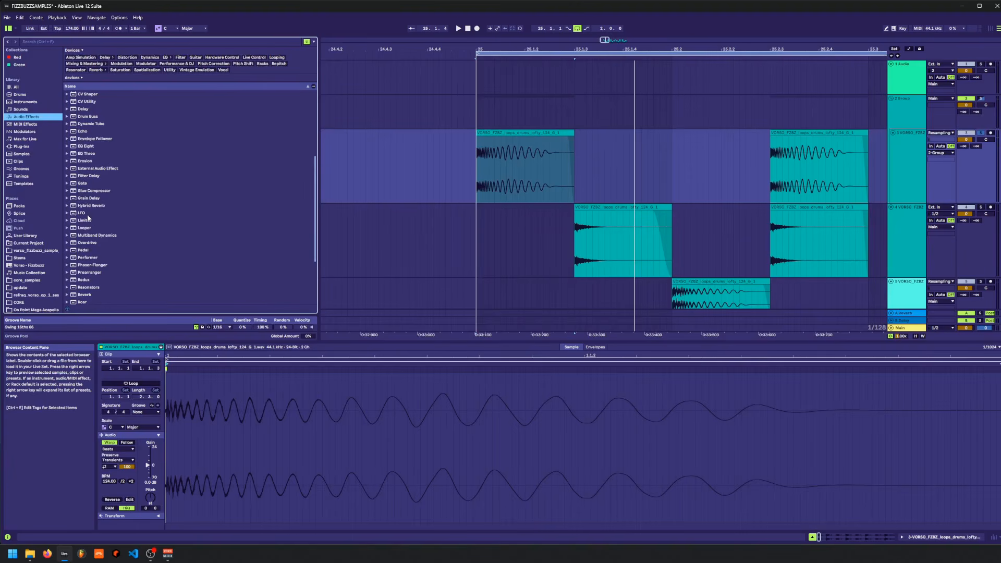
scroll(102, 178, down, 5)
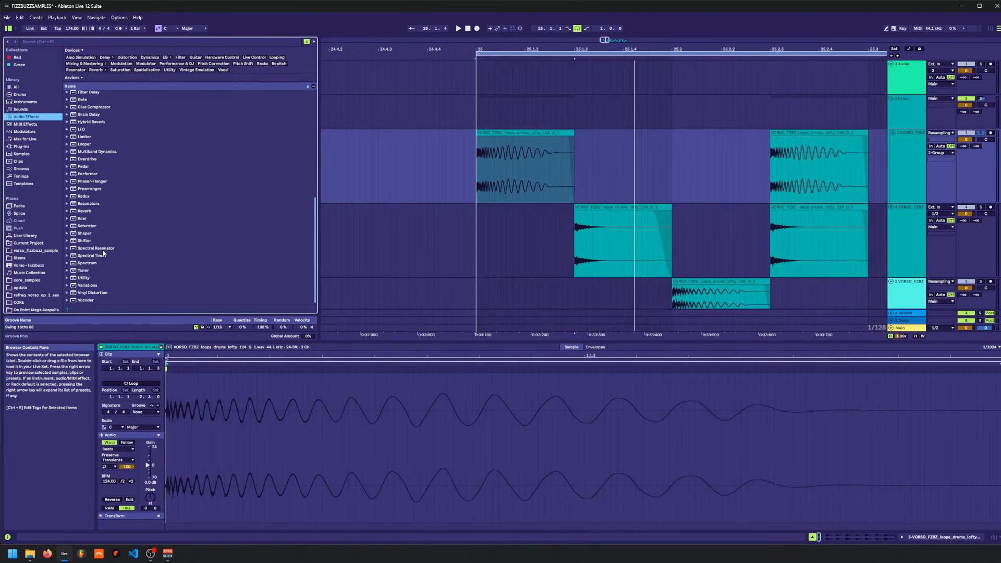
scroll(101, 232, up, 2)
double_click(90, 184)
- Solo the low band in Multiband Dynamics, raise the low-mid crossover, and play the kick from bar 25
click(474, 165)
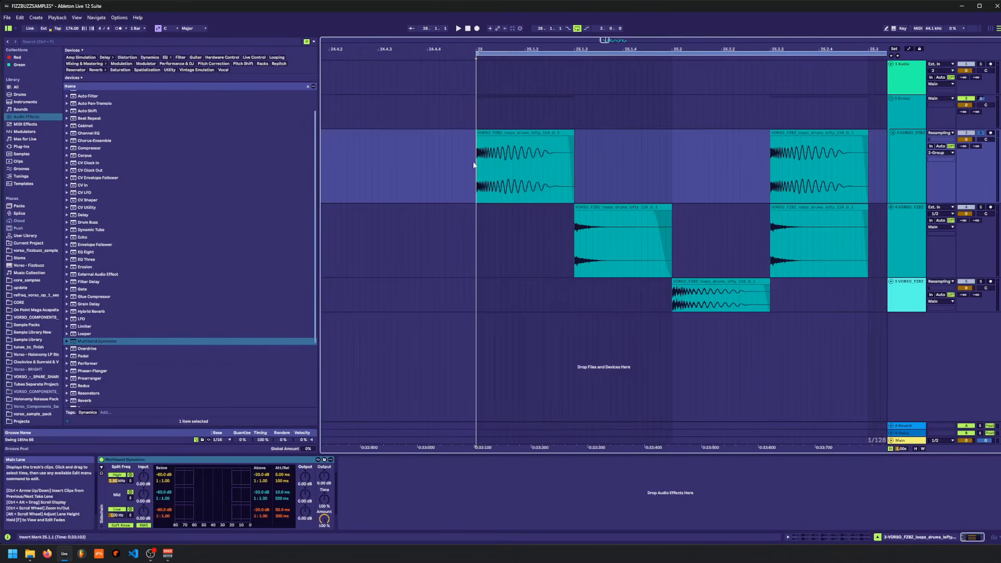
click(130, 516)
drag(117, 515, 117, 504)
key(space)
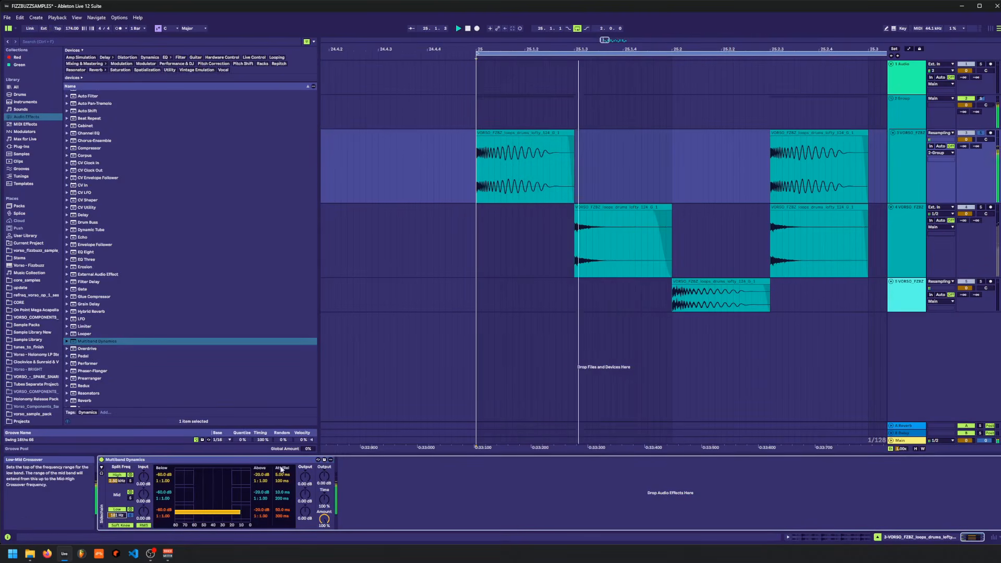
- Duplicate the kick track twice, soloing the mid band on the first copy and the high band on the second
click(907, 188)
key(ctrl+d)
click(131, 498)
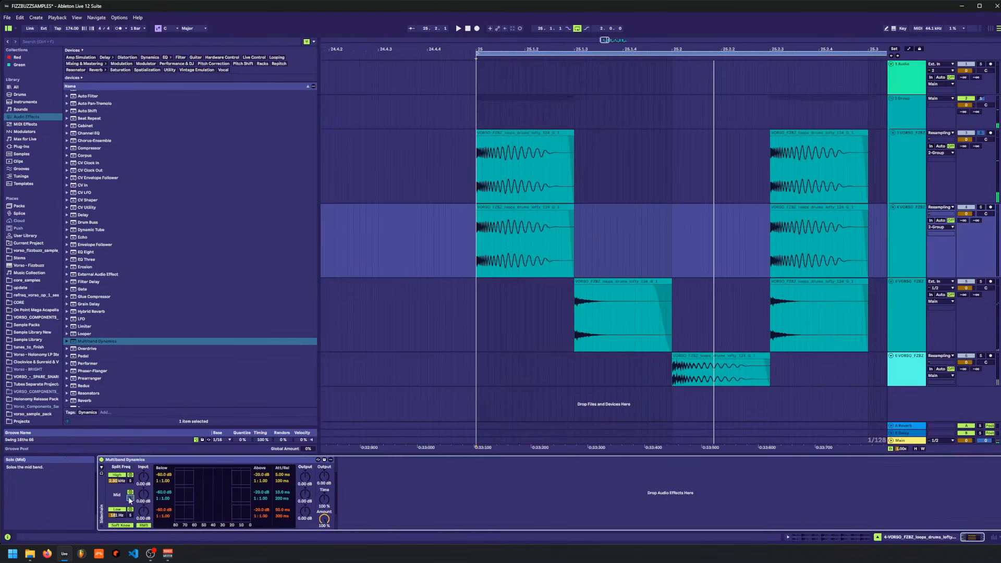
click(910, 229)
key(ctrl+d)
click(130, 480)
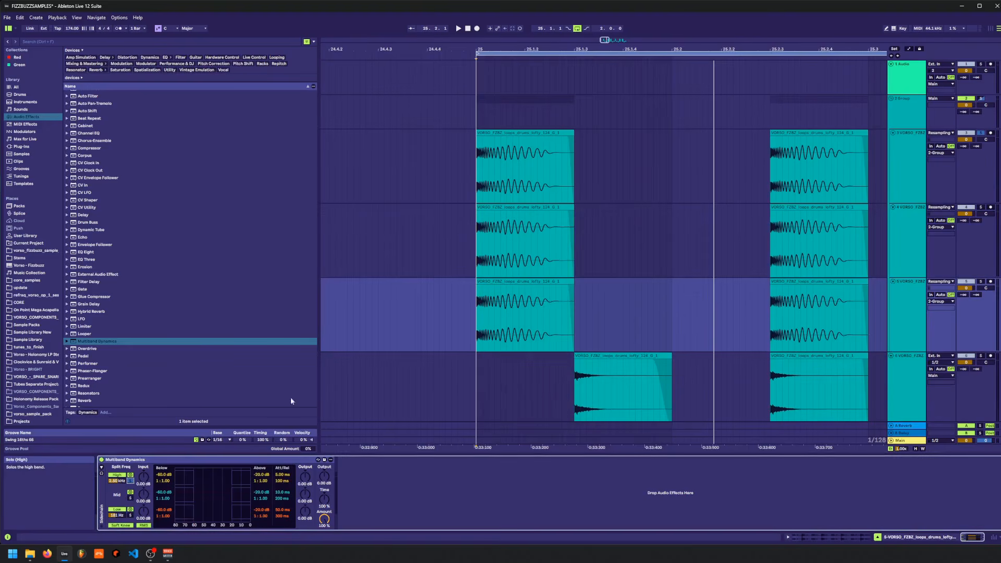
- Play the high-band kick by itself, and play all three bands together with the kick group soloed
click(445, 324)
key(space)
key(space)
click(980, 98)
key(space)
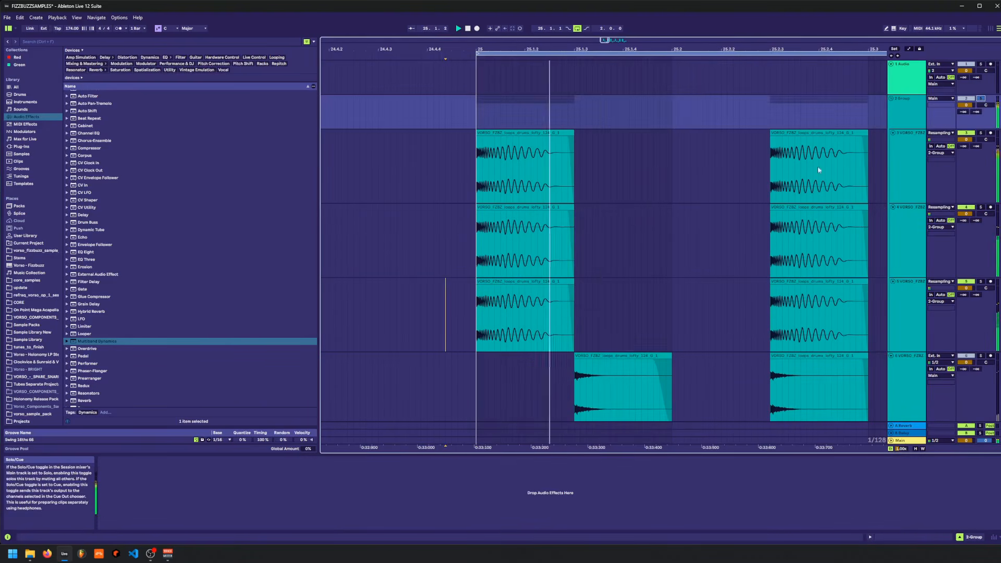
key(space)
- Solo and play the high-band and low-band kick tracks in turn to compare their content
click(567, 282)
click(980, 281)
key(space)
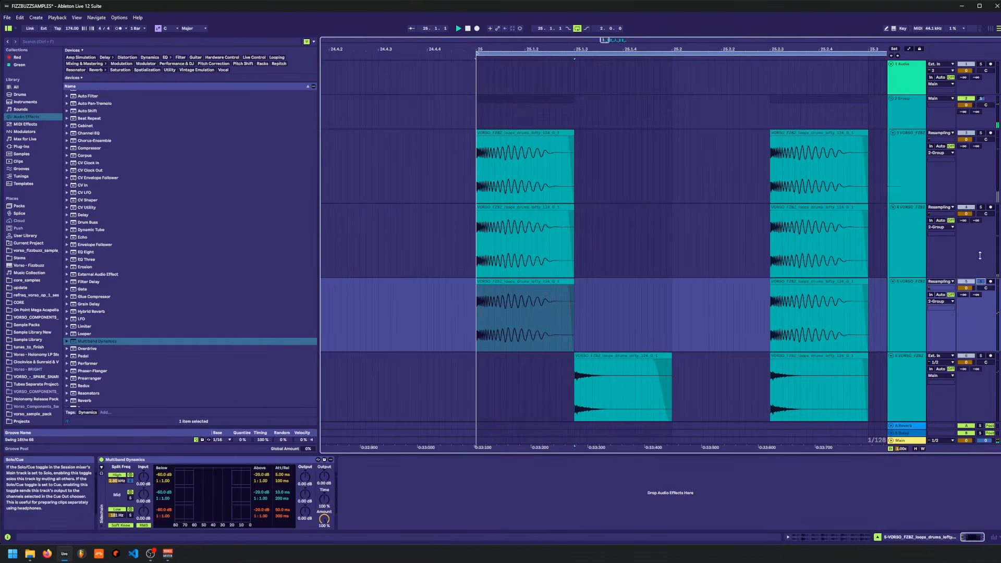
click(979, 250)
click(962, 177)
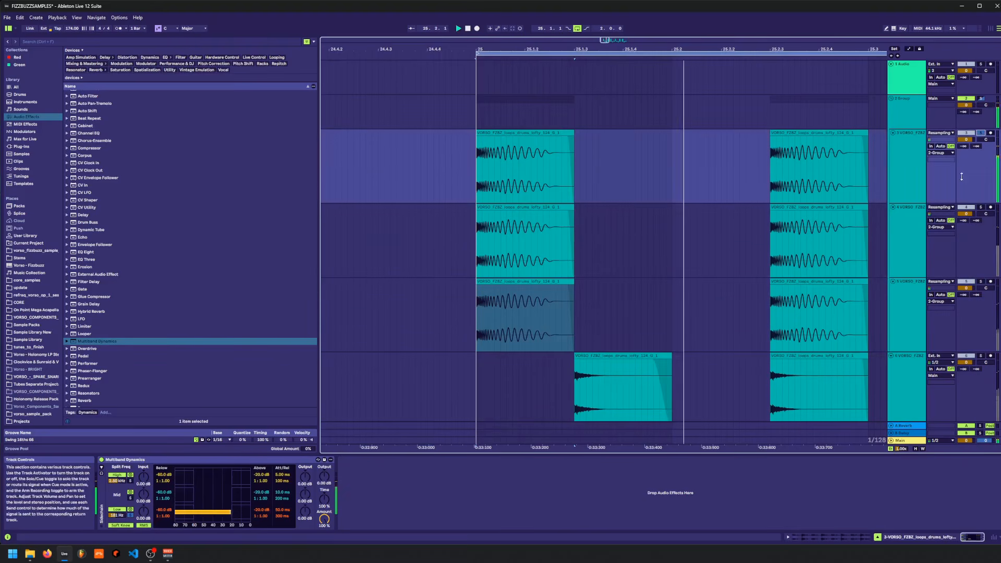
key(space)
click(470, 167)
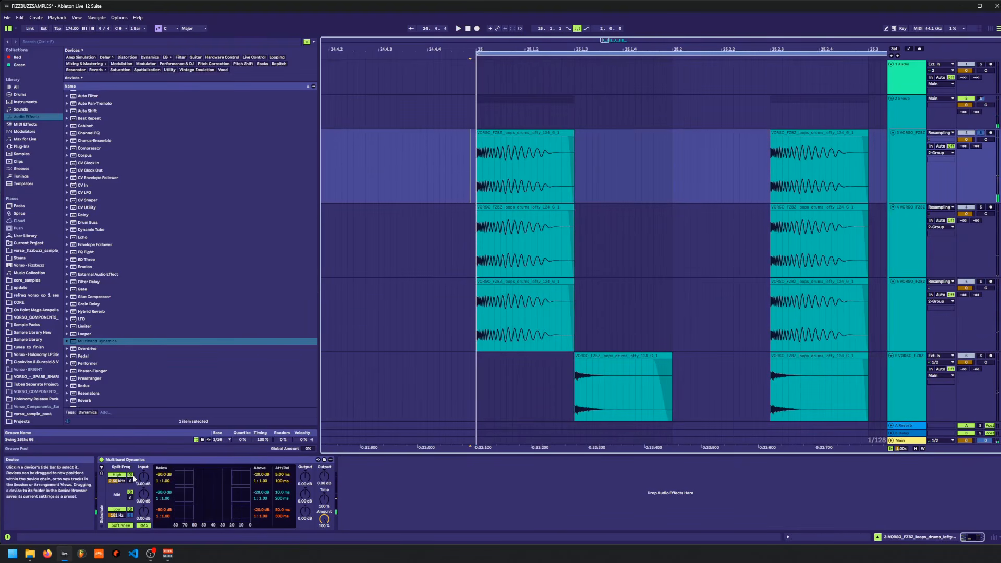
click(485, 245)
click(924, 306)
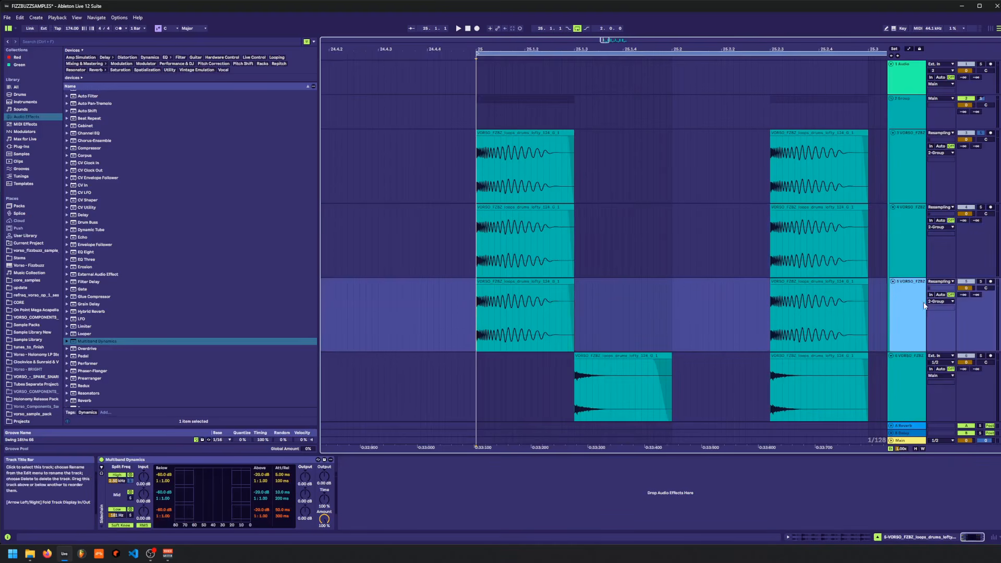
- Add long fade-outs to the first high-band and mid-band kick clips and play the soloed kick group
drag(569, 291, 480, 300)
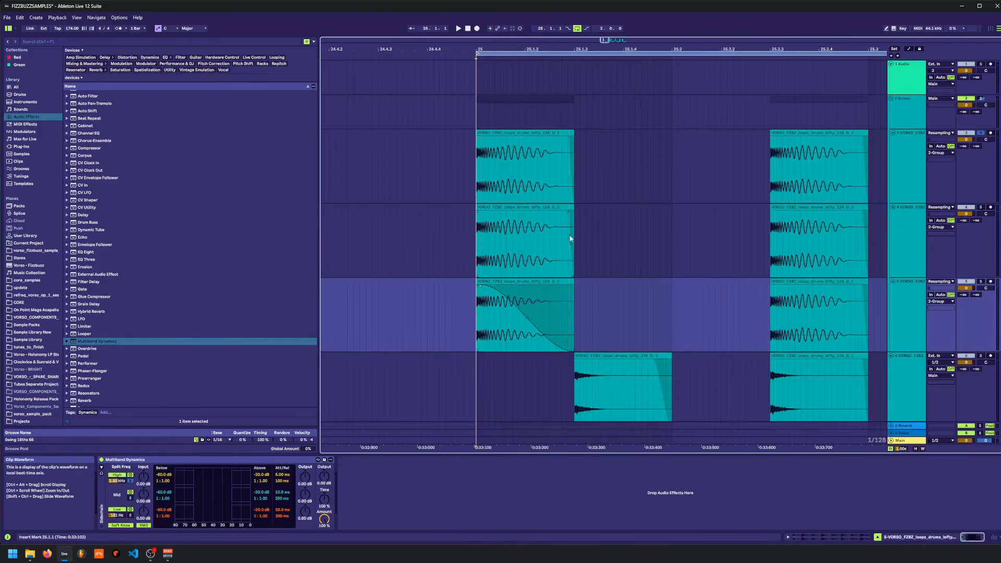
drag(569, 212, 566, 213)
drag(488, 231, 484, 231)
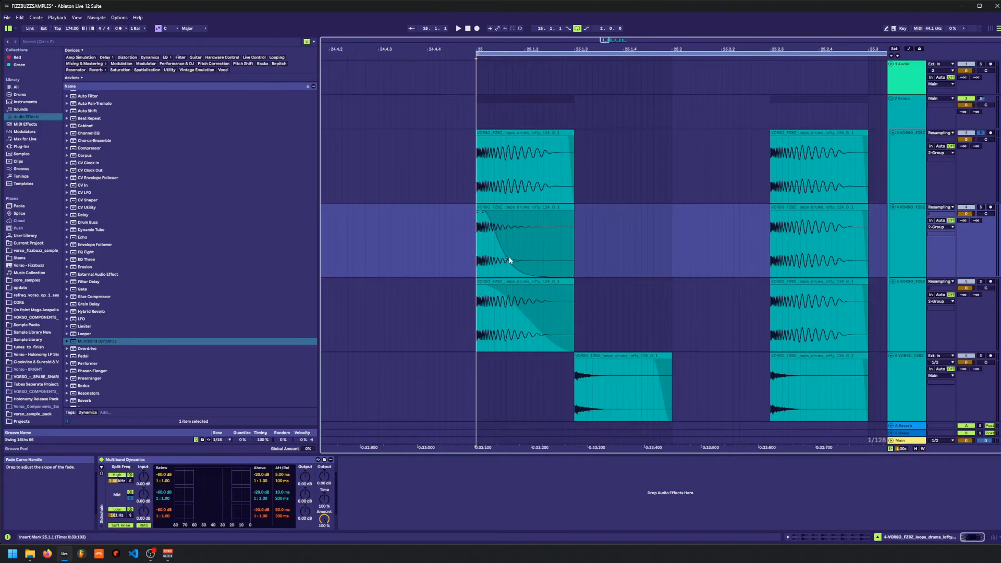
click(469, 258)
click(453, 261)
click(980, 102)
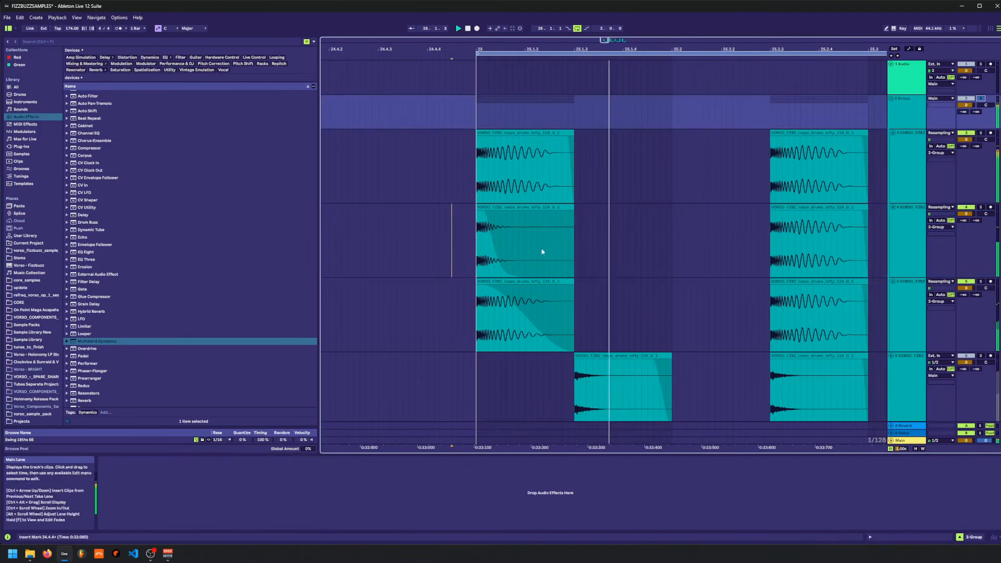
- Shorten the first mid-band kick clip to roughly a third of its length and play the layered kick
drag(574, 217, 506, 216)
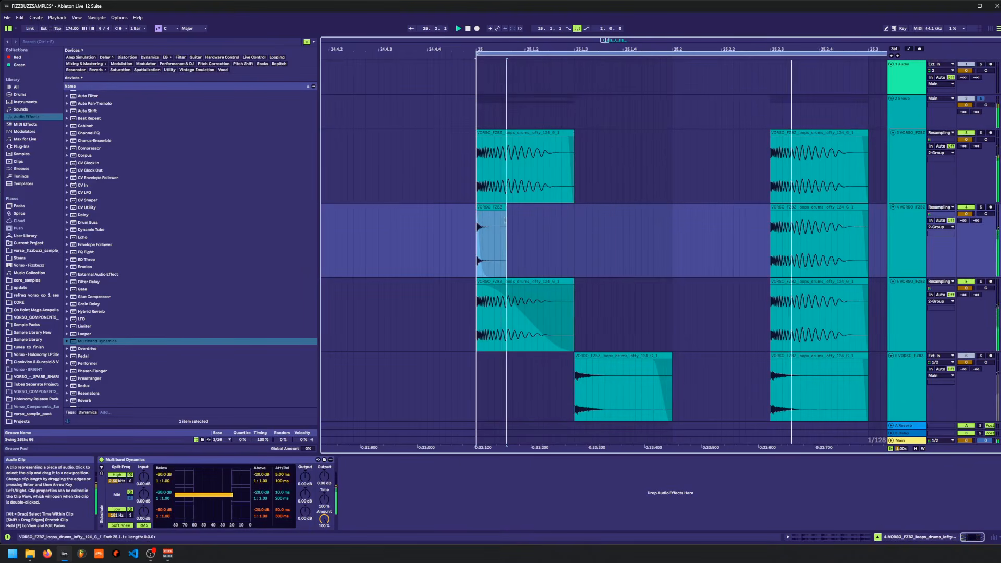
click(458, 241)
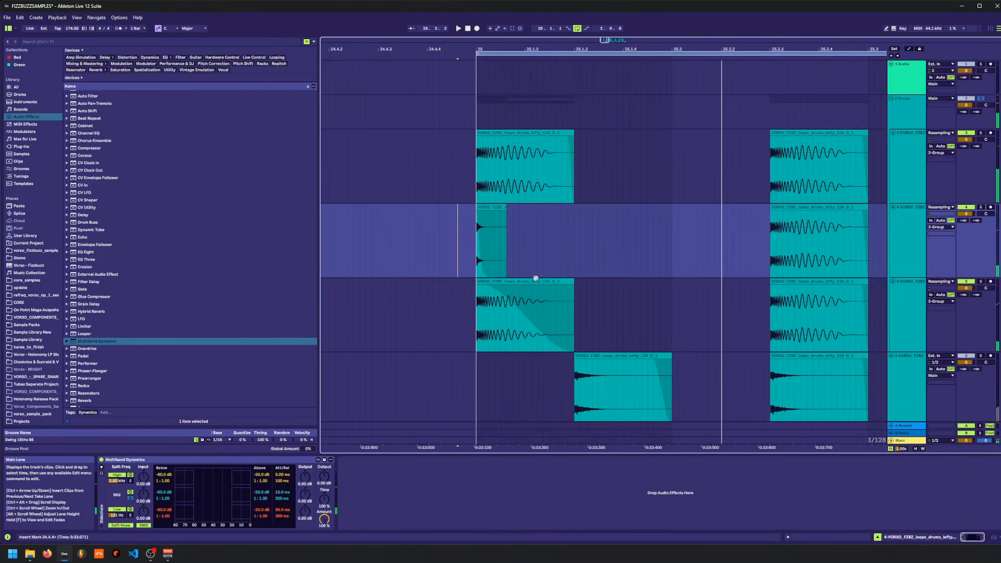
click(507, 210)
key(space)
- Try offsetting the first high-band kick clip slightly after bar 25 and listen to the layered kick
click(514, 281)
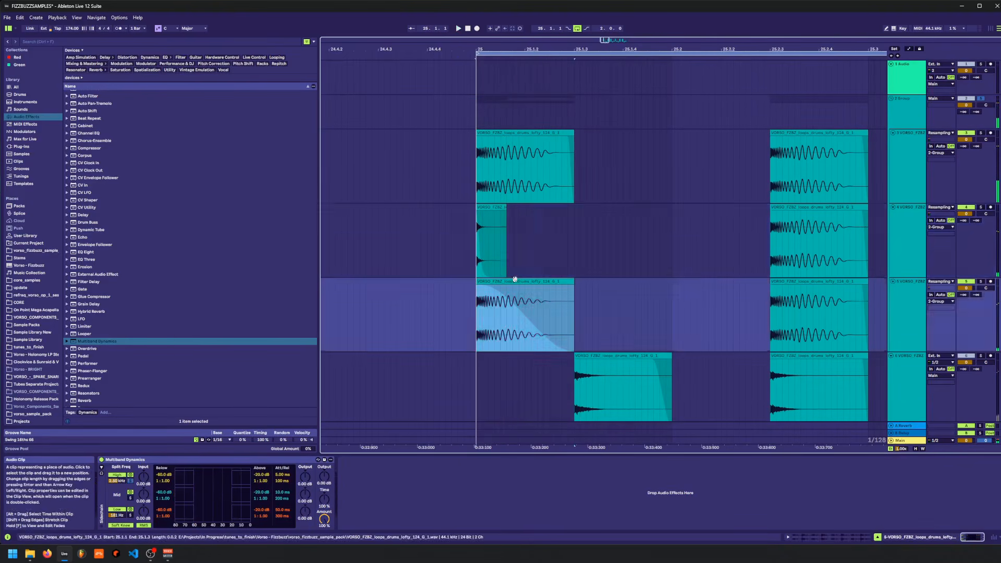
drag(477, 282, 500, 283)
drag(440, 293, 436, 293)
key(space)
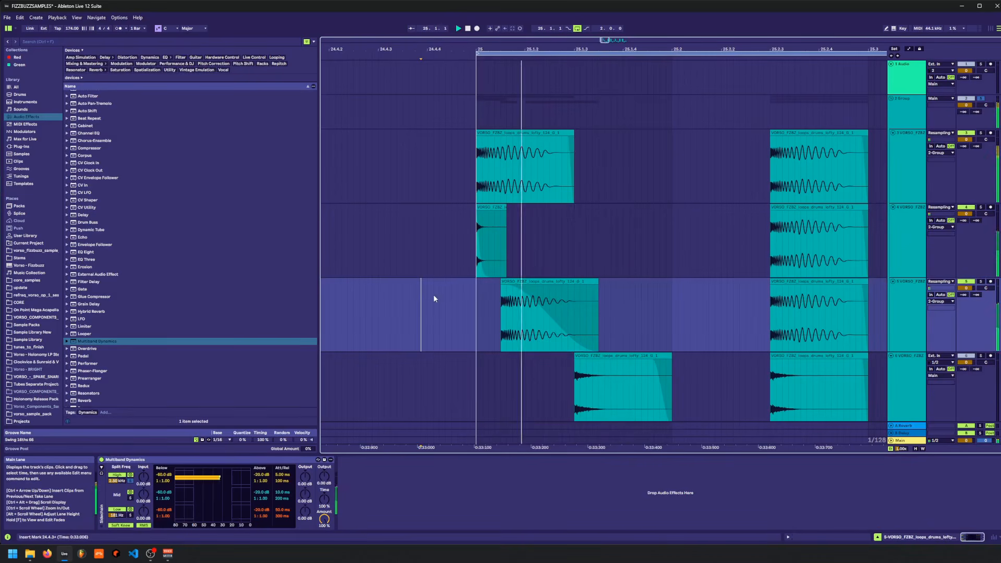
key(space)
click(431, 299)
key(space)
key(space)
drag(525, 283, 506, 259)
- Soften the shortened mid-band clip's fade-out and raise that track's volume while playing the layered kick
click(408, 296)
click(379, 300)
click(360, 307)
key(space)
key(space)
click(415, 245)
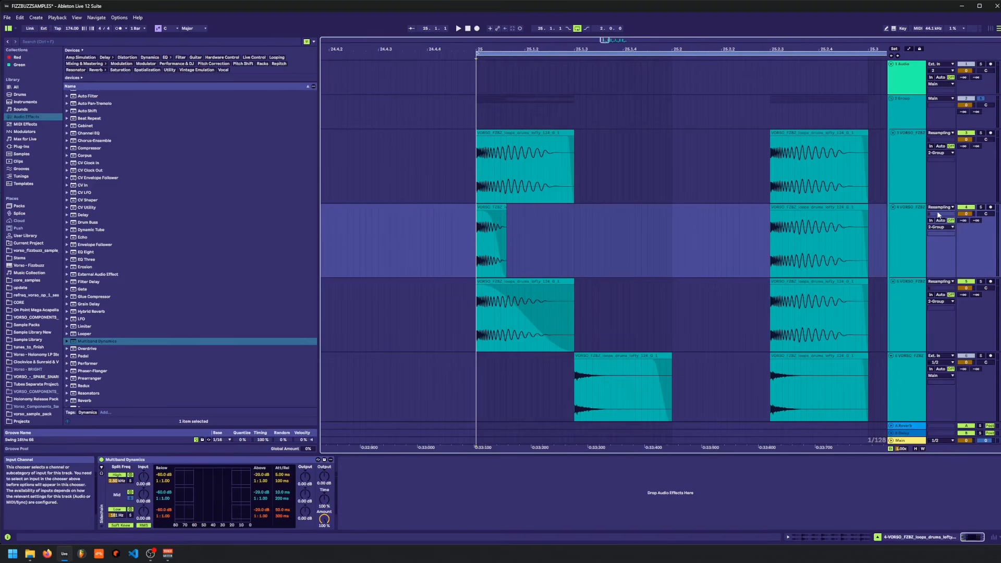
key(space)
key(space)
- Turn off Warp on the first low-band kick clip and transpose it to -3 semitones while listening
click(536, 134)
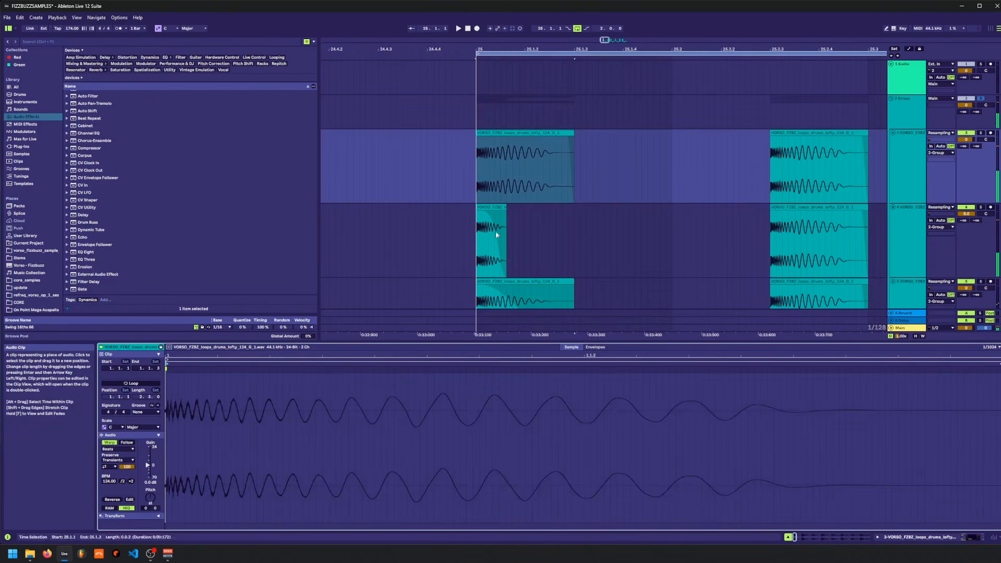
key(space)
click(110, 442)
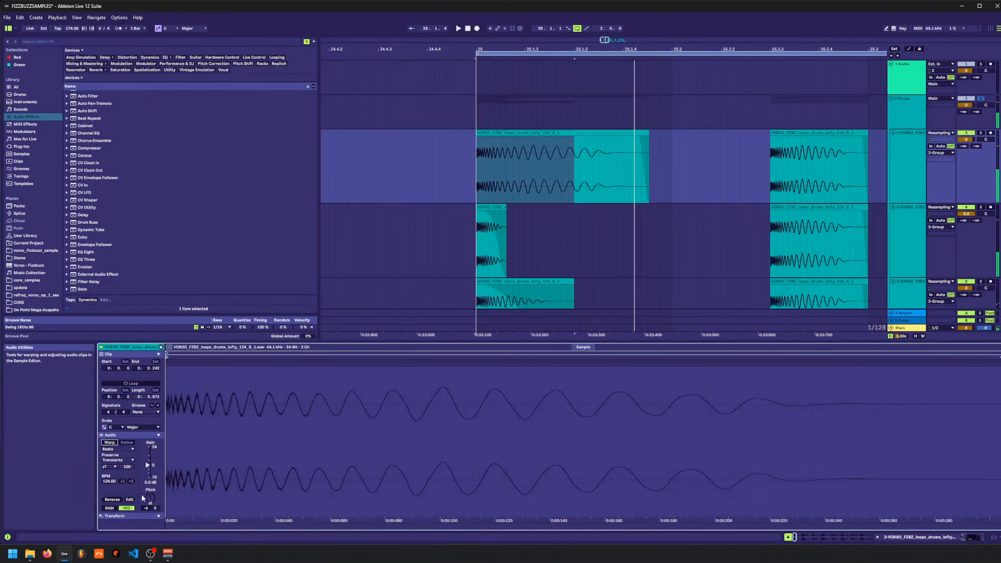
mouse_move(150, 499)
mouse_down()
mouse_move(150, 482)
mouse_move(150, 513)
mouse_up()
key(space)
key(space)
key(space)
key(space)
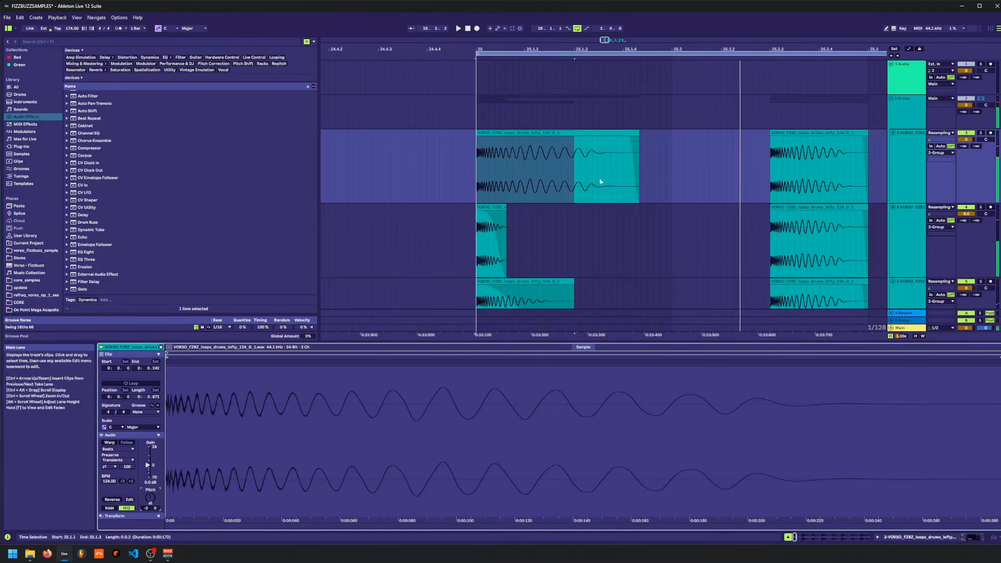
click(464, 162)
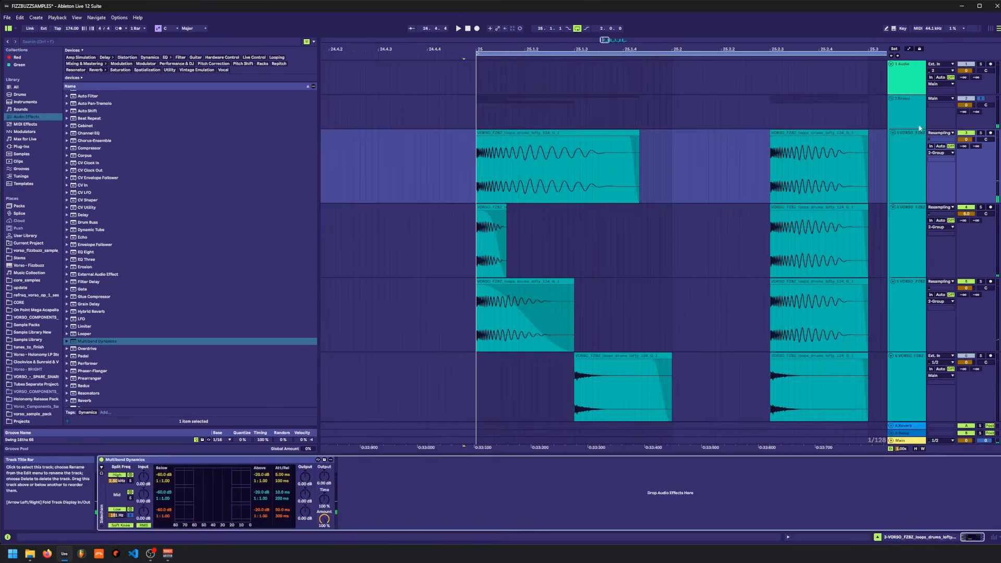
- Search the plug-ins for "sat", add Saturn 2 to the kick group, and open its interface
click(920, 126)
click(28, 41)
text(sat)
click(39, 147)
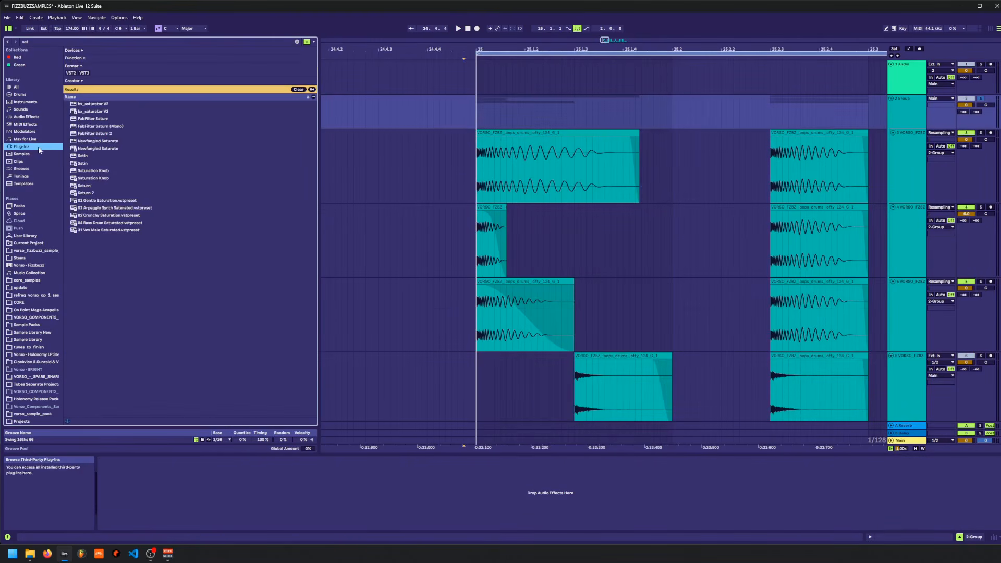
click(86, 201)
drag(87, 194, 452, 109)
click(452, 110)
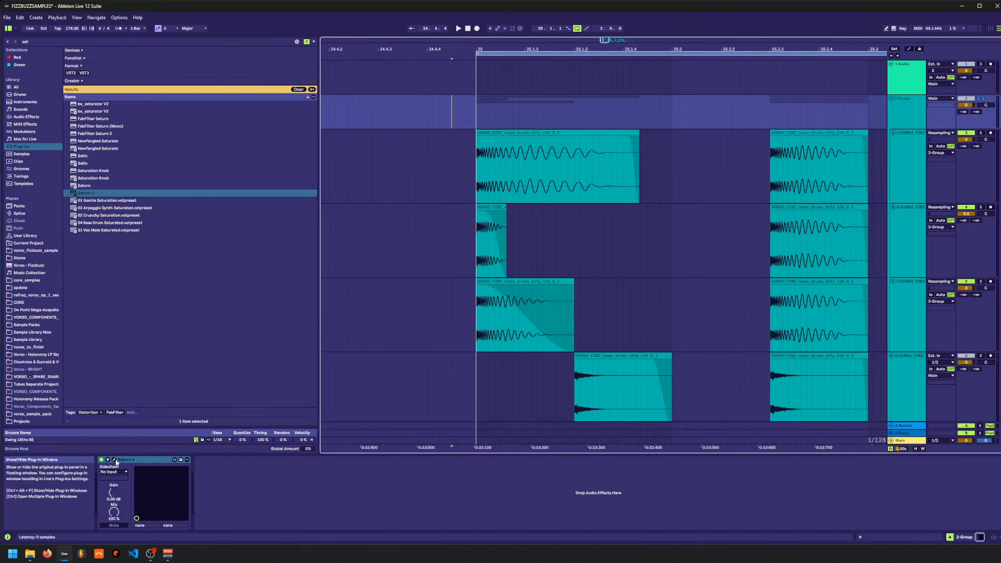
click(115, 460)
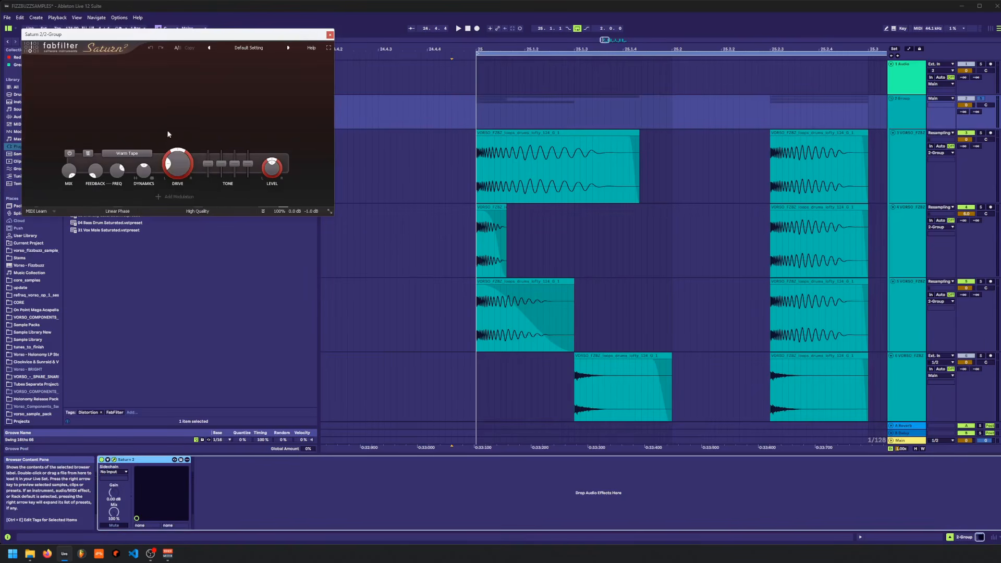
- Increase the Band 1 Drive of Saturn 2's Warm Tape saturation and play the processed kick
drag(175, 165, 173, 148)
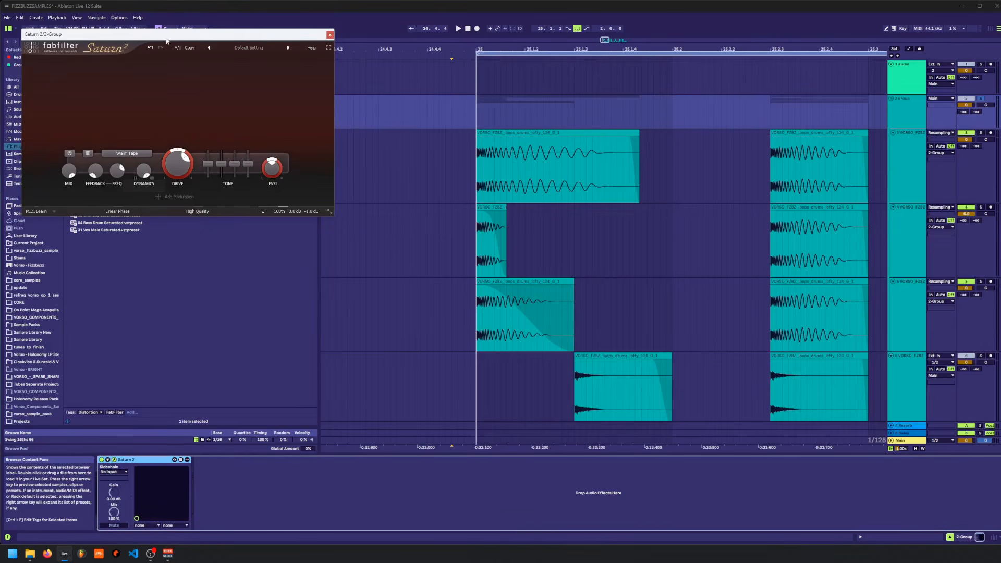
drag(169, 38, 364, 80)
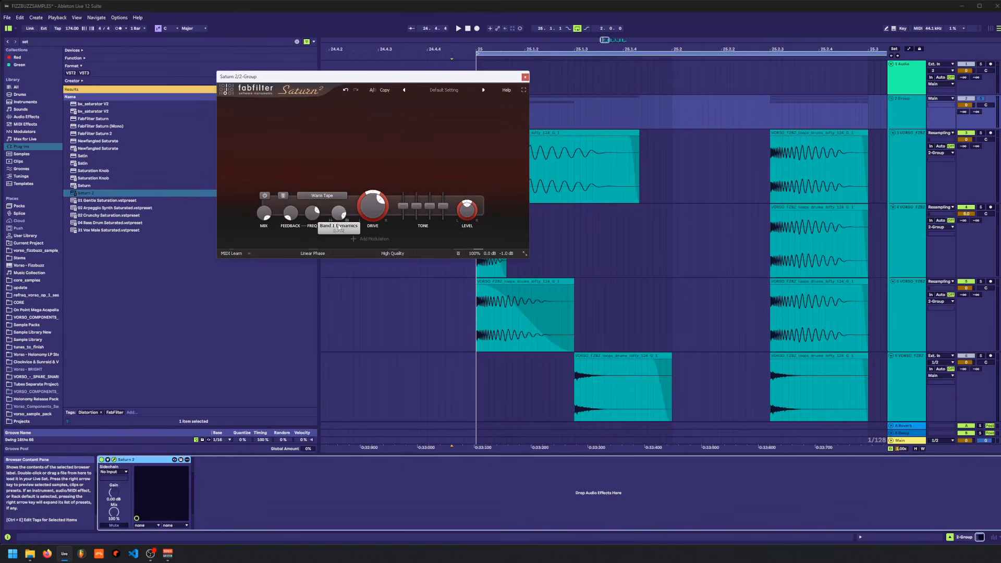
drag(420, 79, 348, 211)
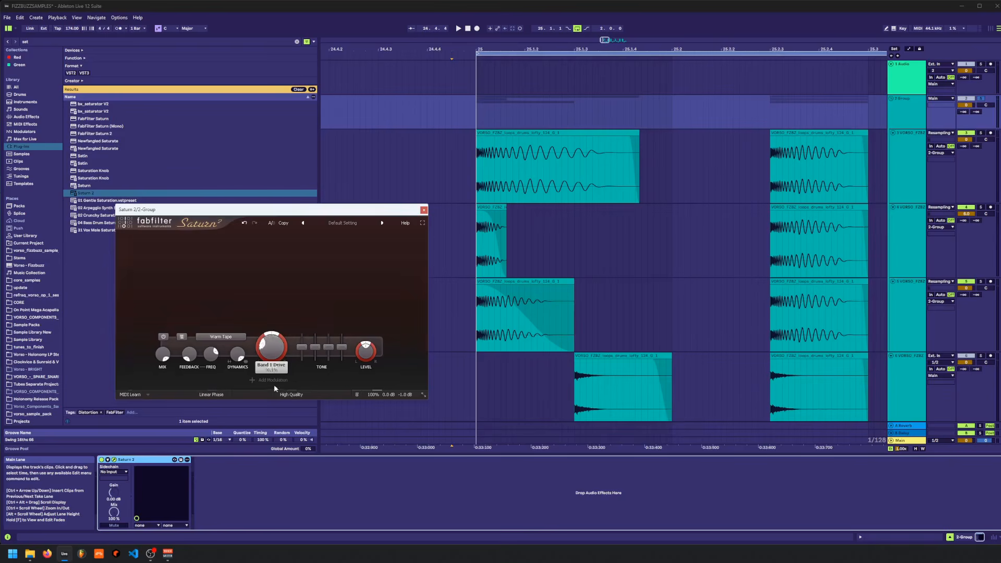
key(space)
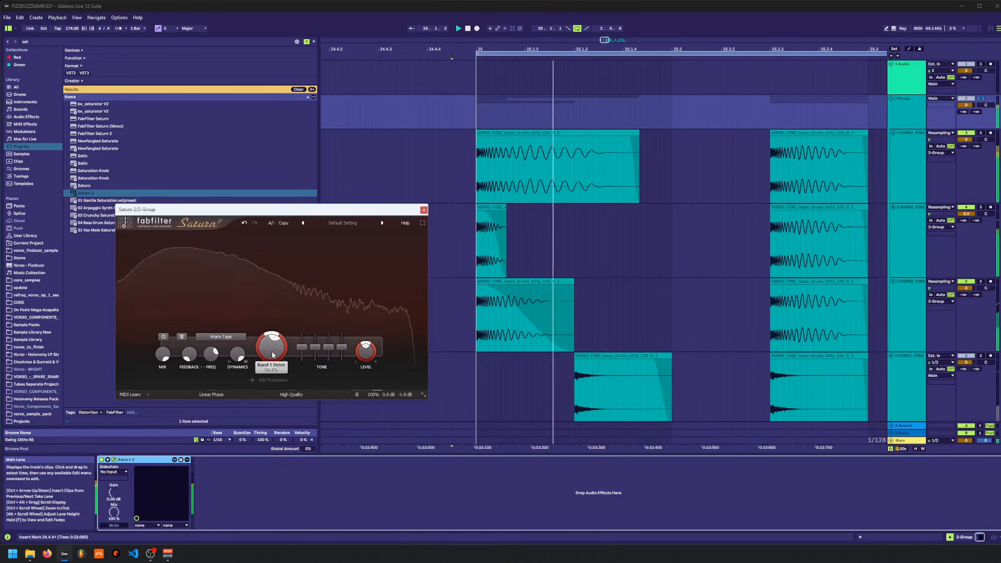
key(space)
- Record the processed kick onto a new armed audio track set to Resampling and delete the silence before the hit
click(913, 112)
key(ctrl+t)
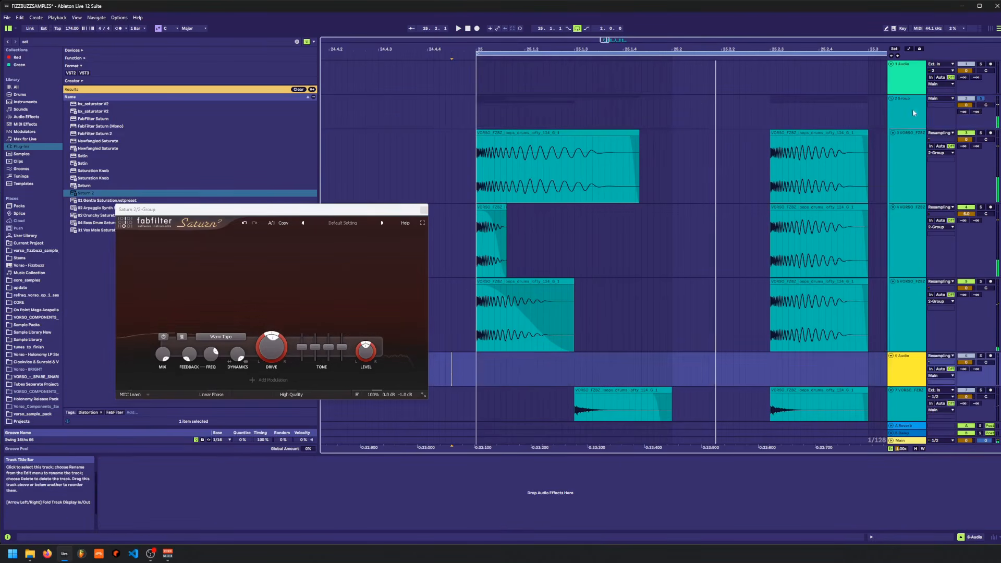
click(991, 355)
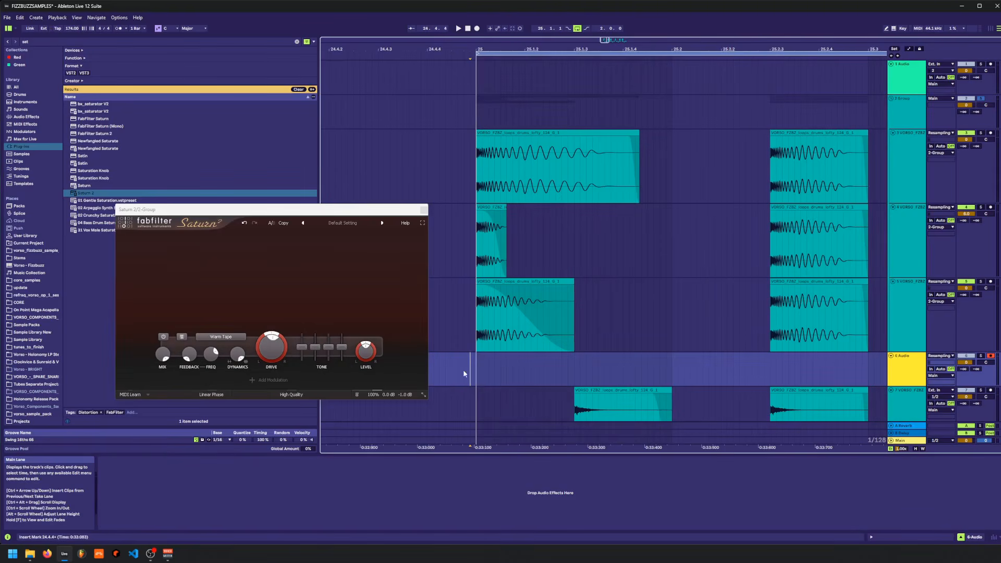
click(476, 29)
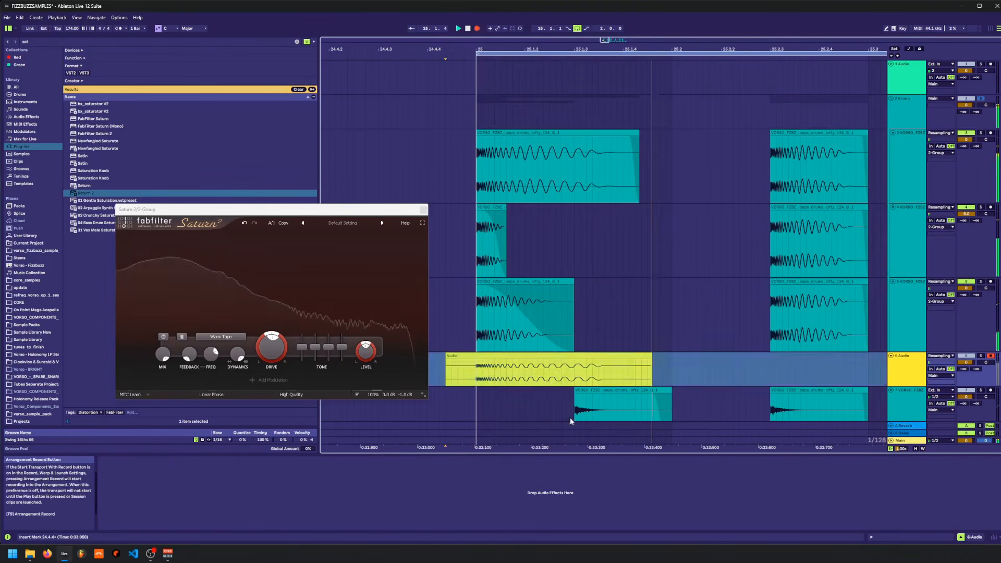
key(space)
mouse_move(474, 382)
mouse_down()
mouse_move(435, 382)
mouse_move(477, 379)
mouse_up()
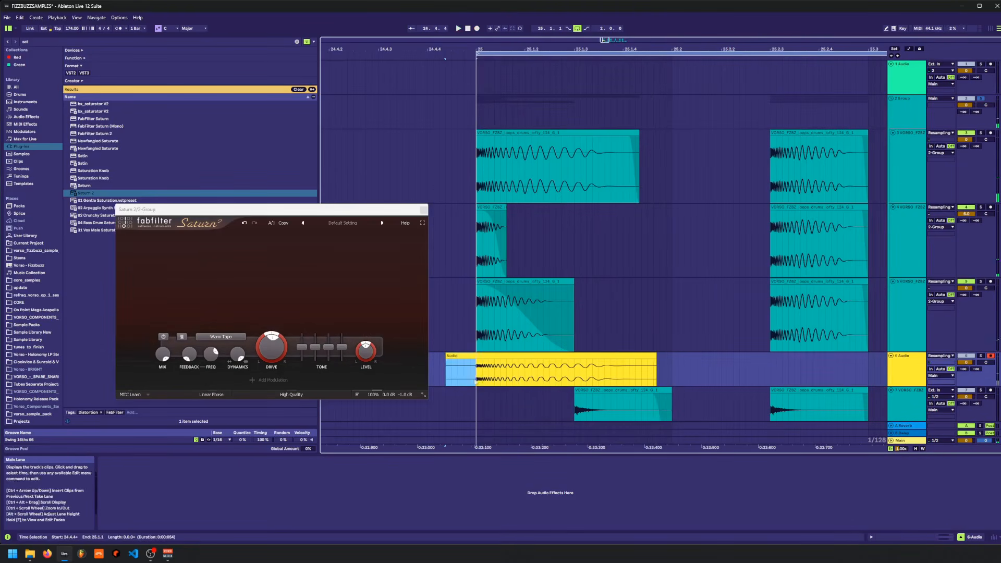
key(Delete)
- Insert a MIDI track below the recorded kick and load an empty Drum Rack onto it
click(915, 374)
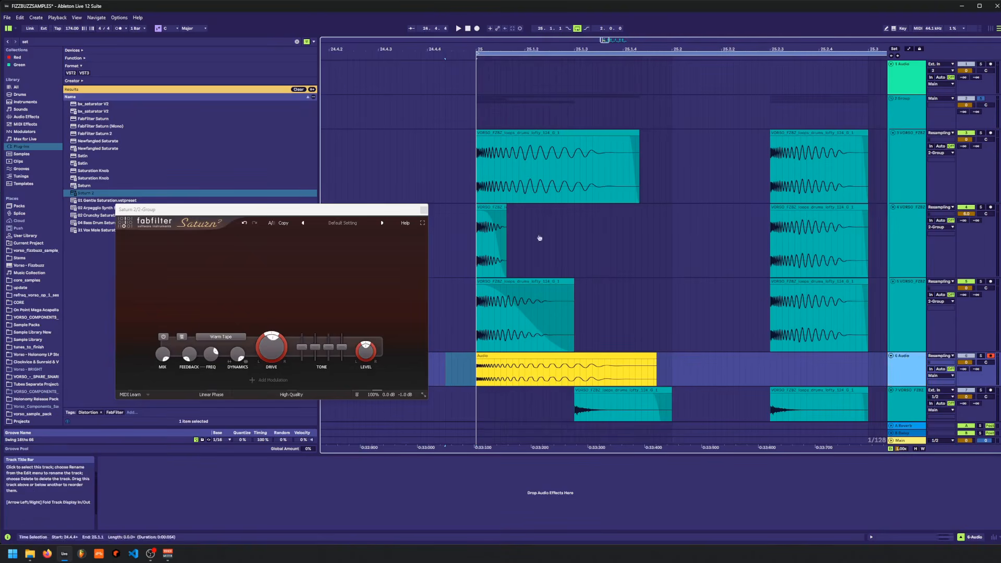
key(ctrl+shift+t)
click(423, 211)
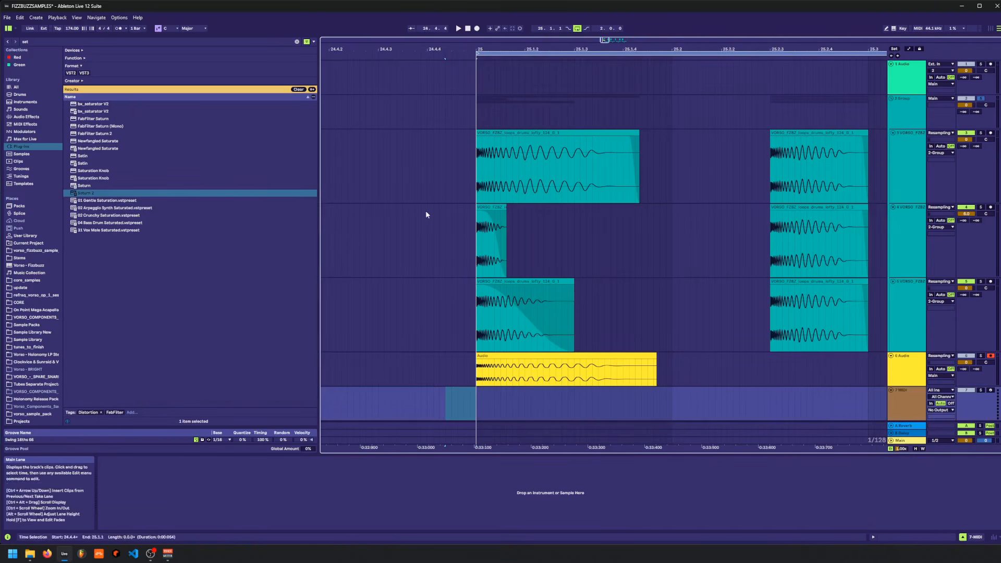
click(37, 111)
click(36, 104)
click(38, 96)
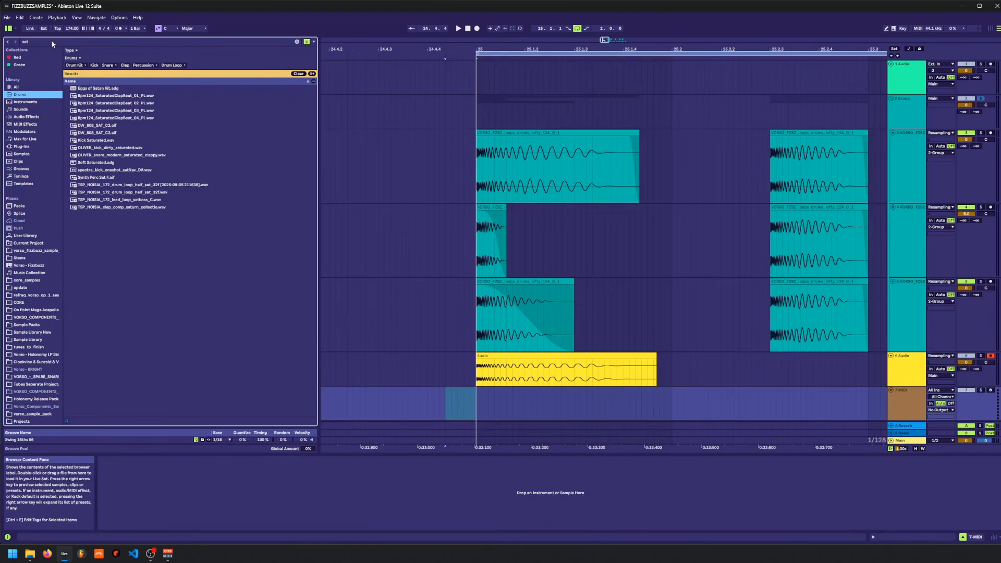
click(37, 42)
key(BackSpace)
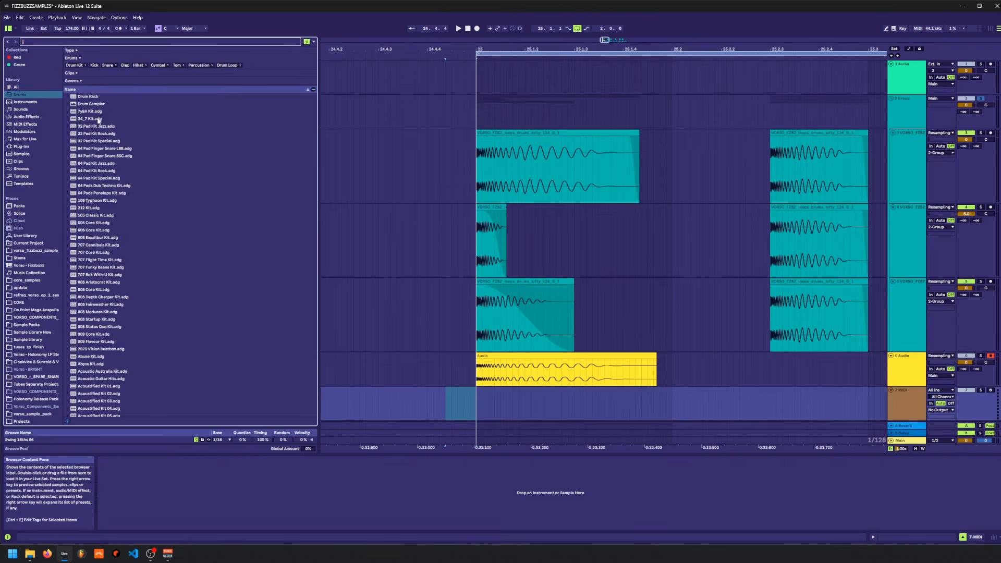
drag(83, 97, 483, 400)
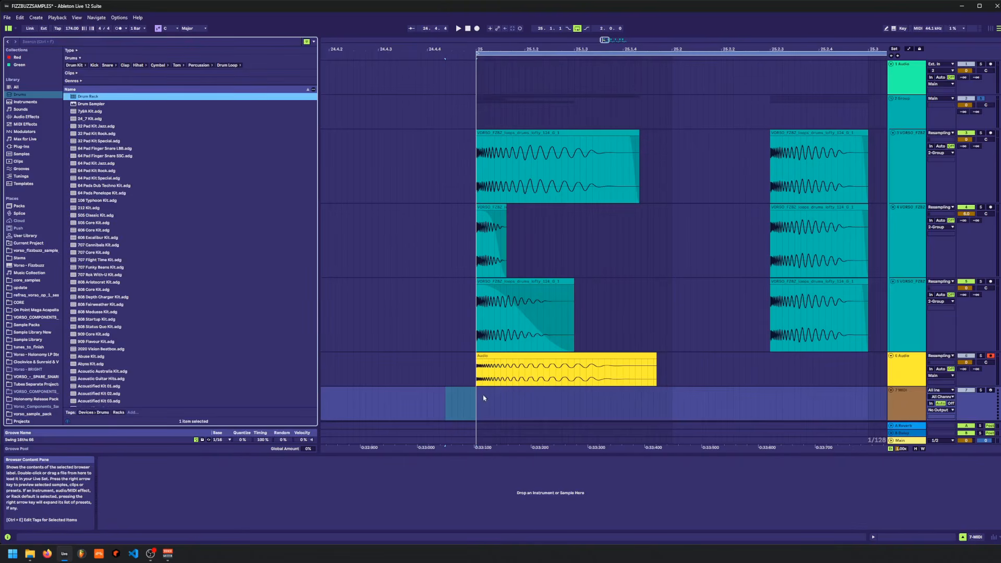
- Load the recorded kick clip onto the C1 pad of the Drum Rack
click(512, 365)
click(517, 356)
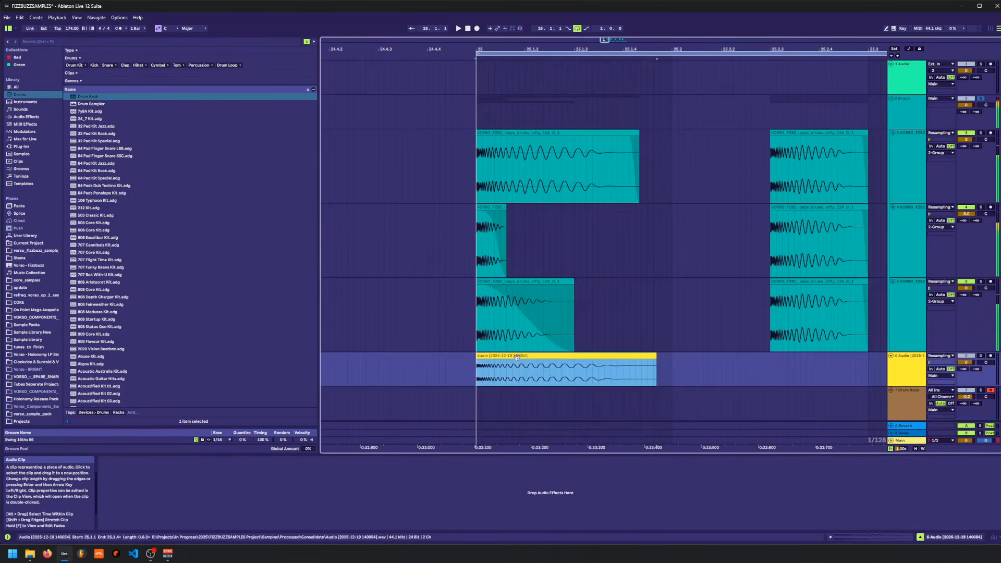
click(482, 403)
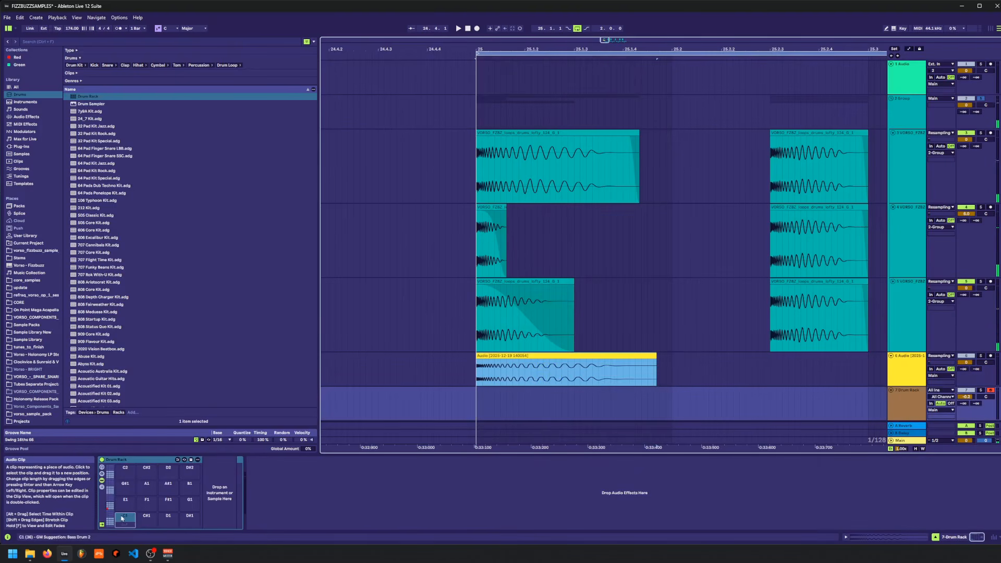
- Solo the hat track below the Drum Rack track and play its first hit
scroll(524, 218, down, 1)
drag(553, 48, 552, 22)
scroll(548, 319, down, 2)
scroll(548, 319, down, 2)
click(581, 299)
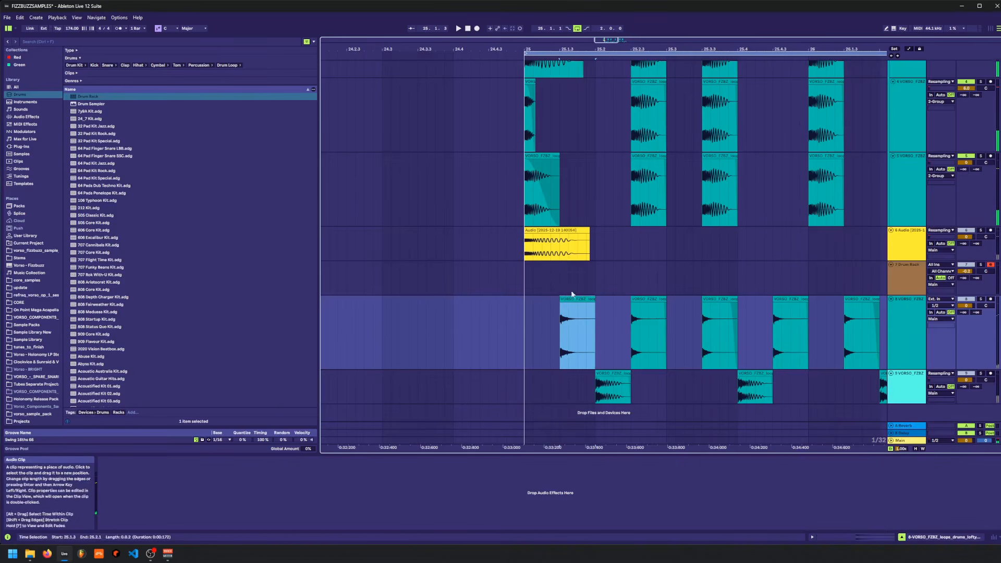
click(566, 248)
click(591, 293)
click(590, 299)
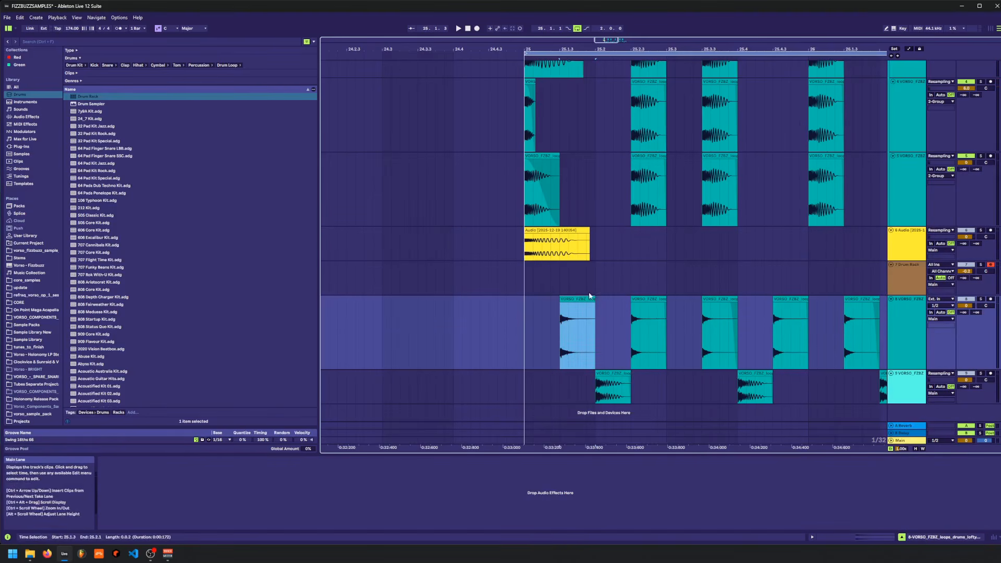
click(980, 300)
key(space)
key(space)
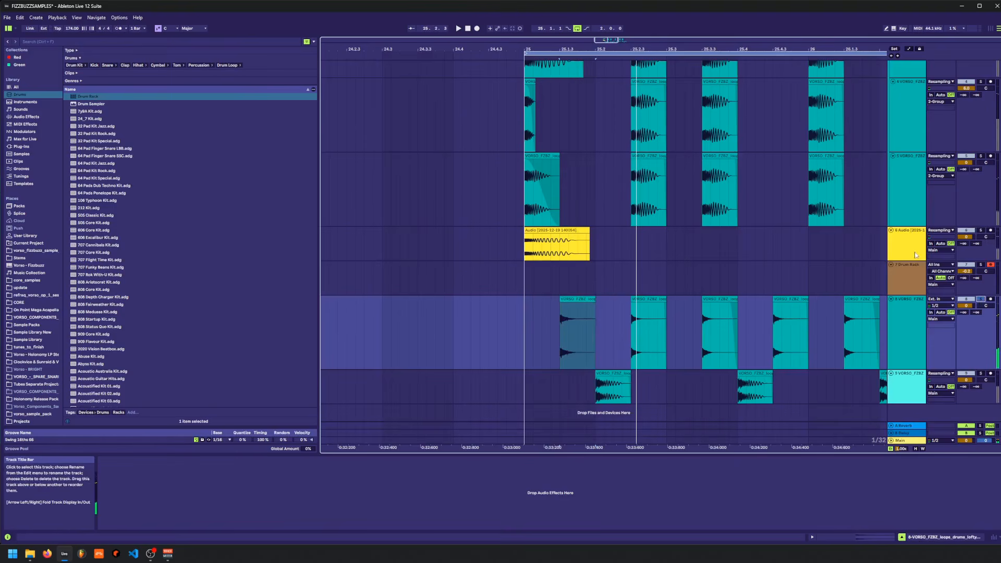
- Load the first hat clip onto the C#1 pad of the Drum Rack
key(Up)
key(Up)
click(560, 277)
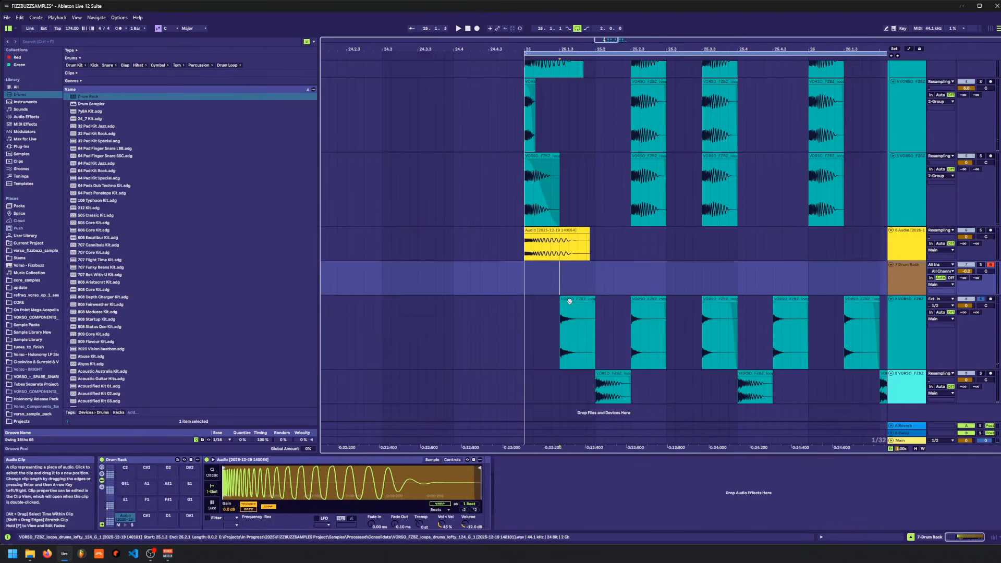
drag(568, 300, 151, 509)
- Solo the snare track and play its first hit
click(637, 399)
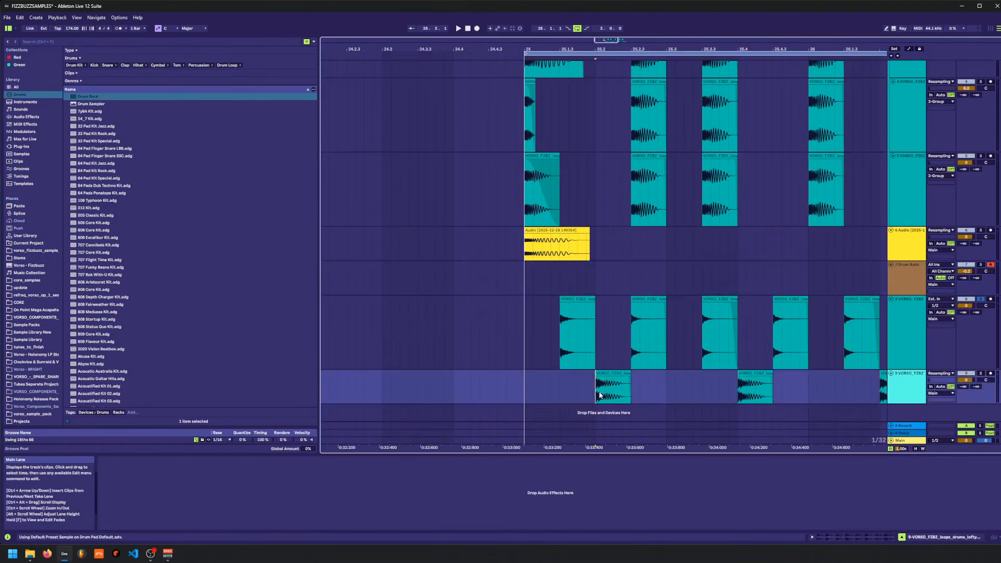
key(space)
key(space)
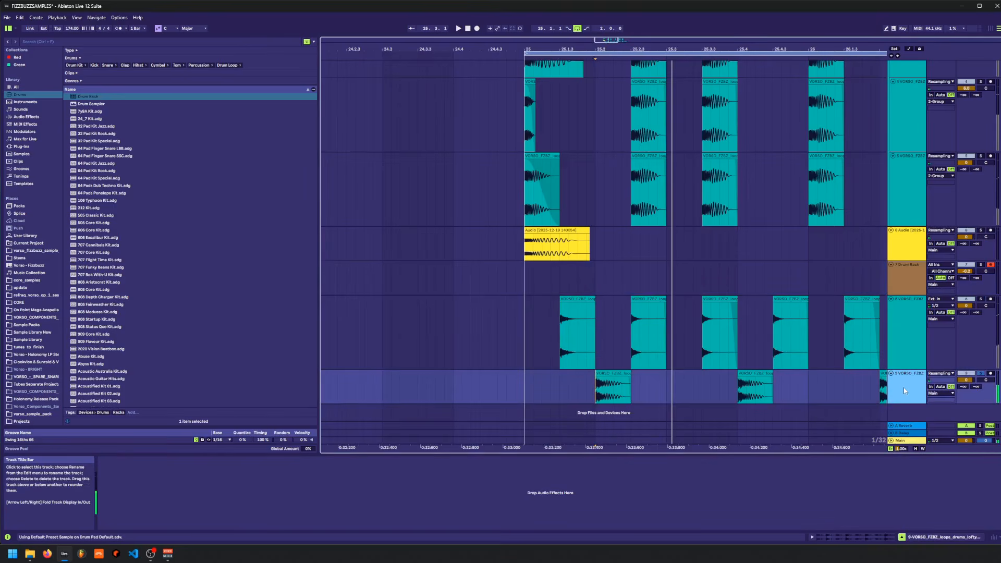
- Group the snare track and add EQ Eight to the track inside the group
click(904, 387)
key(ctrl+g)
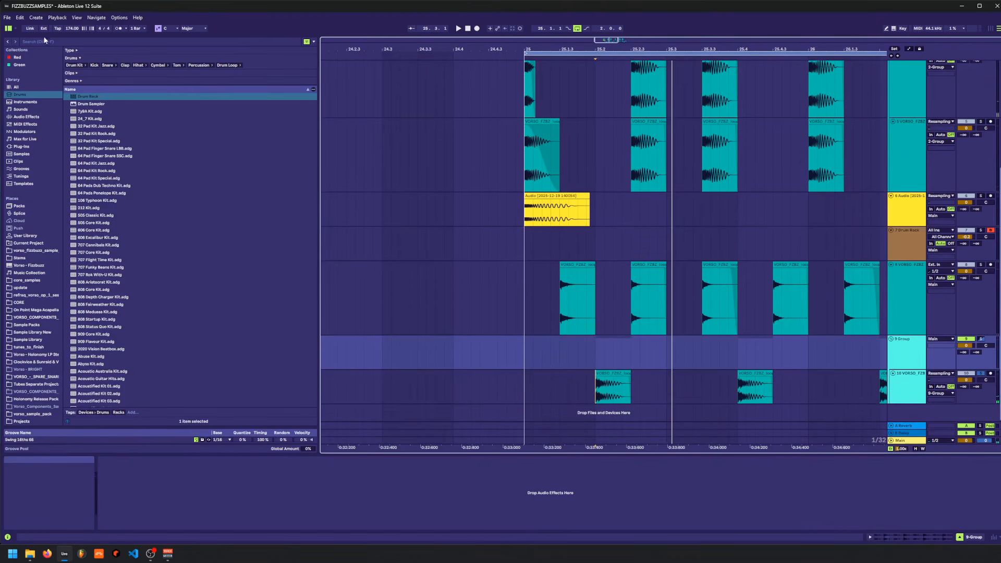
click(33, 117)
drag(88, 280, 90, 279)
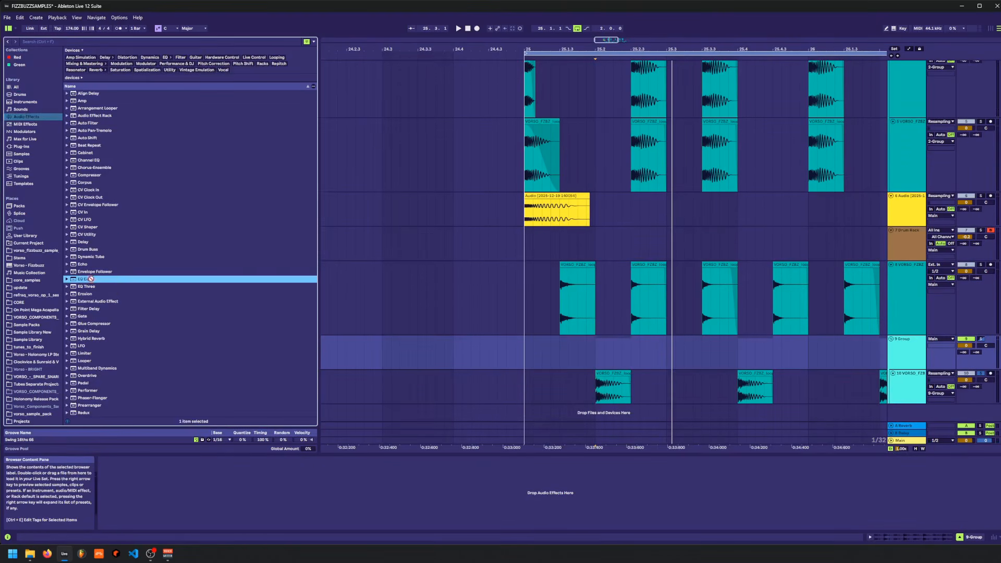
drag(592, 396, 595, 392)
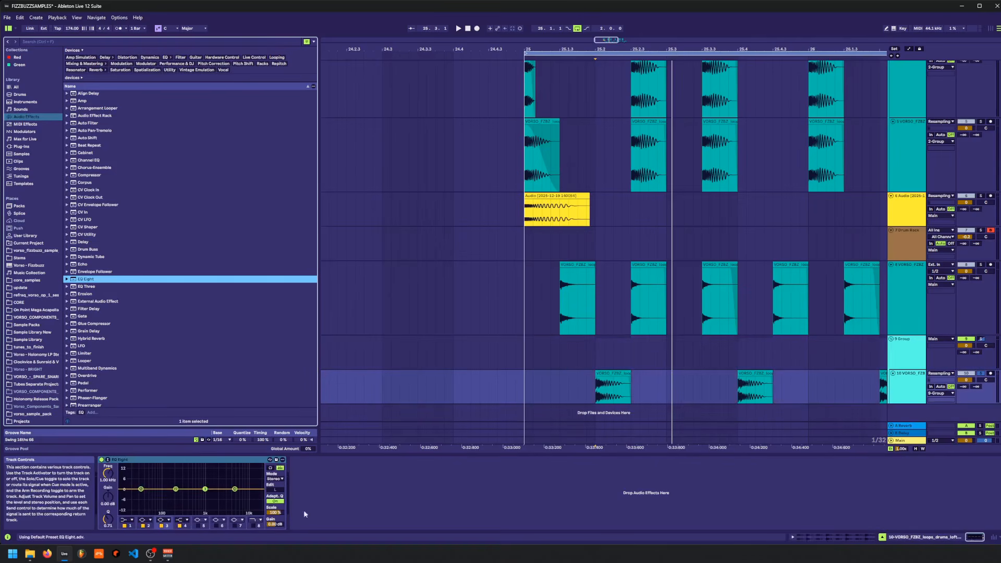
- Enable EQ Eight's band 8 as a steep high-cut filter and tune it by ear to about 190 Hz
click(253, 526)
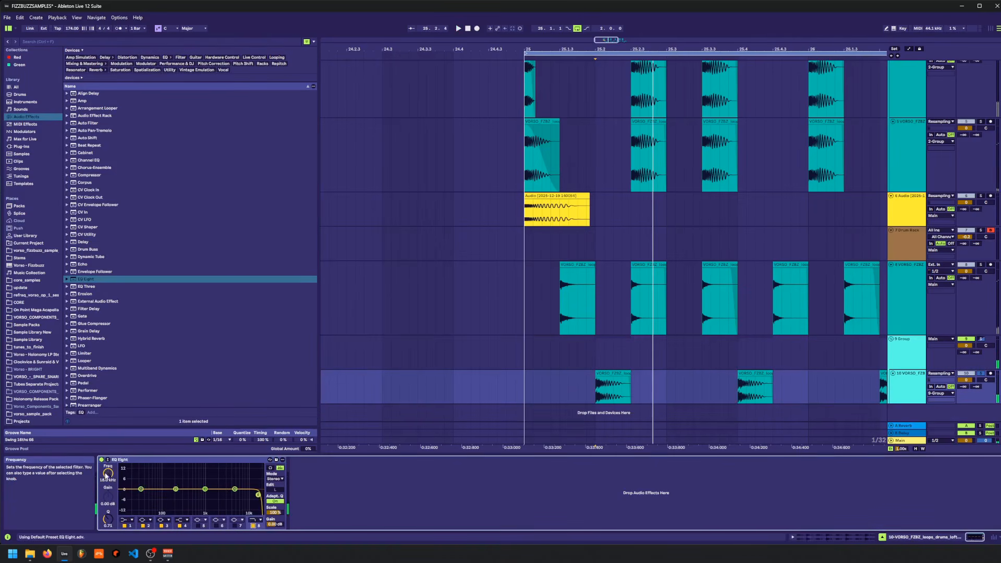
drag(108, 474, 108, 476)
click(256, 519)
click(258, 523)
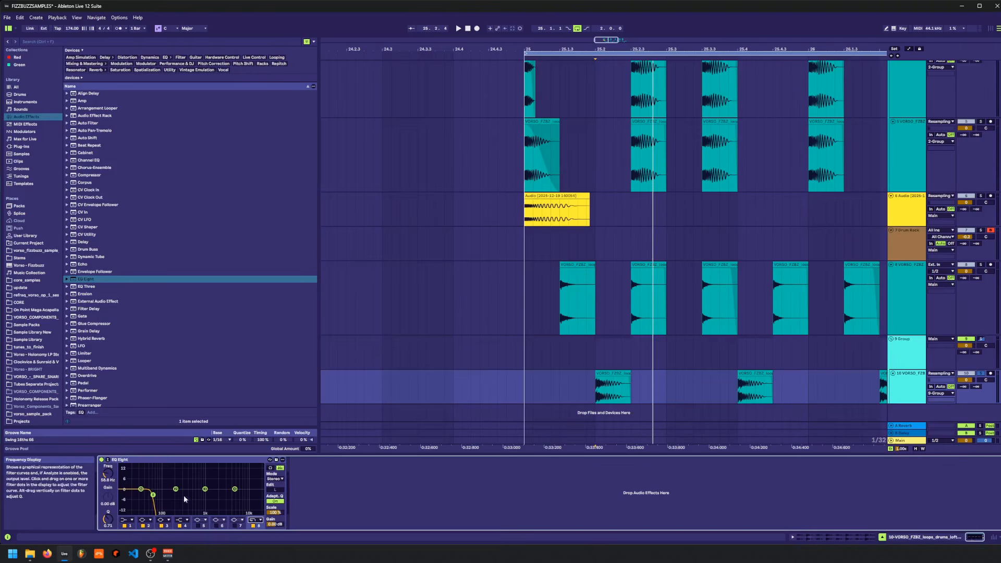
key(space)
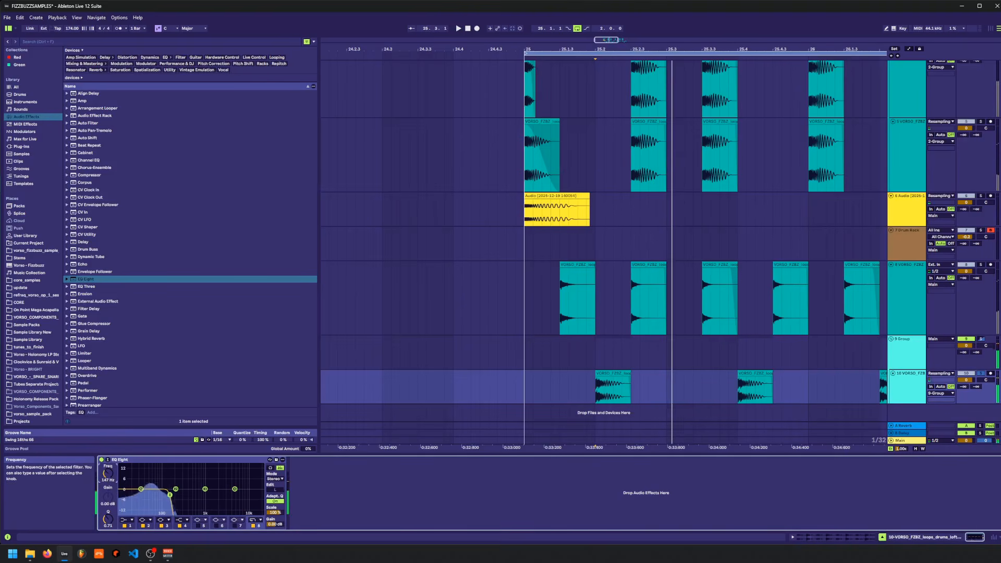
drag(108, 473, 108, 472)
key(space)
key(space)
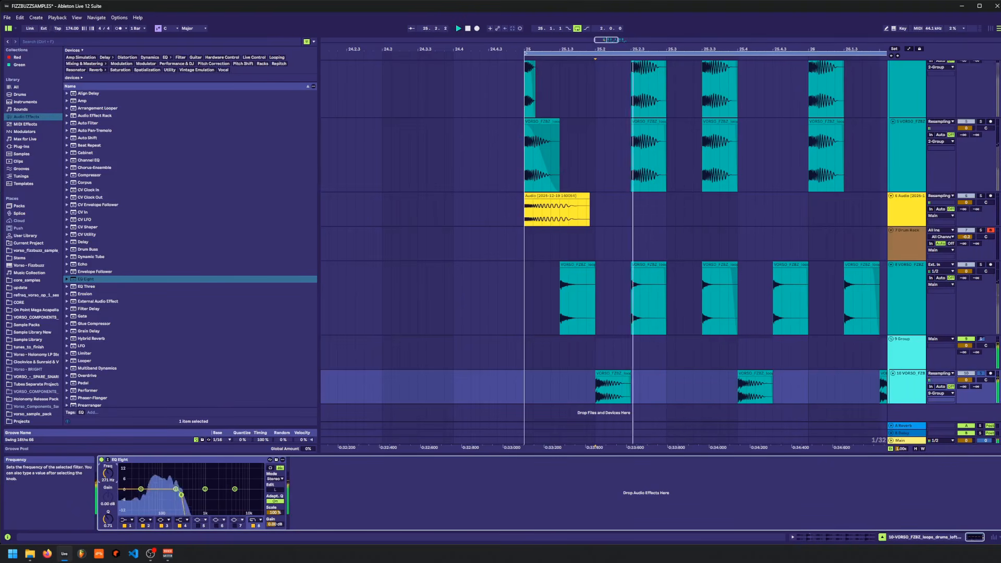
key(space)
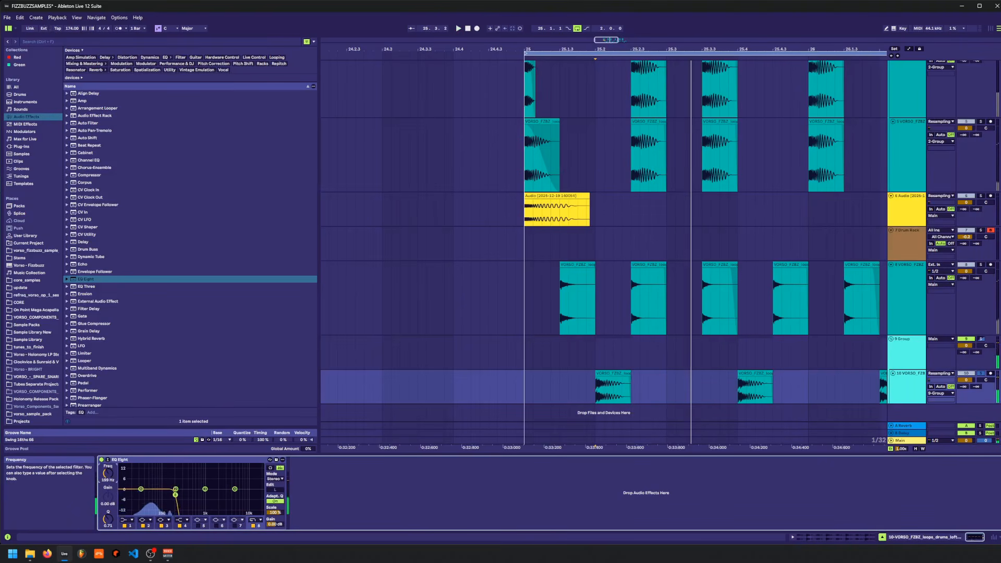
- Duplicate the low-band snare track and switch band 8 of the copy's EQ Eight to a steep low-cut filter
click(927, 383)
key(ctrl+d)
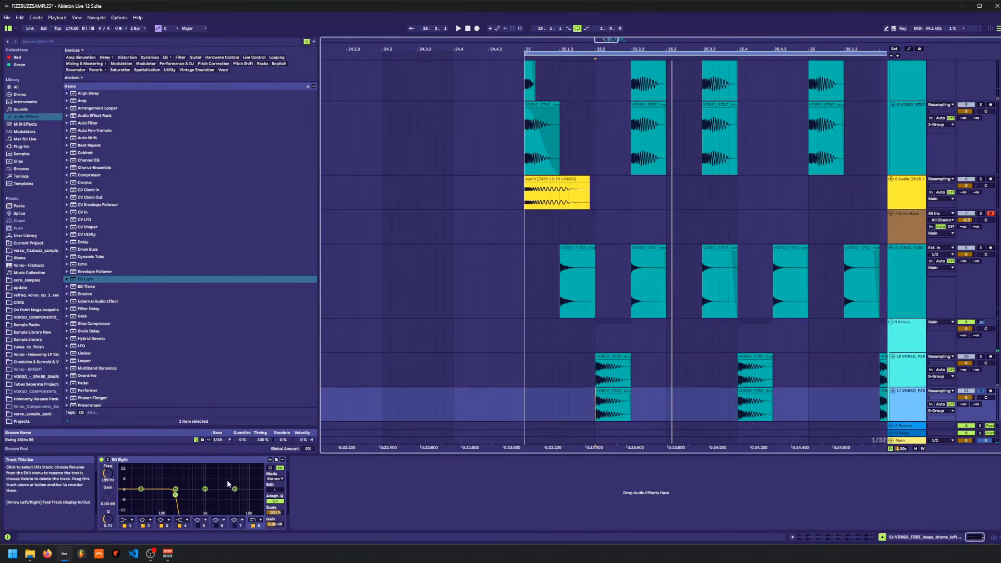
click(254, 519)
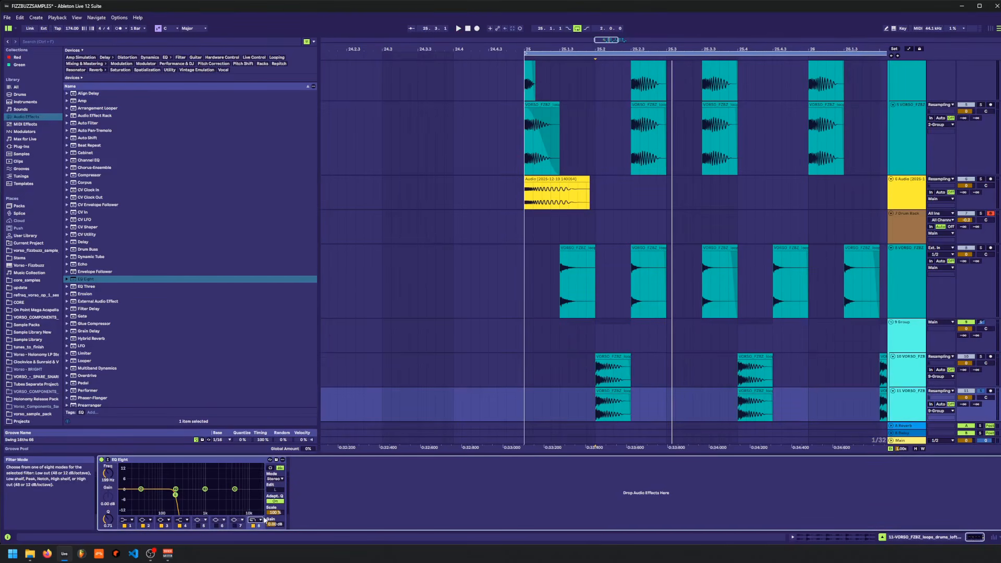
click(261, 520)
click(256, 474)
- Tune the duplicate's low-cut filter during playback to about 158 Hz and raise its Q to about 2.98
key(space)
key(space)
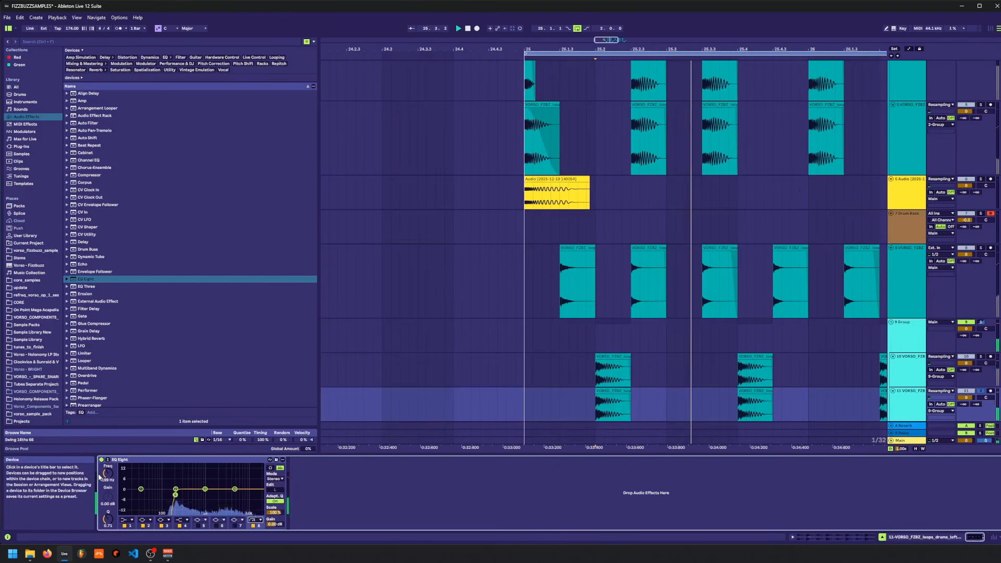
key(space)
key(space)
key(space)
drag(109, 474, 111, 481)
key(space)
key(space)
key(space)
key(space)
key(space)
key(space)
key(space)
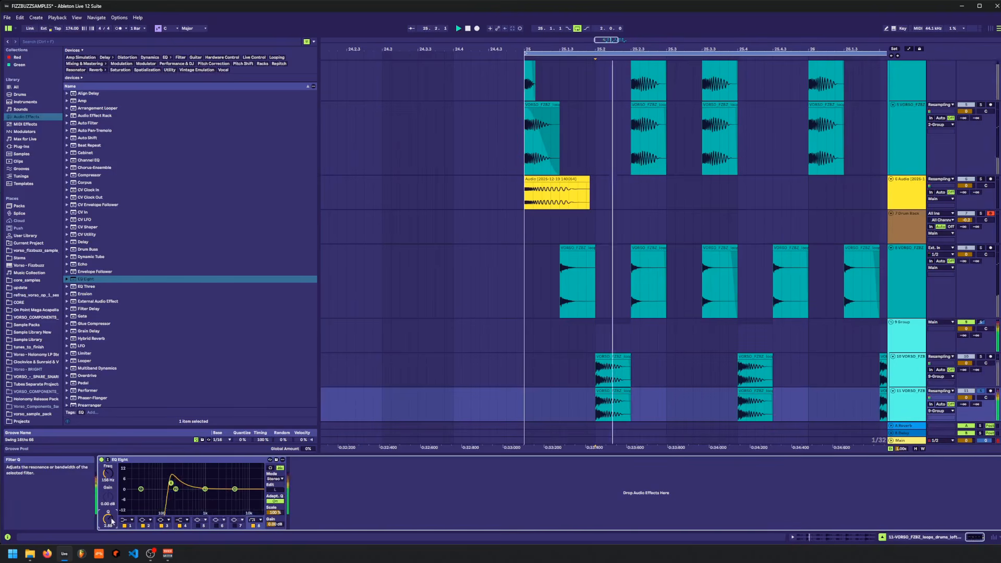
key(space)
- Solo the snare group and play the low and high bands together
click(586, 374)
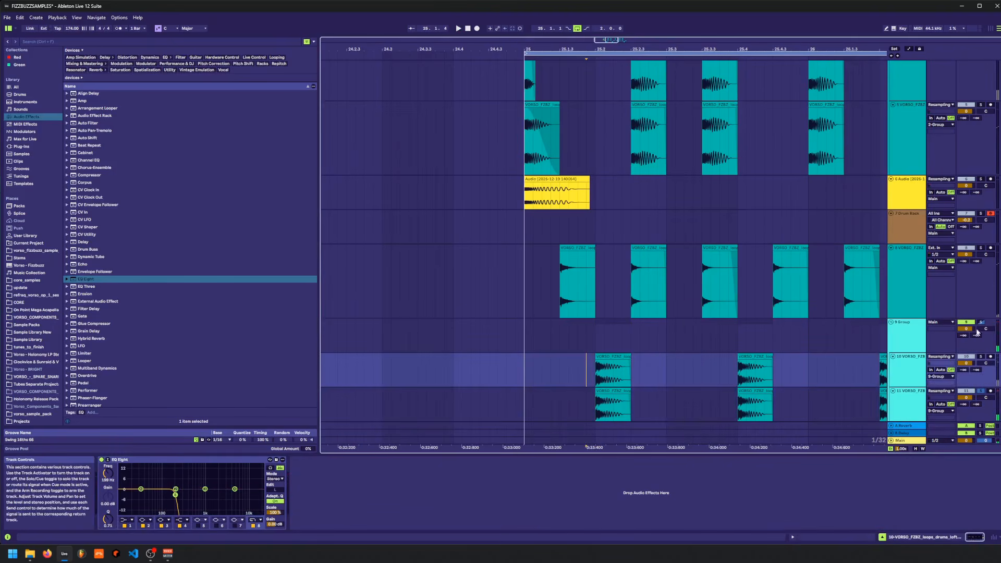
click(981, 322)
key(space)
key(space)
- Shorten the first low-band snare clip to a brief hit and fade out its end
click(631, 357)
drag(631, 359, 609, 359)
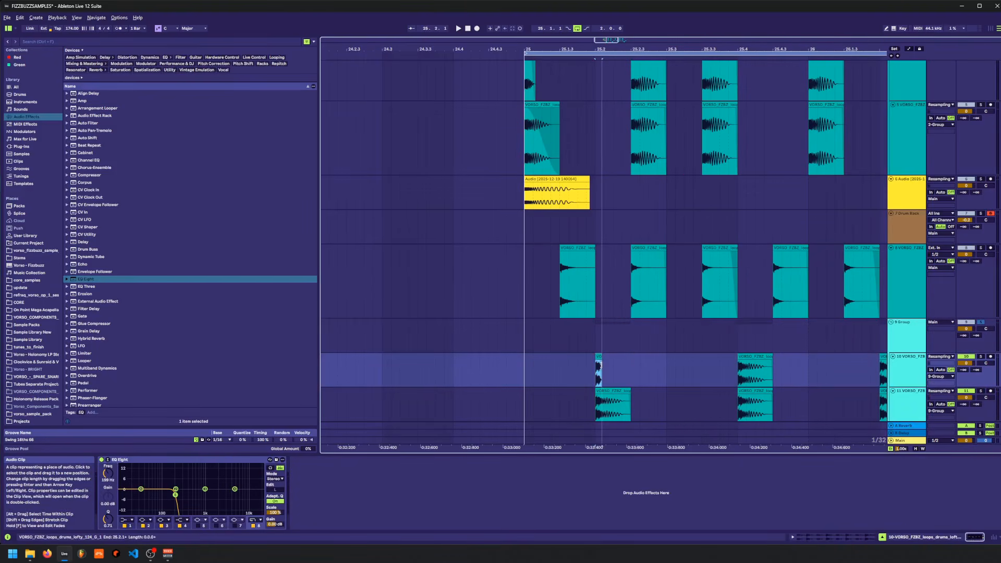
ctrl+scroll(626, 367, up, 5)
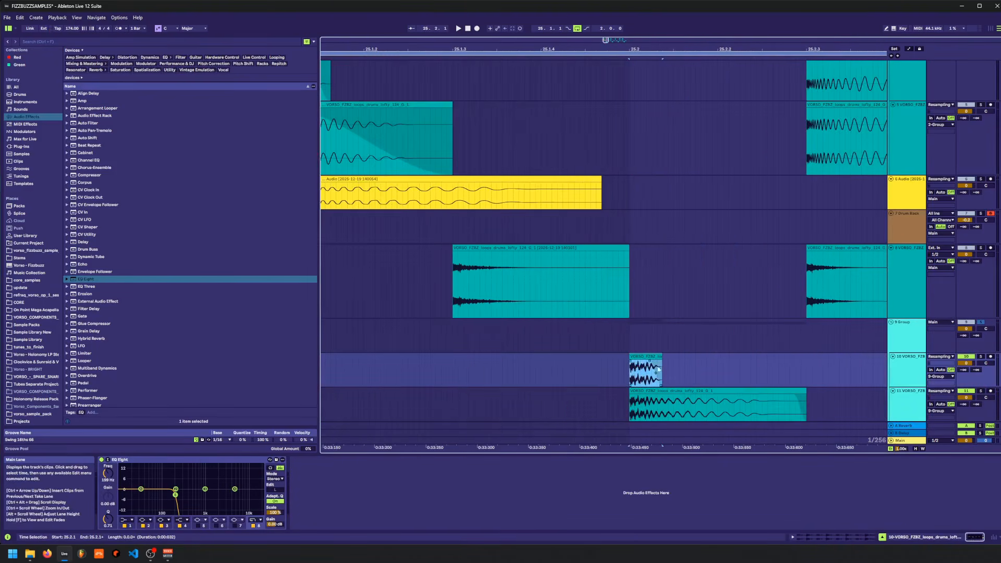
drag(656, 372, 648, 365)
- Play the layered snare and raise the volume of the low-band track
click(612, 371)
key(space)
key(space)
drag(966, 364, 966, 363)
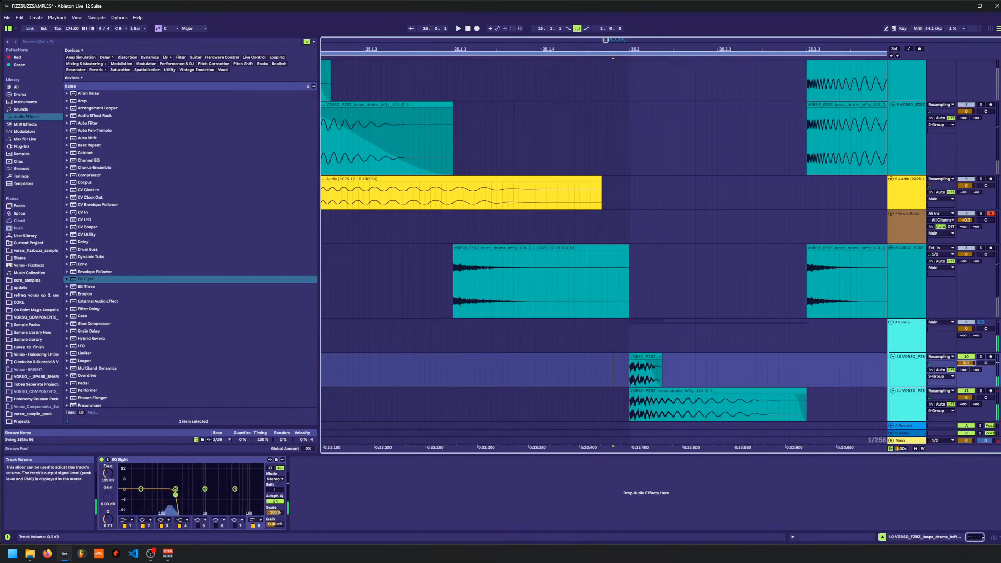
- Search the plug-ins for "sat" and add Saturn 2 to the snare group
key(Up)
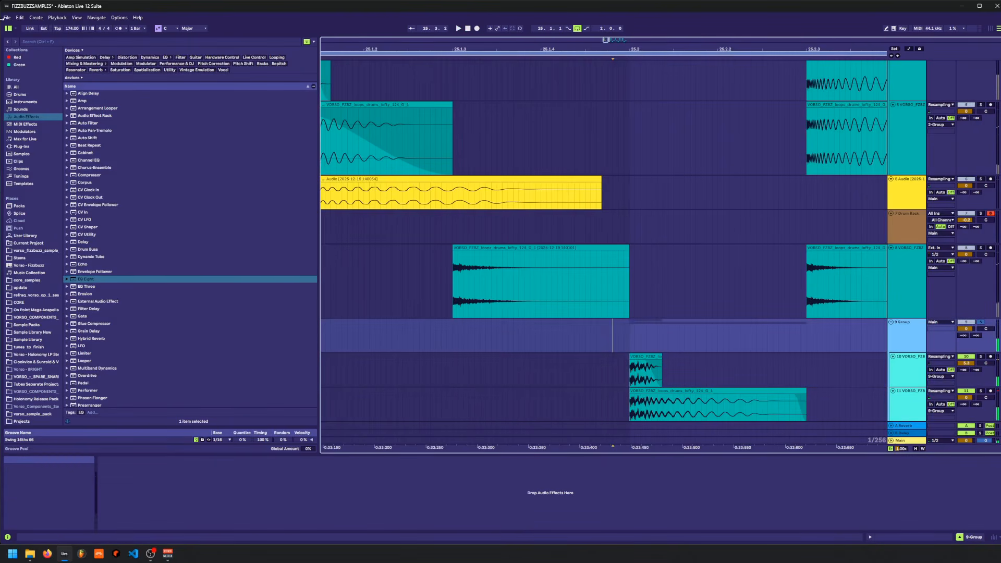
click(24, 41)
text(sat)
click(21, 154)
click(21, 147)
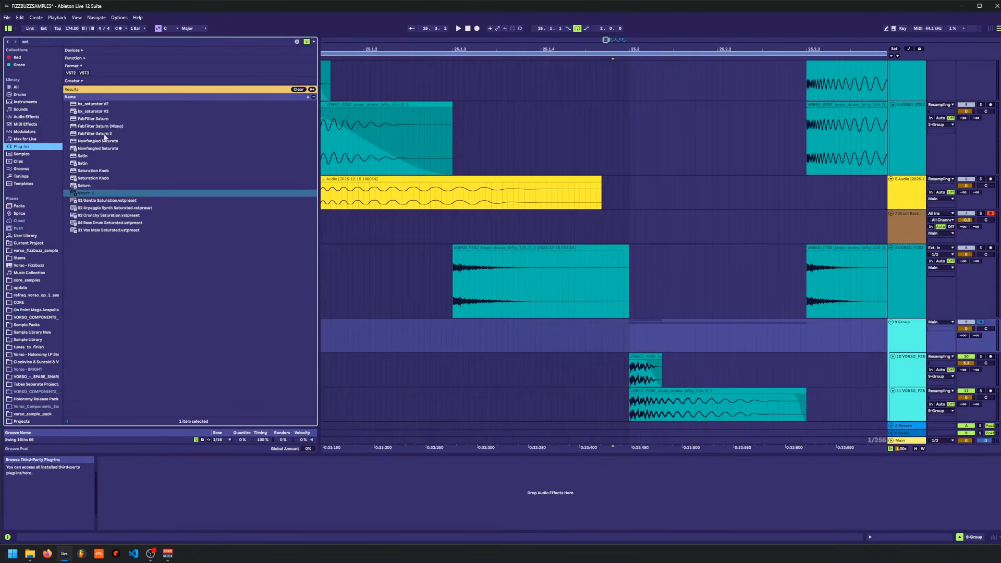
click(87, 194)
key(Return)
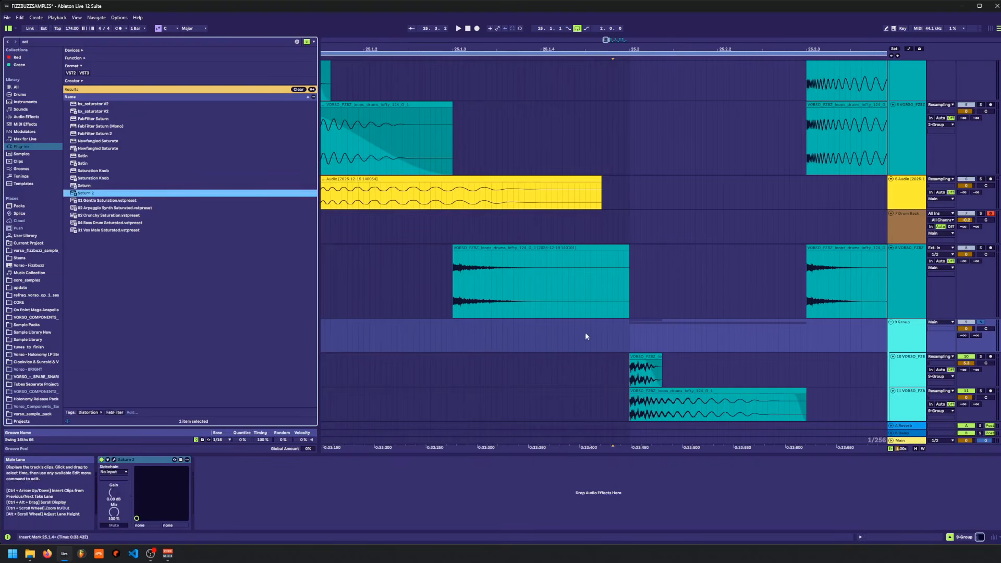
- Increase Saturn 2's Band 1 Drive and raise its Presence to about +2.3 dB while auditioning the snare, and close its window
click(583, 334)
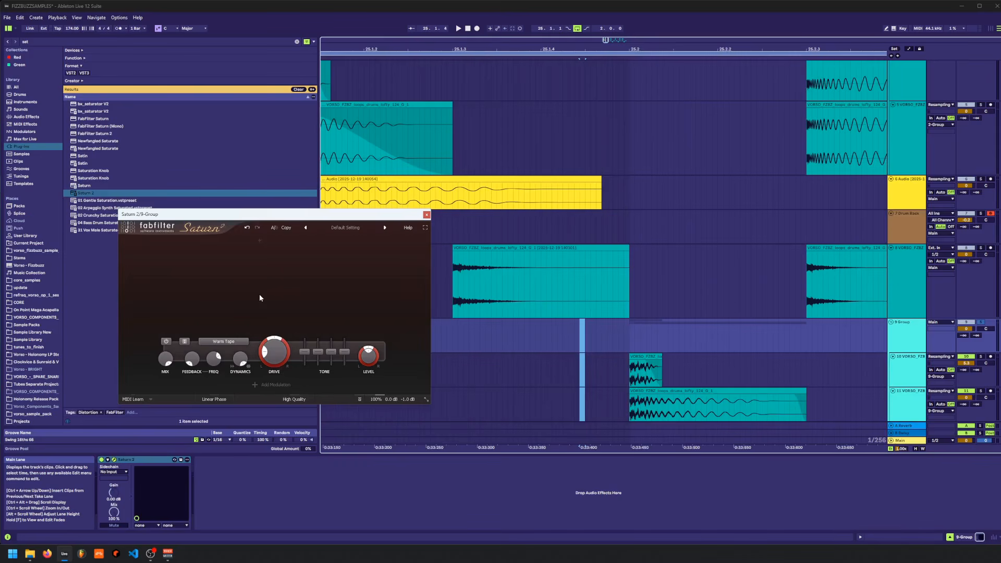
key(space)
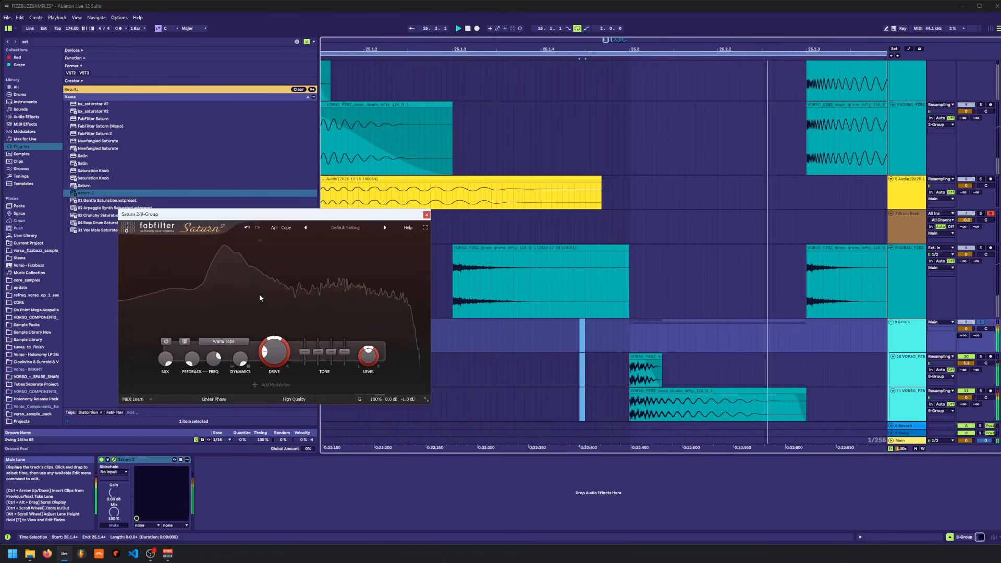
click(622, 340)
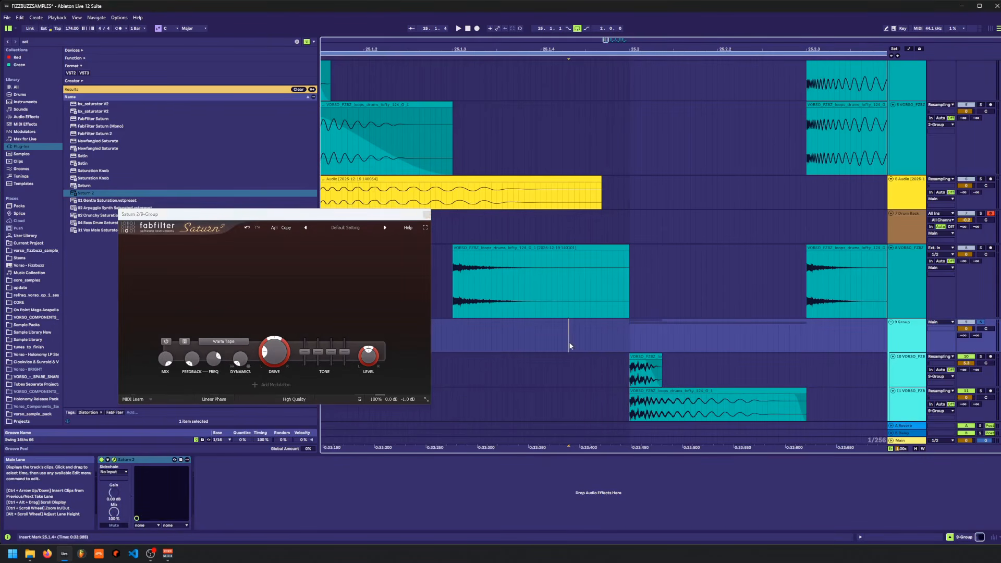
key(space)
drag(273, 353, 278, 339)
mouse_move(344, 352)
mouse_down()
mouse_move(345, 339)
mouse_move(344, 348)
mouse_up()
key(space)
key(space)
key(space)
key(space)
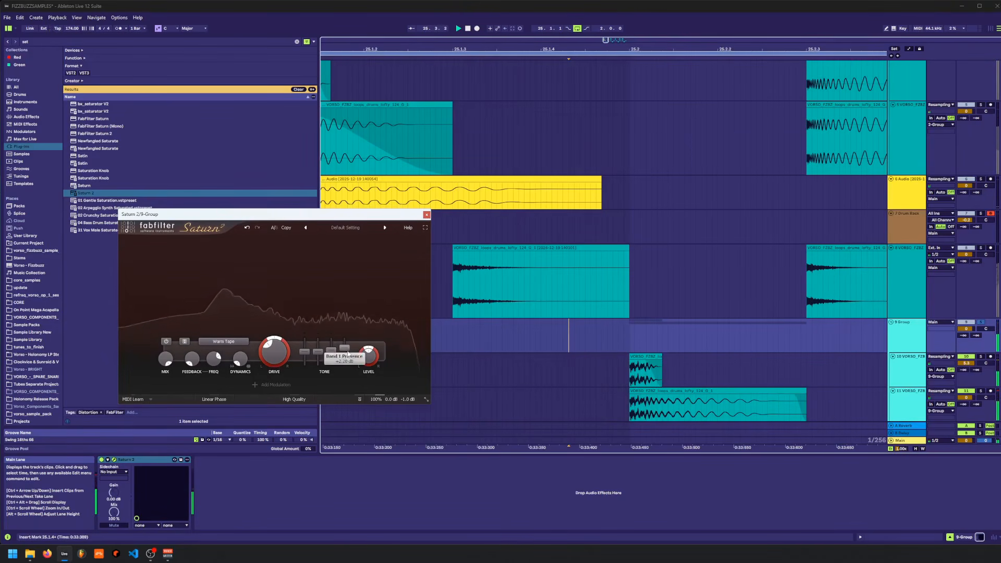
click(426, 215)
key(space)
- Cut the high-band snare by about 10 dB at about 330 Hz in its EQ Eight while playing the snare
scroll(599, 339, down, 1)
click(652, 389)
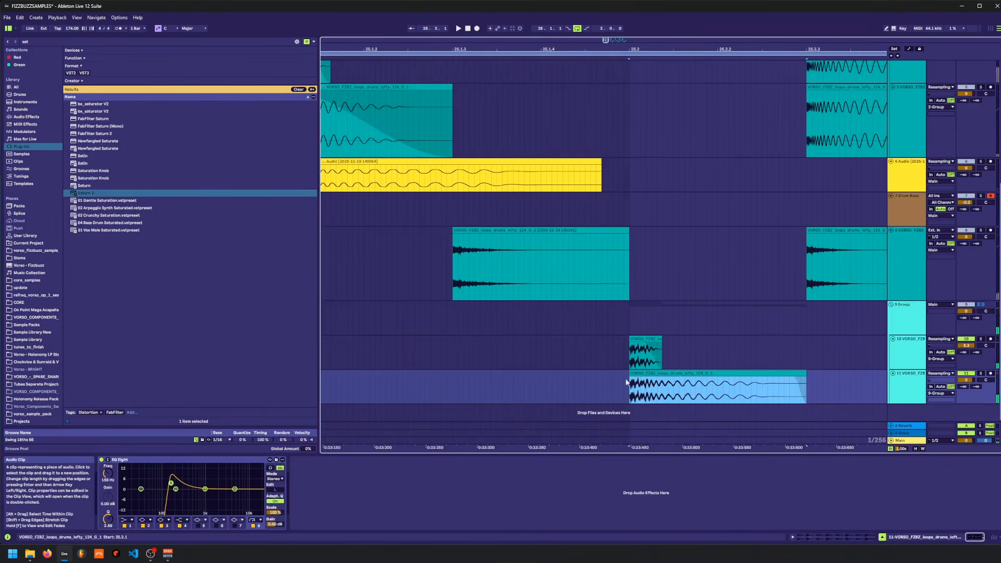
key(space)
mouse_move(177, 490)
mouse_down()
mouse_move(172, 514)
mouse_move(182, 497)
mouse_move(178, 506)
mouse_up()
key(space)
key(space)
key(space)
key(space)
key(space)
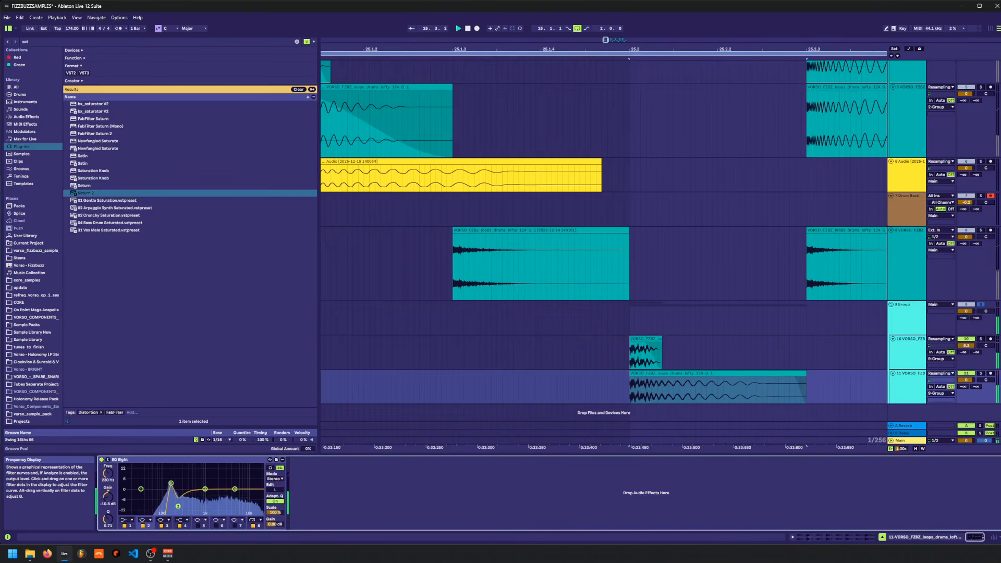
key(space)
- Insert a new audio track below the high-band track in the snare group
click(619, 345)
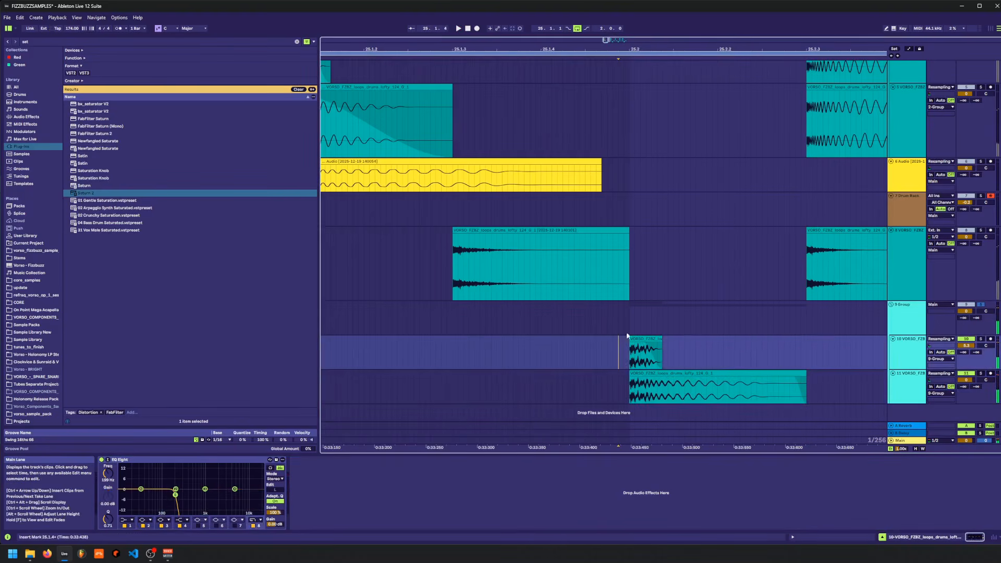
key(Up)
key(Down)
key(Down)
key(ctrl+t)
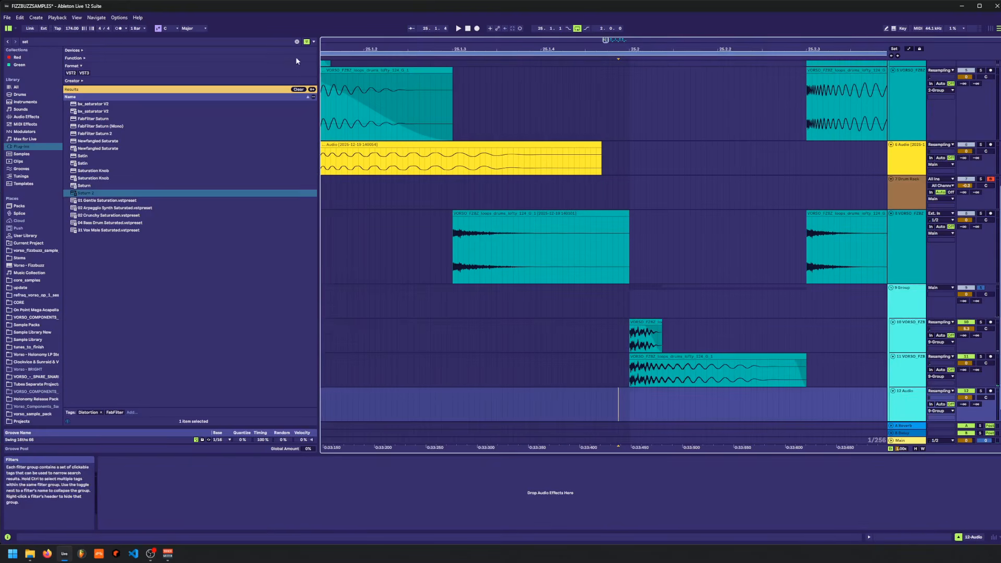
- Audition the extra snare one-shots in the vorso_fizzbuzz_sample folder and place extra_snare_6 on the new group track, aligned with the snare
click(296, 41)
click(31, 251)
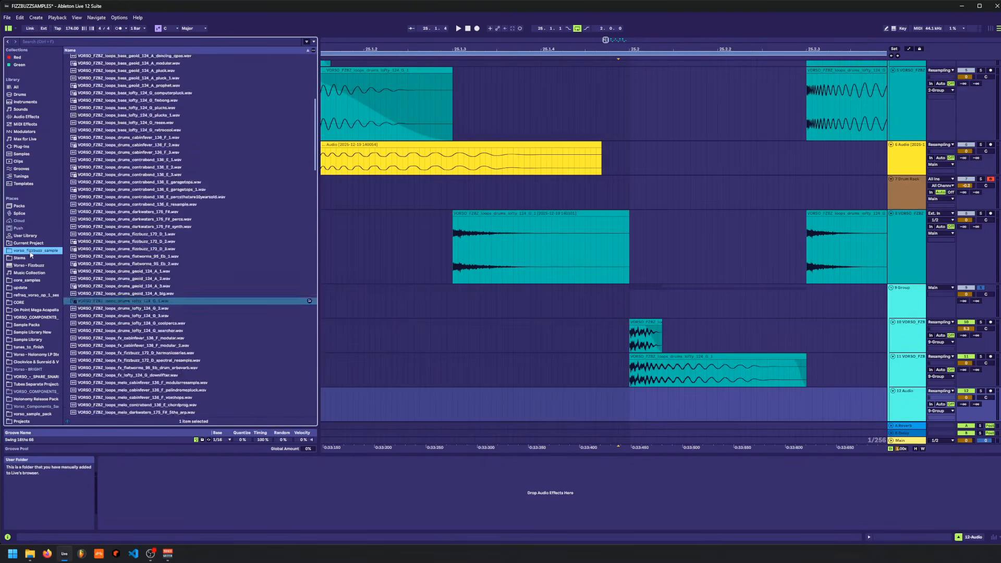
scroll(175, 298, down, 10)
scroll(175, 297, down, 15)
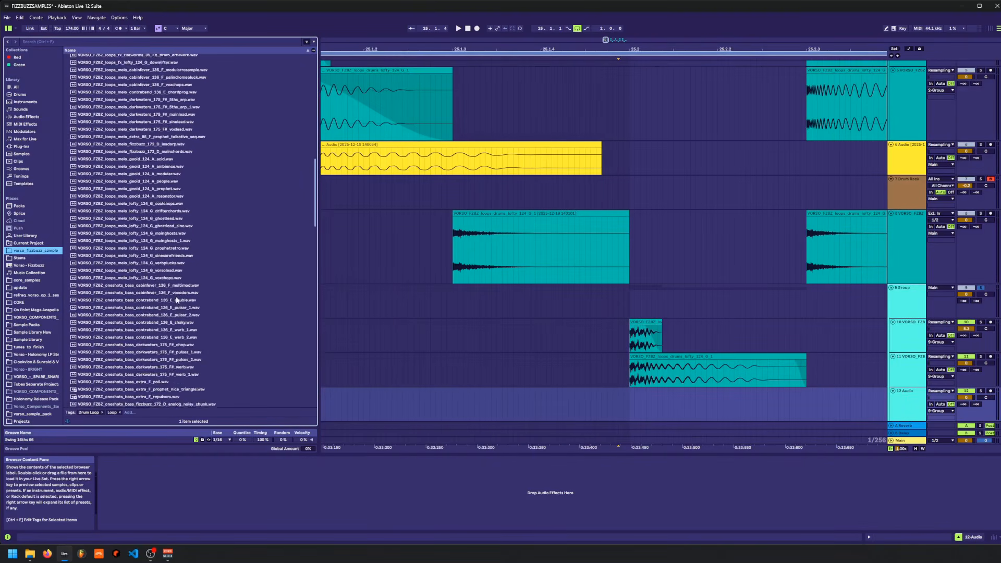
scroll(174, 299, down, 9)
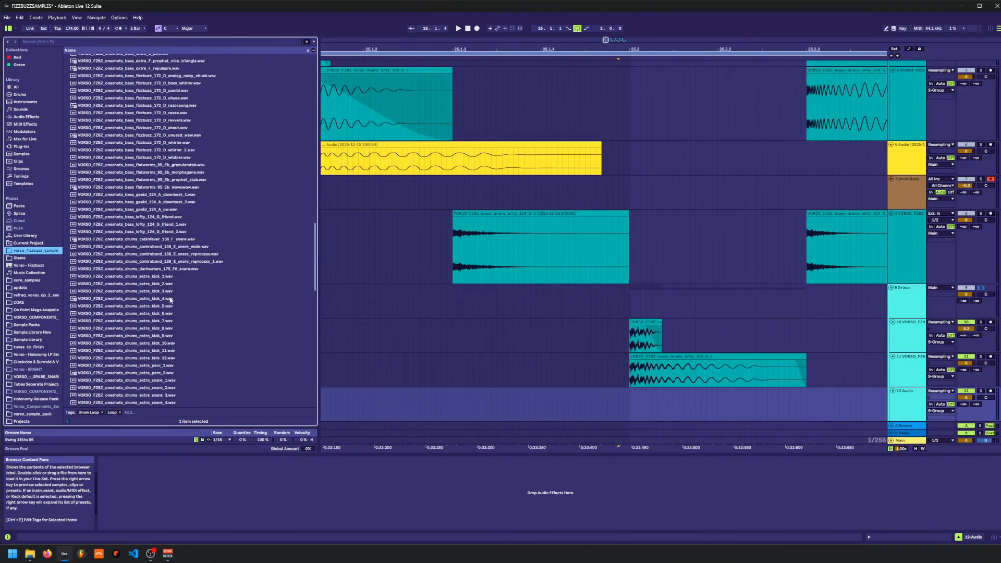
click(160, 270)
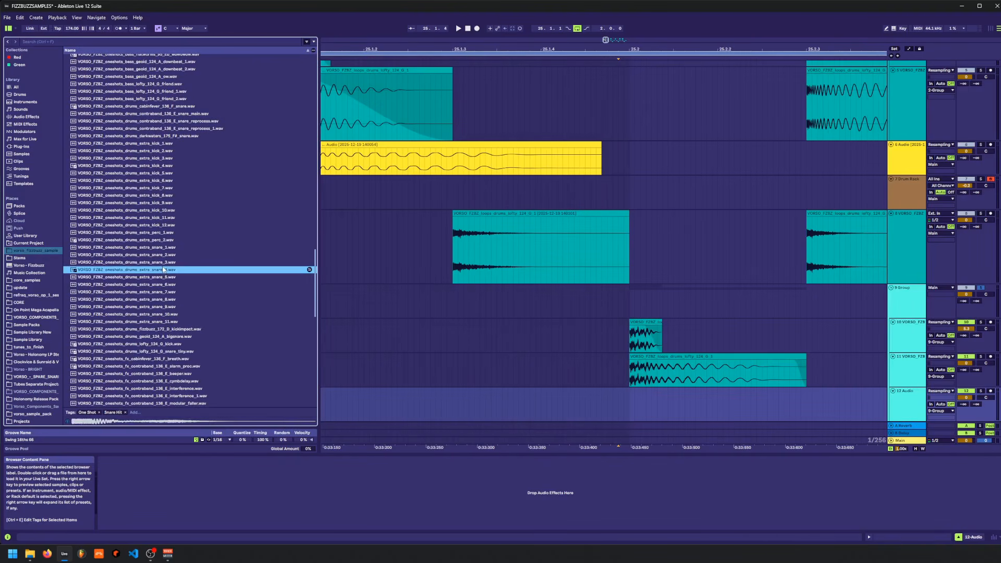
key(Down)
key(Down)
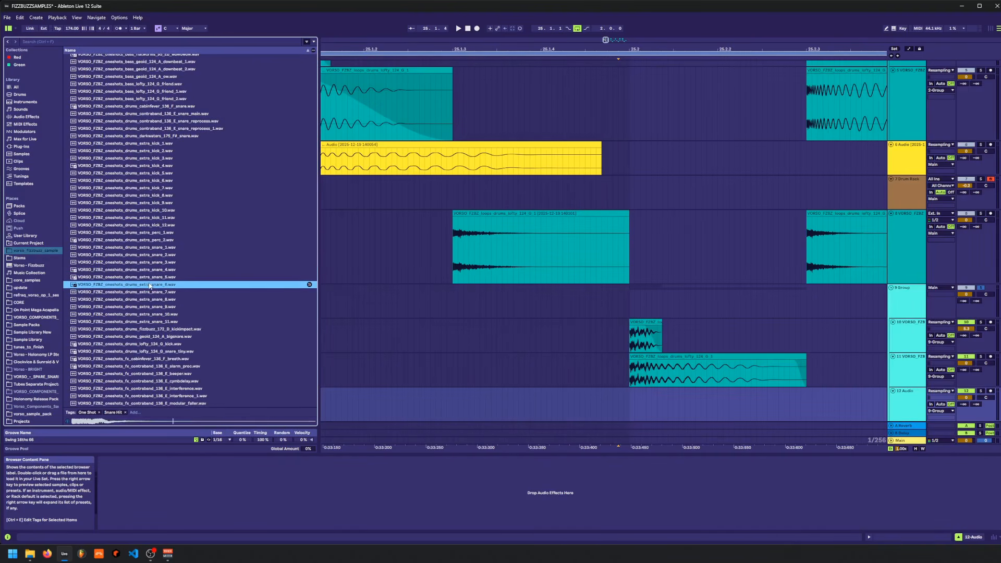
drag(151, 286, 606, 402)
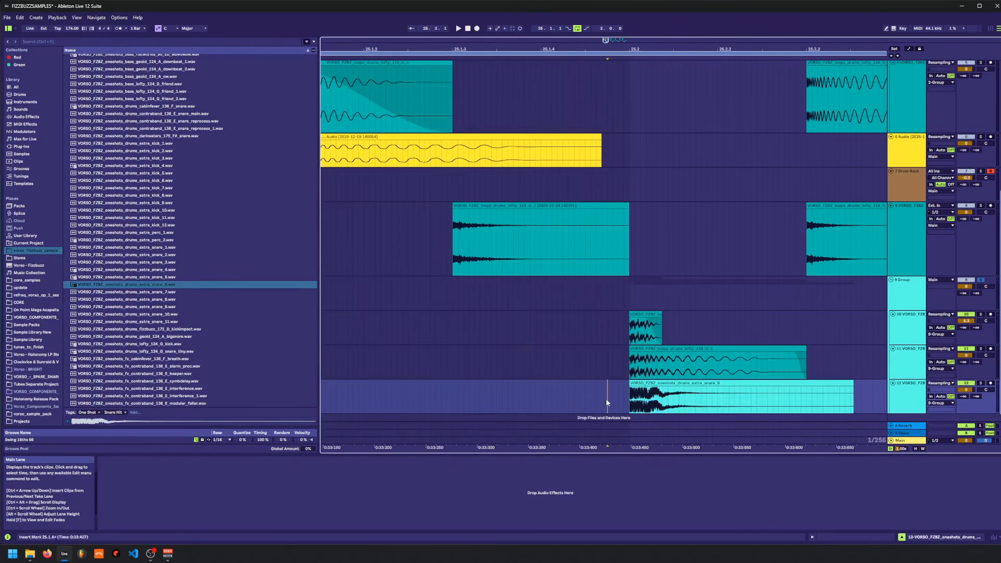
- Lower the volume of the added snare layer's track and shorten its clip while playing the layered snare
key(space)
key(space)
key(space)
drag(965, 390, 965, 410)
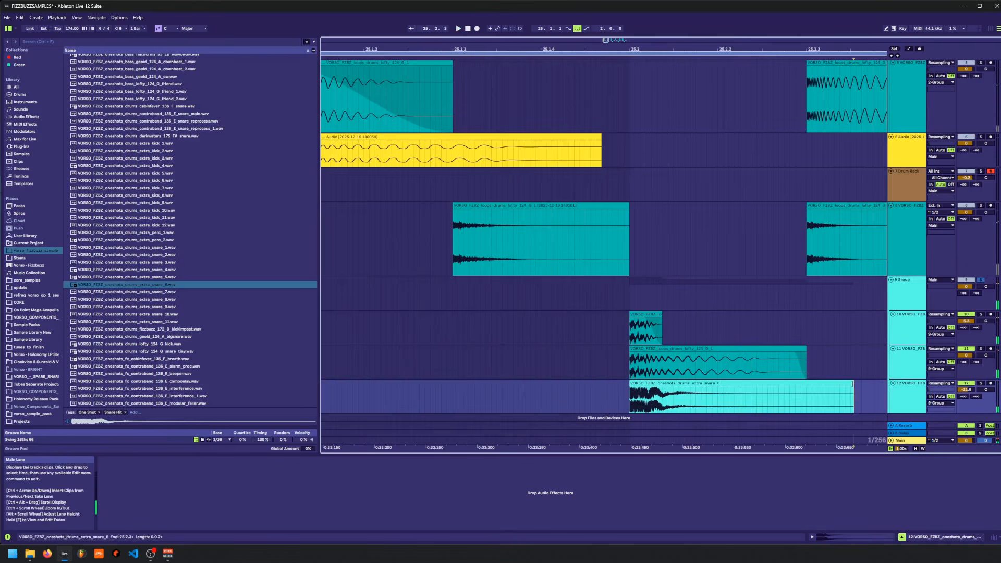
drag(853, 389, 690, 401)
drag(563, 396, 585, 397)
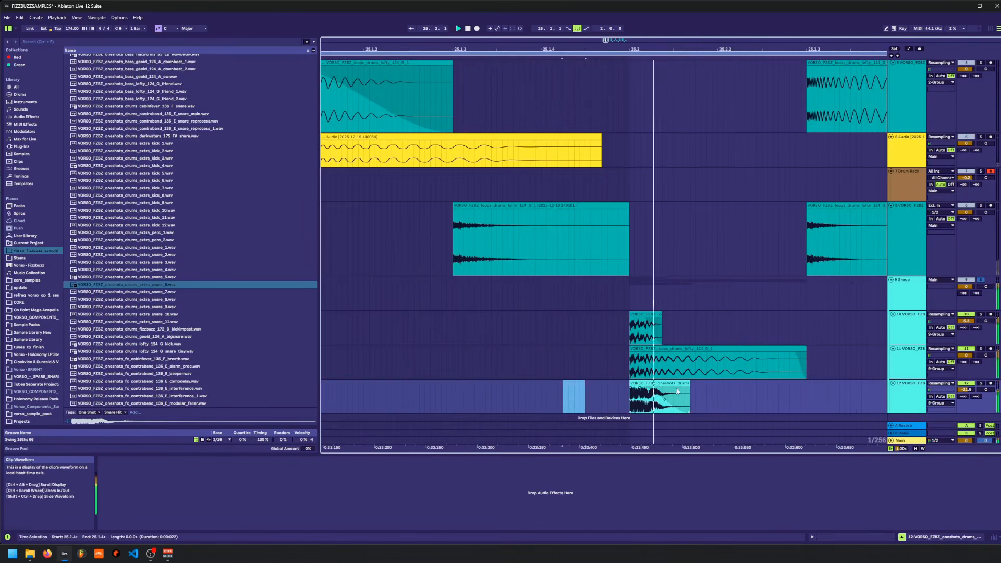
click(605, 374)
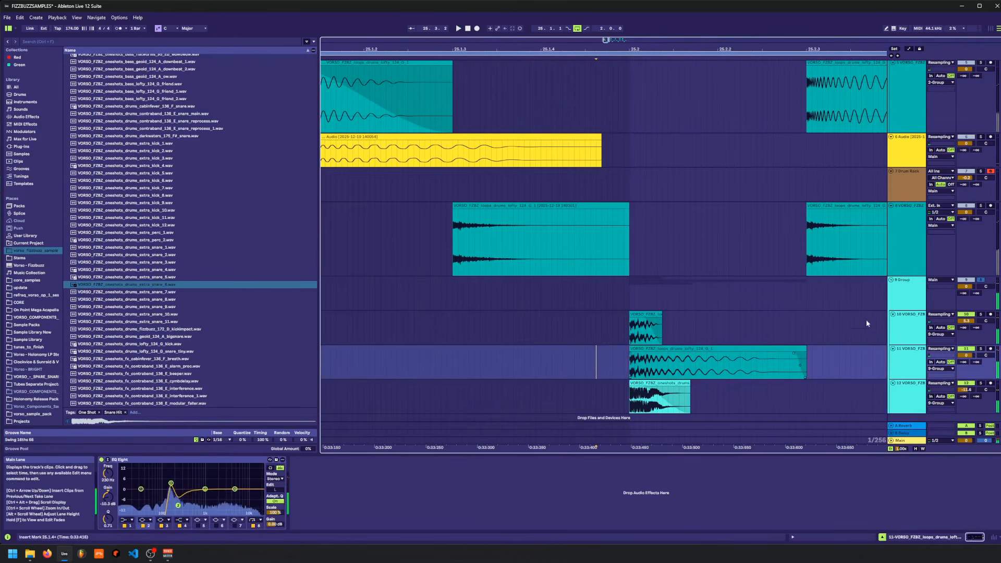
- Resample the snare group onto a new audio track and delete the original snare group
click(909, 295)
key(ctrl+t)
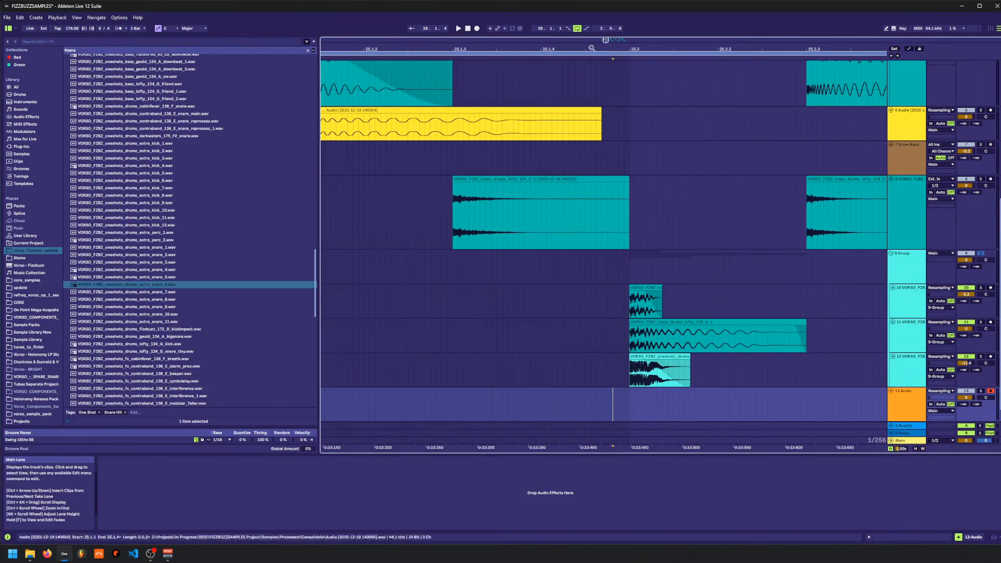
click(477, 28)
key(space)
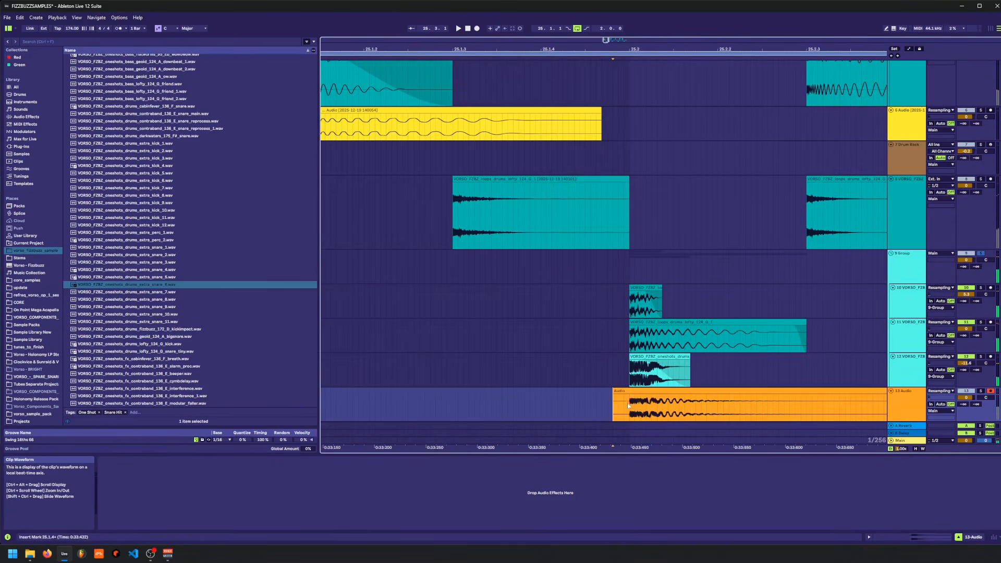
click(903, 274)
key(Delete)
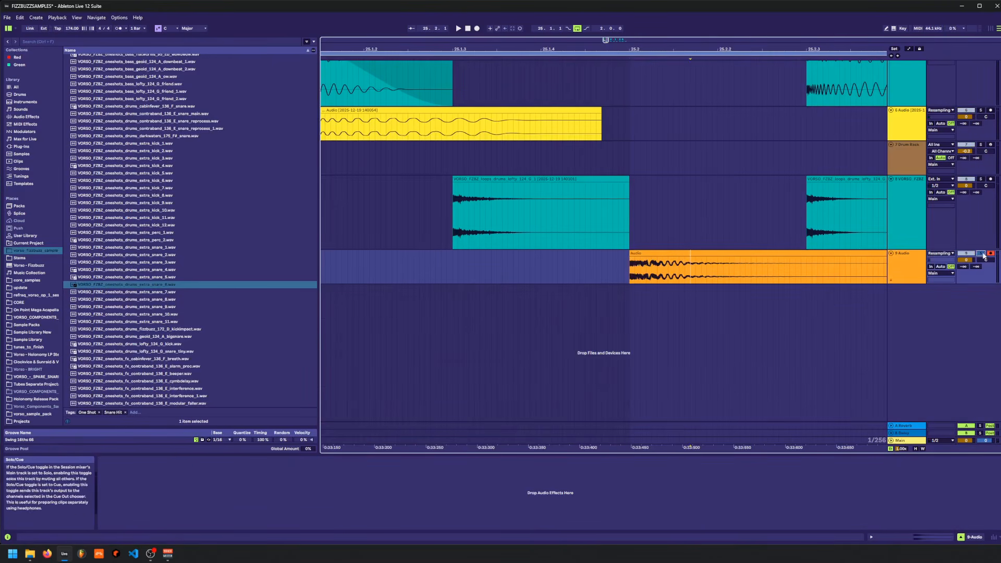
- Turn off warping on the resampled snare clip and transpose it up 12 semitones
click(687, 250)
double_click(686, 254)
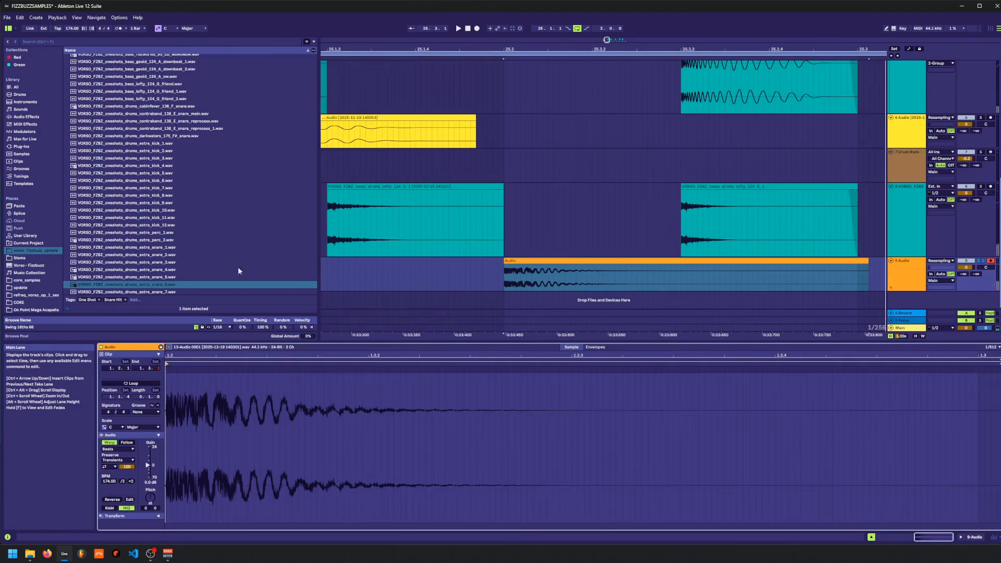
drag(149, 497, 150, 469)
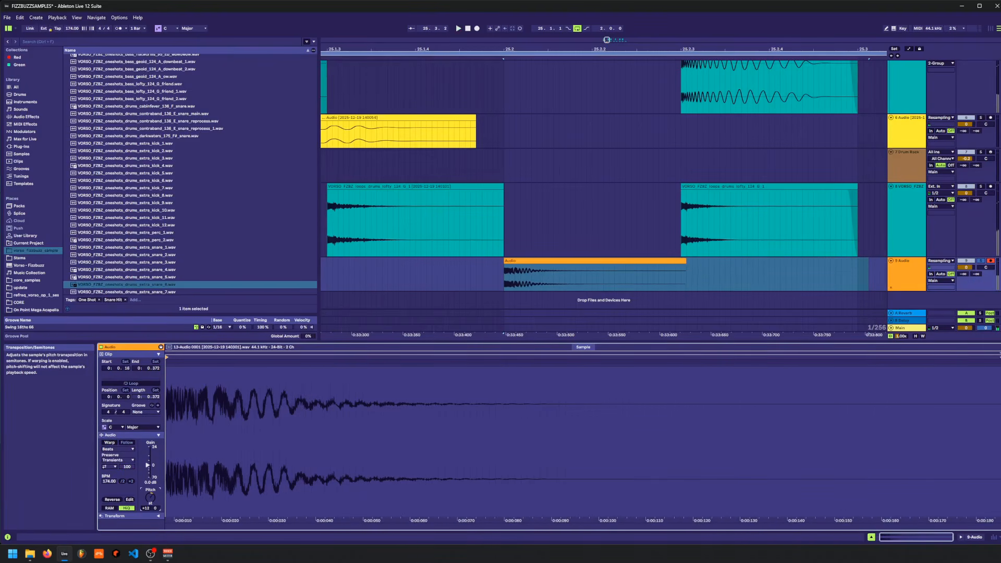
- Add an EQ Eight to the resampled snare track and show its device controls
click(26, 117)
drag(87, 279, 90, 276)
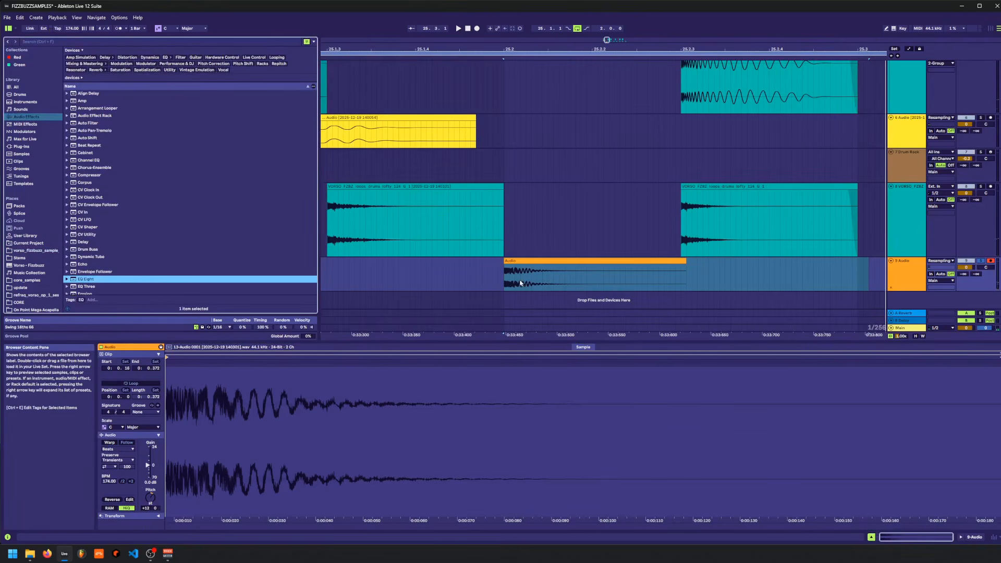
drag(520, 283, 520, 283)
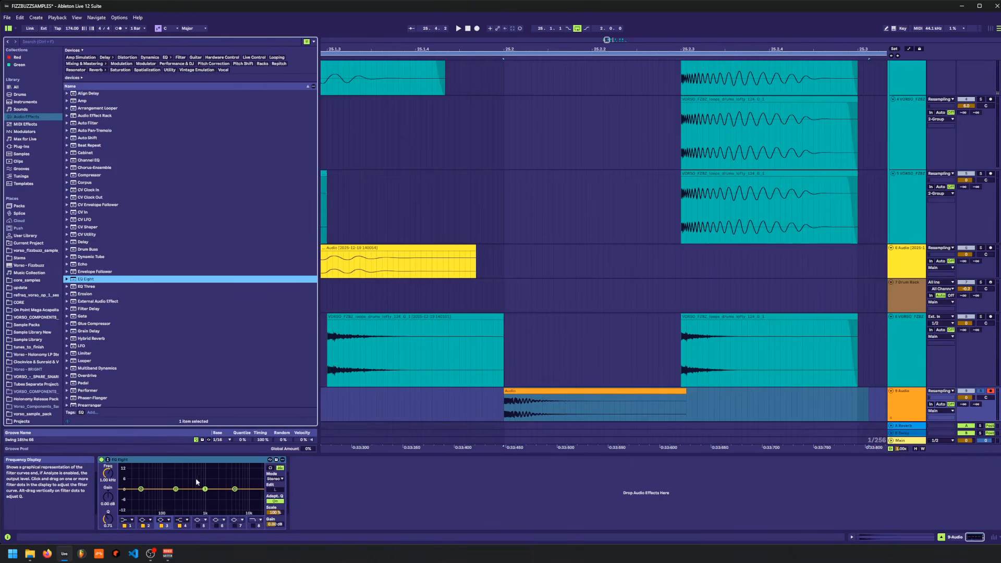
double_click(540, 390)
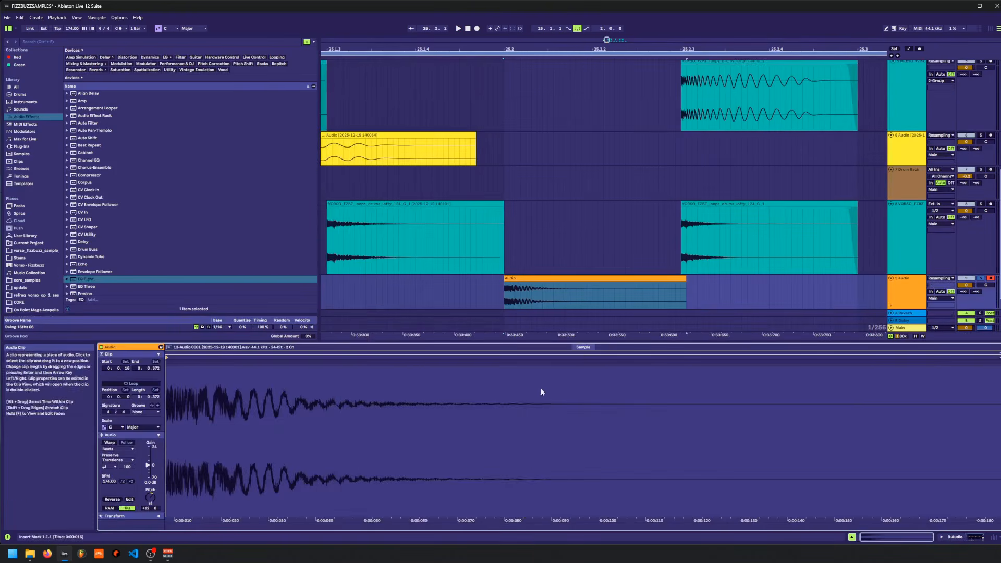
click(976, 537)
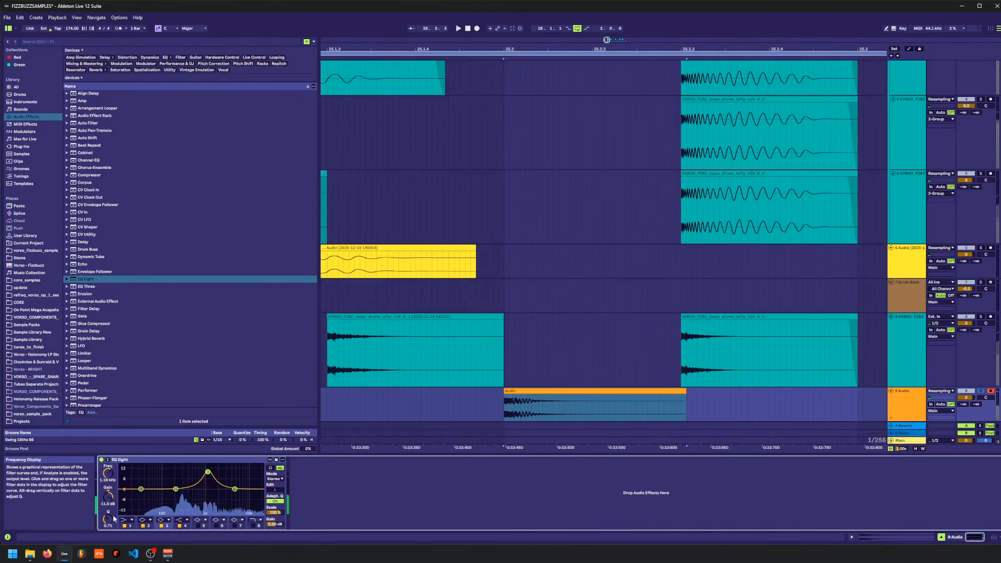
- Shape the snare's EQ Eight with a wide boost above 1 kHz and a narrow boost of about 5 dB at 280 Hz
drag(109, 519, 109, 538)
drag(207, 472, 181, 476)
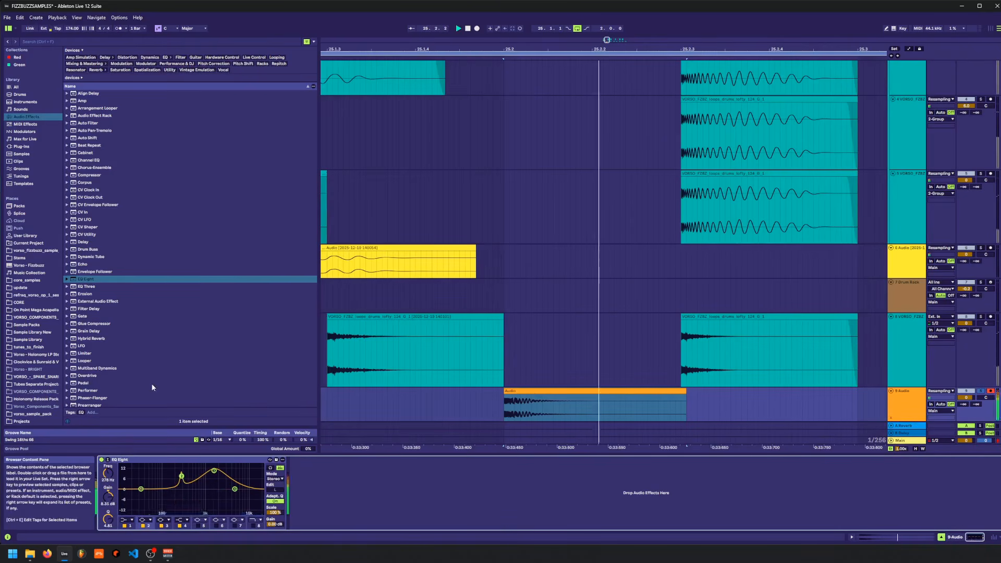
key(space)
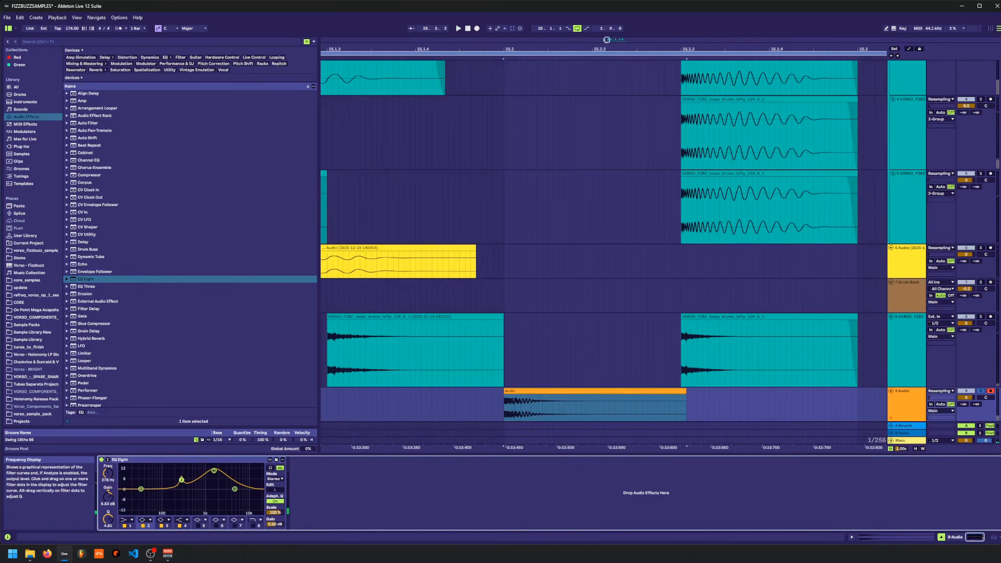
key(space)
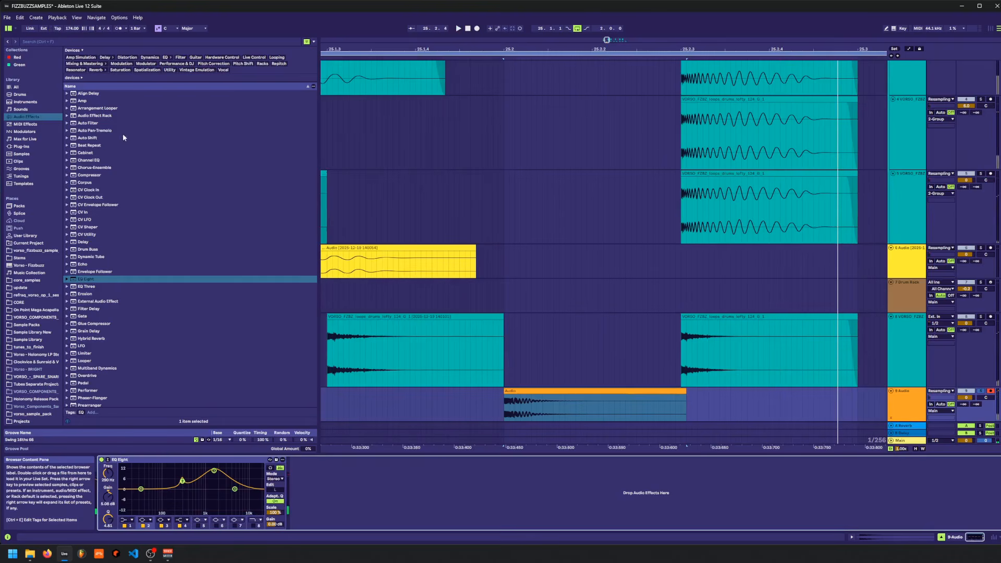
- Add a Compressor after the EQ Eight and lower its threshold to about -56.8 dB while playing the snare
drag(93, 177, 386, 491)
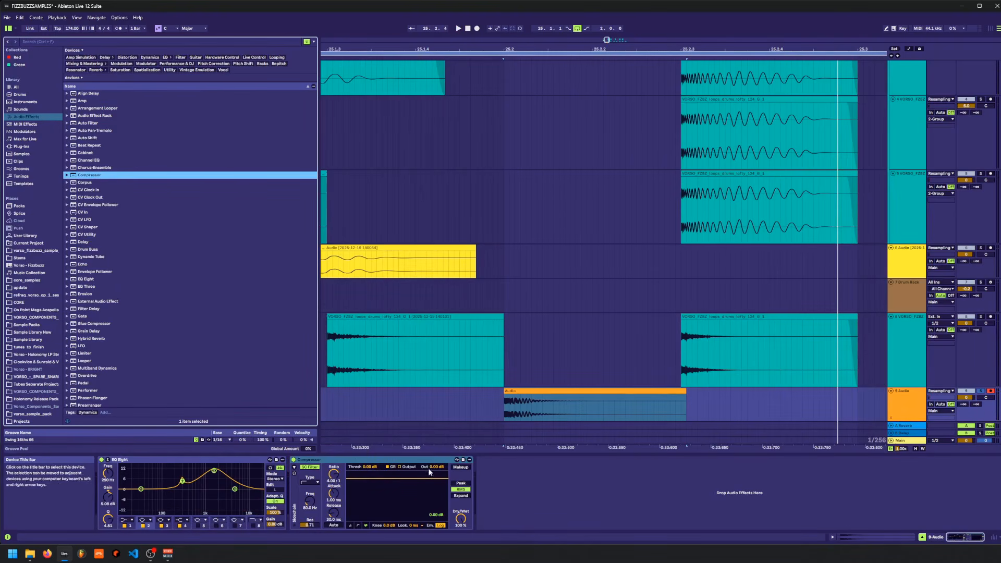
click(361, 525)
click(559, 409)
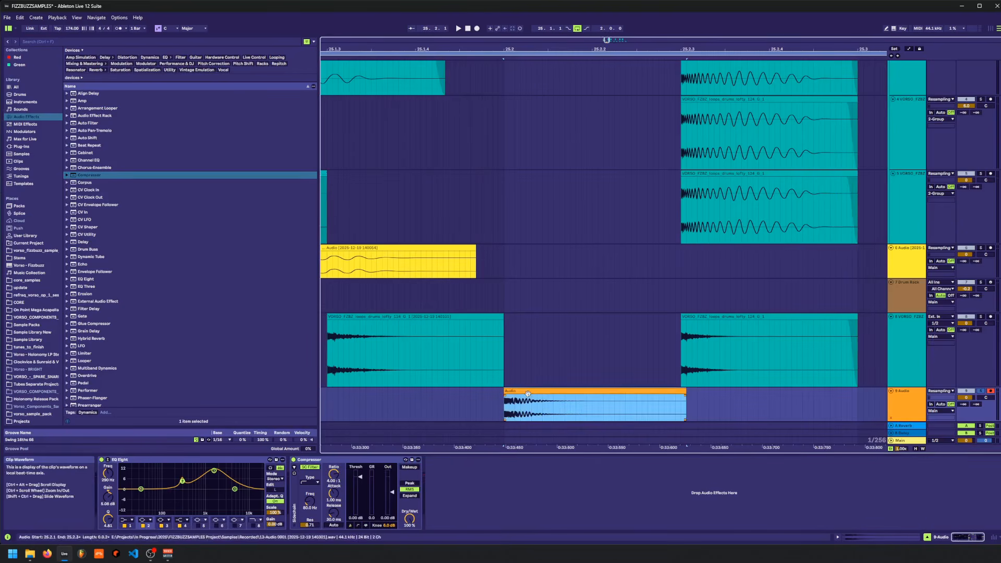
key(space)
drag(361, 495, 360, 506)
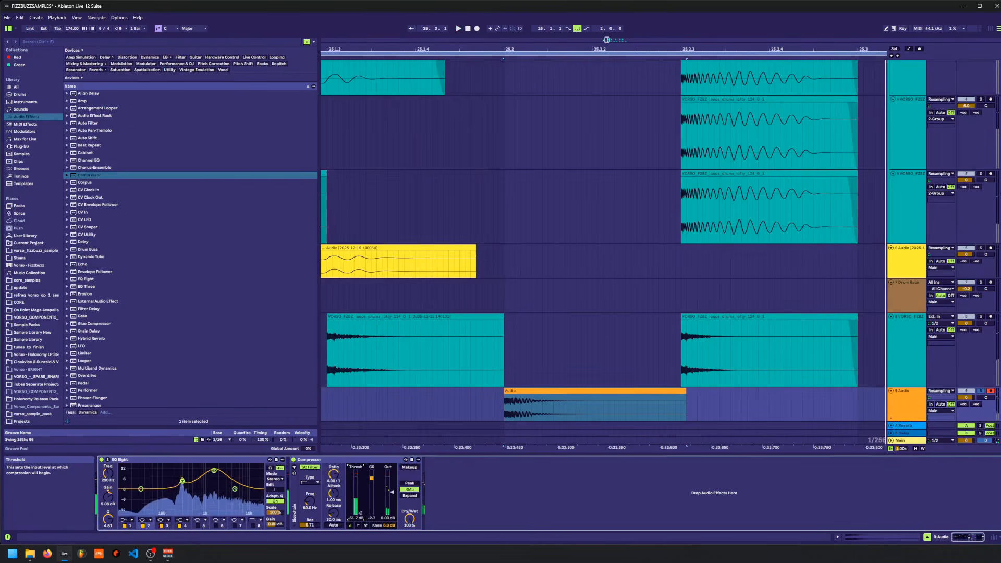
click(360, 525)
key(space)
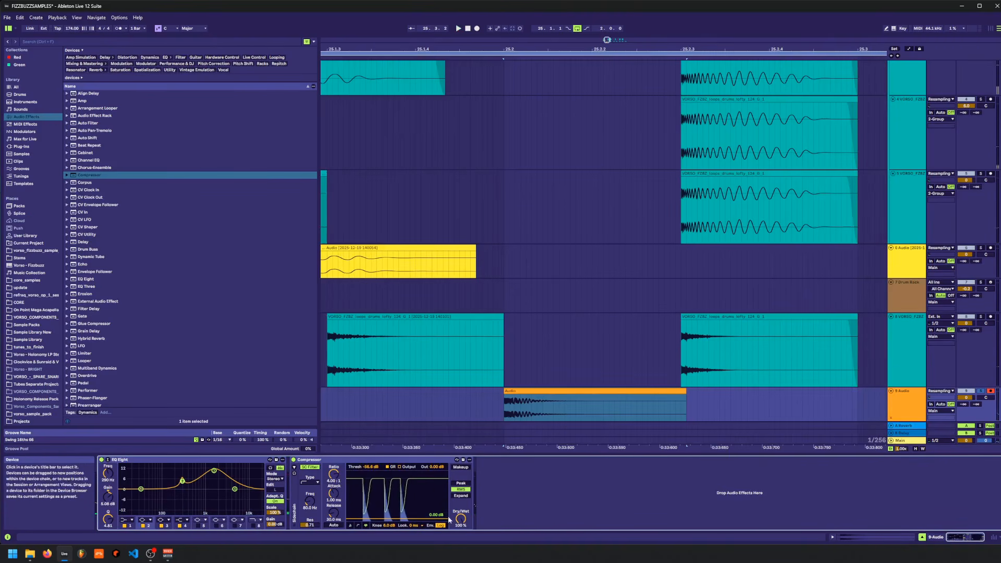
- Set the Compressor's attack to about 45 ms and its release to about 66 ms while auditioning the snare
key(space)
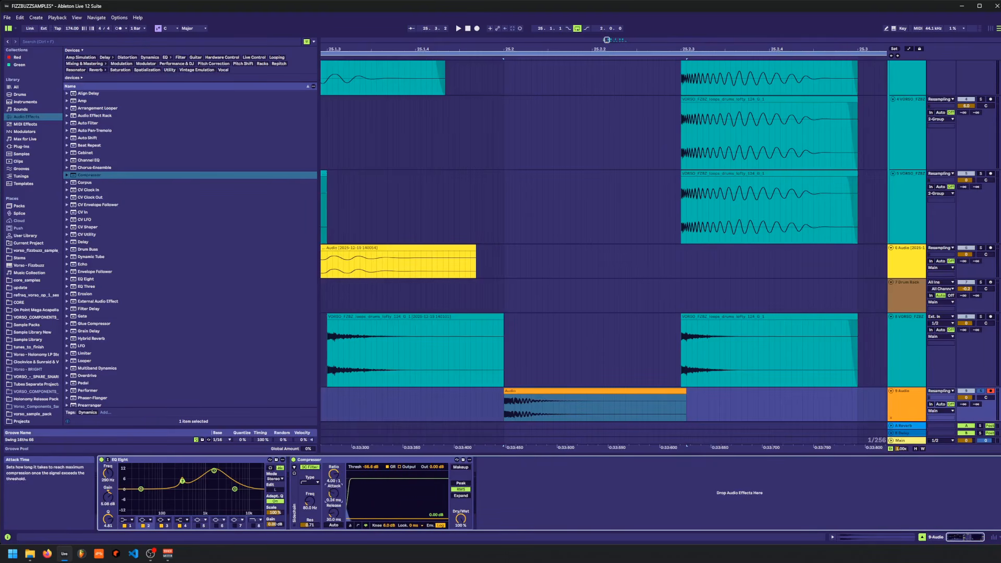
key(space)
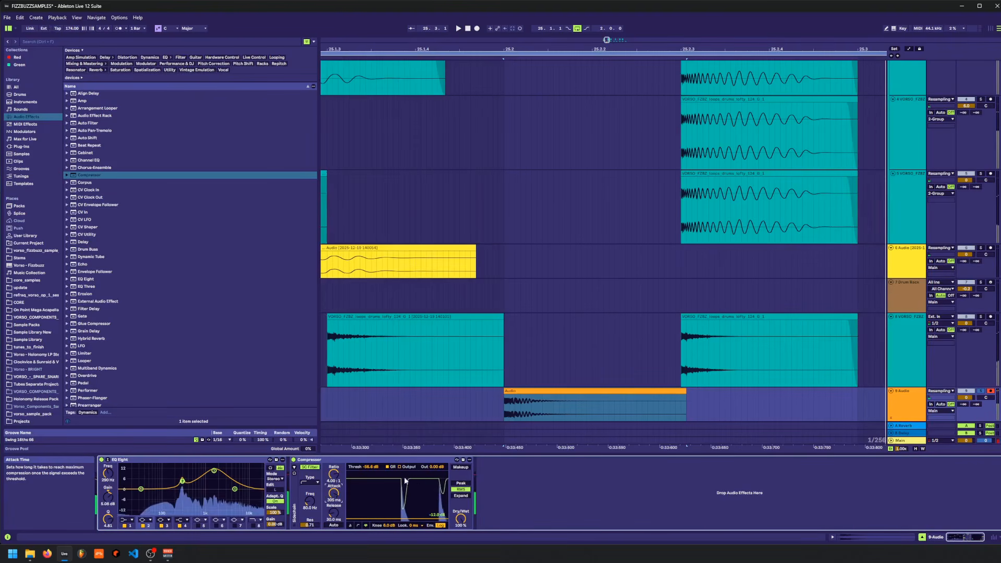
key(space)
key(space)
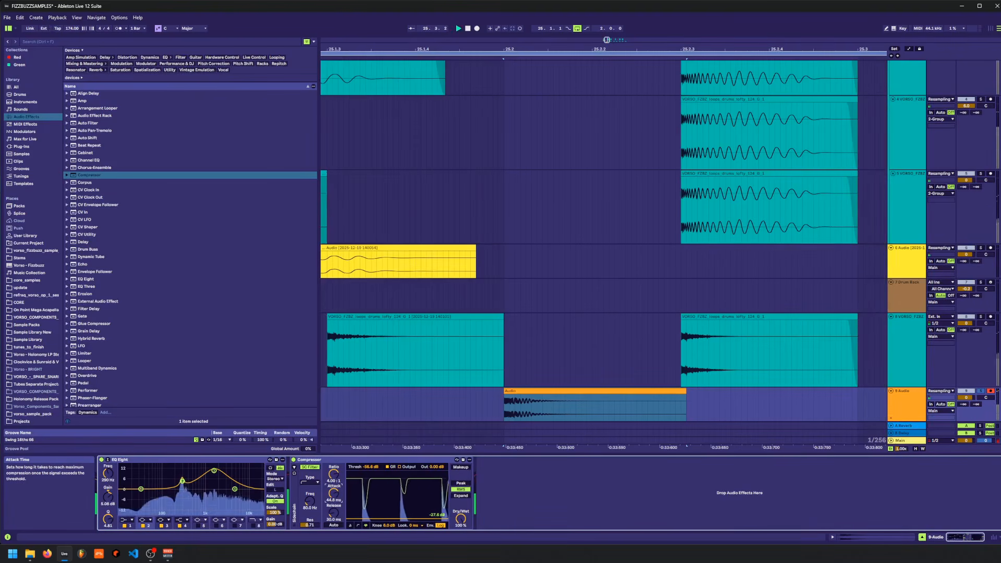
key(space)
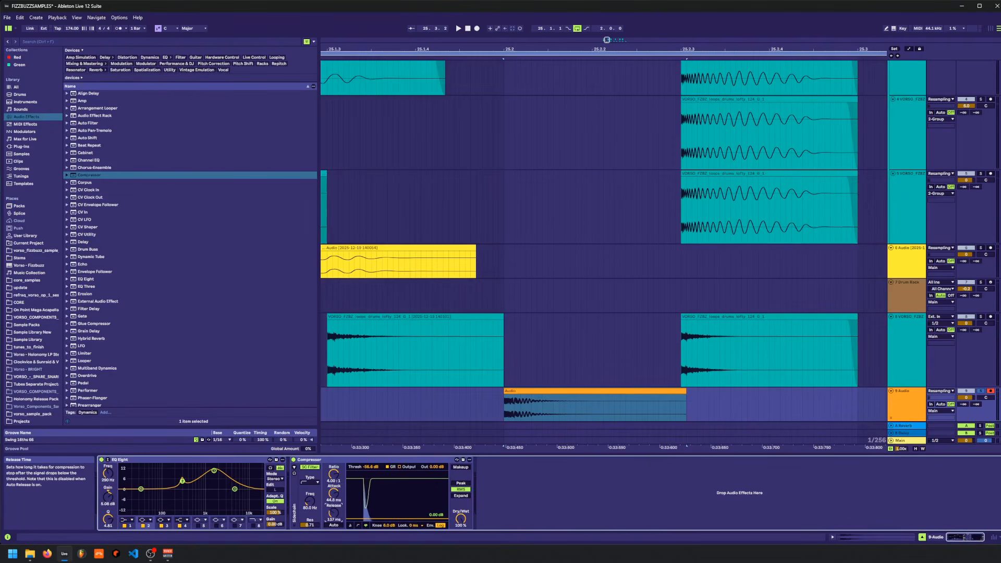
key(space)
key(space)
drag(334, 514, 334, 519)
key(space)
key(space)
key(space)
key(space)
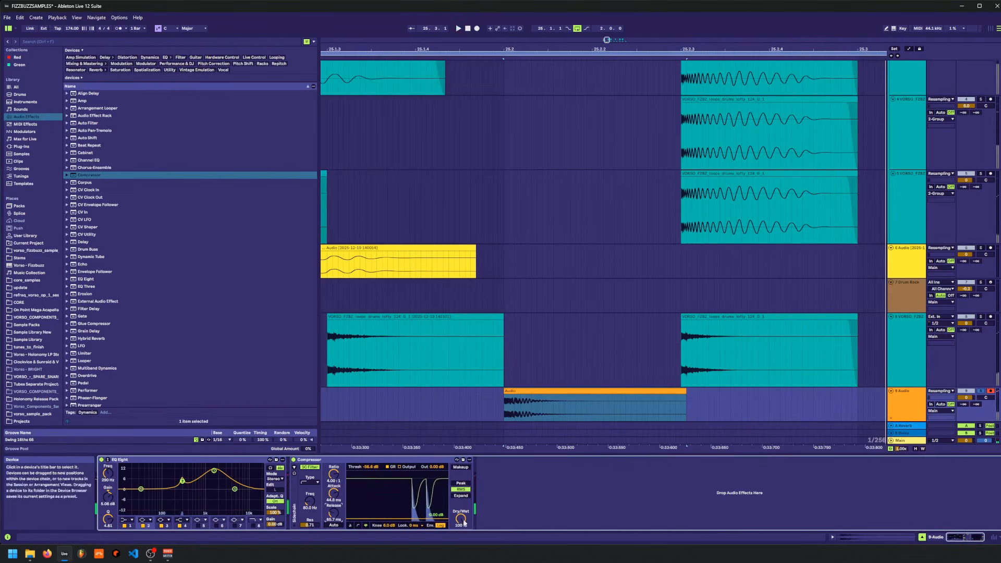
- Reduce the Compressor's Dry/Wet mix to 43% while replaying the snare
drag(464, 523, 465, 543)
key(space)
key(space)
key(space)
key(space)
key(space)
key(space)
key(space)
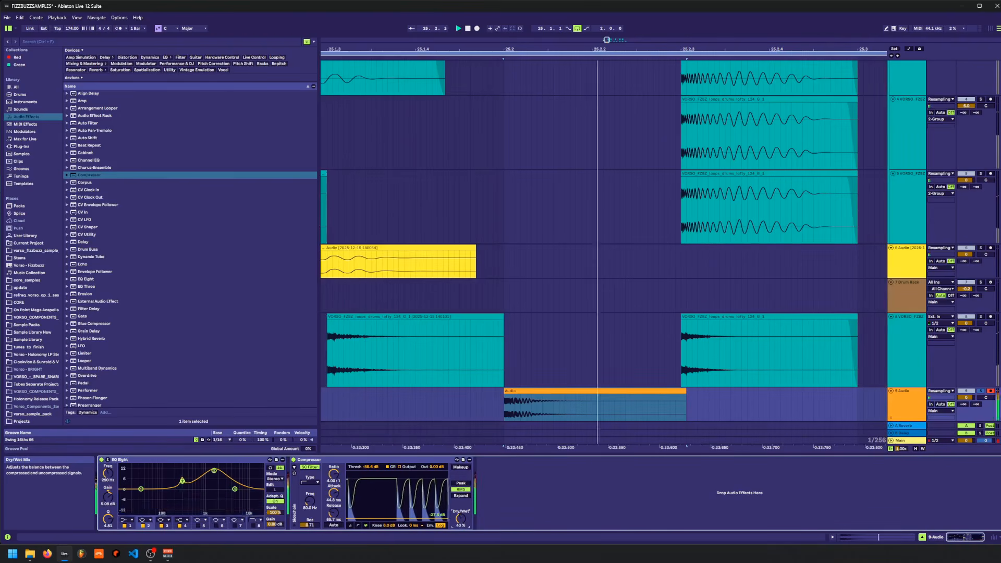
- Audition the compressed snare repeatedly from just before its clip to judge the mix
key(space)
key(space)
click(477, 410)
key(space)
key(space)
click(487, 411)
key(space)
key(space)
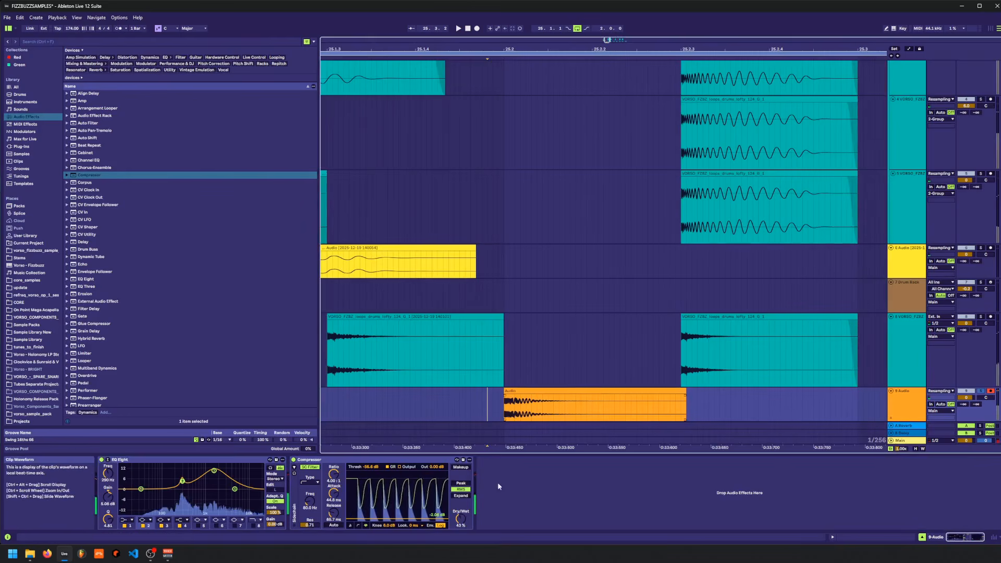
click(462, 522)
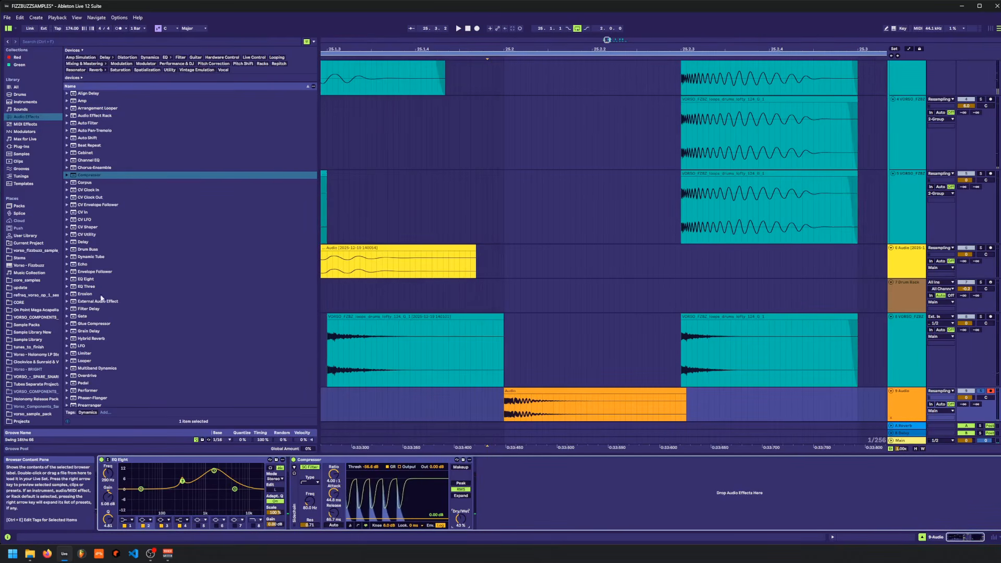
- Add a Saturator after the Compressor and set its Drive to about 2.9 dB while playing the snare
scroll(106, 328, down, 1)
scroll(99, 344, down, 5)
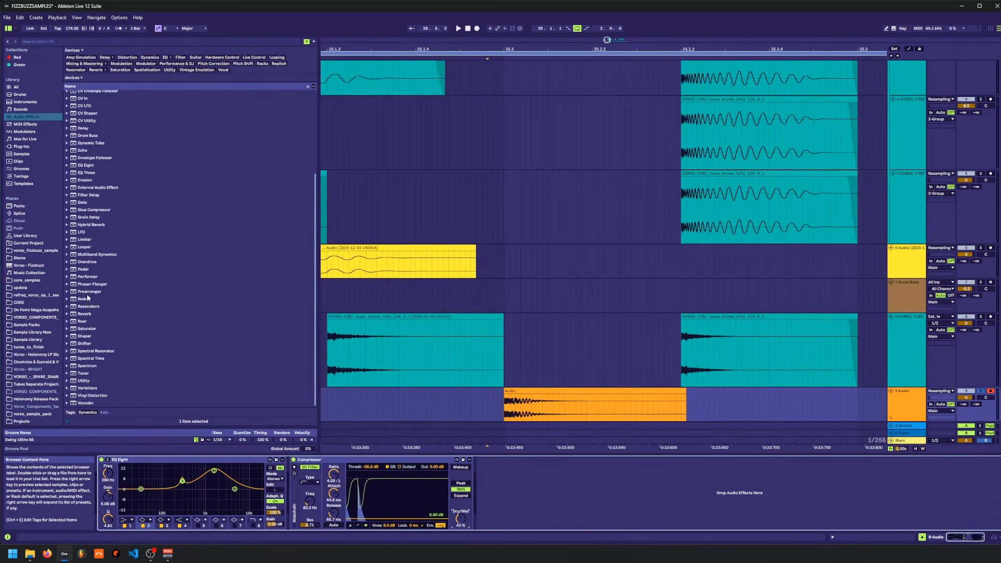
double_click(91, 329)
key(space)
mouse_move(494, 518)
mouse_down()
mouse_move(494, 495)
mouse_move(494, 517)
mouse_up()
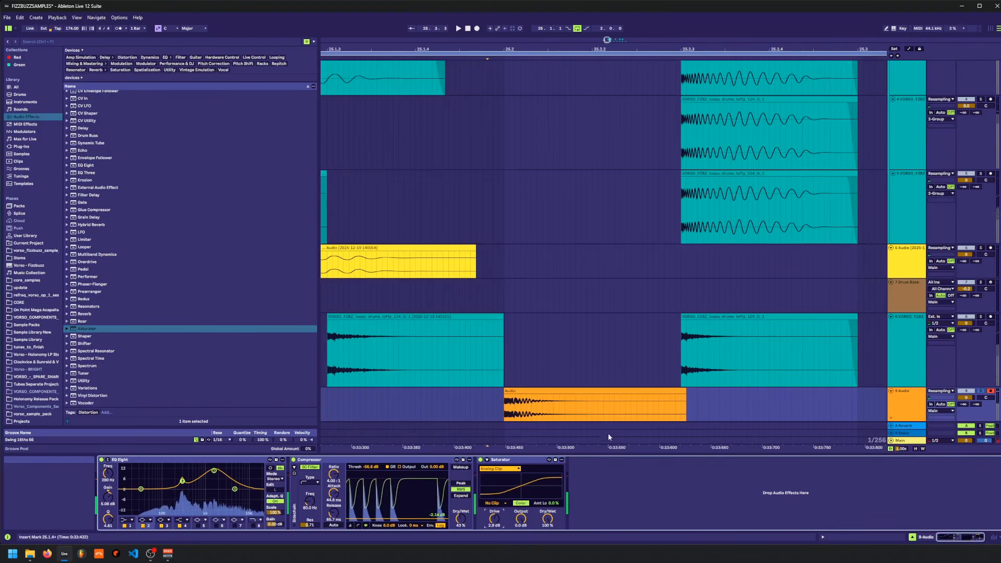
- Insert a new audio track below the snare's track 9
scroll(855, 388, down, 1)
click(899, 383)
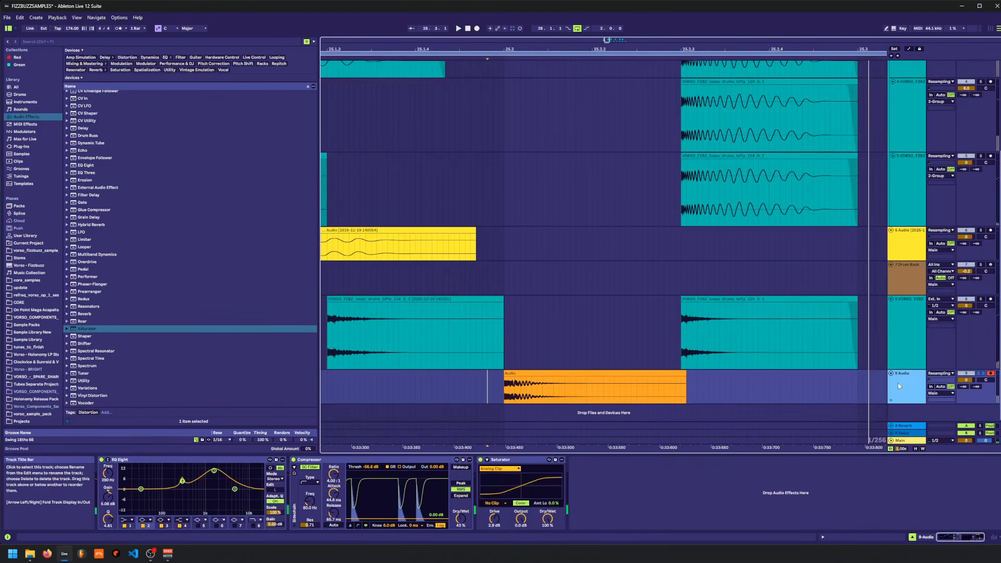
key(ctrl+t)
- Add a Vocoder ahead of the EQ Eight on the snare track and audition the snare through it
click(515, 355)
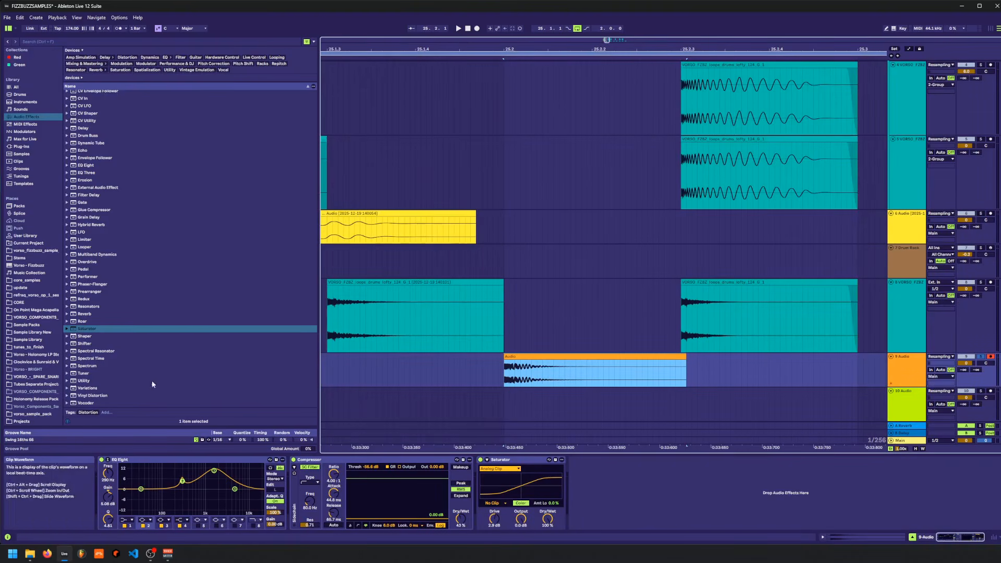
click(86, 404)
key(Return)
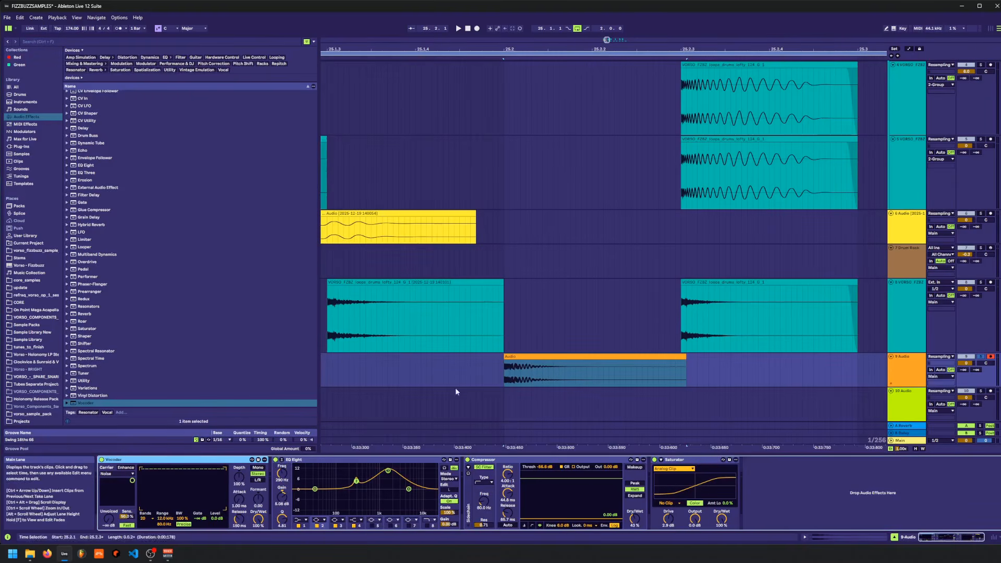
click(493, 370)
key(space)
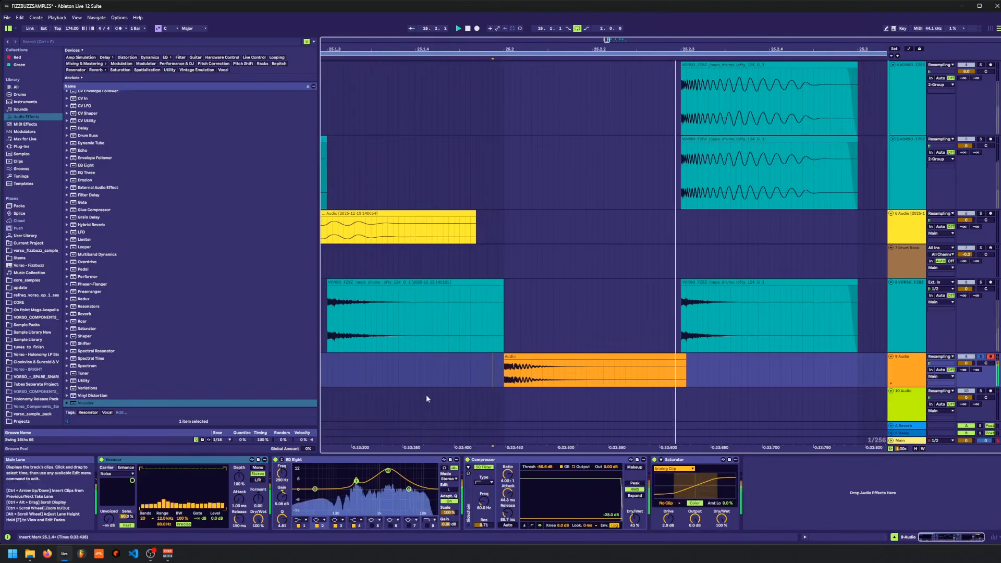
click(482, 367)
key(space)
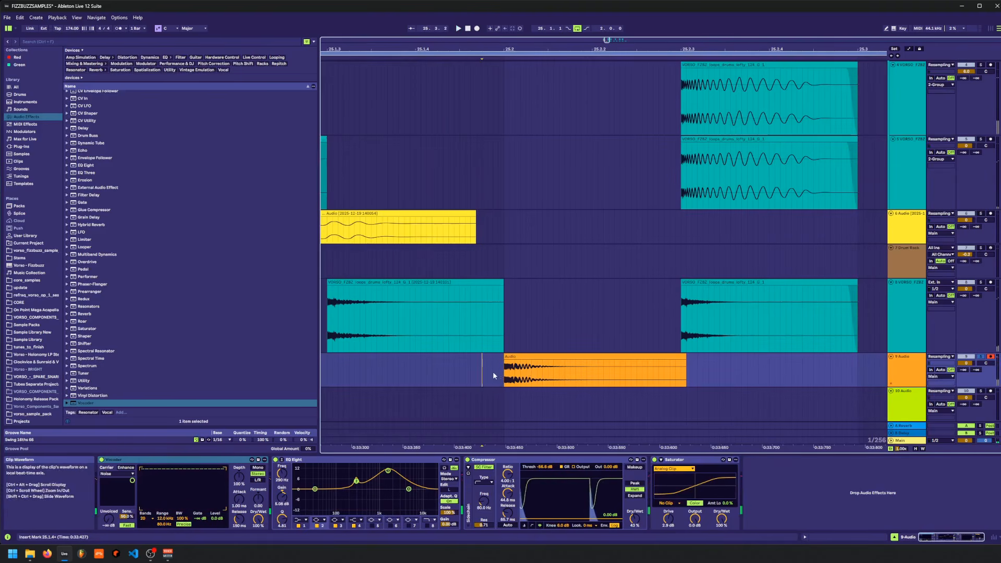
- Redraw the Vocoder's filter bank as a curve rising from the low to the high bands and replay the snare
click(508, 367)
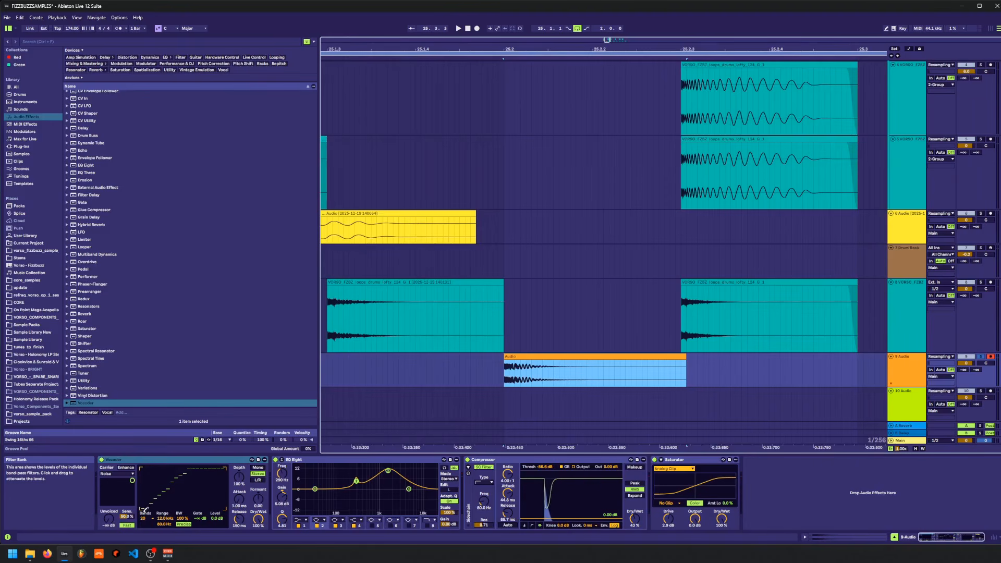
drag(184, 479, 193, 469)
key(space)
key(space)
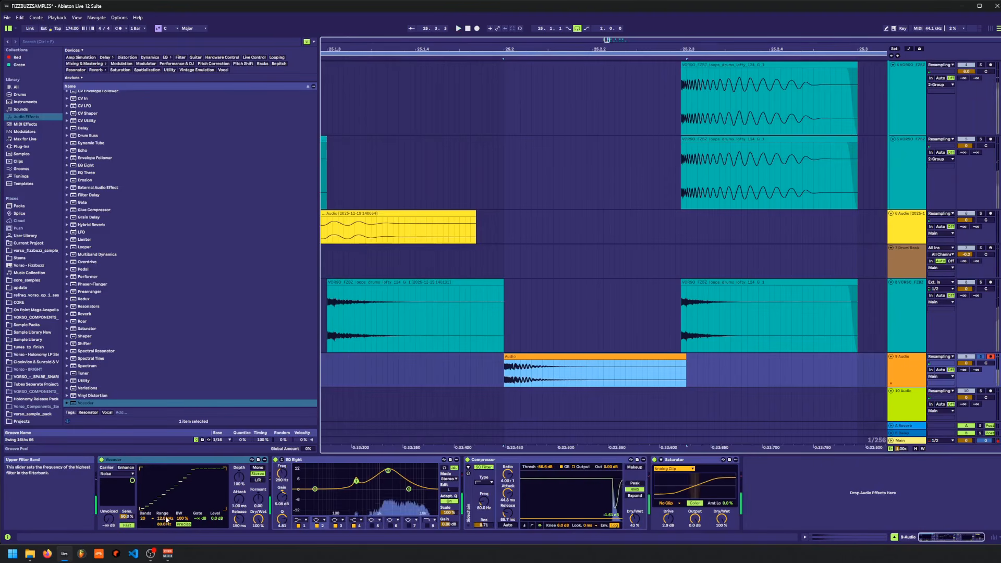
- Set the Vocoder's upper range to 18.0 kHz and turn on Enhance while auditioning the snare
drag(166, 519, 165, 492)
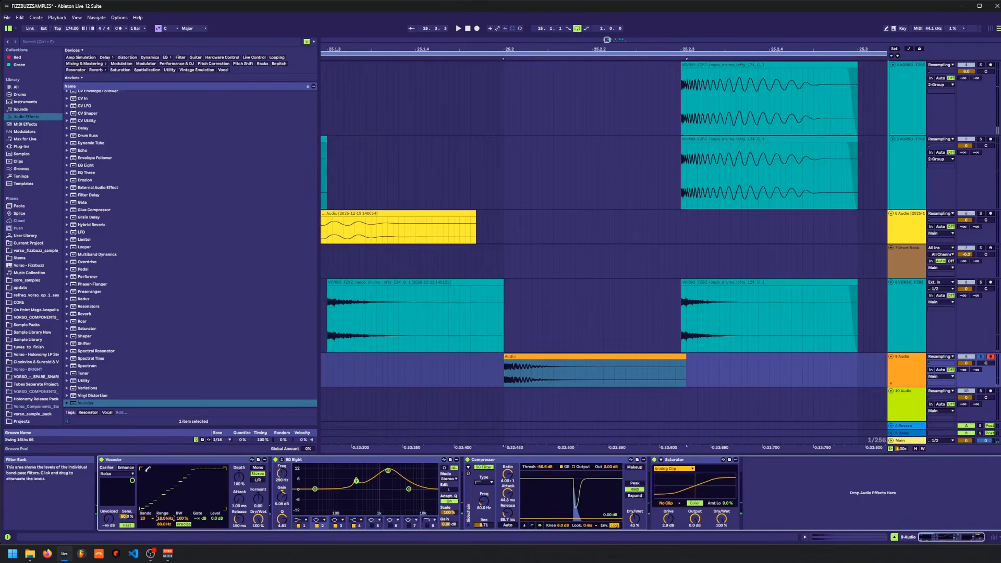
key(space)
click(132, 469)
key(space)
key(space)
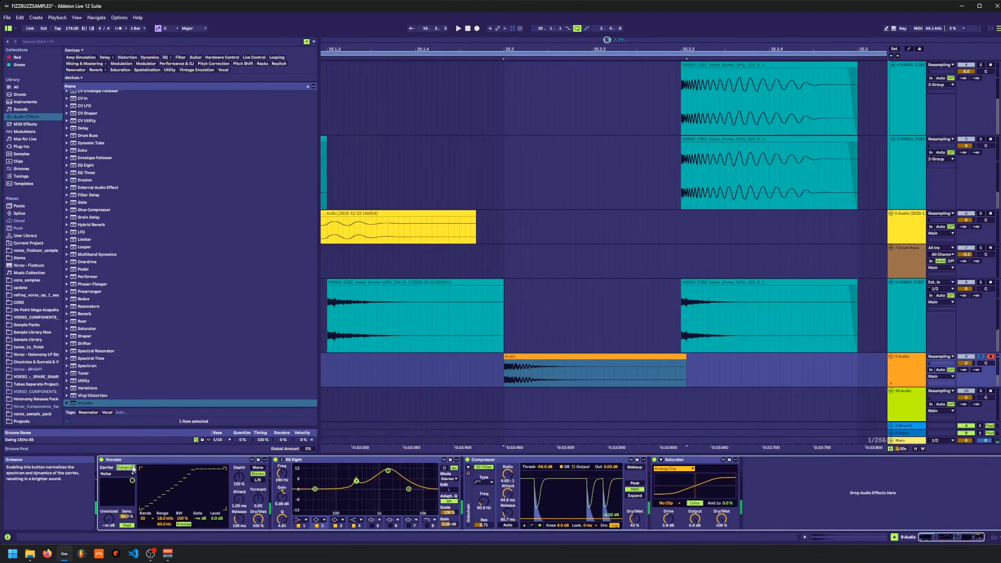
key(space)
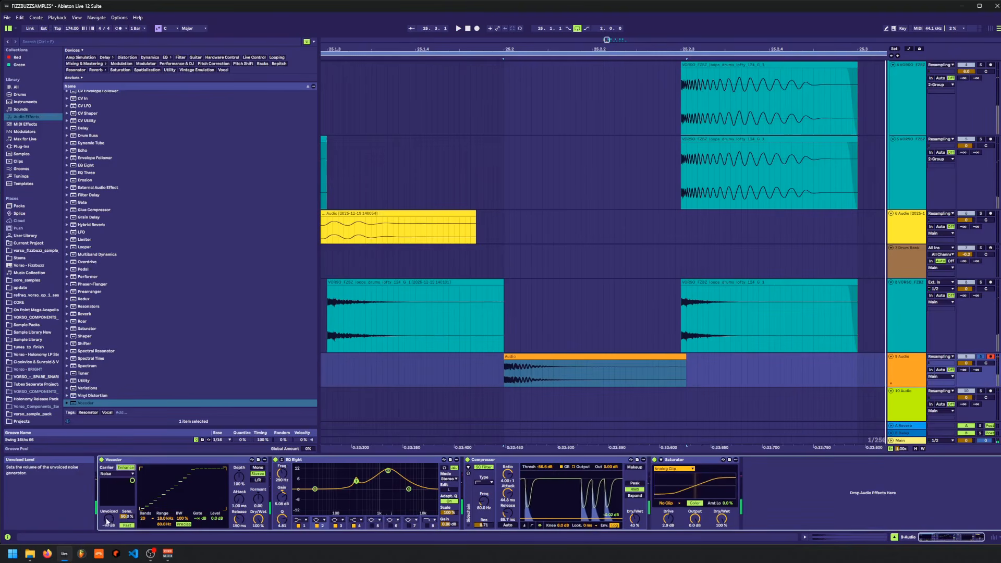
- Raise the Vocoder's Unvoiced level to about -13 dB while replaying the snare
drag(115, 523, 115, 512)
key(space)
key(space)
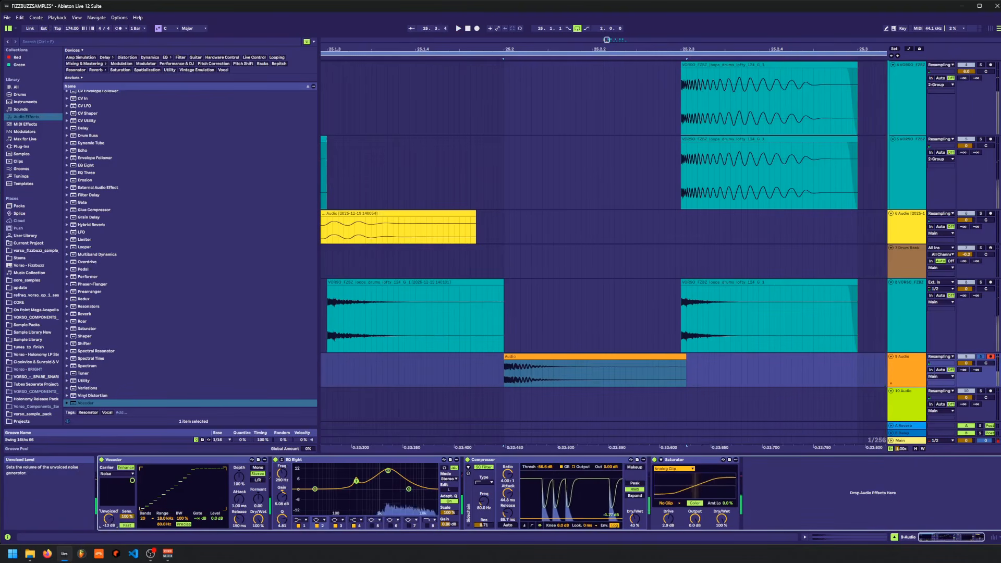
key(space)
key(space)
- Shorten the Vocoder's release and lengthen its attack while auditioning the snare
drag(239, 520, 239, 490)
key(space)
key(space)
key(space)
key(space)
key(space)
key(space)
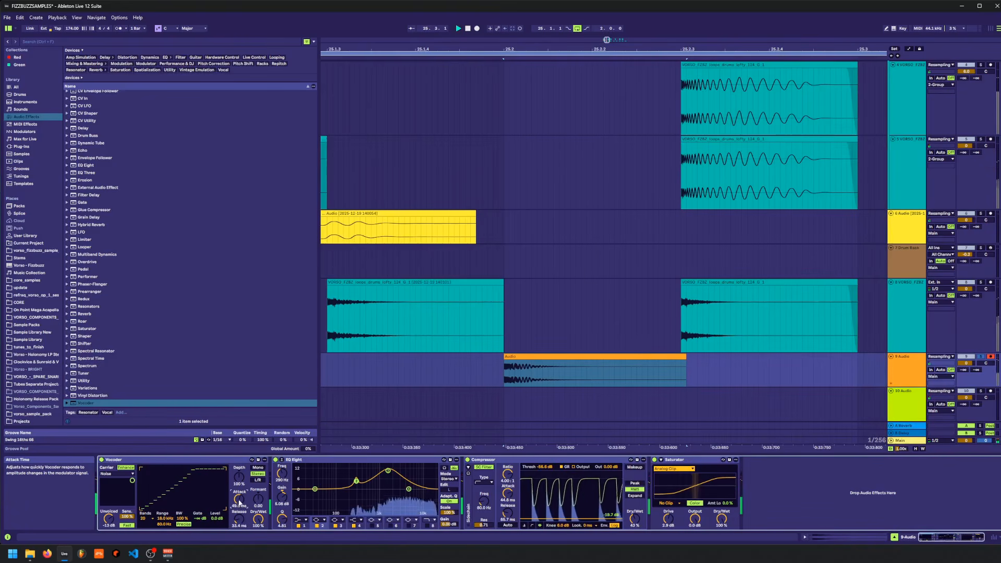
- Adjust the Vocoder's Dry/Wet mix and shift its Formant down while repeatedly playing the snare
click(534, 359)
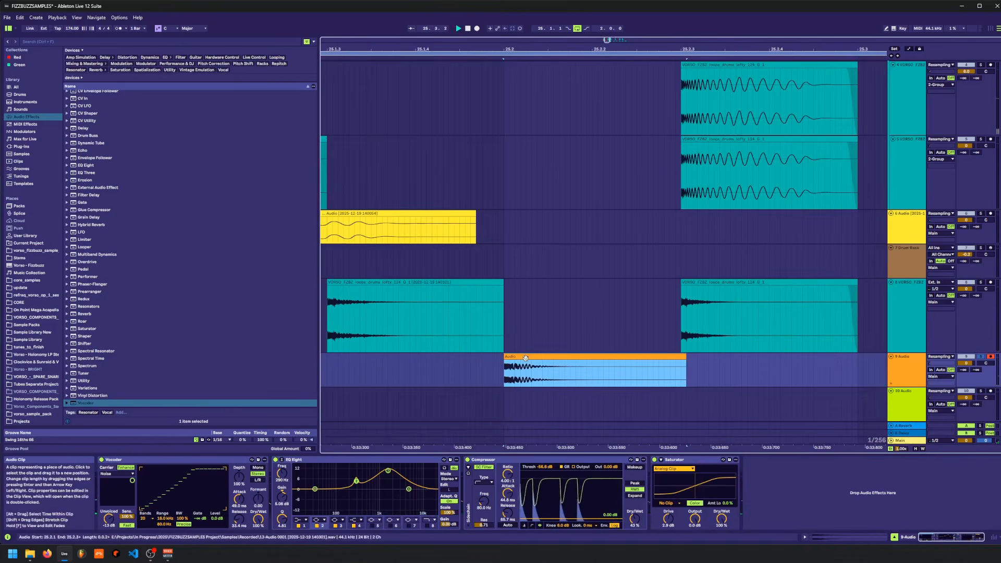
drag(258, 519, 259, 495)
key(space)
key(space)
key(space)
key(space)
key(space)
key(space)
key(space)
key(space)
key(space)
key(space)
key(space)
key(space)
key(space)
key(space)
key(space)
key(space)
key(space)
key(space)
key(space)
key(space)
key(space)
key(space)
key(space)
key(space)
key(space)
key(space)
key(space)
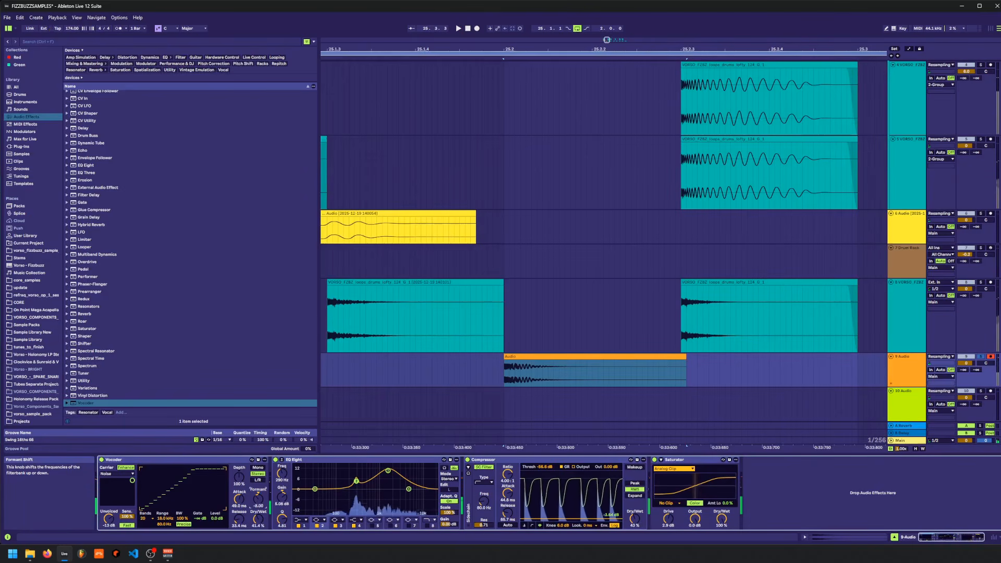
key(space)
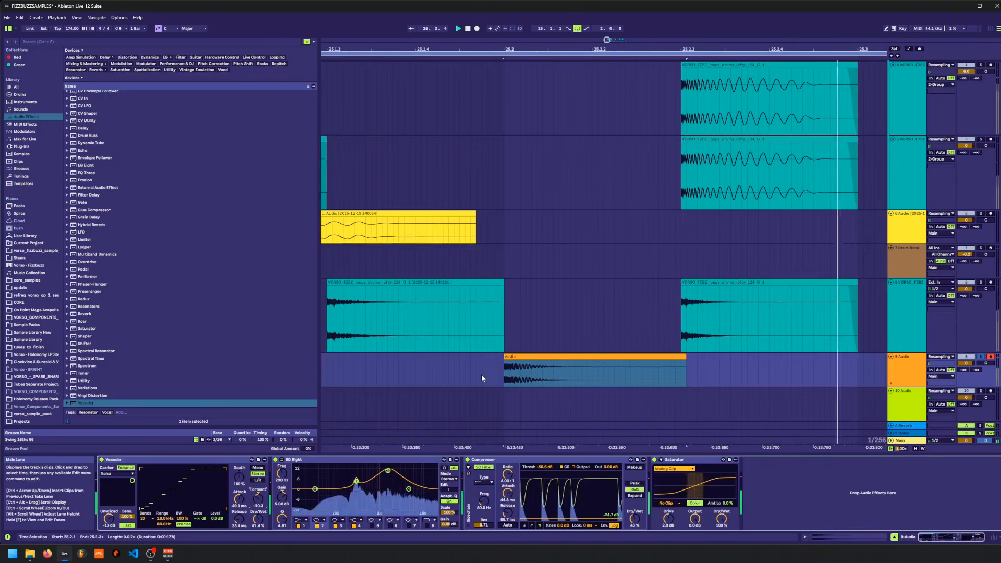
key(space)
- Resample the processed snare onto the armed track 10 and delete the recording's lead-in before the hit
scroll(749, 342, down, 1)
click(471, 386)
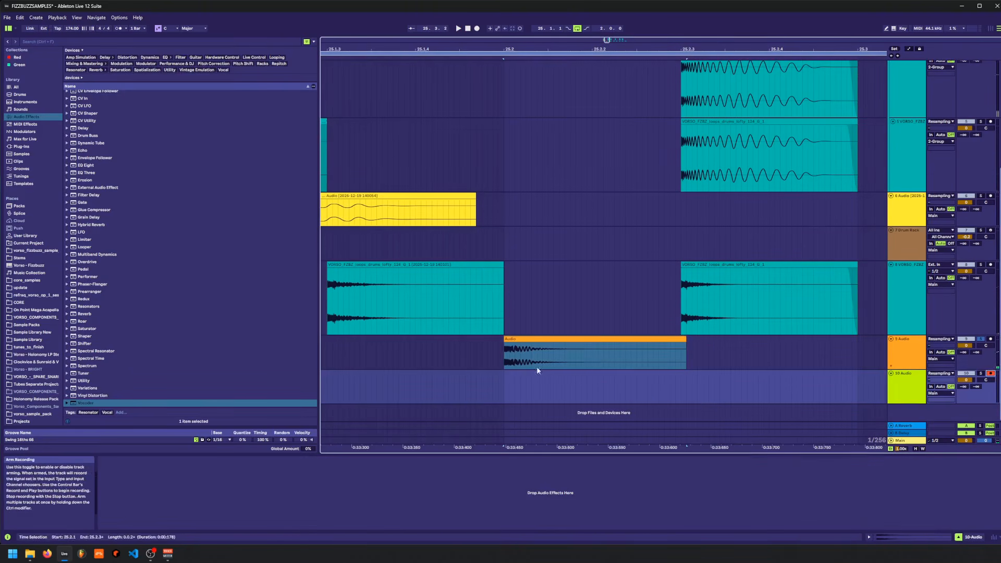
click(477, 29)
key(space)
drag(505, 395, 431, 391)
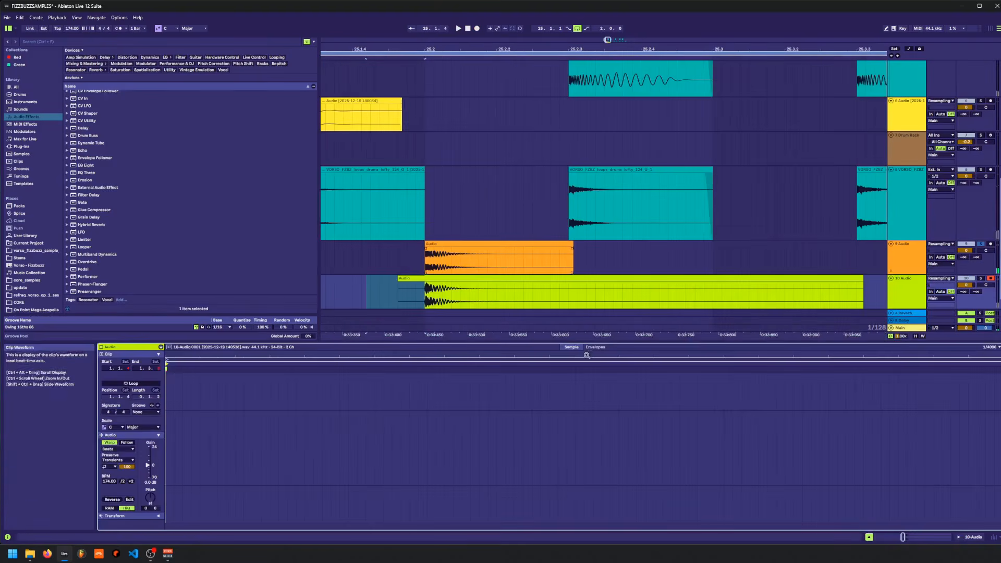
key(Delete)
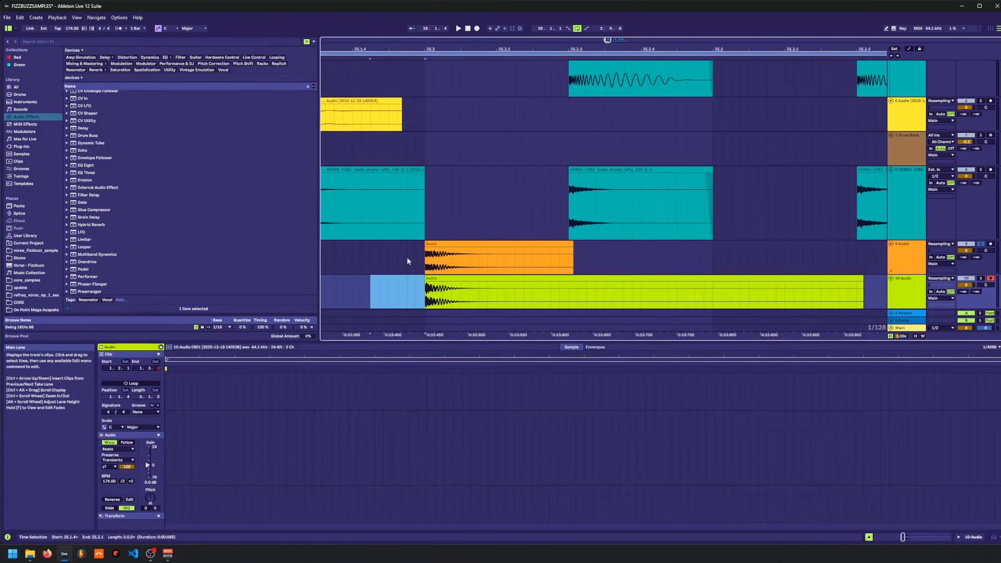
- Delete the original snare track 9 with its effects and save the set
click(919, 258)
key(Delete)
key(ctrl+s)
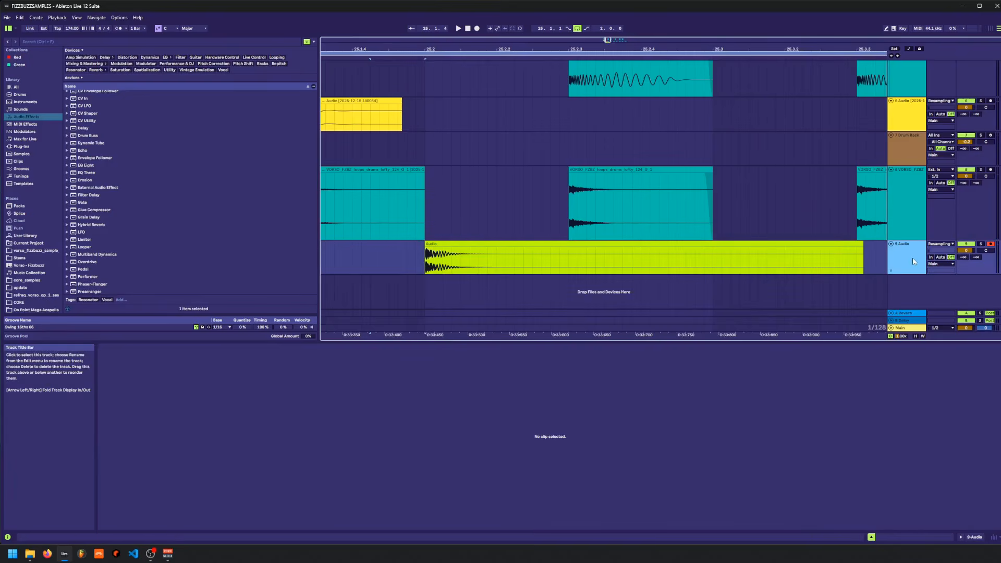
- Cut away the long silent tail of the resampled snare clip
key(Delete)
drag(539, 260, 864, 262)
key(Delete)
- Load the resampled snare clip onto the Drum Rack's C#1 pad, between the two existing samples
drag(531, 225, 533, 288)
drag(499, 154, 567, 151)
drag(663, 342, 664, 490)
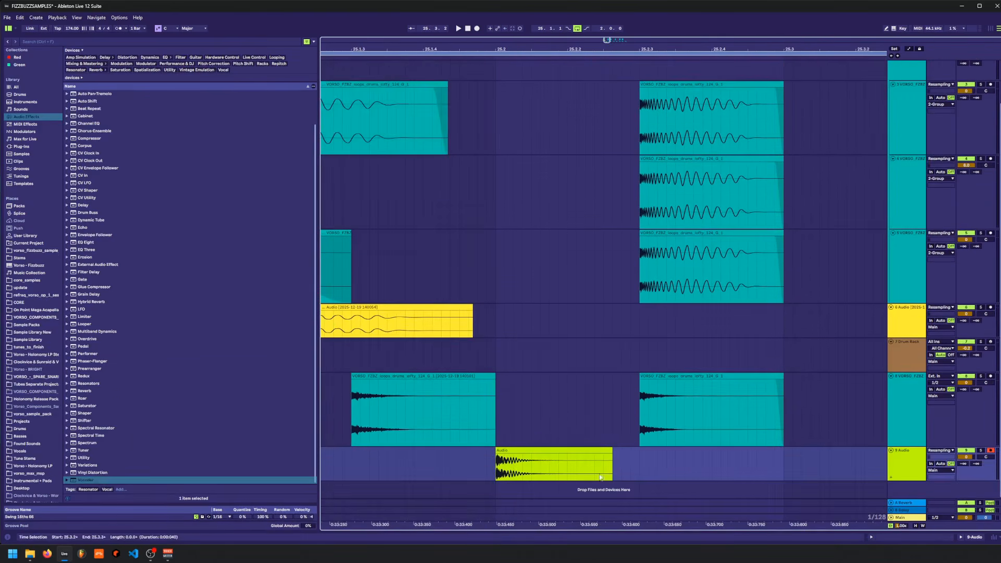
drag(559, 407, 730, 407)
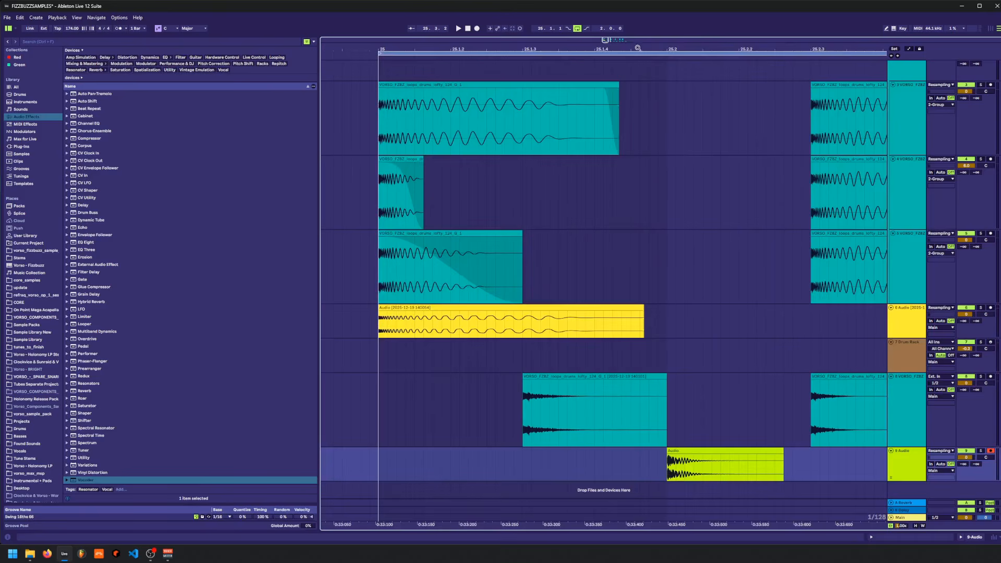
drag(637, 48, 639, 31)
click(908, 359)
click(937, 537)
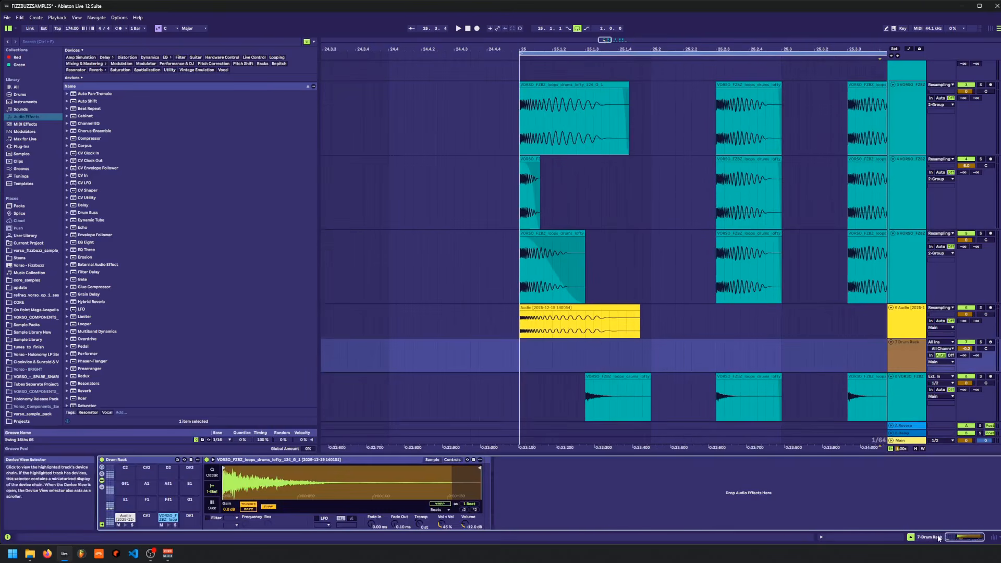
scroll(757, 349, down, 3)
drag(666, 374, 138, 511)
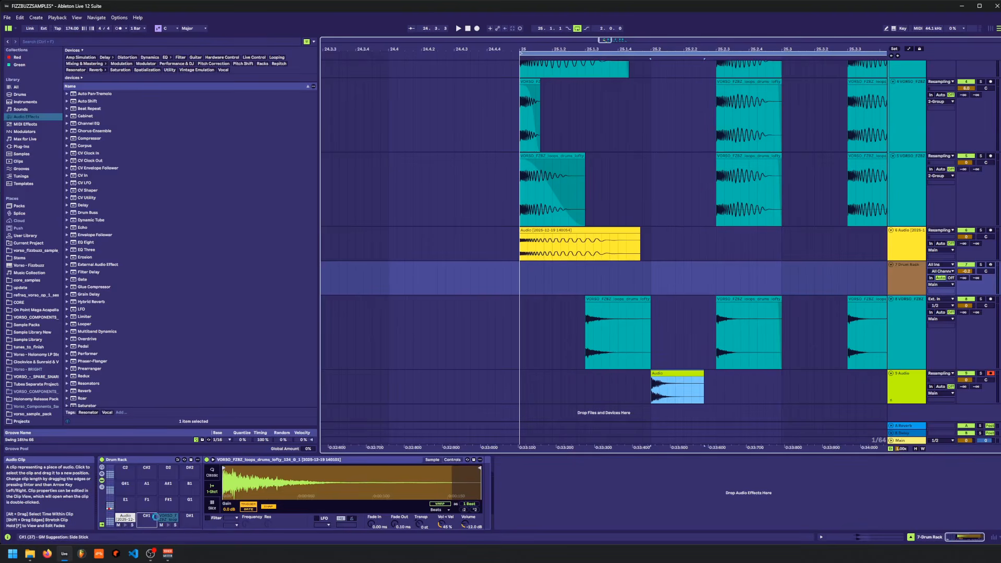
- Create an empty two-bar MIDI clip on the Drum Rack track from bar 29 to bar 31
drag(545, 41, 568, 81)
click(561, 53)
drag(678, 277, 755, 285)
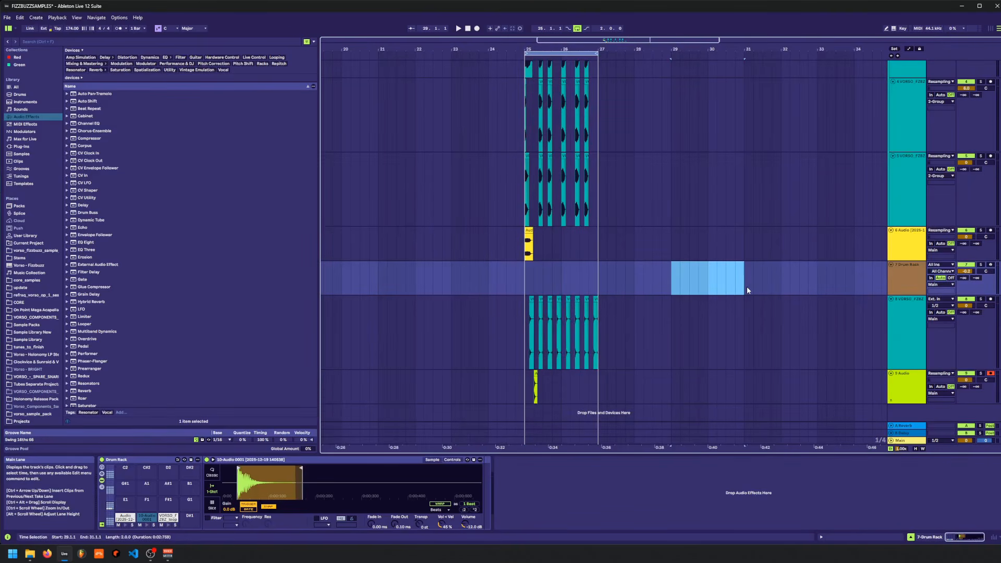
key(ctrl+shift+m)
- Draw a three-sixteenth kick note at 1.1 and a snare note at 1.2 in the MIDI clip, and play it
click(300, 494)
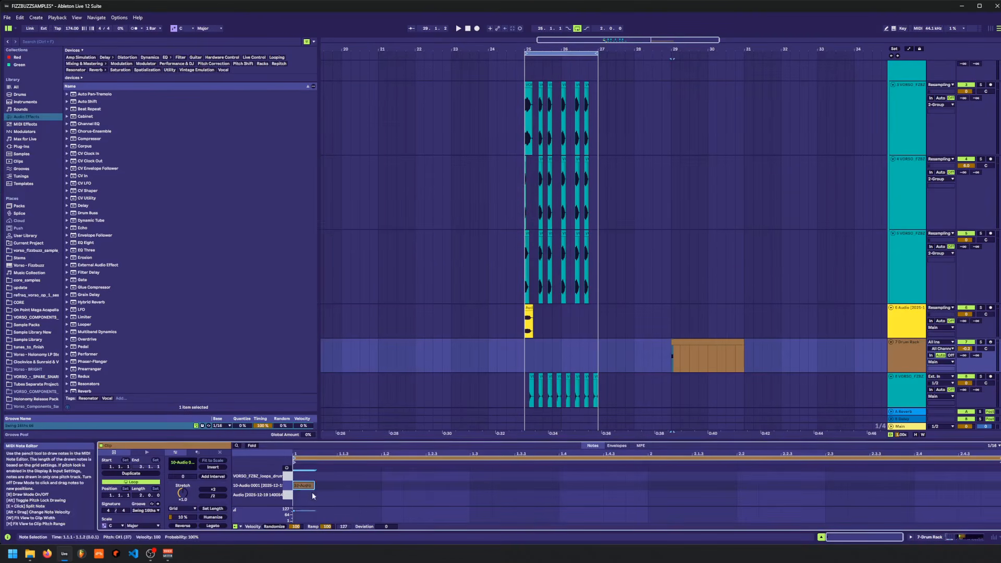
drag(325, 496, 359, 495)
key(b)
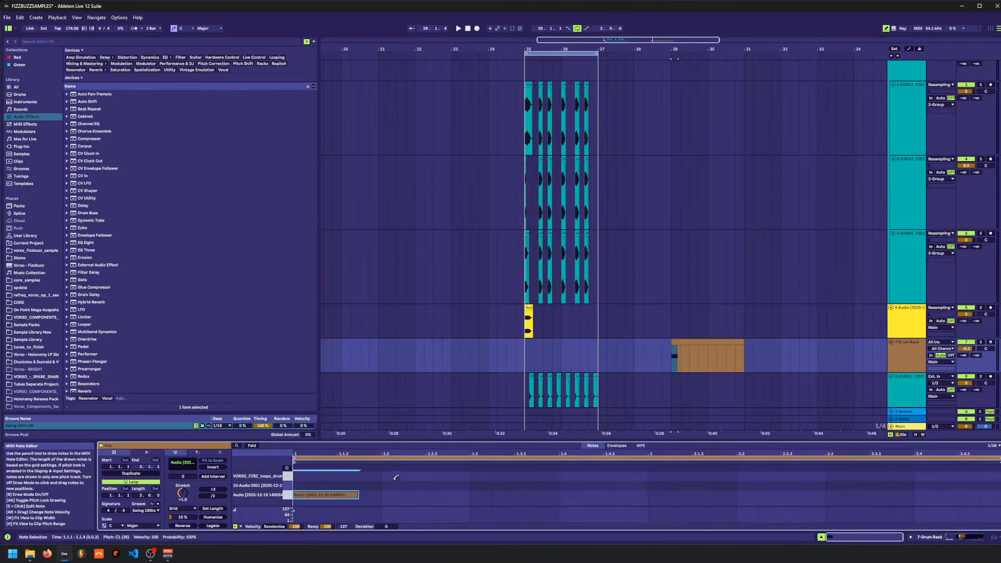
key(space)
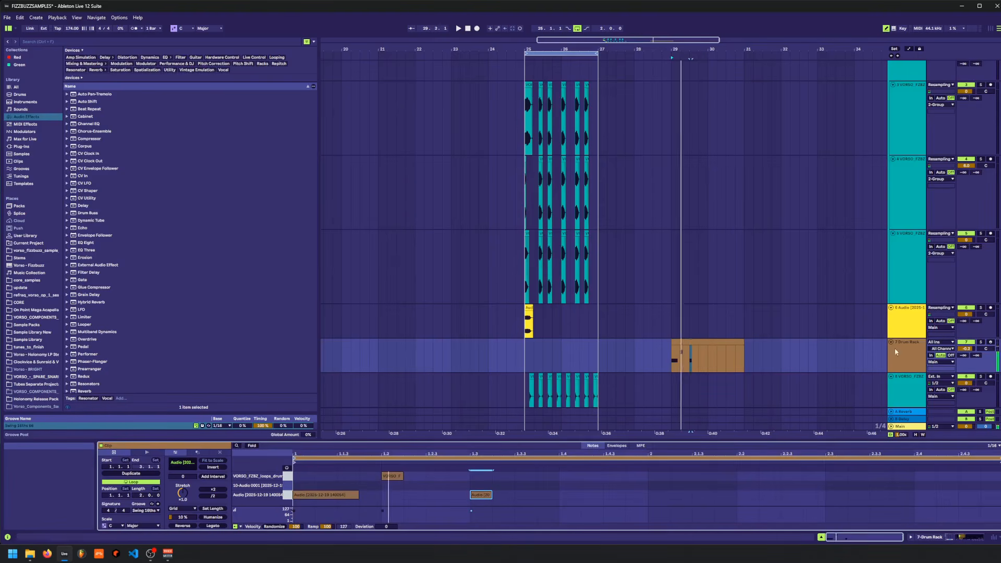
key(space)
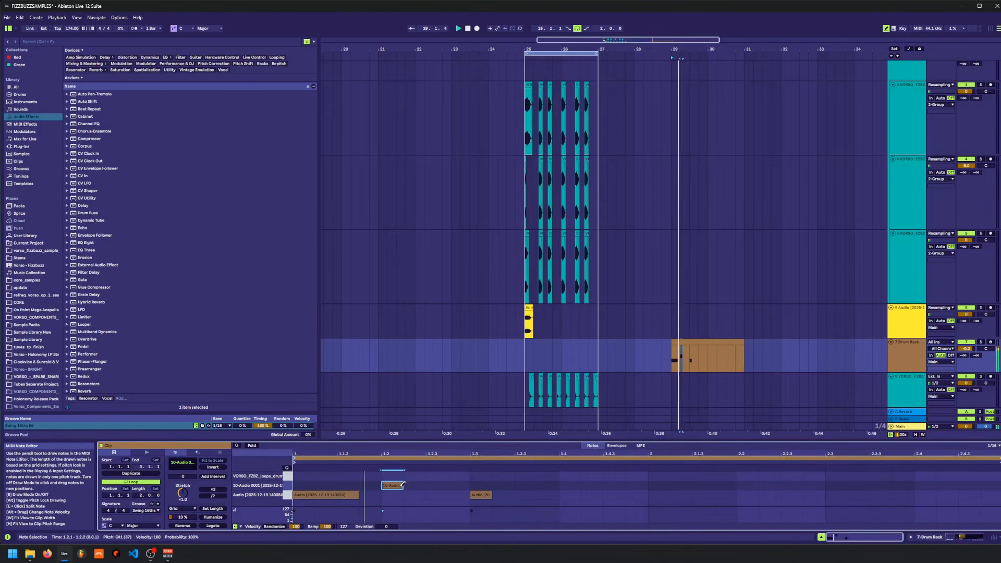
- Complete the two-bar beat with kicks at 1.3.3, 2.1 and 2.3.3 and snares at 1.4, 2.2 and 2.4
click(481, 494)
key(space)
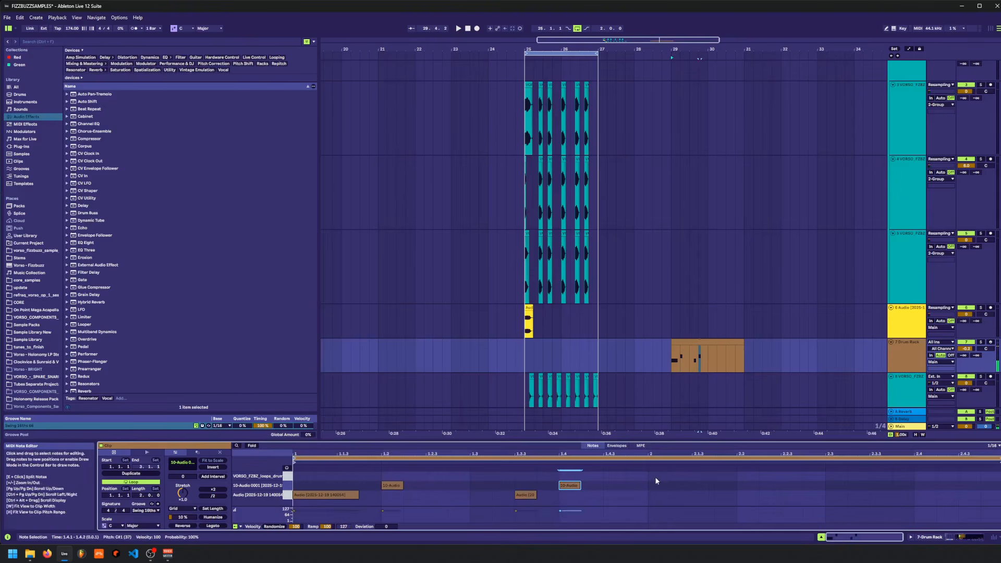
click(662, 494)
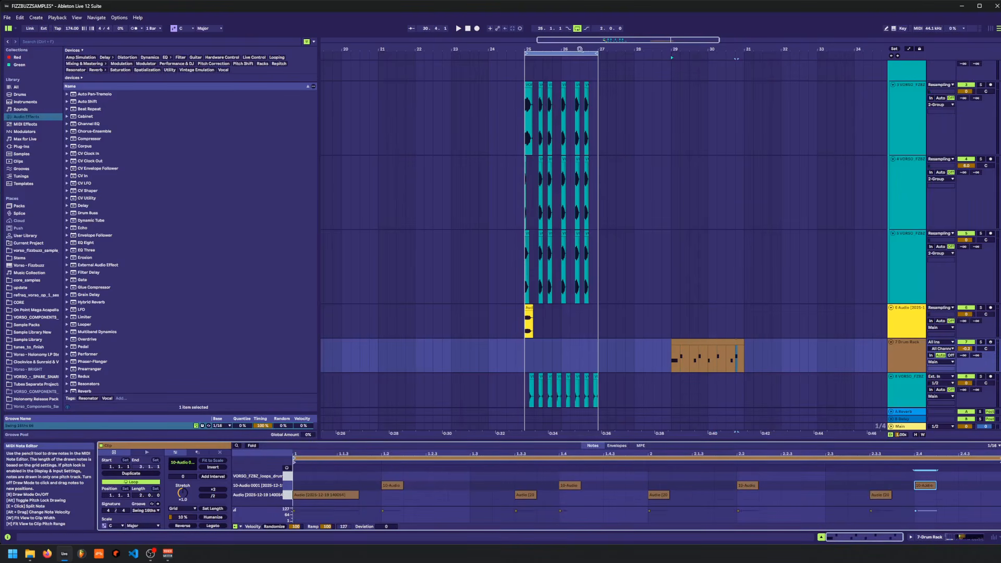
- Loop bars 29 to 31 and draw notes for the D1 sample on every offbeat eighth note, playing the beat
drag(580, 50, 713, 51)
click(718, 50)
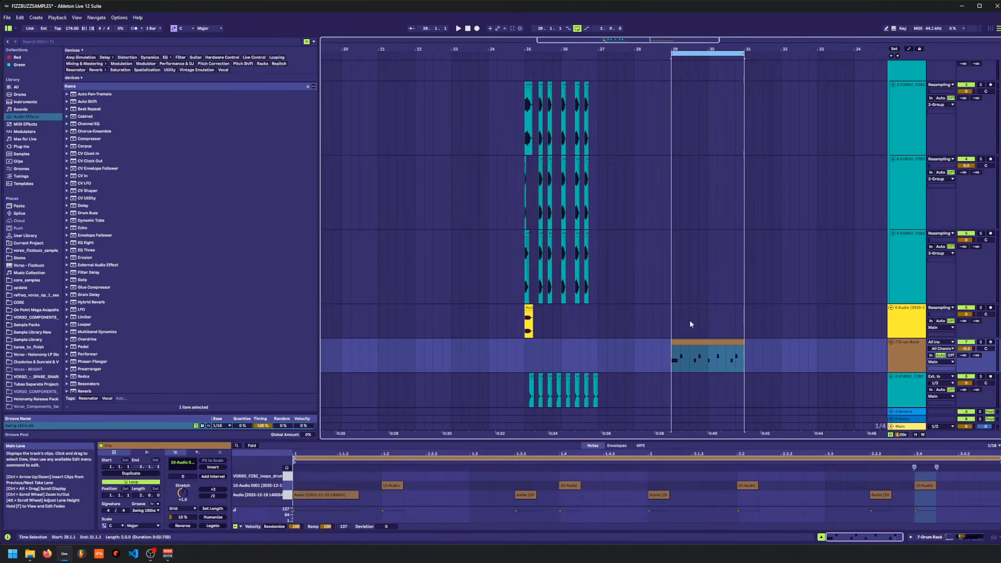
key(b)
drag(348, 476, 371, 475)
click(380, 474)
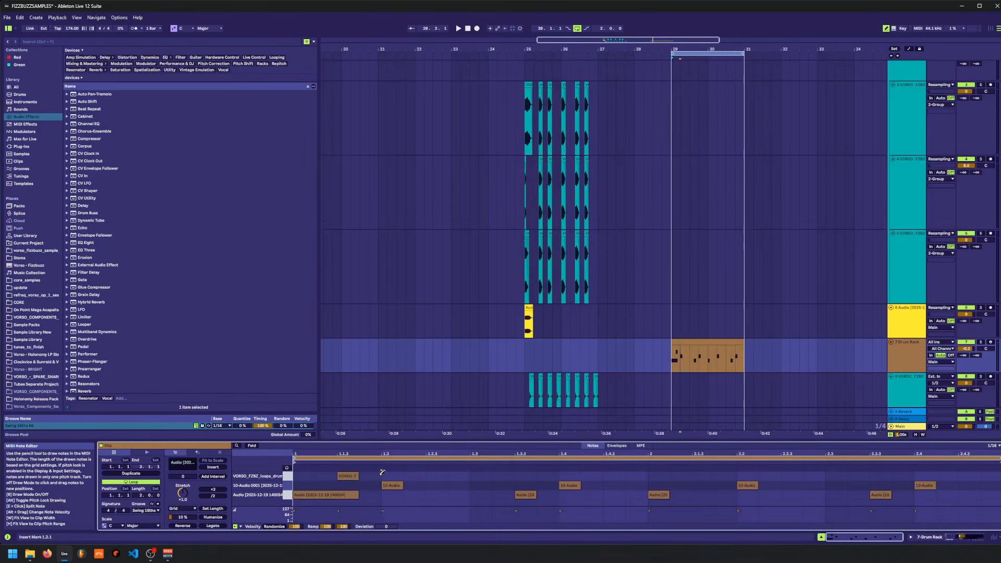
click(436, 475)
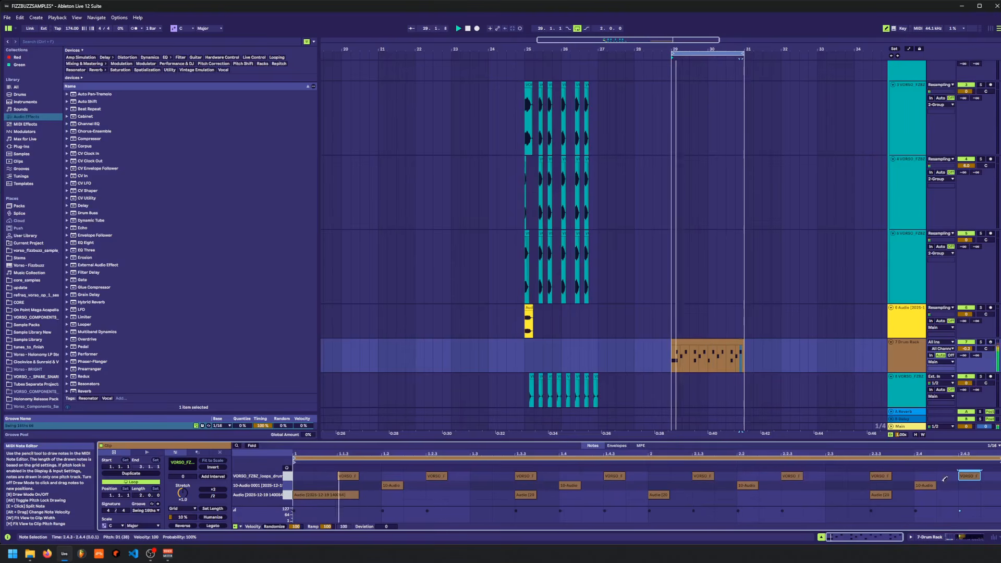
drag(635, 439, 635, 392)
key(space)
- Trim the end of the Drum Rack's kick sample with a fade-out of about 48 ms, and raise the snare's volume to about -8.3 dB
click(934, 536)
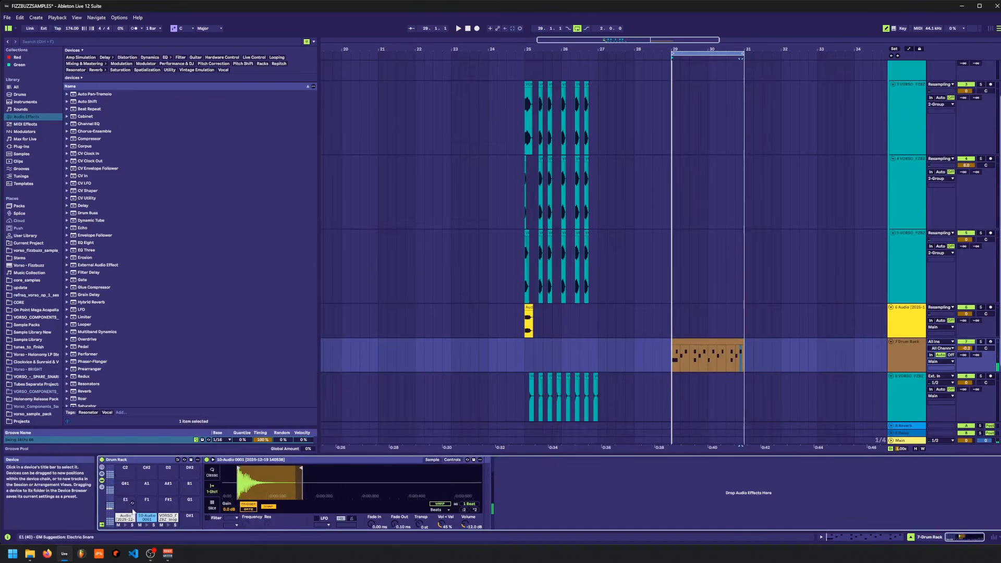
click(133, 514)
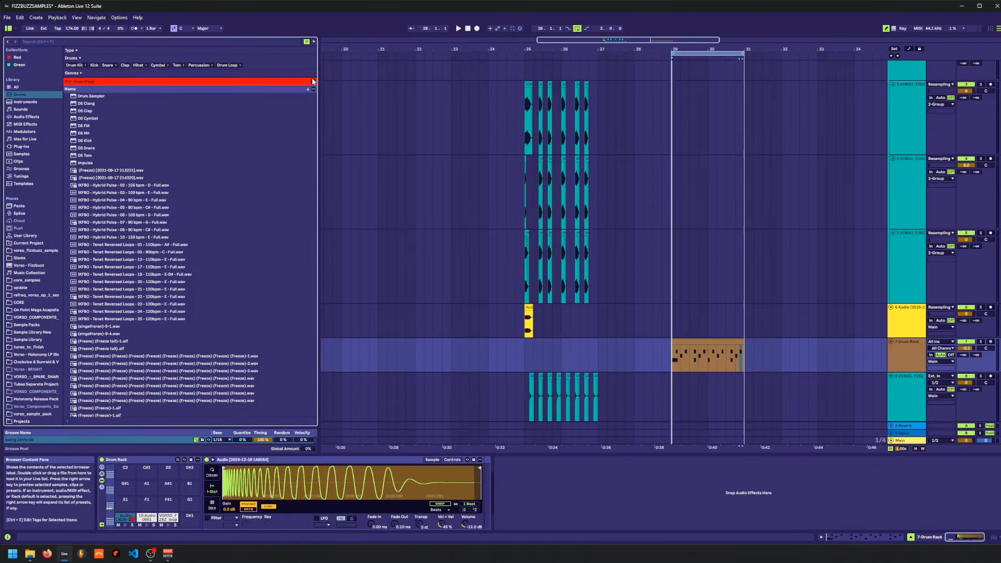
click(313, 81)
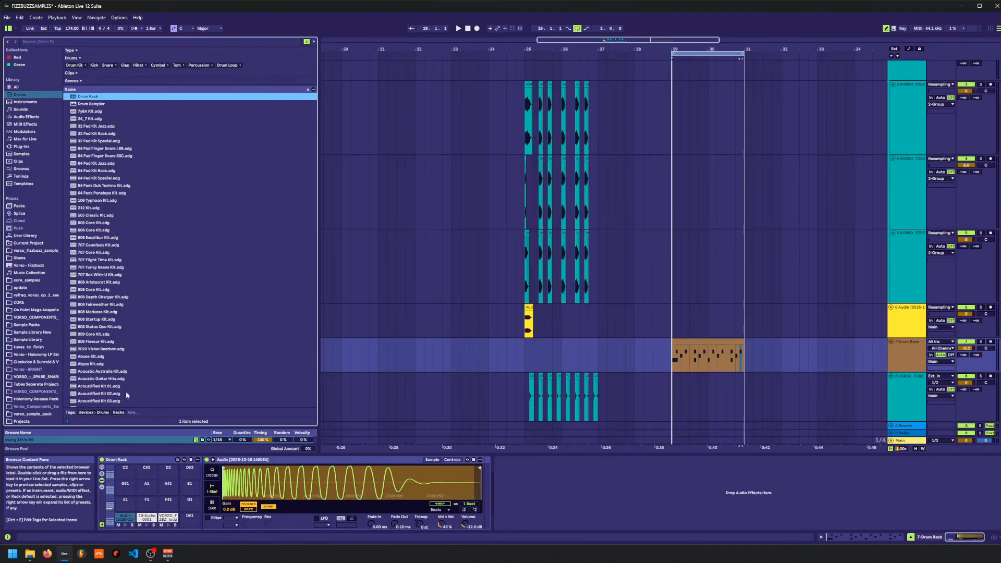
drag(479, 468, 361, 472)
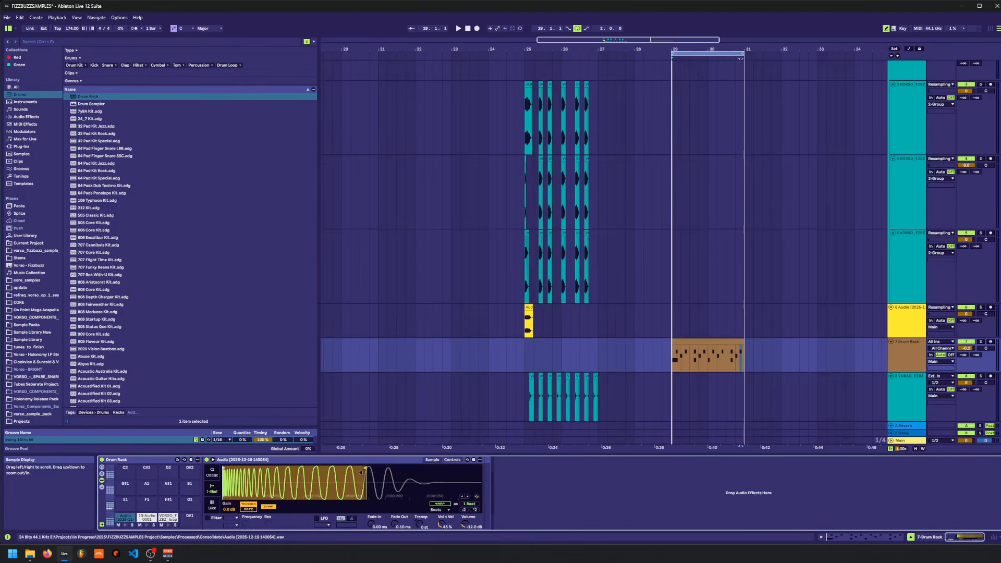
drag(395, 525, 395, 512)
key(space)
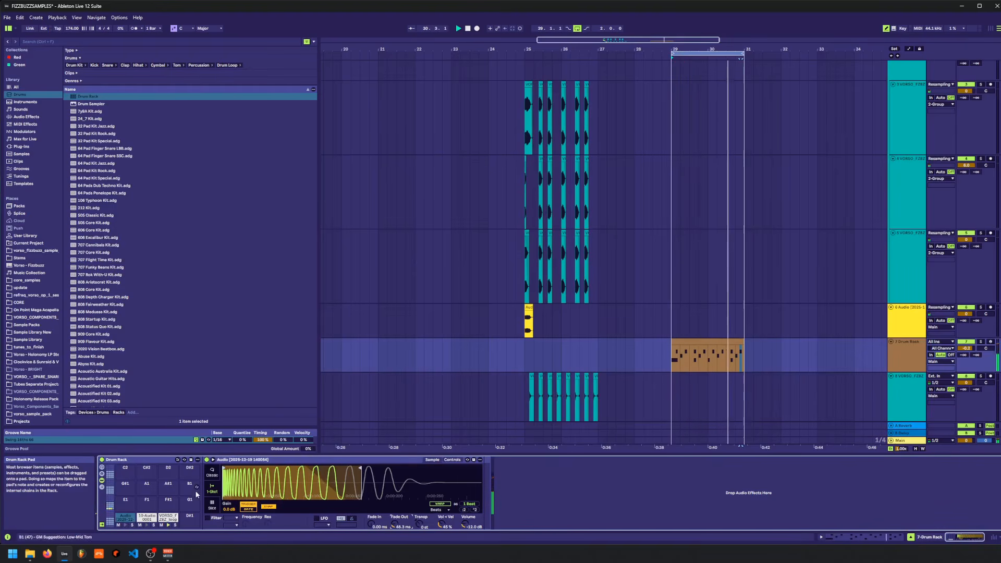
click(150, 518)
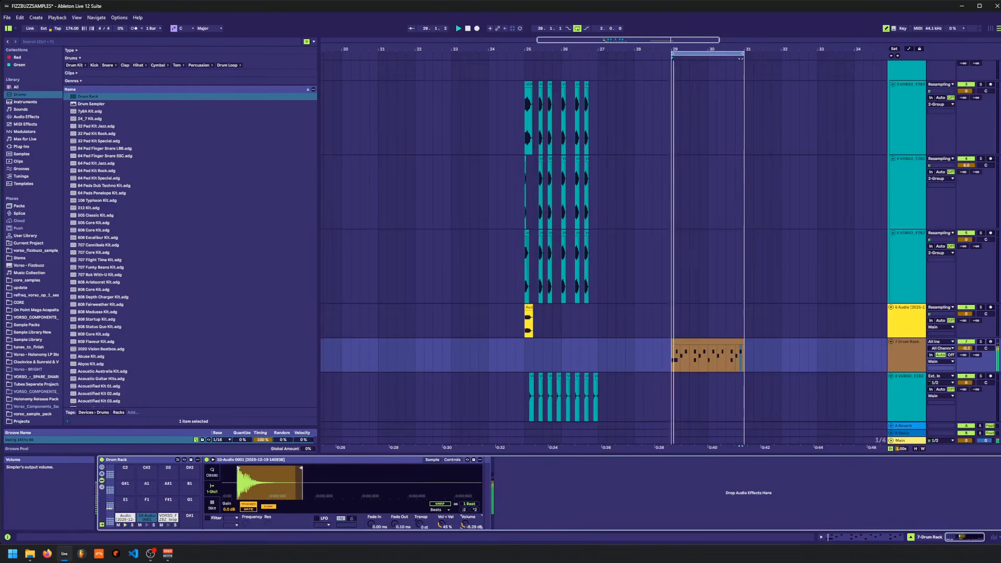
- Rework the first bar's kicks in the MIDI clip to fall at 1.3, 1.3.4 and 1.4.3, and play the beat
double_click(712, 343)
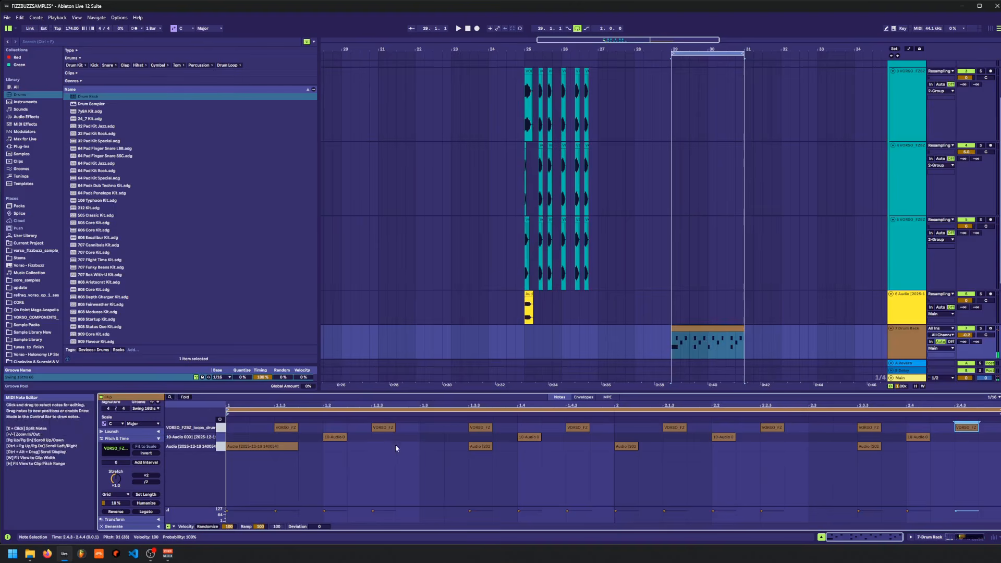
click(359, 447)
key(Delete)
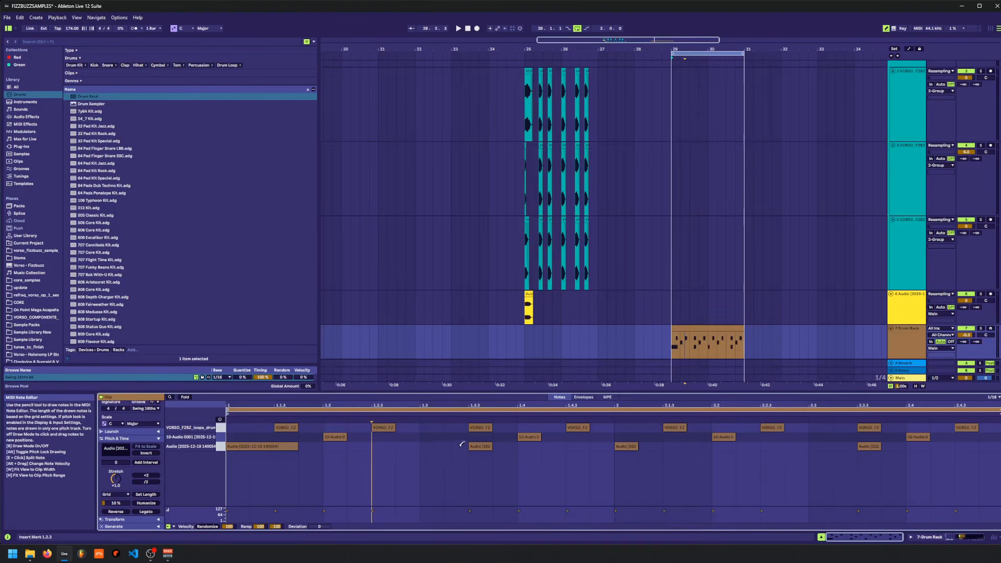
click(426, 447)
drag(491, 446, 468, 447)
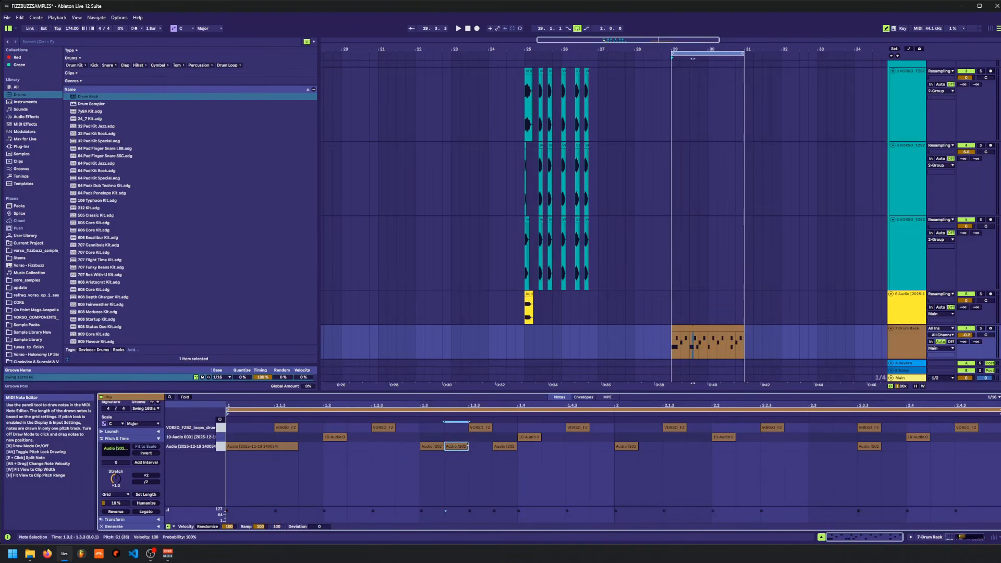
key(Delete)
click(574, 446)
key(space)
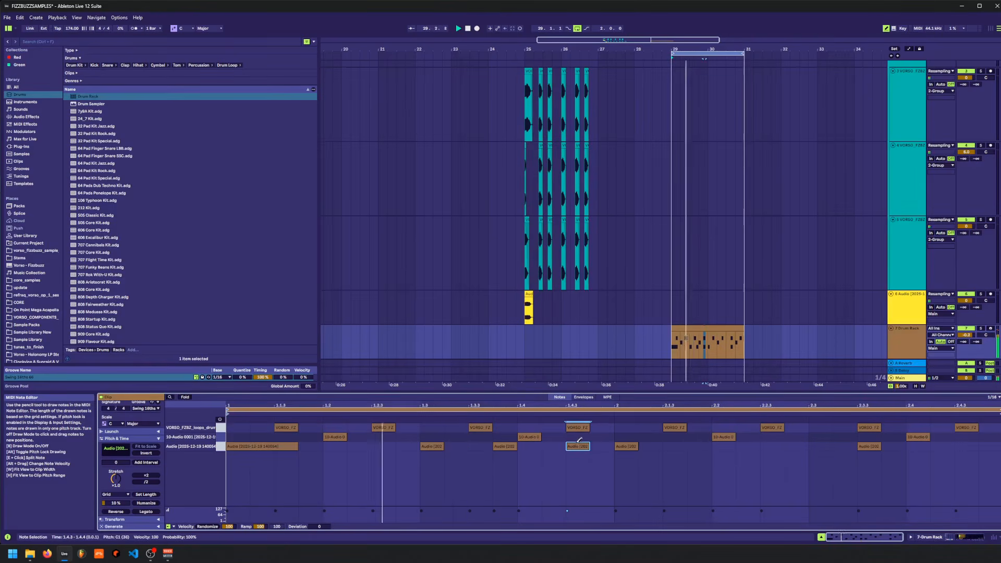
- Duplicate bar 29 of the drum clip over bar 30 and play the loop
drag(664, 346, 705, 349)
key(space)
key(ctrl+d)
shift+click(692, 329)
key(ctrl+z)
key(ctrl+d)
key(space)
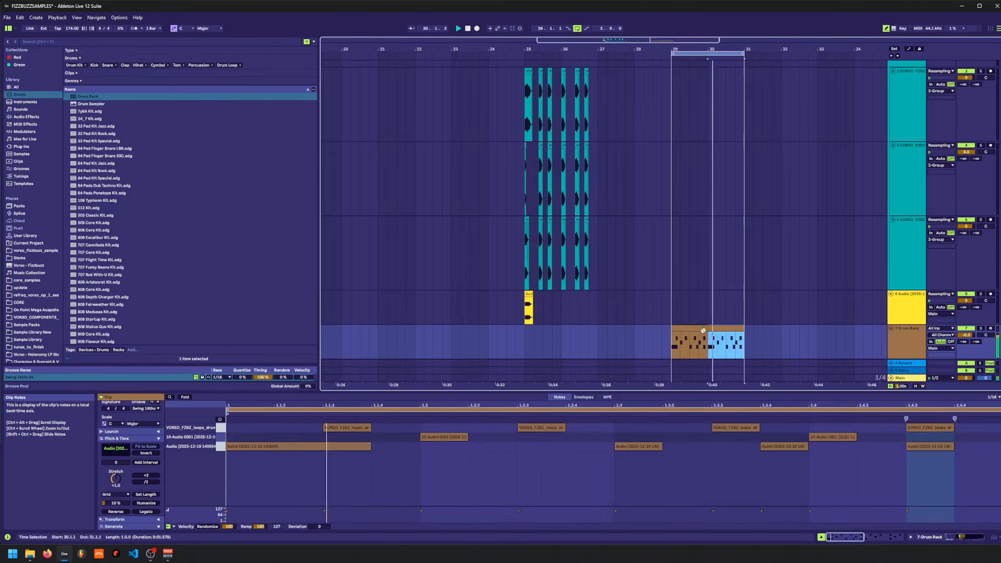
- Consolidate bars 29 and 30 into one two-bar drum clip and save the Live Set
shift+click(703, 328)
key(ctrl+j)
key(ctrl+s)
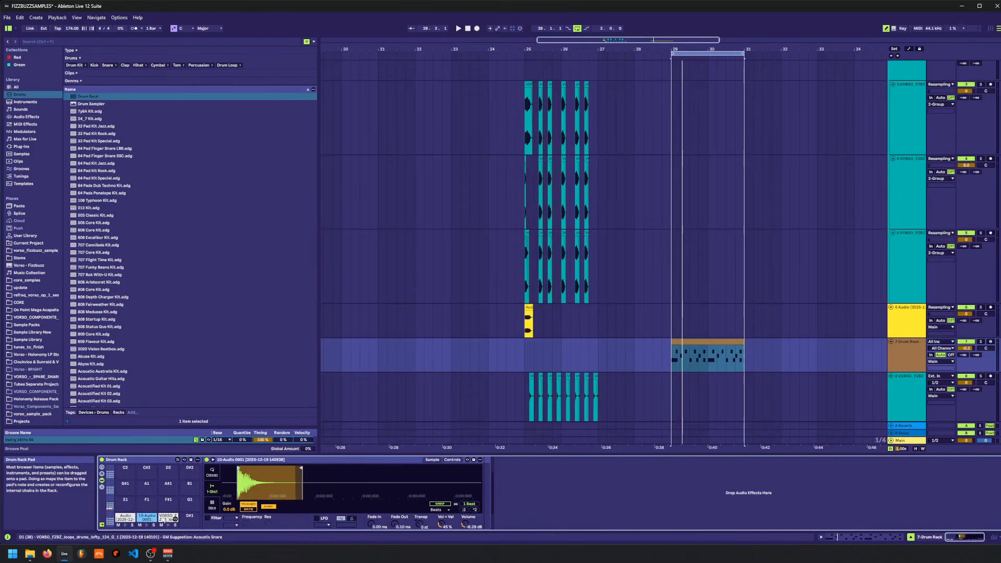
- Place the D1 sample on pads E1 and F1, giving the F1 copy a 237 ms fade-out and a +7 st transposition
click(169, 518)
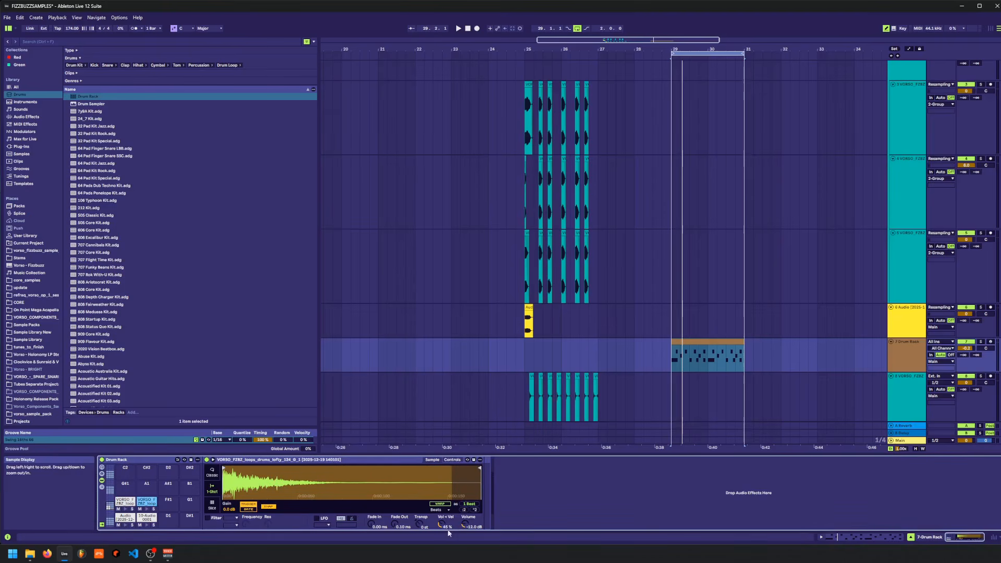
drag(411, 526, 413, 528)
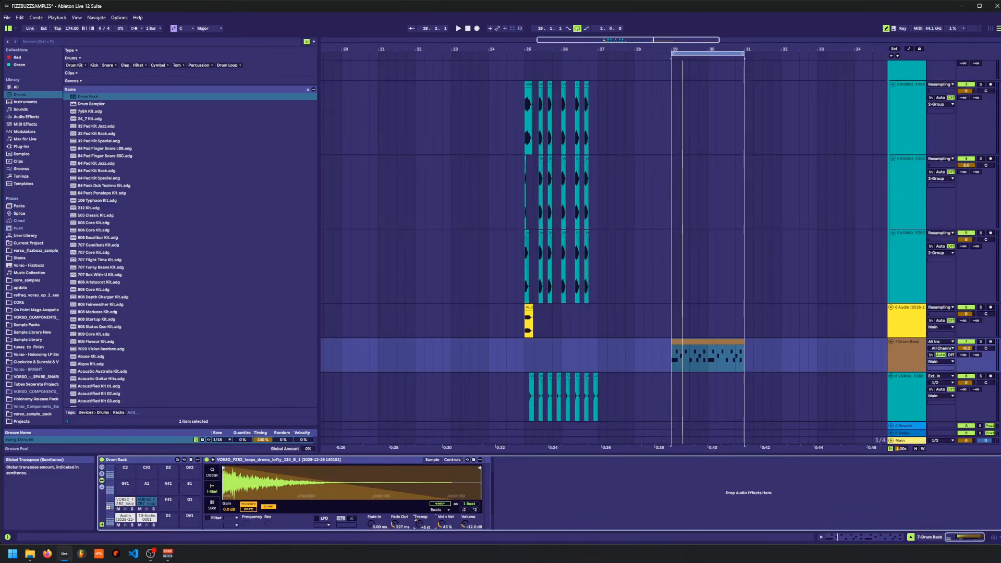
- Move all the D1 notes in the two-bar clip up to the E1 sample's row
double_click(673, 354)
click(219, 448)
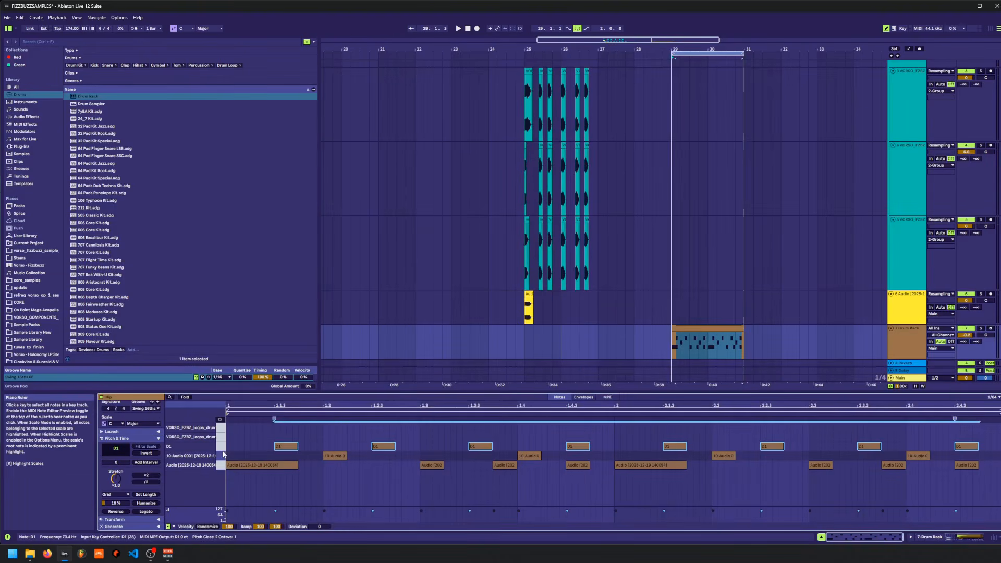
key(Up)
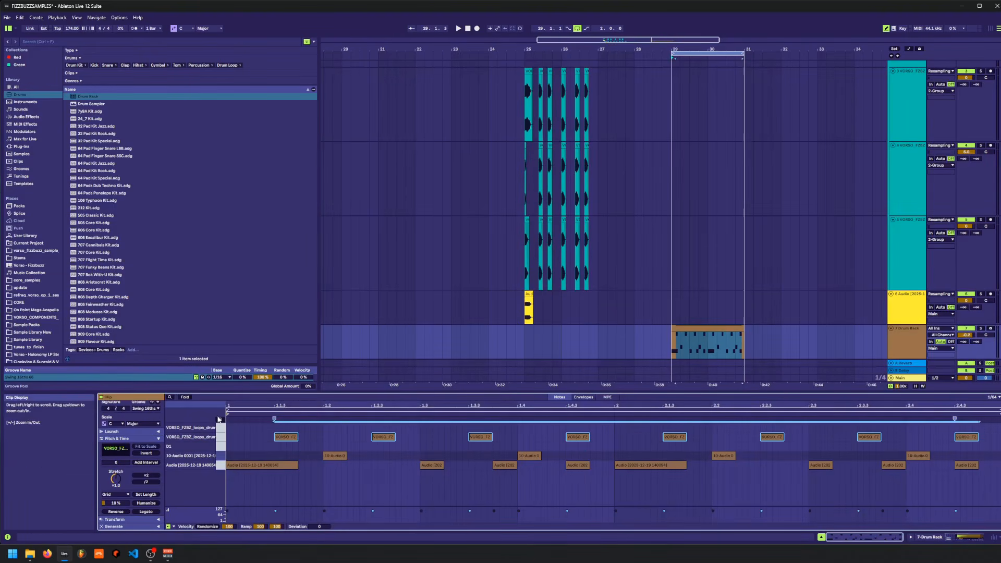
key(Up)
key(Down)
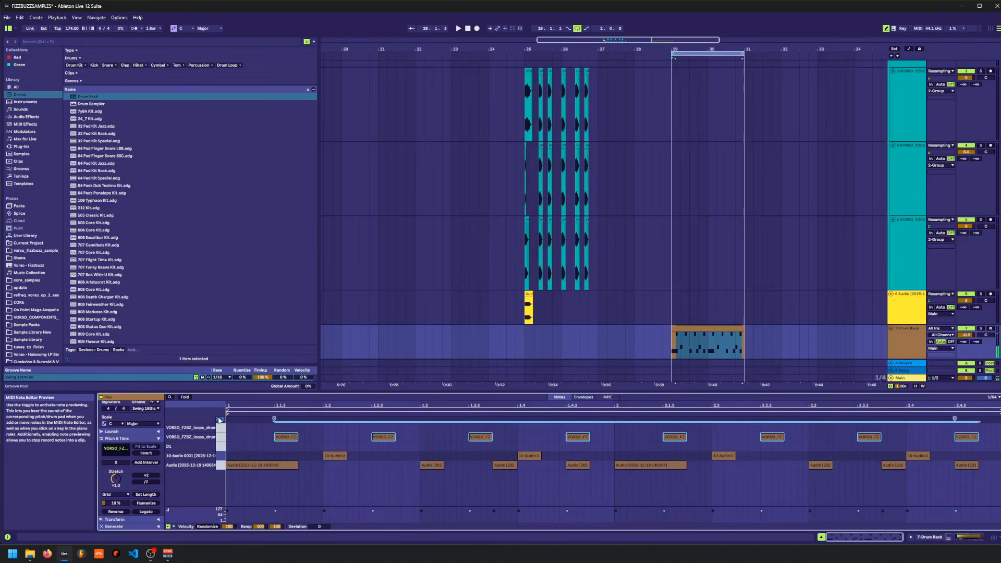
- Draw short F1 notes at 1.1.4, 1.2.2, 1.2.4, 1.3.2 and 1.3.4 in the MIDI clip
key(b)
key(b)
click(301, 427)
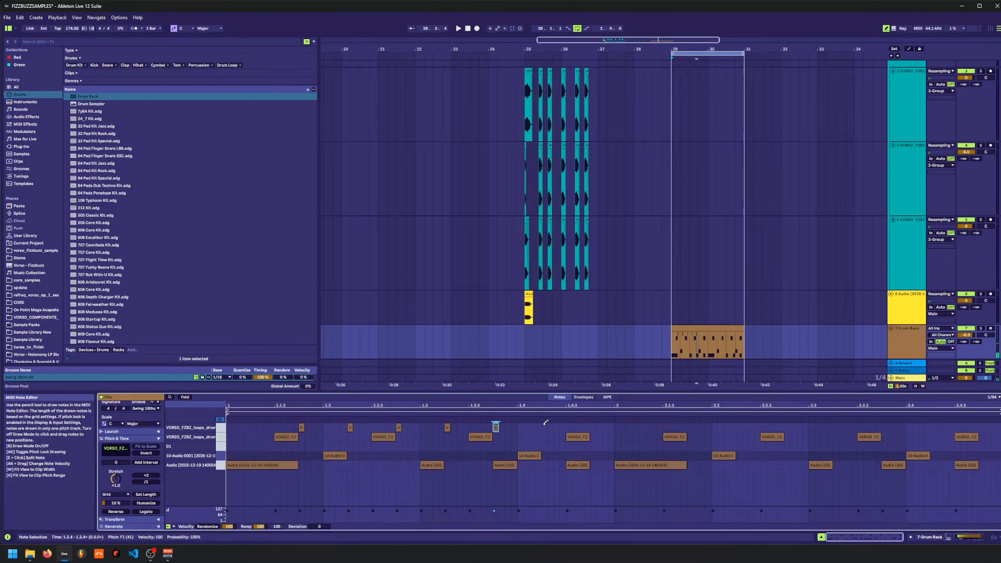
key(b)
- Duplicate the F1 note pattern from 1.1 to 1.4 across the rest of the two-bar clip and play it
drag(519, 426, 201, 430)
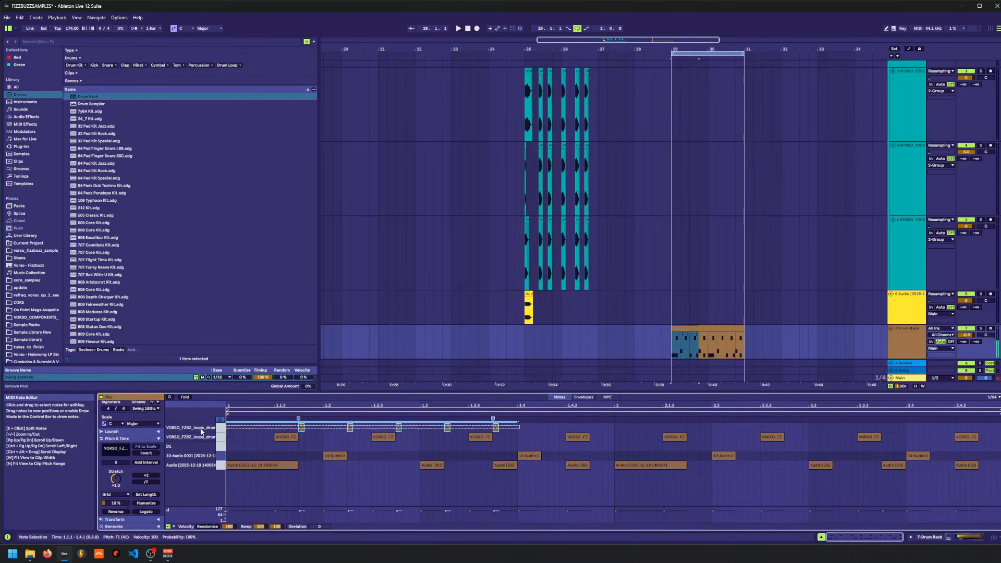
key(ctrl+d)
key(ctrl+d)
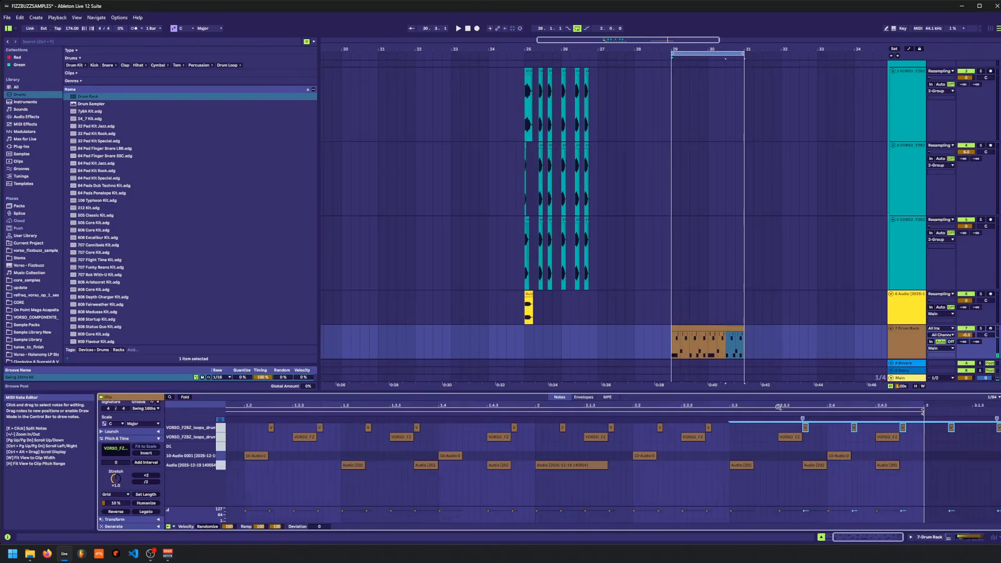
click(702, 328)
key(space)
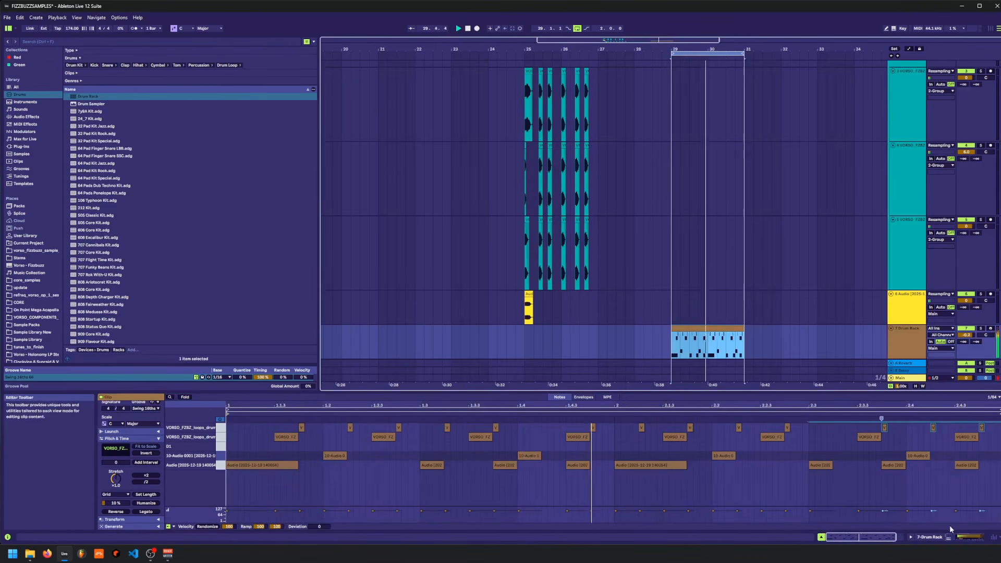
- Duplicate the two-bar drum clip to bar 31 and raise the F1 sample's volume
key(shift+Tab)
click(715, 340)
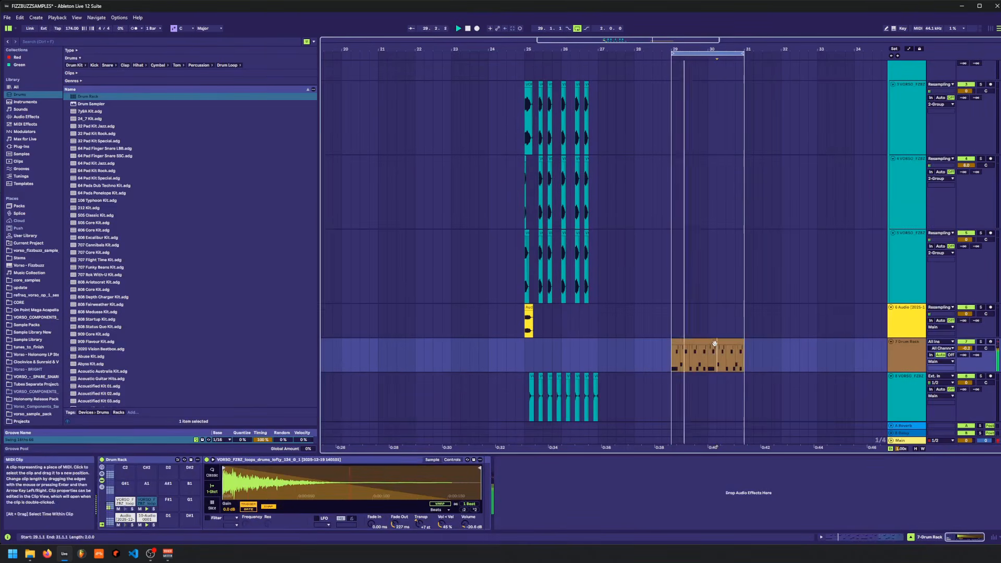
key(ctrl+d)
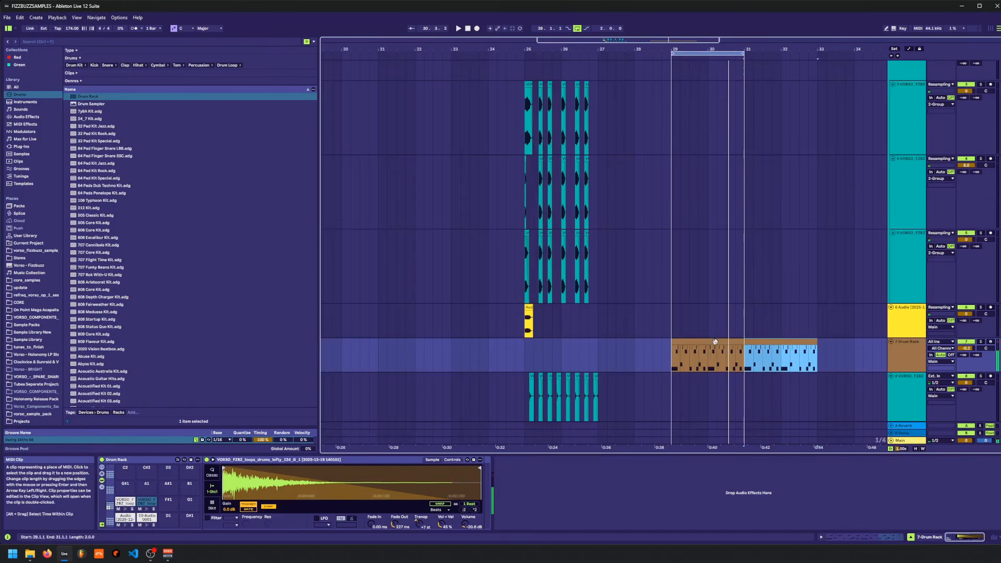
click(494, 516)
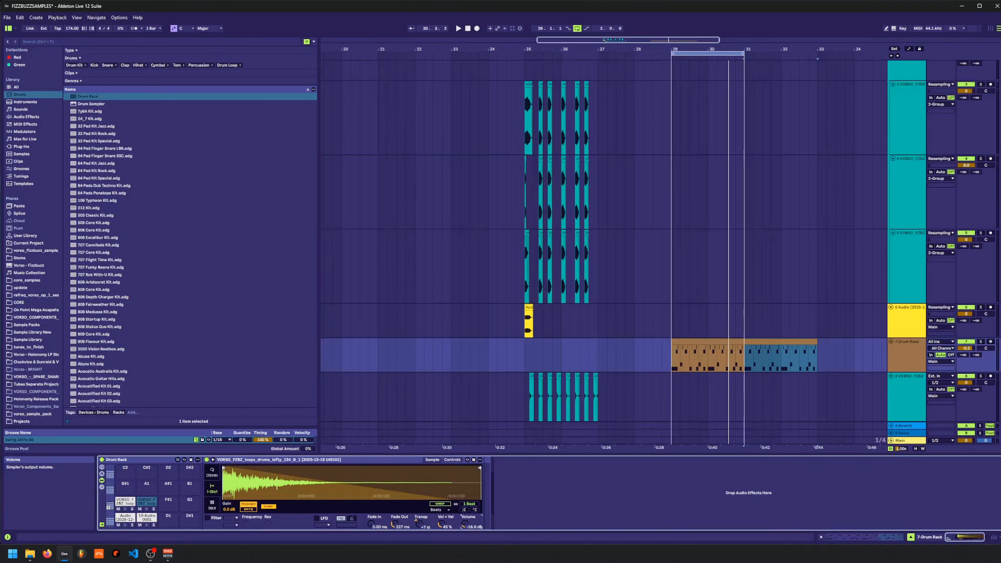
click(702, 342)
drag(694, 343, 522, 341)
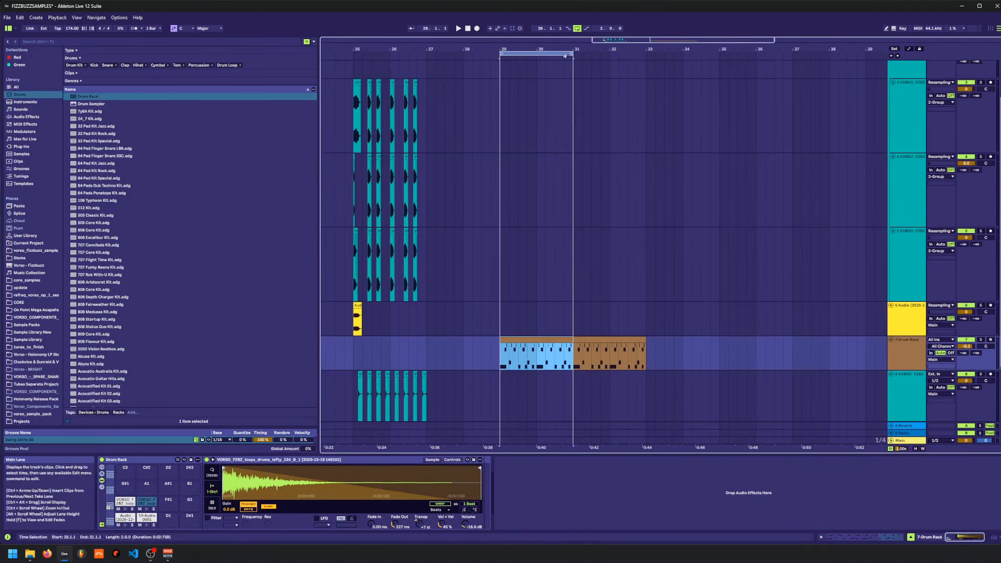
key(Caps_Lock)
drag(512, 53, 557, 53)
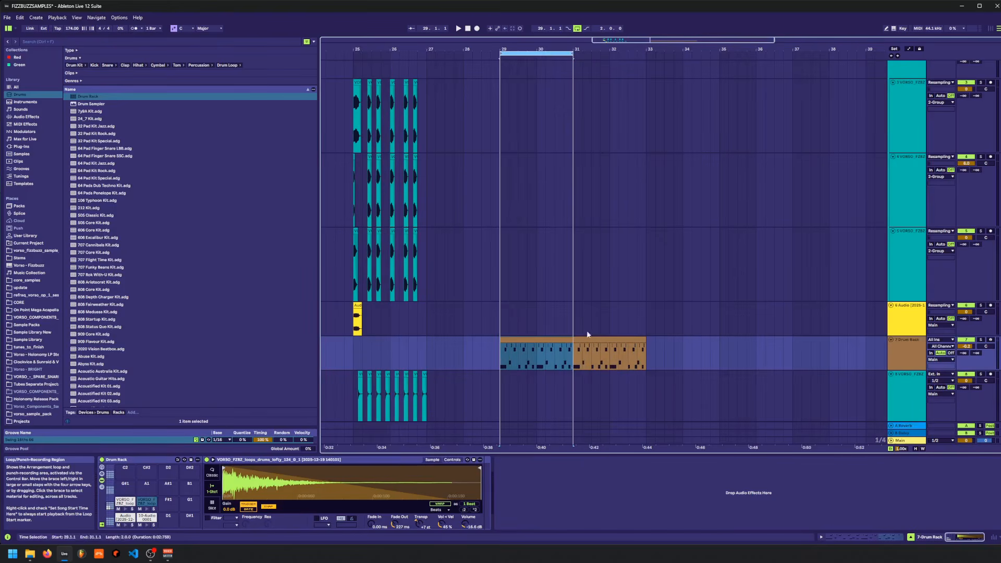
click(585, 339)
shift+click(503, 342)
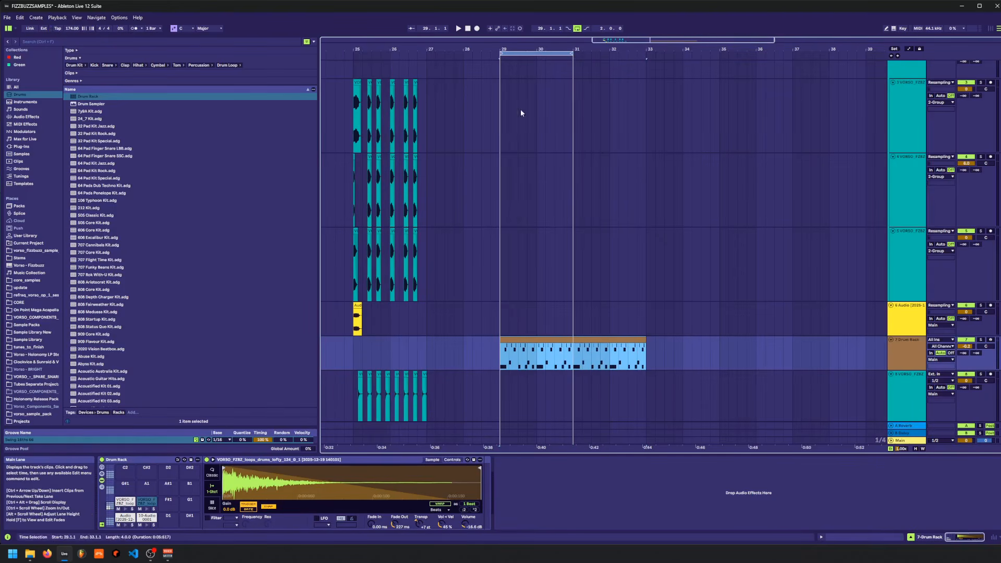
- Insert a time signature change and a locator at bar 29 of the arrangement
right_click(499, 56)
click(504, 61)
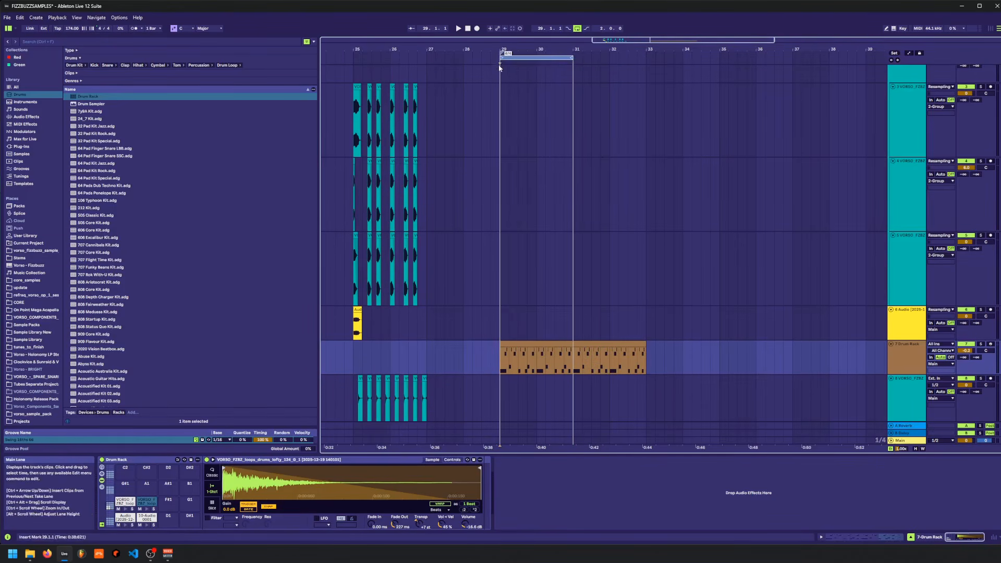
right_click(499, 63)
click(506, 81)
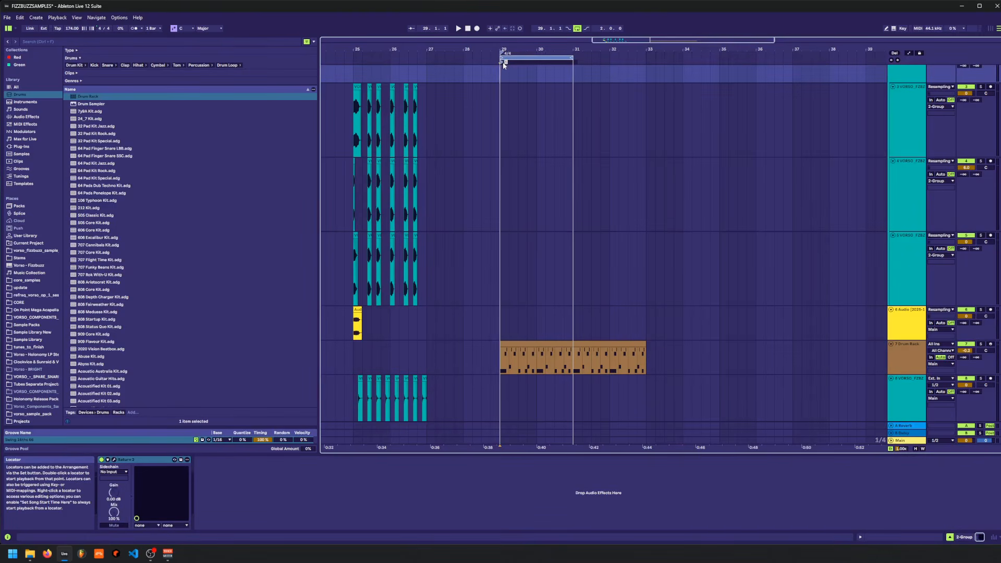
- Join the two drum clips into one four-bar clip and duplicate it to bar 33
click(553, 344)
shift+click(593, 345)
key(ctrl+d)
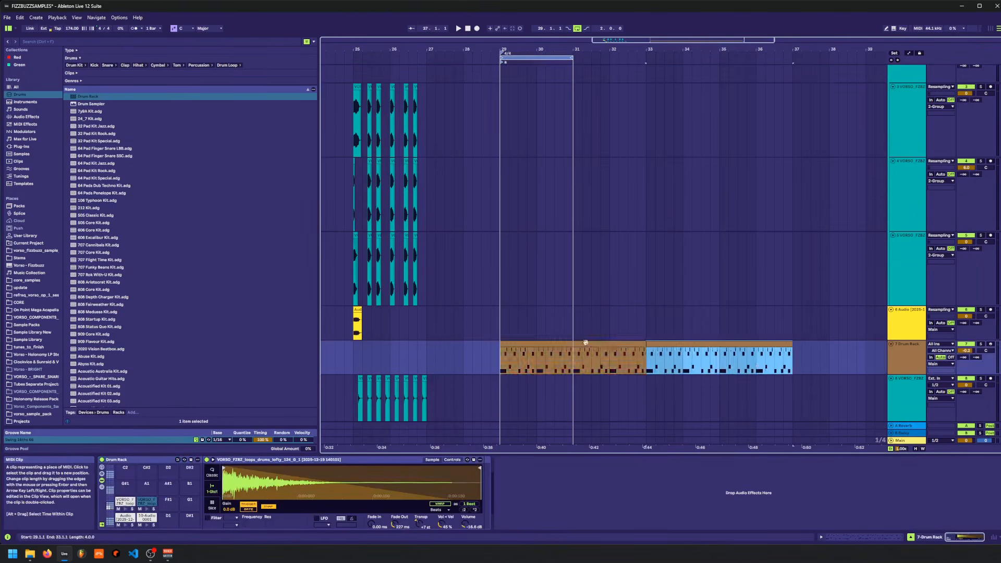
- Delete all F1 notes from the first four-bar drum clip
click(575, 349)
double_click(570, 344)
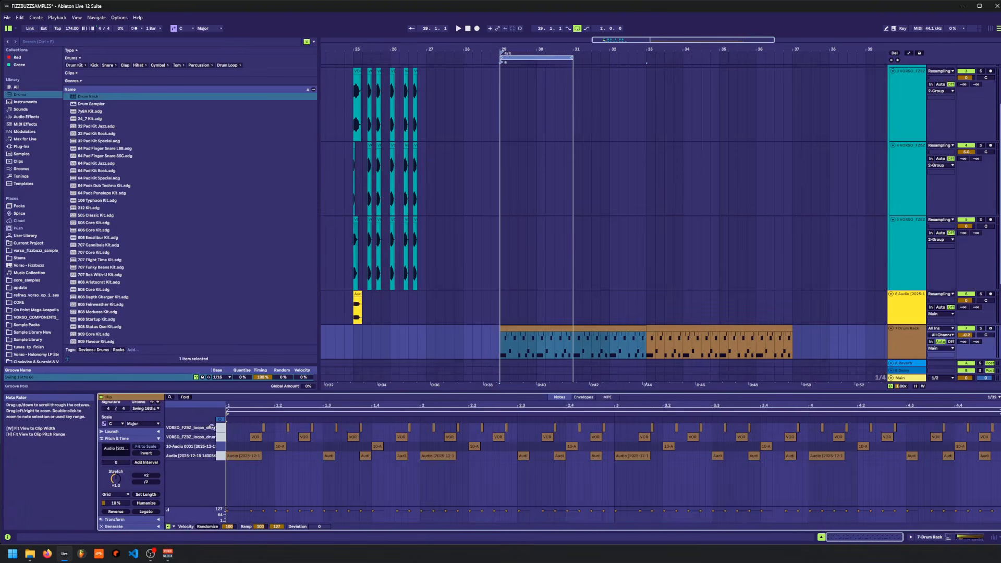
click(217, 427)
key(Delete)
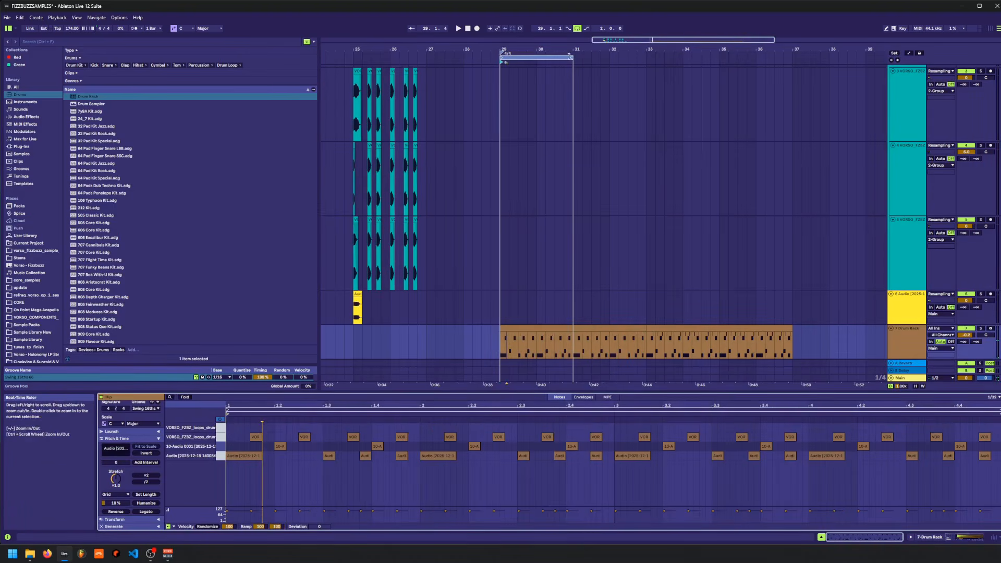
- Extend the arrangement loop to span bars 29 to 37 and open the notes of the second four-bar drum clip
drag(572, 56, 793, 56)
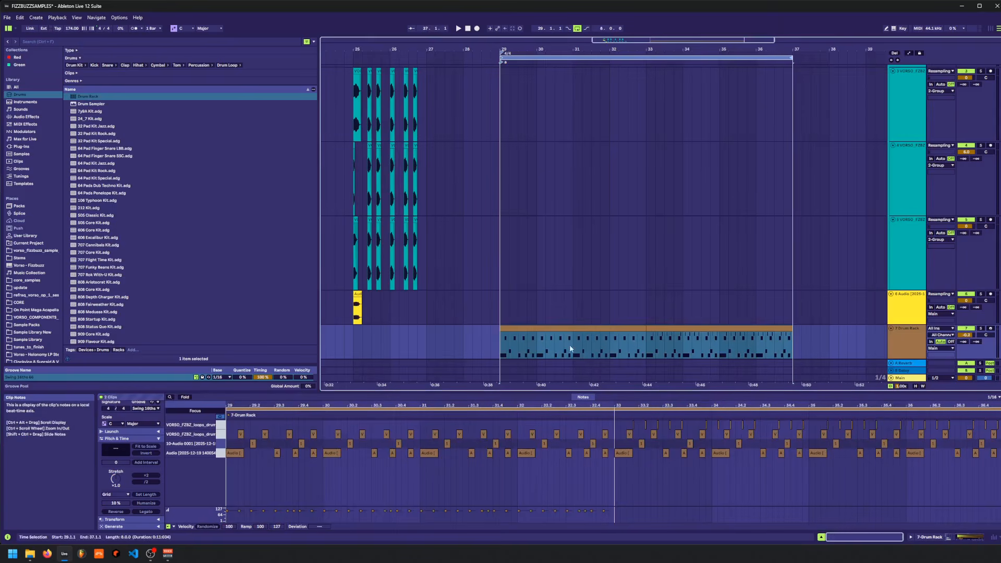
click(585, 328)
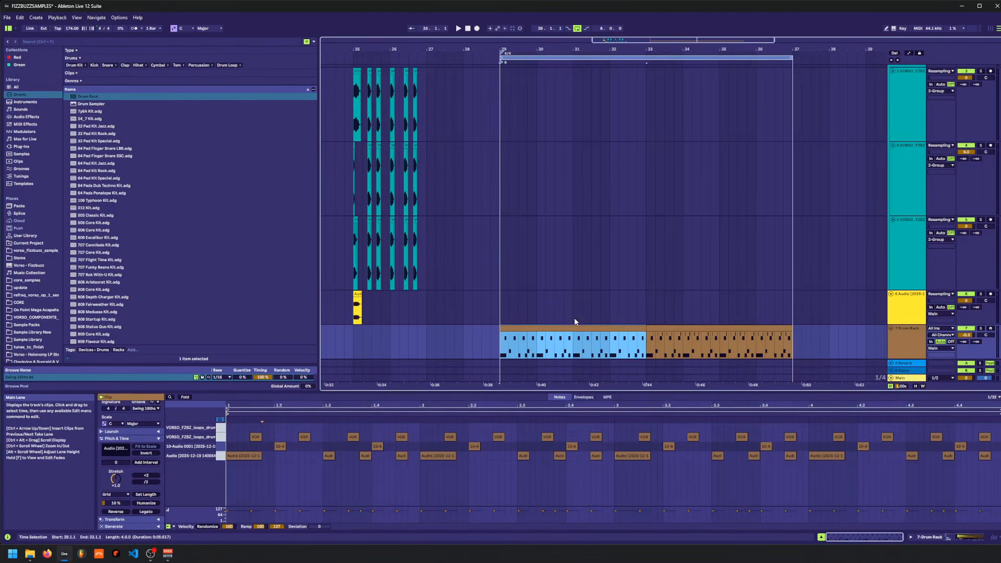
click(665, 328)
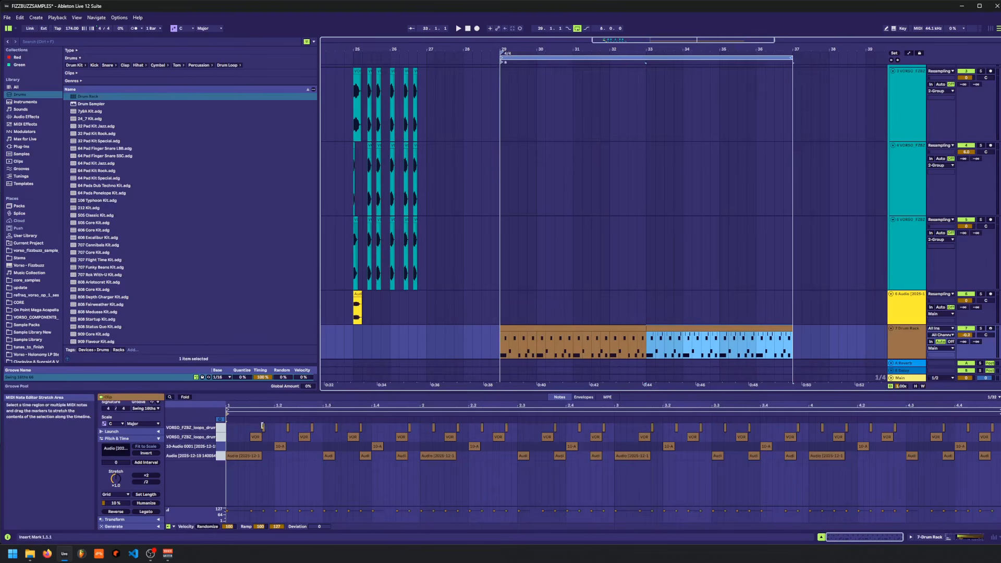
- Play both four-bar drum clips to compare them, show the Drum Rack track's devices and save the set
click(593, 329)
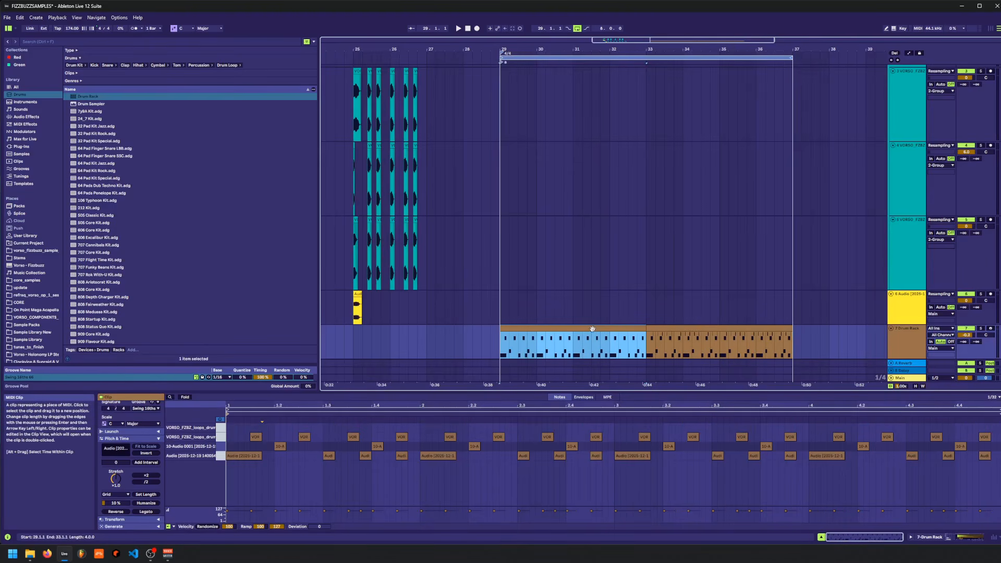
key(space)
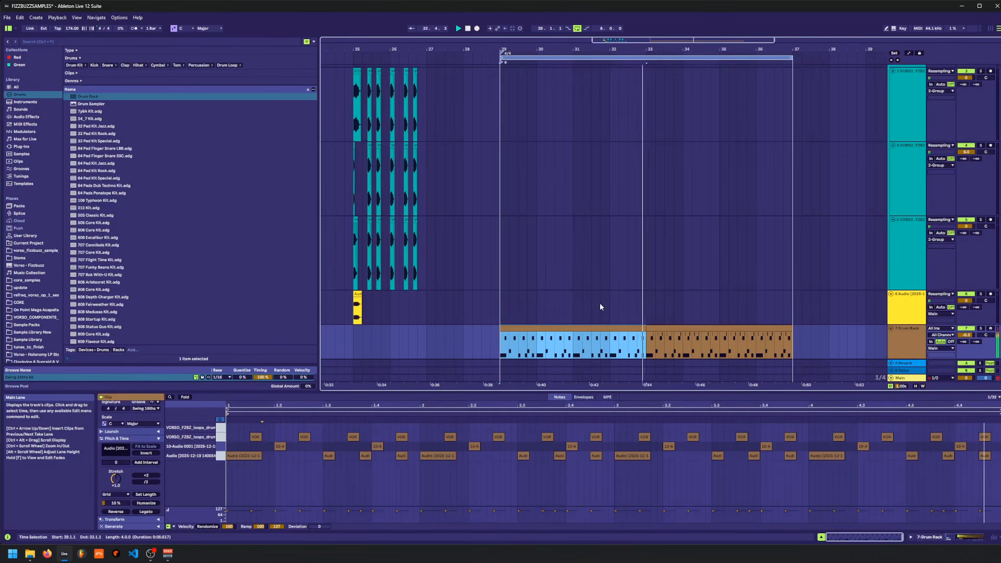
click(659, 329)
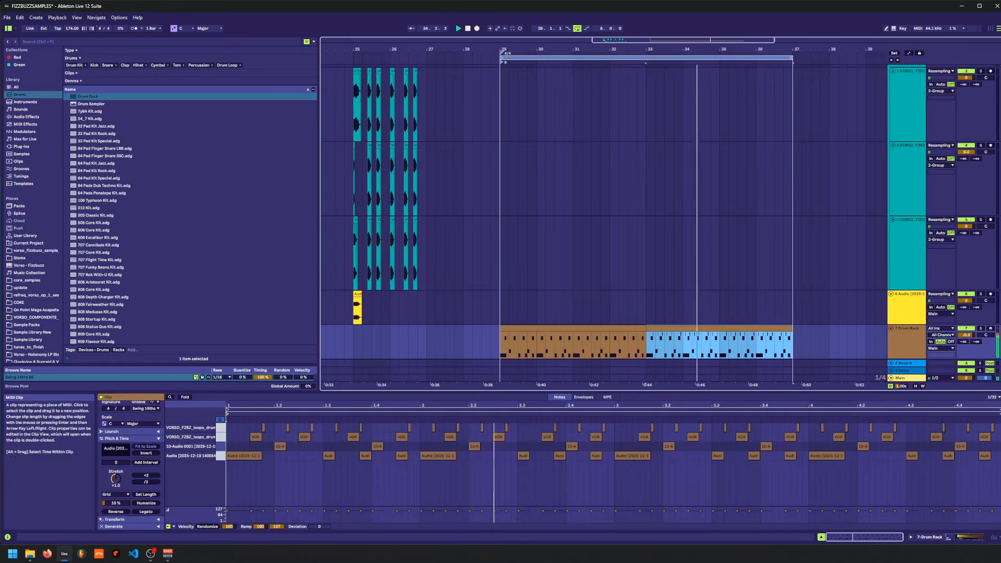
click(970, 537)
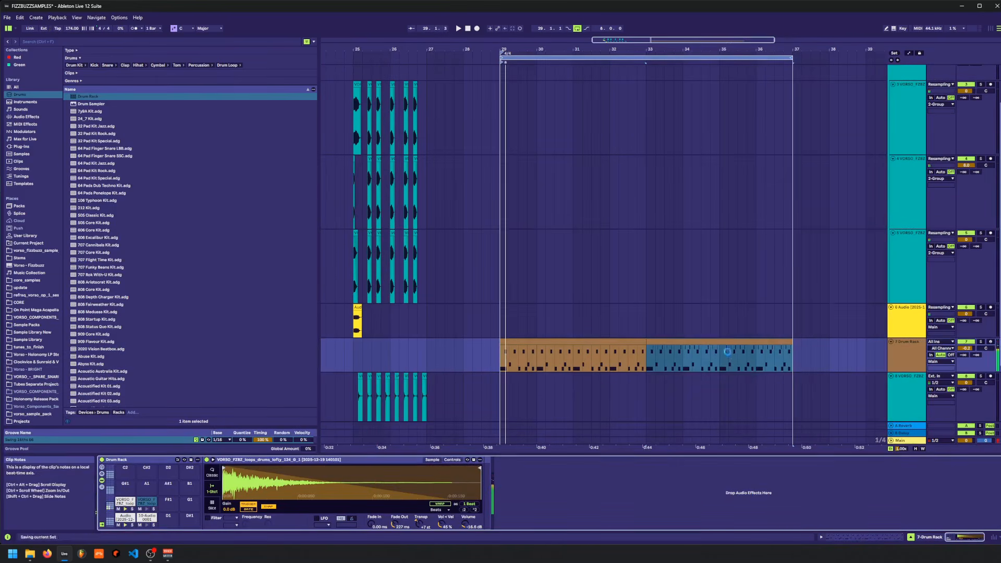
key(ctrl+s)
- Add an EQ Eight from the audio effects after the Drum Rack on the drum track
click(641, 343)
shift+click(689, 344)
click(636, 339)
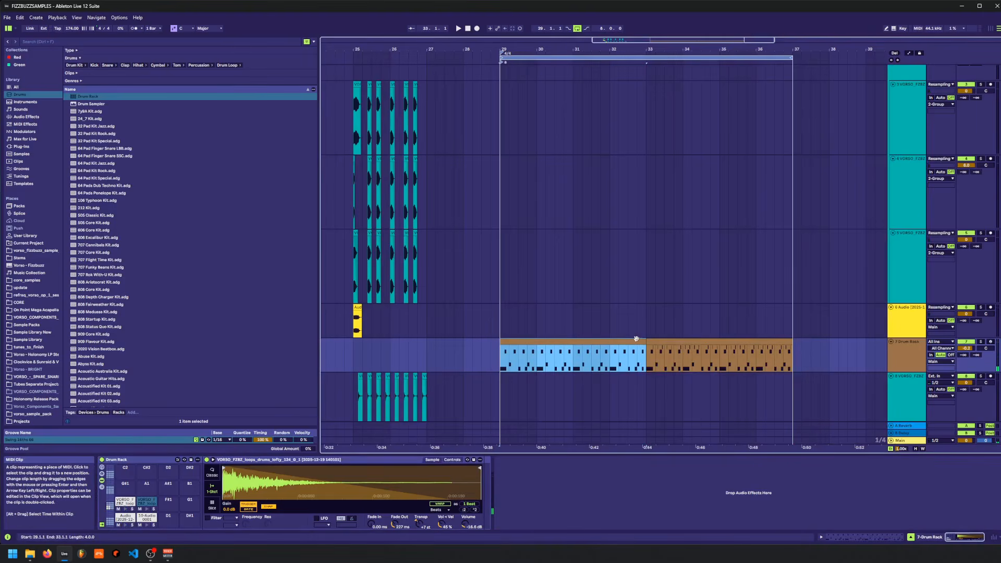
click(130, 517)
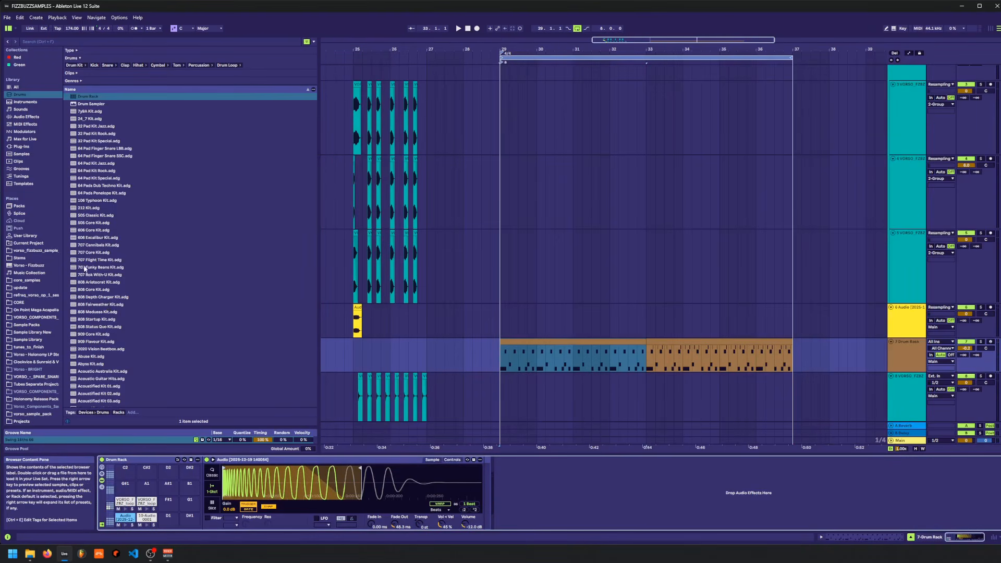
click(26, 117)
scroll(83, 235, down, 5)
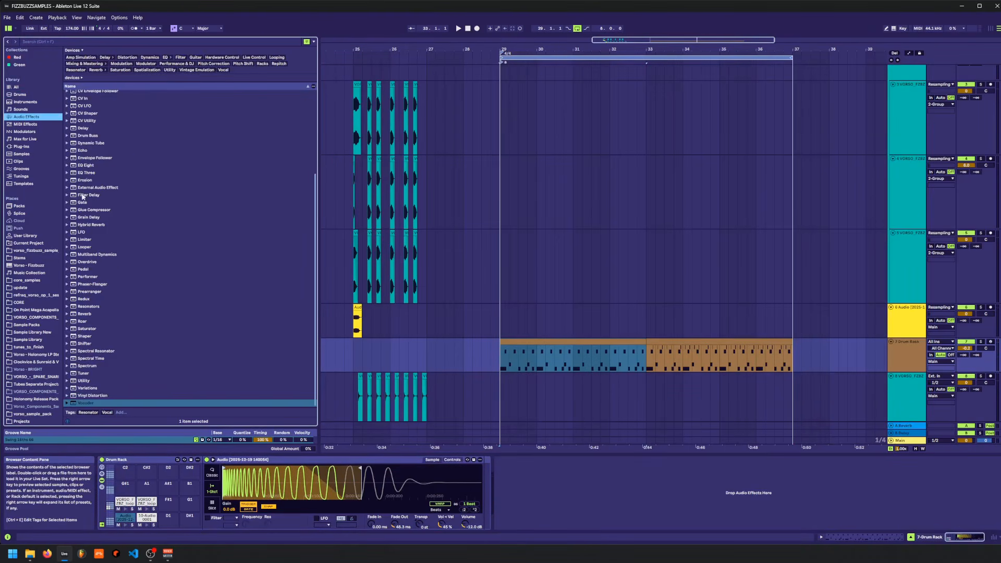
click(86, 165)
drag(483, 483, 481, 473)
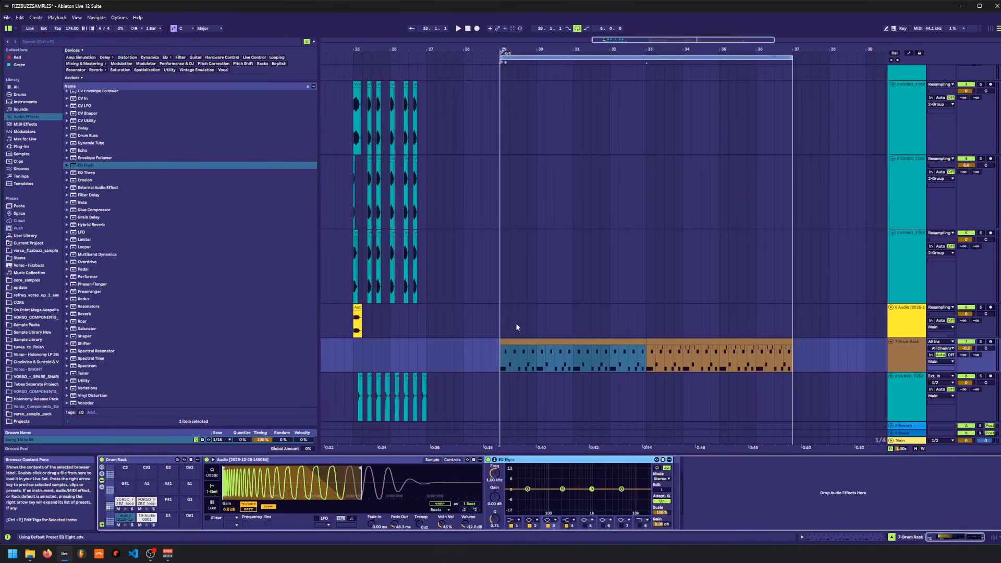
- Shape the EQ Eight curve with a low-mid dip and a high-end roll-off while auditioning the beat, and save the set
key(space)
click(564, 491)
drag(563, 490, 495, 489)
key(space)
key(space)
key(space)
key(space)
key(space)
key(space)
key(space)
click(640, 521)
click(641, 526)
key(space)
key(space)
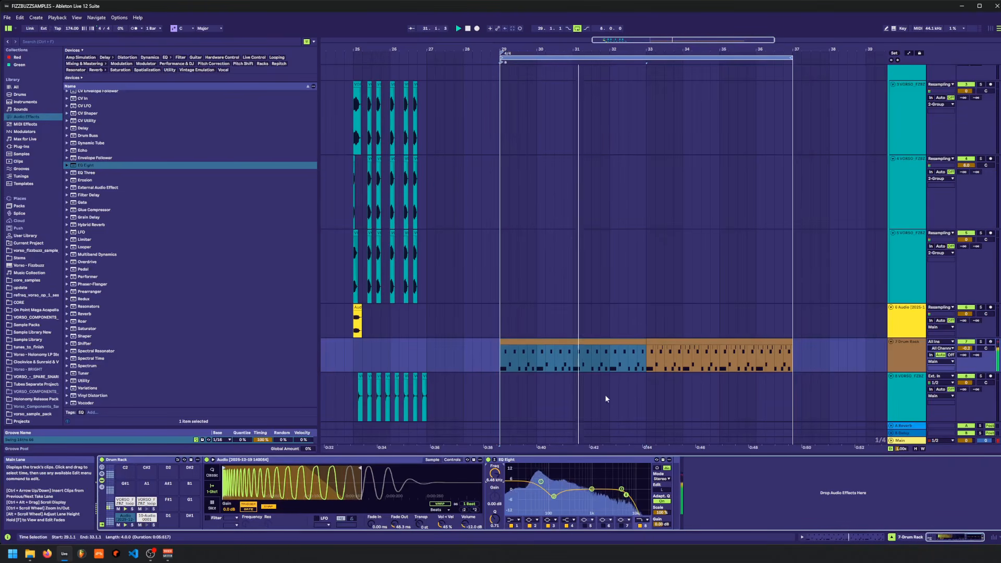
key(ctrl+s)
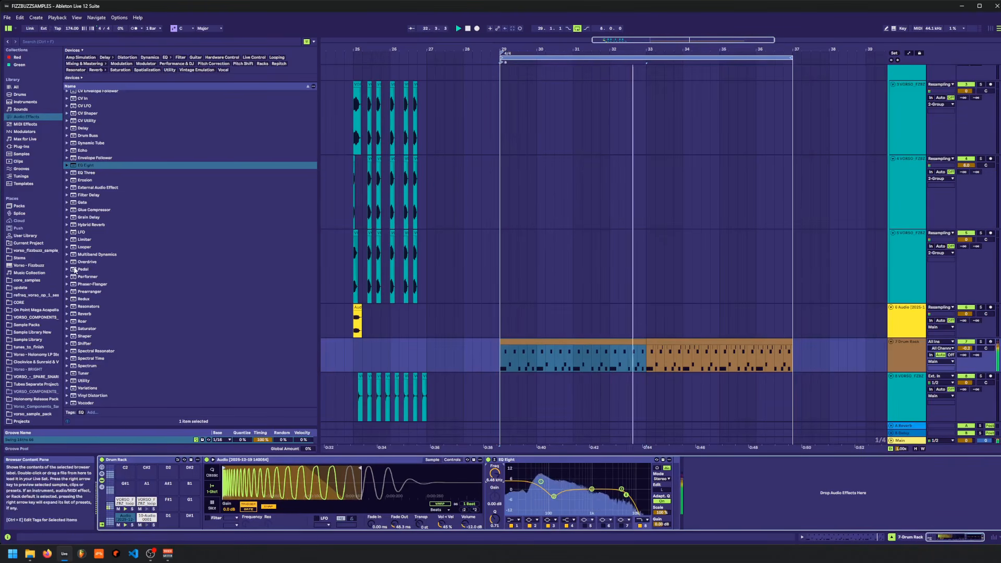
- Open the Fizzbuzz sample folder in the browser and insert a new audio track below the Drum Rack track
click(43, 251)
scroll(801, 190, down, 2)
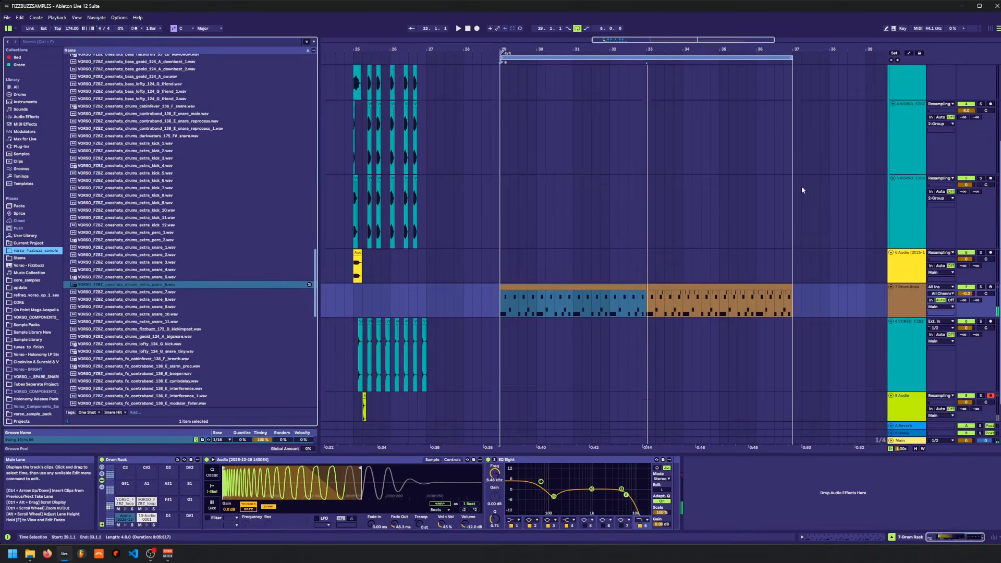
key(Caps_Lock)
click(899, 290)
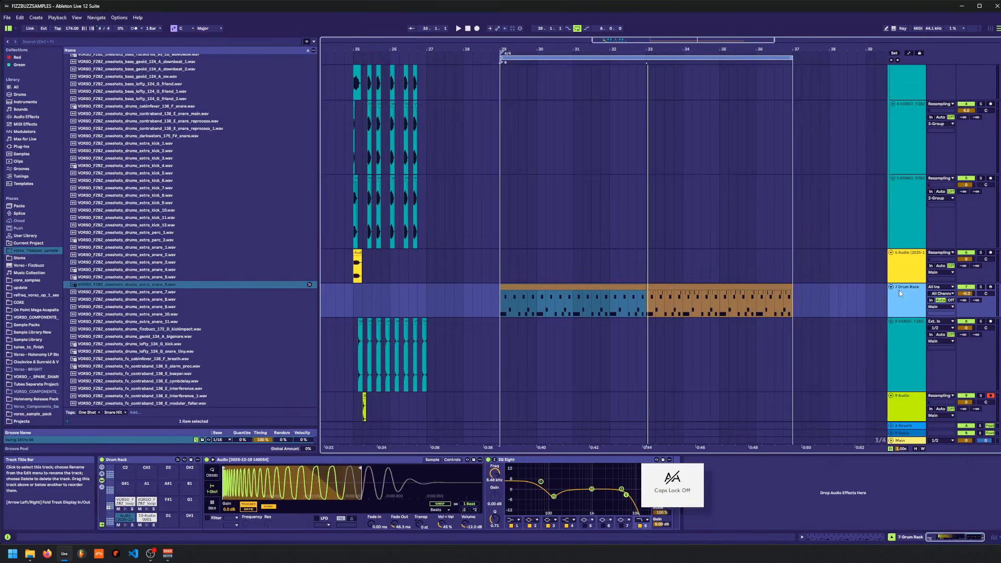
key(ctrl+t)
- Preview the fizzbuzz_172 and flatworms_95 drum loops in the sample folder
scroll(206, 224, up, 10)
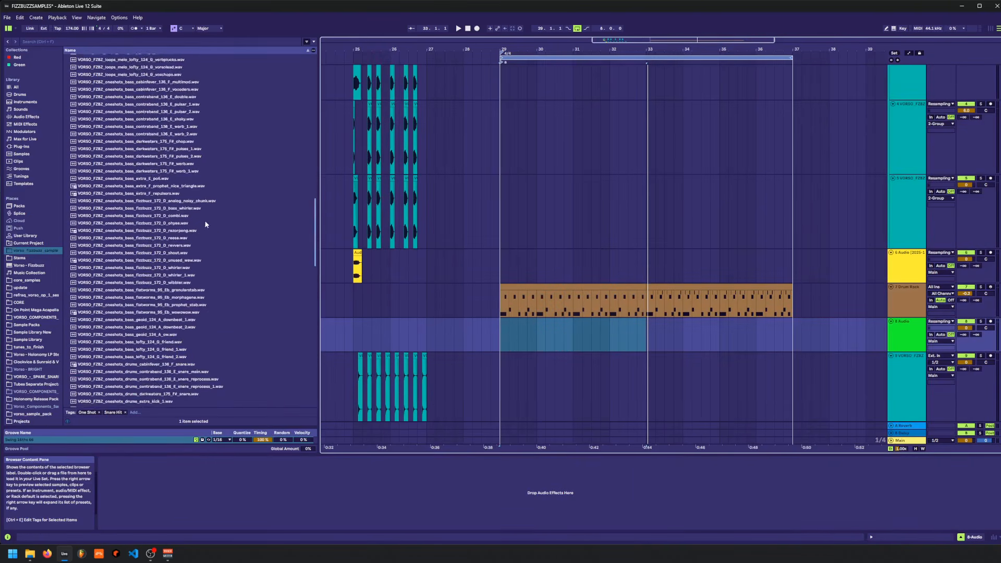
scroll(210, 232, up, 15)
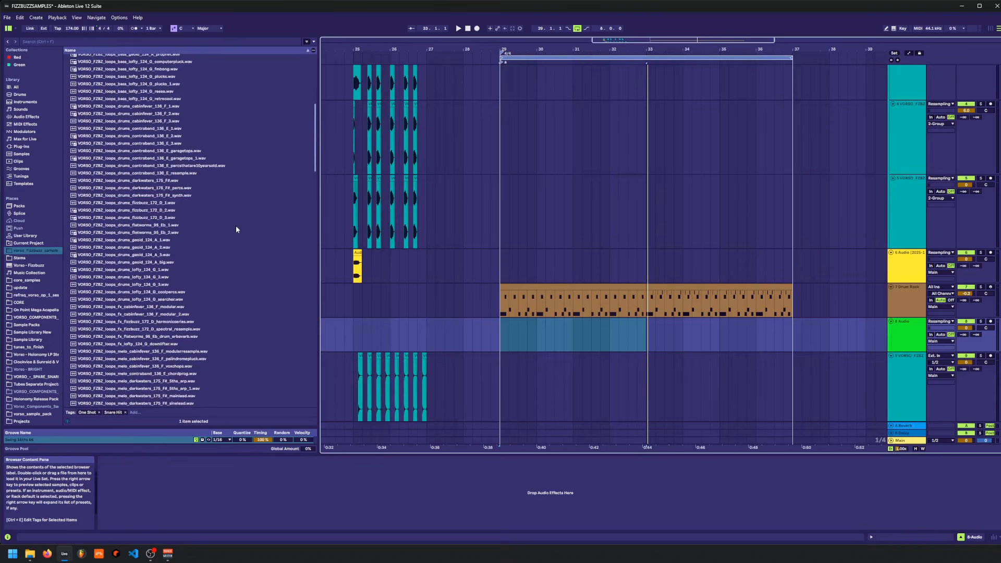
click(195, 203)
key(Down)
key(Down)
key(Down)
key(Down)
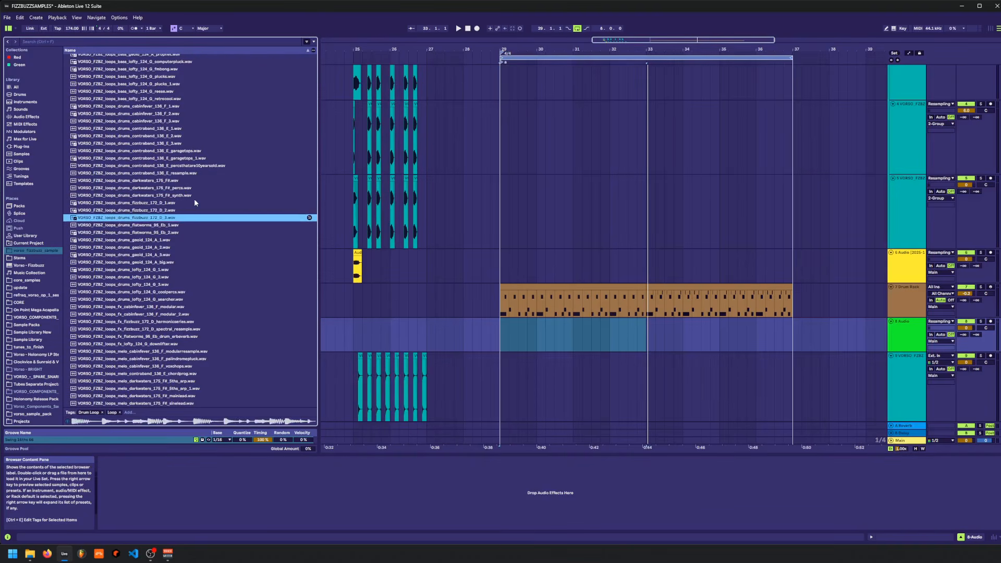
- Search the sample folder for "bass" and place the contraband_136_E_mainsub loop at bar 29 on the new audio track
click(34, 44)
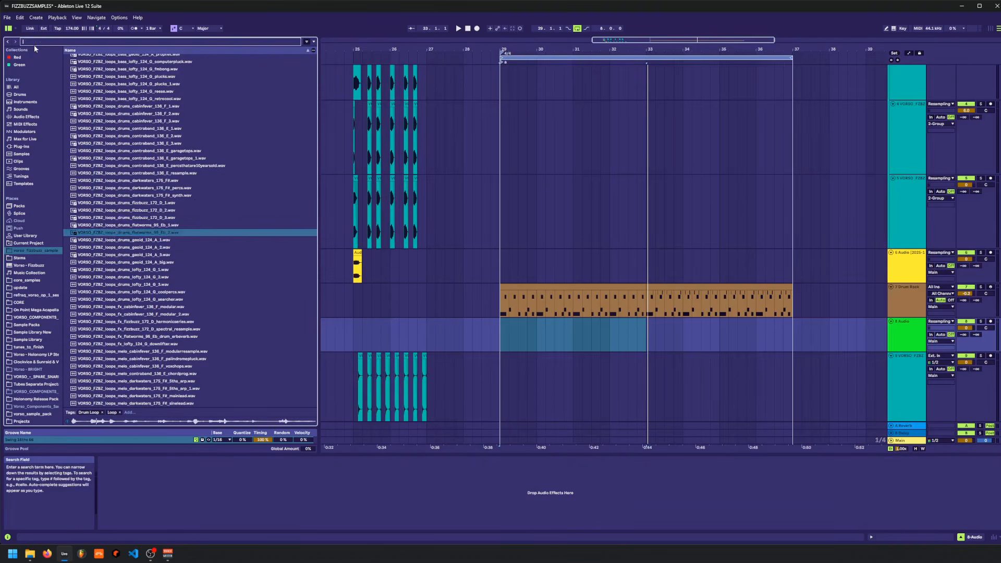
text(bass)
click(127, 95)
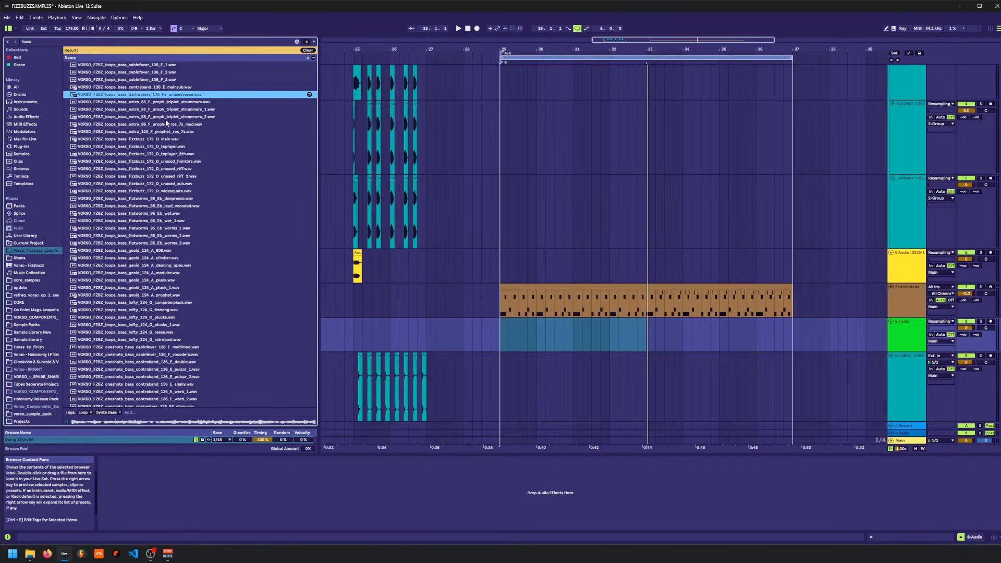
key(Up)
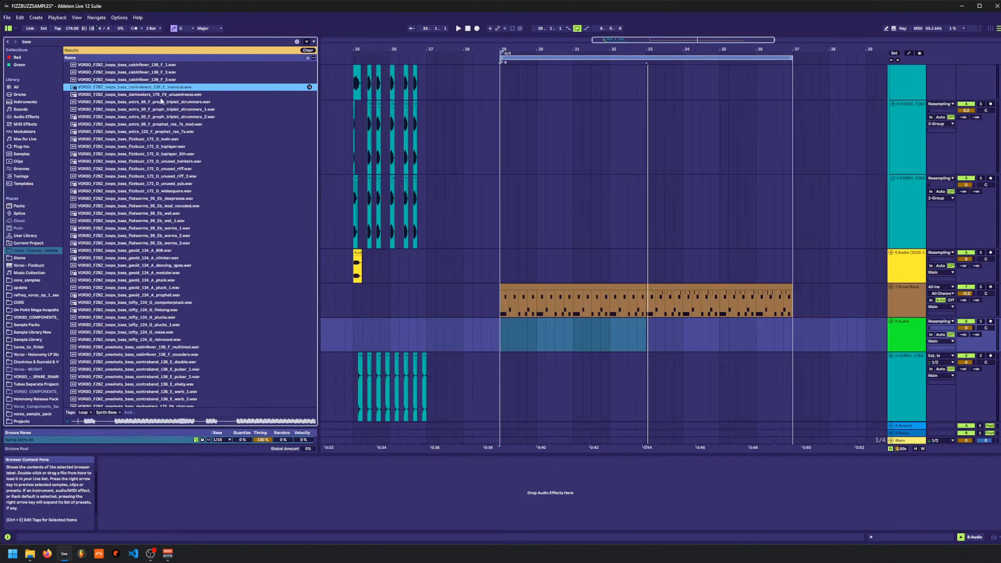
drag(156, 91, 502, 336)
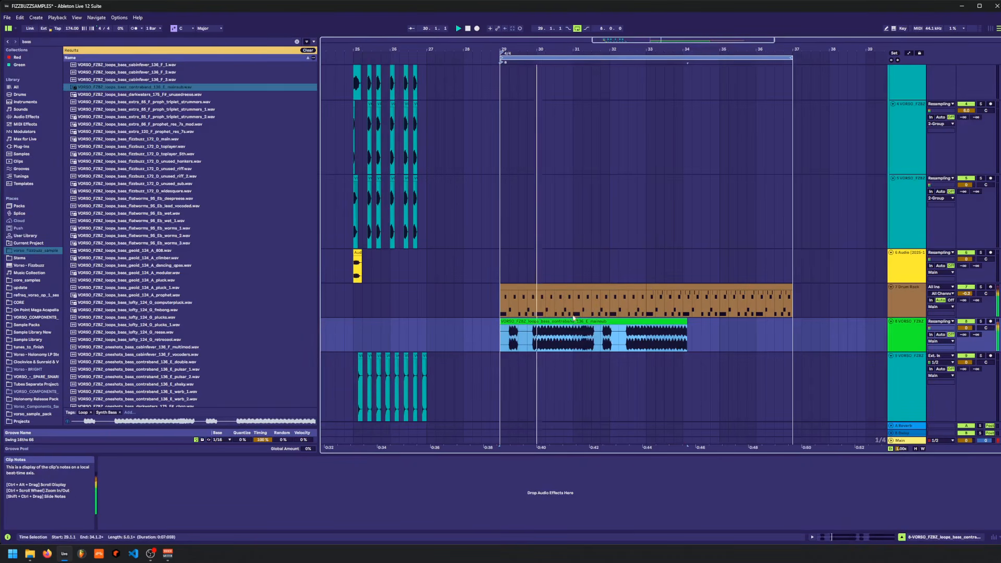
- Make the bass track slightly taller, lower its volume and check the mainsub loop against the drums
drag(964, 352, 964, 359)
drag(966, 328, 966, 344)
click(573, 340)
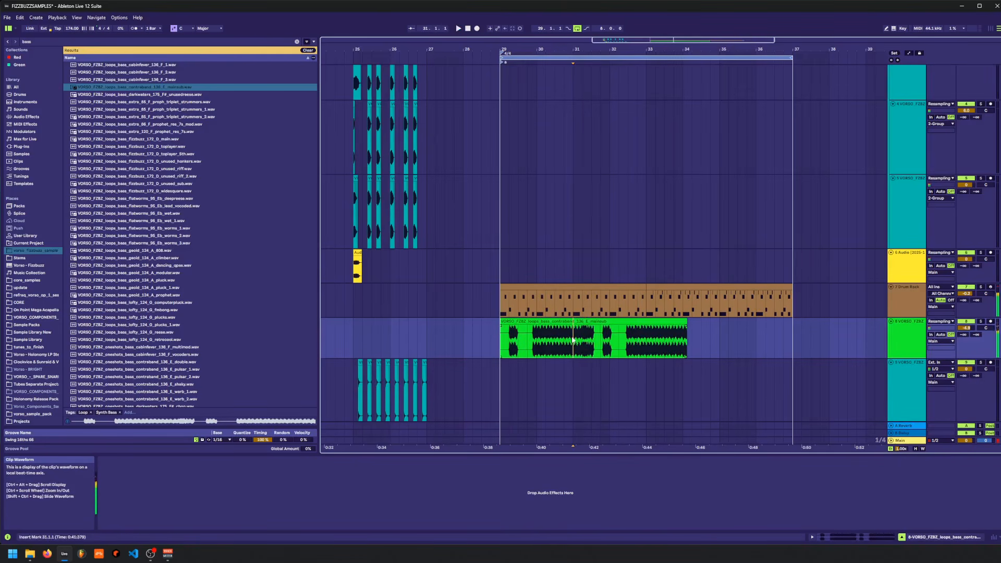
key(space)
- Preview the cabinfever_136_F bass loops and place cabinfever_136_F_2 at bar 29 of the bass track
click(183, 81)
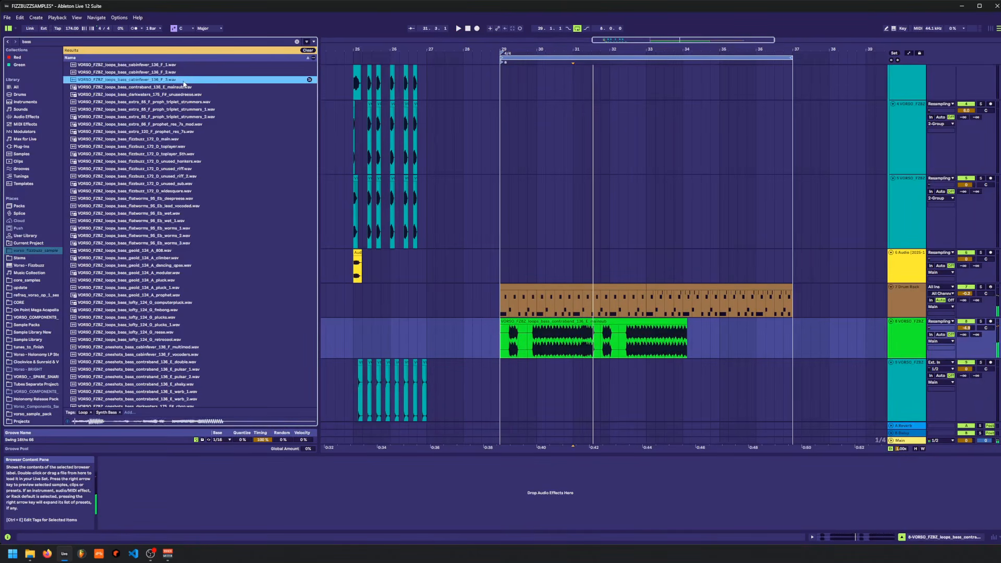
key(Up)
drag(165, 76, 499, 351)
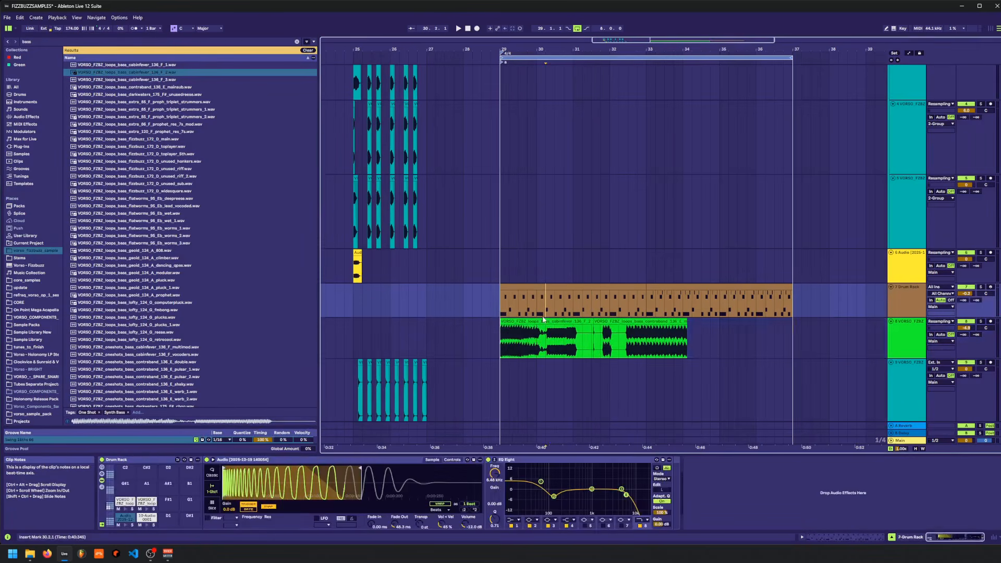
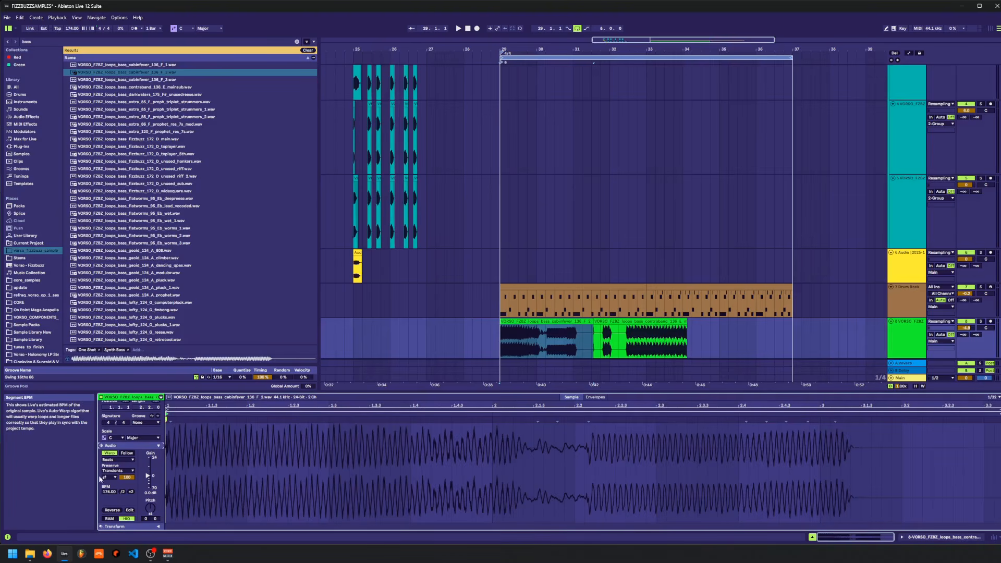
- Set the cabinfever bass clip's segment BPM to 136
click(107, 492)
text(13)
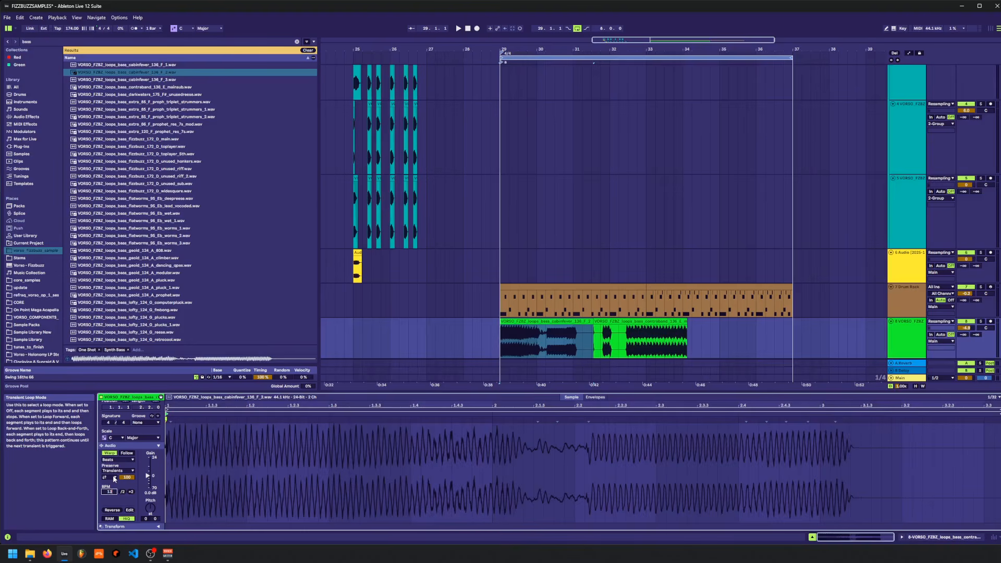
text(6)
key(Return)
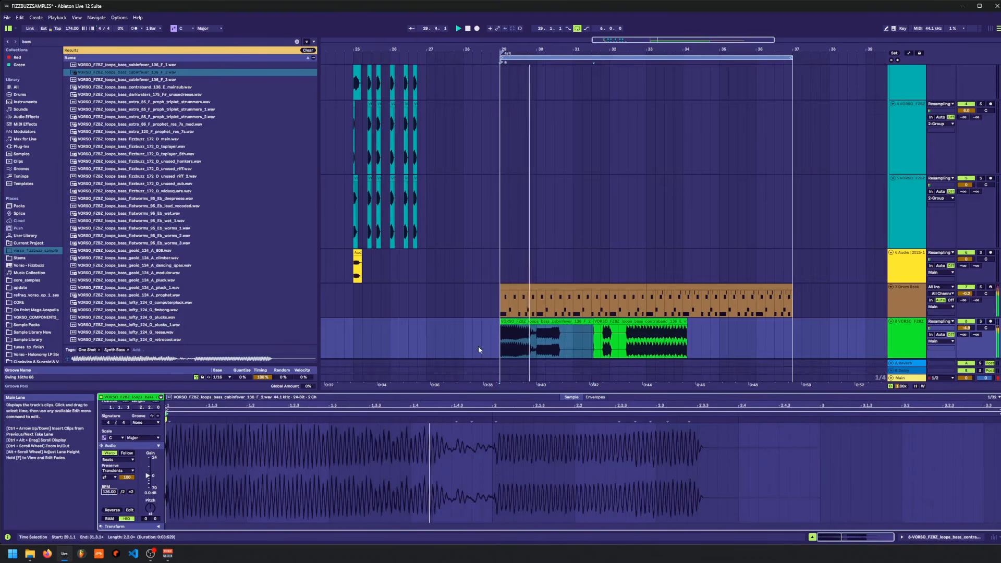
- Duplicate the two-bar cabinfever bass section from bar 29 three times to fill bars 29 to 37, and save the set
drag(501, 342, 574, 341)
key(ctrl+d)
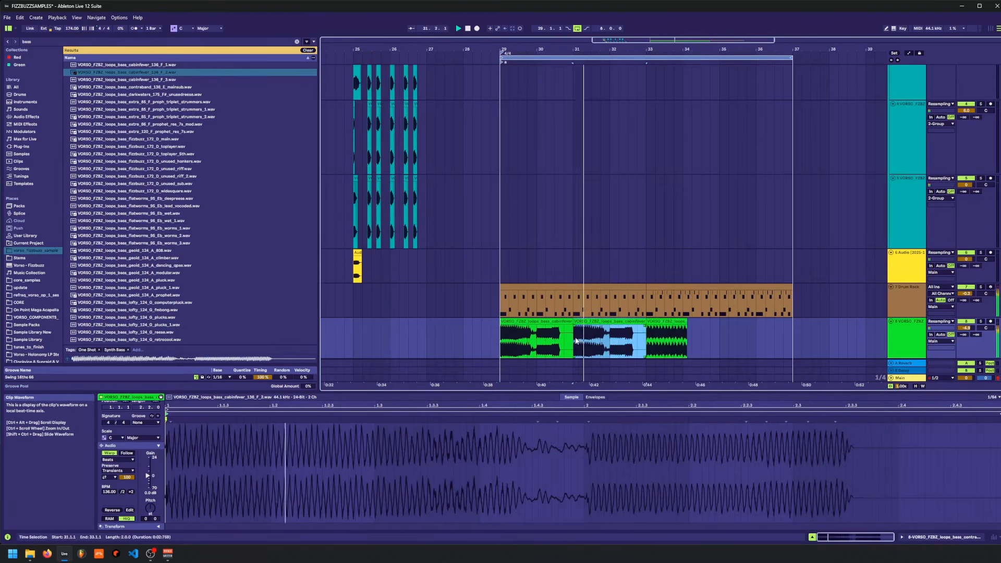
key(ctrl+d)
key(ctrl+d)
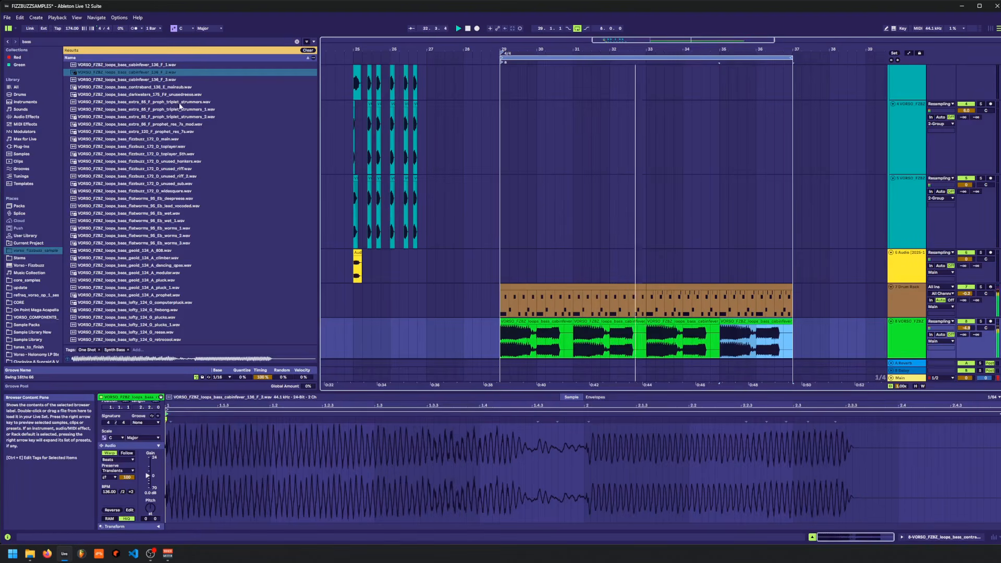
key(ctrl+s)
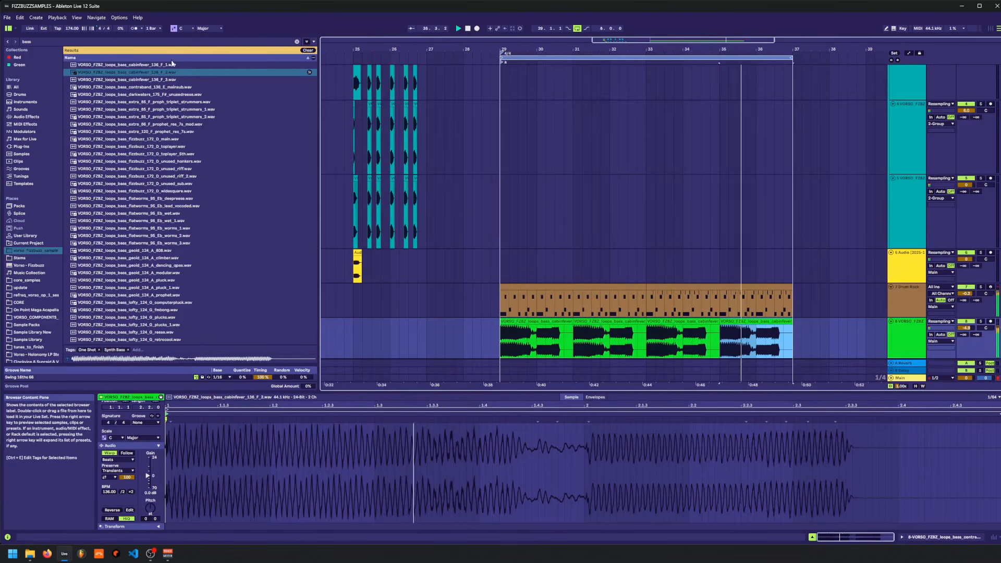
- Preview more bass loops and place darkwaters_175_F#_unusedreese at bar 29 on the track below the bass
click(163, 79)
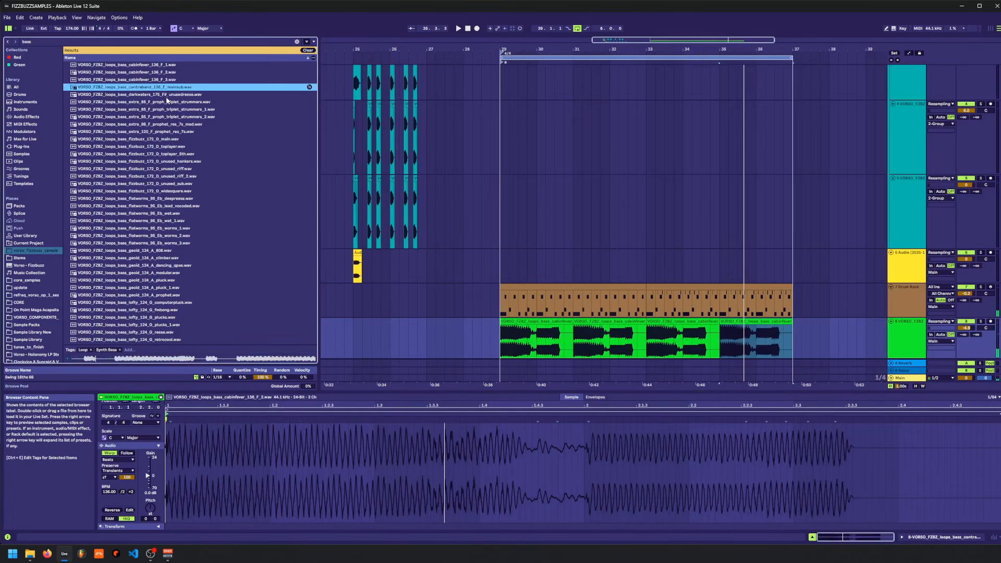
click(167, 95)
drag(157, 97, 532, 342)
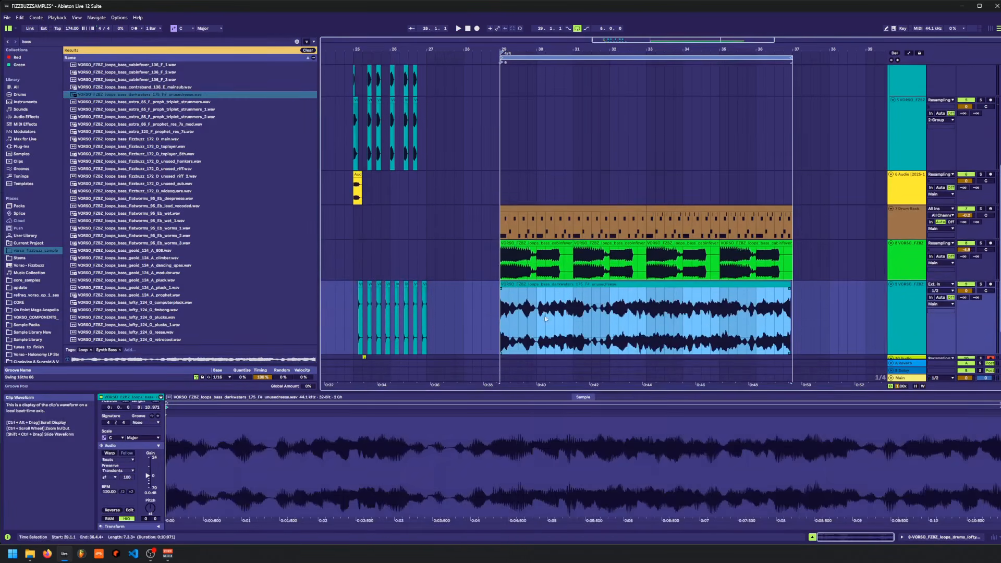
- Insert a new audio track below the bass track and move the darkwaters reese clip onto it at bar 29
click(909, 264)
click(911, 266)
key(ctrl+t)
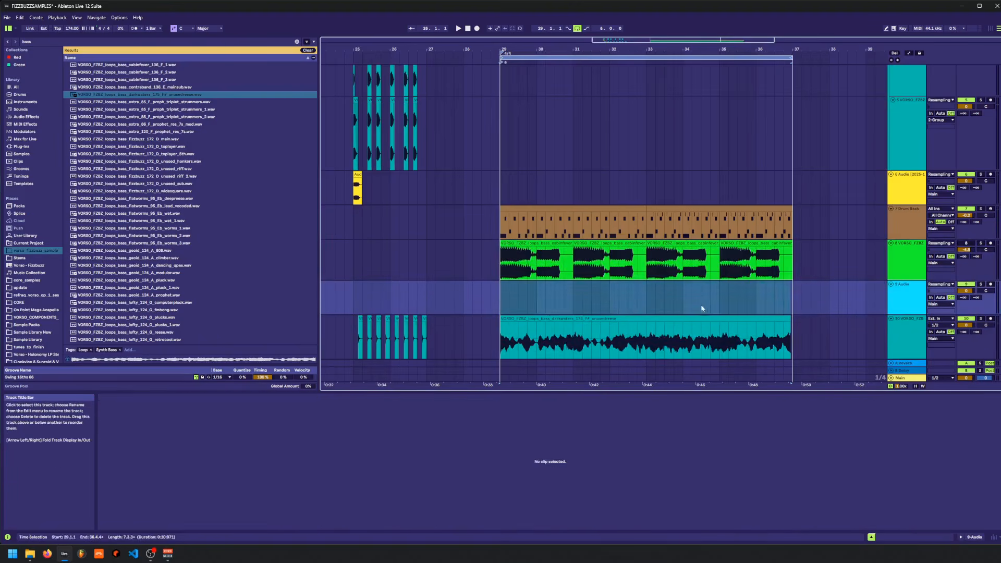
drag(624, 318, 624, 295)
- Lower the volume of the darkwaters reese track while playing the arrangement
drag(552, 50, 600, 52)
click(955, 302)
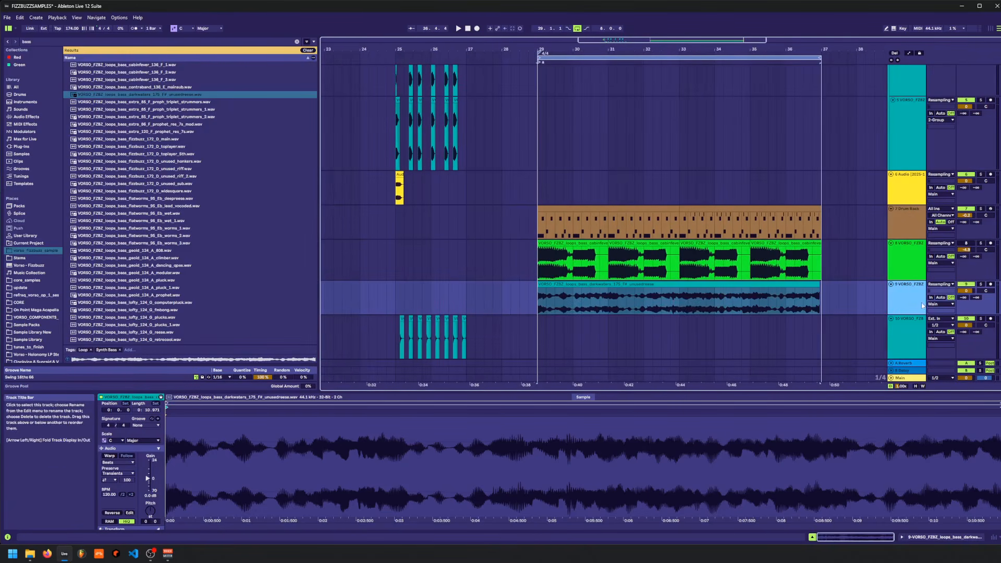
key(space)
drag(966, 290, 966, 300)
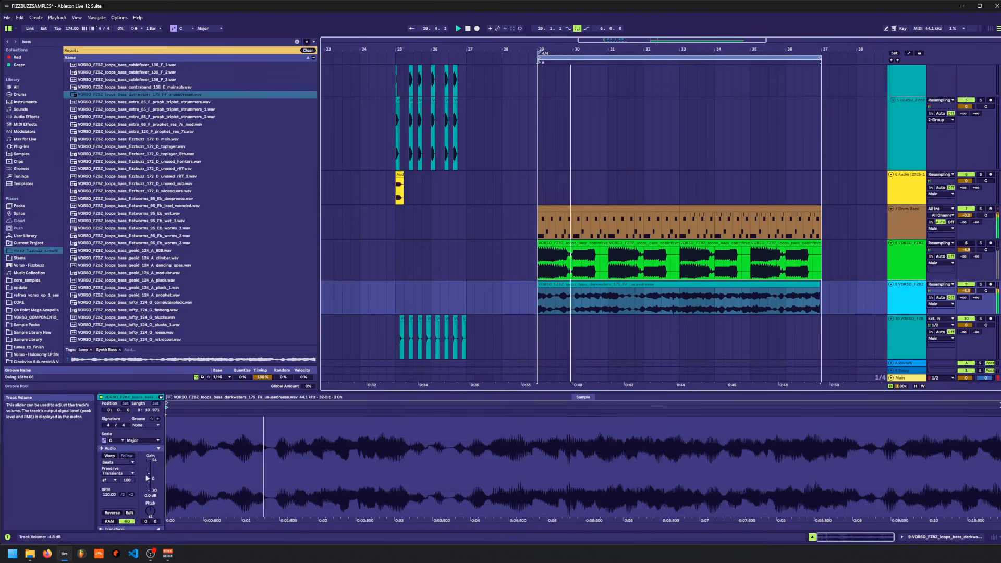
- Browse the bass results to the geoid_134_A_prophet loop and play the arrangement from just before bar 29
scroll(205, 258, down, 2)
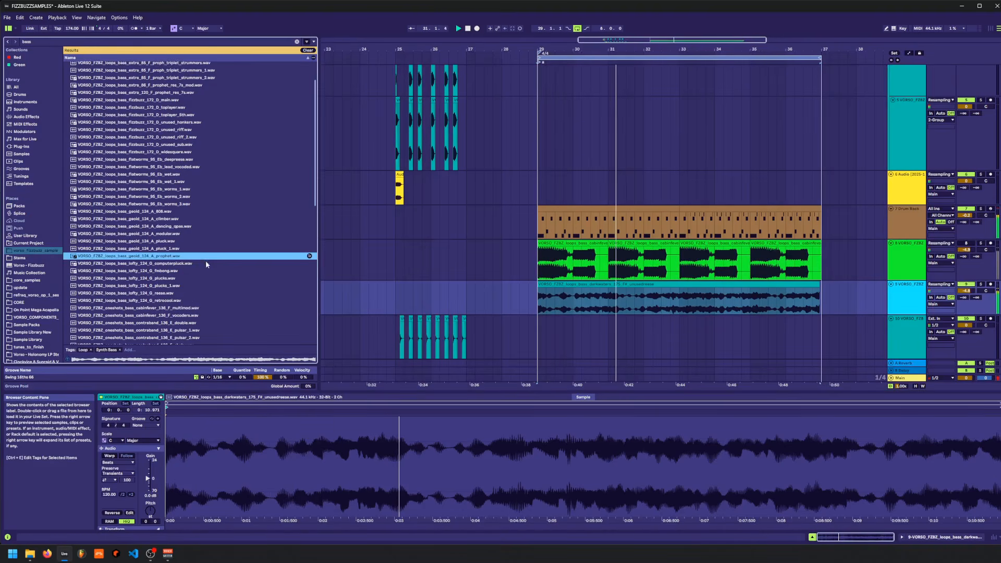
click(205, 262)
click(453, 236)
click(528, 298)
key(space)
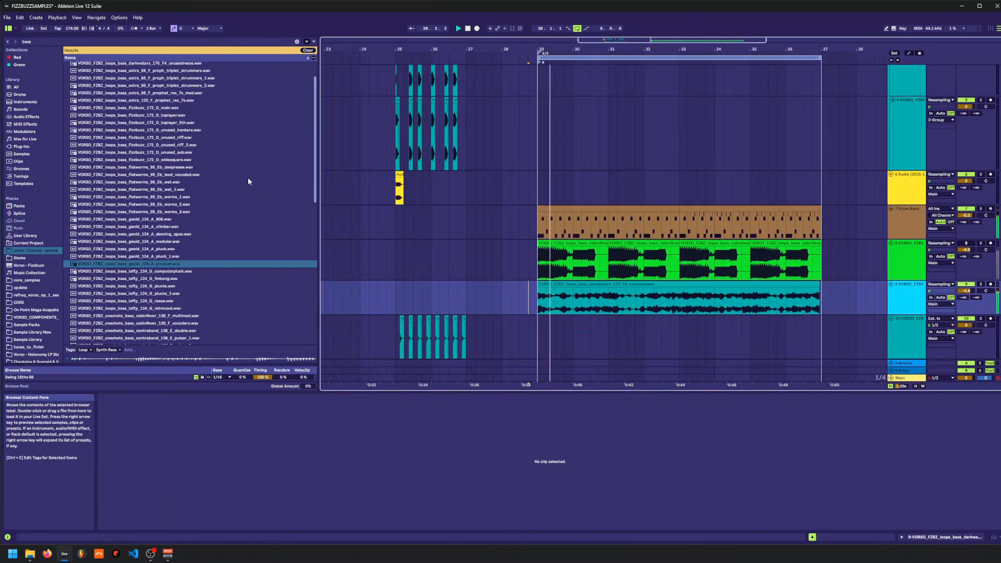
- Enable warping on the darkwaters reese clip and set its segment tempo to 175 BPM so it ends at bar 37
drag(526, 241, 464, 233)
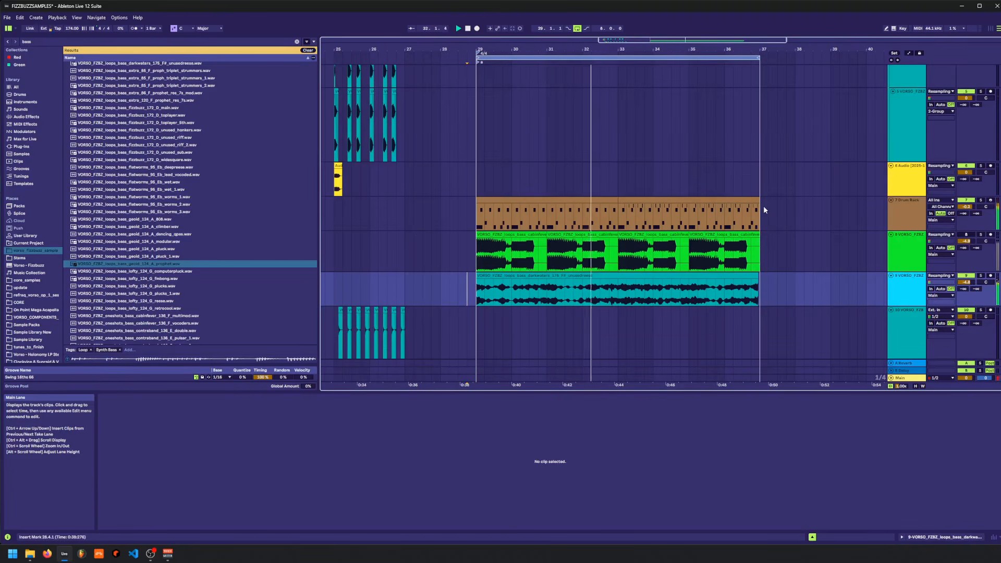
click(764, 275)
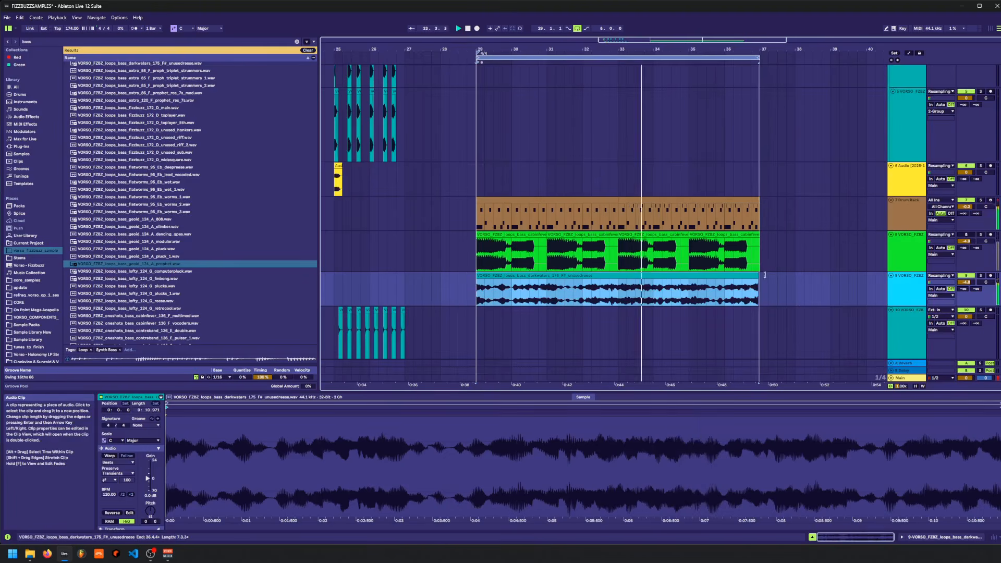
double_click(747, 275)
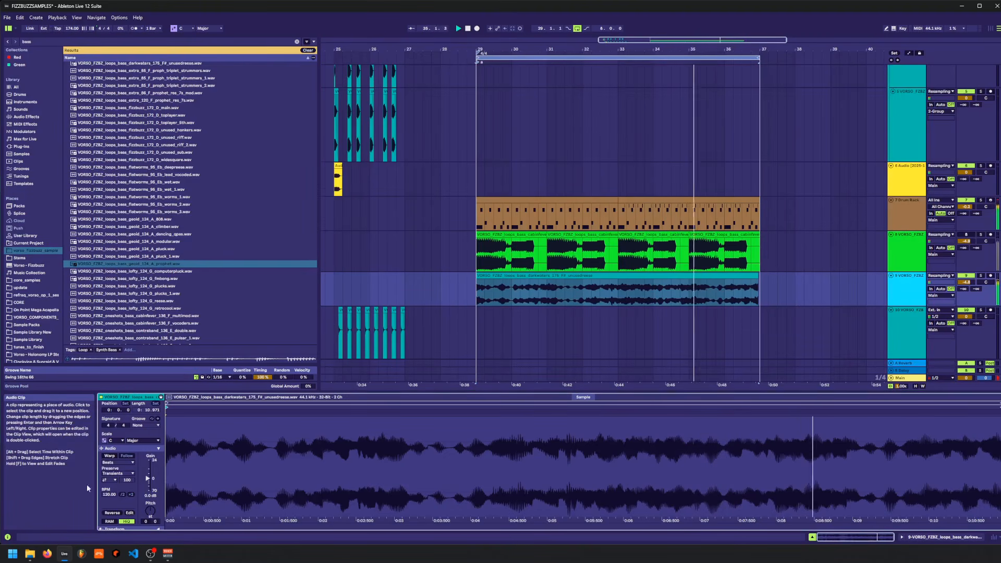
click(110, 456)
key(space)
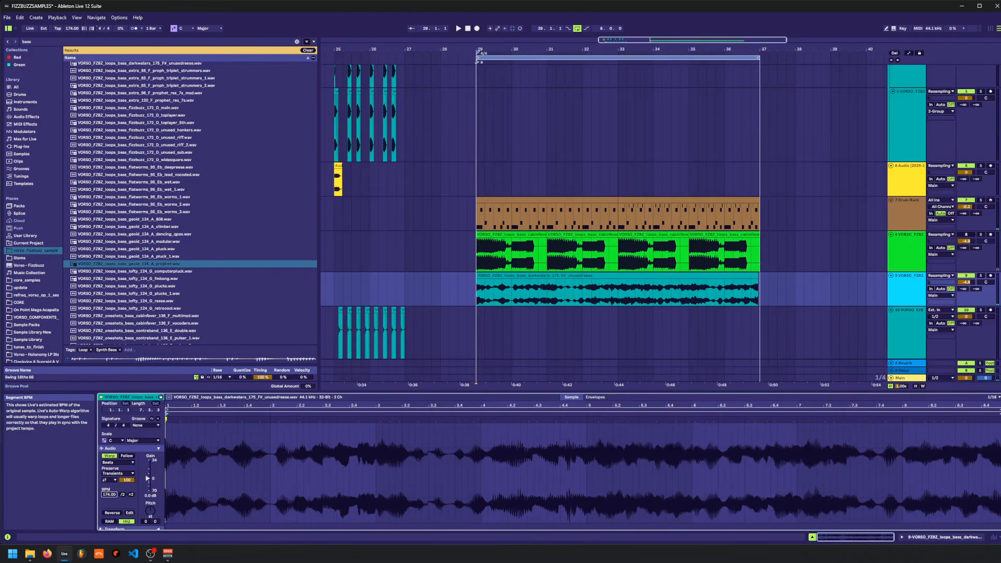
drag(110, 494, 109, 492)
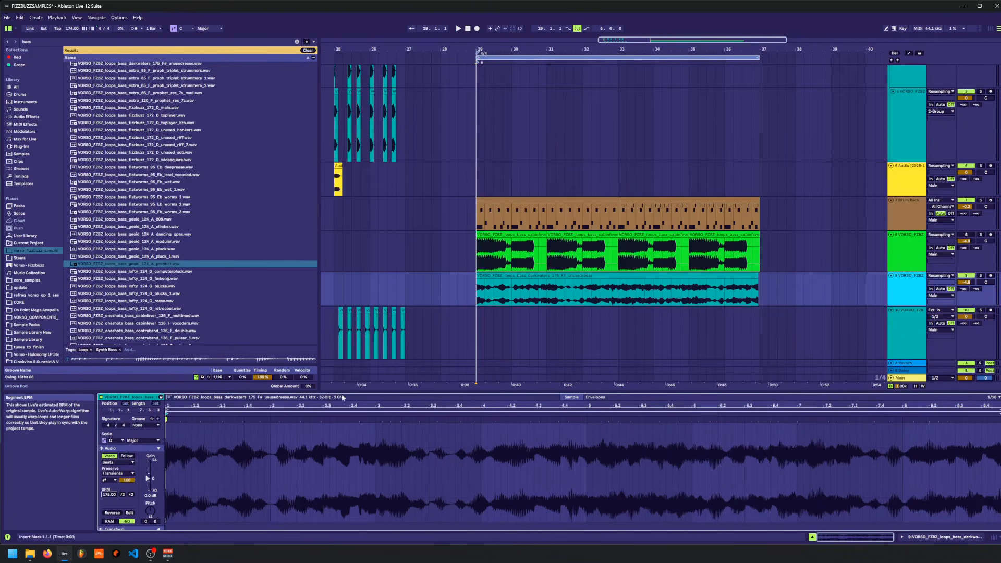
click(756, 292)
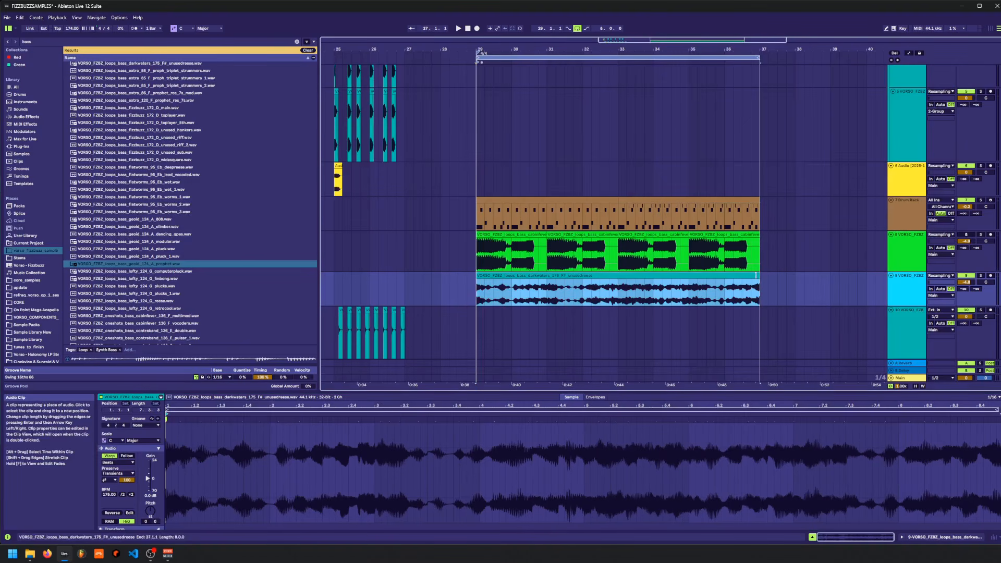
- Play the arrangement and split the darkwaters reese clip at bar 33
key(space)
click(618, 291)
key(ctrl+e)
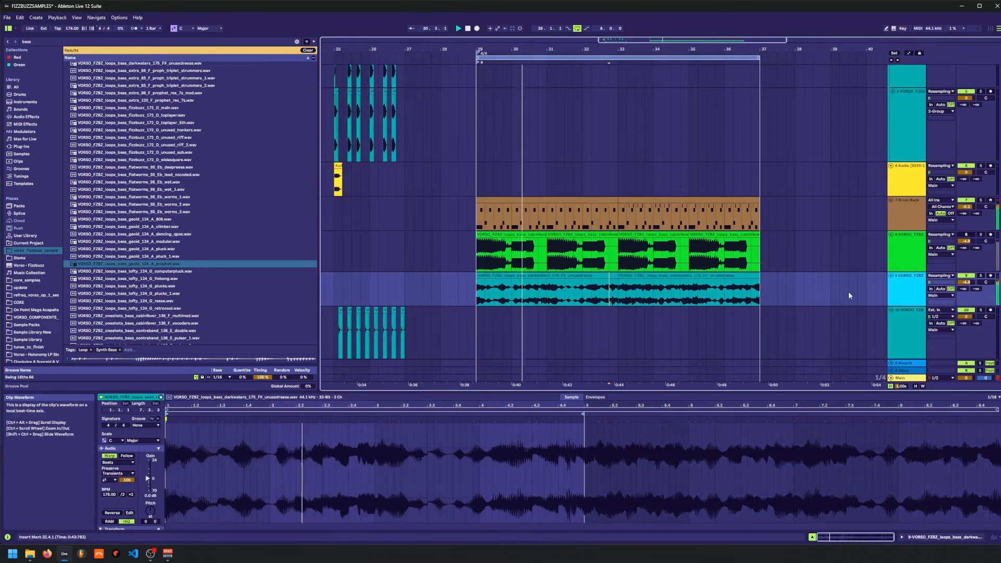
- Insert a new MIDI track below the darkwaters reese track and save the set
click(875, 290)
key(ctrl+shift+t)
key(ctrl+s)
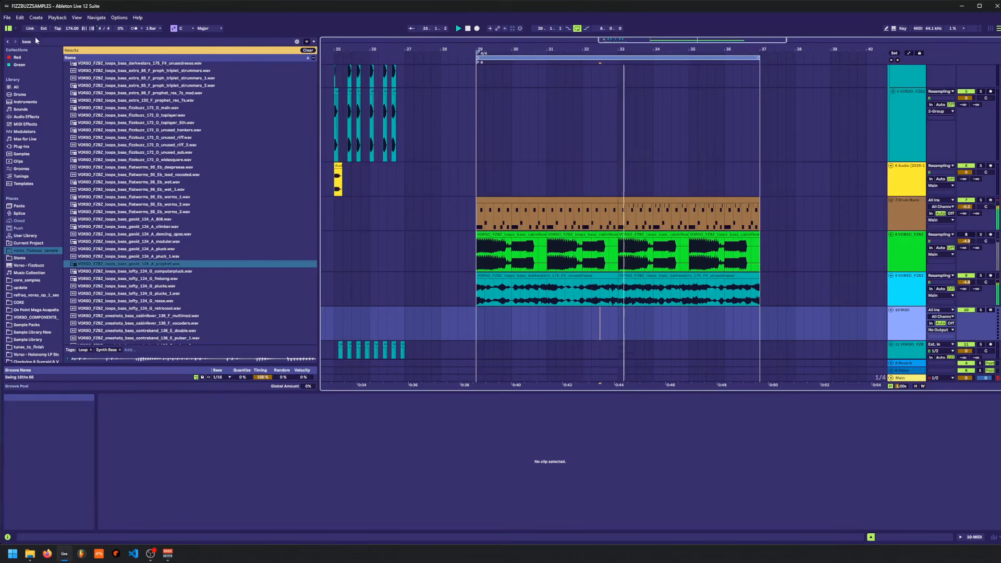
- Look through the bass search results and preview the contraband mainsub and darkwaters unusedreese loops
scroll(163, 211, down, 3)
scroll(163, 211, down, 4)
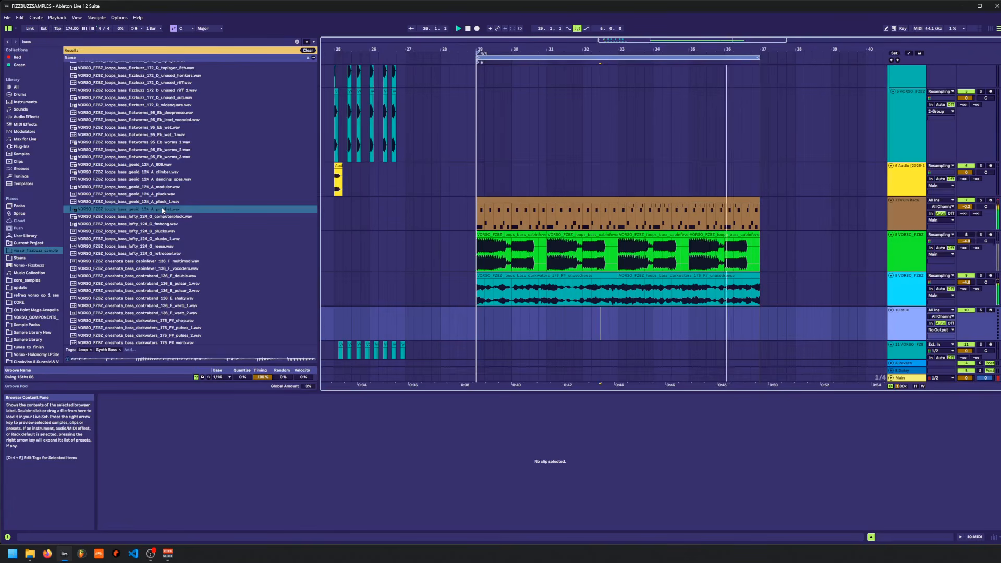
scroll(163, 211, up, 11)
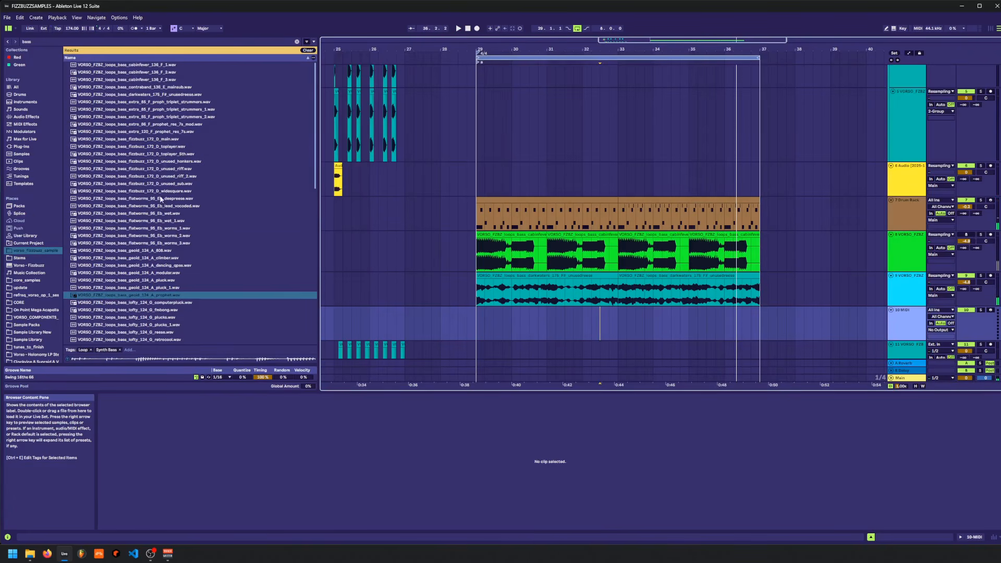
scroll(151, 166, down, 11)
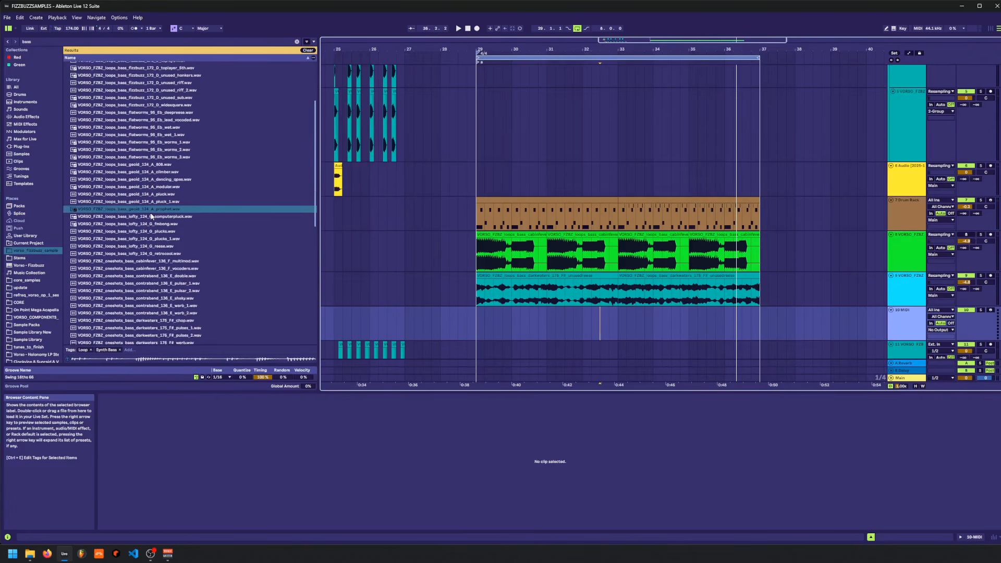
scroll(152, 216, up, 11)
scroll(169, 95, down, 20)
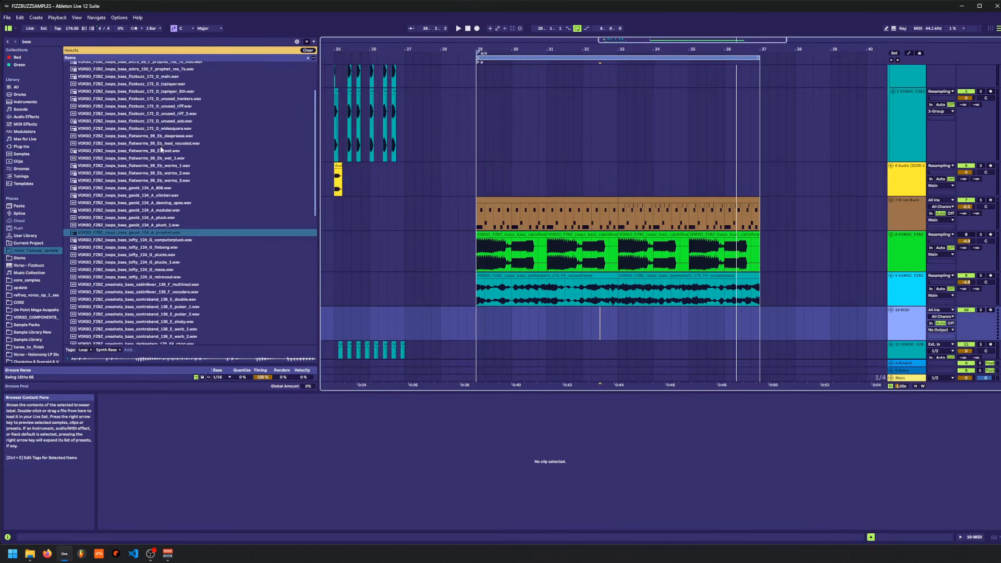
scroll(157, 156, up, 11)
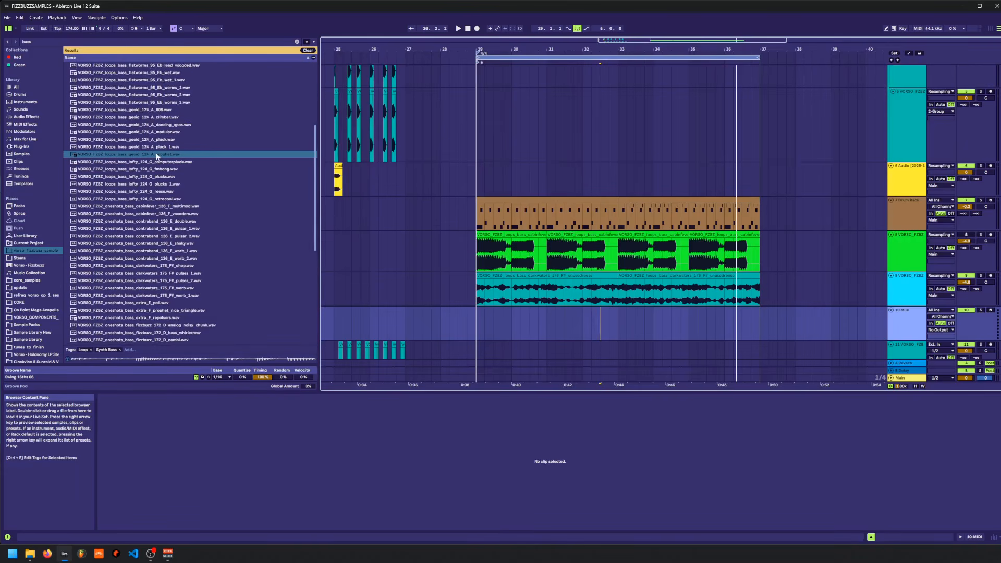
scroll(157, 155, down, 8)
scroll(157, 156, up, 17)
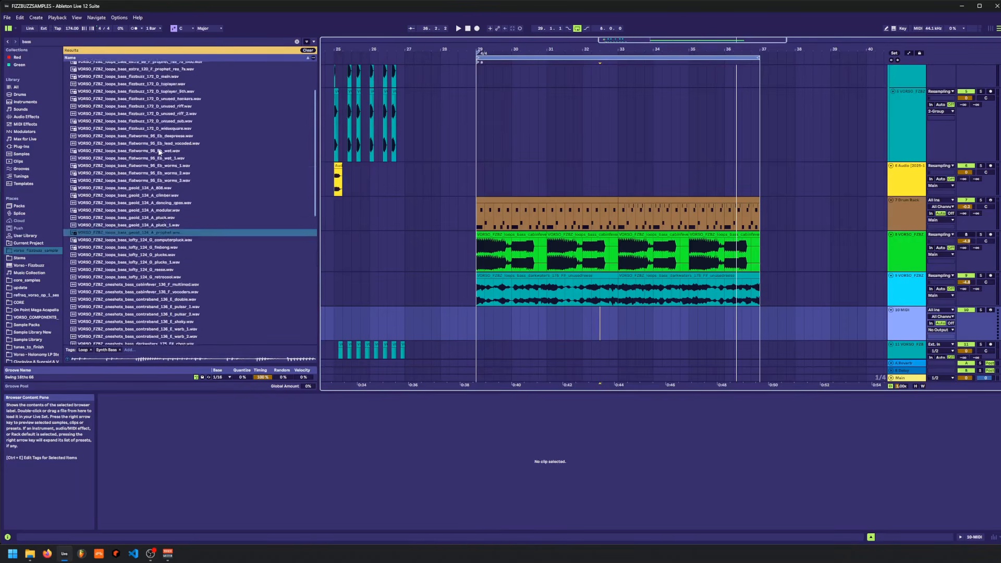
click(147, 87)
click(145, 94)
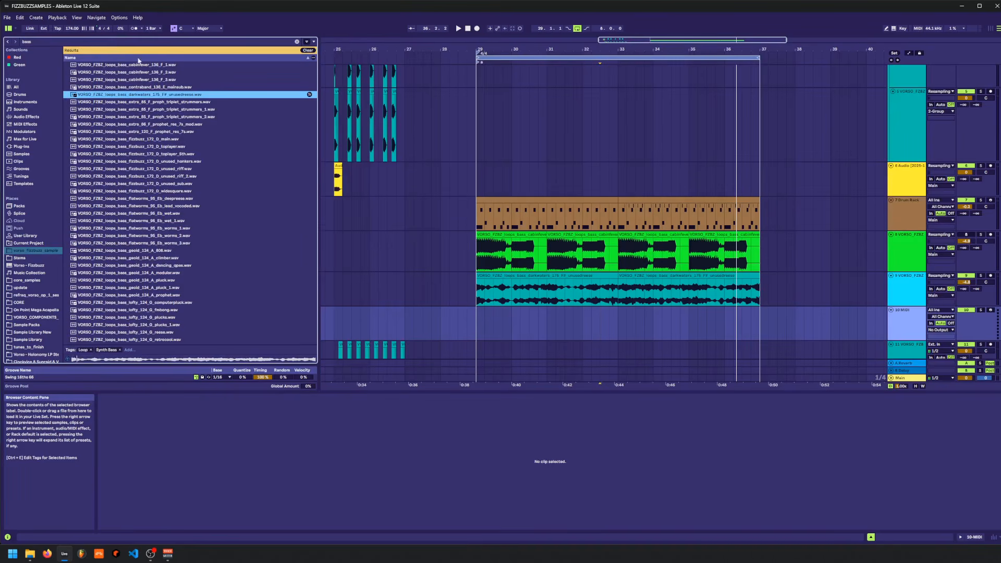
- Search the sample pack for "dark" and preview the darkwaters drum loops, ending on the synth loop
click(103, 41)
click(102, 40)
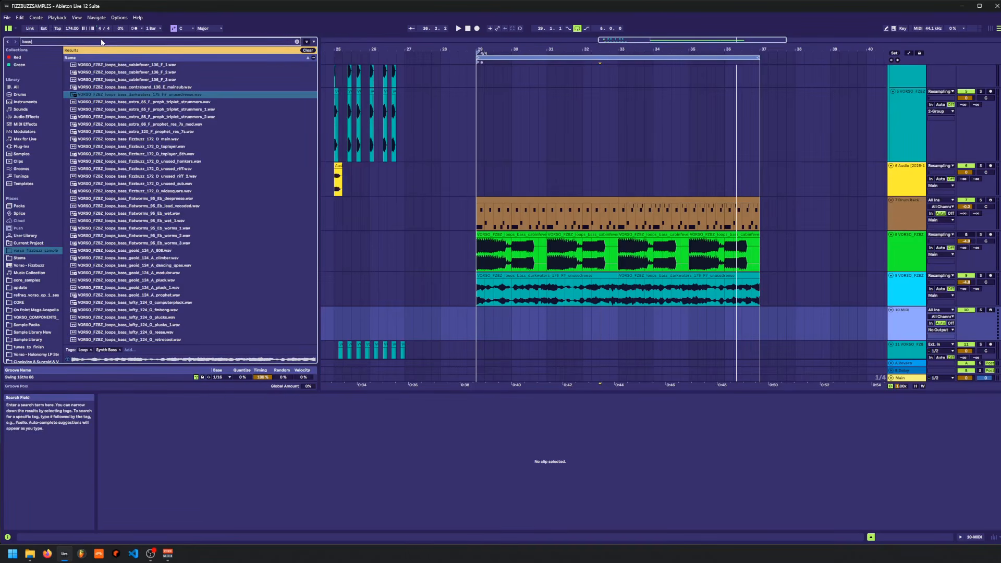
text(dark wat)
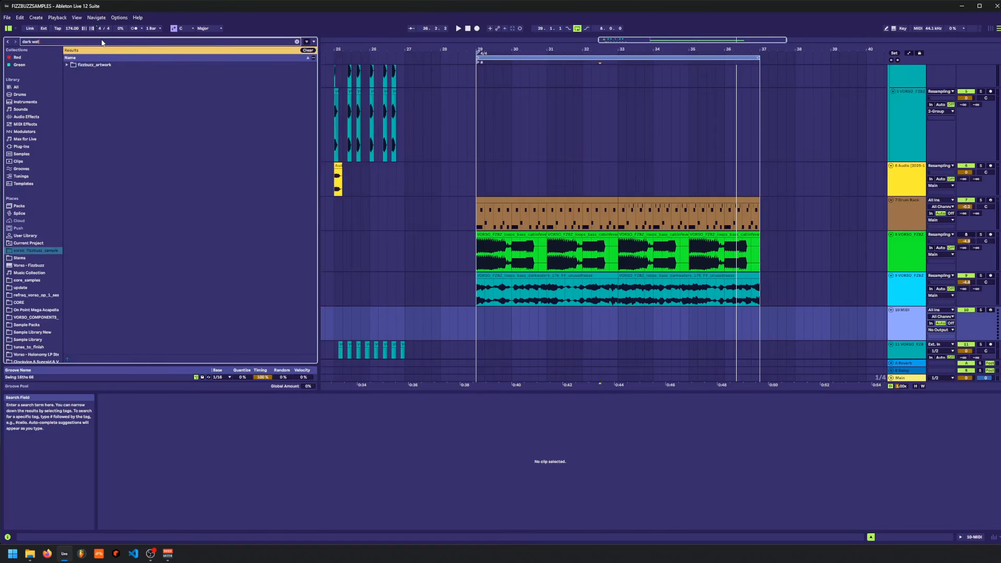
key(BackSpace)
key(BackSpace)
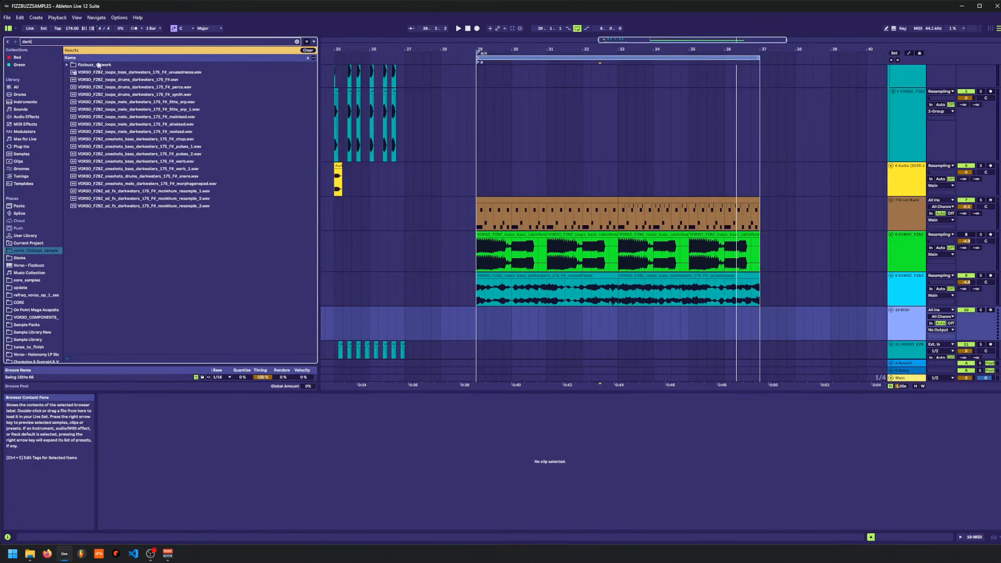
click(109, 77)
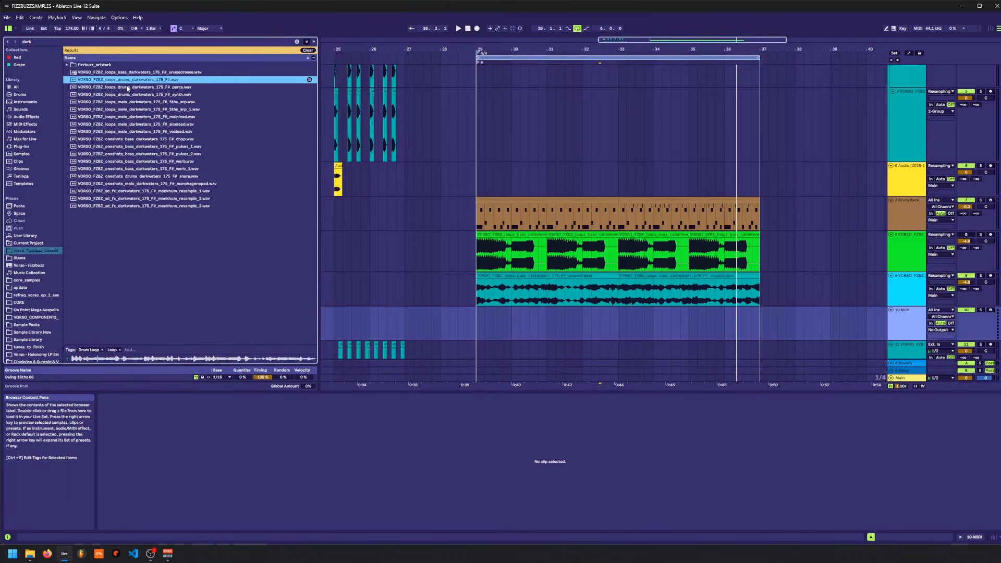
click(131, 87)
key(Down)
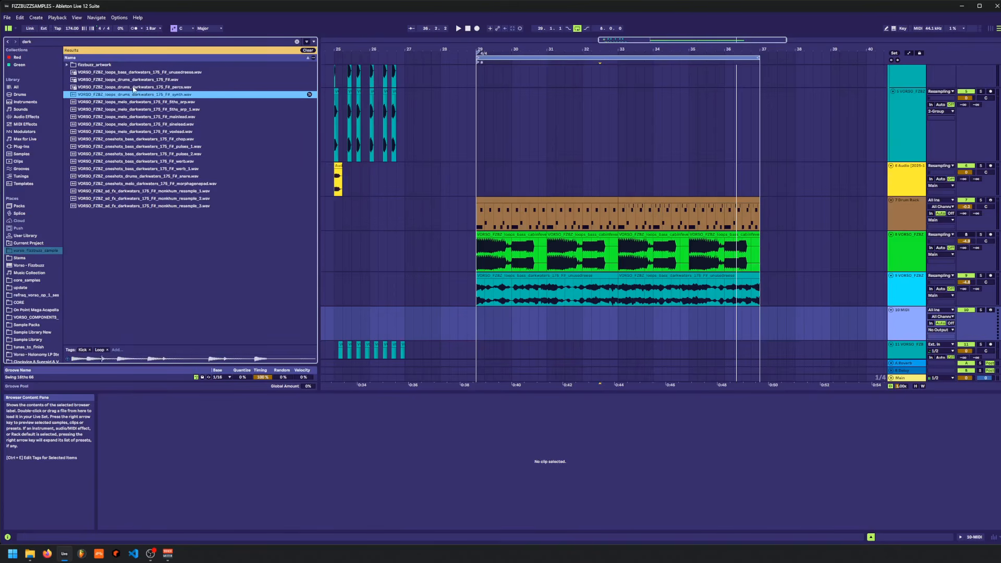
- Place the darkwaters synth drum loop at bar 29 on the new track, play it, and move that track directly below the Drum Rack
drag(494, 250, 490, 320)
key(space)
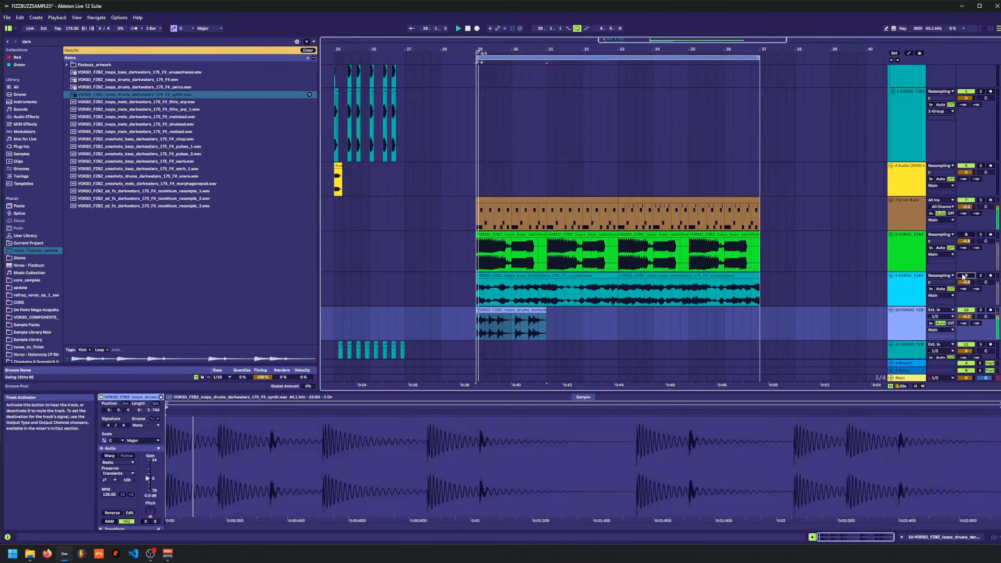
drag(915, 315, 910, 242)
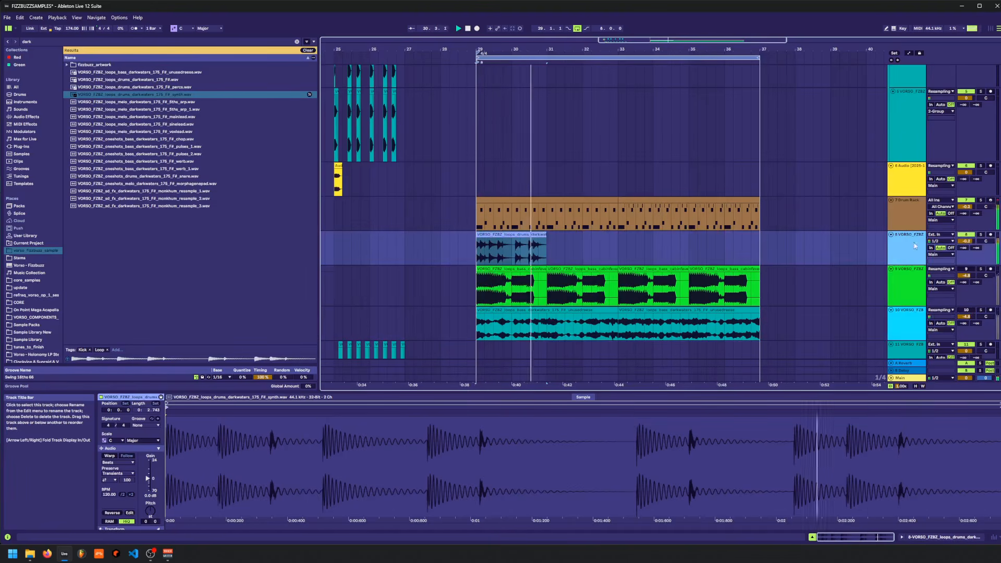
click(532, 235)
key(space)
- Preview the darkwaters melodic loops from the fifths arp to the mainlead
click(149, 95)
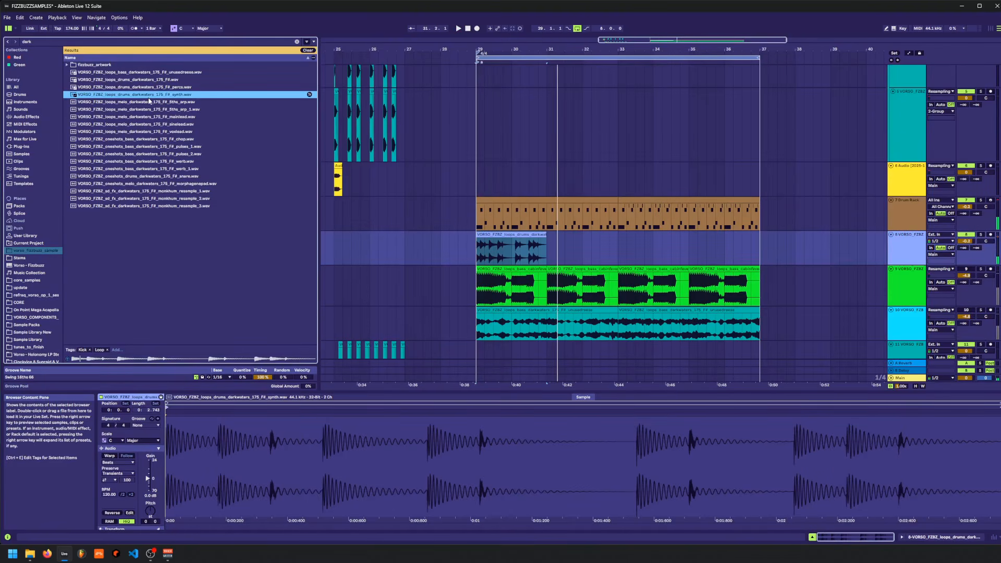
click(149, 102)
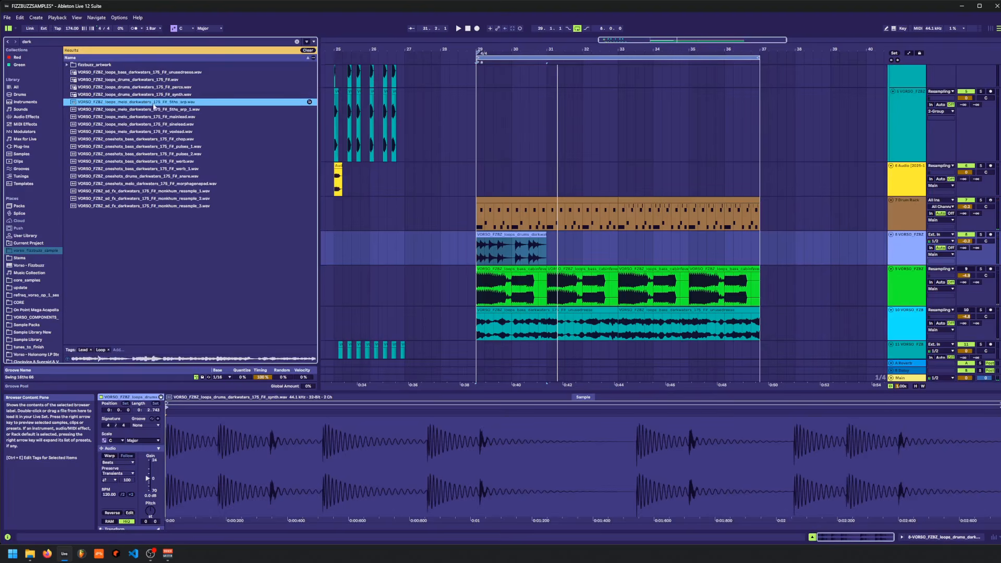
key(Down)
key(Down)
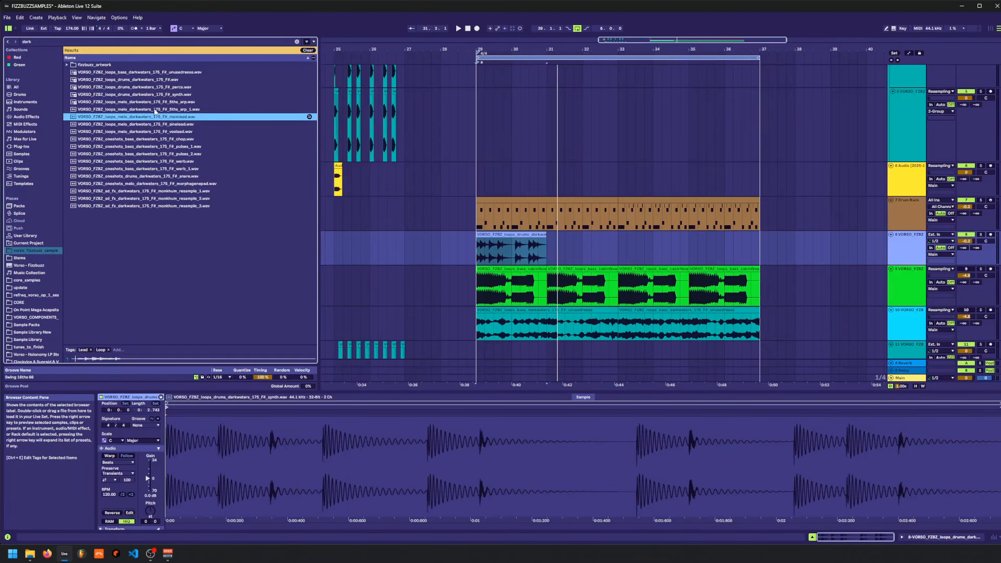
- Place darkwaters_175_F#_mainlead at bar 29 over the synth drum loop and warp it with a segment tempo of 175 BPM
drag(156, 117, 499, 233)
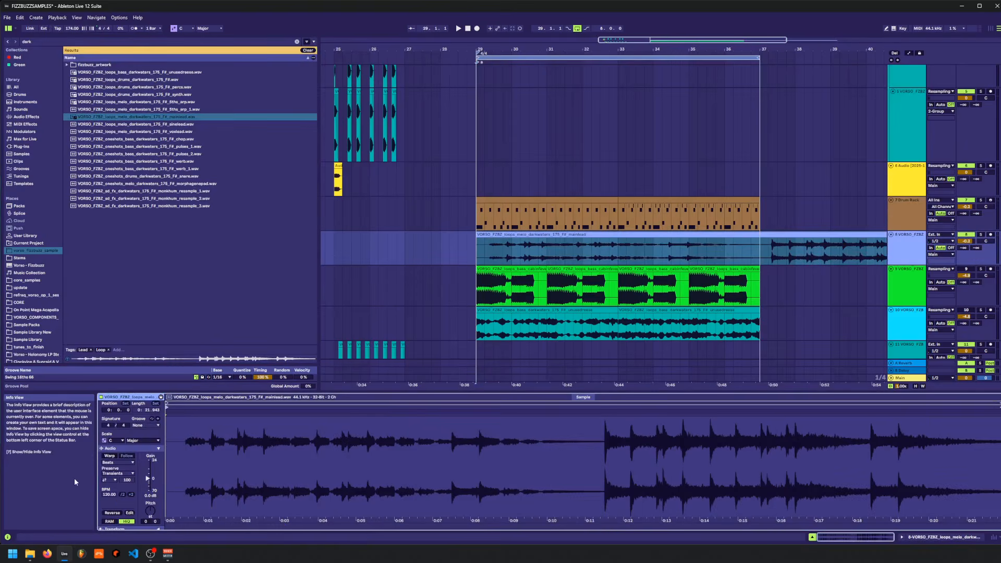
click(110, 457)
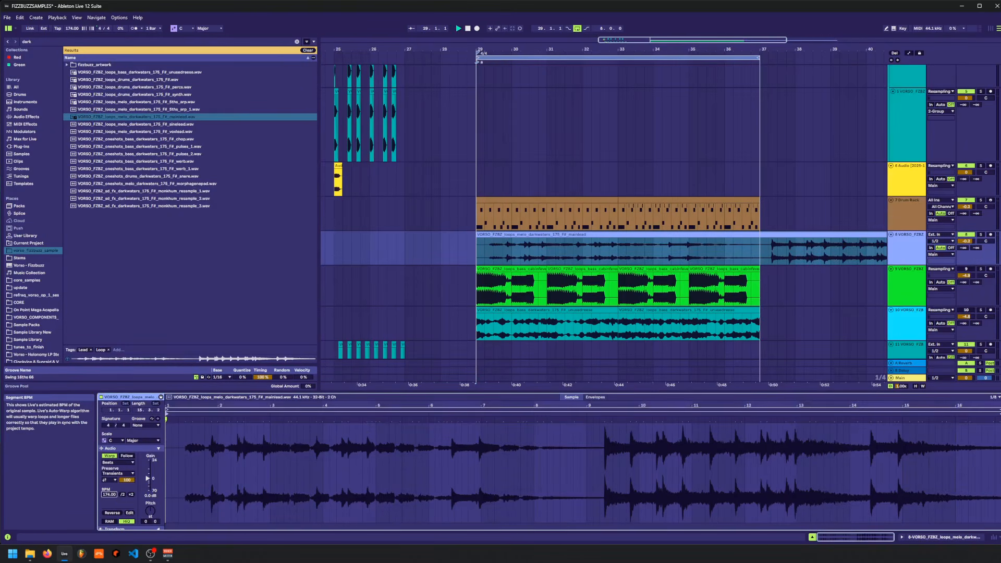
drag(109, 494, 109, 493)
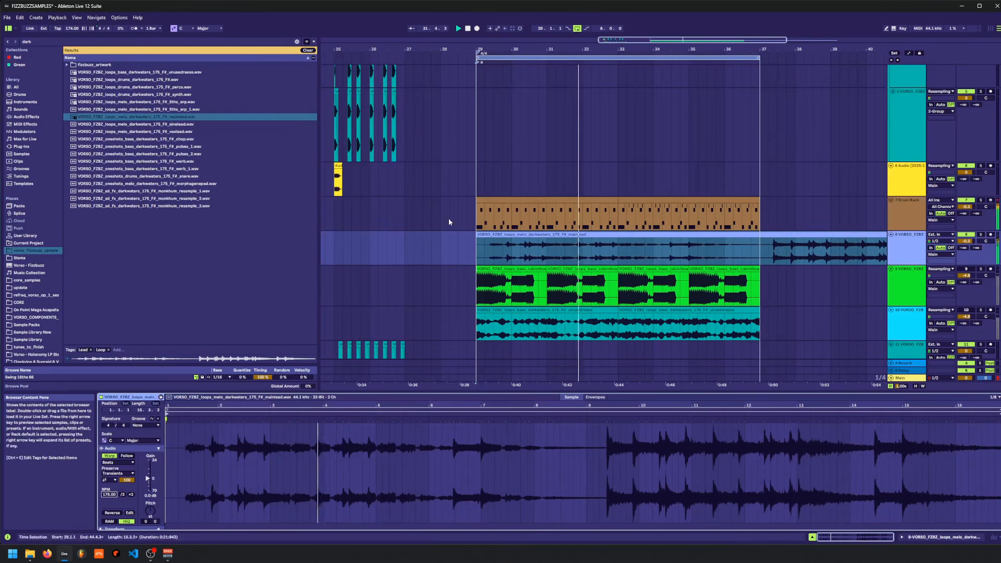
- Try Complex warping on the mainlead clip, return to Beats with transient looping off, and lower the transient envelope to about 30
click(118, 462)
click(119, 492)
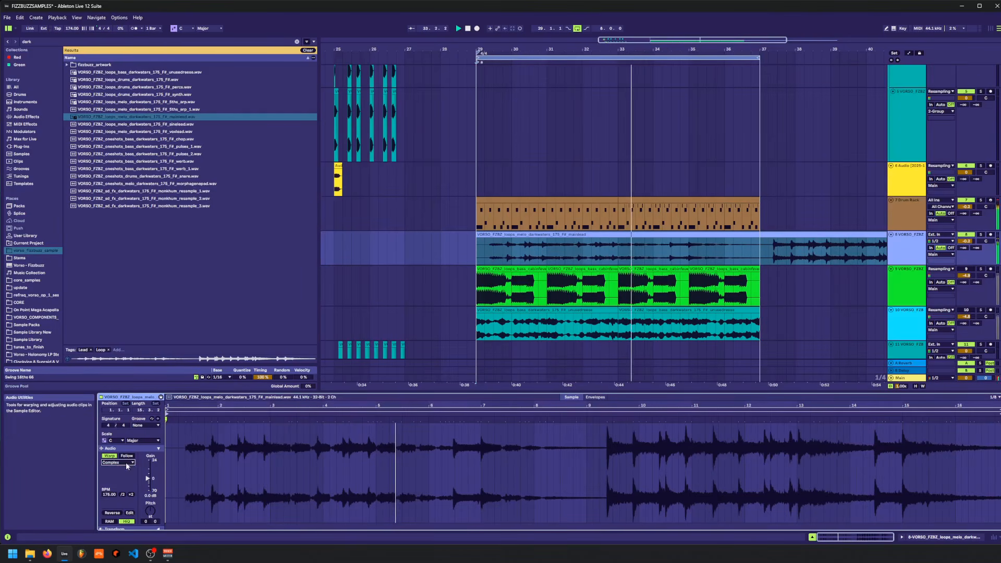
click(127, 463)
click(124, 467)
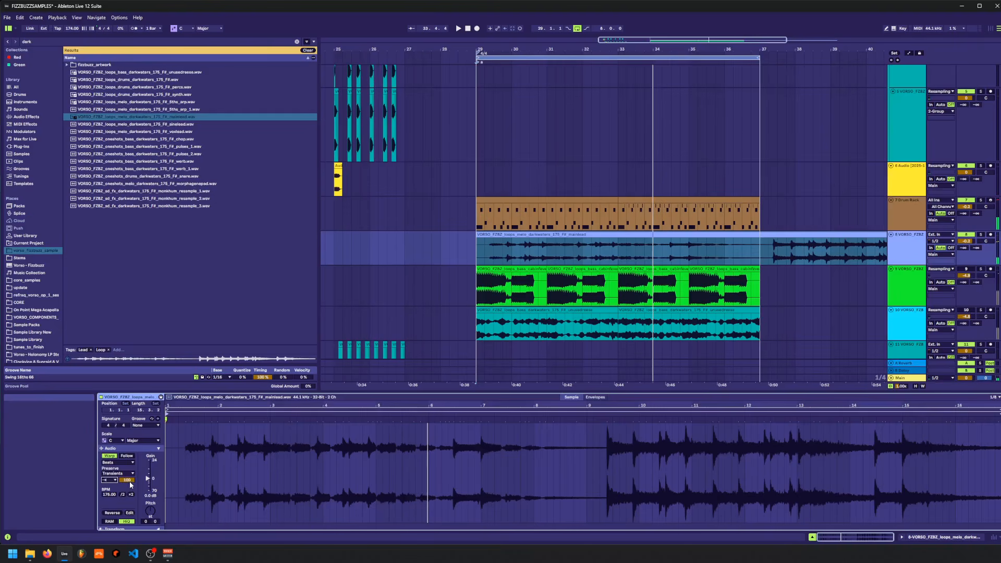
drag(130, 482, 130, 514)
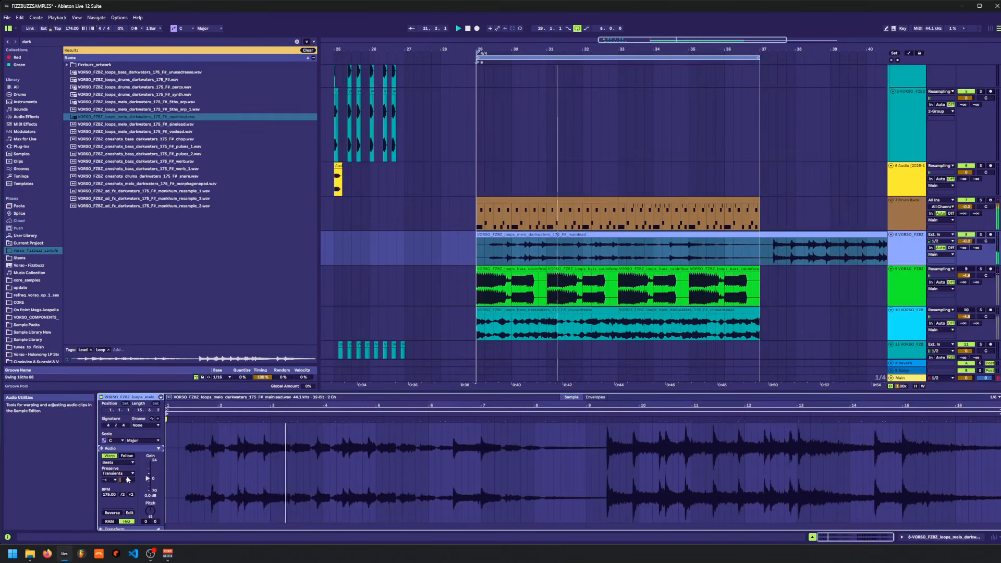
drag(128, 479, 127, 486)
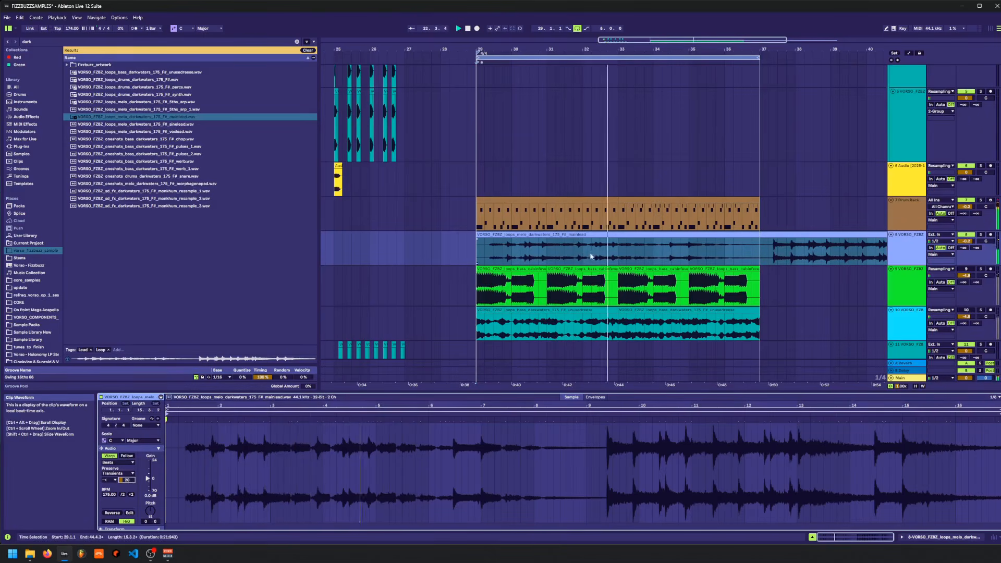
- Cut out the two-beat mainlead section between 32.3.1 and 33.1.1 and move it to the start of bar 29
drag(600, 256, 618, 254)
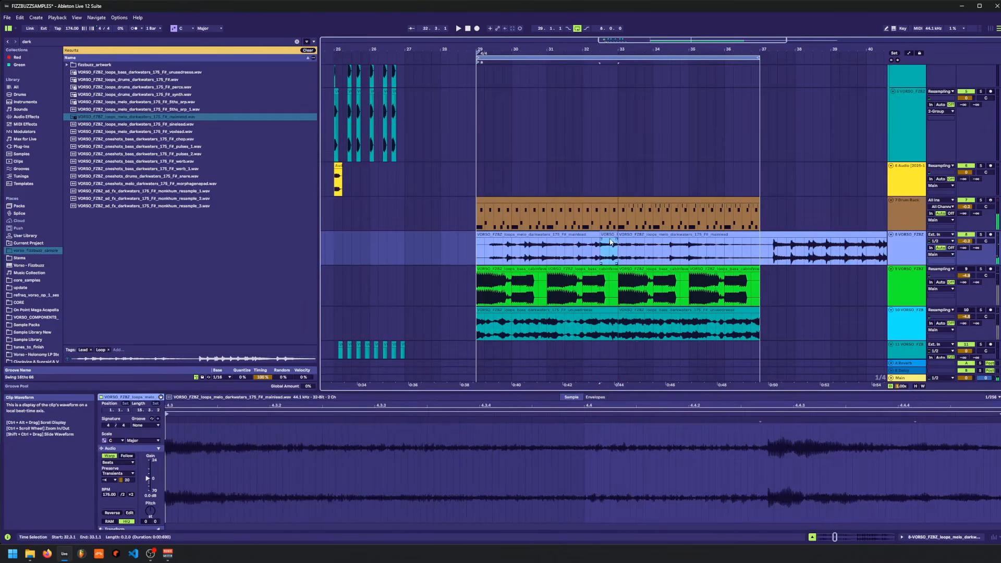
click(589, 242)
drag(490, 247, 498, 244)
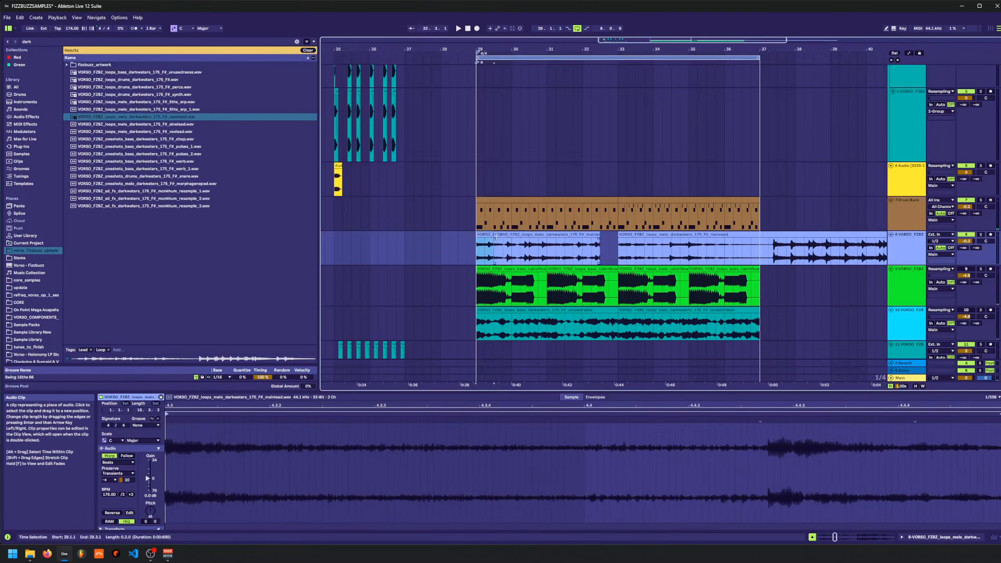
- Repeat the two-beat mainlead section back to back from bar 29 to past bar 37
key(ctrl+d)
key(ctrl+d)
key(ctrl+d)
key(ctrl+d)
key(ctrl+d)
key(ctrl+d)
key(ctrl+d)
key(ctrl+d)
key(ctrl+d)
key(ctrl+d)
key(ctrl+d)
key(ctrl+d)
key(ctrl+d)
key(ctrl+d)
key(ctrl+d)
key(ctrl+d)
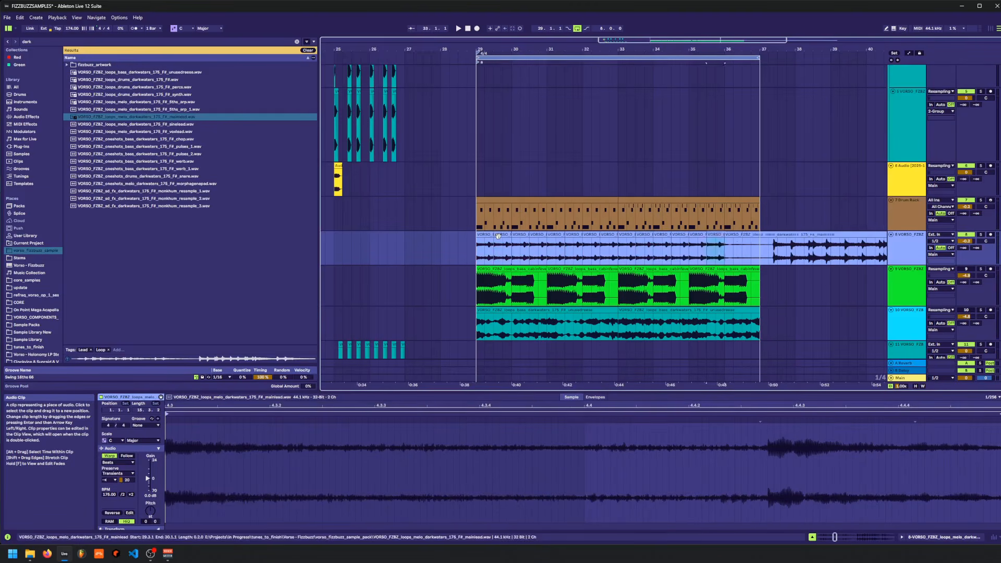
key(space)
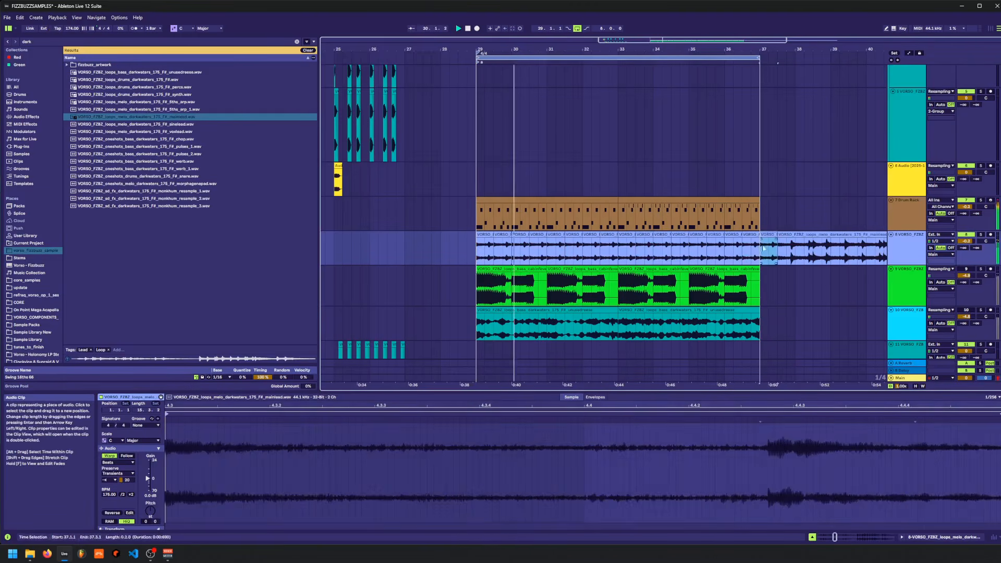
- Delete the mainlead material that extends beyond bar 37
drag(761, 245, 801, 245)
key(Delete)
click(832, 235)
key(Delete)
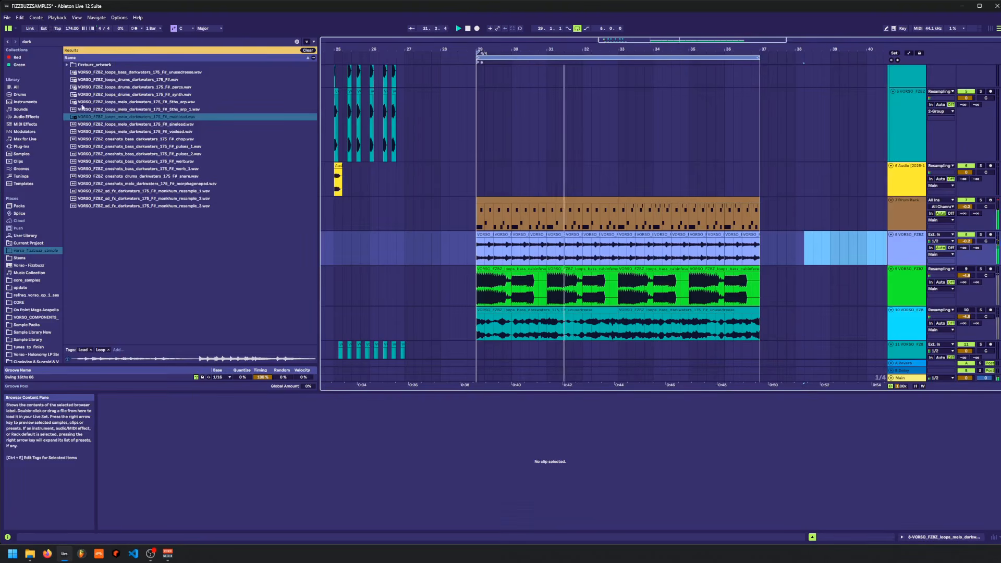
- Search the audio effects for ott and load the OTT preset onto the mainlead track
click(44, 42)
text(ott)
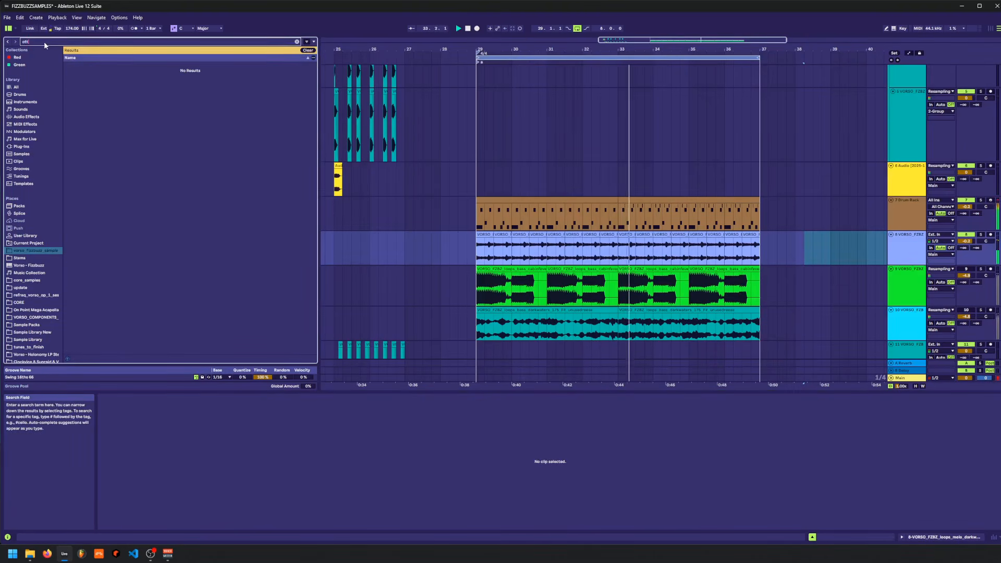
click(38, 116)
double_click(86, 95)
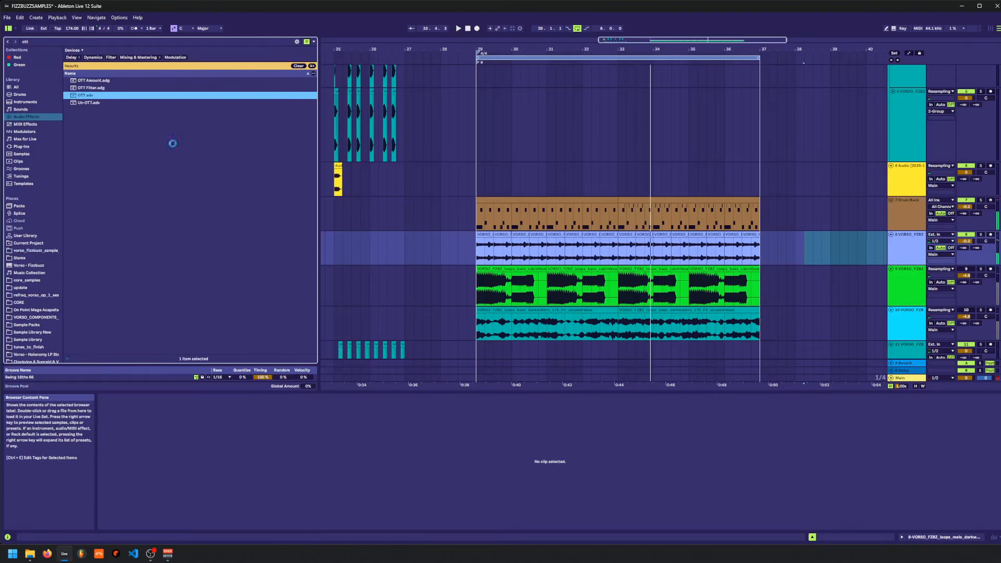
- Lower OTT's amount to about 66% and raise its time to about 537% while the loop plays
click(324, 518)
click(477, 279)
key(space)
key(space)
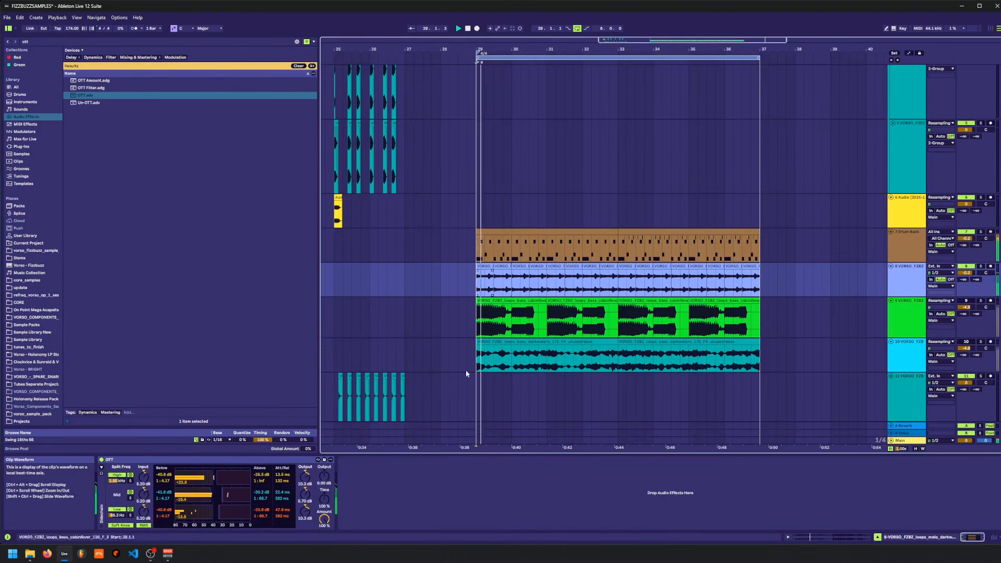
drag(324, 519, 324, 469)
scroll(762, 286, down, 1)
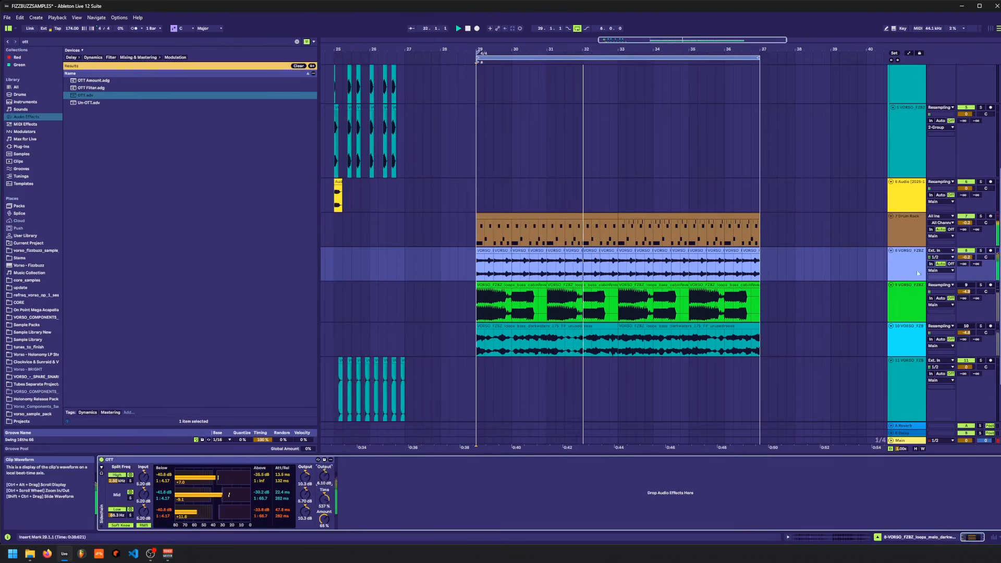
- Transpose the first cabinfever bass clip up 1 semitone
click(762, 286)
double_click(503, 303)
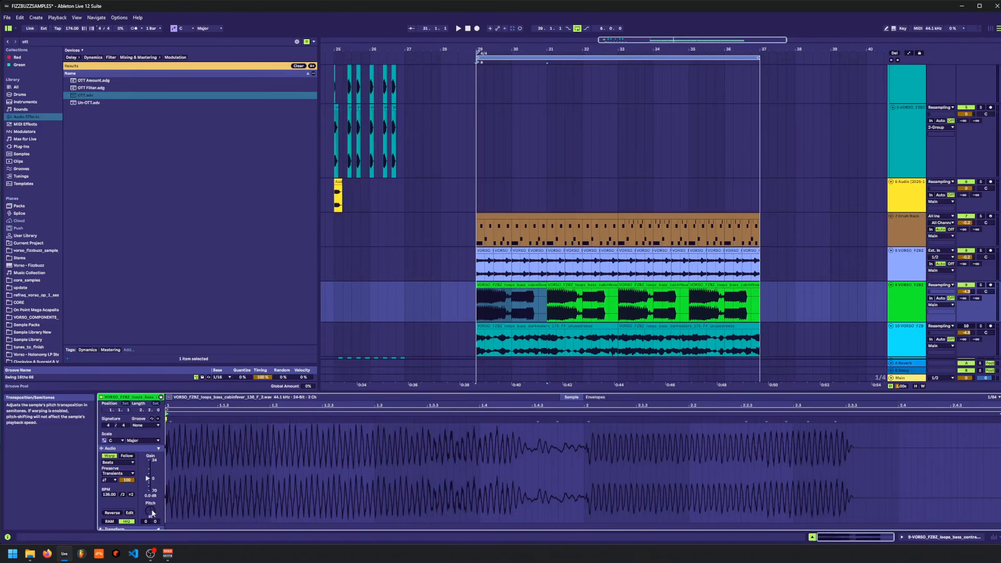
key(space)
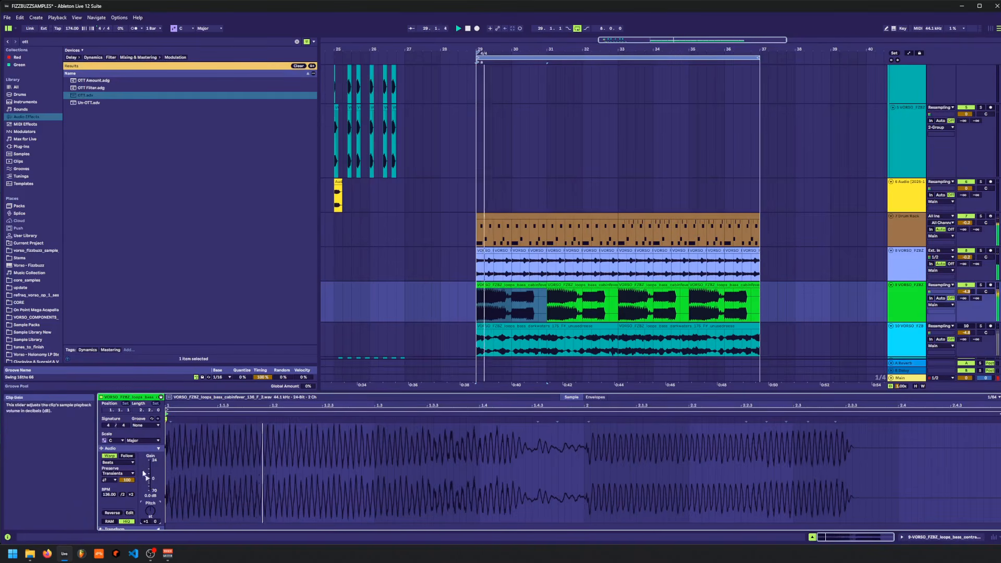
- Reduce the cabinfever bass to a single three-beat hit at bar 29, clearing everything from 29.4.1 onward
drag(513, 300, 795, 304)
key(ctrl+x)
click(477, 310)
key(ctrl+v)
key(space)
click(472, 307)
key(space)
key(Delete)
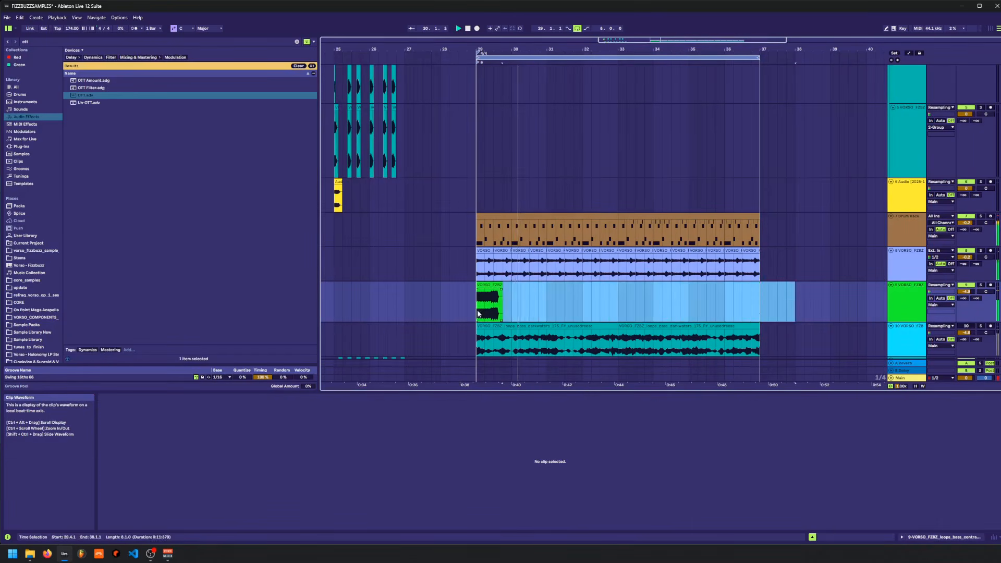
- Duplicate the two-bar section with the bass hit so it repeats at bars 31, 33 and 35
drag(479, 313, 551, 309)
key(ctrl+d)
key(ctrl+d)
key(ctrl+d)
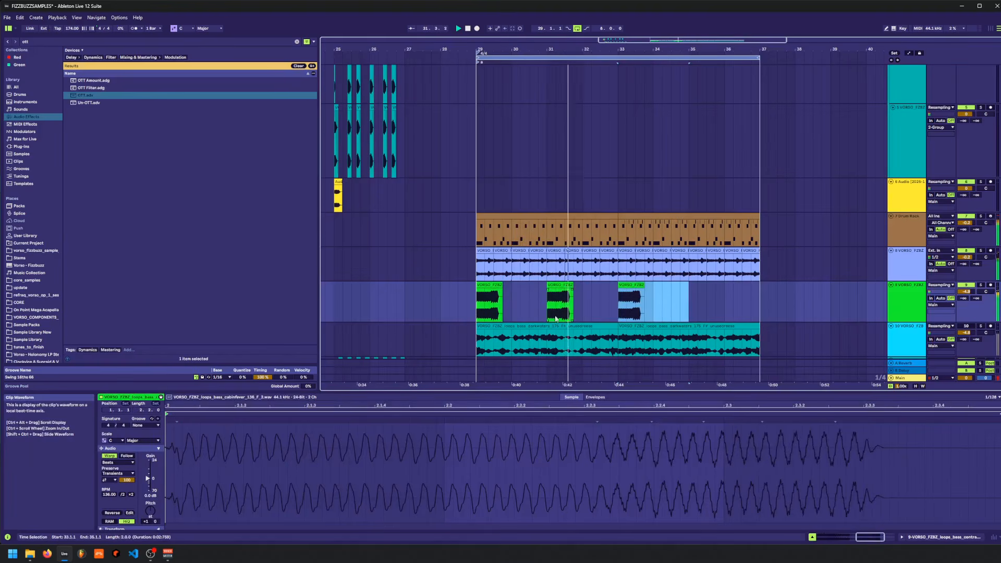
- Shift the playback region of the mainlead clip at 32.3.1 to a section further along the sample
scroll(711, 284, down, 2)
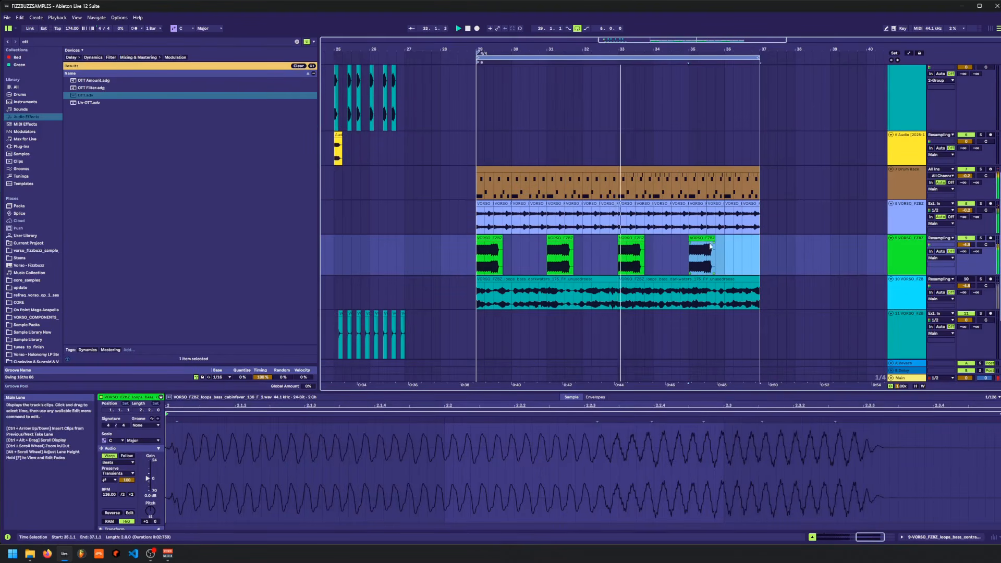
click(604, 205)
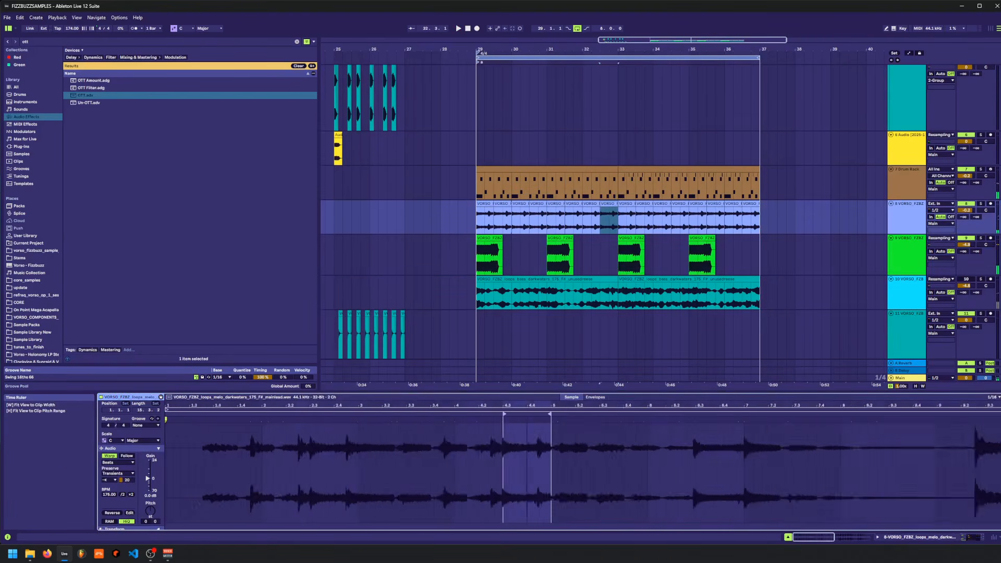
mouse_move(418, 416)
mouse_down()
mouse_move(823, 412)
mouse_move(541, 419)
mouse_up()
key(space)
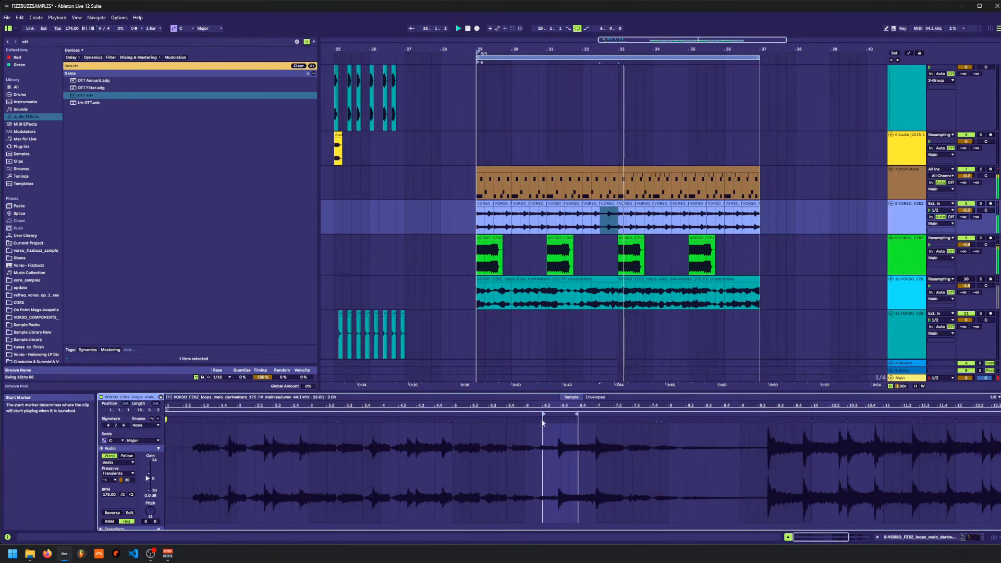
- Duplicate the mainlead clips of bars 29 to 33 into the following four bars and save the set
drag(477, 221, 618, 219)
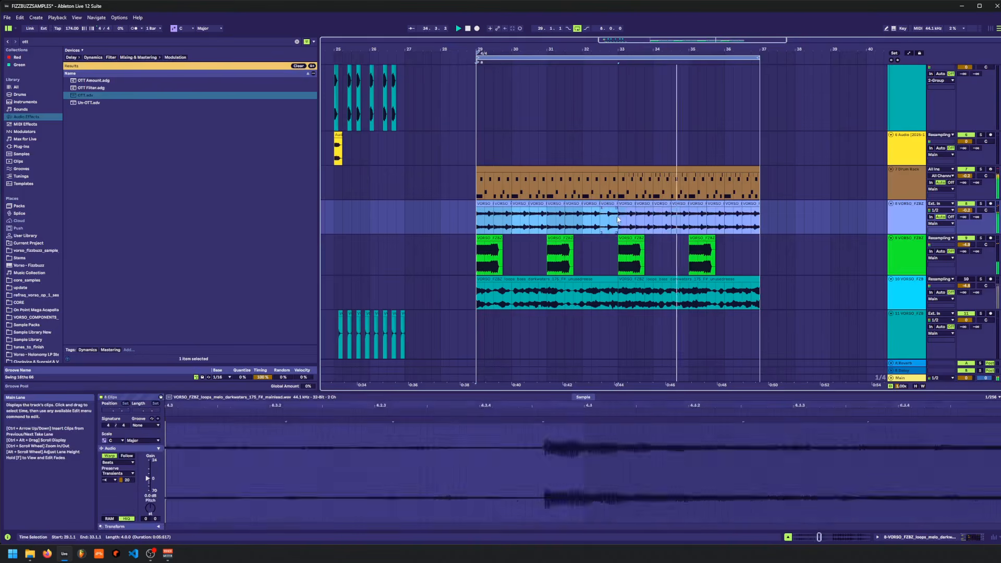
key(ctrl+d)
key(ctrl+s)
- Add a Delay effect ahead of OTT on the mainlead track
click(927, 539)
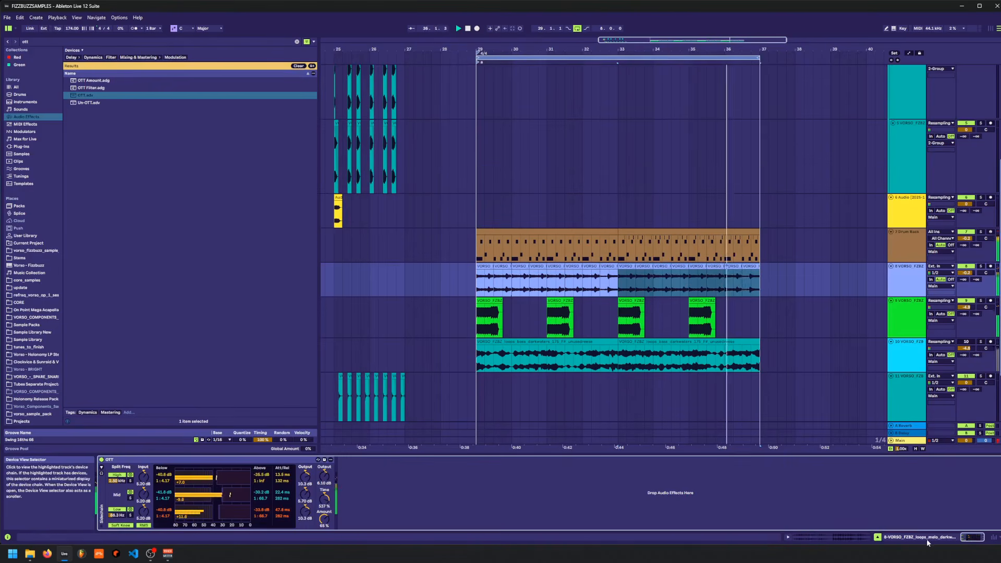
click(53, 46)
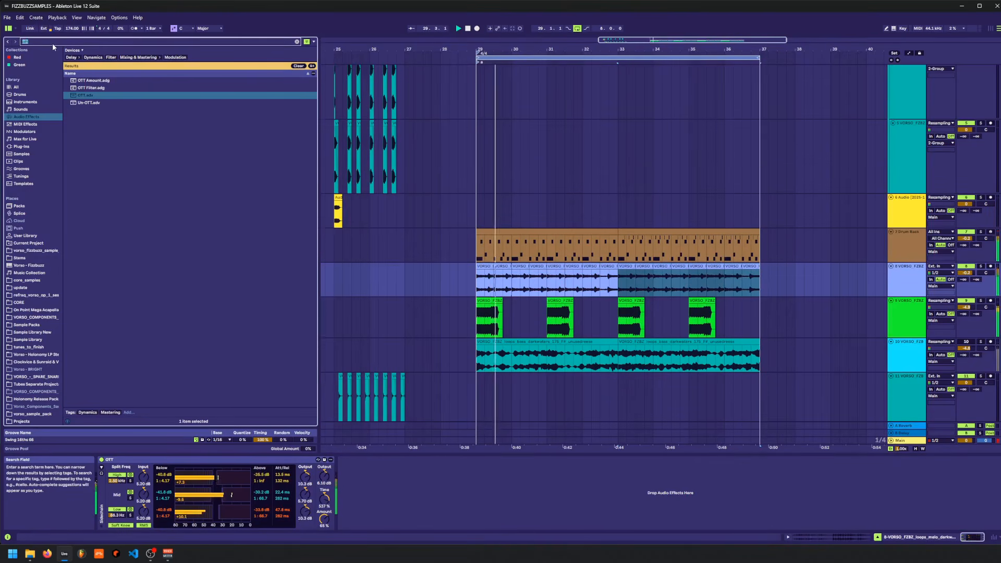
key(BackSpace)
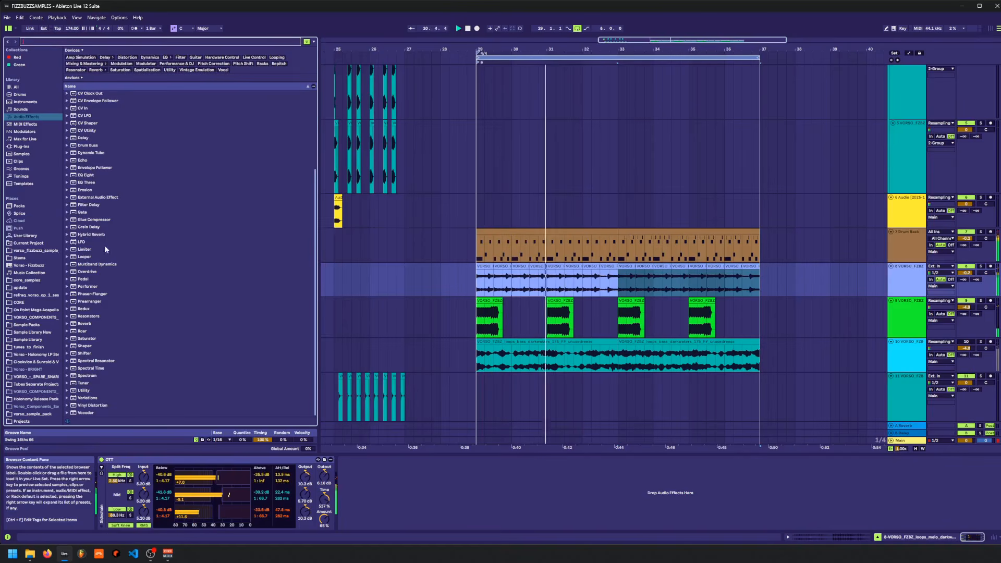
drag(82, 138, 467, 285)
- Enable ping pong on the Delay, narrow its filter around 3.7 kHz, and lower dry/wet to about 17%
key(space)
click(229, 497)
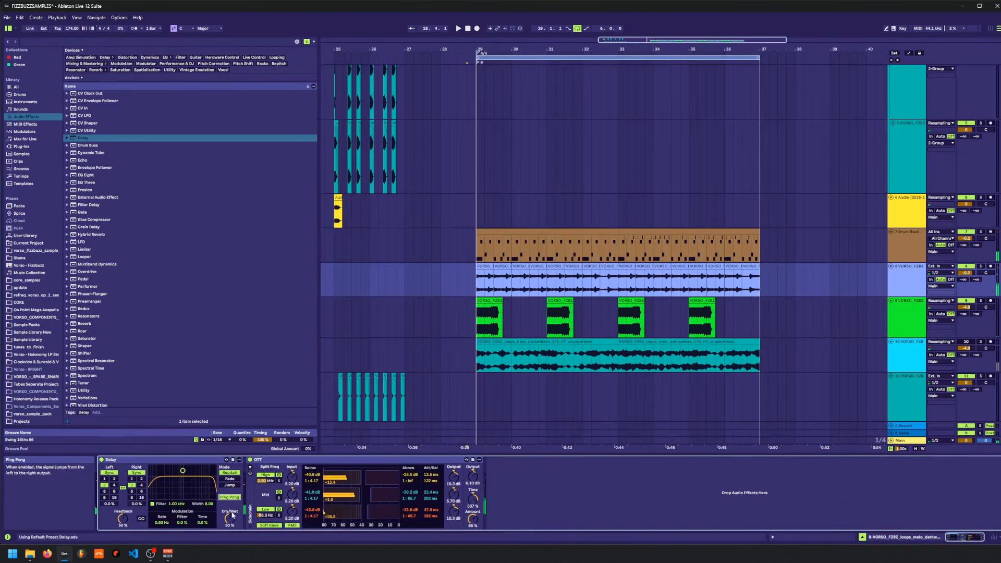
drag(182, 471, 200, 489)
key(space)
drag(221, 522, 222, 532)
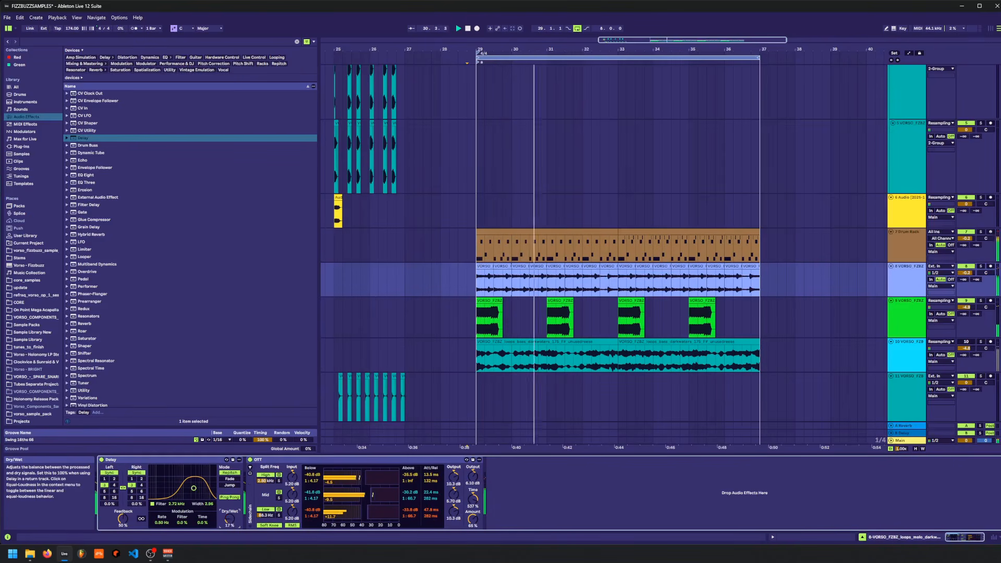
- Lower the highest-frequency cut band of the Drum Rack's EQ Eight to about 330 Hz
click(599, 232)
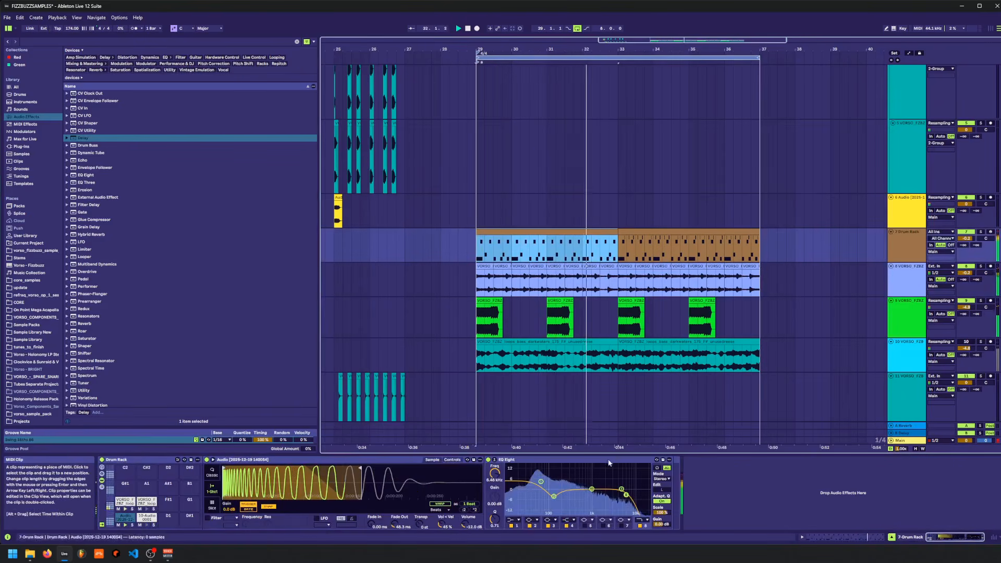
drag(626, 494, 571, 498)
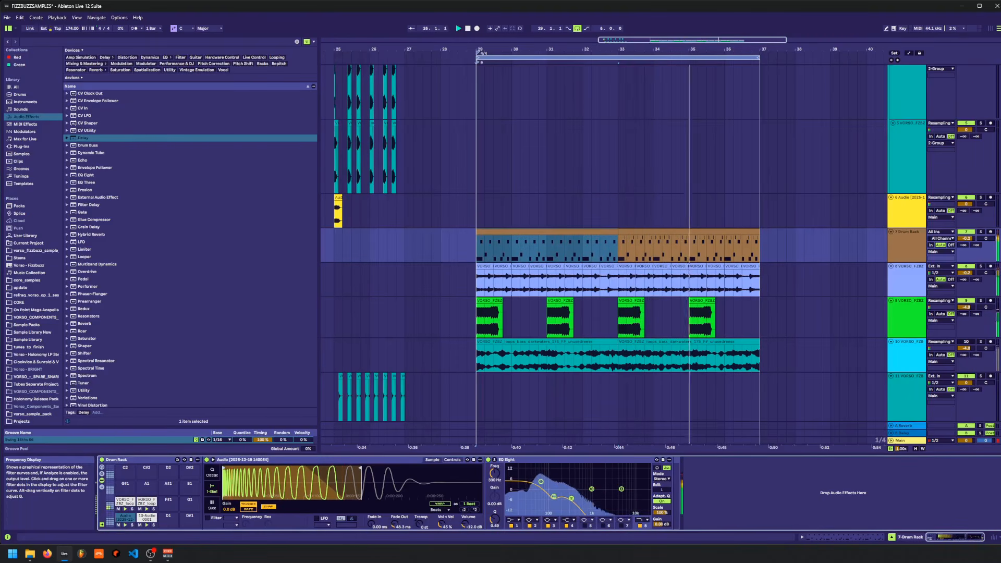
- Group the mainlead and cabinfever bass tracks, undoing the extra duplicate of the group
click(910, 295)
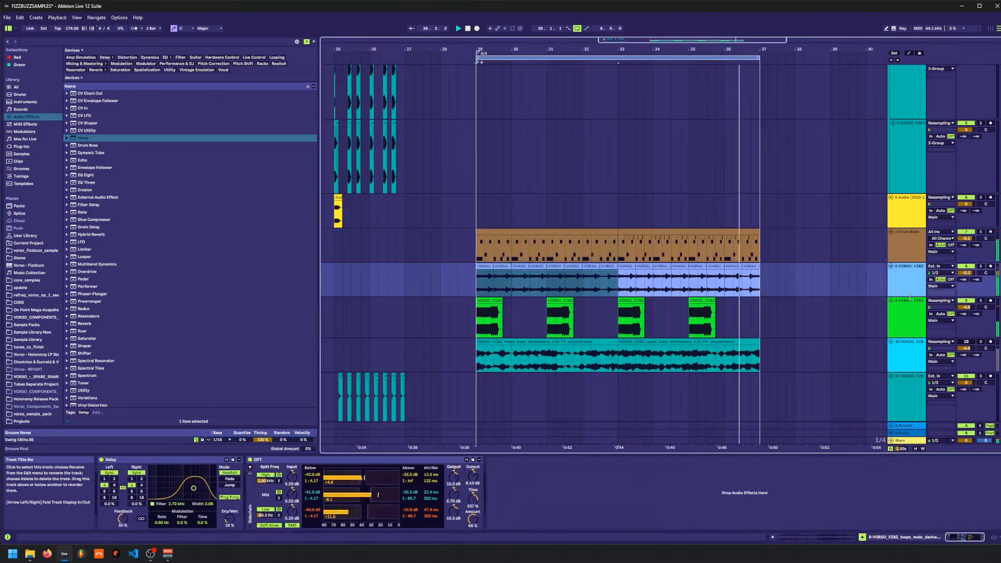
shift+click(912, 303)
key(ctrl+g)
key(ctrl+d)
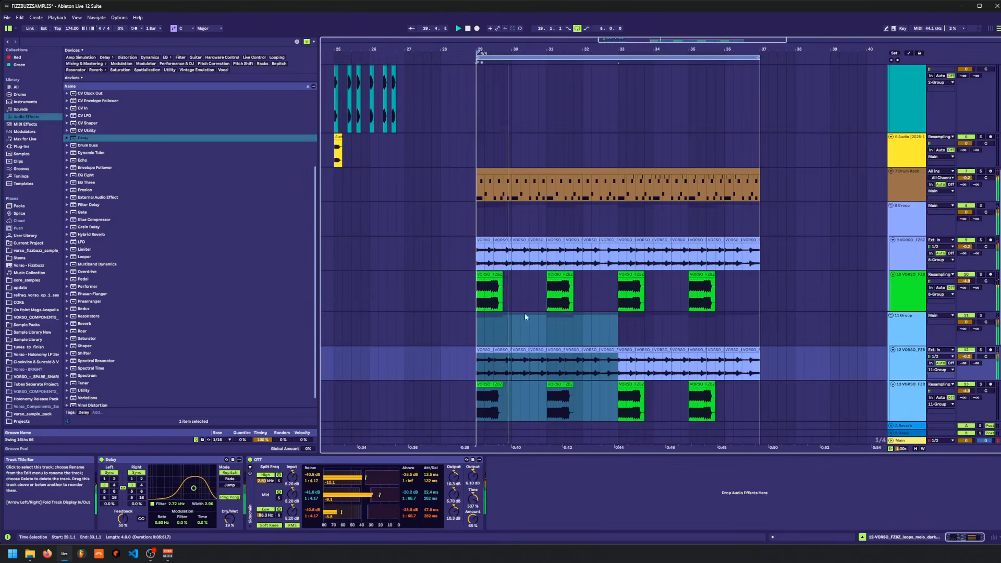
key(ctrl+z)
- Raise the cabinfever bass track's volume and insert a new audio track below it in the group
click(908, 301)
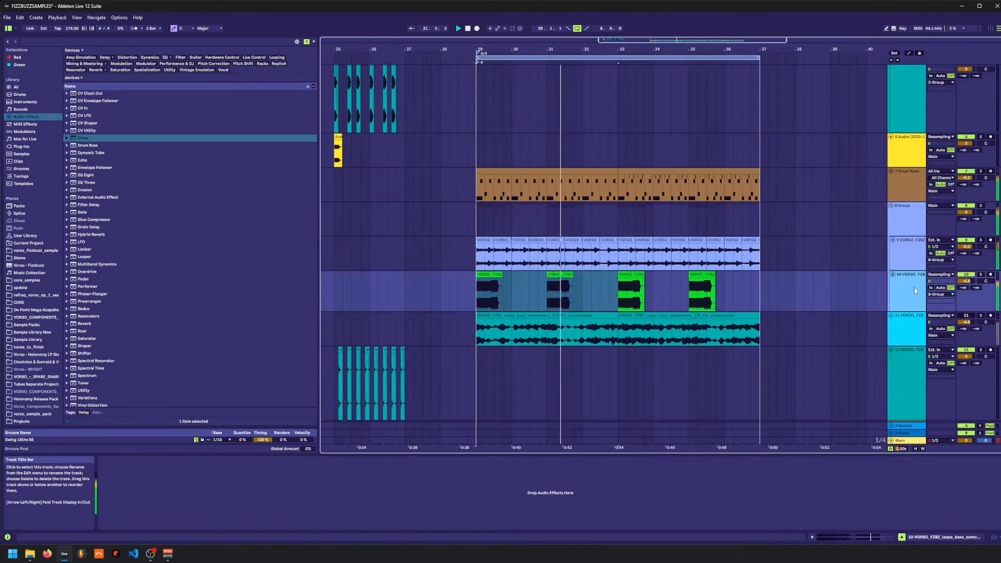
key(space)
click(966, 281)
click(910, 292)
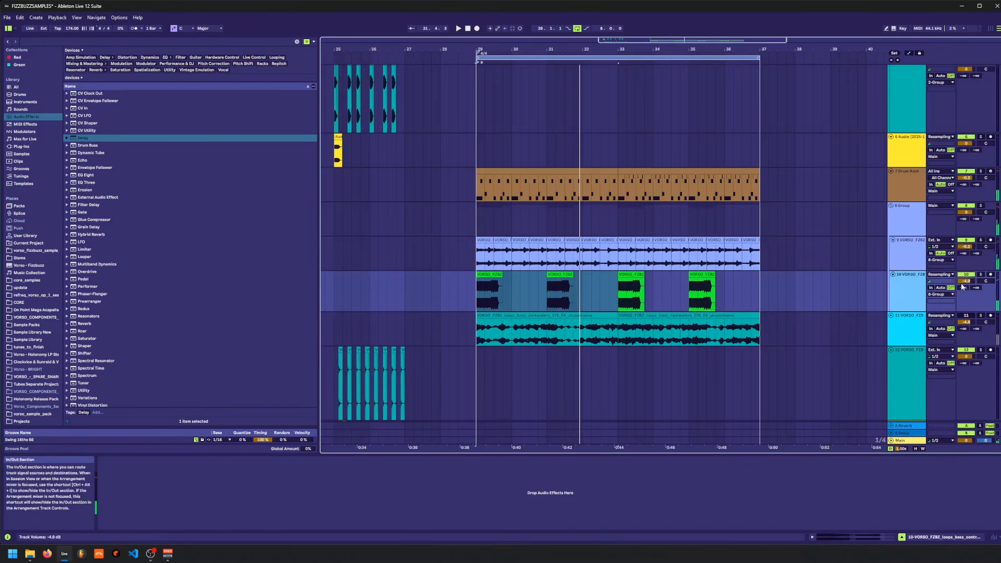
drag(965, 281, 966, 273)
key(ctrl+t)
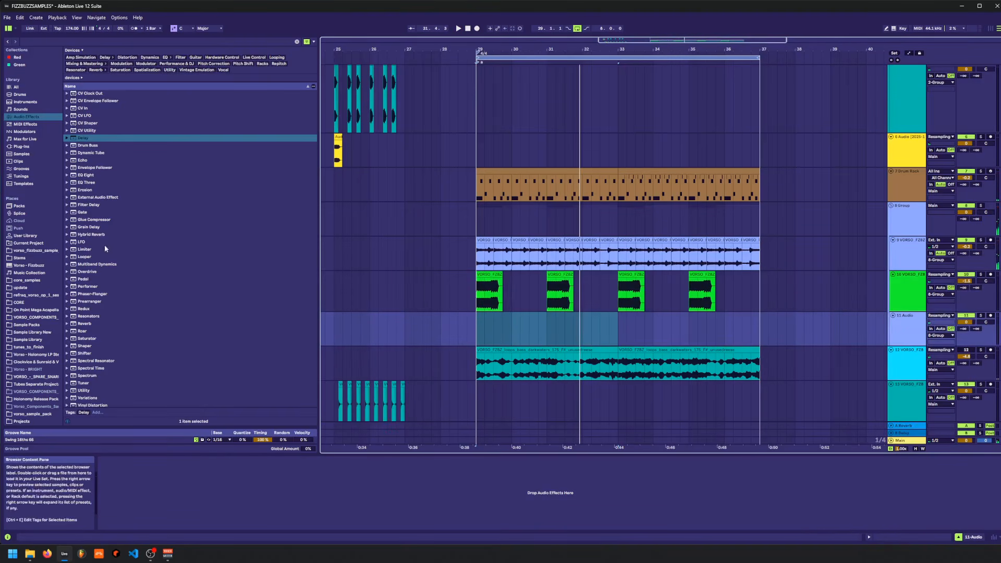
- Preview fizzbuzz bass loops in the sample pack and place fizzbuzz_172_D_unused_sub on the new audio track, just after bar 30
click(32, 251)
scroll(490, 271, down, 1)
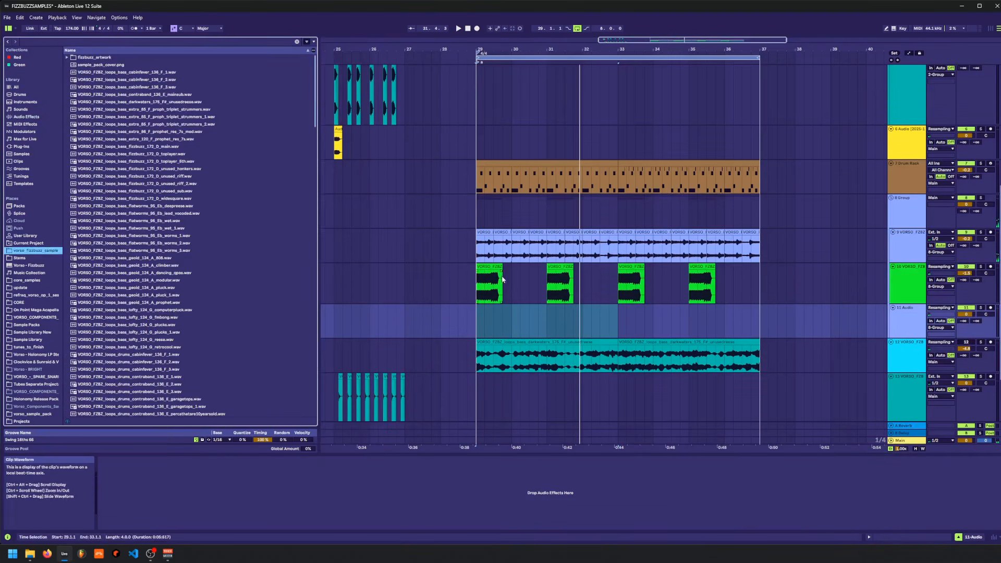
click(491, 266)
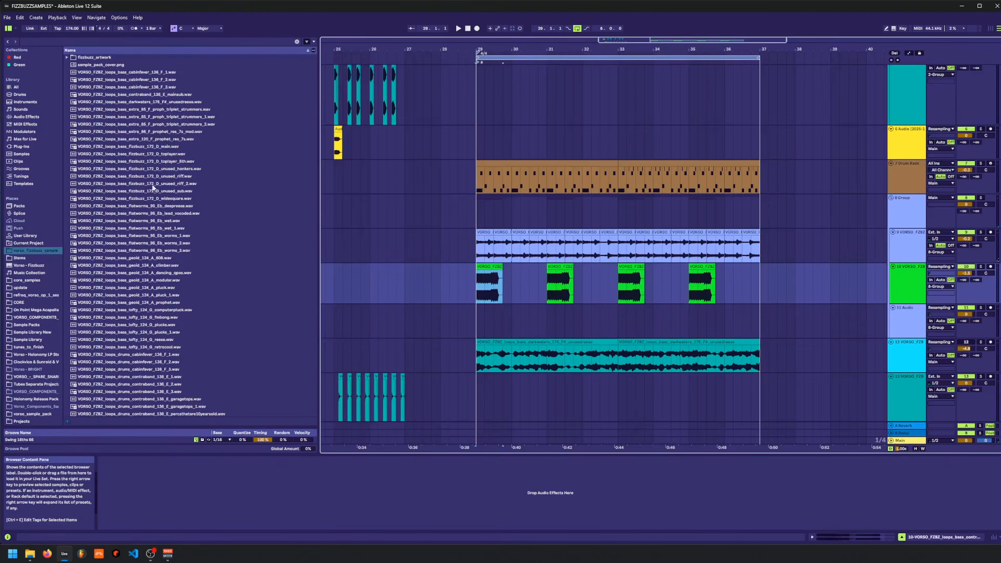
click(540, 282)
click(163, 185)
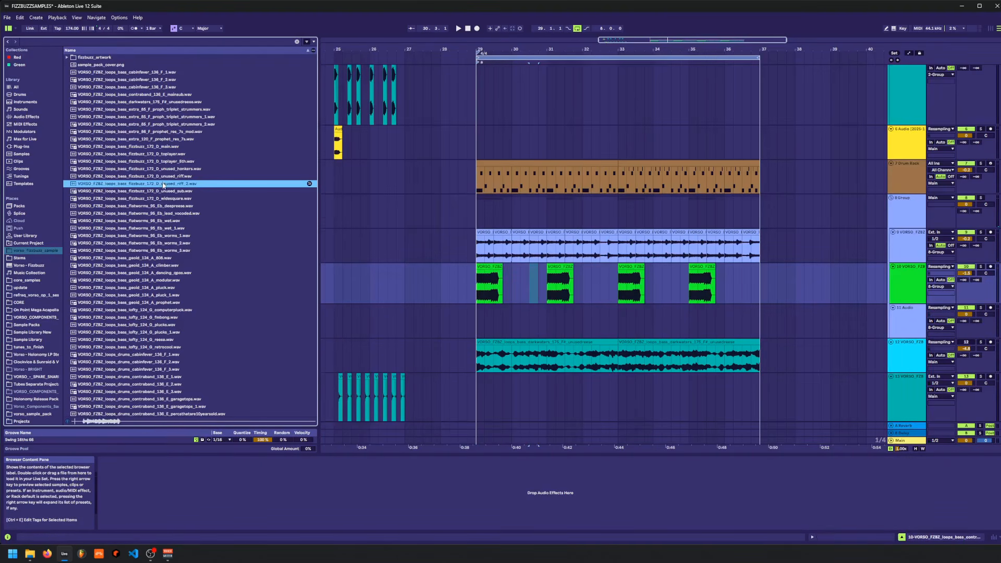
scroll(283, 280, down, 2)
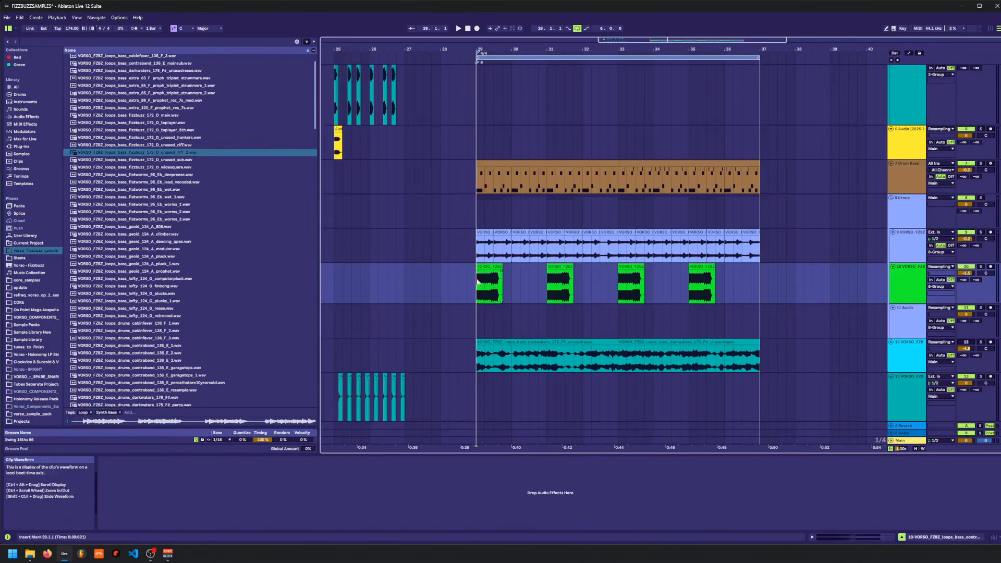
click(157, 161)
drag(157, 161, 531, 321)
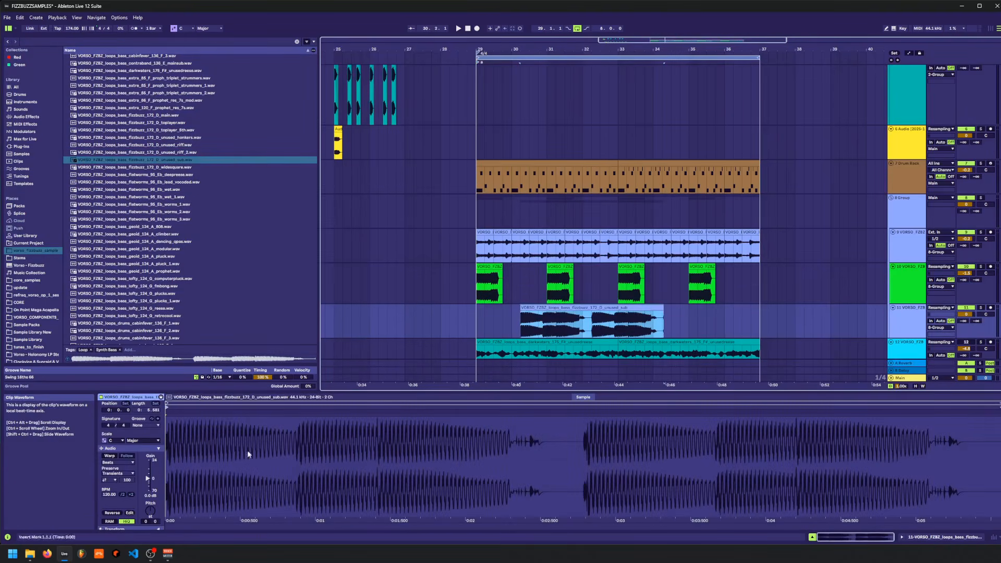
- Turn on warping for the unused_sub clip, transpose it up 4 semitones, and play the loop
click(109, 456)
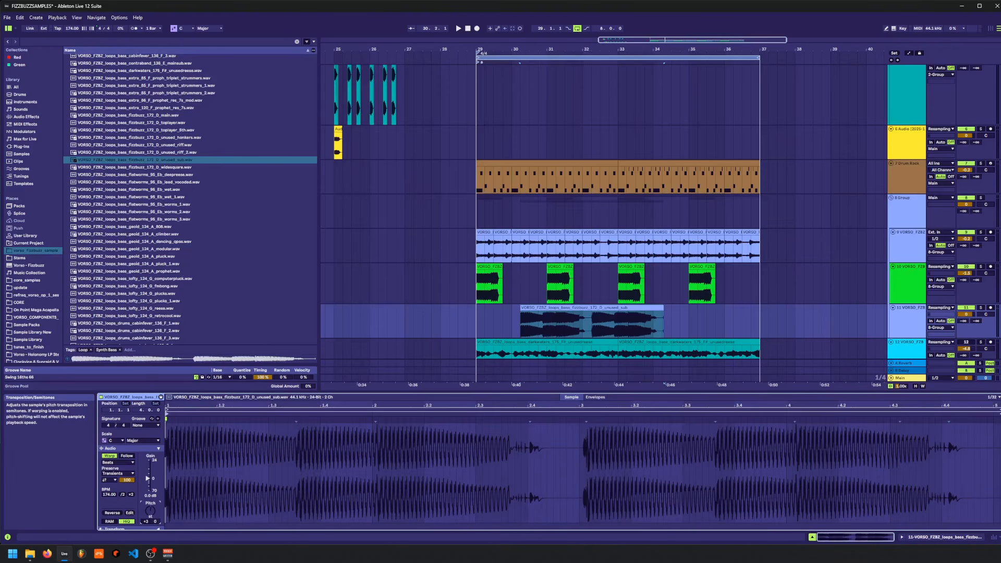
click(469, 331)
key(space)
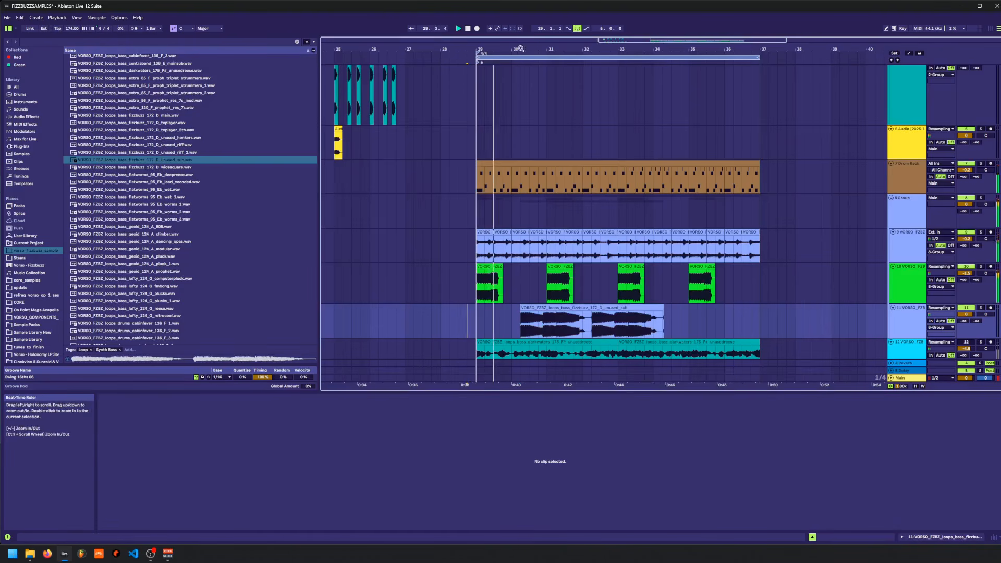
- Split the unused_sub clip at 30.4.3 and select the part after the cut
drag(532, 49, 554, 240)
click(593, 332)
key(ctrl+e)
click(598, 309)
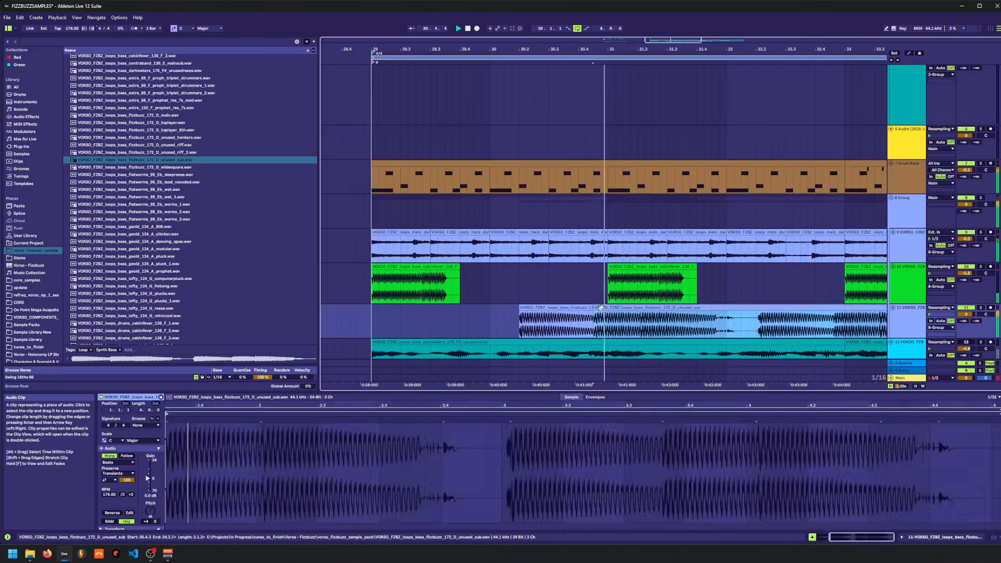
- Delete the unused_sub remainder after the cut and duplicate the sub track's bars 29 to 33 into bars 33 to 37
key(Delete)
drag(558, 49, 558, 5)
drag(505, 321, 643, 314)
key(ctrl+d)
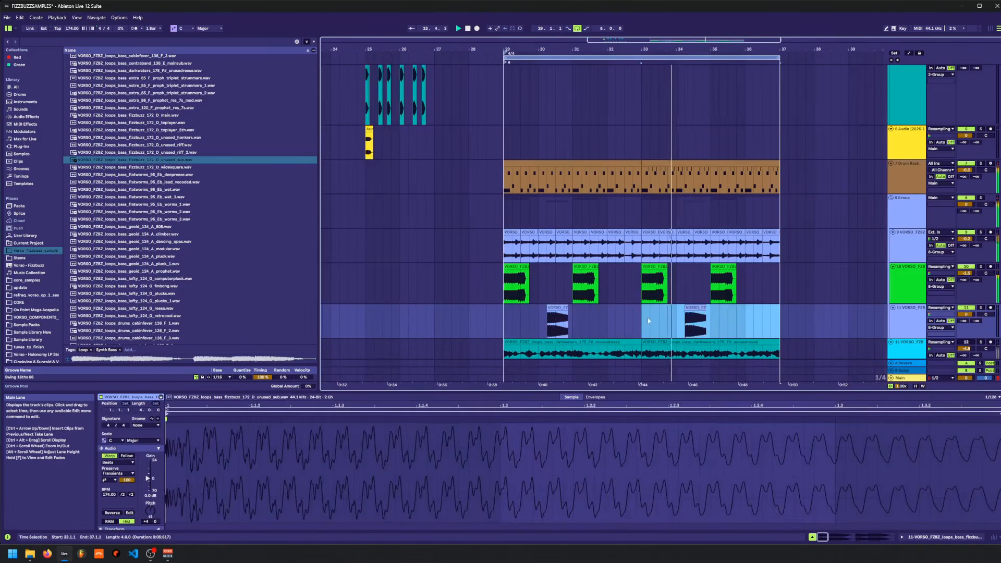
key(space)
- Insert four bars of silence at bar 33 on the Drum Rack track and fill them with a duplicate of the preceding clip
mouse_move(643, 184)
mouse_down()
mouse_move(799, 178)
mouse_move(782, 184)
mouse_up()
key(ctrl+i)
click(597, 163)
key(ctrl+d)
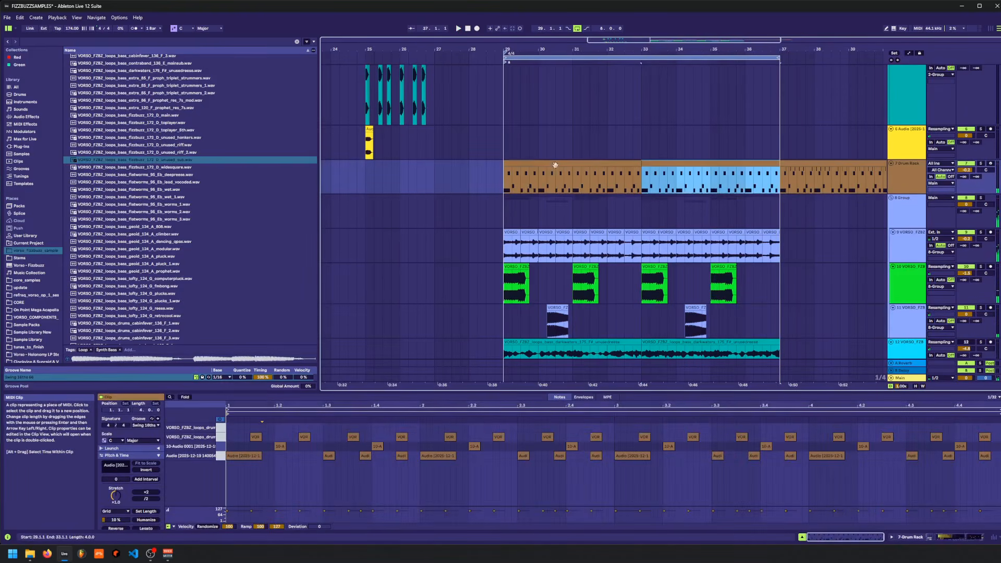
- Save the set and play the arrangement loop
click(471, 187)
key(ctrl+s)
key(space)
scroll(626, 109, down, 1)
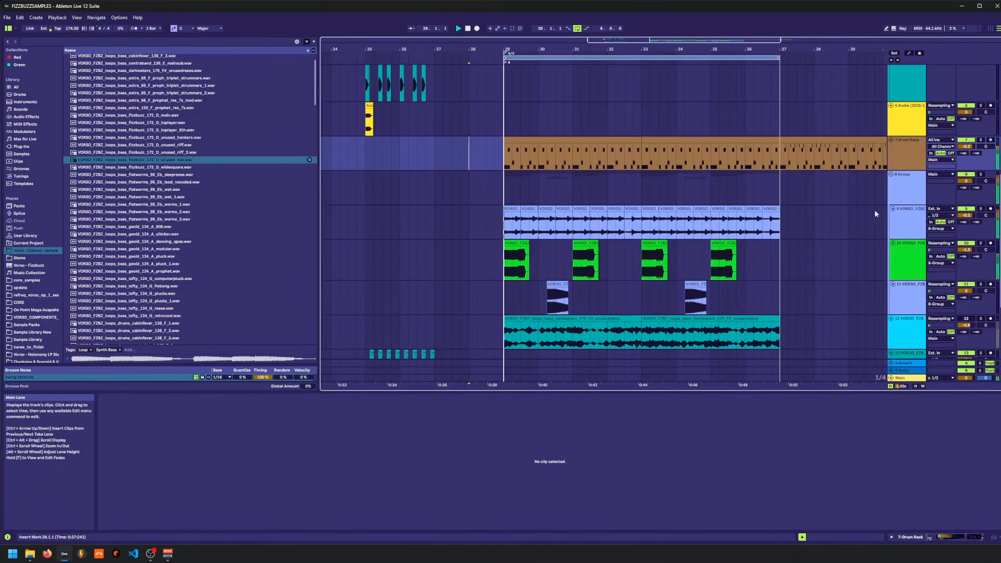
- Try a lower volume on the Main track during playback and reset it to 0 dB
click(896, 190)
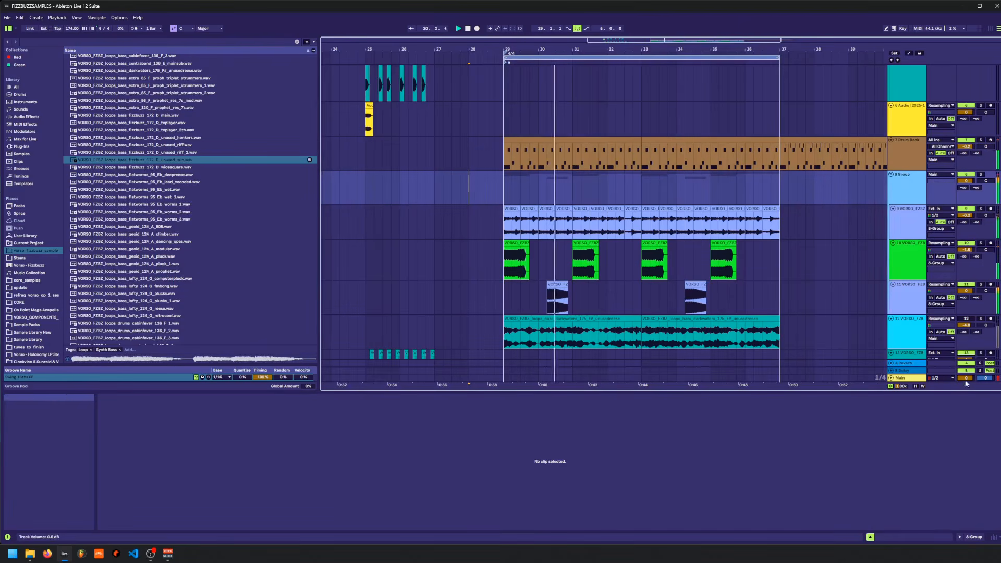
drag(966, 377, 966, 387)
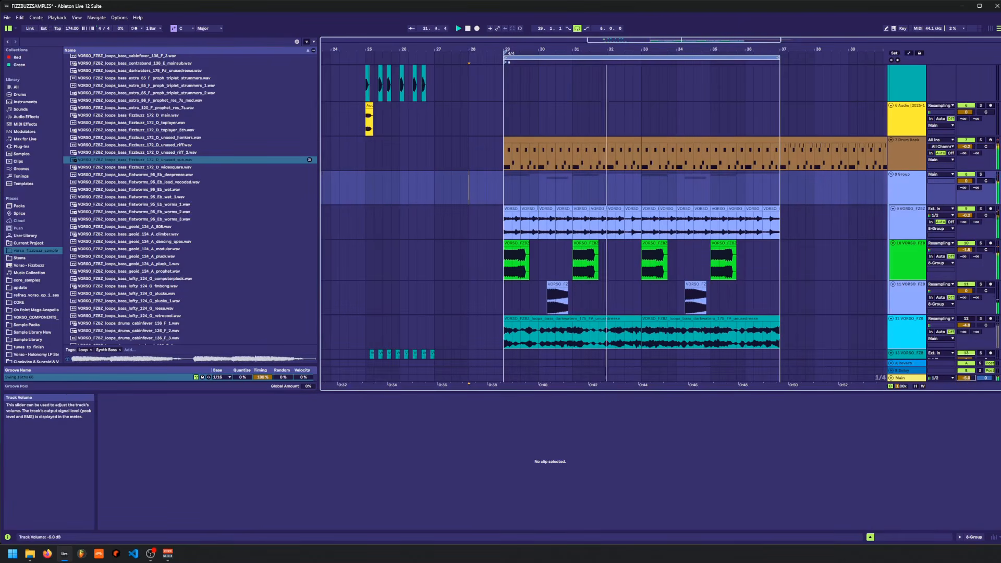
click(912, 158)
key(space)
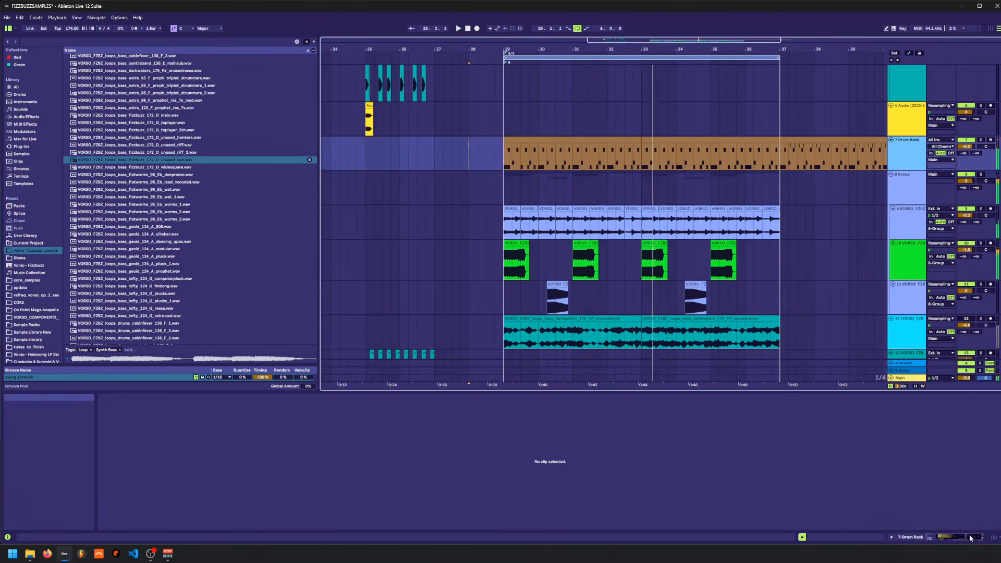
click(969, 537)
double_click(967, 441)
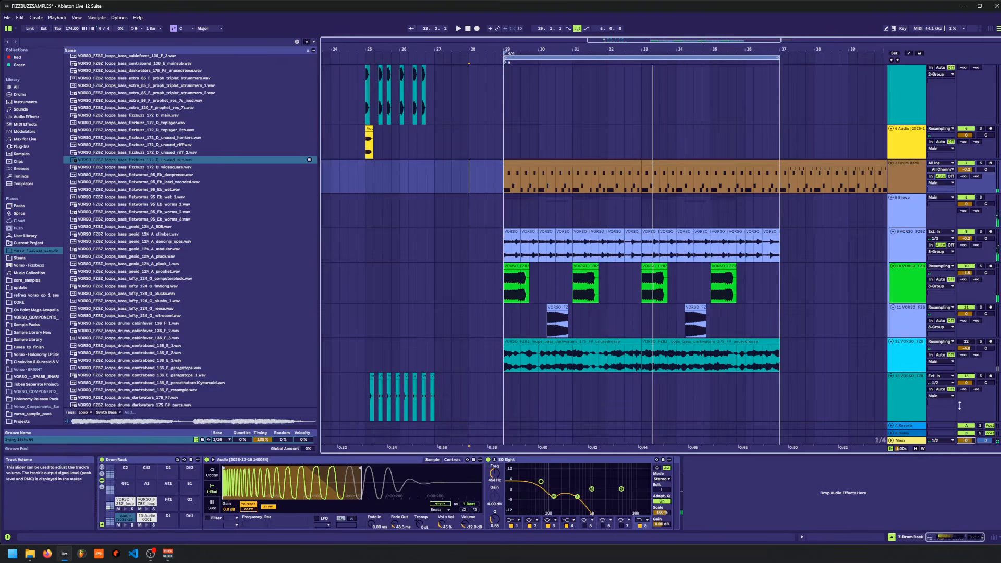
- Lower the volumes of the Drum Rack, bass group and ungrouped tracks together, bringing the Drum Rack to -4.0 dB, and play the loop
click(533, 162)
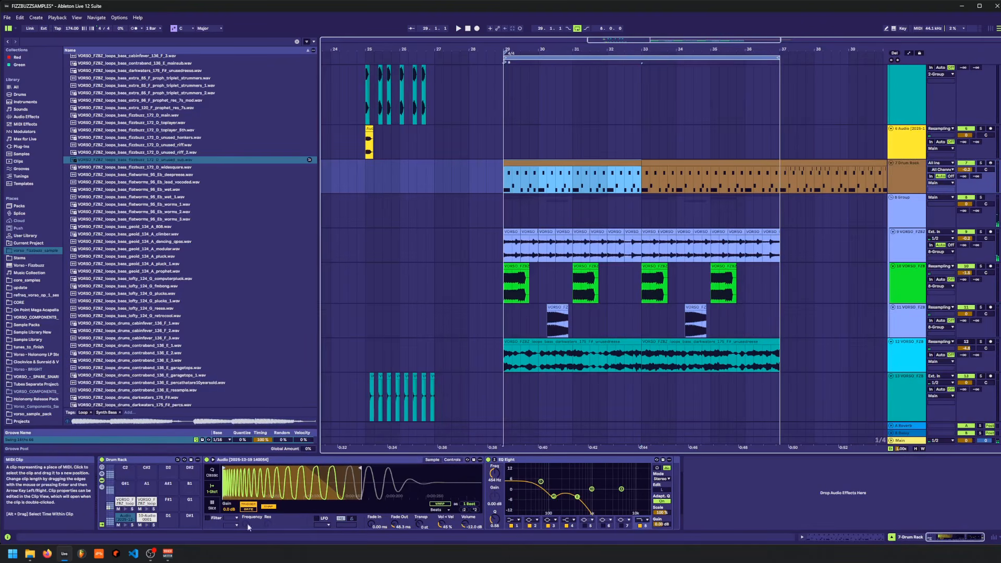
click(125, 518)
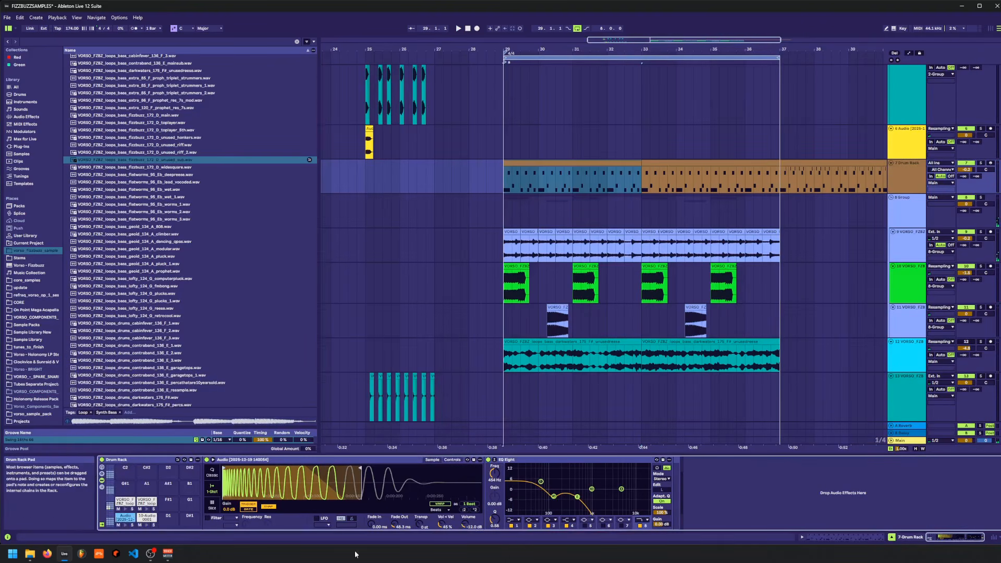
shift+click(913, 201)
click(966, 169)
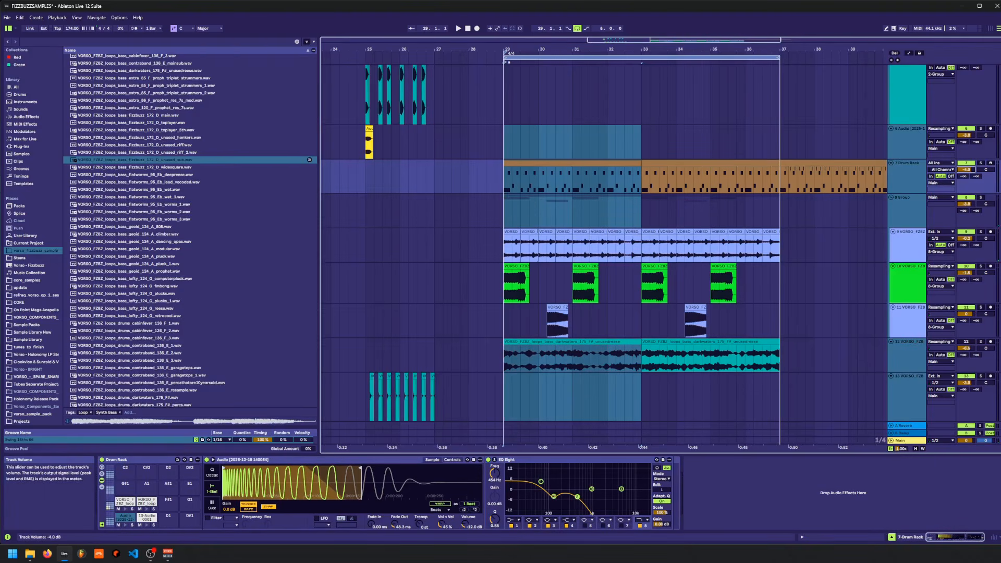
key(space)
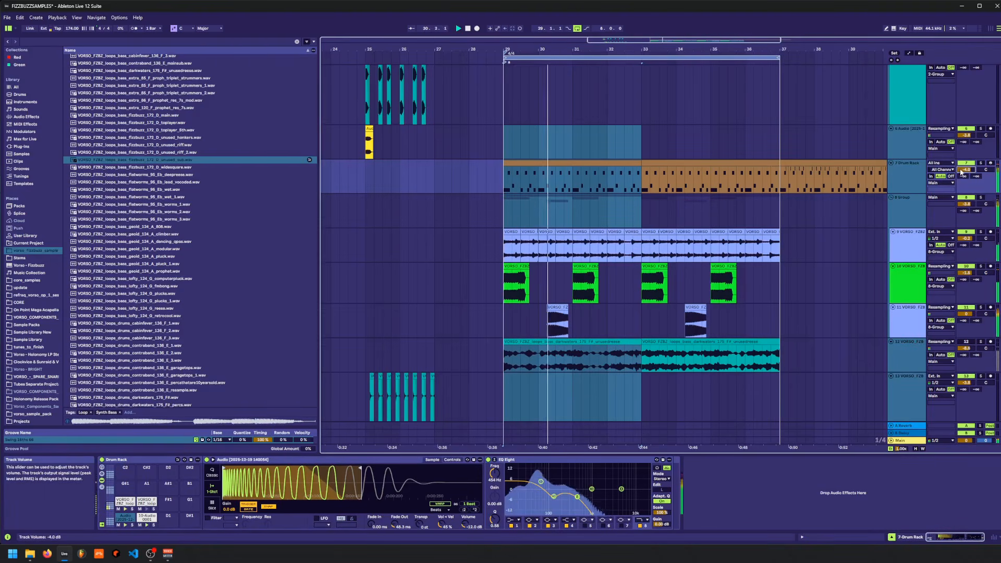
click(602, 327)
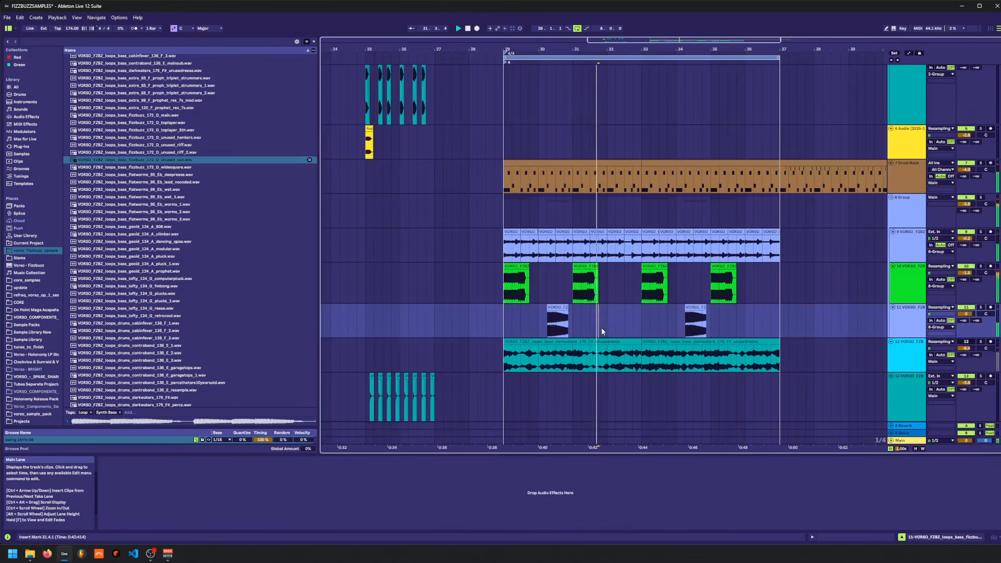
- Insert Auto Pan-Tremolo before the Delay on the mainlead track, set its frequency to 1.00 Hz, raise its shape, and audition it
click(875, 244)
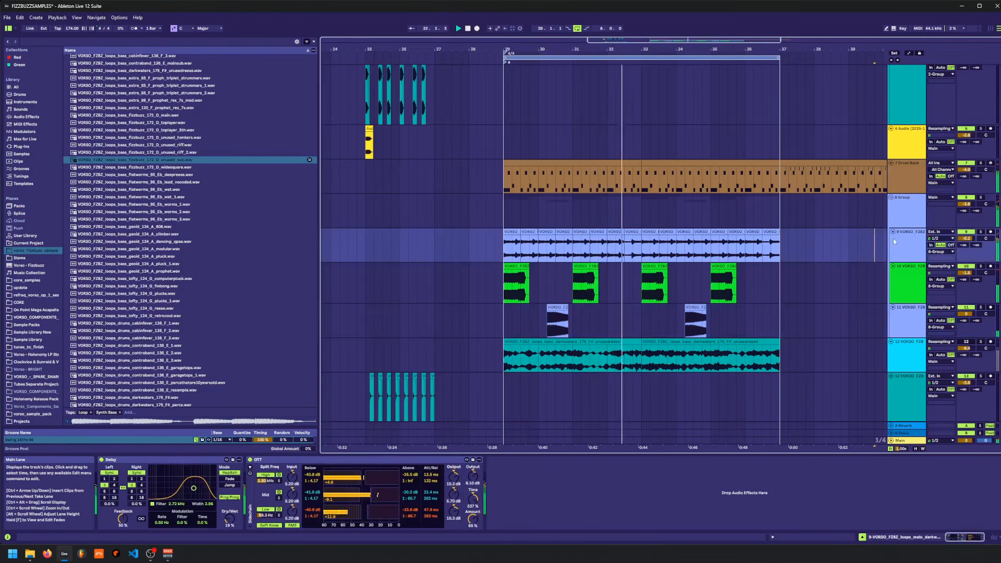
click(26, 117)
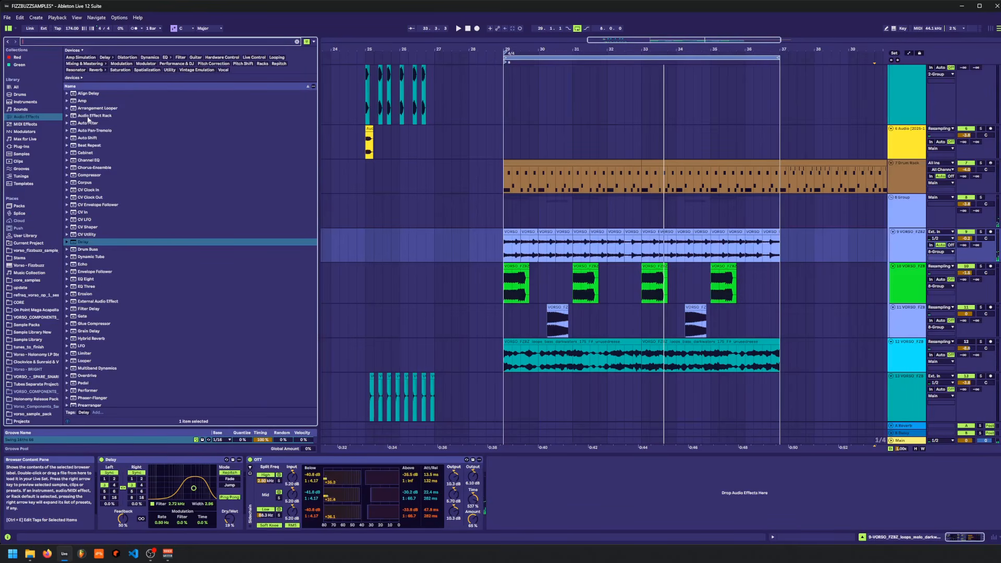
drag(83, 131, 147, 492)
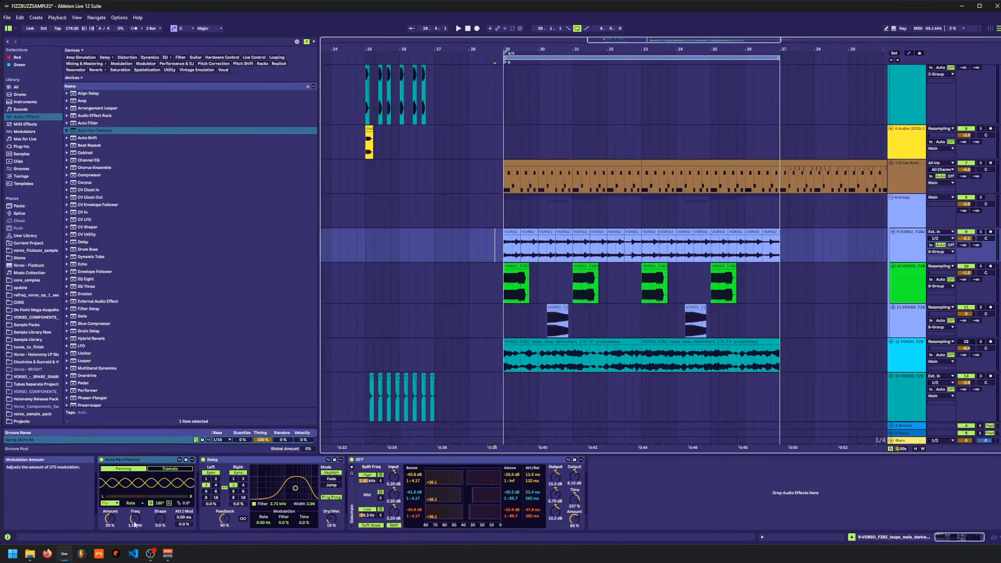
key(space)
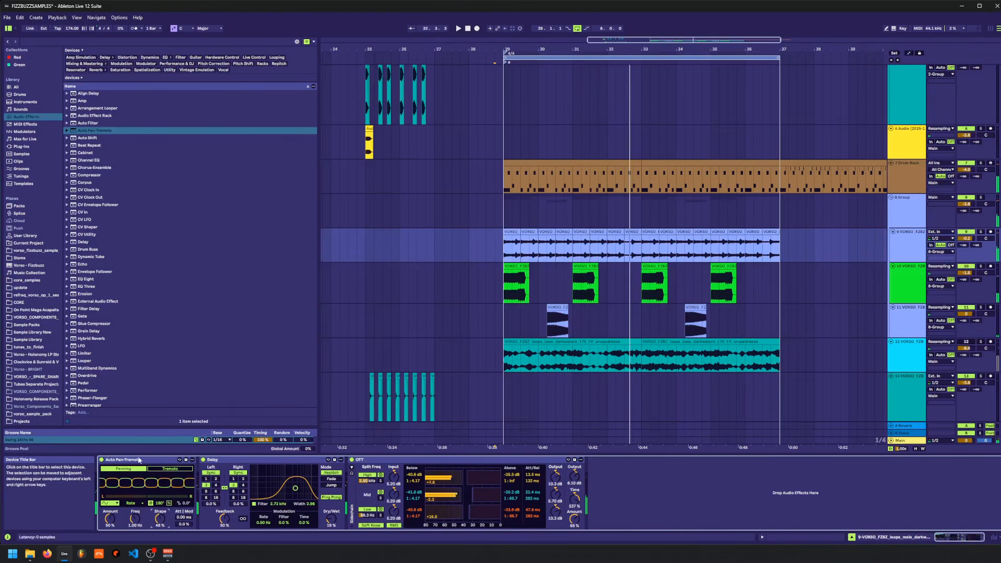
key(space)
key(space)
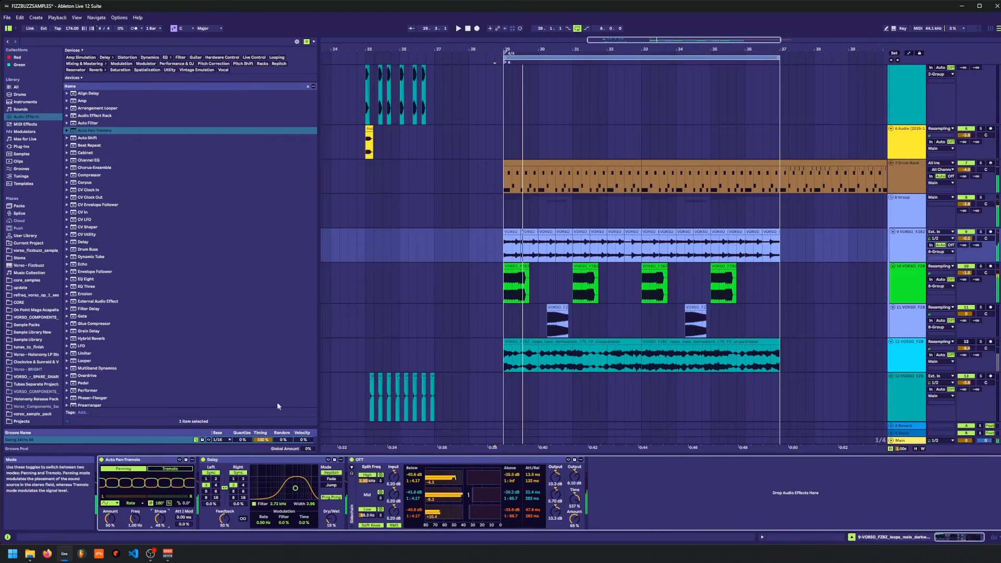
key(space)
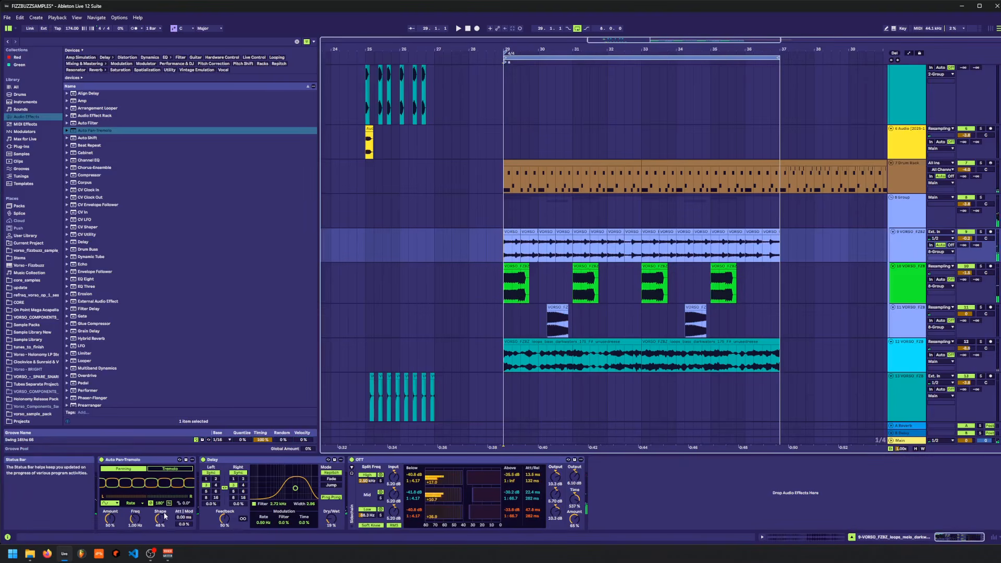
- Switch the Auto Pan-Tremolo's LFO to a synced rate of 1 and play the loop
click(140, 504)
click(142, 522)
key(space)
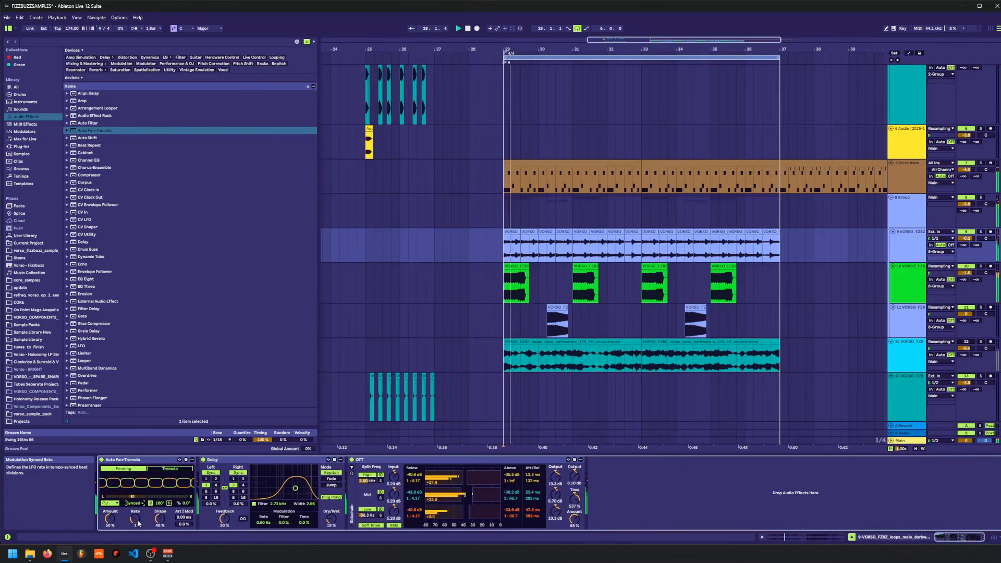
- Duplicate the Auto Pan-Tremolo, give the copy a sawtooth waveform at a synced 1/16 rate, and audition it
key(ctrl+d)
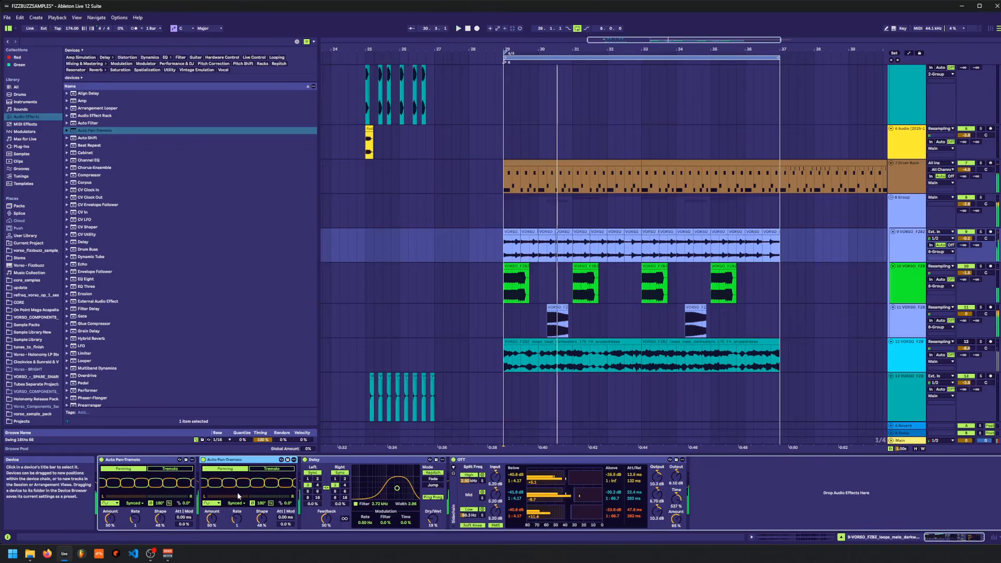
click(212, 503)
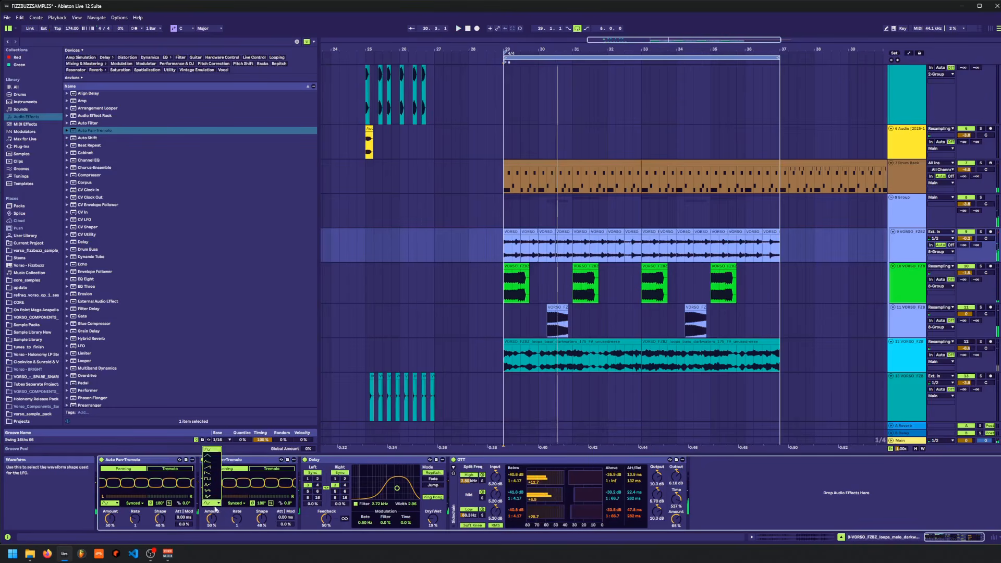
click(215, 477)
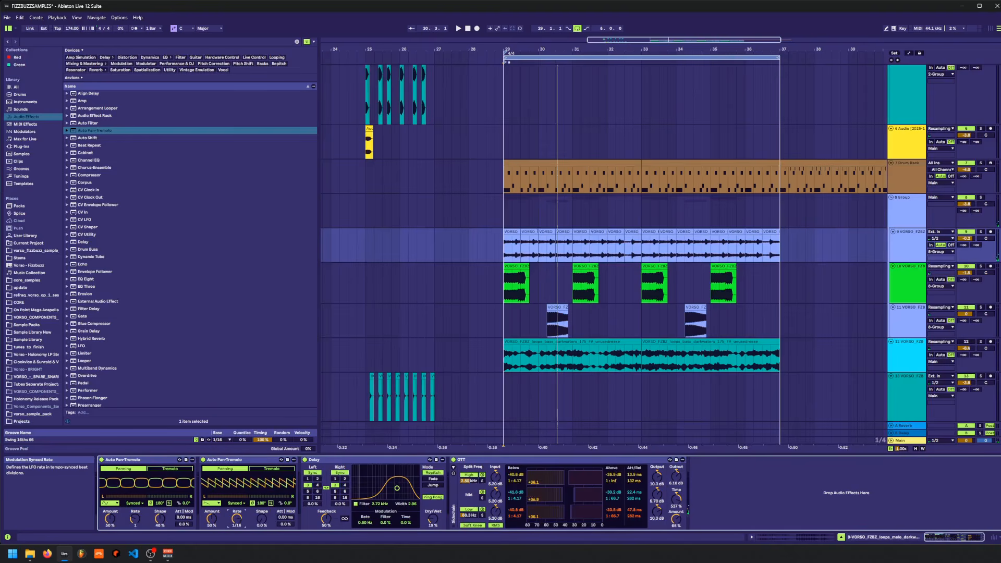
key(space)
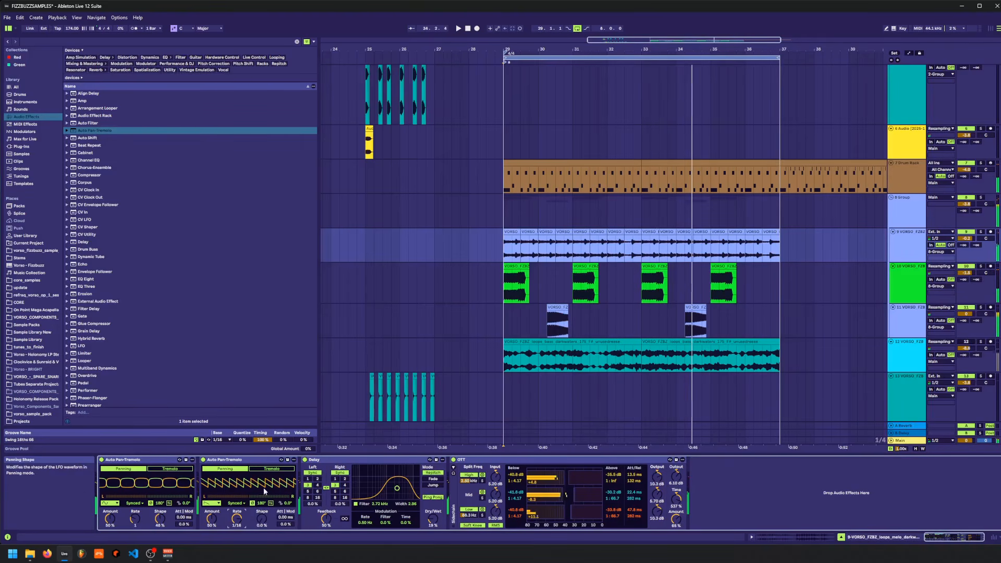
- Set the second Auto Pan-Tremolo's shape to 0%, phase to 0° and amount to about 86%, and save the set
click(259, 470)
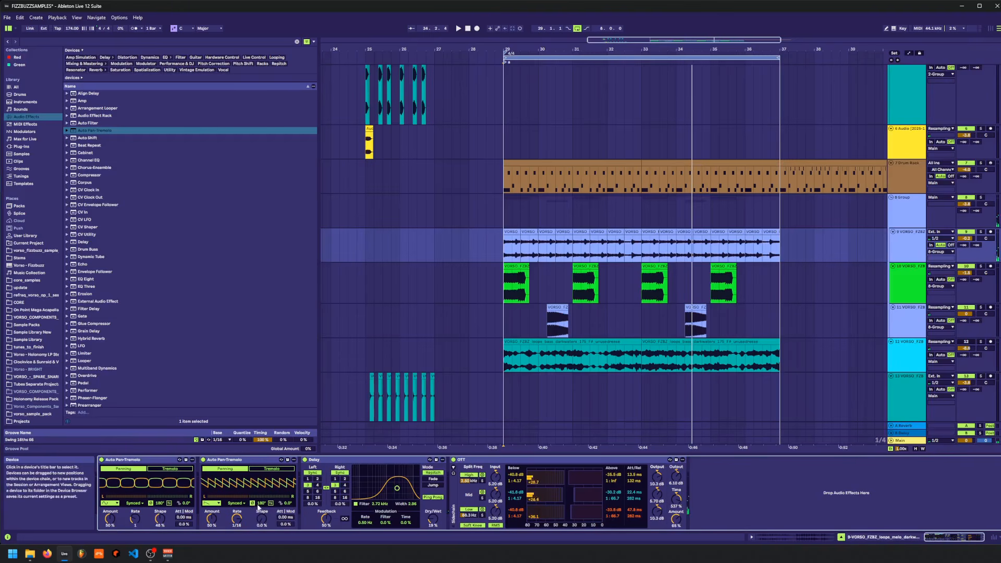
key(space)
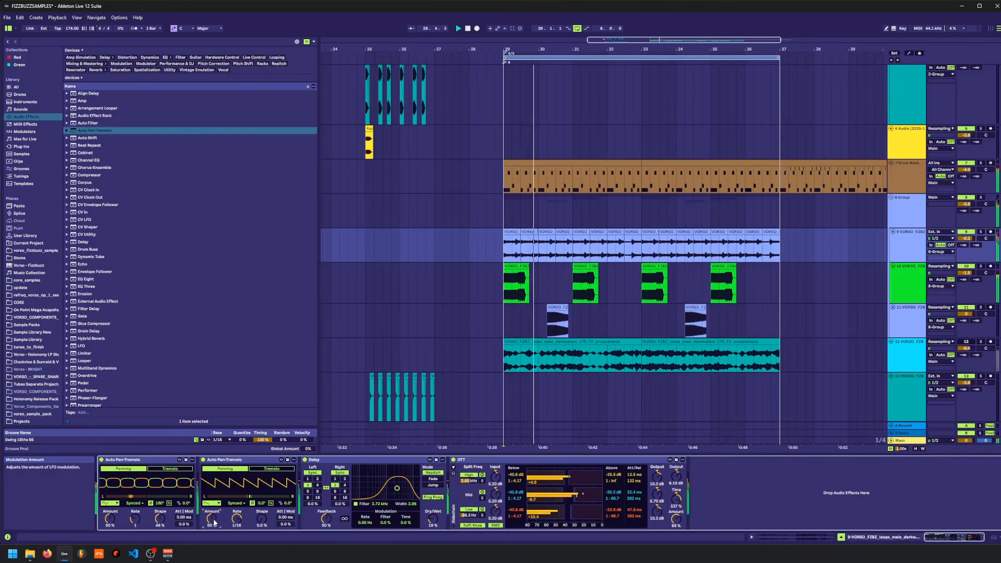
drag(216, 523, 216, 477)
key(ctrl+s)
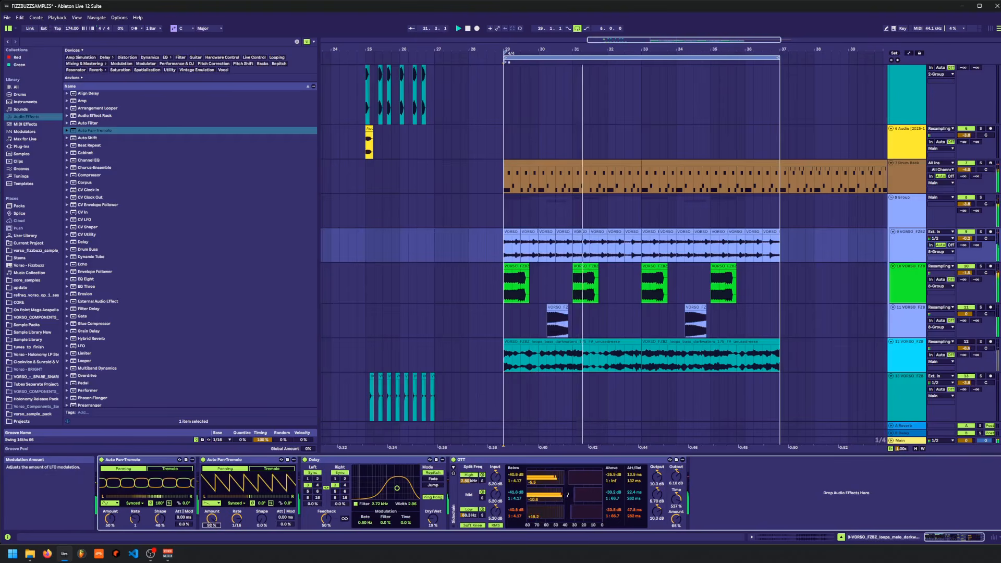
- Step through the bass group and its tracks during playback, ending on the mainlead track
click(911, 214)
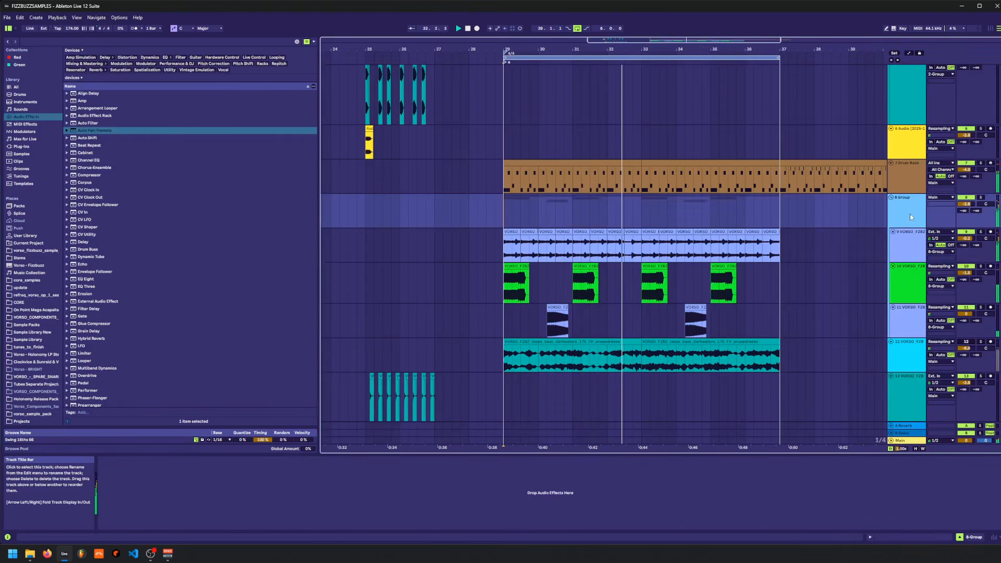
key(Left)
key(Up)
key(Down)
key(Right)
key(Down)
key(Down)
key(Down)
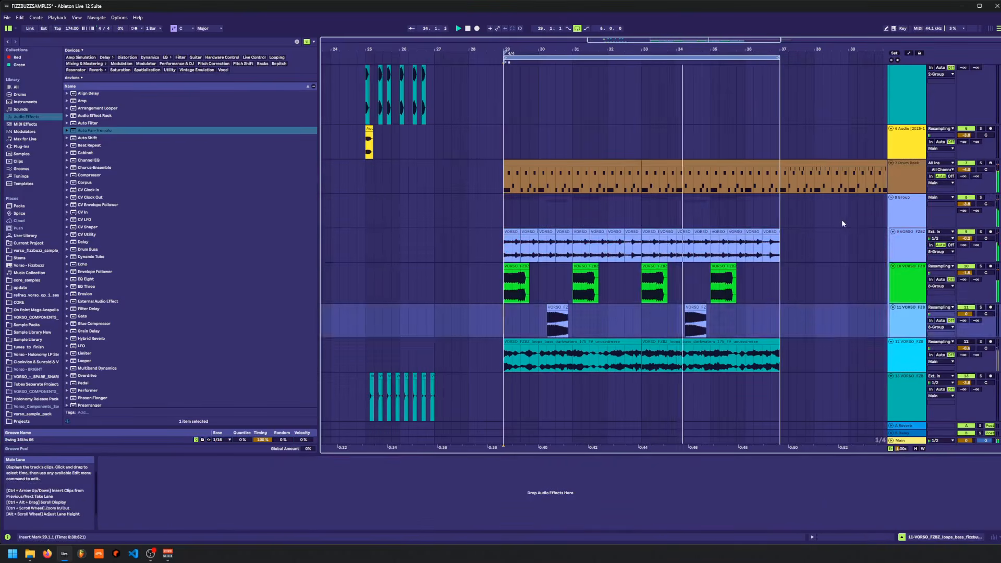
key(Up)
key(Up)
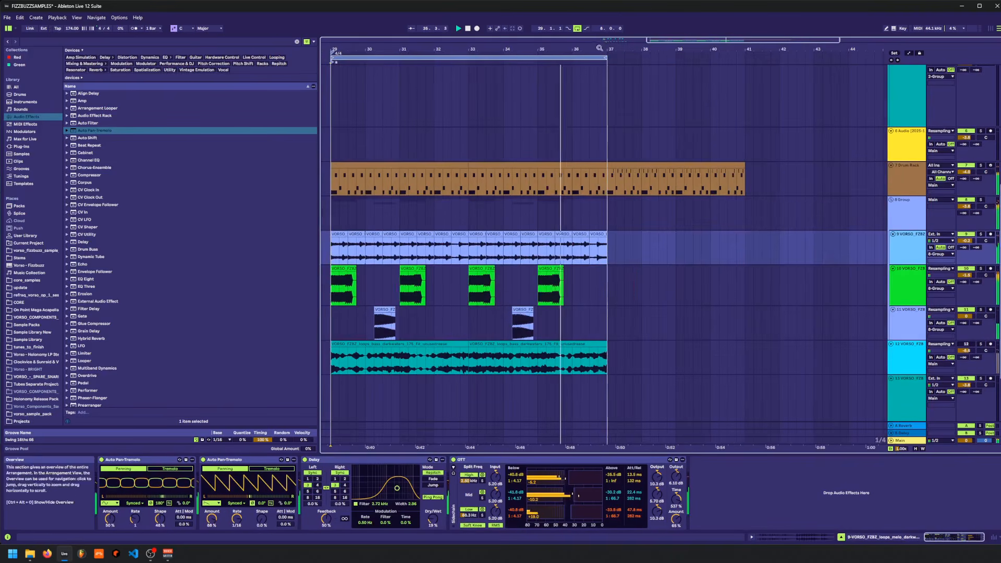
- Stop playback and duplicate the Drum Rack track's bars 37 to 41 into bars 41 to 45
scroll(600, 104, down, 4)
key(space)
drag(609, 186, 665, 187)
key(ctrl+d)
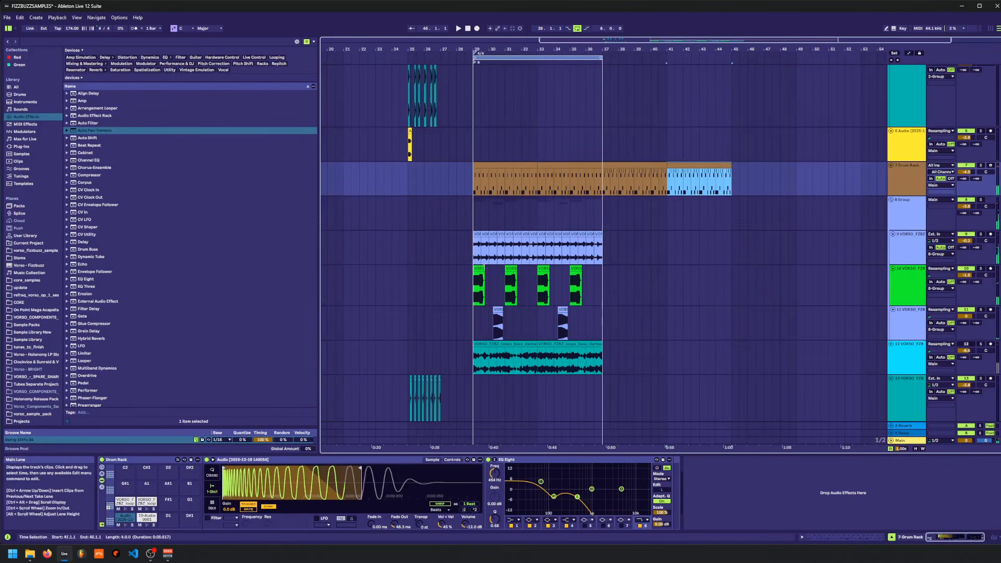
- Duplicate bars 29 to 37 of the mainlead, cabinfever bass and sub tracks into bars 37 to 45
drag(474, 323, 609, 304)
key(ctrl+d)
click(607, 263)
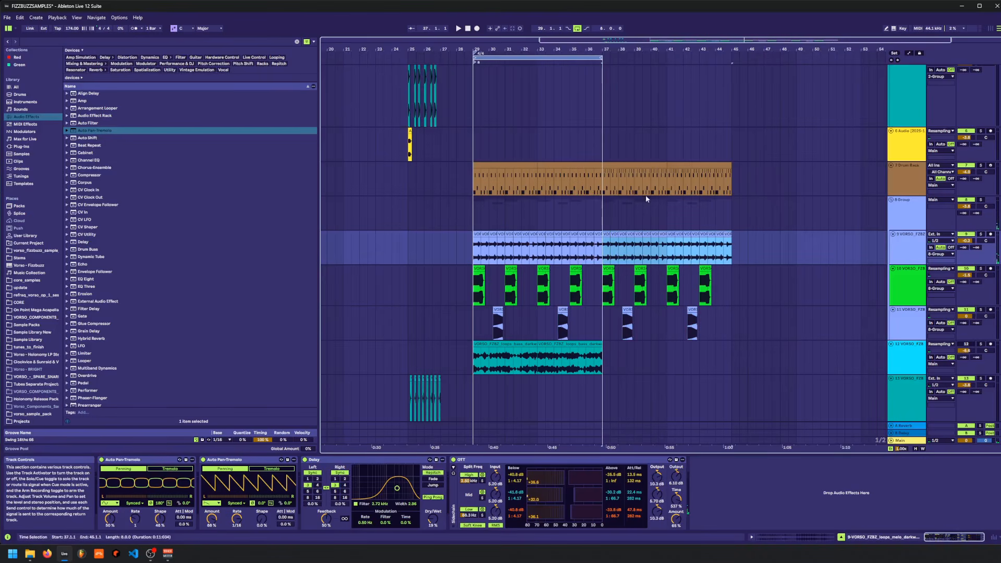
- Play the arrangement briefly from bar 29 to hear the mainlead and bass together
click(475, 254)
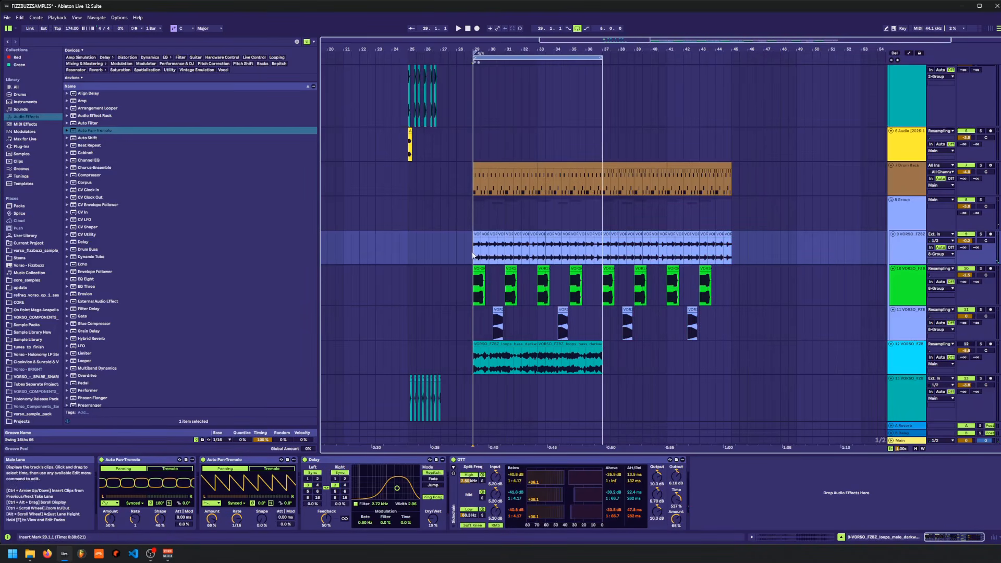
click(476, 293)
key(space)
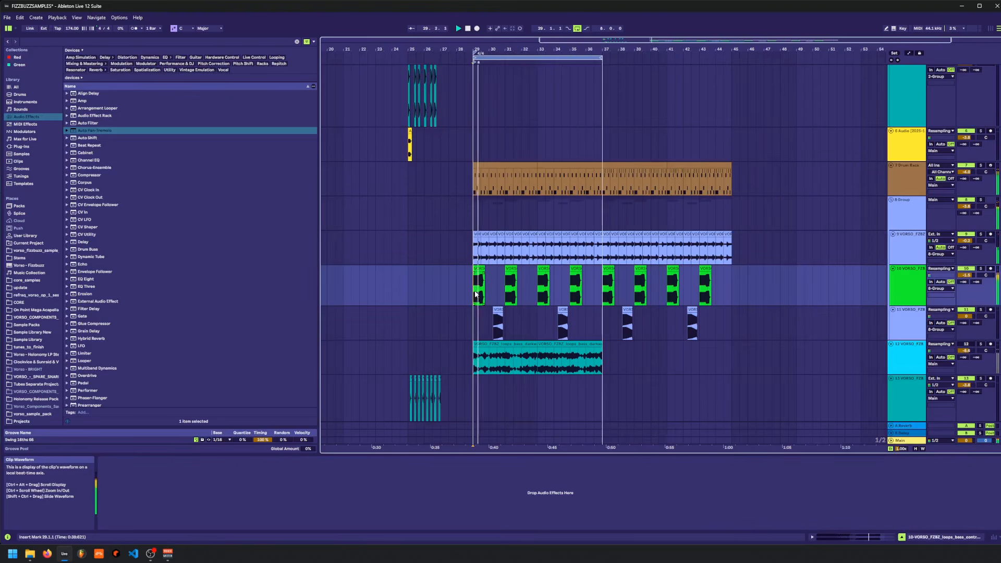
click(478, 257)
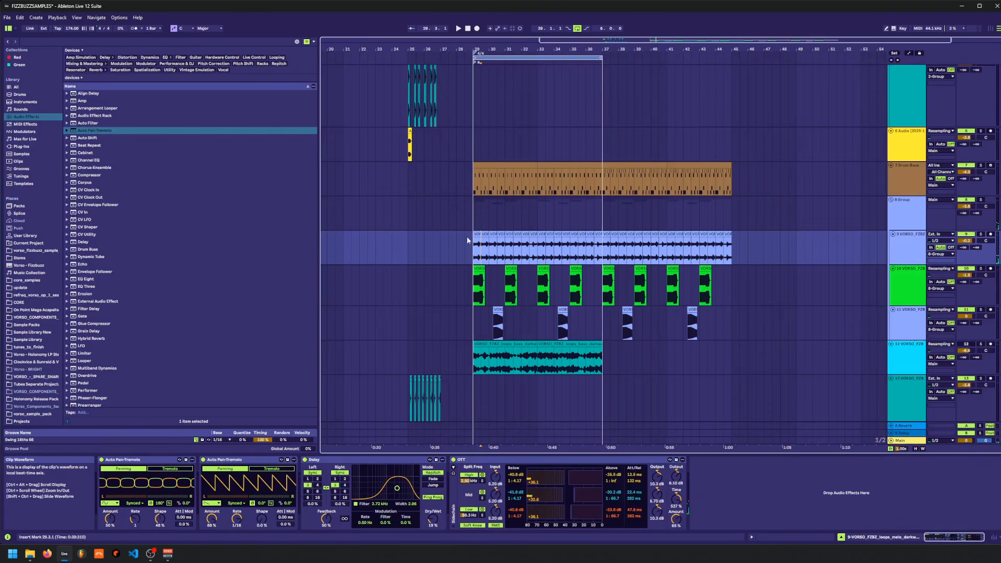
- Transpose the mainlead clips from bar 37 onwards to -7 st
drag(603, 248, 780, 248)
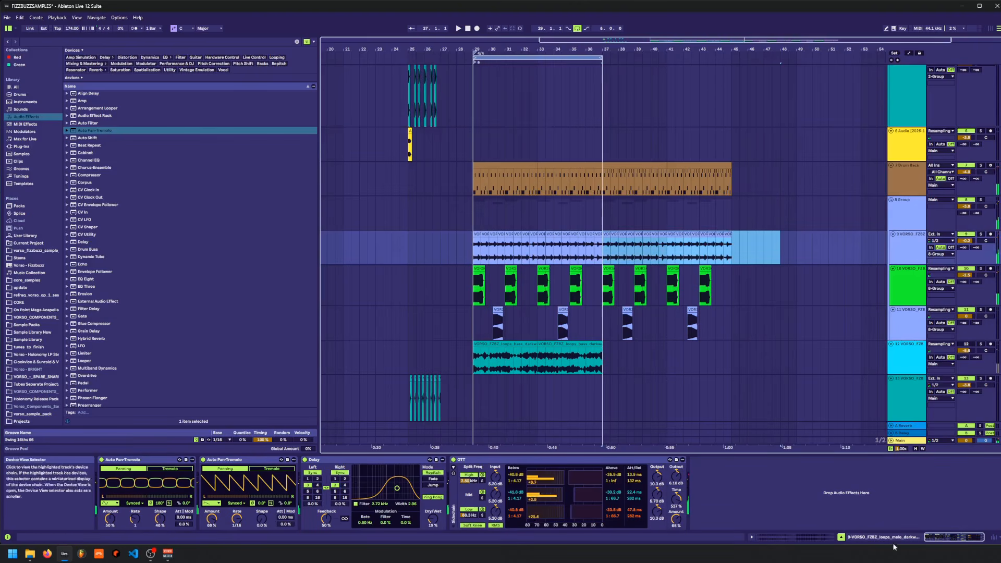
click(814, 538)
scroll(148, 496, down, 3)
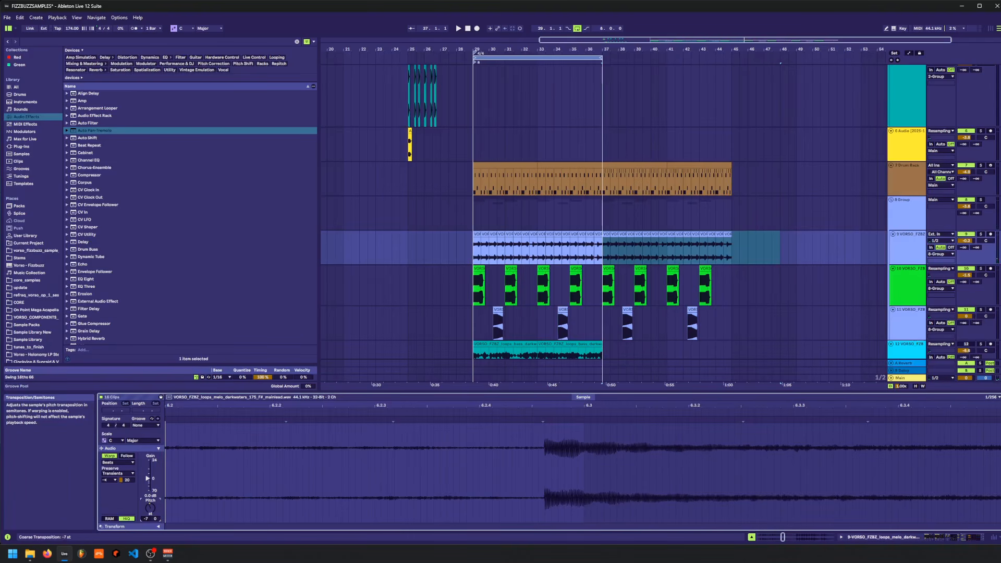
scroll(603, 156, down, 1)
- Play from bar 37, extend the loop to span bars 29 to 45, and save the set
click(603, 71)
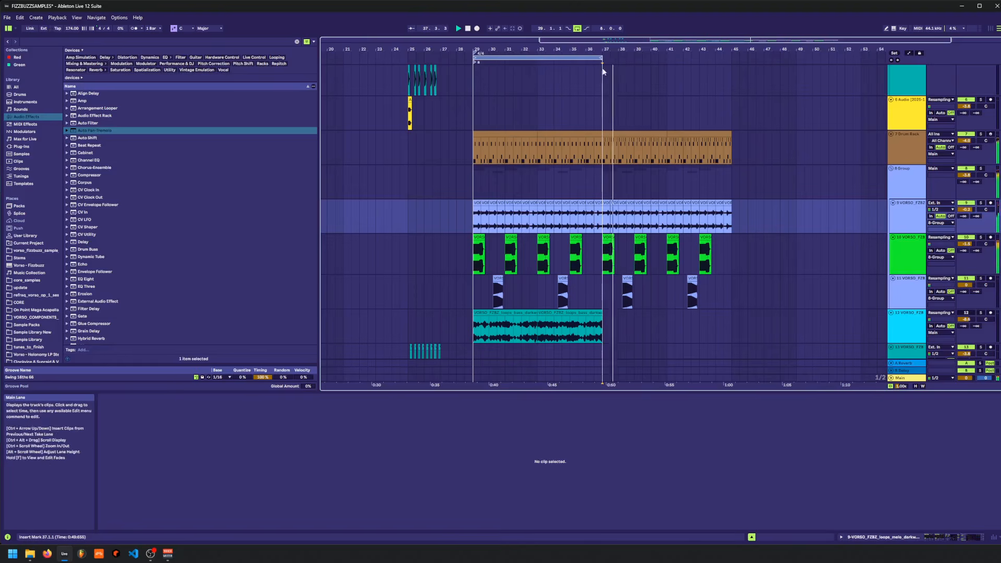
drag(602, 57, 733, 55)
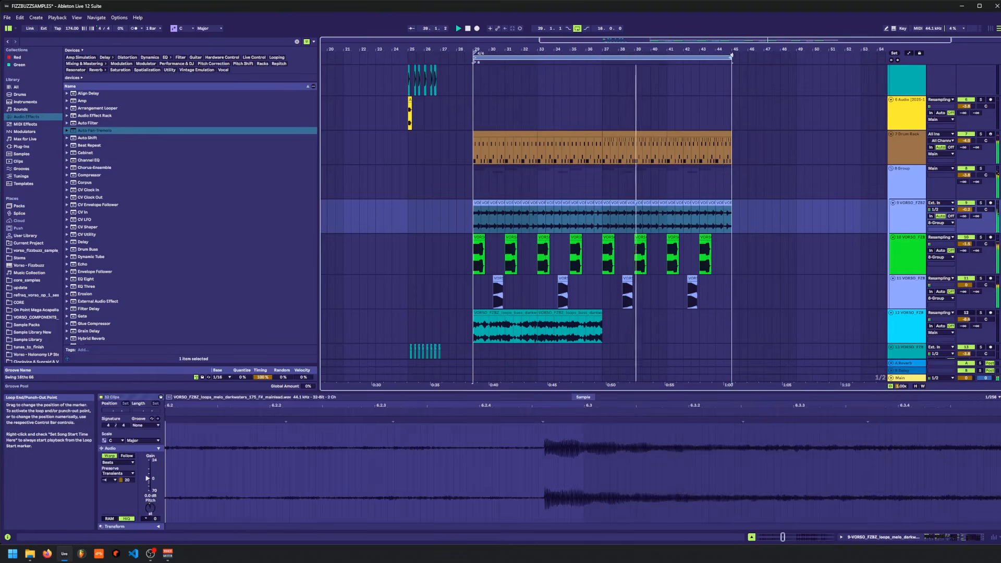
click(912, 538)
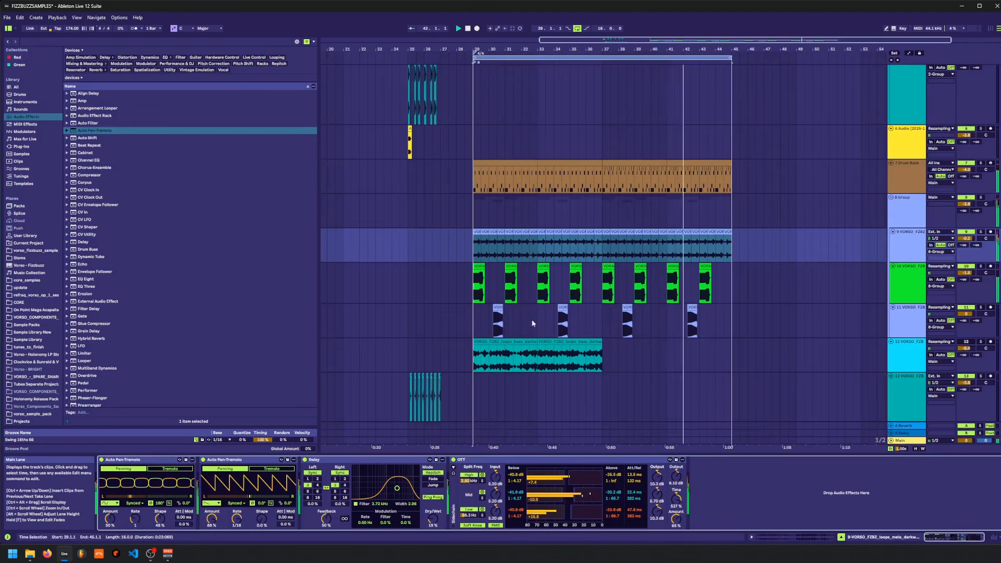
key(ctrl+s)
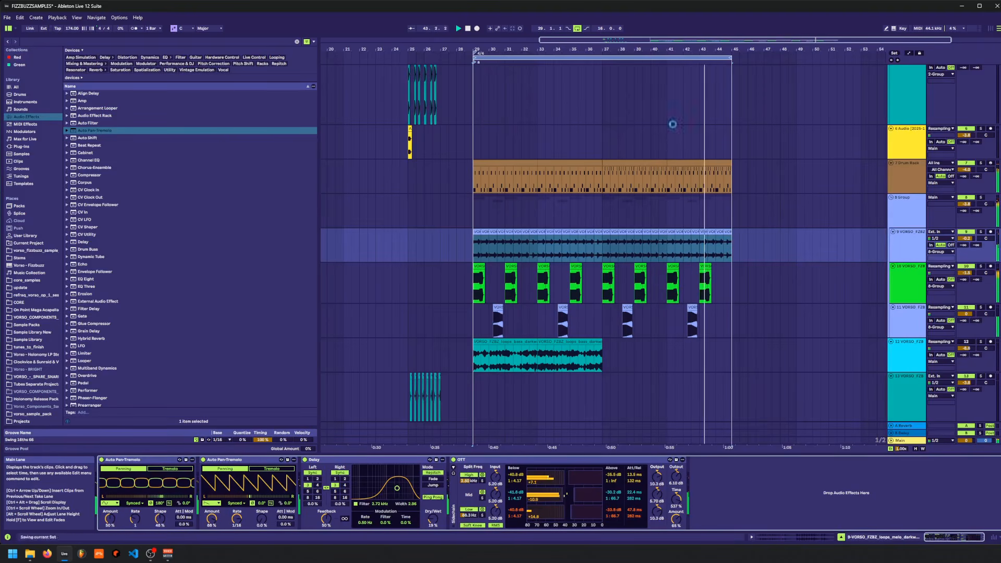
- Add a MIDI track below the Drum Rack track and load Serum 2 on it
click(913, 190)
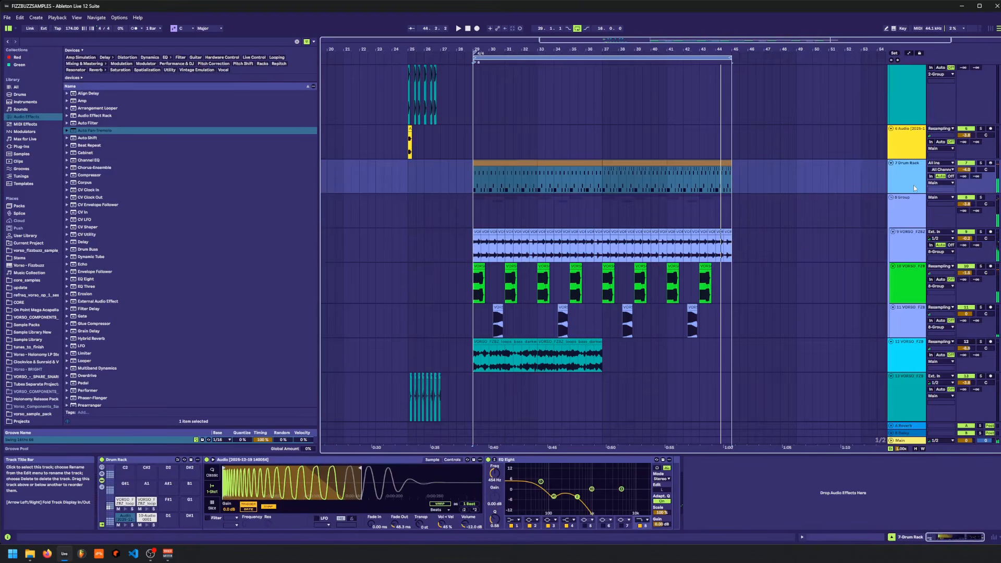
key(ctrl+shift+t)
click(28, 41)
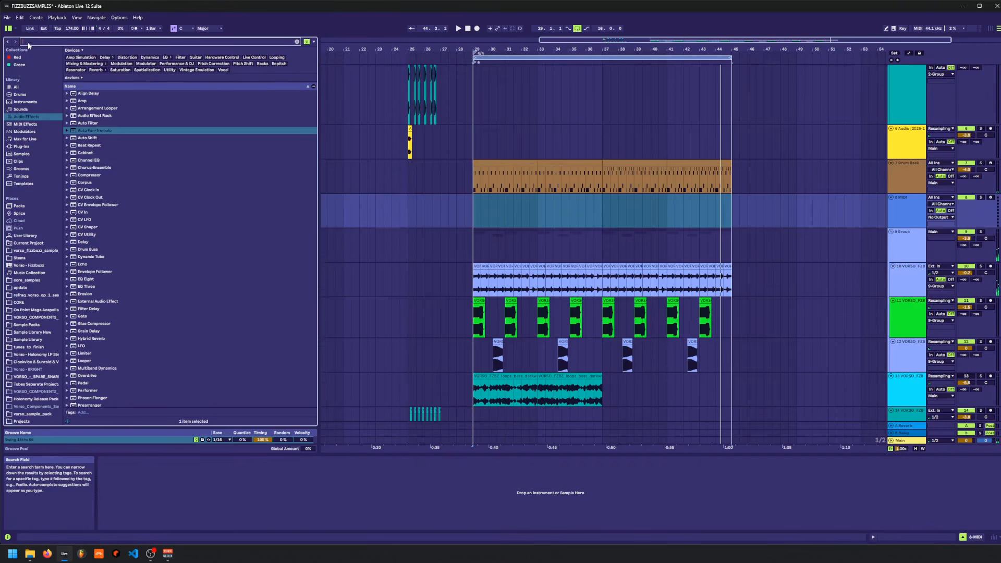
text(serum)
click(35, 148)
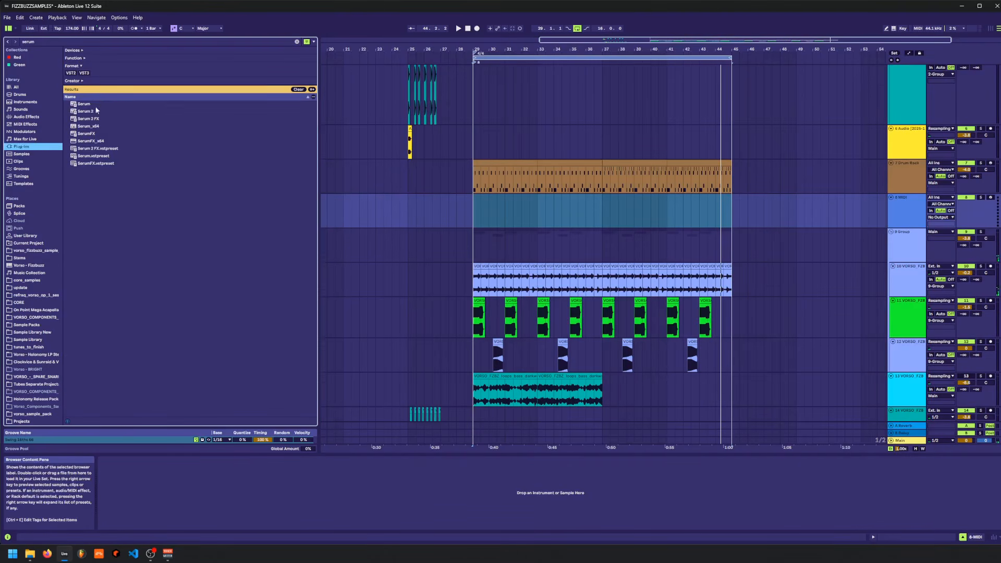
click(84, 112)
- Create a MIDI clip on the Serum 2 track from bar 37 to 41 and fill it with one sustained C3 note
drag(605, 212, 670, 209)
key(ctrl+shift+m)
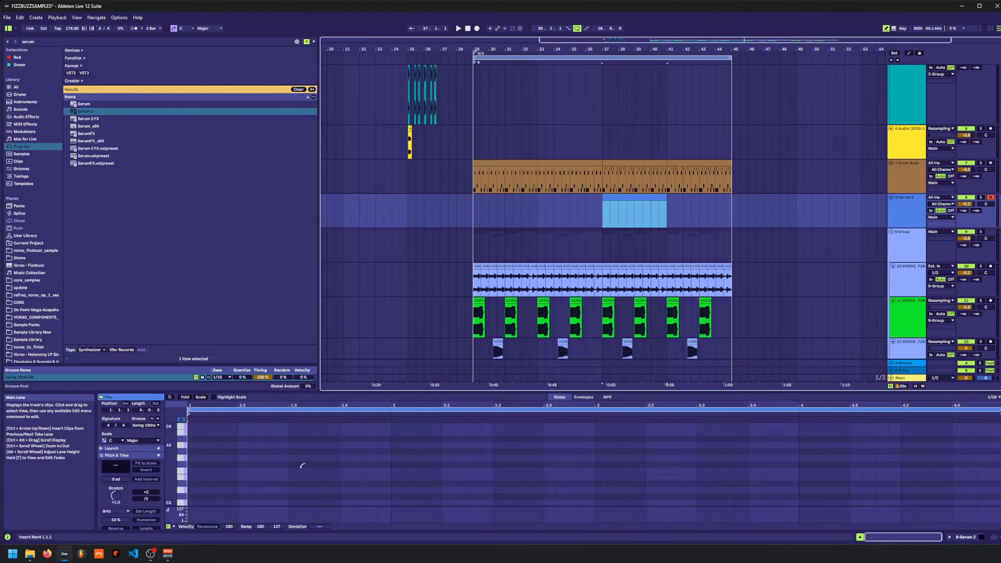
double_click(192, 503)
drag(192, 503, 997, 503)
- Open the Serum 2 window, switch off oscillator A and turn on the noise oscillator
click(964, 537)
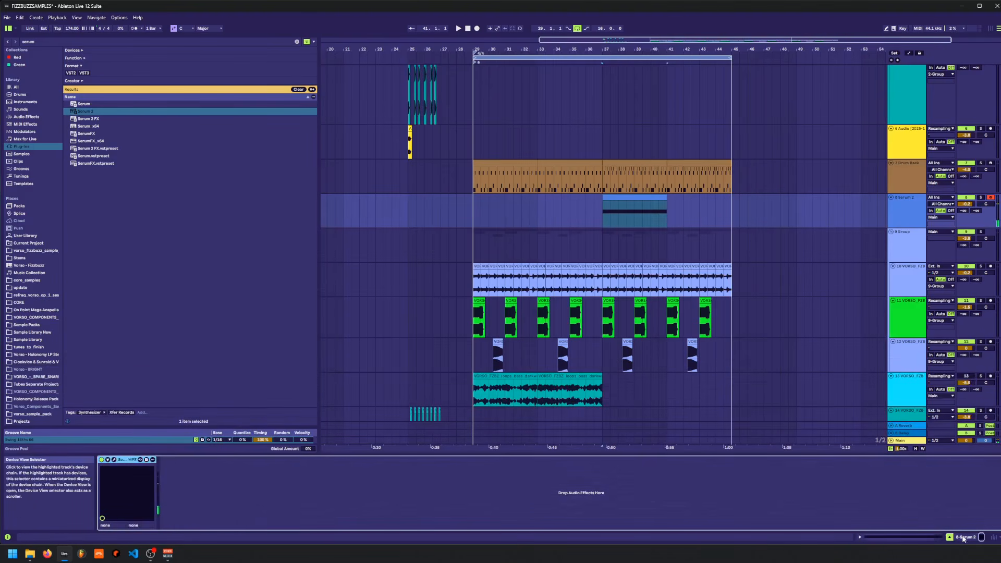
click(114, 460)
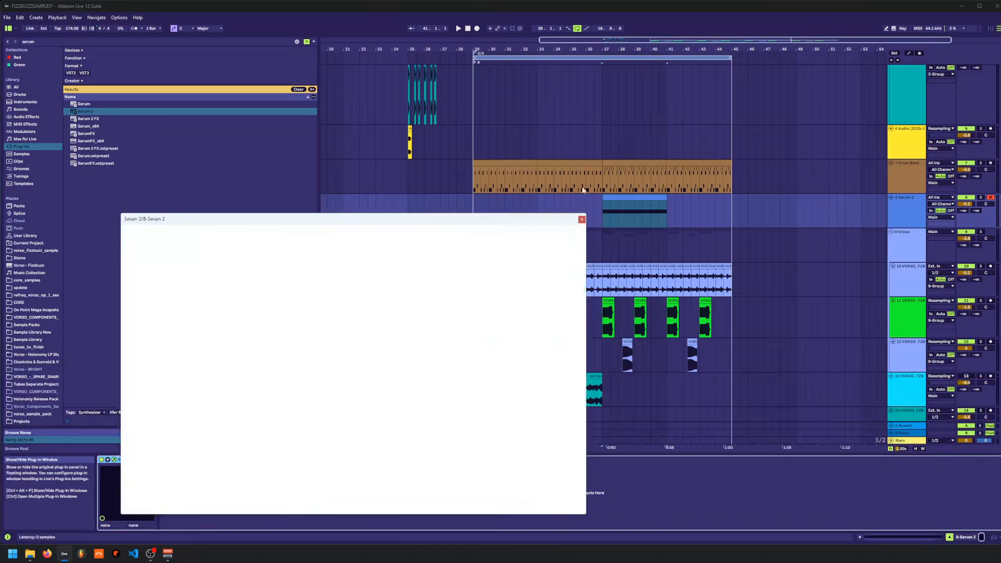
click(372, 184)
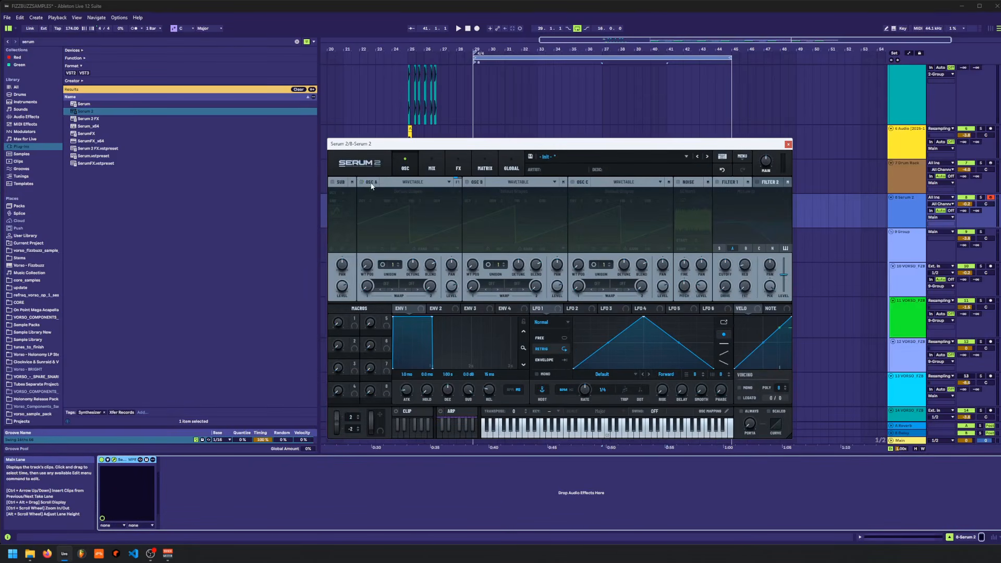
click(678, 182)
drag(675, 143, 692, 231)
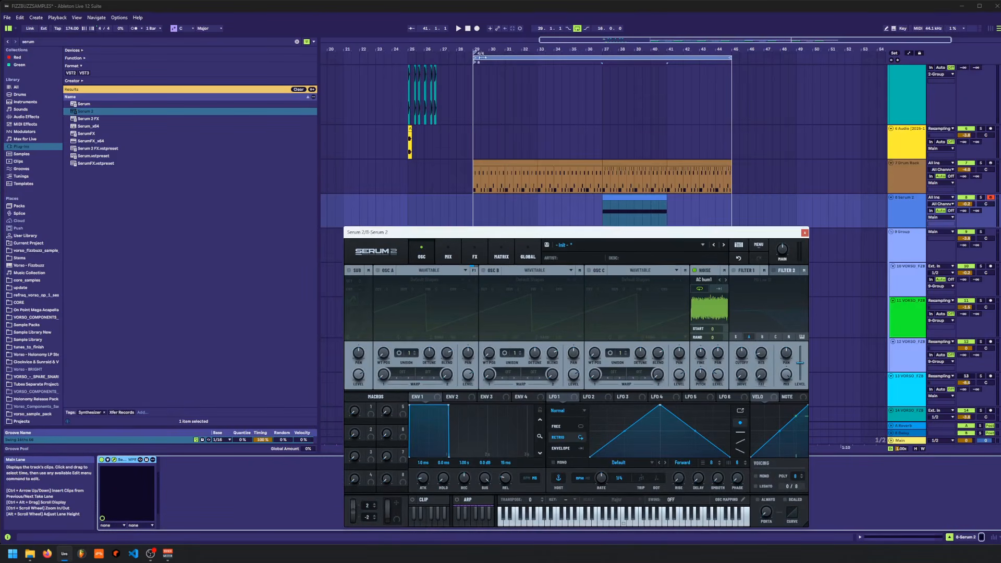
- Move the loop start to bar 37 and duplicate the Serum 2 clip into bars 41 to 45
drag(474, 57, 602, 58)
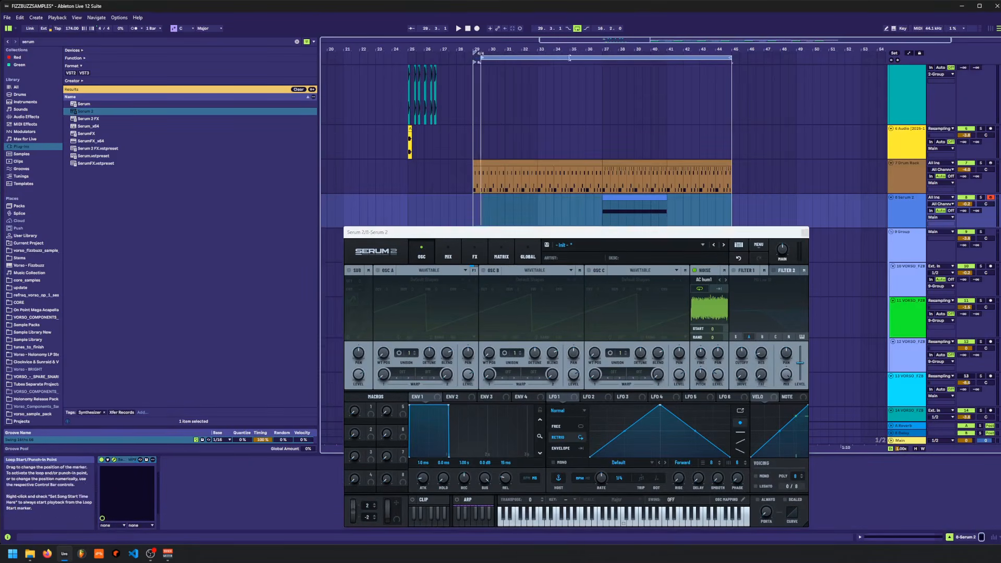
click(653, 197)
key(ctrl+d)
- Set Serum 2's noise source to White
drag(689, 233, 655, 169)
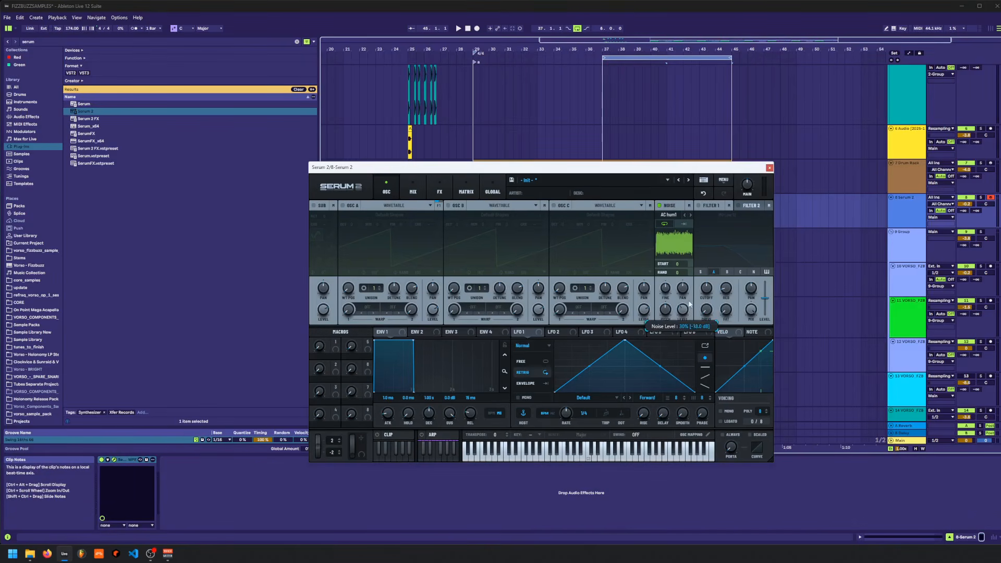
click(671, 216)
mouse_move(725, 288)
click(759, 295)
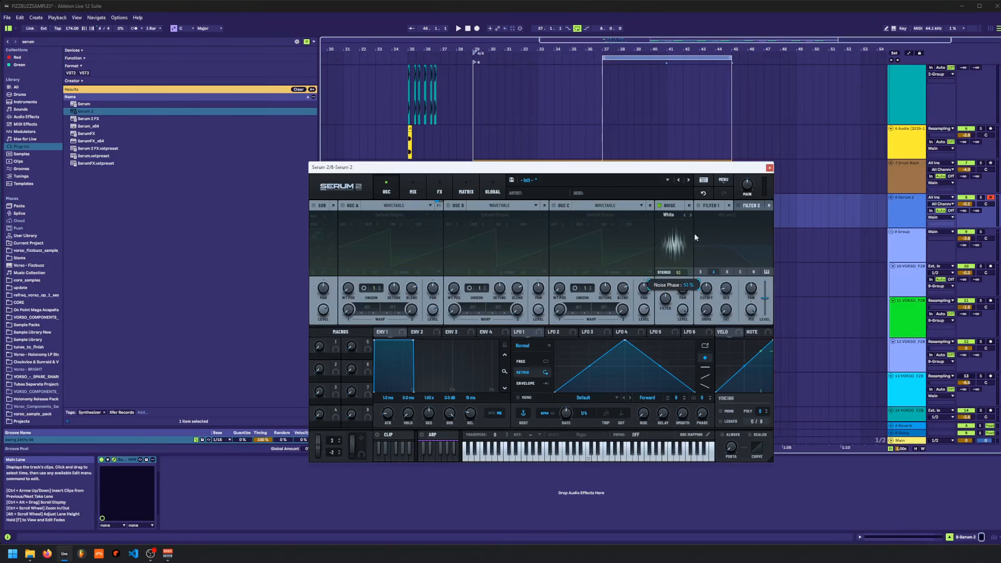
drag(695, 238, 697, 212)
- Start playback to hear the white noise and move the Serum 2 window clear of the clips in bars 37 to 45
key(space)
drag(696, 171, 716, 143)
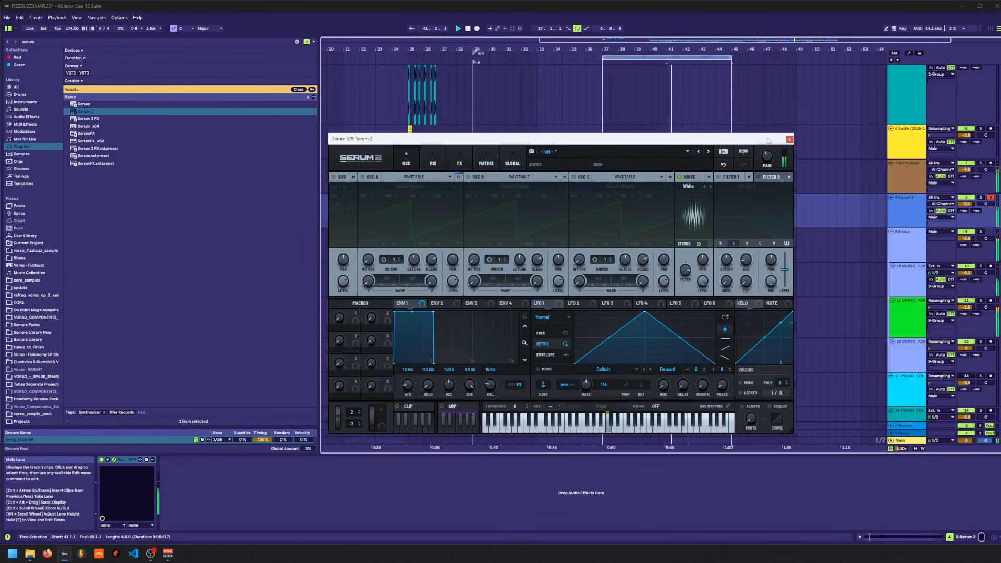
drag(751, 139, 552, 149)
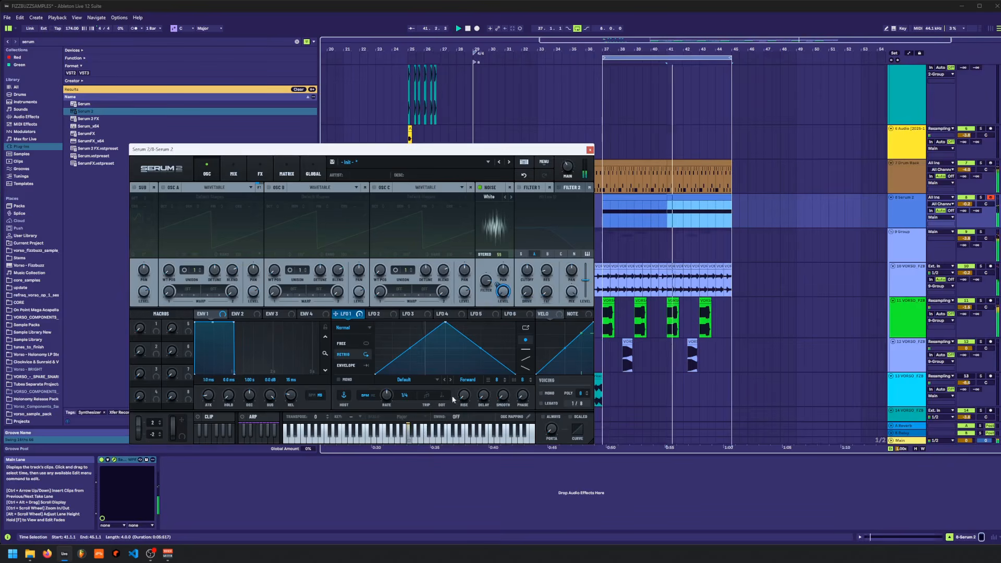
- Set LFO 1's rate to 1/8 and shape its curve into an early peak followed by a lower second peak
drag(391, 398, 391, 393)
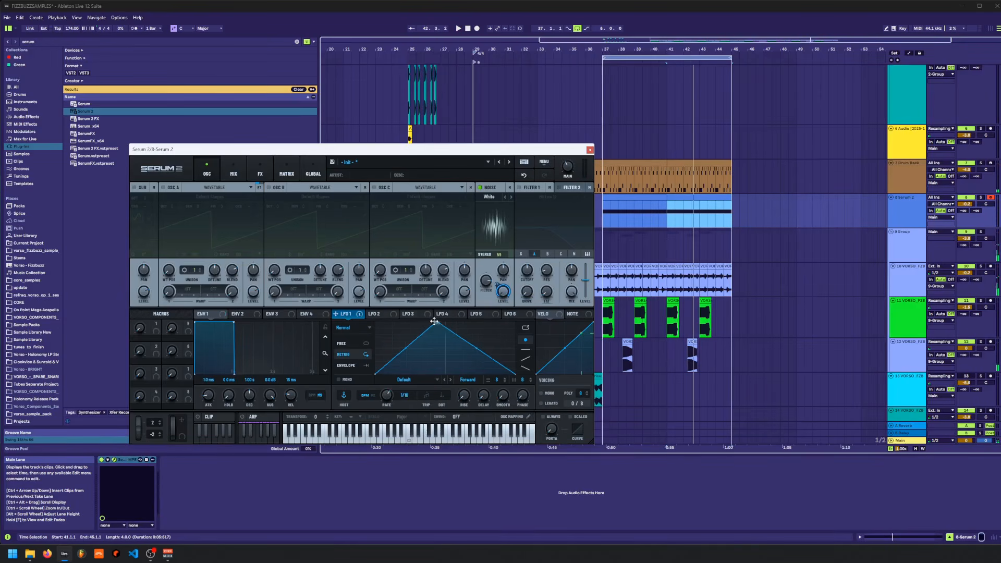
drag(434, 320, 391, 320)
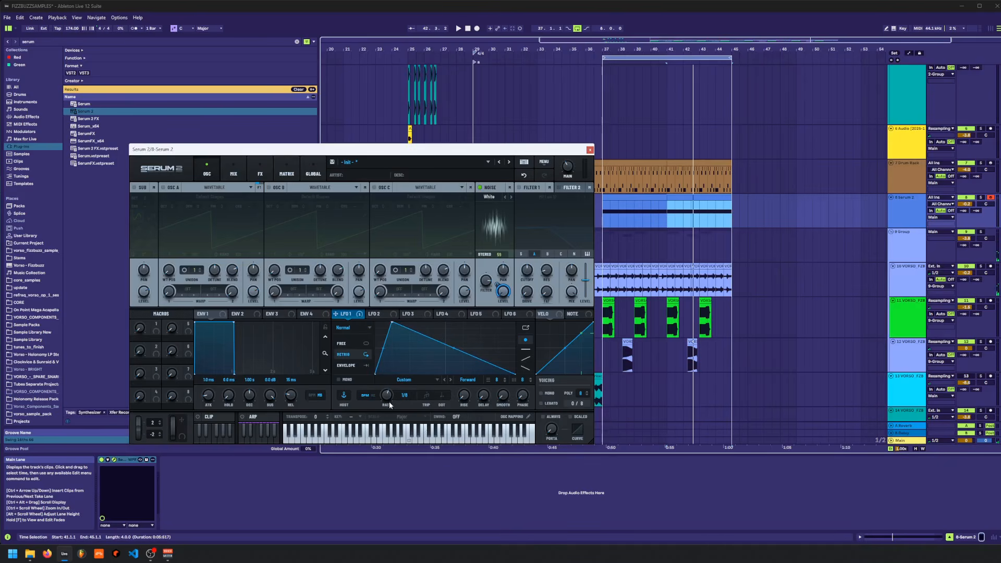
click(638, 197)
key(space)
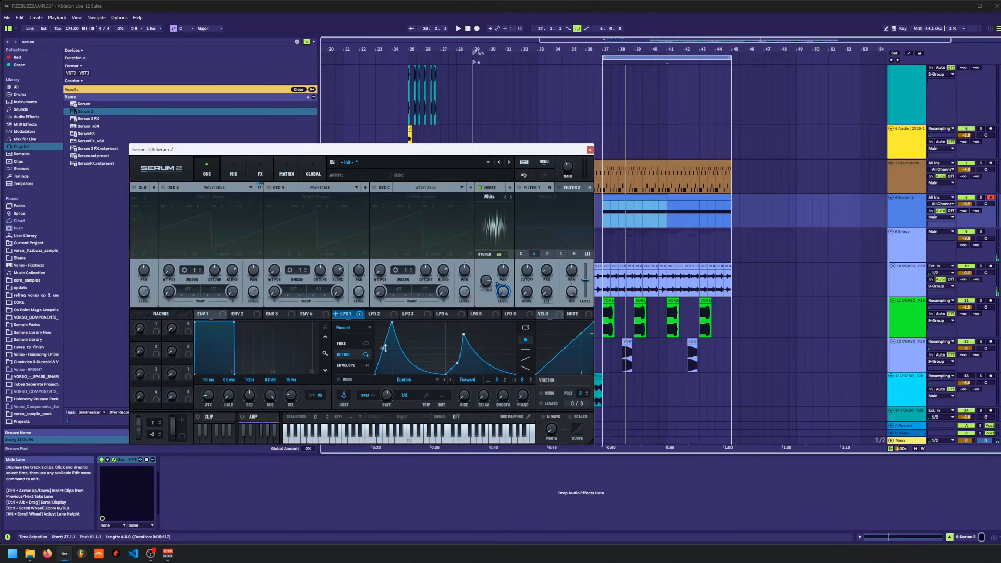
- Shift both peaks of the LFO 1 curve slightly earlier and audition the loop
drag(391, 324, 387, 323)
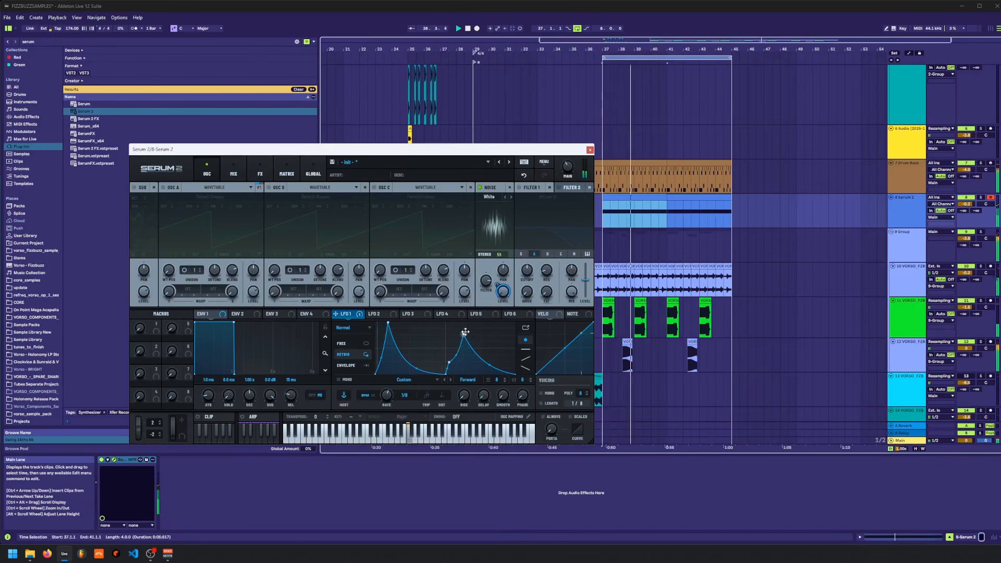
drag(463, 334, 456, 331)
key(space)
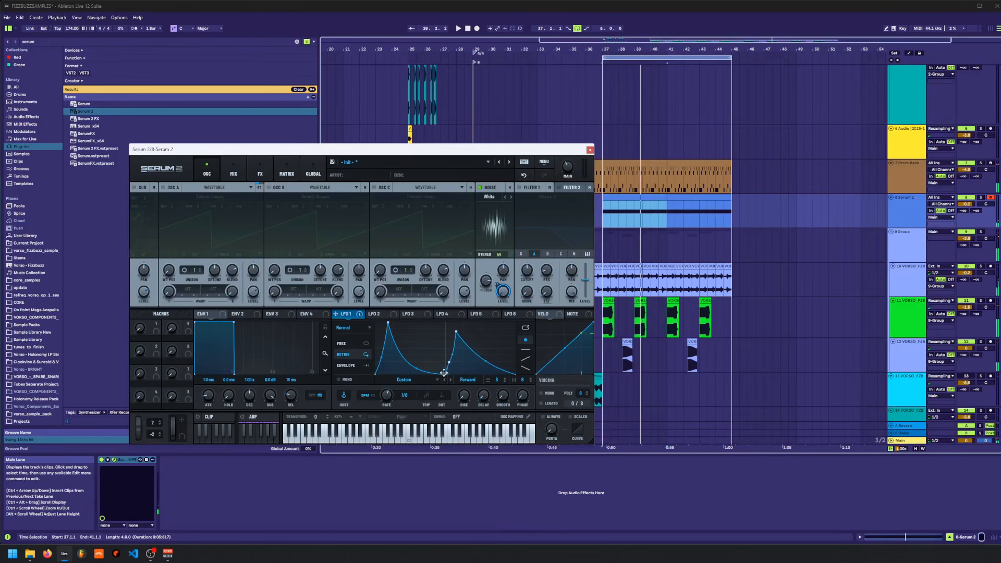
key(space)
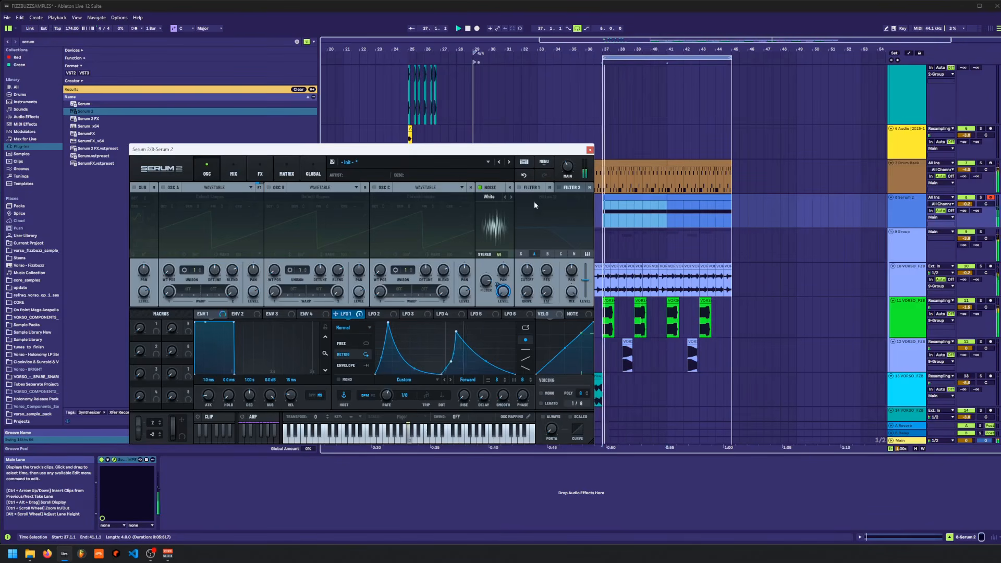
- Assign LFO 2 as the aux source of the LFO 1 to Noise Level routing and reshape LFO 2 into a slow rise with a late fall
click(286, 171)
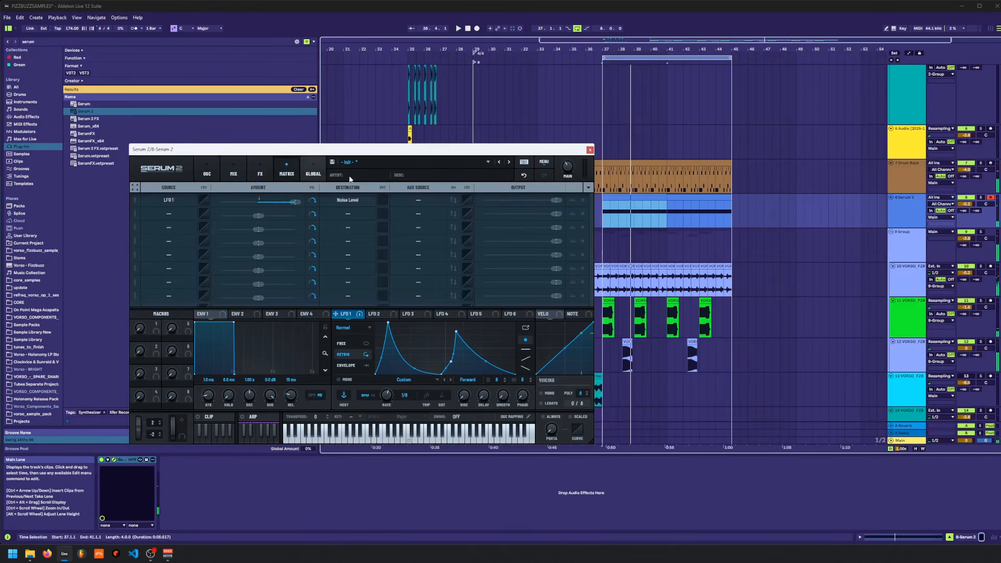
click(374, 314)
drag(371, 318, 429, 203)
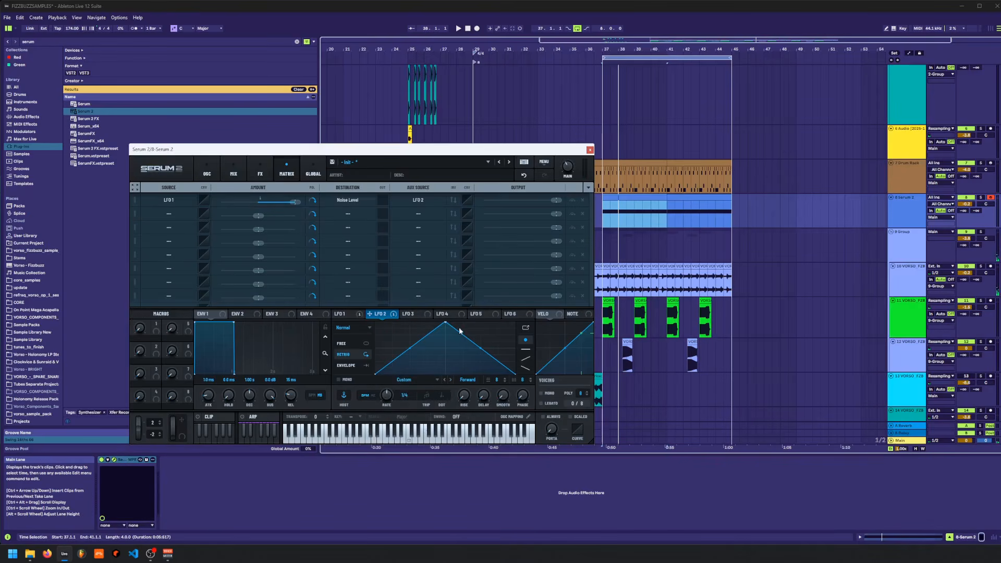
double_click(498, 325)
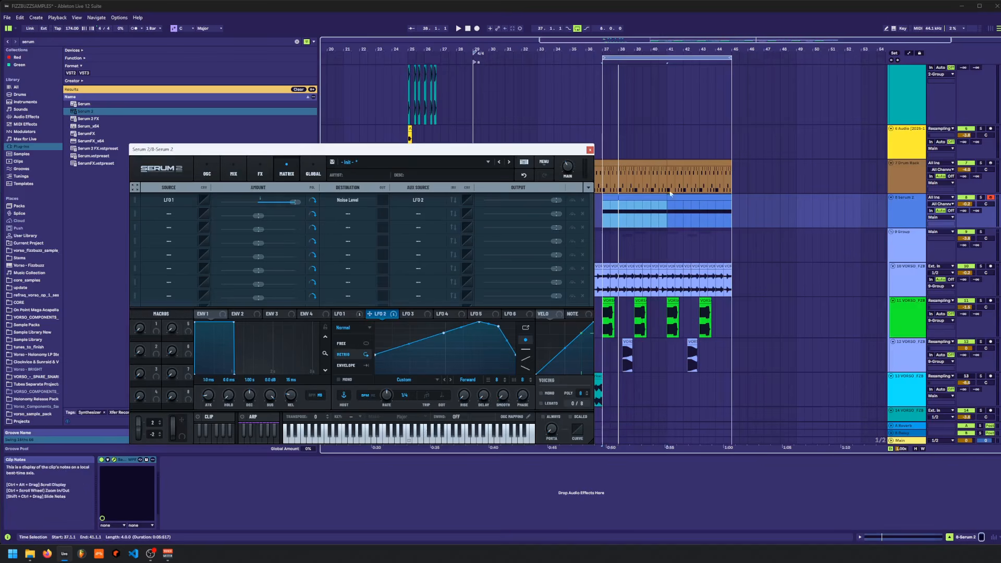
- Play the loop from bar 37 with the Serum 2 track soloed
scroll(598, 224, up, 4)
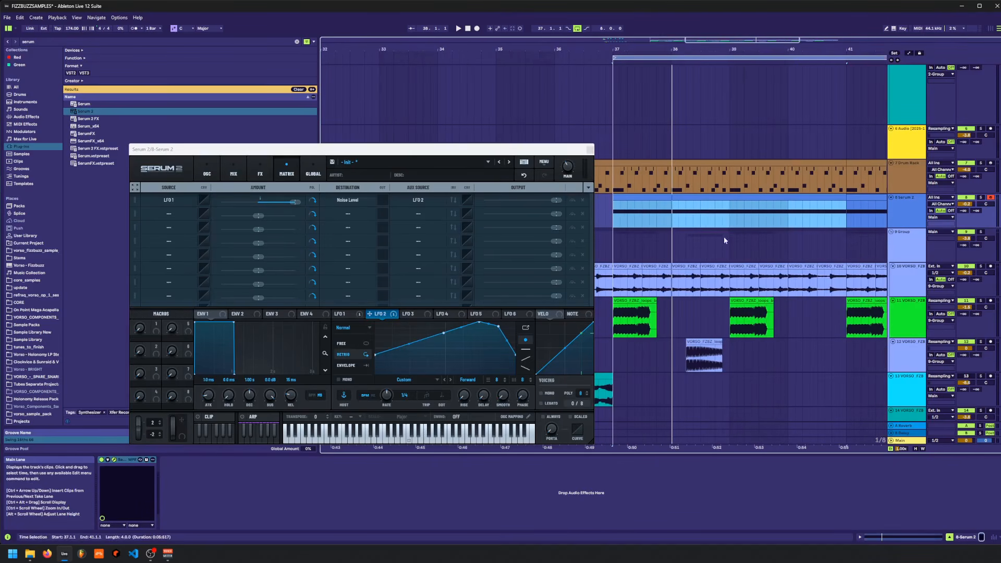
key(space)
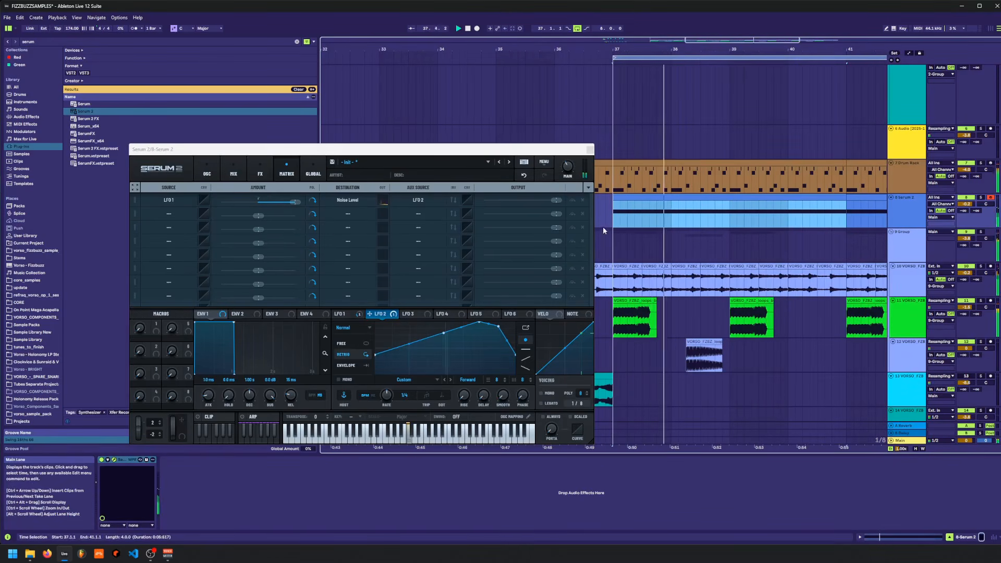
click(981, 198)
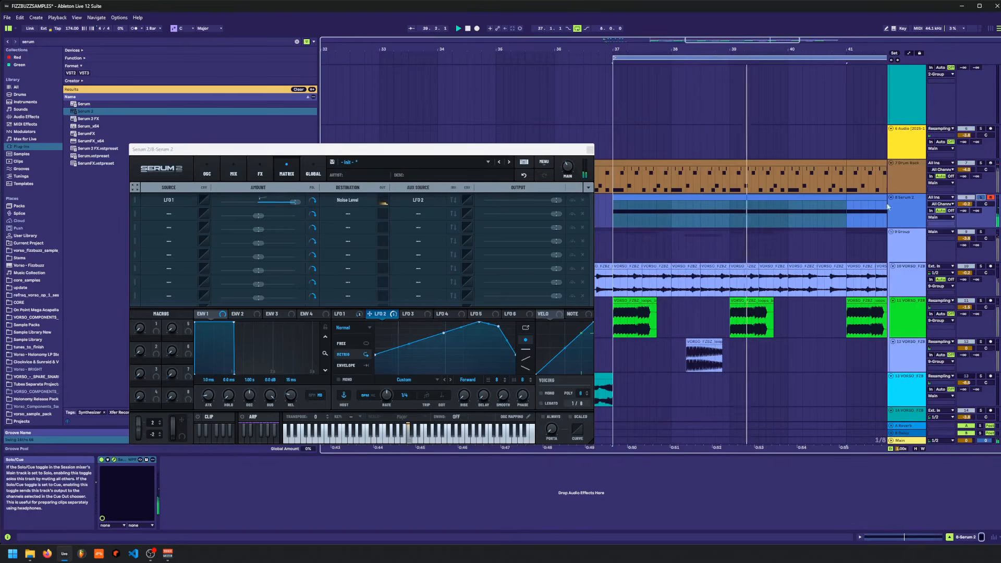
- Fine-tune LFO 2's modulation of the noise pitch during playback and close the Serum 2 window
click(219, 174)
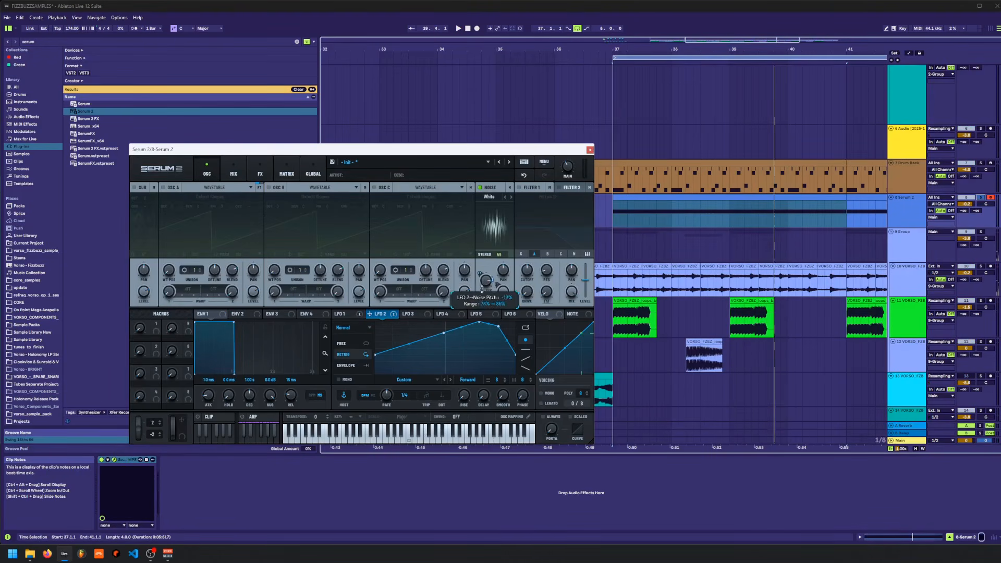
key(space)
drag(479, 274, 479, 271)
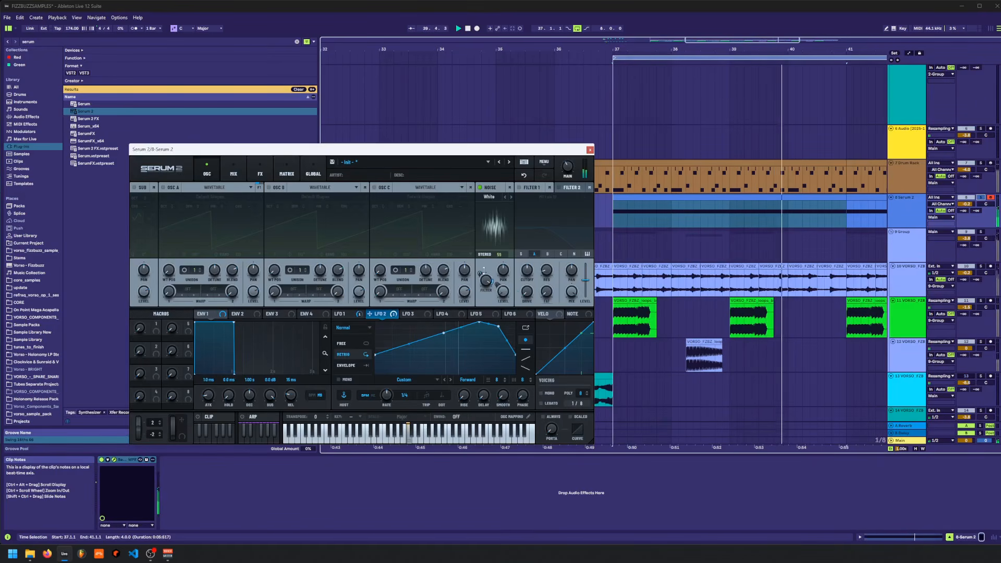
key(space)
click(590, 150)
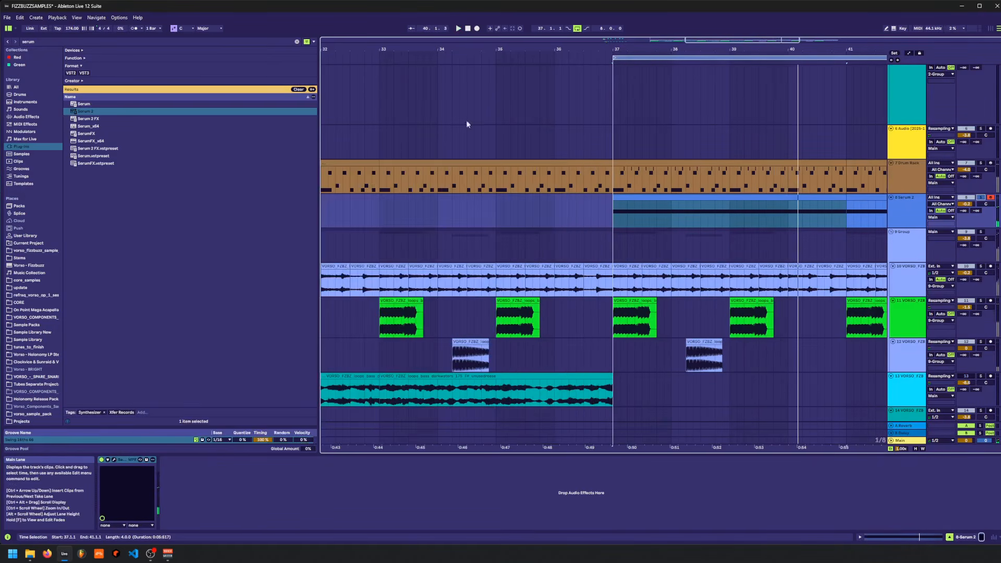
- Search the audio effects for "warm" and add the Warm Ensemble and Warm Chorale presets to the Serum 2 track
click(36, 42)
click(47, 131)
click(47, 125)
click(47, 118)
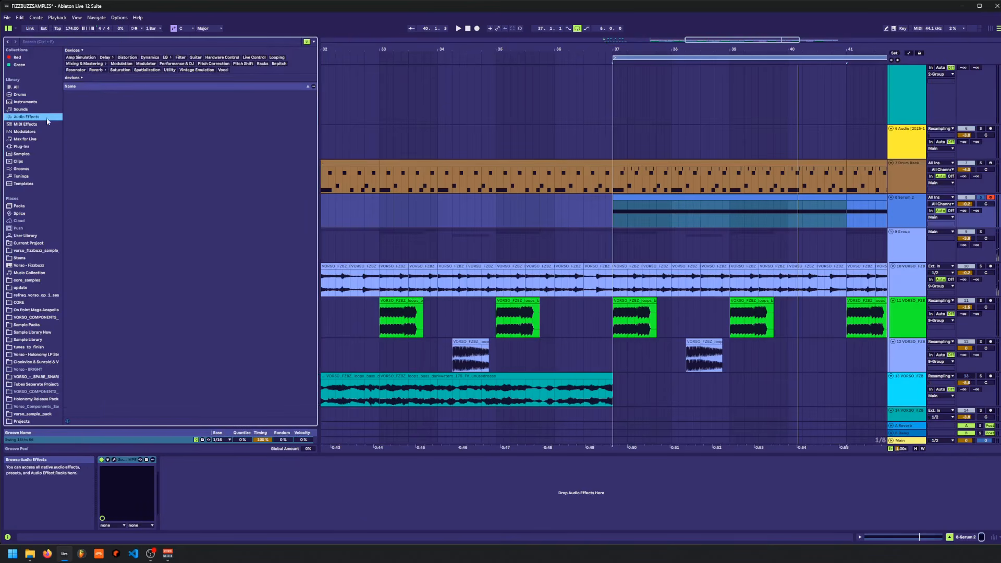
click(72, 44)
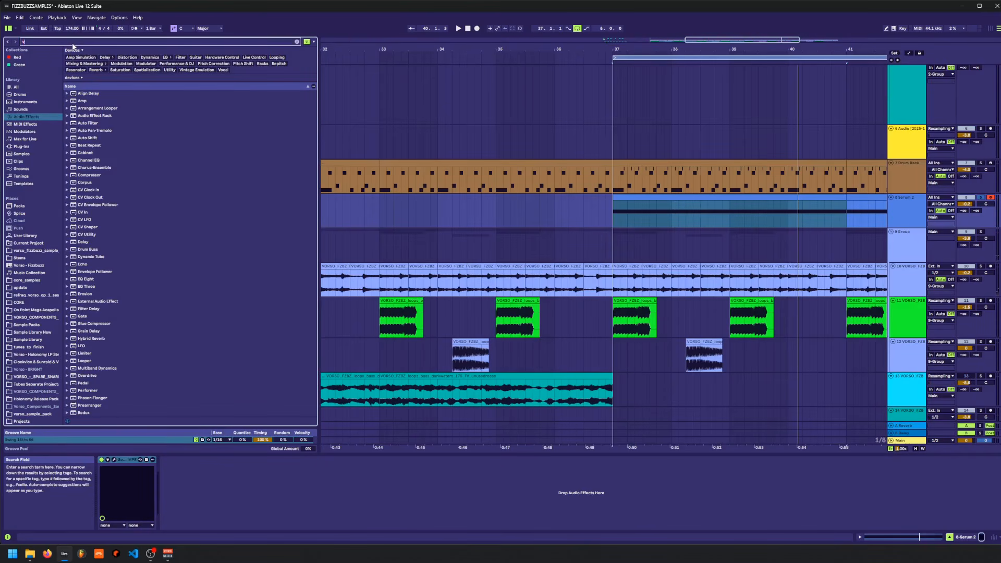
text(estm)
key(BackSpace)
key(BackSpace)
text(warm)
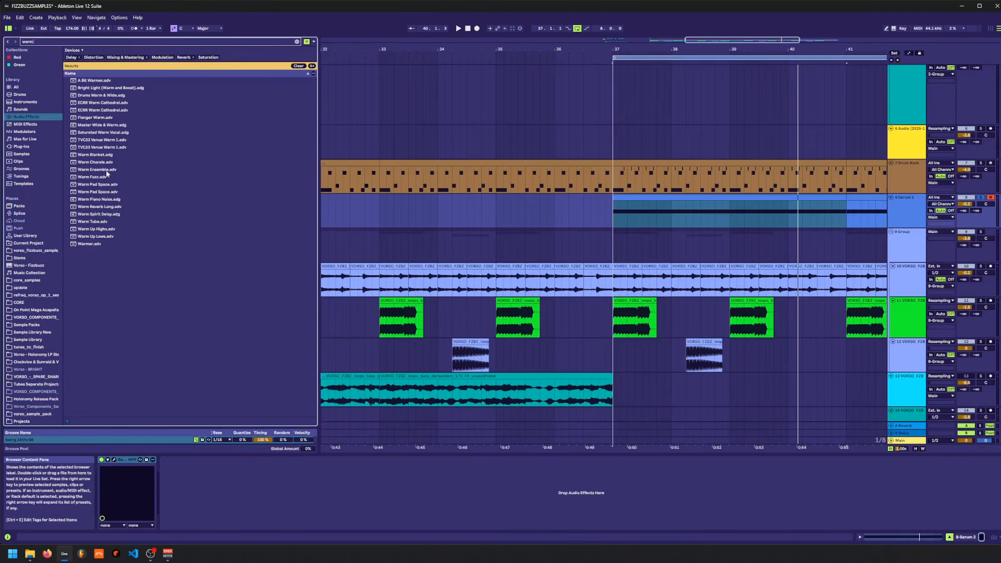
double_click(106, 170)
double_click(104, 162)
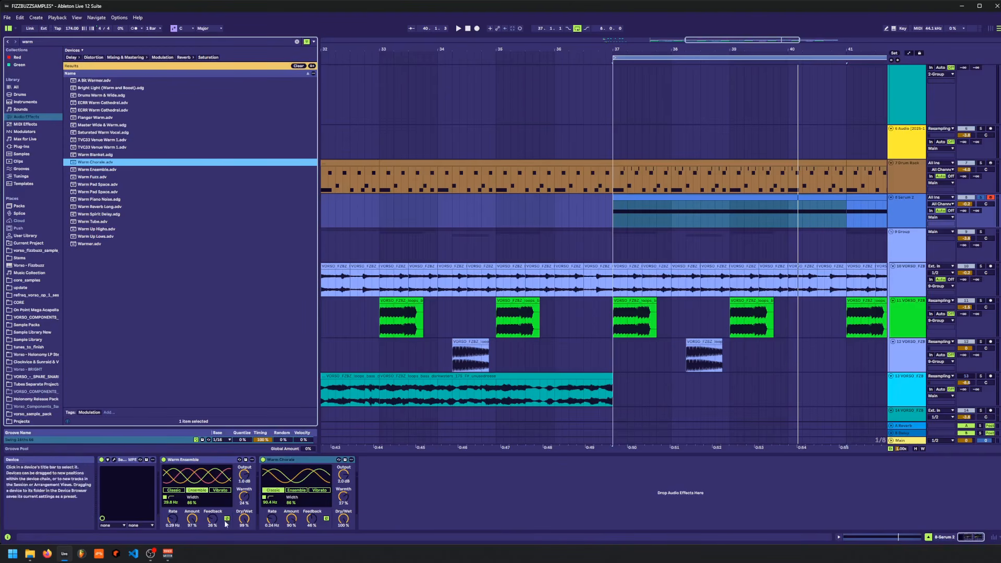
- Set the Dry/Wet mix of Warm Ensemble to about 38% and of Warm Chorale to about 47% while the loop plays
drag(244, 519, 244, 553)
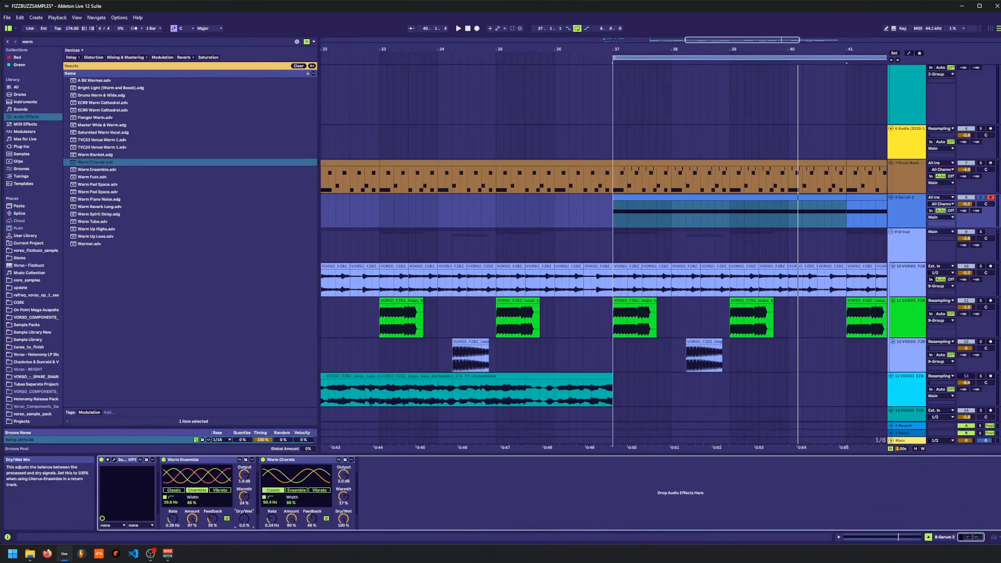
key(space)
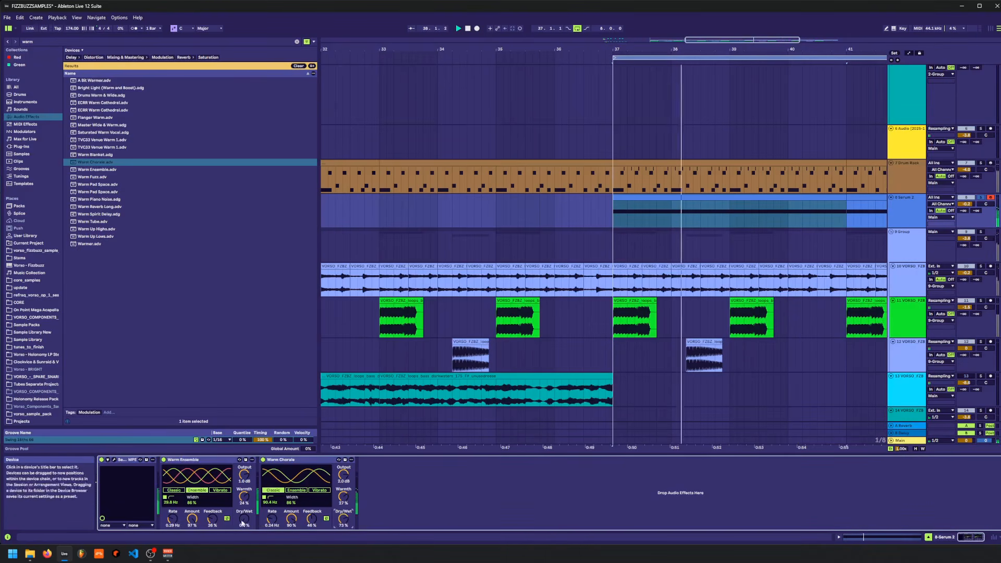
drag(244, 520, 244, 502)
drag(343, 520, 343, 529)
drag(243, 520, 244, 515)
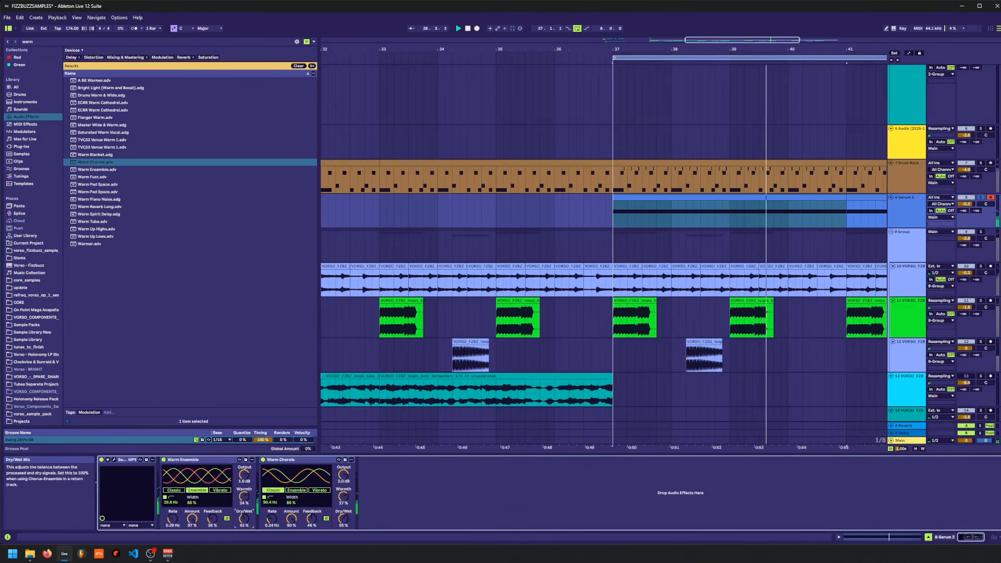
drag(342, 522, 340, 523)
drag(244, 518, 243, 521)
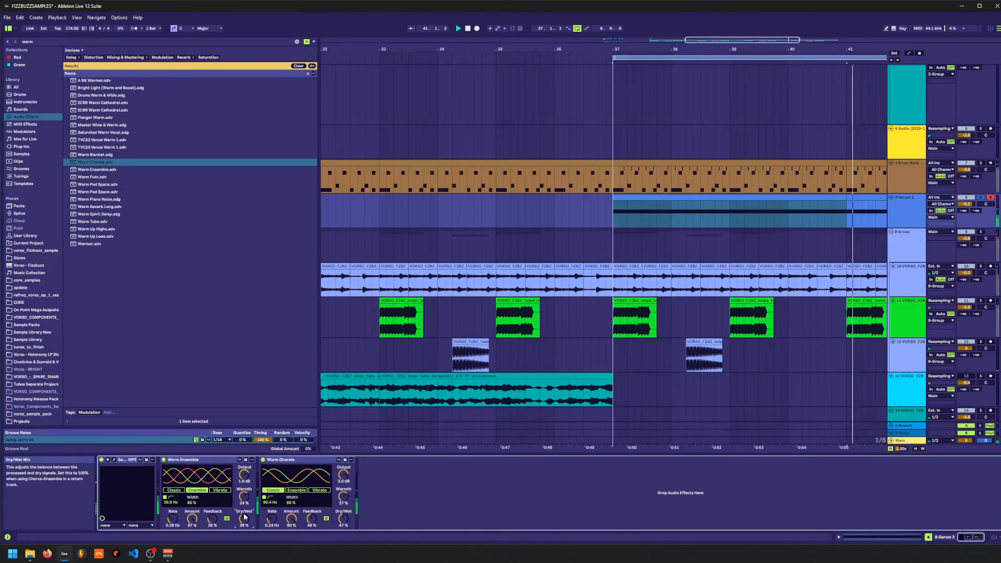
- Add EQ Eight after Warm Chorale on the Serum 2 track and lift the high frequencies slightly
click(297, 42)
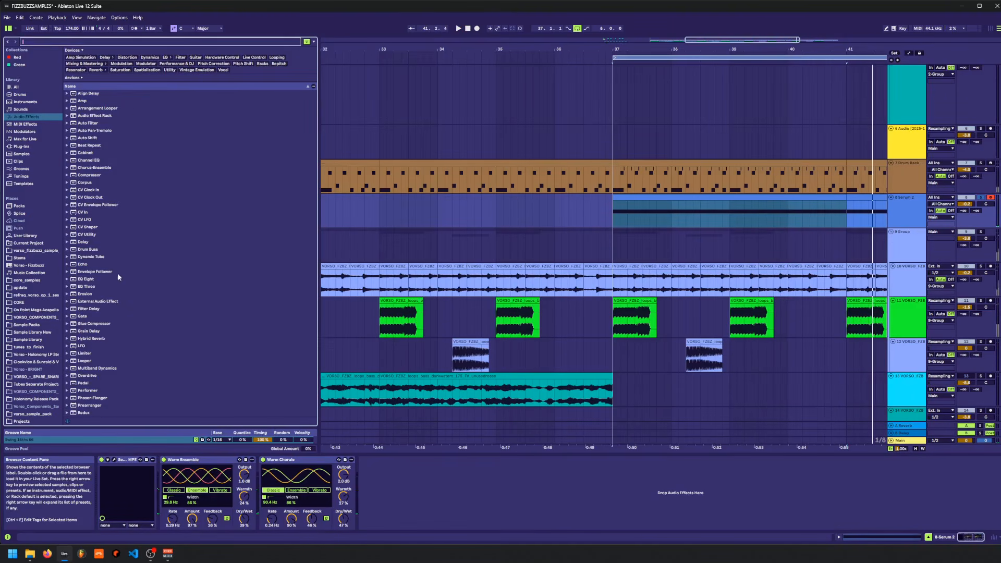
double_click(104, 279)
key(space)
drag(496, 489, 472, 487)
- Change EQ Eight's band 1 to a low-cut filter at about 908 Hz during playback
click(388, 520)
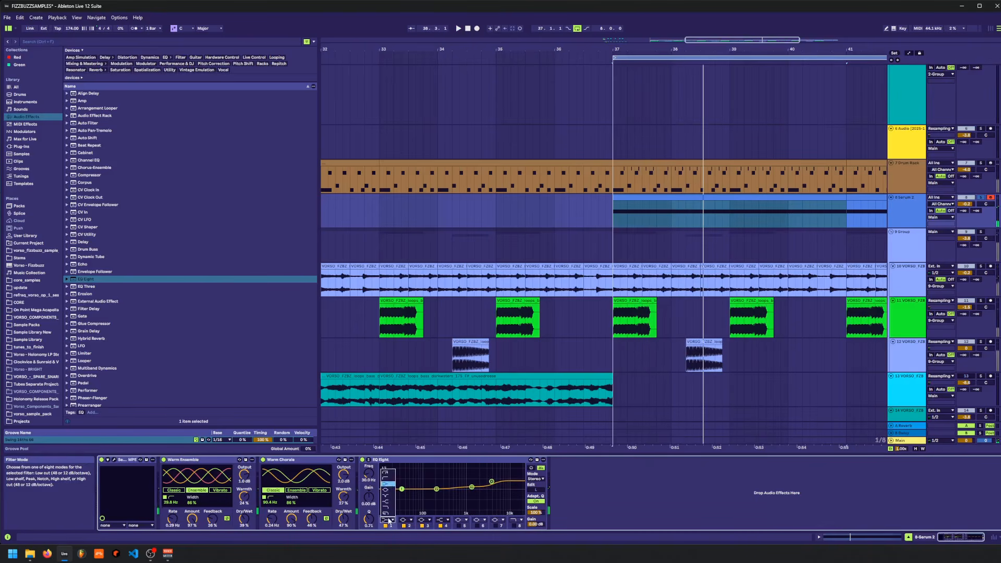
click(389, 483)
key(space)
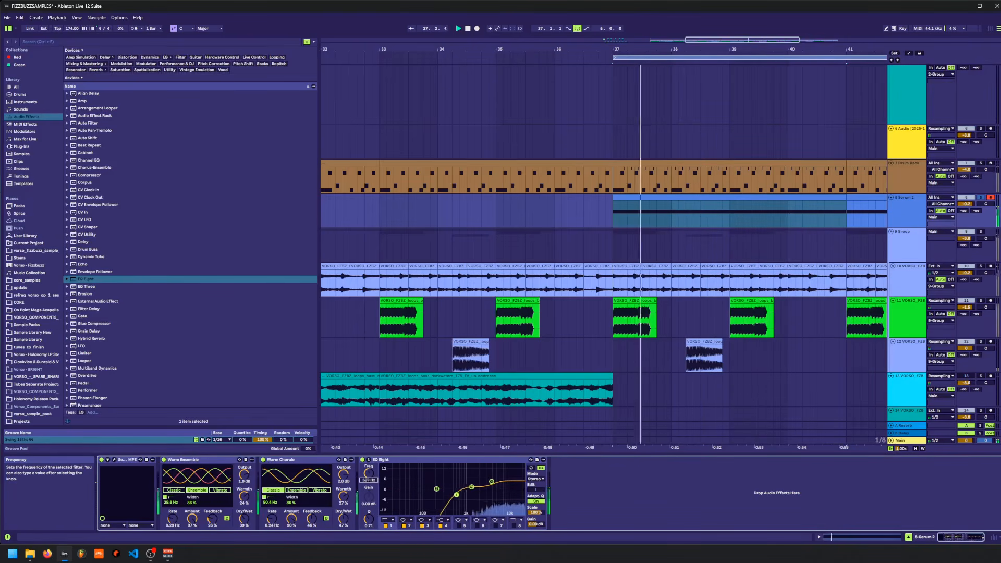
drag(402, 489, 464, 494)
- Unsolo the Serum 2 track and raise its volume to 0.7 dB
click(981, 197)
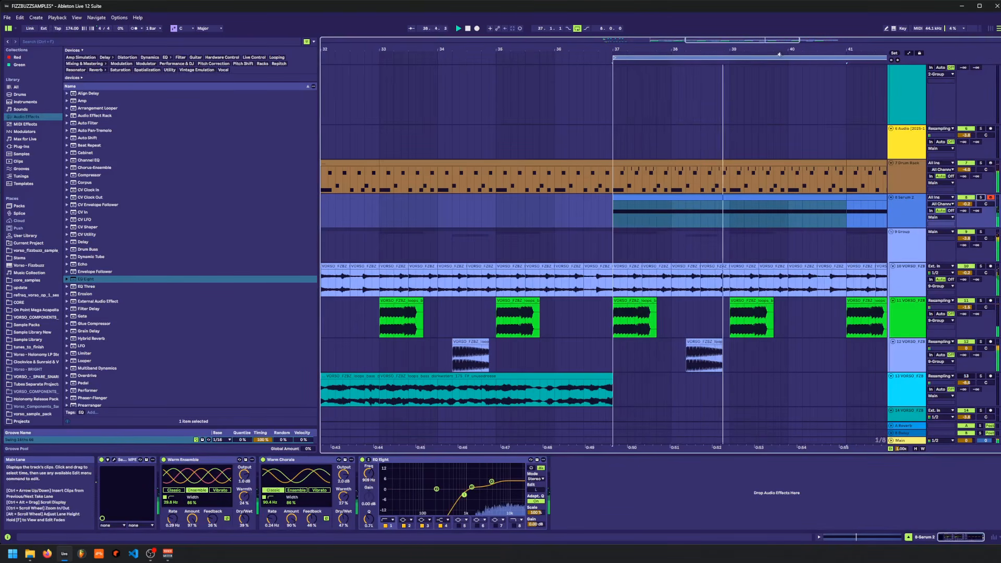
drag(777, 50, 749, 65)
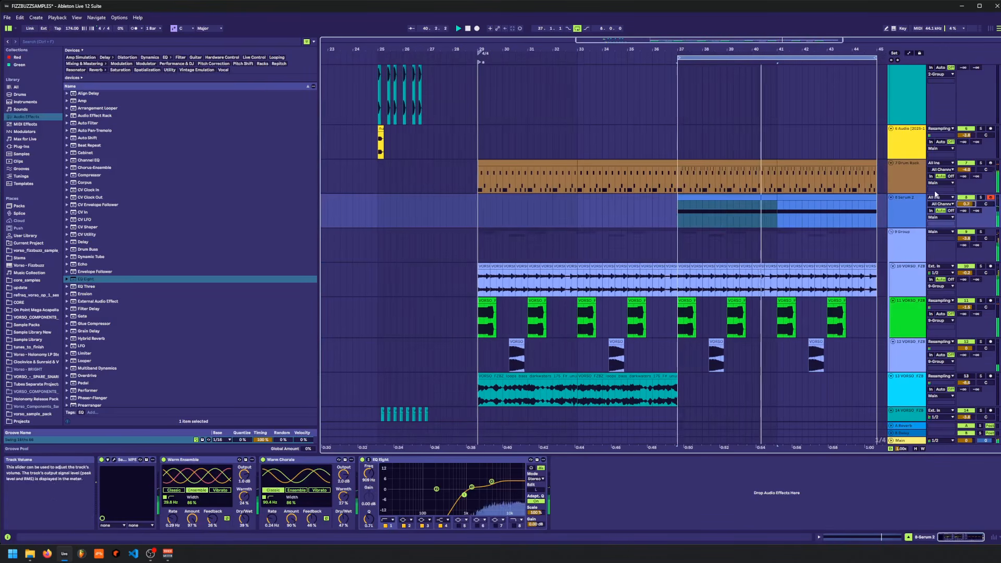
- Duplicate the four-bar Drum Rack section at bar 37 to bar 41 and move the playback loop to bars 29 to 37
click(891, 176)
key(ctrl+d)
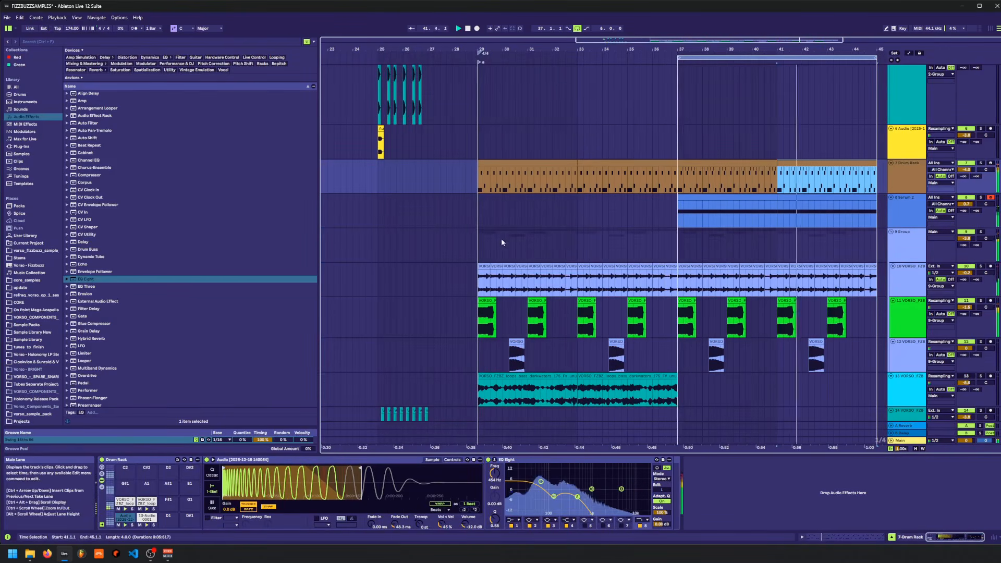
click(471, 218)
drag(735, 56, 536, 75)
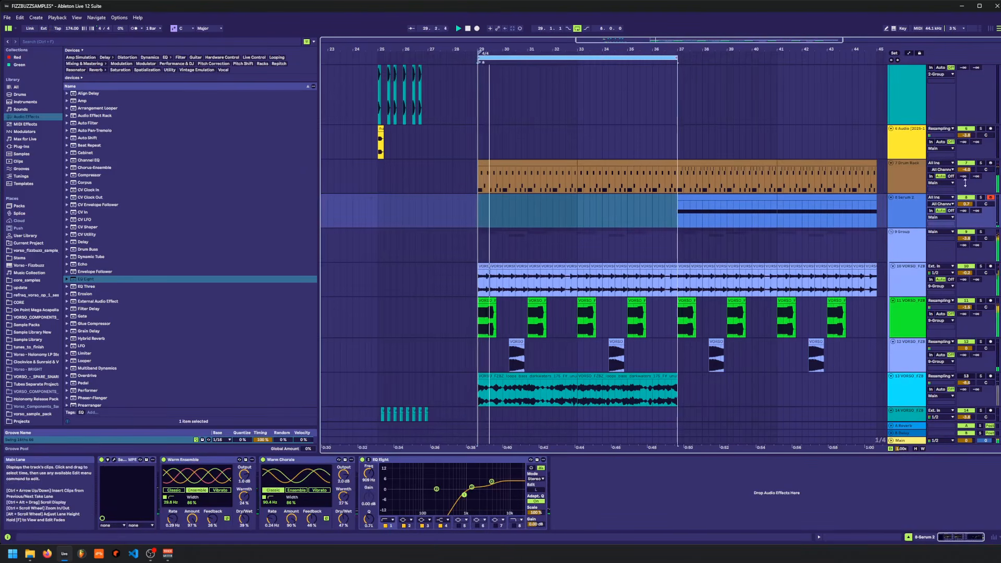
- Set the 10-Audio 0001 drum pad's transpose to +7 st and its volume to -2.88 dB, and save the set
click(904, 189)
click(147, 517)
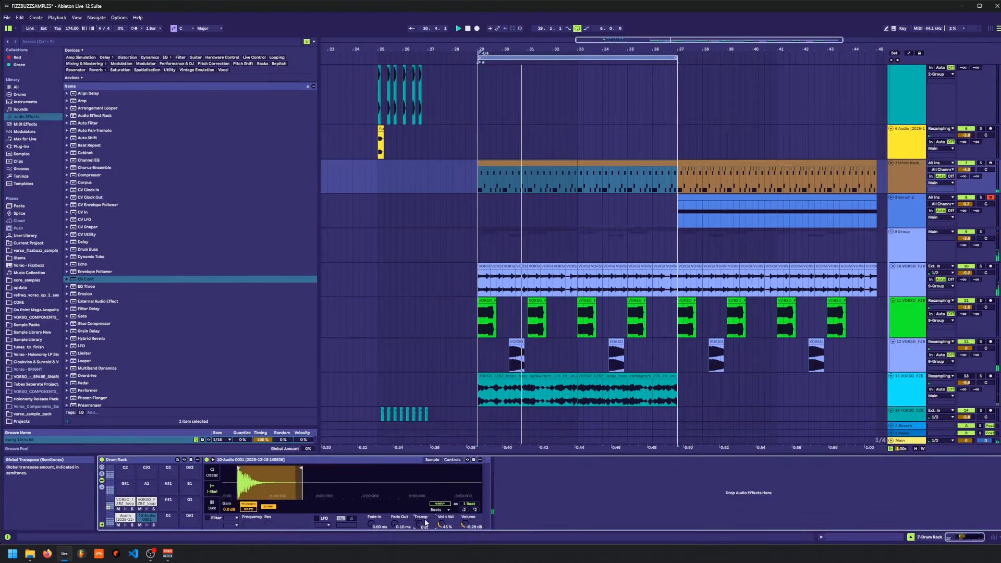
key(space)
drag(465, 524, 464, 516)
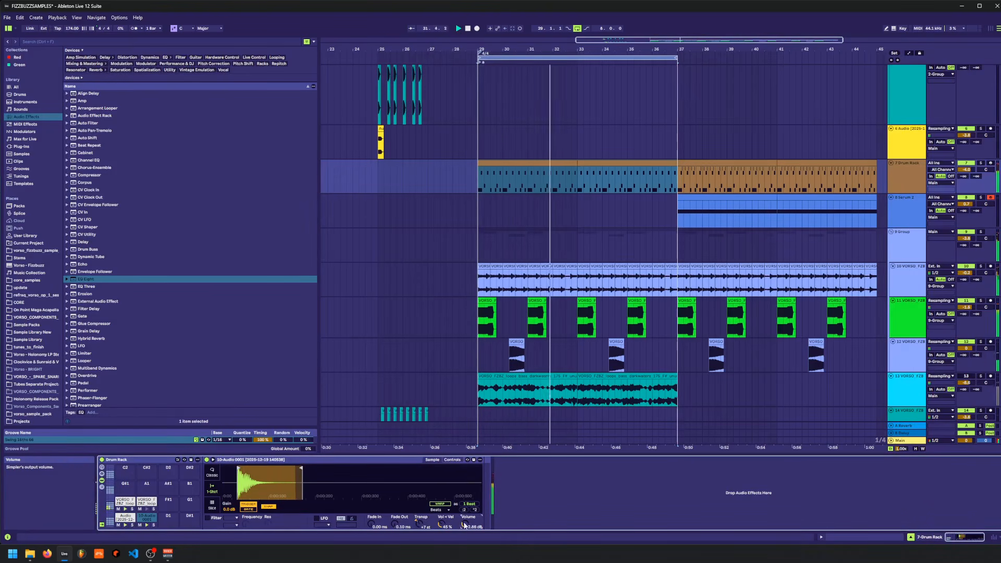
key(ctrl+s)
- Group the 10-Audio 0001 drum pad's Simpler into an Instrument Rack and add Operator as a parallel chain
click(55, 41)
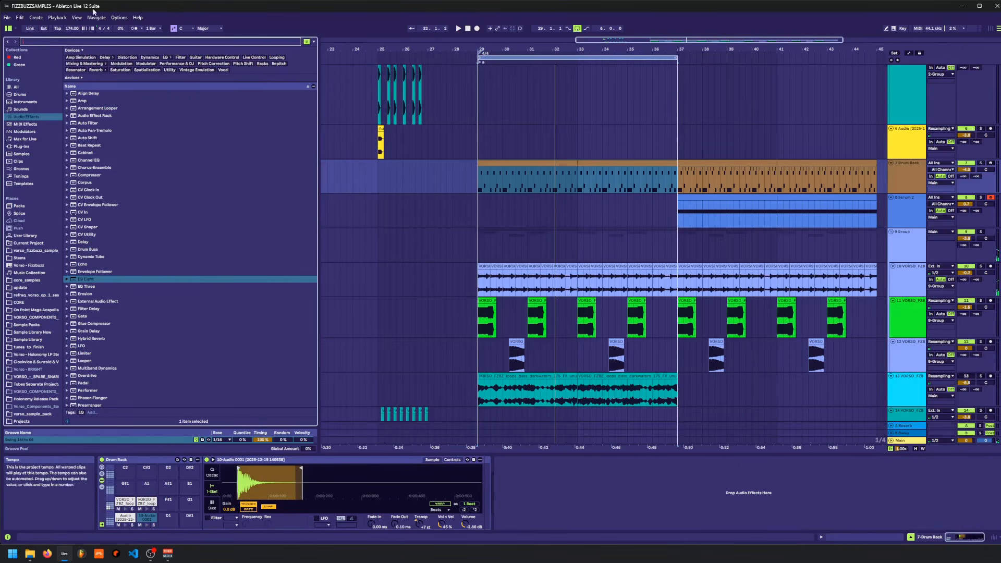
click(208, 486)
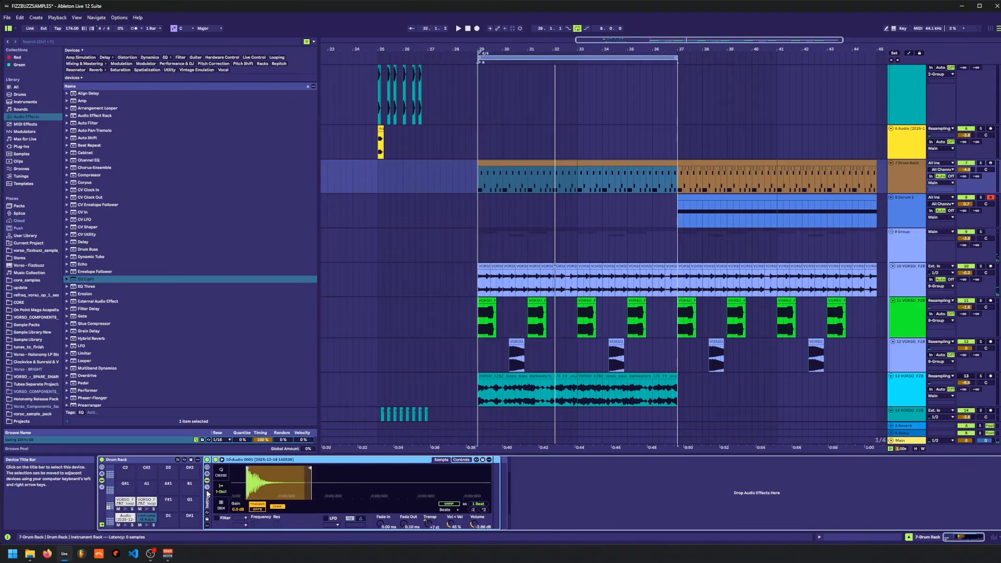
key(ctrl+g)
click(73, 42)
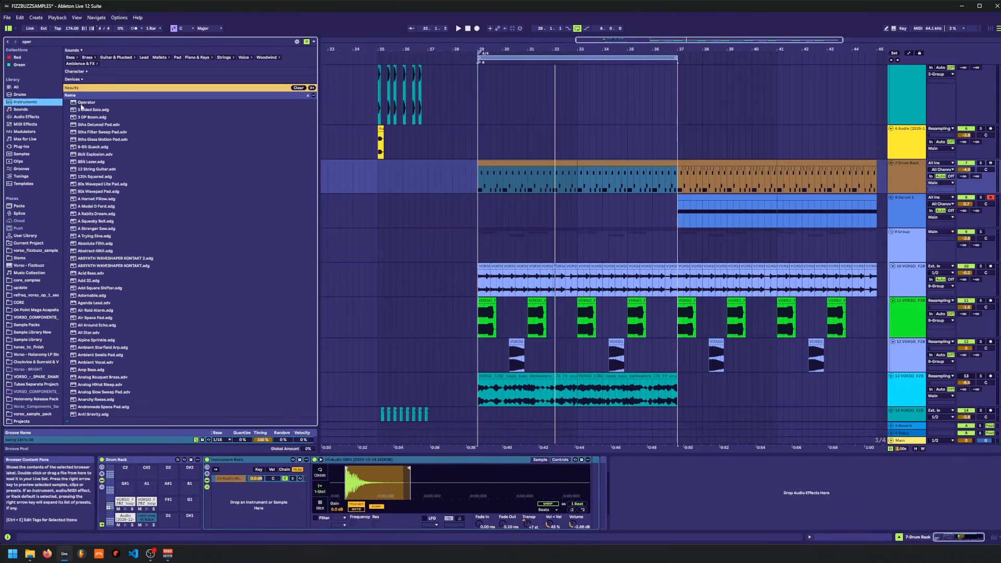
drag(81, 103, 298, 518)
- Play the loop from just before bar 29 and change the Operator oscillator's waveform to Noise White
click(476, 181)
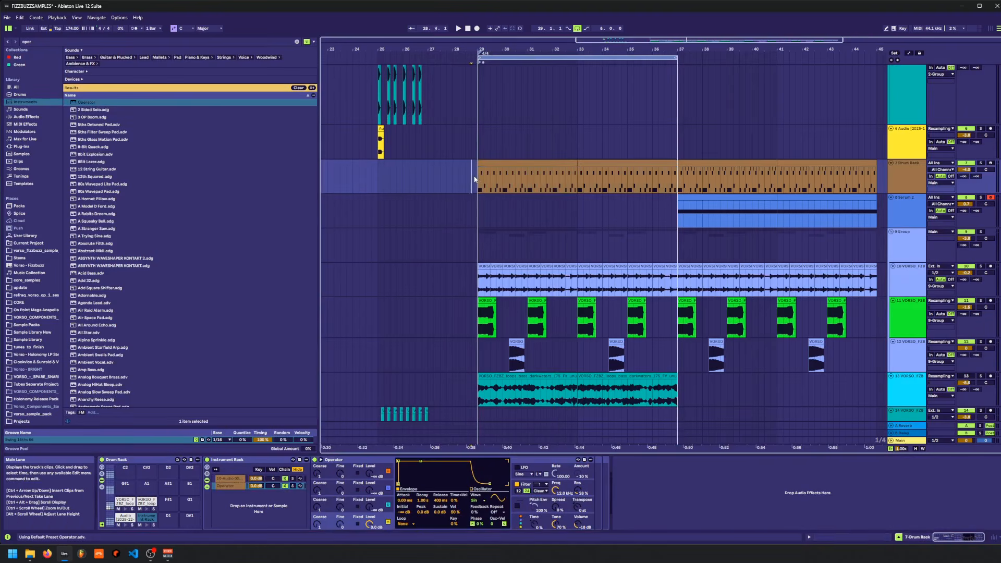
key(space)
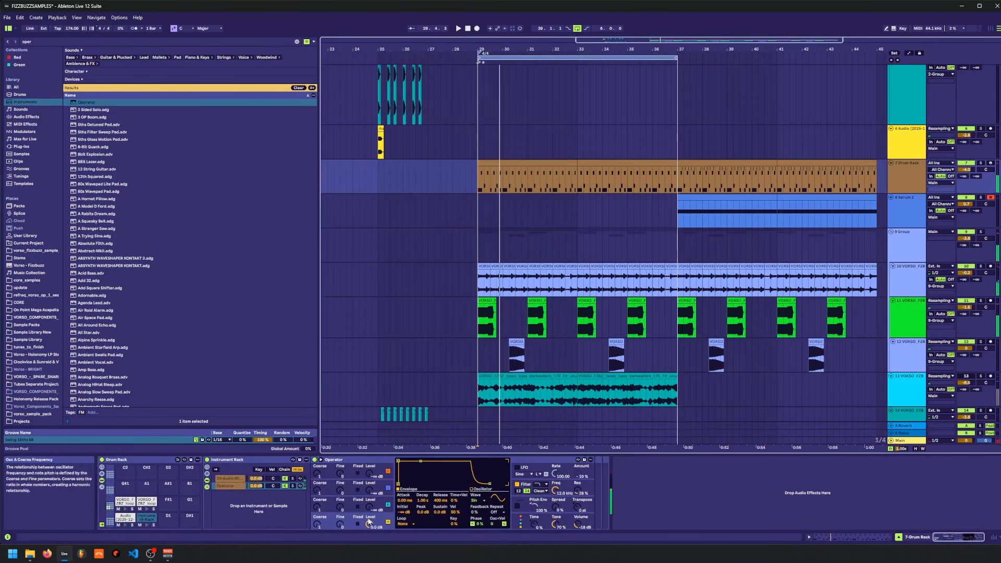
click(482, 501)
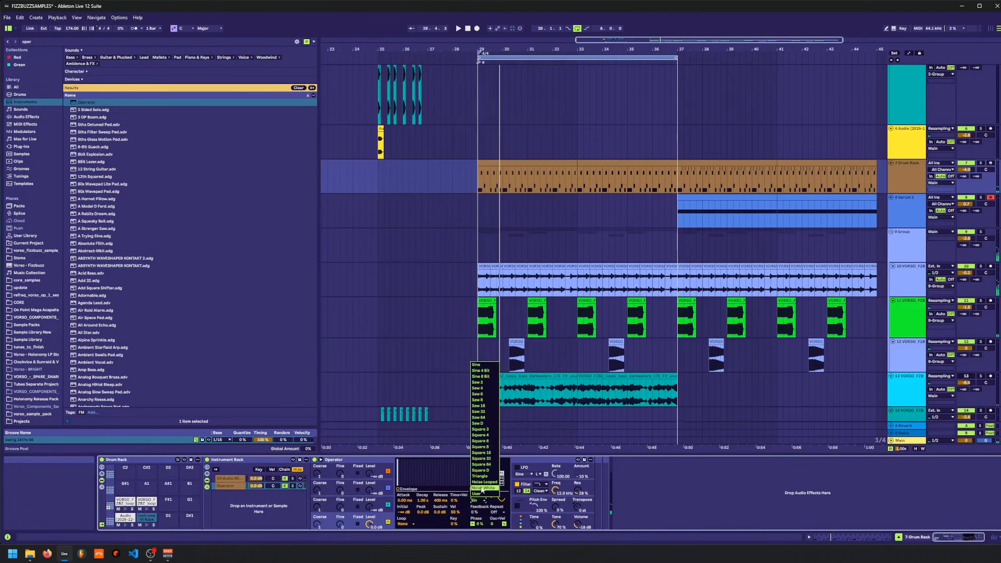
click(483, 489)
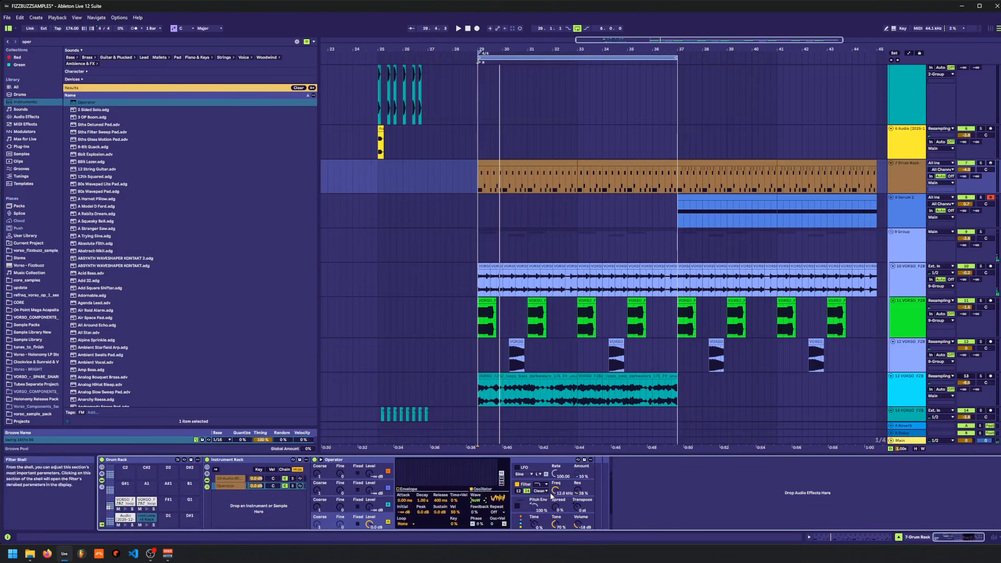
- Raise Operator's filter frequency to 18.5 kHz and switch the filter off
drag(552, 495, 550, 491)
click(373, 513)
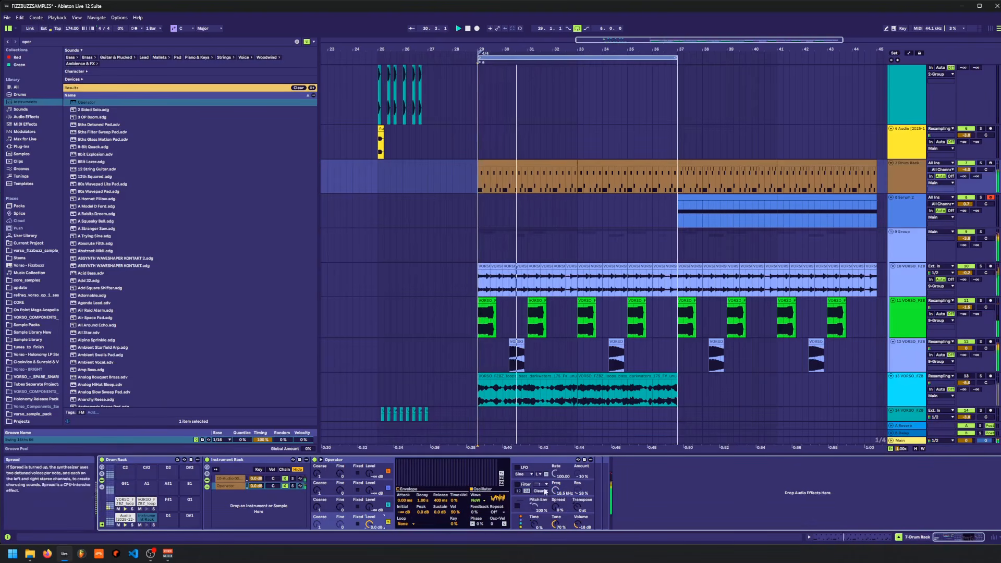
click(516, 500)
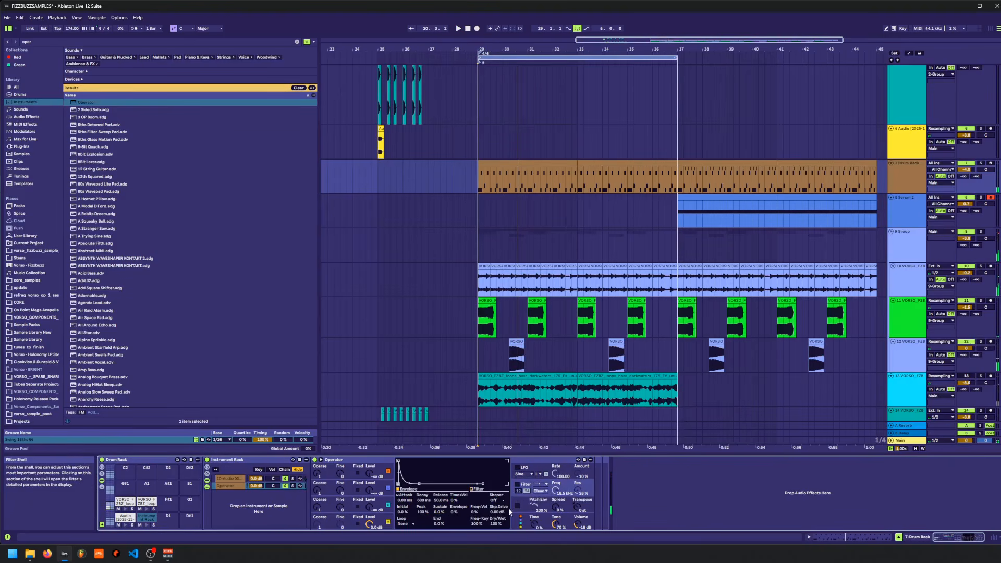
click(380, 516)
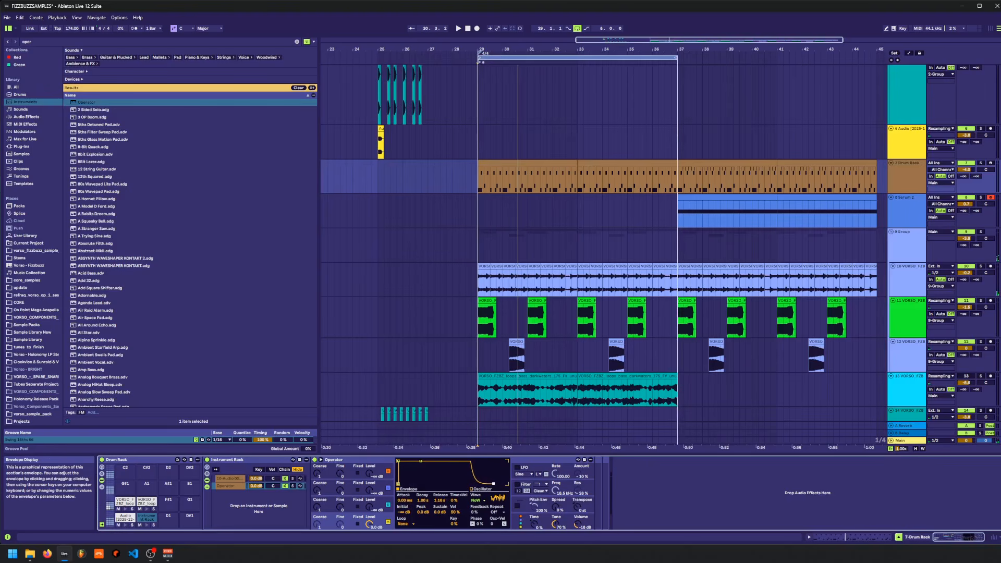
- Reshape the Operator noise oscillator's envelope during playback, with an attack of 1.08 s and a decay of 25.3 ms
key(space)
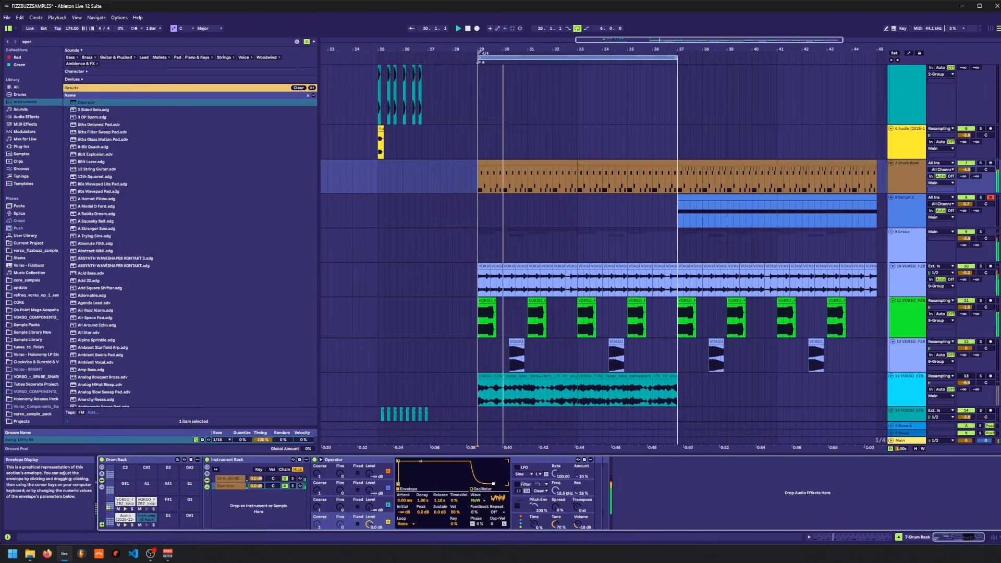
drag(399, 461, 405, 462)
key(space)
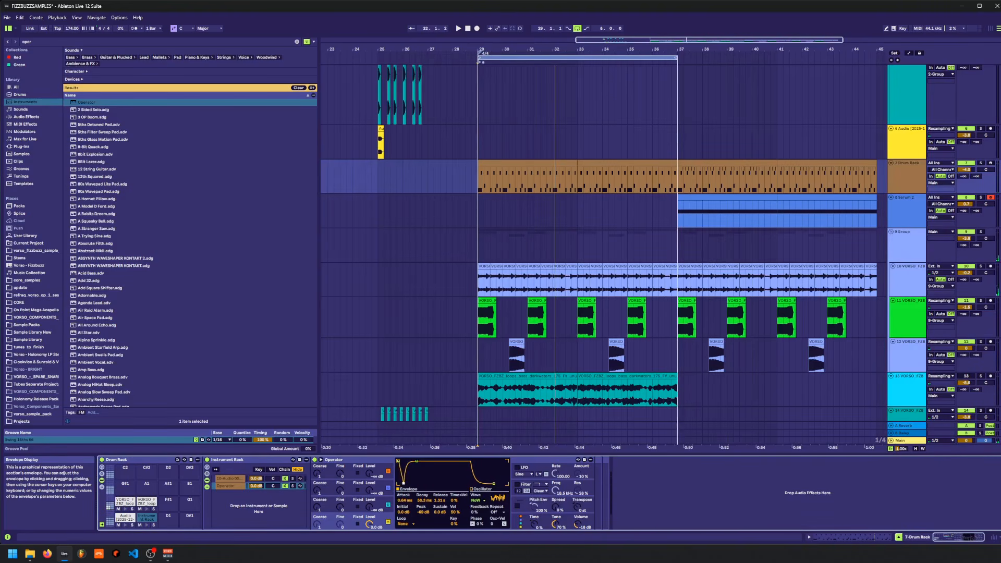
key(space)
drag(416, 461, 426, 483)
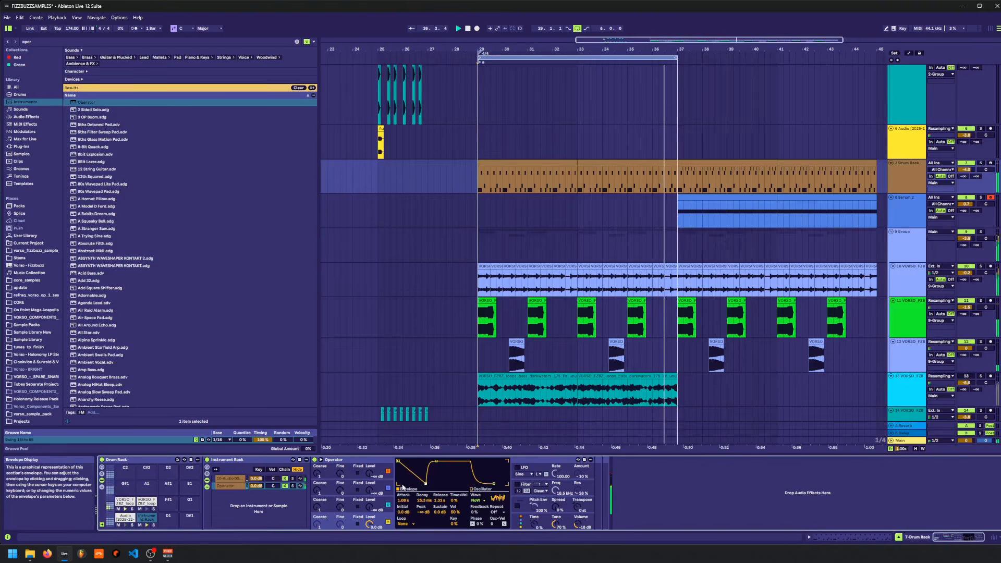
- Enable a high-pass filter in the soloed Operator chain, lower its cutoff frequency, and set the spread to 13 %
click(293, 487)
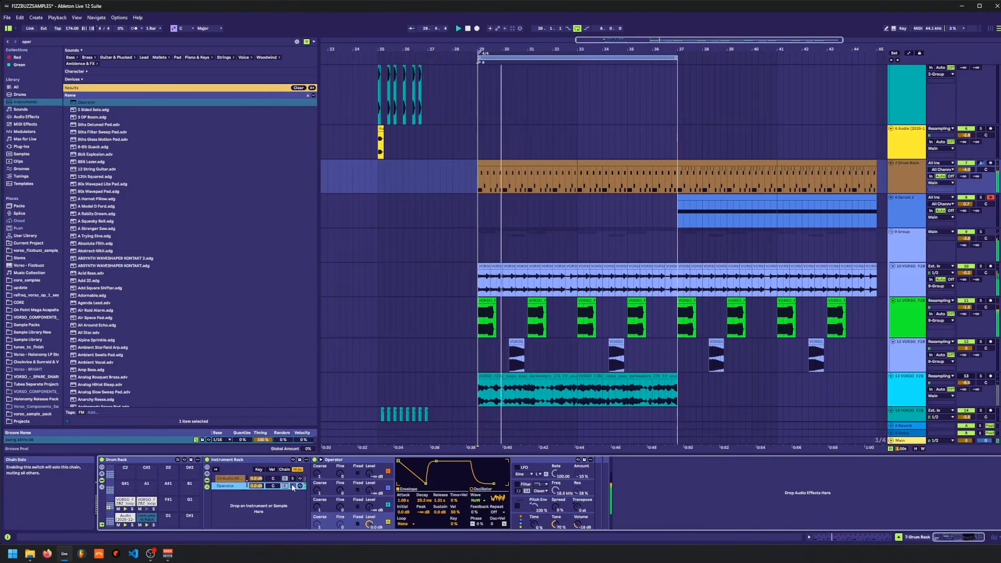
click(535, 484)
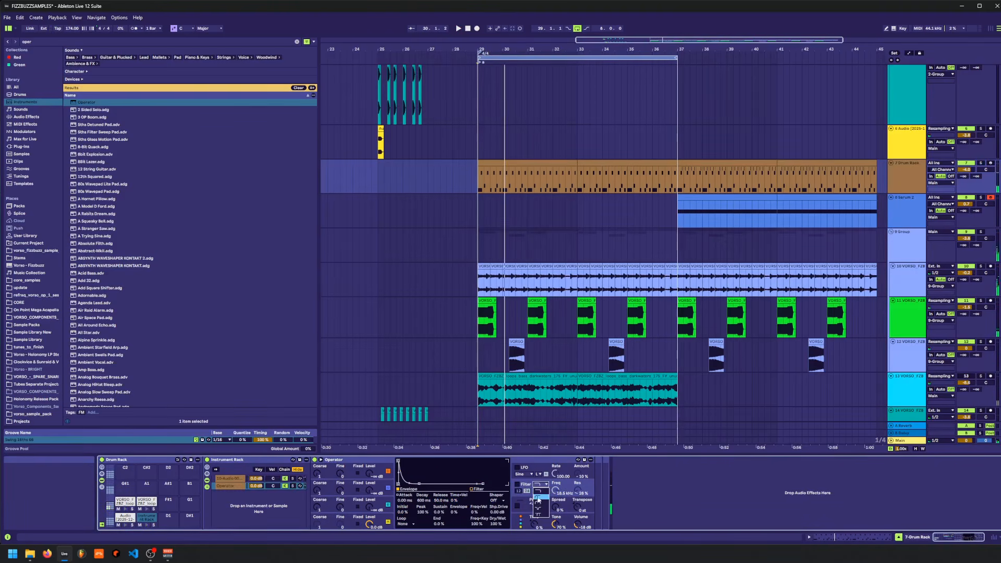
click(517, 484)
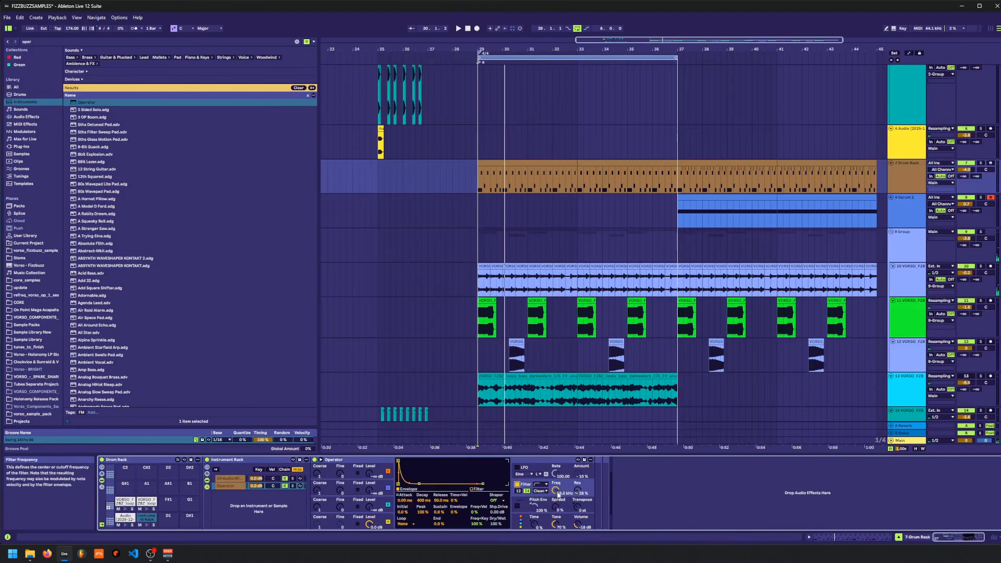
drag(556, 491, 556, 507)
key(space)
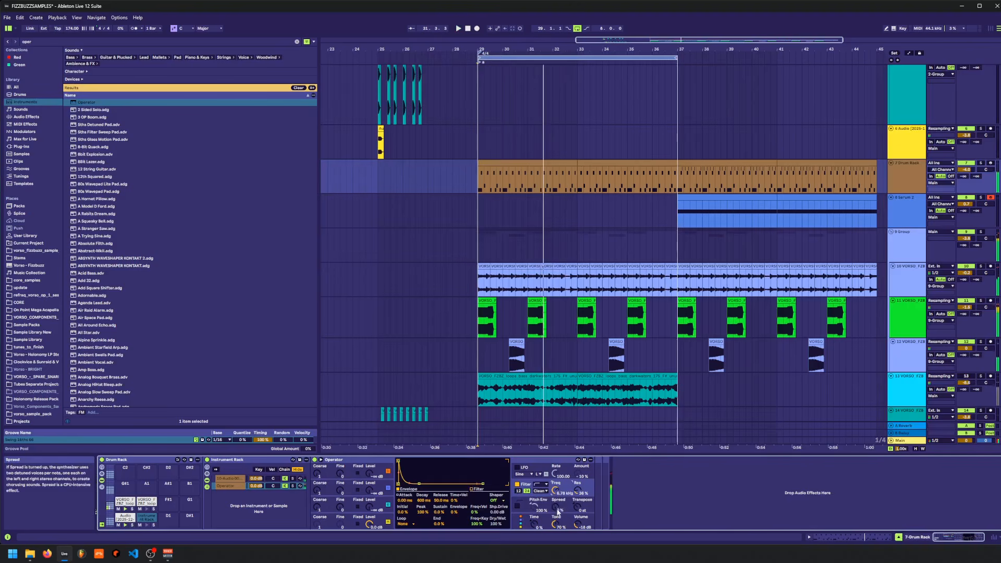
drag(556, 508, 557, 514)
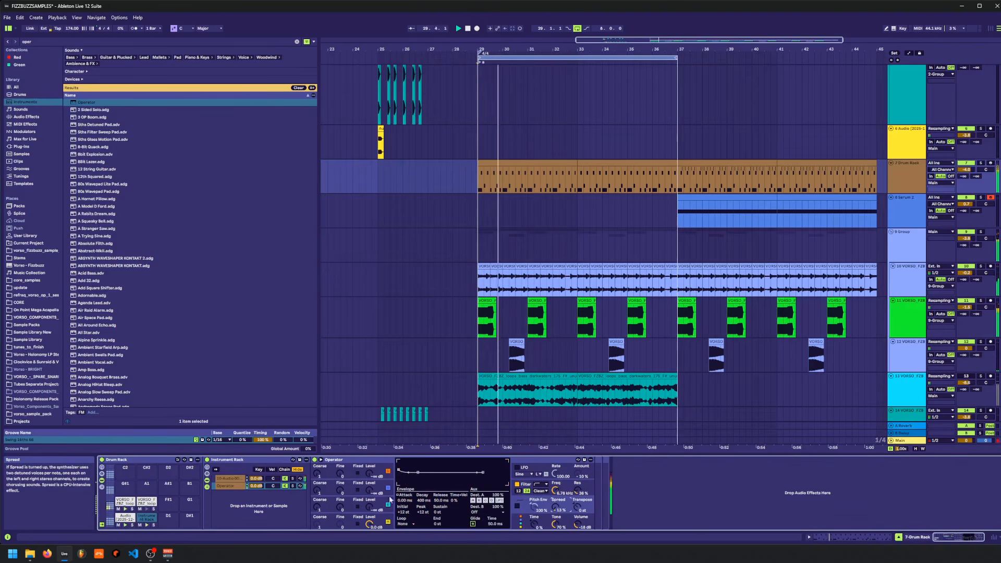
- Shorten the Operator oscillator's release to 171 ms and set the Operator chain's volume to -3.7 dB
click(236, 479)
key(space)
click(237, 487)
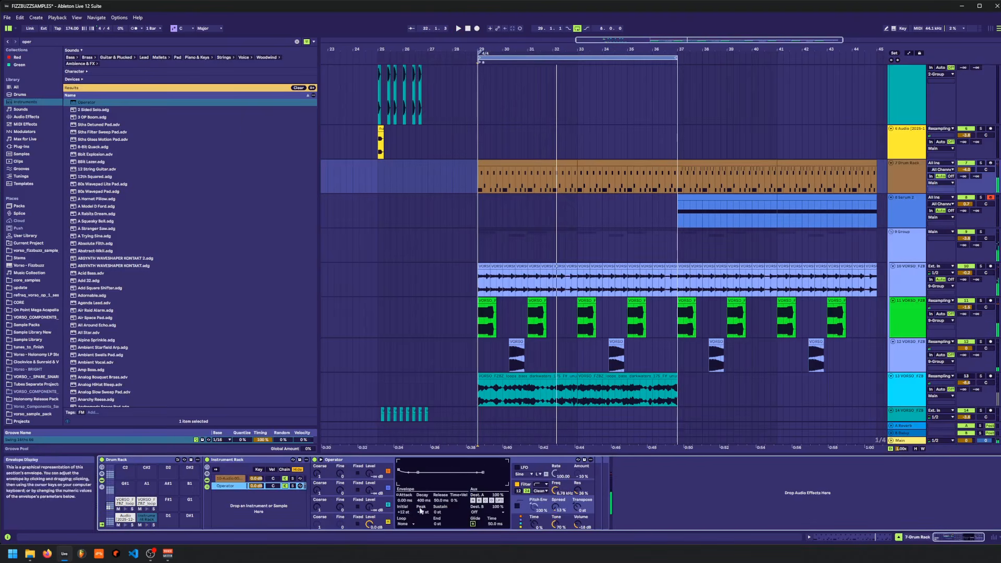
click(394, 519)
drag(494, 484, 488, 483)
key(space)
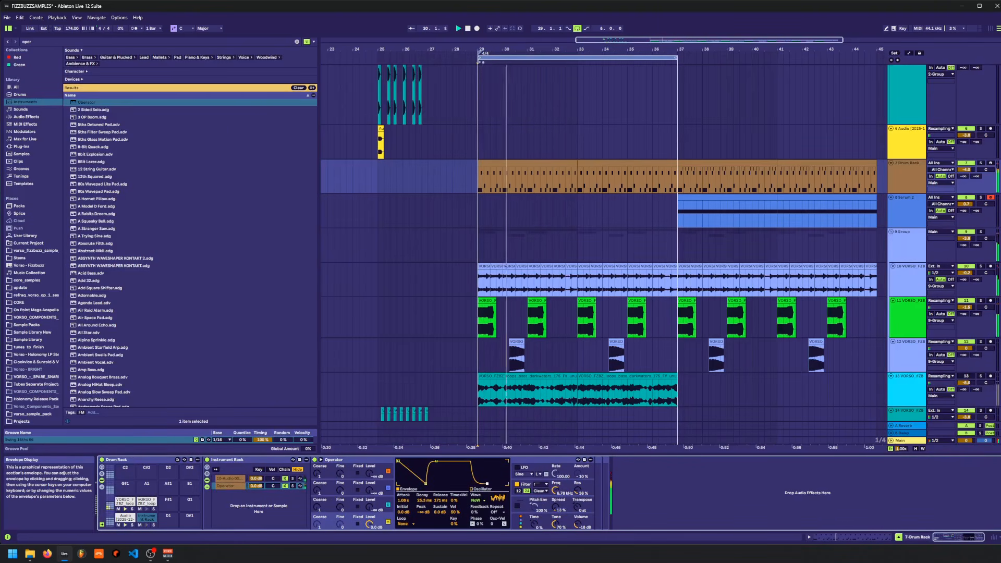
drag(257, 486, 256, 496)
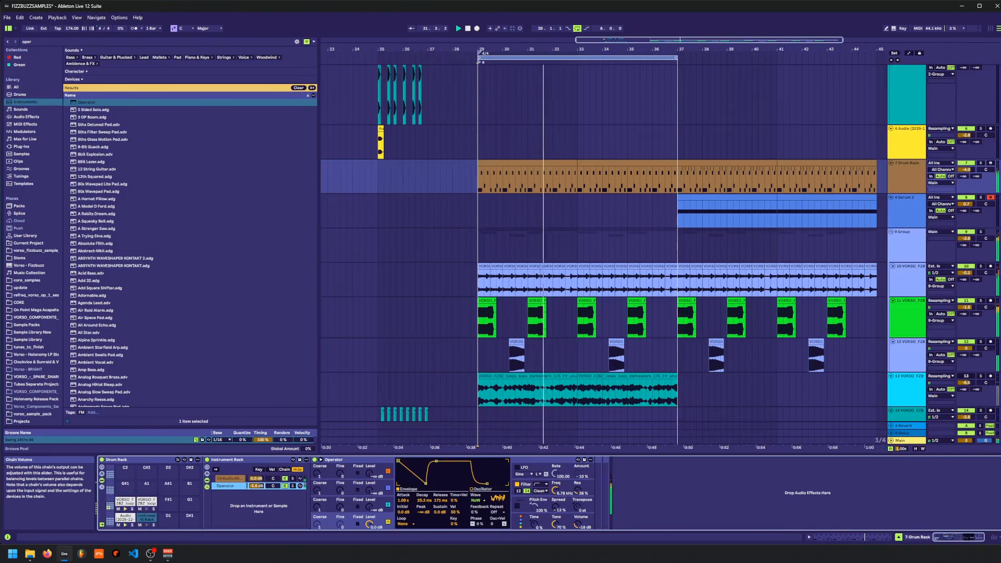
key(space)
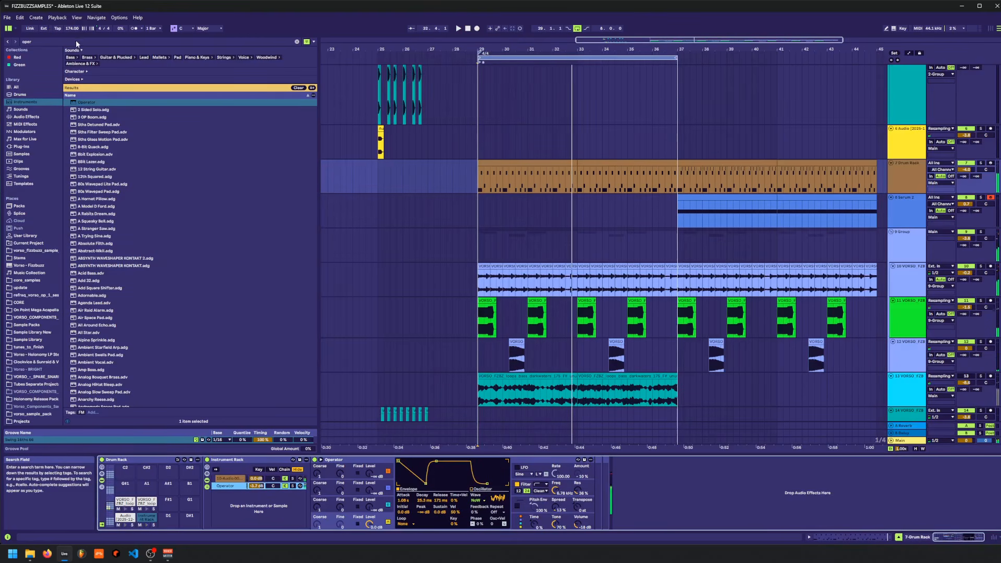
- Add a Saturator after Operator with 4.6 dB drive and its output lowered to -2.8 dB
click(76, 42)
text(sat)
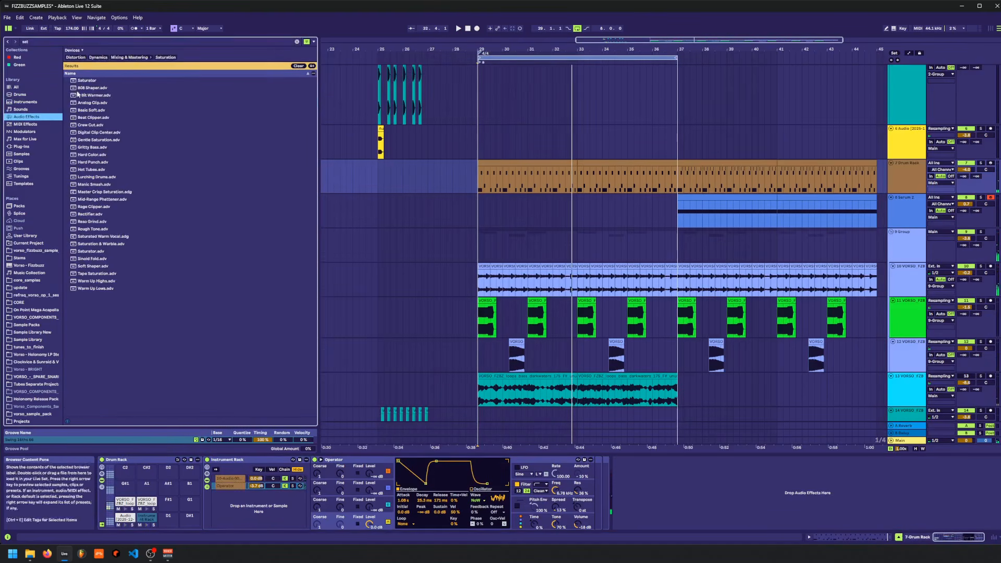
click(103, 81)
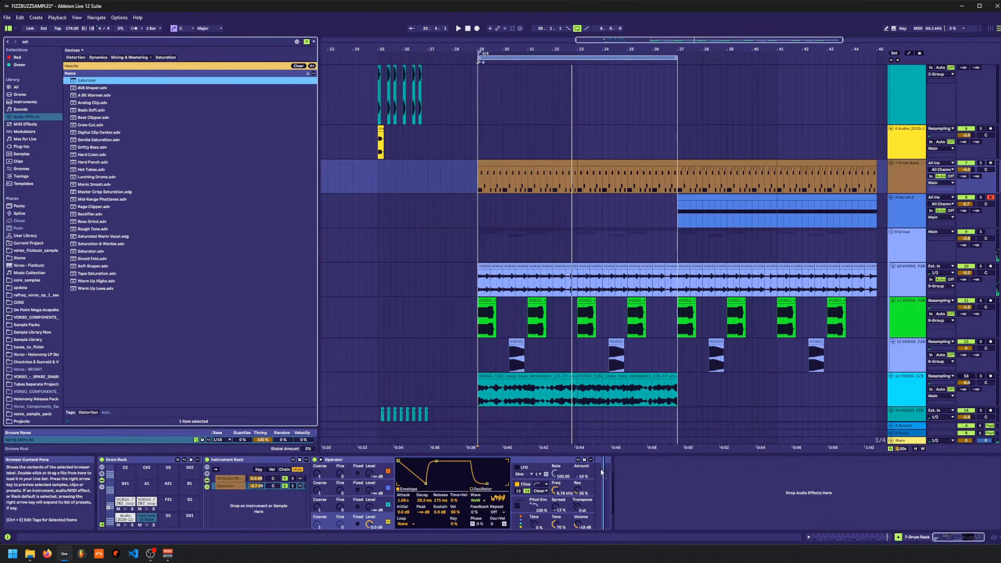
drag(602, 472, 603, 475)
key(space)
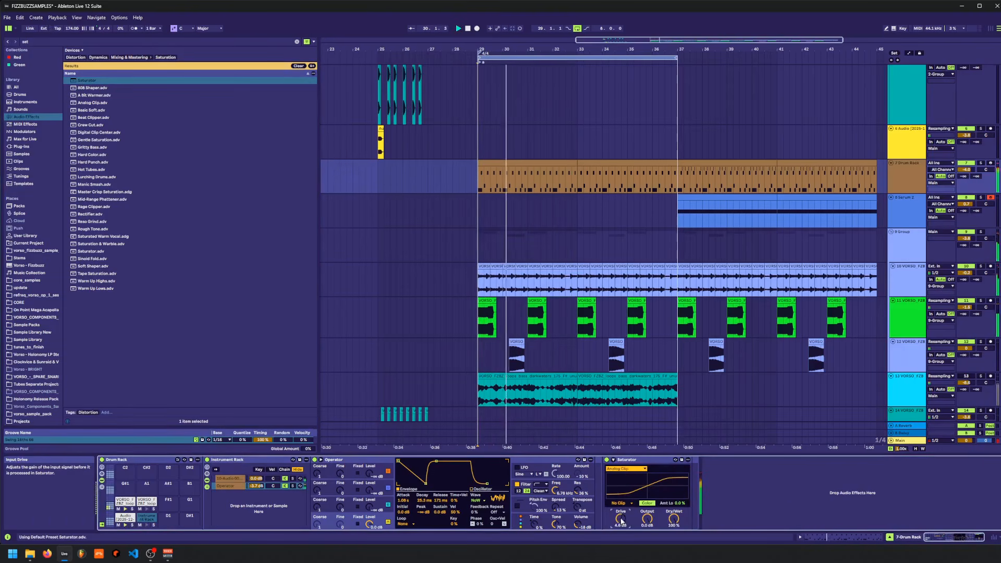
drag(647, 519, 647, 526)
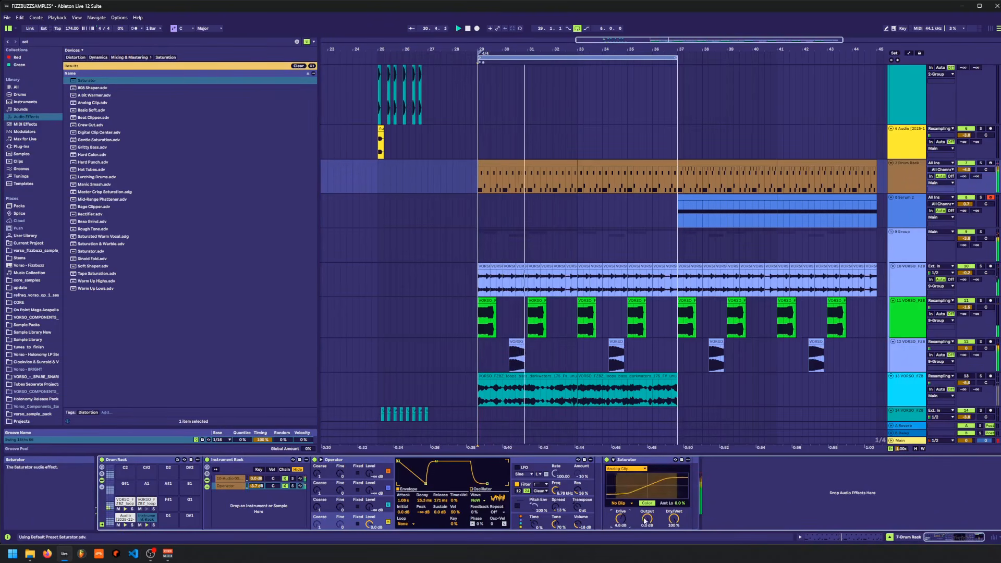
- Move the playback loop to bars 37 to 45
click(685, 163)
drag(659, 58, 847, 66)
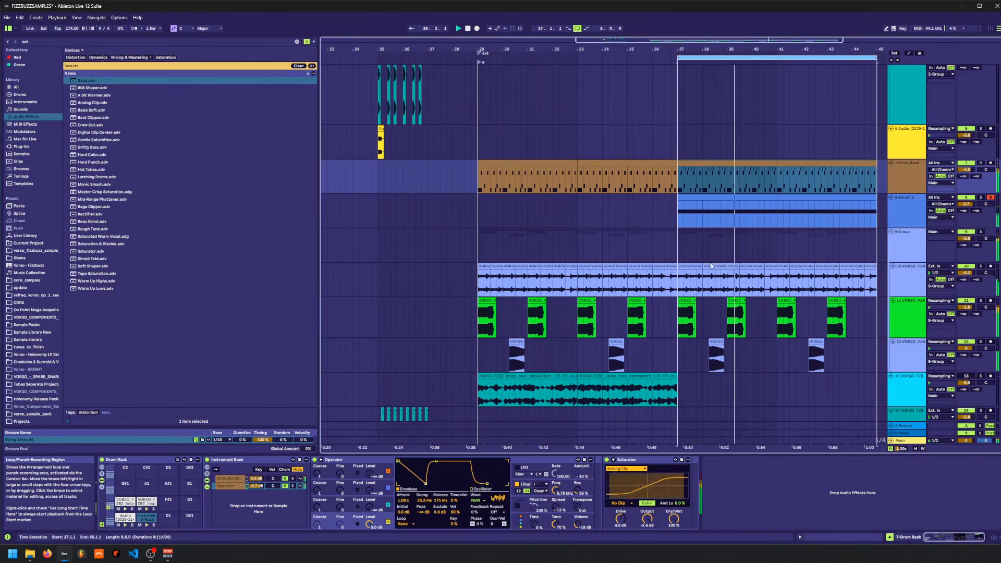
key(space)
- Solo track 10 and examine its melodic loop clip at bar 37 in the sample editor during playback
click(683, 267)
key(space)
click(983, 272)
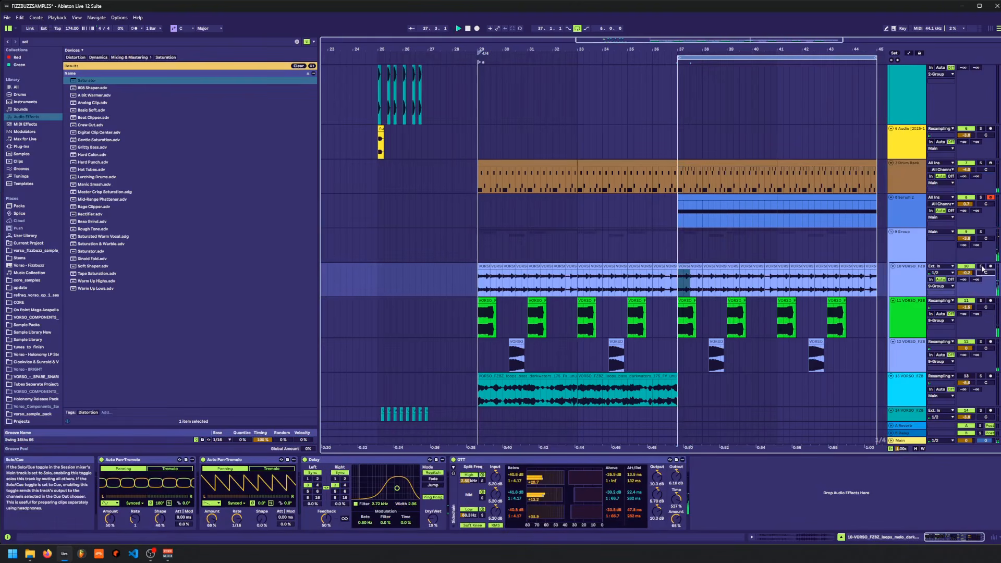
click(981, 267)
key(space)
double_click(684, 266)
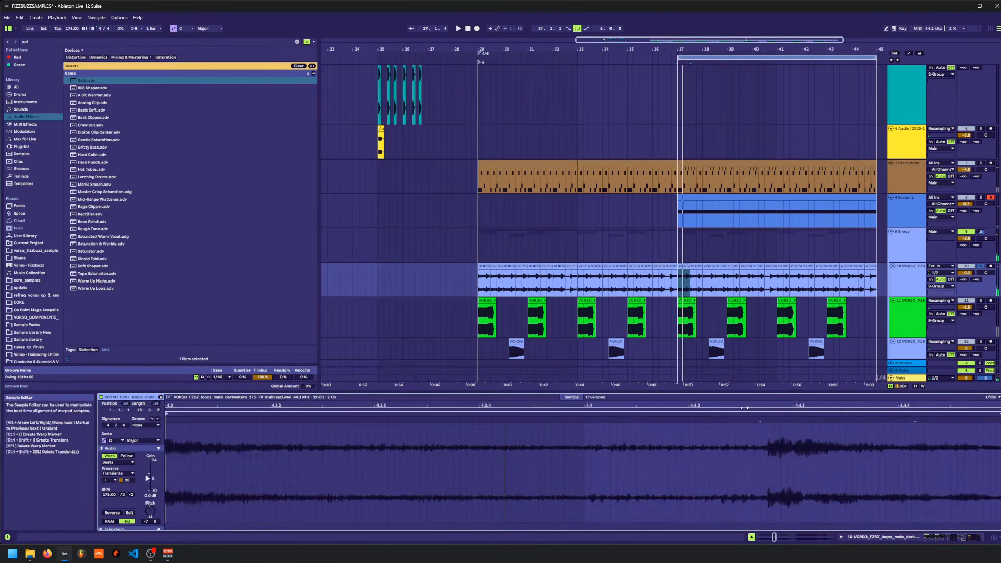
key(space)
drag(745, 406, 413, 305)
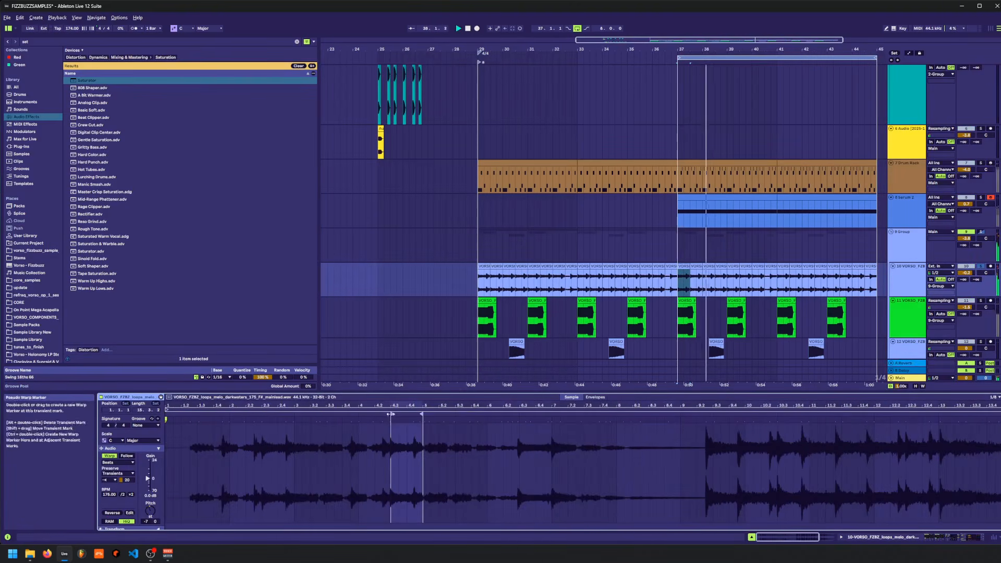
click(902, 536)
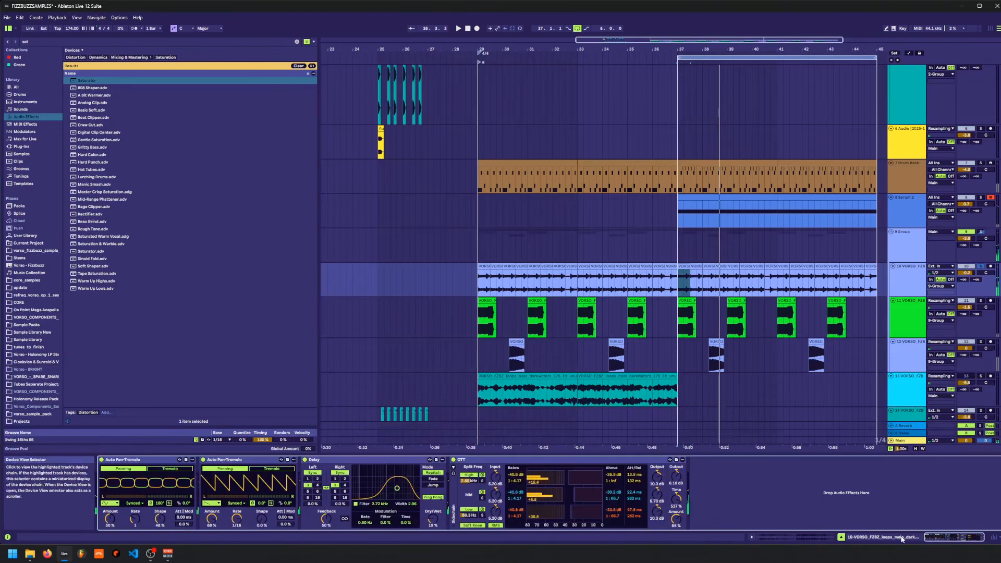
click(36, 42)
text(f)
key(BackSpace)
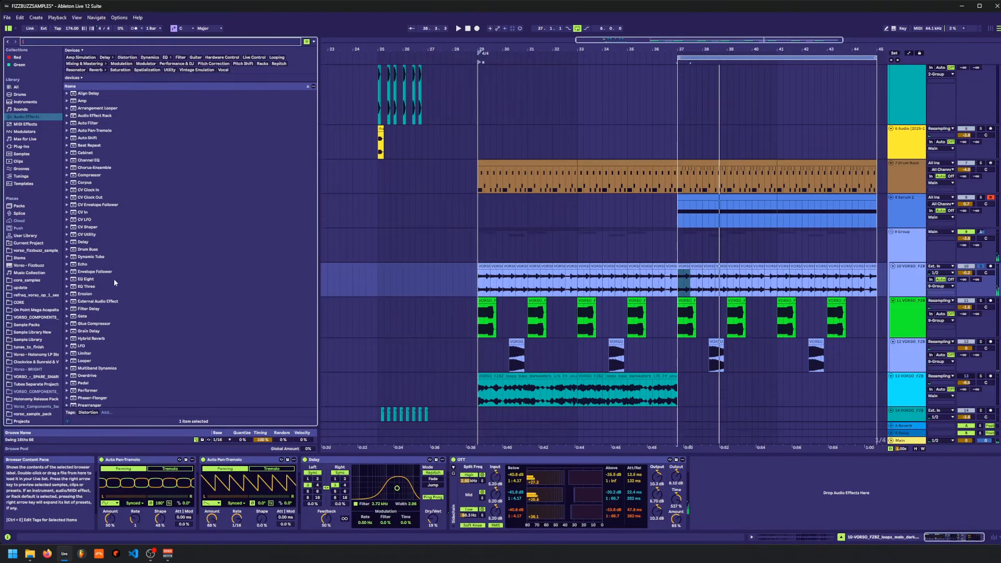
click(87, 282)
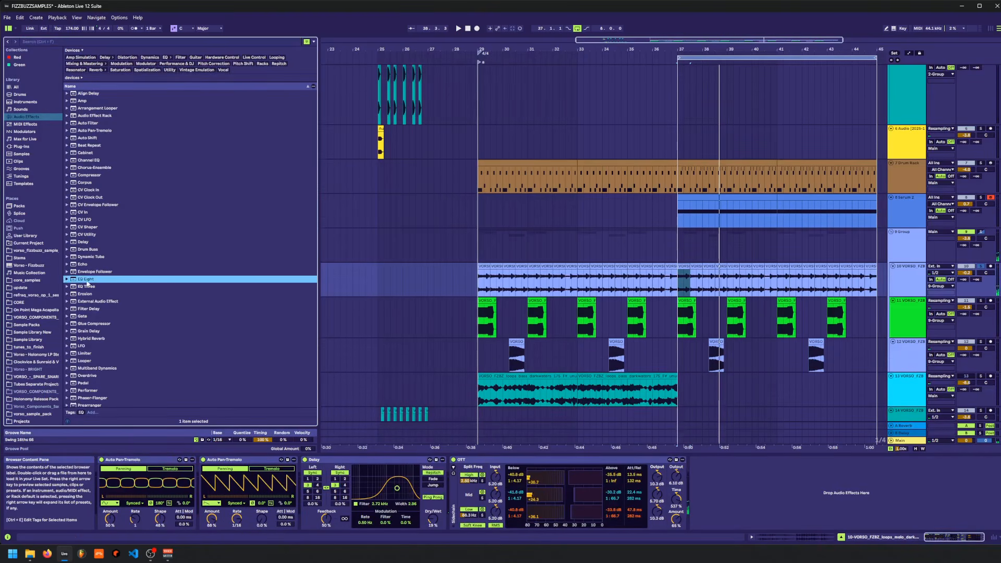
- Insert the Chroma plug-in between Delay and OTT on track 10 and open its interface over the arrangement
click(43, 43)
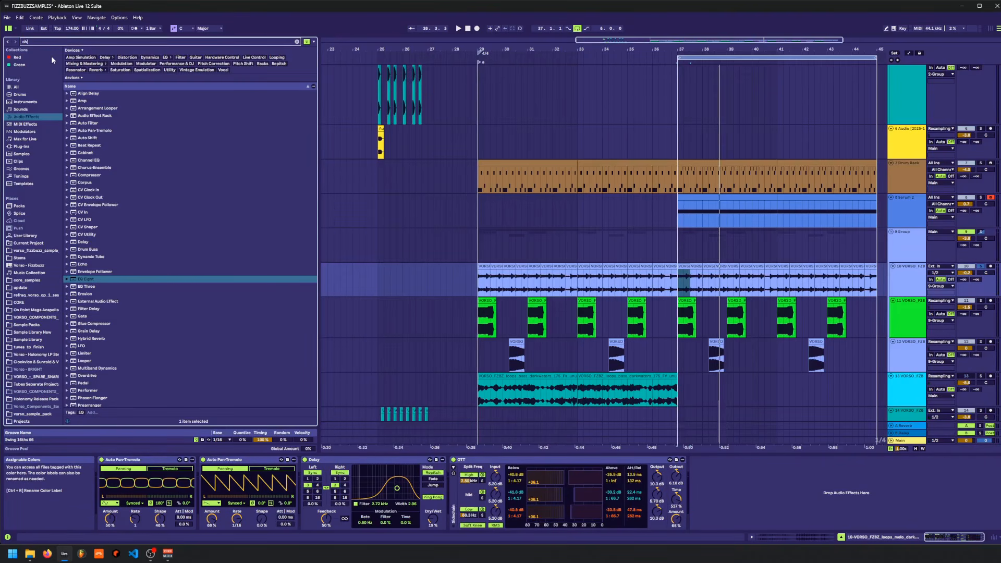
text(chro)
click(40, 148)
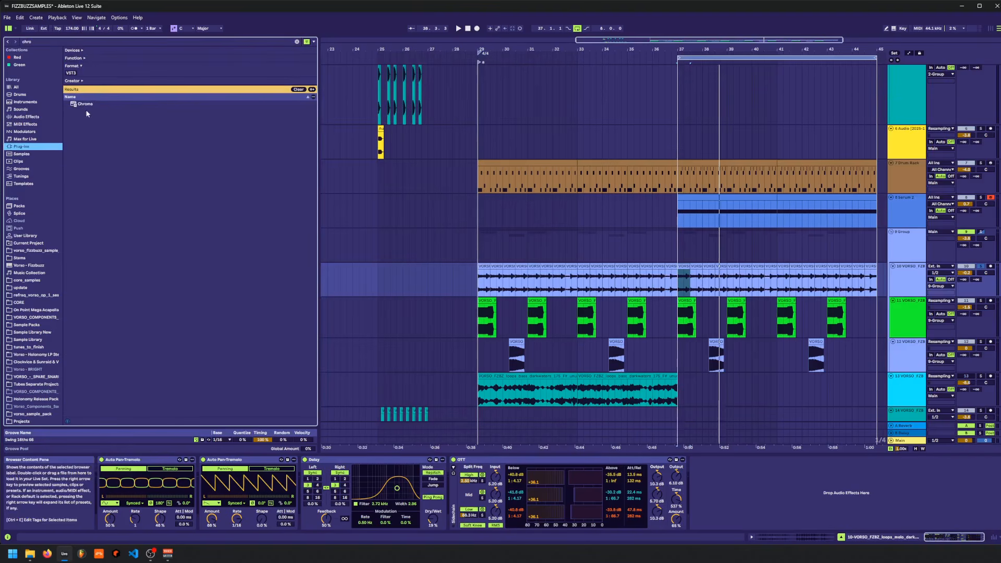
drag(490, 402, 483, 503)
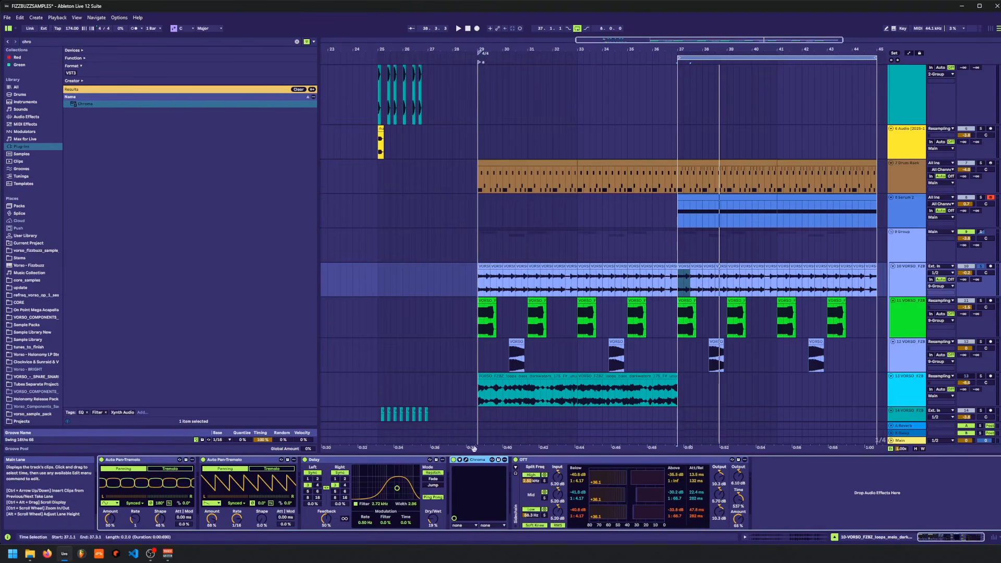
click(465, 460)
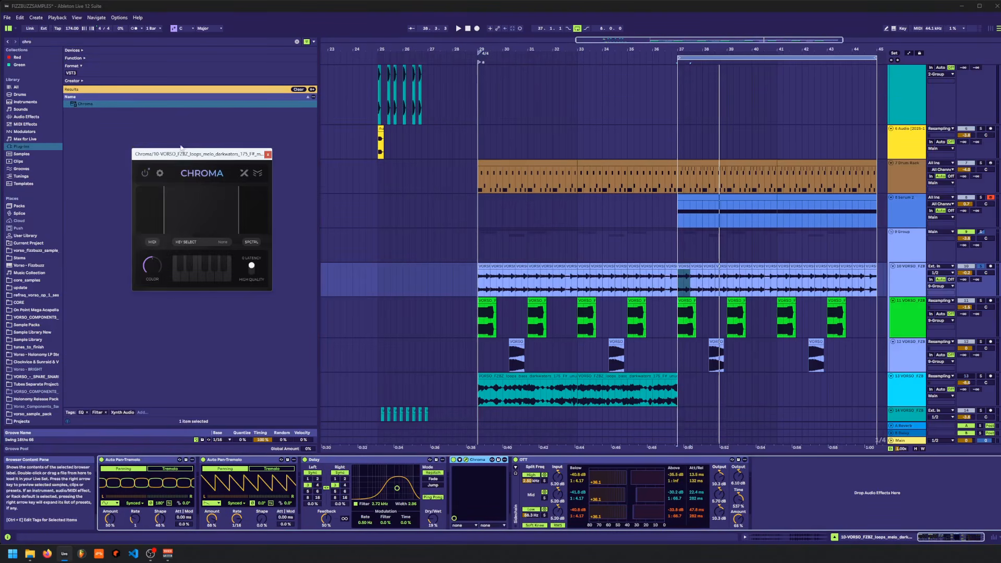
drag(183, 155, 476, 178)
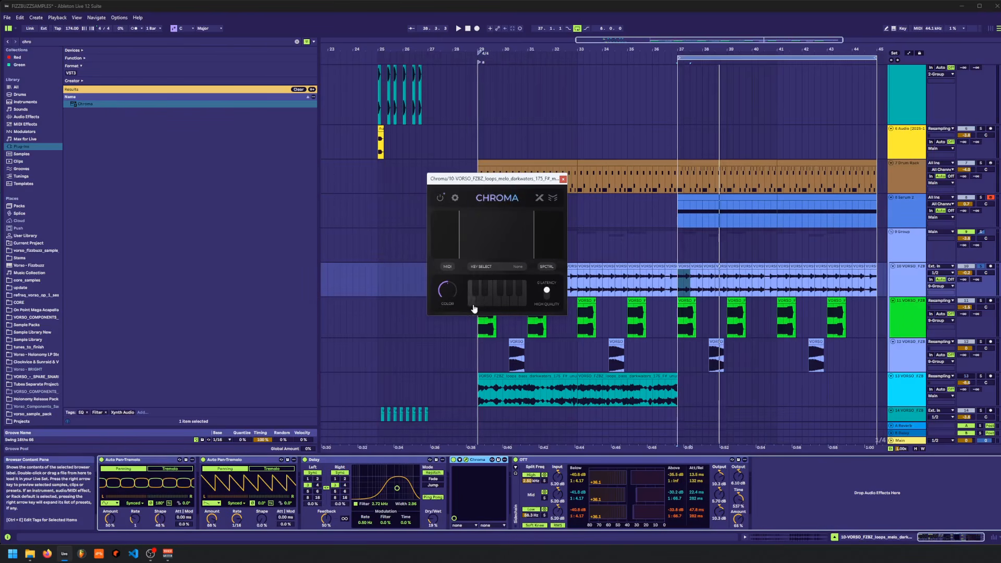
- Choose the active notes on Chroma's keyboard, including C#, E and A, while auditioning the melodic loop
click(486, 293)
key(space)
click(513, 302)
click(477, 292)
key(space)
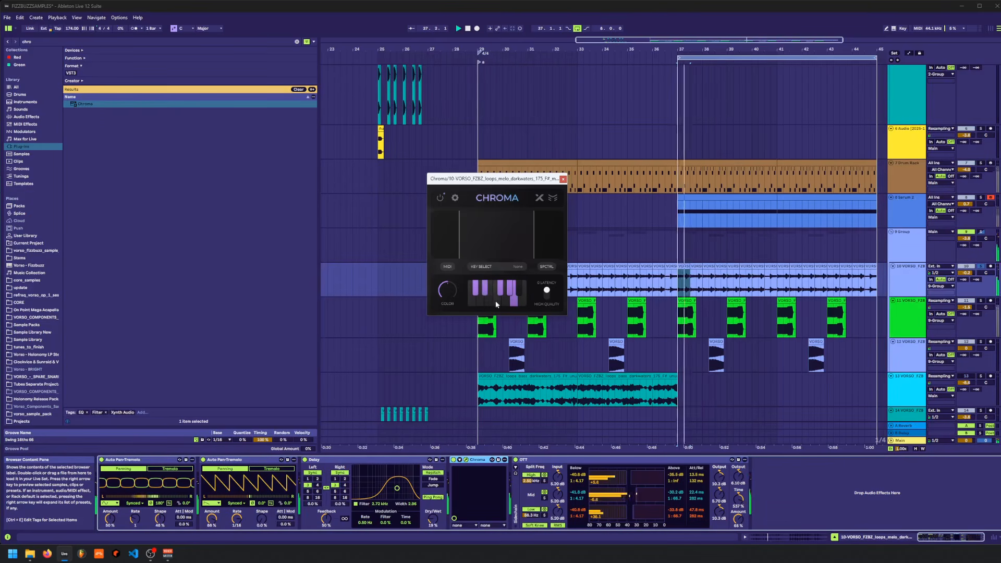
click(484, 294)
click(479, 303)
click(480, 304)
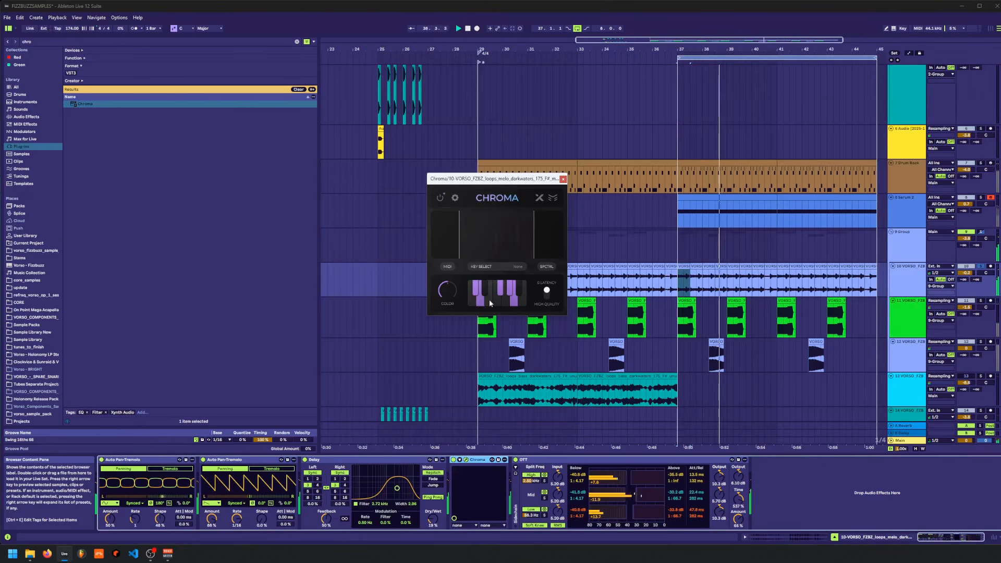
click(489, 299)
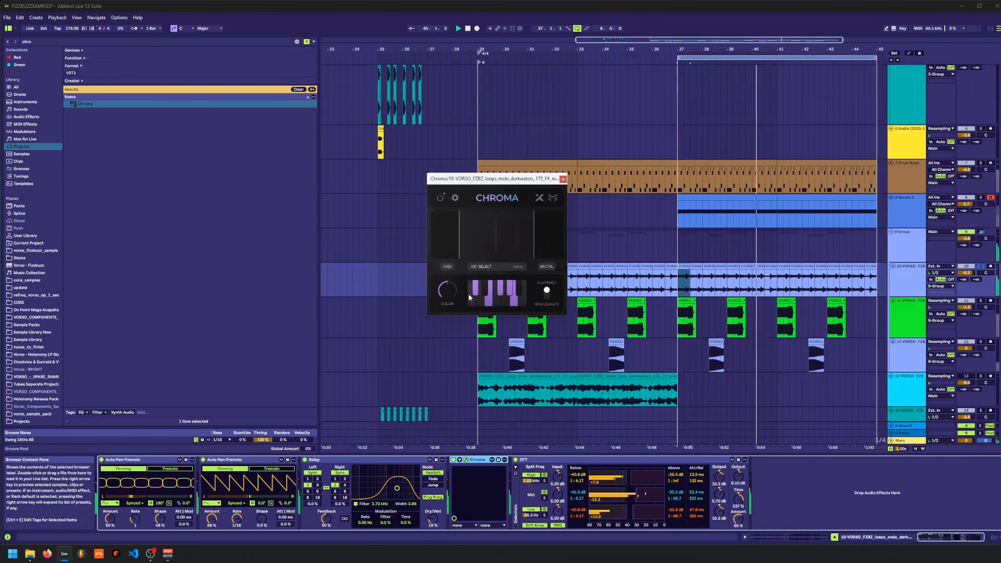
- Raise Chroma's Color amount and enable its spectral Morph and Gate while playing the loop from bar 29
drag(448, 291, 447, 273)
drag(679, 253, 812, 260)
key(space)
click(617, 273)
click(546, 267)
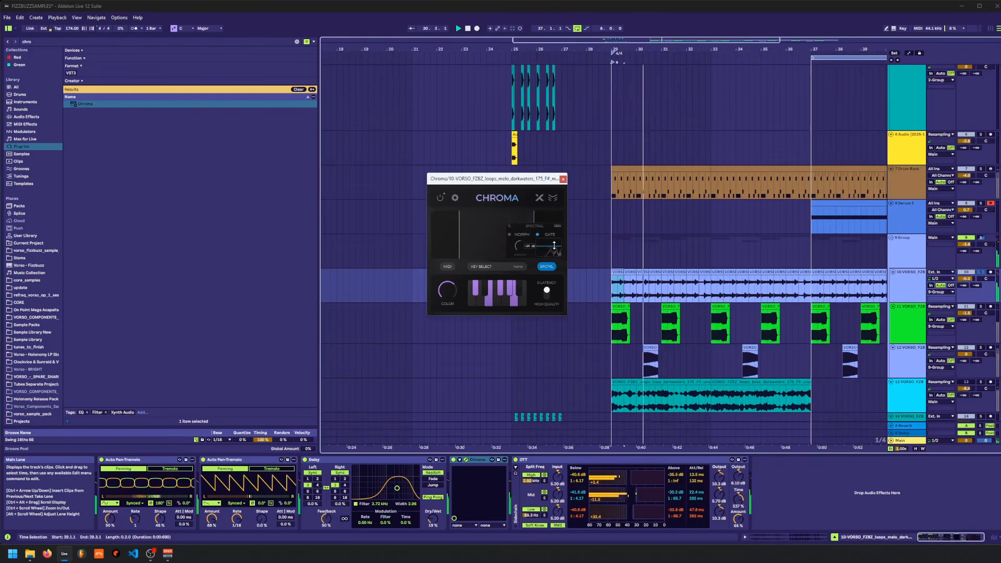
scroll(753, 238, right, 3)
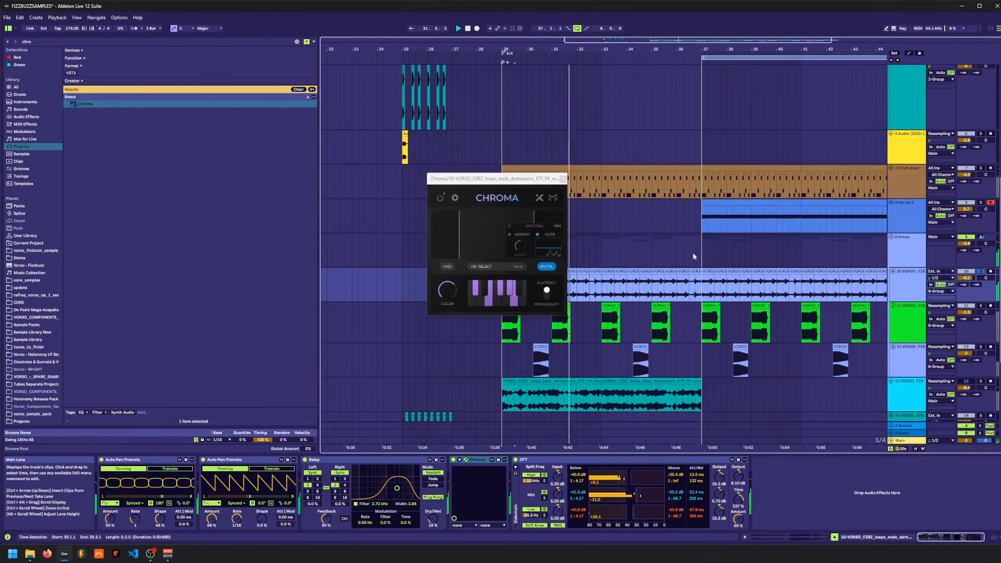
click(698, 254)
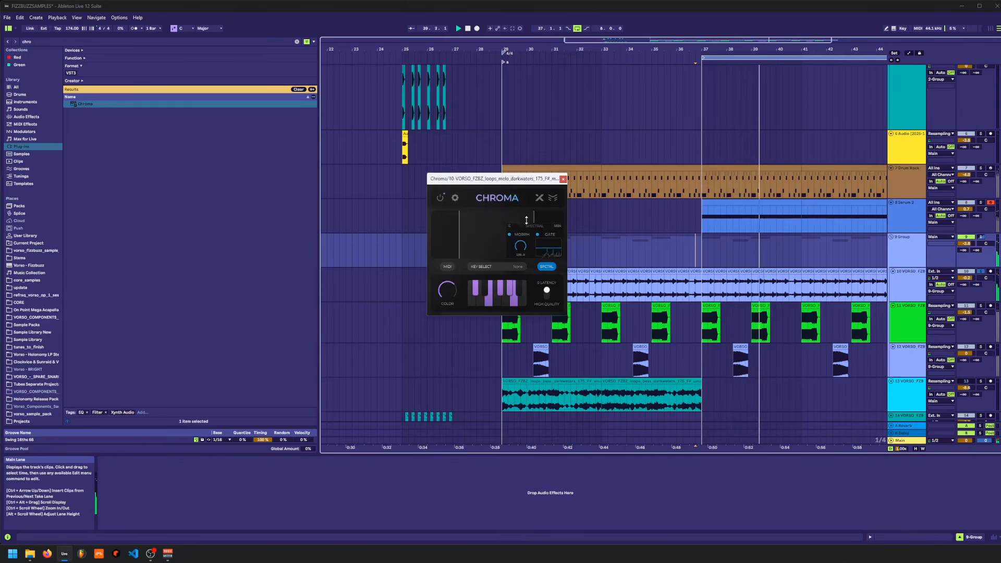
- Compare track 10 with Chroma switched off and on, and unsolo the track to hear the full arrangement
click(906, 273)
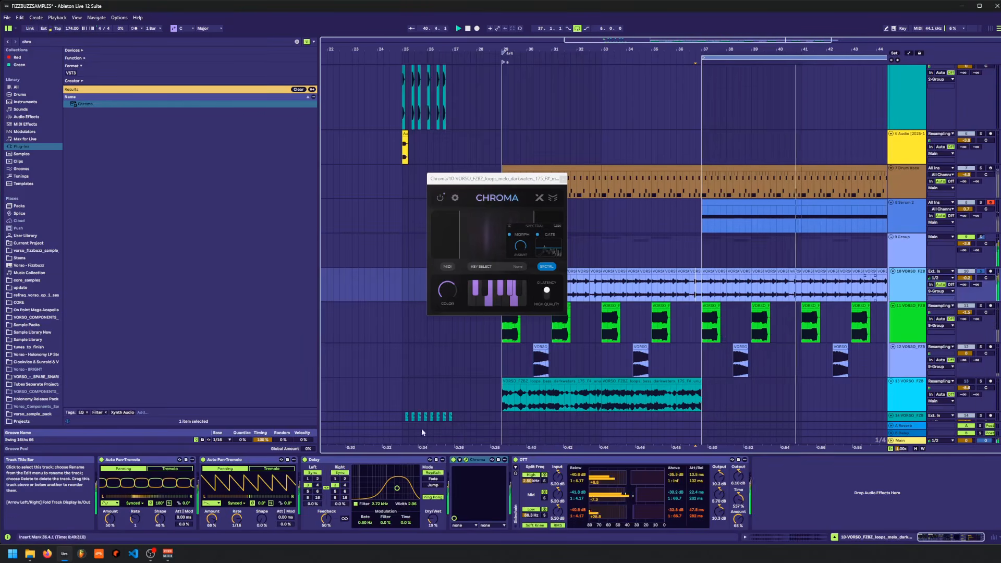
click(455, 460)
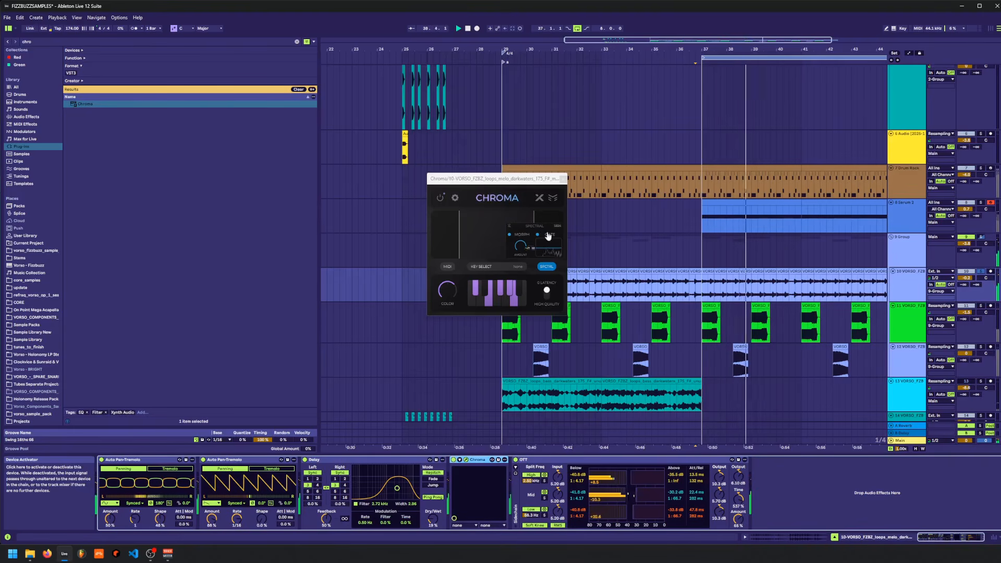
click(563, 179)
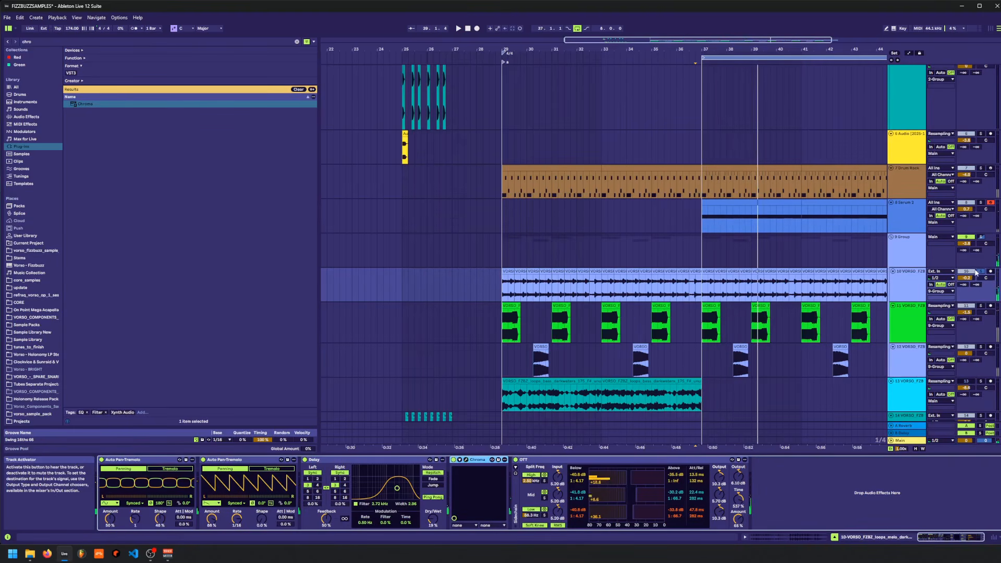
click(979, 272)
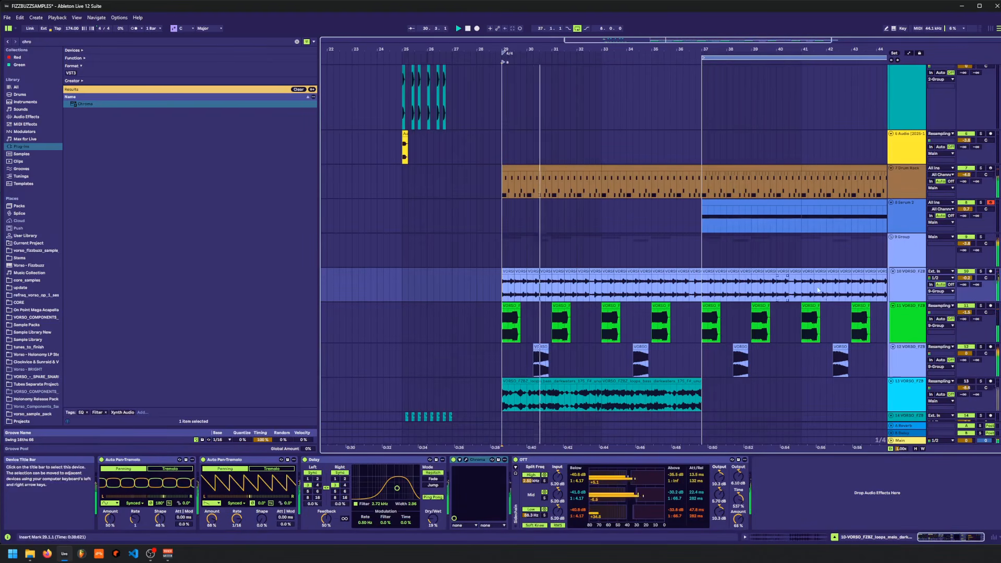
- Fold track group 9 and set the Operator filter frequency to 3.11 kHz in the Drum Rack
click(898, 258)
key(Left)
key(Up)
key(Up)
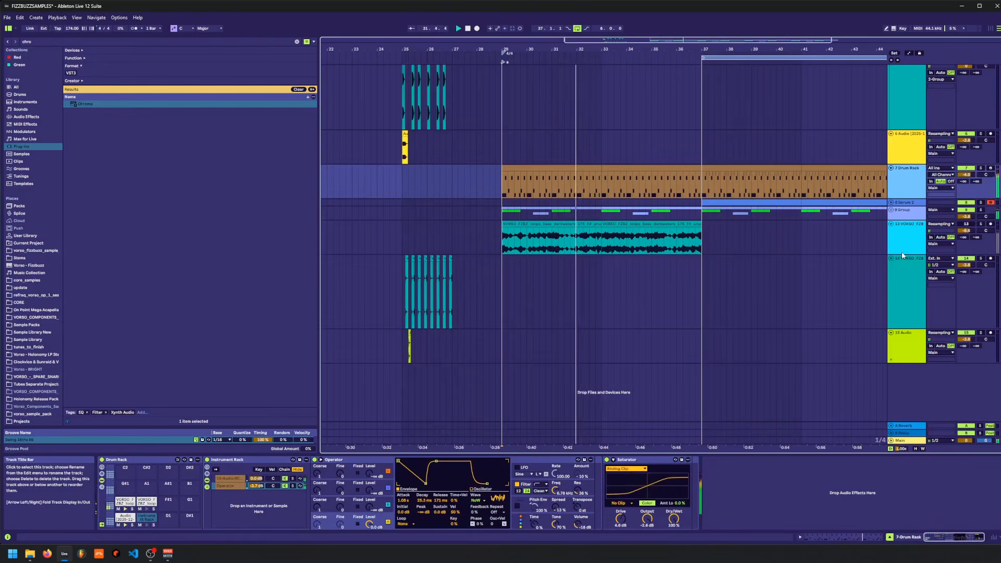
click(230, 486)
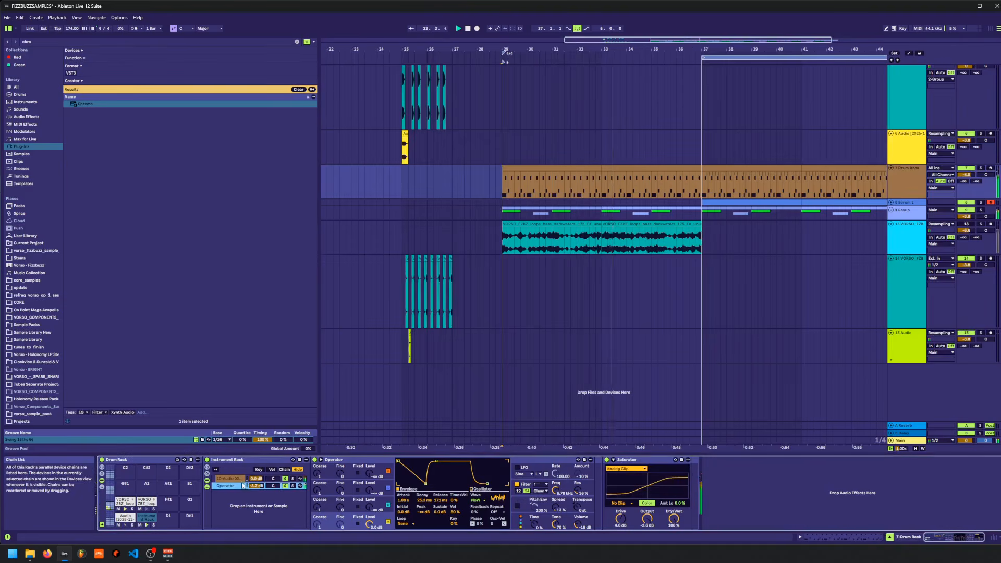
drag(555, 491, 580, 485)
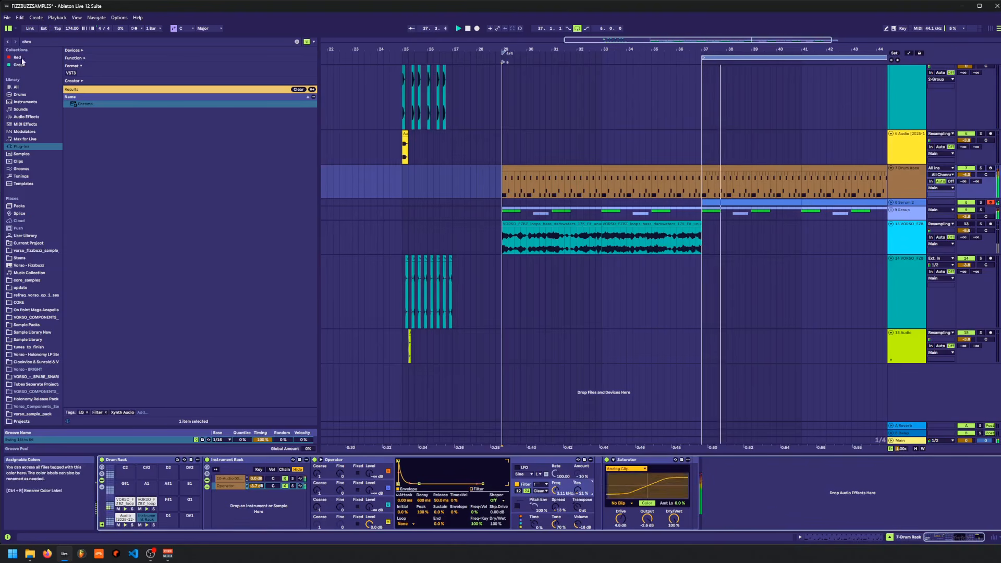
- Insert EQ Eight between Operator and Saturator and enable band 8 as a gentle high cut at about 18 kHz
click(26, 117)
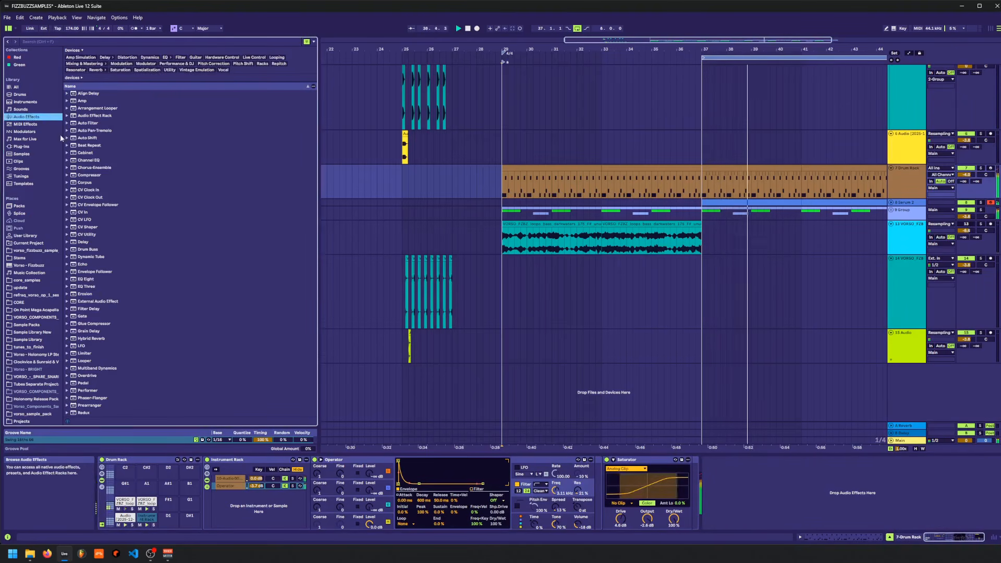
double_click(86, 279)
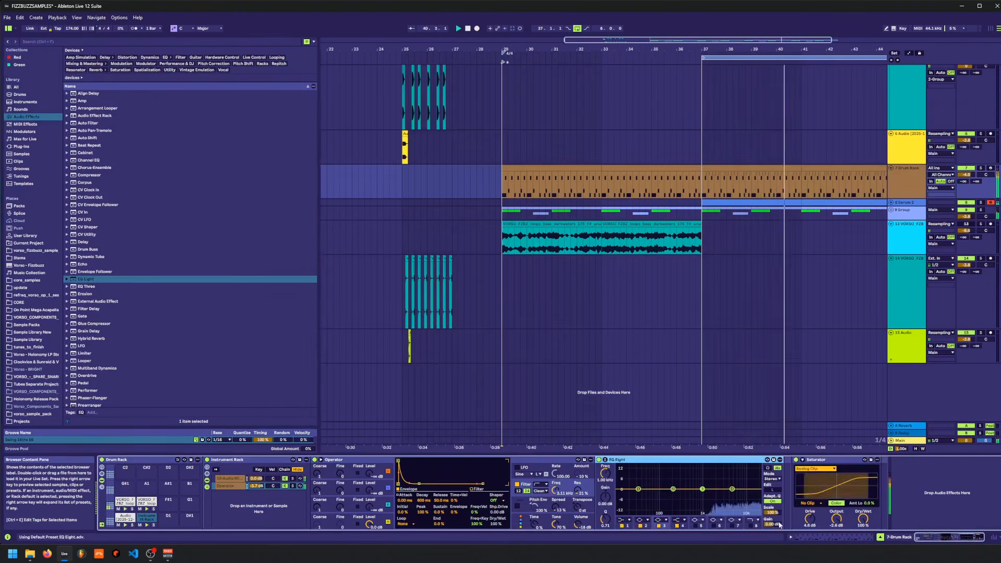
click(751, 526)
key(space)
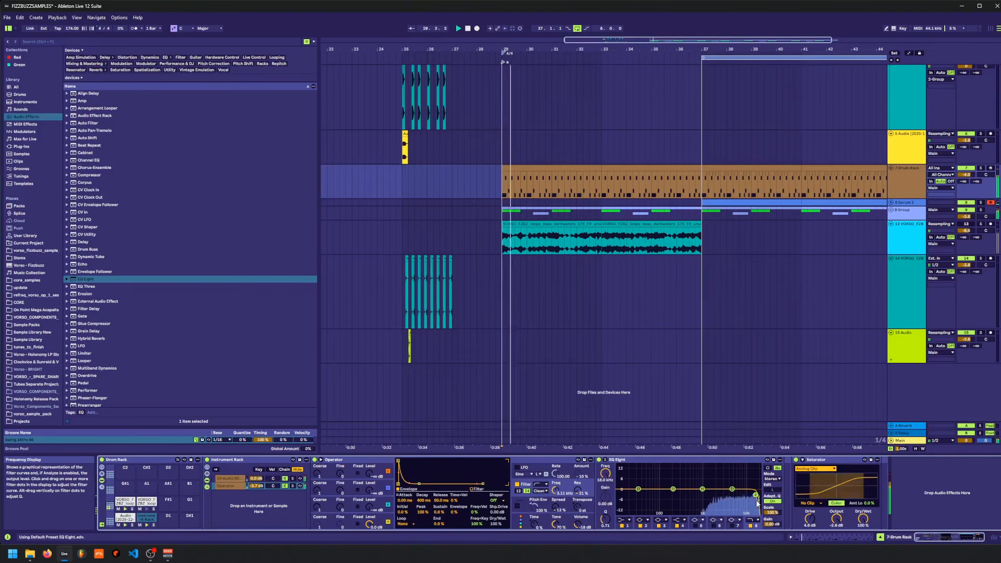
drag(755, 495, 754, 503)
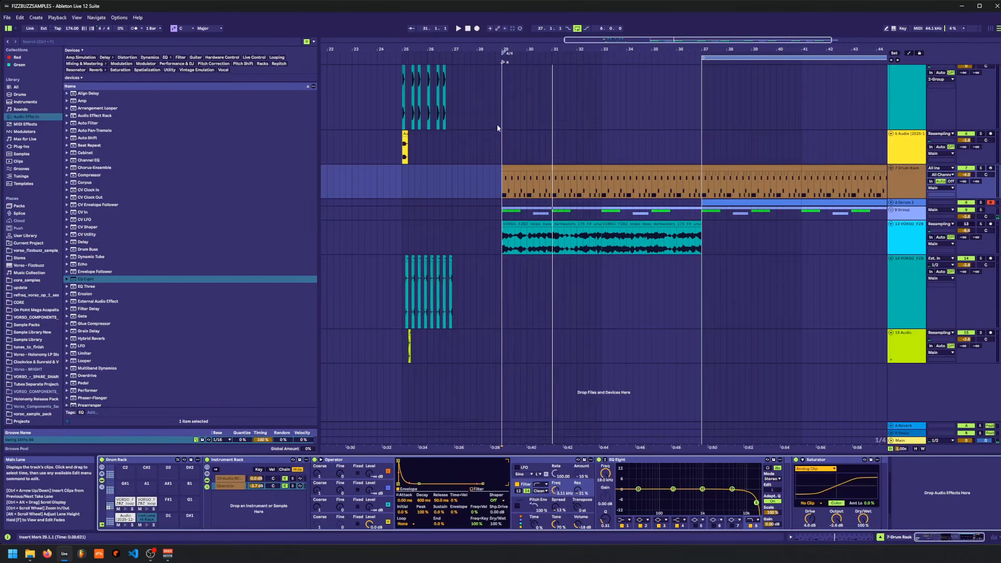
- Add the Saturn 2 plug-in after the Saturator on the Drum Rack track and open its interface beside the clips
click(504, 148)
click(507, 180)
click(52, 41)
text(sat)
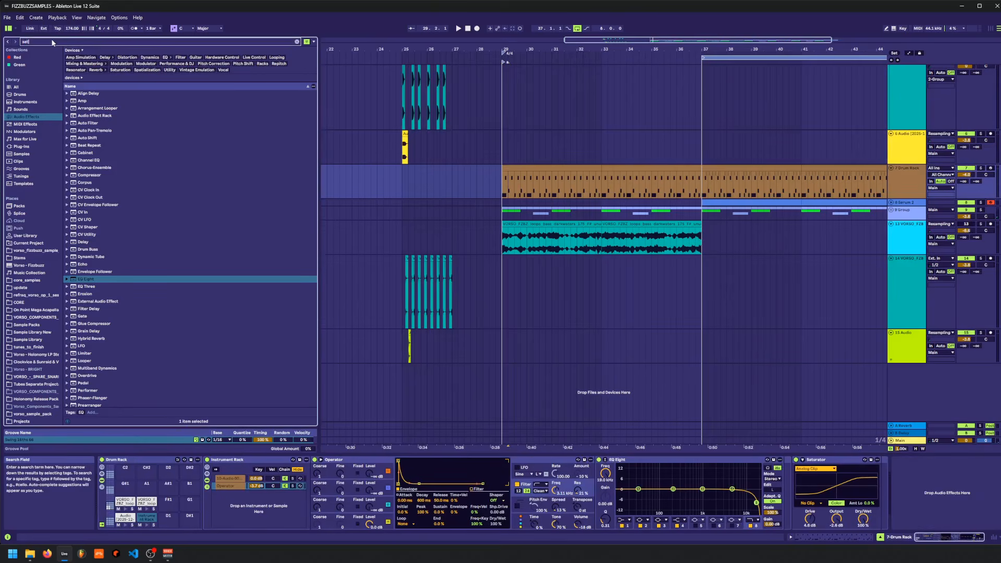
click(33, 147)
double_click(87, 193)
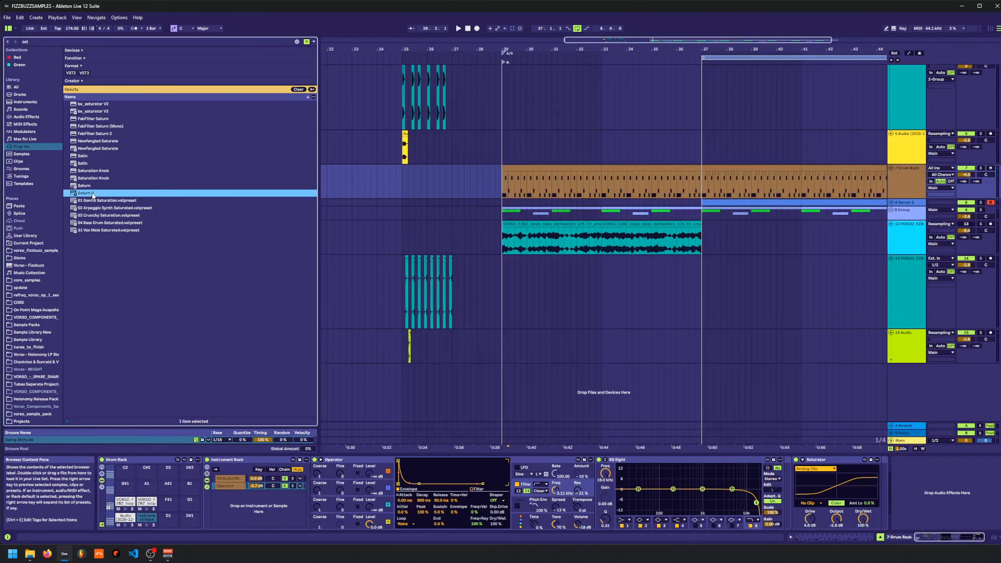
click(504, 187)
click(908, 460)
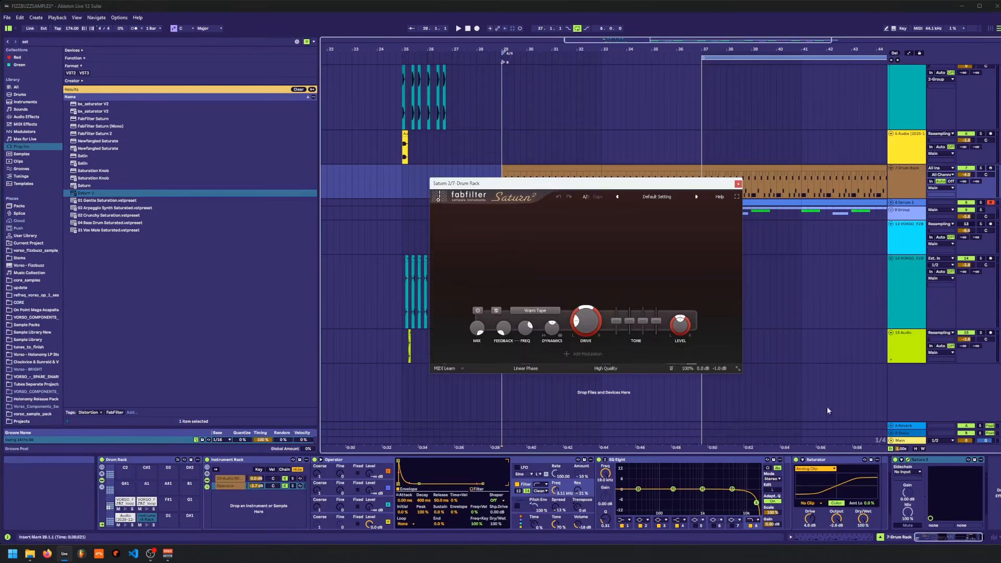
drag(581, 188, 733, 281)
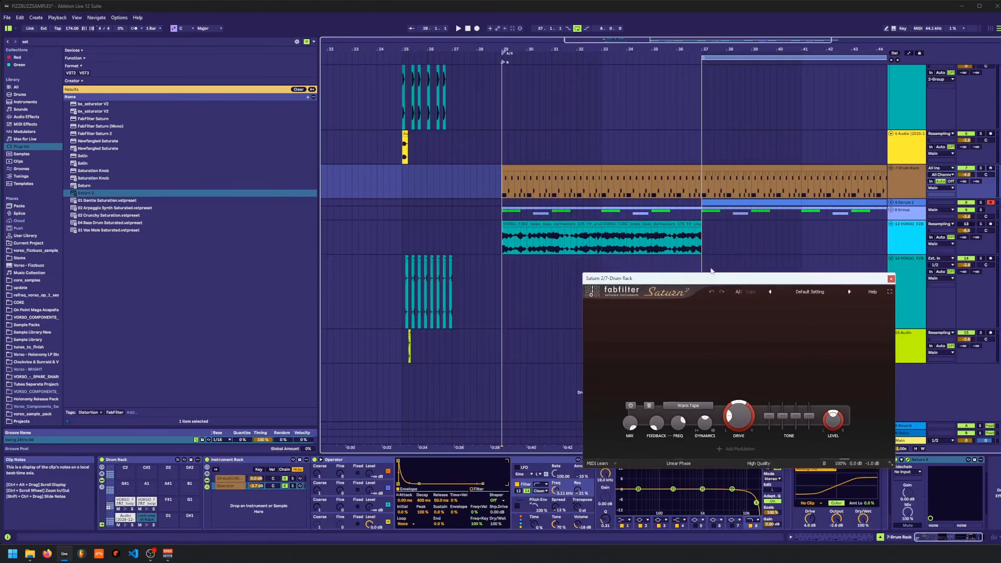
- Solo the Drum Rack track and move the playback loop to bars 29 to 37
key(space)
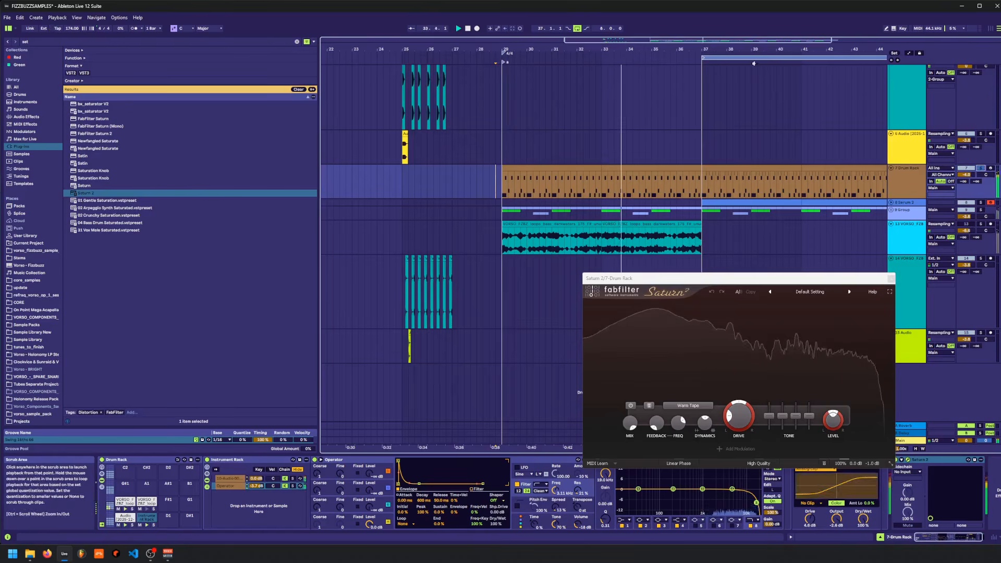
drag(754, 57, 554, 66)
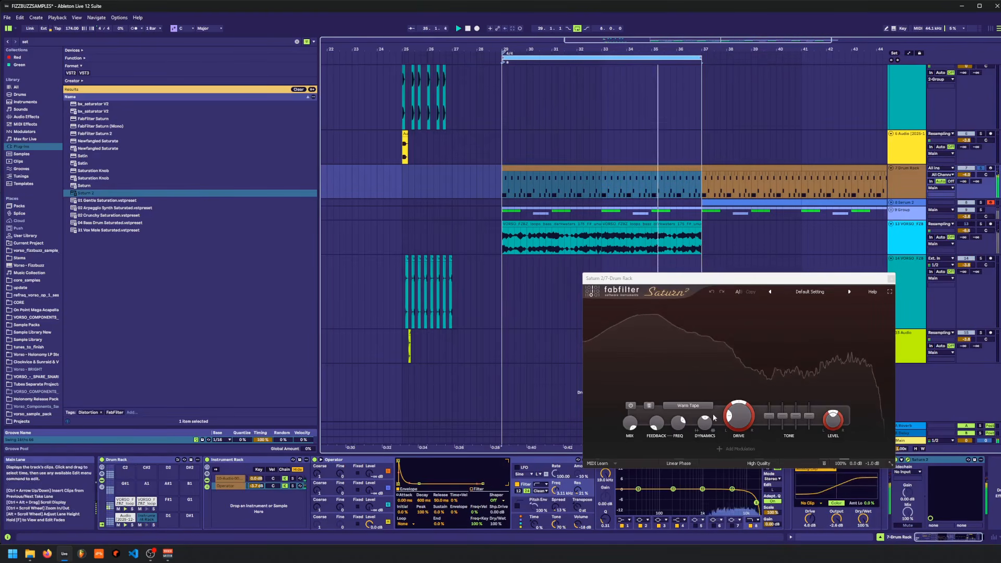
key(space)
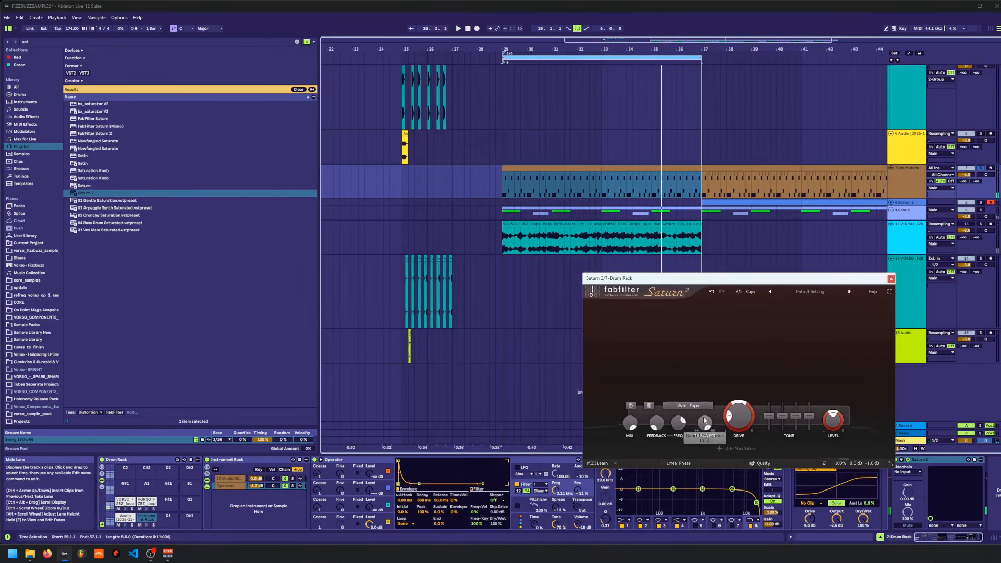
key(space)
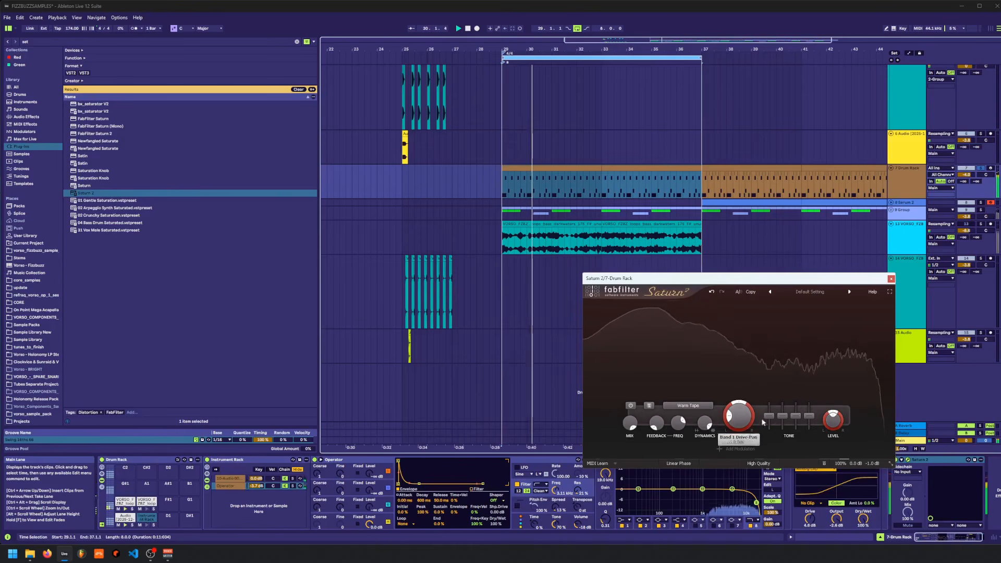
- Change Saturn 2's saturation style to Clean Tape and adjust the band 1 drive during playback
click(709, 406)
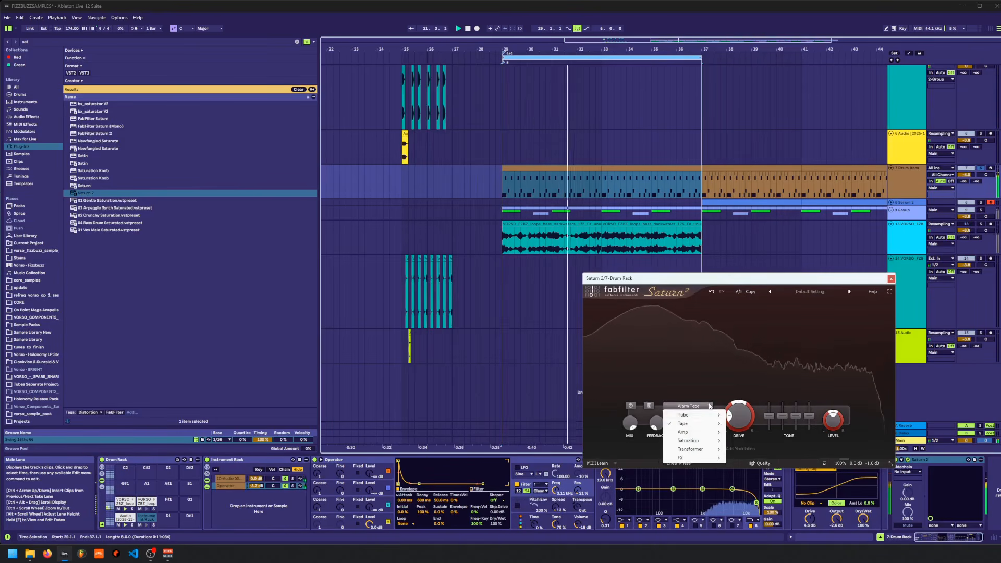
mouse_move(699, 424)
click(743, 423)
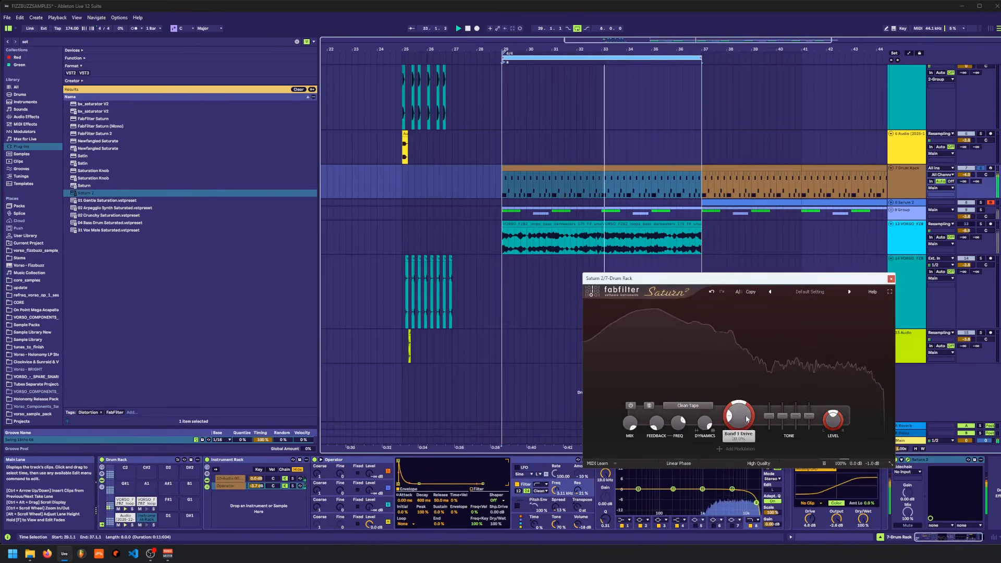
mouse_move(746, 419)
mouse_down()
mouse_move(751, 381)
mouse_move(750, 412)
mouse_up()
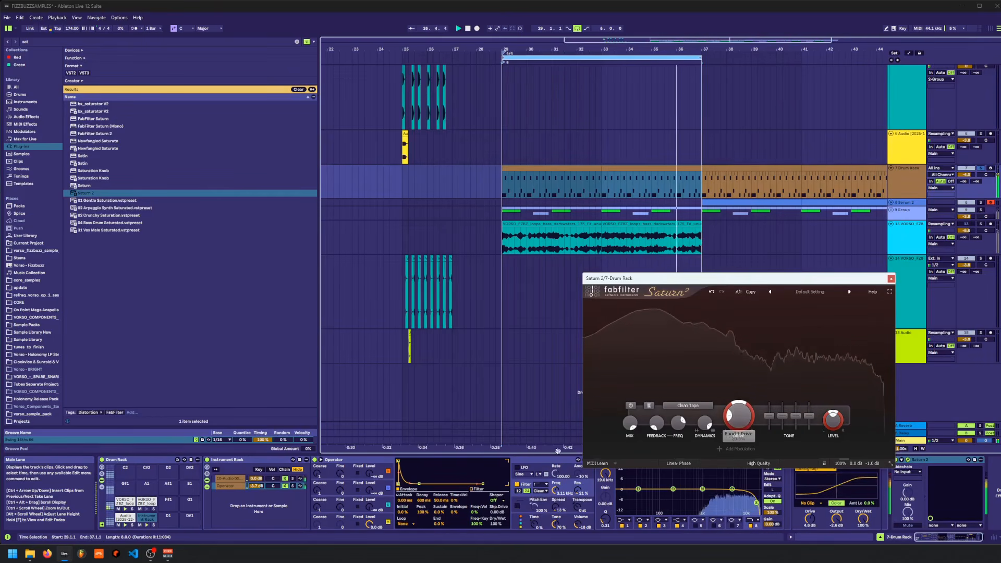
- Insert EQ Eight after the sample player in the Instrument Rack's audio chain on the Drum Rack track
click(230, 479)
key(space)
click(59, 42)
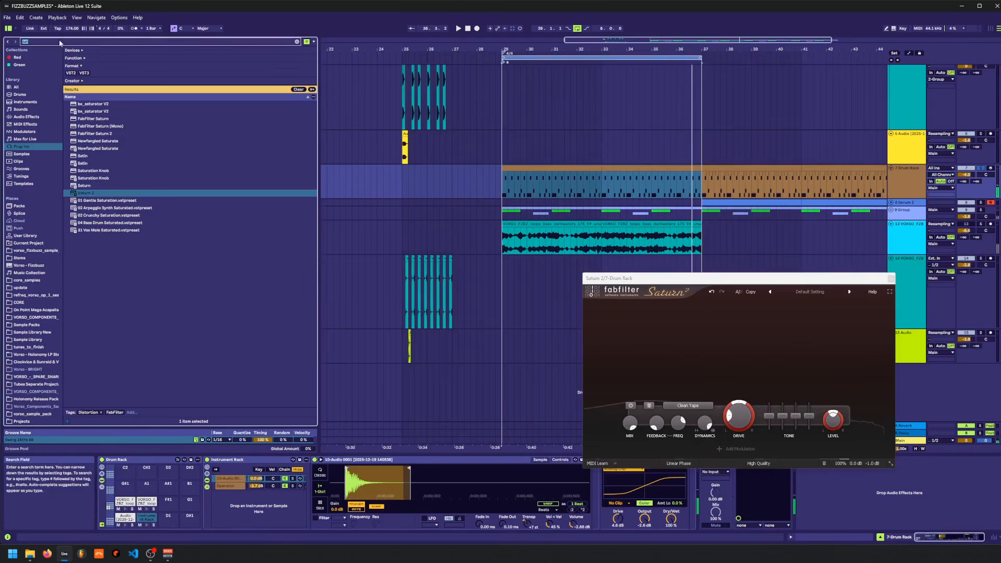
key(BackSpace)
click(27, 117)
drag(84, 281, 517, 462)
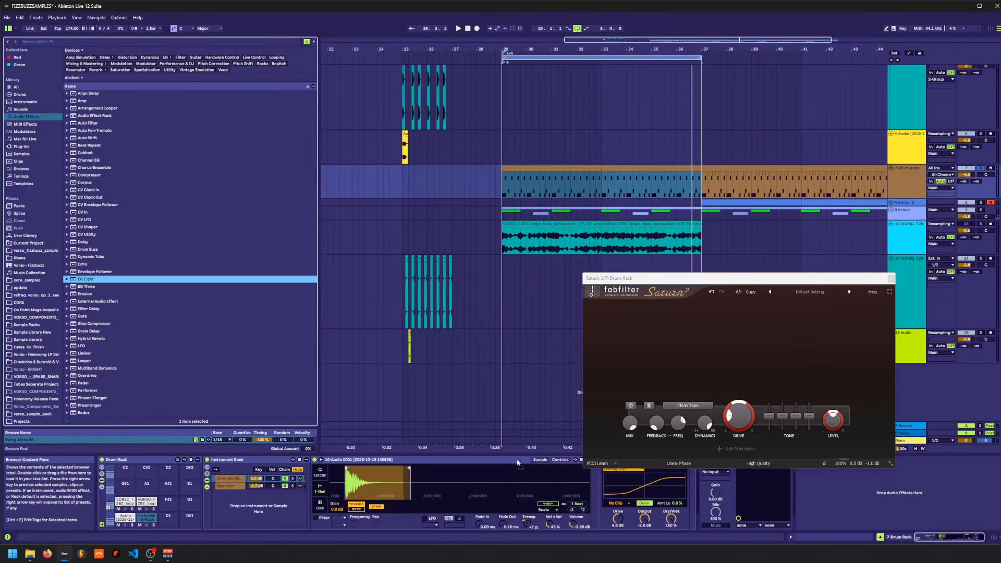
drag(606, 508, 606, 507)
- Set EQ Eight's band 1 to a low cut at about 228 Hz while auditioning the drums
key(space)
drag(839, 279, 830, 168)
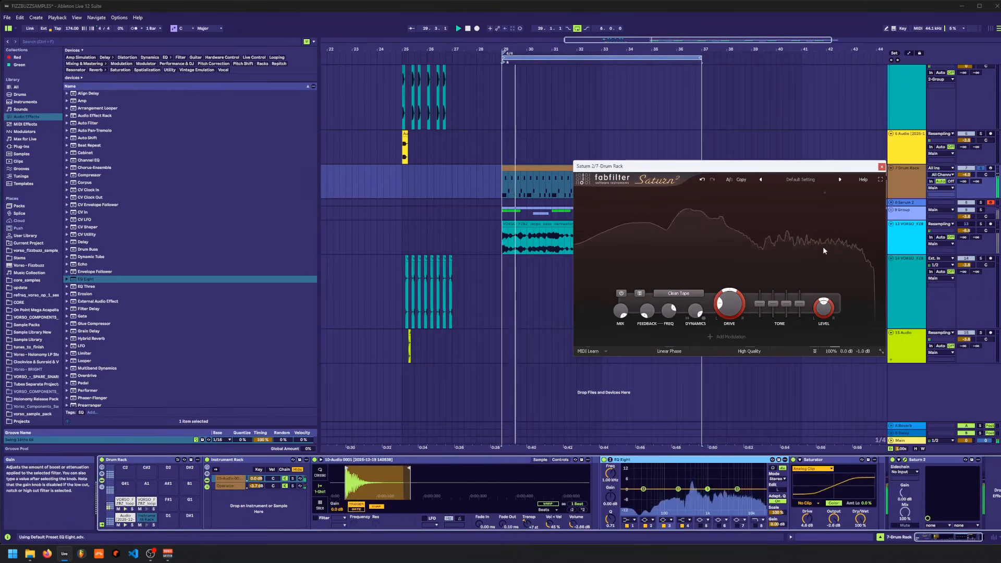
click(630, 520)
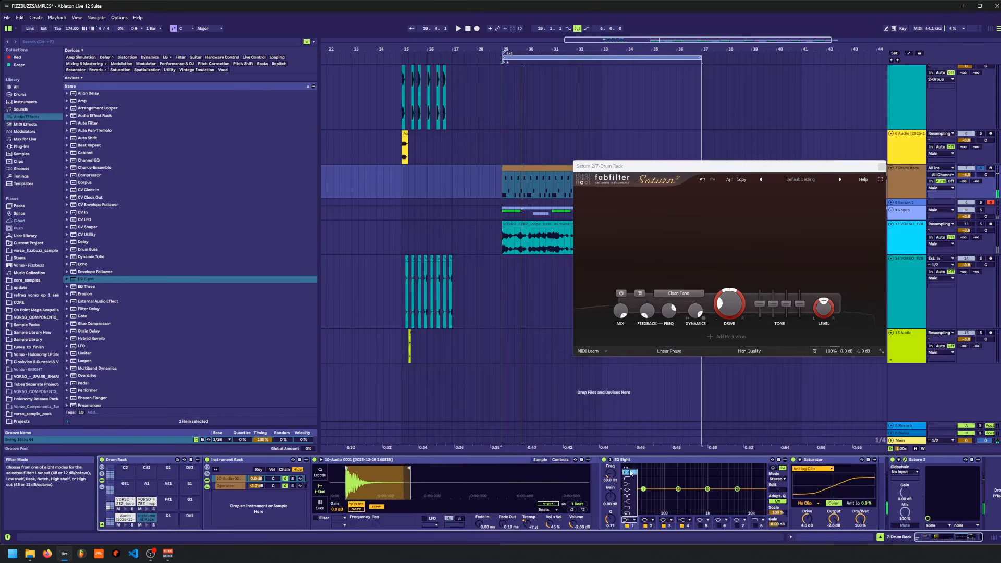
key(space)
drag(611, 474, 611, 476)
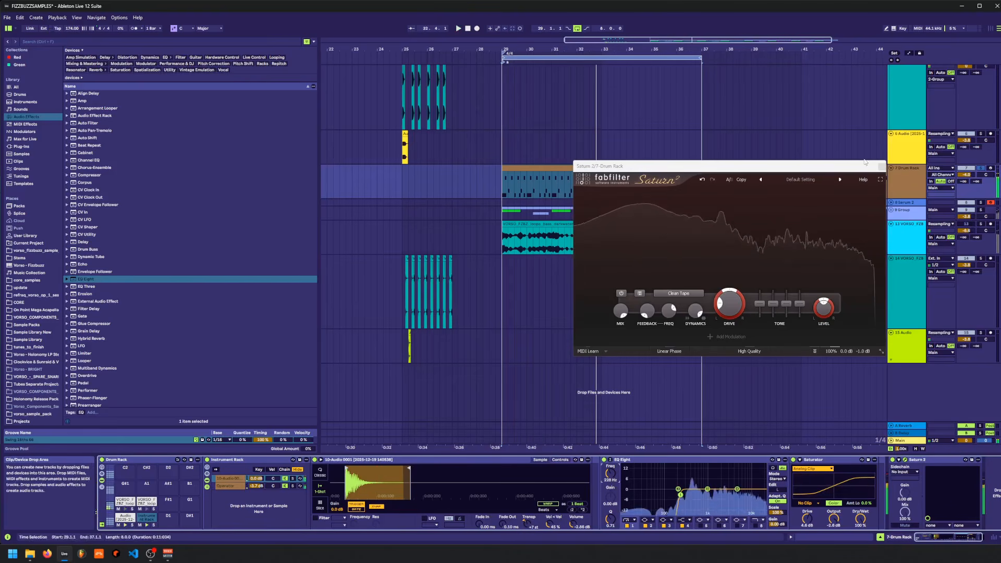
- Move the Saturn 2 window off the arrangement and open the Drum Rack clip at bar 29 for note editing
drag(867, 169, 776, 285)
click(512, 188)
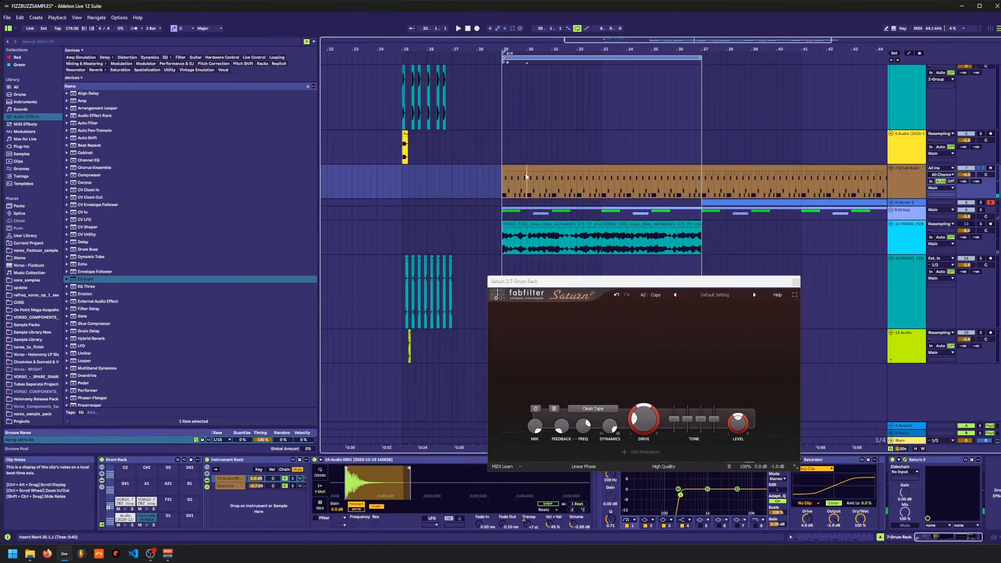
double_click(536, 167)
drag(528, 282, 587, 177)
click(523, 187)
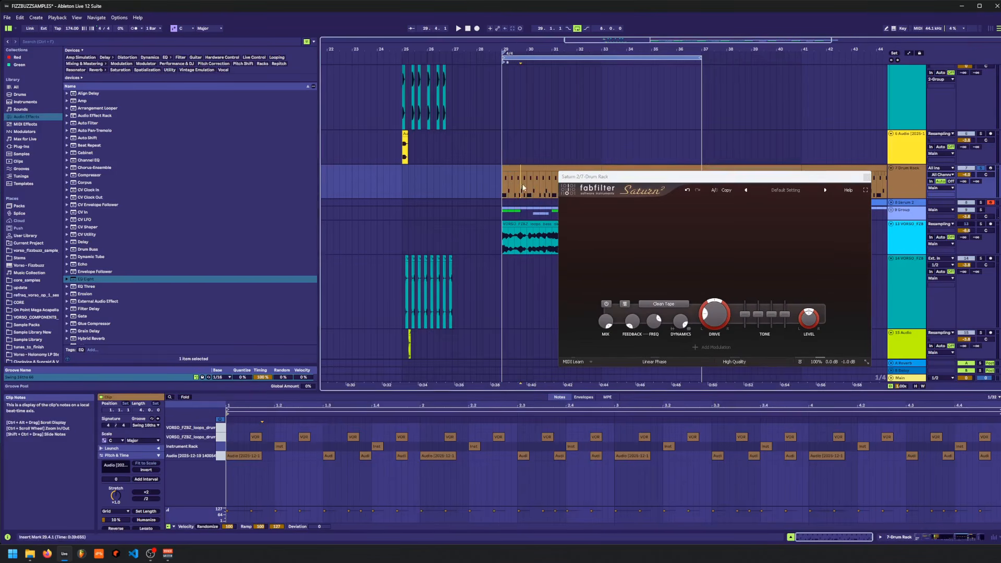
drag(524, 48, 518, 89)
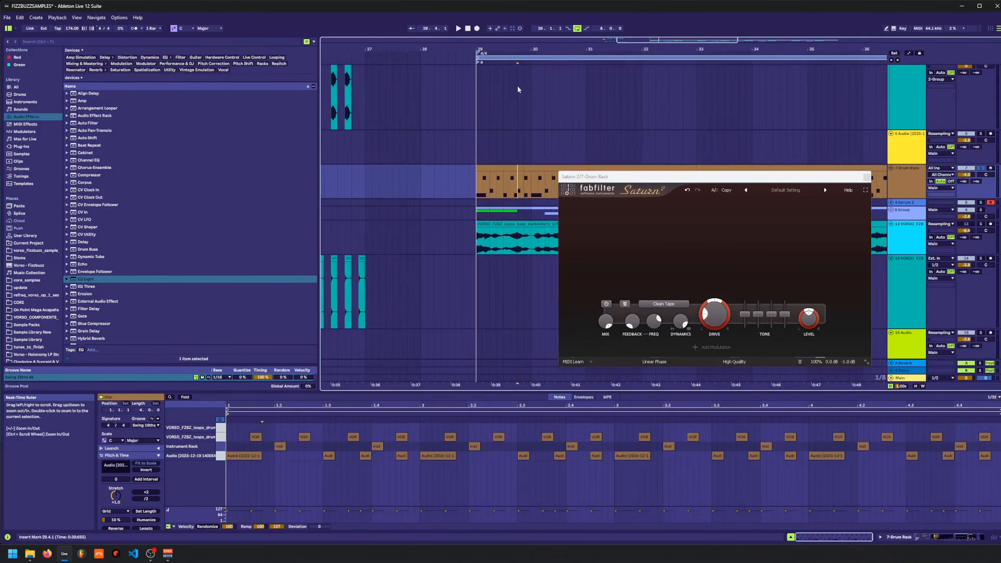
click(507, 189)
- Add an extra hit on the C1 Audio lane near 1.3.4 and nudge it slightly earlier while auditioning the groove
key(space)
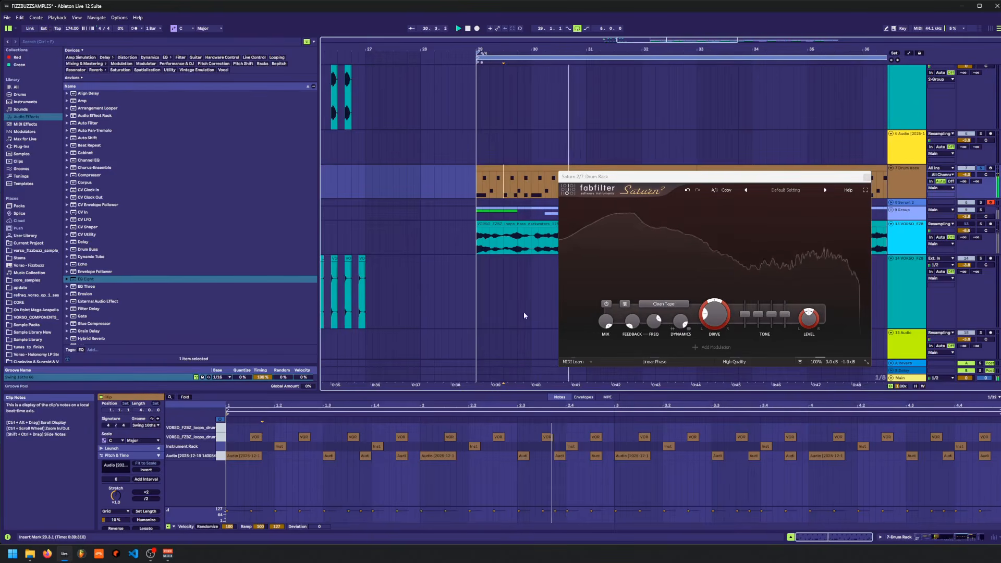
key(space)
click(368, 457)
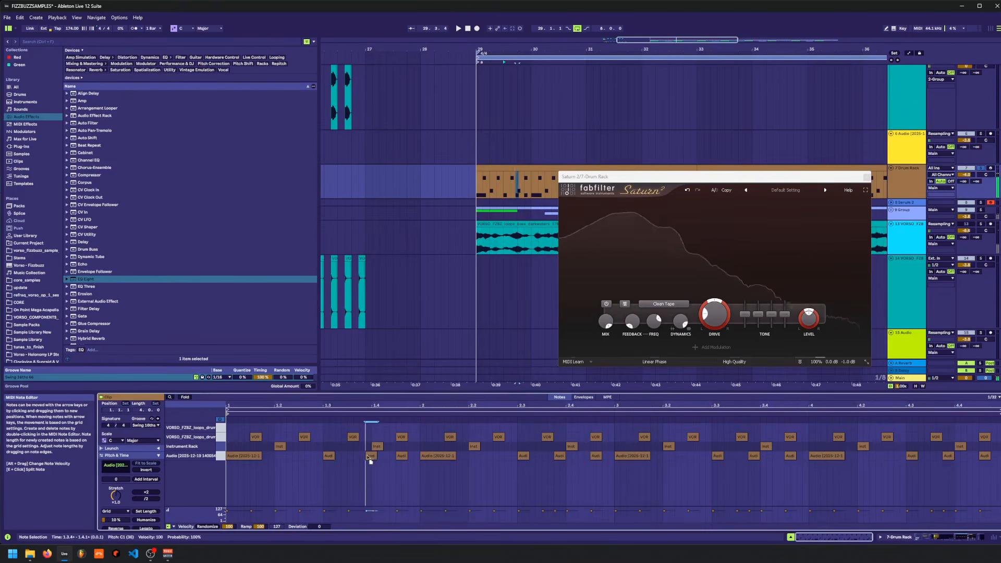
key(space)
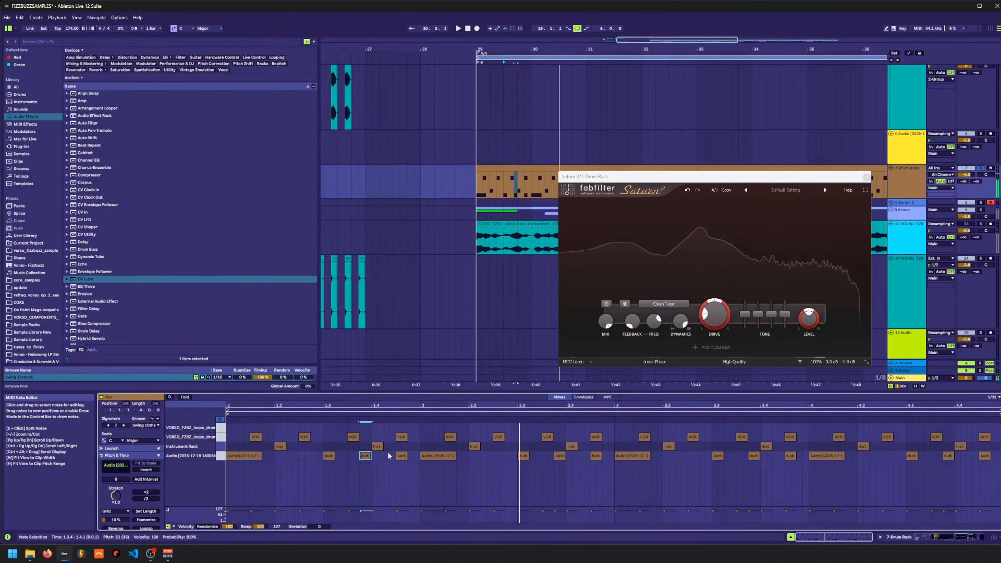
drag(365, 456, 359, 456)
key(space)
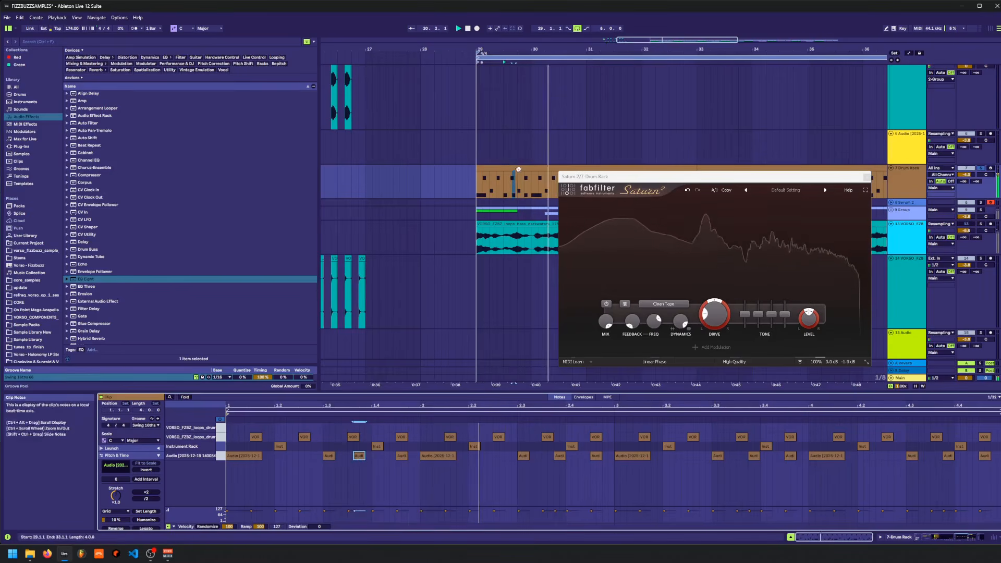
- Copy the edited opening section of the Drum Rack pattern at bar 29 and paste it halfway through bar 31
click(519, 168)
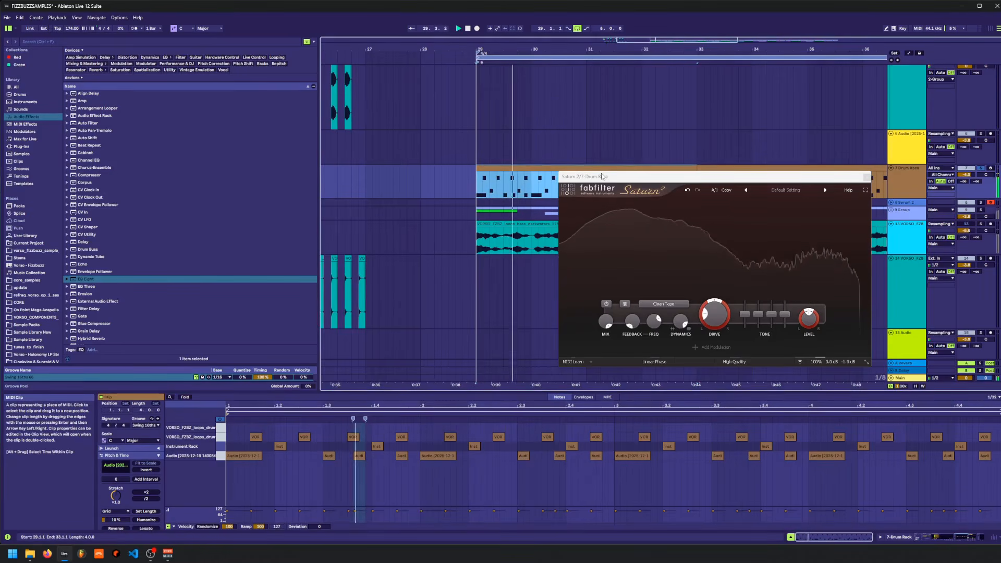
drag(603, 176, 704, 219)
key(space)
drag(507, 187, 477, 185)
click(615, 190)
key(ctrl+v)
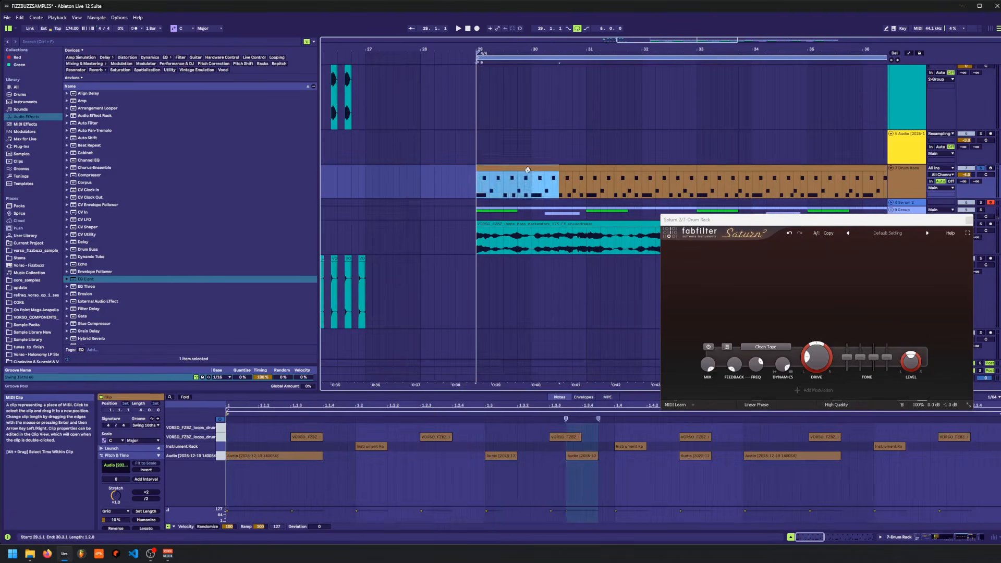
- Unsolo the Drum Rack track during playback and show its device chain for the clip at bar 29
click(469, 191)
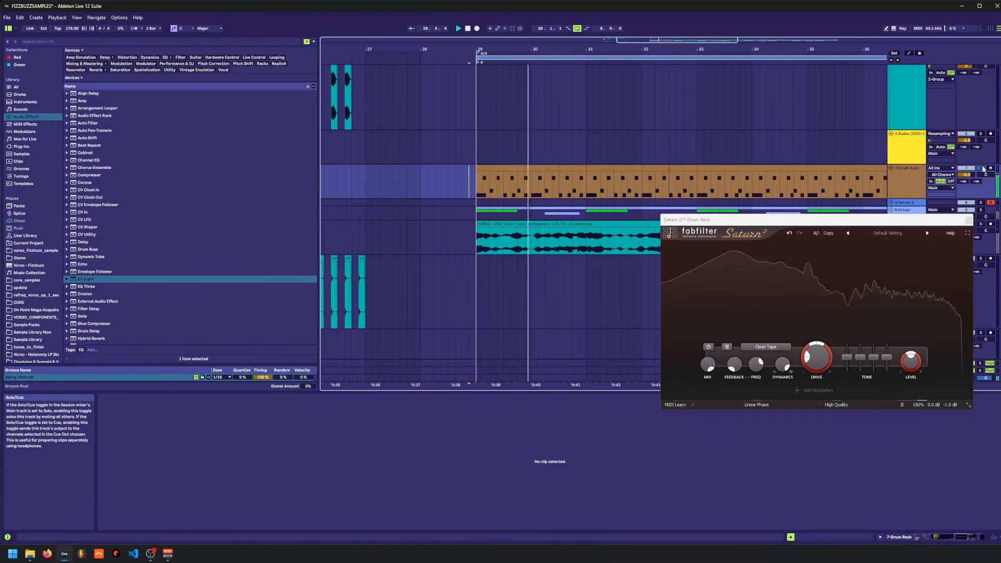
click(520, 166)
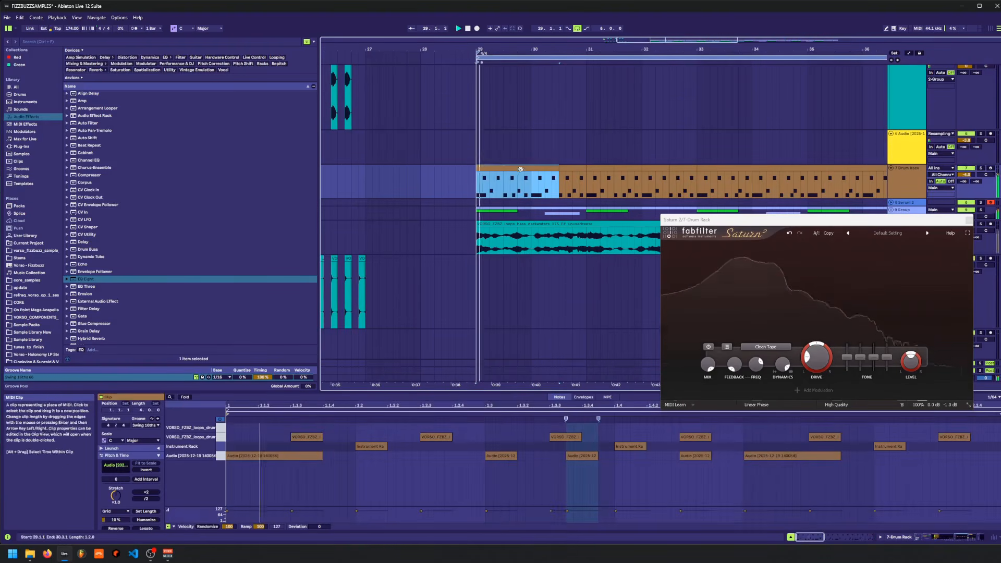
click(901, 537)
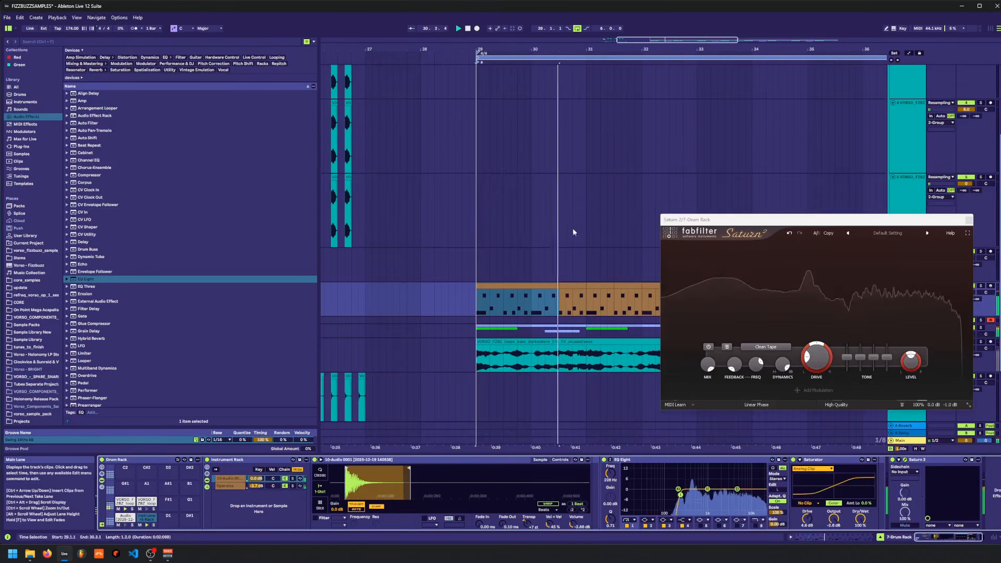
- Duplicate the four-bar Drum Rack pattern from bar 29 onto bars 33 to 37 and save the set
drag(684, 222, 415, 40)
drag(620, 297, 517, 263)
click(583, 260)
shift+click(404, 260)
key(ctrl+d)
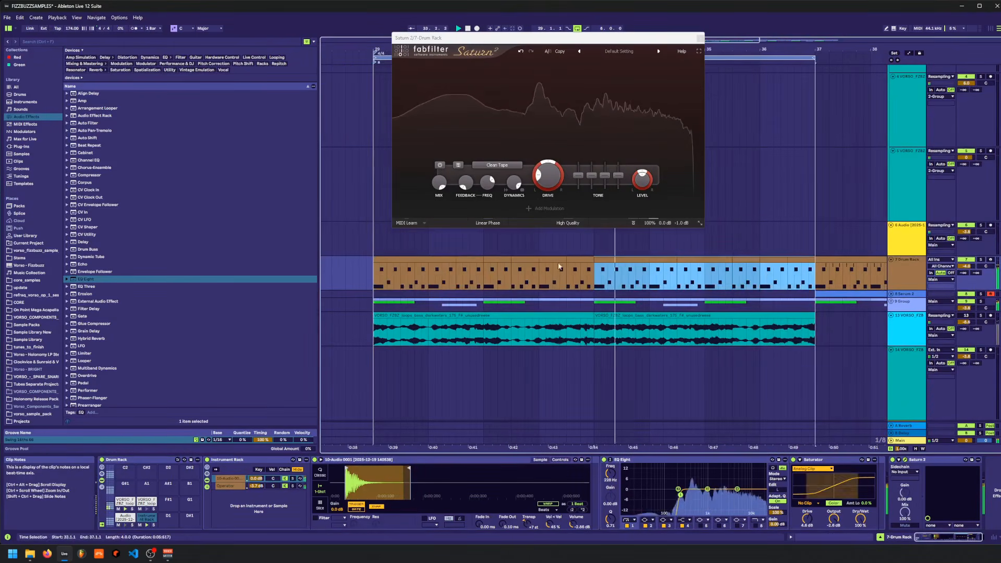
drag(669, 256, 511, 249)
key(space)
key(ctrl+s)
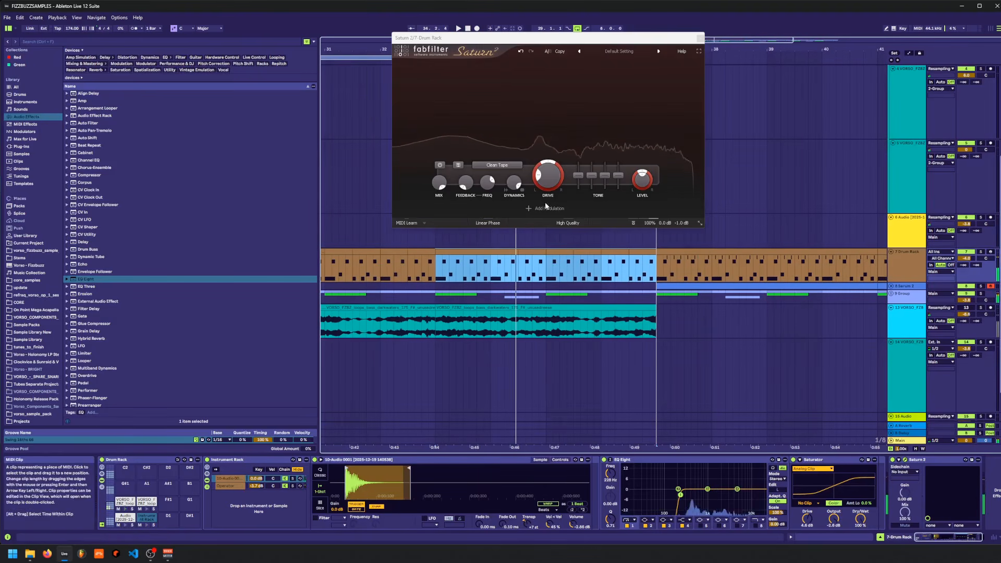
- Consolidate the Drum Rack clips in bar 36 into a single one-bar clip ending at bar 37
click(630, 269)
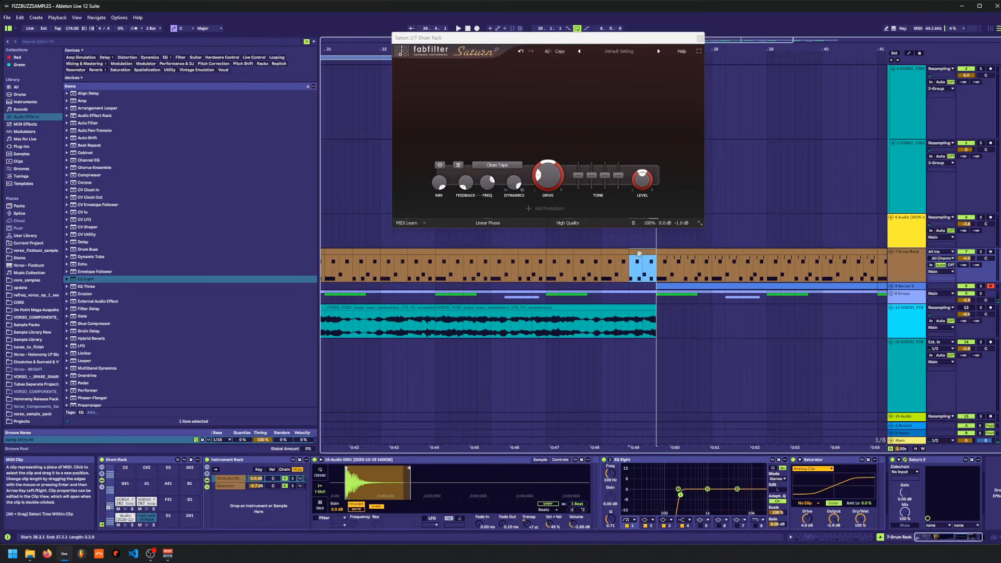
click(659, 252)
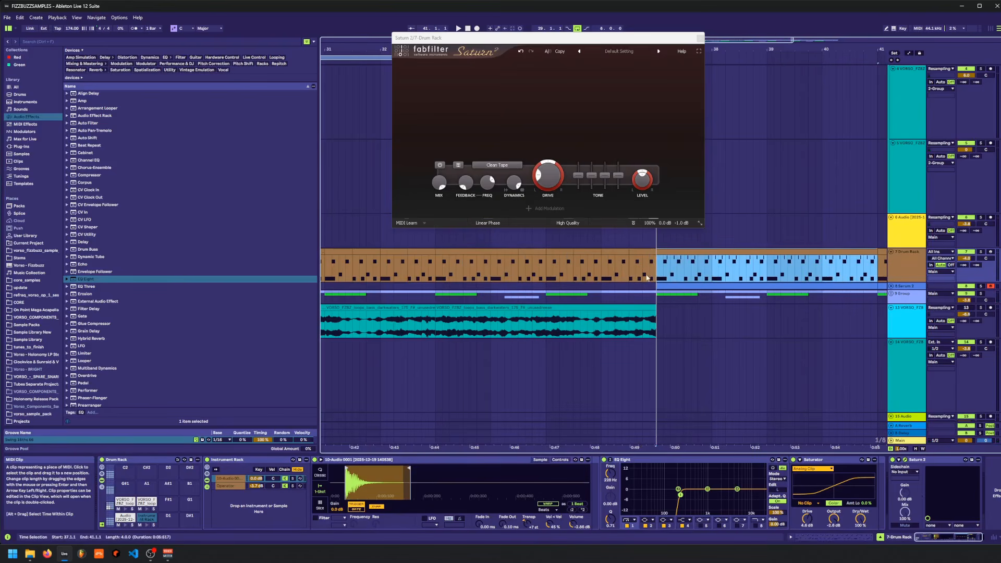
double_click(662, 259)
click(627, 253)
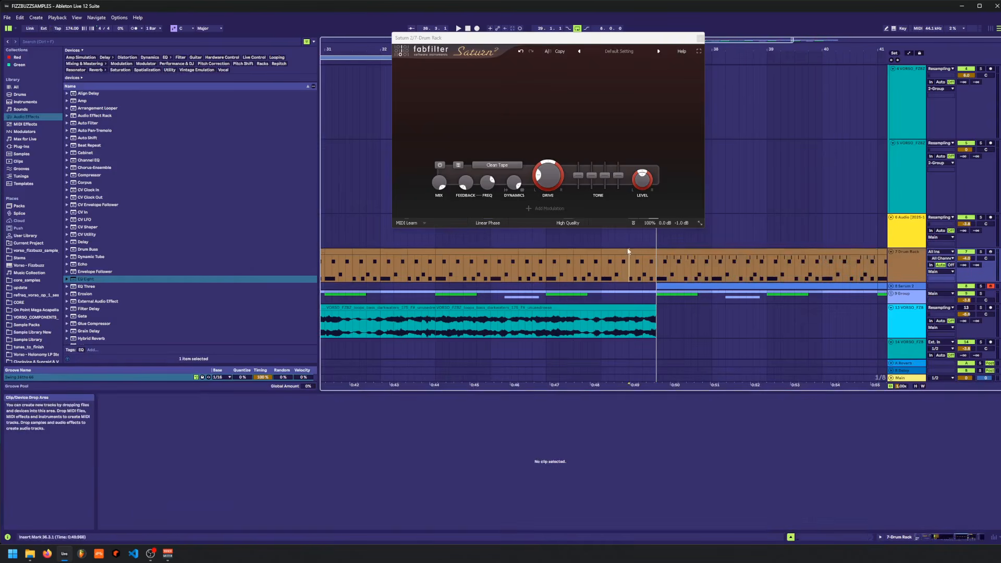
click(624, 252)
shift+click(639, 252)
key(ctrl+j)
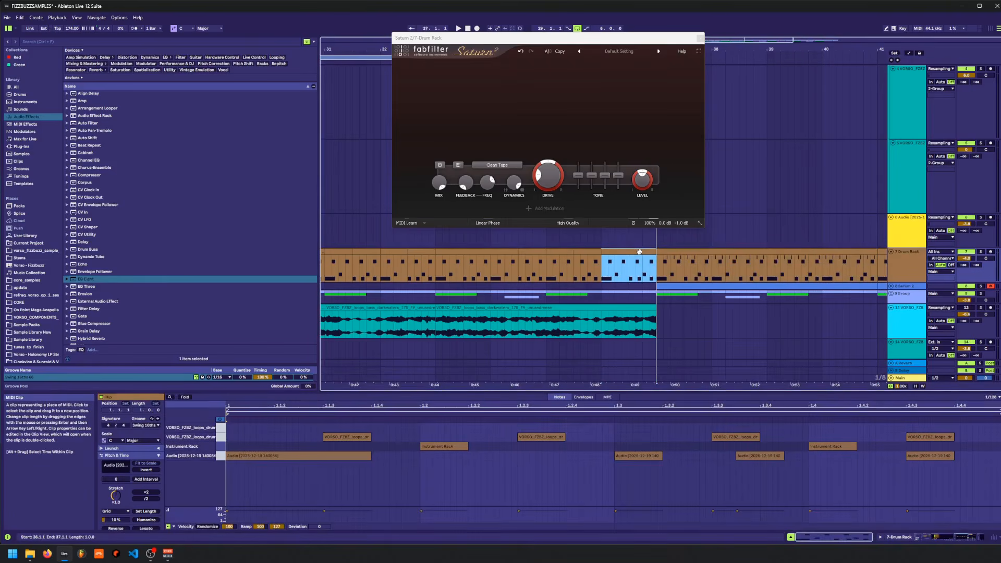
- Compare the C1 Audio hits in the bar 36 clip with those in the Drum Rack clip starting at bar 37
drag(962, 484, 133, 440)
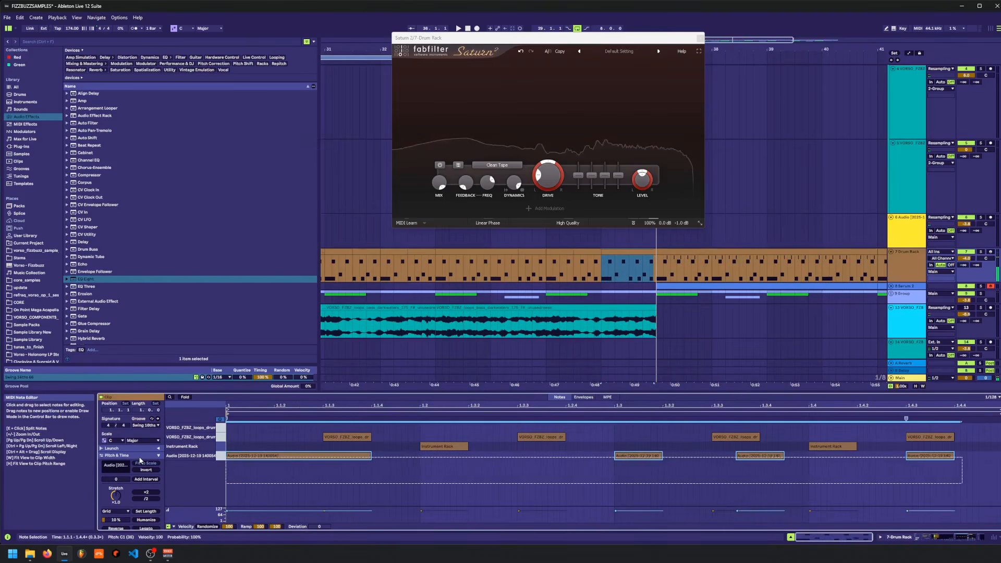
click(686, 252)
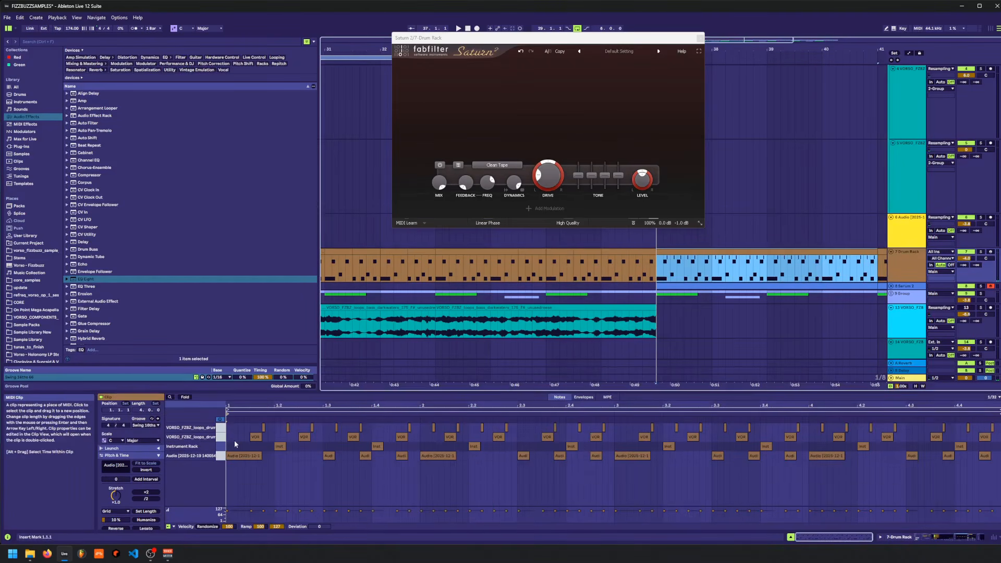
drag(657, 254, 707, 254)
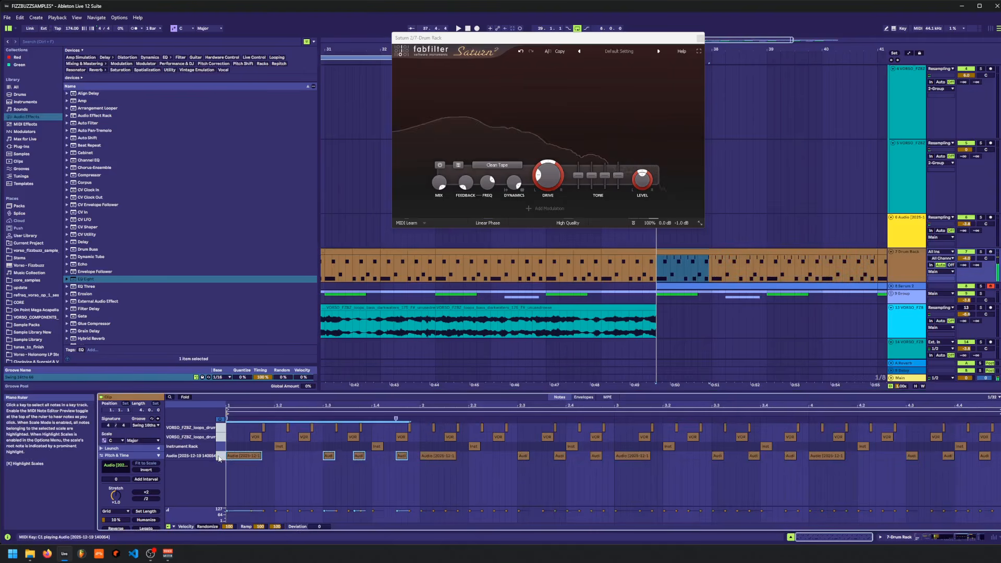
click(711, 253)
key(ctrl+d)
drag(567, 260, 948, 271)
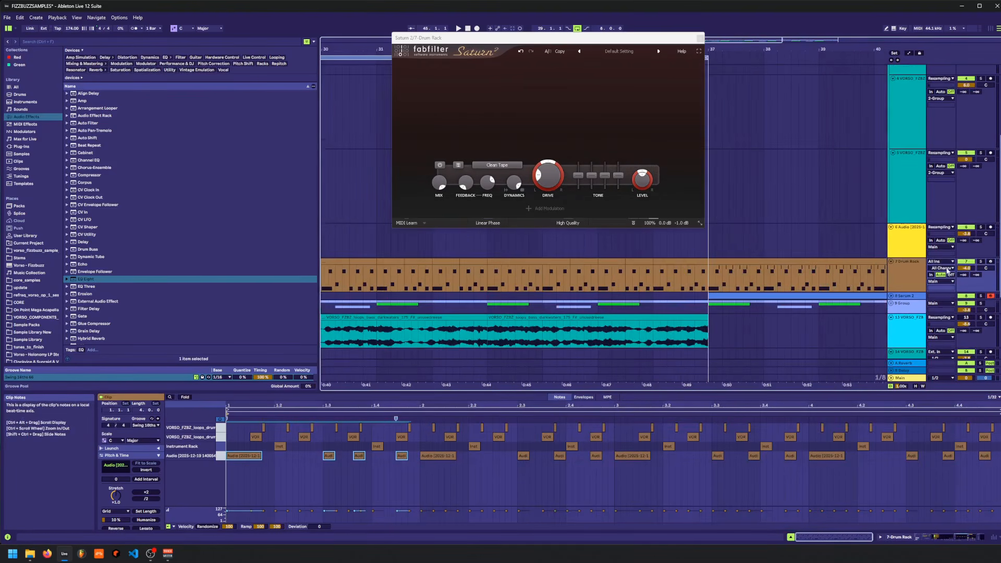
- Lengthen the last Instrument Rack note in the bar 36 clip from 1.4.1 to the clip's end and audition it
click(685, 261)
key(space)
click(834, 446)
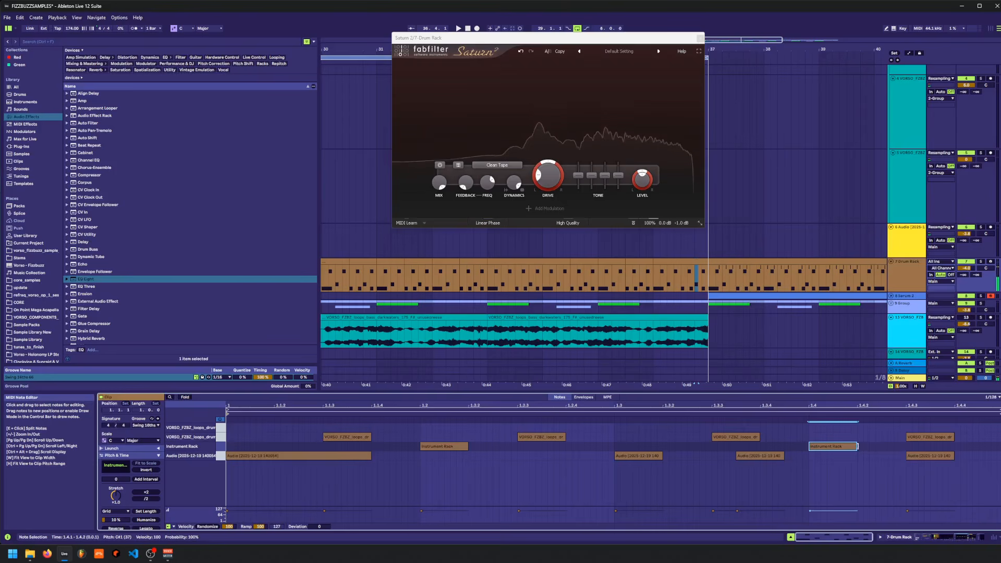
drag(988, 445, 973, 447)
click(676, 272)
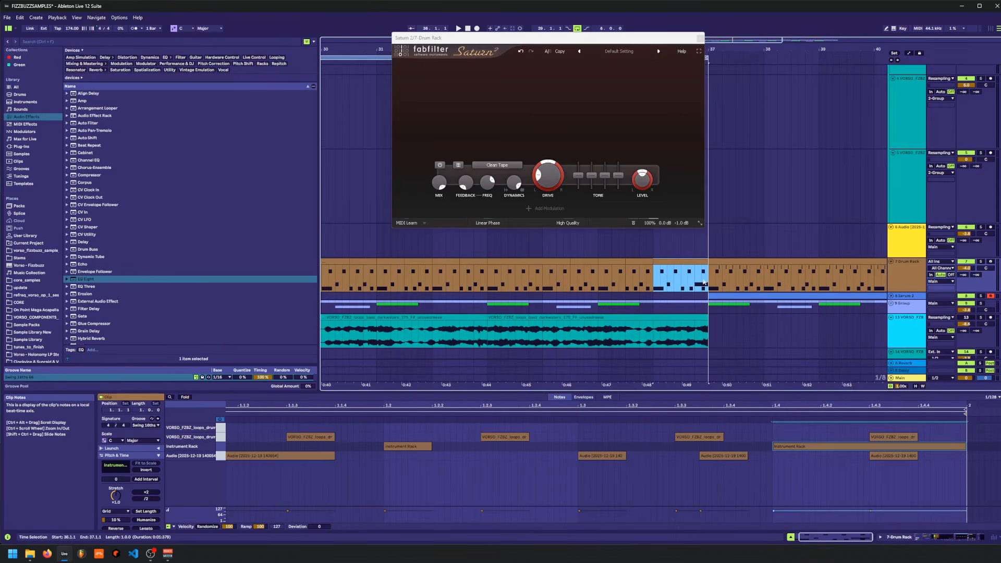
key(space)
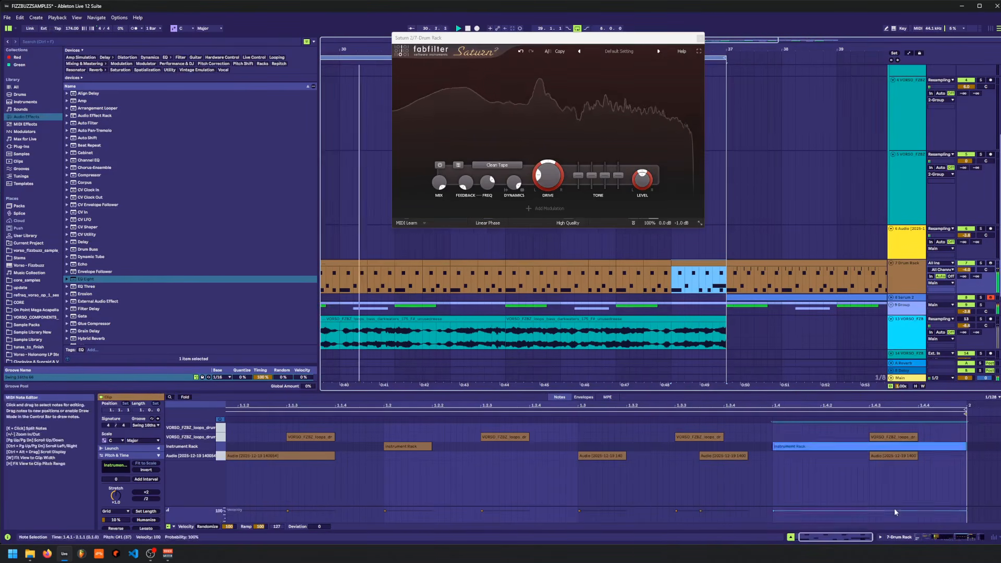
- Consolidate the Drum Rack clips from bar 35 to bar 37 into a single two-bar clip
click(912, 539)
double_click(760, 294)
key(space)
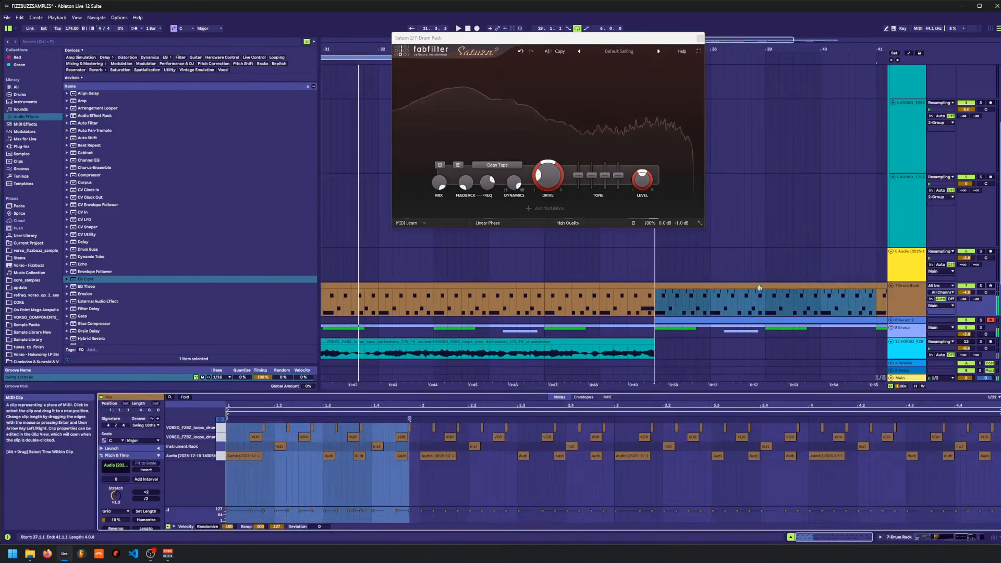
drag(647, 282, 564, 285)
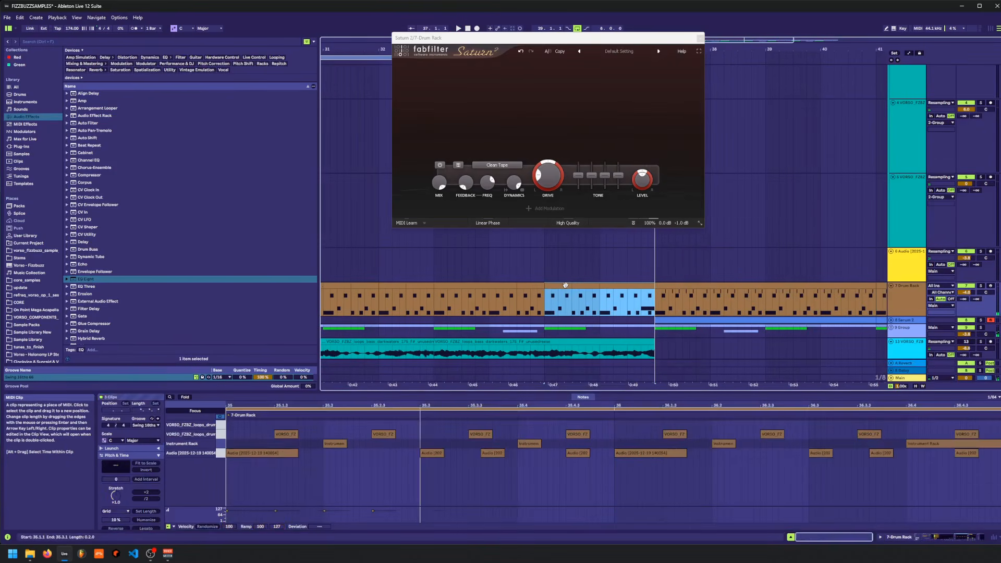
key(ctrl+j)
- Draw a short C1 Audio hit just before beat 1.3 in the consolidated clip and play it back
key(b)
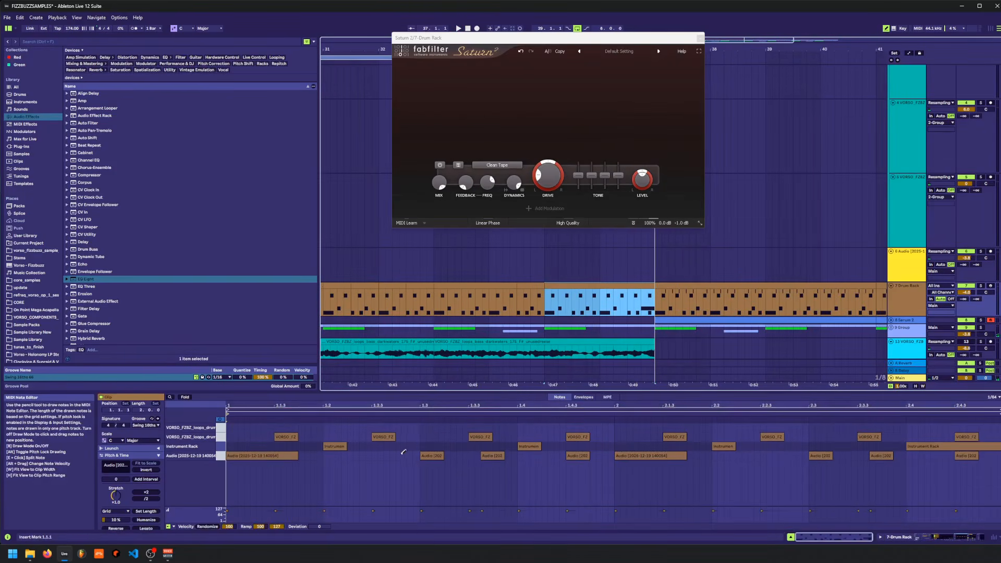
click(399, 456)
key(space)
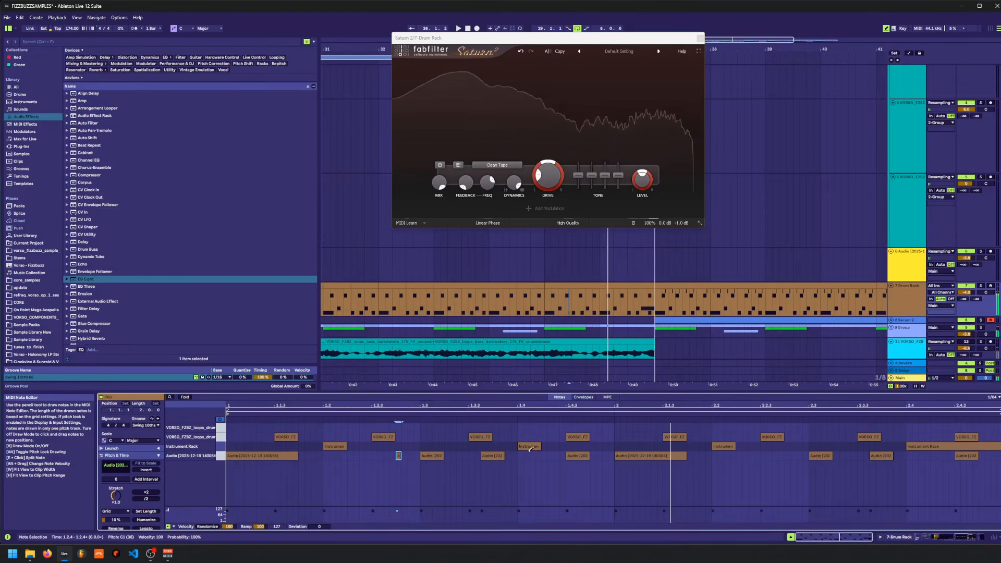
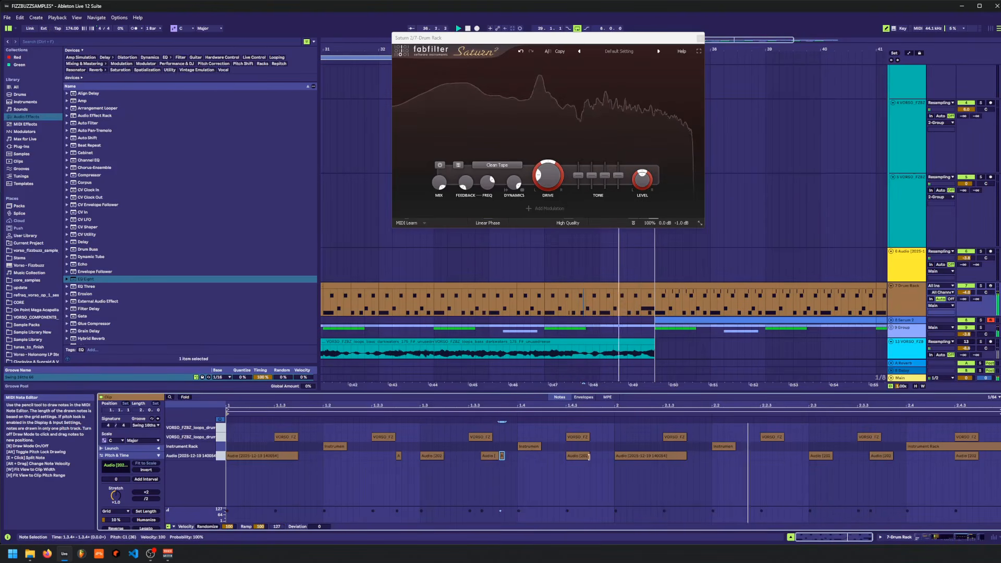
- Draw a short C1 Audio hit at 2.2.3 in the two-bar Drum Rack clip and play it back
key(space)
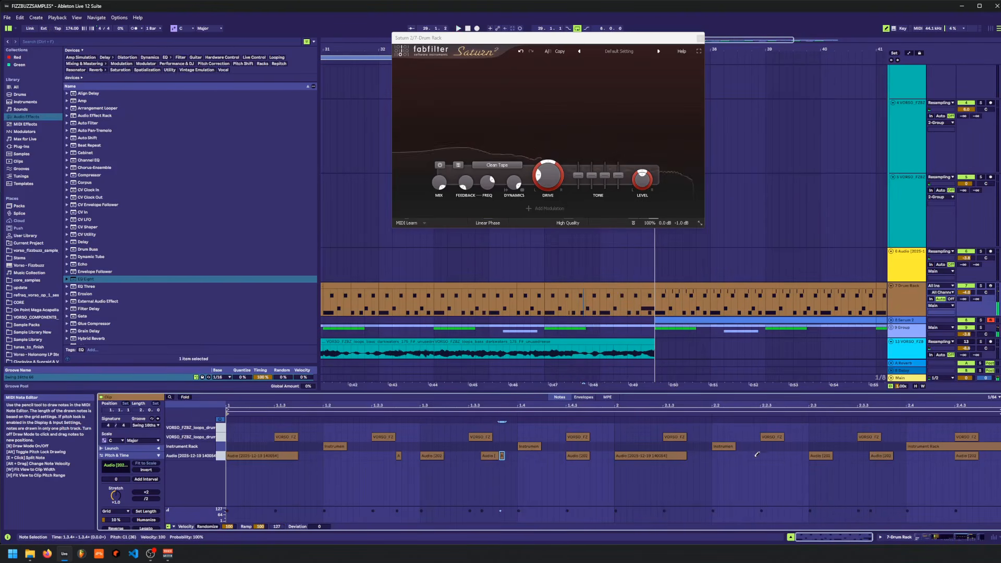
click(765, 455)
key(space)
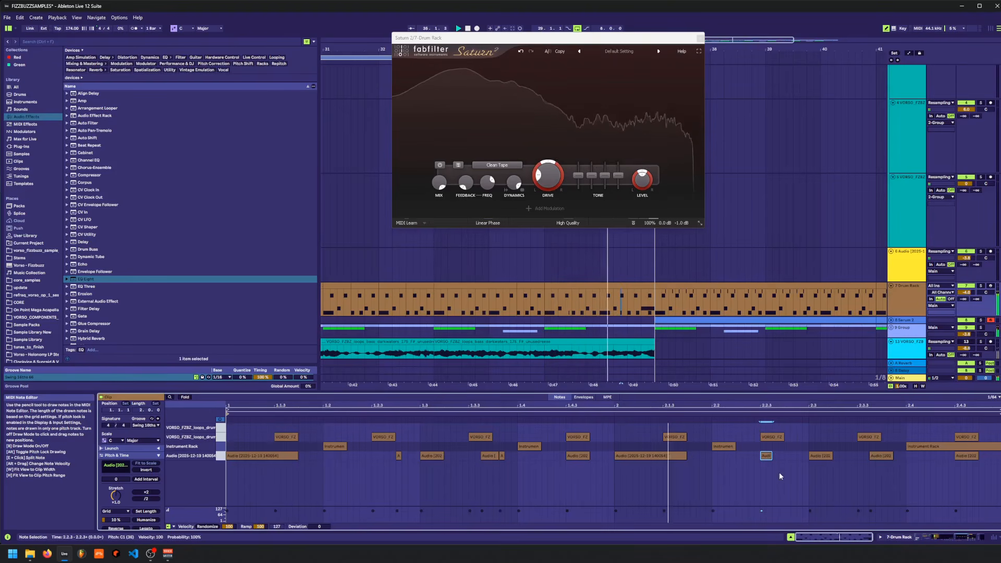
click(655, 244)
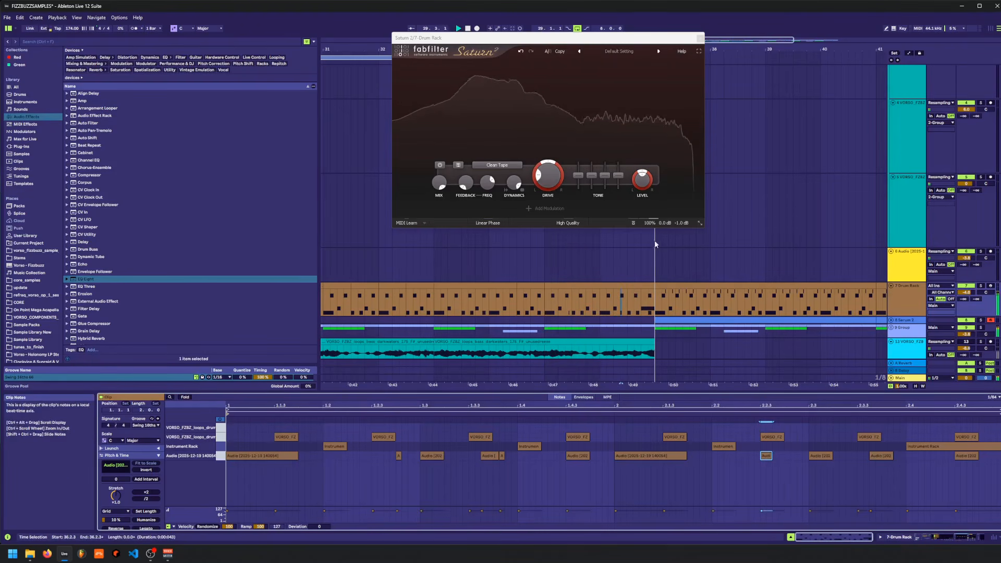
- Stop playback, save the set and close the Drum Rack's Saturn 2 window
drag(636, 38, 621, 71)
scroll(678, 300, down, 4)
key(space)
key(ctrl+s)
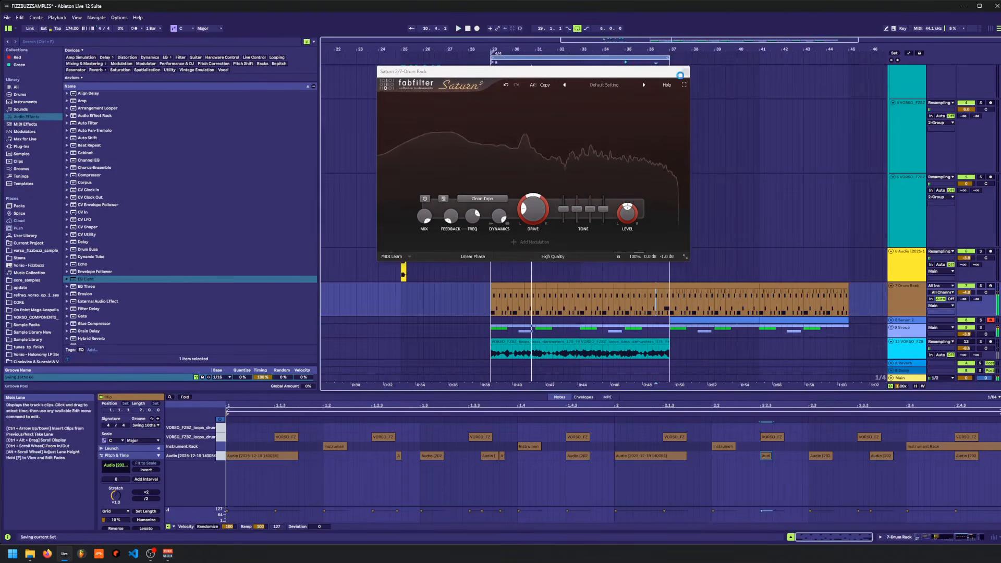
click(683, 73)
- Unfold the 9 Group track and show the device chain of the mainlead track inside it
scroll(875, 288, down, 2)
click(893, 309)
click(891, 274)
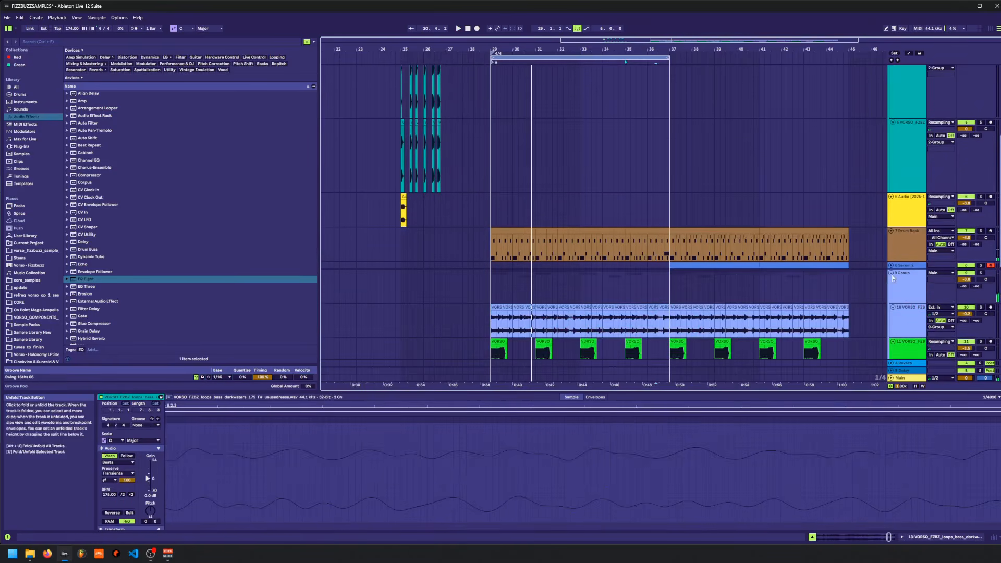
scroll(914, 306, down, 2)
click(918, 243)
click(949, 539)
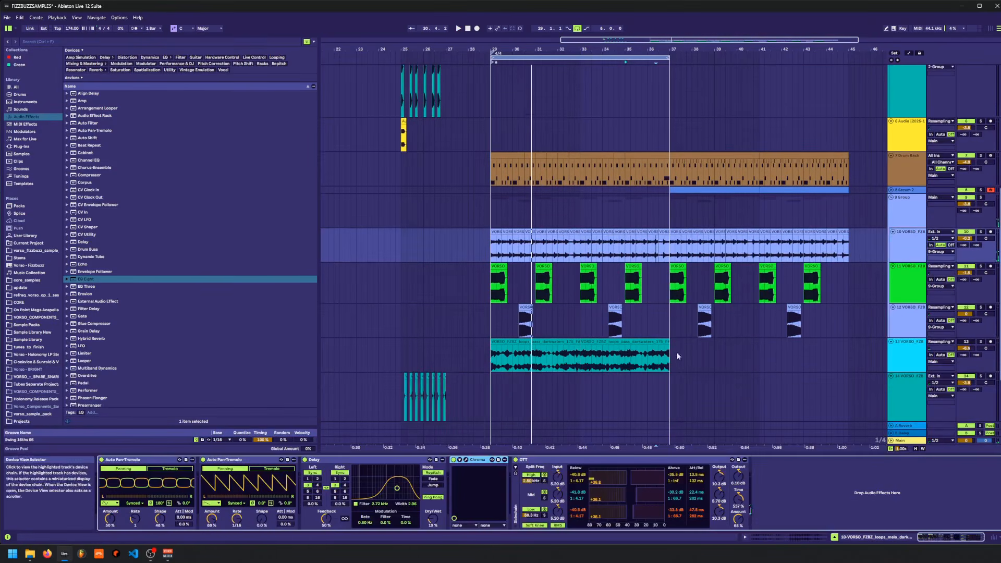
- Find the Fresh Air plug-in and add it after OTT on the mainlead track
click(38, 41)
text(fres)
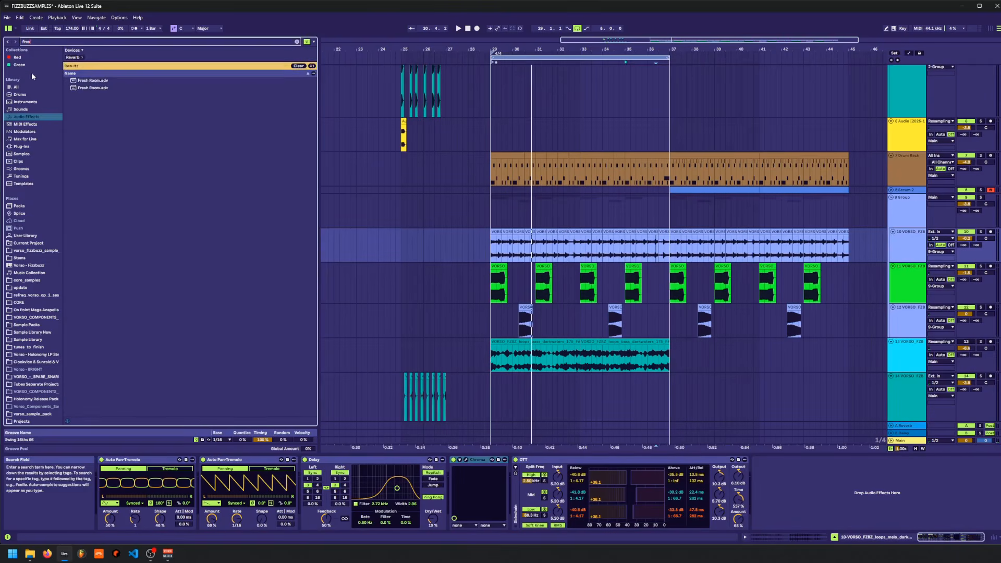
click(25, 146)
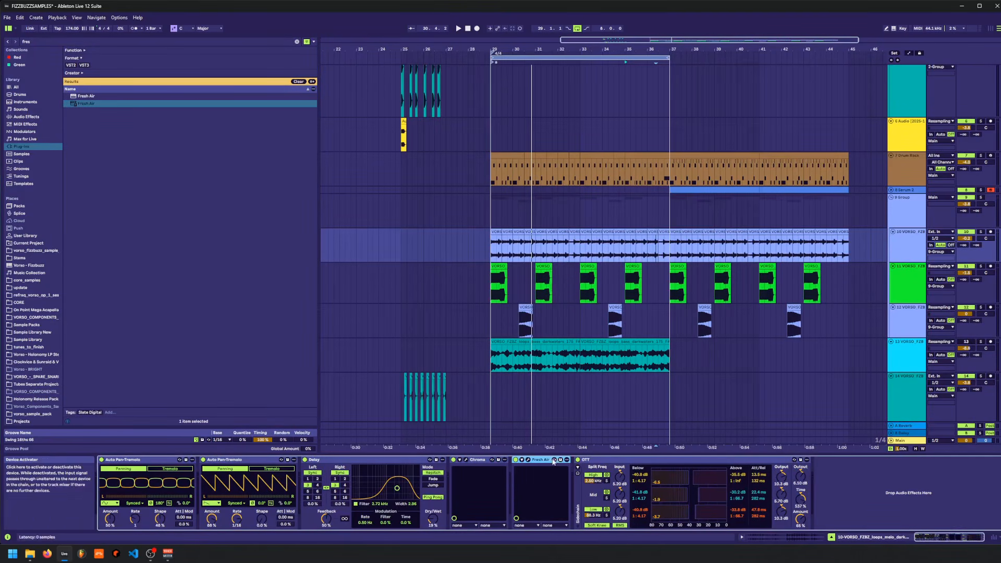
drag(835, 494, 834, 493)
click(761, 460)
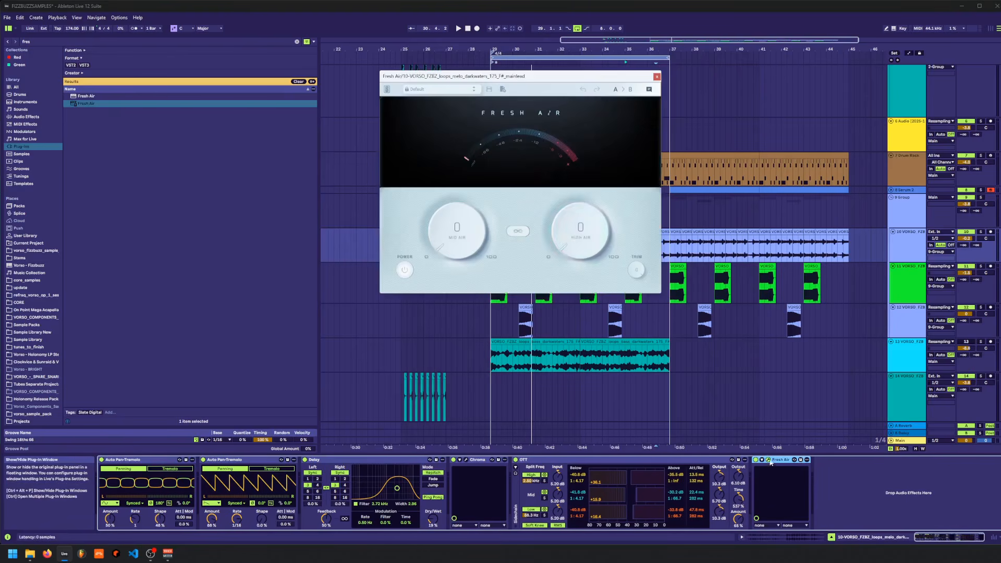
- Set Fresh Air's Mid Air to 21 and High Air to 42 during playback, and close its window
key(space)
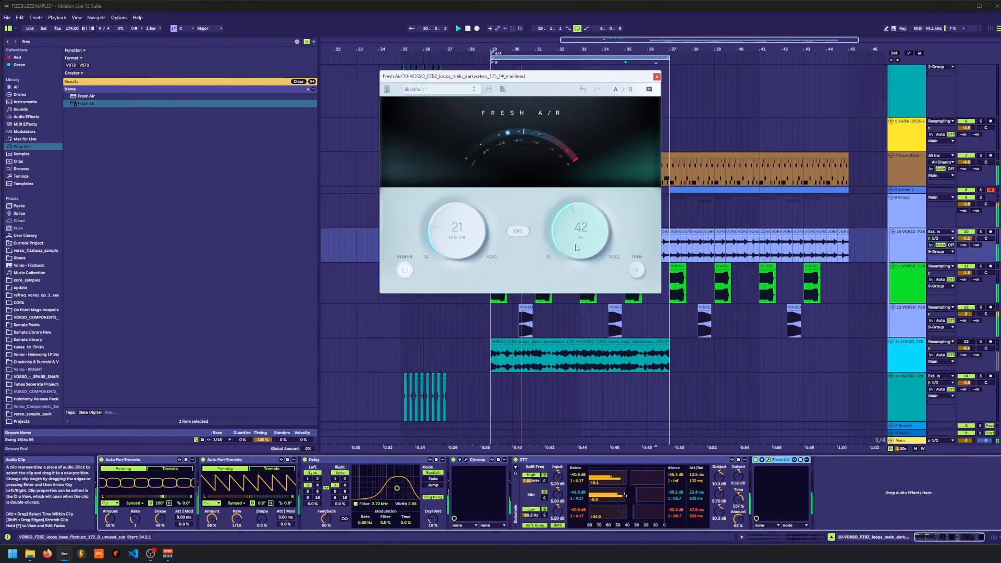
drag(649, 80, 655, 147)
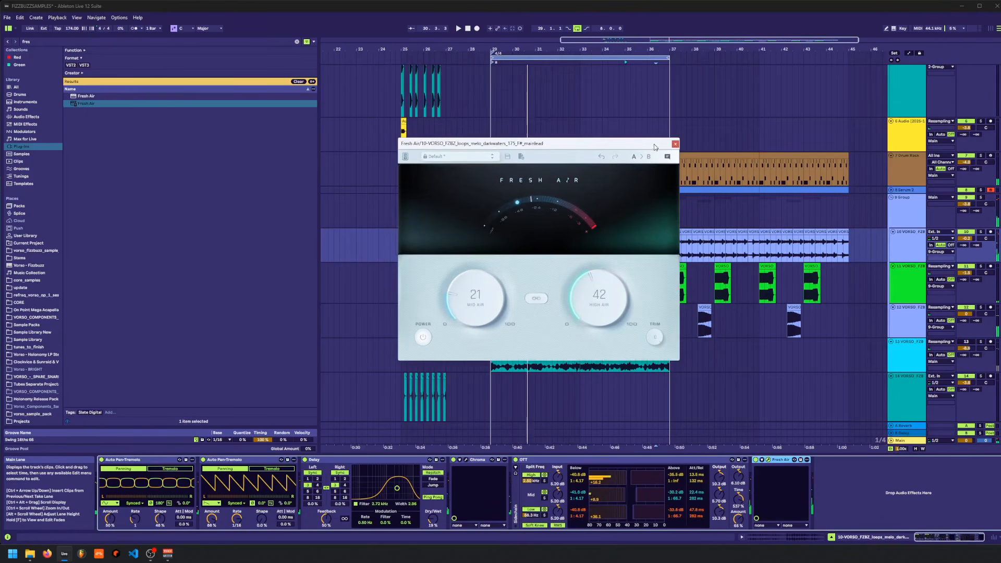
click(675, 145)
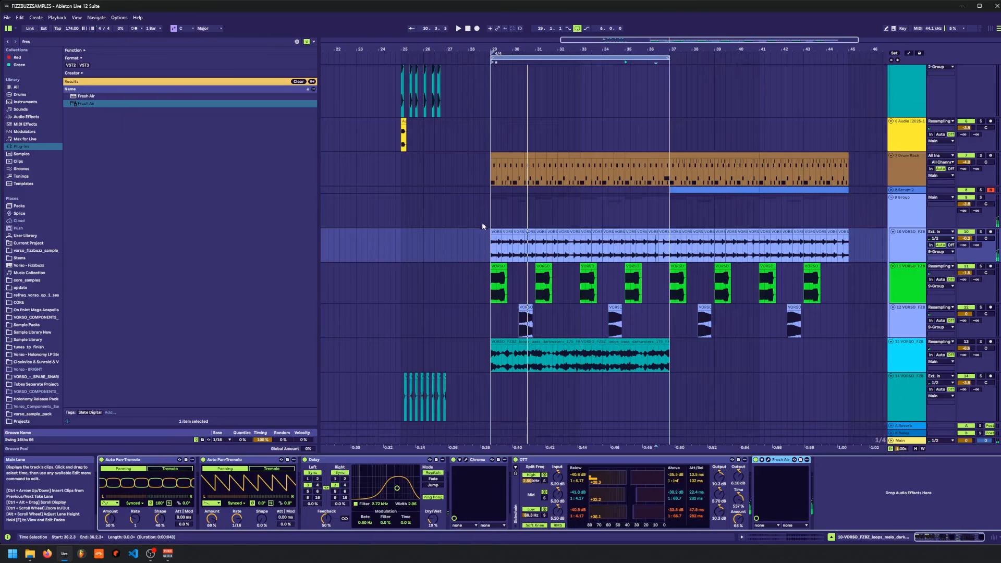
- Play the loop from bar 29 and check the Fresh Air settings on the mainlead track
click(491, 252)
click(909, 218)
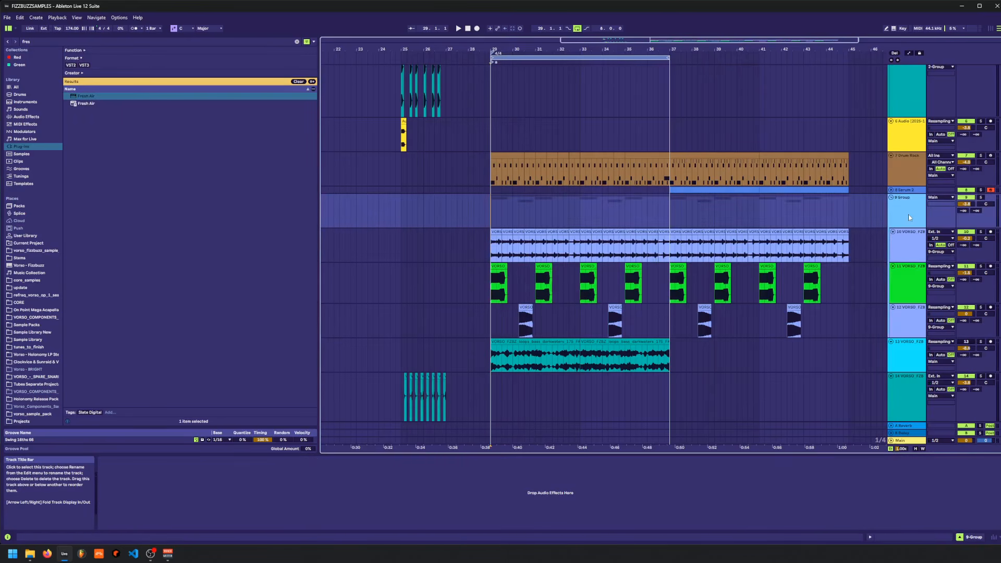
key(Left)
key(Right)
key(Down)
key(space)
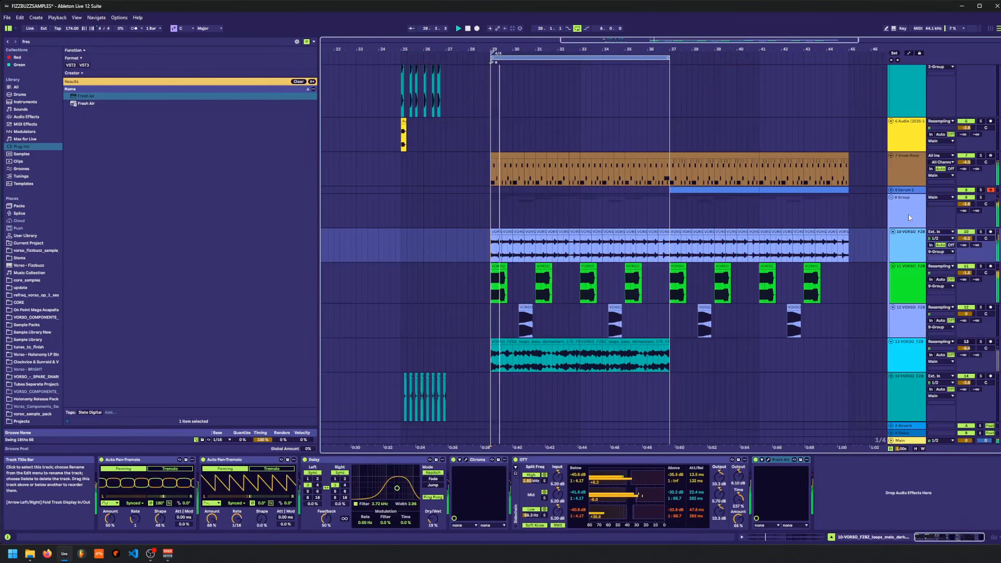
click(768, 460)
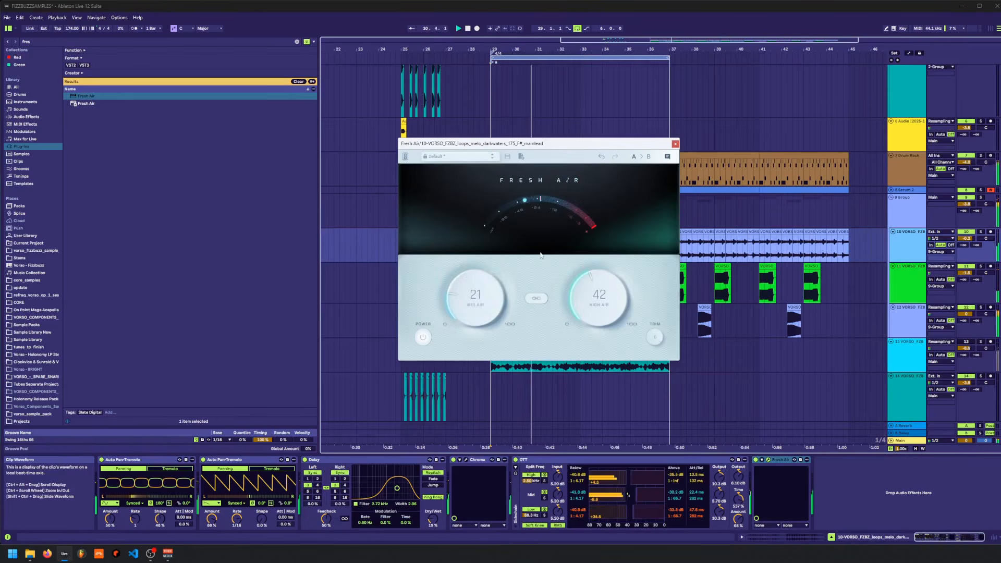
click(675, 143)
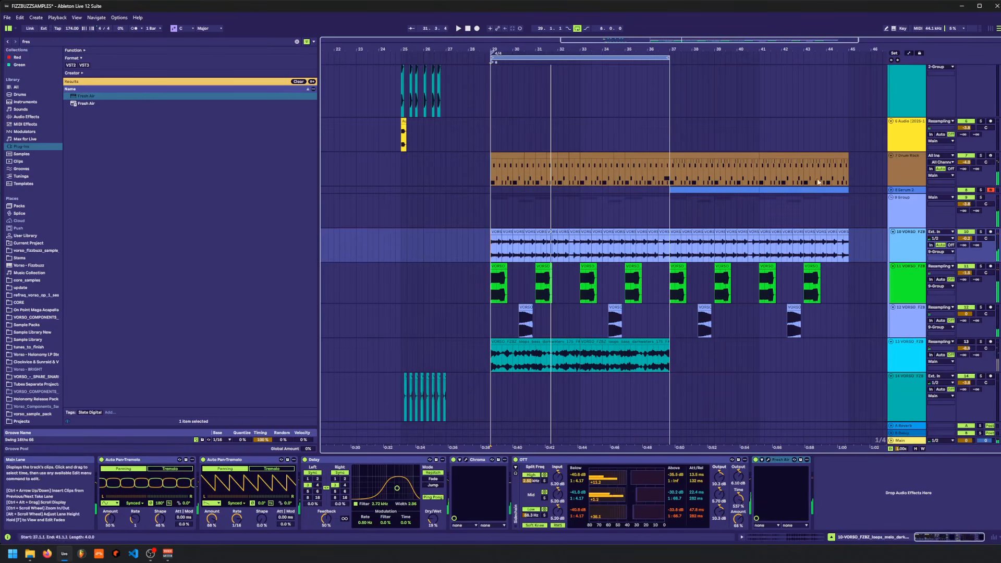
- Solo the mainlead track and play it from bar 29
double_click(496, 40)
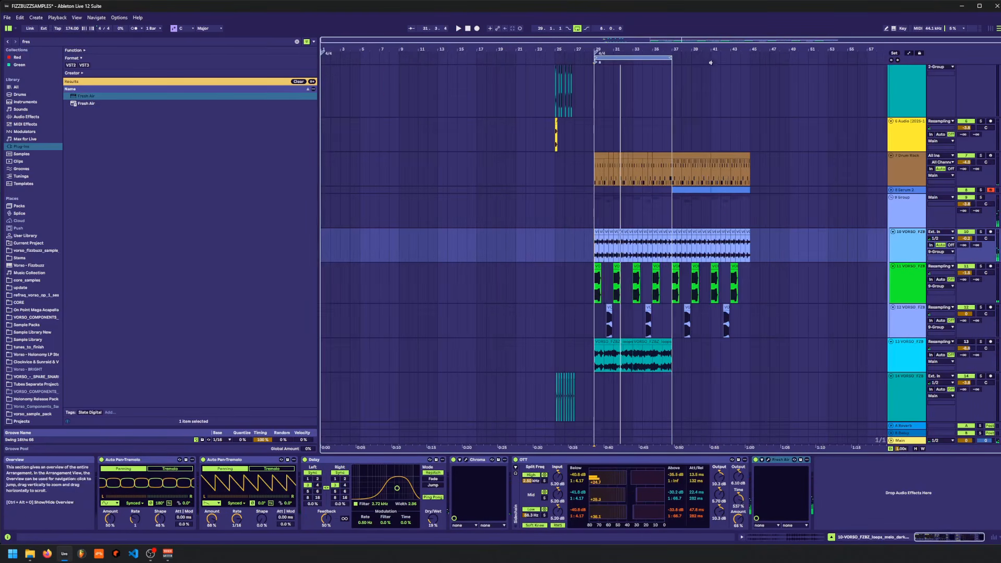
drag(617, 49, 475, 226)
click(364, 232)
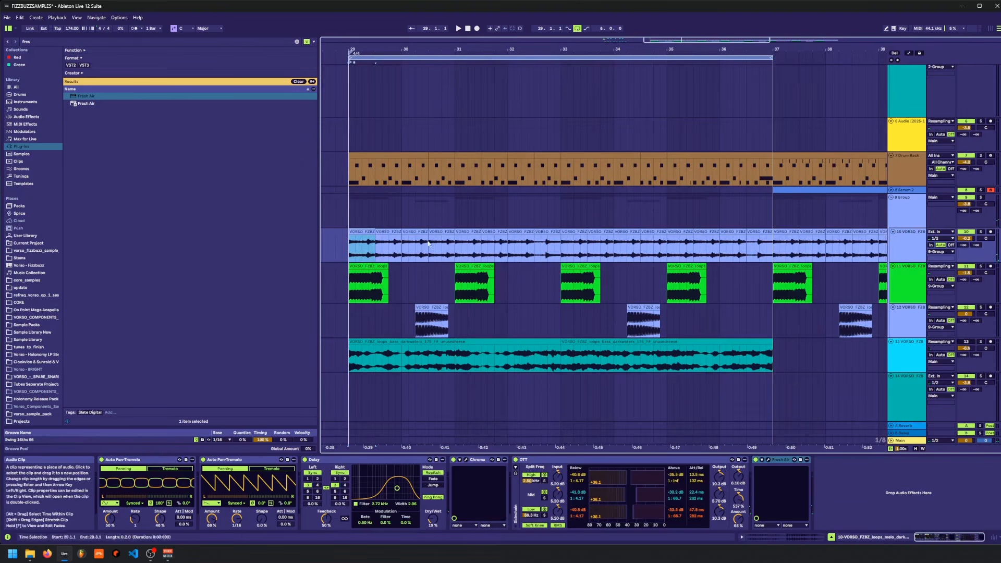
click(981, 232)
key(space)
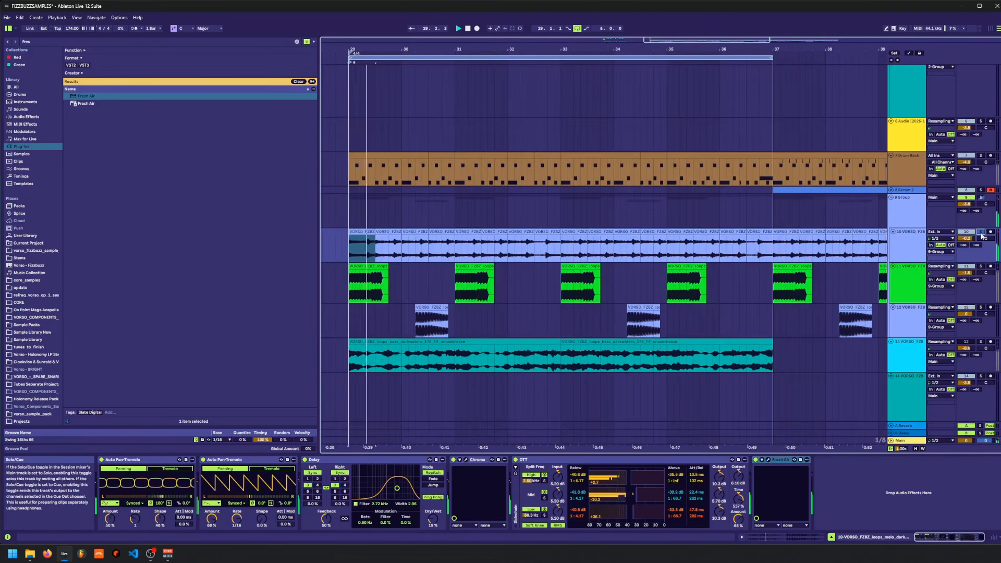
- Insert a new MIDI track directly below the mainlead track and save the set
click(923, 246)
key(ctrl+shift+t)
key(ctrl+s)
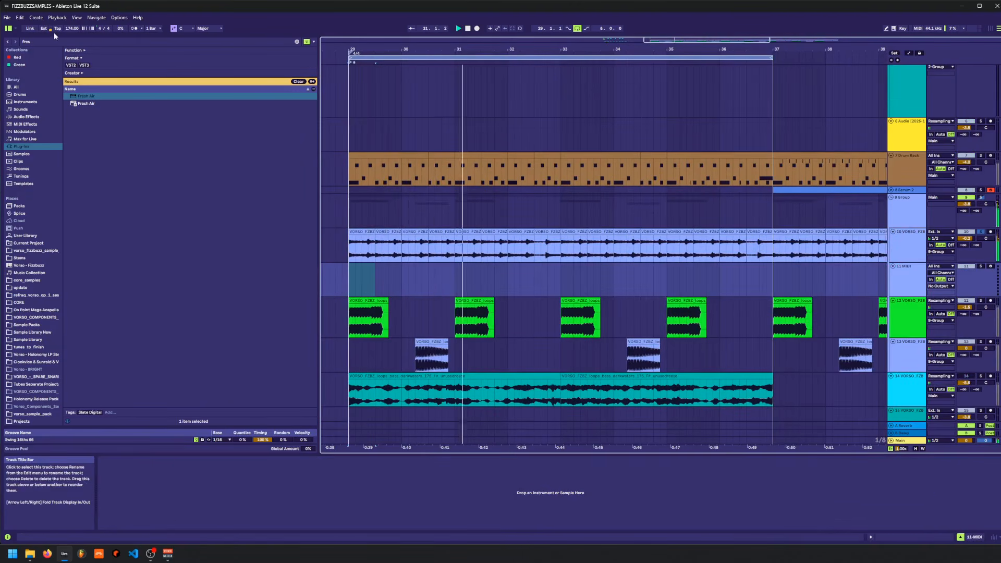
- Find Serum 2 among the plug-ins and load it onto the new MIDI track
click(50, 42)
text(serum)
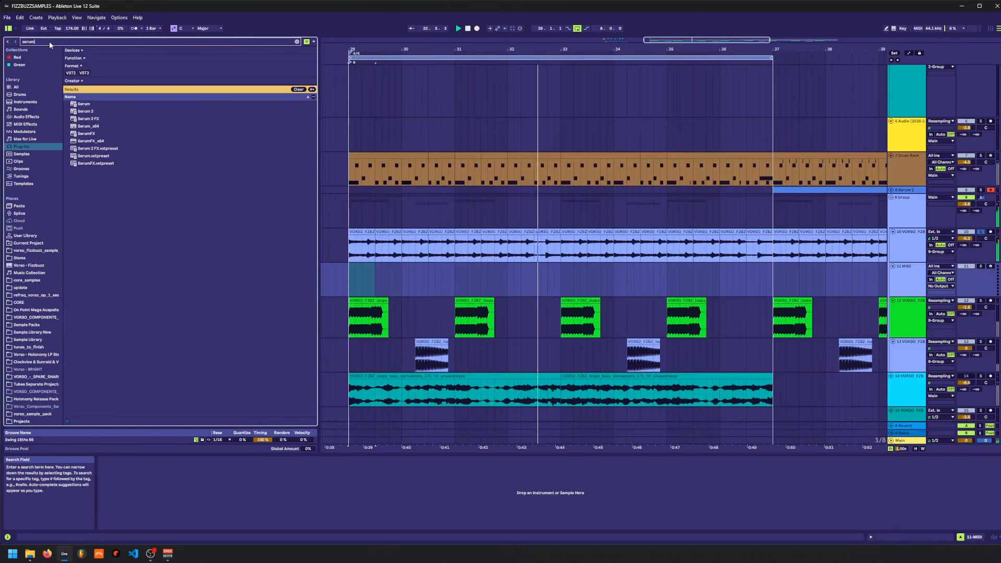
drag(85, 111, 577, 287)
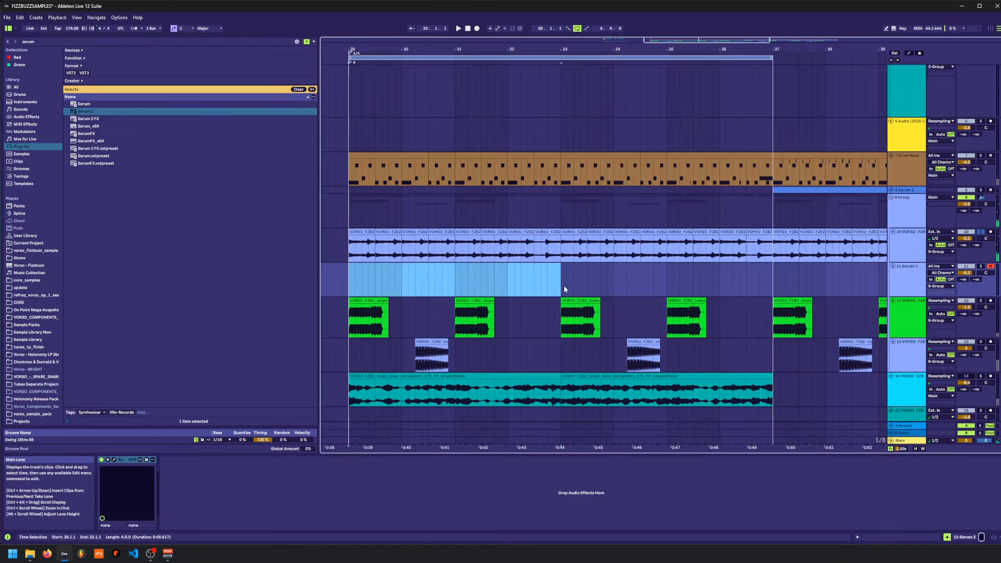
- Create an empty MIDI clip from bar 29 to bar 33 on the Serum 2 track and solo that track alongside the mainlead
key(ctrl+shift+m)
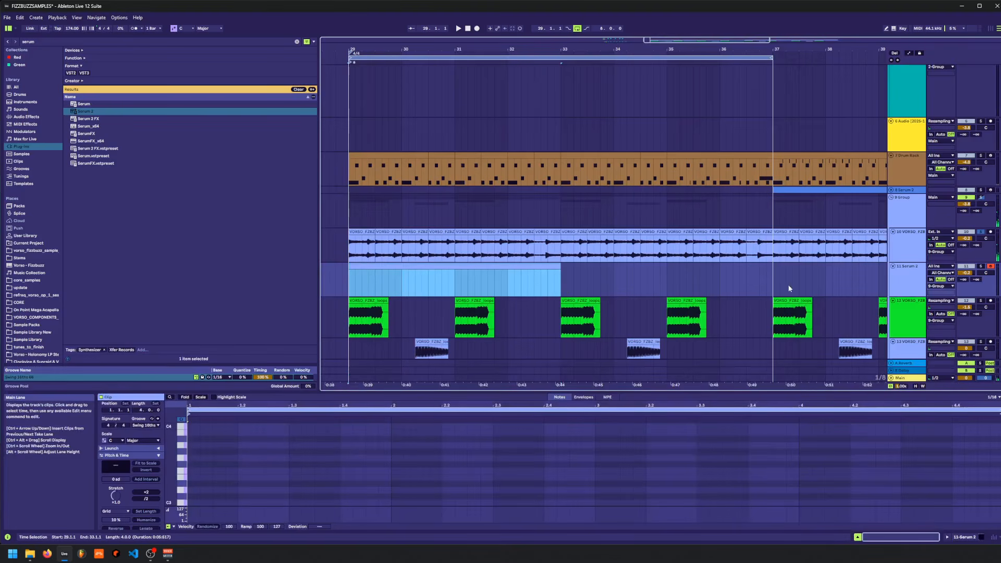
click(984, 256)
ctrl+click(980, 266)
click(911, 277)
click(913, 250)
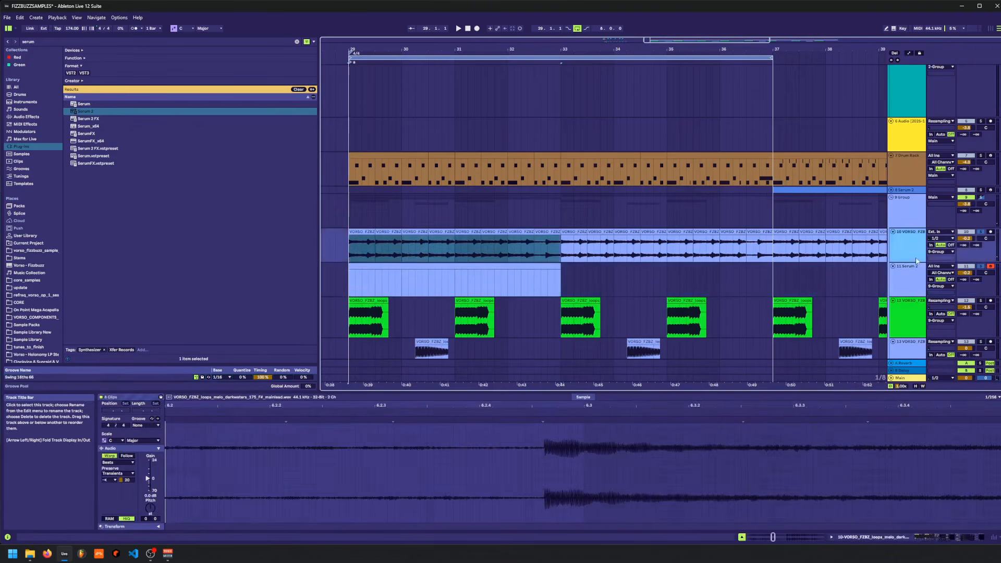
click(915, 276)
- Audition the lead, draw a sixteenth note at 1.1.1 in the Serum 2 clip and transpose it to C#4
key(space)
key(space)
key(b)
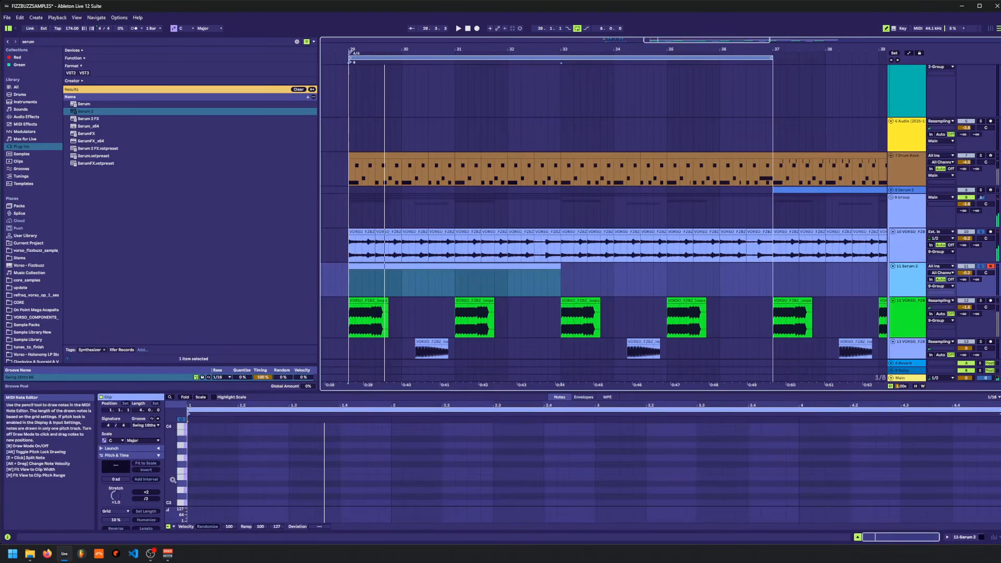
click(193, 470)
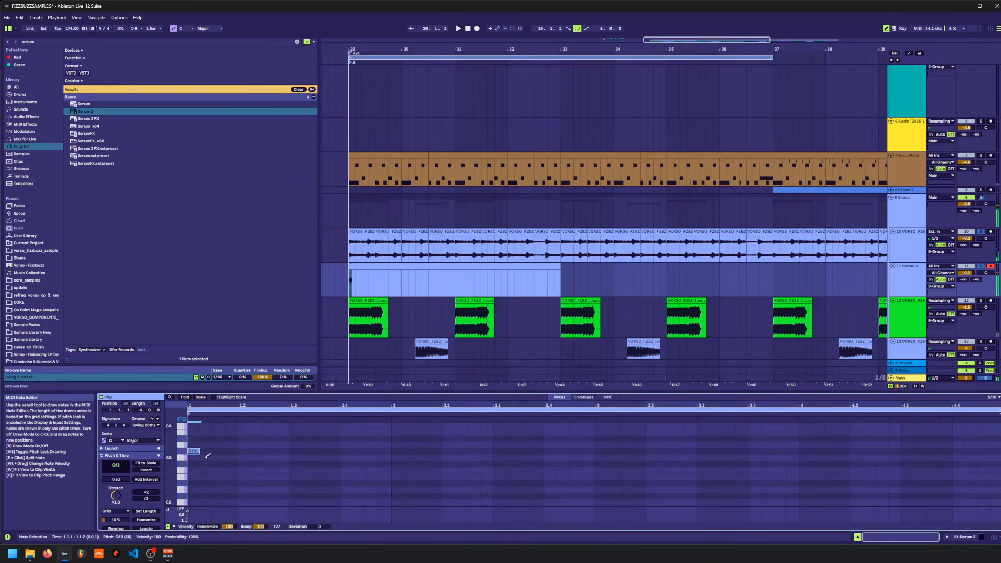
key(Up)
key(Up)
key(Up)
key(Up)
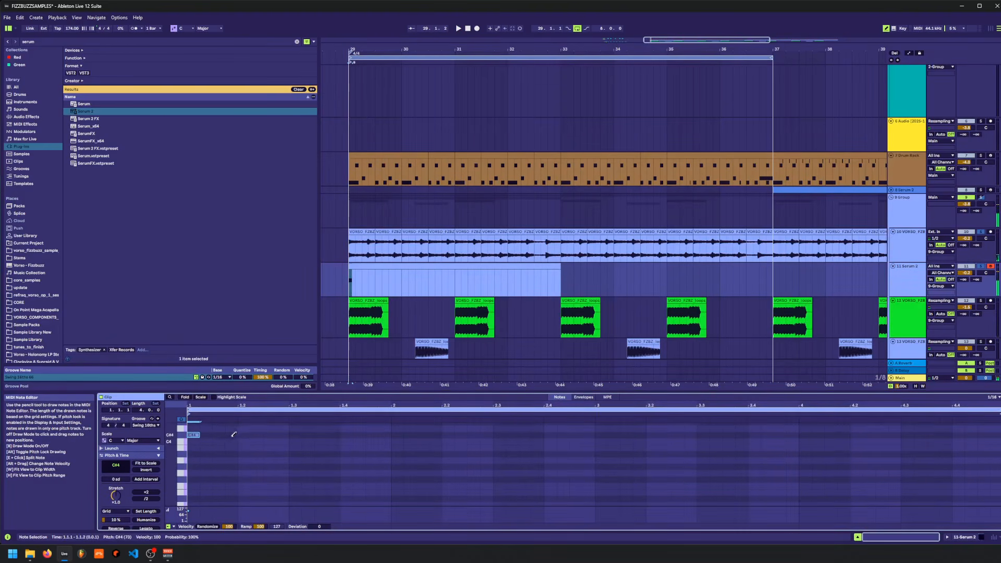
- Draw three-note C#4 sixteenth groups starting at 1.2.3, 1.4.3 and 2.2.3 in the Serum 2 clip and play them back
key(space)
drag(232, 405, 261, 424)
key(space)
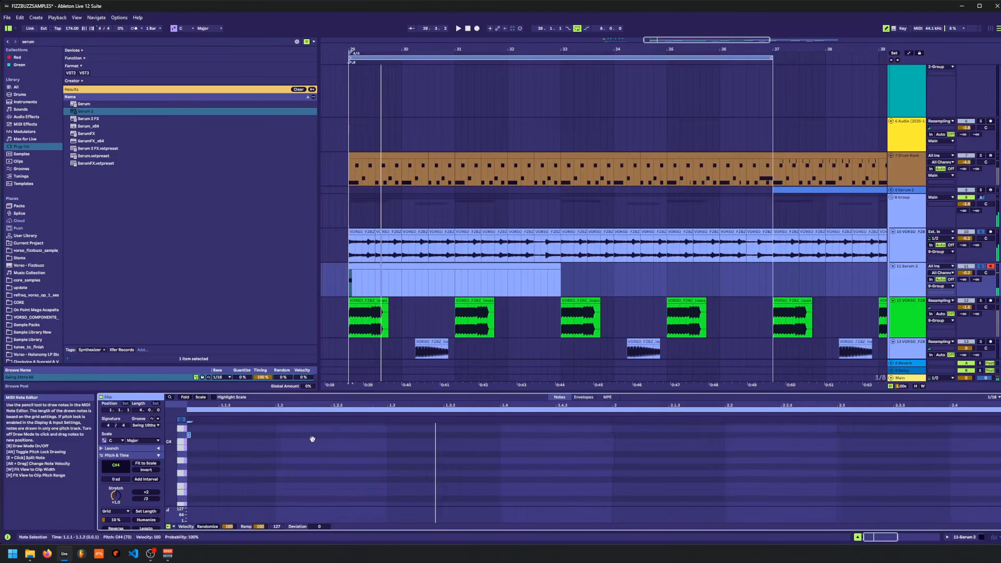
click(355, 436)
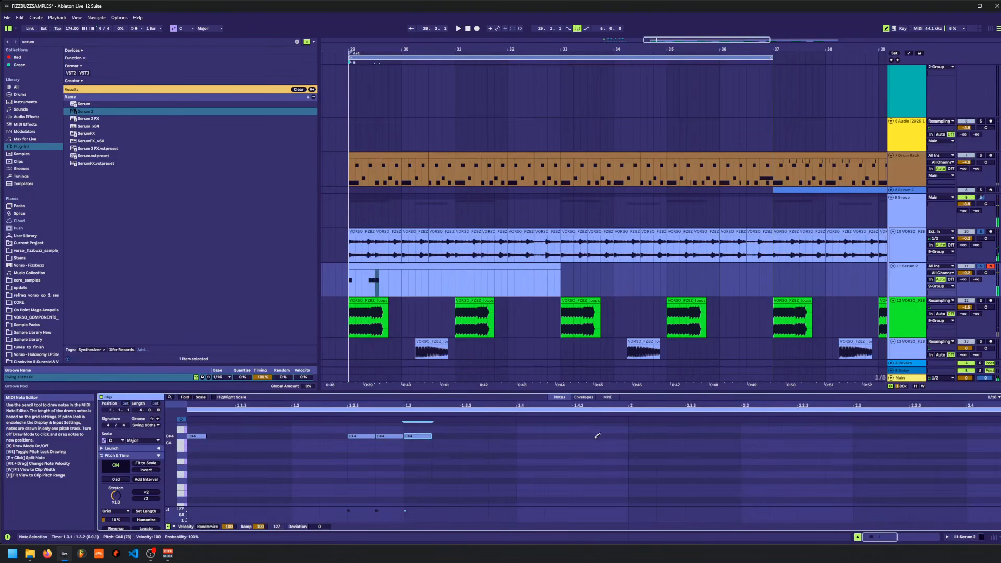
drag(598, 436, 652, 436)
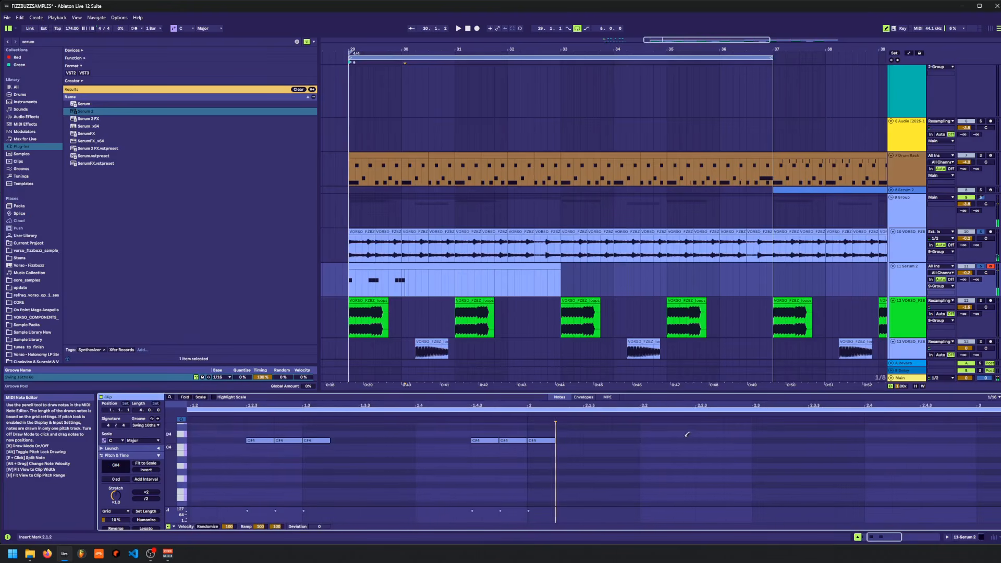
click(712, 439)
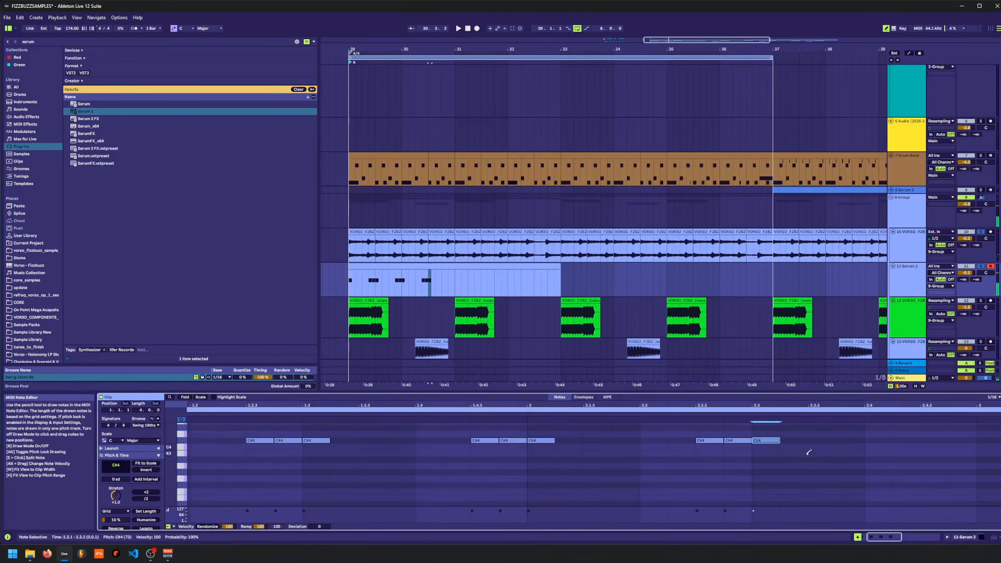
click(397, 261)
click(388, 264)
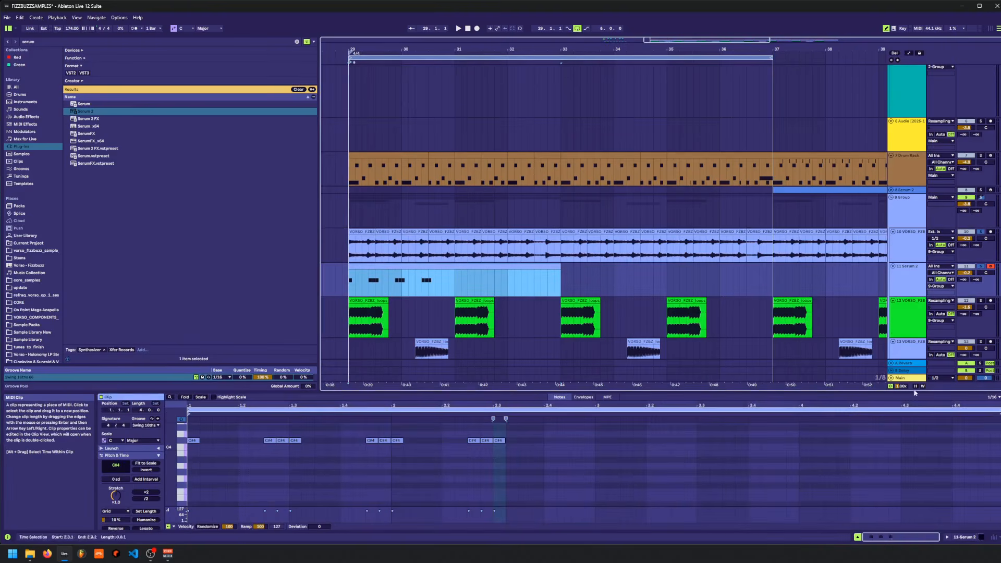
key(space)
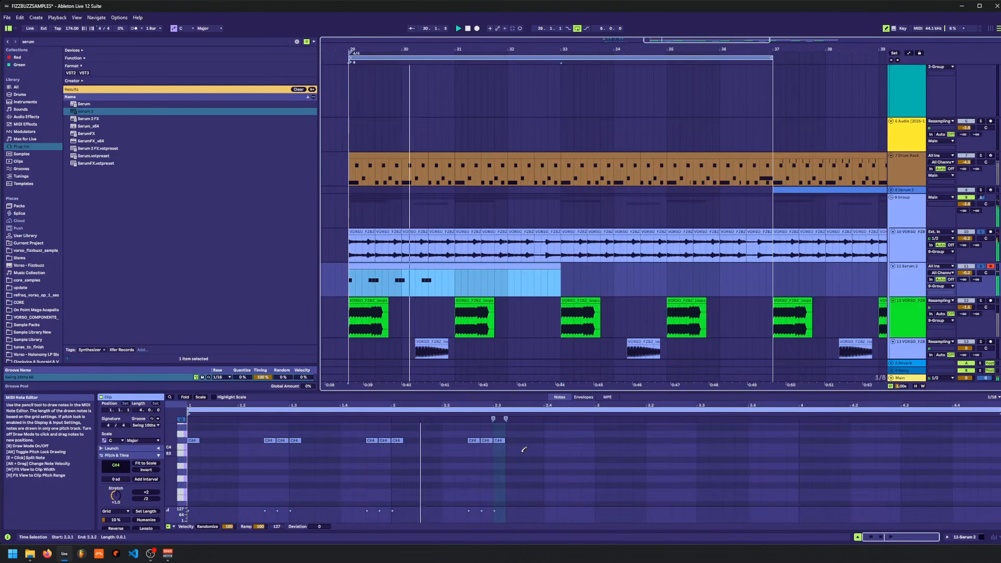
key(space)
- Draw three-note C#4 sixteenth groups starting at 2.4.3, 3.2.3 and 3.4.3 in the Serum 2 clip
click(577, 440)
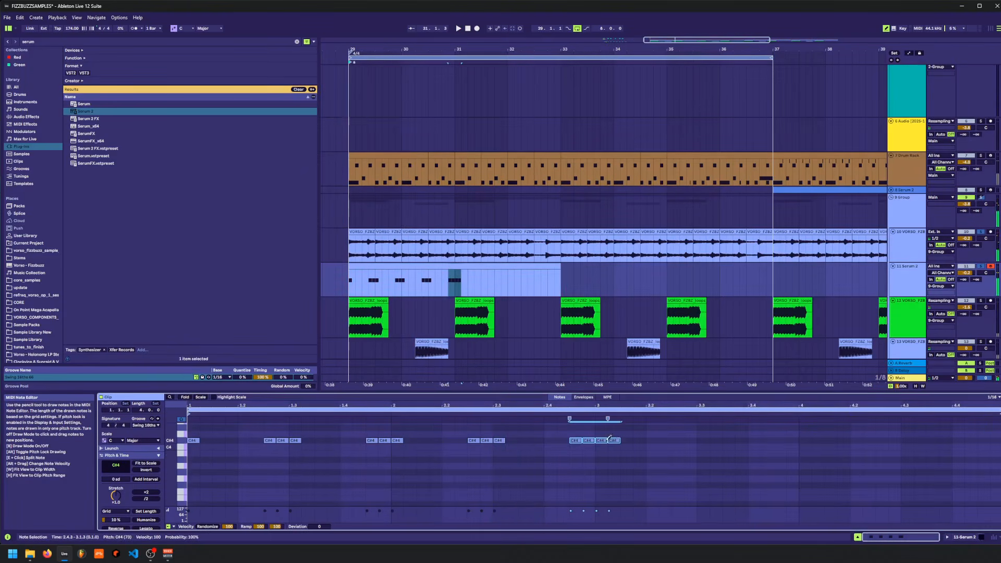
click(611, 440)
key(ctrl+d)
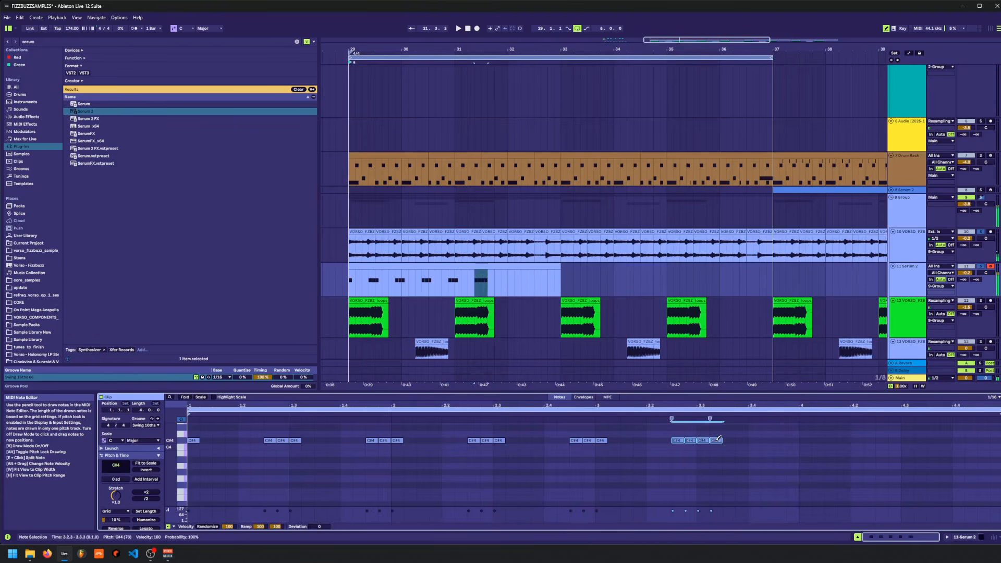
click(742, 441)
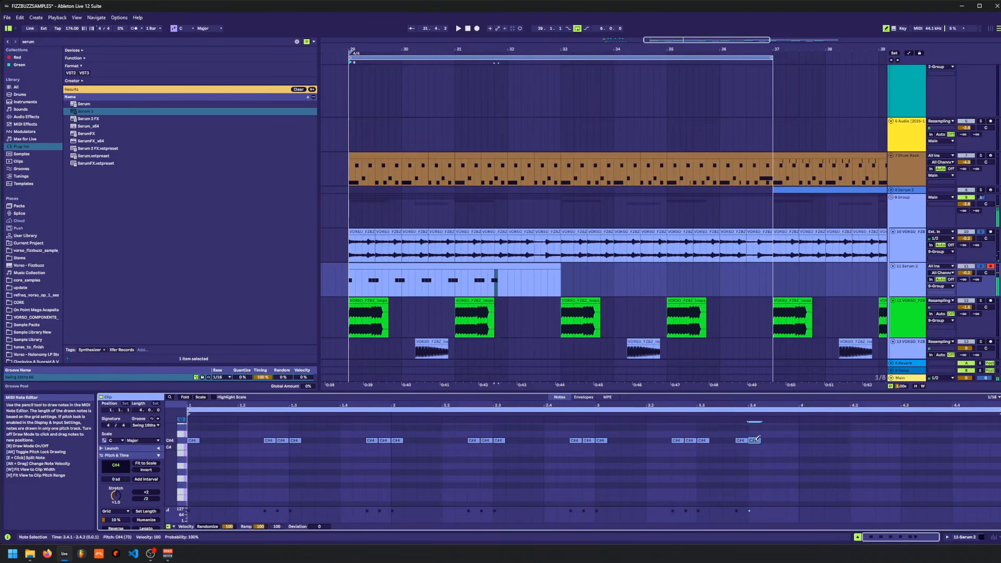
click(744, 441)
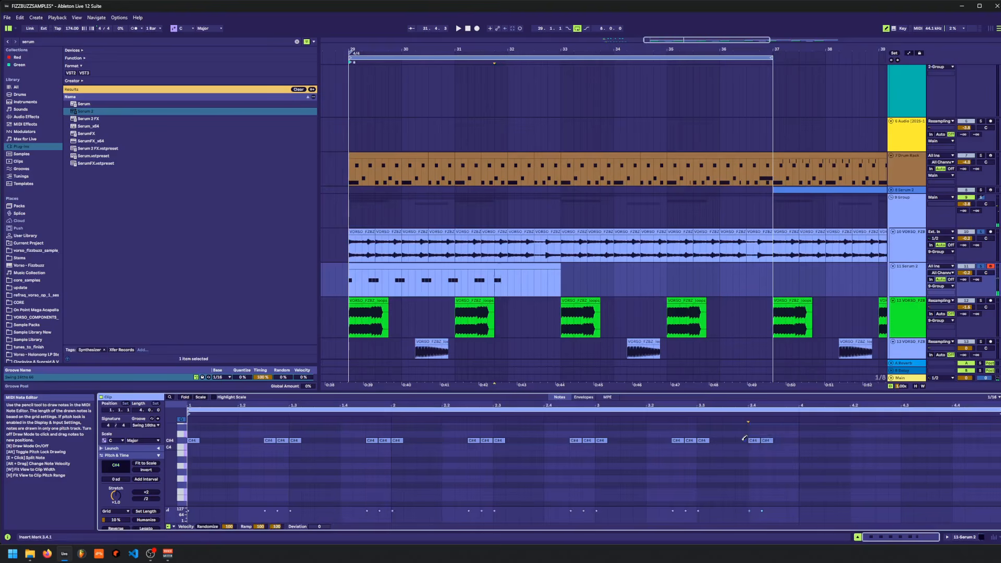
click(781, 440)
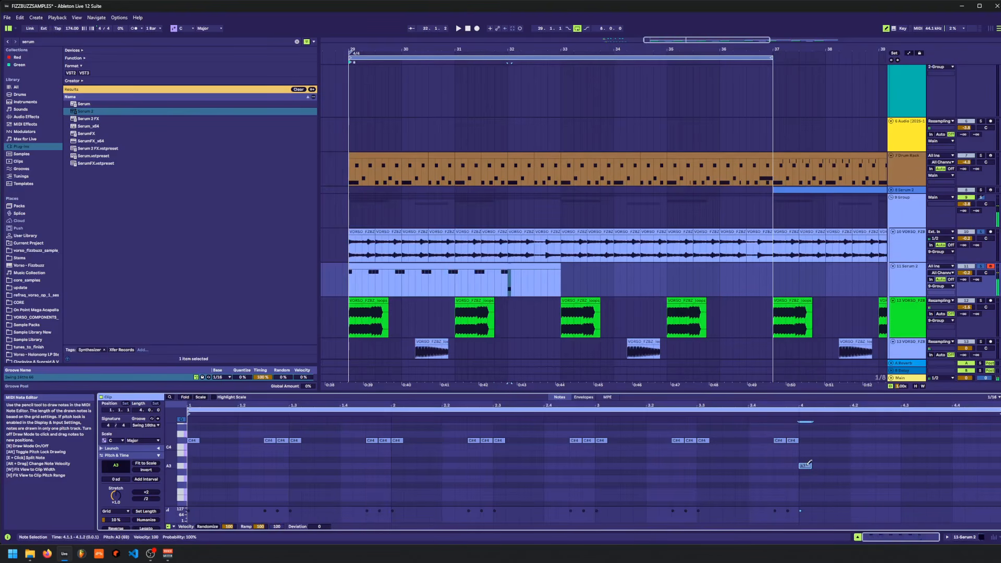
- Finish bar 4 with C#4 sixteenths at 4.2.3 and 4.2.4 and an A3, G#3, A3, B3 sixteenth run starting at 4.3.1
click(807, 465)
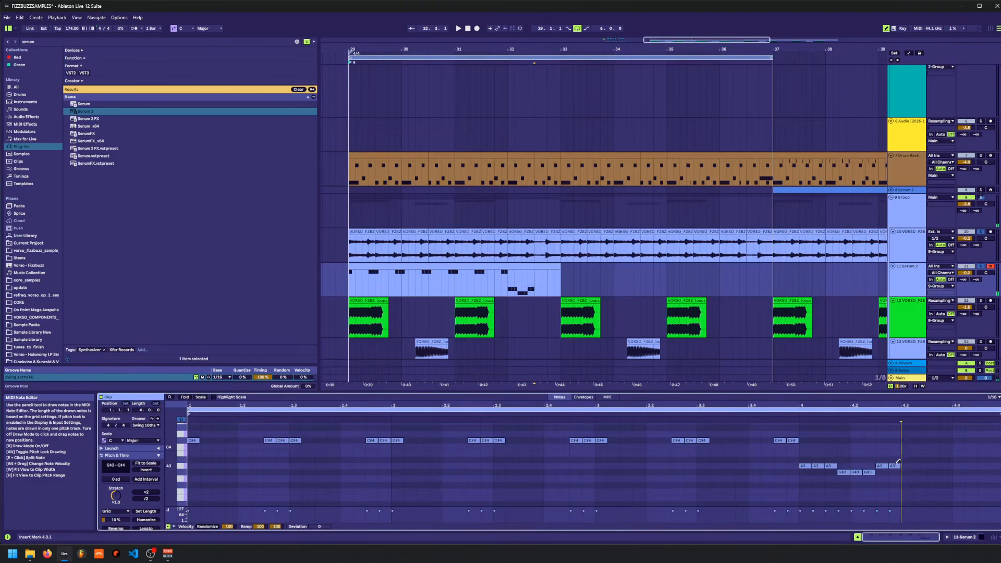
click(895, 452)
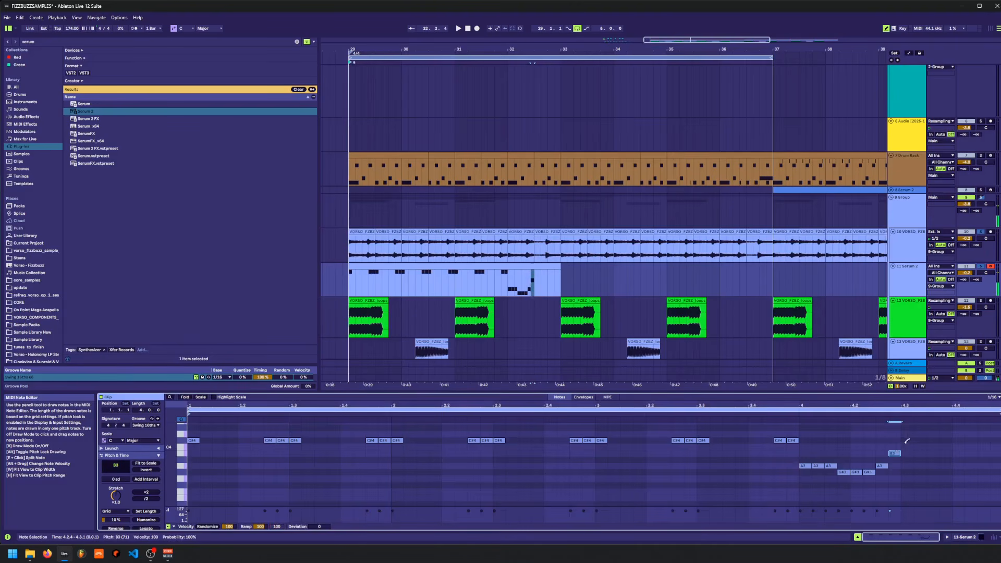
key(b)
mouse_move(906, 440)
mouse_down()
mouse_move(814, 478)
mouse_move(826, 468)
mouse_move(914, 466)
mouse_up()
key(b)
drag(797, 440, 806, 440)
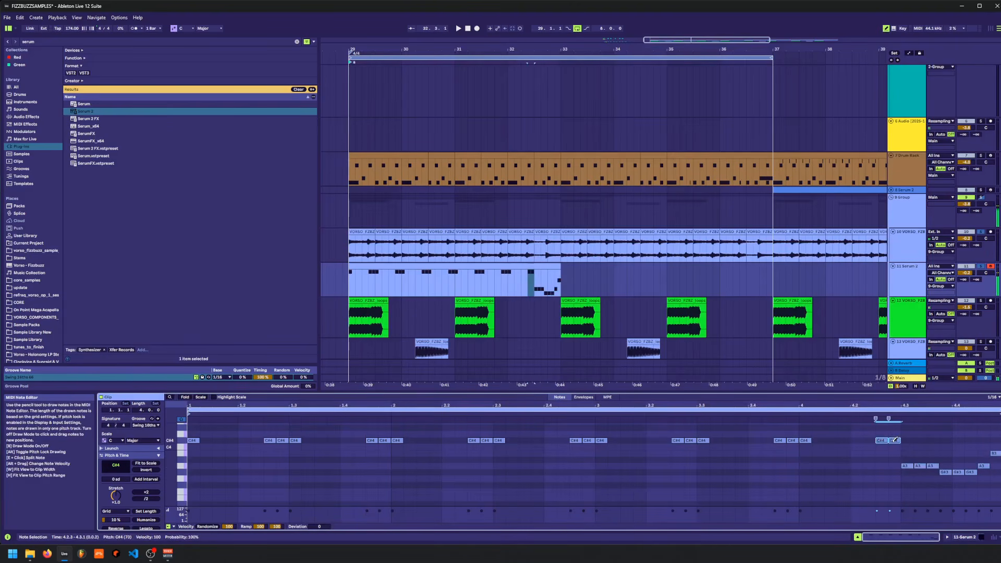
- Play back the finished Serum 2 clip and duplicate it so it also fills bars 33 to 37
key(space)
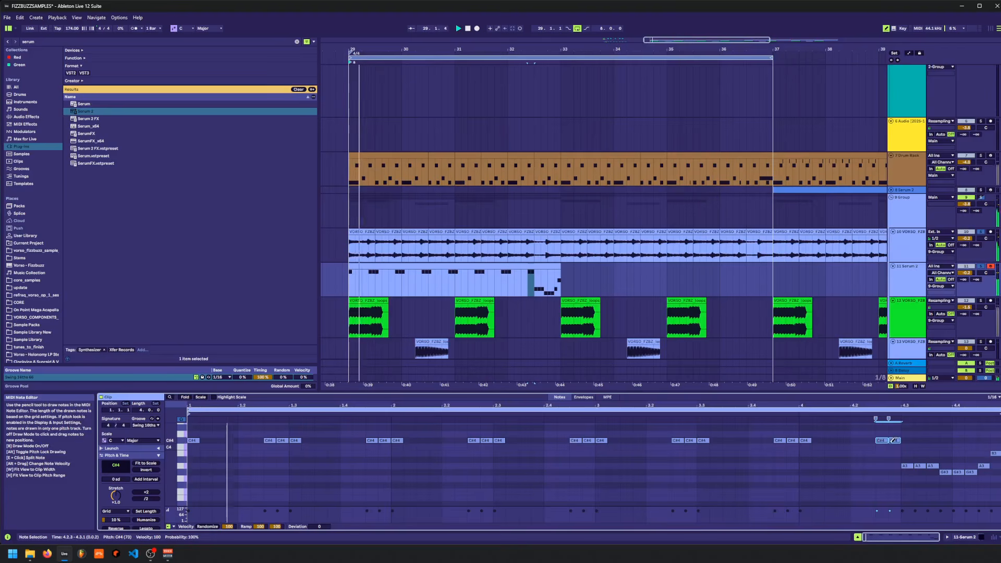
click(983, 538)
click(507, 266)
key(ctrl+d)
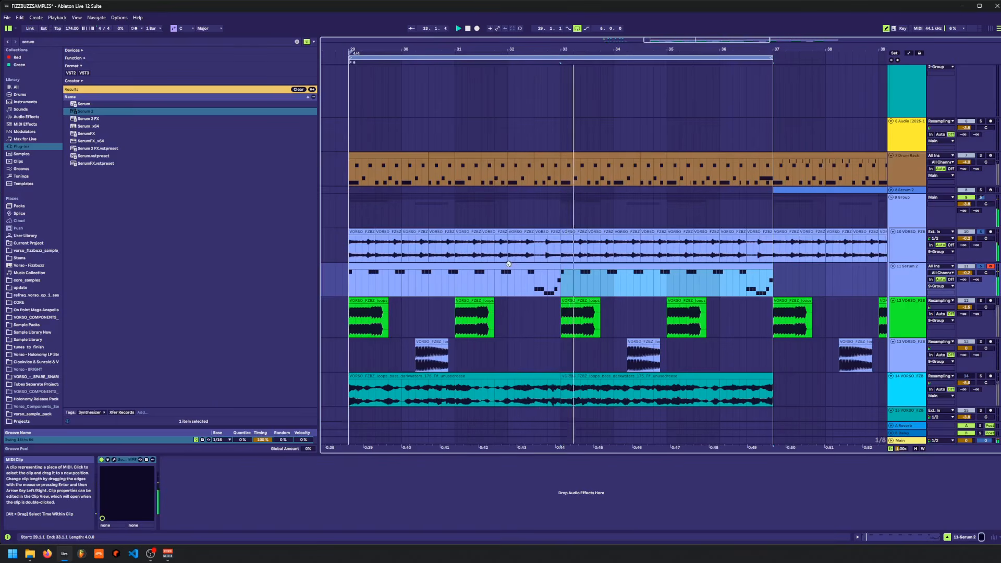
- Open the Serum 2 interface, give envelope 1 a short decay with no sustain and set oscillator A's unison to 16 voices
click(114, 460)
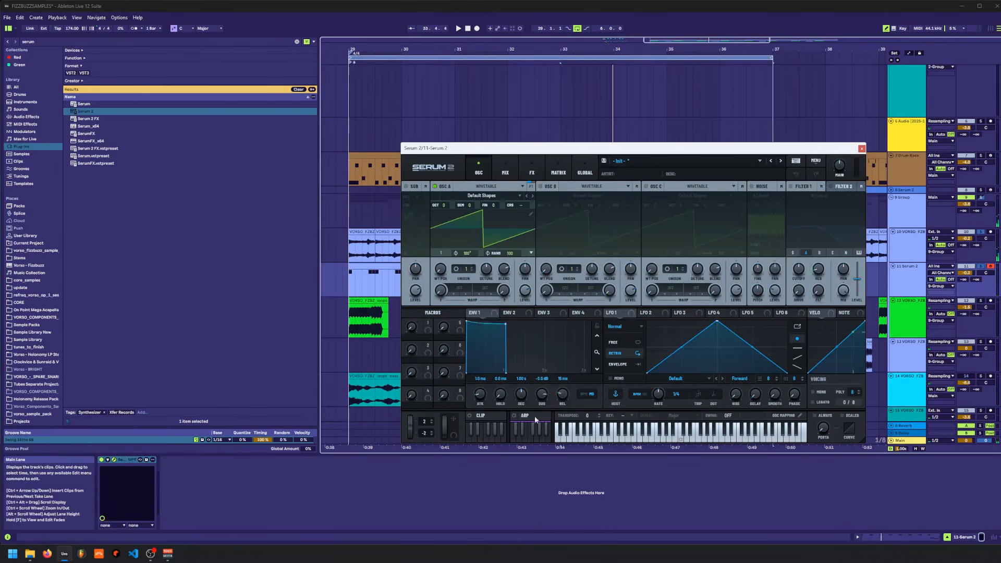
drag(535, 419, 530, 464)
key(space)
drag(466, 269, 492, 169)
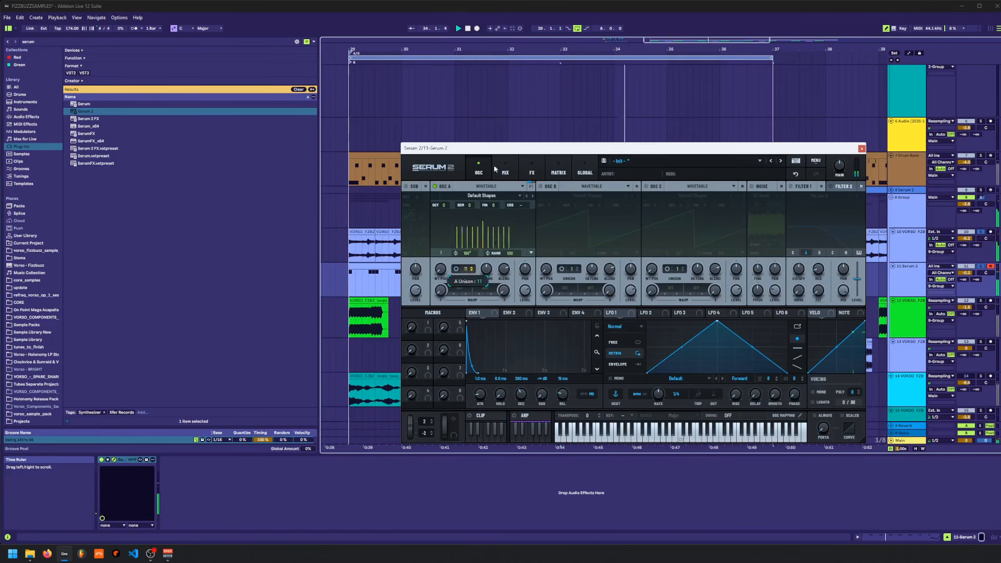
- Set oscillator A's octave to -1, move the Serum 2 window clear of the track and save the Live Set
click(385, 266)
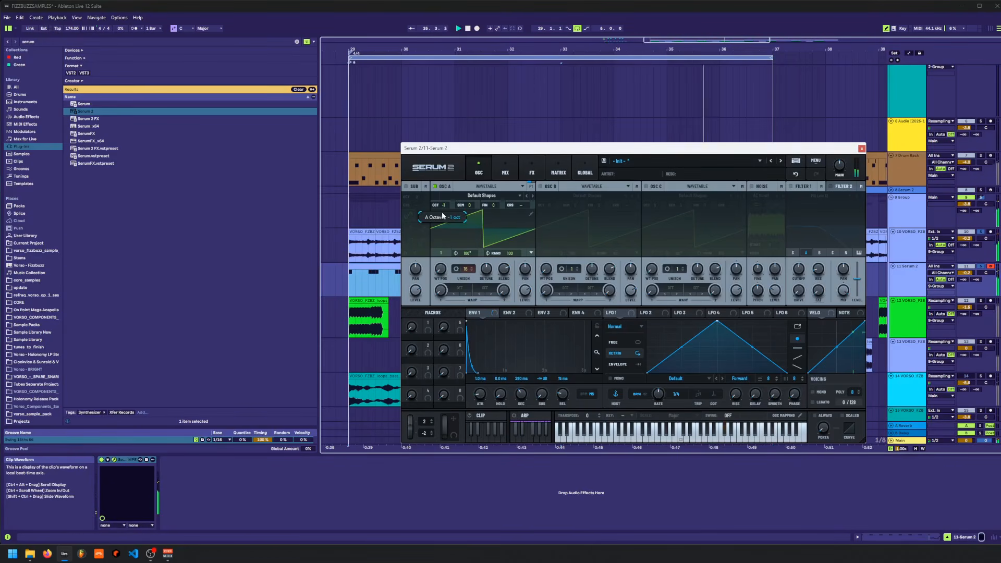
drag(529, 148, 654, 166)
key(ctrl+s)
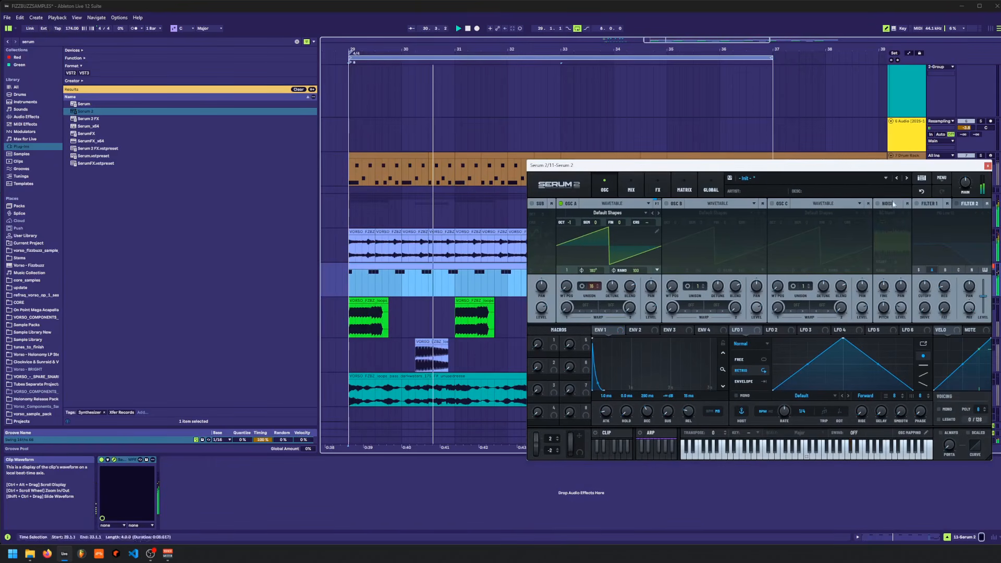
- Fine-tune Serum 2's envelope 1 with a shorter decay, a slight sustain and a release of about 221 ms
drag(690, 412, 698, 401)
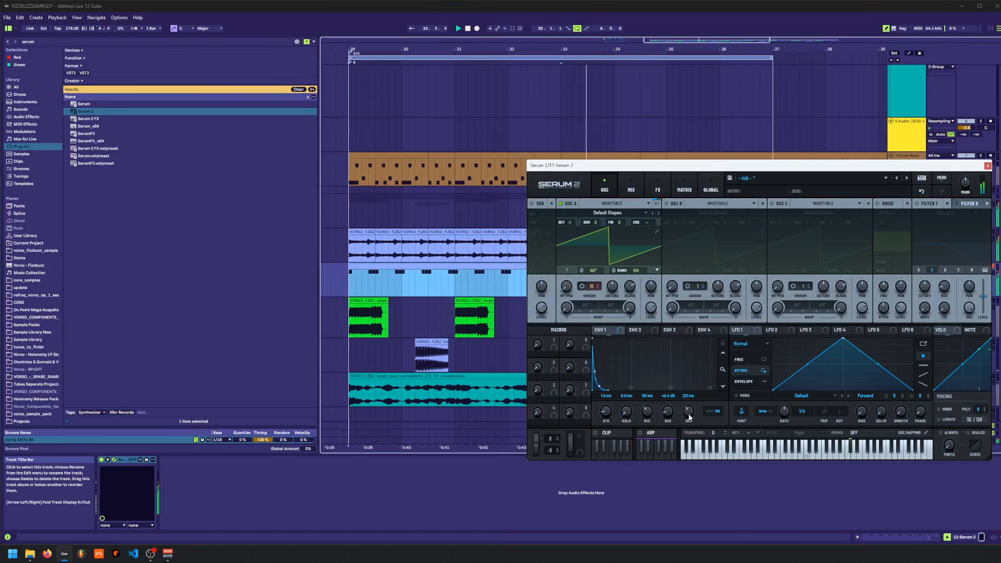
click(641, 184)
key(space)
- Try other wavetable positions, including the triangle shape, on oscillator A and audition them
click(612, 188)
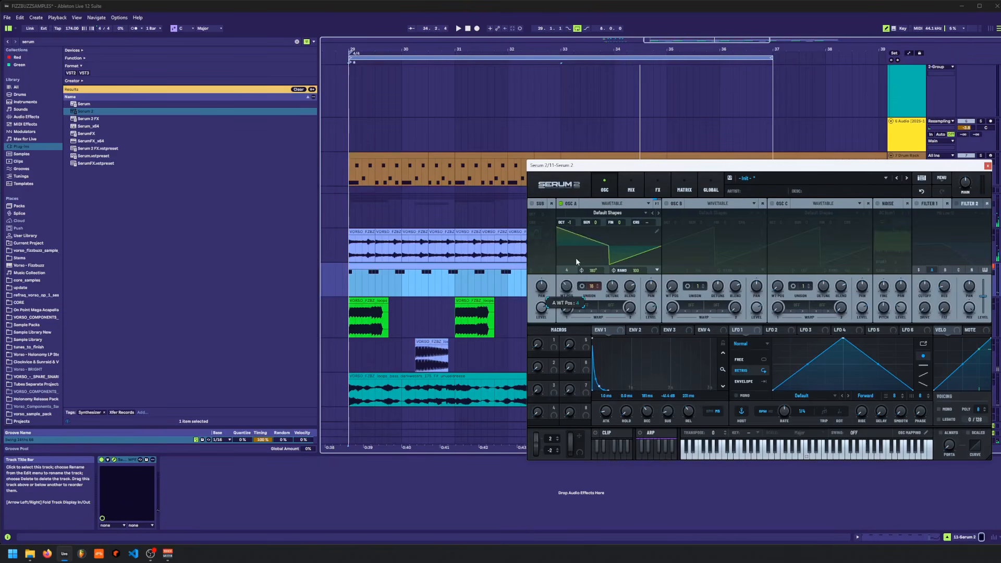
scroll(576, 258, down, 1)
key(space)
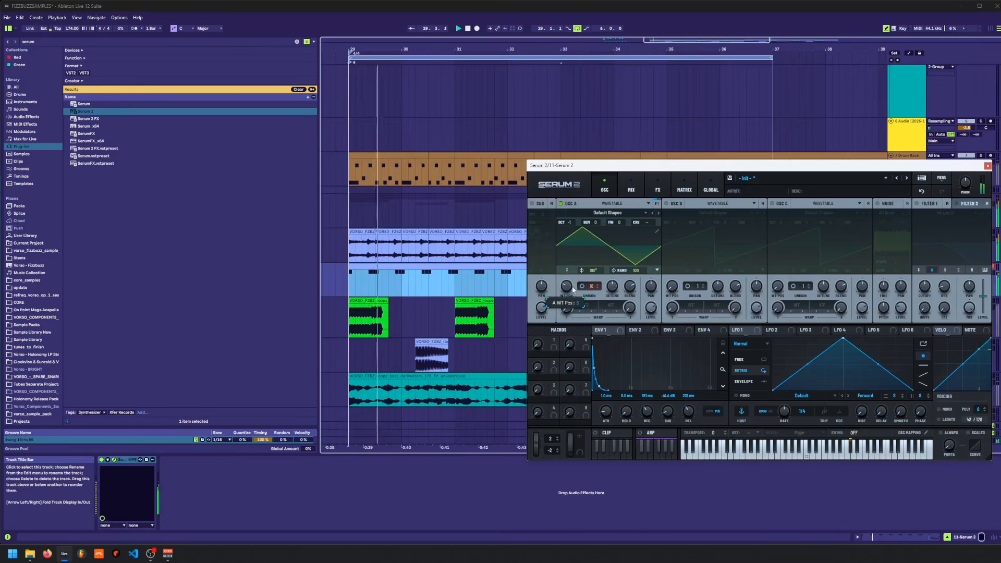
- Set oscillator A's unison detune to about 0.30 and enable Filter 1 as MG Low 12
drag(591, 287, 616, 277)
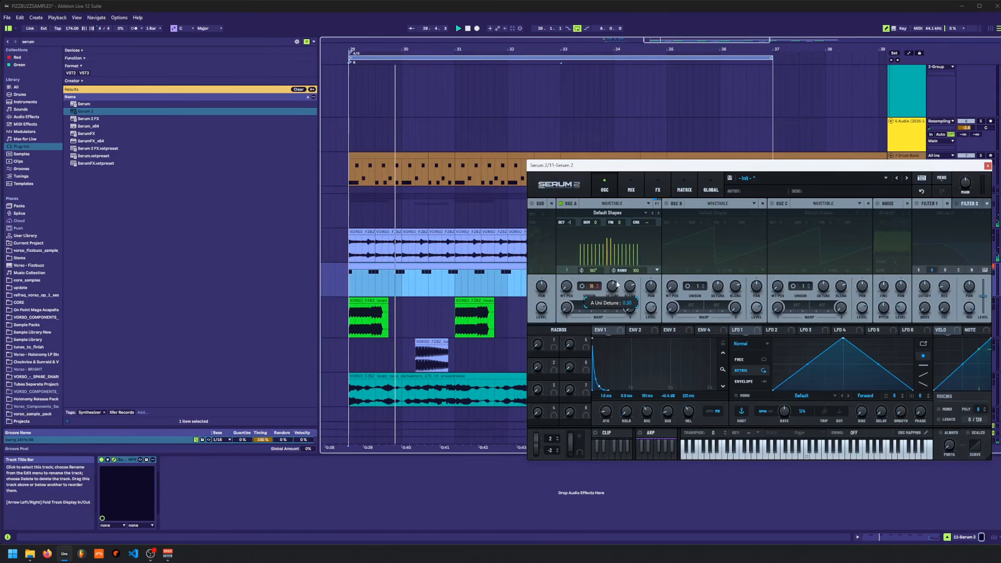
key(space)
click(638, 187)
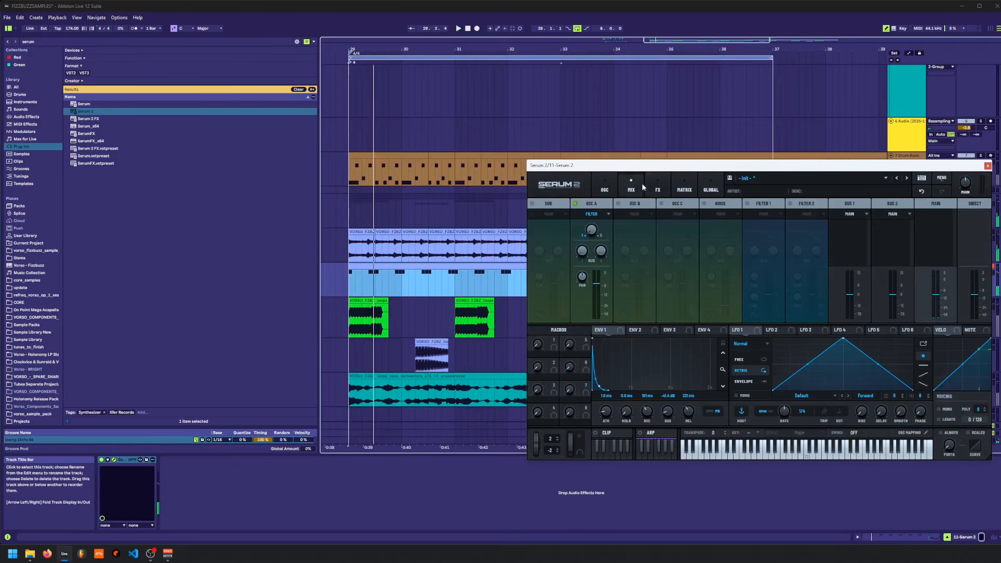
click(608, 193)
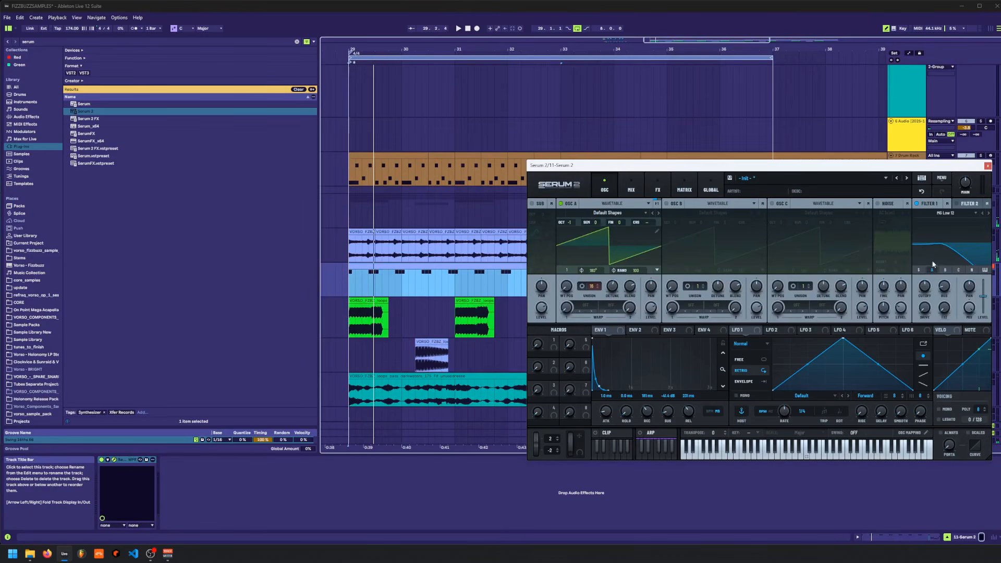
- Add a Distortion effect in Asym mode to Serum 2's main effects, raise its drive and close the plug-in window
click(658, 190)
click(536, 217)
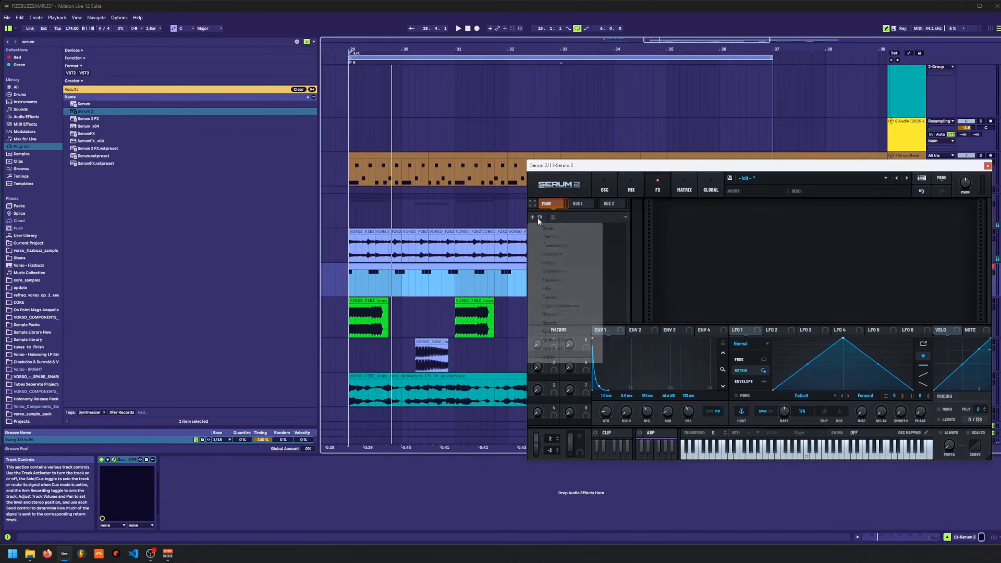
click(562, 274)
click(727, 222)
click(759, 311)
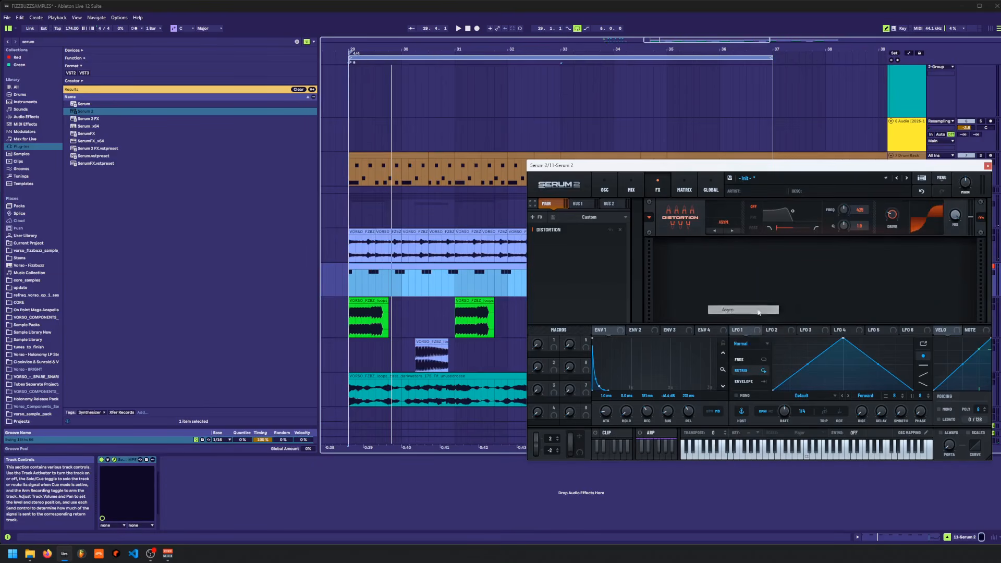
drag(902, 205, 910, 178)
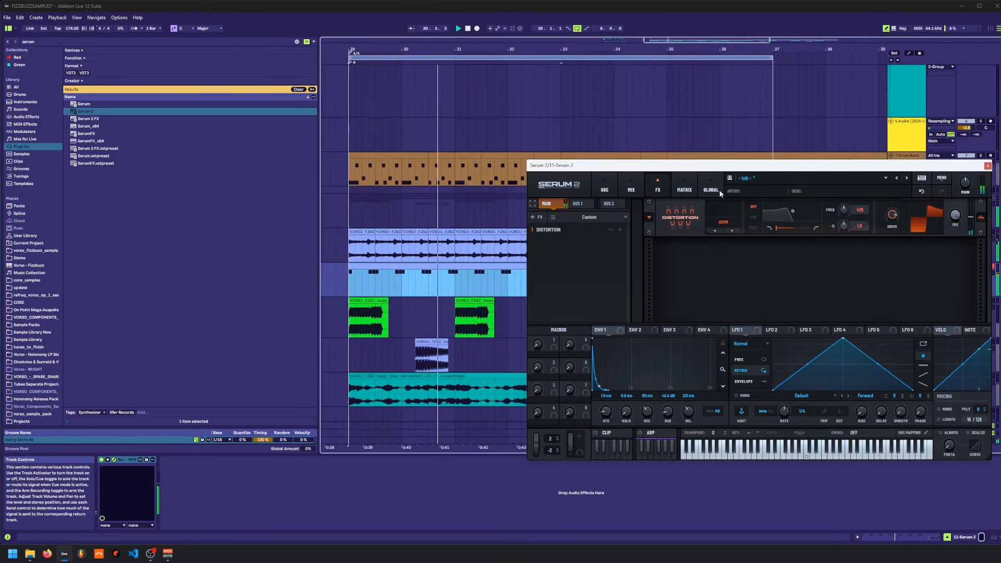
click(605, 189)
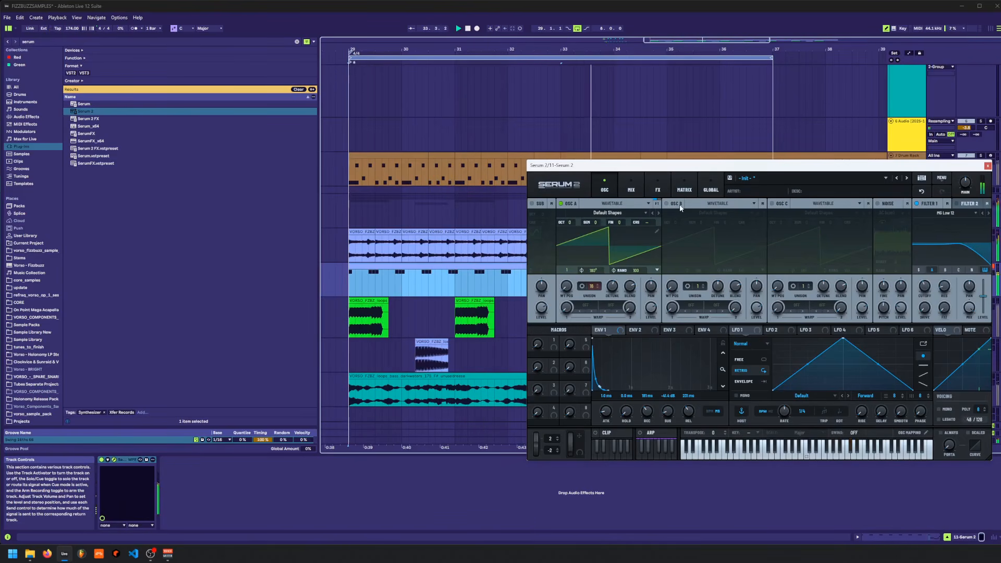
click(987, 165)
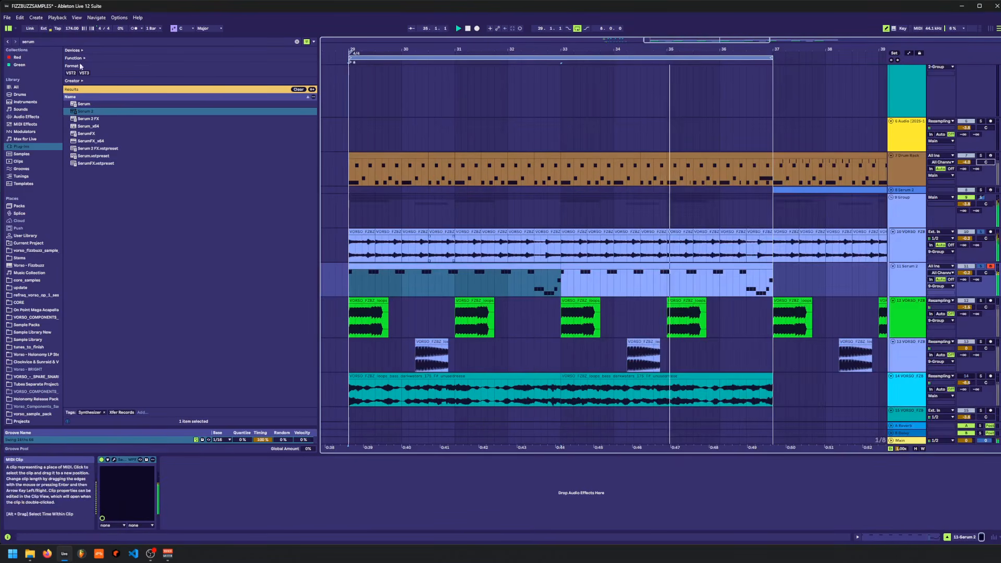
- Add a ping-pong Delay after Serum 2 with about 33% dry/wet and its filter at 1.02 kHz with a width of 3.41
click(24, 117)
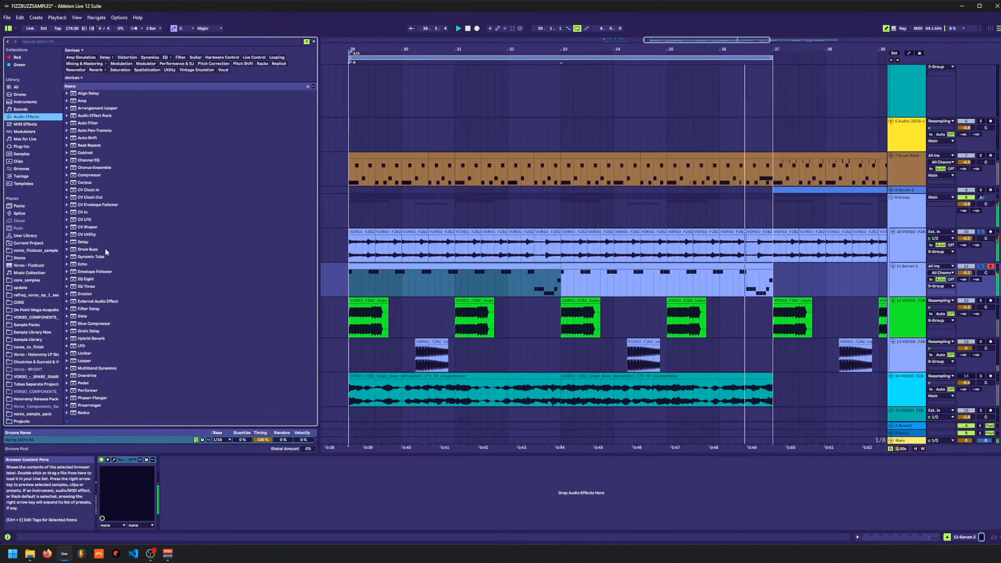
drag(85, 244, 225, 474)
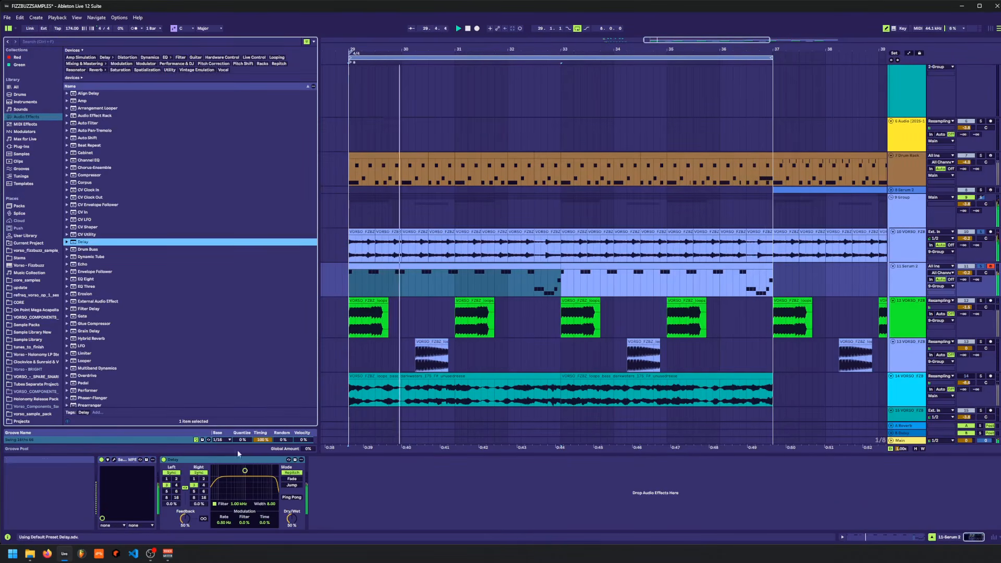
drag(291, 518, 292, 519)
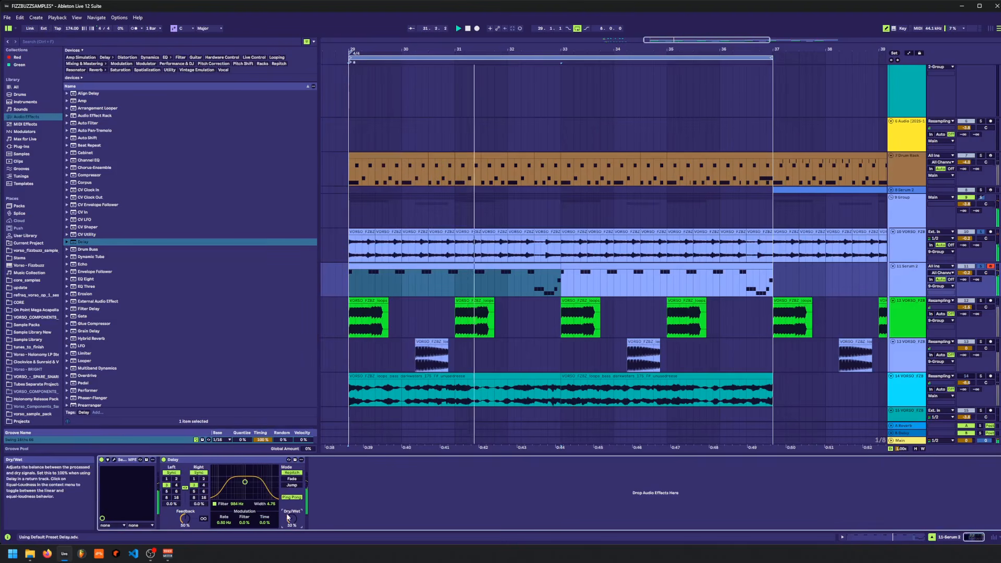
drag(245, 482, 245, 486)
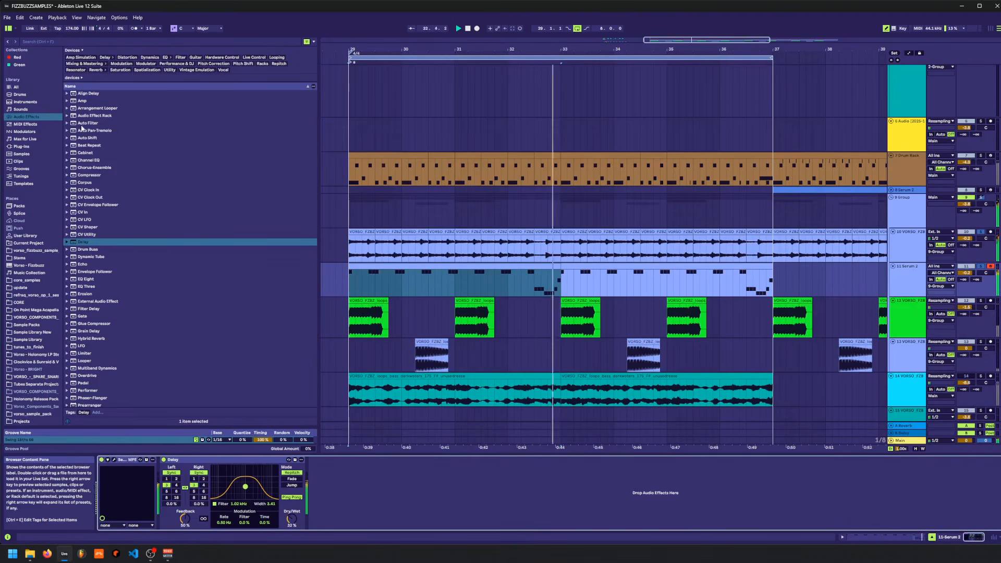
- Search the audio effects for warm, load Warm Chorale and Warm Ensemble, and lower their dry/wet to about 58% and 37%
click(54, 41)
text(warm)
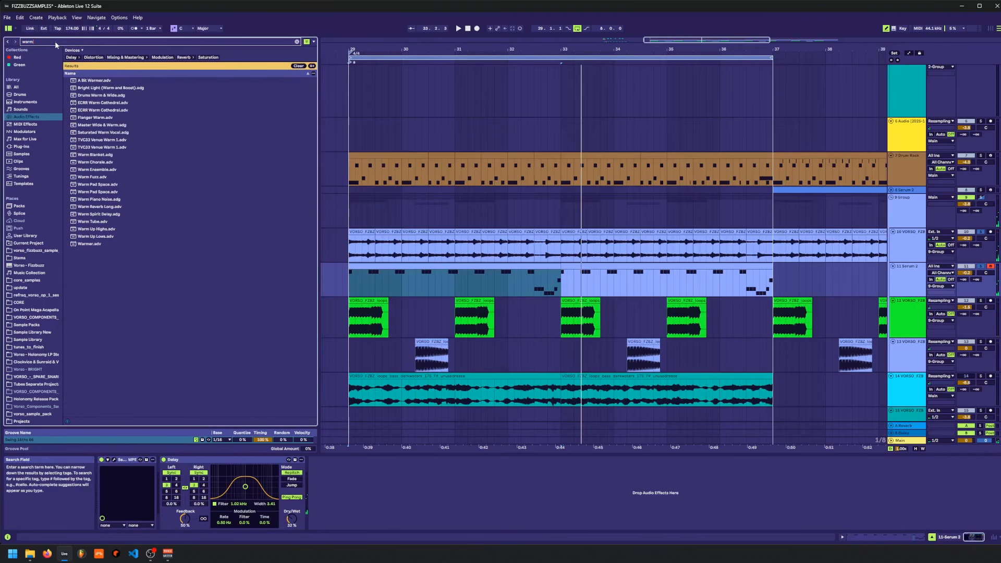
double_click(94, 162)
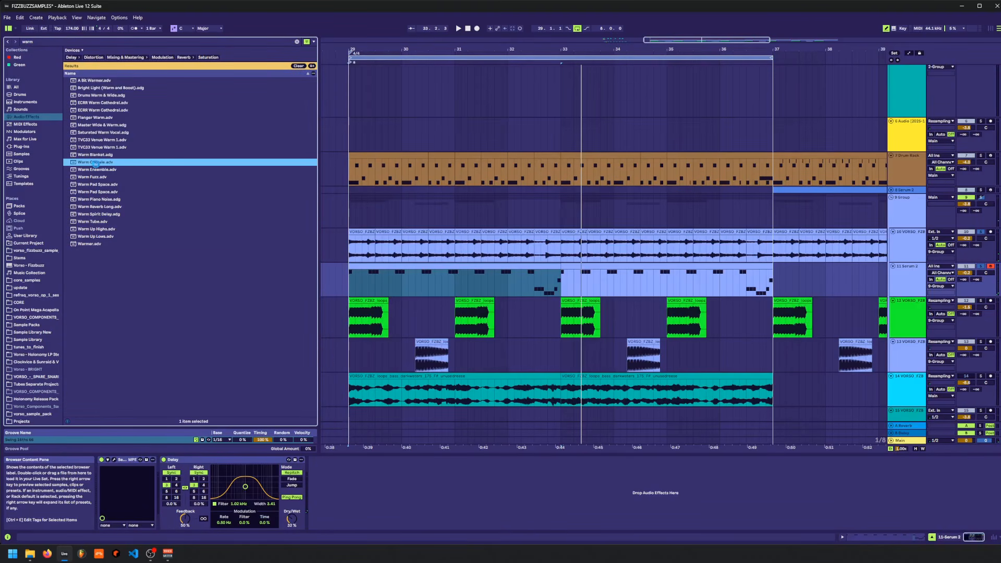
double_click(96, 170)
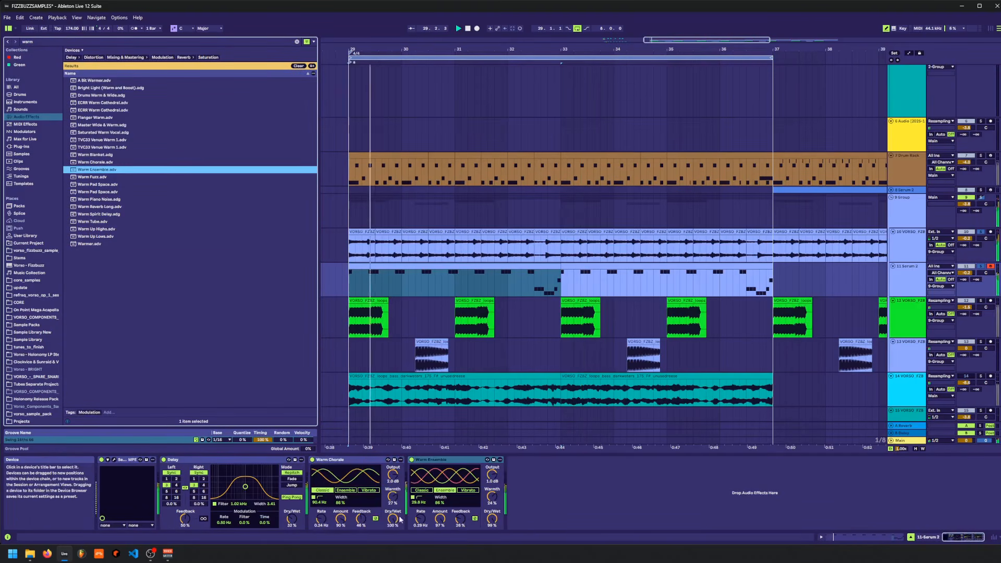
drag(393, 519, 393, 540)
drag(491, 519, 492, 547)
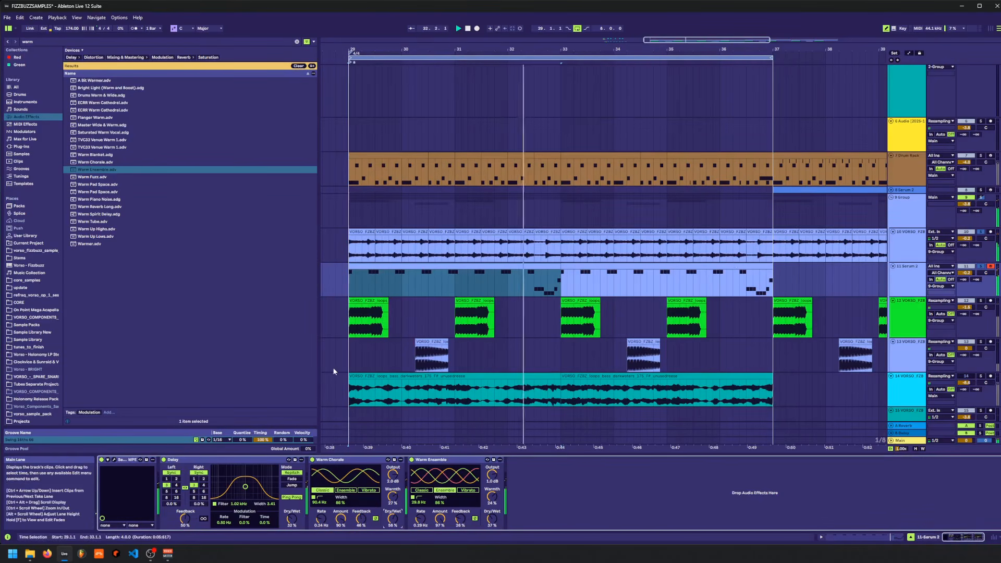
- Unsolo the Serum 2 and lead tracks, play the full mix and lower the Serum 2 track's volume
click(982, 266)
key(space)
key(space)
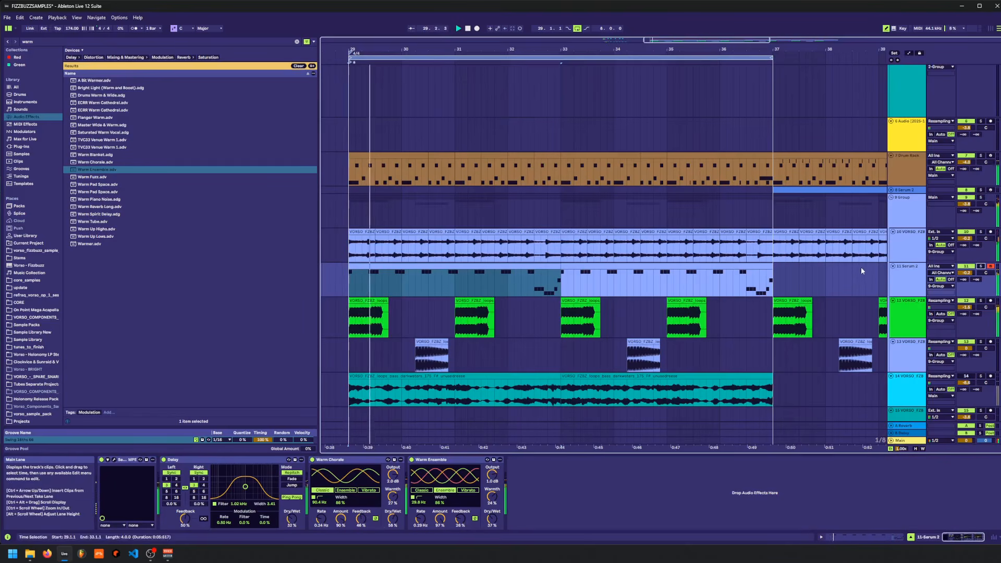
drag(966, 273, 967, 281)
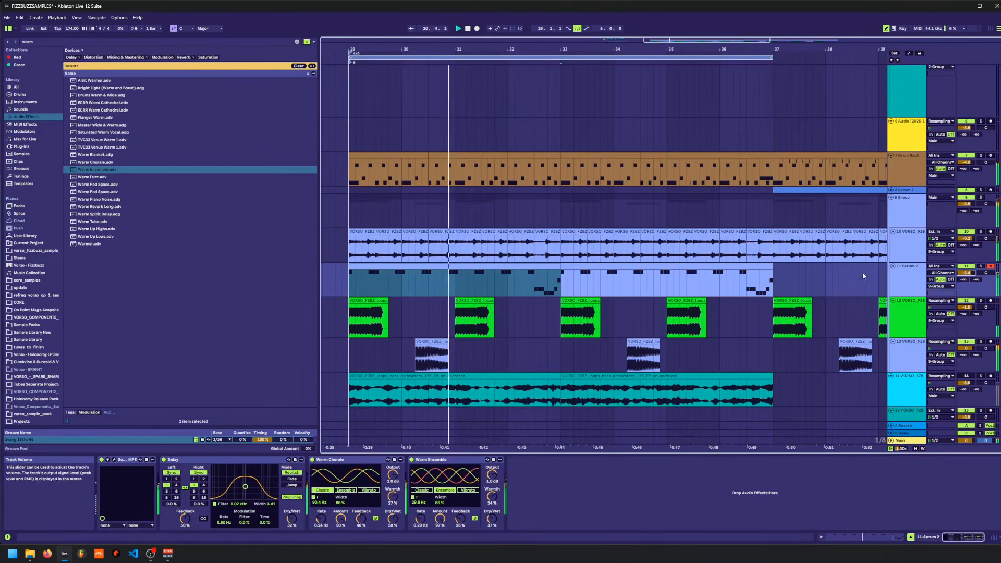
- Clear the browser search and insert Auto Shift between Serum 2 and the Delay on the Serum 2 track
click(791, 279)
click(746, 267)
double_click(32, 43)
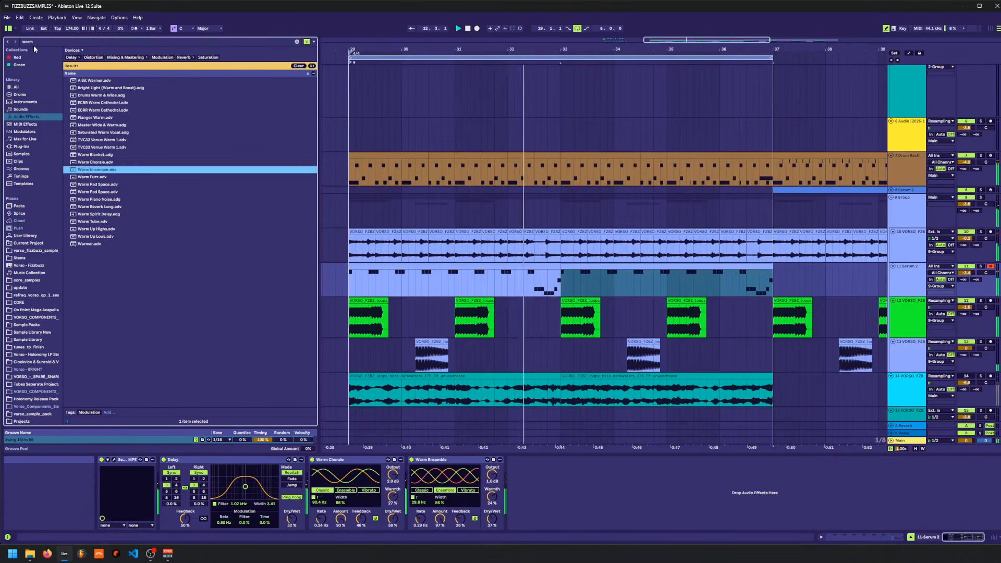
key(BackSpace)
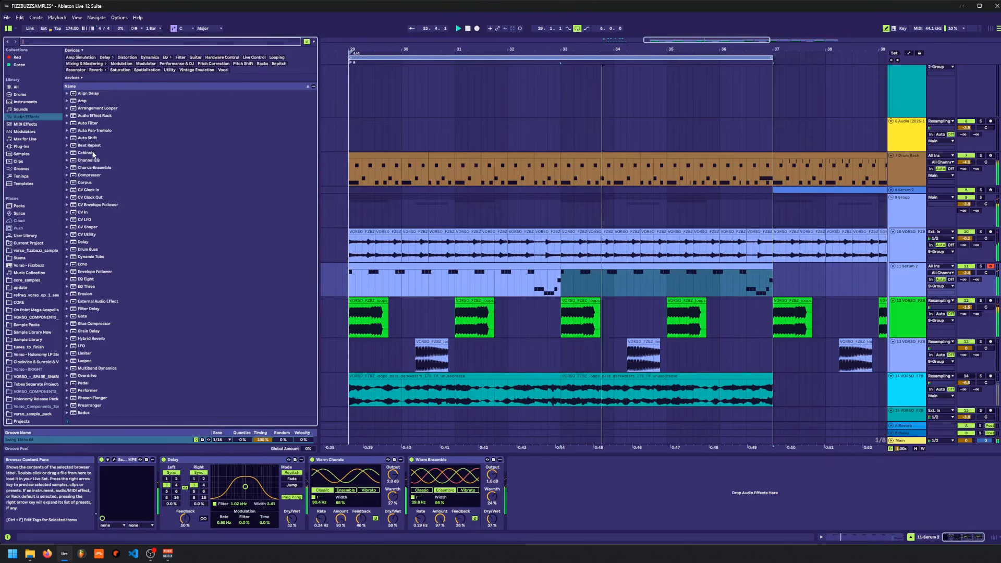
drag(86, 138, 162, 490)
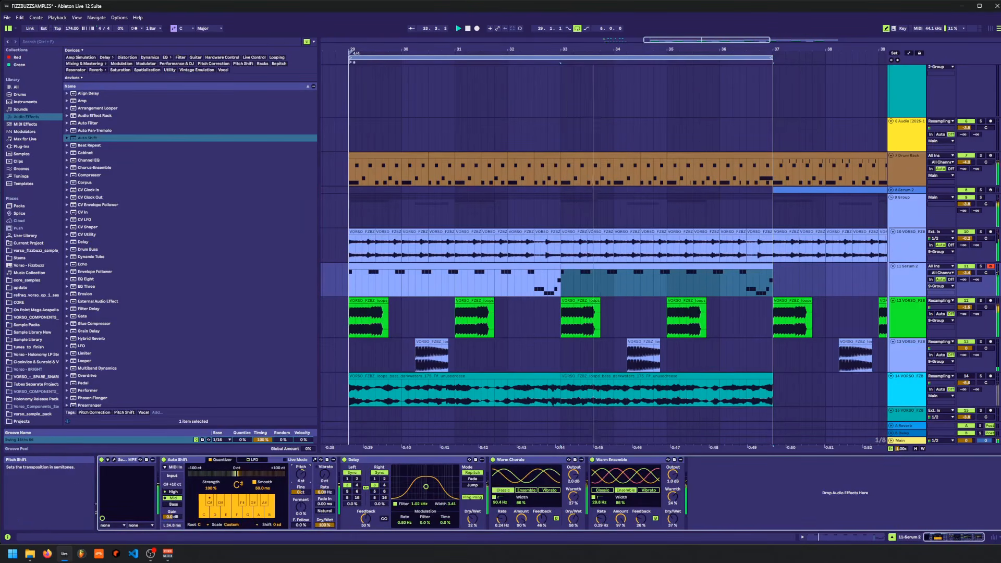
- Try Auto Shift's formant shift during playback and reset the formant to its default
key(space)
key(space)
mouse_move(301, 506)
mouse_down()
mouse_move(301, 465)
mouse_move(301, 542)
mouse_move(301, 490)
mouse_up()
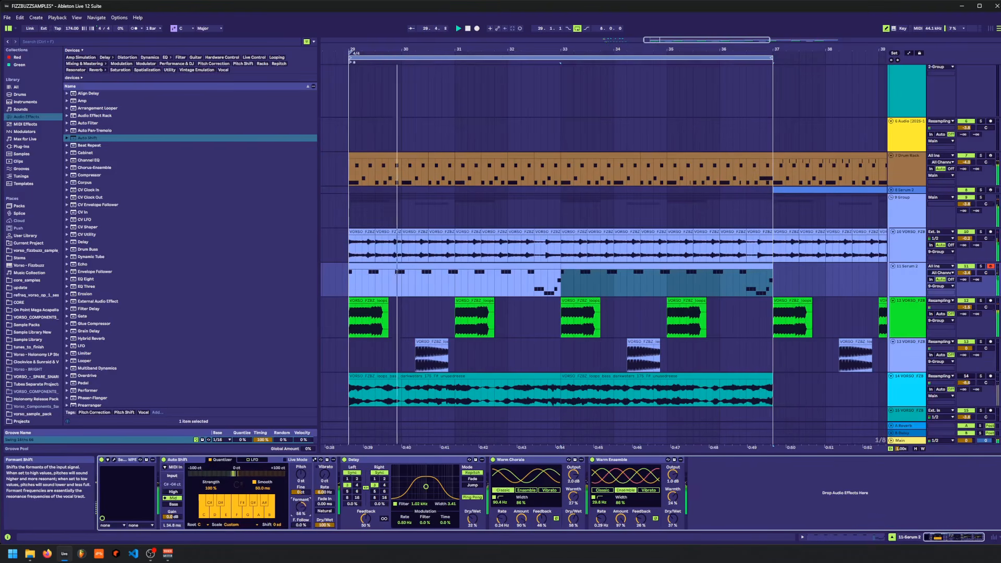
double_click(301, 507)
- Duplicate both Serum 2 clips to fill bars 37 to 45 and play back the Auto Shift formant change
click(565, 267)
shift+click(553, 267)
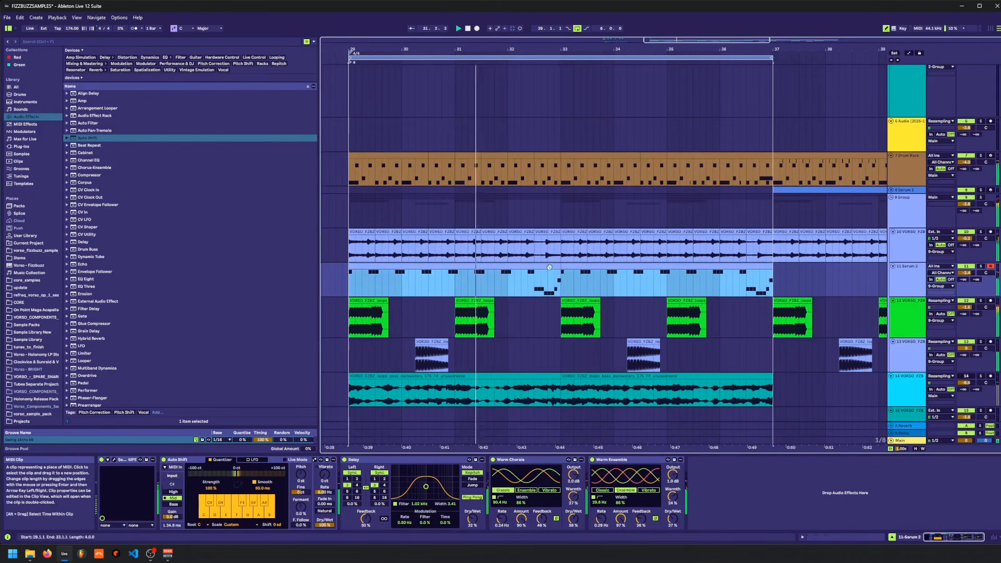
key(ctrl+d)
key(space)
key(space)
mouse_move(295, 520)
mouse_down()
mouse_move(294, 484)
mouse_move(295, 507)
mouse_up()
key(space)
drag(467, 282, 539, 280)
key(ctrl+z)
- Draw a formant shift automation ramp from -100% at bar 29 to 100% at bar 45, give it its own lane and save
key(a)
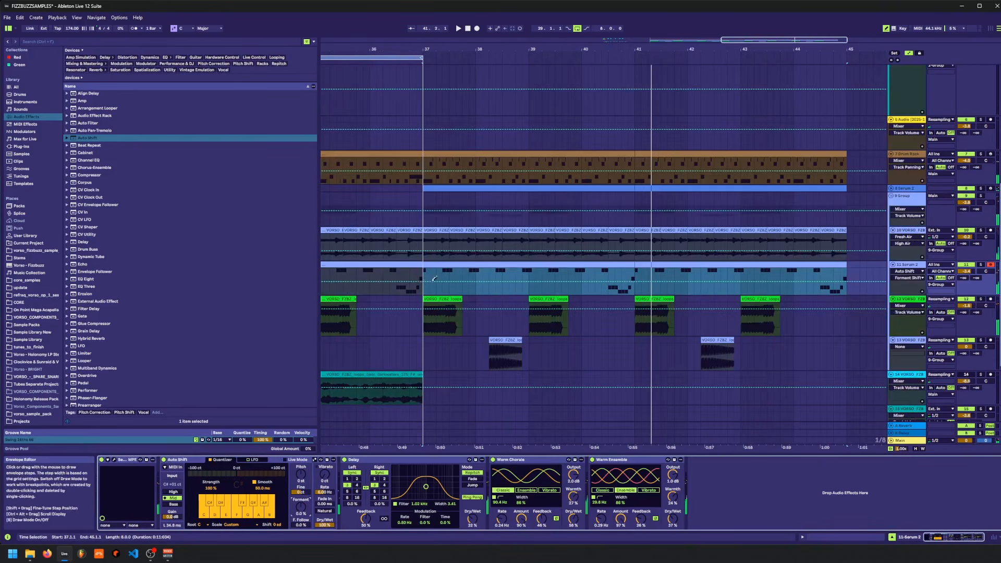
key(b)
click(423, 280)
drag(402, 280, 700, 287)
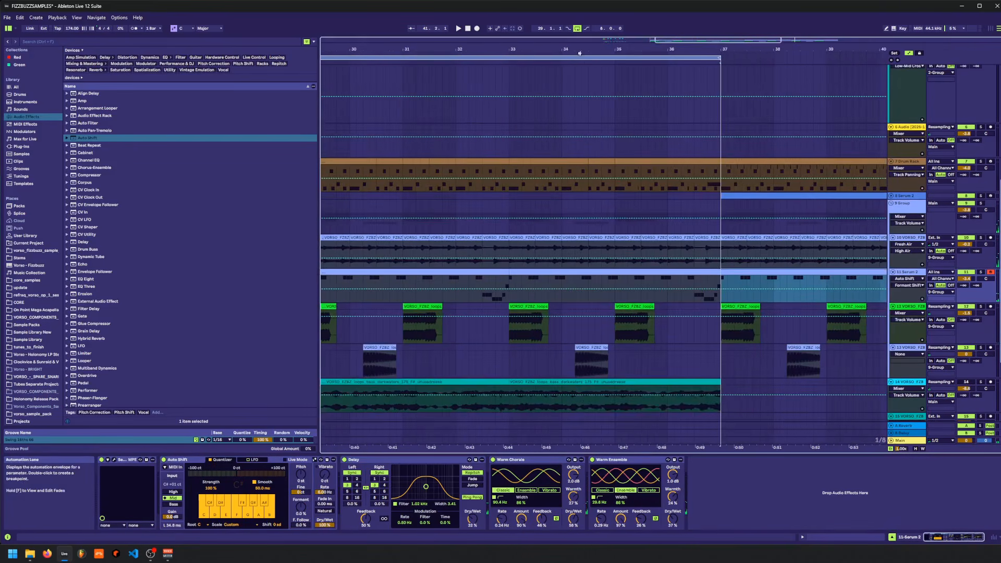
scroll(584, 284, down, 5)
drag(499, 289, 752, 276)
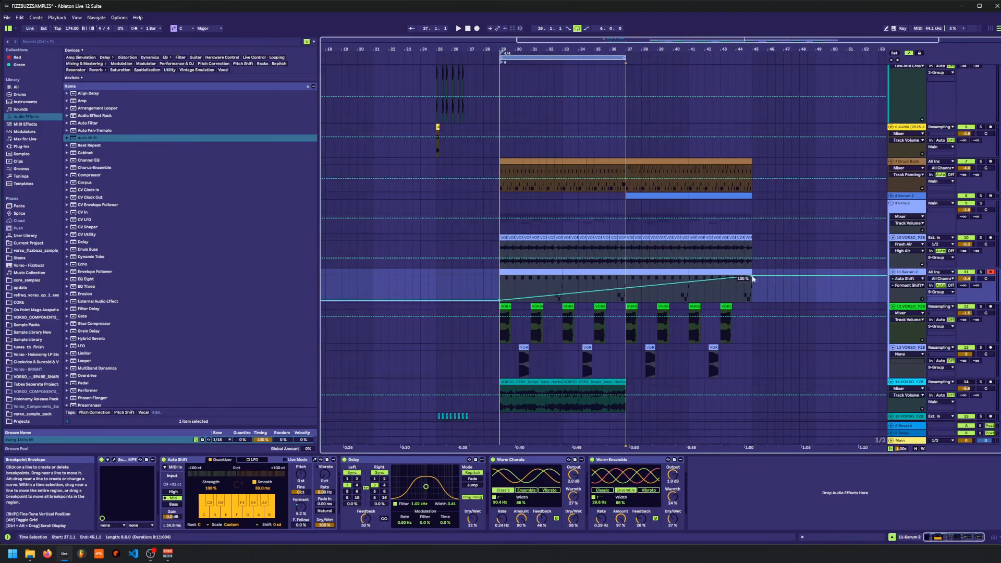
drag(501, 302, 501, 304)
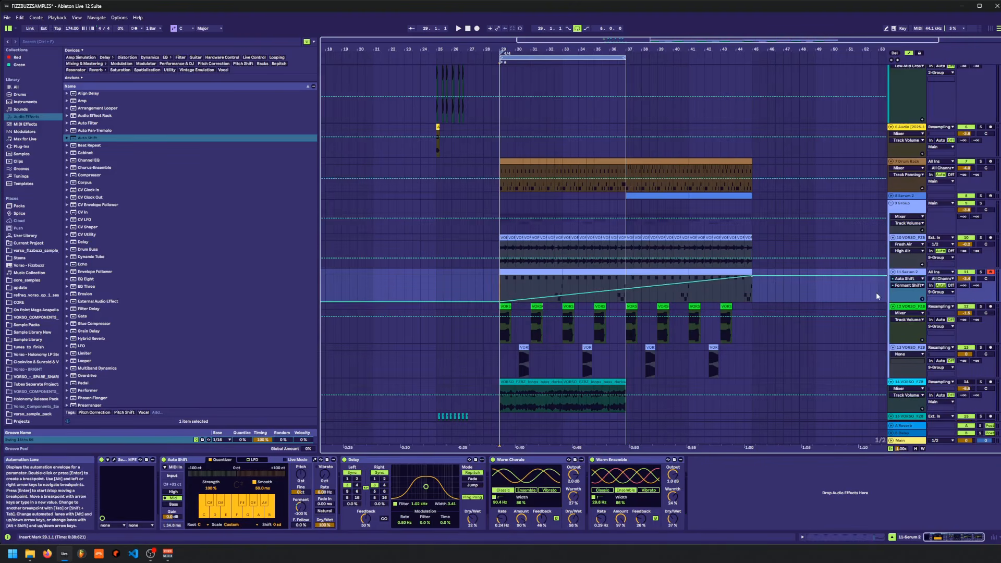
click(922, 299)
key(ctrl+s)
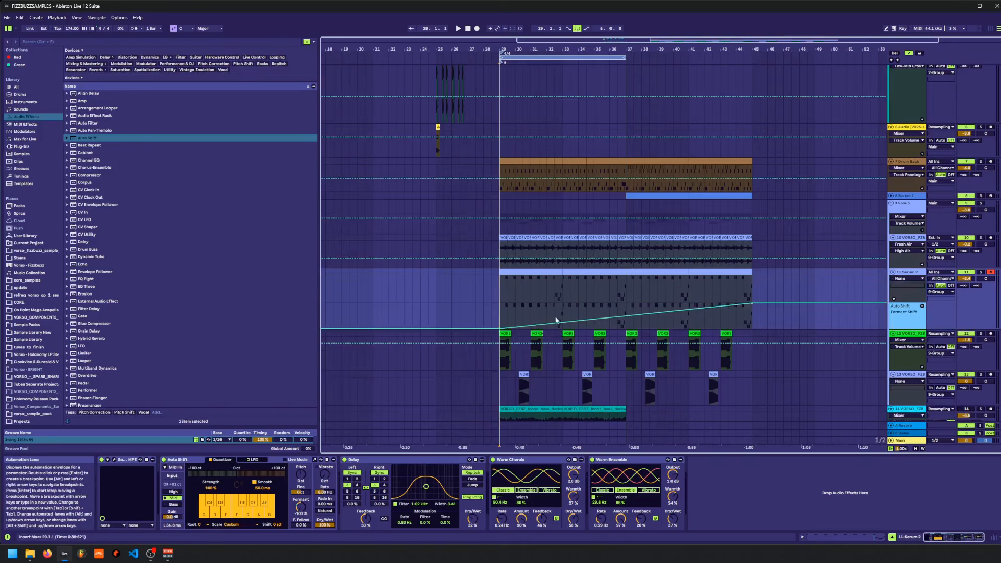
- Solo the Serum 2 track and, during playback, assign Env 1 to Serum 2's Filter 1 cutoff and lower that cutoff
click(118, 459)
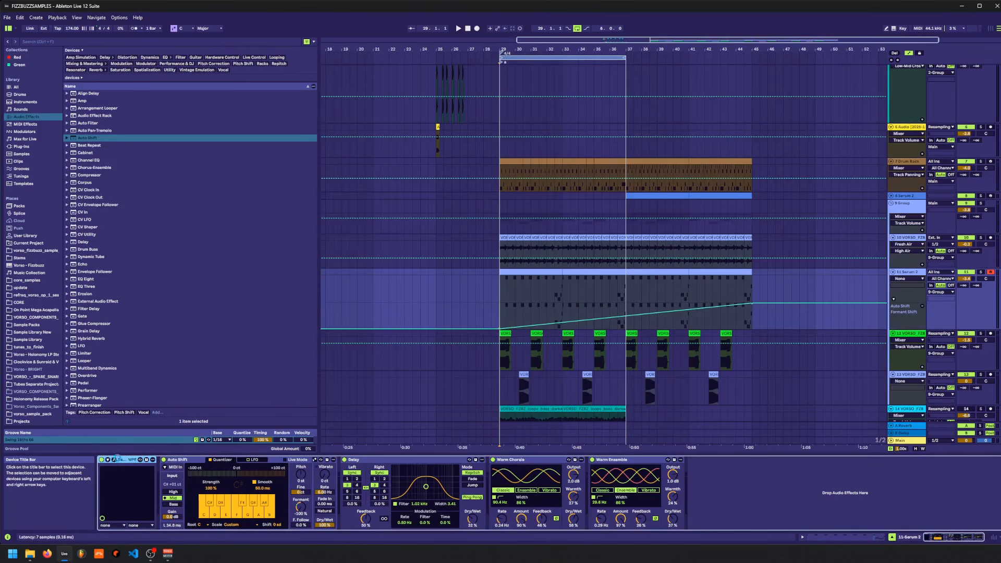
click(114, 459)
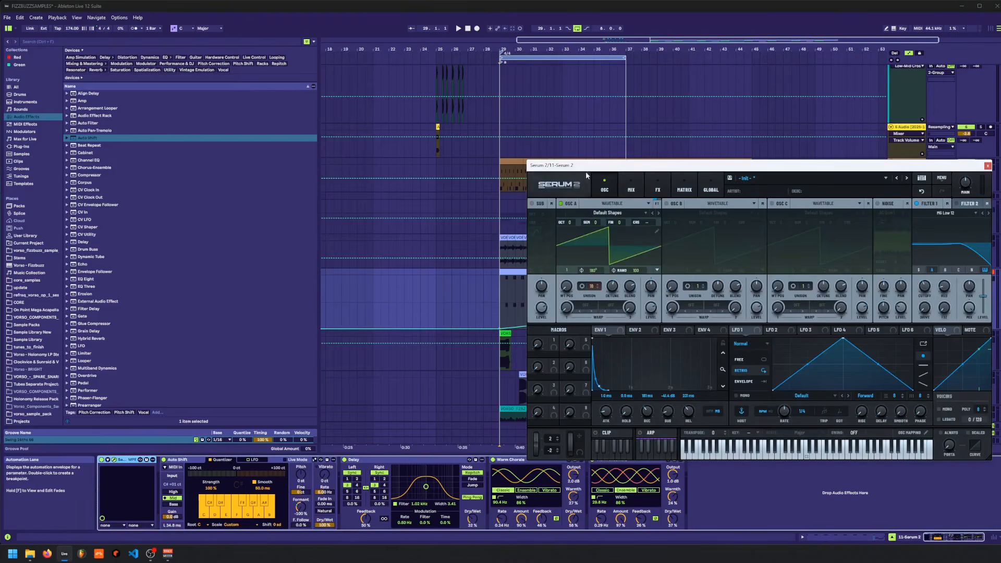
drag(597, 160, 550, 338)
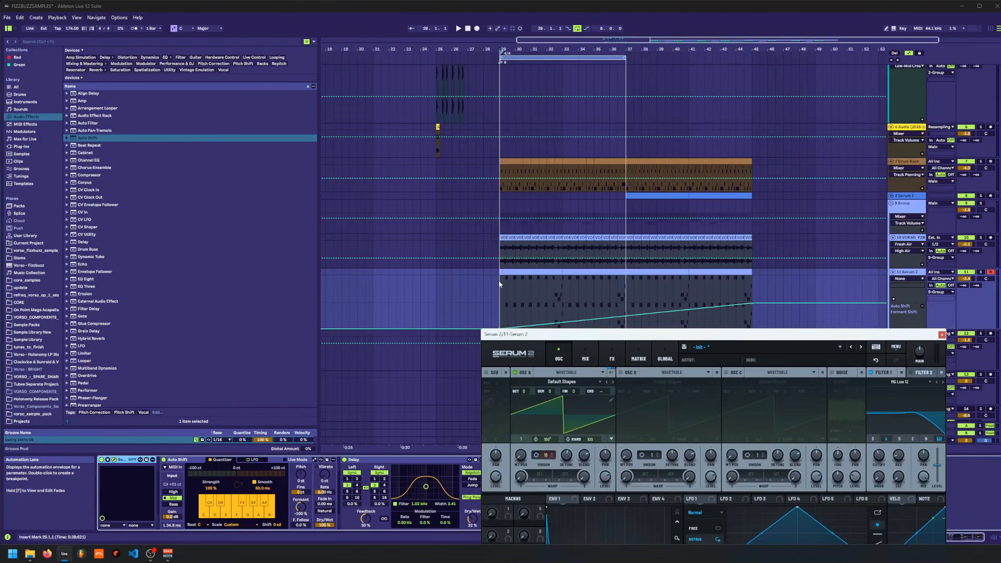
click(498, 280)
key(a)
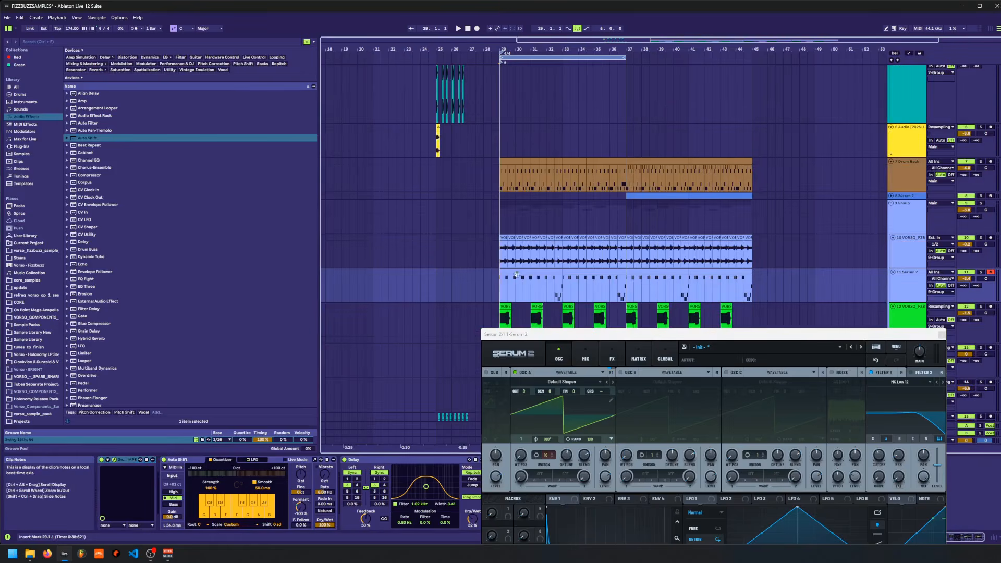
click(982, 273)
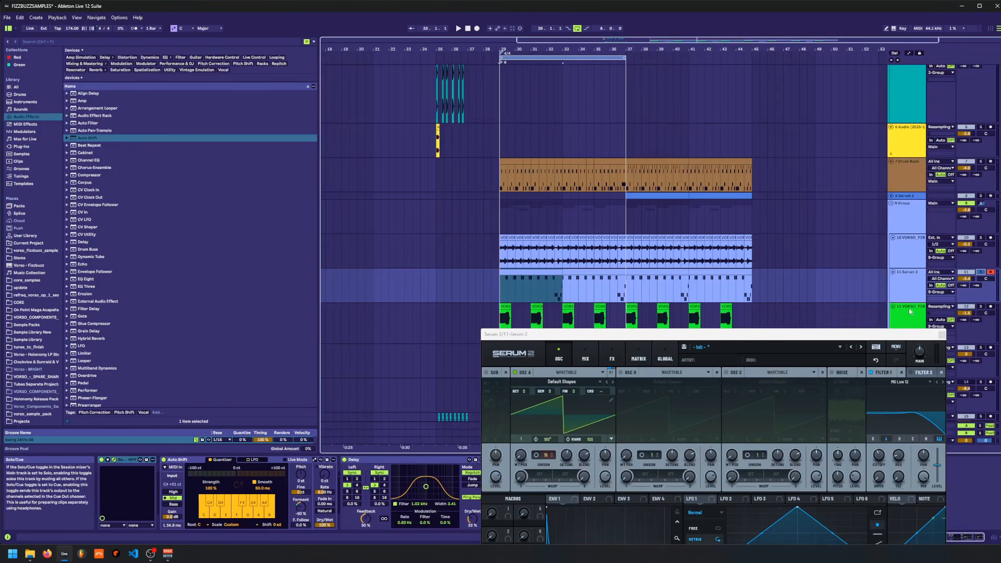
drag(883, 334, 853, 325)
key(space)
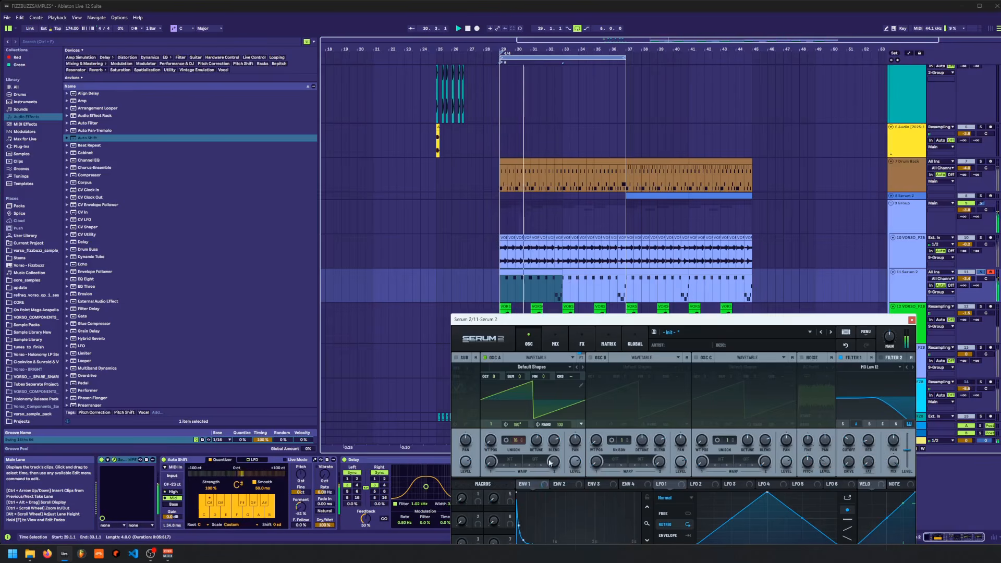
drag(524, 484, 768, 470)
drag(850, 447, 849, 441)
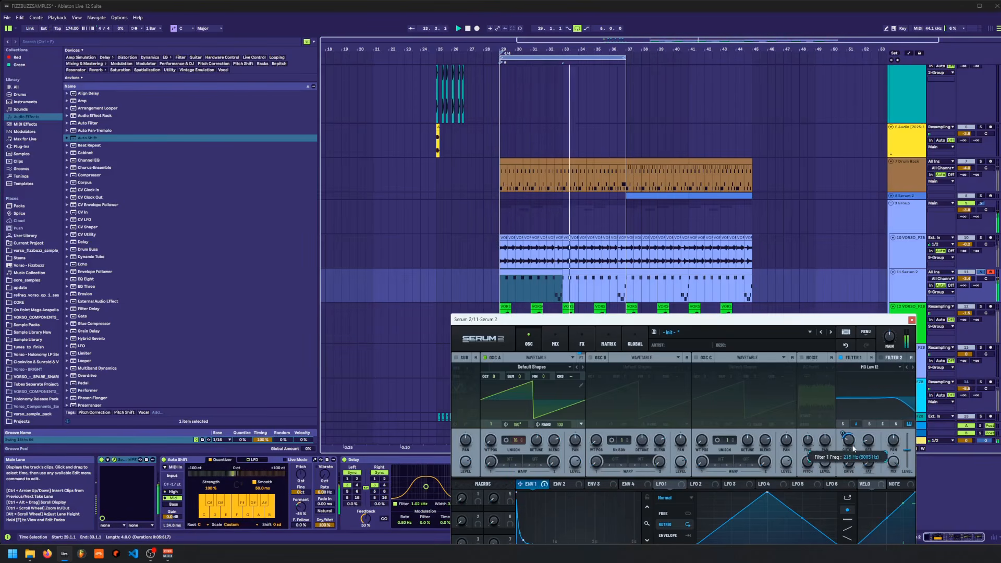
- Automate Serum 2's Filter 1 Freq to rise gradually from bar 29 to bar 45
key(a)
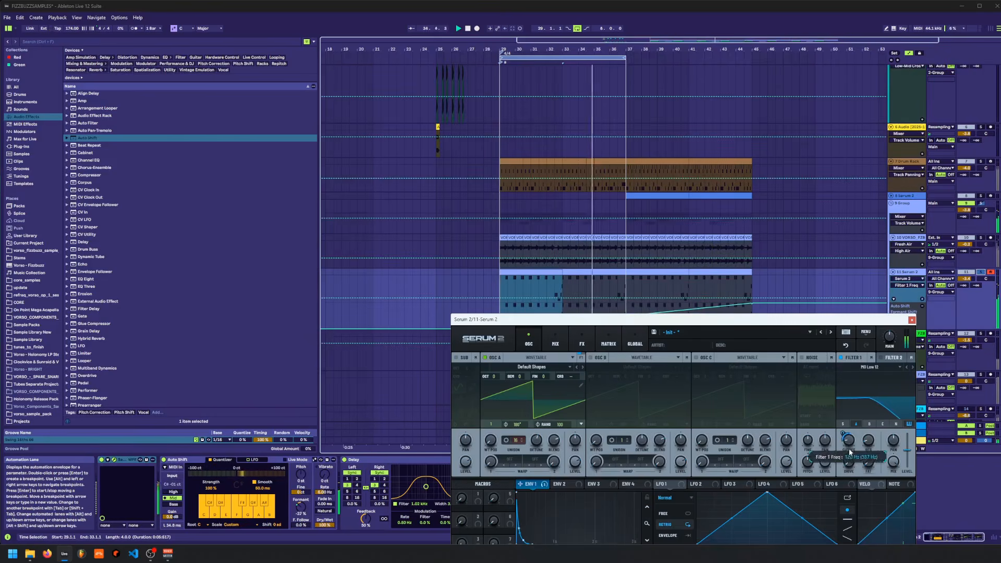
drag(500, 298, 712, 301)
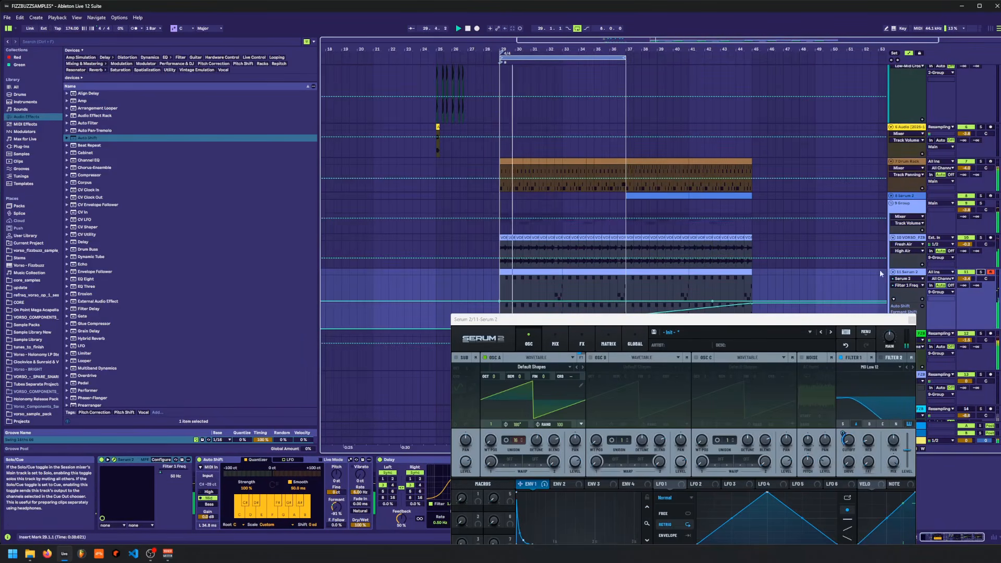
drag(626, 301, 745, 292)
click(673, 298)
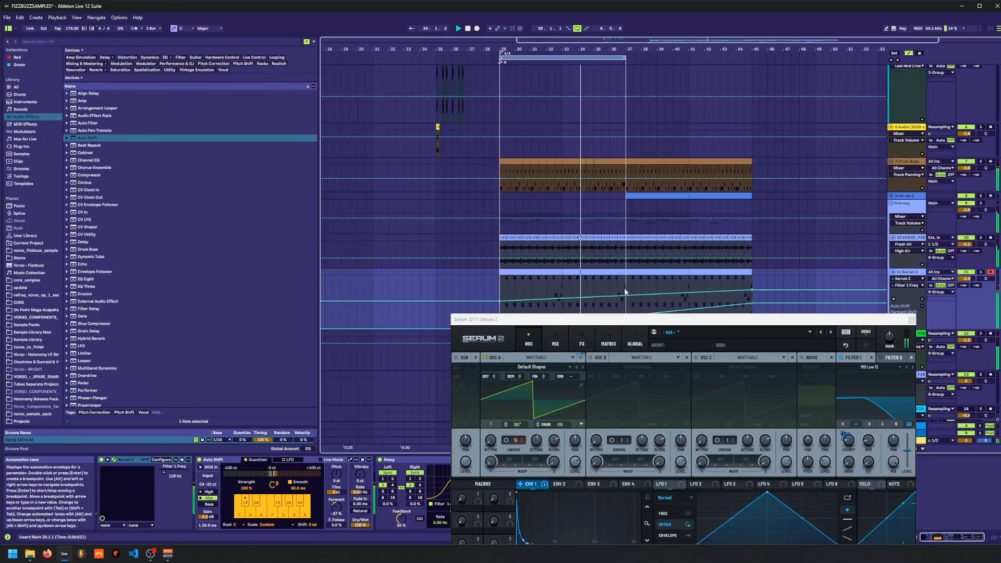
click(620, 289)
- Switch looping off, extend the loop range to bar 45 and play the arrangement from about bar 39
click(577, 29)
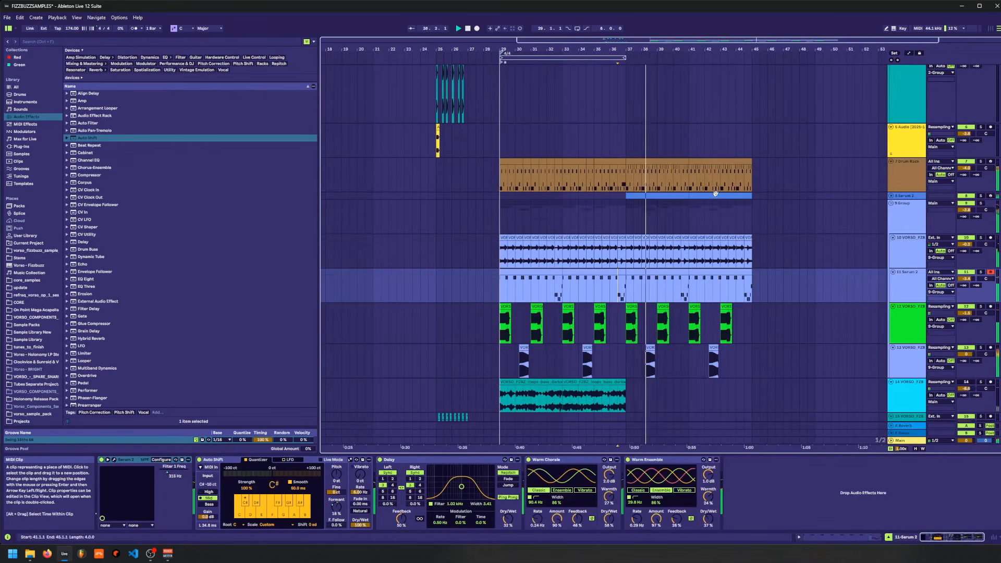
click(624, 59)
drag(624, 59, 752, 58)
click(655, 276)
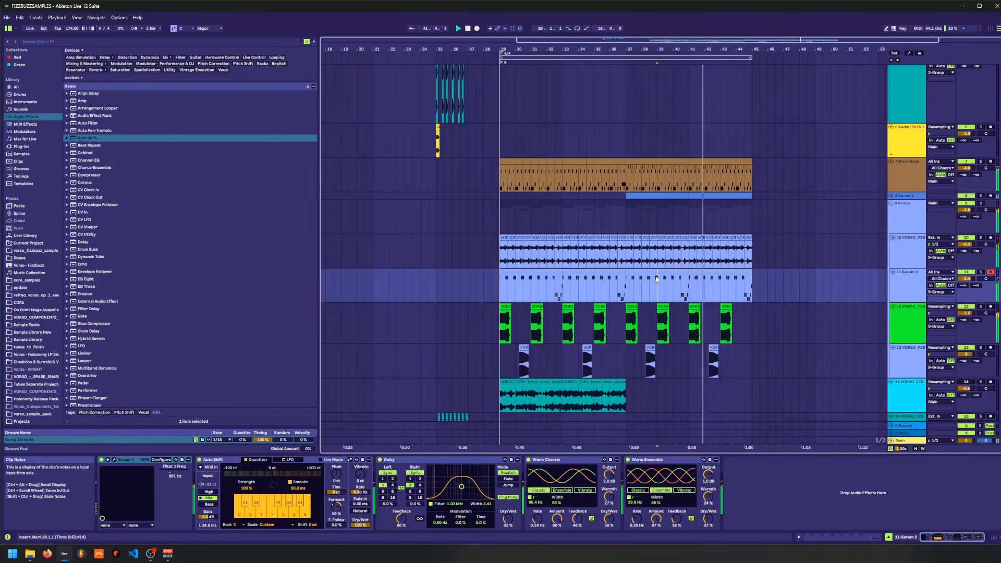
- Duplicate the Serum 2 track and consolidate the copy's clips into one 16-bar clip
click(907, 290)
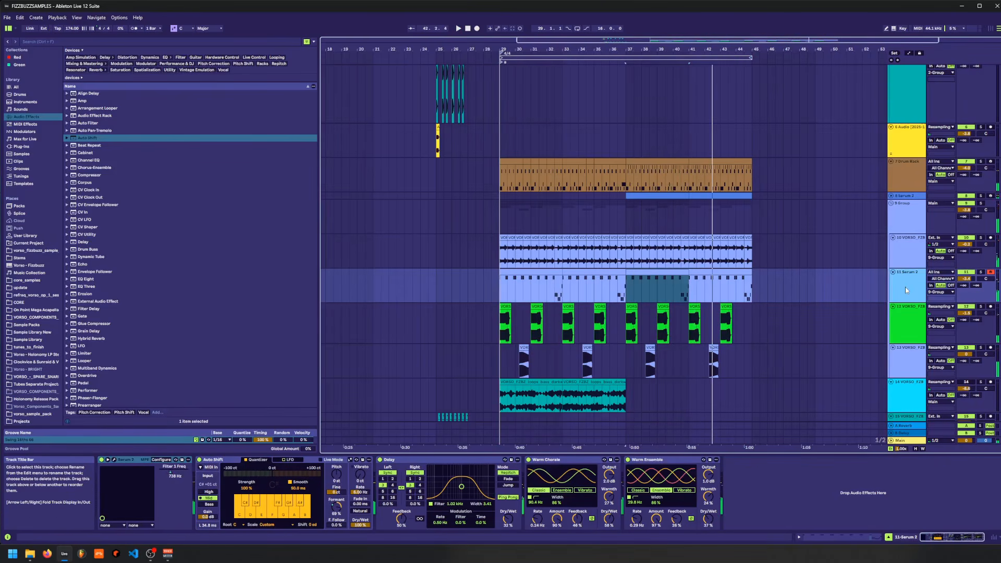
key(ctrl+d)
click(505, 319)
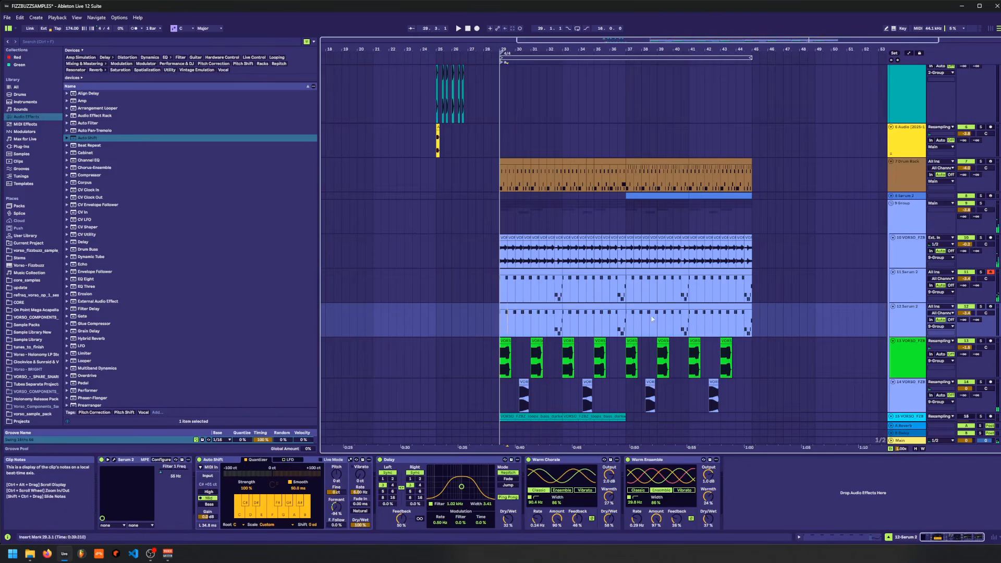
drag(754, 319, 524, 322)
click(504, 322)
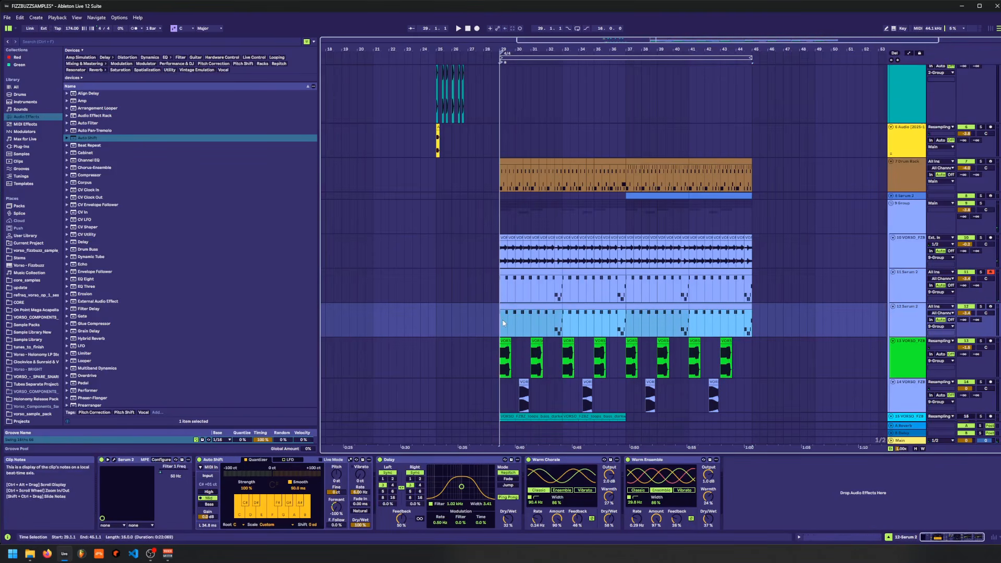
double_click(532, 304)
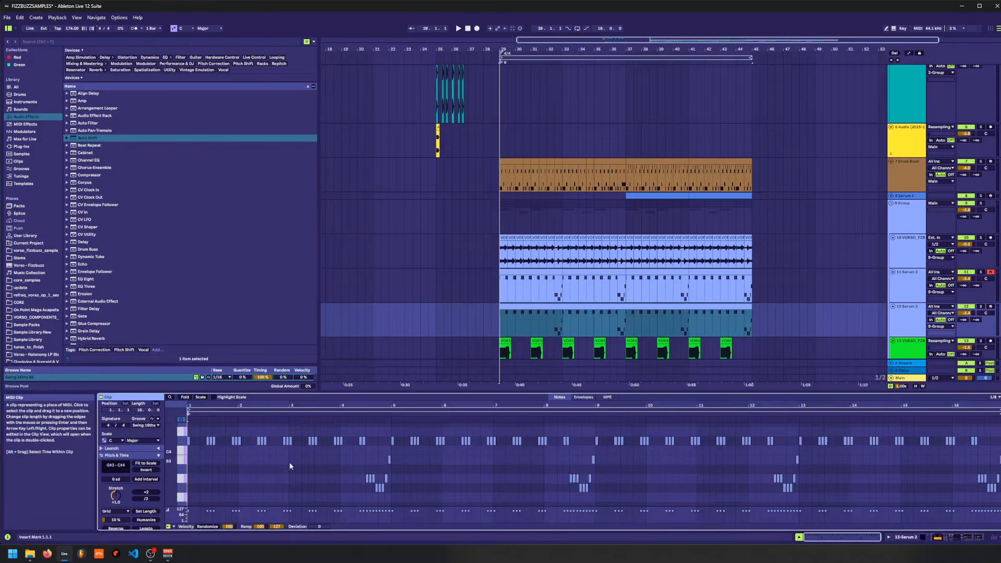
- Shift all notes in the duplicated Serum 2 clip one beat later
key(ctrl+a)
scroll(281, 447, up, 2)
drag(203, 406, 349, 450)
key(Right)
key(Right)
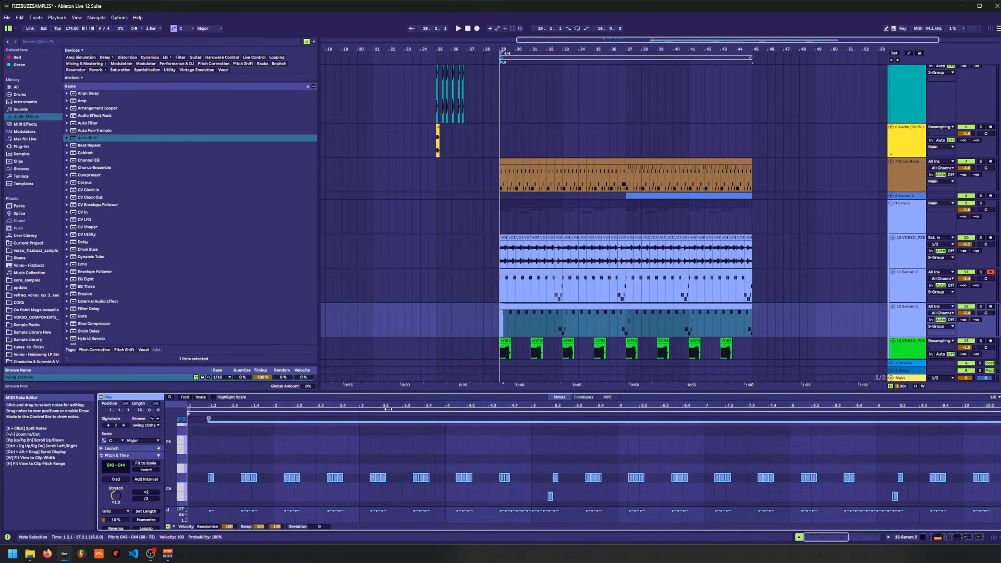
click(526, 307)
drag(502, 49, 490, 96)
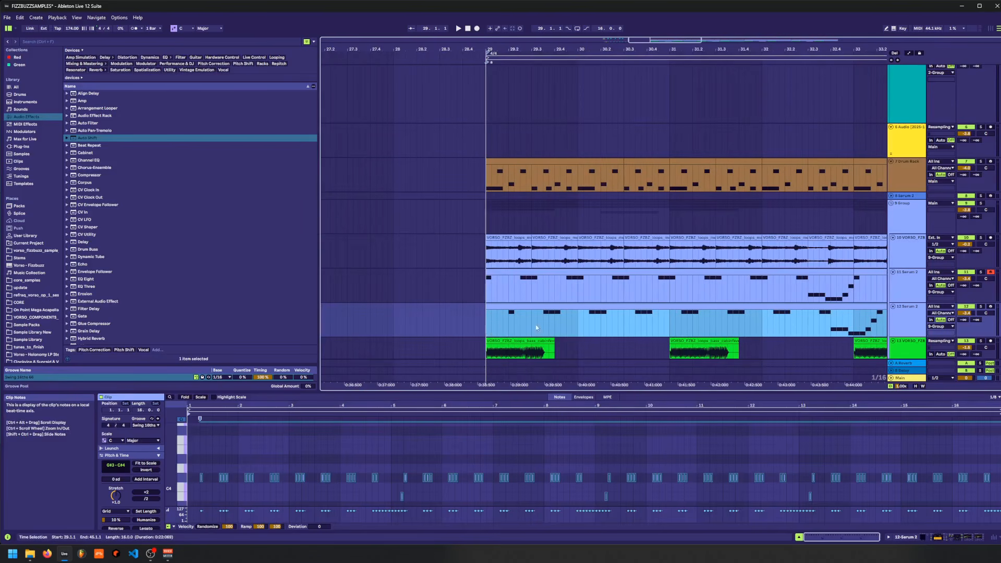
- Play both Serum 2 layers together from the start of bar 29 and solo the duplicated track
click(913, 286)
shift+click(914, 320)
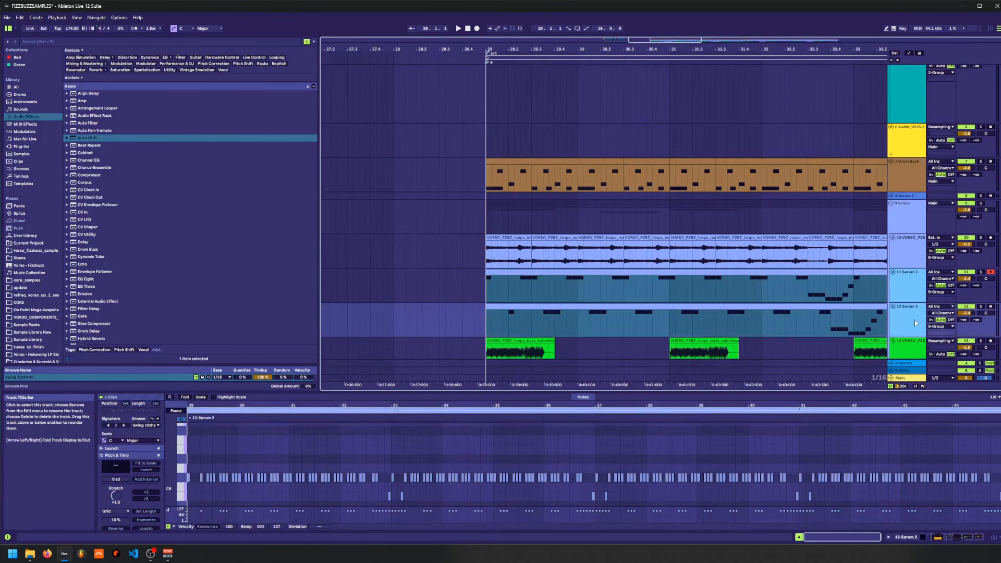
click(957, 537)
click(497, 313)
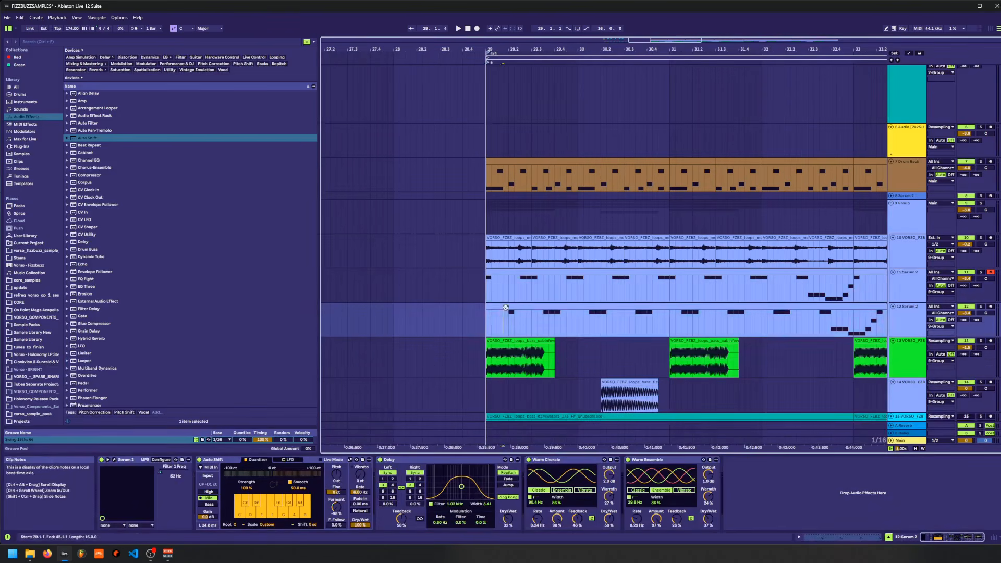
click(499, 308)
key(space)
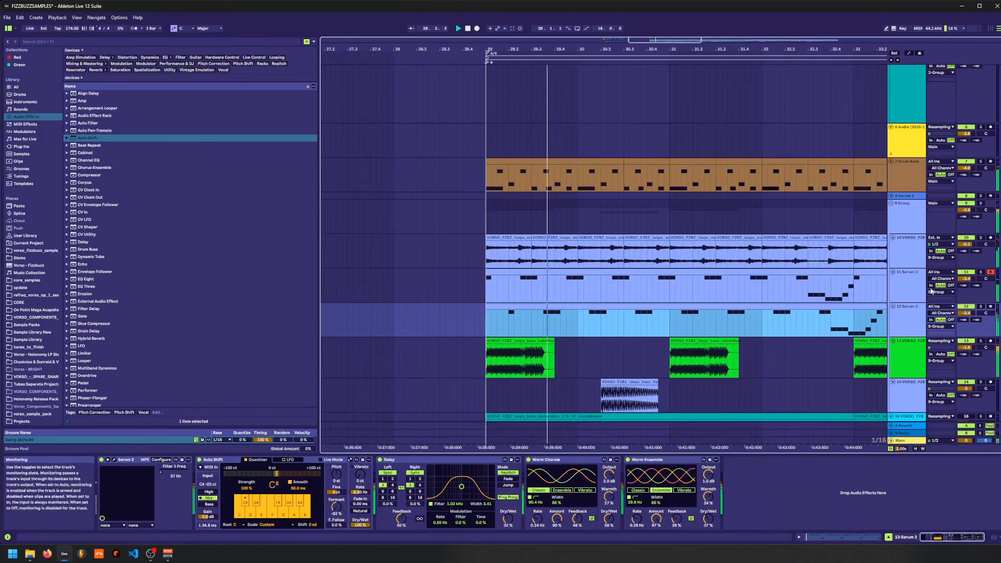
click(981, 306)
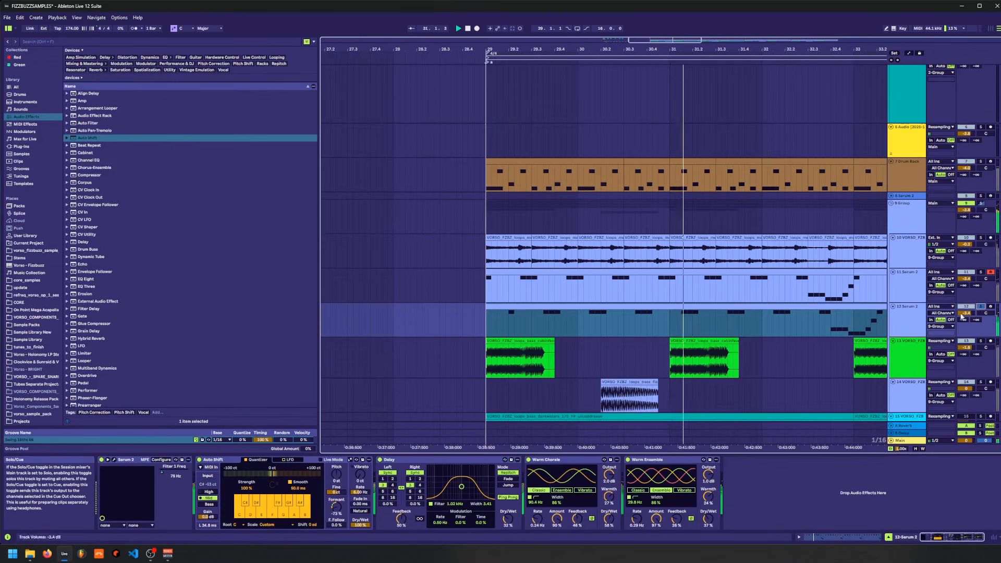
key(space)
- Replace the duplicated track's Serum 2 with a fresh default instance and lower the track's volume to about -6 dB
click(114, 462)
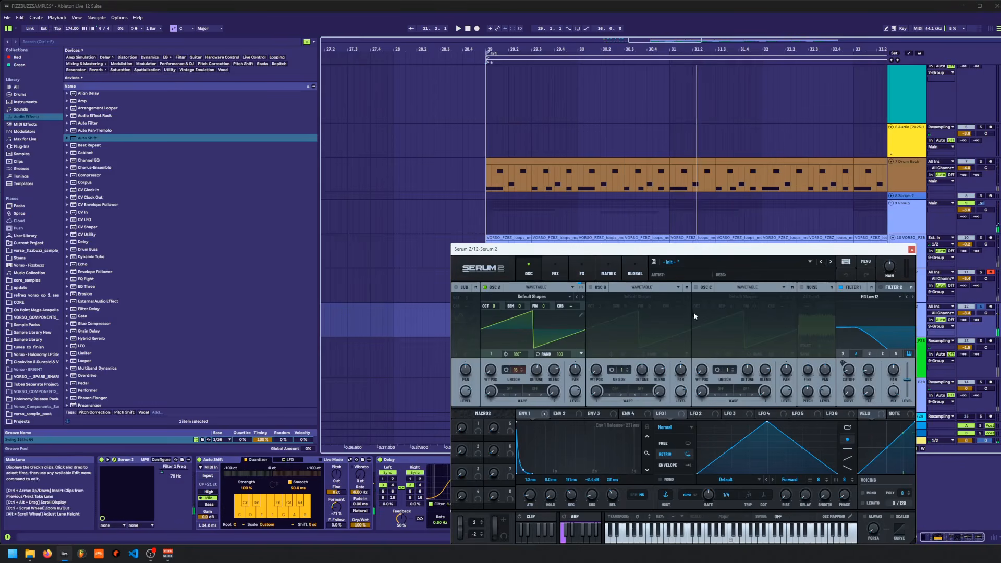
click(32, 37)
text(serum)
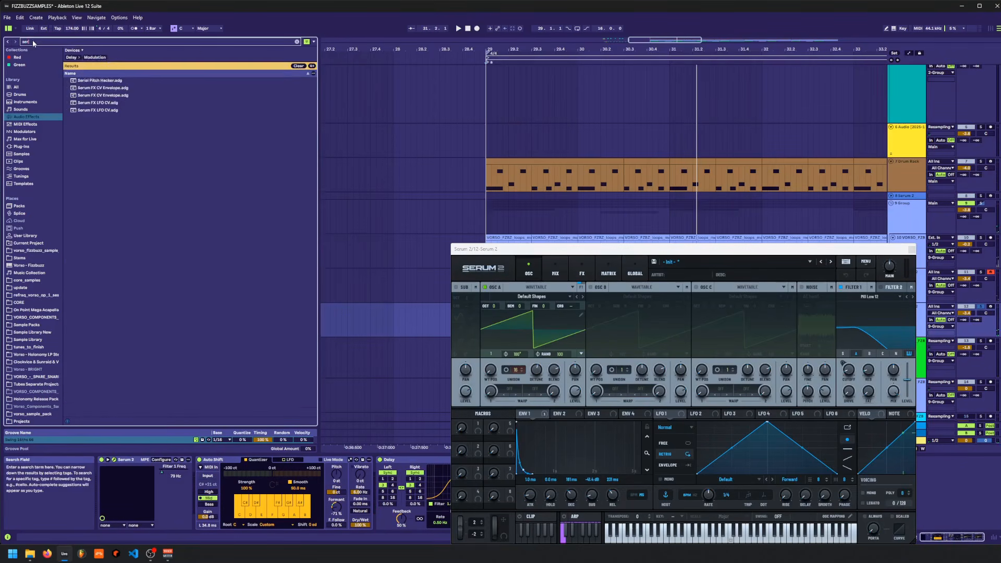
click(24, 147)
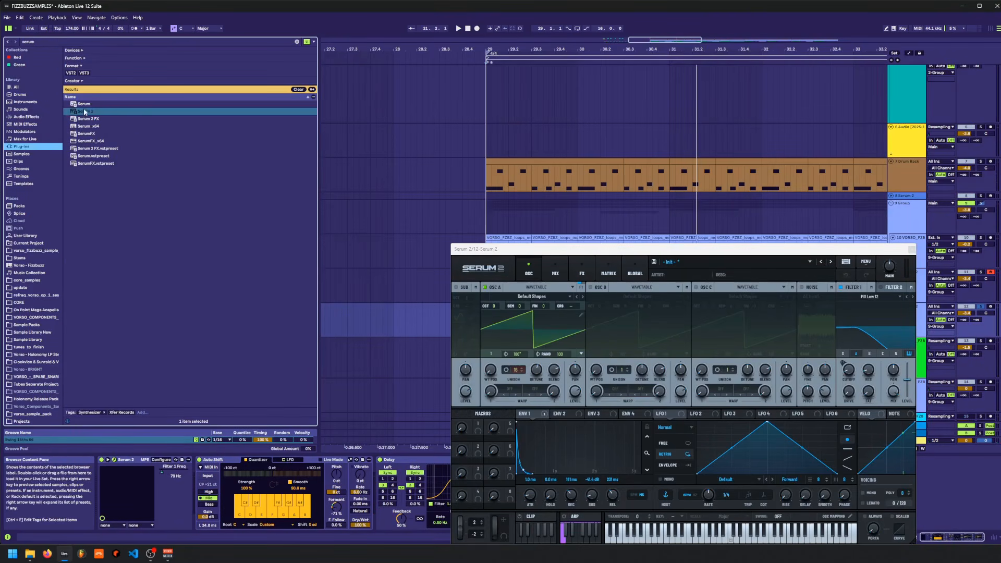
drag(86, 112, 112, 519)
click(138, 462)
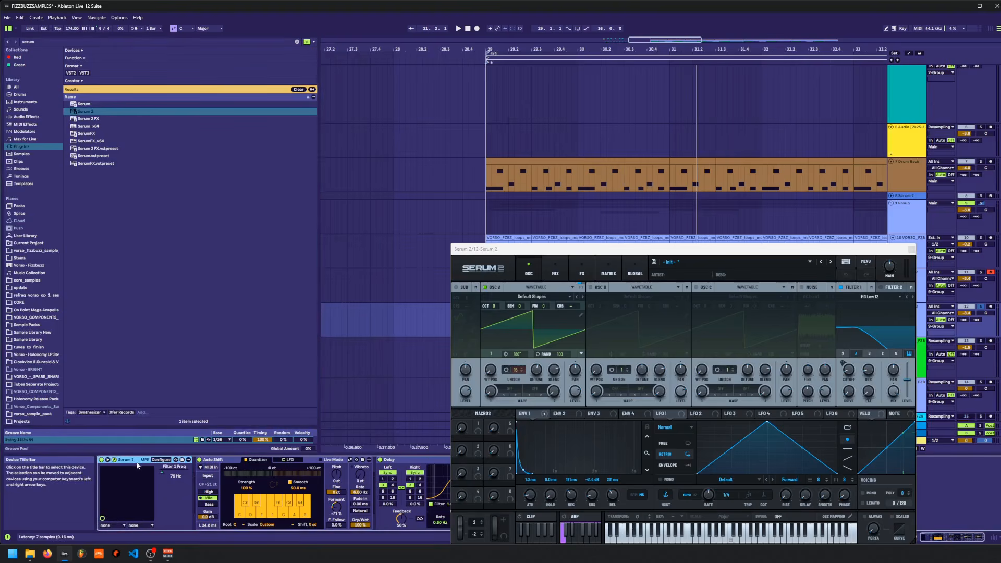
key(Delete)
drag(84, 112, 116, 511)
drag(968, 313, 967, 329)
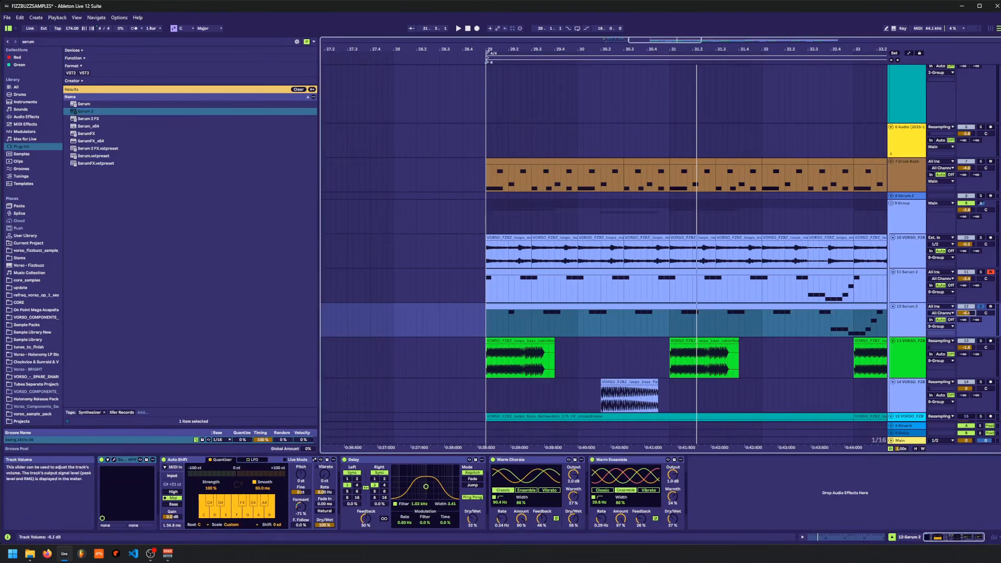
- Audition the new Serum 2 default patch on the duplicated track and switch off its Auto Shift effect
click(114, 459)
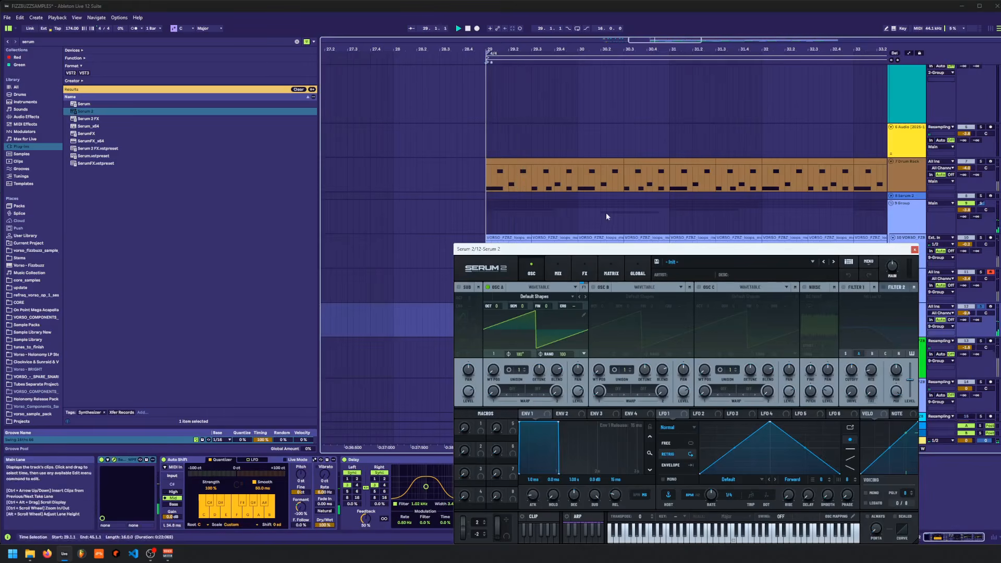
drag(583, 249, 673, 322)
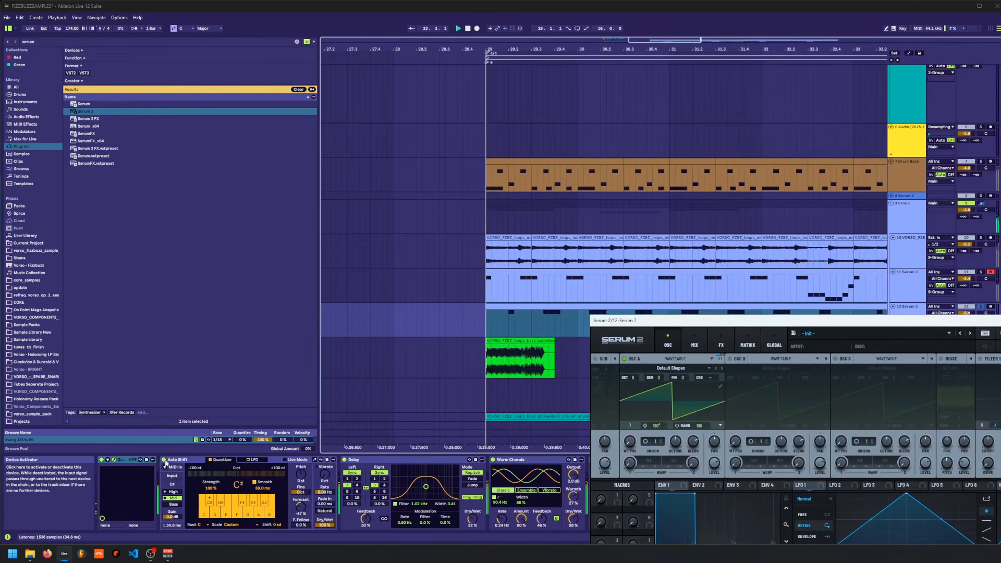
click(164, 460)
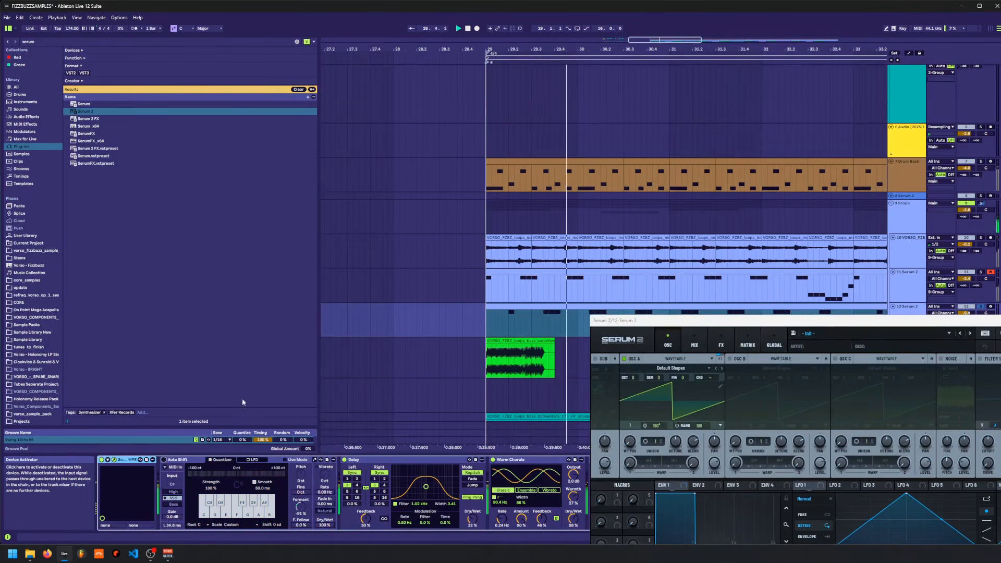
drag(614, 320, 368, 149)
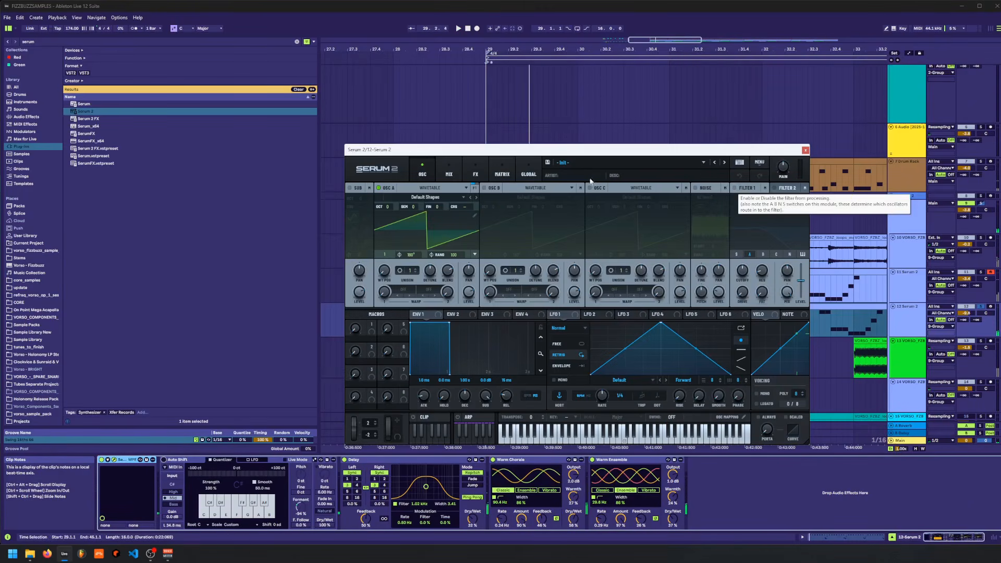
- Insert MAutoPitch between Serum 2 and Auto Shift and play the patch through it
click(70, 38)
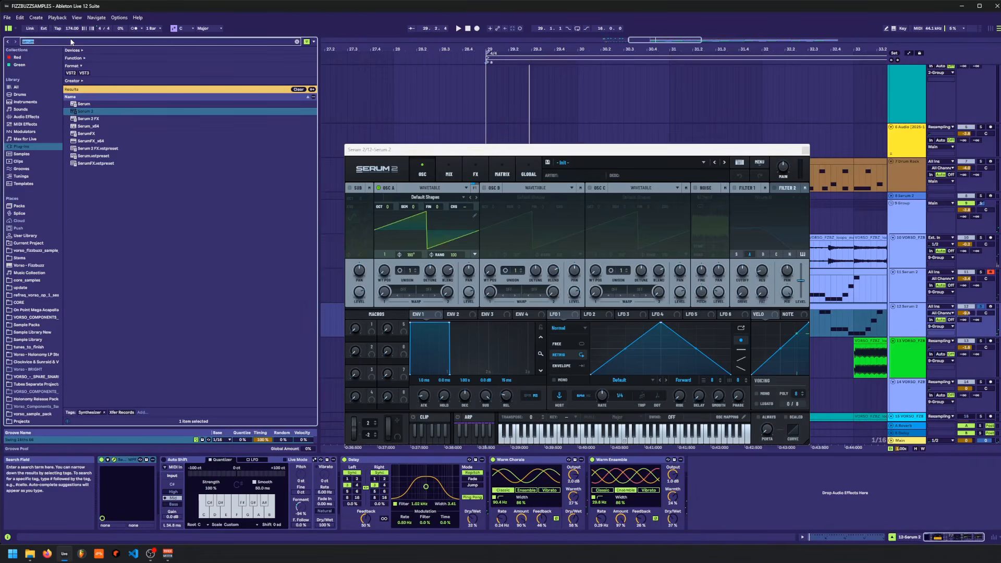
text(mauto)
click(80, 127)
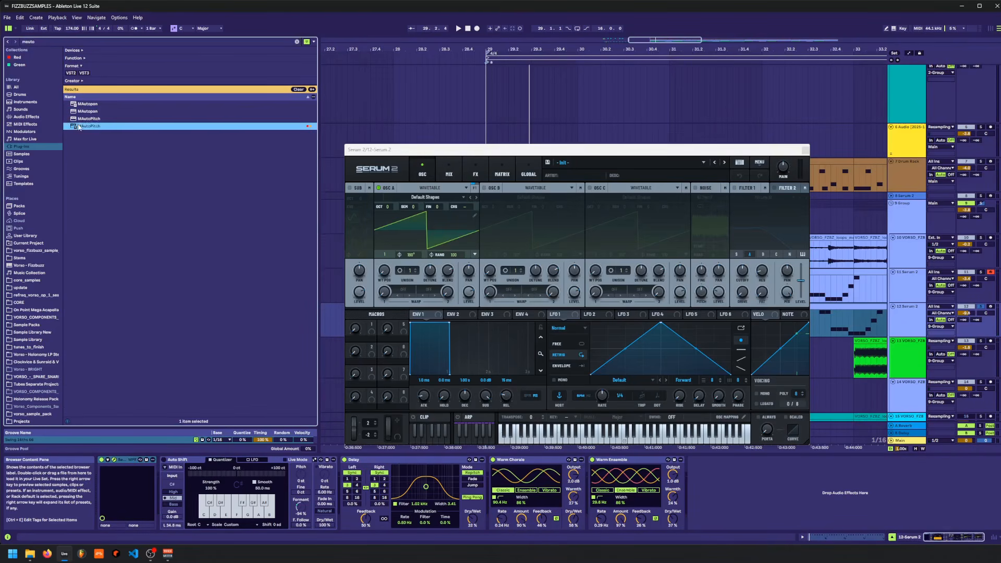
drag(179, 439, 190, 502)
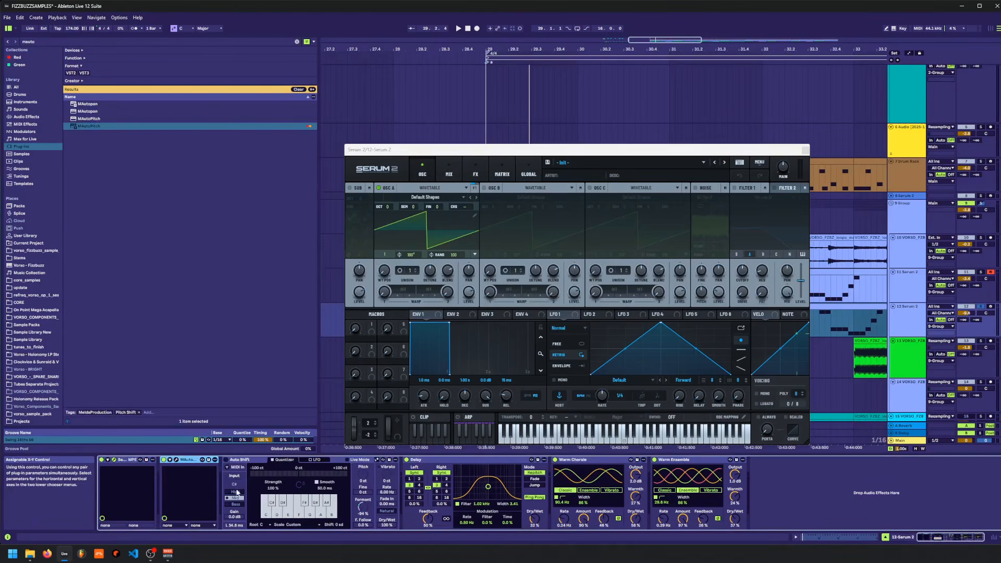
click(176, 460)
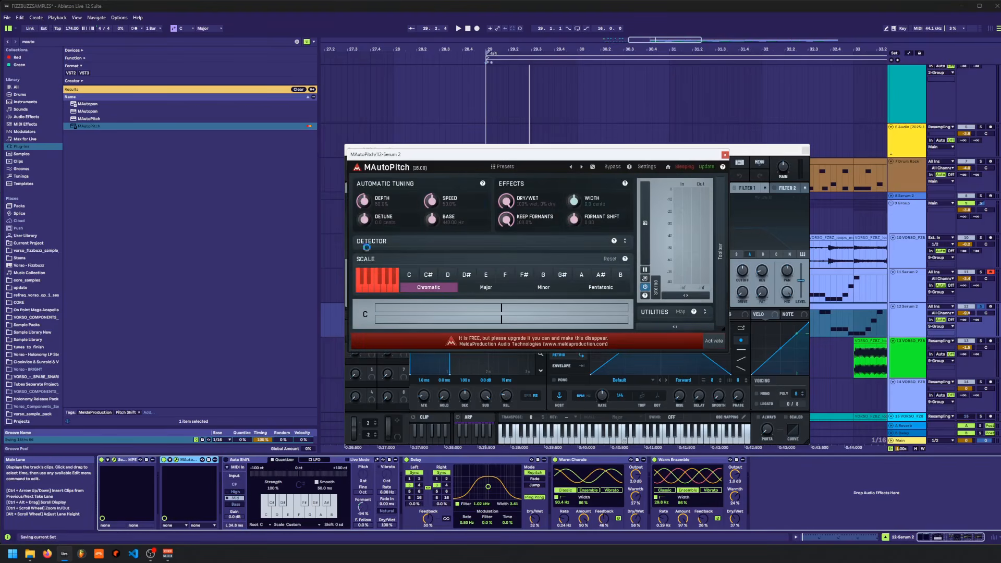
key(Up)
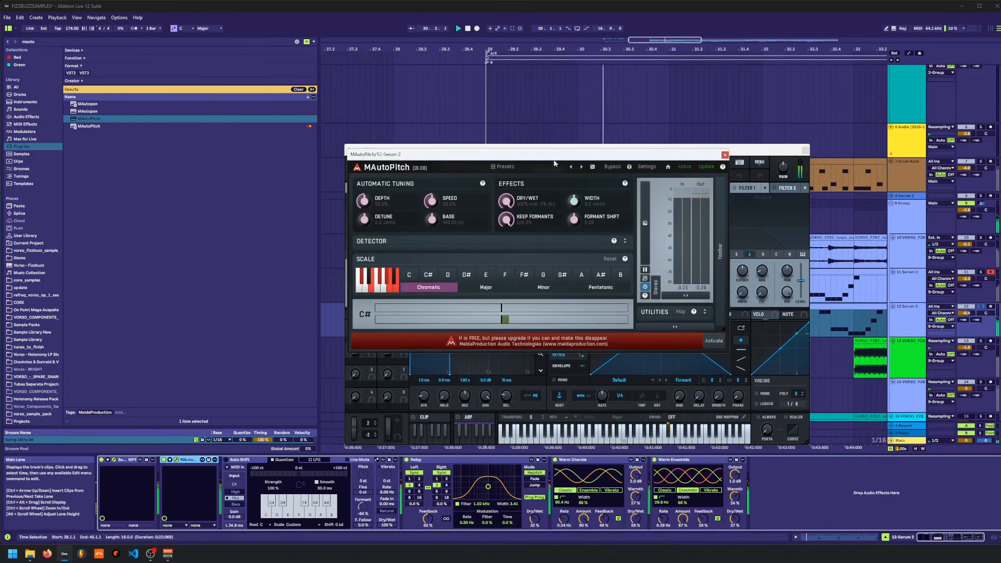
drag(554, 162, 721, 208)
click(806, 150)
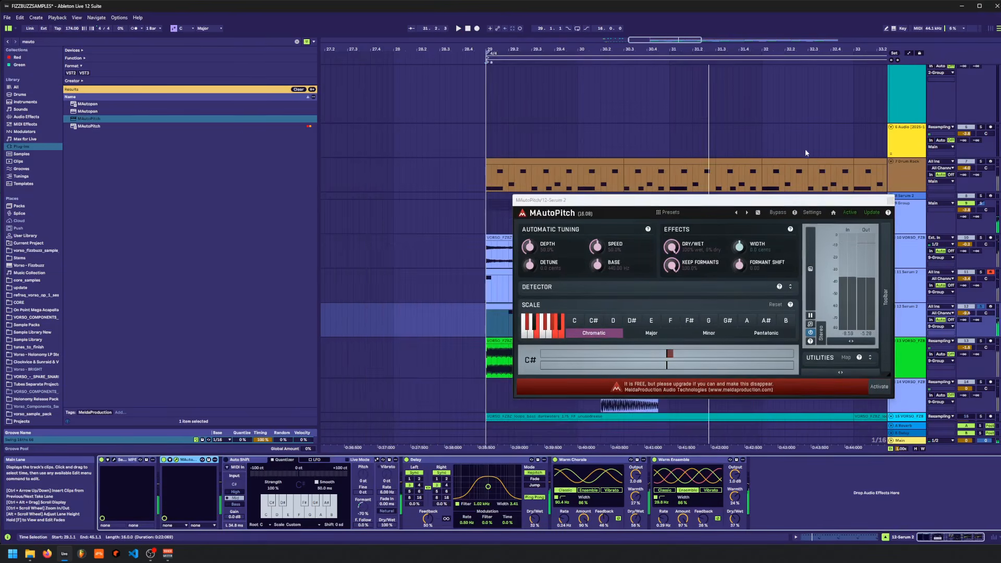
- Detune Serum 2's oscillator A to about -48 cents fine and audition it through MAutoPitch
click(113, 459)
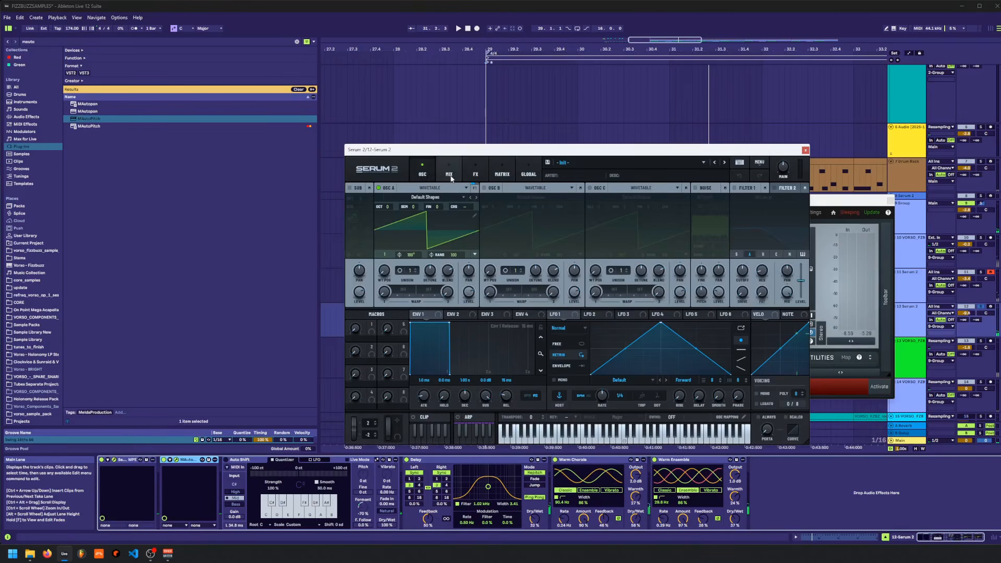
drag(449, 150, 248, 132)
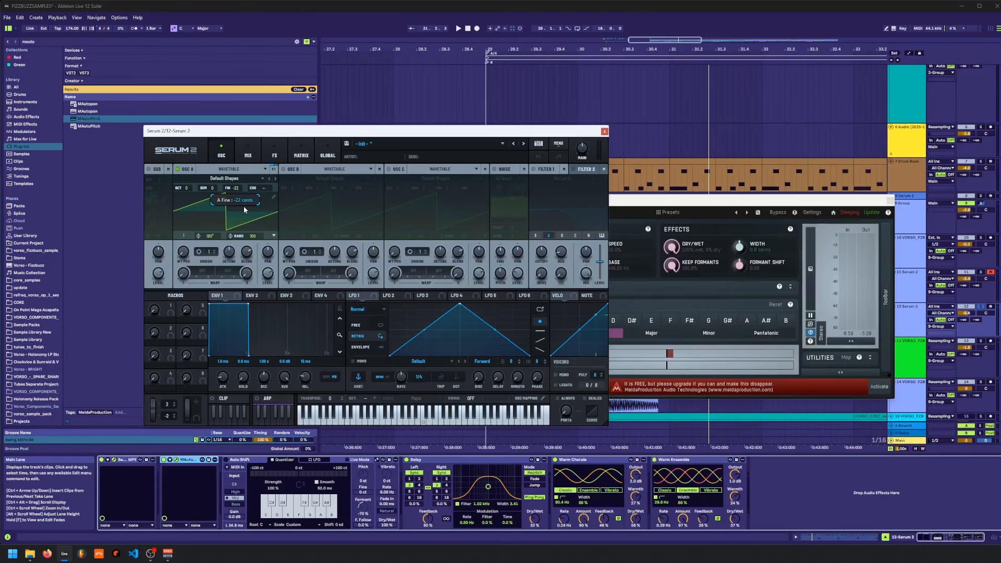
drag(244, 206, 244, 208)
key(space)
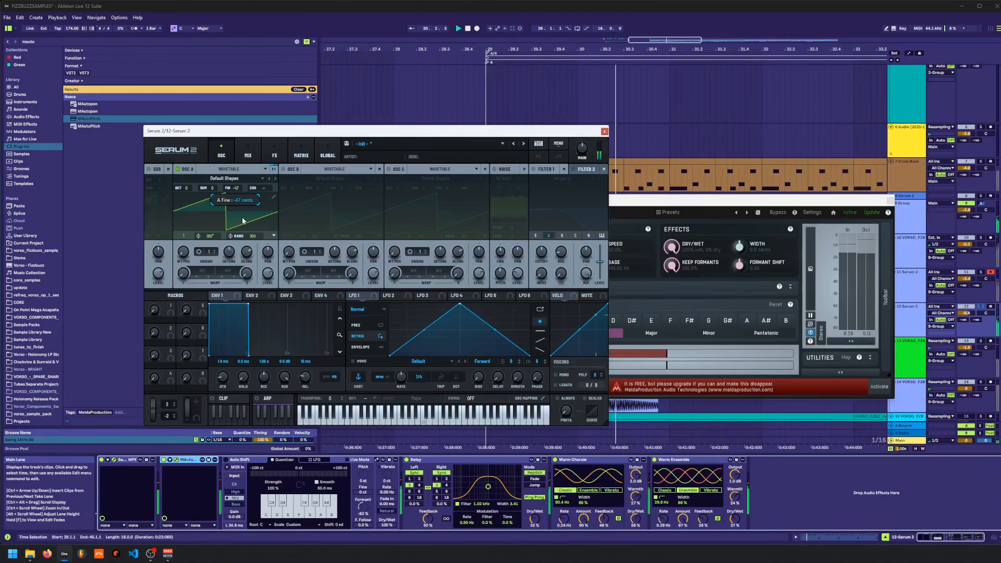
drag(679, 203, 689, 191)
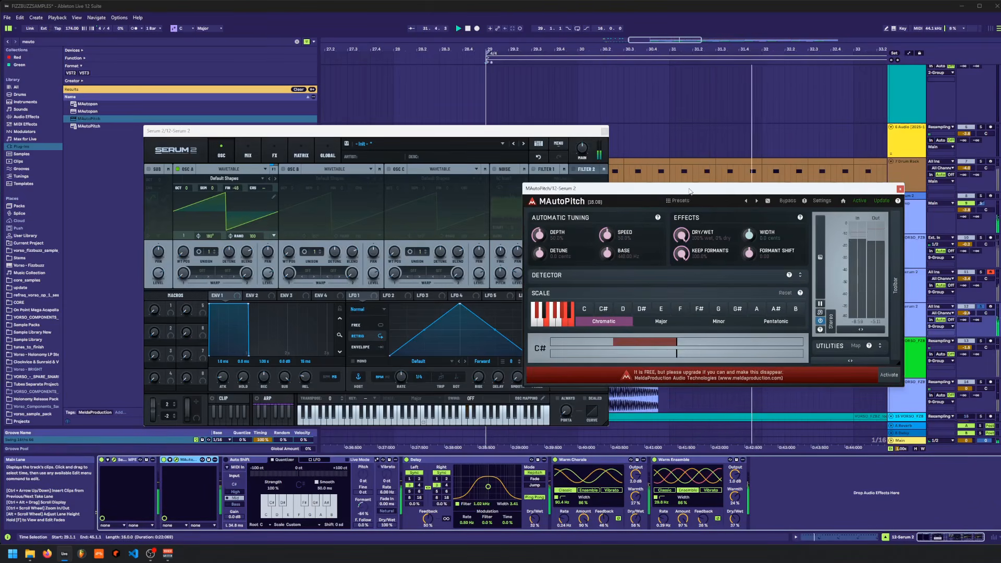
key(space)
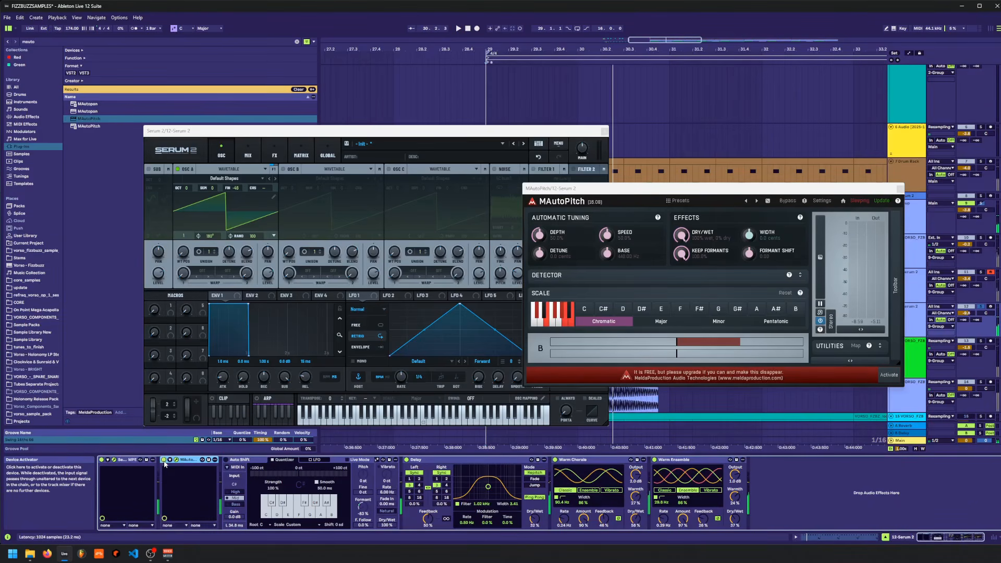
key(space)
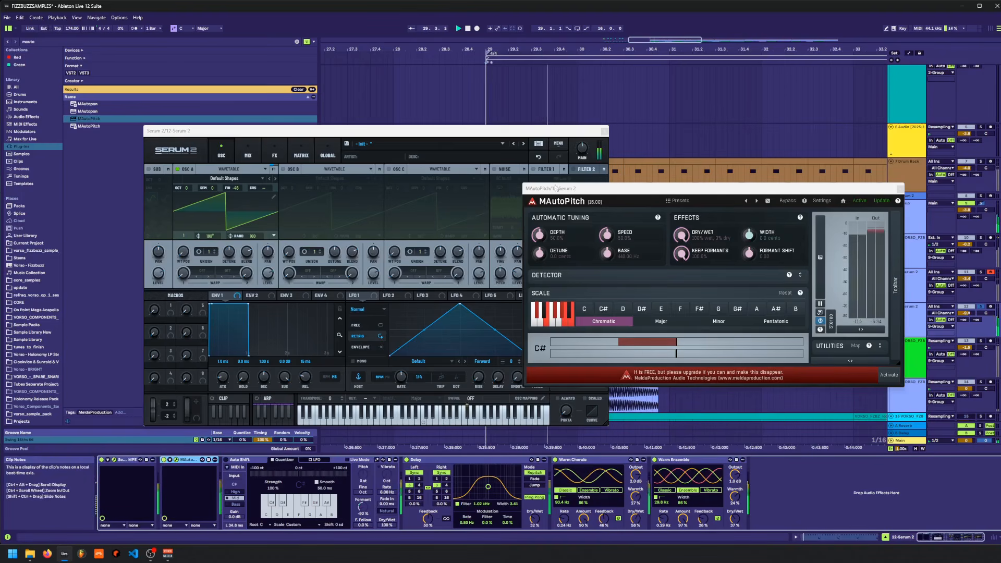
- Find the OTT preset among the audio effects and add it to the end of the duplicated track's chain
click(65, 41)
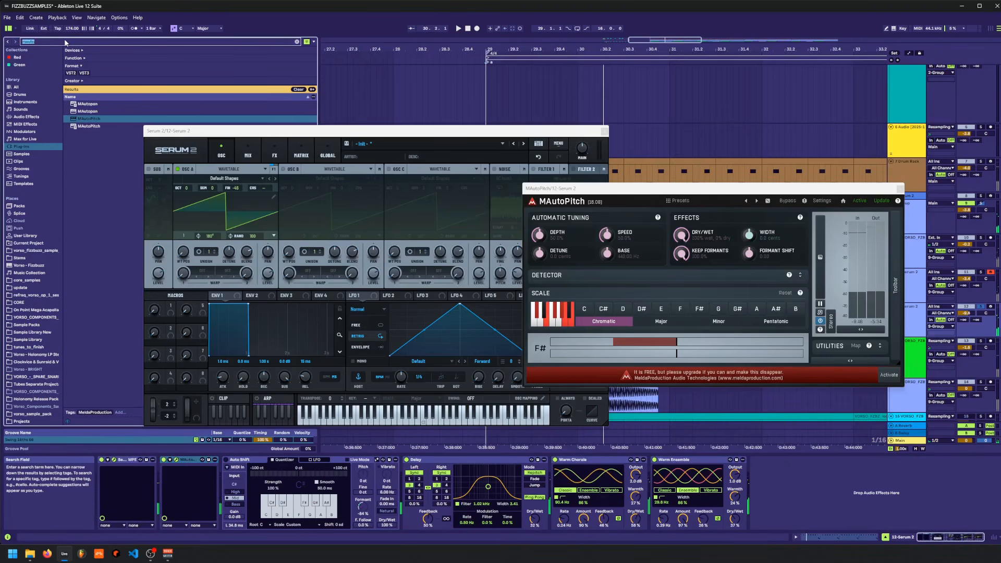
text(ppt)
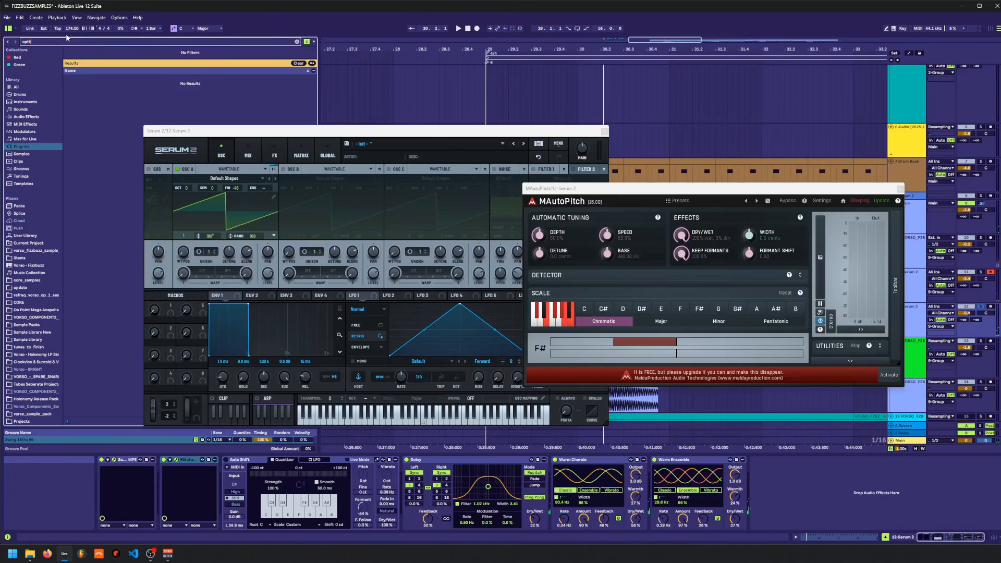
text(==)
key(BackSpace)
key(BackSpace)
key(BackSpace)
key(BackSpace)
text(tt)
click(49, 123)
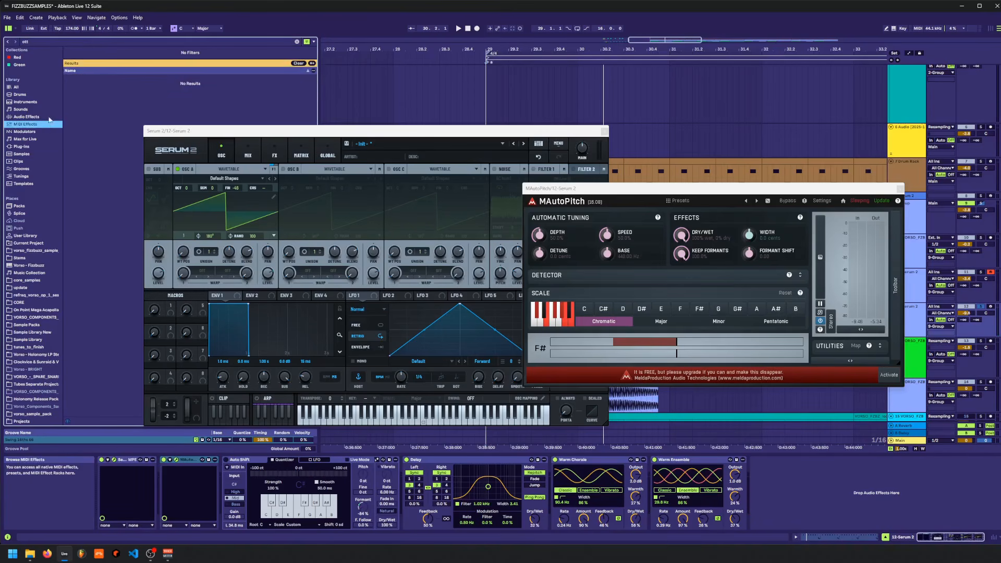
click(49, 116)
double_click(85, 95)
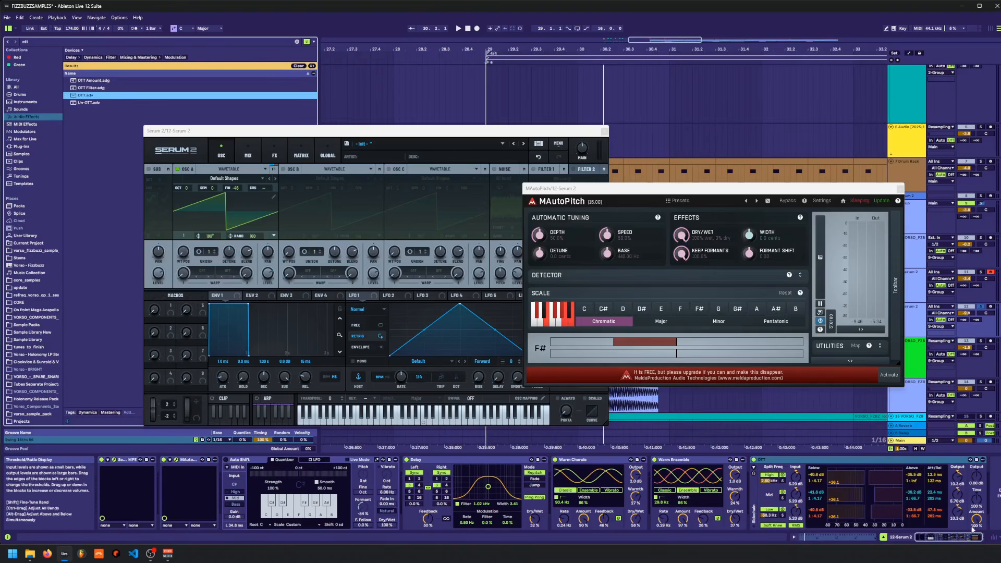
- Lower OTT's amount and reduce its overall output level during playback
drag(973, 527, 973, 553)
key(space)
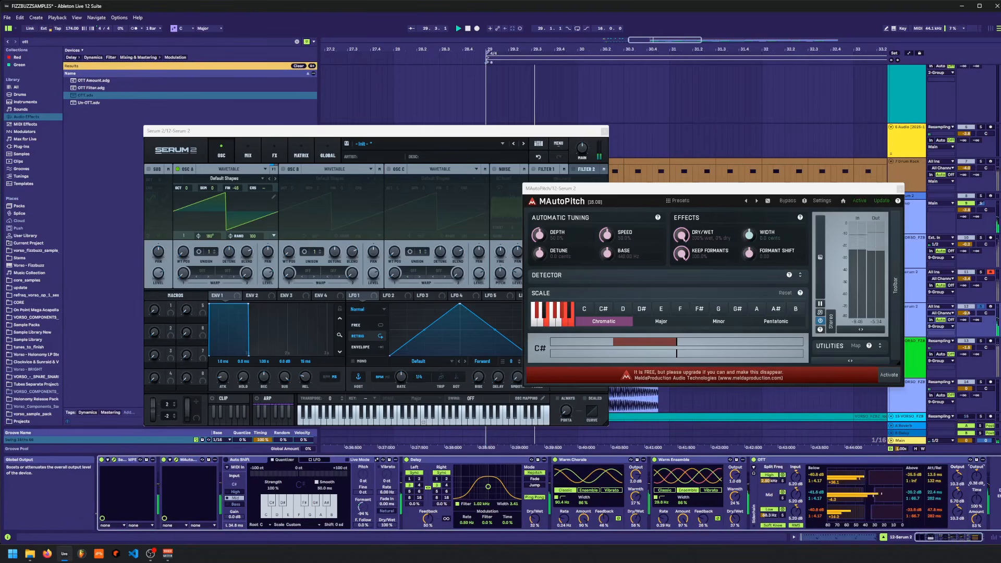
drag(980, 477, 982, 484)
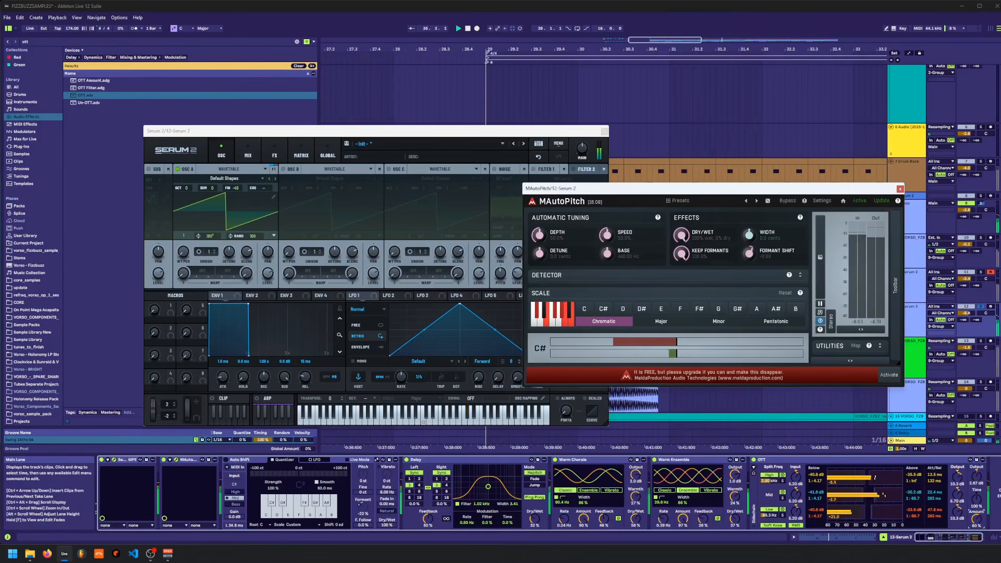
- Automate MAutoPitch's formant shift on the duplicated track as a rising ramp from bar 29 to +12.00 at bar 45
click(604, 131)
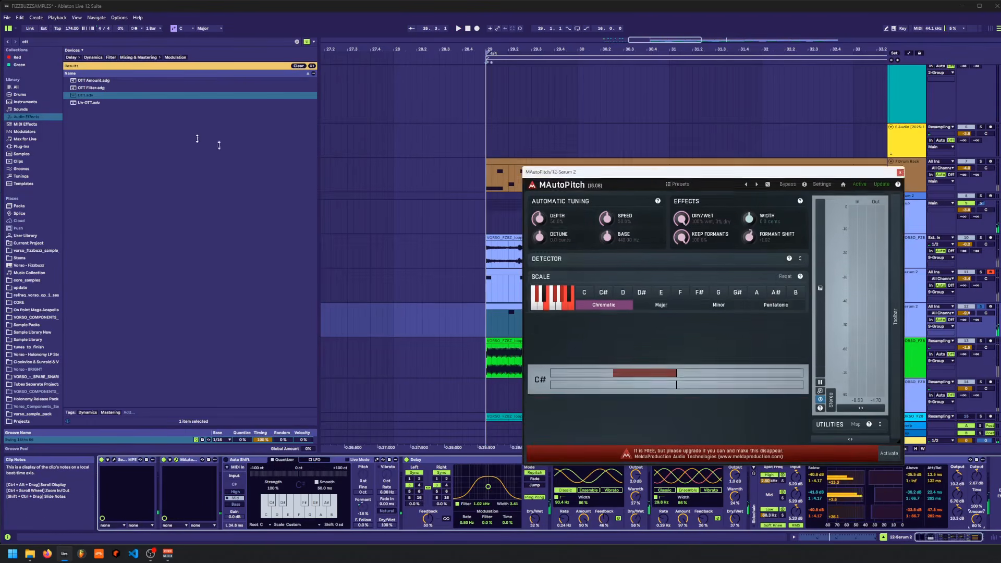
drag(198, 139, 134, 153)
key(a)
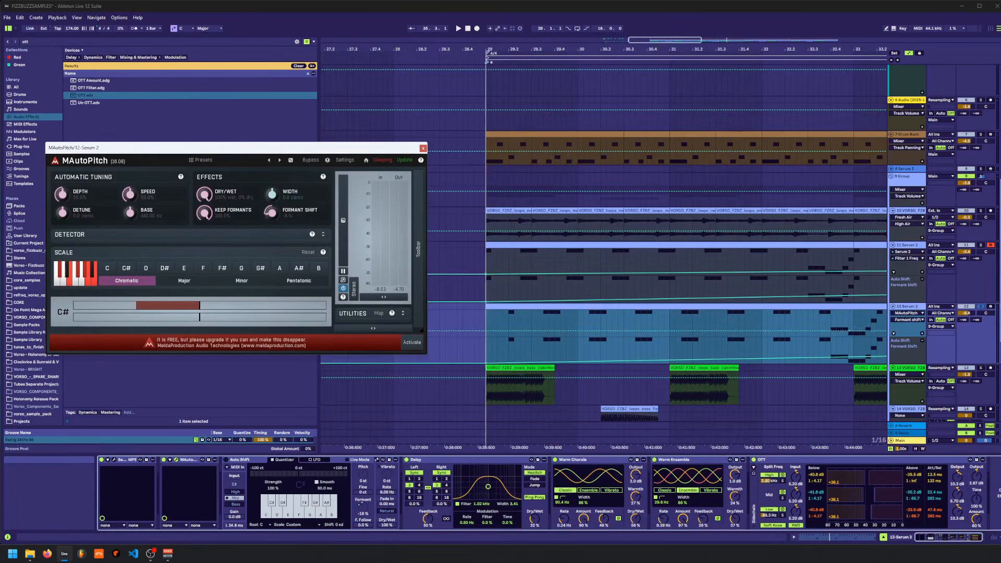
scroll(518, 348, down, 5)
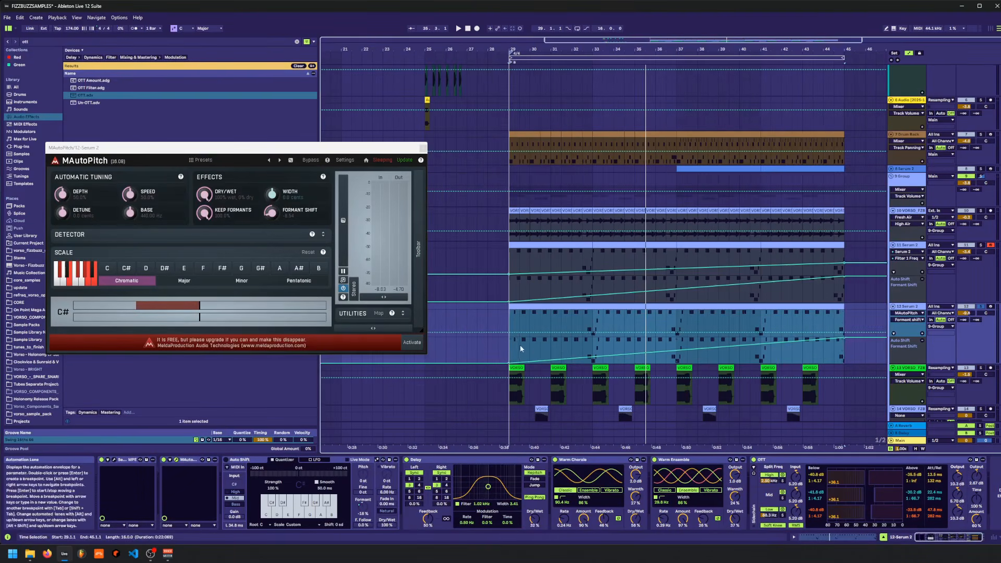
drag(510, 332, 509, 337)
drag(530, 337, 844, 311)
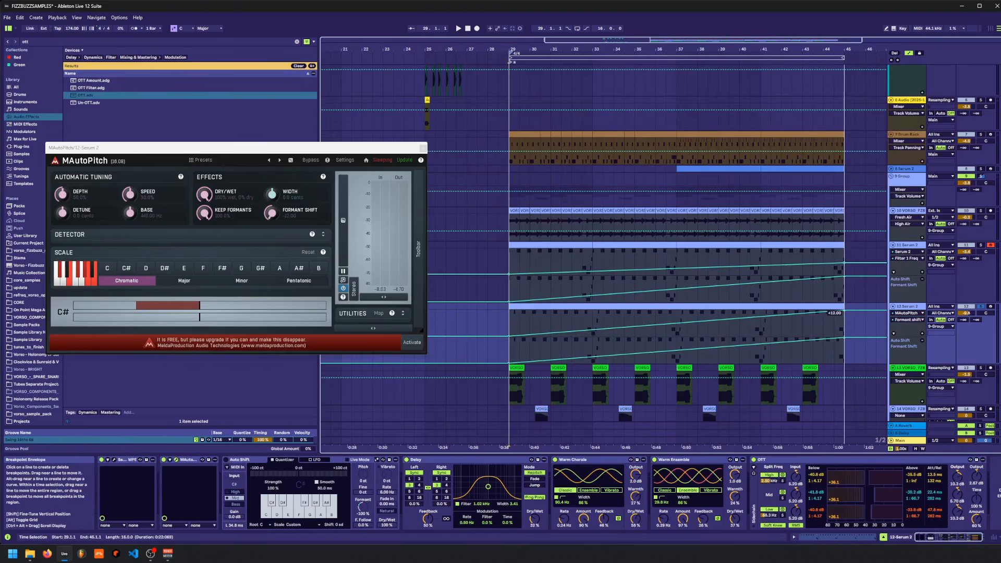
- Play back the formant ramp from bar 29, then hide the automation lanes, close MAutoPitch's window and fold the Serum 2 device
key(space)
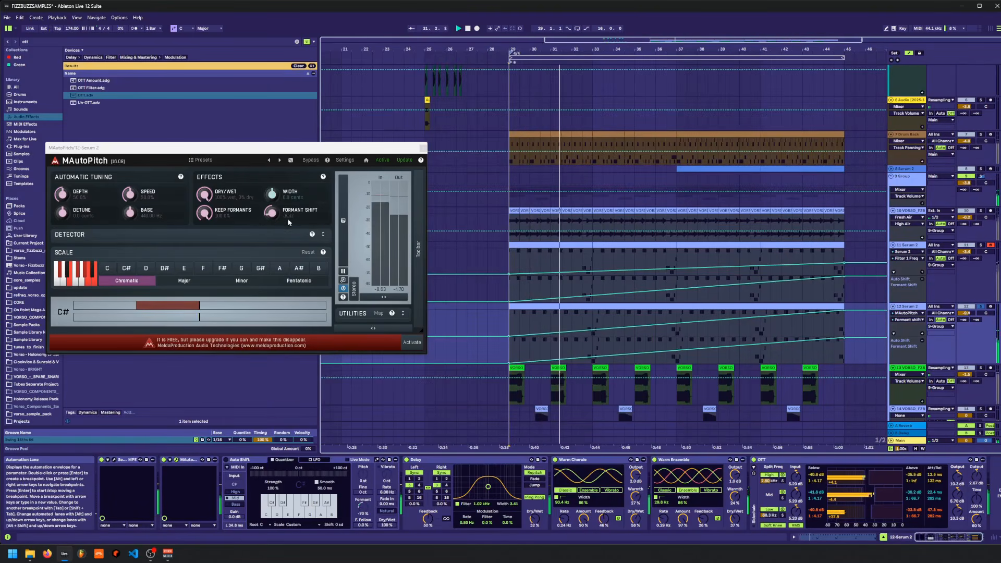
key(a)
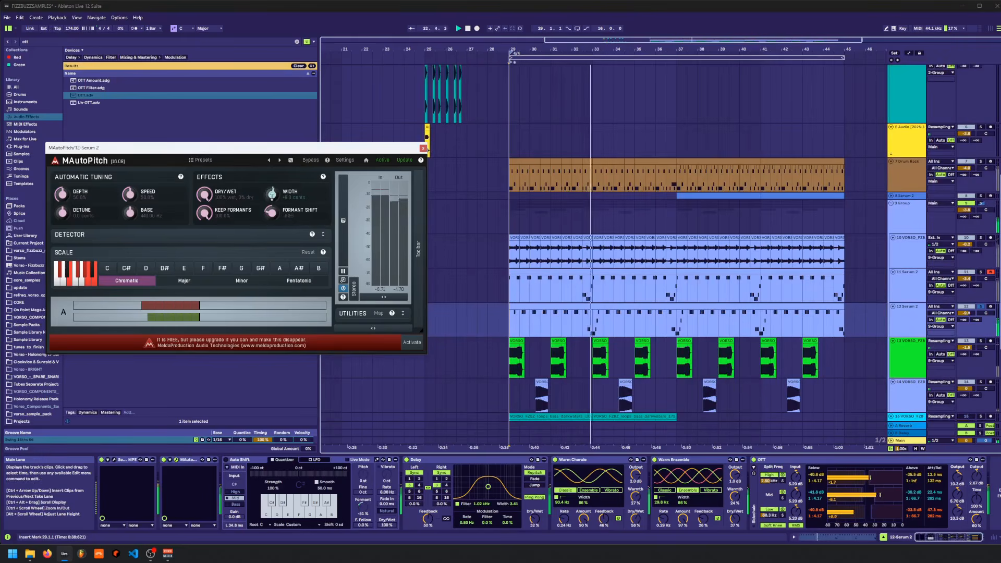
key(space)
click(423, 148)
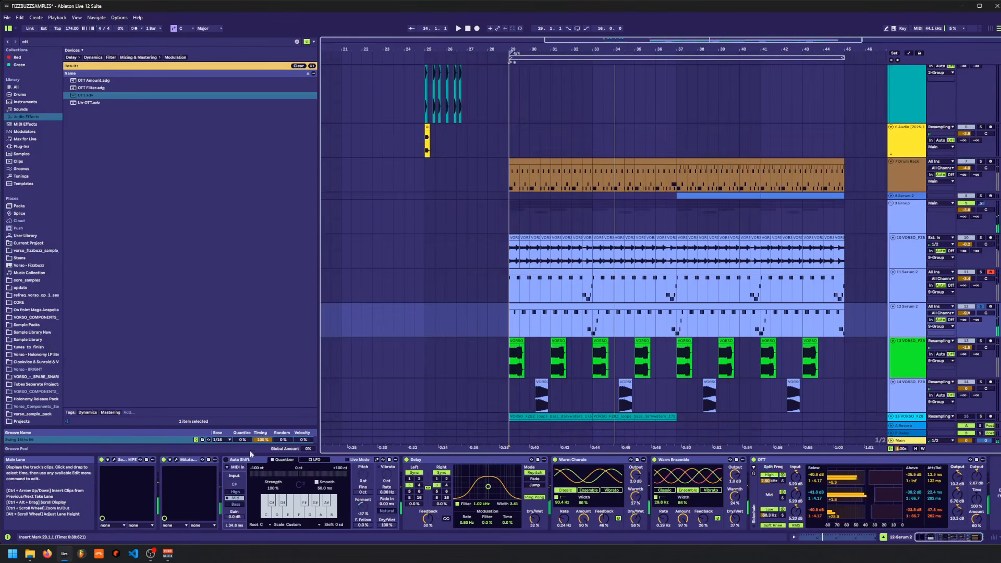
double_click(118, 460)
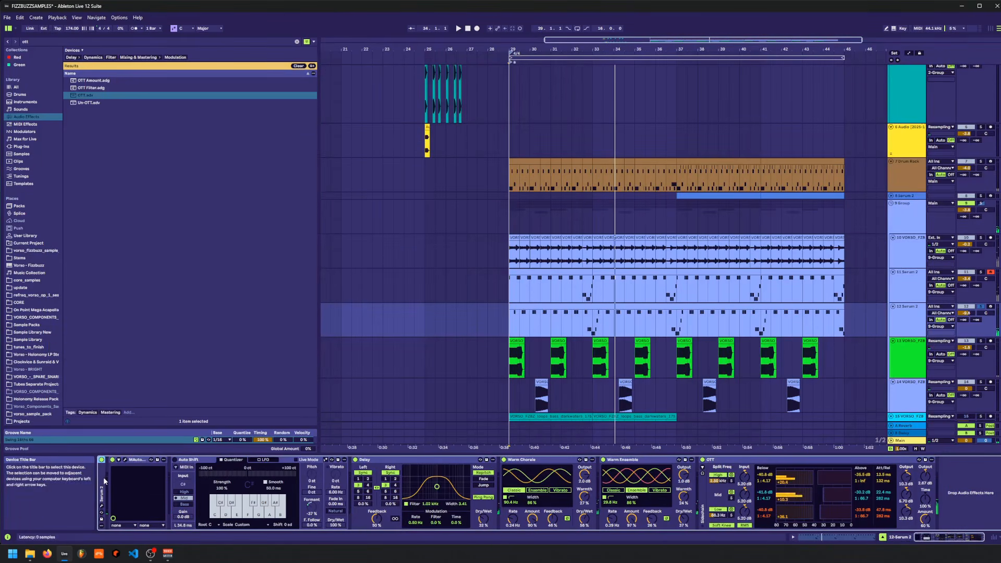
- Drop Envelope 1's sustain to minimum and shorten its decay in the duplicated track's Serum 2, then audition it in the full mix
double_click(103, 477)
click(112, 460)
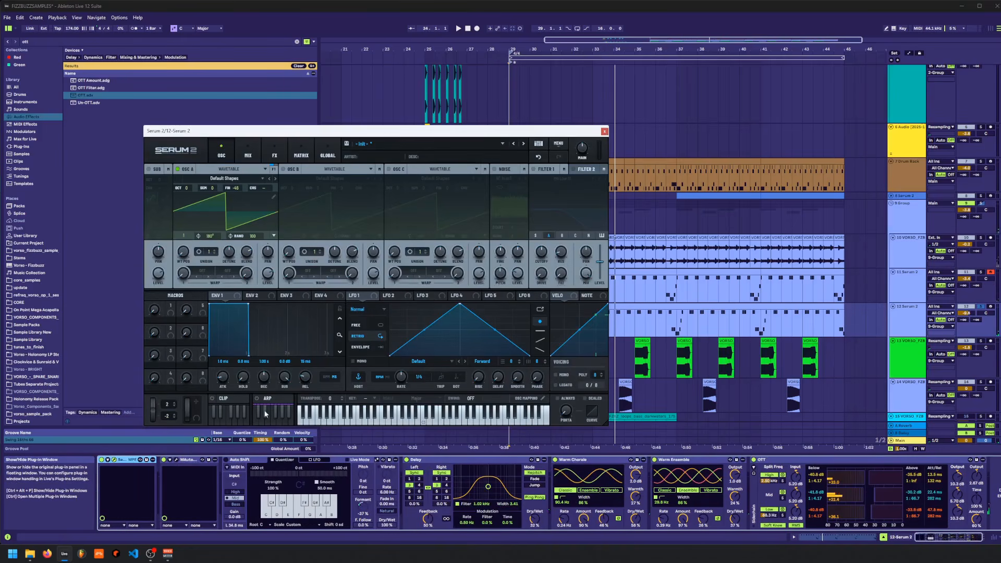
drag(288, 382, 288, 459)
key(space)
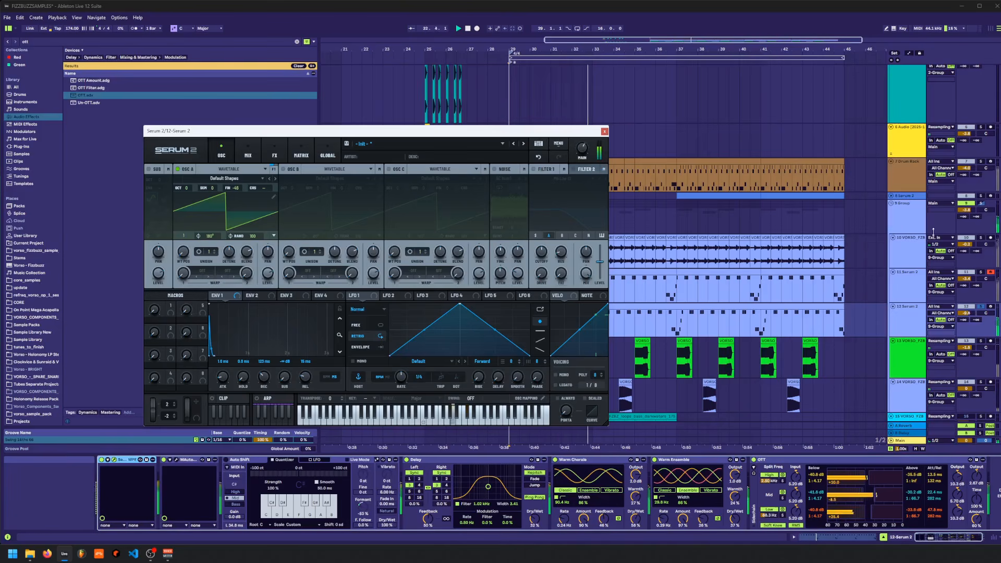
click(980, 272)
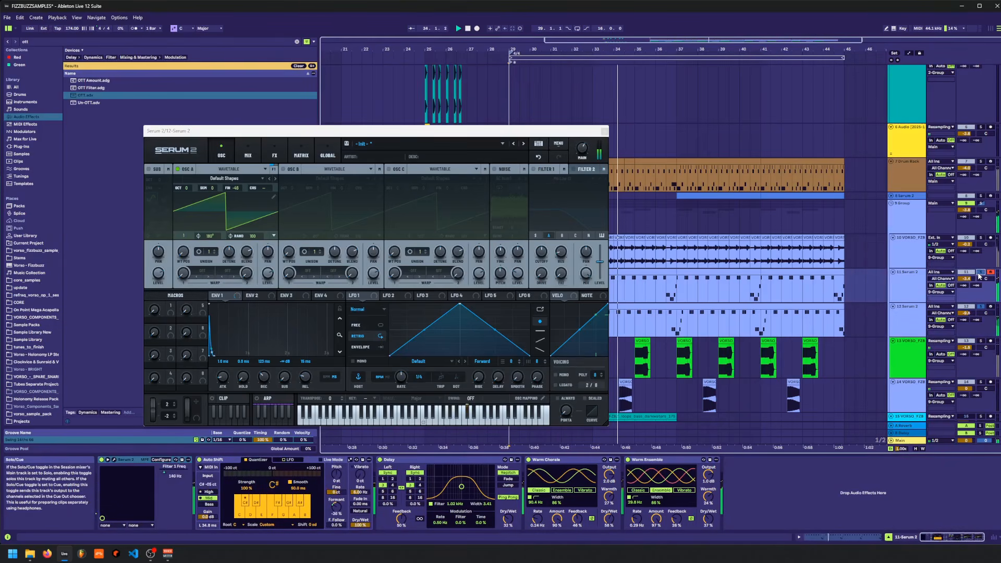
click(604, 131)
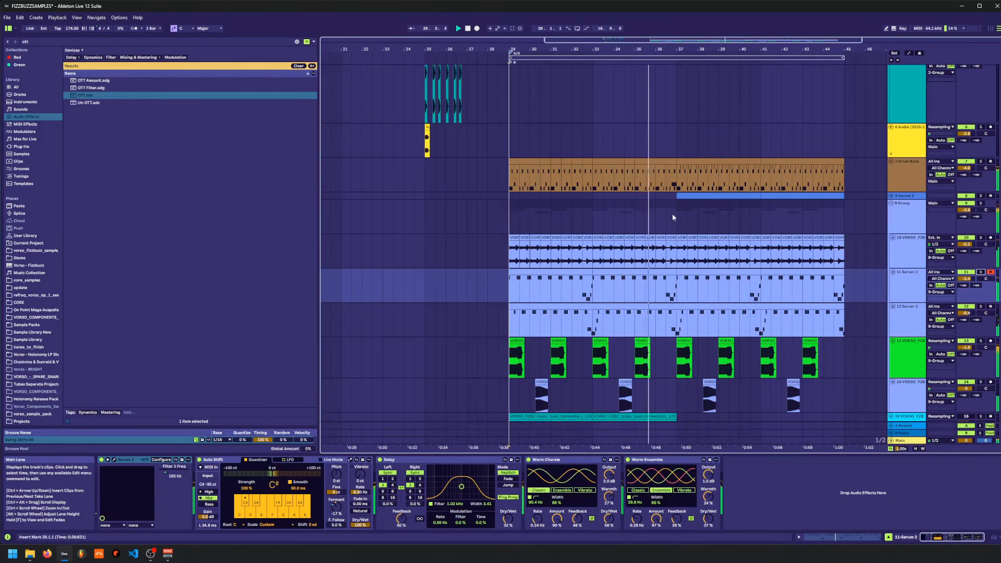
- Raise the duplicated Serum 2 track's volume slightly during playback and save the set
click(968, 308)
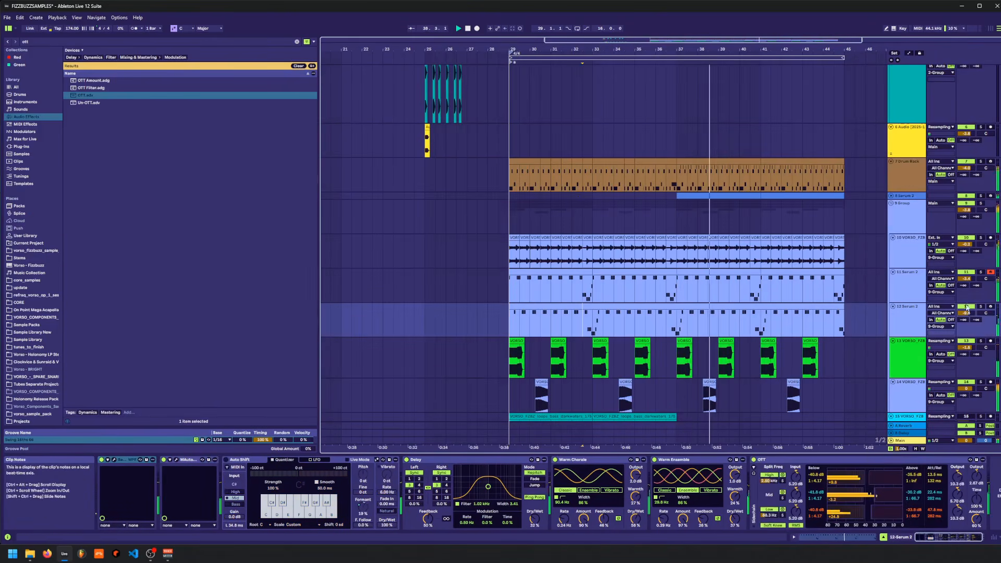
drag(967, 307, 967, 289)
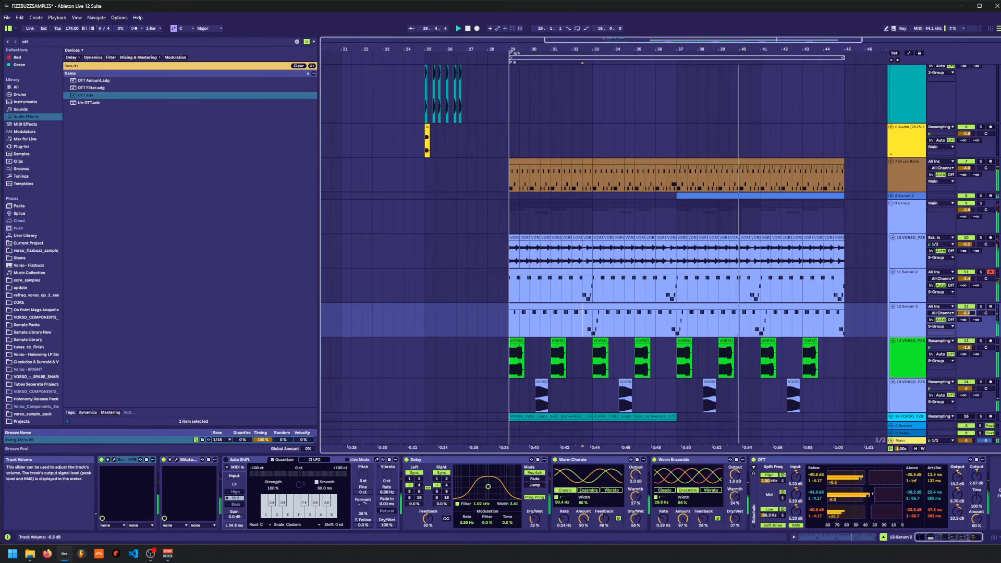
click(789, 317)
key(ctrl+s)
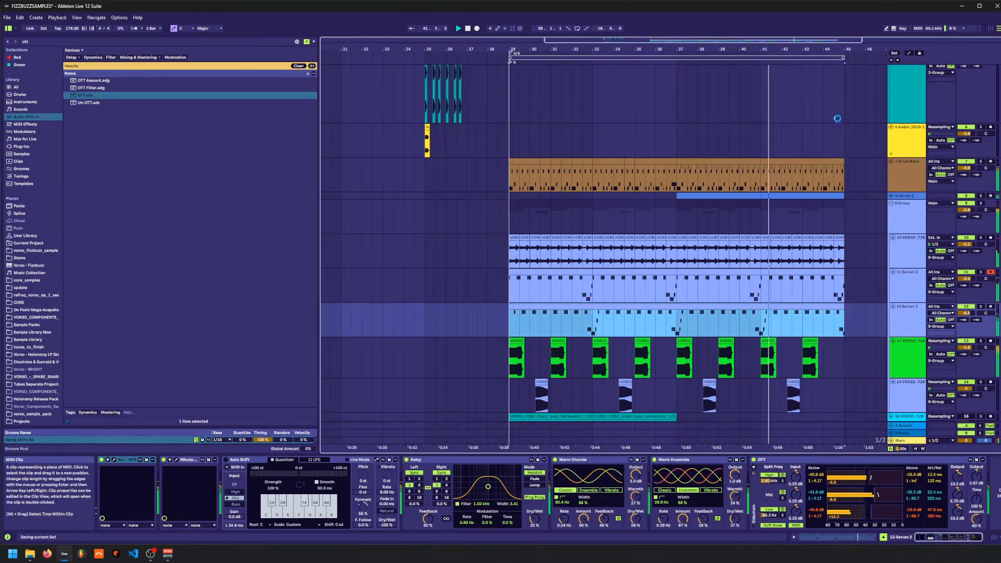
- Turn on looping for bars 29 to 45 and lower the duplicated Serum 2 track's volume slightly
click(824, 57)
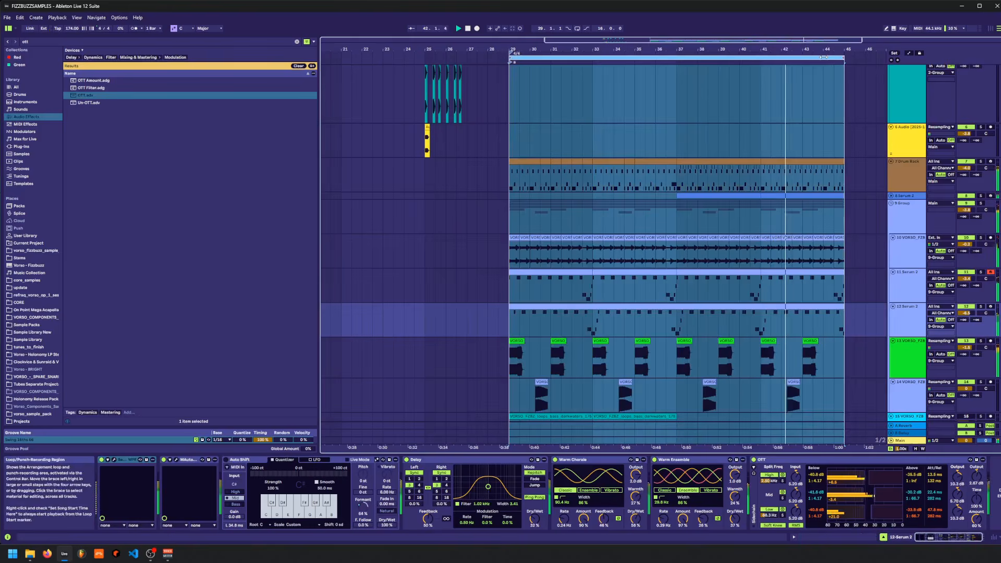
click(577, 28)
scroll(737, 343, down, 2)
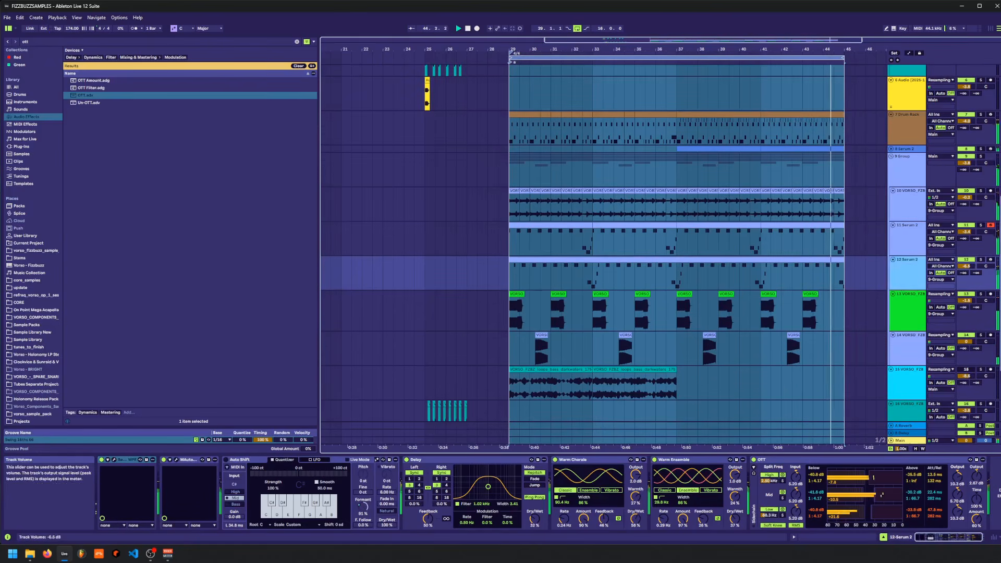
drag(964, 266, 964, 277)
- Examine the device chains of the two Serum 2 tracks and the audio loop track above them during playback
click(913, 262)
click(915, 228)
click(916, 262)
click(917, 196)
click(916, 227)
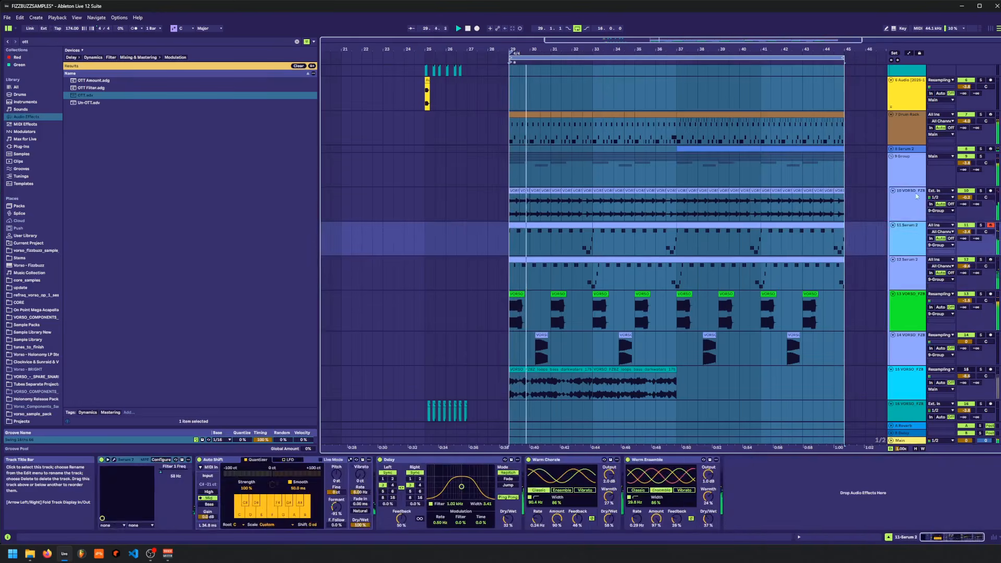
click(917, 196)
click(915, 229)
click(914, 258)
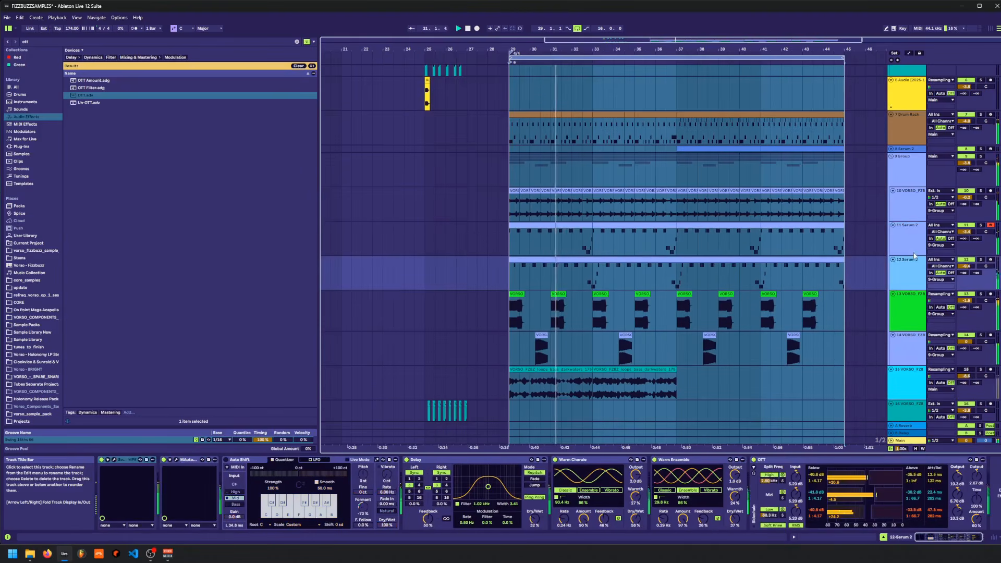
- Fold the tracks in the arrangement, copy the clips from bars 29 to 37 and paste them at bar 45
double_click(907, 134)
double_click(910, 148)
drag(508, 102, 678, 194)
key(ctrl+c)
click(842, 84)
key(ctrl+v)
drag(831, 93, 594, 123)
scroll(609, 65, down, 4)
- Add a locator at bar 45 and move the 16-bar loop region to start there
right_click(734, 63)
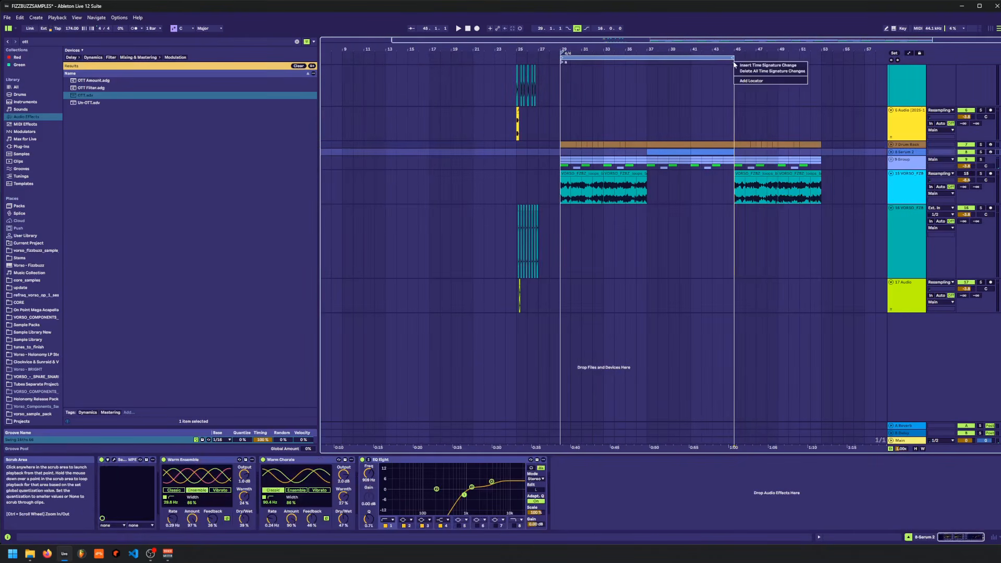
click(743, 81)
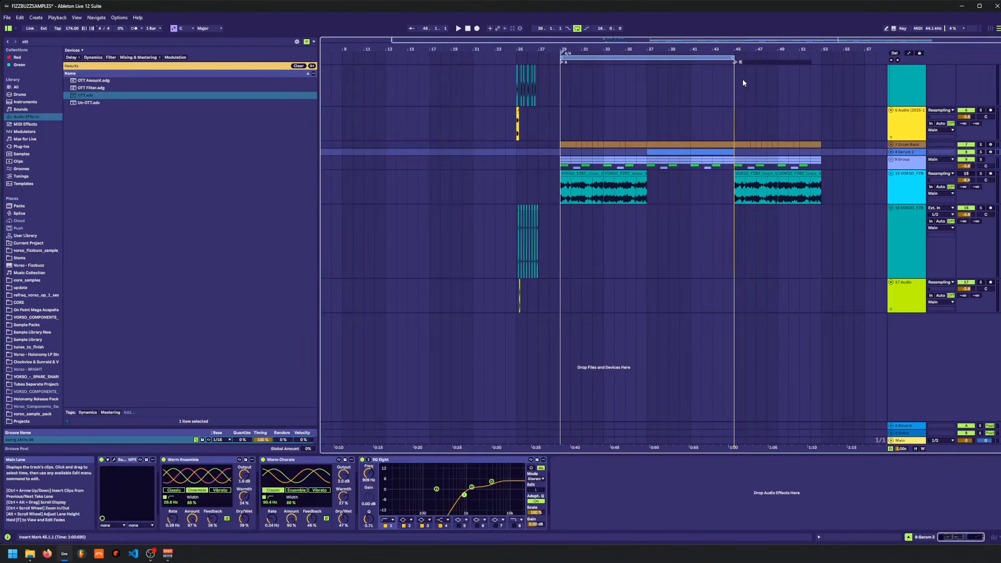
drag(652, 58, 828, 65)
- Unfold the group, deactivate the copied clips on both Serum 2 tracks from bar 45 onward, and save the set
click(891, 160)
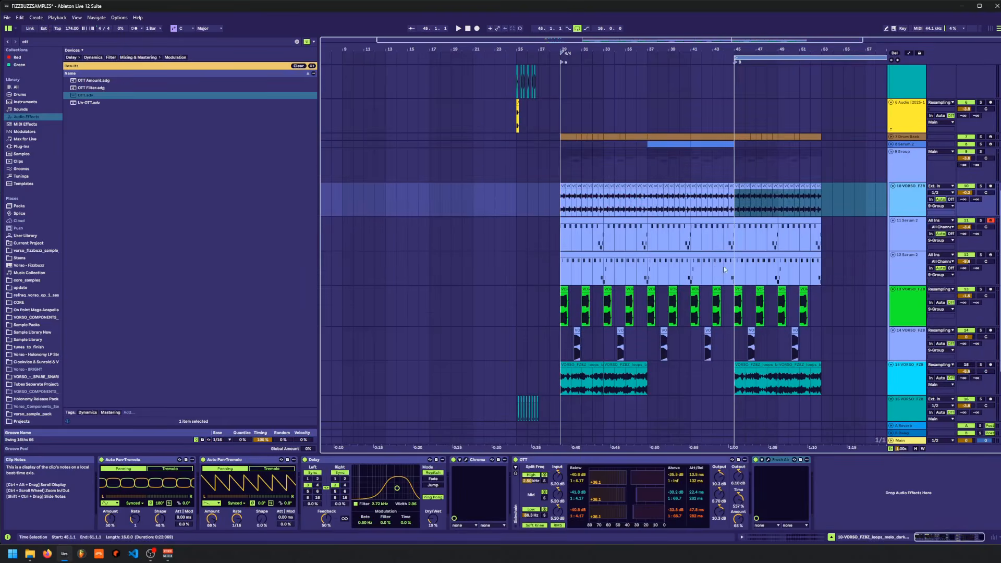
drag(735, 271, 869, 236)
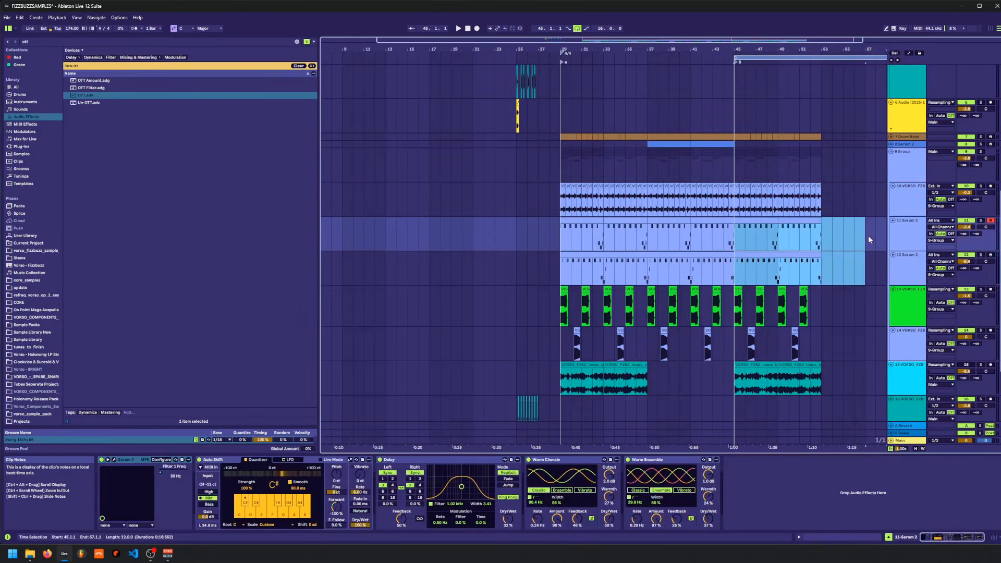
click(723, 245)
drag(737, 239, 649, 243)
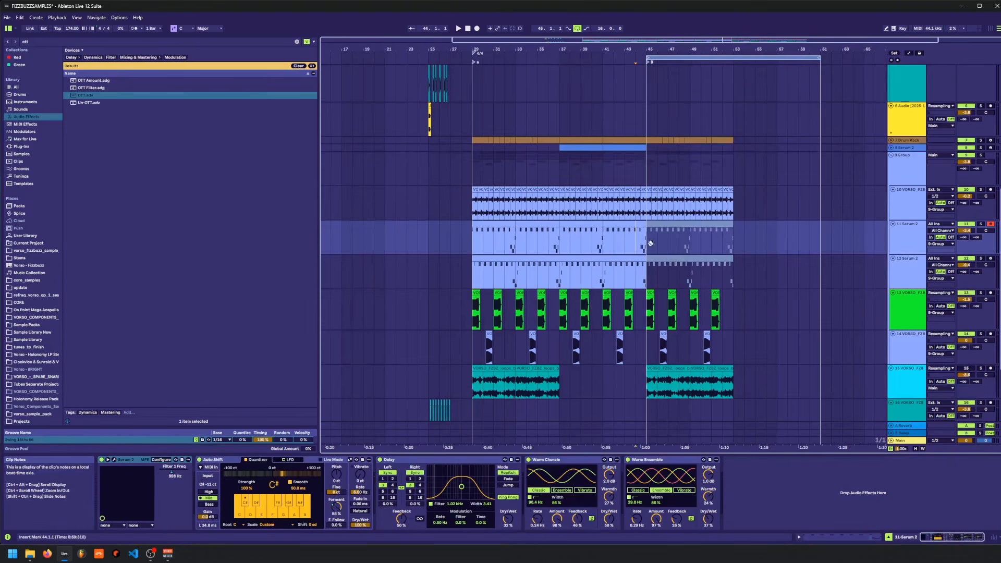
click(811, 59)
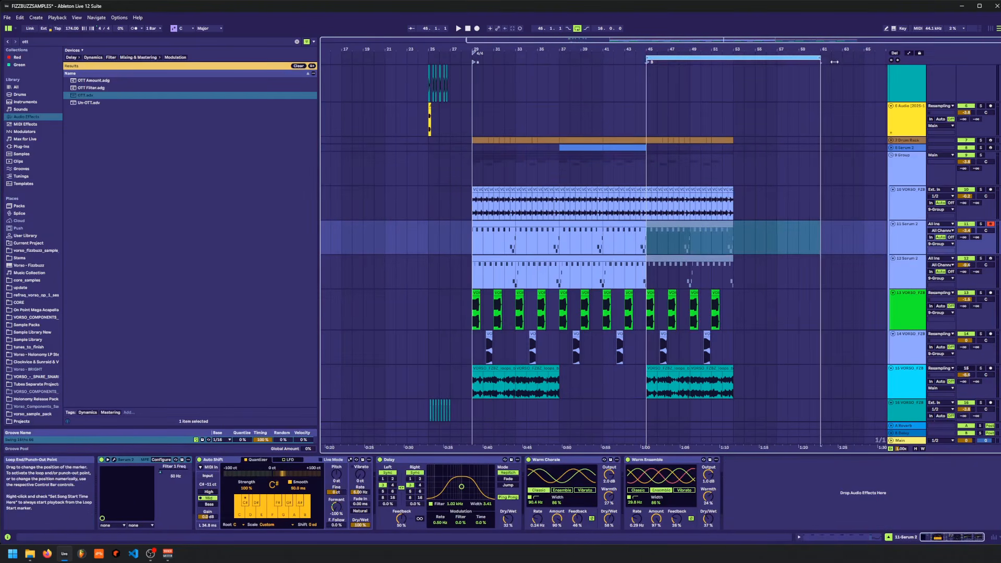
key(ctrl+s)
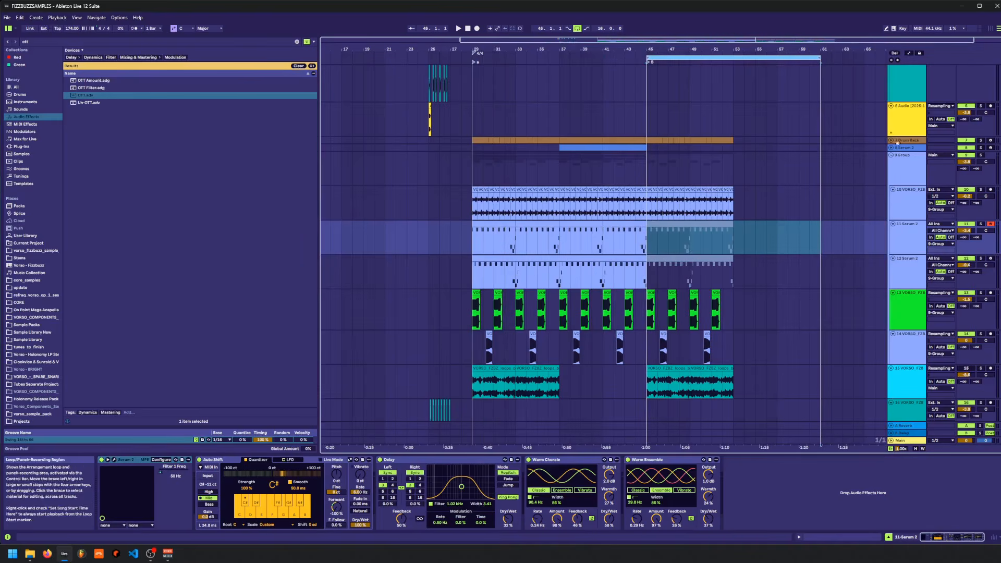
- Insert a new MIDI track below the folded drum track and open the vorso_fizzbuzz_sample folder in the cleared browser
click(899, 140)
key(ctrl+shift+t)
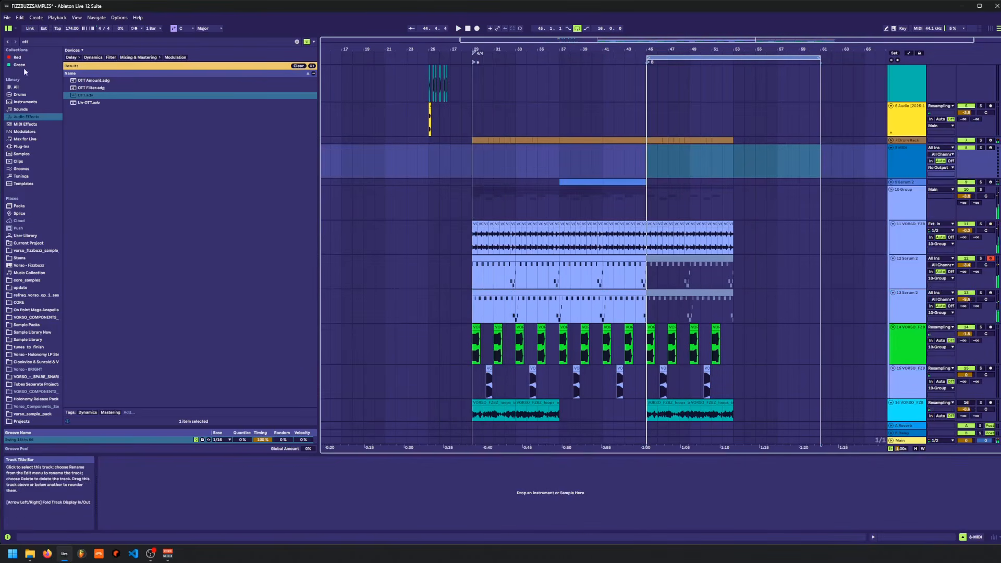
click(297, 42)
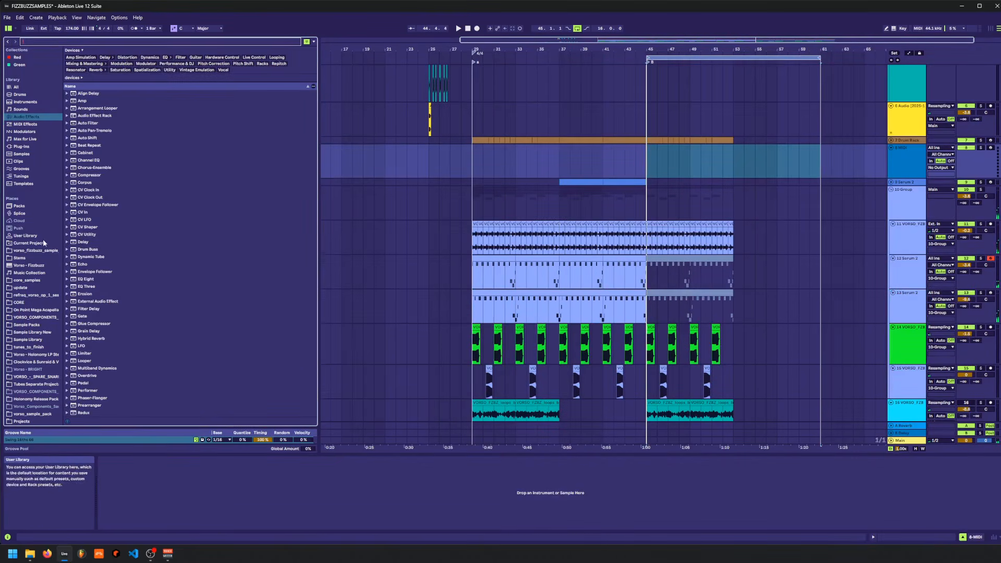
click(35, 251)
- Browse the sample folder's bass, drum and melodic loops, auditioning a few of them
scroll(137, 240, down, 5)
scroll(137, 240, up, 3)
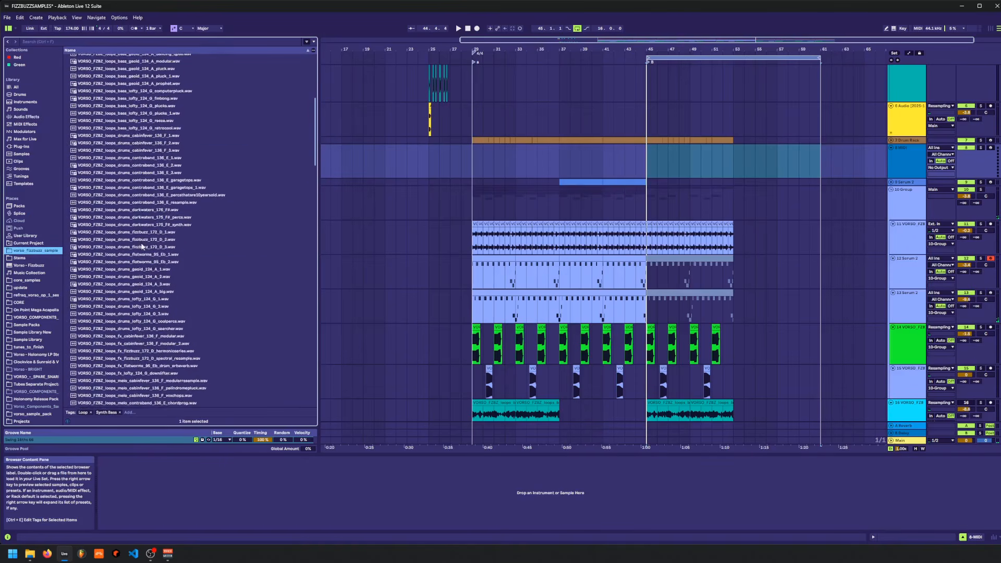
scroll(178, 208, up, 3)
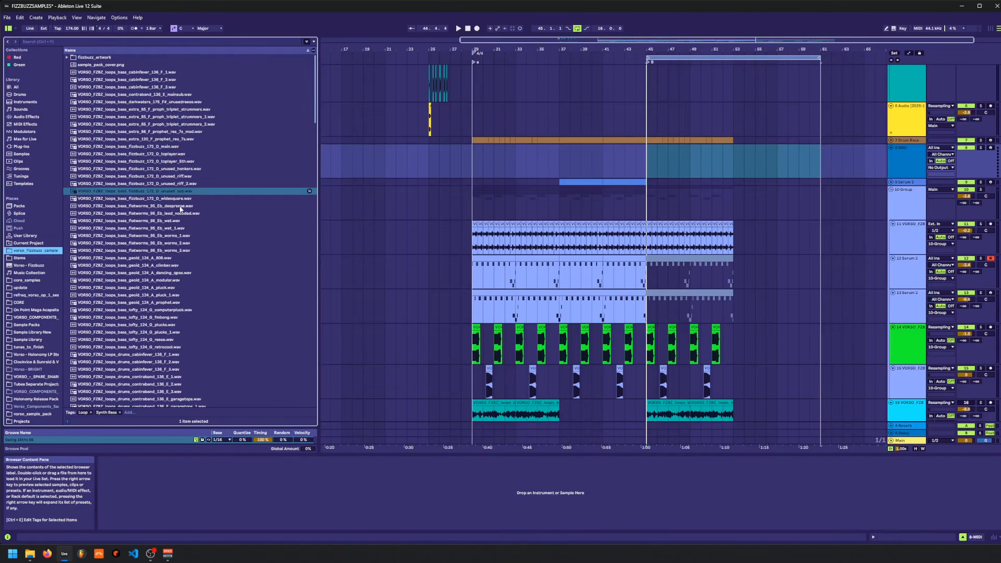
click(182, 256)
scroll(180, 256, down, 1)
scroll(180, 259, down, 10)
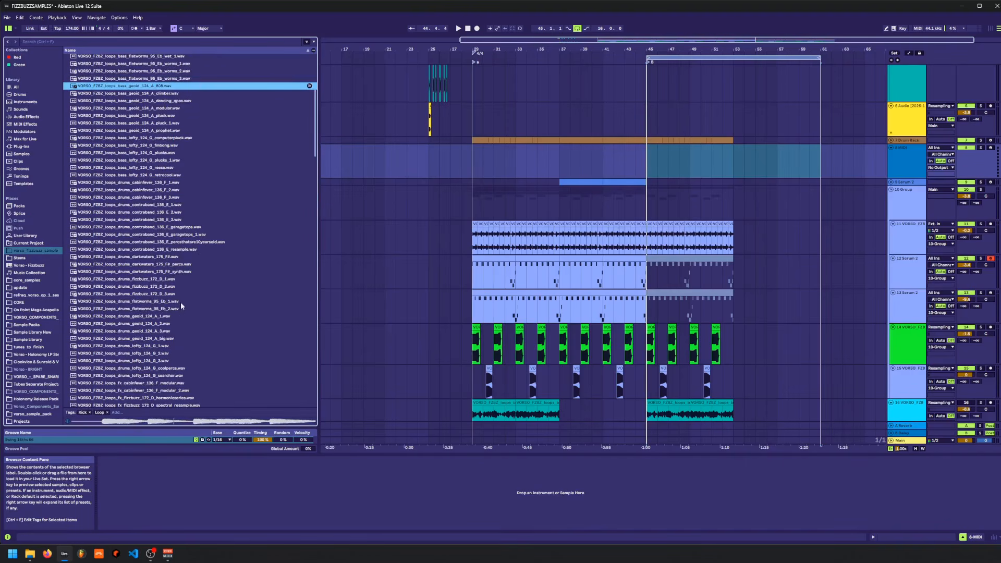
click(180, 301)
scroll(181, 299, down, 7)
click(183, 291)
scroll(181, 284, up, 5)
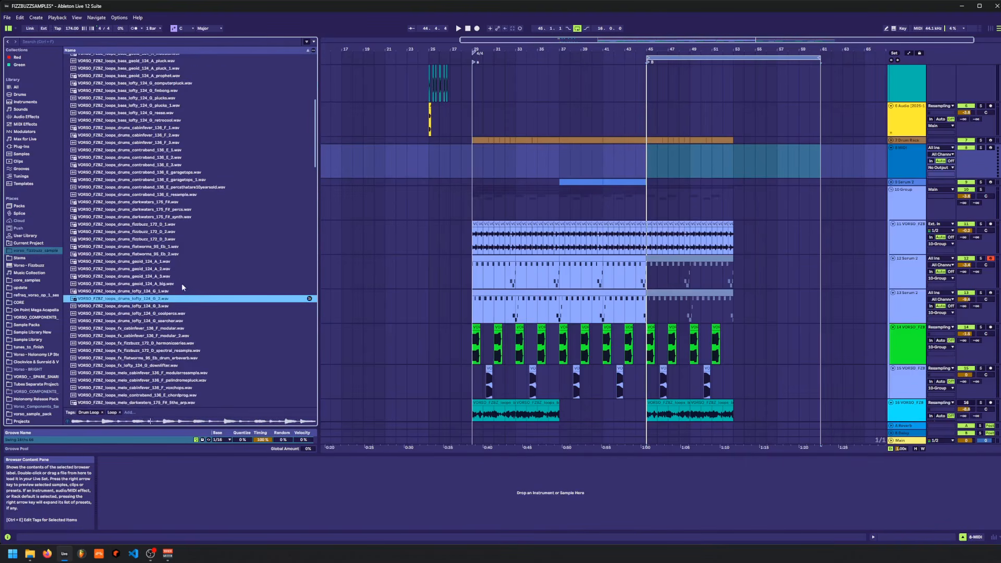
scroll(178, 303, up, 6)
scroll(177, 219, up, 8)
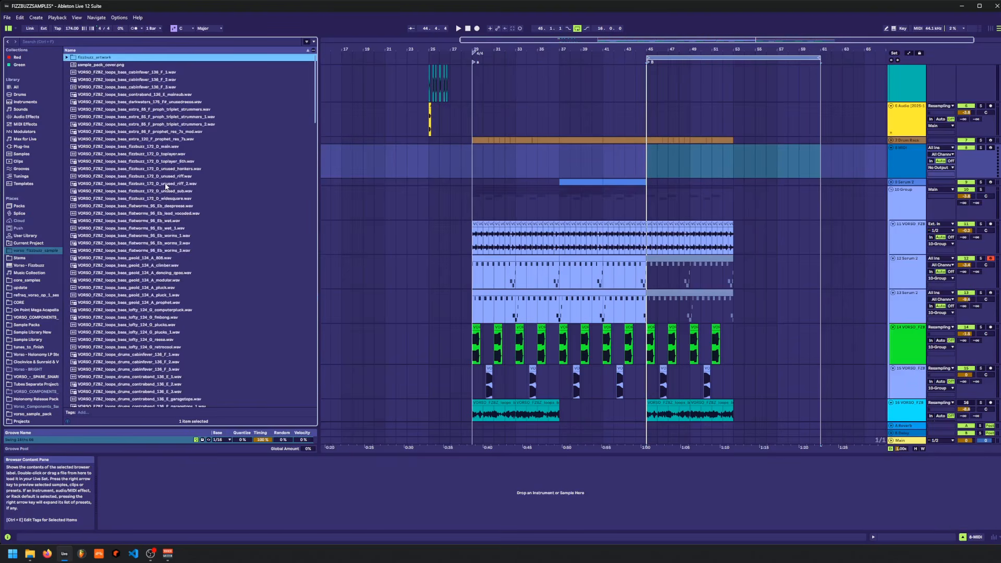
scroll(158, 194, down, 12)
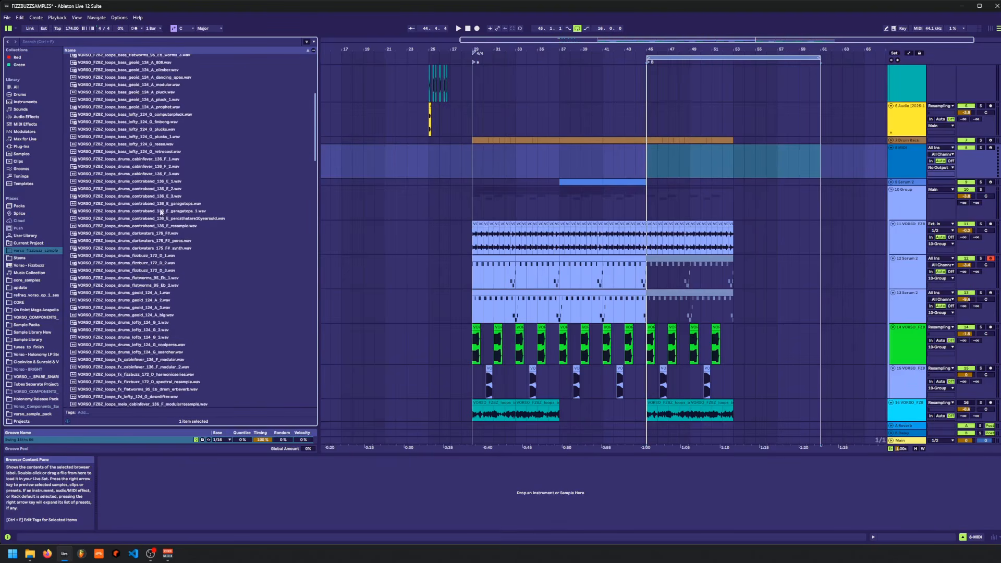
scroll(158, 262, down, 4)
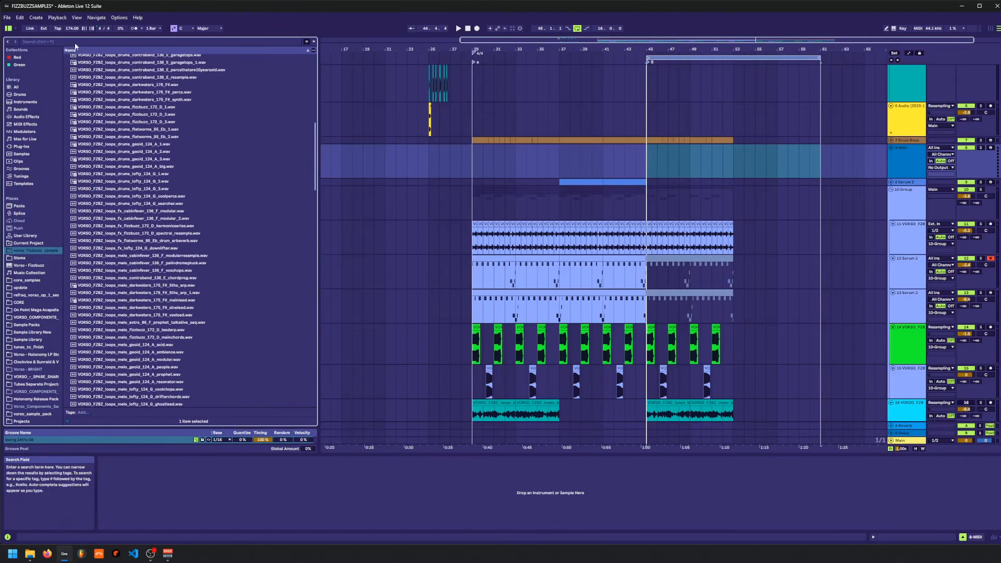
- Search the sample folder for "drum" and audition the contraband, darkwaters, fizzbuzz, flatworms, gesid and lofty drum loops in turn
text(drum)
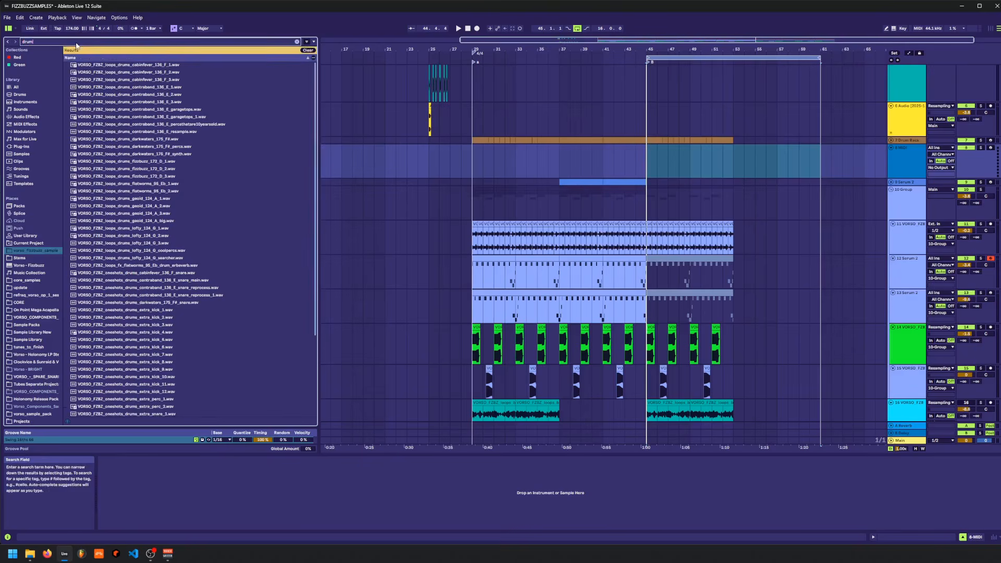
click(169, 94)
key(Down)
key(Down)
key(Down)
key(Down)
key(Down)
key(Down)
key(Down)
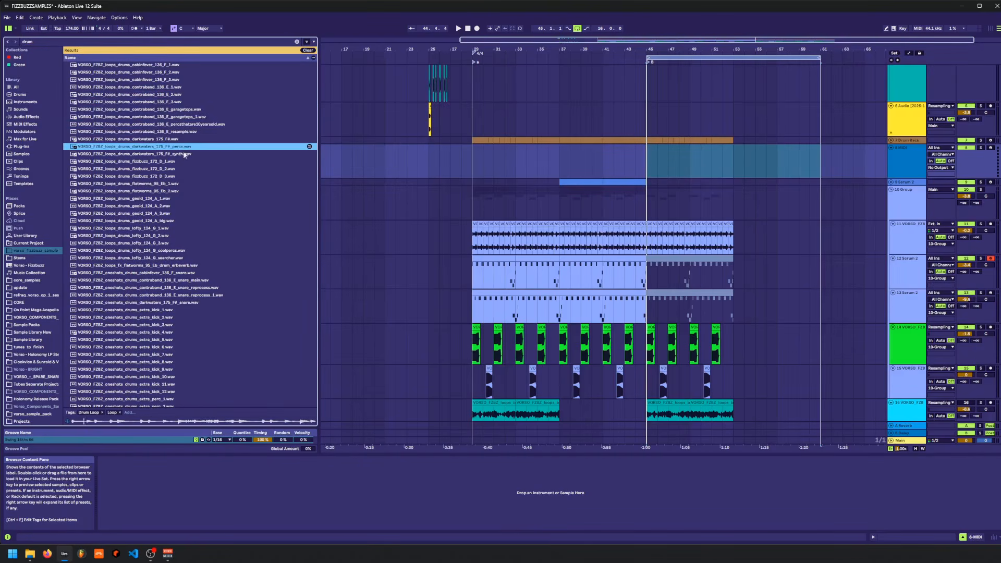
key(Down)
key(Down)
key(Down)
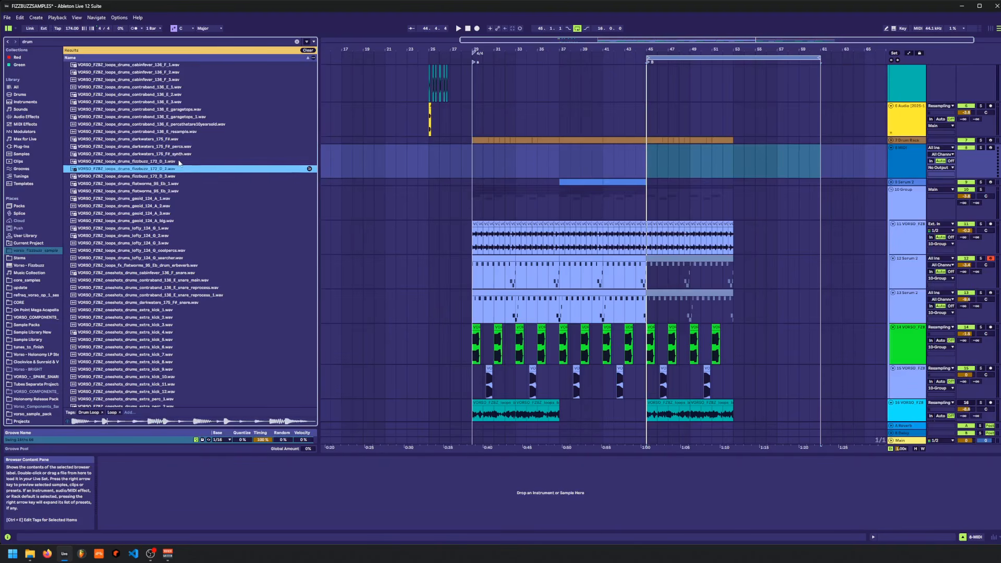
key(Down)
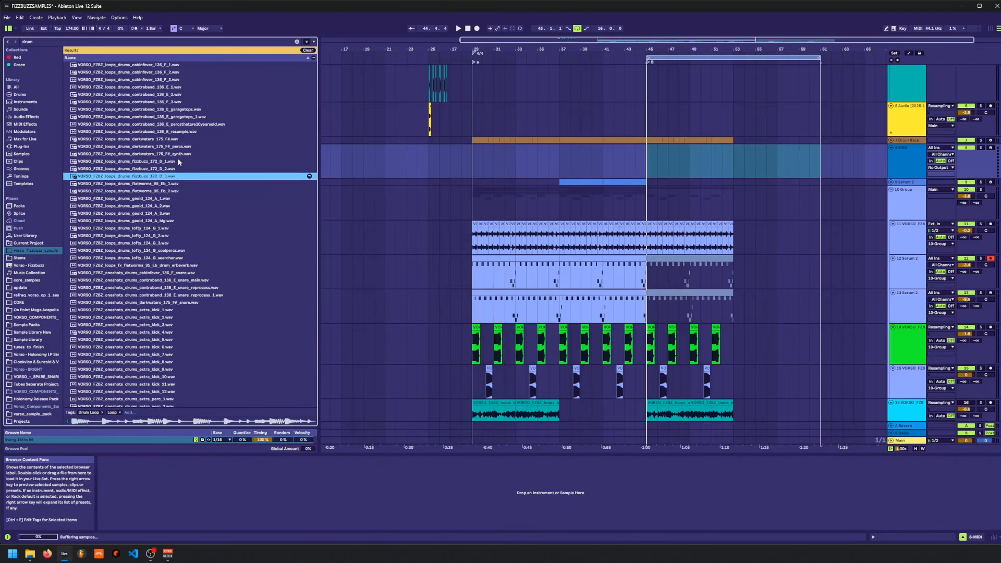
key(Down)
key(Down)
key(Down)
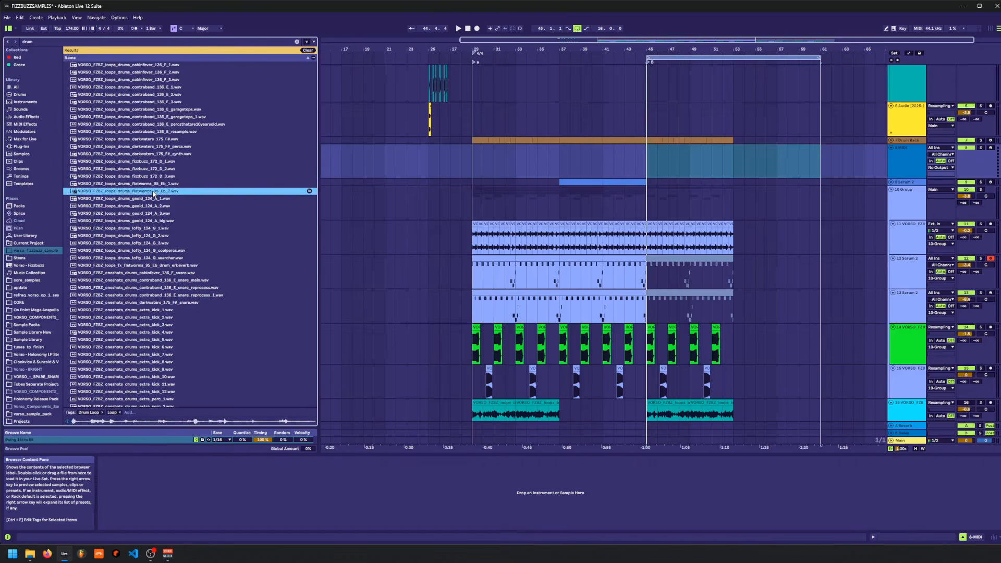
key(Down)
key(Down)
key(Down)
key(Down)
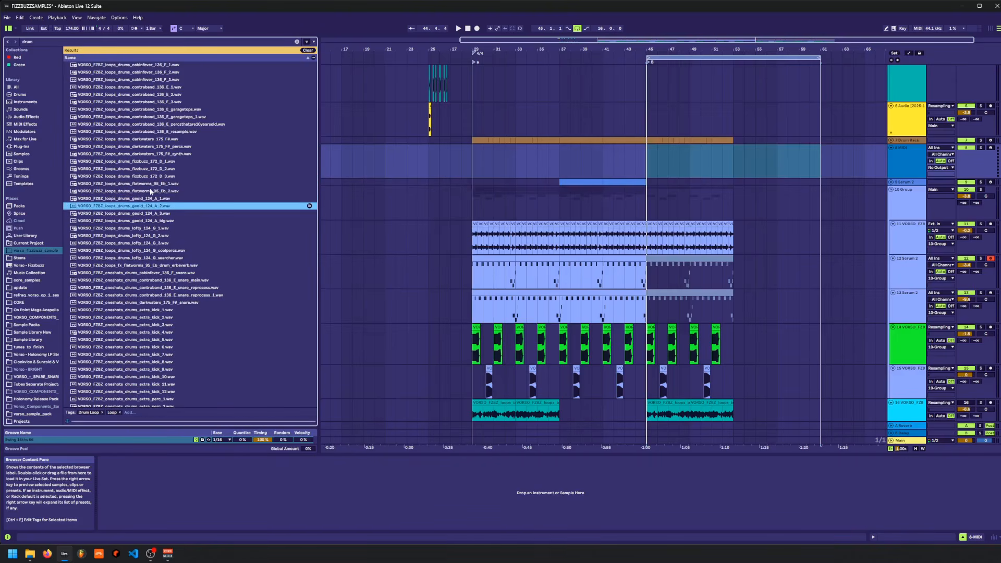
key(Down)
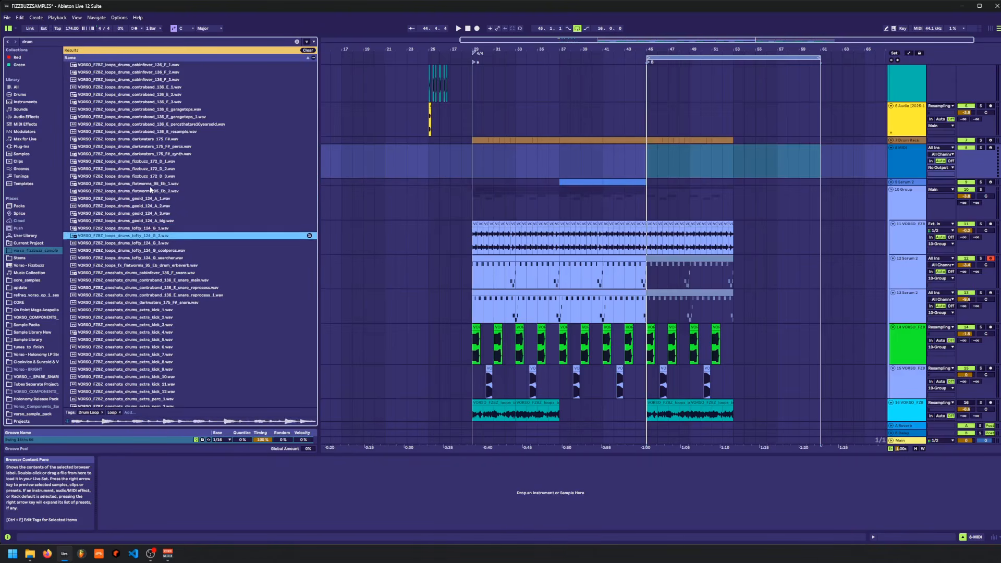
key(Down)
key(Down)
- Place a lofty drum loop on the new track at about bar 62 and audition the flatworms drum erbeverb loop
key(Up)
key(Up)
drag(152, 241, 837, 162)
click(177, 266)
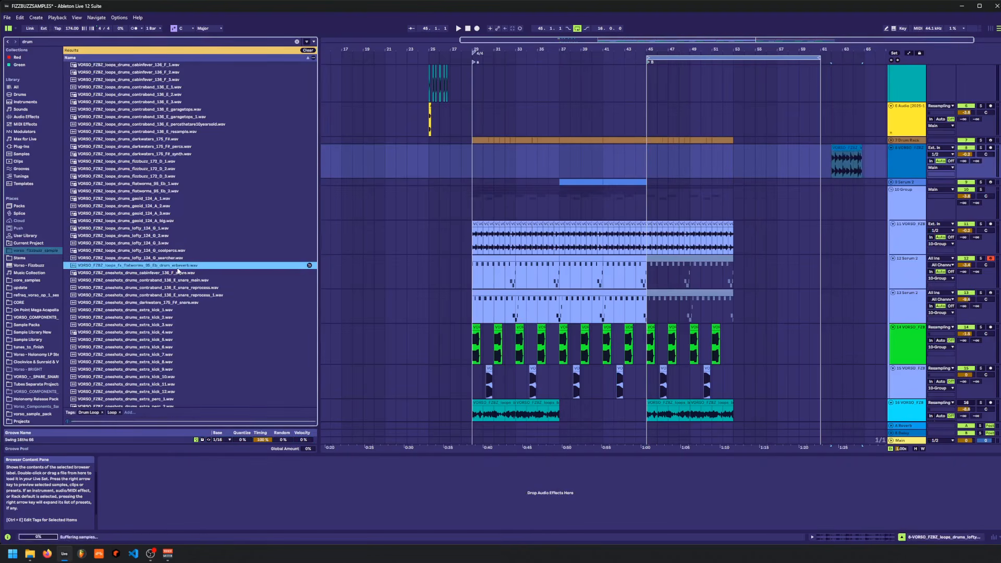
- Audition the cabinfever snare one-shot and the fizzbuzz 172 D drum loops
key(Down)
scroll(177, 266, down, 2)
scroll(175, 261, up, 3)
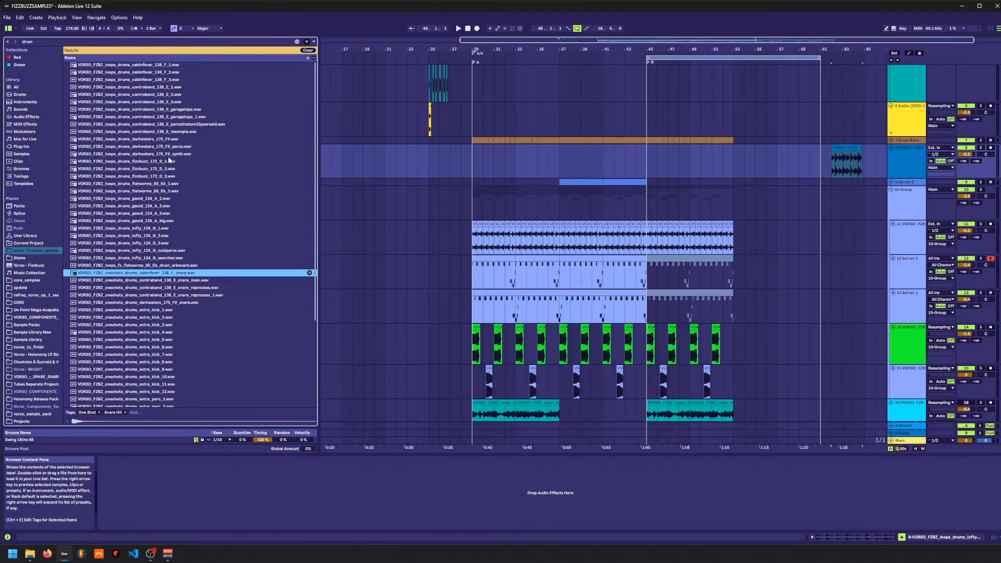
click(170, 161)
key(Down)
key(Down)
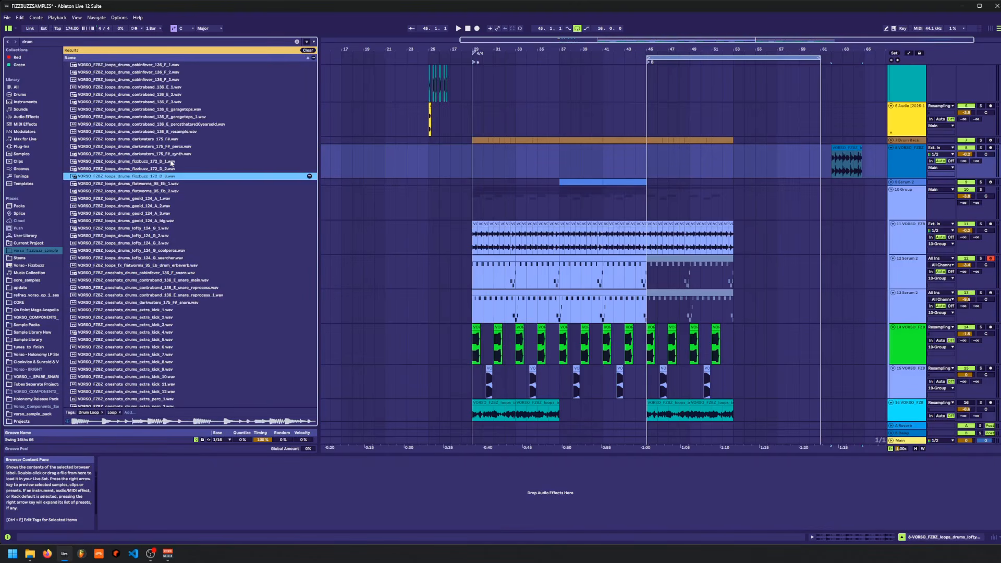
- Place the fizzbuzz 172 D 3 drum loop on the new track at bar 66 and play it soloed
drag(925, 179, 876, 165)
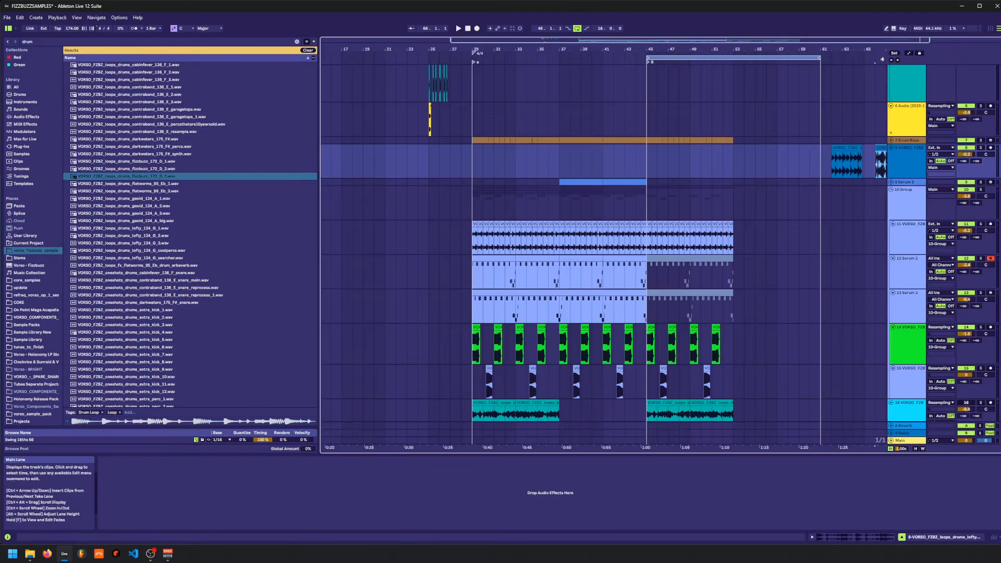
drag(884, 50, 884, 156)
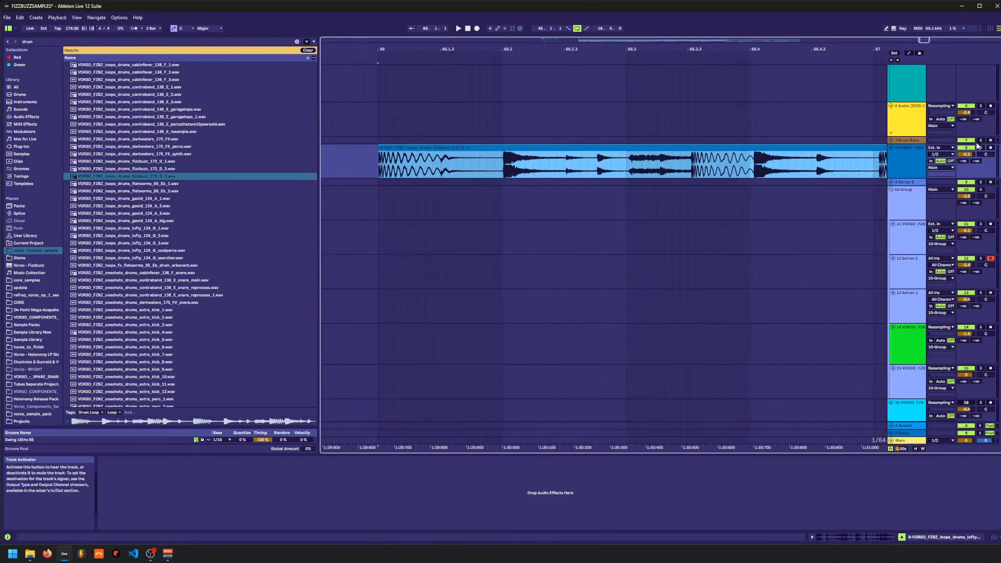
click(981, 148)
click(503, 140)
click(501, 146)
key(ctrl+d)
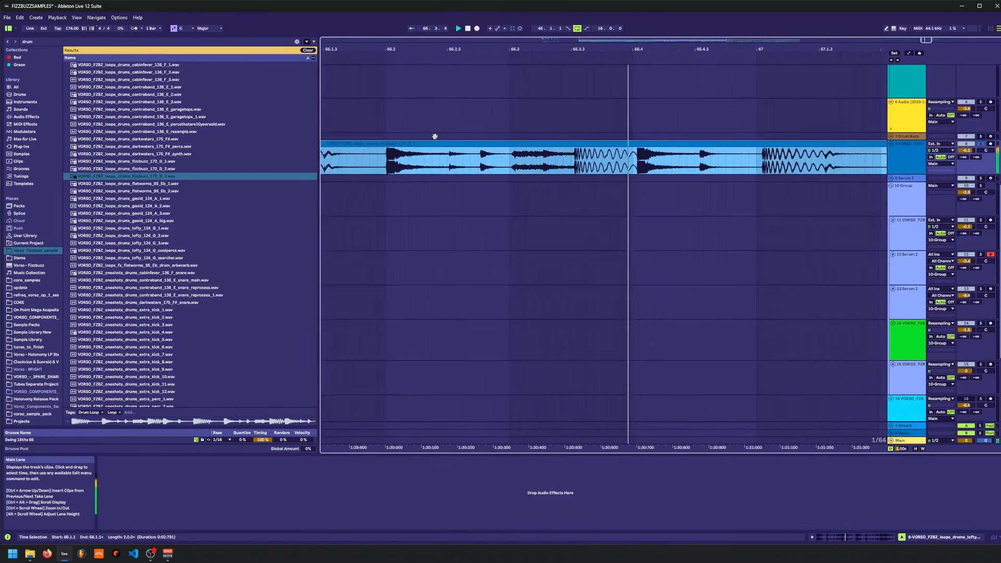
- Isolate the short tail slice just before bar 67 from the fizzbuzz loop and delete the audio on both sides
drag(719, 162, 762, 157)
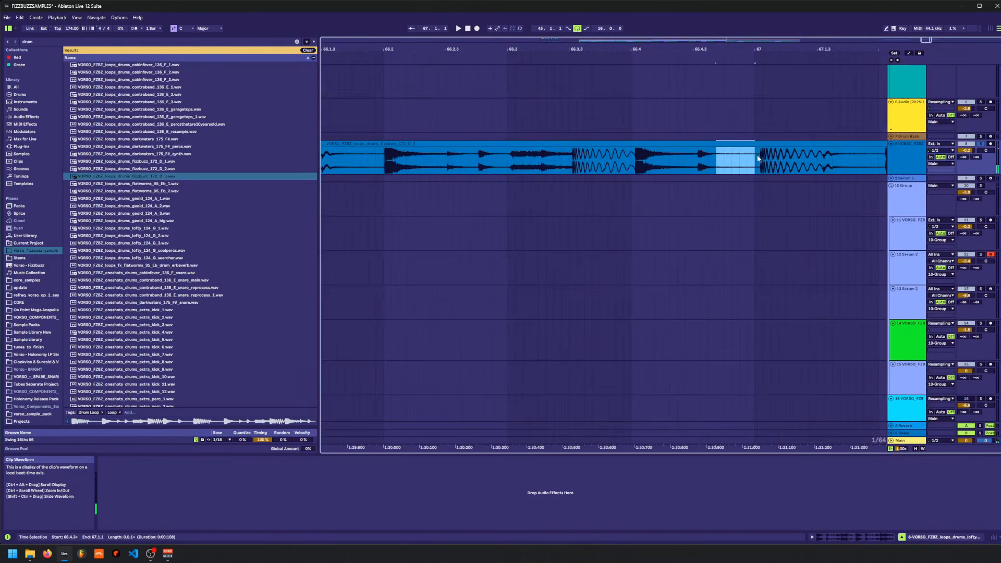
key(ctrl+e)
click(704, 143)
key(Delete)
click(771, 142)
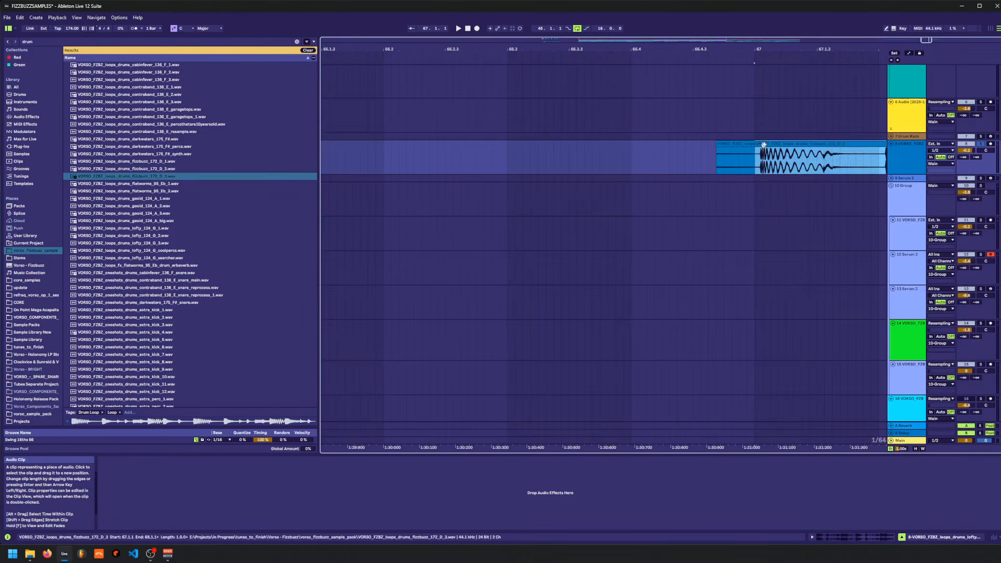
key(Delete)
key(space)
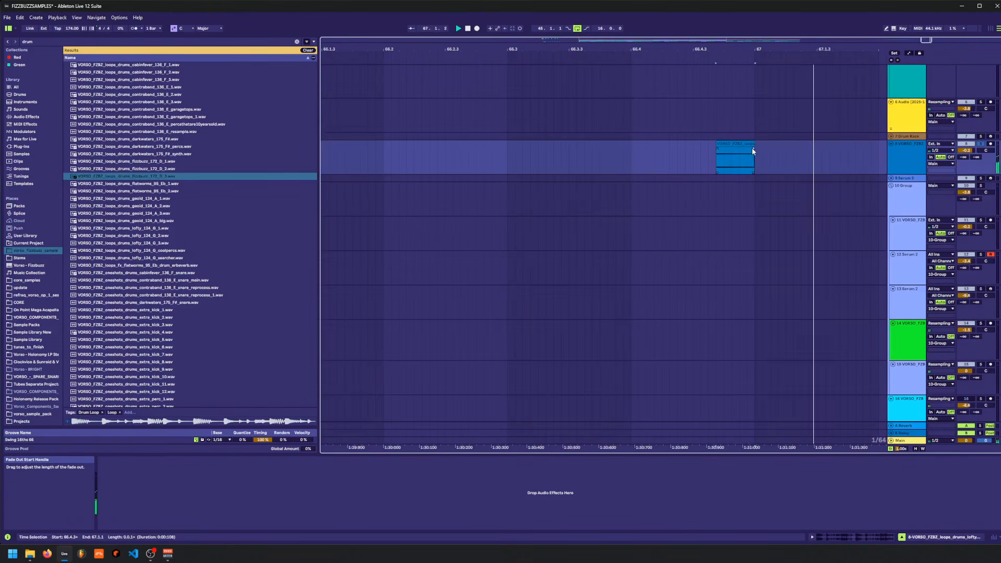
click(726, 145)
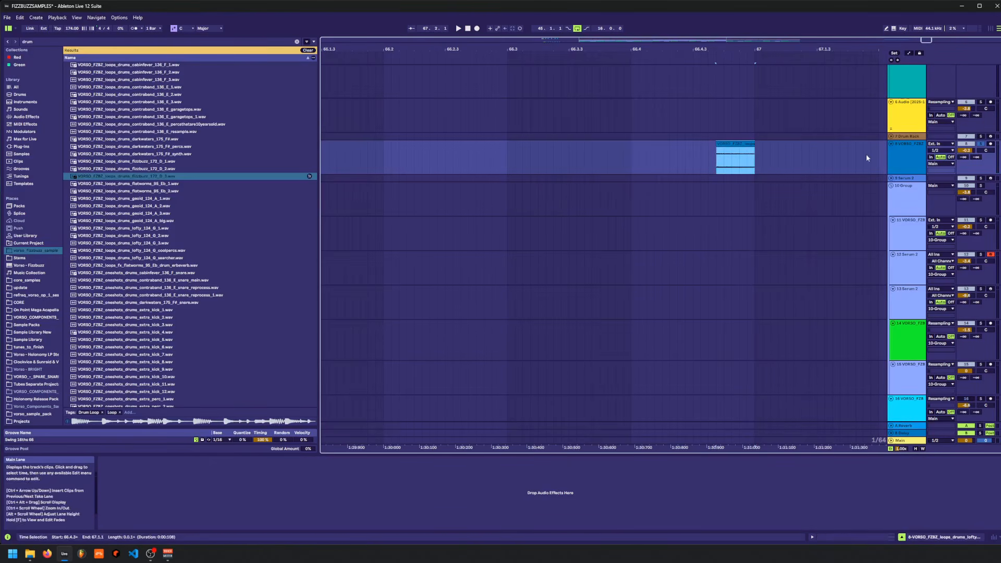
- Insert a MIDI track below the loop track and load the isolated slice into it as a Simpler instrument
key(ctrl+shift+t)
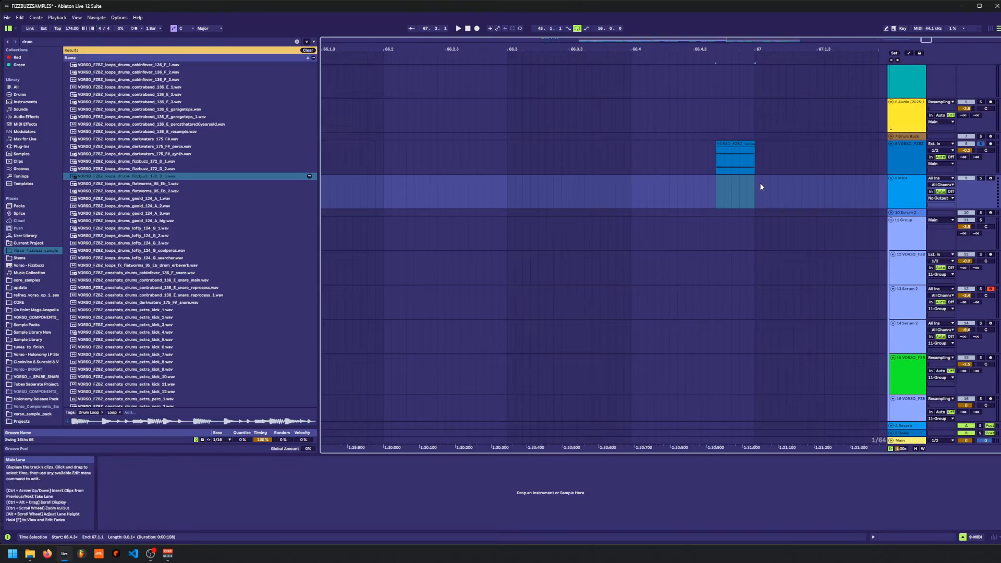
drag(725, 145, 647, 484)
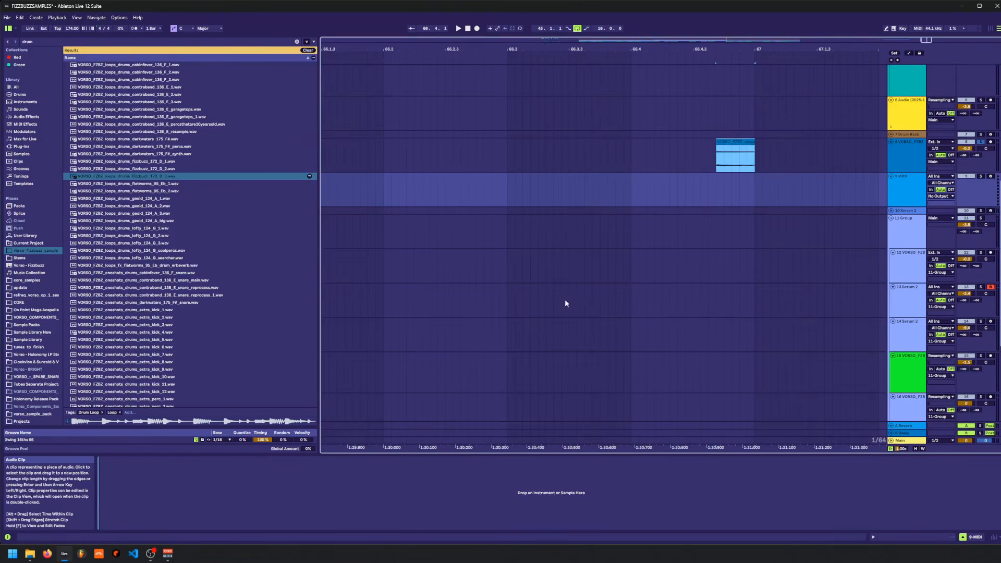
- Create a two-bar MIDI clip at bar 53 on the Simpler track with one long sustained C3 note
drag(615, 50, 618, 10)
drag(540, 220, 811, 231)
drag(534, 201, 644, 212)
drag(569, 213, 633, 220)
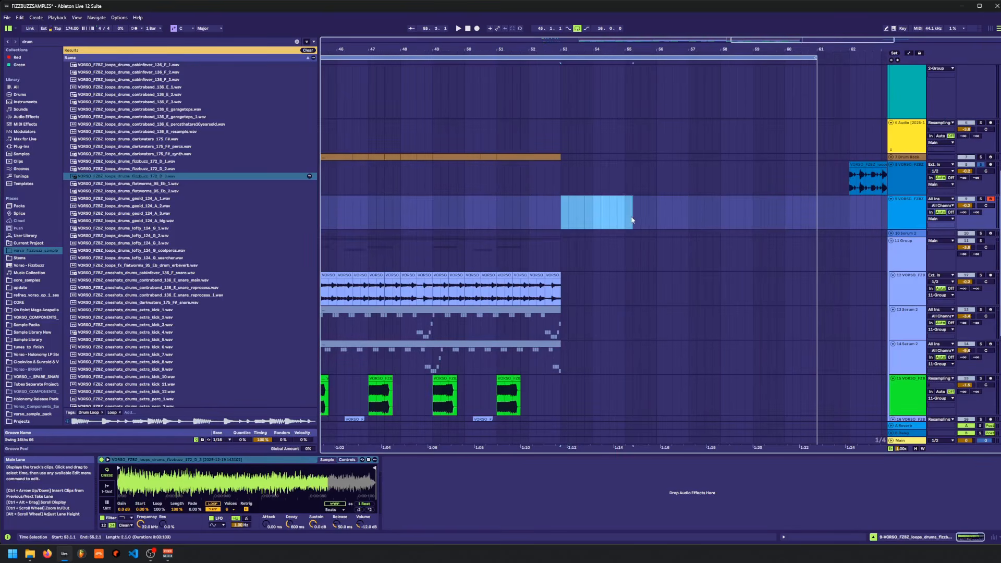
key(ctrl+shift+m)
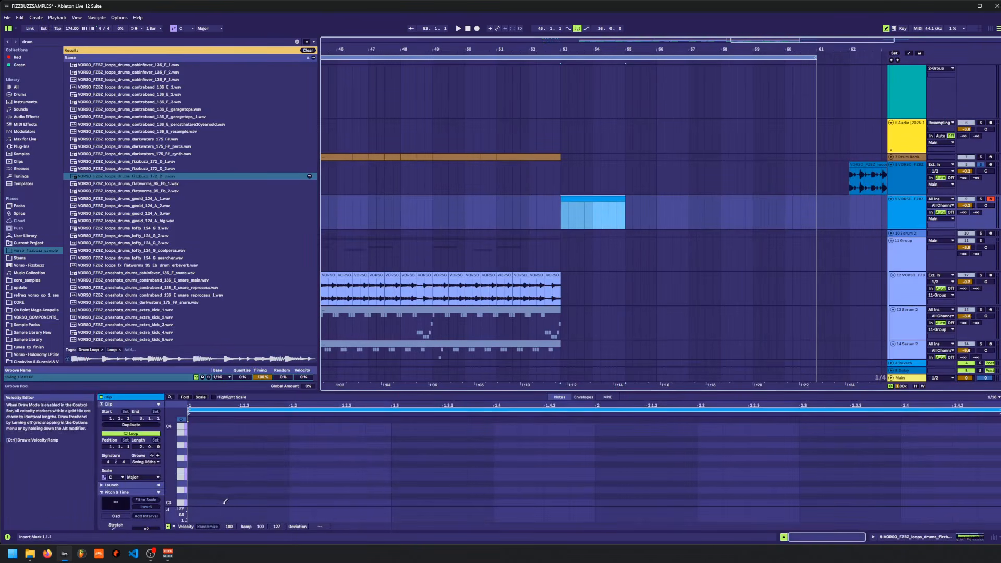
double_click(209, 504)
drag(254, 502, 876, 502)
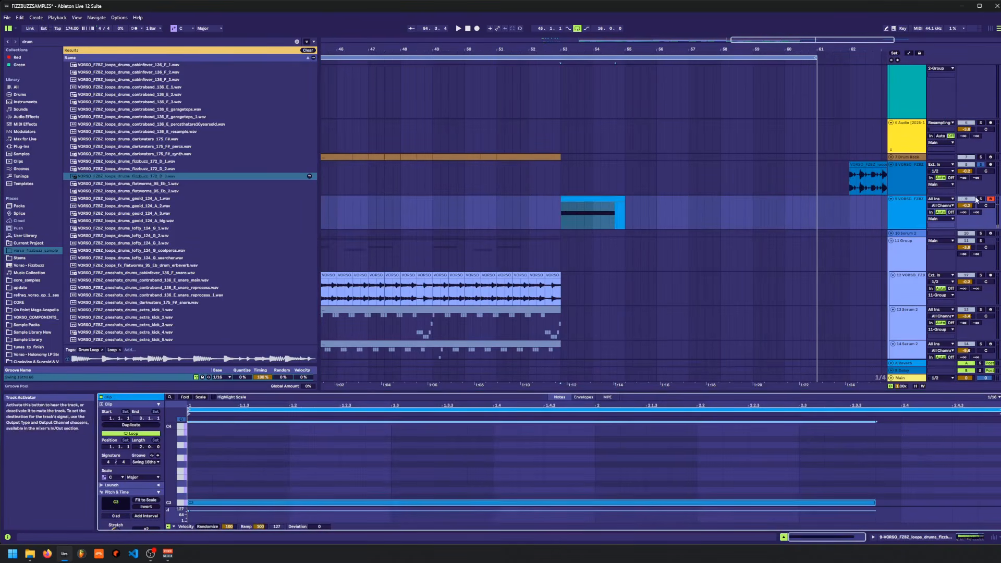
- Audition the sustained note with the track soloed and convert the Simpler to a Sampler
key(space)
key(space)
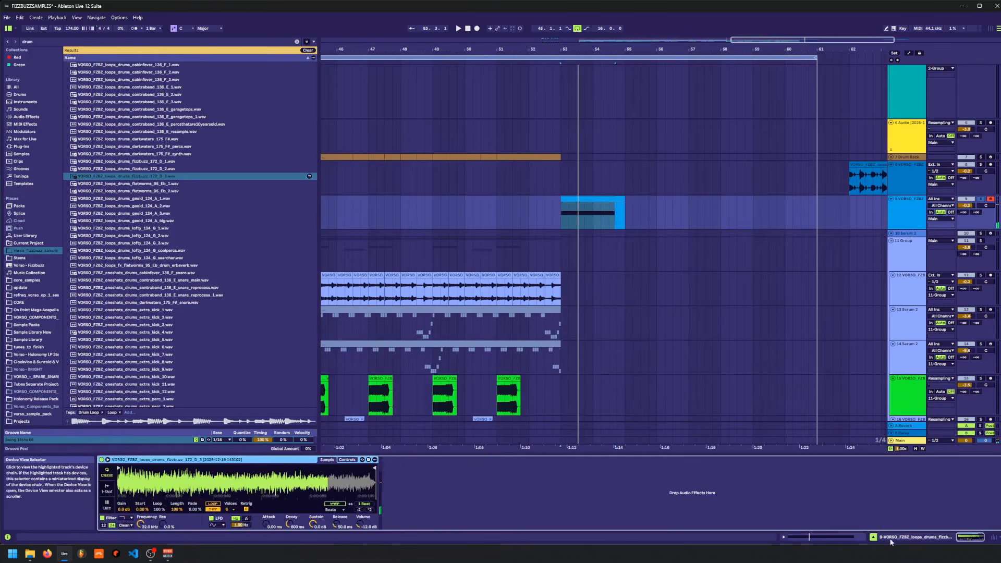
key(shift+Tab)
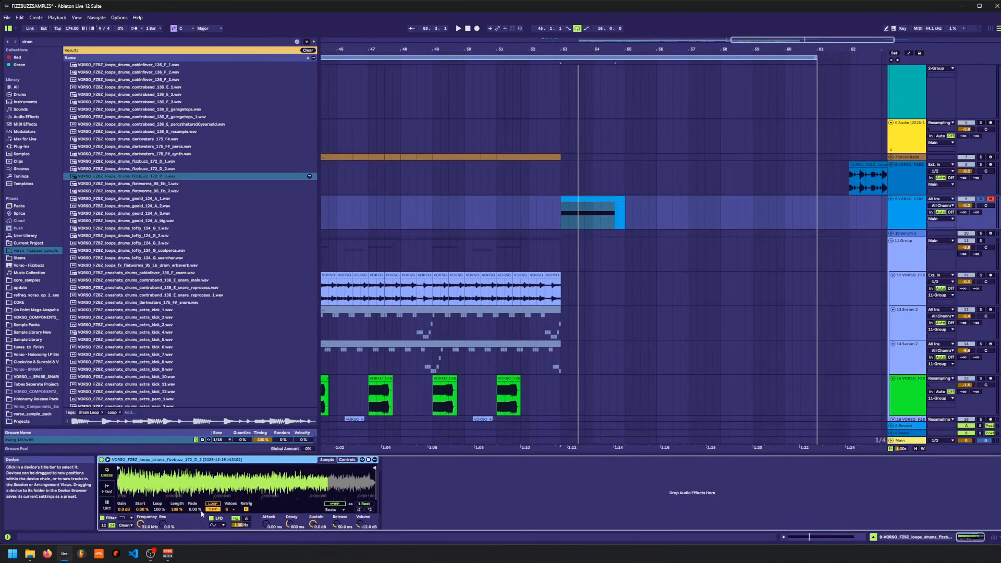
key(space)
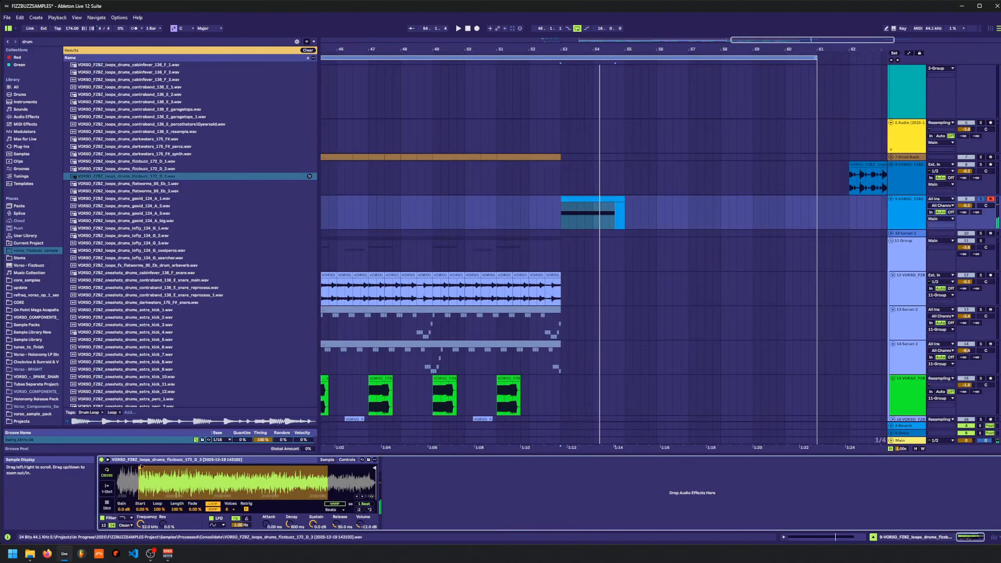
right_click(141, 459)
click(157, 444)
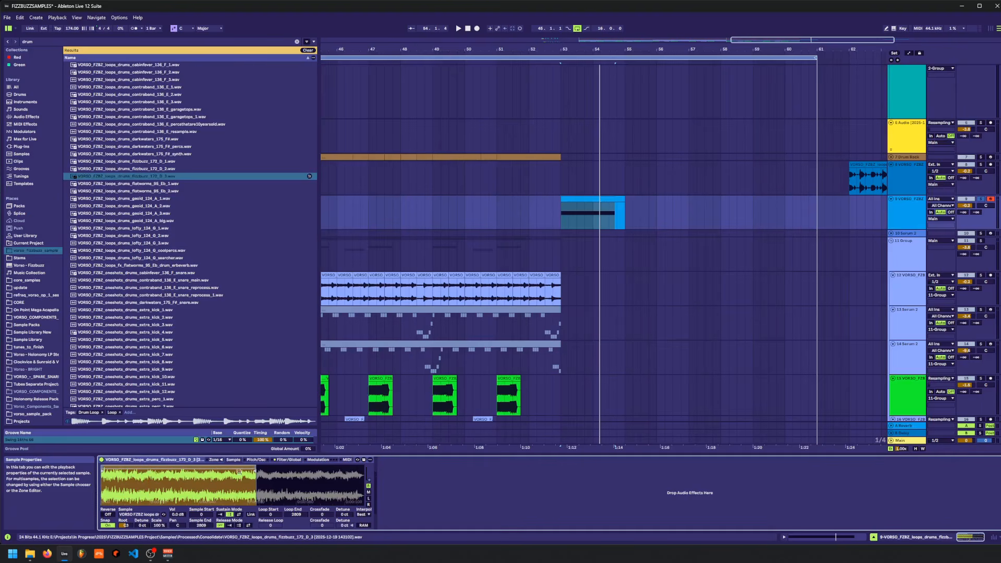
- Turn off snap in Sampler, extend the sample end to 4702, and loop it from 1437 to 4419 with a crossfade of 1437
drag(255, 473, 314, 472)
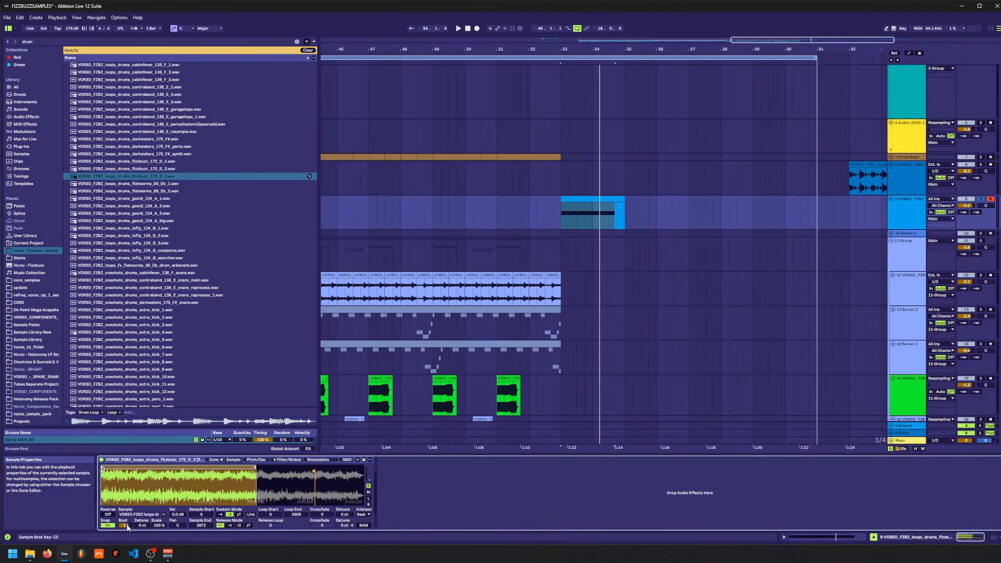
click(108, 525)
drag(102, 472, 123, 471)
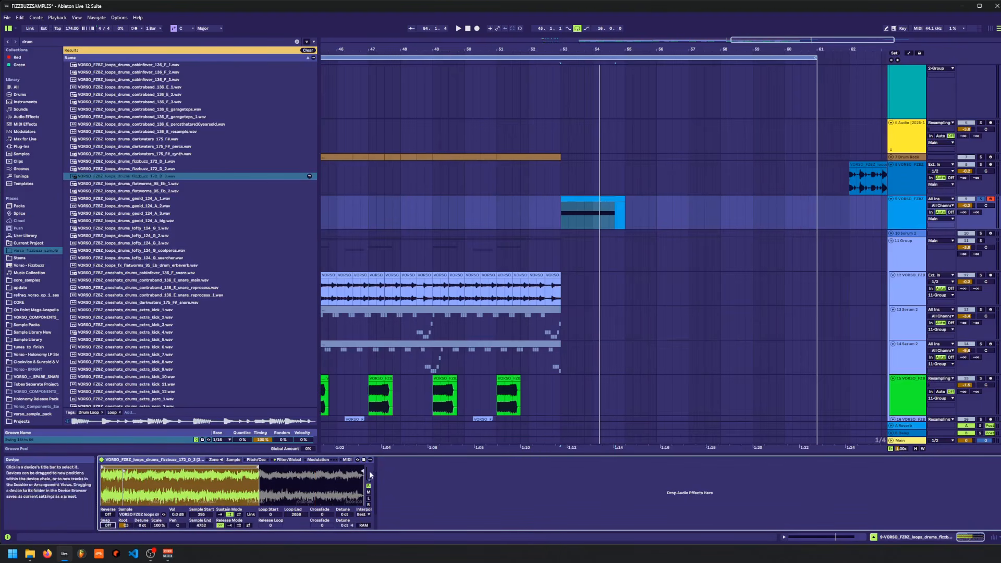
drag(314, 471, 364, 471)
drag(169, 468, 247, 469)
key(space)
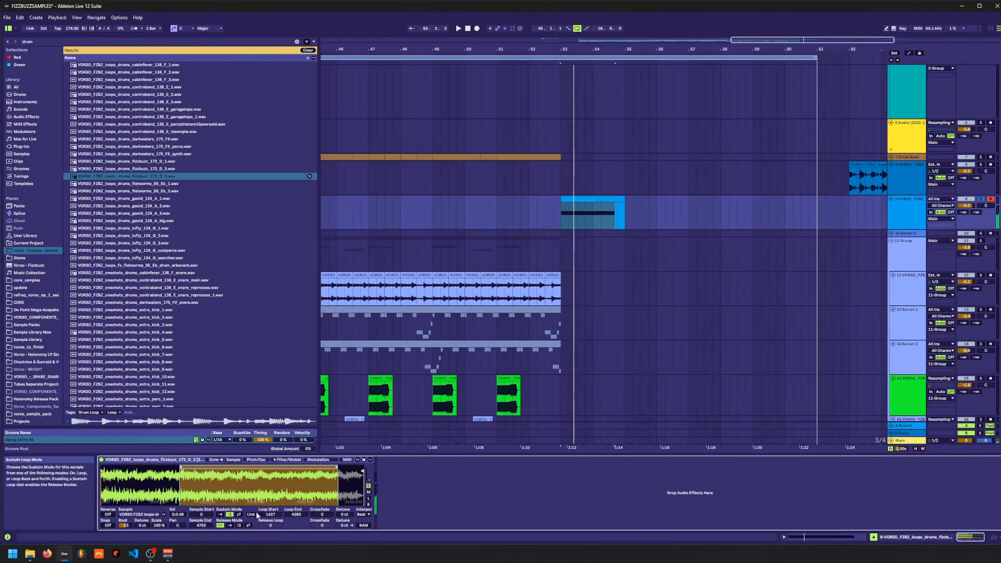
mouse_move(320, 515)
mouse_down()
mouse_move(320, 464)
mouse_move(268, 469)
mouse_move(367, 479)
mouse_up()
key(space)
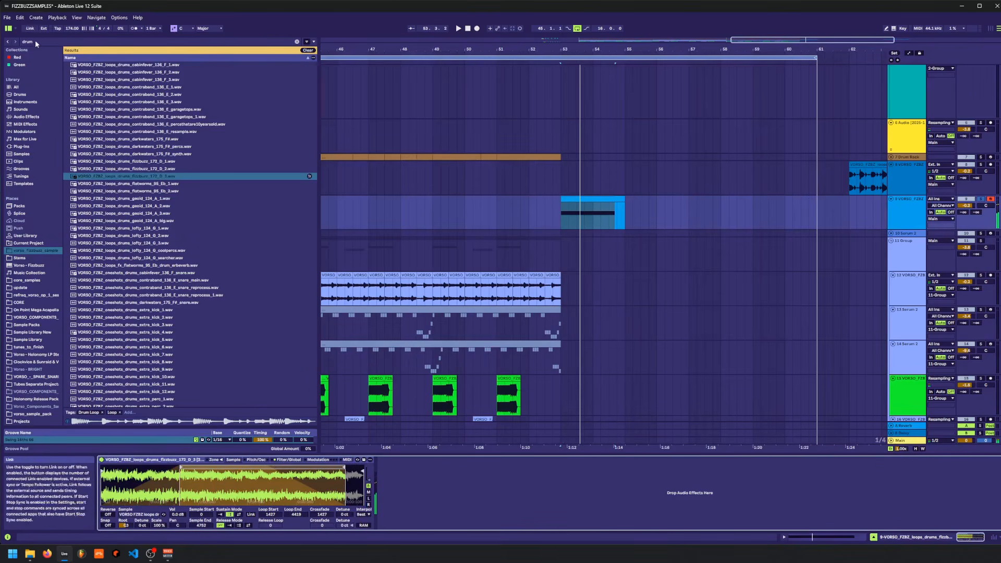
- Add an EQ Eight after the Sampler and play the sustained note through it
click(27, 117)
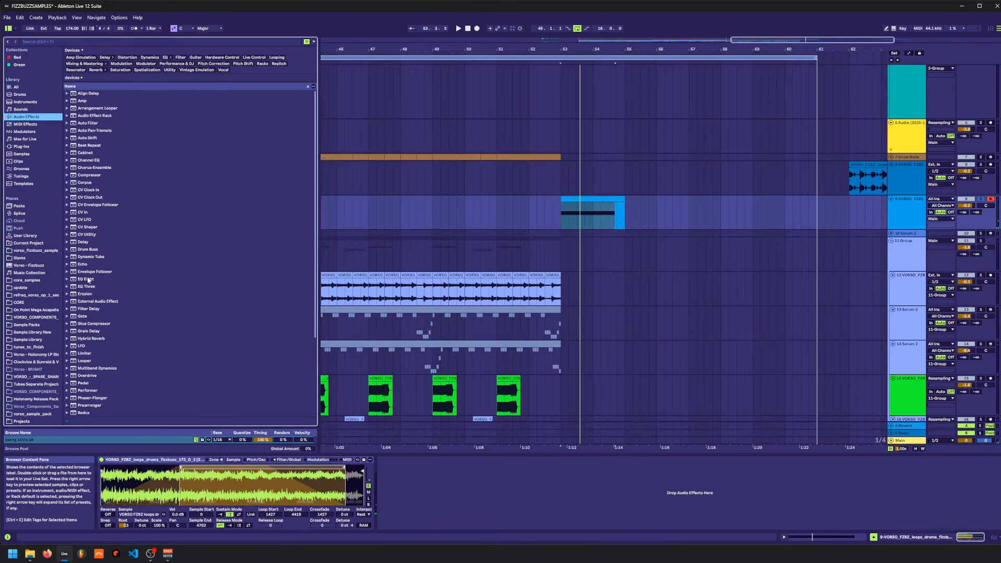
mouse_move(88, 280)
mouse_down()
mouse_move(365, 485)
mouse_move(412, 496)
mouse_up()
key(space)
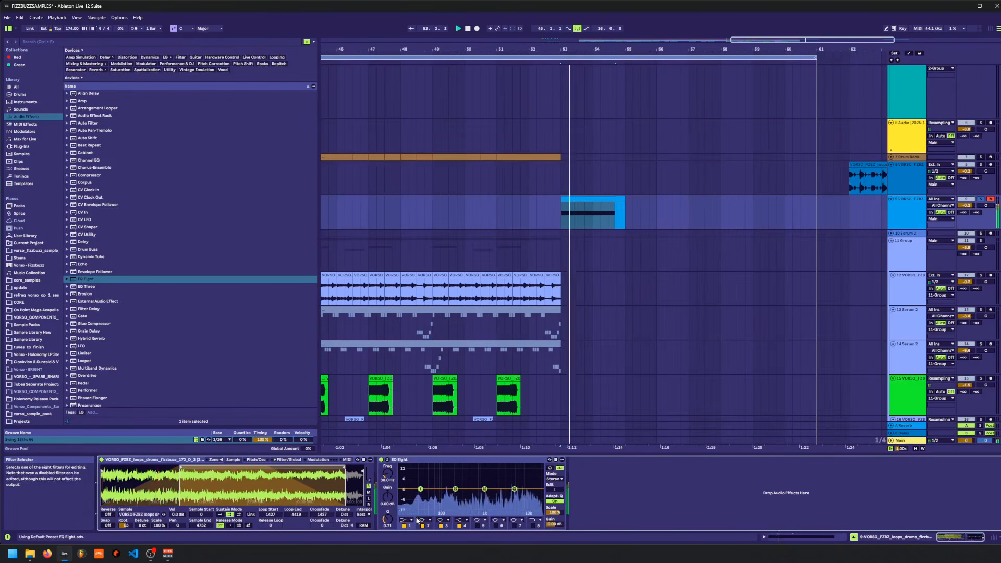
key(space)
- Turn the first EQ Eight band into a low cut at about 2.03 kHz while auditioning the note
click(406, 519)
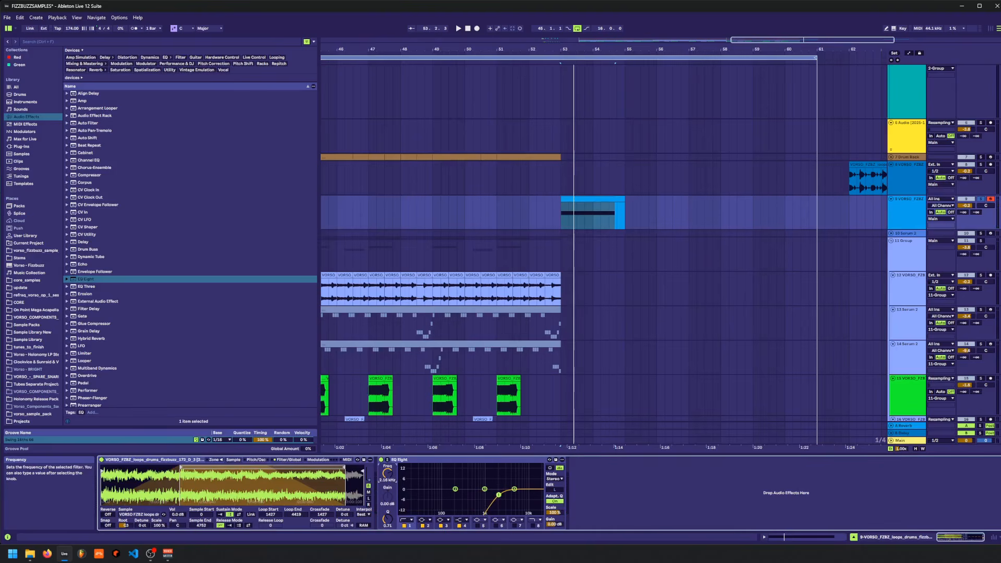
key(space)
key(space)
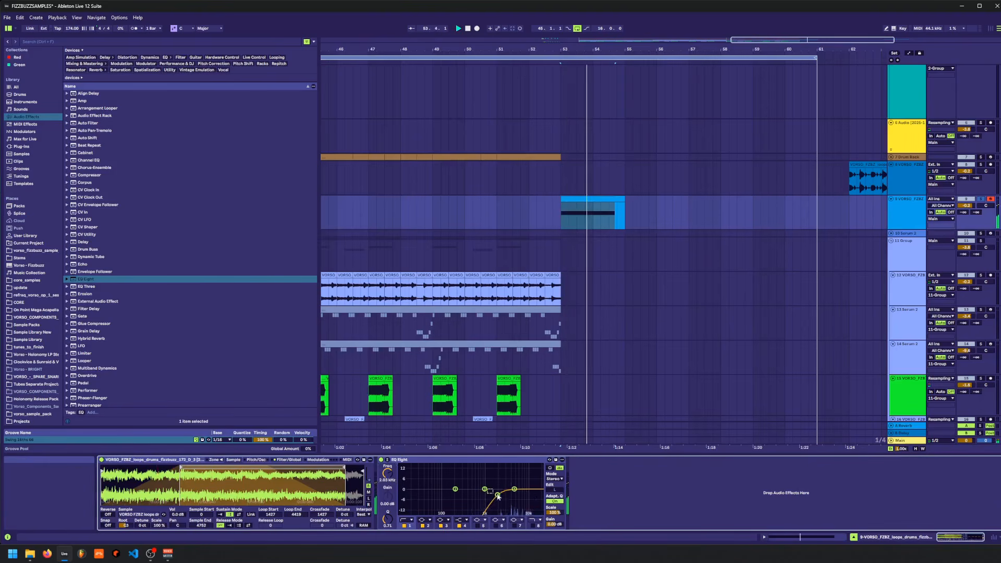
key(space)
key(space)
- Dip EQ Eight band 3 by about 3.84 dB at about 4.54 kHz with a Q of 3.76
drag(484, 490, 510, 494)
key(space)
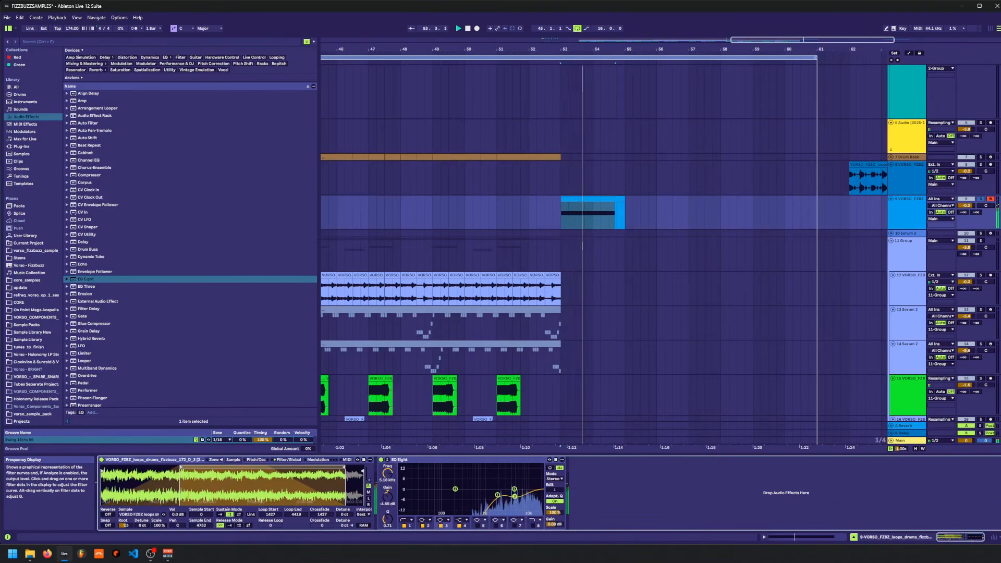
key(space)
drag(387, 519, 387, 490)
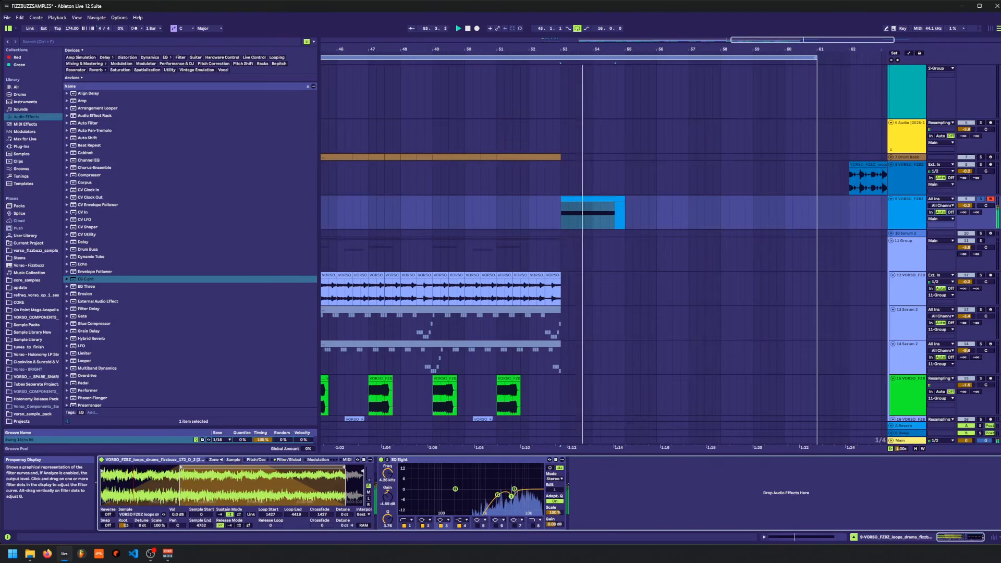
key(space)
drag(527, 496, 526, 495)
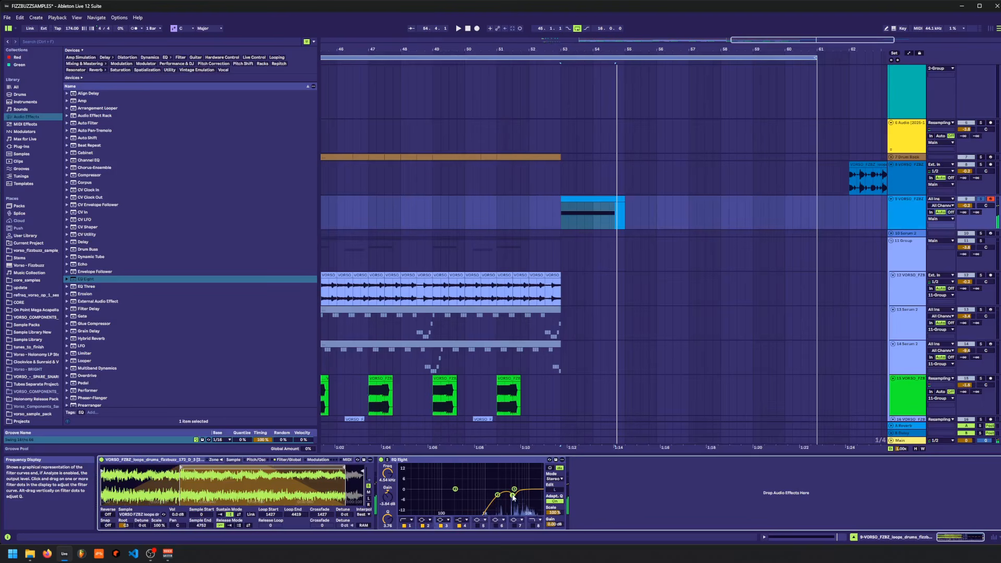
- Move the sustained-note MIDI clip to bar 45
click(590, 199)
drag(557, 189, 416, 214)
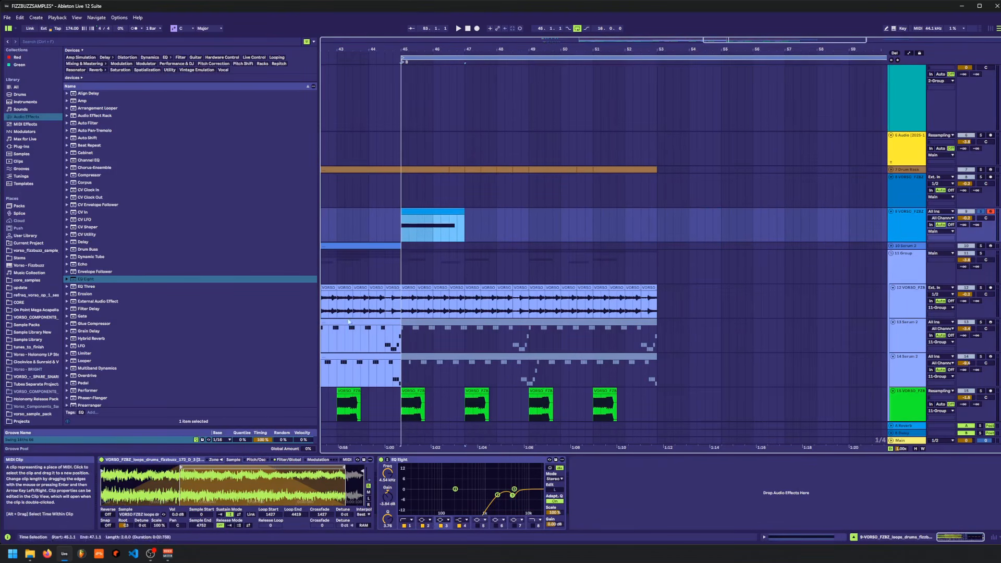
- Shape the Sampler's volume envelope with a short attack and a sustain of about -7.7 dB, auditioning the changes
click(287, 460)
key(space)
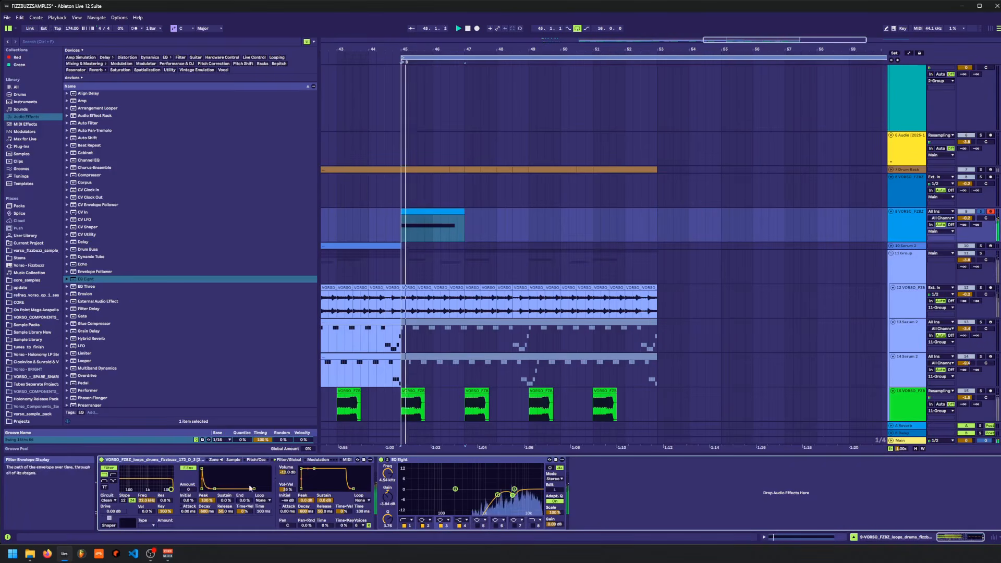
drag(302, 468, 305, 469)
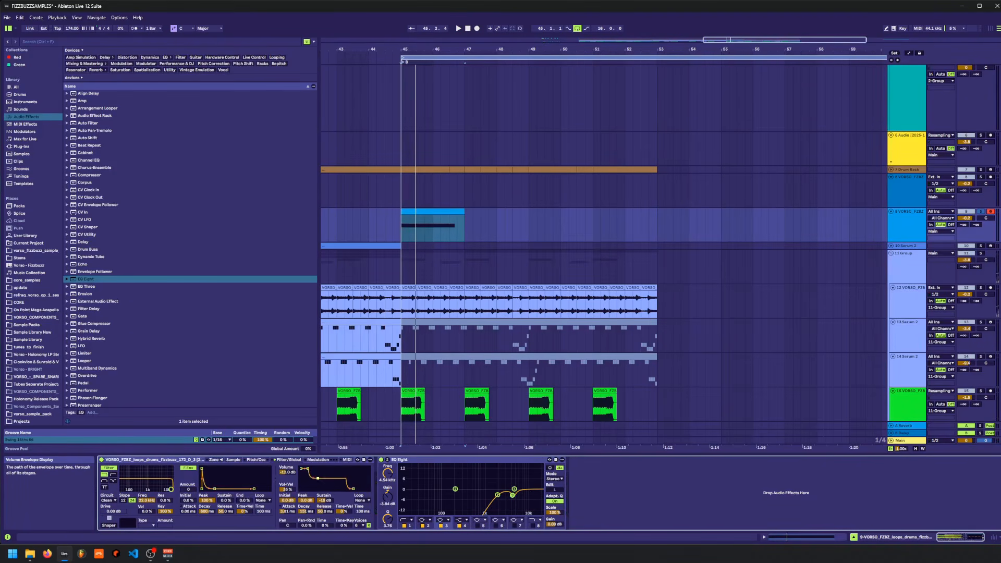
key(space)
key(space)
drag(354, 488, 318, 472)
key(space)
key(space)
key(space)
key(space)
key(space)
- Replace the long note in the bar 45 clip with two consecutive eighth-note C3 notes at its start
click(405, 212)
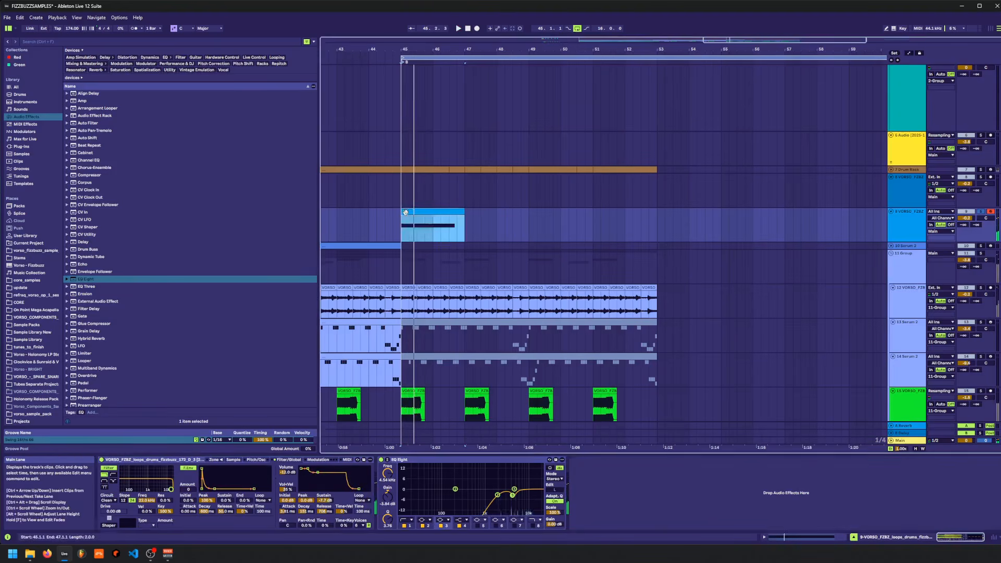
double_click(406, 212)
double_click(248, 503)
double_click(249, 502)
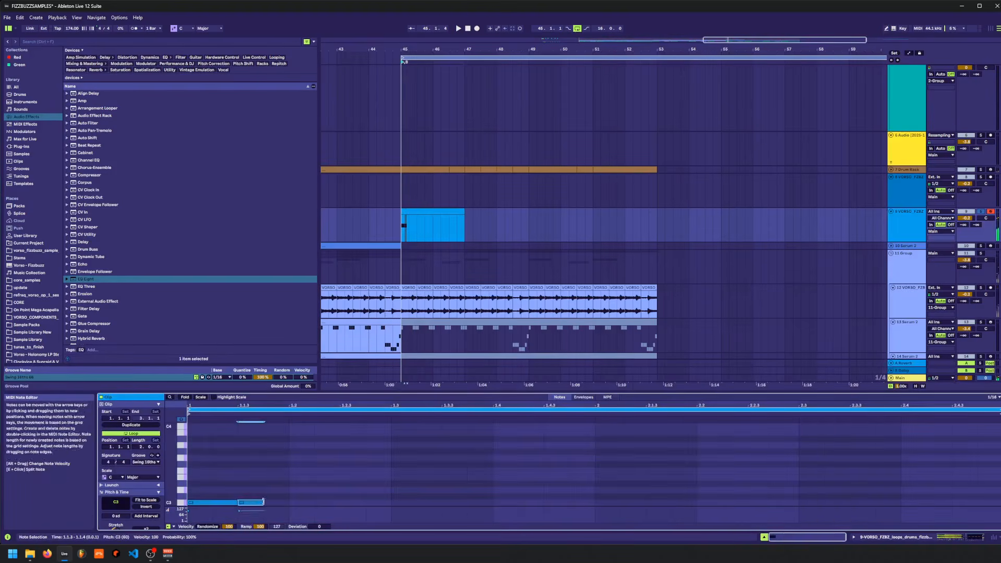
drag(264, 502, 289, 502)
- Duplicate the C3 eighth notes repeatedly through the clip up to beat 2.4
key(ctrl+d)
key(ctrl+d)
key(ctrl+d)
key(ctrl+d)
key(ctrl+d)
key(ctrl+d)
key(ctrl+d)
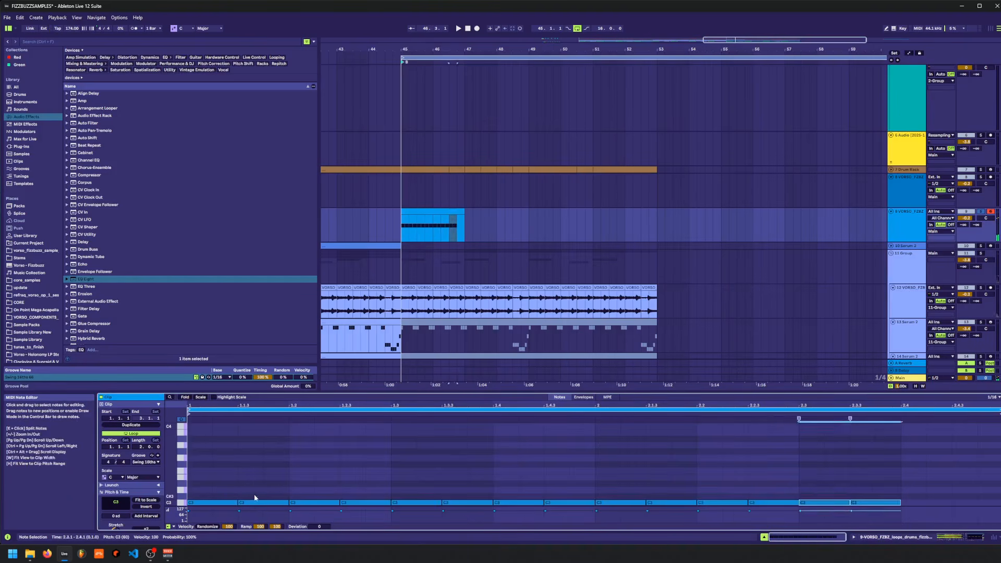
- Play the eighth-note pattern, stop, and duplicate its two-bar clip three times to fill bars 45 to 53
key(space)
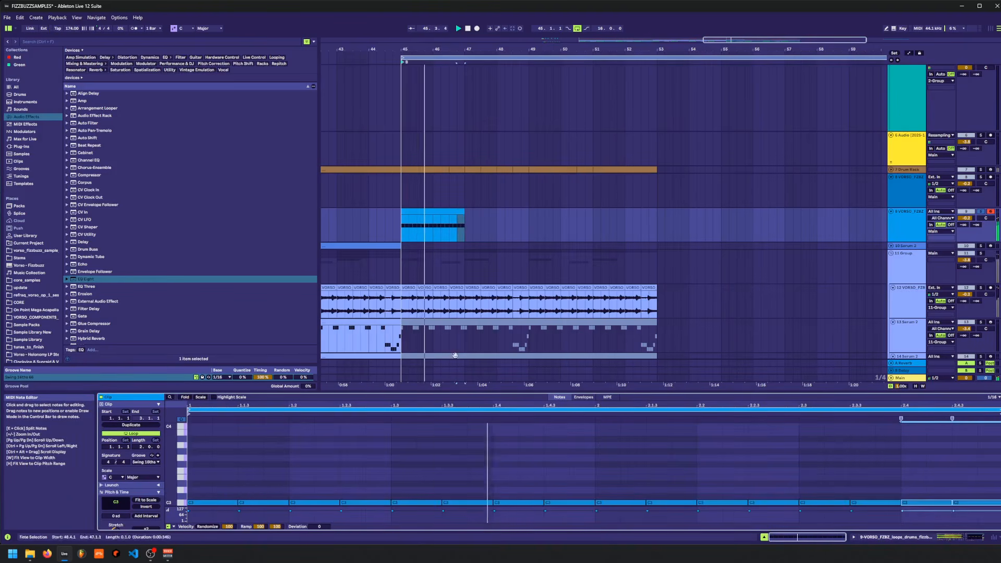
click(879, 537)
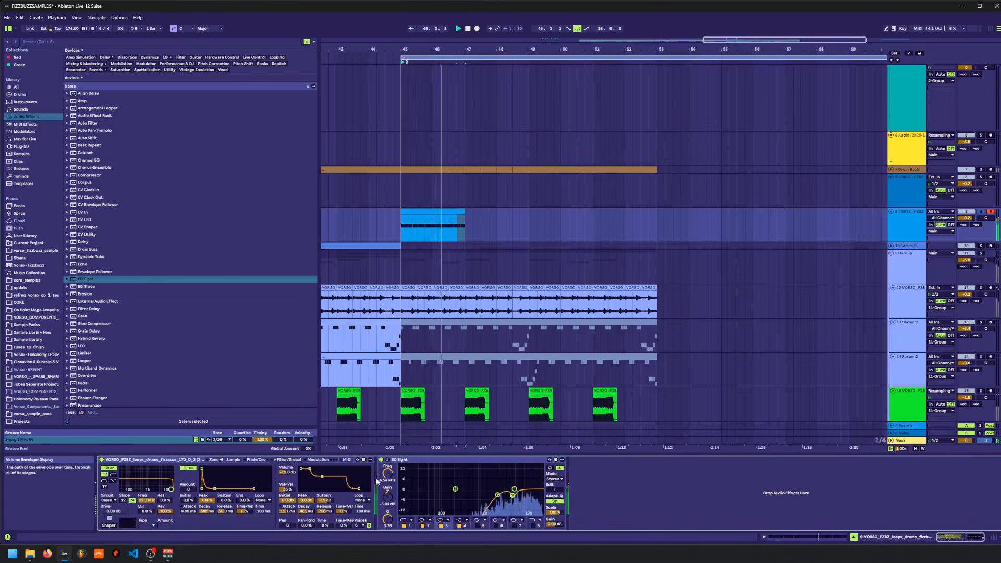
click(450, 211)
key(space)
key(ctrl+d)
key(ctrl+d)
key(ctrl+d)
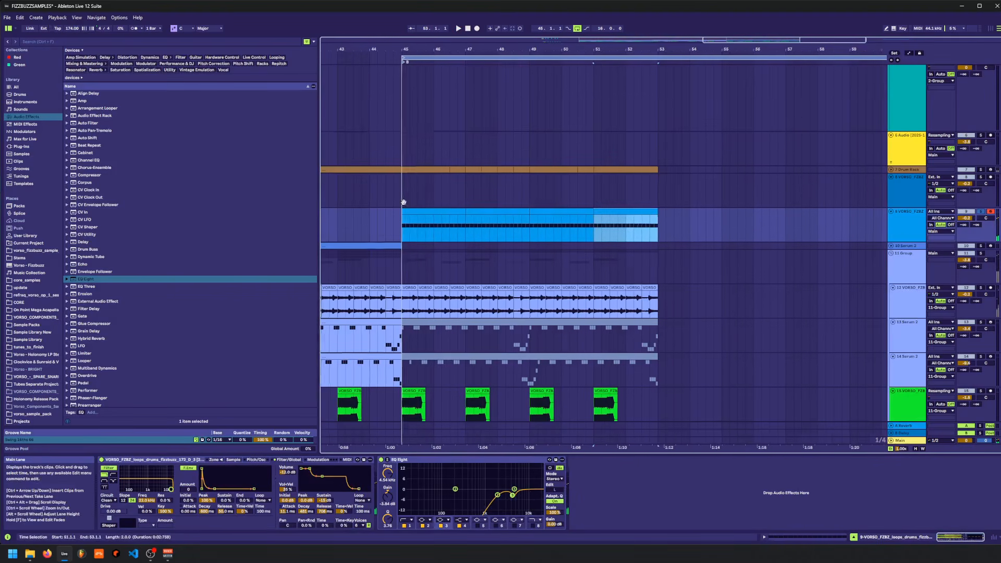
- Lower the noise Sampler track's volume and play the section from bar 45
drag(397, 201, 528, 234)
click(525, 234)
click(981, 246)
key(space)
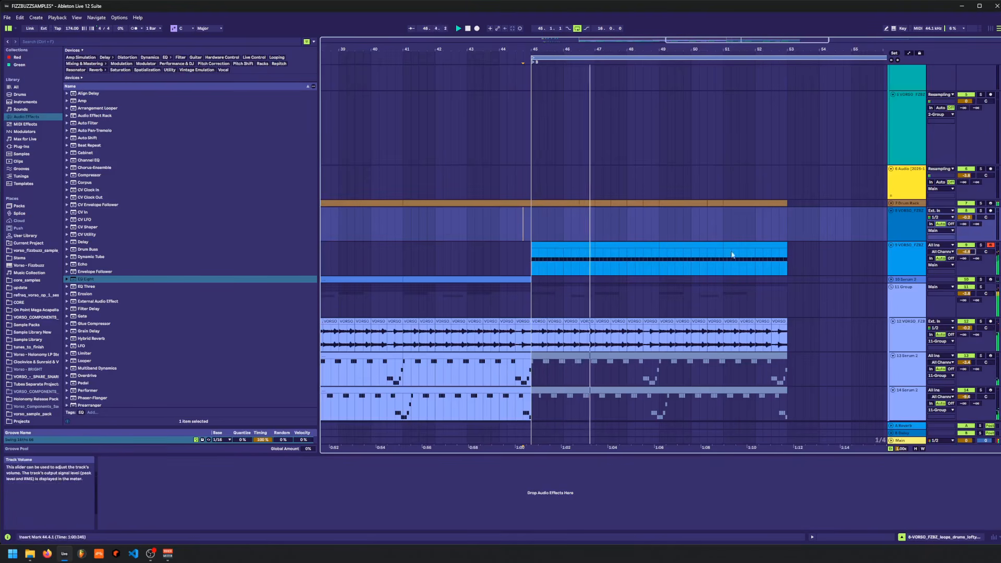
- Replace the eighth notes at the start of the first bar 45 clip with one quarter-note C3
drag(594, 252, 531, 253)
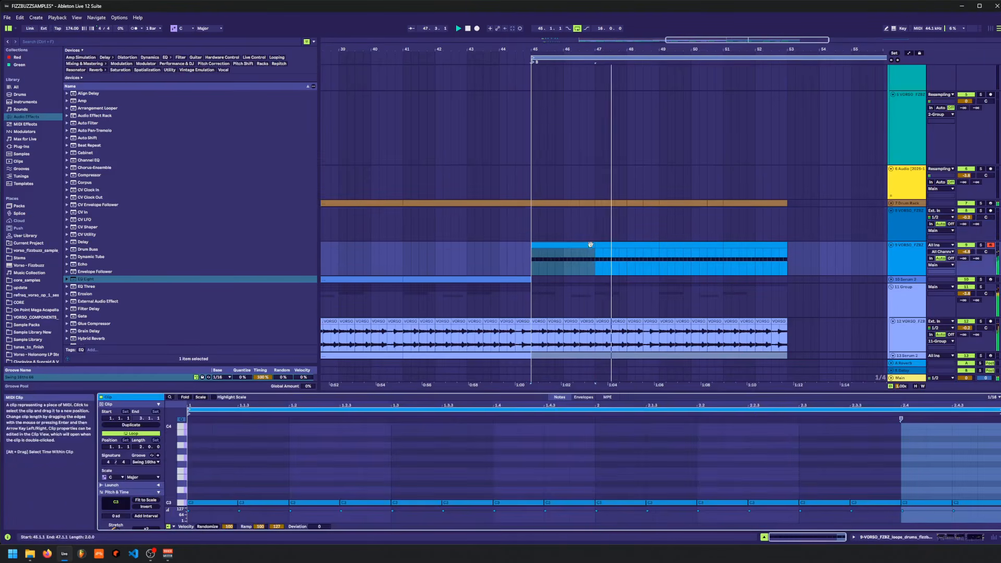
click(236, 499)
drag(279, 501, 273, 524)
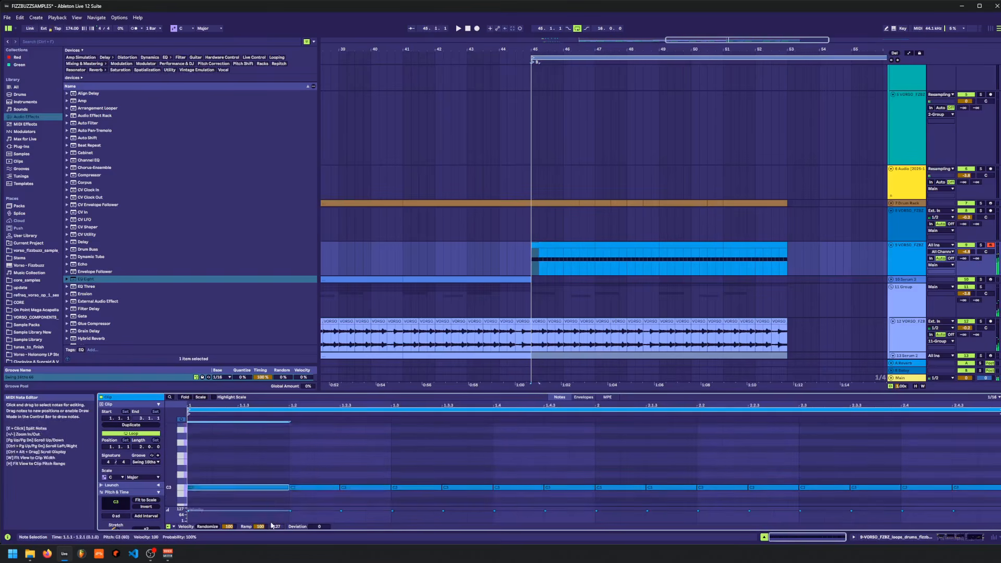
- Duplicate the quarter-note C3 across the two-bar clip and play it back from bar 45
key(ctrl+d)
key(ctrl+d)
key(ctrl+d)
key(ctrl+d)
key(ctrl+d)
key(ctrl+d)
key(ctrl+d)
key(ctrl+d)
key(ctrl+d)
key(ctrl+d)
click(523, 255)
key(space)
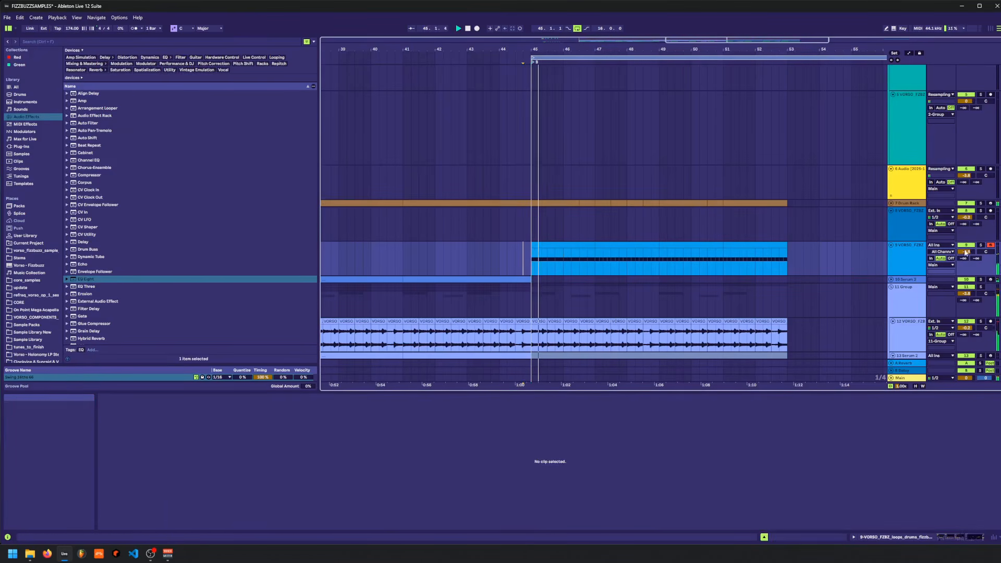
- Duplicate the two-bar quarter-note clip three times so it fills bars 45 to 53
click(583, 244)
key(ctrl+d)
key(ctrl+d)
key(ctrl+d)
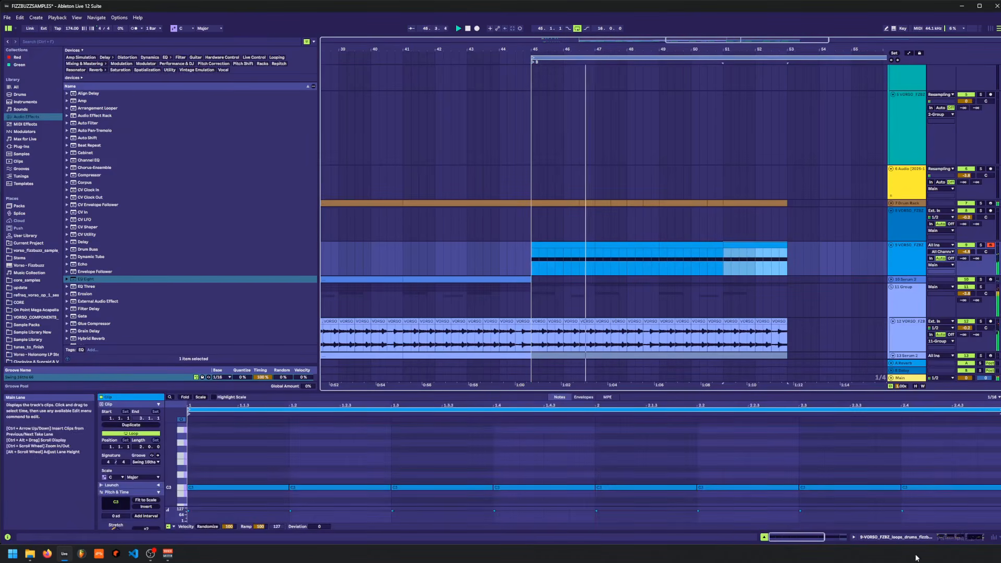
- Group the noise Sampler track with the Drum Rack track and save the set
click(929, 537)
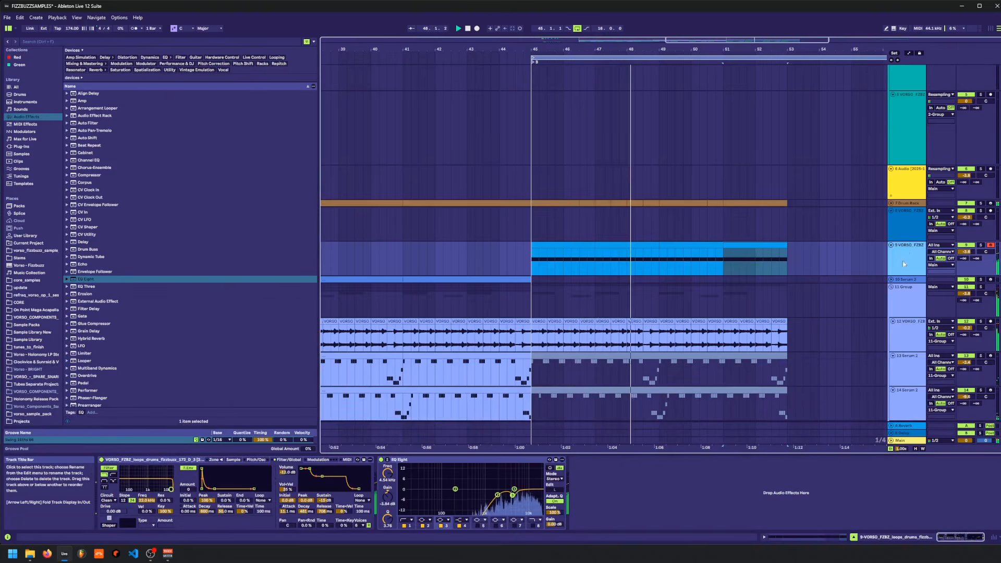
ctrl+click(907, 203)
key(ctrl+g)
key(ctrl+s)
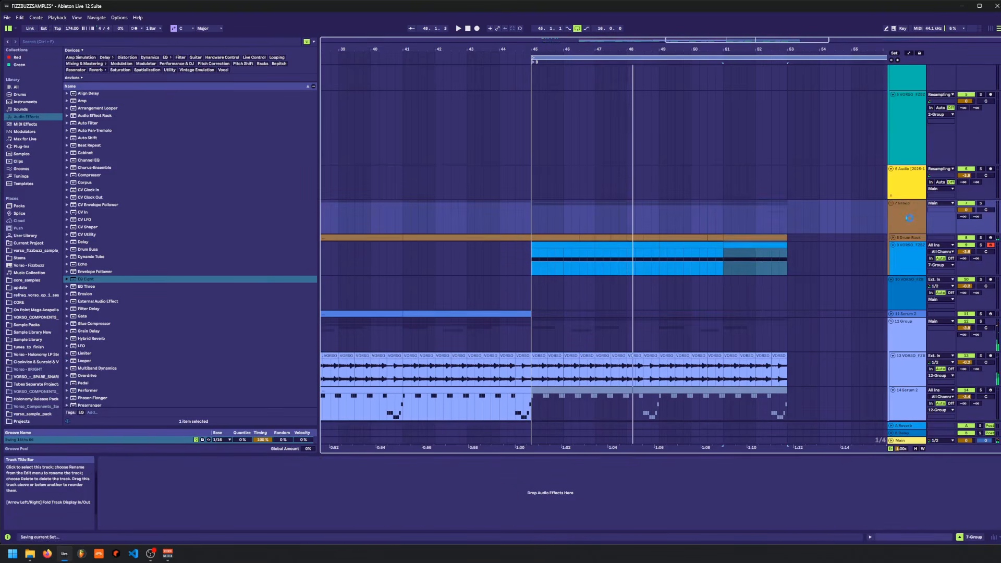
click(908, 201)
click(911, 239)
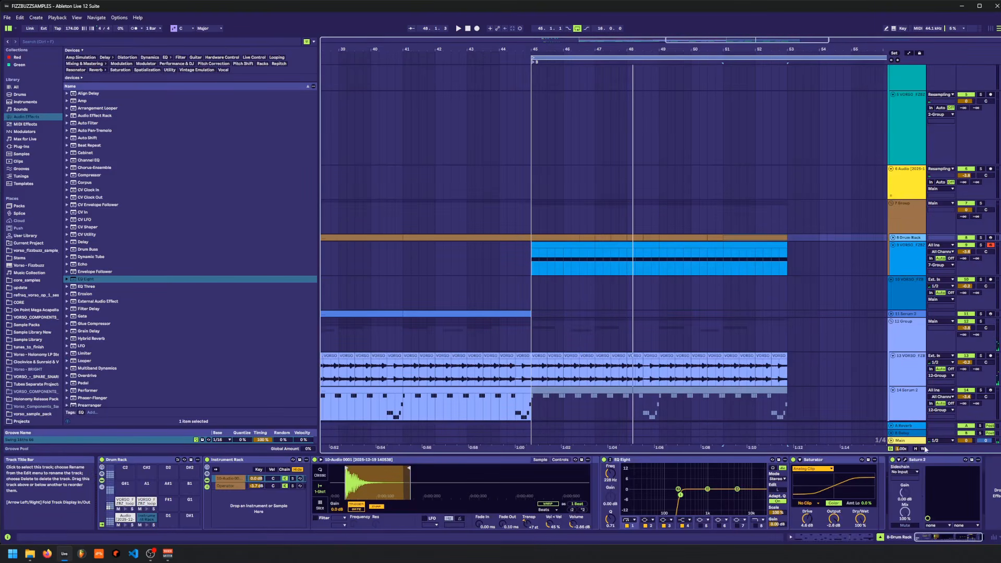
click(925, 459)
click(520, 216)
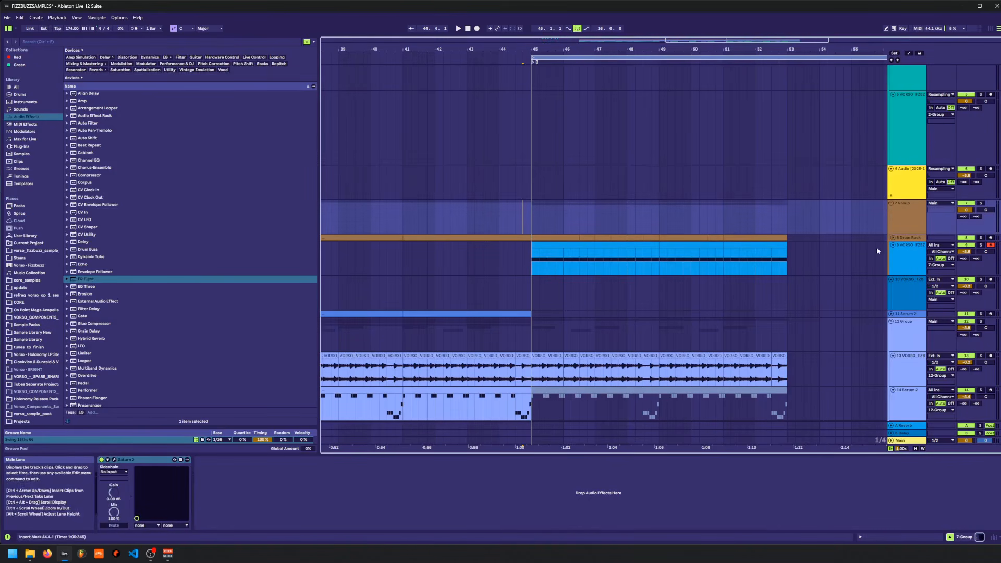
click(114, 461)
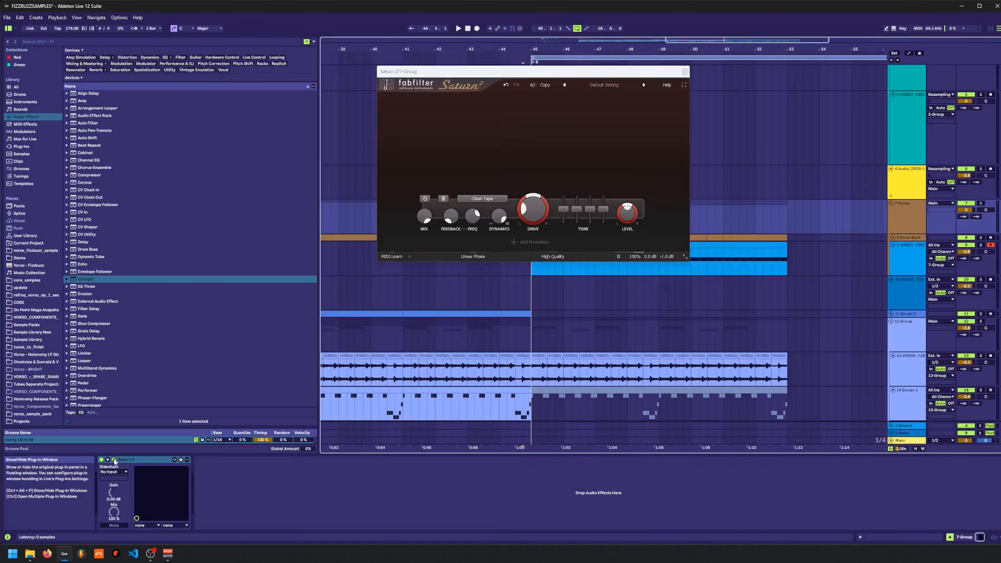
click(114, 462)
- Balance the noise Sampler track's volume against the drums during playback and save the set
key(space)
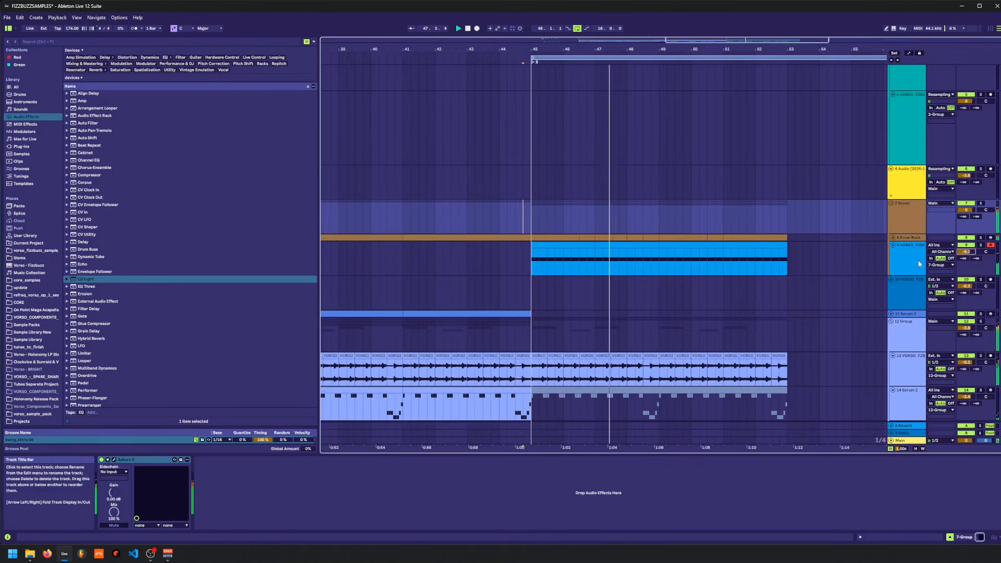
click(819, 267)
key(ctrl+s)
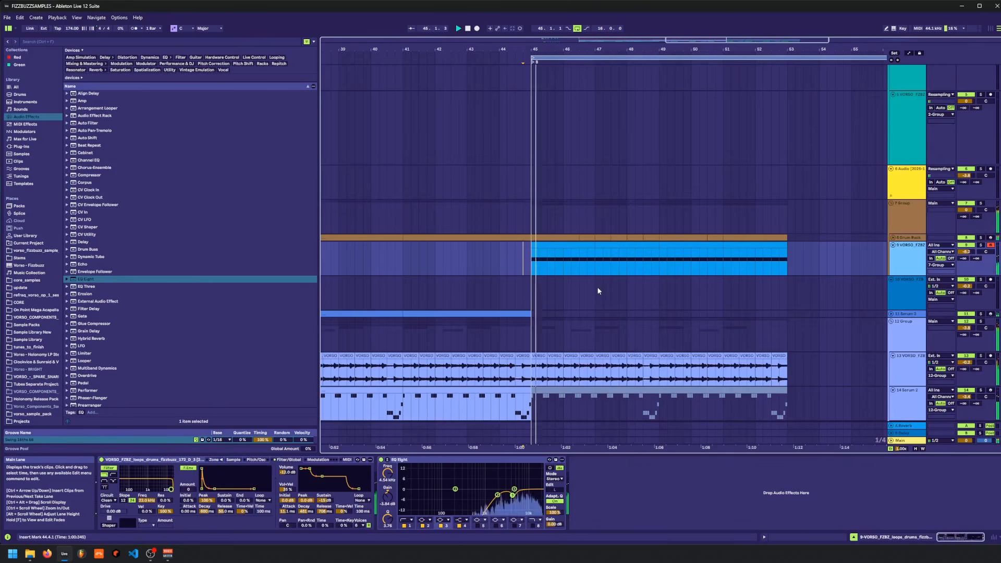
- Fold the noise Sampler track, deactivate the melodic loop clips on track 13 from bar 45 to 53, and audition
click(893, 245)
click(906, 238)
shift+click(722, 292)
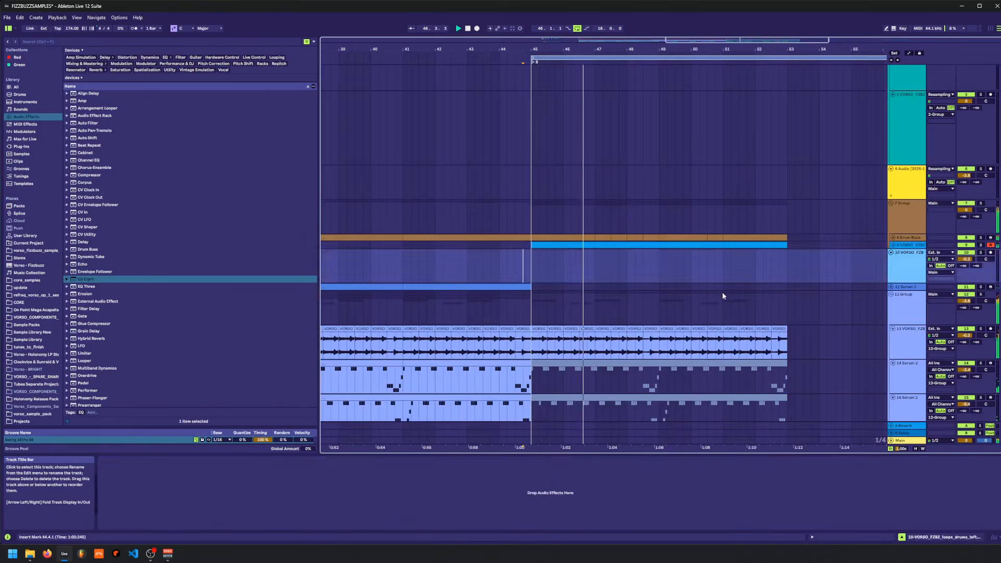
scroll(722, 292, down, 2)
shift+click(870, 273)
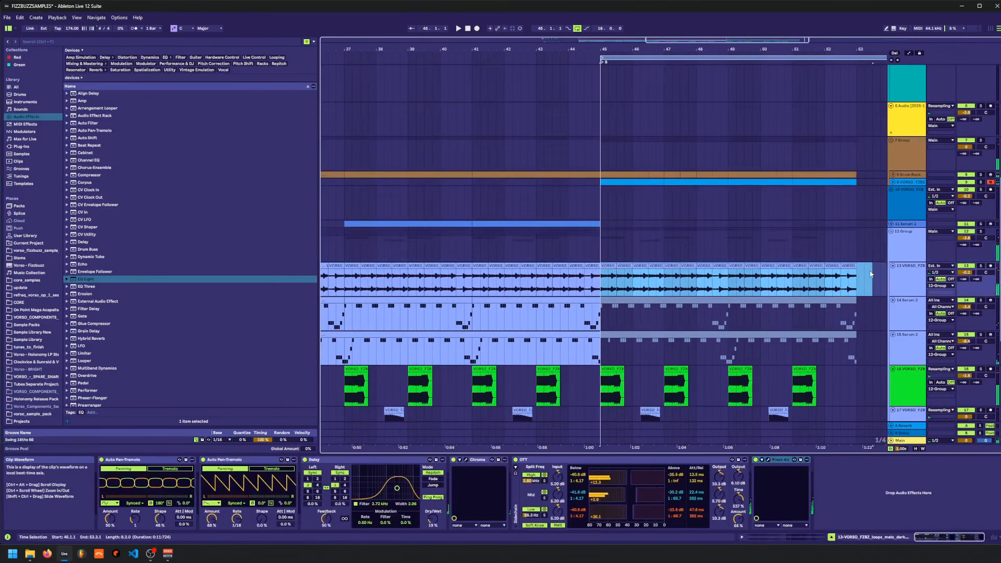
click(560, 245)
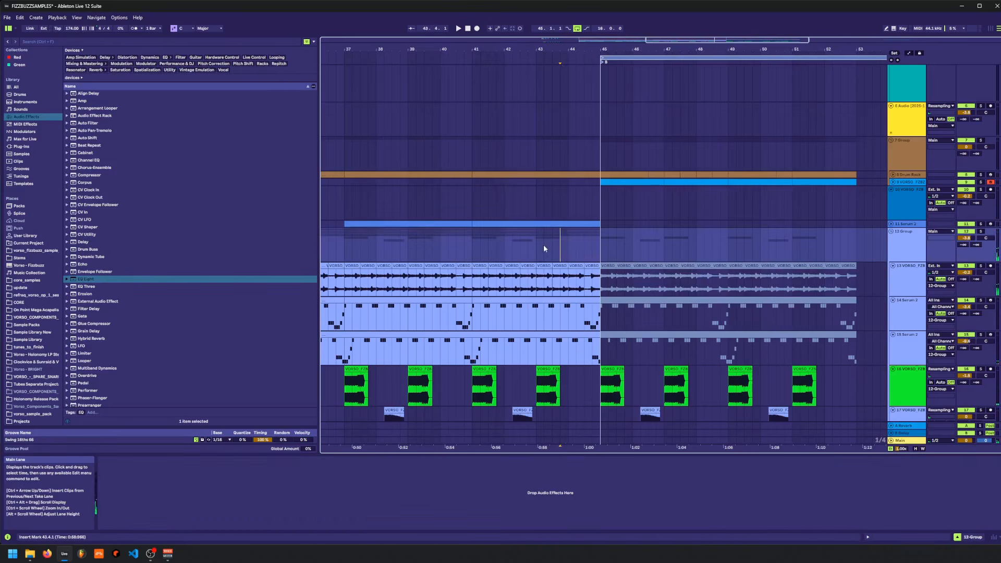
key(space)
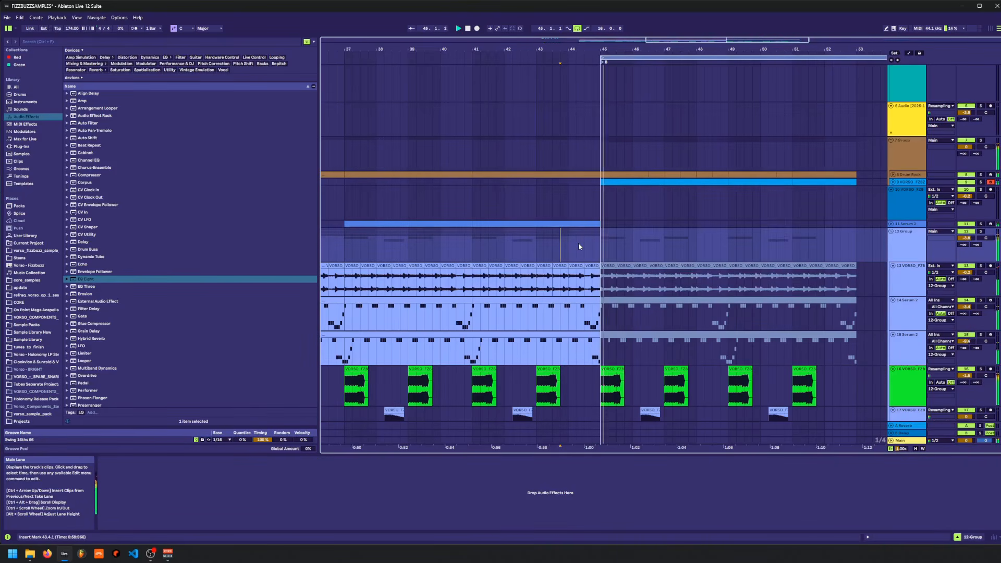
- Shorten the arrangement loop to the eight bars from bar 45 to 53
scroll(631, 336, down, 2)
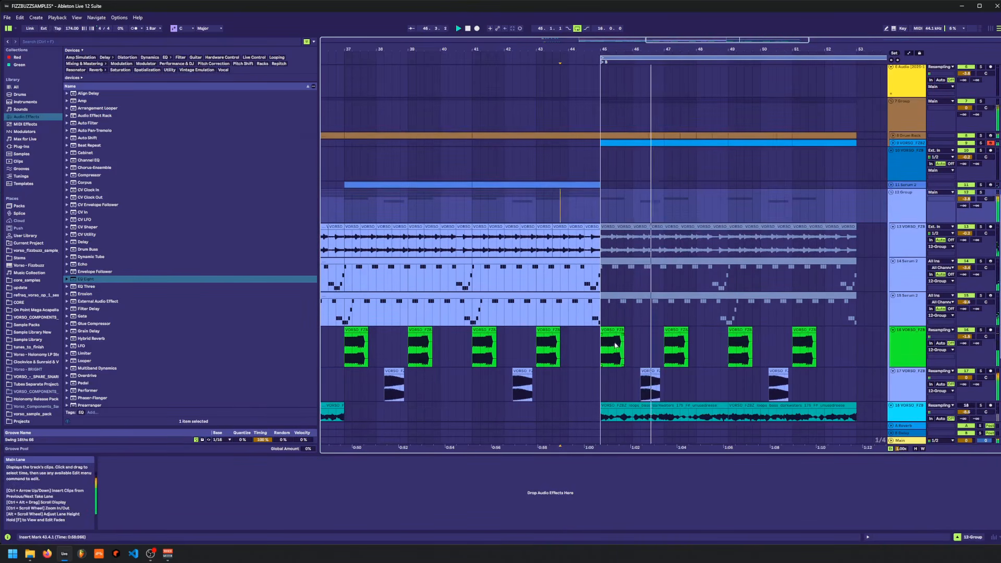
click(630, 336)
drag(774, 48, 683, 13)
drag(783, 57, 710, 61)
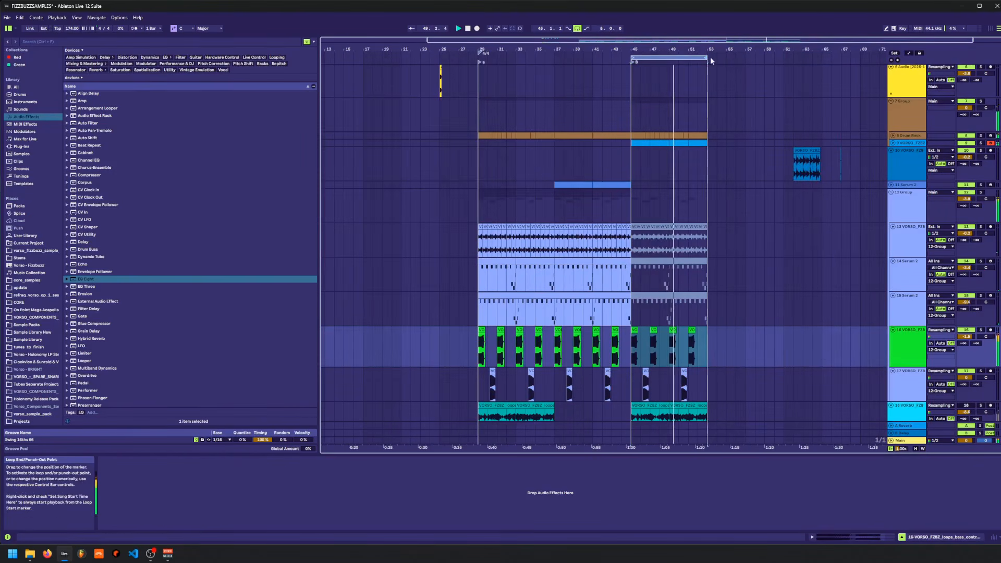
drag(635, 48, 633, 66)
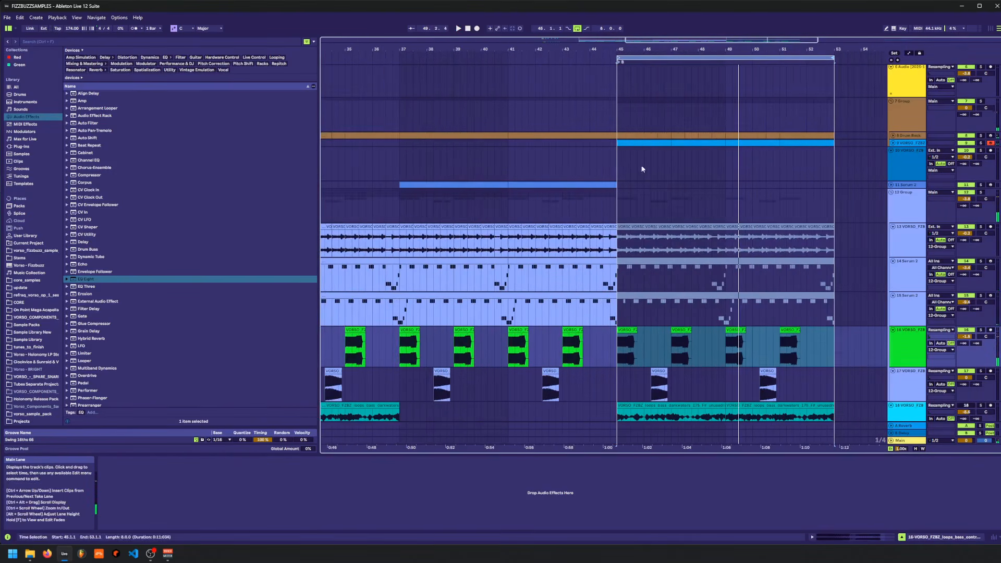
- Solo the green bass track and audition it from bar 45
click(610, 336)
key(space)
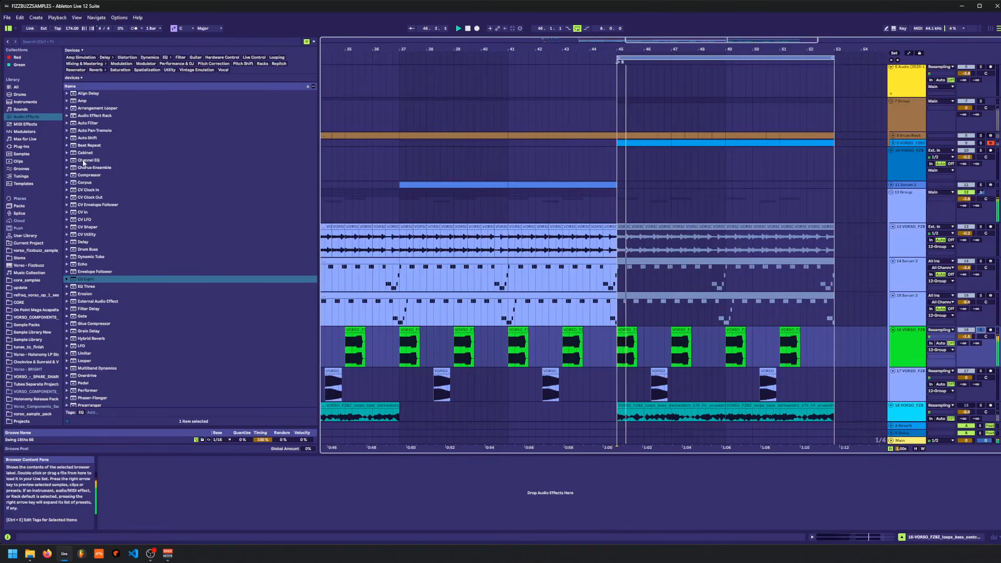
key(space)
- Add Roar to the green bass track and group it into an Audio Effect Rack
scroll(105, 370, down, 5)
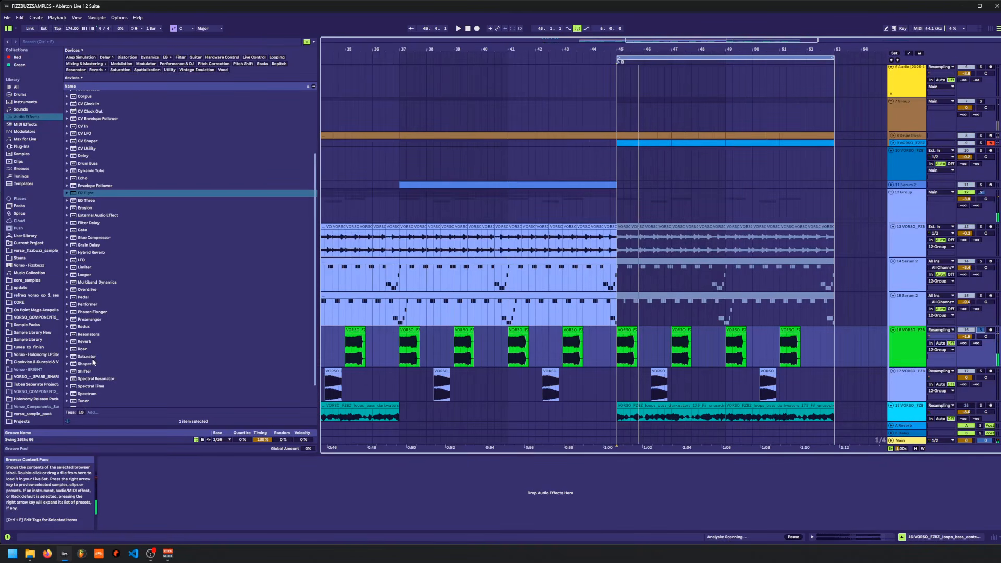
scroll(81, 267, down, 3)
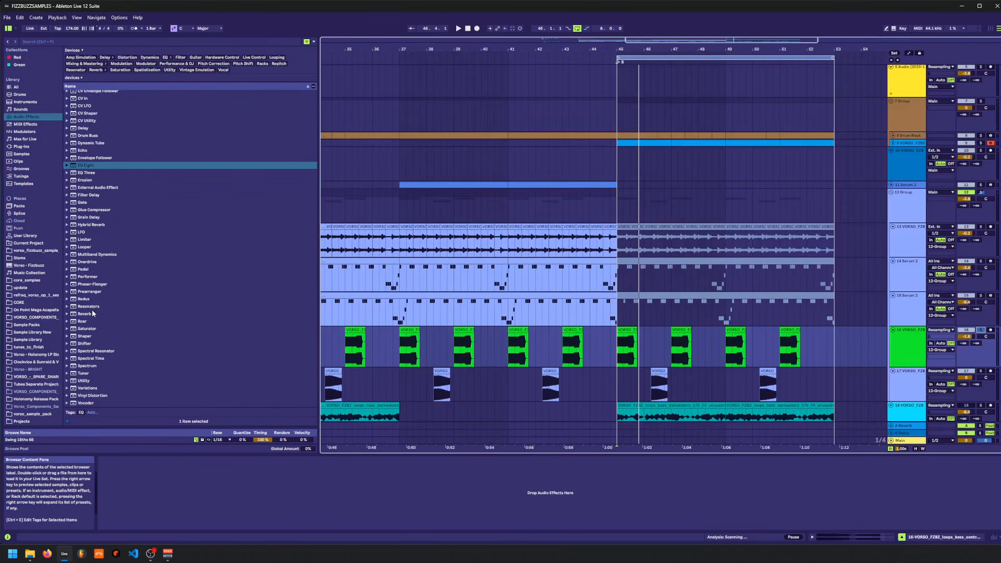
click(83, 322)
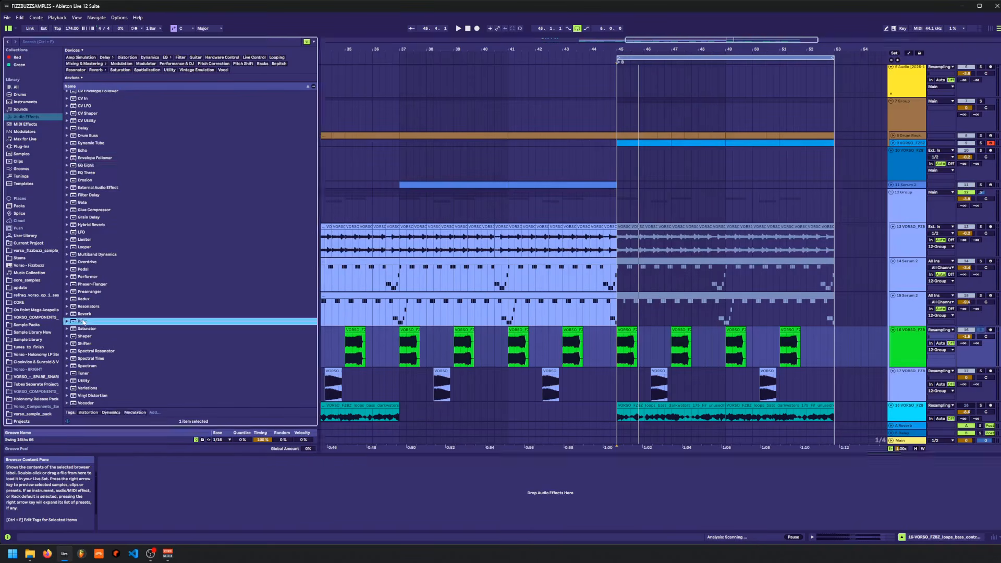
click(610, 352)
key(space)
click(122, 461)
key(space)
key(ctrl+g)
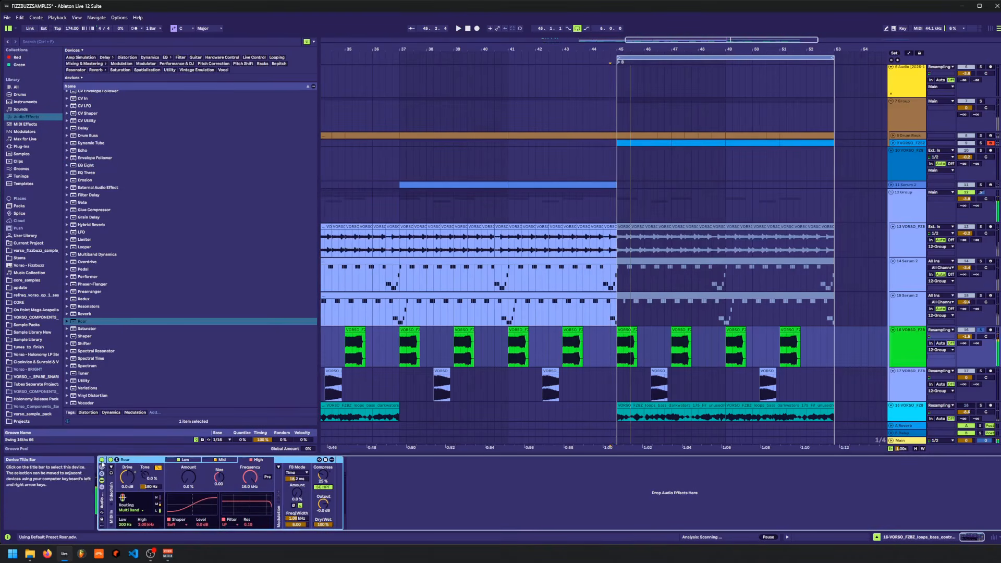
- Automate the rack's Device On to be active only from bar 45 to 53, and show it in its own automation lane
click(102, 460)
key(a)
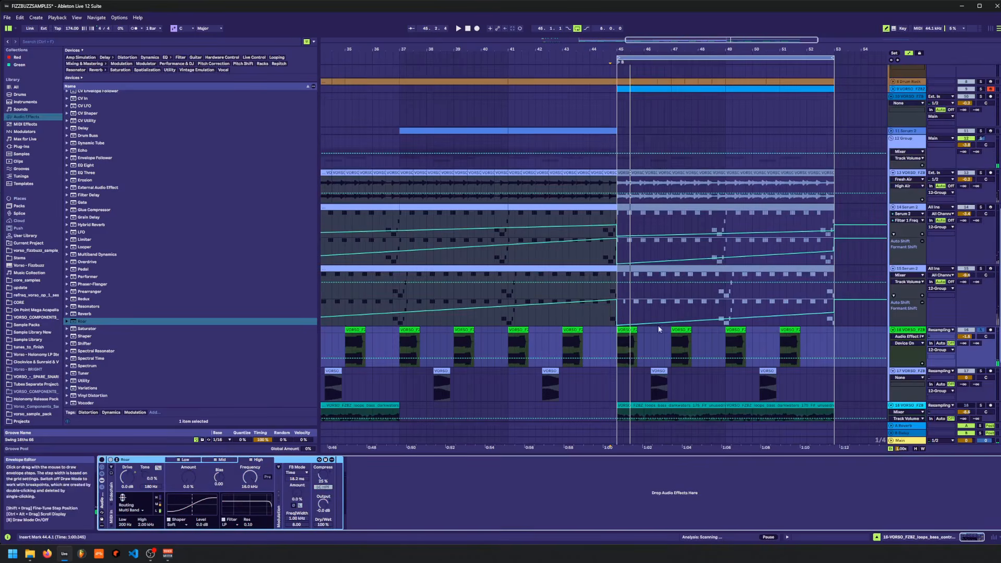
key(b)
drag(620, 333, 801, 330)
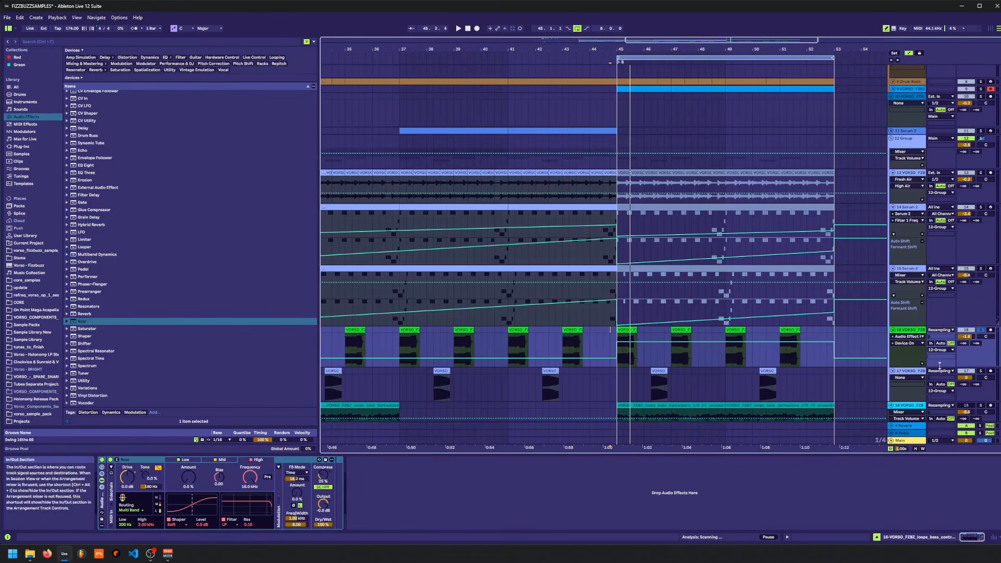
click(922, 363)
key(space)
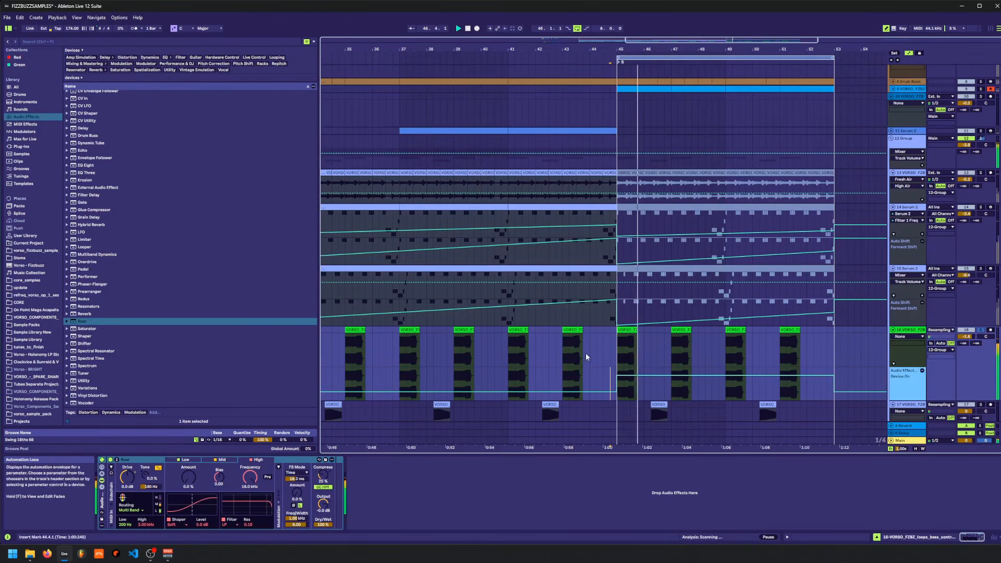
- Raise Roar's shaper amount while auditioning the bass, setting the mid band to 84%
key(space)
drag(201, 476, 189, 443)
key(space)
key(space)
key(space)
key(space)
key(space)
click(222, 460)
key(space)
key(space)
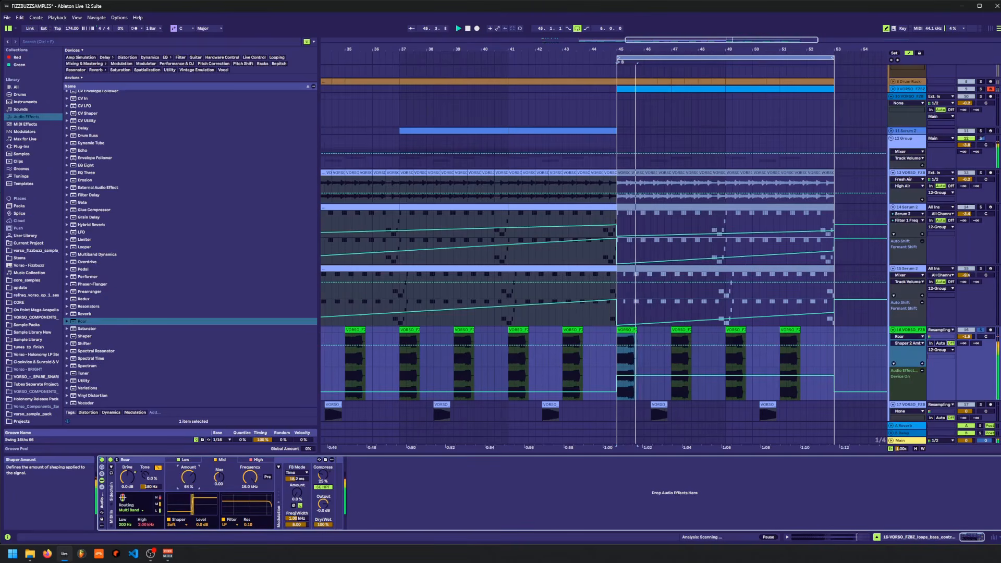
- Raise Roar's mid-band shaper bias to about 0.4 and set the low-band shaper amount to 37%
drag(220, 482, 220, 460)
key(space)
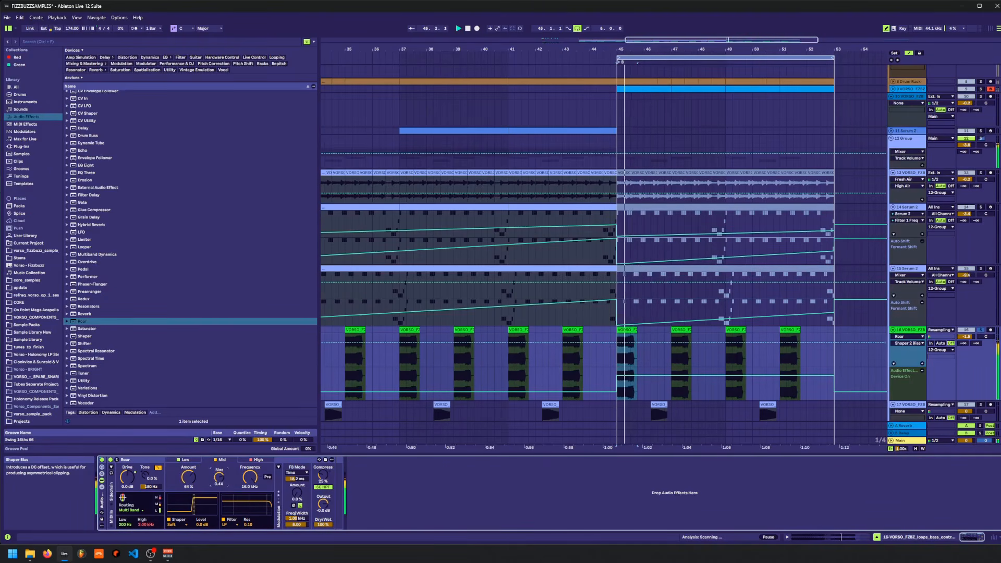
drag(189, 469, 188, 488)
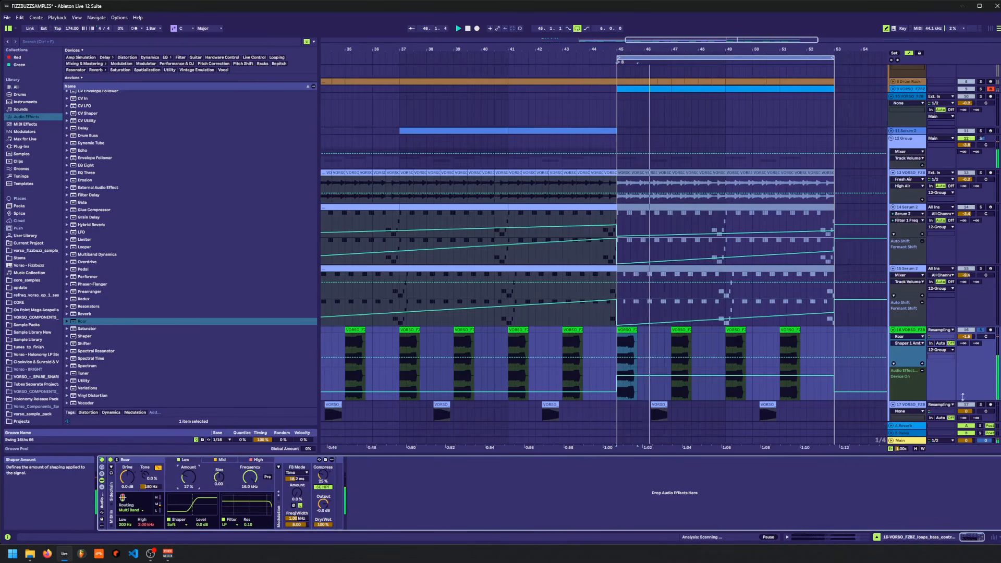
- Search the browser for "ott" and add the OTT preset after Roar in the bass rack
click(46, 42)
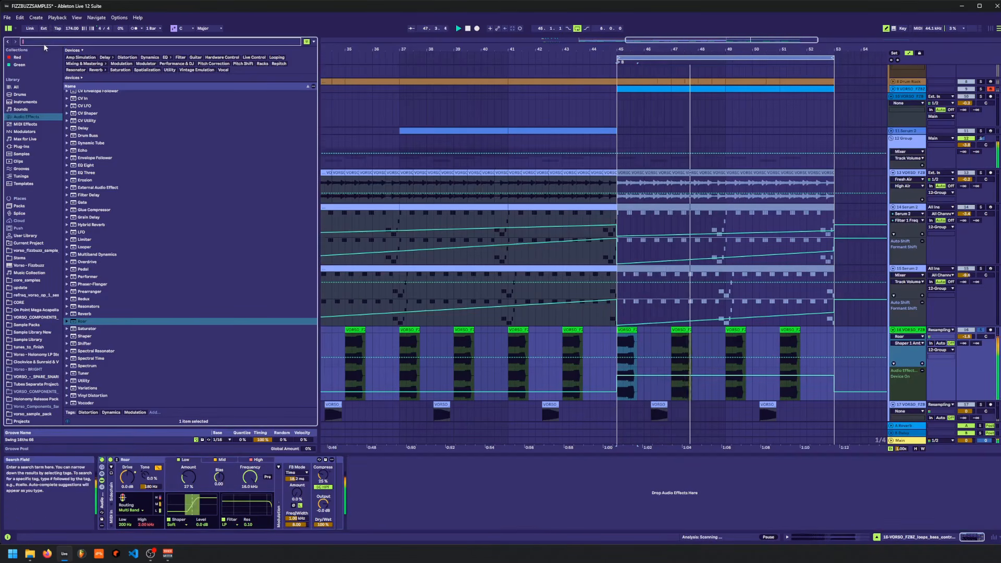
text(ott)
click(81, 95)
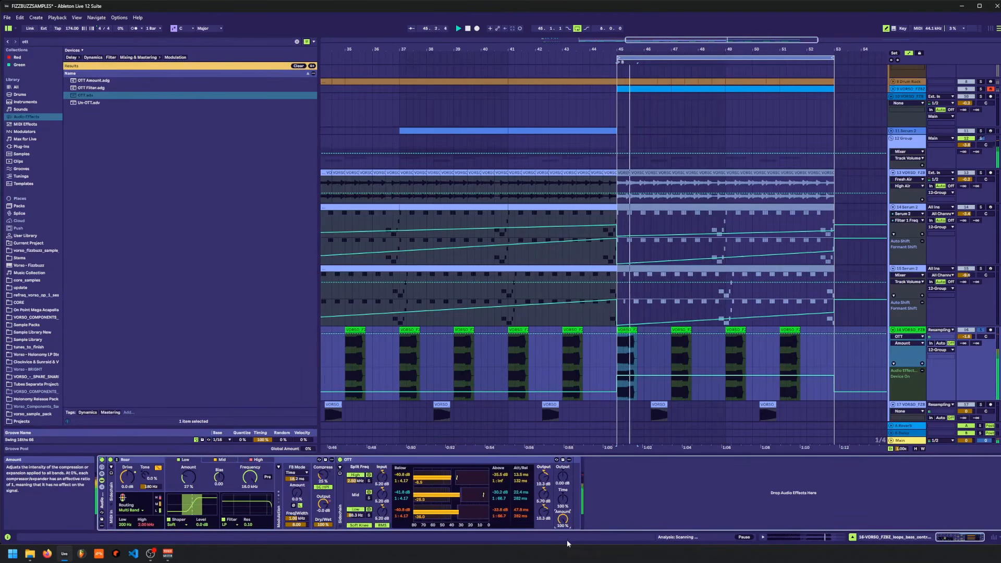
- Lower OTT's amount to about 30% and adjust its time scaling and output gain
drag(568, 543, 568, 558)
drag(564, 477, 564, 499)
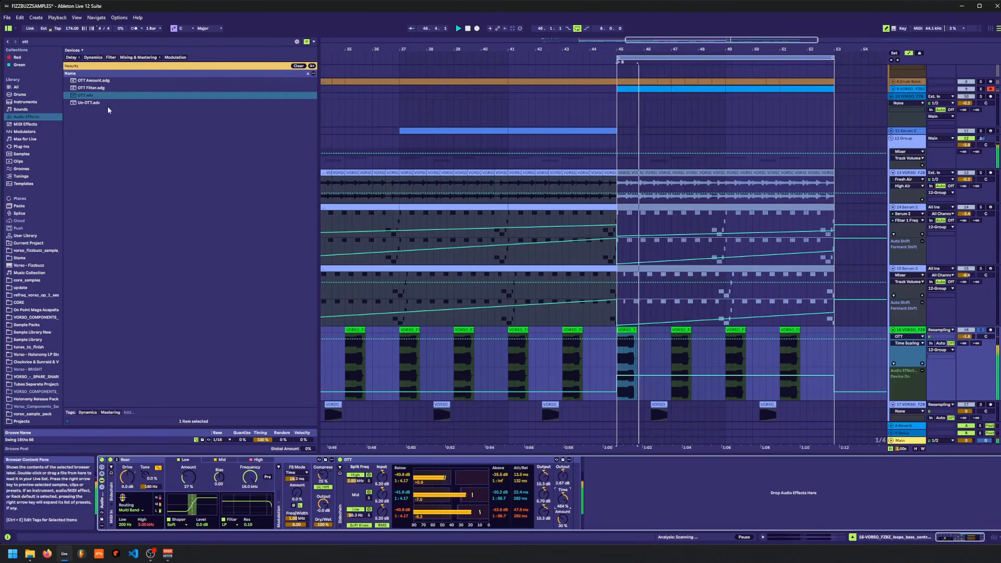
- Search the browser for "ero" and add Erosion in front of Roar in the bass rack
click(32, 40)
key(BackSpace)
text(ero)
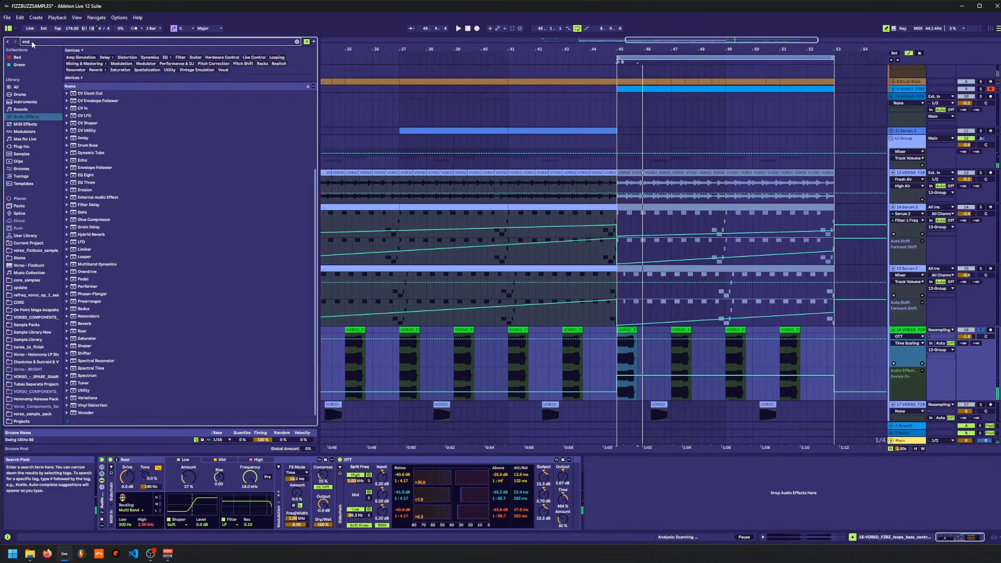
key(Down)
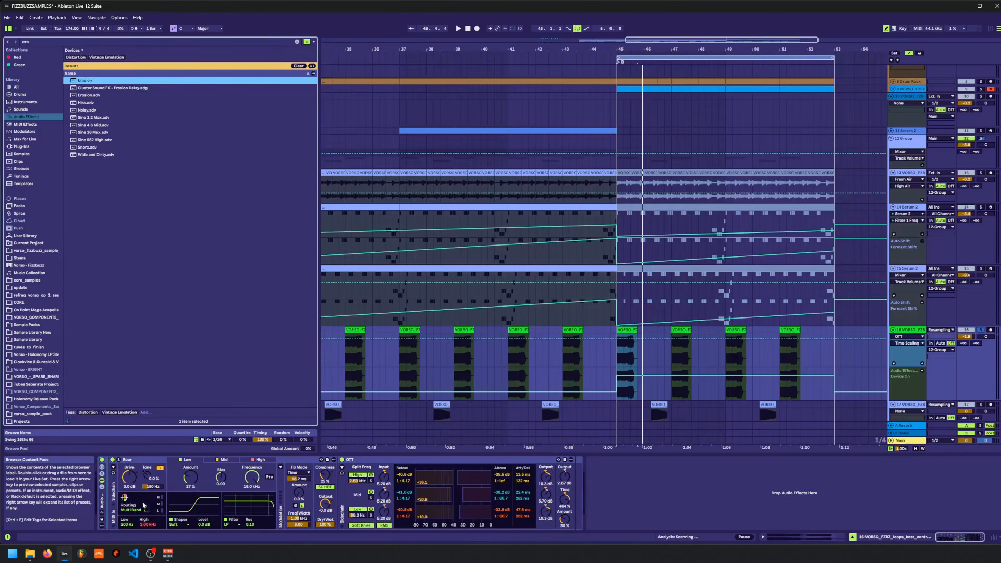
key(Return)
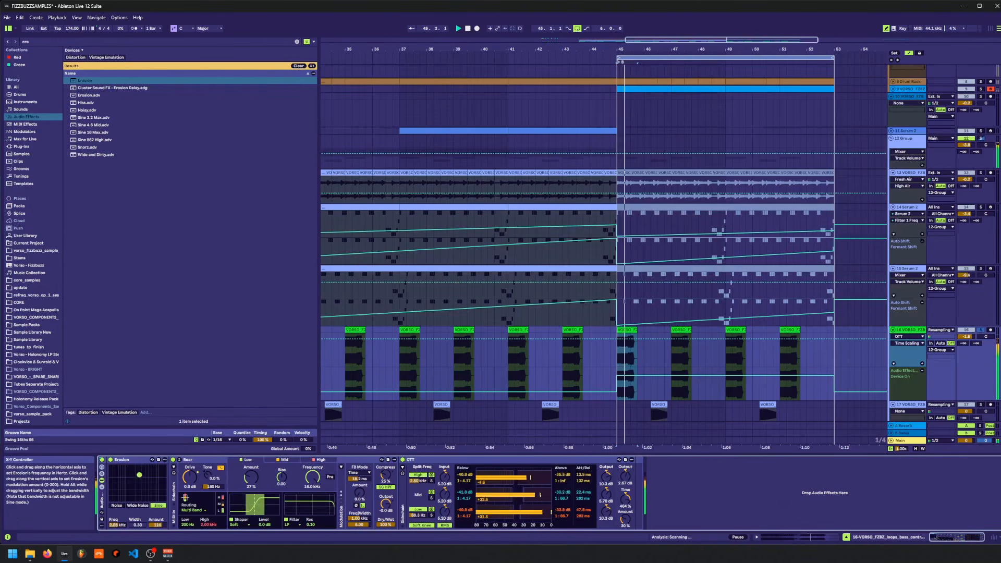
- Set Erosion to Wide Noise, widen its noise band and reduce its modulation amount
click(141, 505)
drag(145, 475, 155, 476)
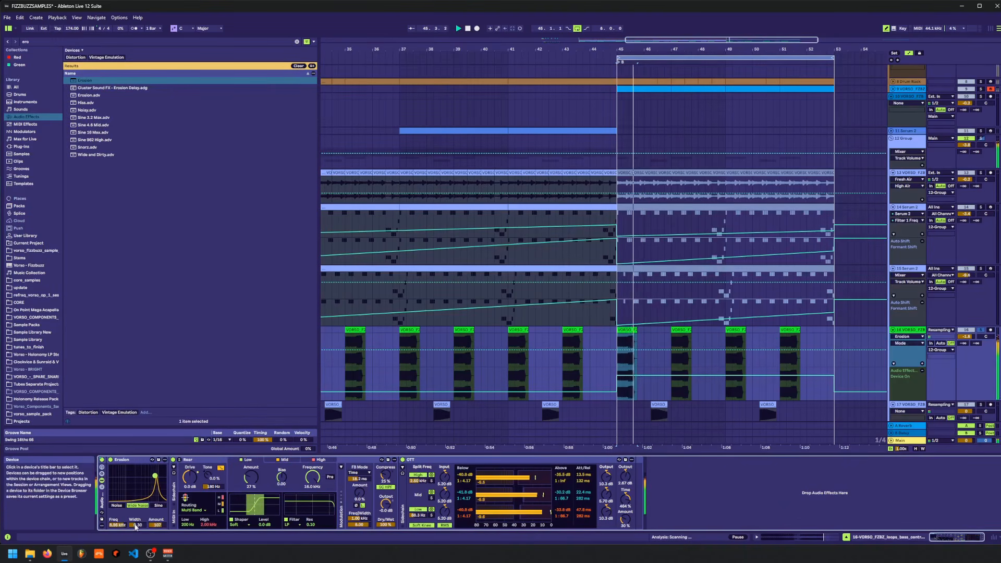
drag(140, 525, 144, 495)
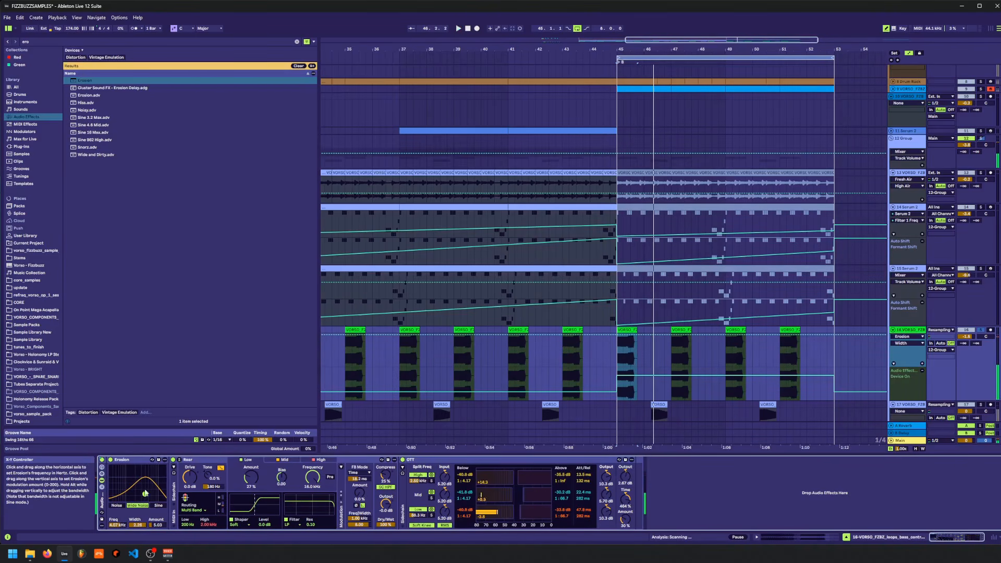
- Search the browser for "vinyl" and add Vinyl Distortion in front of Erosion
click(42, 43)
text(vinylk)
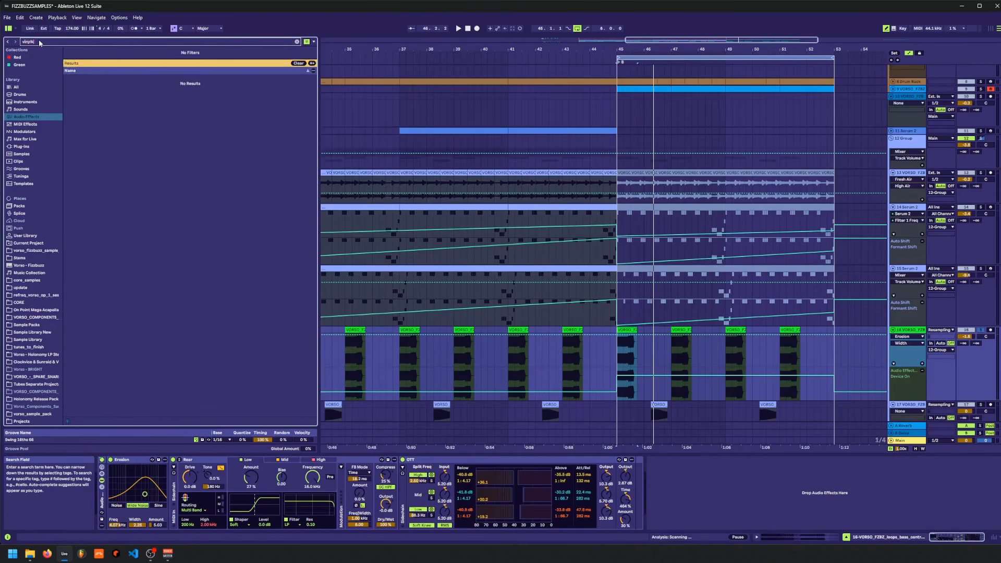
key(BackSpace)
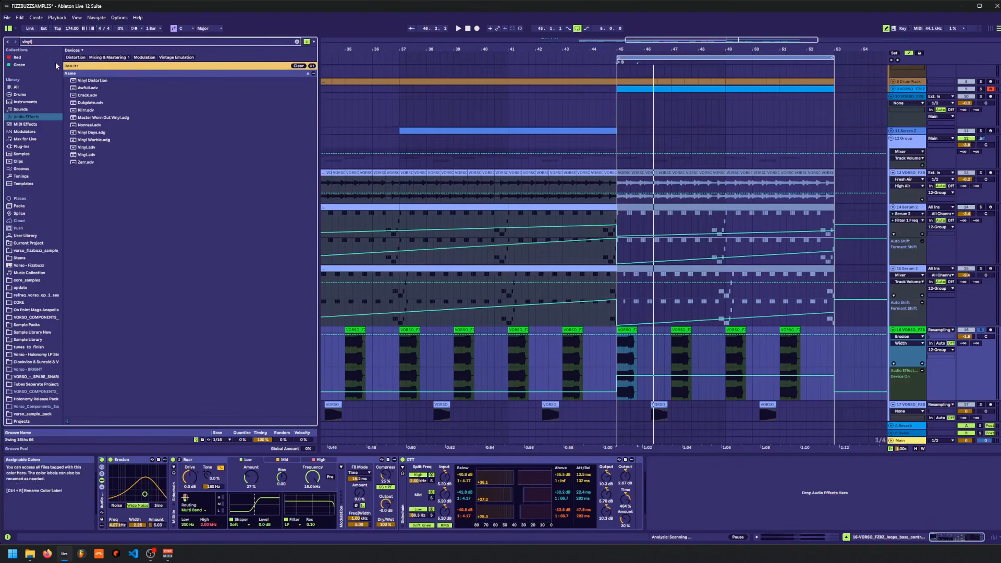
key(Down)
key(Return)
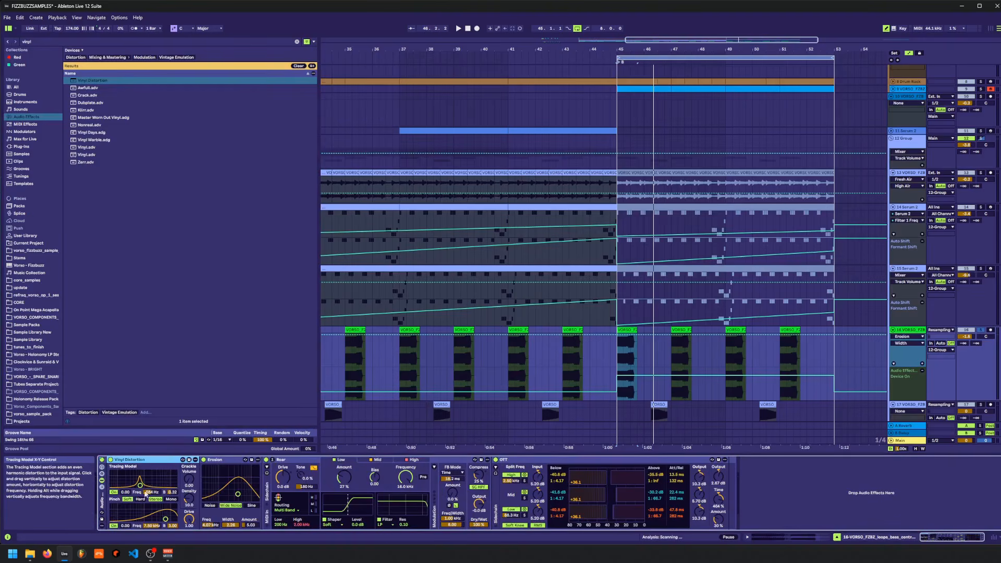
- Set Vinyl Distortion's pinch to about 1 kHz at 0.41, raise its crackle and drive, and hide the arrangement's automation
key(space)
drag(167, 520, 143, 515)
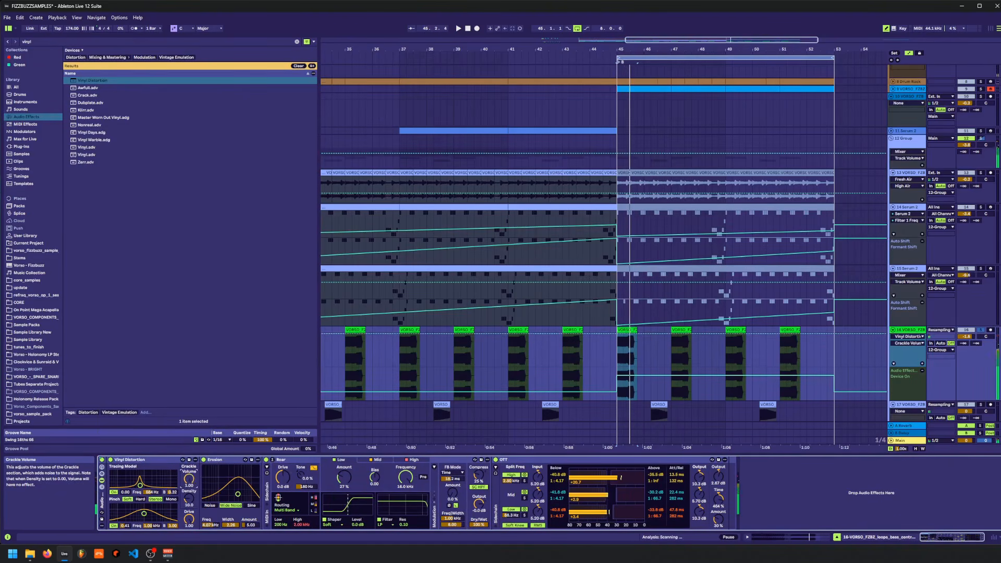
key(a)
key(a)
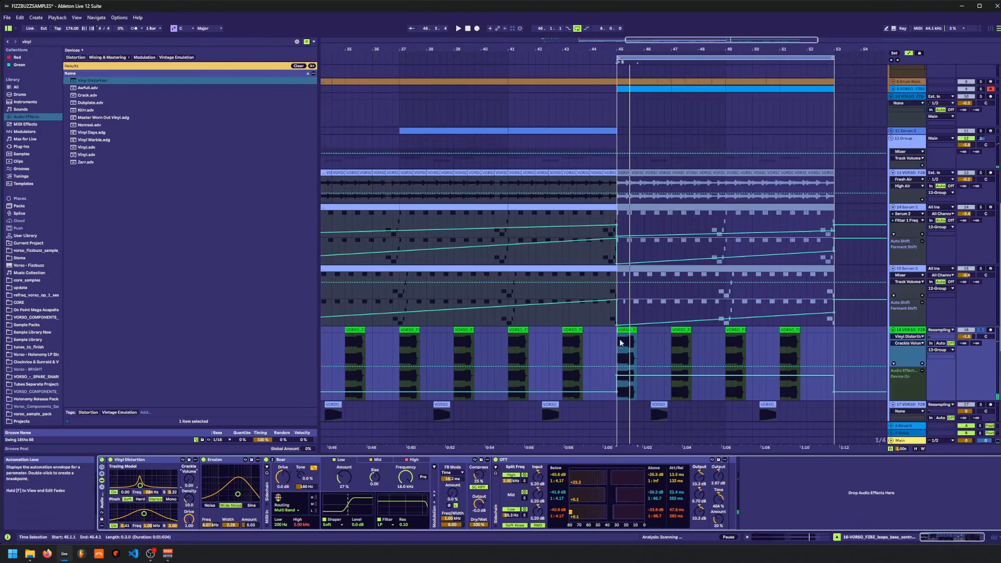
key(a)
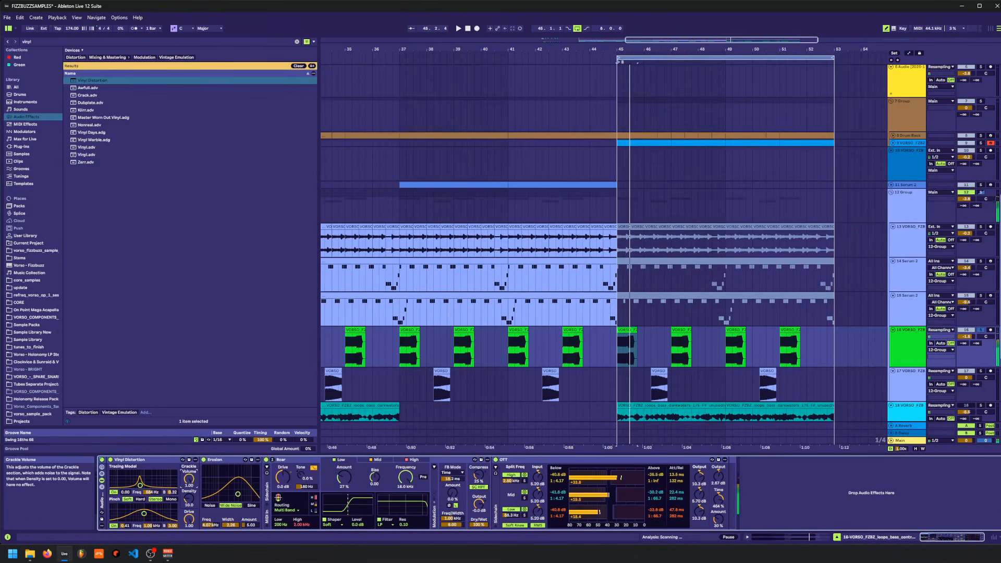
- Search the browser for "gate" and add Gate between Vinyl Distortion and Erosion
click(102, 41)
text(gatre)
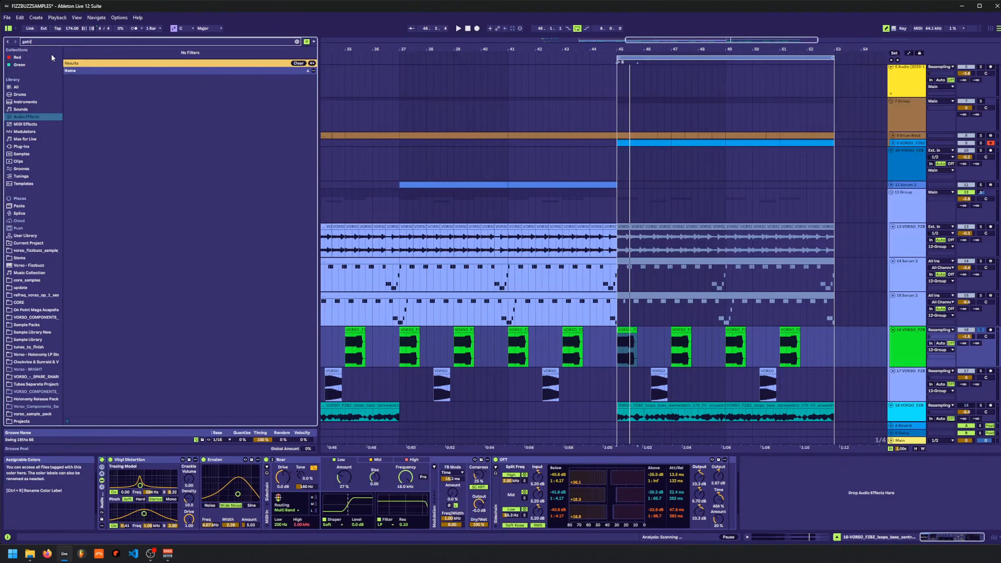
key(BackSpace)
key(BackSpace)
text(e)
click(86, 81)
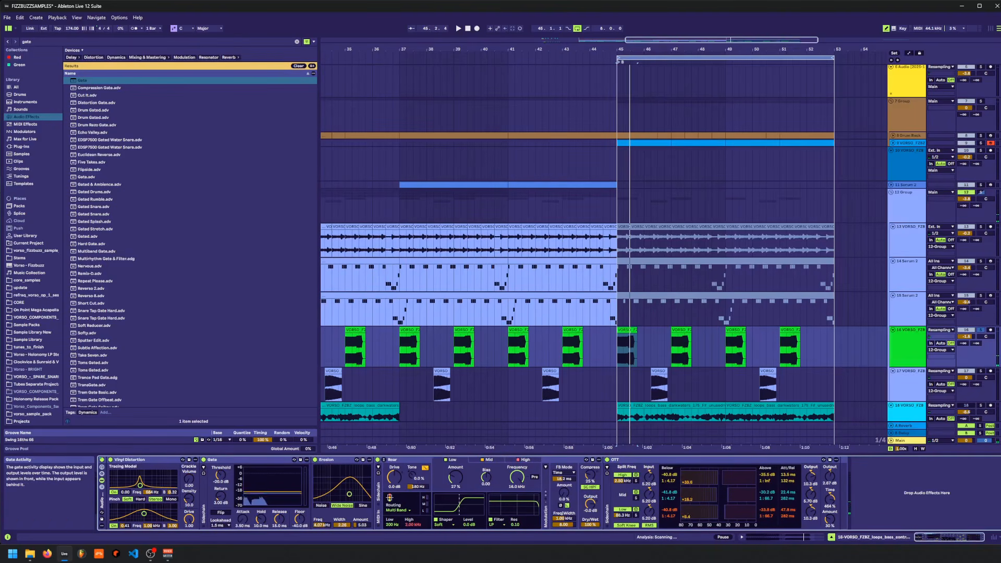
- Set the Gate's threshold to -15 dB, and lower Vinyl Distortion's drive to 0 and its crackle volume to about 0.25
drag(188, 479, 189, 407)
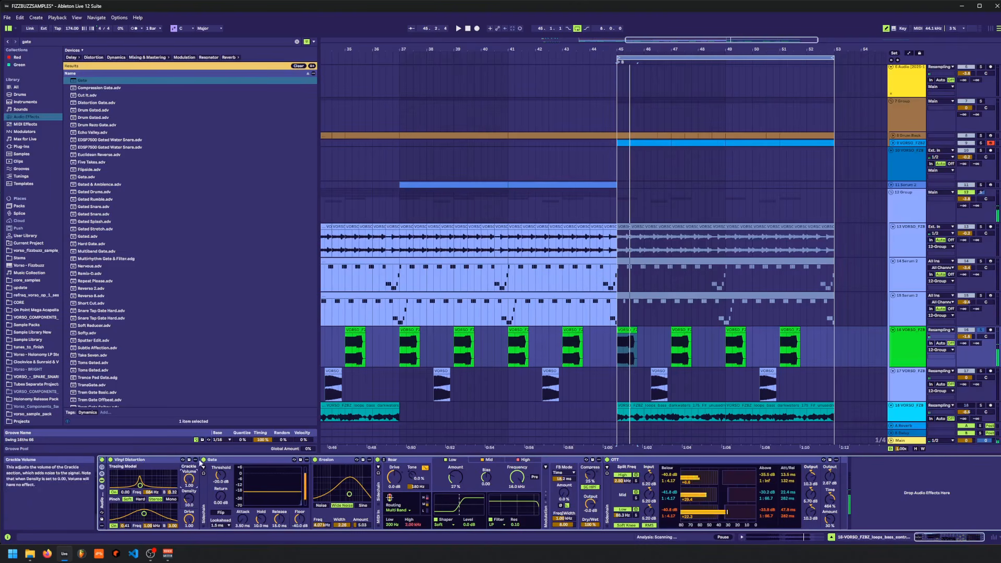
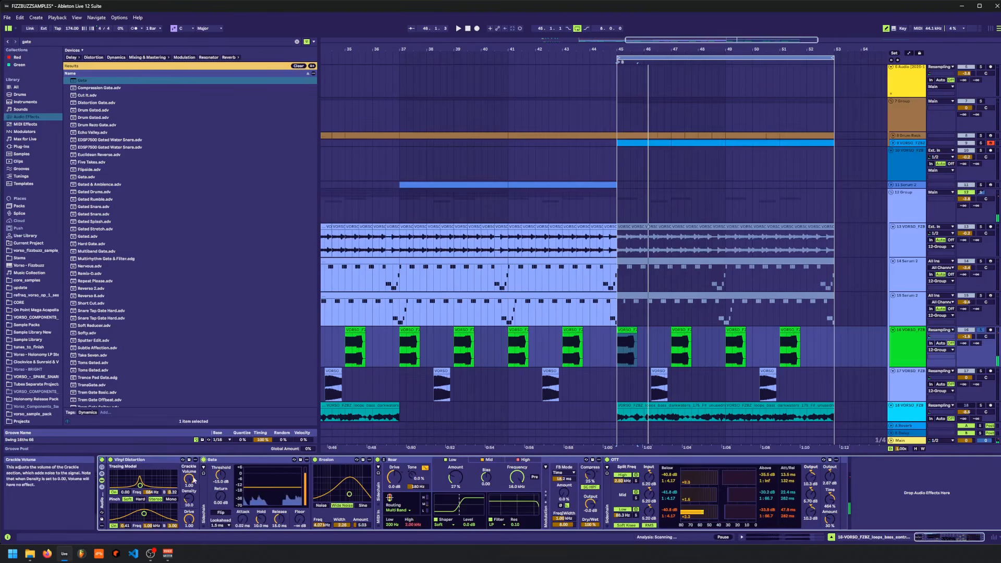
key(space)
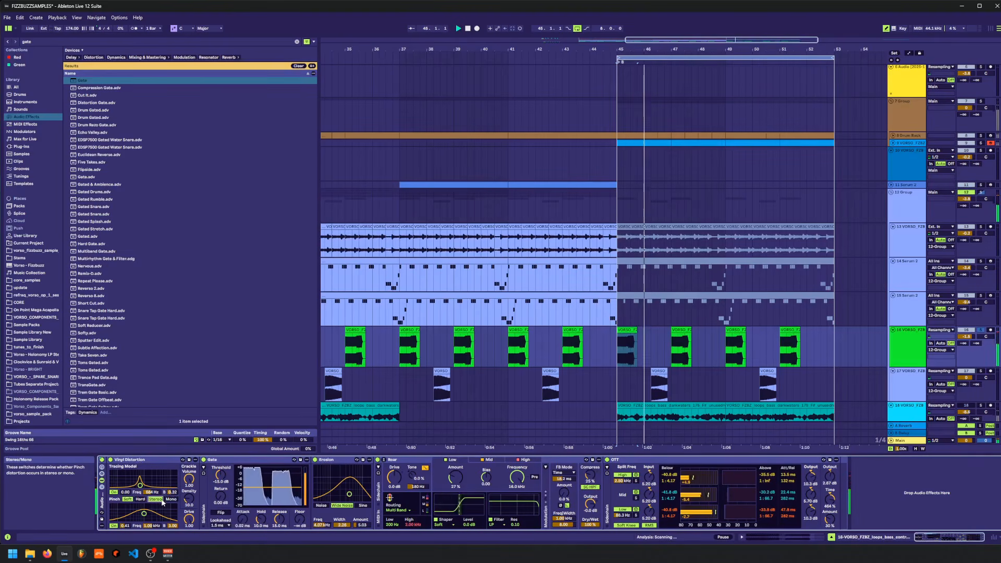
drag(189, 519, 189, 543)
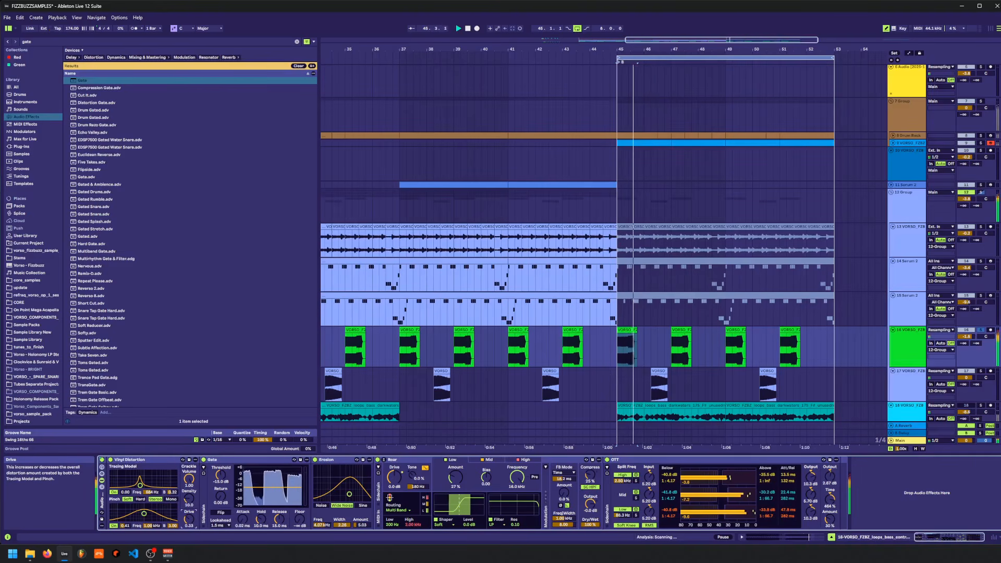
drag(189, 478, 190, 501)
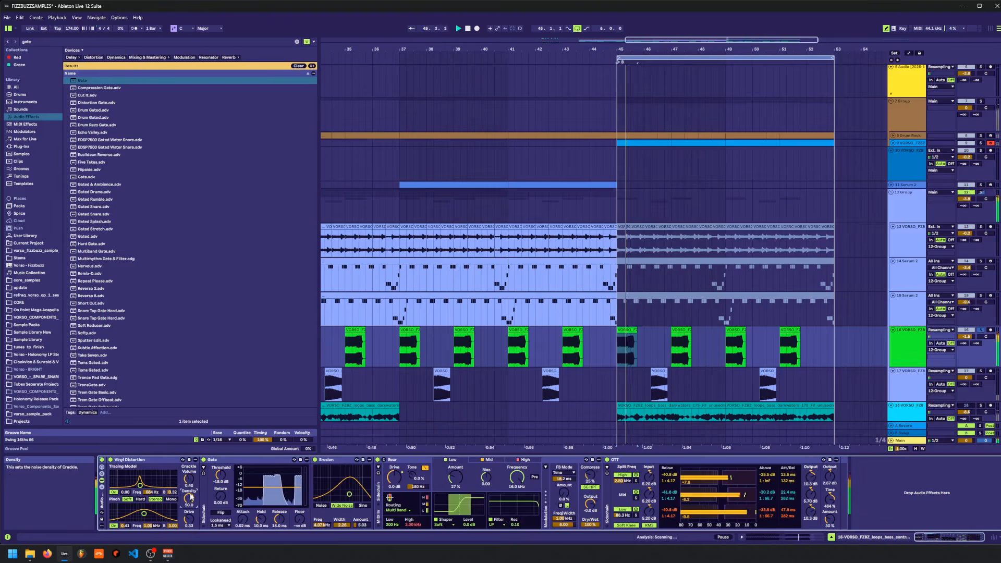
drag(189, 479, 189, 484)
- Move Erosion to the start of the rack's device chain, before Vinyl Distortion, while auditioning the bass
click(334, 460)
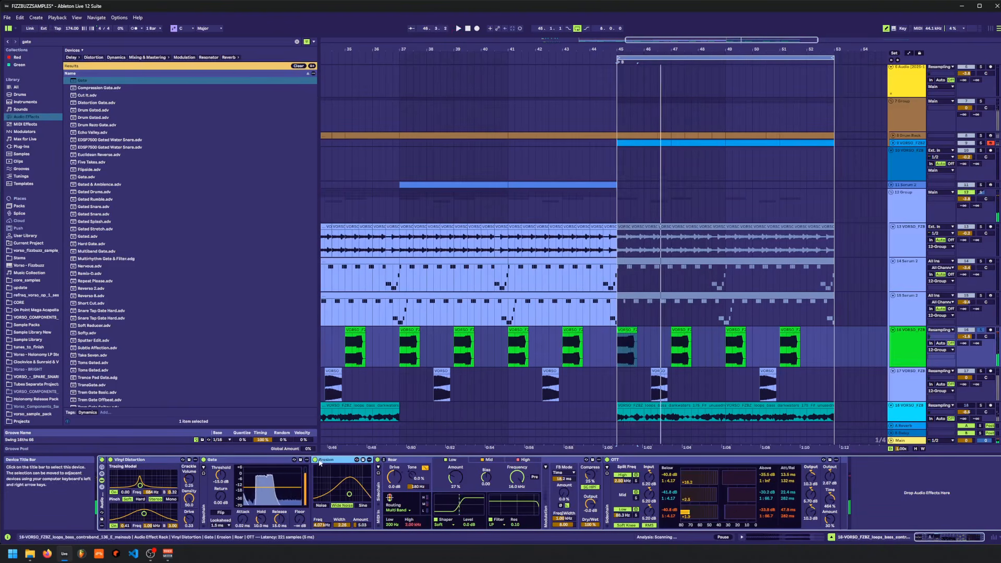
key(space)
key(space)
drag(334, 460, 126, 466)
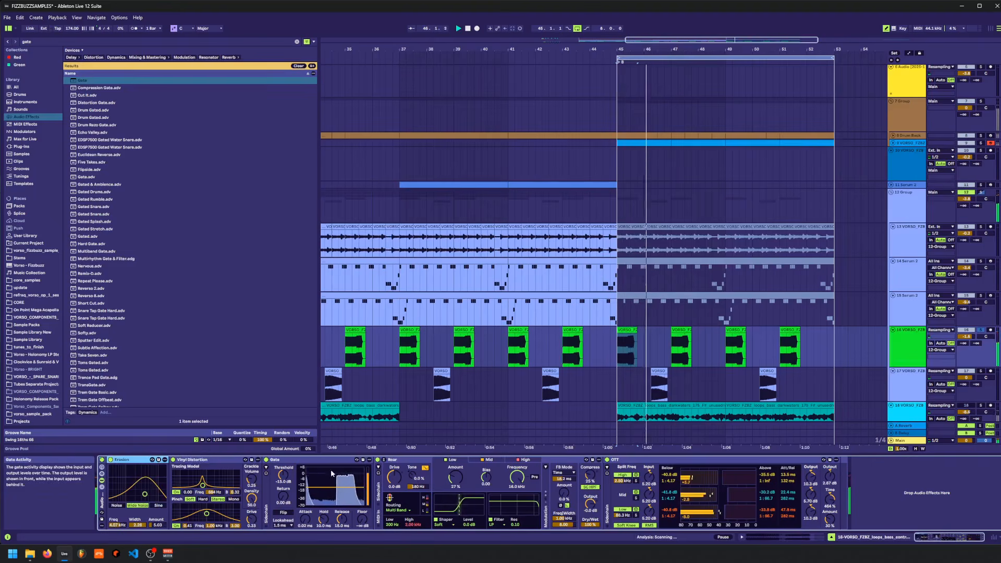
- Unsolo the green bass track, restart playback with the full mix and save the project
click(979, 329)
key(space)
key(space)
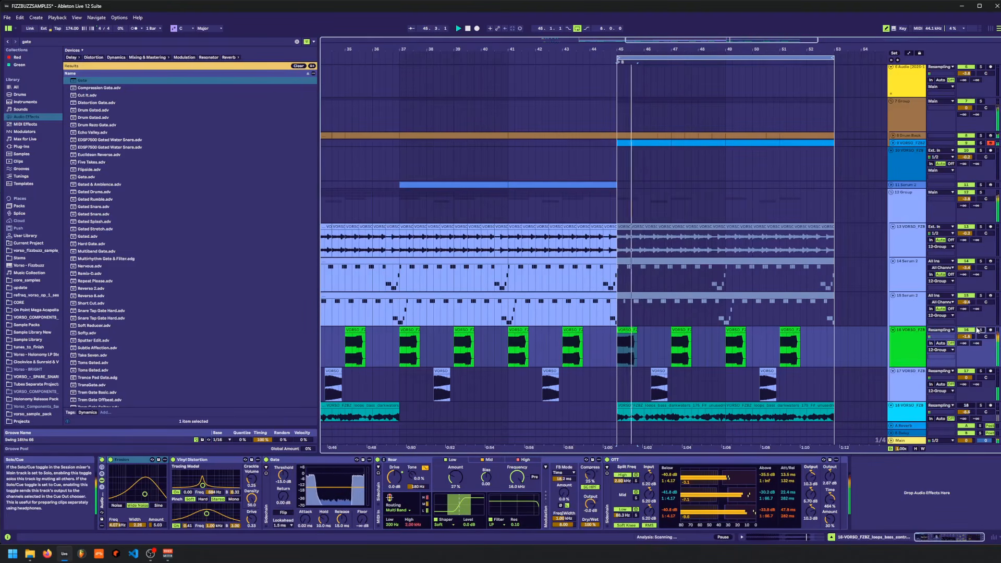
key(ctrl+s)
- Clear the browser search and add EQ Eight after OTT at the end of the bass rack
double_click(30, 41)
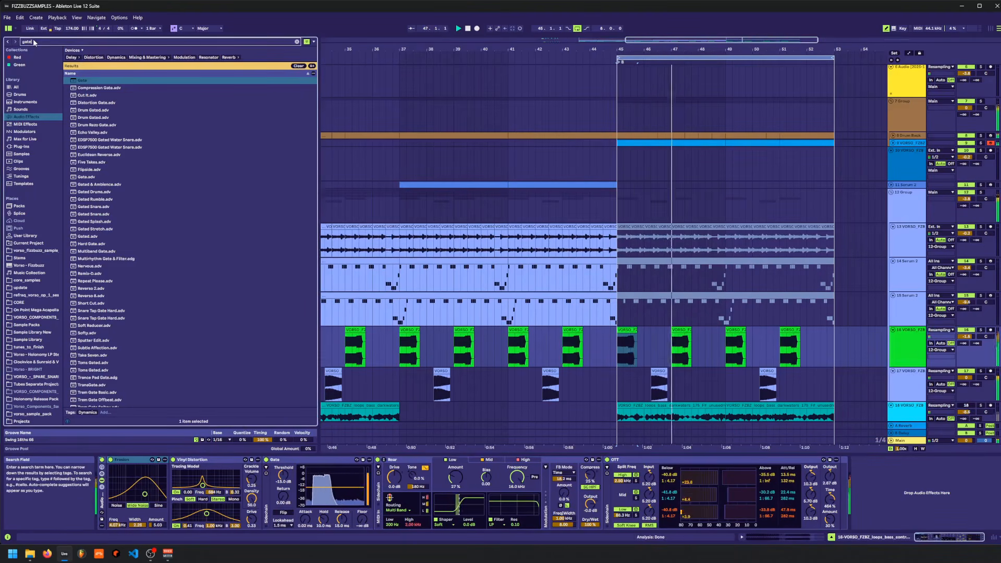
key(BackSpace)
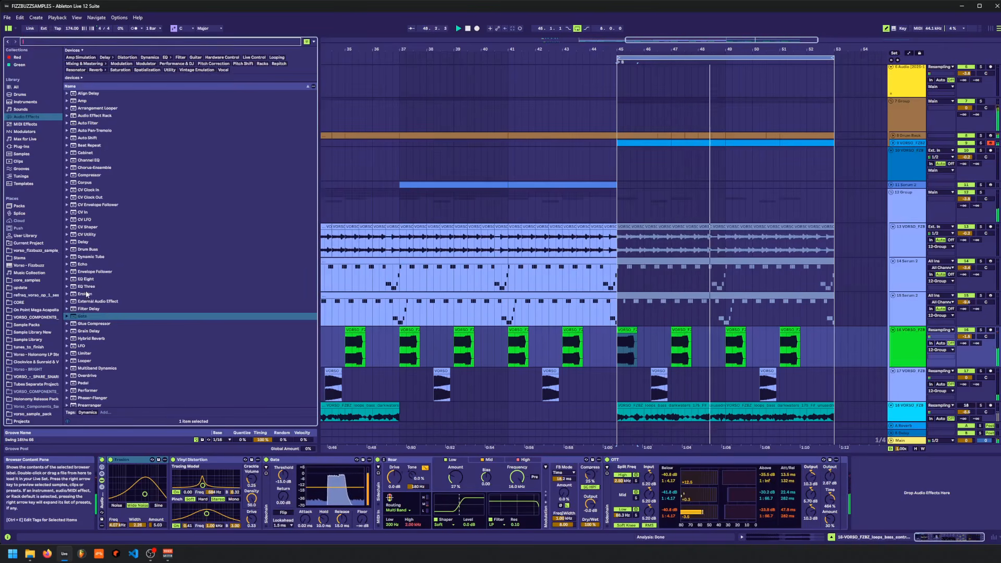
click(86, 279)
key(Return)
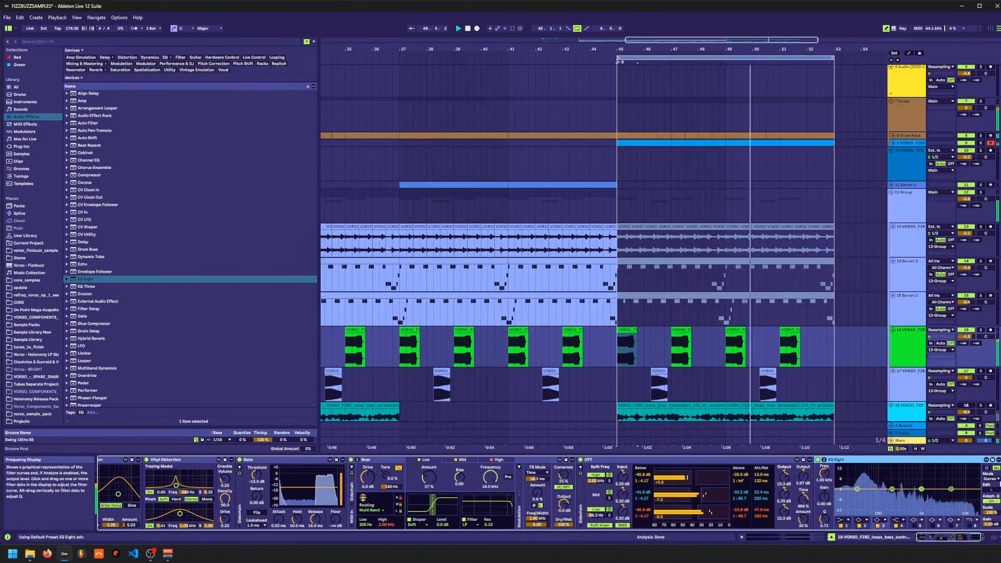
- Switch the EQ Eight to M/S mode and roll off the low end with band 1 while auditioning the loop
click(991, 479)
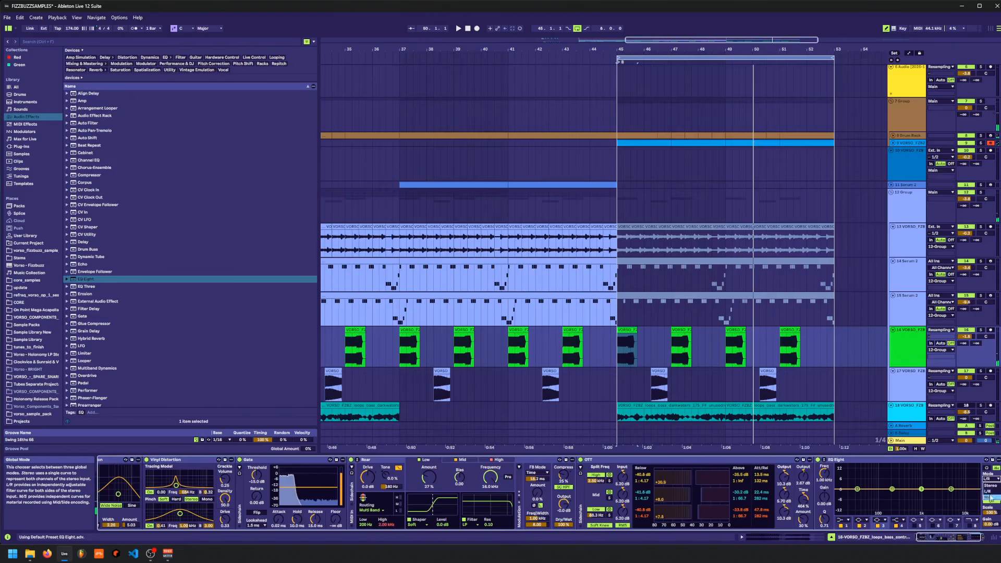
click(991, 498)
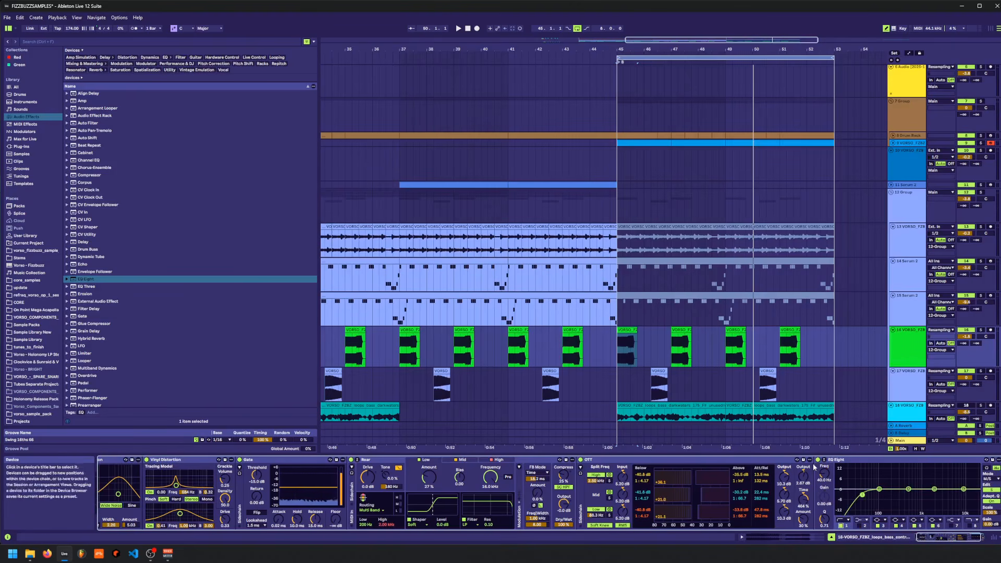
key(space)
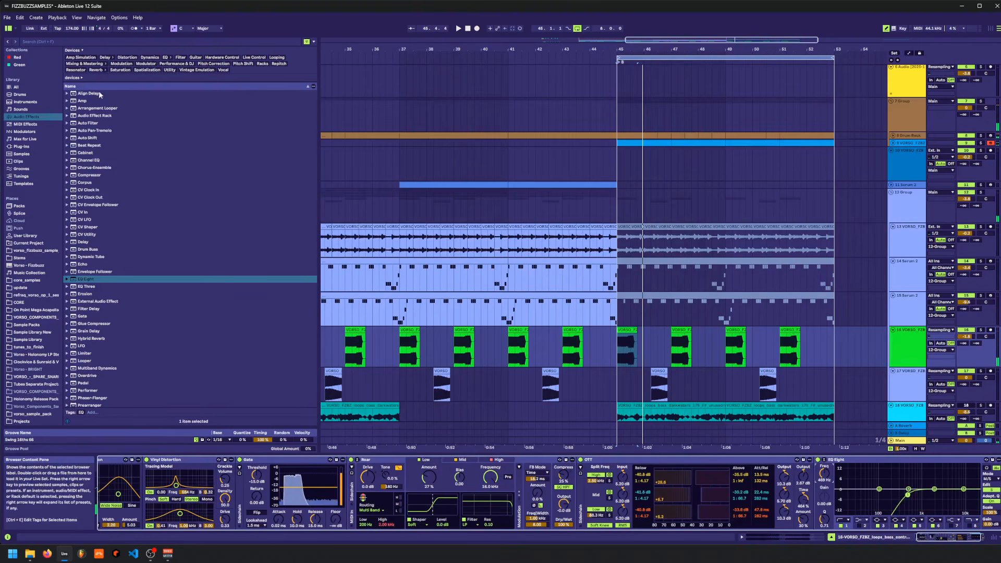
- Insert an Auto Filter after OTT and automate its Frequency down, up and down over the bass clip at bar 45, in its own lane
click(86, 123)
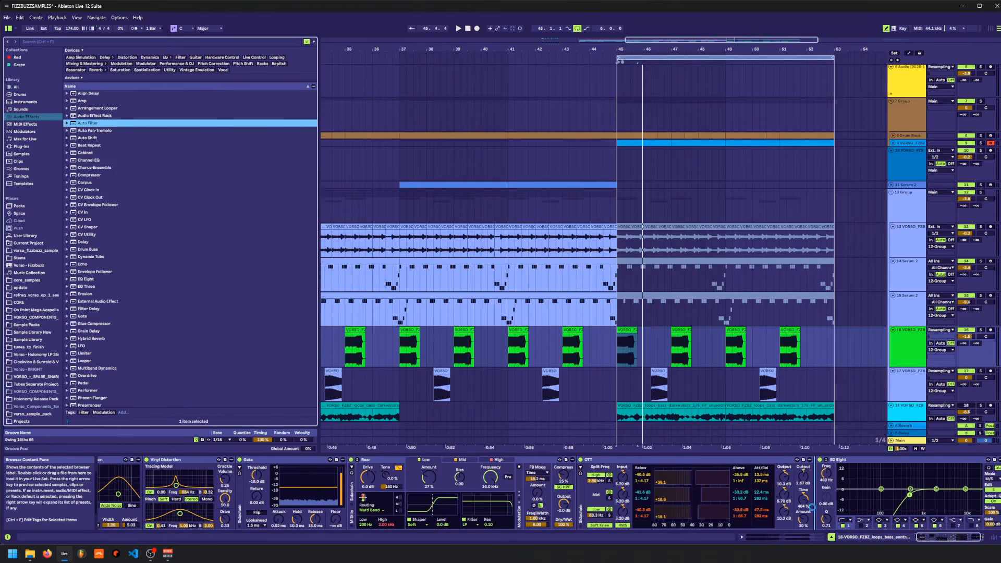
drag(812, 505, 812, 506)
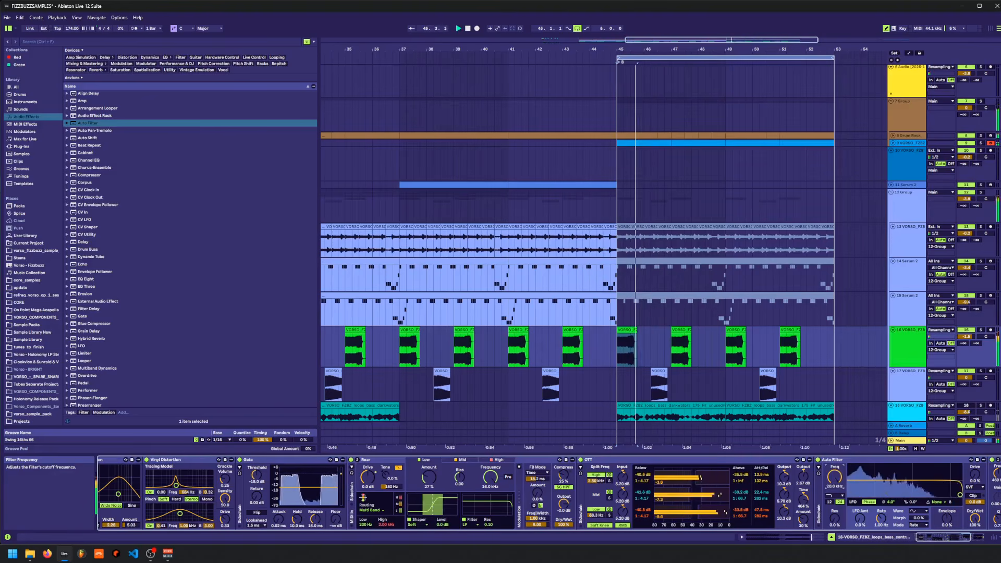
key(a)
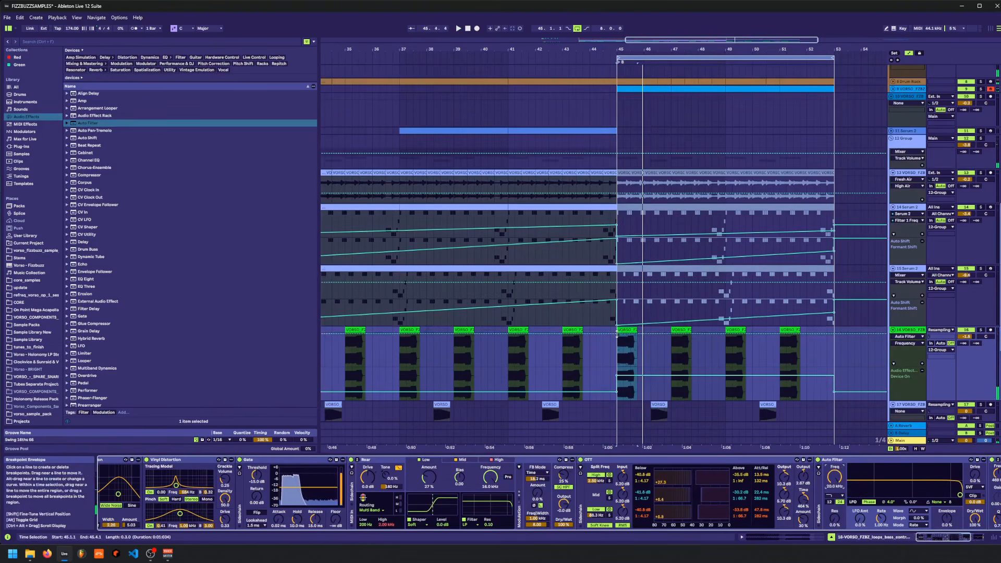
click(621, 338)
drag(620, 338, 634, 363)
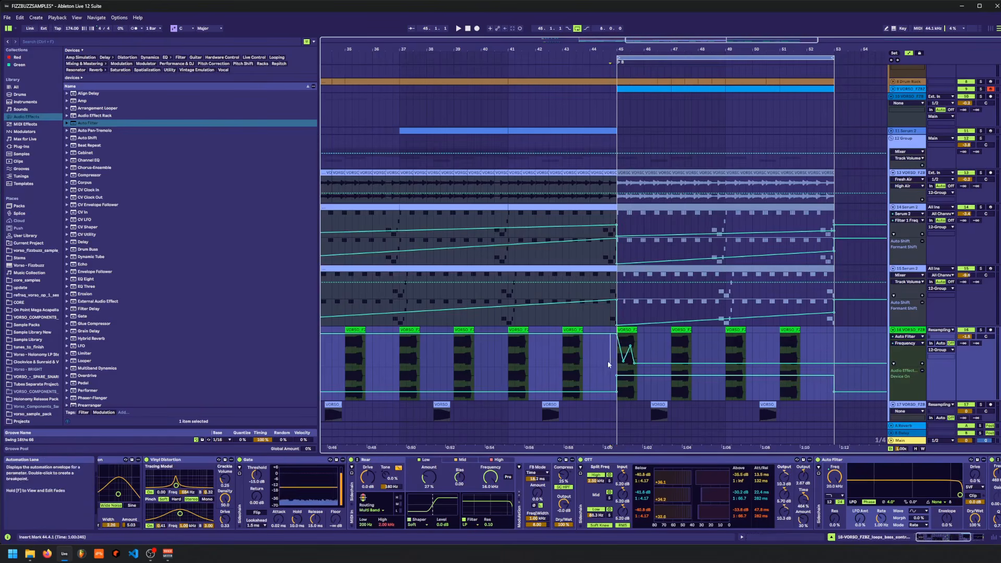
click(610, 364)
key(space)
click(922, 363)
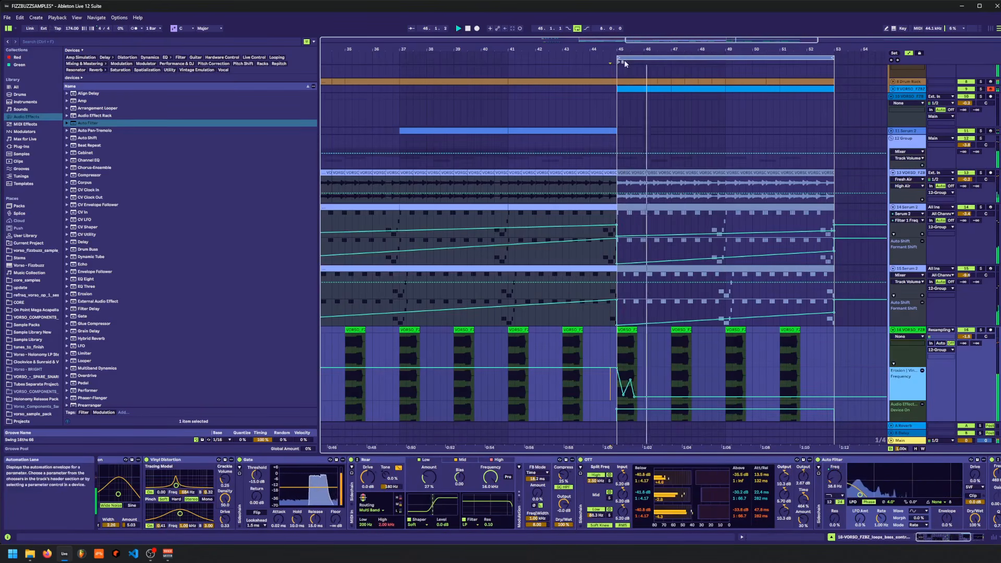
- Play back the filter sweep from bar 45 and try copying its Frequency envelope onto the next bass clip
drag(625, 49, 620, 87)
key(space)
mouse_move(640, 380)
mouse_down()
mouse_move(638, 368)
mouse_move(625, 399)
mouse_move(746, 399)
mouse_up()
click(600, 389)
key(space)
key(space)
key(space)
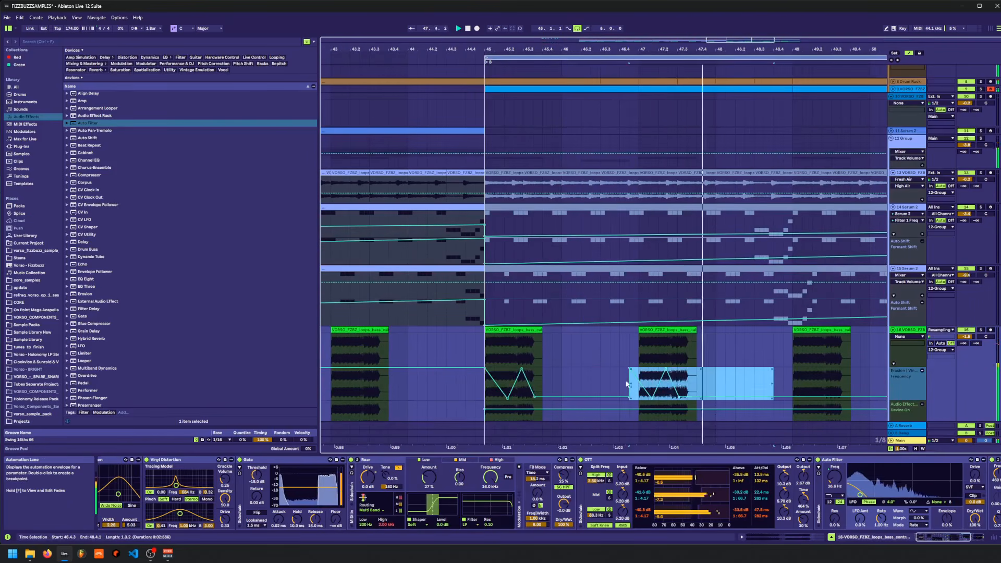
- Duplicate the two-bar Frequency envelope from bar 45 three times to cover the following bass clips, and hide the automation
drag(486, 395, 642, 383)
key(ctrl+d)
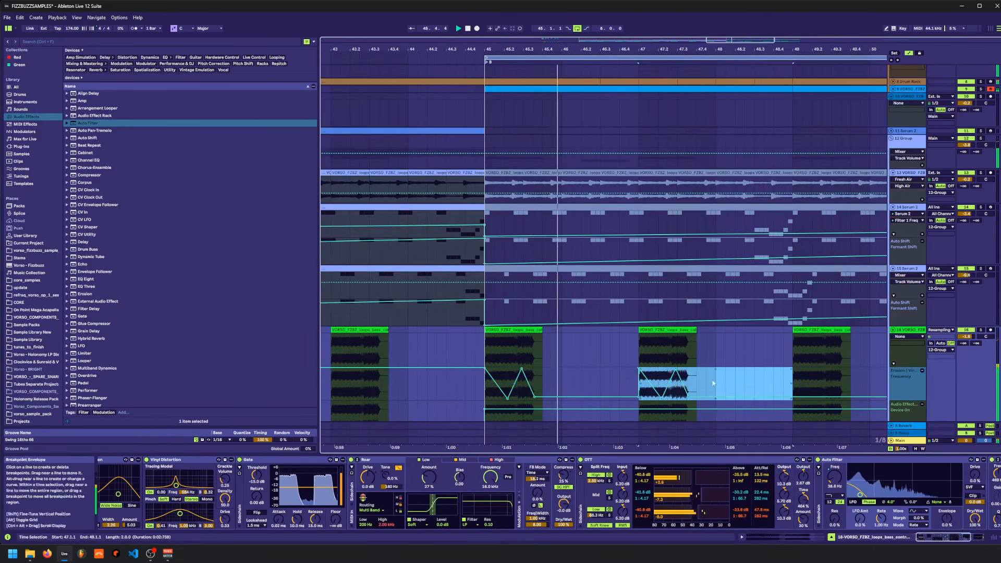
key(ctrl+d)
key(ctrl+d)
key(a)
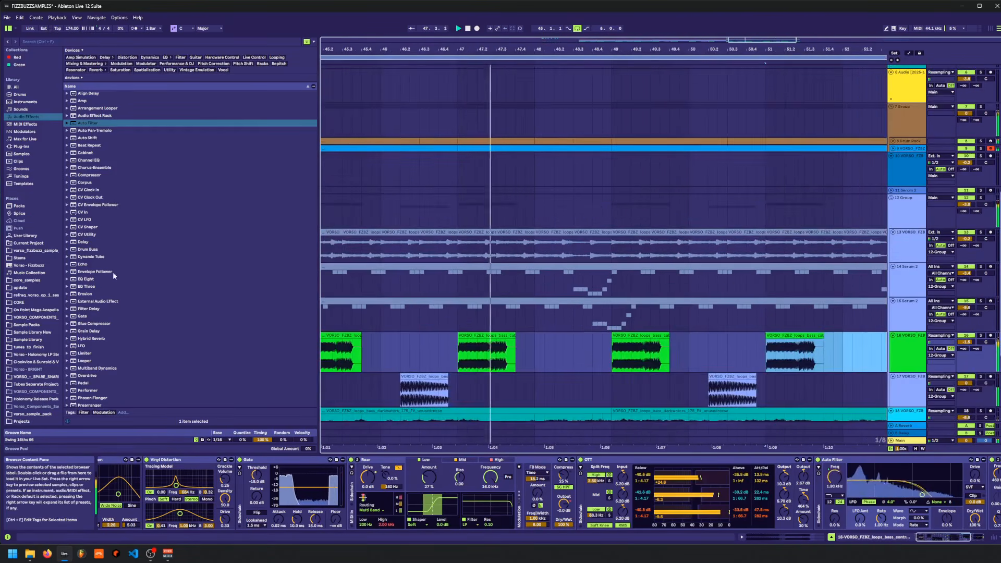
- Insert a Delay after the Auto Filter and automate its Dry/Wet to rise within the bar 45 bass clip and fall after it
click(81, 243)
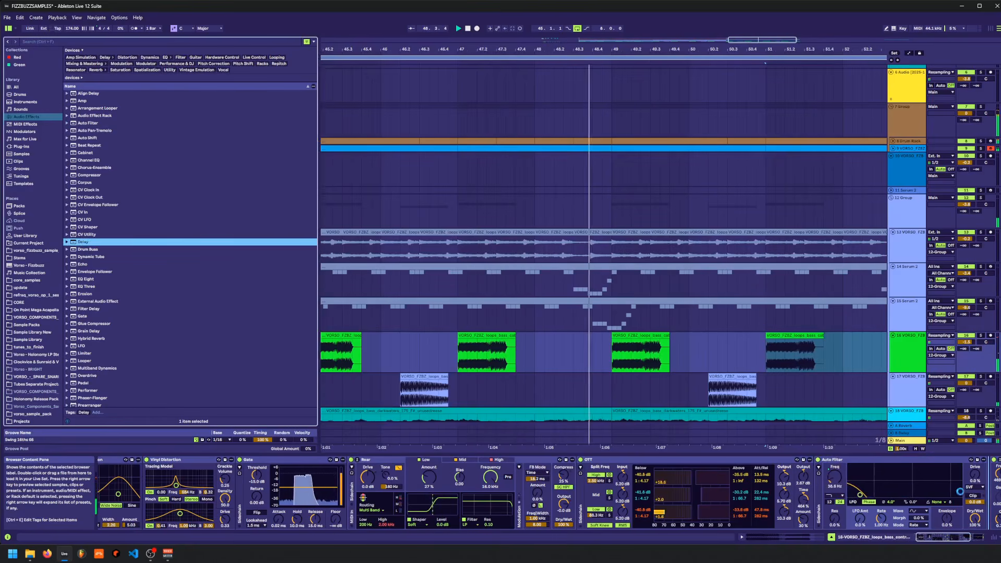
key(Return)
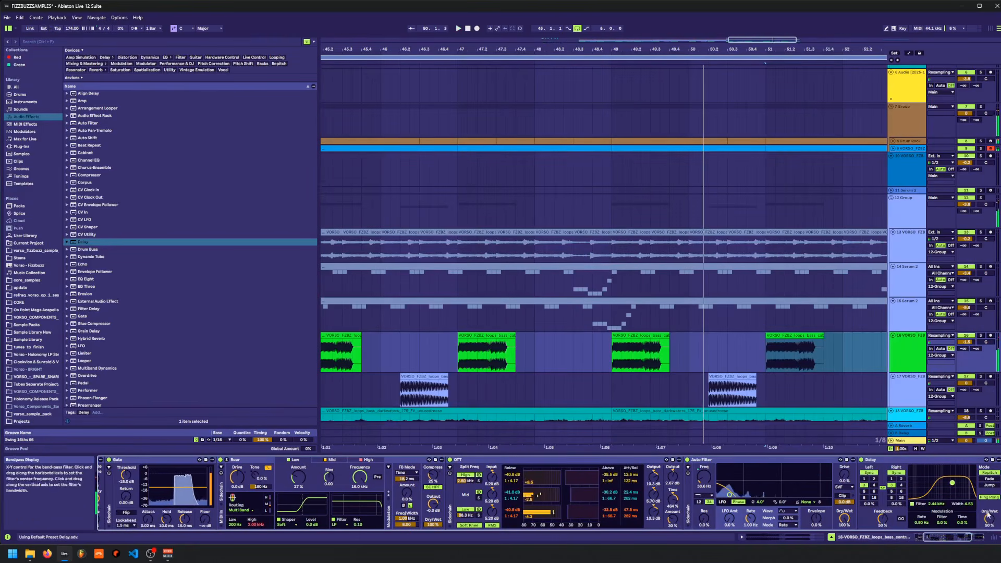
key(a)
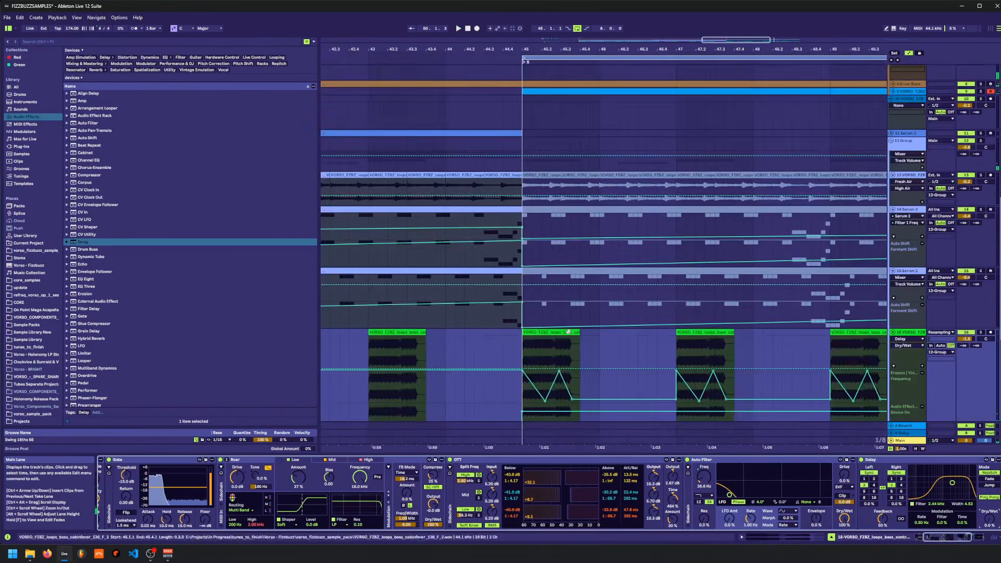
click(558, 370)
drag(643, 352, 644, 369)
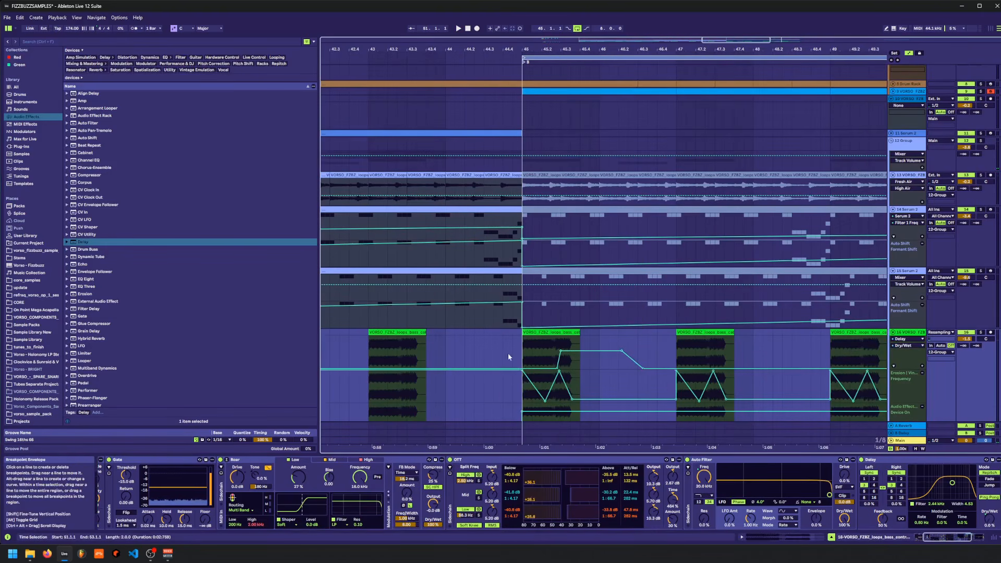
click(506, 355)
key(space)
- Put the Delay's Dry/Wet automation in its own lane and lower its raised plateau
click(922, 366)
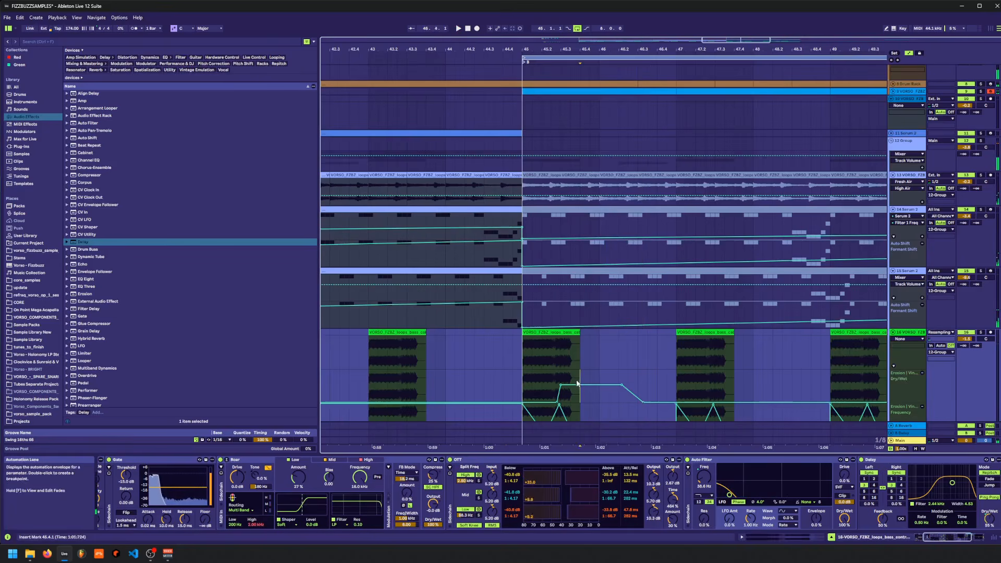
drag(572, 386, 572, 392)
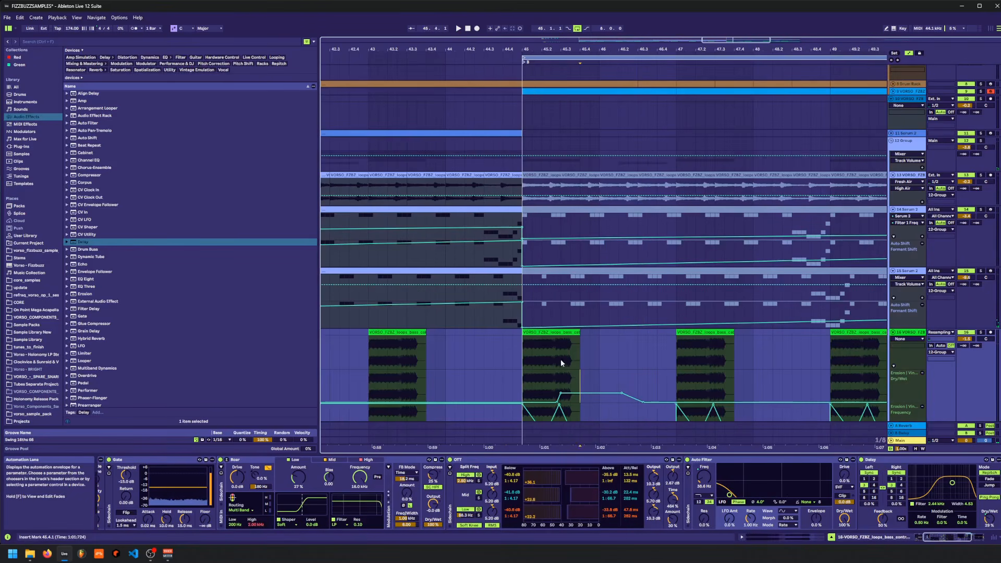
click(523, 360)
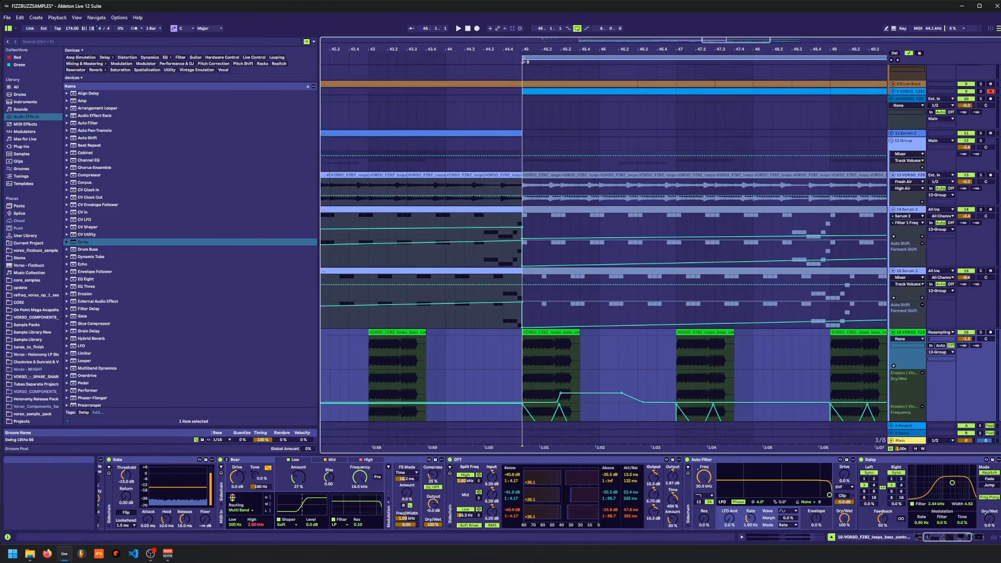
- Narrow the Delay's band-pass filter to a width of about 1.3 and replay from bar 45
drag(952, 482, 951, 492)
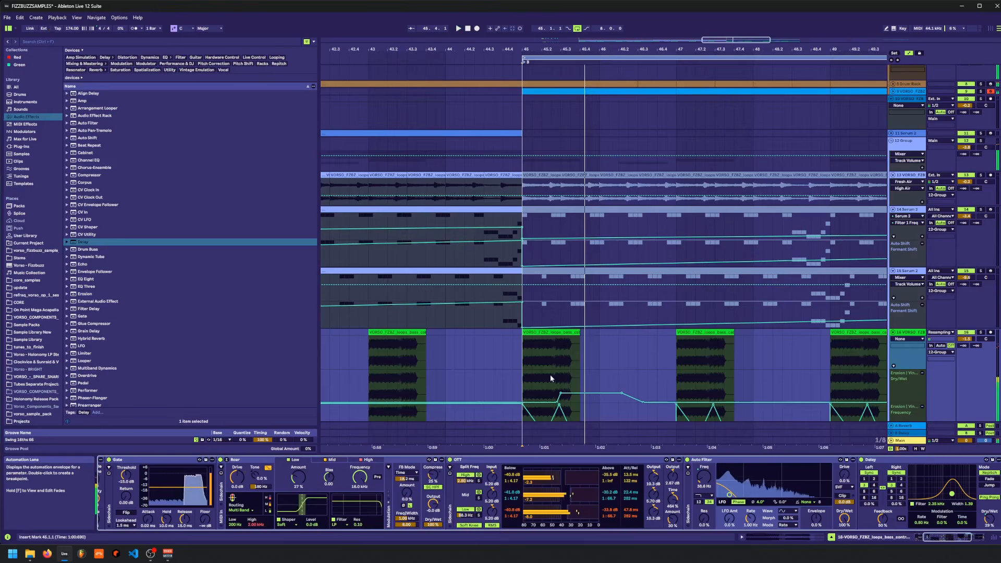
click(524, 355)
key(space)
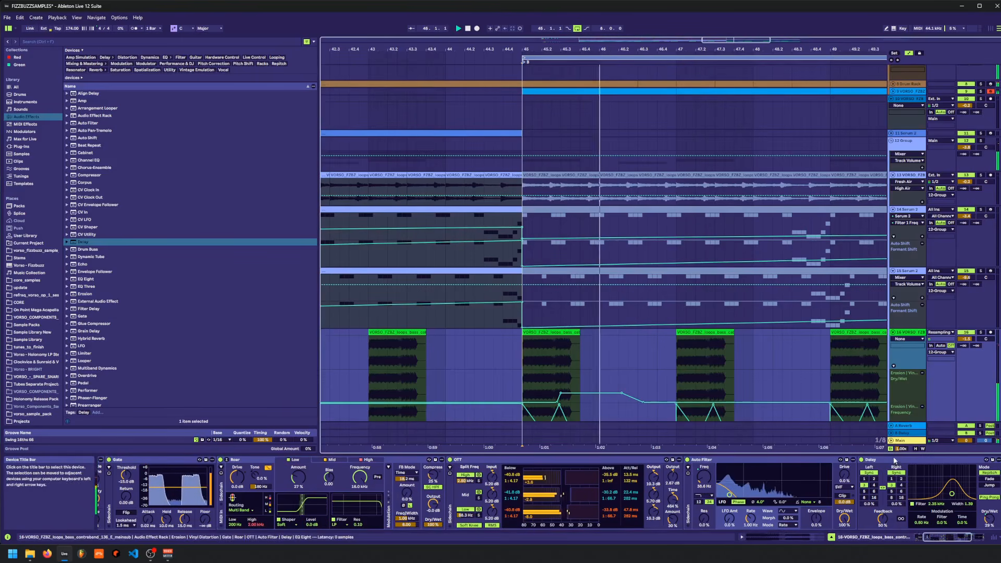
- Set the Drive of the Auto Filter before the Delay to 17% and hide the automation
click(916, 470)
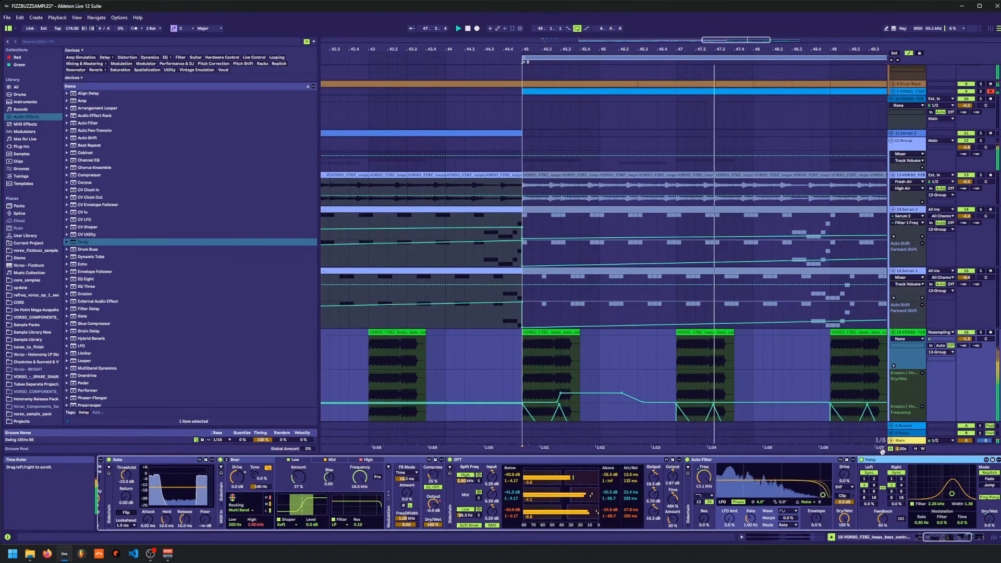
drag(845, 477, 846, 509)
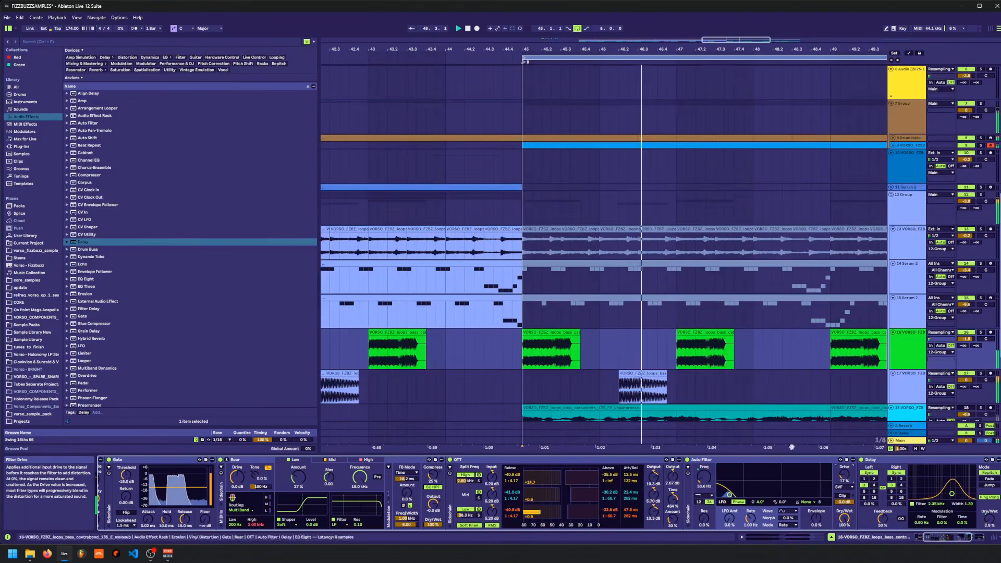
key(a)
- Insert an EQ Eight right after the Auto Filter and gently boost the highs with band 4 at about 1.21 kHz
click(172, 279)
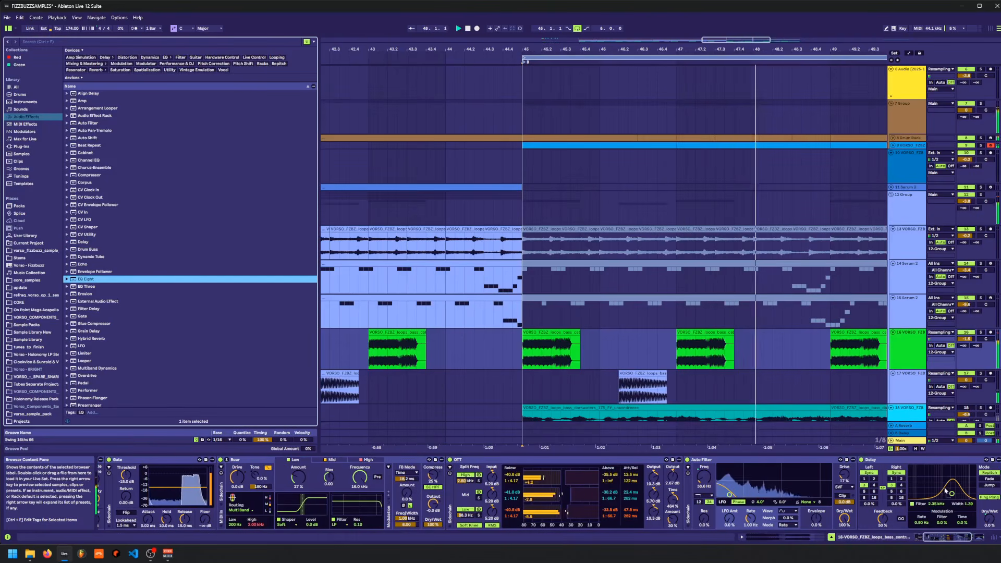
key(Return)
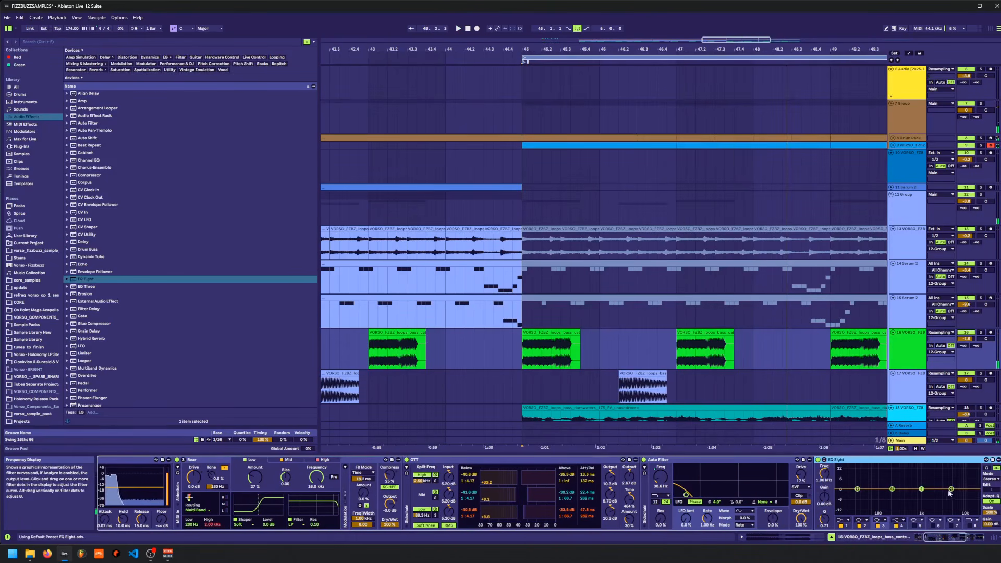
drag(950, 493, 929, 471)
key(space)
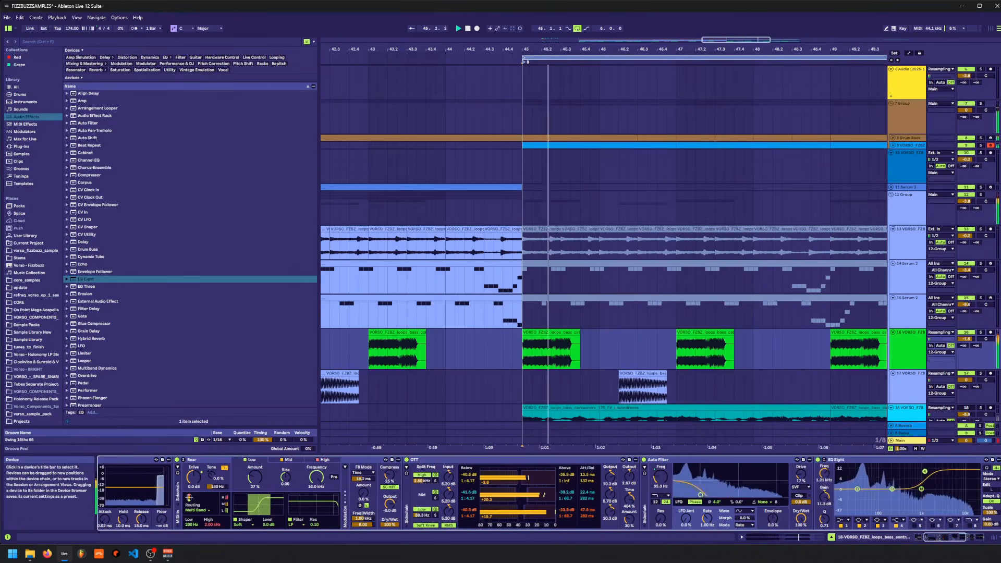
drag(926, 471, 925, 485)
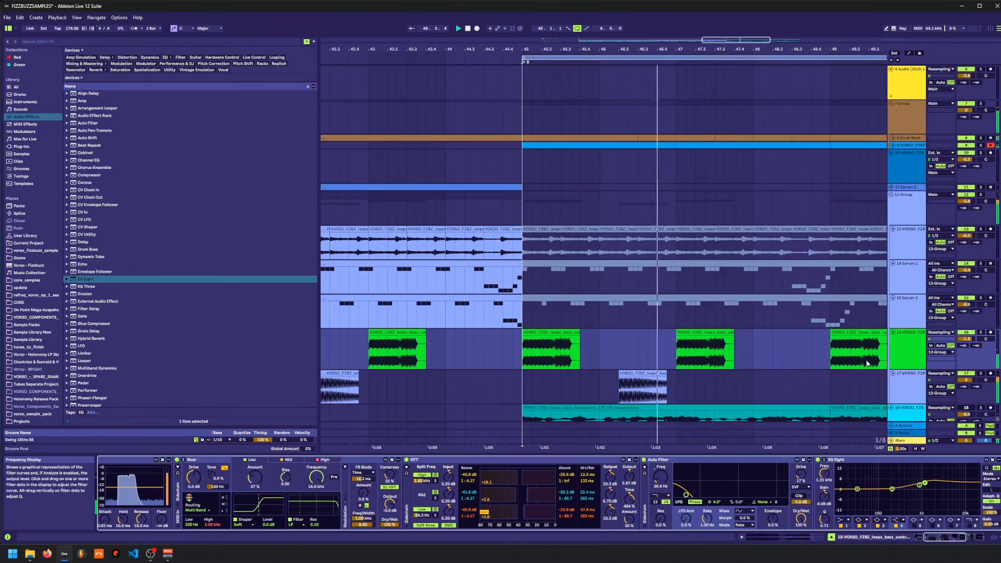
- Insert another Auto Filter between Roar and OTT and set its filter type to Comb
drag(671, 49, 578, 21)
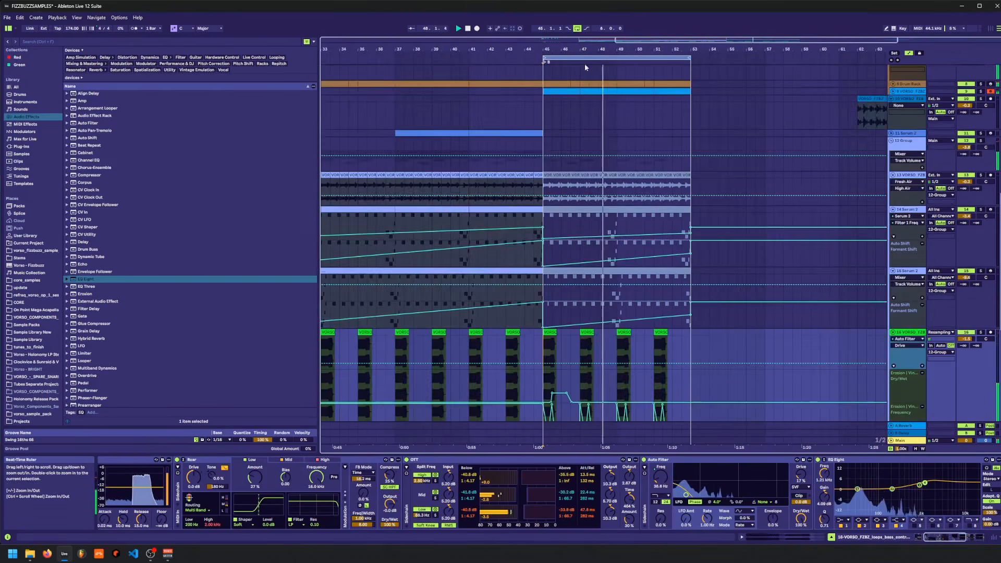
key(space)
click(39, 41)
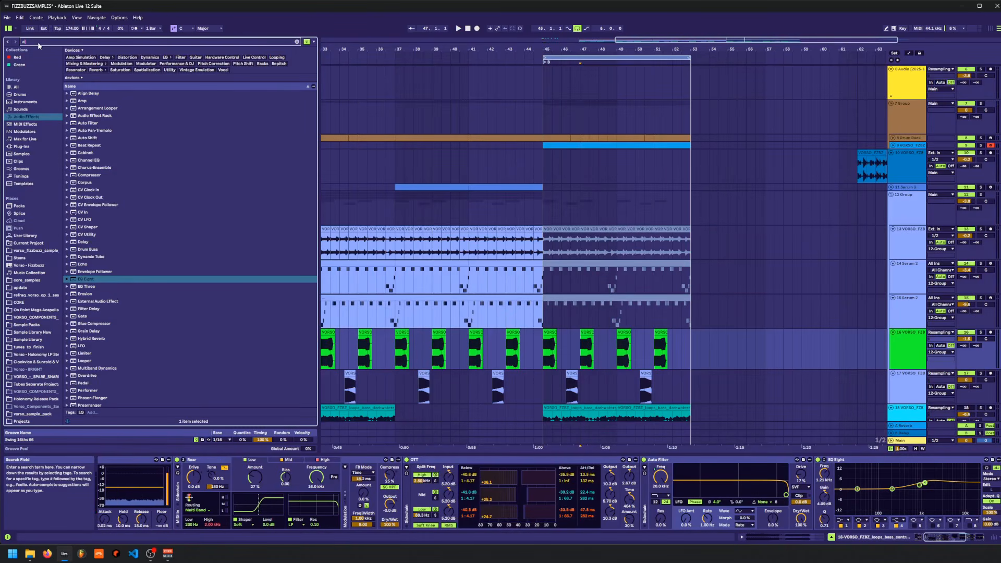
click(80, 126)
drag(454, 448, 433, 484)
click(427, 496)
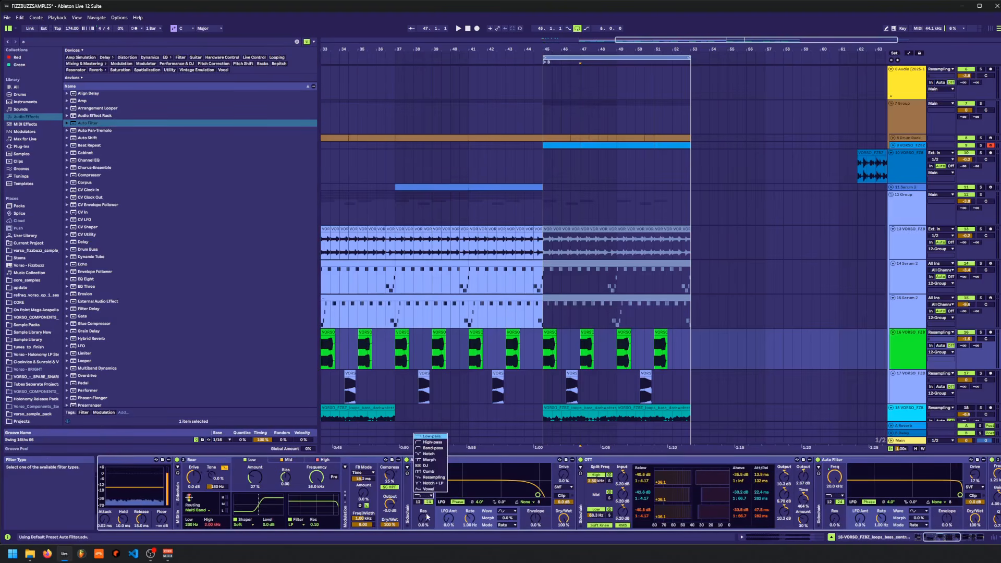
click(432, 472)
- Audition the comb filter's Frequency and automate it to fall from bar 45 to about 200 Hz at bar 53, in its own lane
key(space)
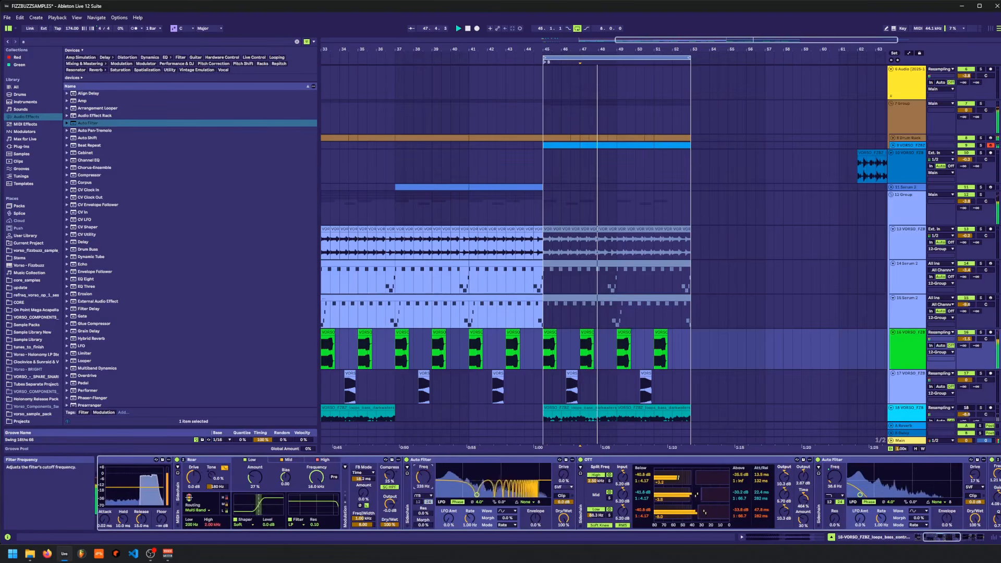
mouse_move(427, 484)
mouse_down()
mouse_move(428, 459)
mouse_move(428, 503)
mouse_up()
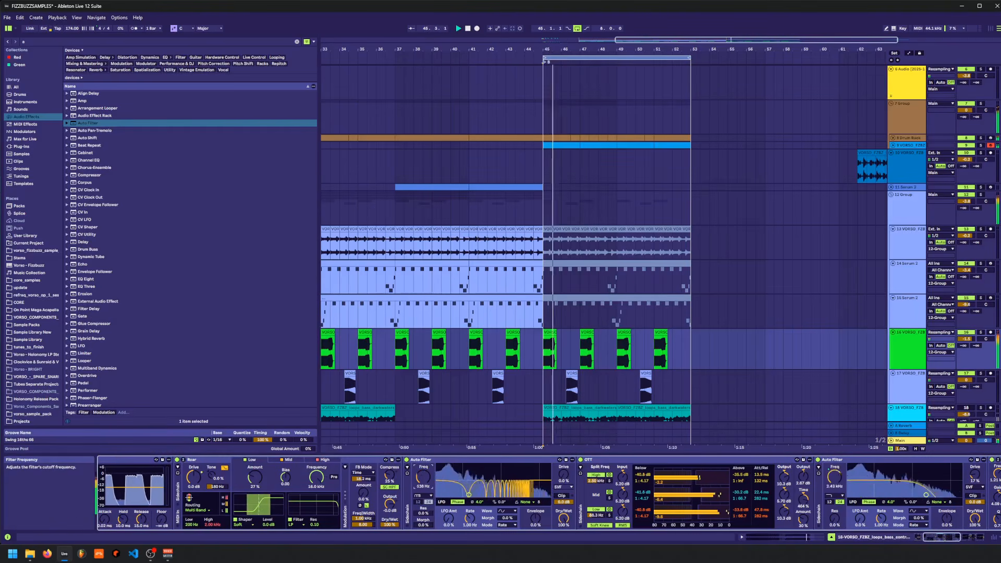
key(a)
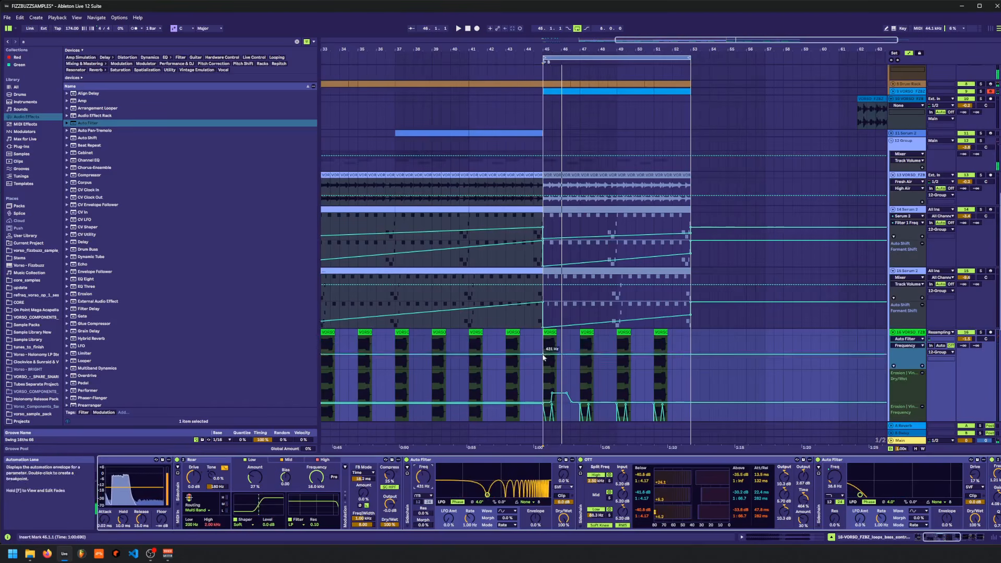
drag(543, 355, 681, 358)
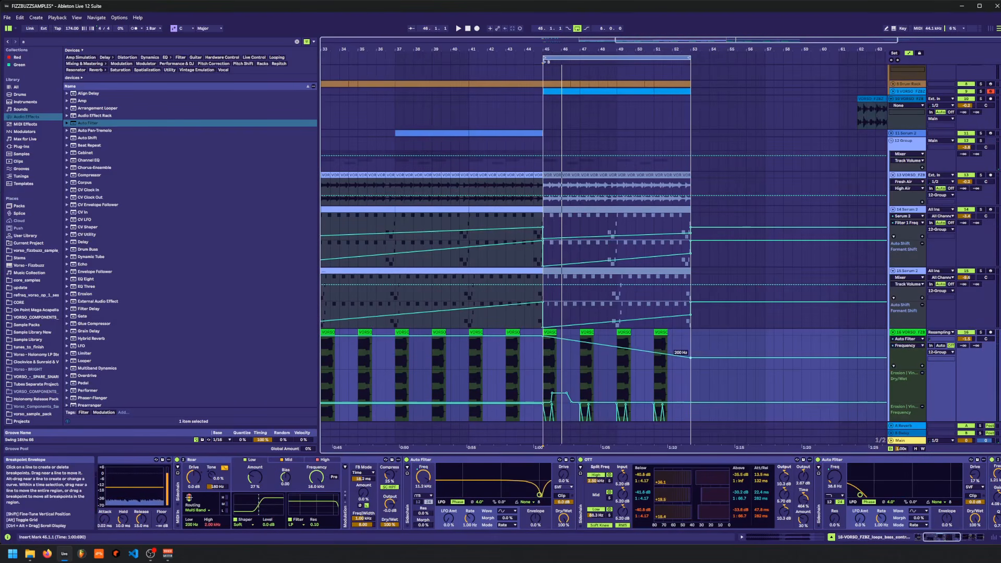
key(space)
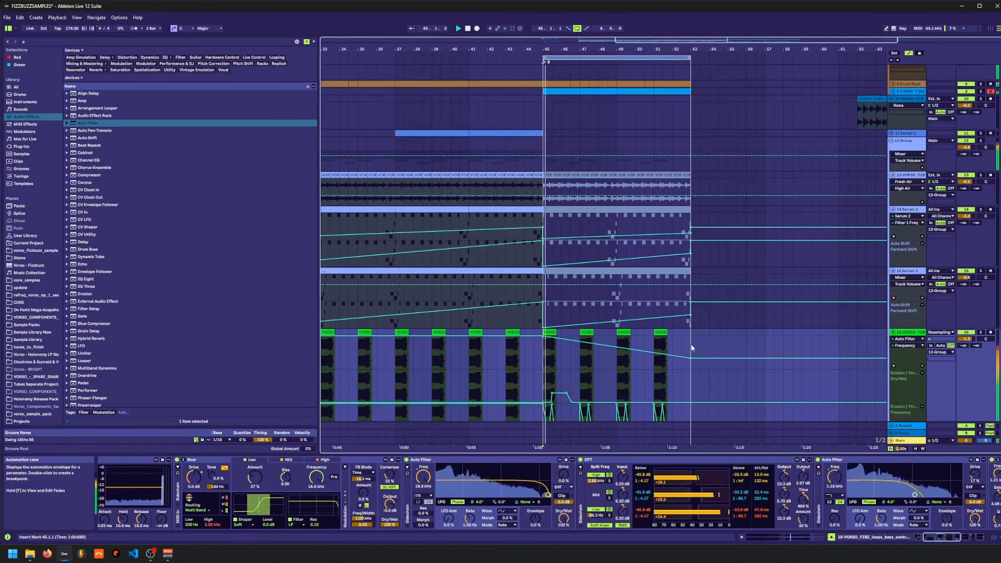
click(923, 369)
key(a)
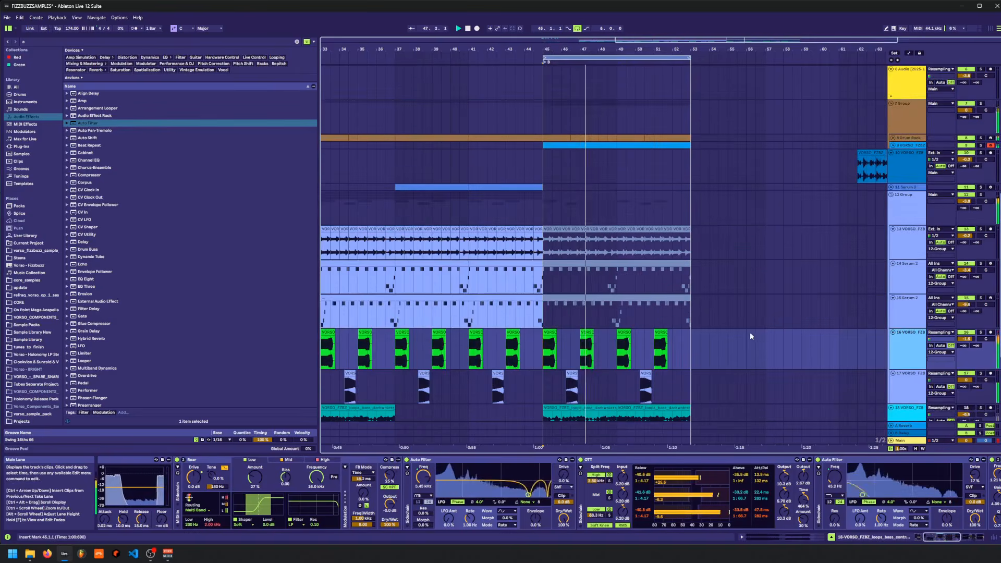
- Unfold the Drum Rack track and open its bar 45 to 53 clip in the note editor
key(a)
key(a)
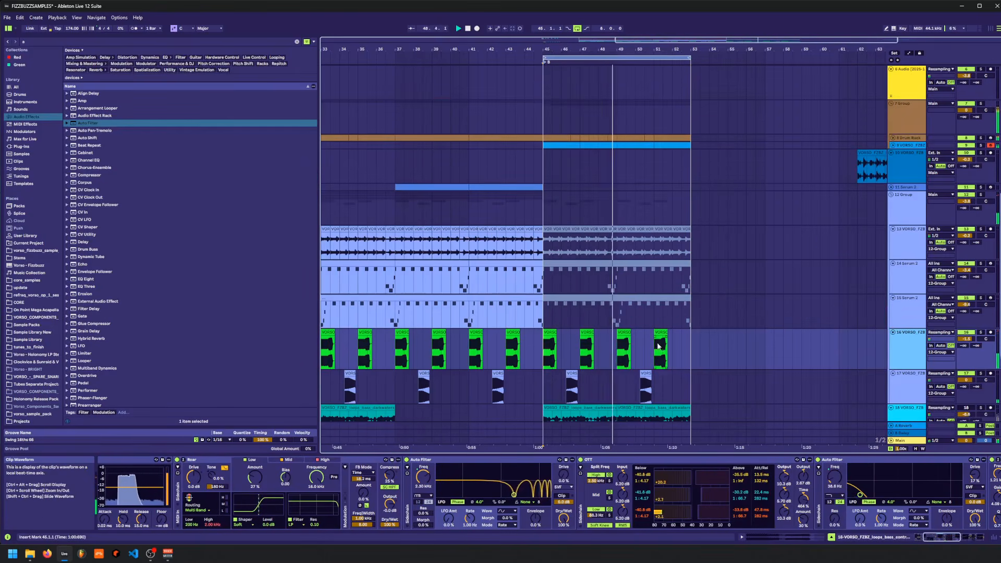
scroll(709, 203, up, 2)
click(891, 193)
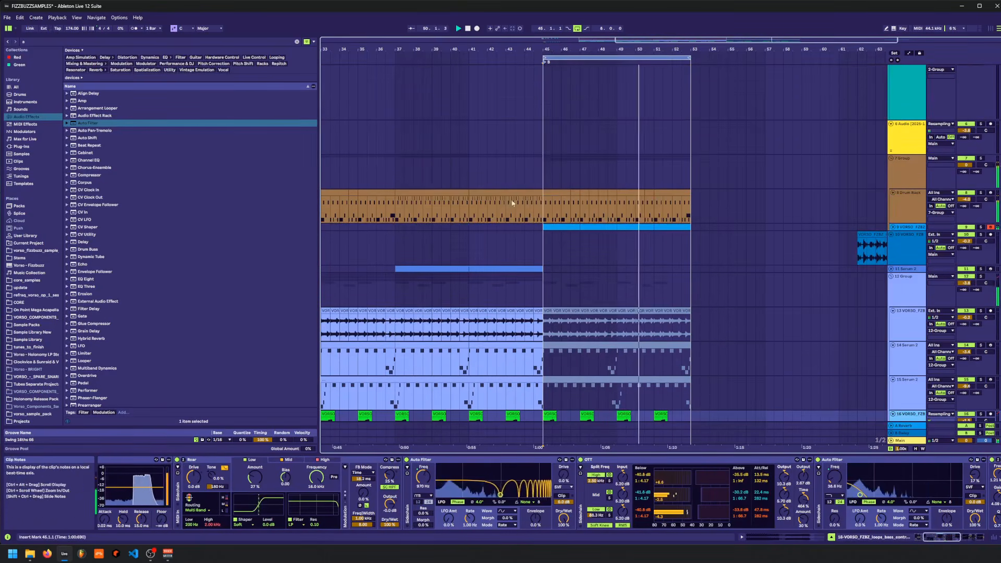
click(557, 193)
key(space)
shift+click(655, 194)
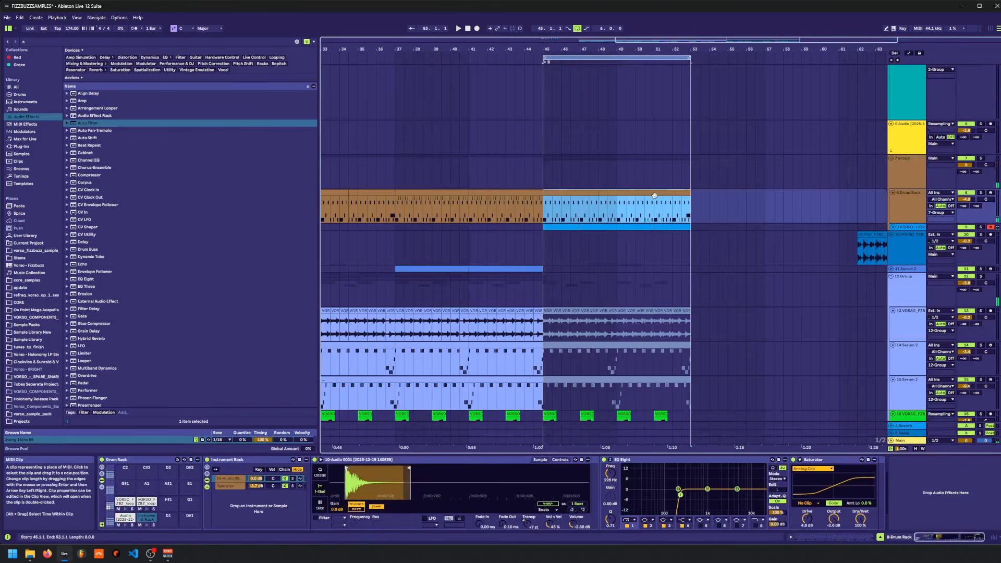
double_click(655, 195)
- Try replacing the three Audio notes between 1.2.4 and 1.4.4 in the drum clip with newly drawn ones, and undo the changes
click(282, 467)
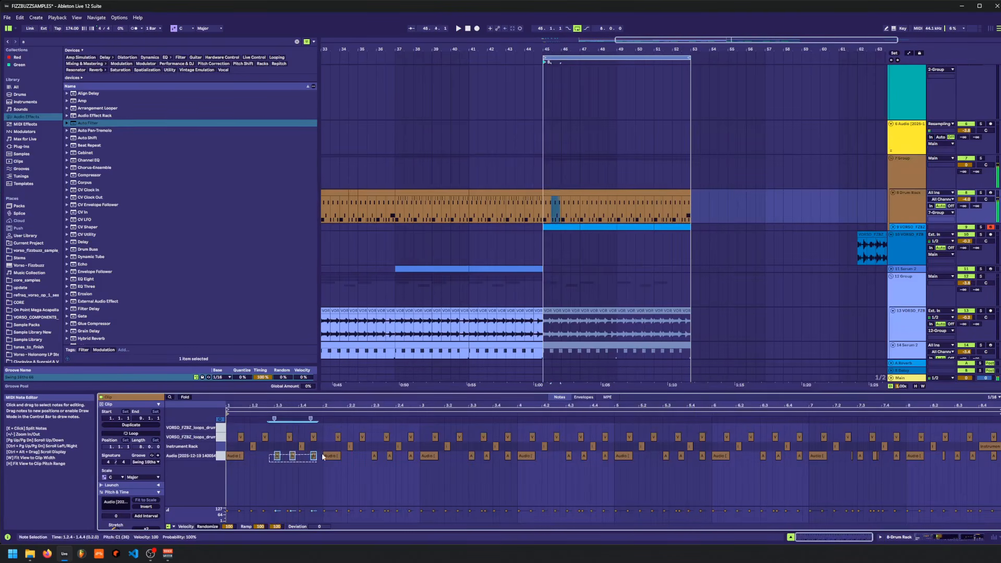
key(Delete)
key(space)
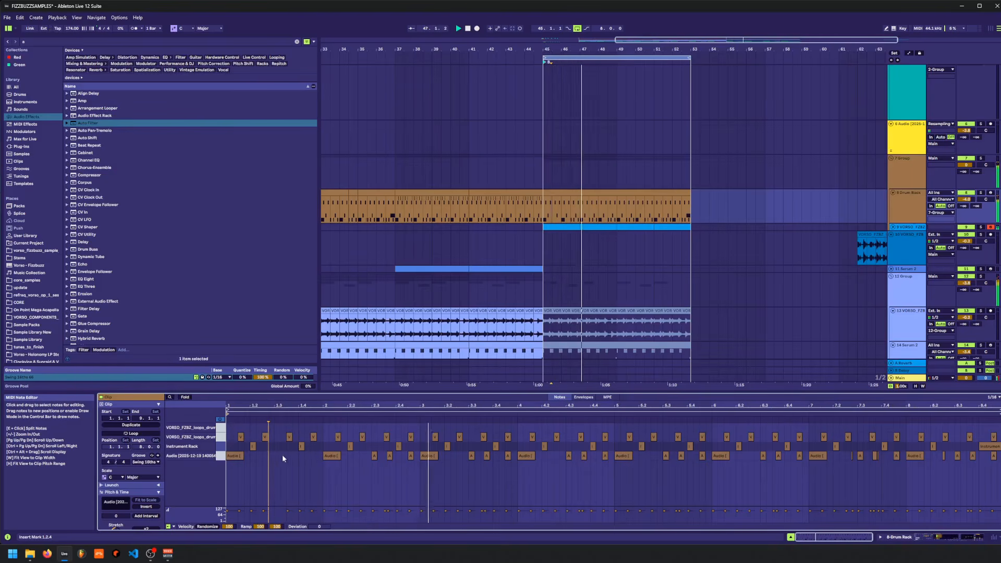
key(b)
click(260, 456)
key(space)
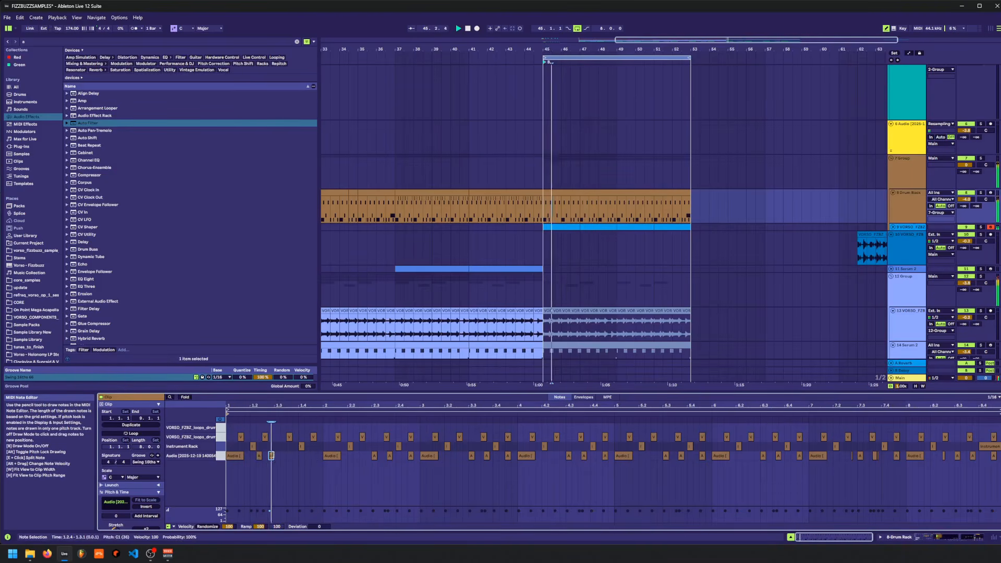
click(272, 456)
click(253, 455)
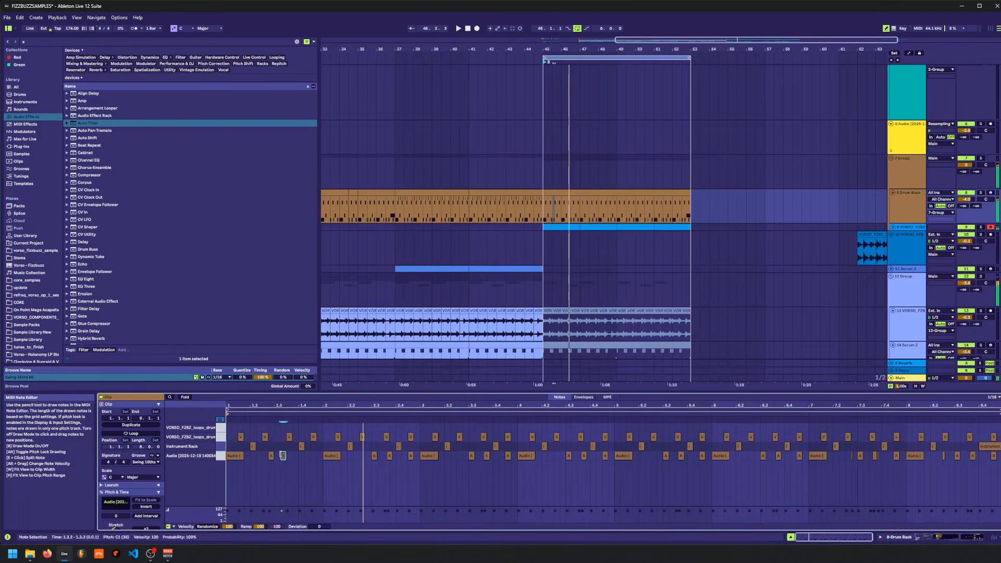
key(space)
click(274, 454)
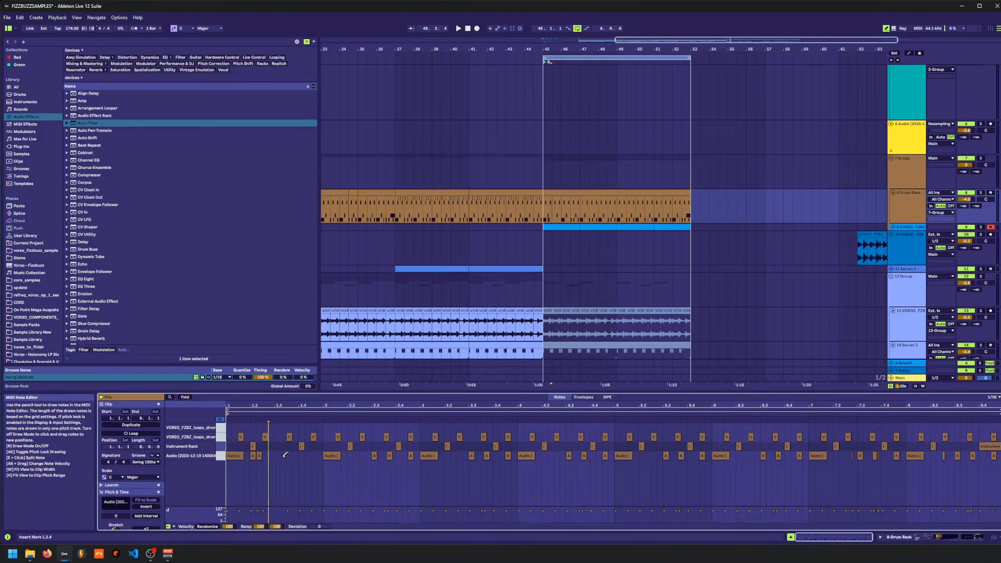
key(ctrl+z)
key(ctrl+z)
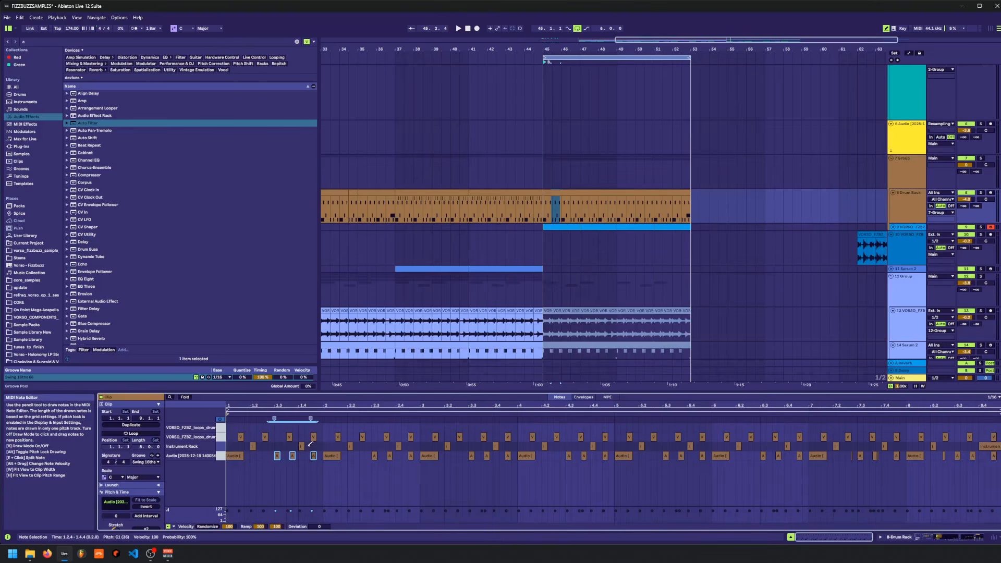
- Place the unused drum loop on track 10 at bar 61 and solo the track to audition it
drag(707, 260, 570, 290)
click(710, 276)
drag(703, 276, 652, 275)
click(981, 275)
key(space)
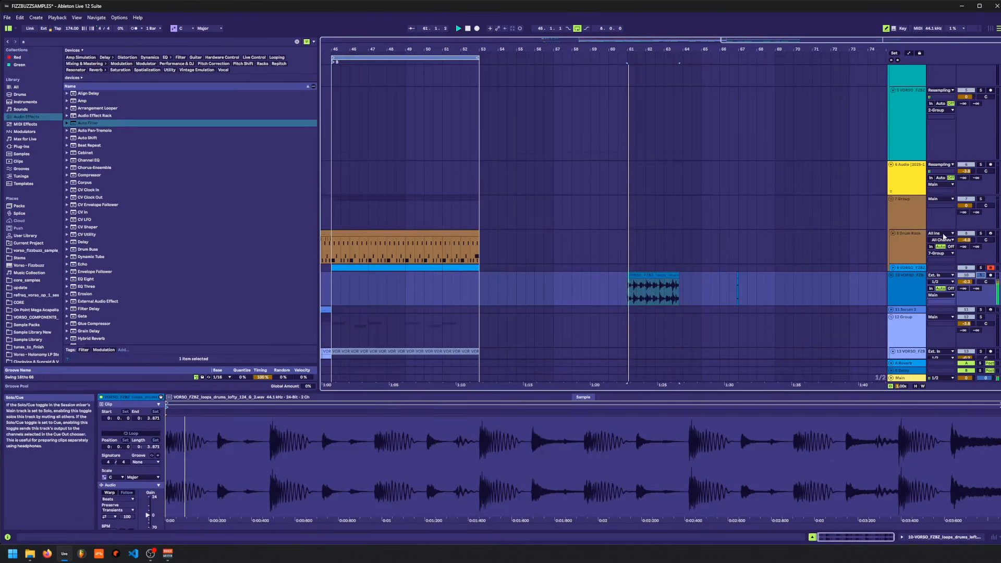
- Enable warping on the drum loop in Re-Pitch mode and set its segment BPM to 124
drag(643, 49, 612, 277)
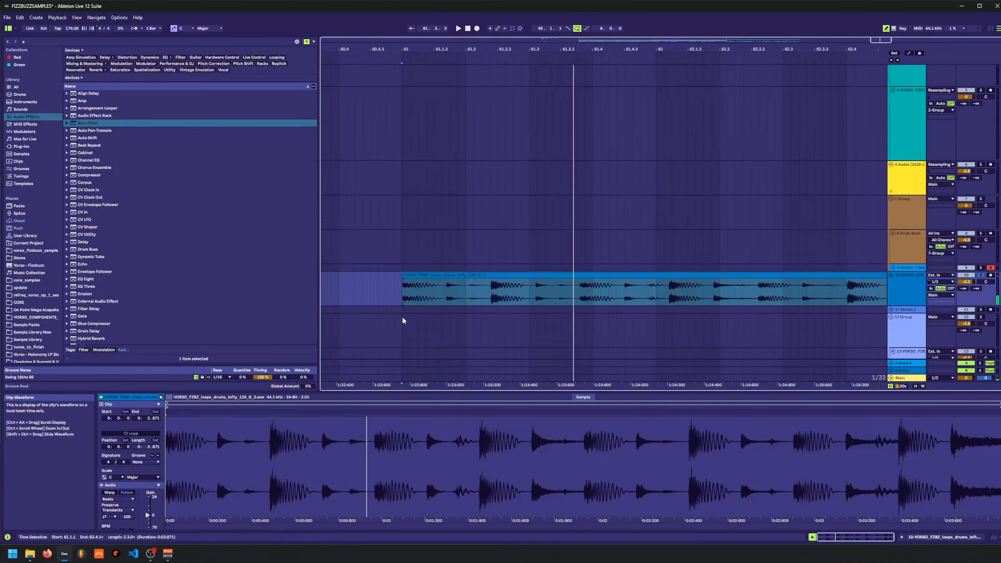
click(109, 493)
click(117, 499)
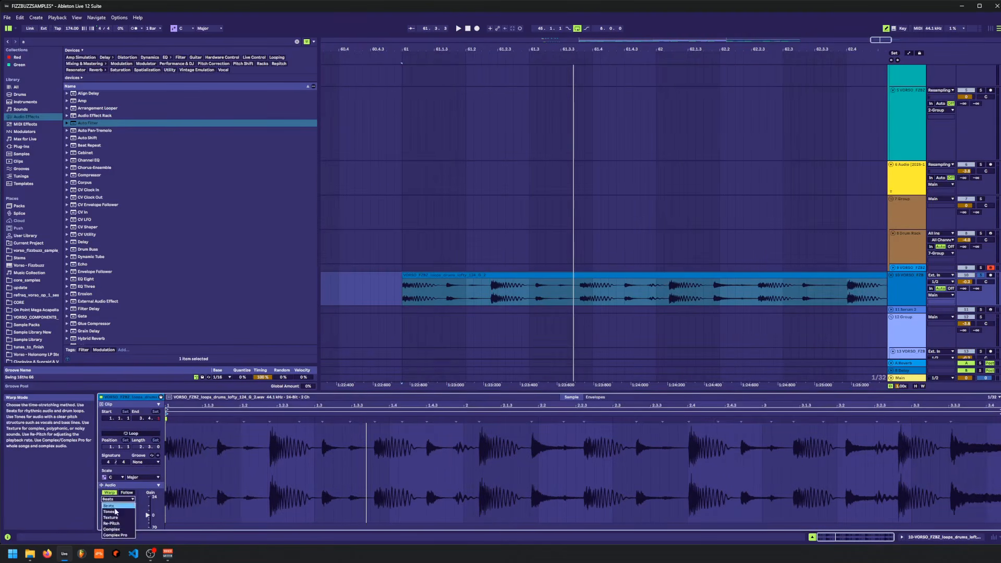
click(115, 524)
scroll(125, 492, down, 2)
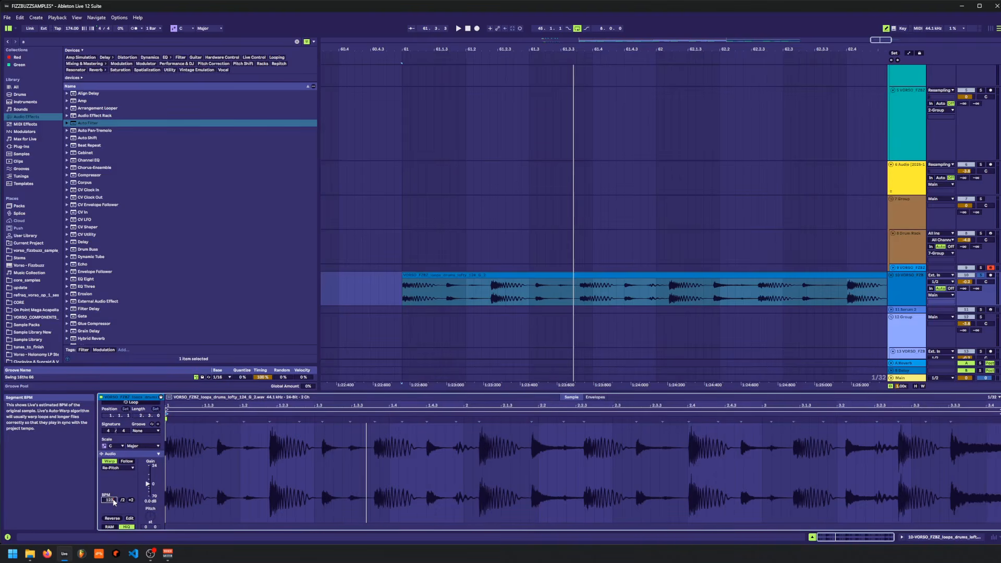
click(114, 502)
text(124)
key(Return)
key(space)
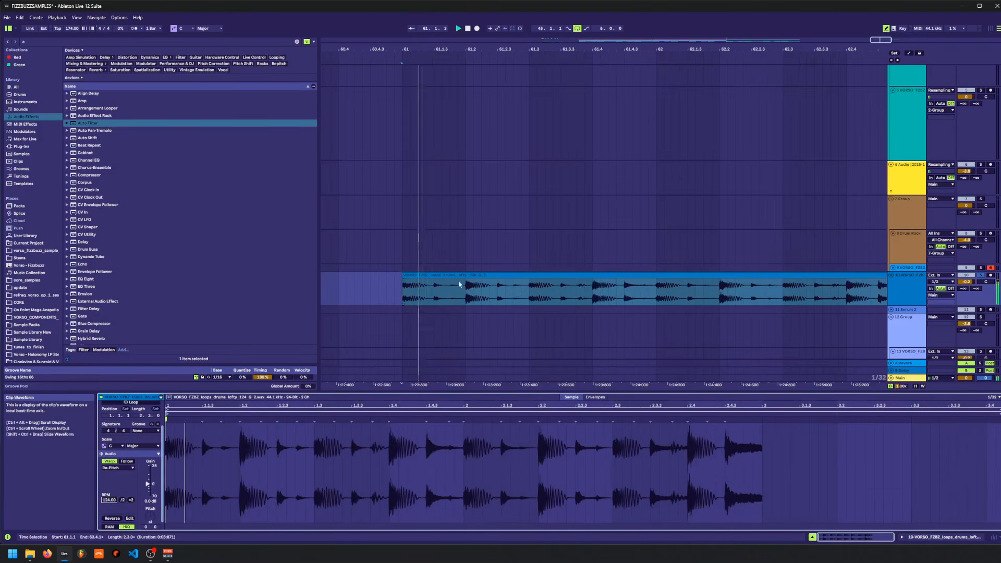
- Split the half-beat hit from 61.2.3 to 61.3.1 out of the drum loop and delete everything before it
drag(497, 291, 531, 296)
key(space)
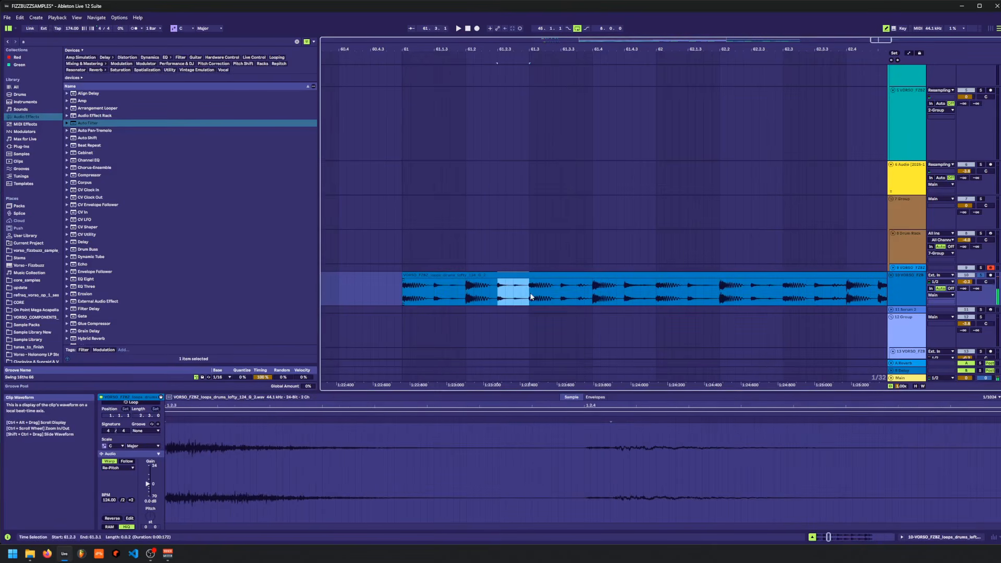
click(485, 275)
key(Delete)
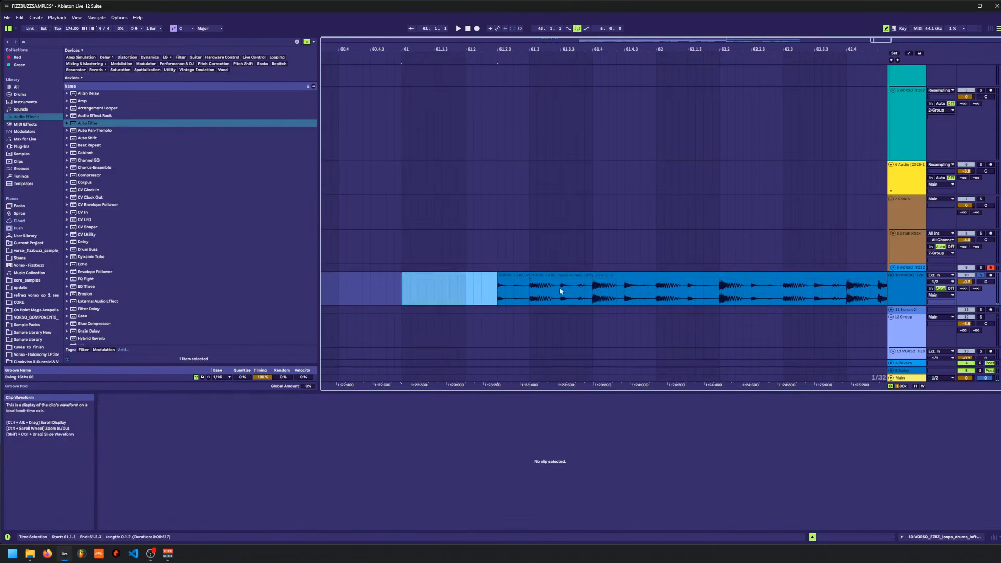
- Cut the half-beat hit at 61.3.3 from the drum loop and paste it at 61.3.1, directly behind the first slice
drag(561, 290, 594, 288)
key(ctrl+x)
click(528, 288)
key(ctrl+v)
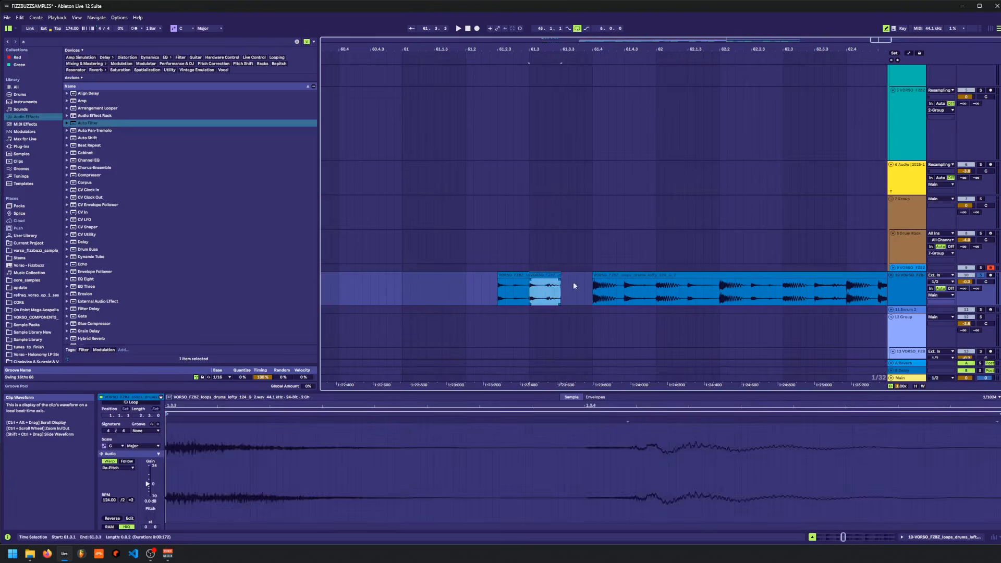
- Cut the half-beat hits at 62.2.3 and 62.4.3 and paste them at 61.3.3 and 61.4.1 to complete a four-slice pattern
drag(748, 285, 774, 294)
key(ctrl+x)
click(561, 289)
key(ctrl+v)
click(600, 275)
key(ctrl+x)
click(457, 302)
key(ctrl+v)
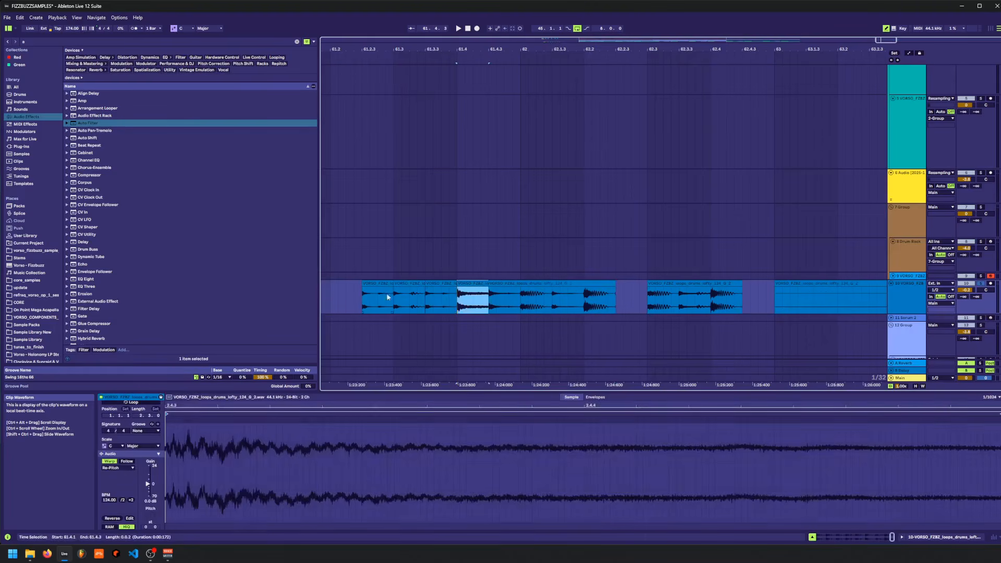
- Audition the four-slice pattern and delete the leftover loop audio and stray clip behind it
click(378, 284)
key(space)
key(space)
drag(489, 295, 750, 289)
key(Delete)
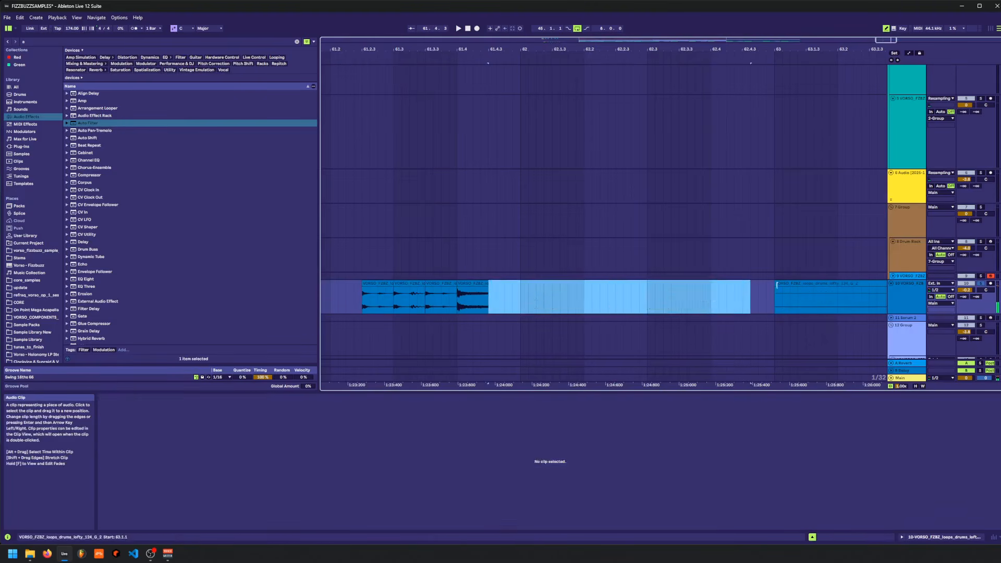
click(778, 285)
key(Delete)
- Play the four drum slices, cut them all and paste them at bar 45 on the same track
click(372, 301)
click(404, 284)
click(381, 284)
key(space)
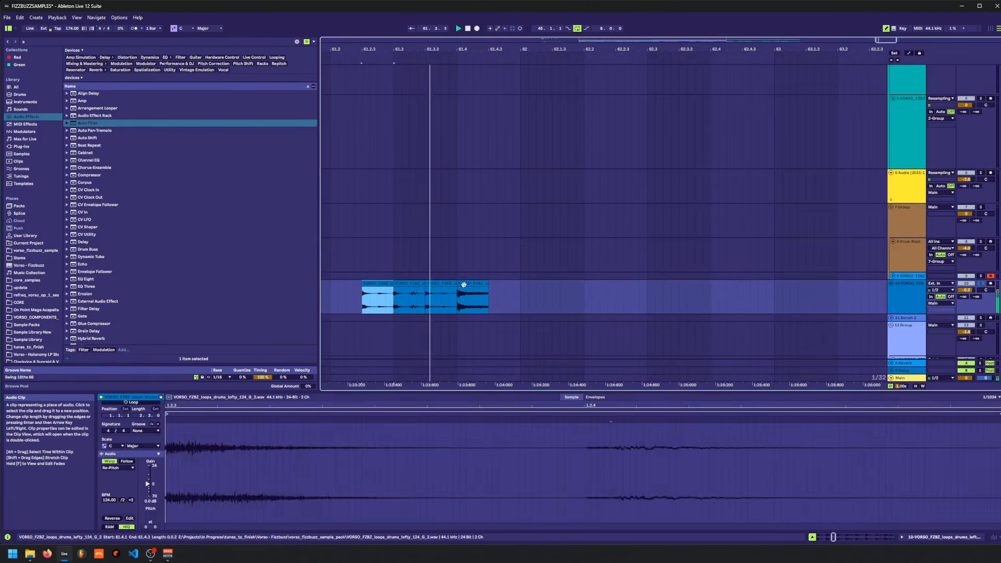
shift+click(463, 284)
key(space)
key(ctrl+x)
drag(463, 49, 728, 21)
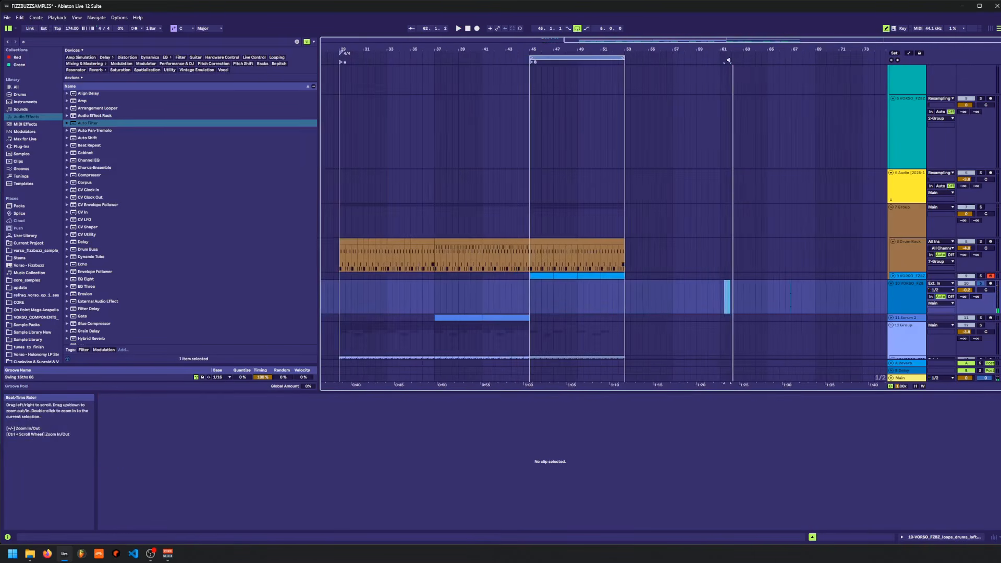
click(521, 299)
key(ctrl+v)
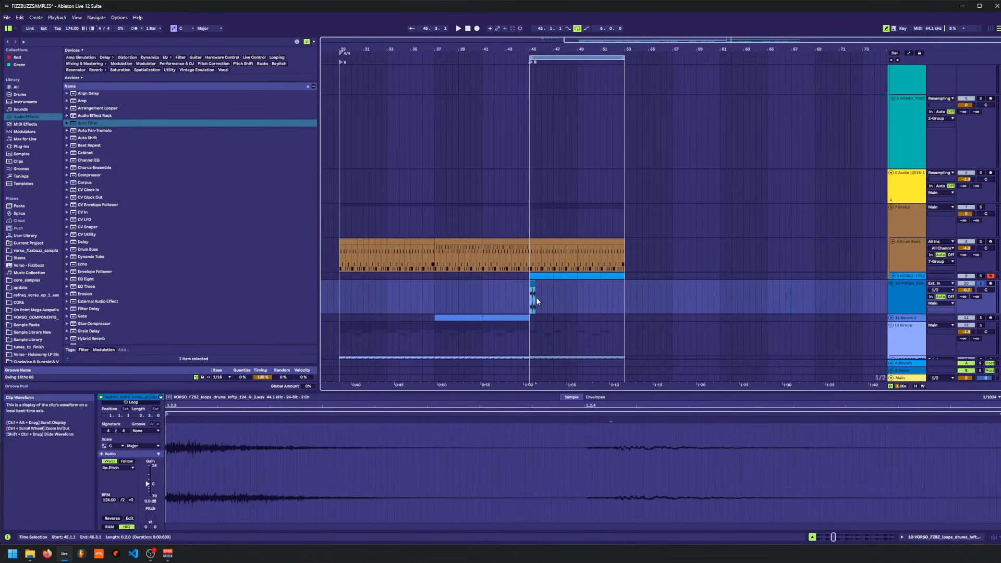
- Duplicate the two-beat slice pattern repeatedly to fill the section up to bar 53
key(ctrl+d)
key(ctrl+d)
key(ctrl+d)
key(ctrl+d)
key(ctrl+d)
key(ctrl+d)
key(ctrl+d)
key(ctrl+d)
key(ctrl+d)
- Play the section with the sliced drums and move their track into the drum group, directly below the Drum Rack
click(519, 294)
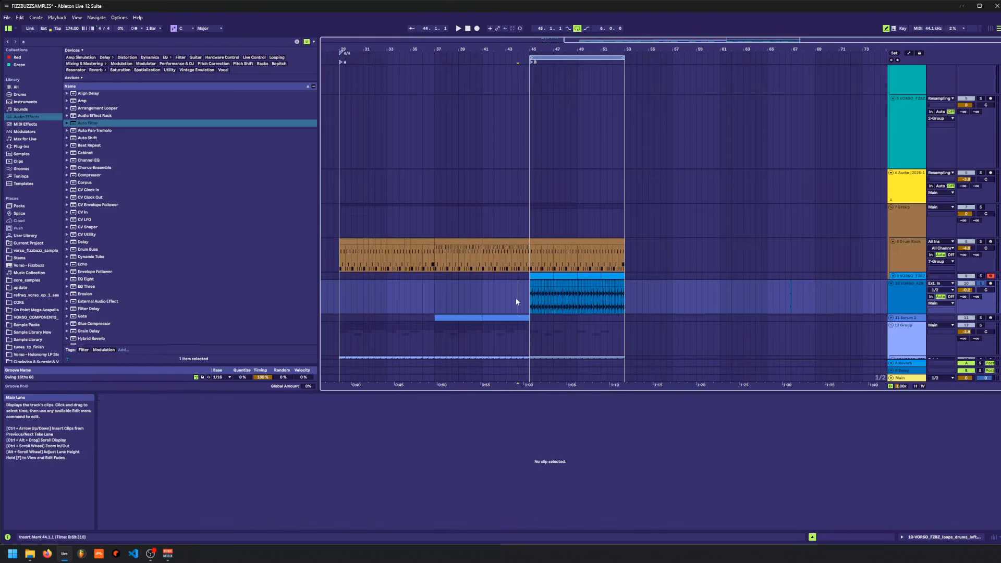
key(space)
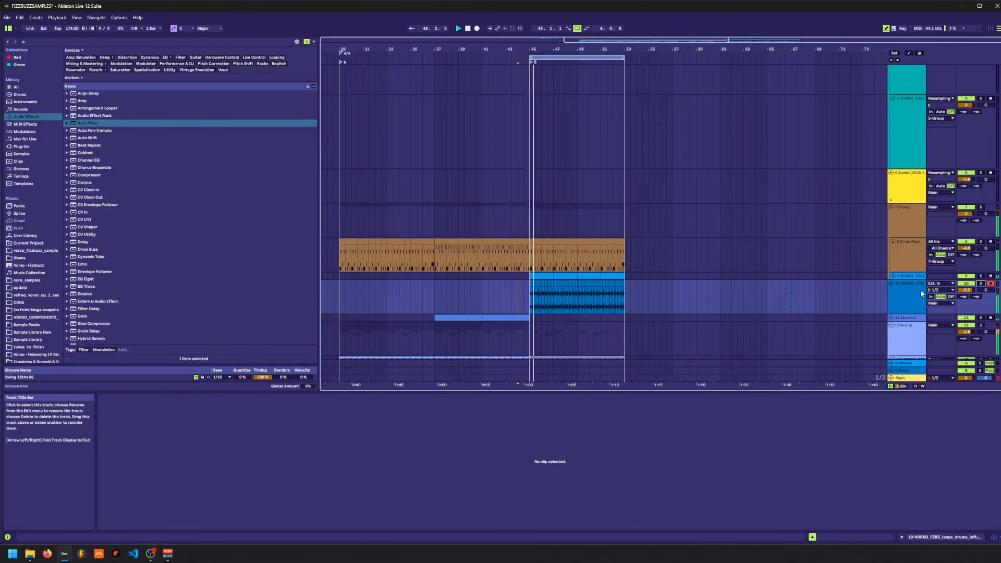
drag(916, 295, 923, 271)
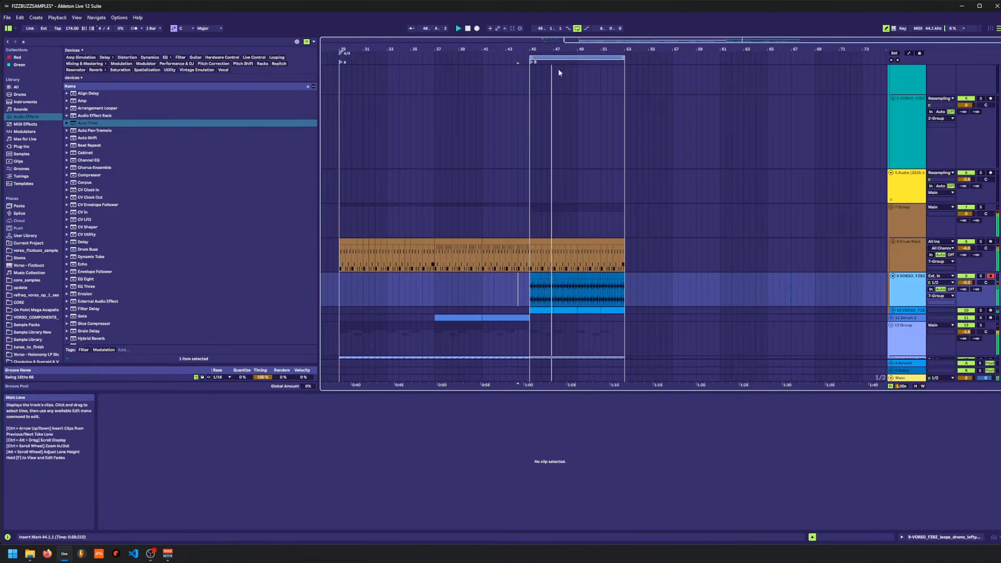
- Delete the fourth slice of the first pattern in bar 45 of the sliced drum track
drag(552, 49, 554, 273)
key(space)
click(502, 276)
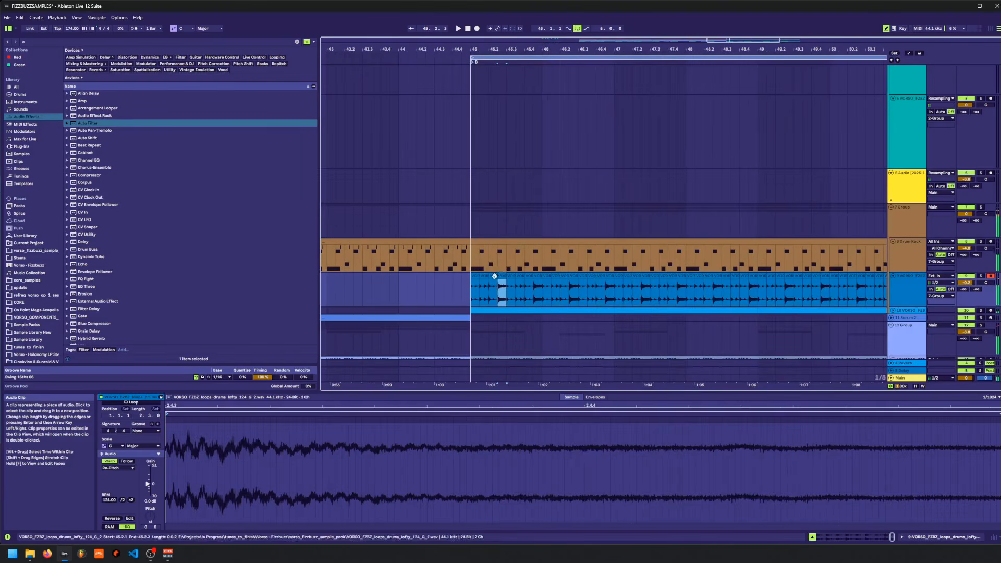
key(Delete)
click(465, 292)
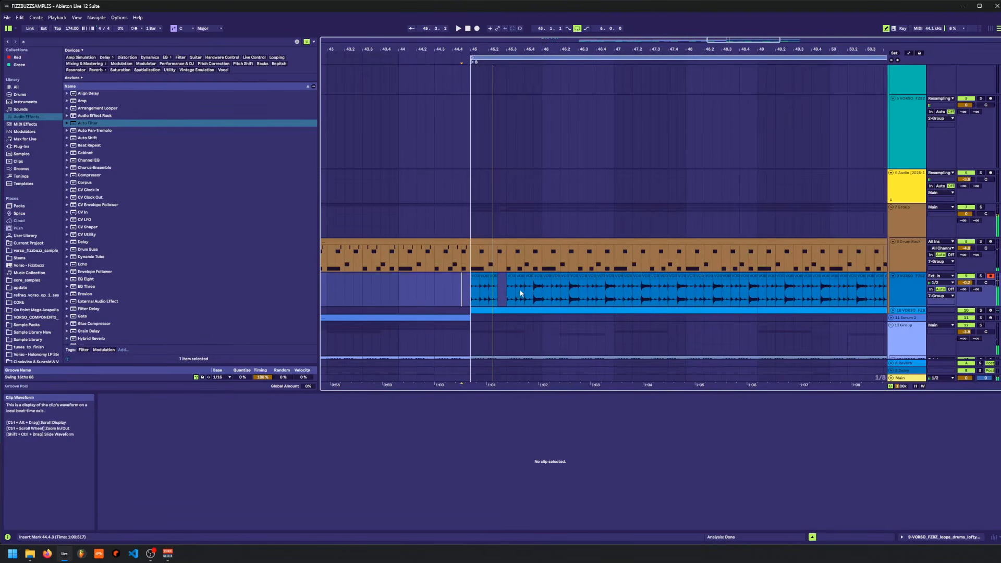
click(436, 281)
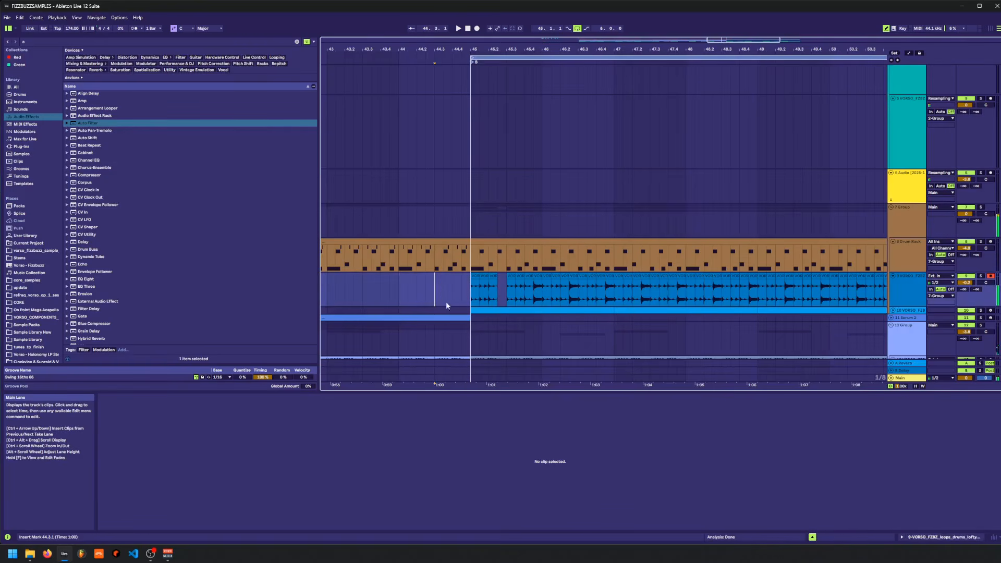
- Listen to the section with all tracks, disarm the sliced drum track and set its monitoring to Off
click(793, 374)
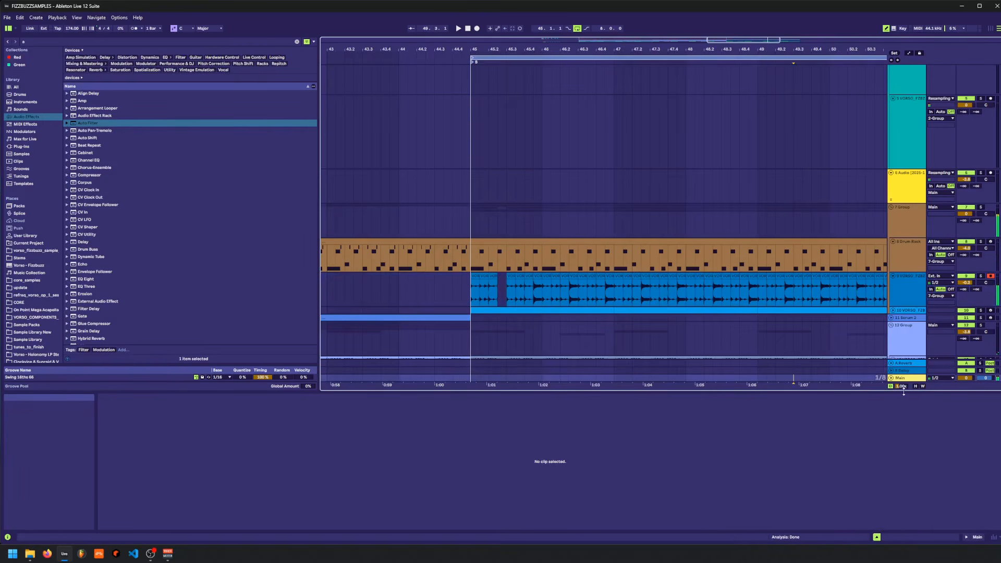
scroll(767, 268, down, 15)
key(space)
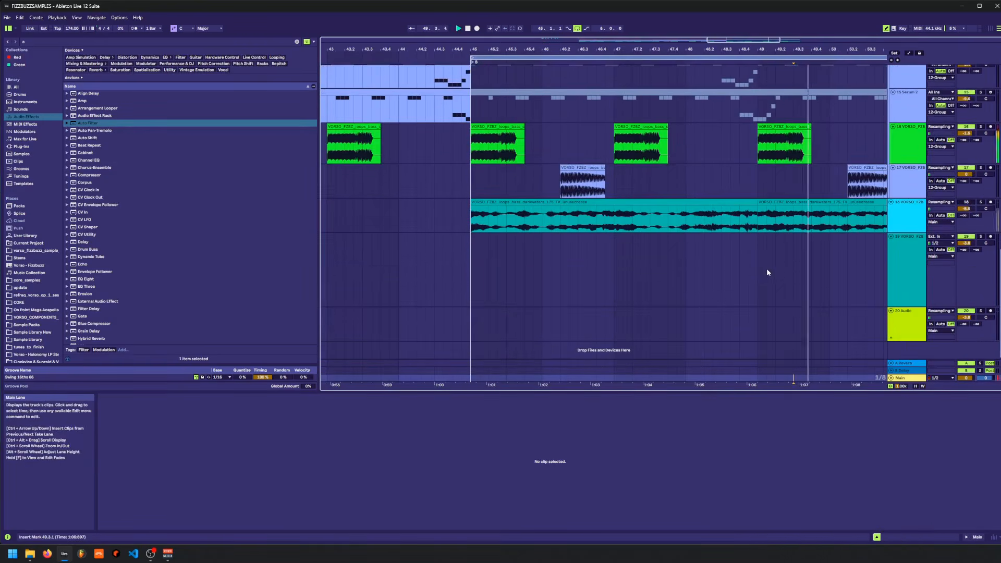
scroll(767, 268, up, 10)
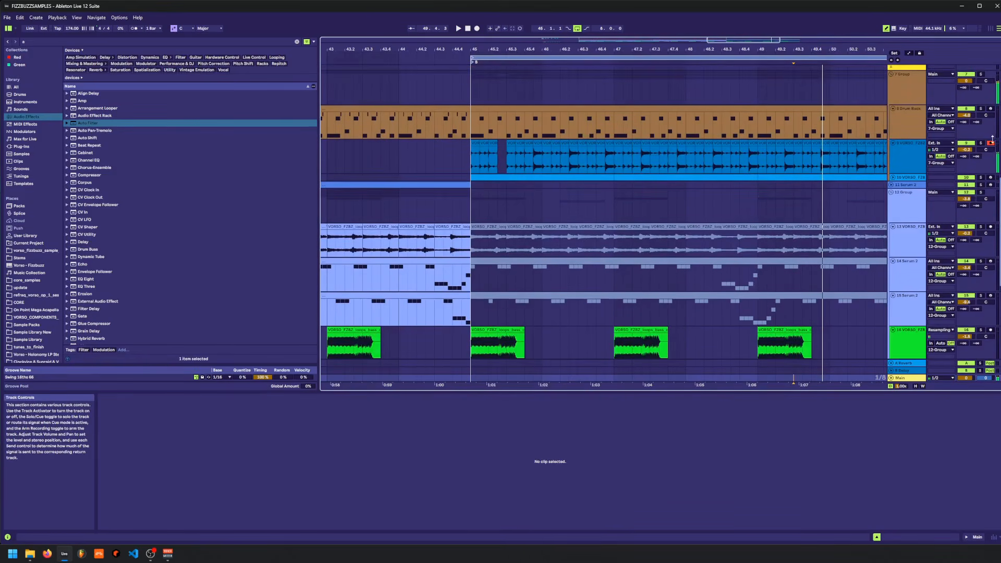
click(991, 143)
click(951, 156)
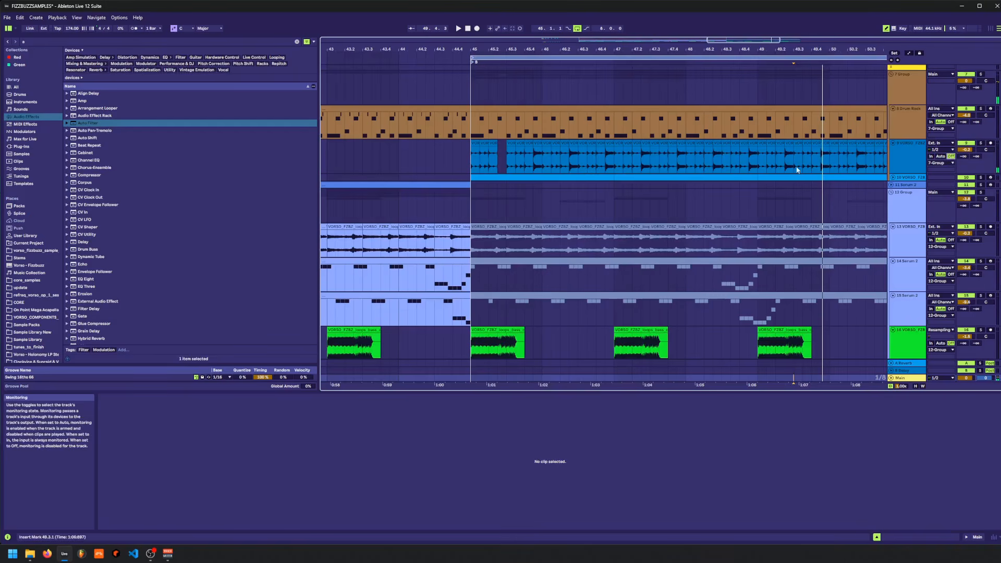
- Set the input source of the sliced drum track to No Input
click(443, 162)
drag(532, 49, 532, 28)
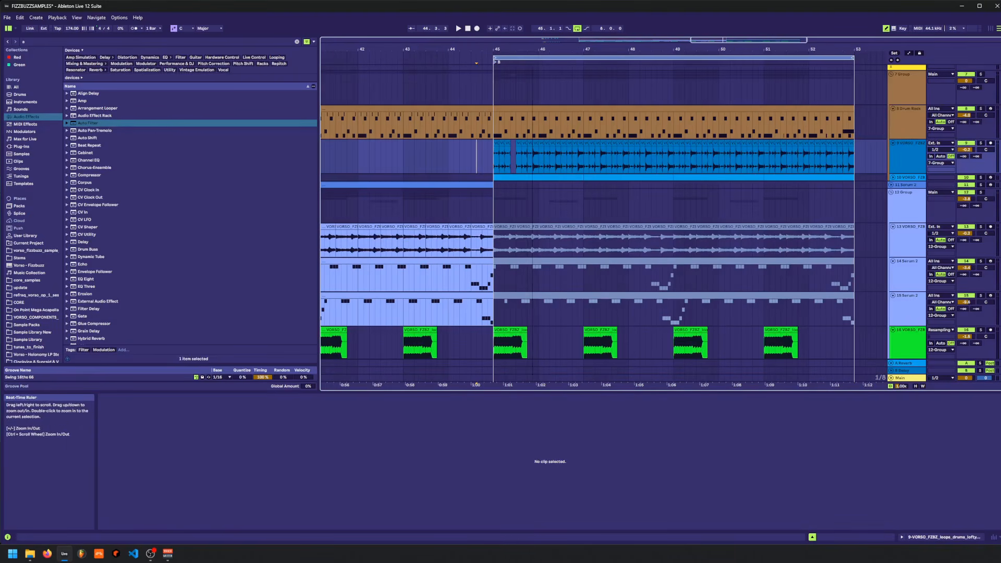
click(938, 143)
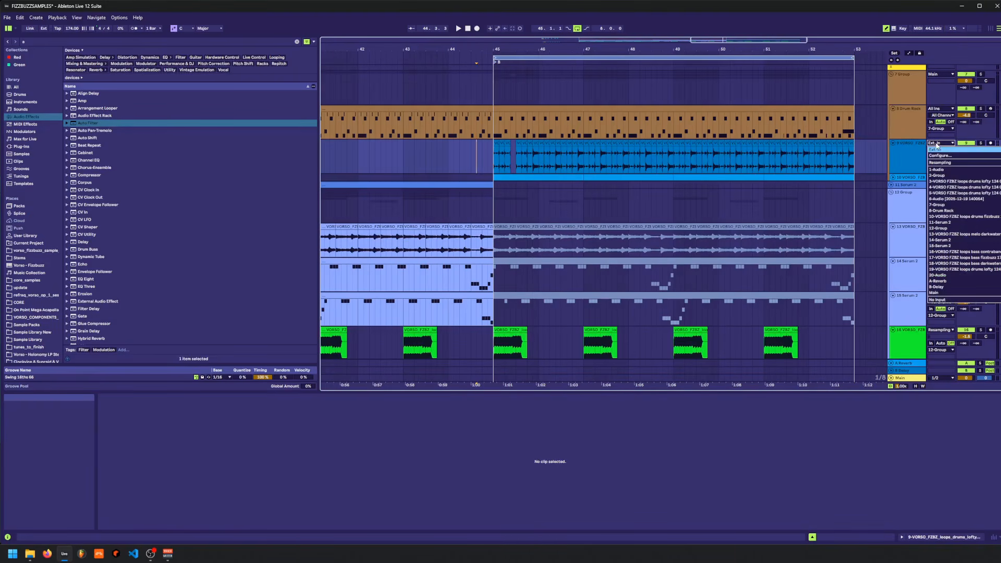
click(935, 149)
click(940, 149)
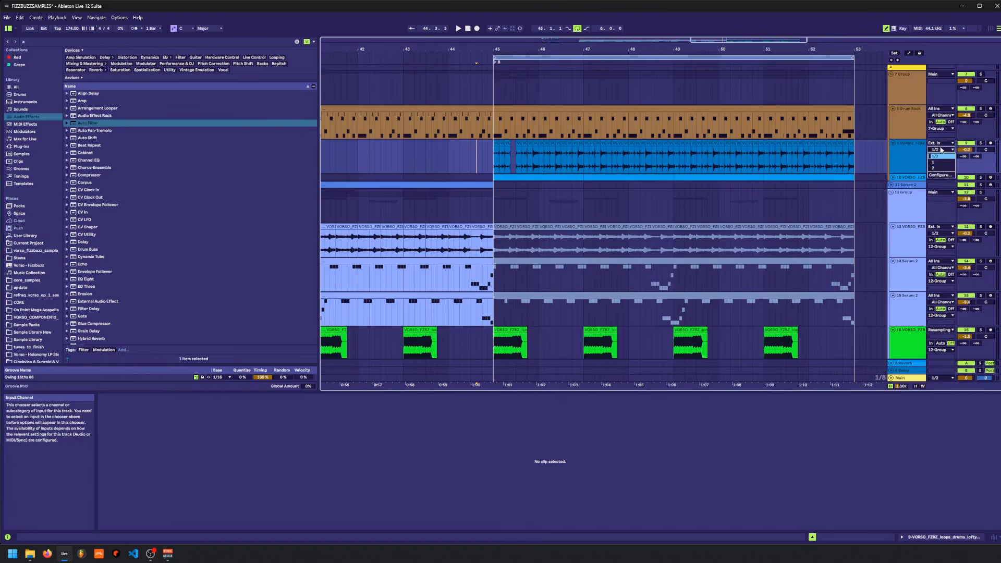
click(936, 143)
click(938, 143)
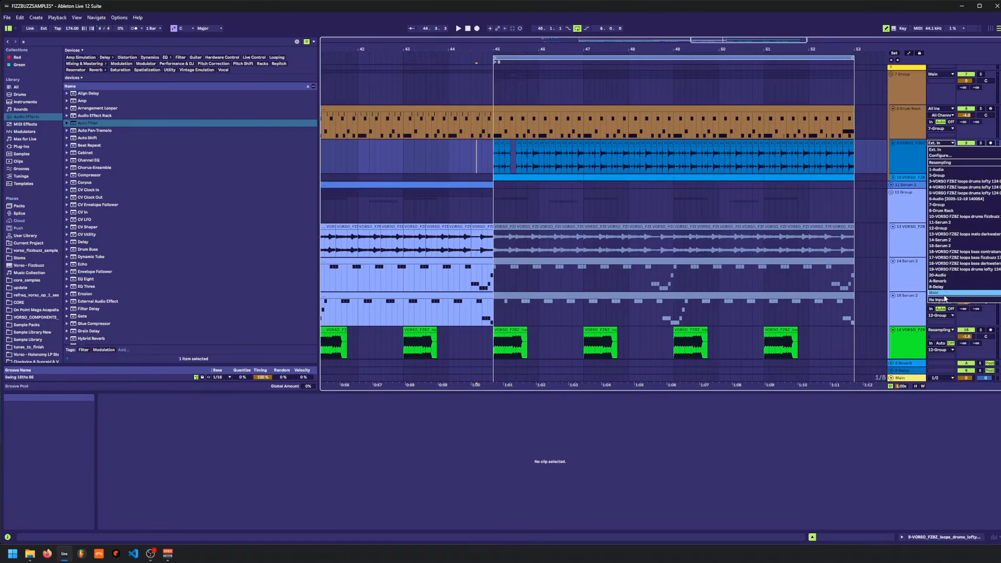
click(946, 299)
- Fill the gap in bar 45 of the sliced drum track with a copy of a neighbouring slice and play it
click(492, 155)
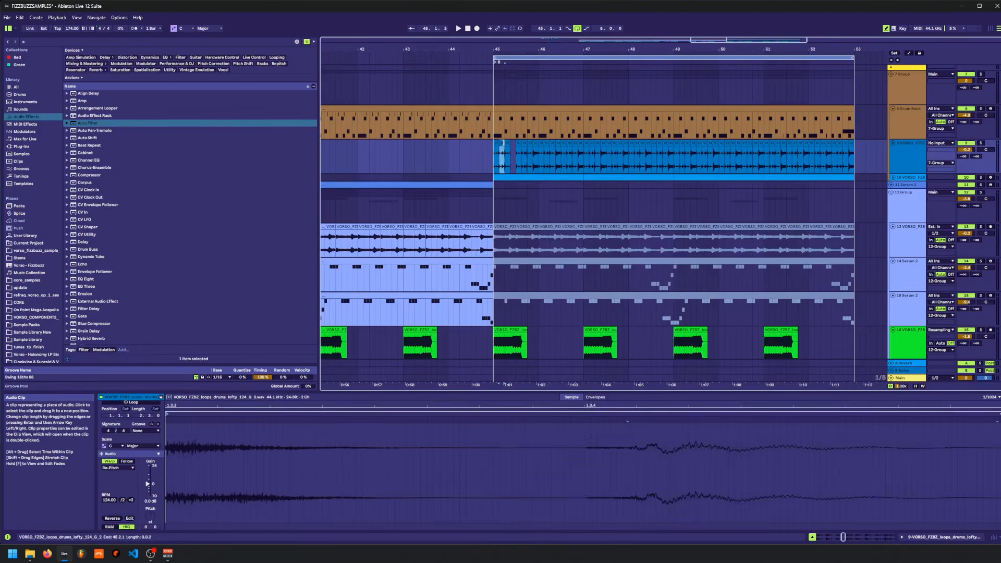
click(512, 153)
key(ctrl+v)
click(495, 159)
key(space)
- Delete all drum slices from bar 46 to the end of the section, keeping only those in bar 45
drag(495, 159, 860, 162)
key(space)
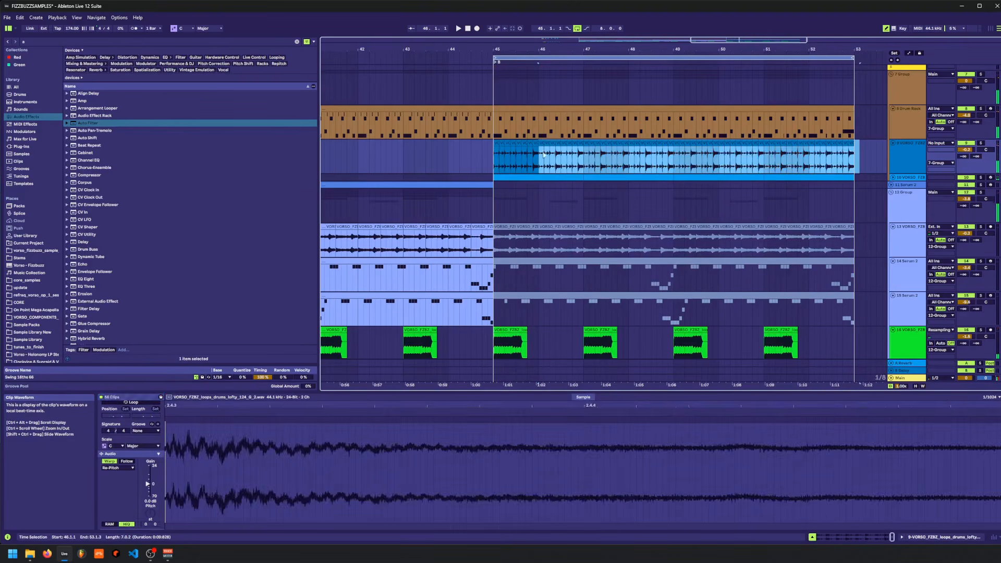
key(Delete)
- Set the last slice of bar 45 to -3.0 dB gain, Complex warp mode and +4 semitones, then listen to it
click(535, 155)
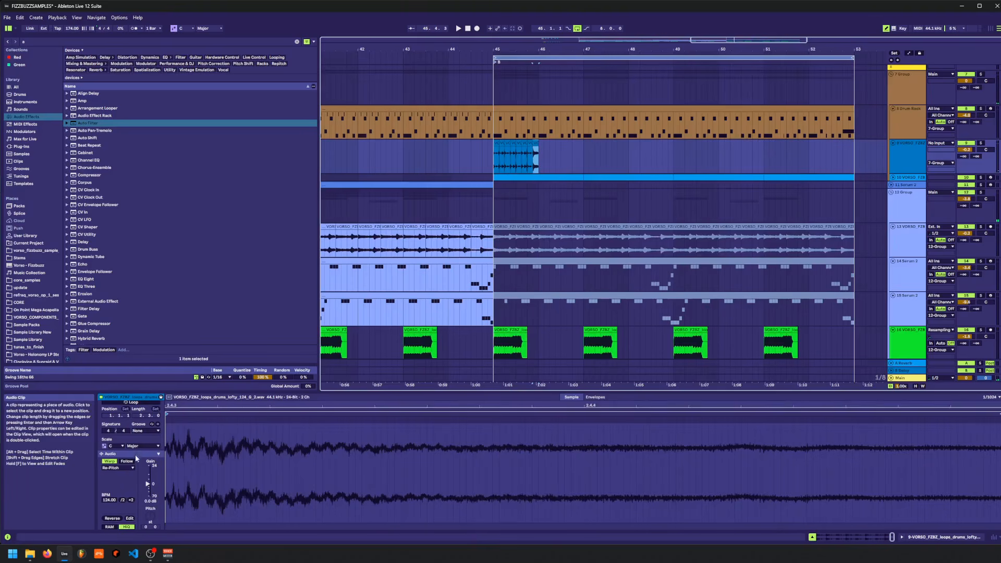
drag(148, 484, 148, 486)
click(116, 468)
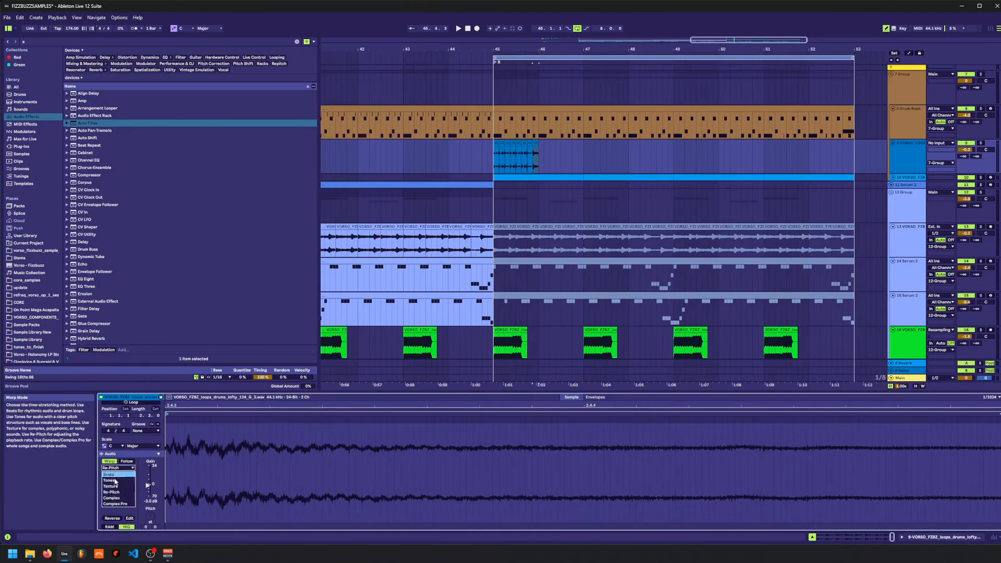
click(112, 498)
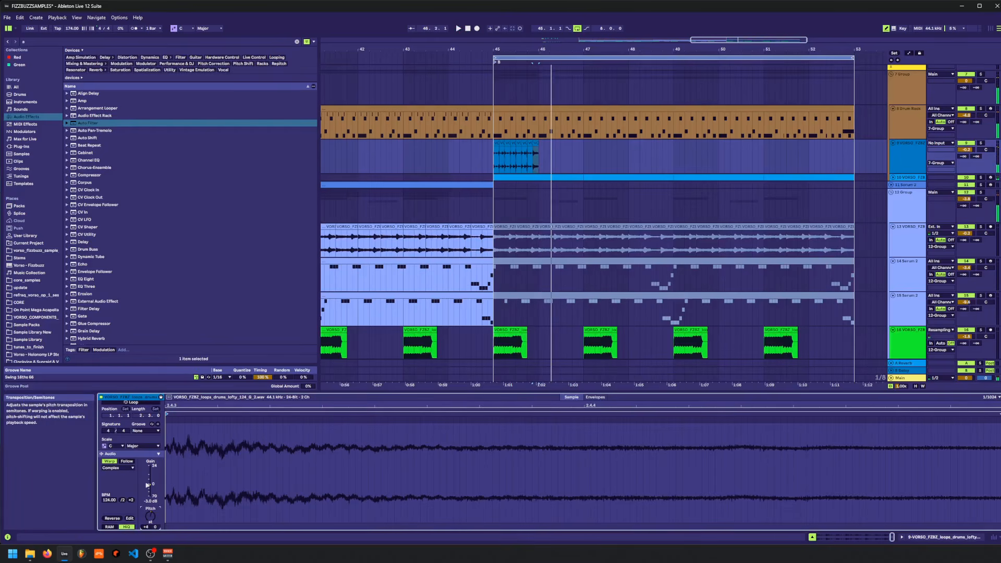
key(space)
- Move the last slice of bar 45 to 53.2.1 and fill its place with a copy of a Re-Pitch slice
click(535, 145)
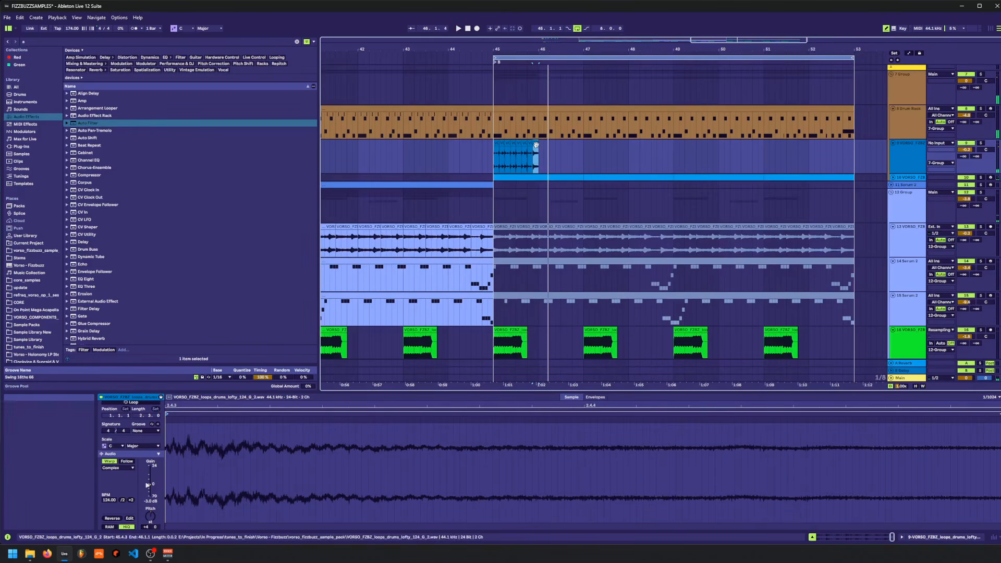
key(Delete)
click(533, 158)
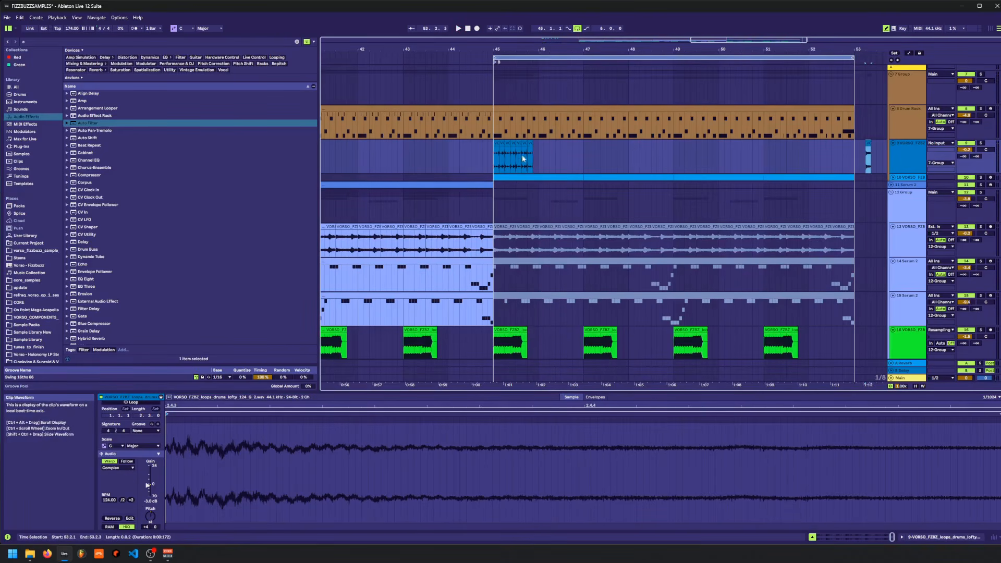
key(ctrl+v)
- Play bar 45 and duplicate its one-bar slice pattern repeatedly towards bar 53
click(495, 160)
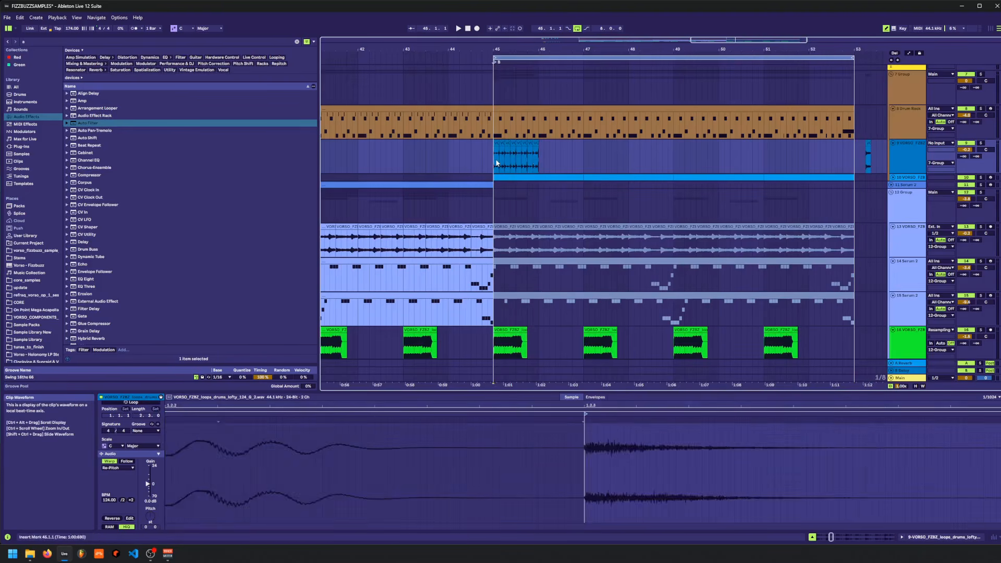
key(space)
drag(496, 161, 539, 158)
key(ctrl+d)
key(ctrl+d)
key(ctrl+d)
key(ctrl+d)
key(ctrl+d)
key(ctrl+d)
key(ctrl+d)
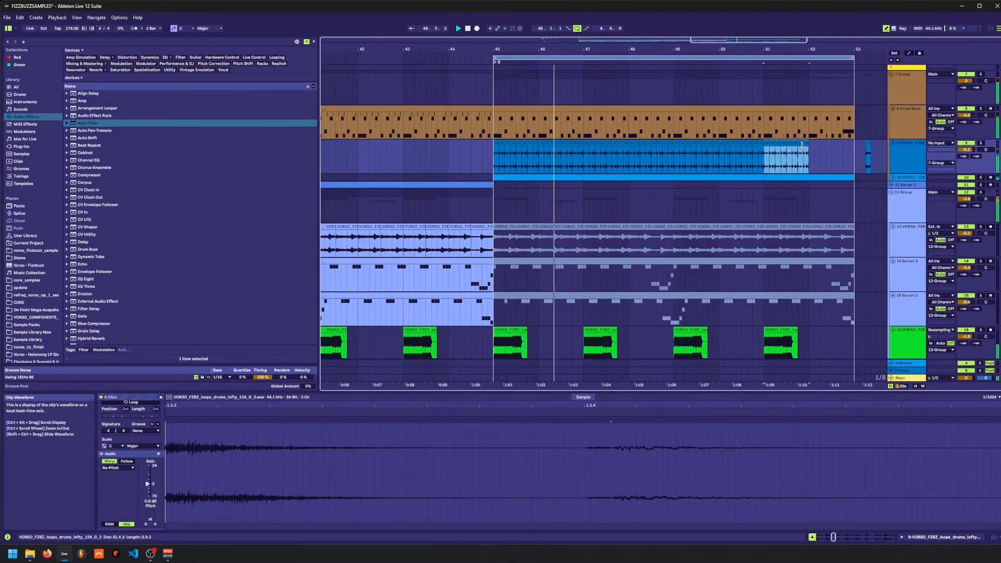
- Examine the first slices of bar 45 in the sliced drum track up close and play from there
key(space)
drag(501, 50, 500, 99)
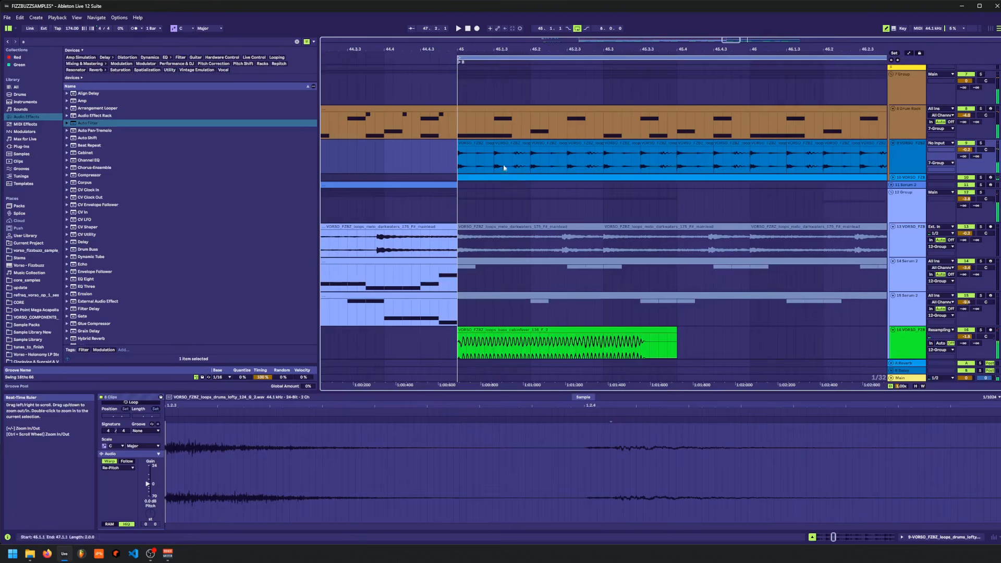
click(515, 146)
click(490, 144)
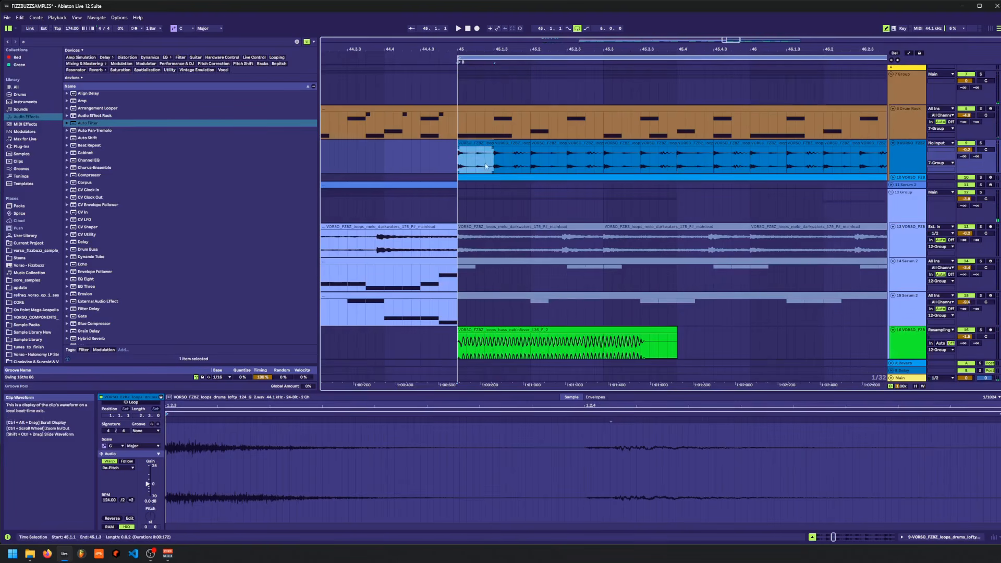
click(505, 164)
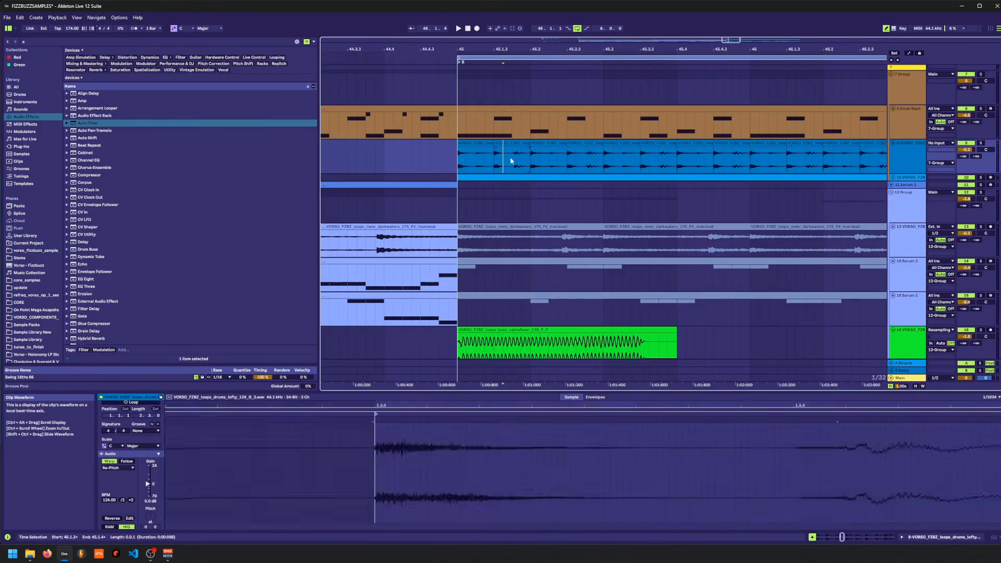
click(461, 159)
key(space)
- Duplicate the first two beats of the slice pattern in bar 45 repeatedly up to bar 53
drag(517, 163, 606, 162)
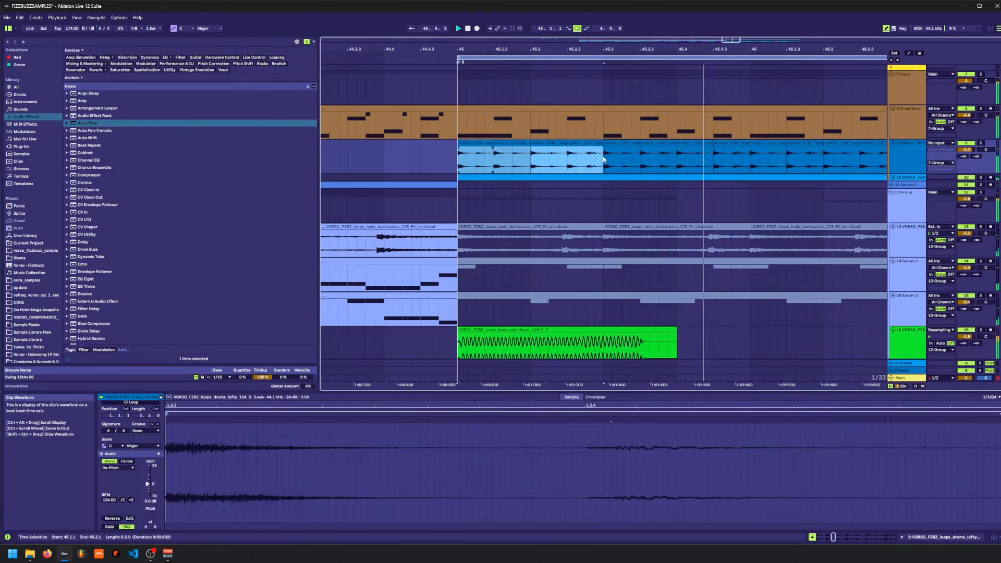
key(space)
drag(611, 49, 461, 45)
key(ctrl+d)
key(ctrl+d)
key(ctrl+d)
key(ctrl+d)
key(ctrl+d)
key(ctrl+d)
key(ctrl+d)
key(ctrl+d)
key(ctrl+d)
key(ctrl+d)
key(ctrl+d)
key(ctrl+d)
key(ctrl+d)
key(ctrl+d)
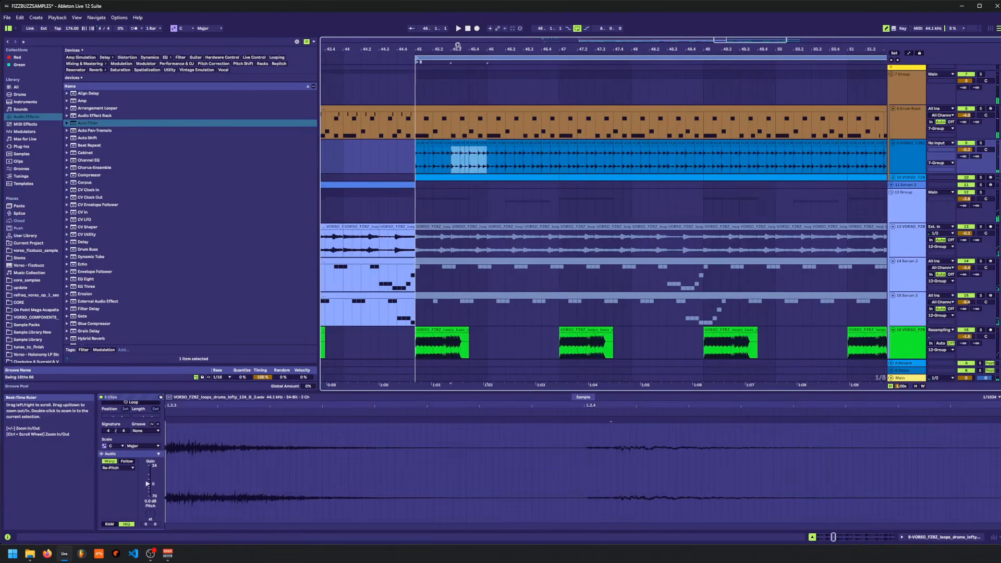
key(ctrl+d)
- Play the transition into bar 45 to check the sliced drums against the other tracks
drag(490, 117, 673, 121)
click(448, 148)
key(space)
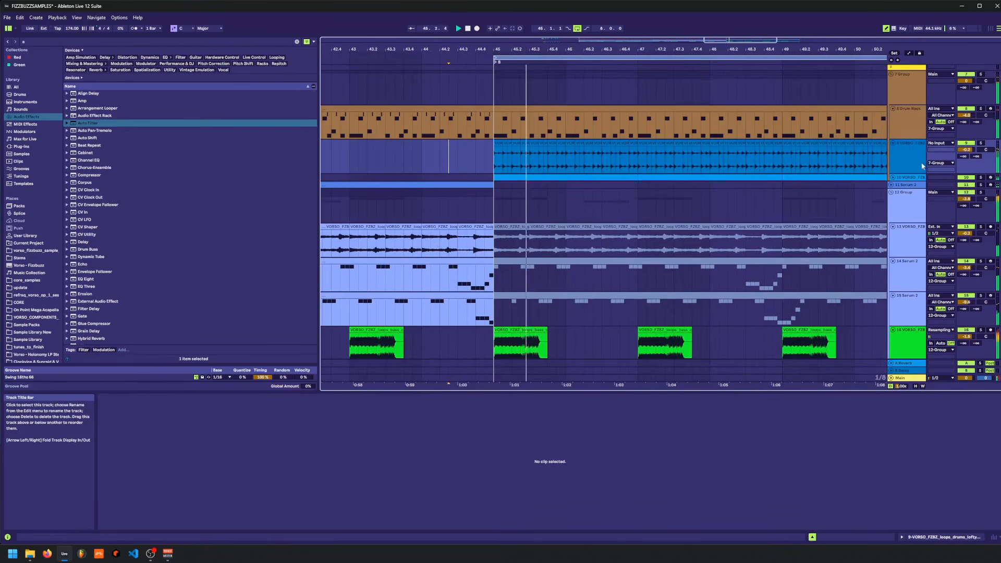
click(904, 161)
key(Left)
key(Up)
key(Left)
key(Down)
key(Up)
key(Right)
key(Down)
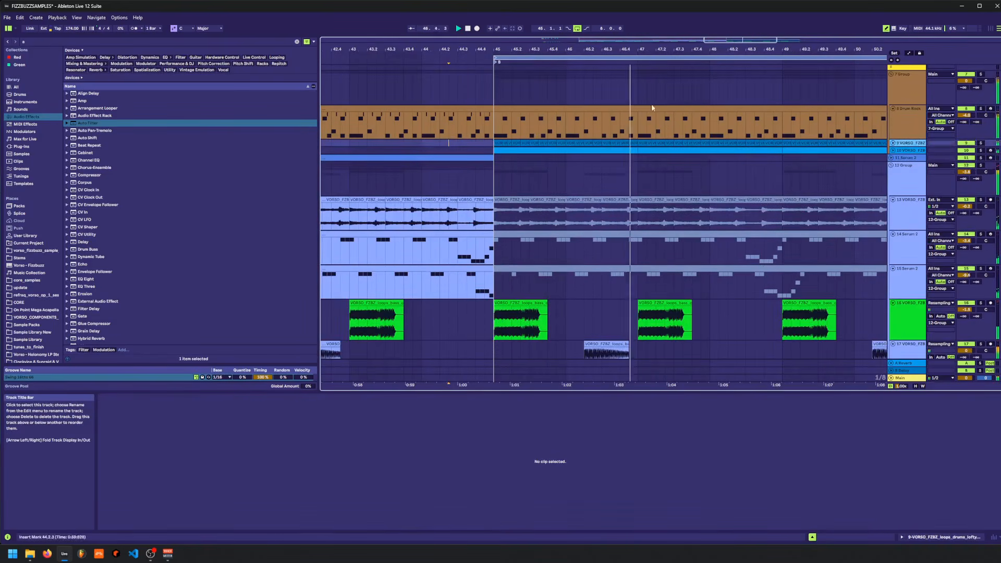
key(Right)
- Open the Drum Rack clip at bar 45 and remove the extra sample note just after beat 1.3
double_click(617, 110)
key(space)
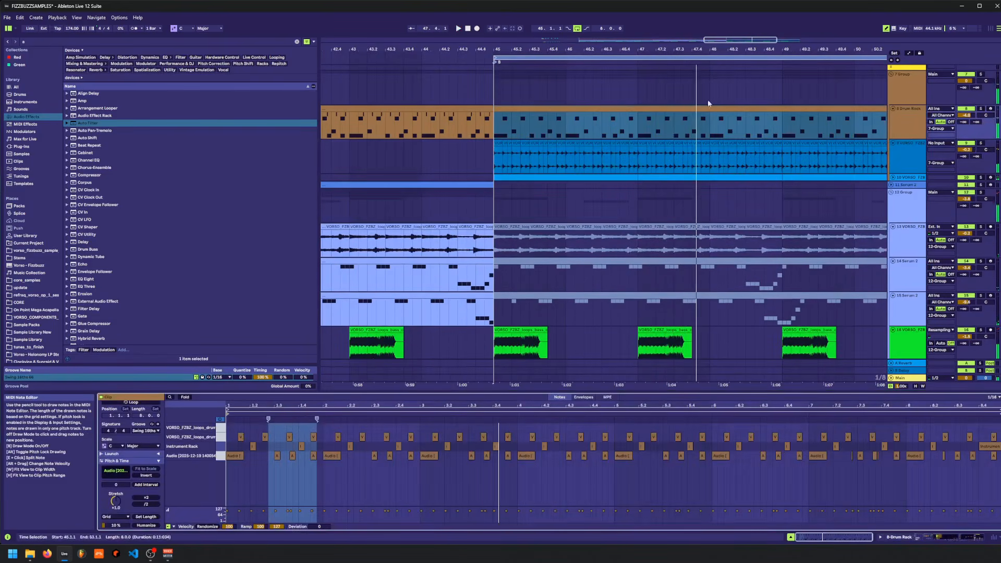
click(294, 456)
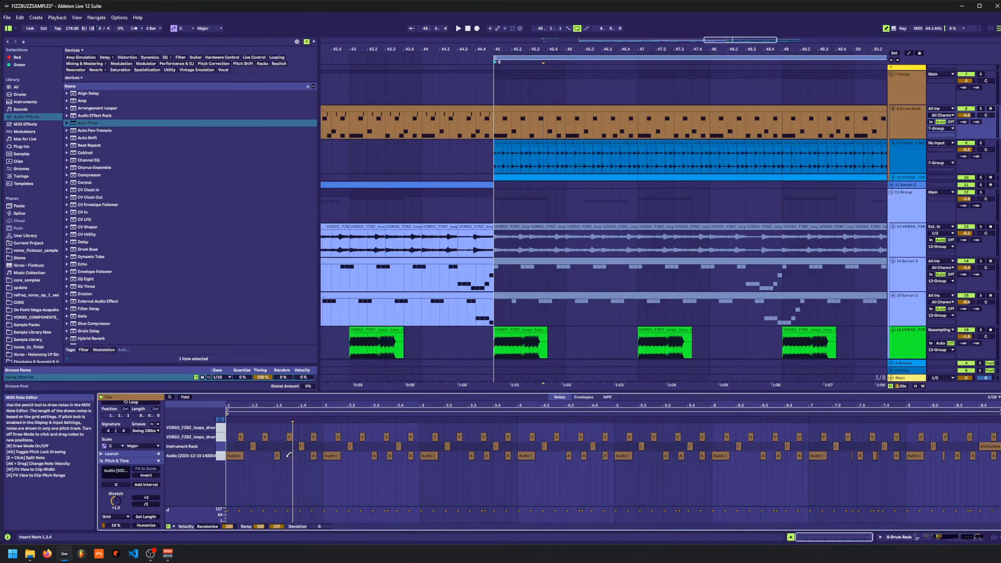
- Separate bar 45 of the Drum Rack part into its own one-bar clip and play from bar 44
click(558, 110)
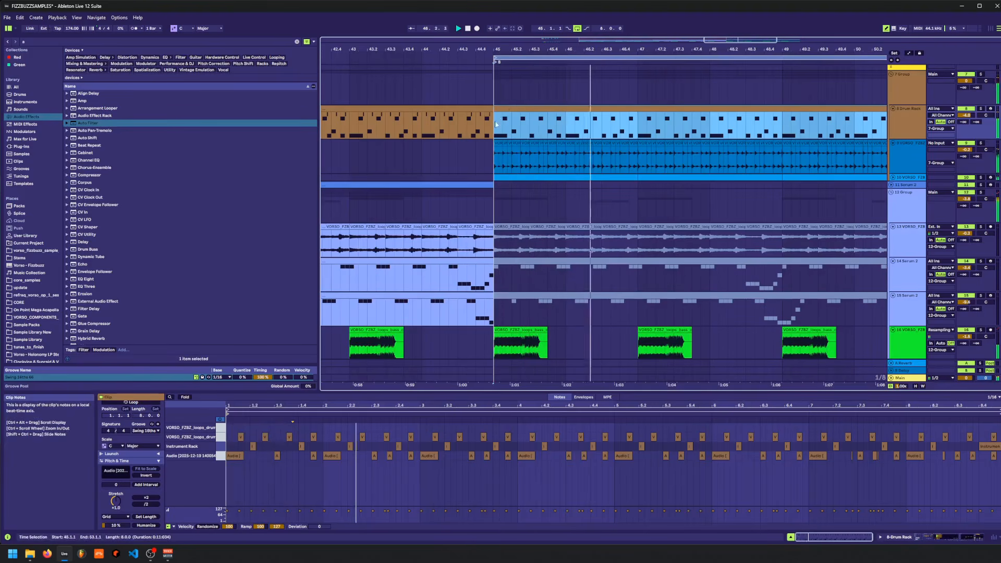
shift+click(559, 124)
drag(559, 124, 567, 121)
key(space)
drag(628, 53, 566, 48)
click(520, 125)
key(space)
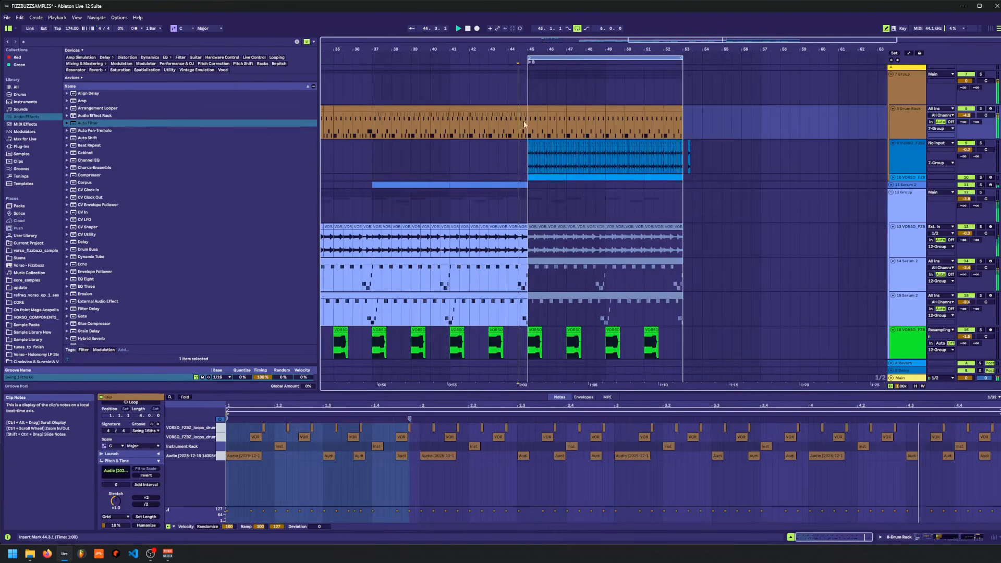
- Listen to the Drum Rack track soloed from bar 45 and show its device chain
click(538, 109)
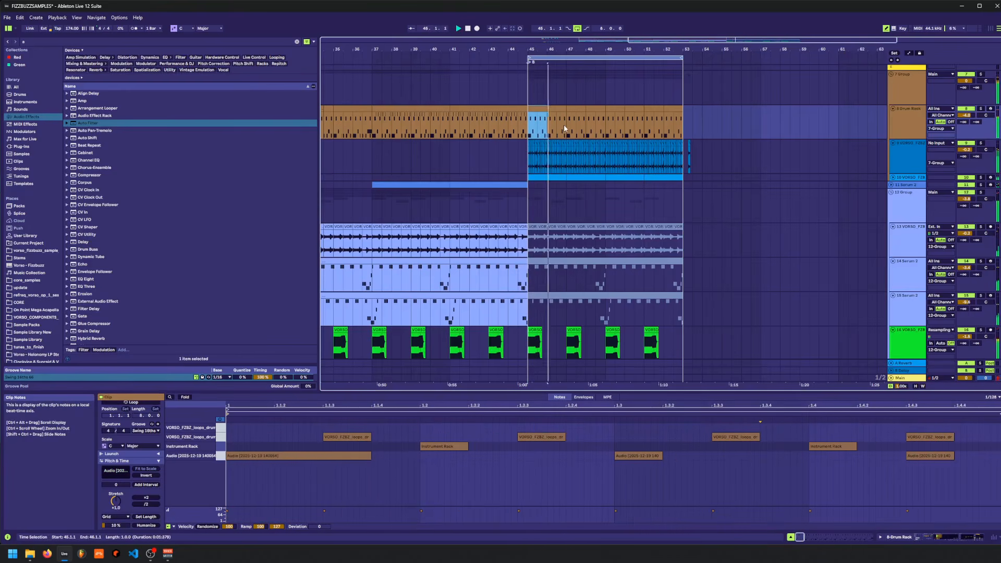
click(980, 108)
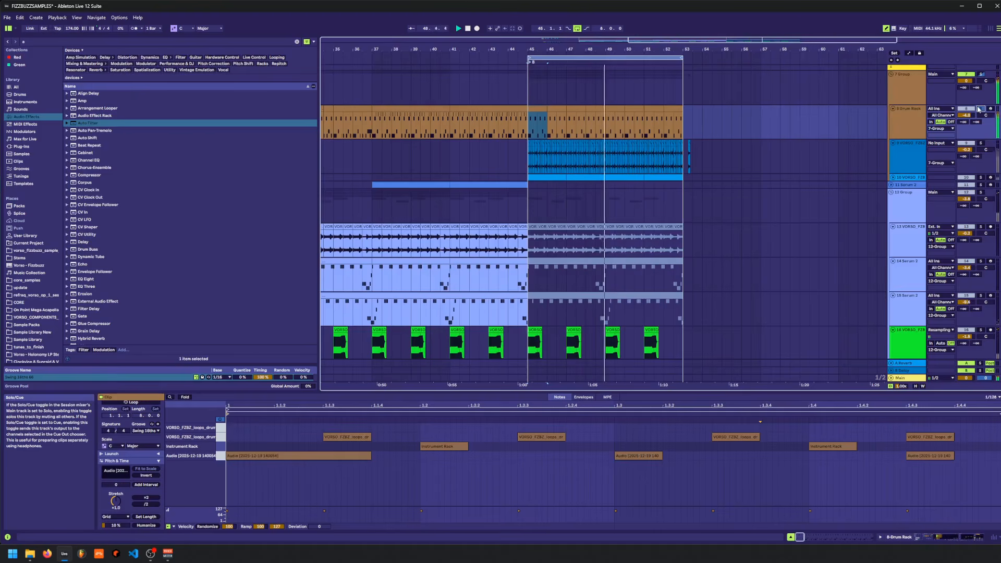
click(910, 532)
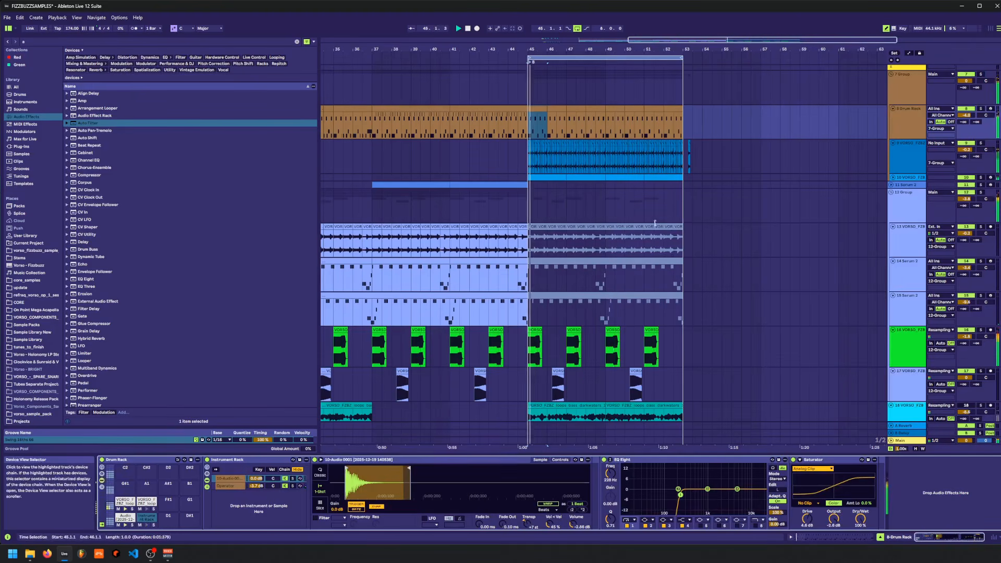
- Solo the green bass track and look through its device chain up to the last EQ Eight
scroll(553, 257, down, 3)
scroll(553, 258, down, 1)
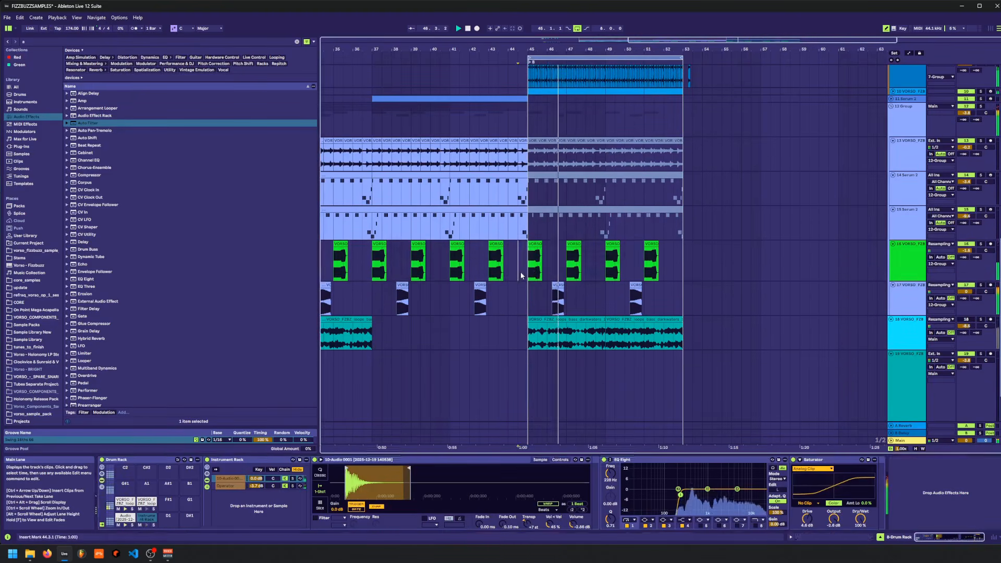
click(520, 271)
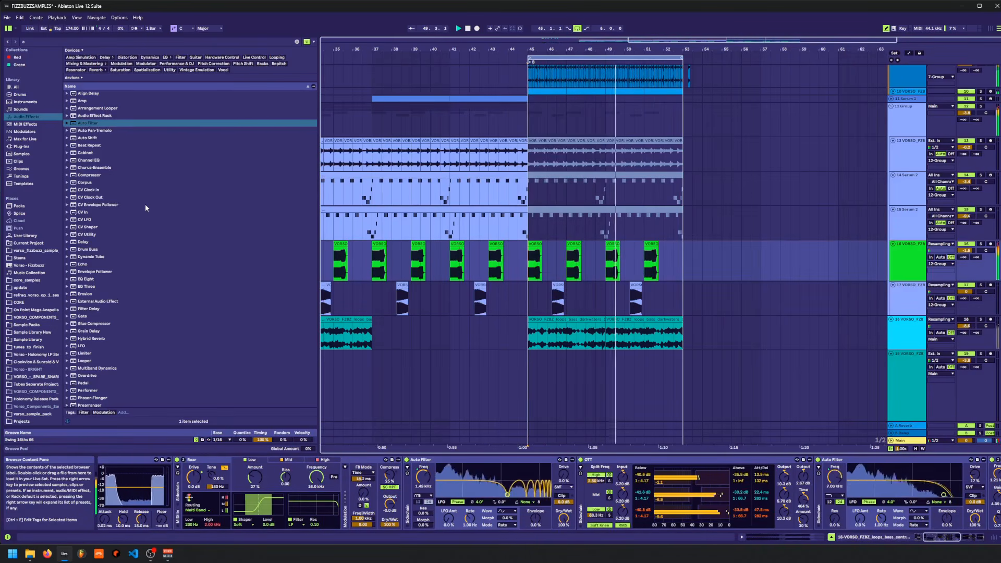
scroll(103, 287, down, 2)
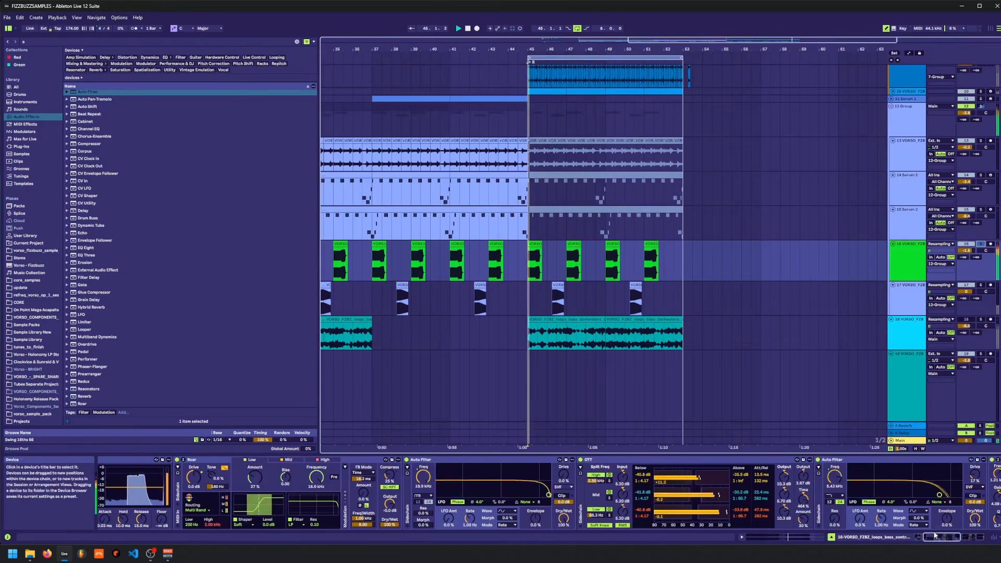
scroll(947, 486, right, 5)
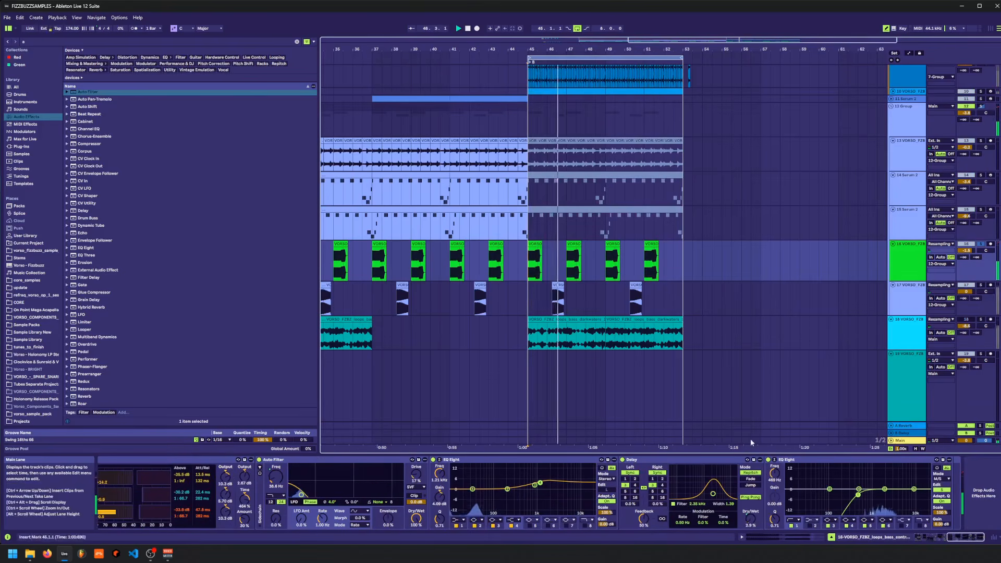
- Duplicate the green bass track's bars 45 to 47, including automation, three times up to bar 53
key(a)
drag(529, 276, 567, 274)
key(ctrl+d)
key(ctrl+d)
key(ctrl+d)
key(a)
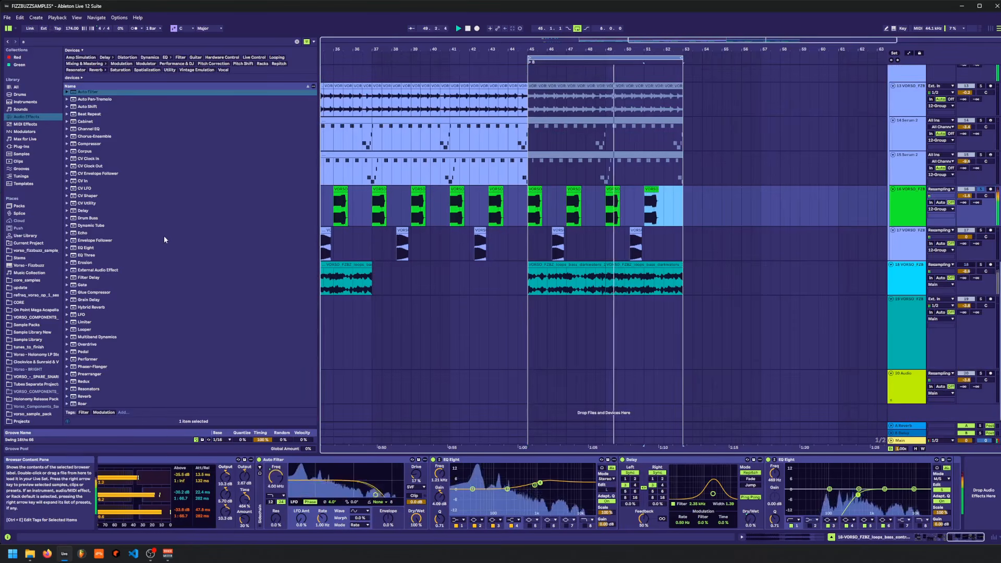
- Stop playback, search the plug-ins for Trash and add iZotope Trash 2 at the end of the green bass track's devices
key(space)
click(30, 42)
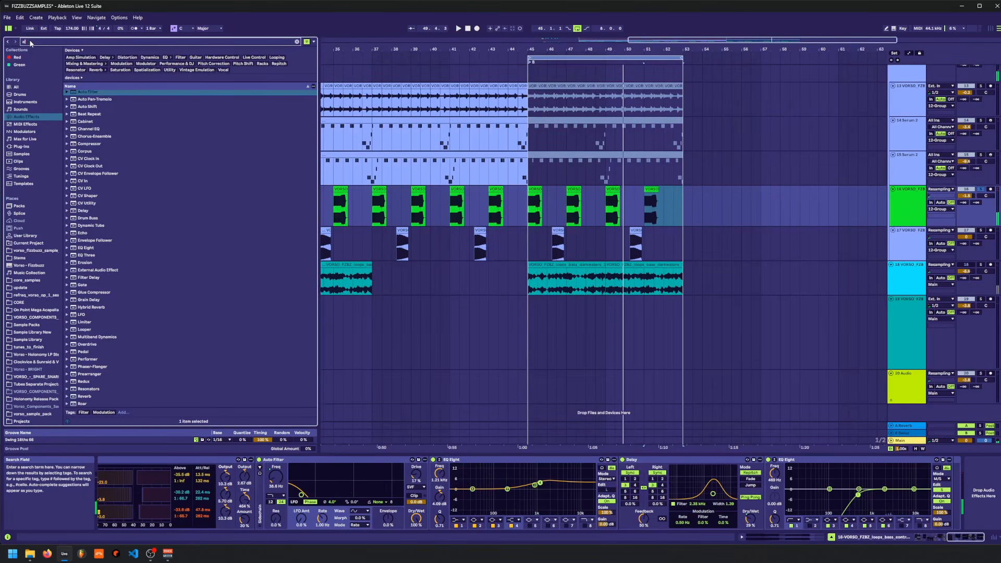
text(trash)
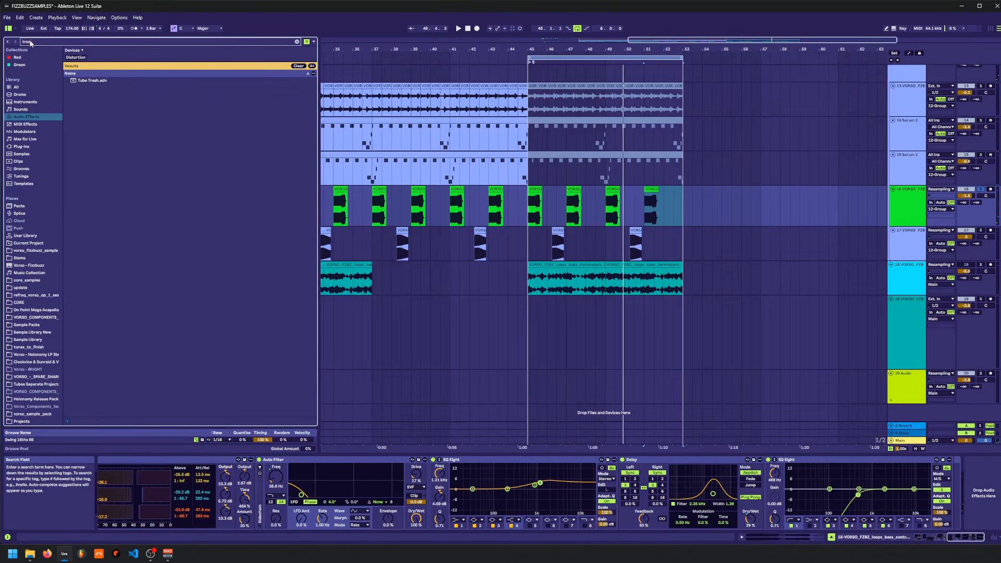
click(21, 147)
click(91, 104)
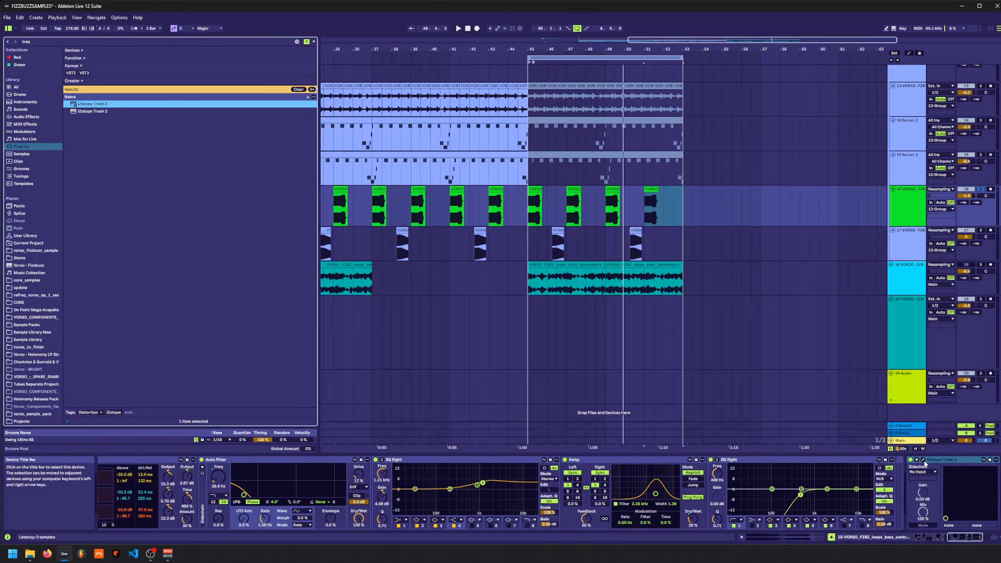
- Open Trash 2 and set its stage 1 distortion to Crunchy Grunge, Elastic Trash and Crunchy Taco for the low, mid and high bands
click(923, 461)
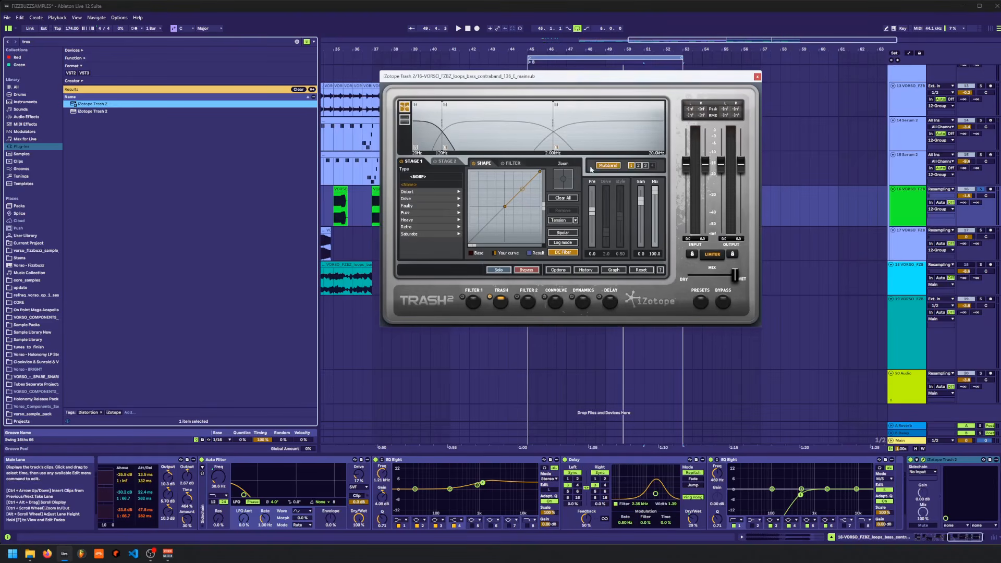
click(421, 193)
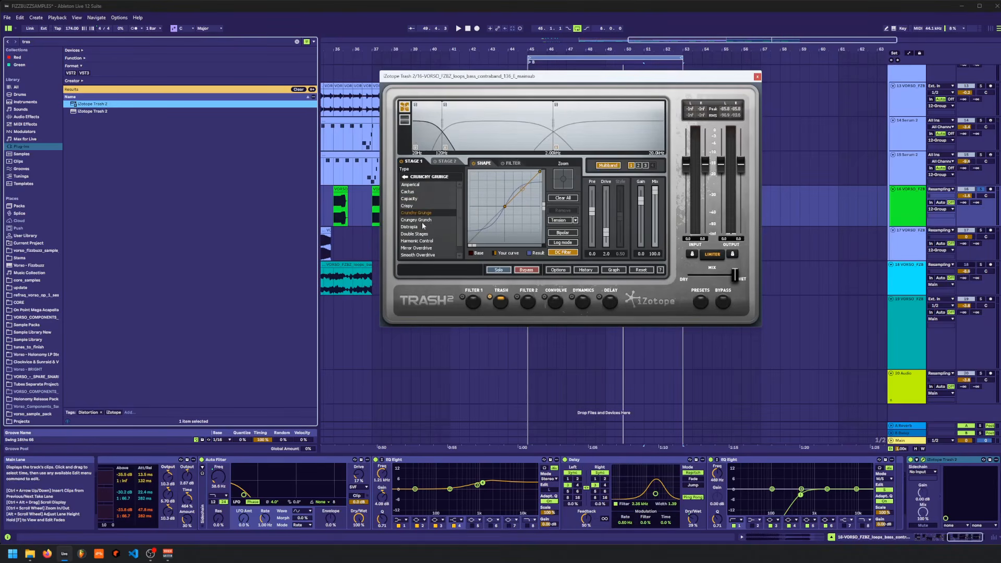
click(409, 177)
click(412, 192)
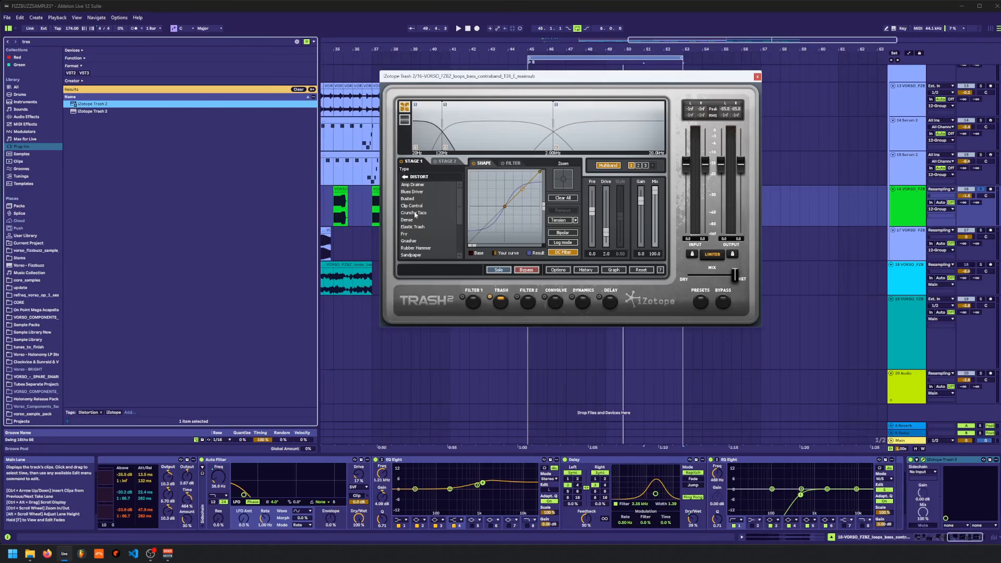
click(432, 177)
click(418, 192)
click(418, 226)
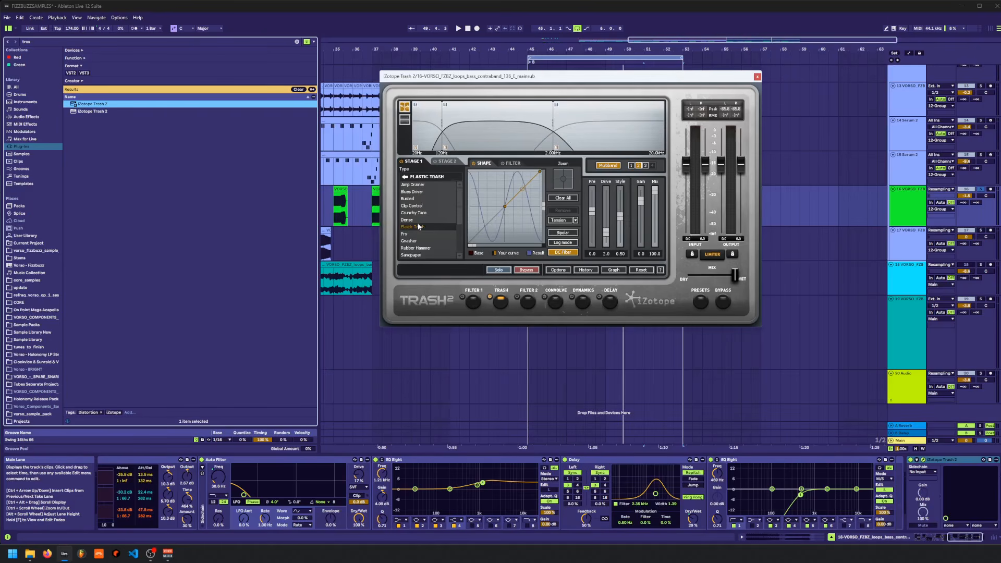
click(584, 127)
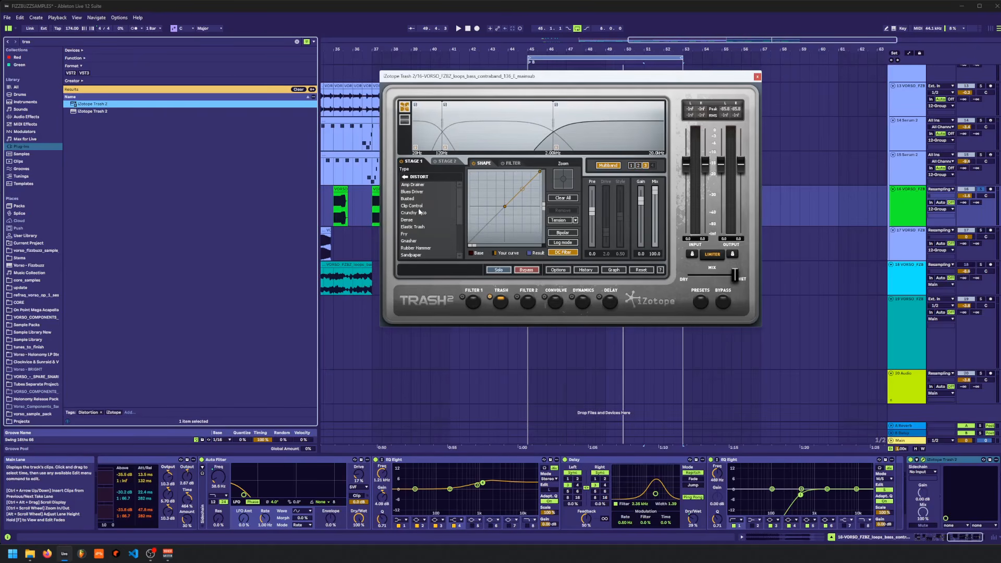
click(424, 214)
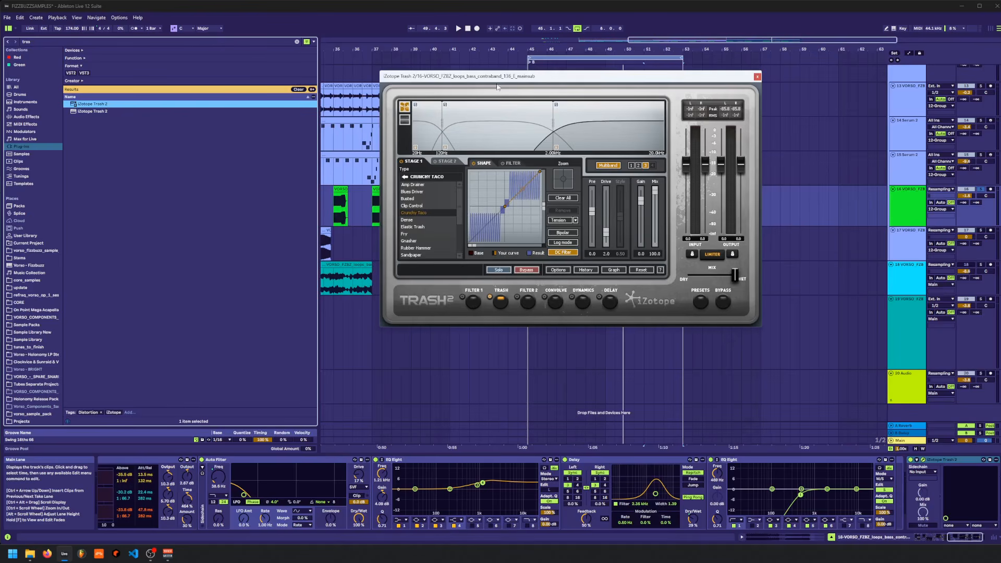
- Audition the distorted green bass from bar 45, move Trash 2 directly after the Auto Filter and unsolo the track
drag(497, 77, 773, 202)
click(534, 201)
key(space)
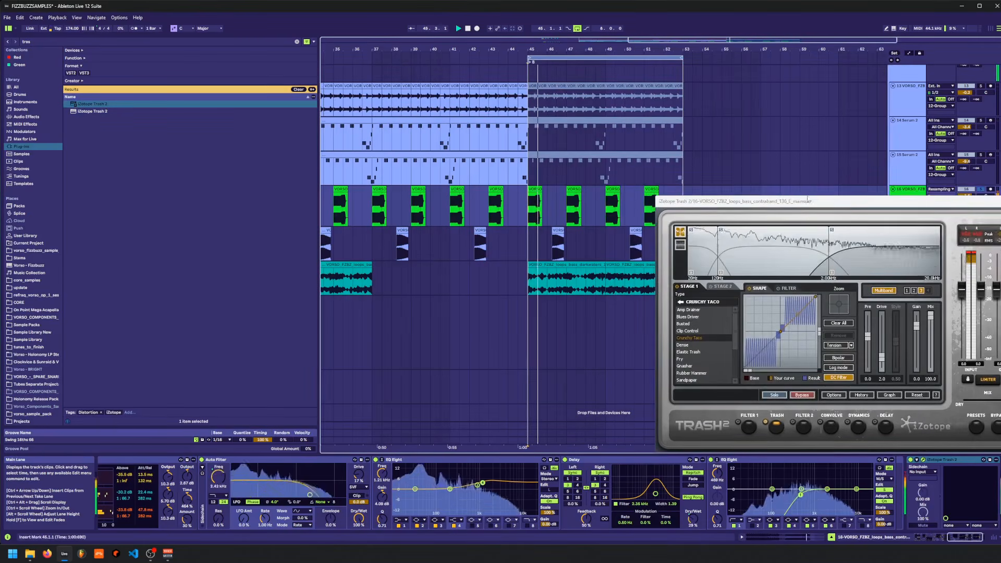
drag(834, 201, 773, 165)
click(974, 166)
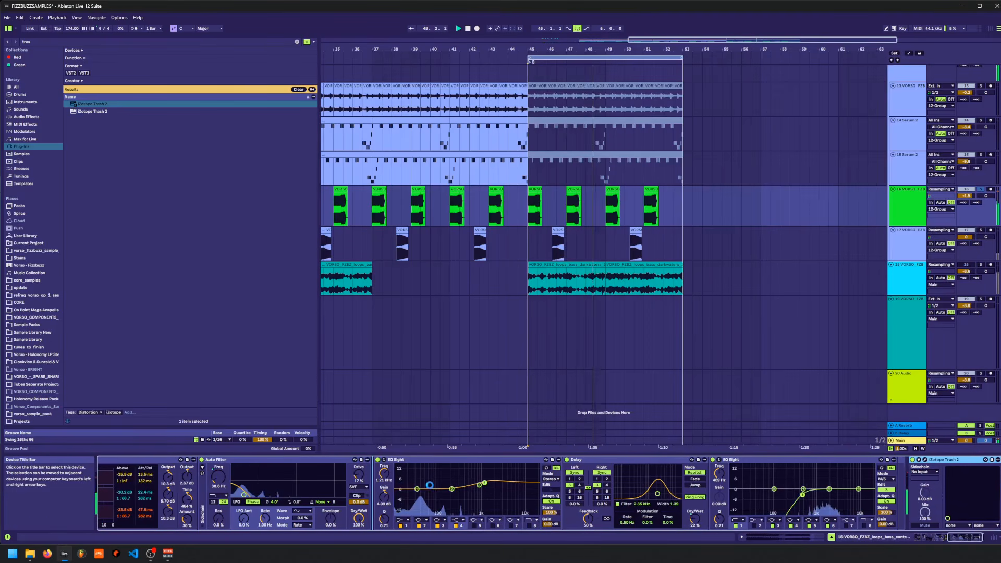
drag(938, 459, 417, 464)
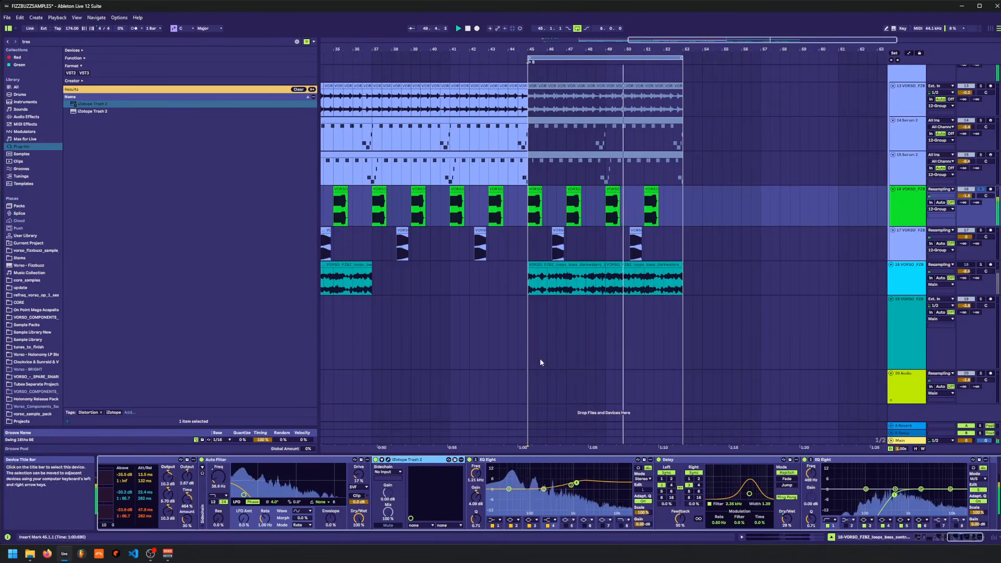
click(980, 189)
- Step through the tracks of the blue 12-Group and examine their device chains
scroll(733, 245, up, 2)
scroll(732, 244, up, 2)
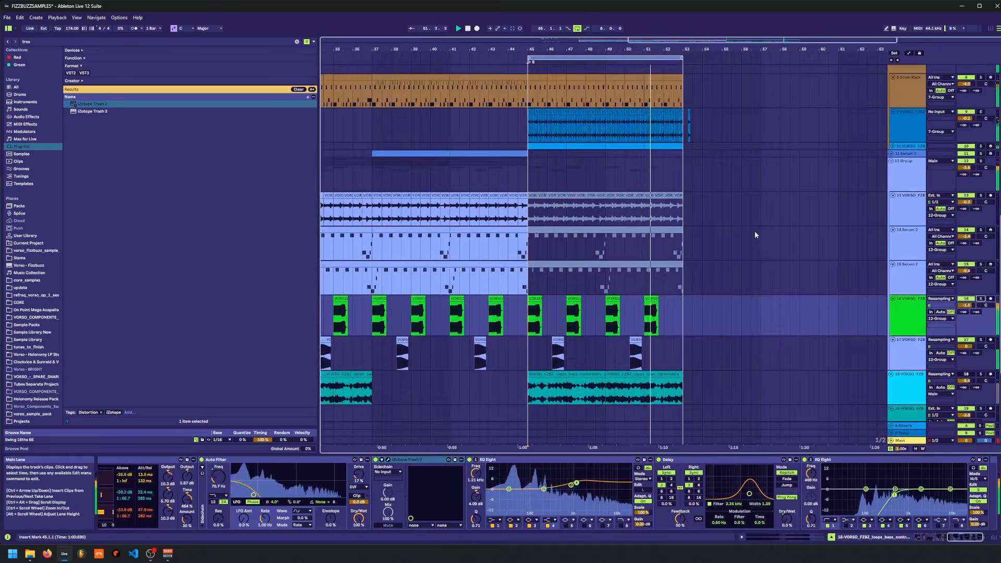
click(913, 164)
key(Down)
key(Left)
key(Up)
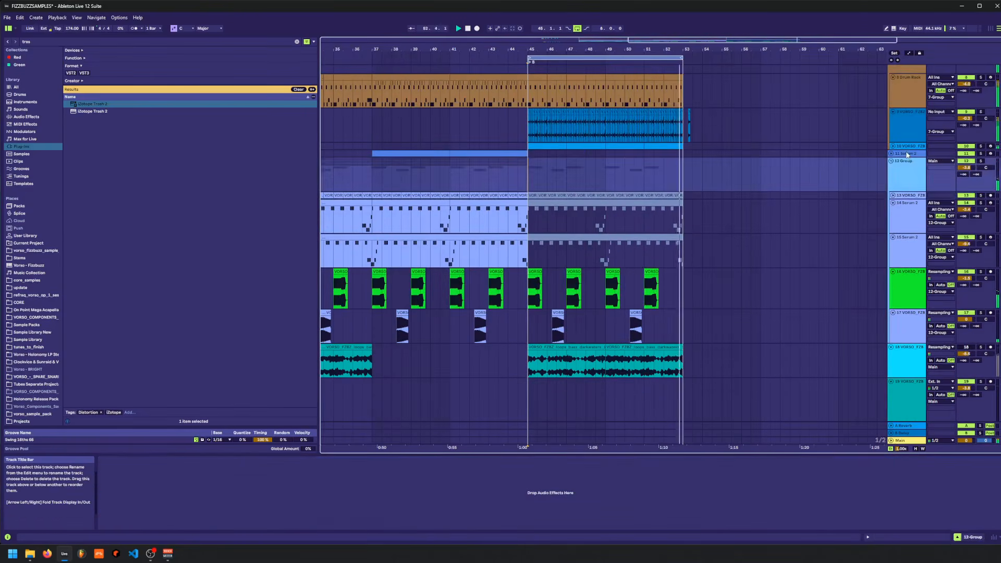
key(Down)
key(Down)
key(Up)
key(Up)
key(Left)
key(Down)
key(Up)
key(Right)
key(Down)
key(Right)
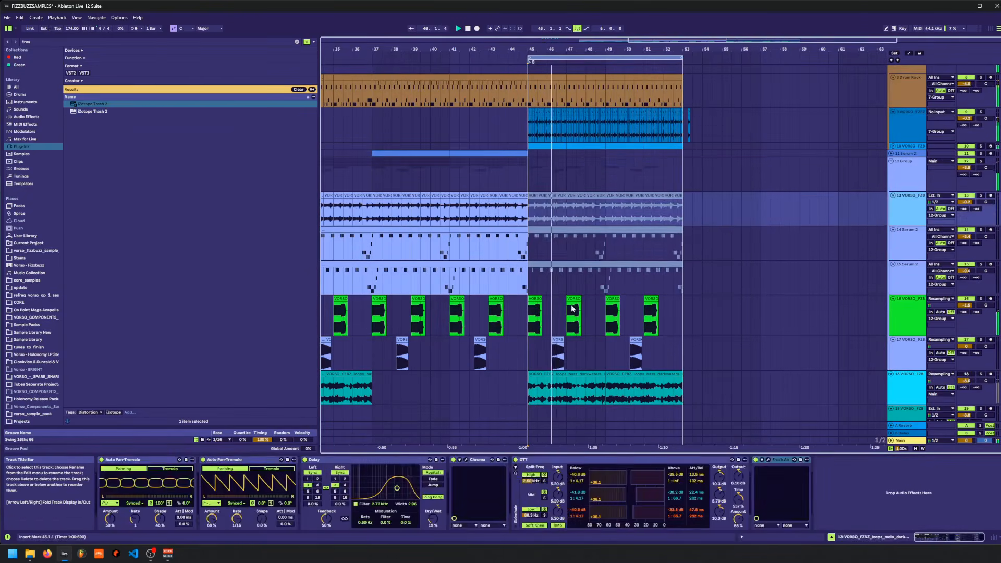
key(Down)
key(Down)
- Search the plug-ins for Tantrum and add it to bass track 17 below the green bass
drag(511, 351, 576, 327)
drag(429, 324, 508, 330)
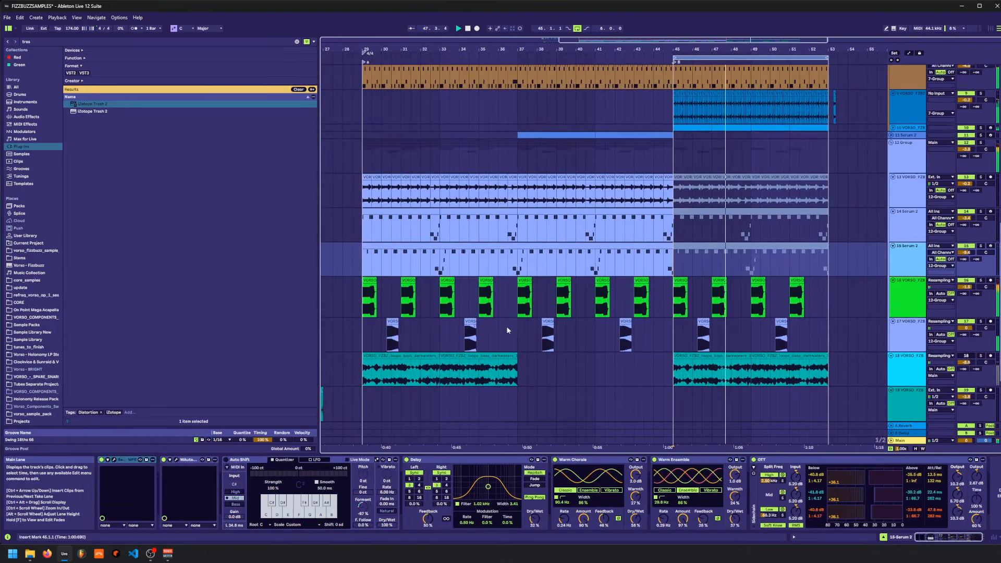
click(375, 334)
click(52, 41)
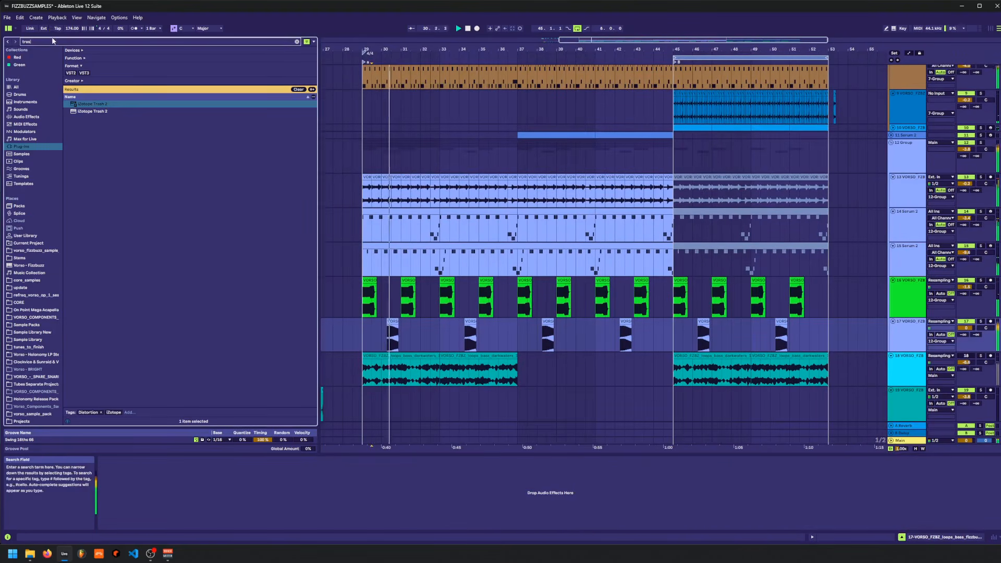
text(tant)
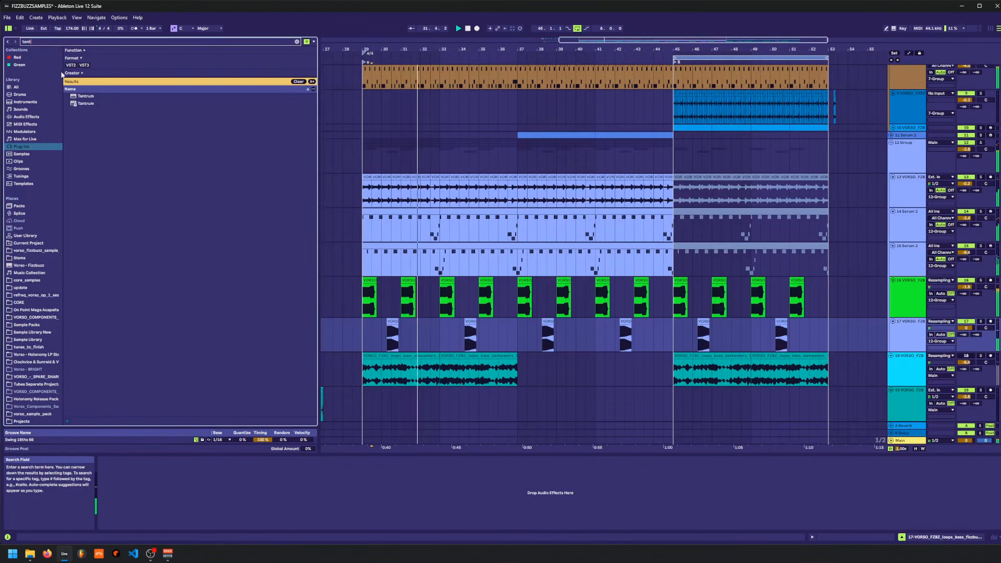
drag(86, 104, 178, 122)
drag(692, 339, 694, 337)
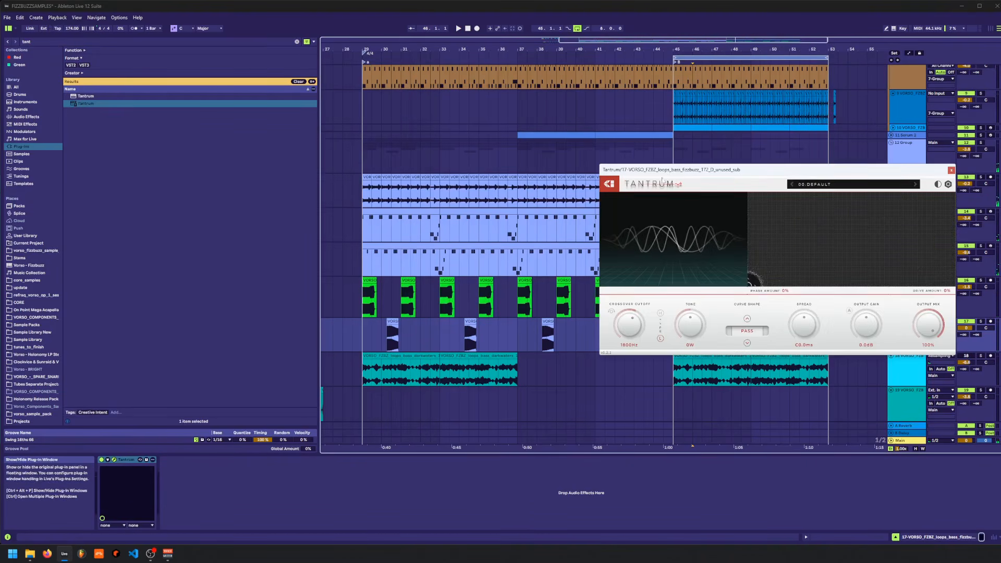
- Set Tantrum's phase to 16%, drive to 59%, spread to about 81.9 ms and output mix to about 20.4%, auditioning around bar 46
drag(471, 123, 399, 102)
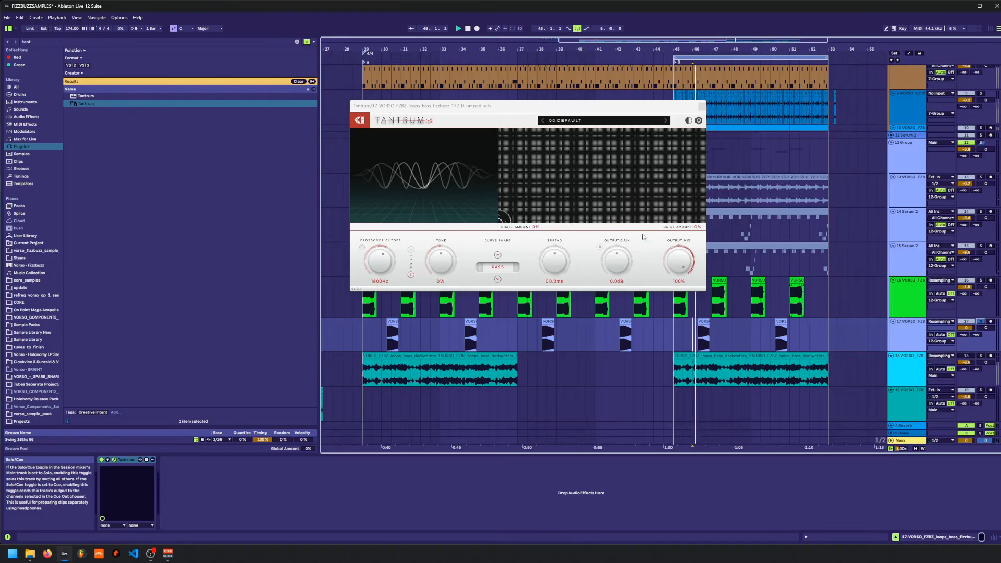
drag(566, 201, 621, 222)
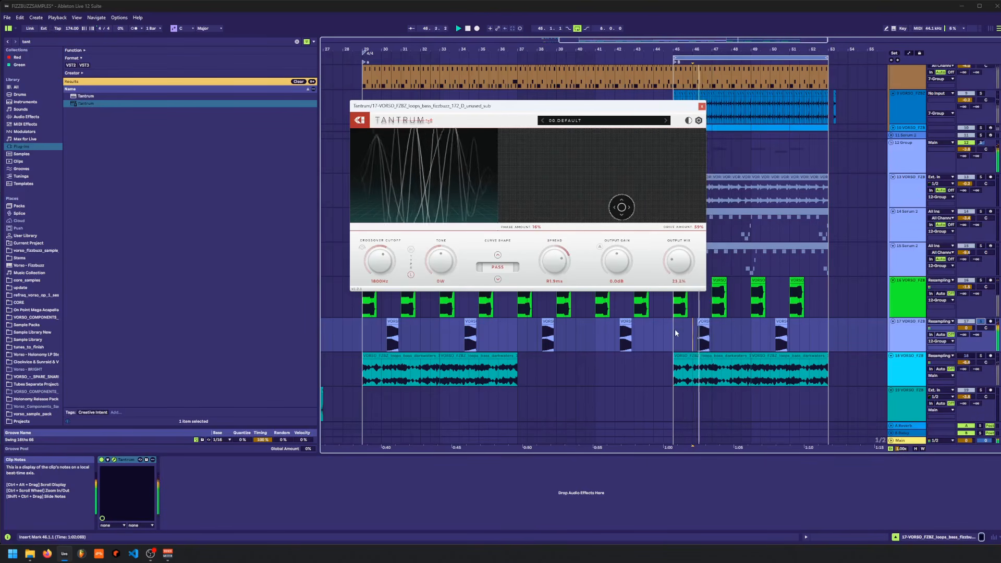
drag(674, 329, 675, 331)
key(space)
click(980, 322)
key(space)
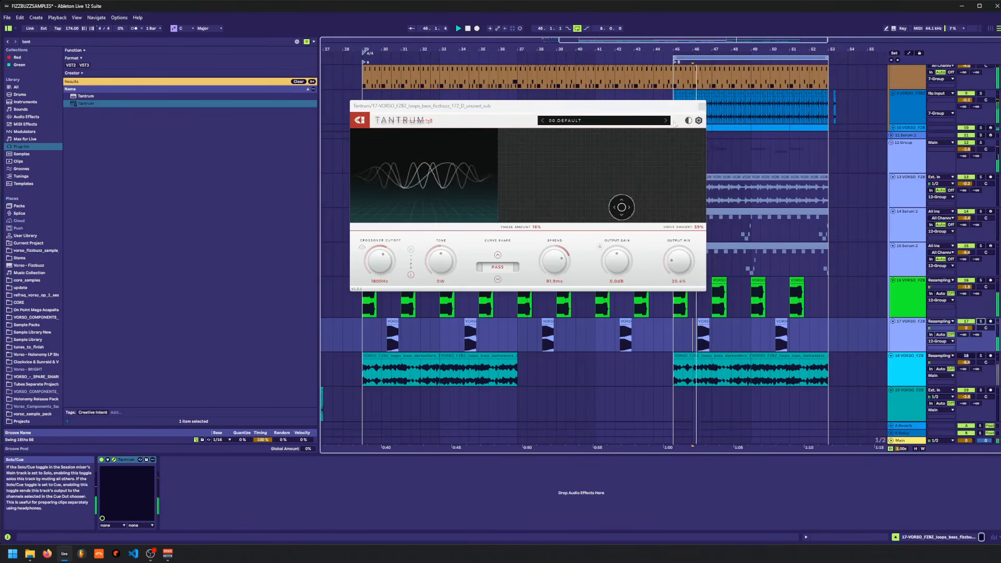
key(space)
click(702, 106)
- Play from bar 45 and draw Device On automation for Tantrum on track 17 across bars 45 to 53
click(672, 343)
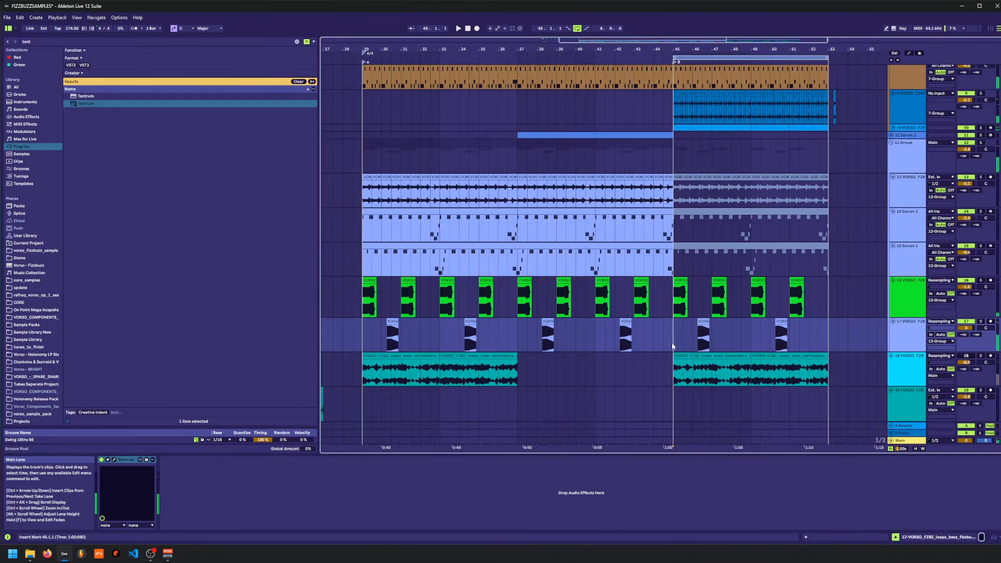
key(space)
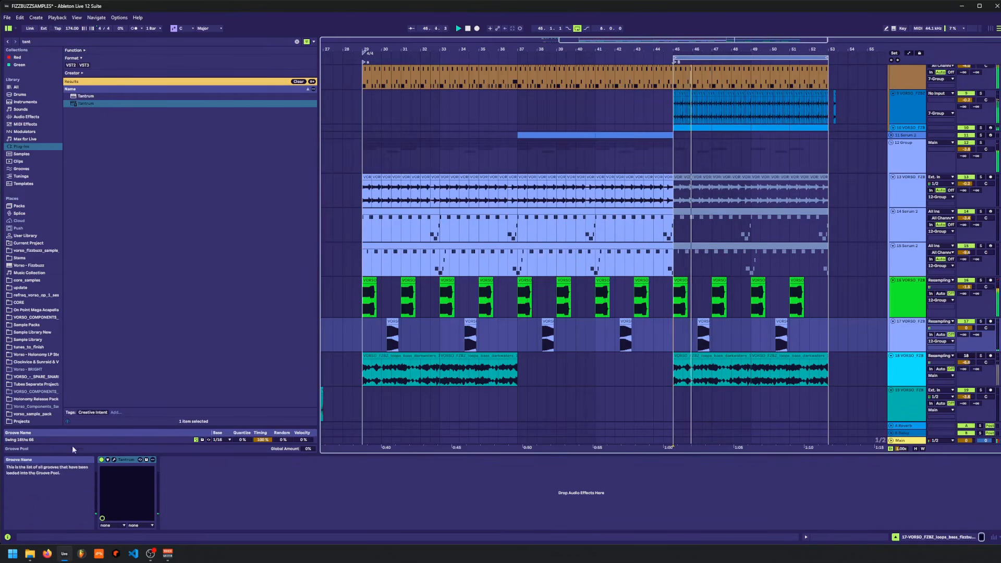
key(a)
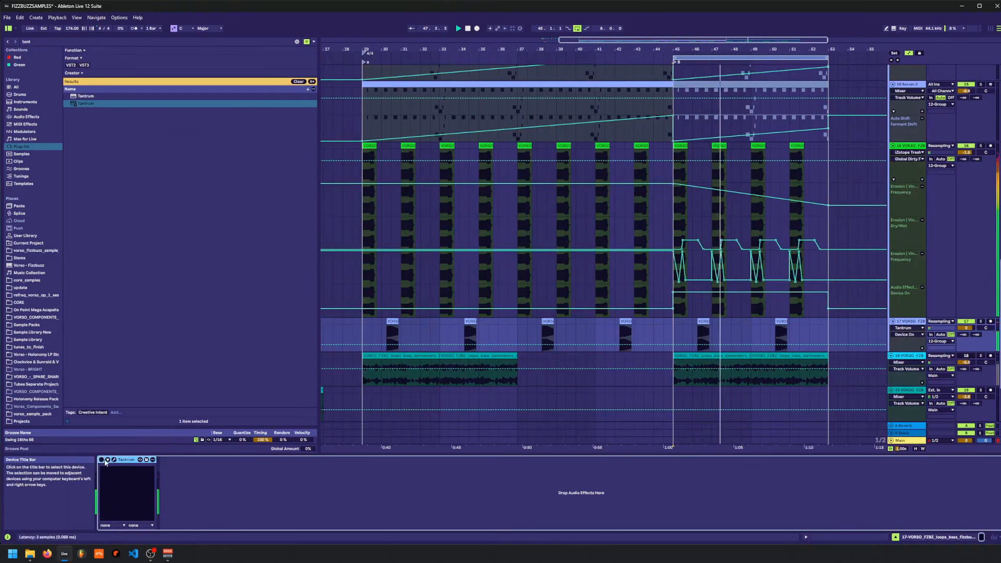
key(b)
drag(678, 336, 820, 325)
key(a)
- Search the plug-ins for "tran" and add Transient Master directly after the sampler in the Drum Rack's layered instrument chain
scroll(779, 207, up, 5)
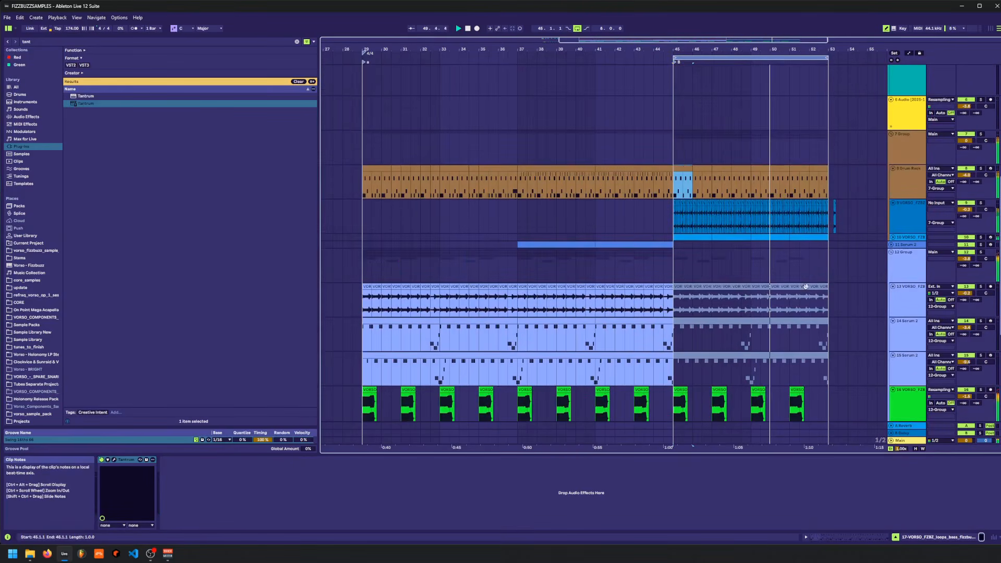
click(684, 170)
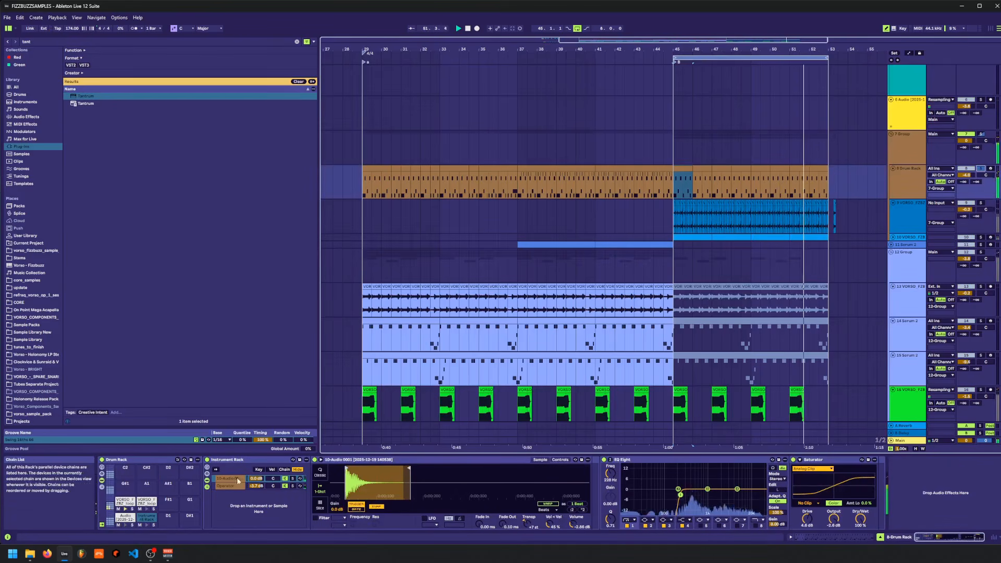
click(34, 42)
text(tran)
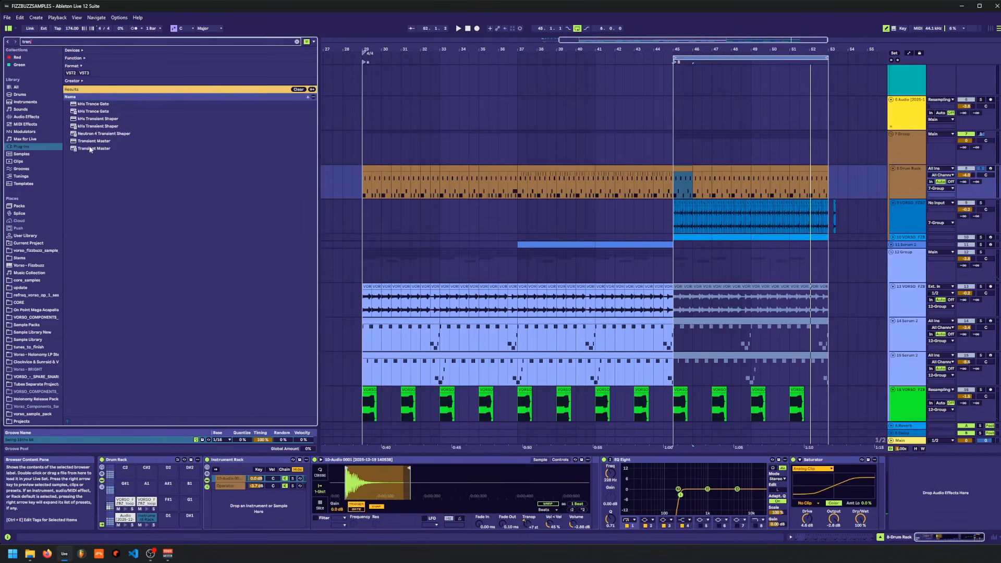
drag(91, 149, 605, 471)
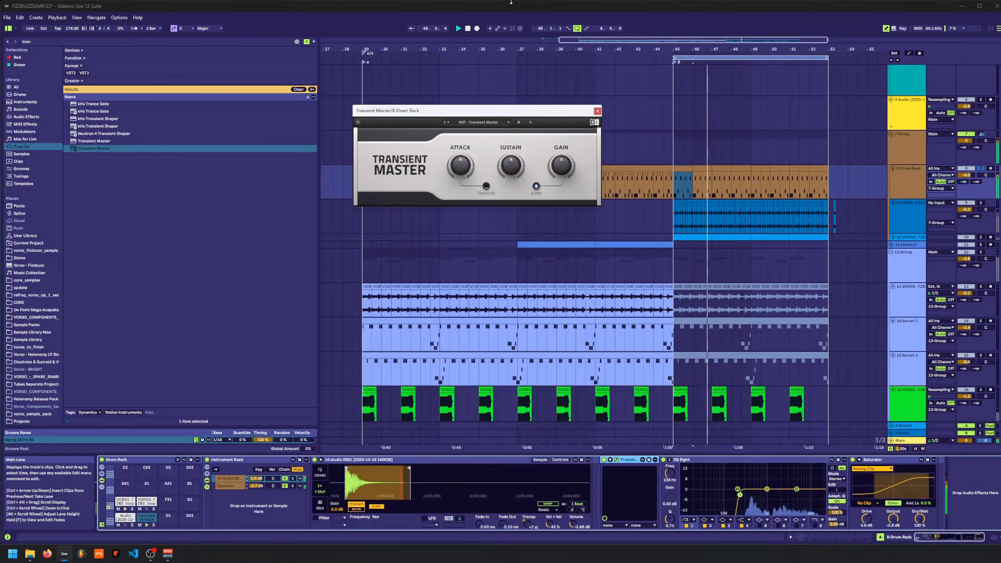
- Raise Transient Master's attack to about 46%, close its window and stop playback
drag(459, 167, 458, 99)
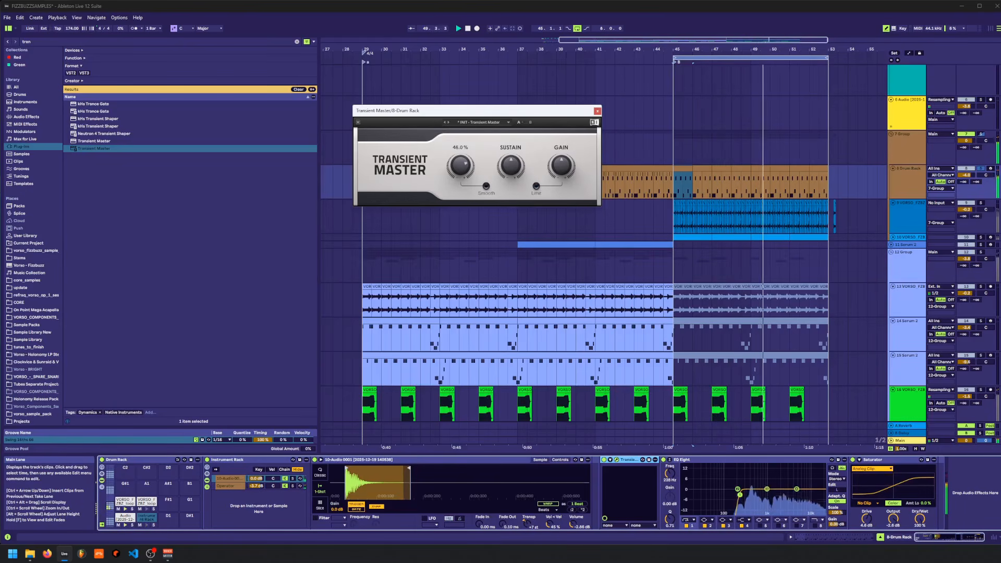
click(597, 110)
key(space)
- Add a Delay after the chain's EQ Eight, narrow its filter to 1.70 kHz, enable Ping Pong and lower its Dry/Wet
click(40, 41)
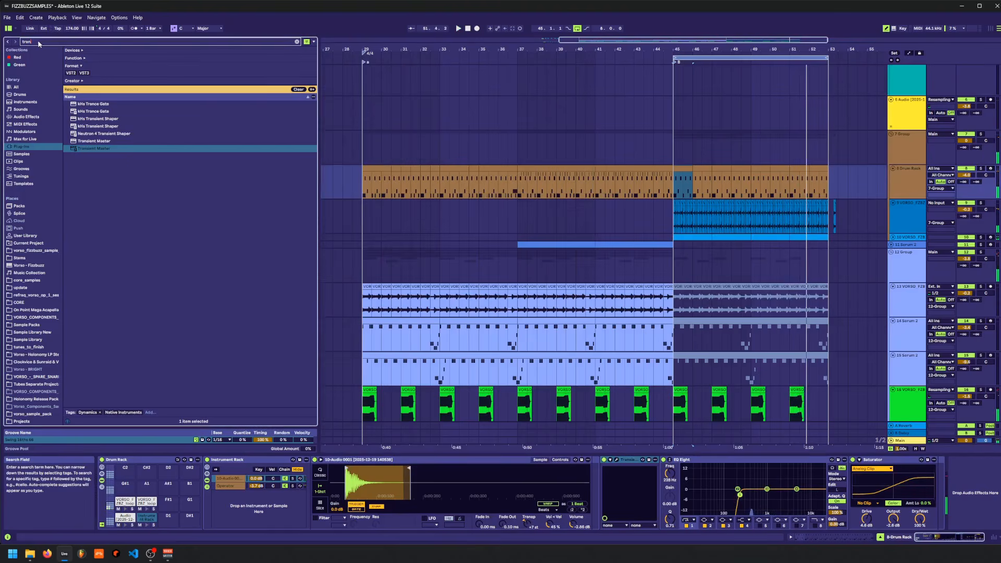
click(26, 116)
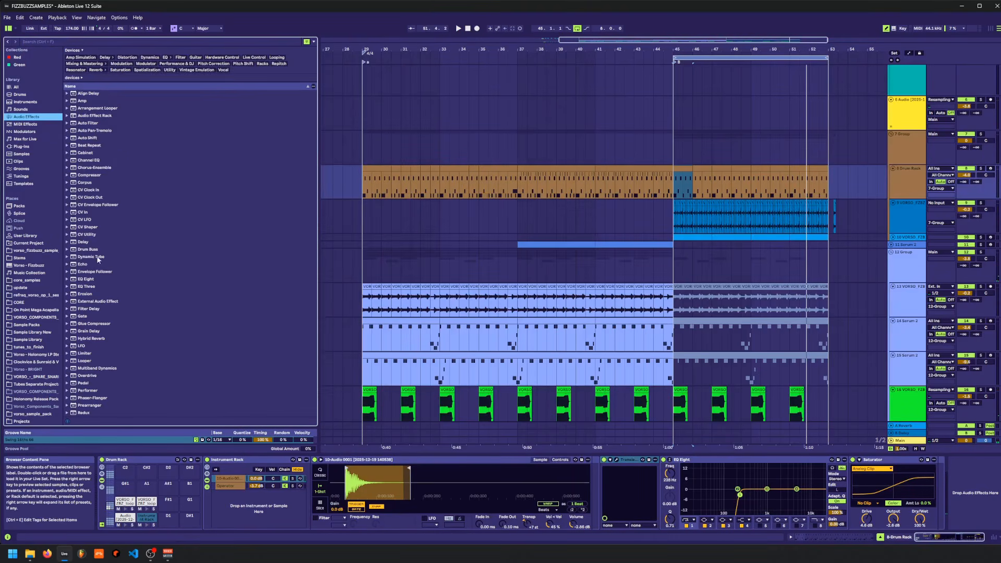
drag(81, 243, 849, 485)
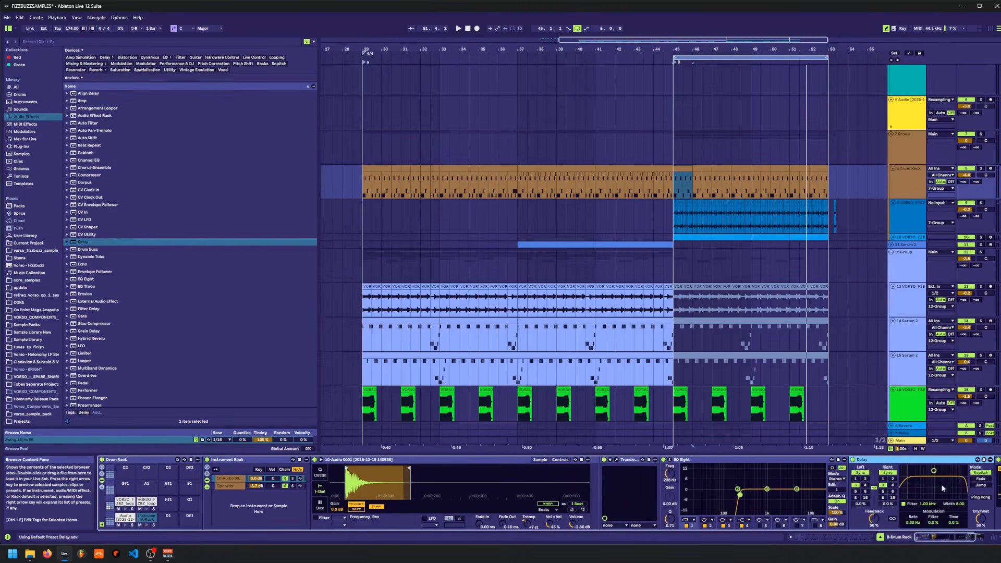
key(space)
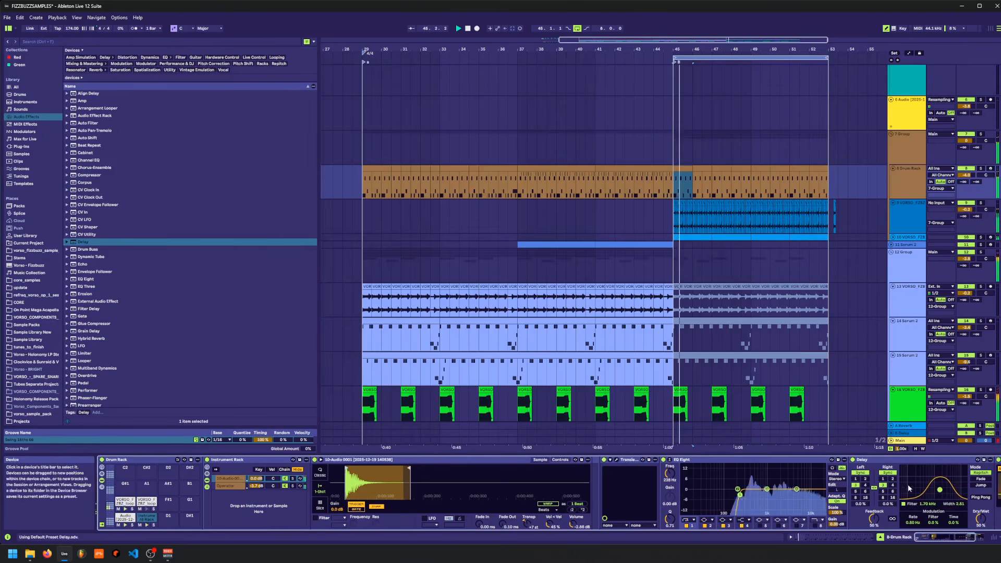
click(980, 497)
drag(980, 519, 980, 533)
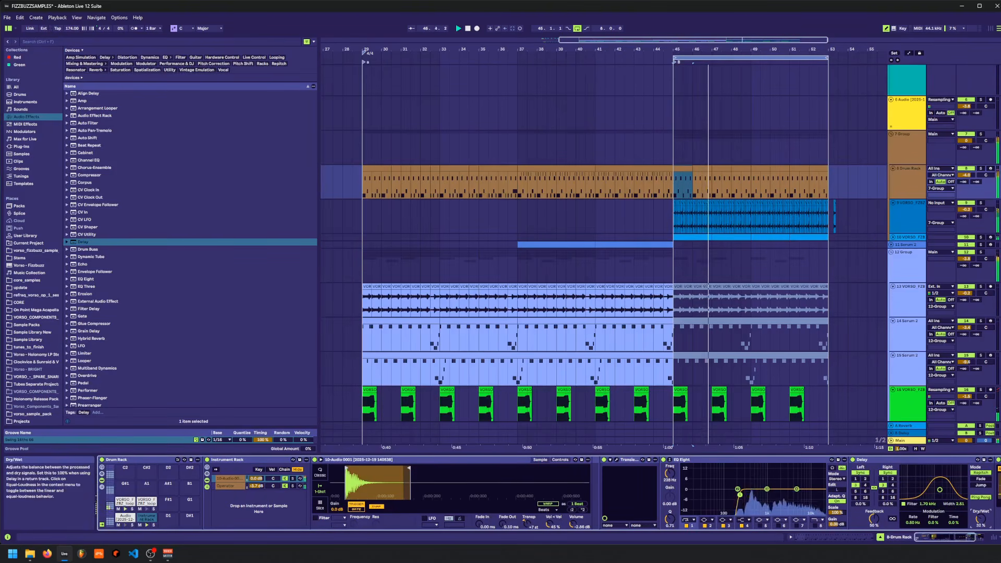
- Draw a rising Dry/Wet curve for the Drum Rack's Delay from bar 37 to bar 45 and give it its own automation lane
key(a)
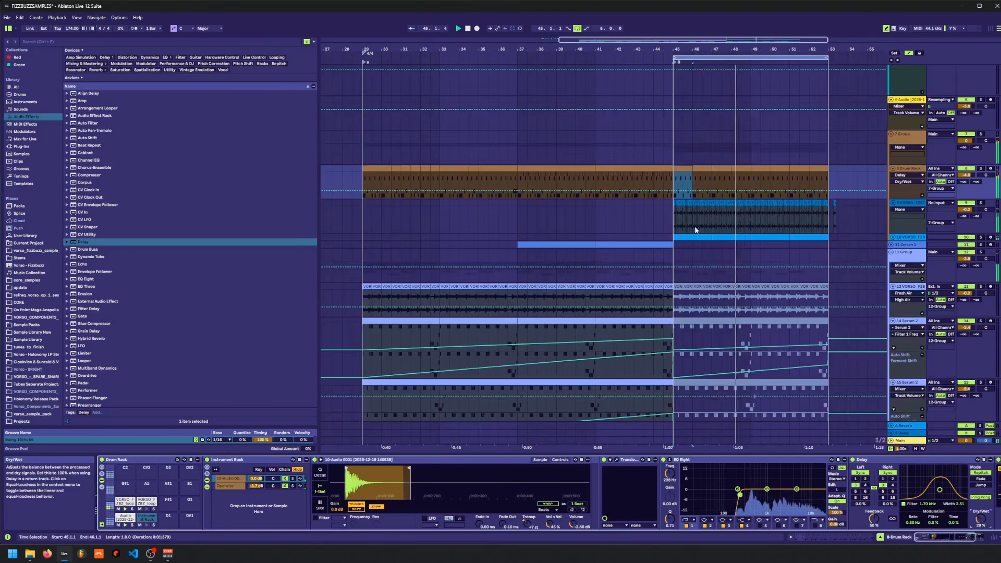
key(space)
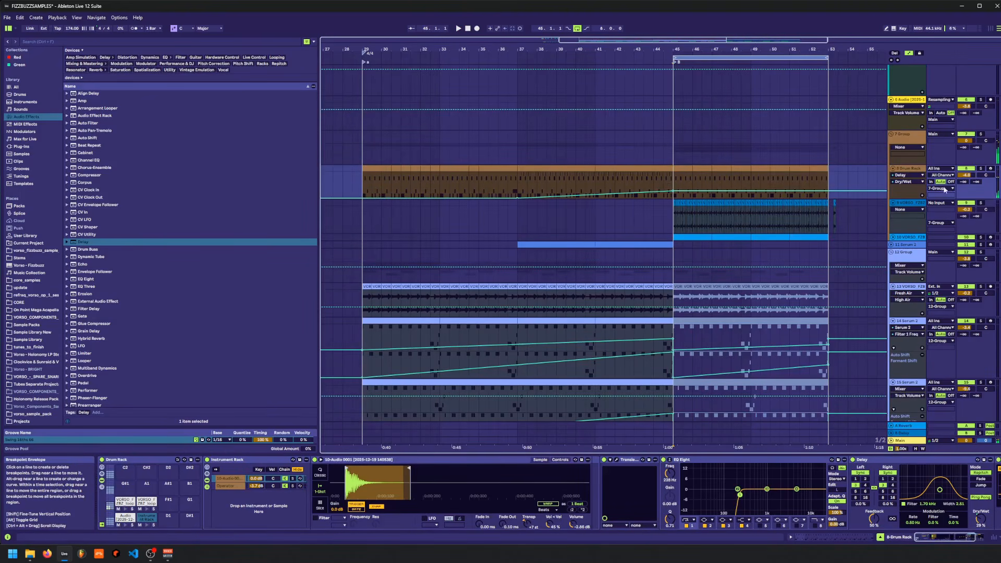
click(922, 195)
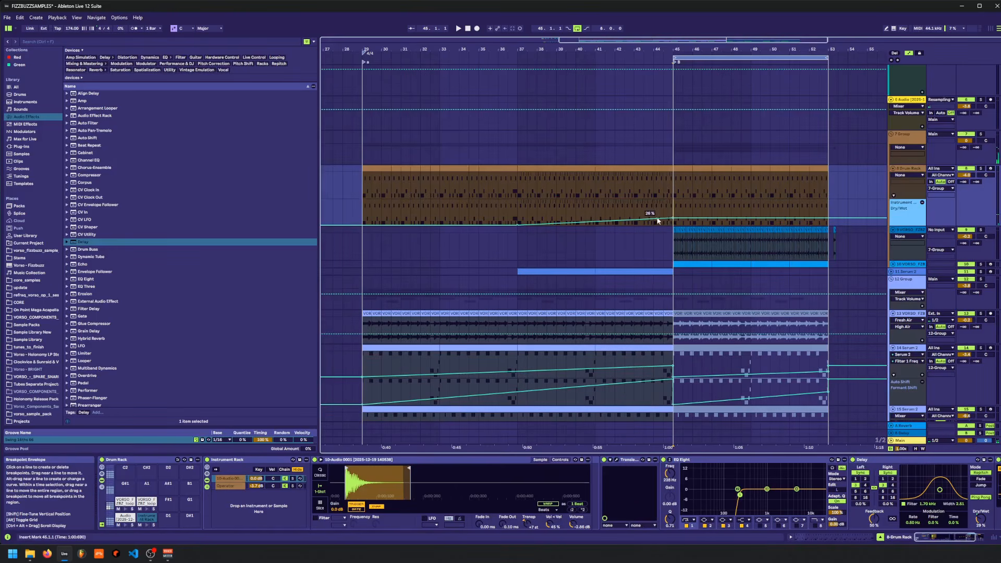
- Rework the Delay Dry/Wet automation into a four-bar rise over bars 33 to 37 and repeat that pattern in bars 37 to 45
mouse_move(658, 221)
mouse_down()
mouse_move(605, 225)
mouse_move(674, 211)
mouse_up()
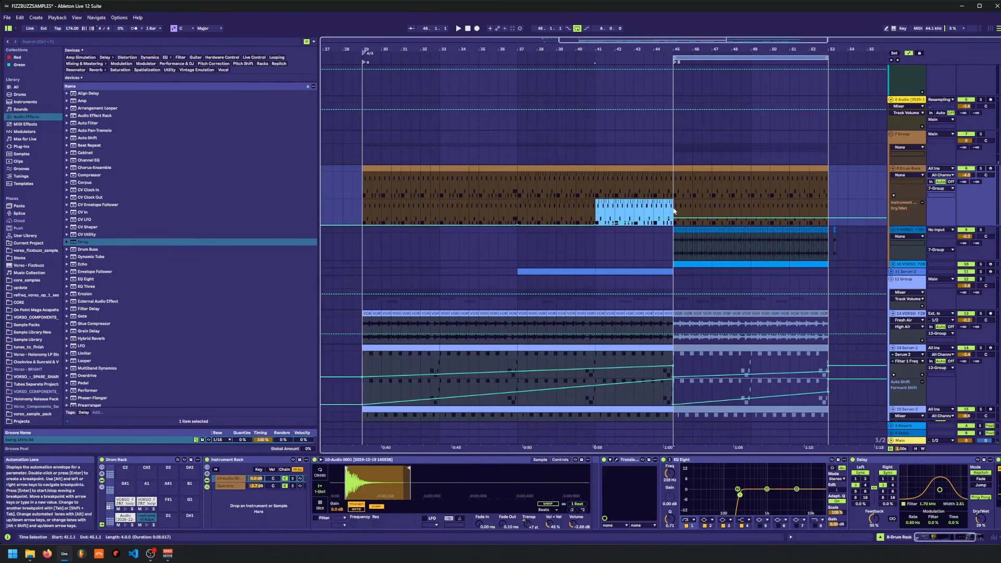
click(440, 213)
key(ctrl+v)
key(space)
drag(440, 211, 518, 211)
drag(364, 214, 518, 213)
click(674, 212)
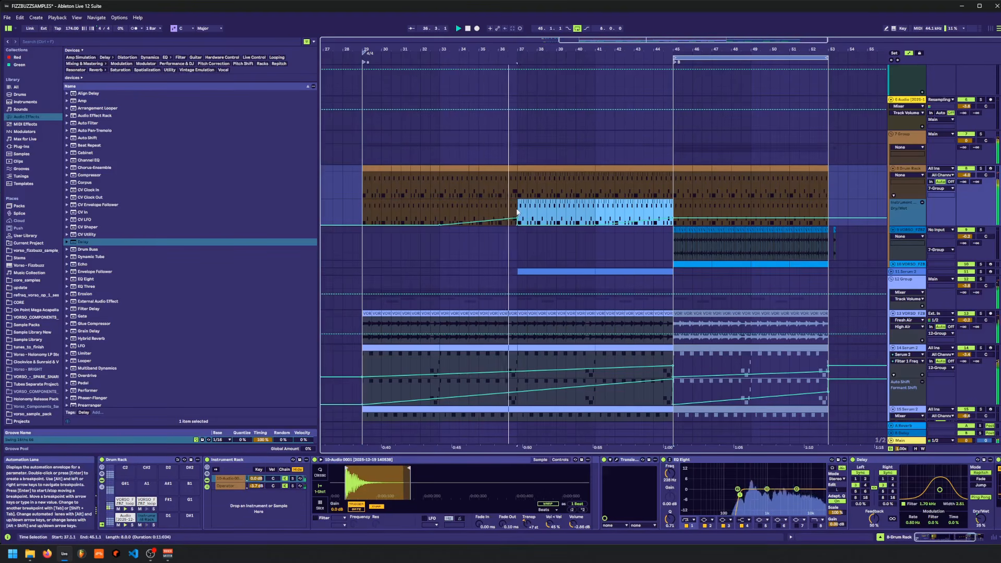
- Duplicate the eight-bar Dry/Wet pattern across bars 45 to 53 and hide the automation
drag(578, 202, 733, 204)
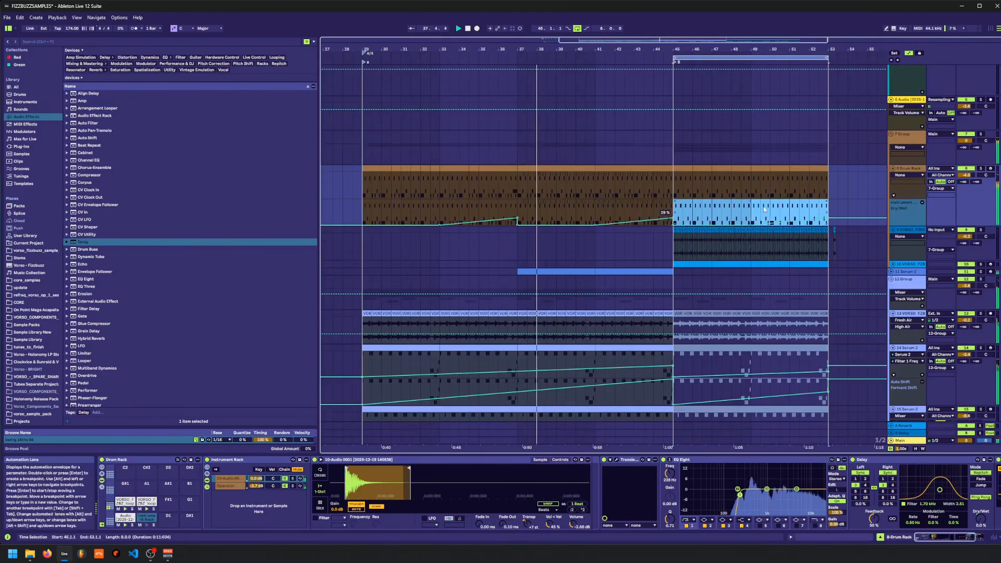
click(761, 211)
key(a)
scroll(800, 223, down, 5)
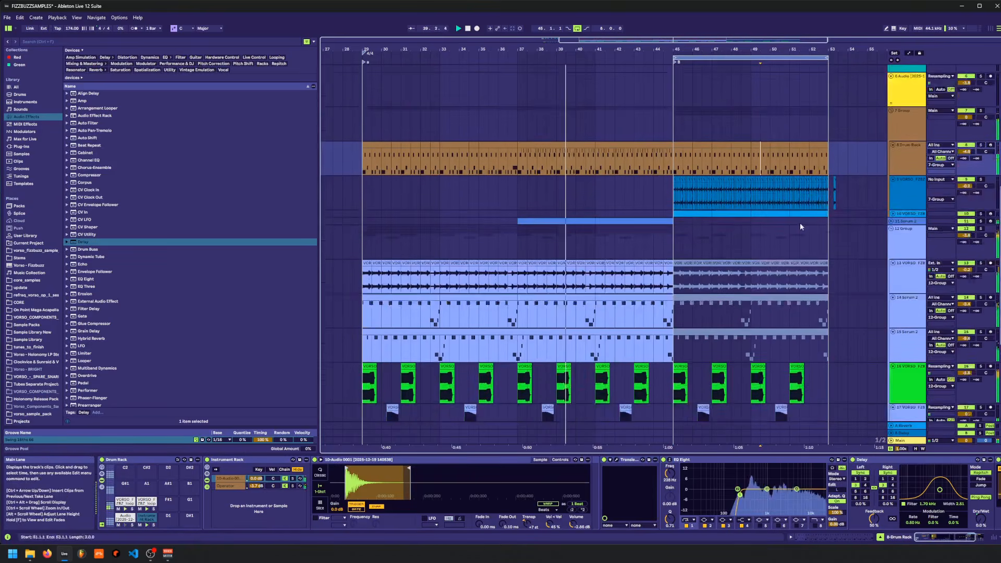
- Play from bar 45 and insert a new MIDI track directly below track 13
click(671, 184)
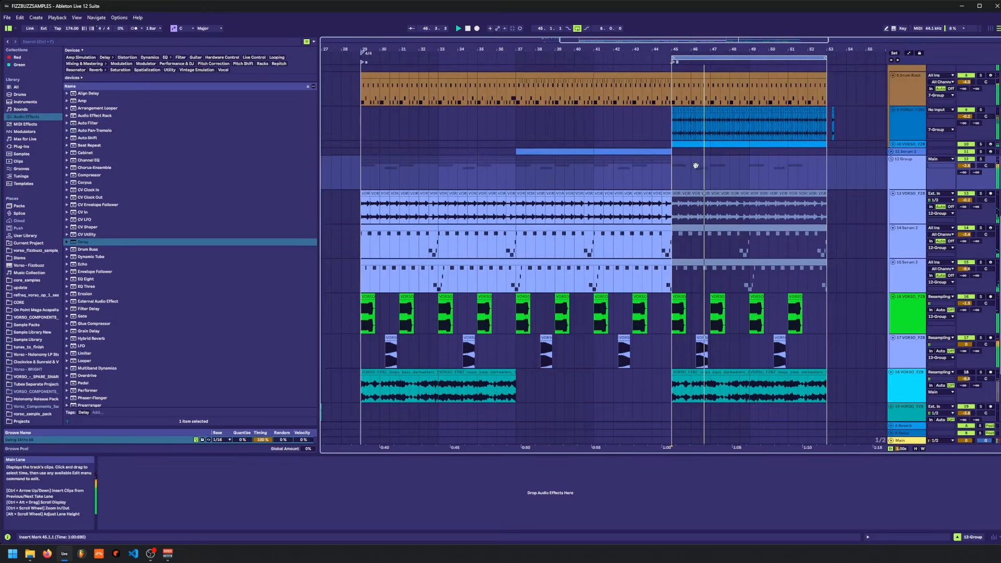
click(906, 224)
key(ctrl+shift+t)
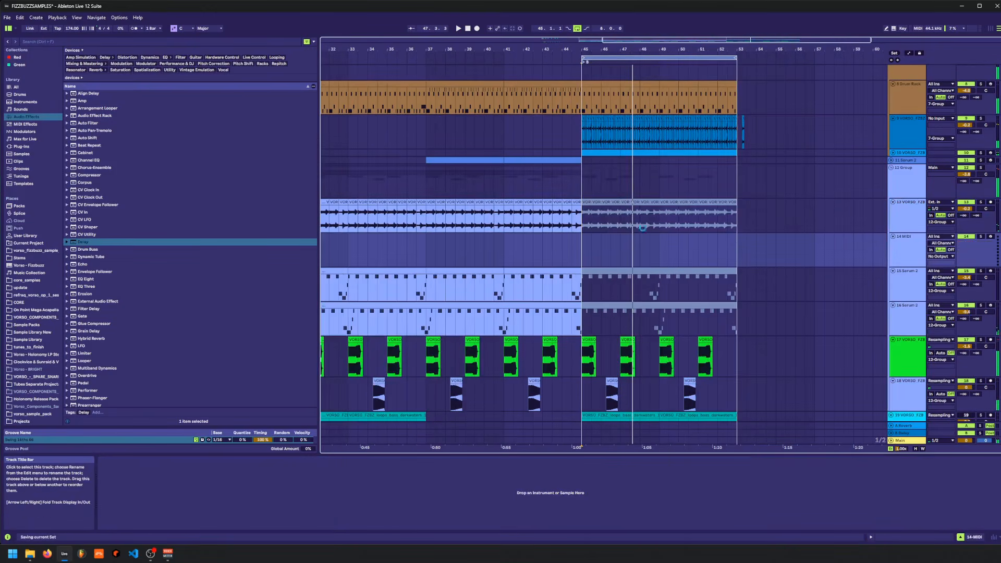
- Solo the Serum 2 bass on track 15 and listen to its clip from bar 37
click(552, 271)
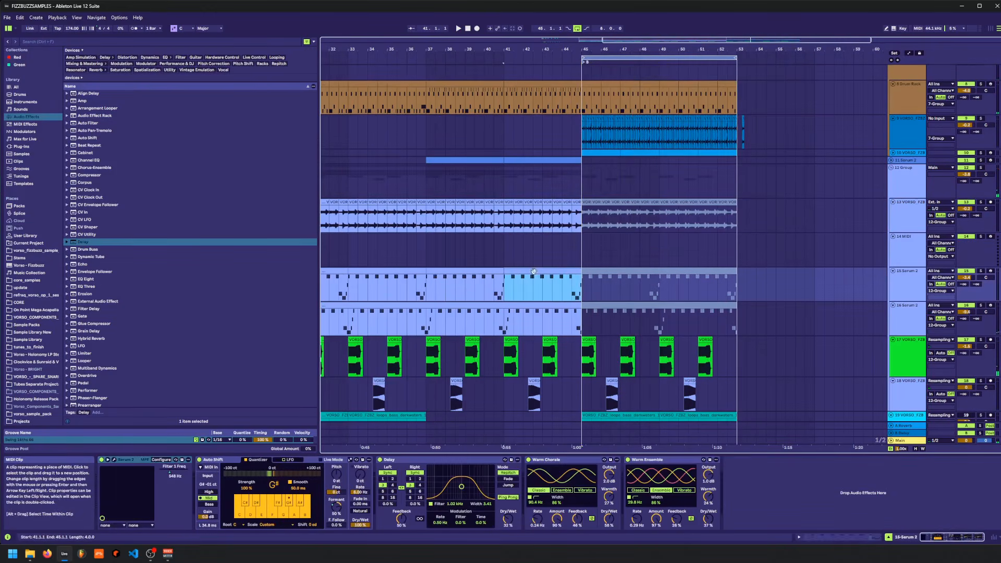
click(566, 247)
drag(563, 230, 765, 201)
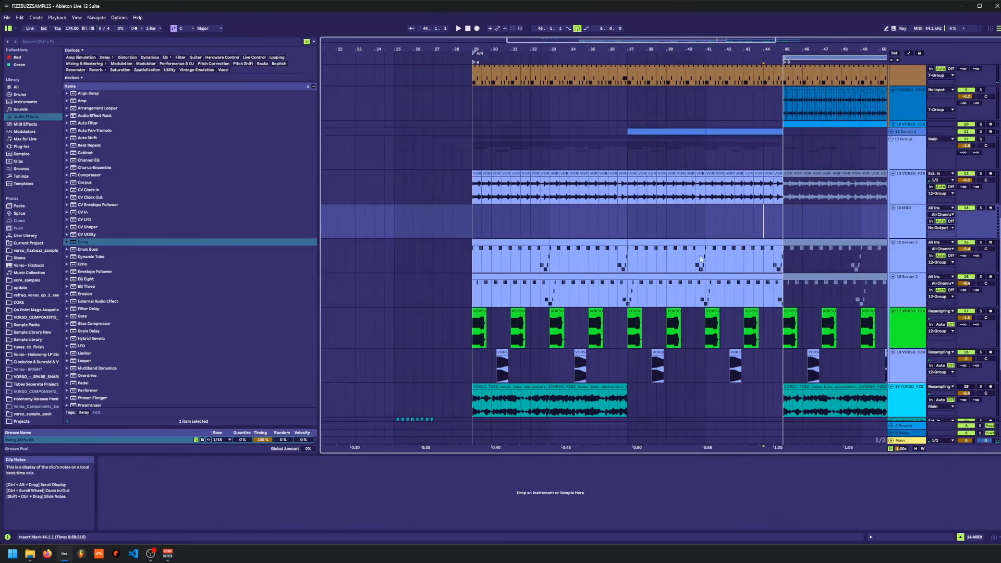
click(673, 243)
click(981, 243)
click(970, 243)
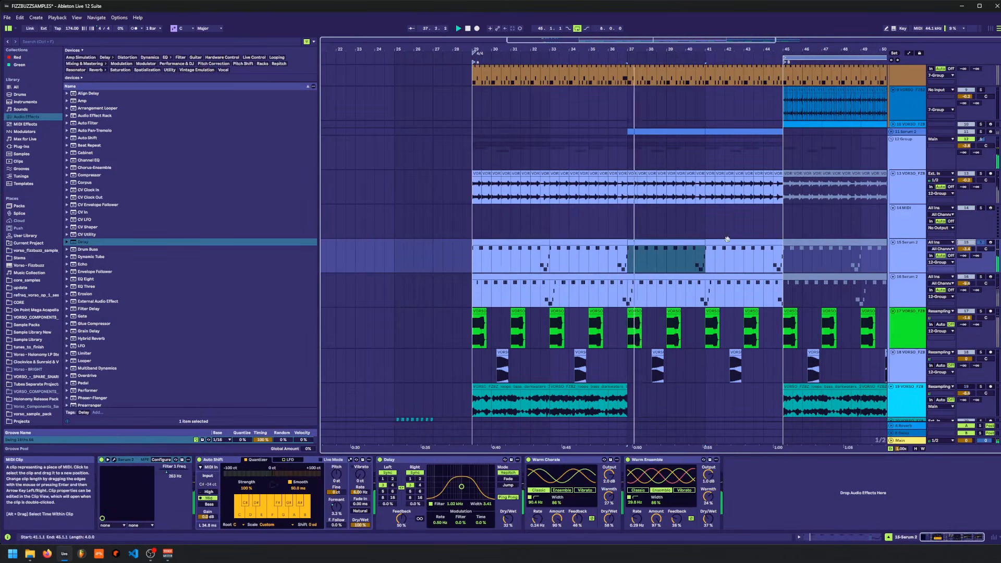
- Try copying the four-bar Serum 2 clip on track 15 to bar 45 and open the copy's notes
click(686, 250)
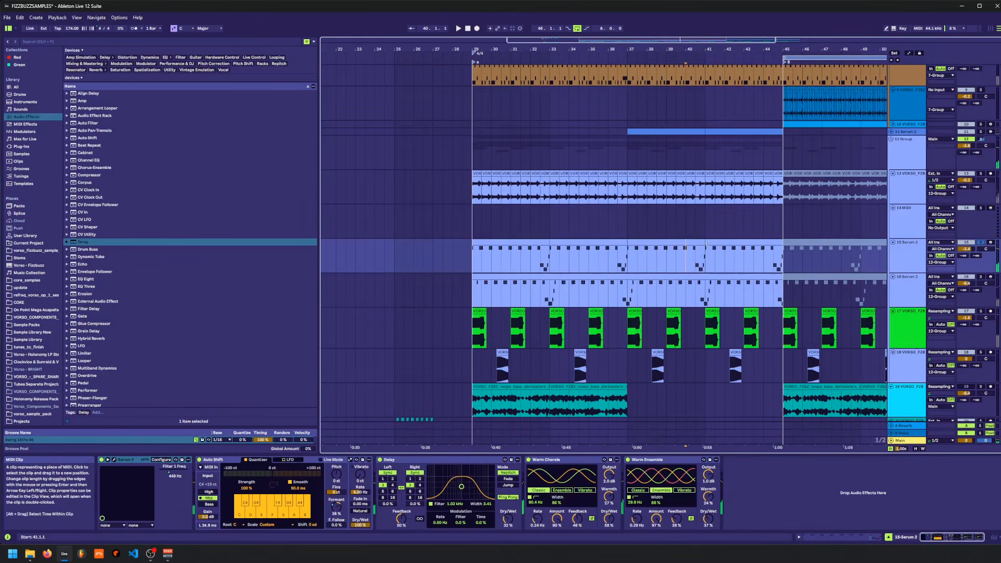
click(784, 256)
key(ctrl+v)
double_click(806, 243)
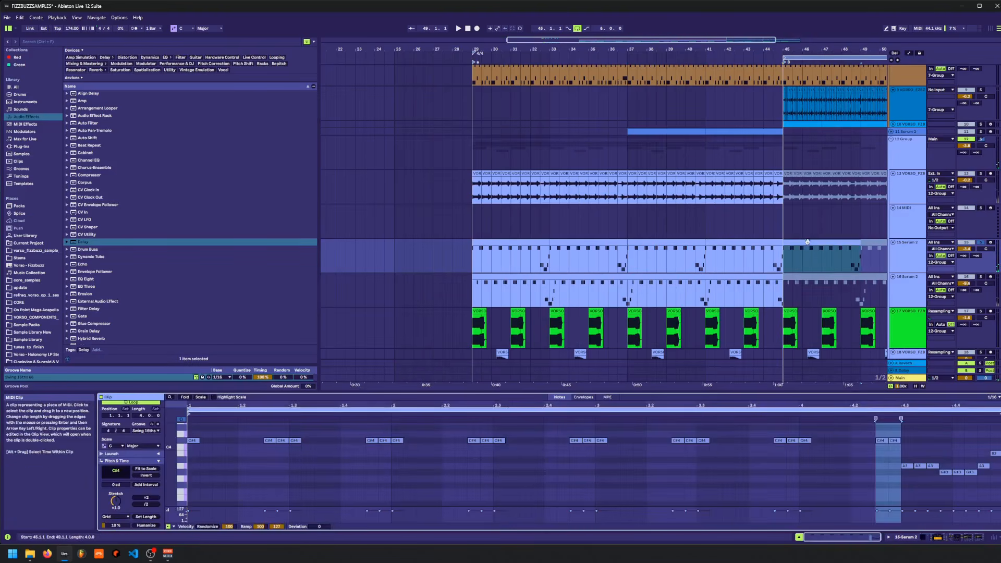
- Transpose the repeated C#4 notes in the bar 45 clip down to F#1 and play the result
key(shift+Down)
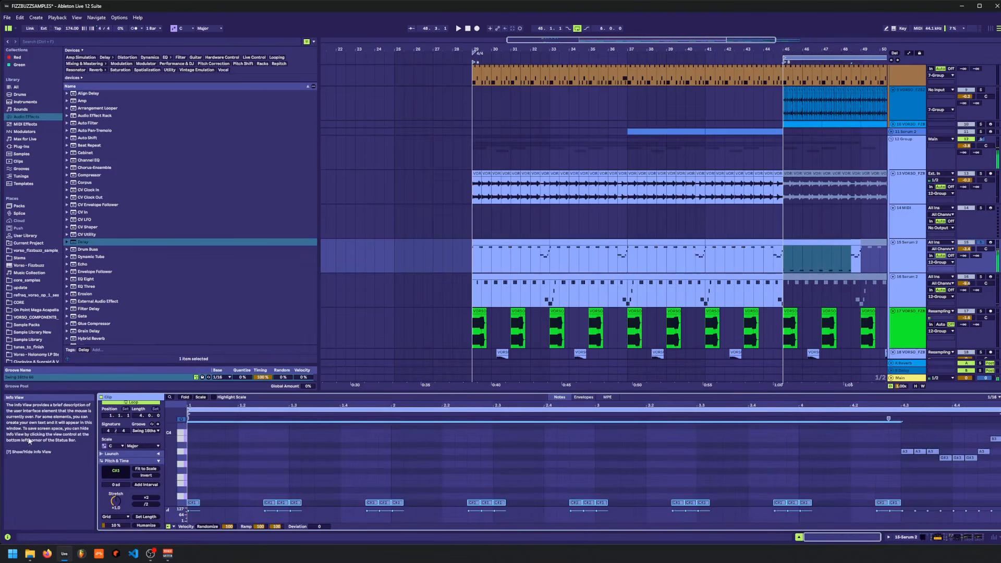
key(shift+Down)
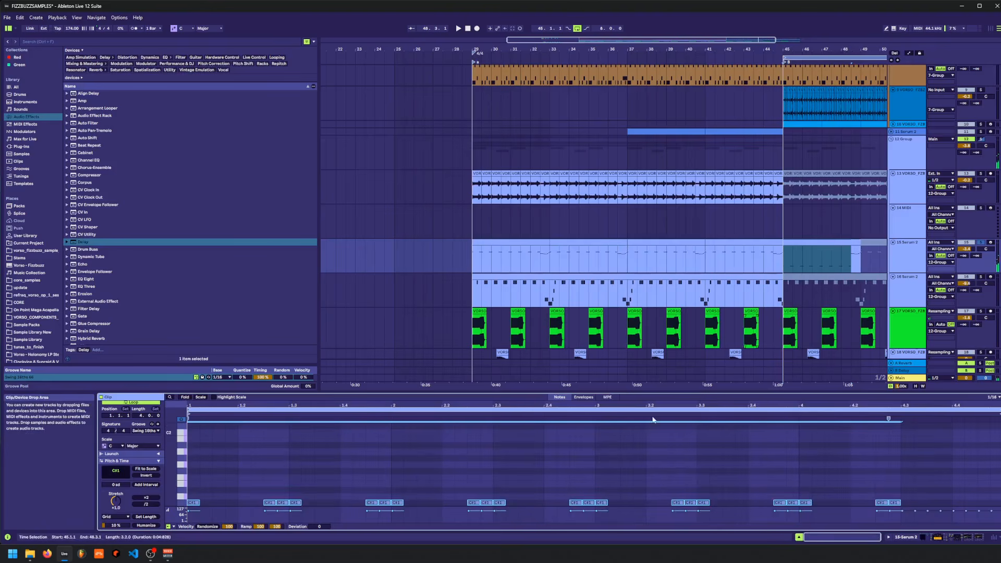
key(Up)
key(Up)
key(Up)
key(Up)
key(Up)
key(space)
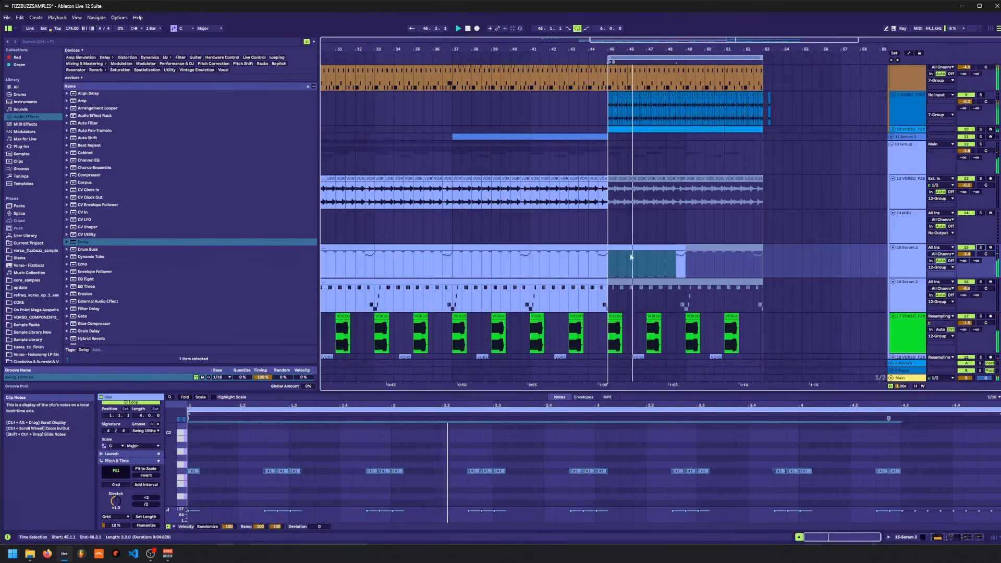
- Lower the bar 45 clip's notes another octave to F#0 and duplicate the clip over bars 49 to 53
click(617, 270)
click(684, 263)
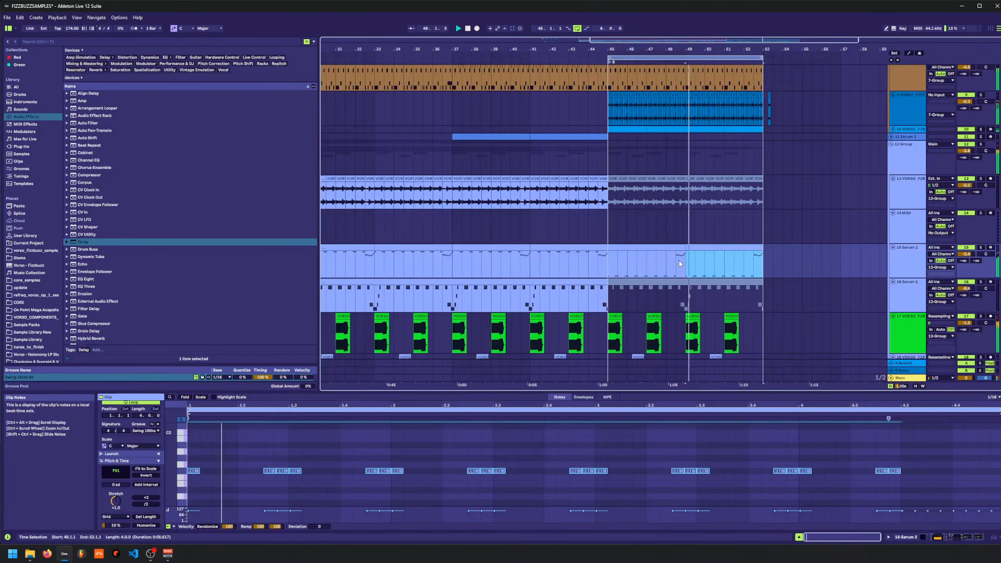
click(677, 247)
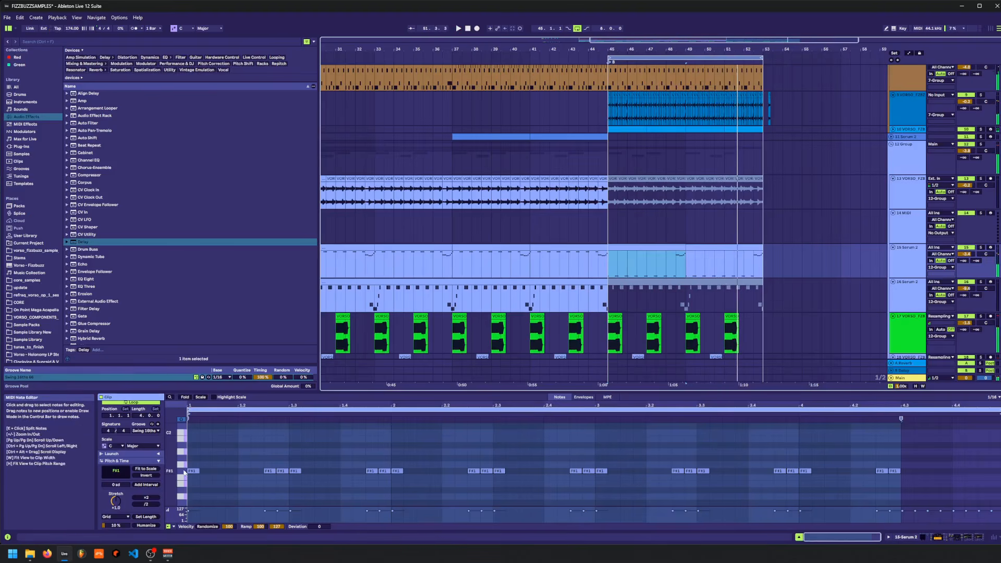
click(181, 473)
key(shift+Down)
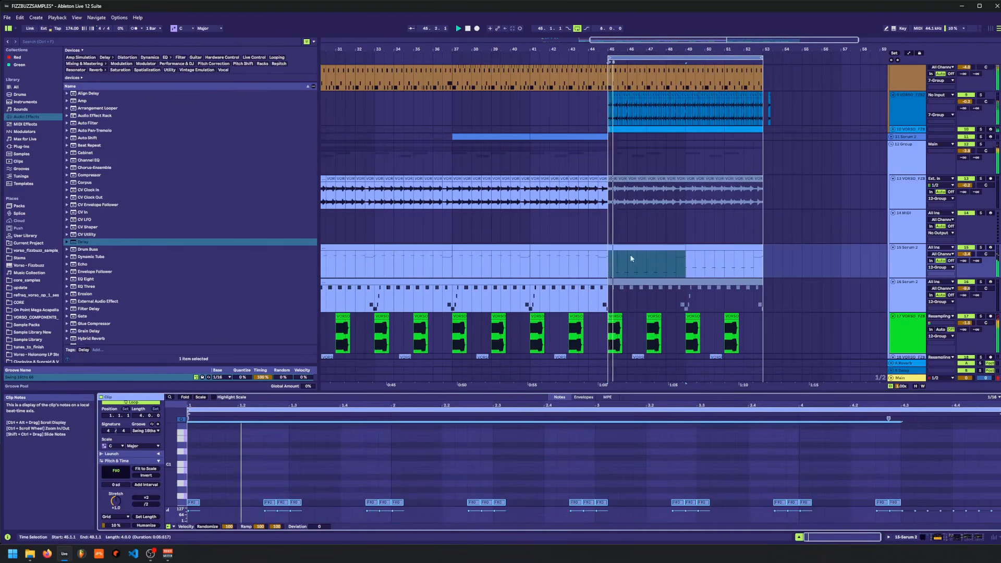
click(624, 246)
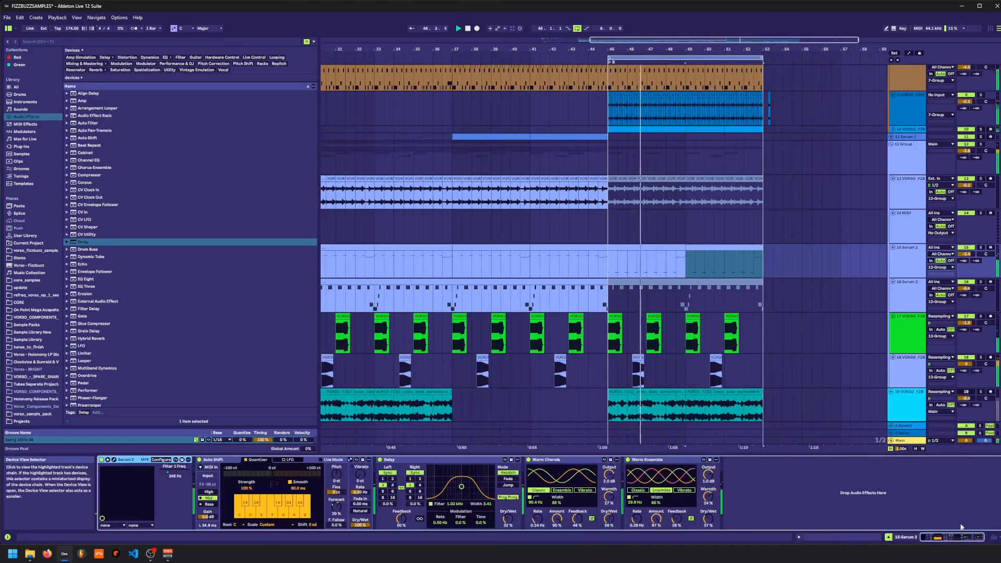
- Delete the Serum 2 clips on track 15 from bar 45 to bar 53
click(913, 278)
click(913, 278)
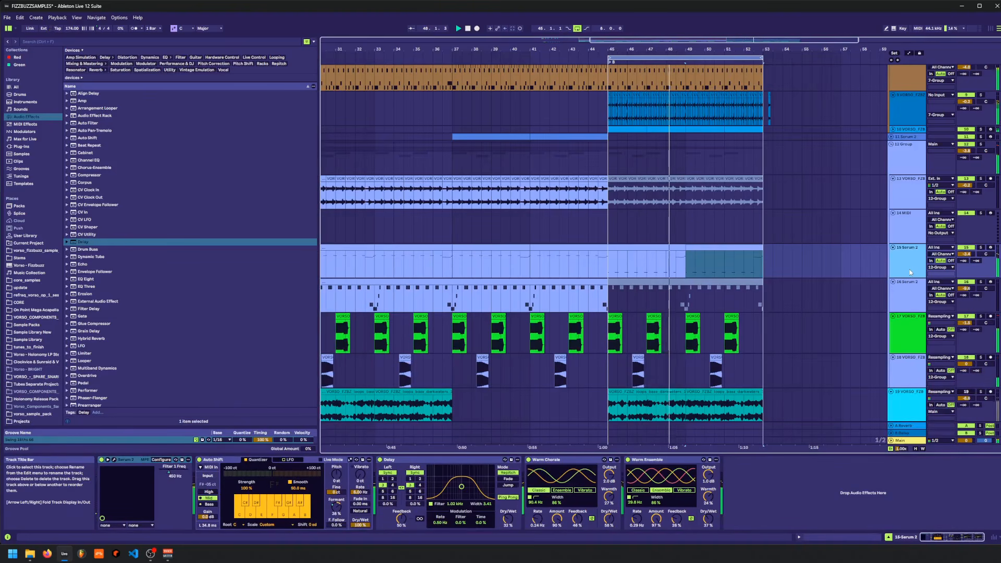
click(669, 245)
- Unfold the Serum 2 track 11 and audition its clips between bars 37 and 45
click(582, 137)
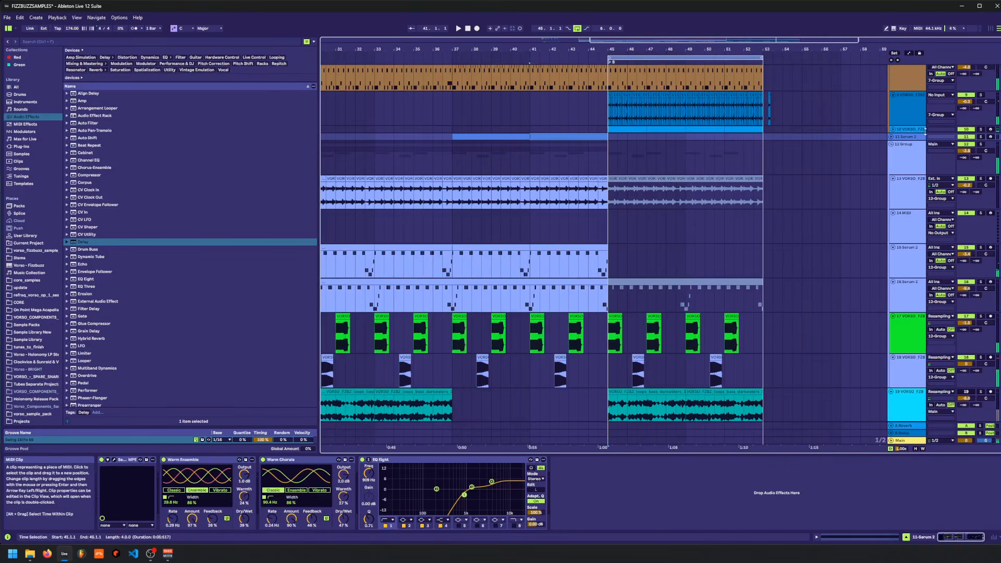
click(891, 137)
click(506, 137)
key(space)
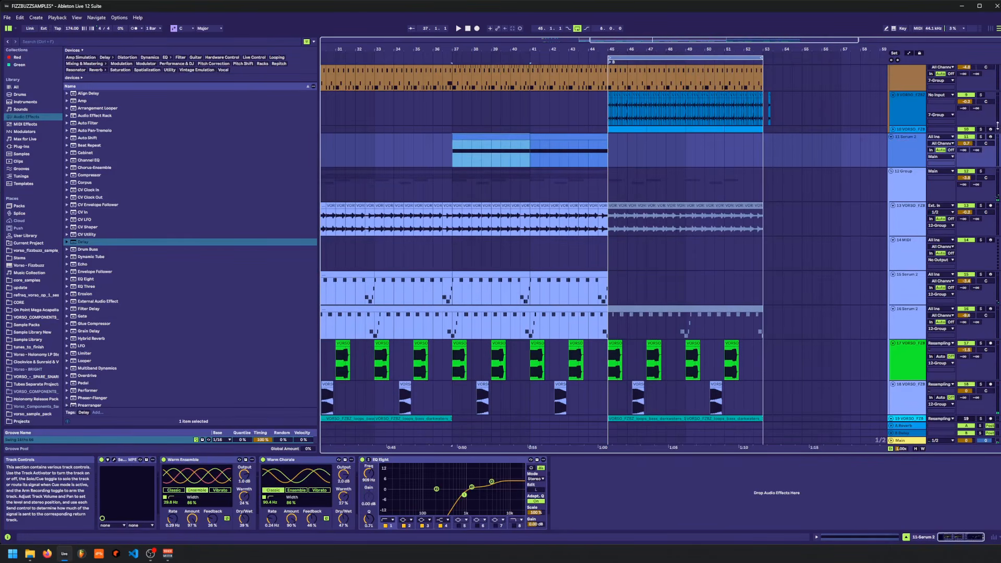
key(space)
click(980, 138)
click(979, 138)
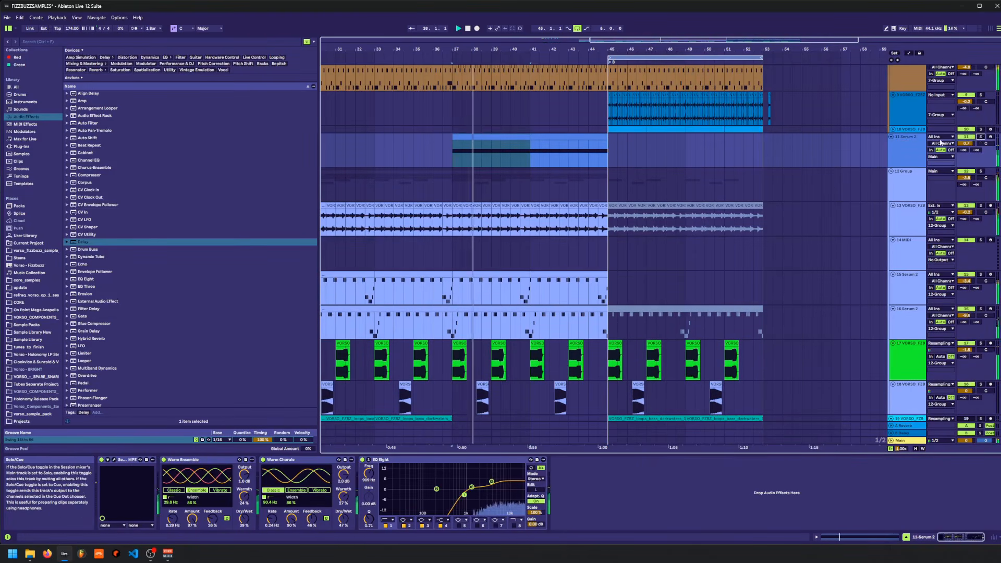
drag(608, 139, 502, 141)
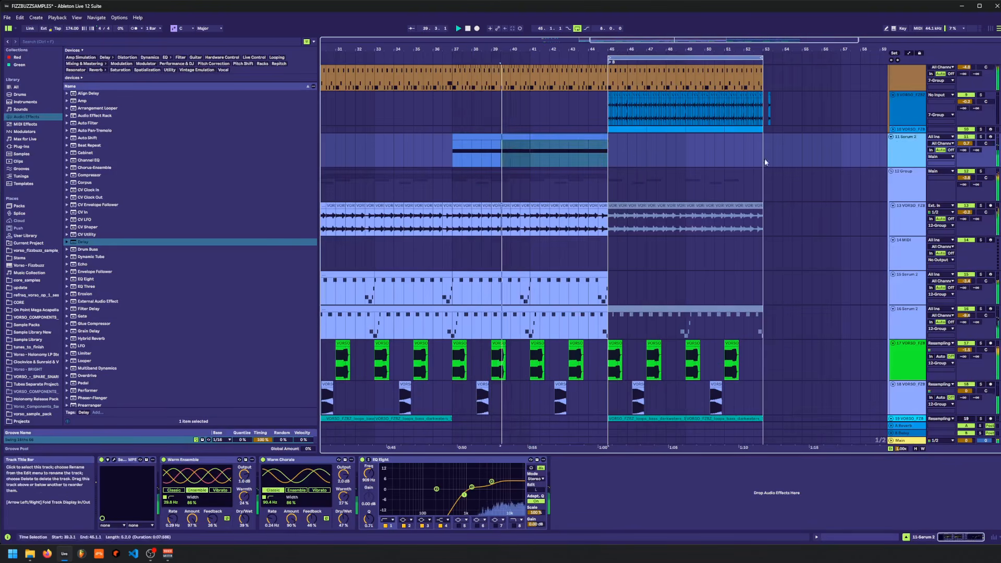
- Play the transition into bar 45, select bass track 17, save the Set and stop playback
click(601, 114)
scroll(639, 189, down, 1)
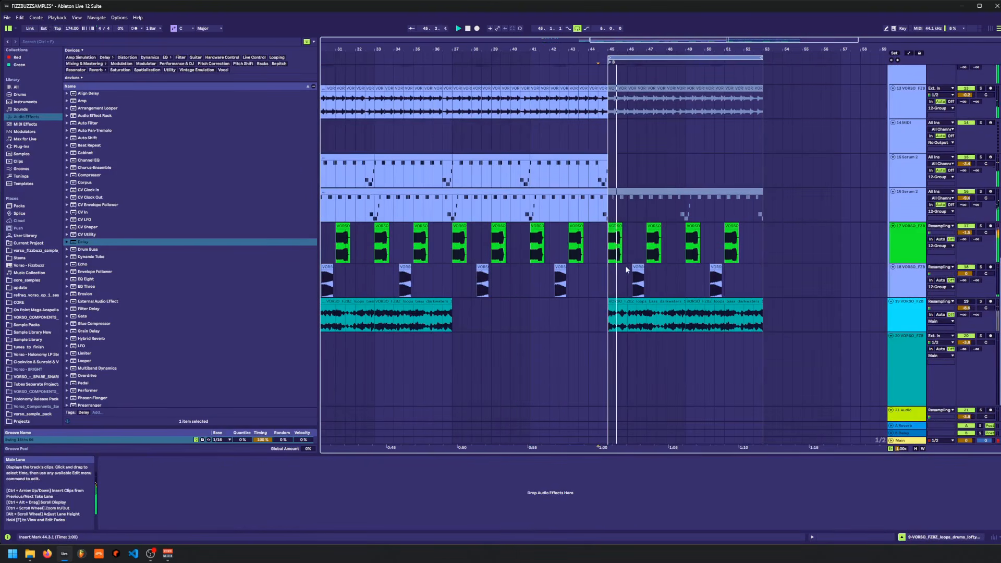
click(607, 280)
click(901, 246)
key(ctrl+s)
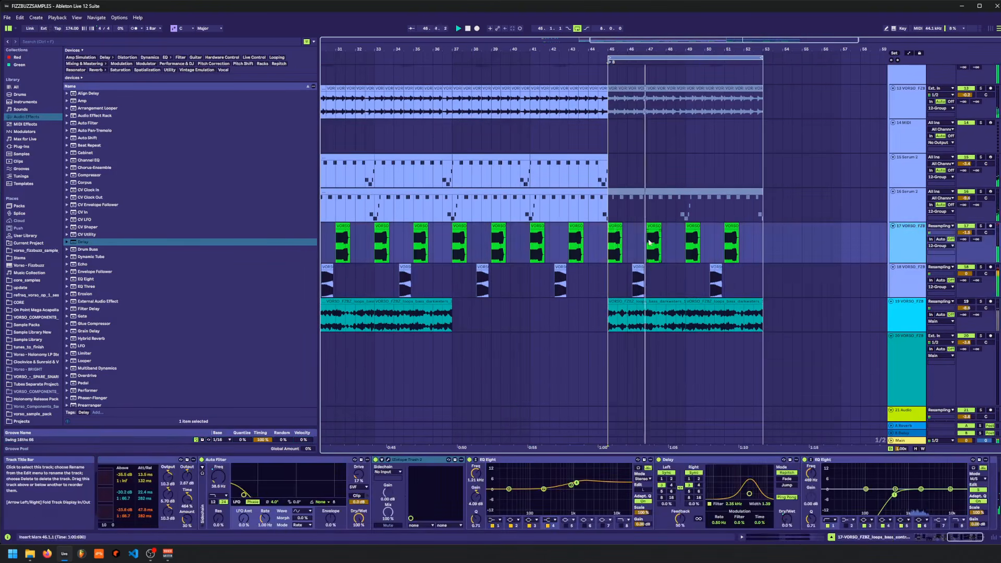
drag(620, 50, 620, 89)
key(space)
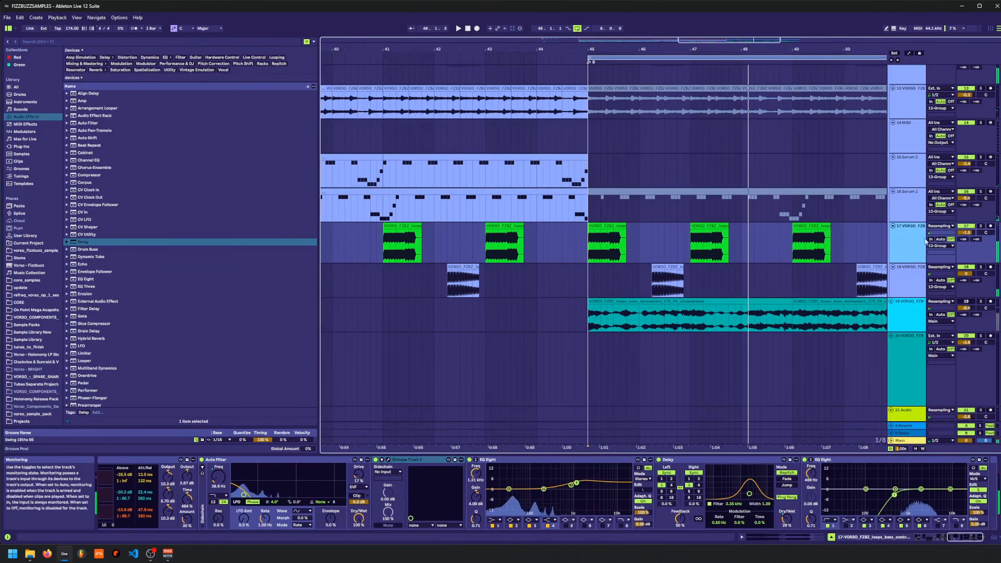
- Insert a new MIDI track directly below track 18 and save the Set
right_click(919, 240)
click(895, 265)
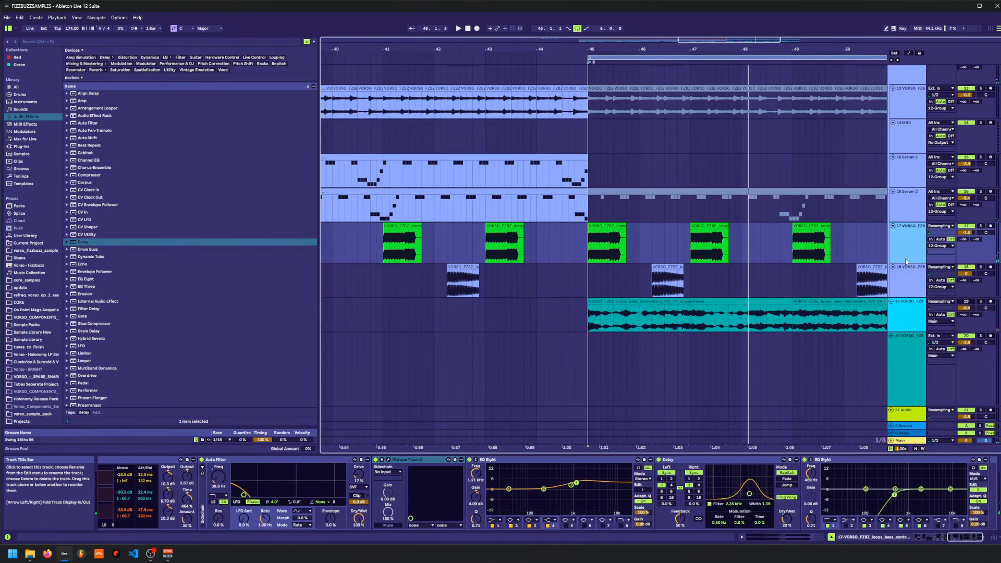
click(912, 277)
key(ctrl+shift+t)
key(ctrl+s)
- Search the instruments for "OPER" and load Operator onto the new MIDI track 19
key(Caps_Lock)
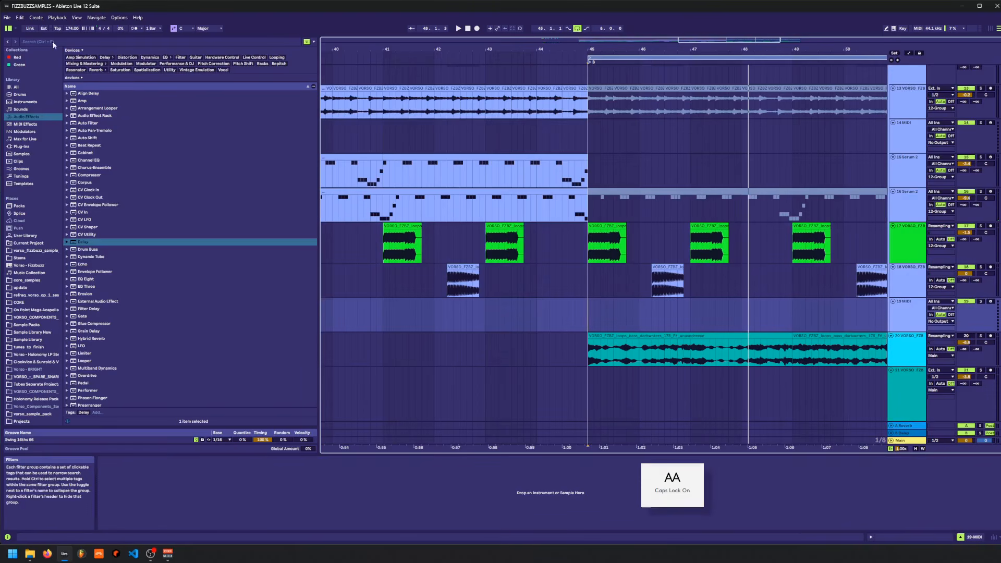
click(49, 41)
text(OPER)
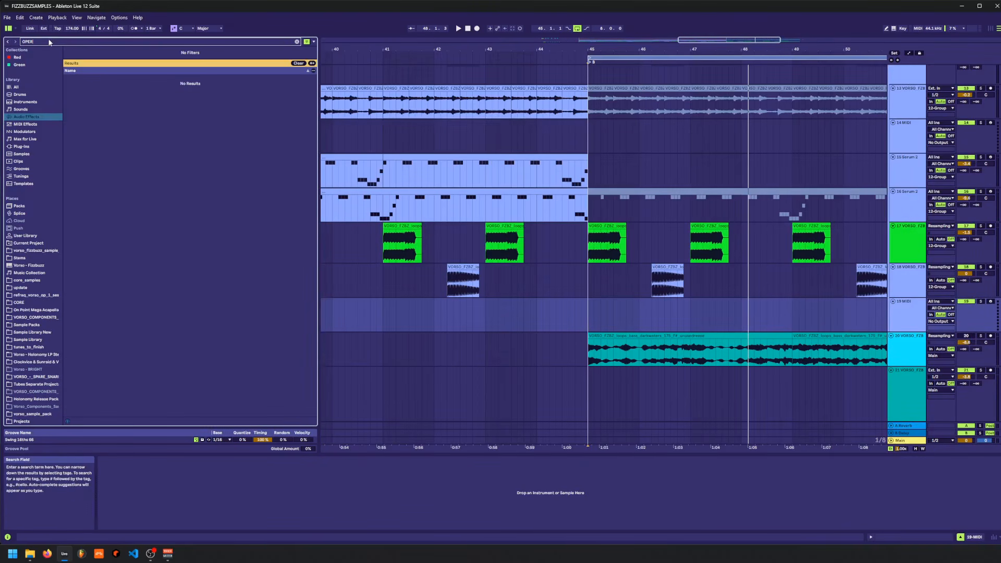
key(Caps_Lock)
click(34, 103)
drag(86, 103, 584, 308)
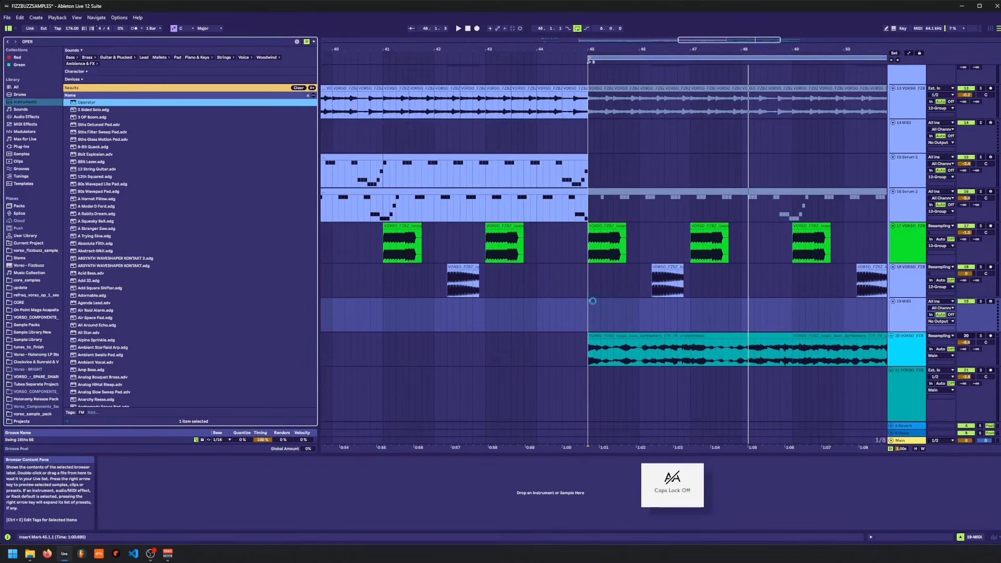
- Create an empty eight-bar MIDI clip on the Operator track from bar 61 to bar 69
drag(604, 49, 648, 5)
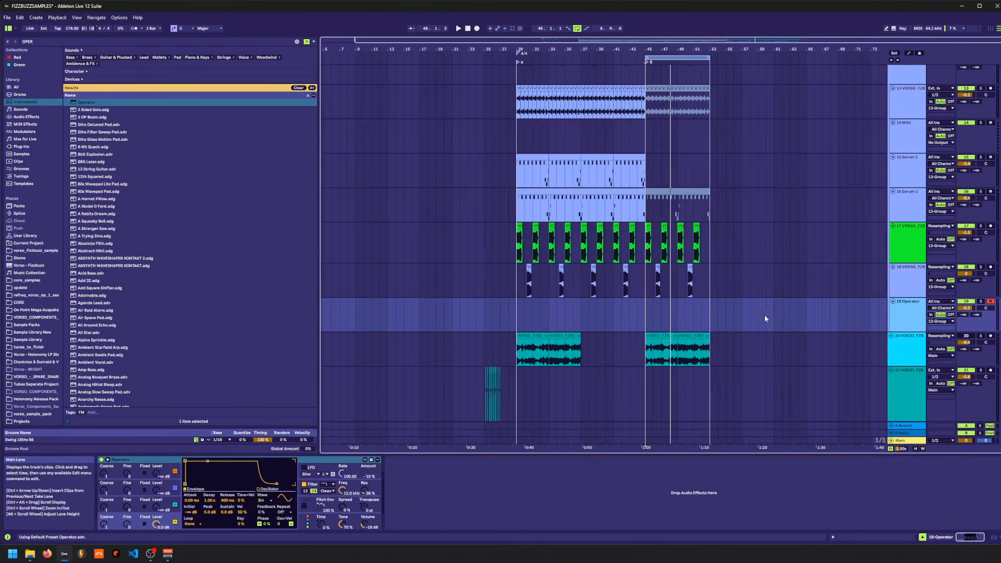
key(ctrl+shift+m)
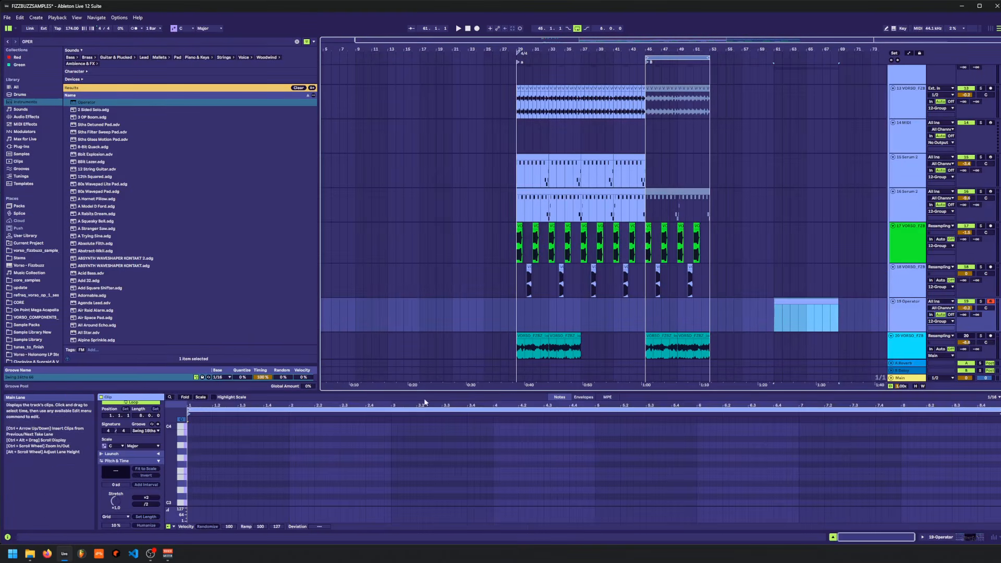
- Fill the Operator clip with one eight-bar note on F#3 and move the loop to bars 61–69
double_click(192, 477)
drag(192, 477, 998, 478)
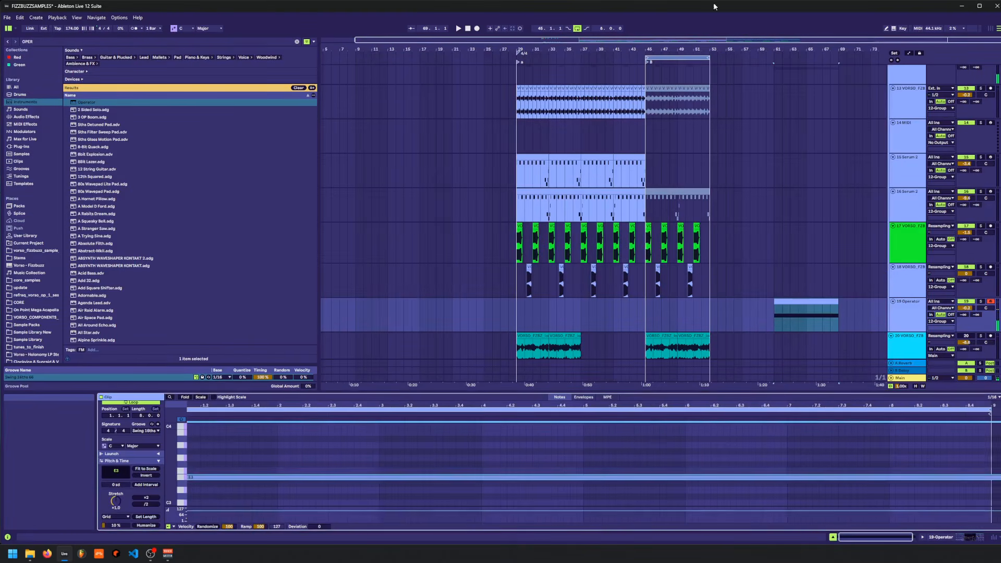
drag(691, 58, 818, 58)
click(803, 61)
key(space)
click(724, 476)
key(Up)
key(Up)
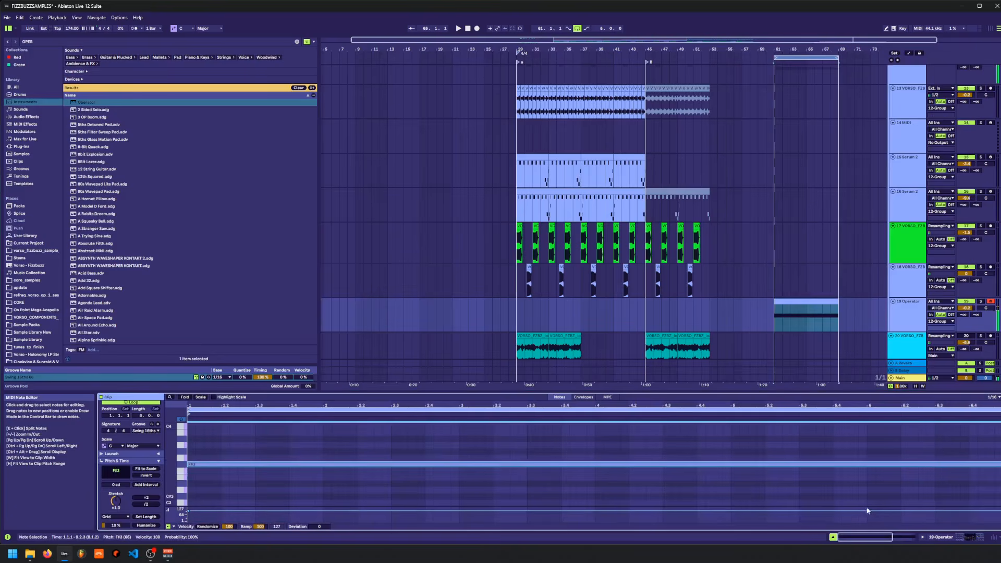
- Transpose Operator by -36 st and raise oscillator B's level to about -37 dB while playing the loop
key(shift+Tab)
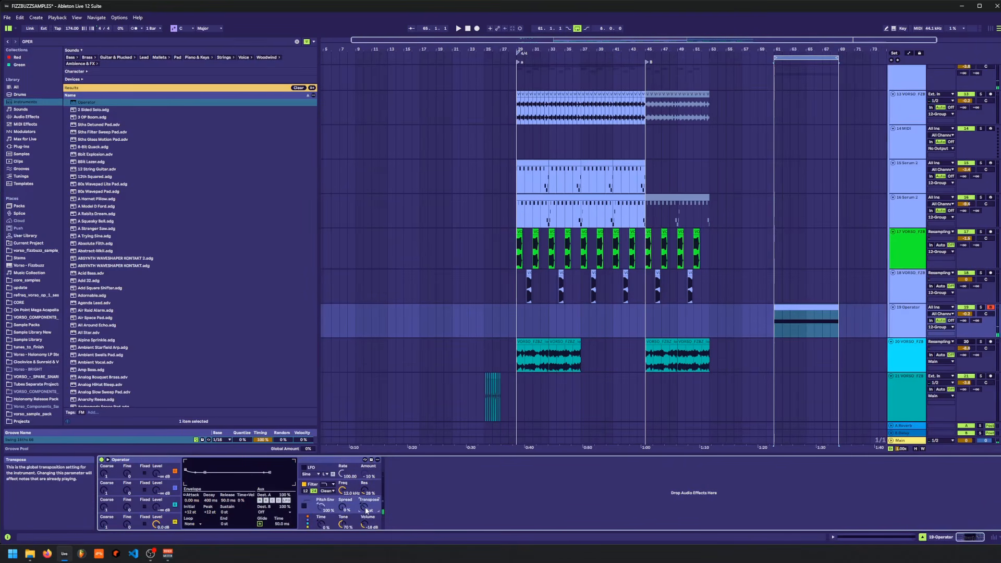
key(space)
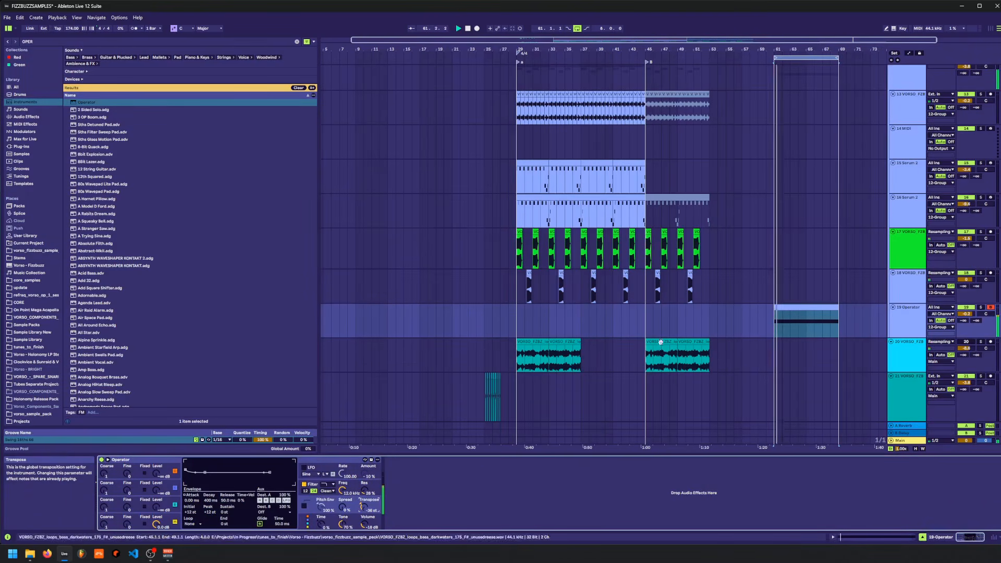
click(157, 508)
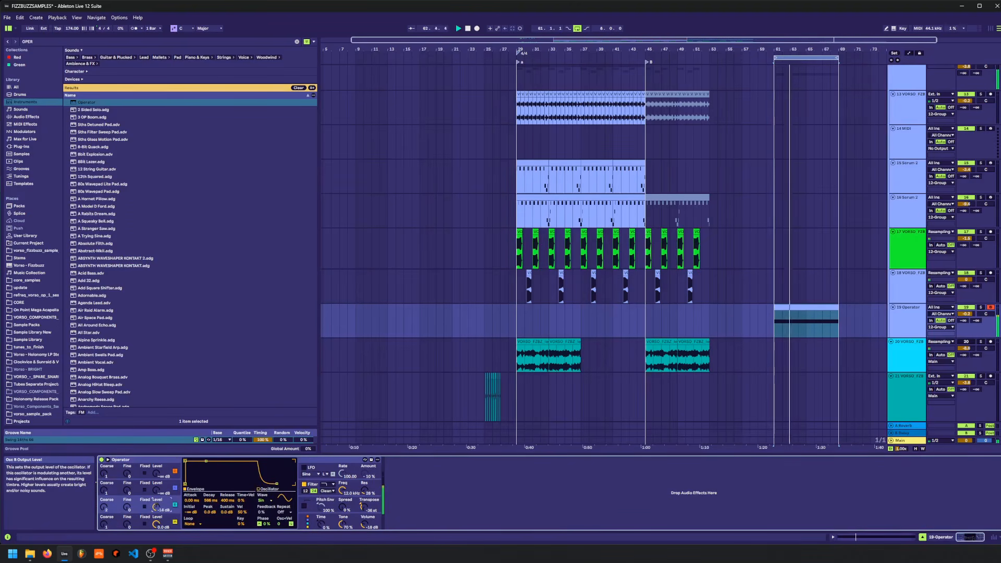
key(space)
- Search the audio effects for "lfo" and add the LFO device after Operator
click(136, 43)
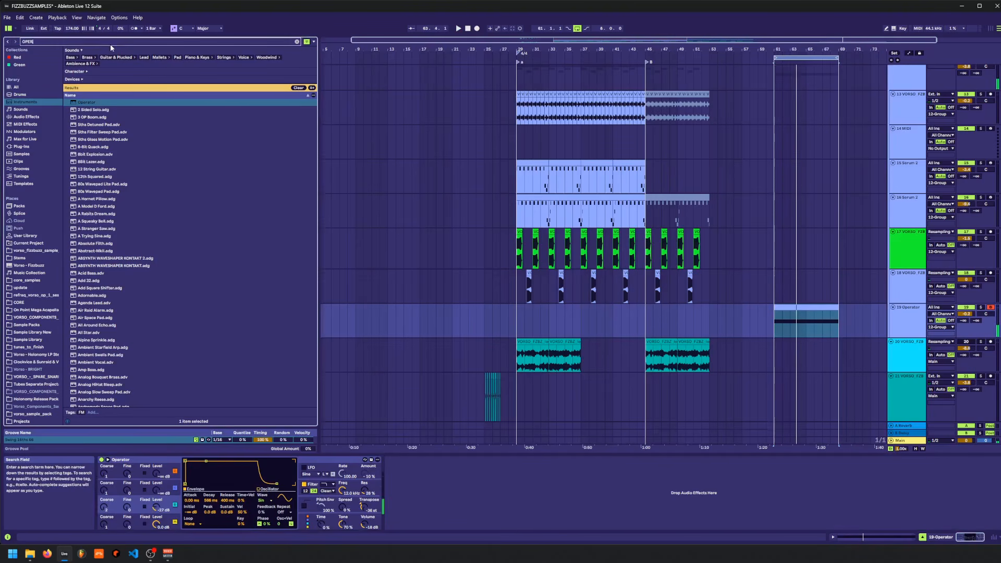
text(lfo)
key(super)
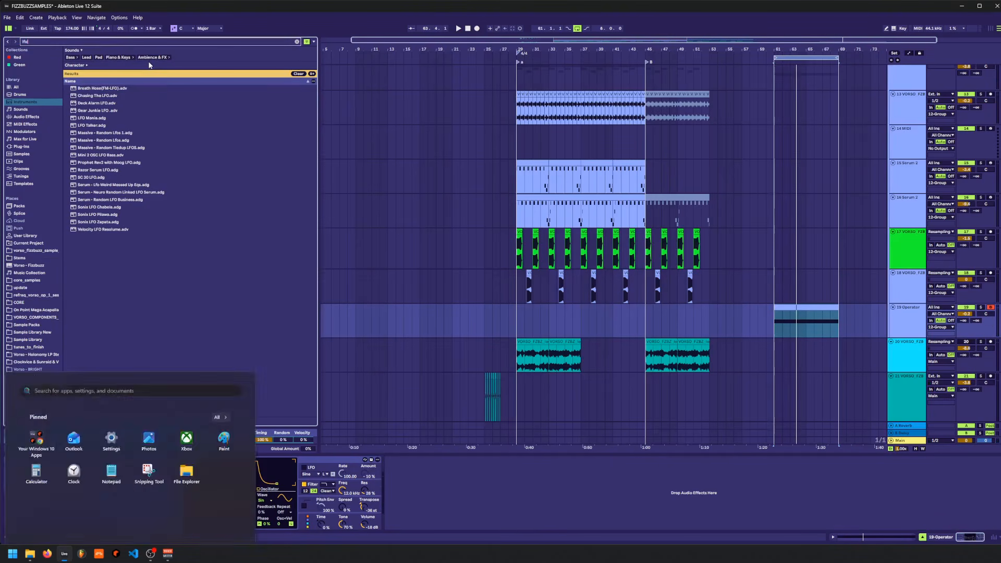
key(Escape)
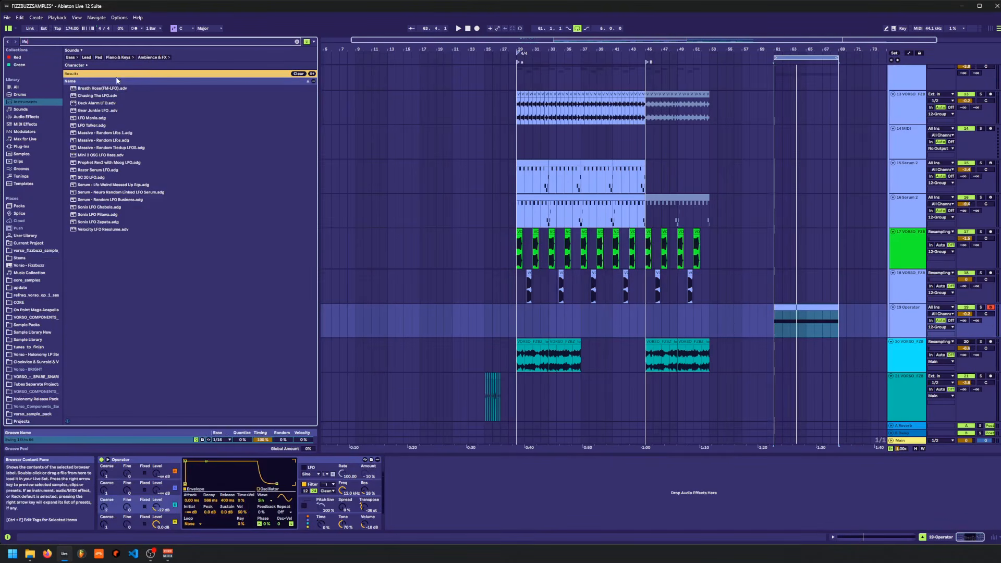
click(46, 116)
mouse_move(82, 95)
mouse_down()
mouse_move(214, 301)
mouse_move(148, 479)
mouse_move(389, 496)
mouse_up()
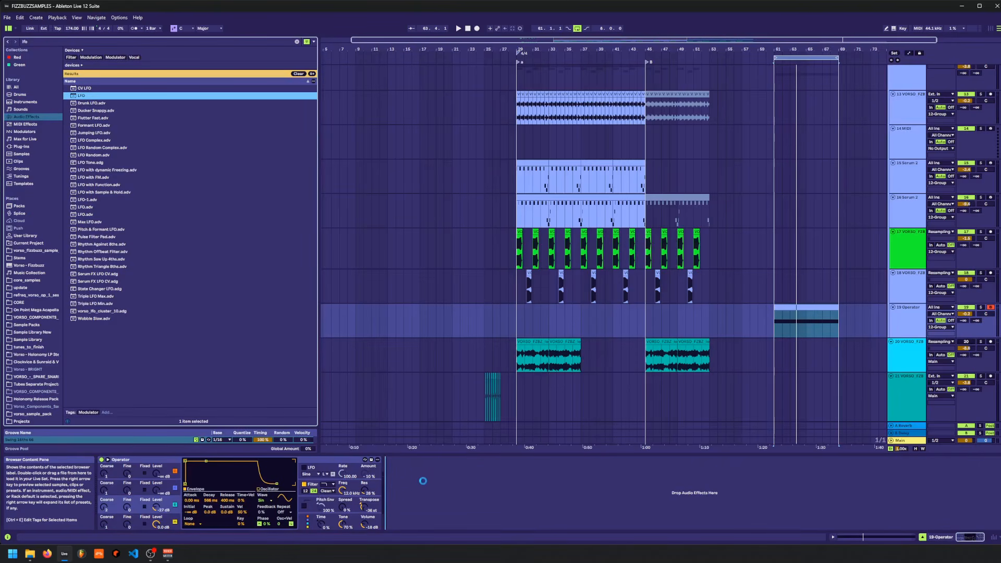
- Map the LFO to Operator's oscillator B level, reduce its rate and depth, and save the Set
key(space)
click(404, 468)
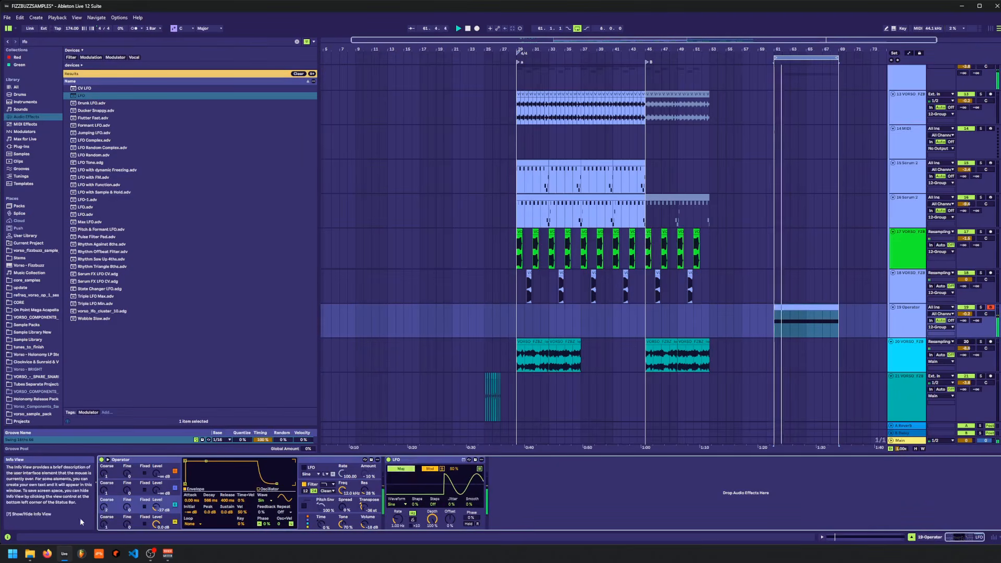
click(156, 506)
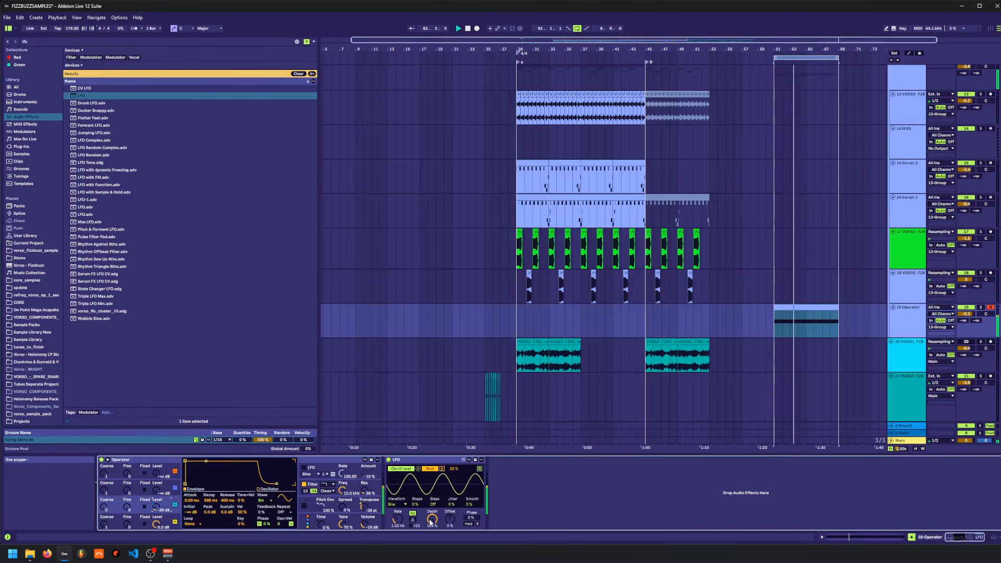
drag(398, 519, 433, 541)
key(ctrl+s)
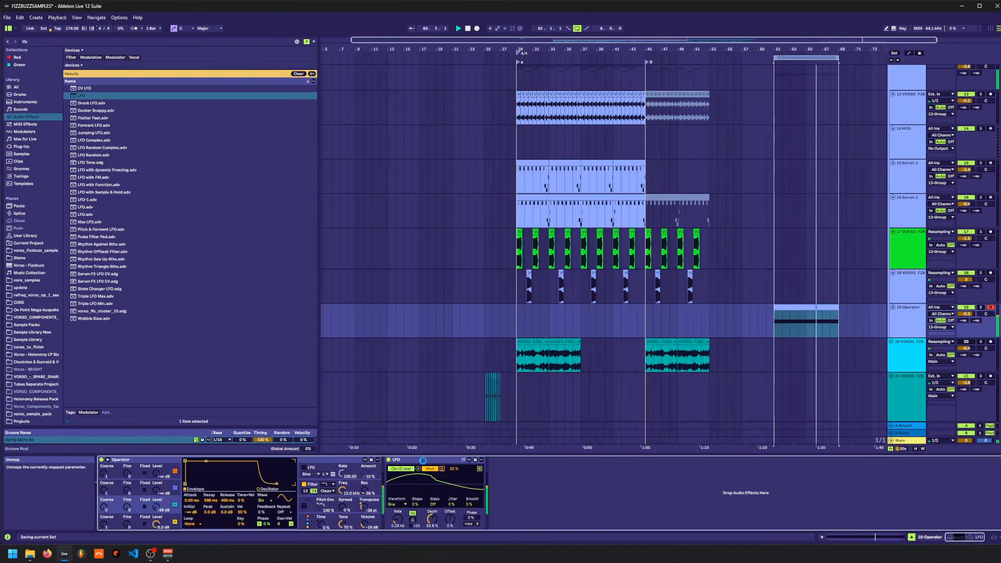
- Duplicate the LFO device, and set Operator's oscillator C to 0.0 dB with the Square D waveform
click(423, 462)
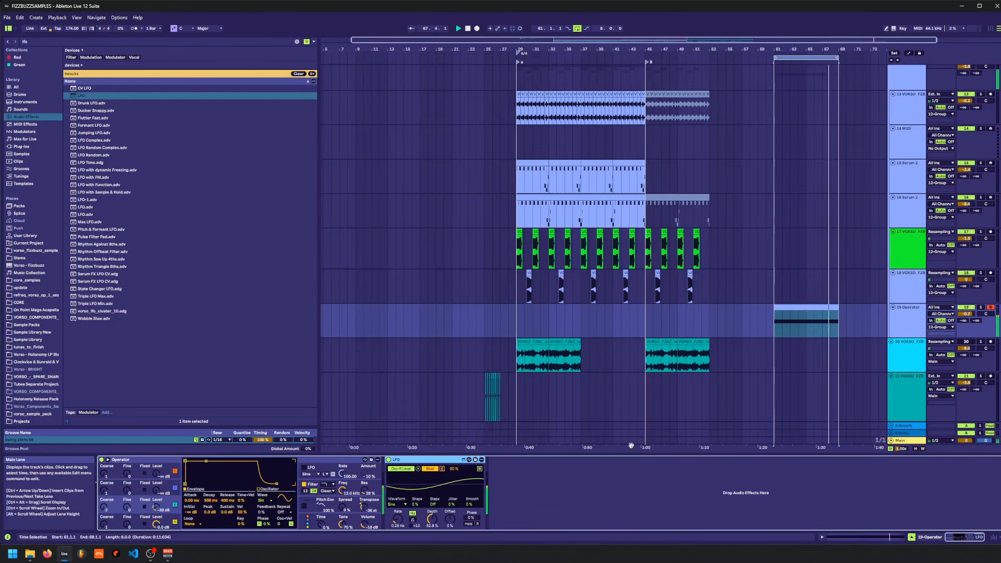
key(ctrl+d)
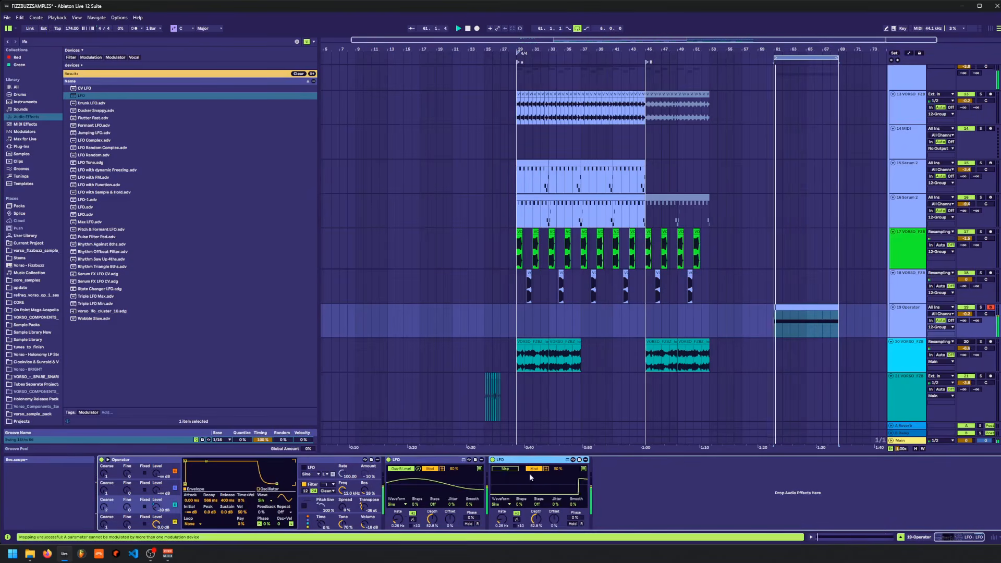
drag(159, 489, 159, 427)
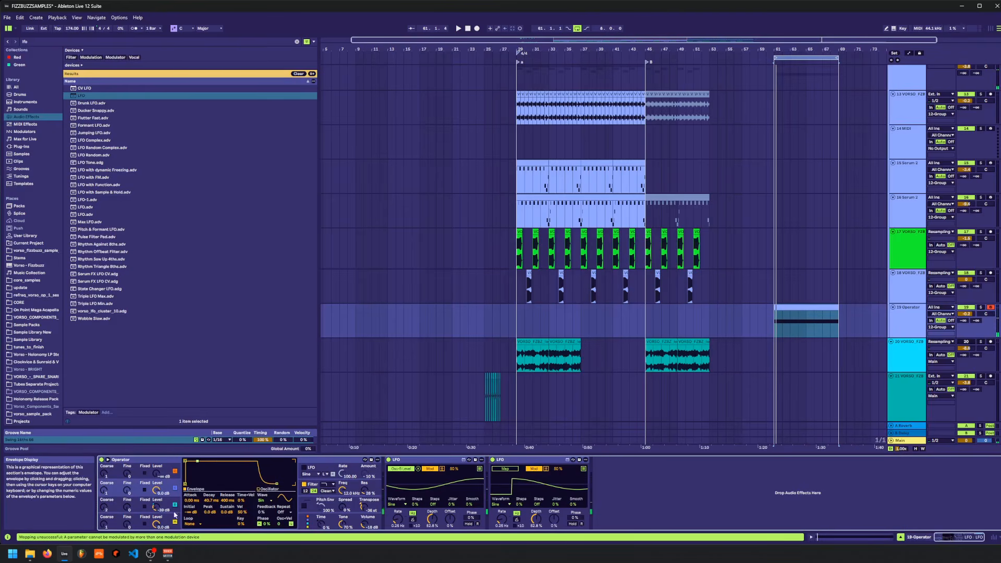
click(264, 501)
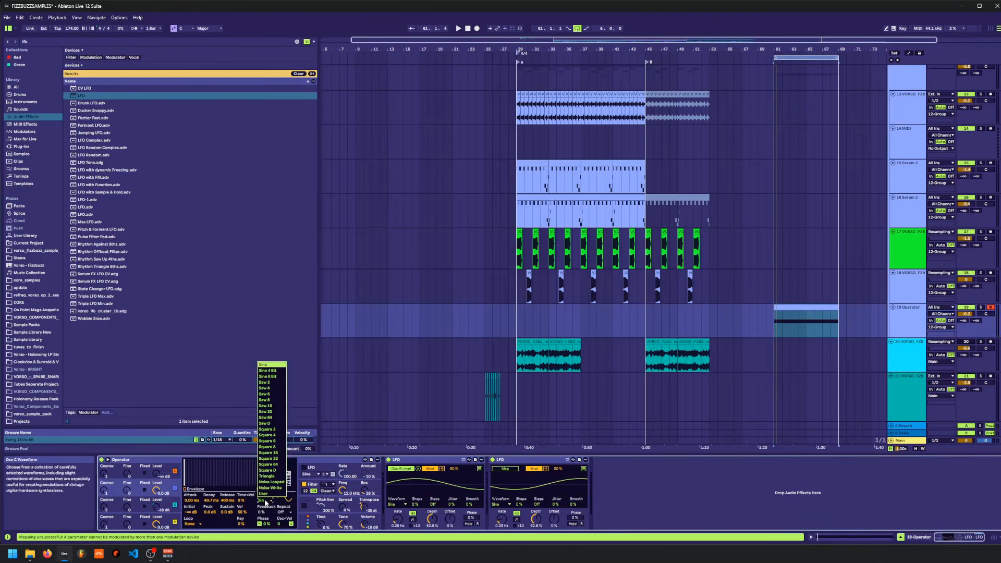
click(268, 470)
key(space)
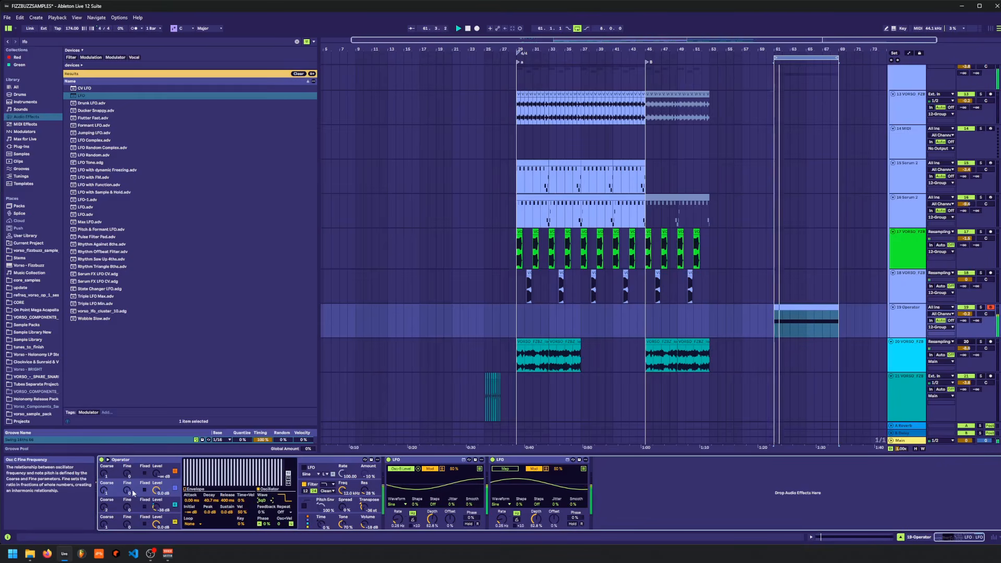
- Switch Operator to a different algorithm and set oscillator C's fine tuning to 20 and its level to about -18 dB
click(308, 522)
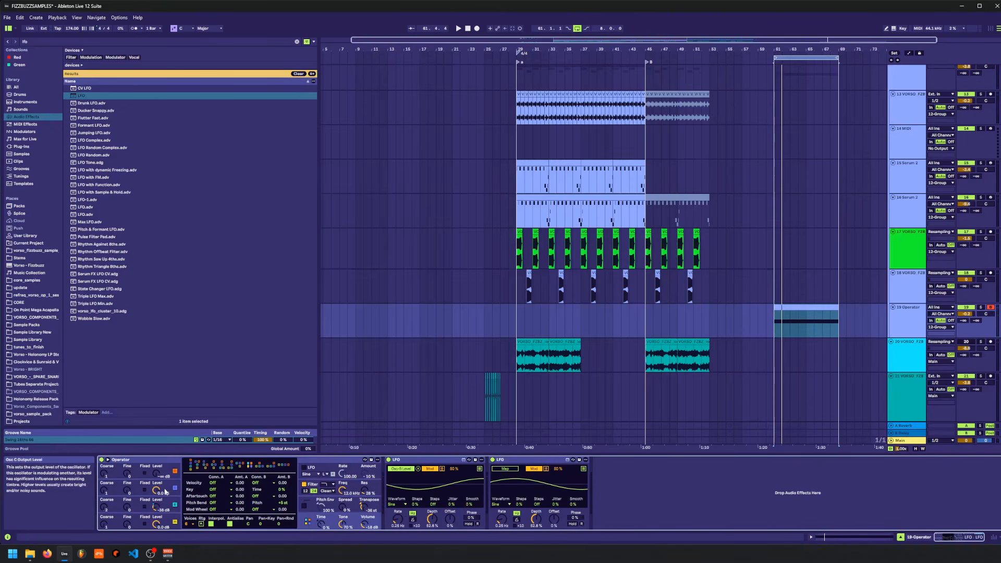
drag(129, 492, 128, 485)
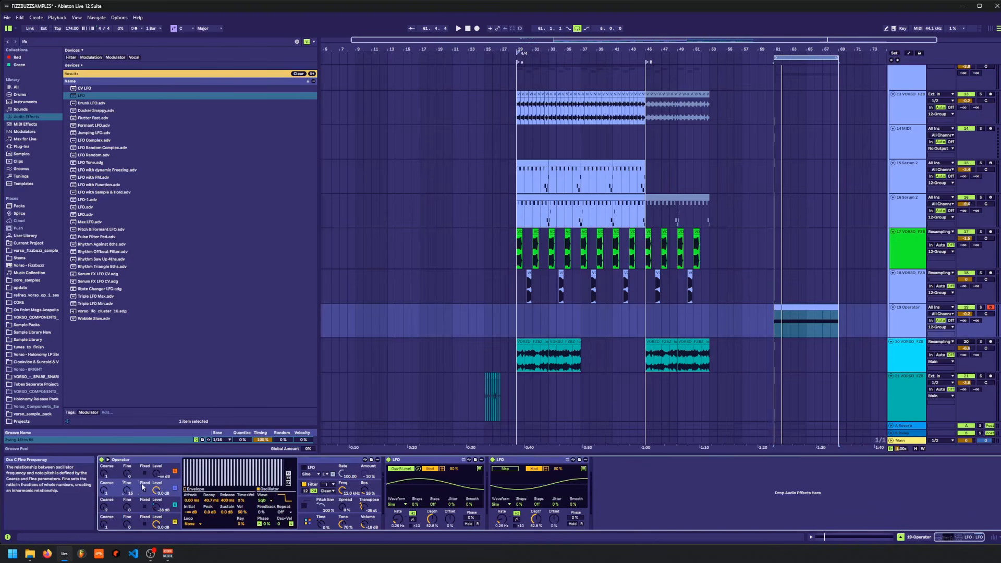
key(space)
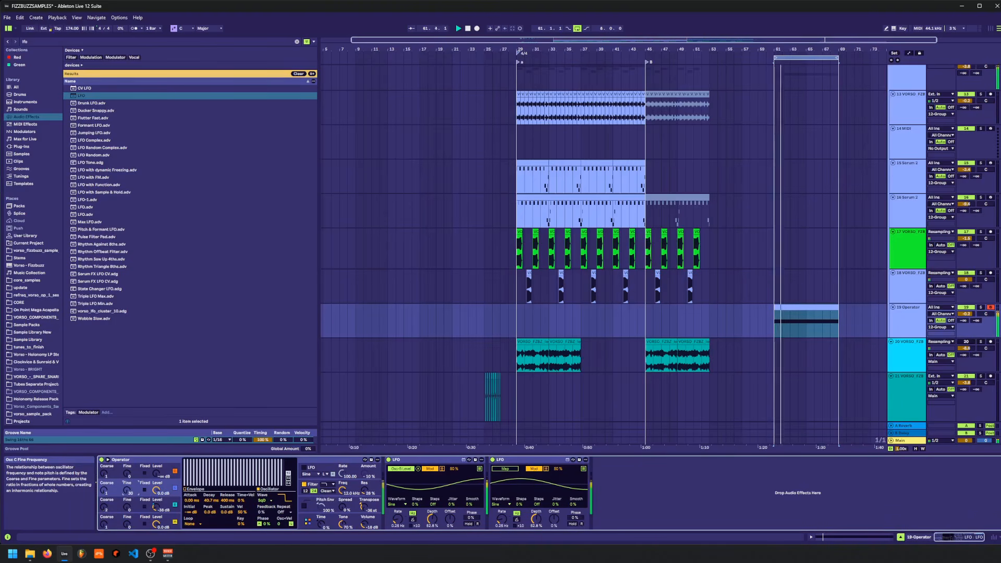
drag(131, 495, 157, 500)
key(space)
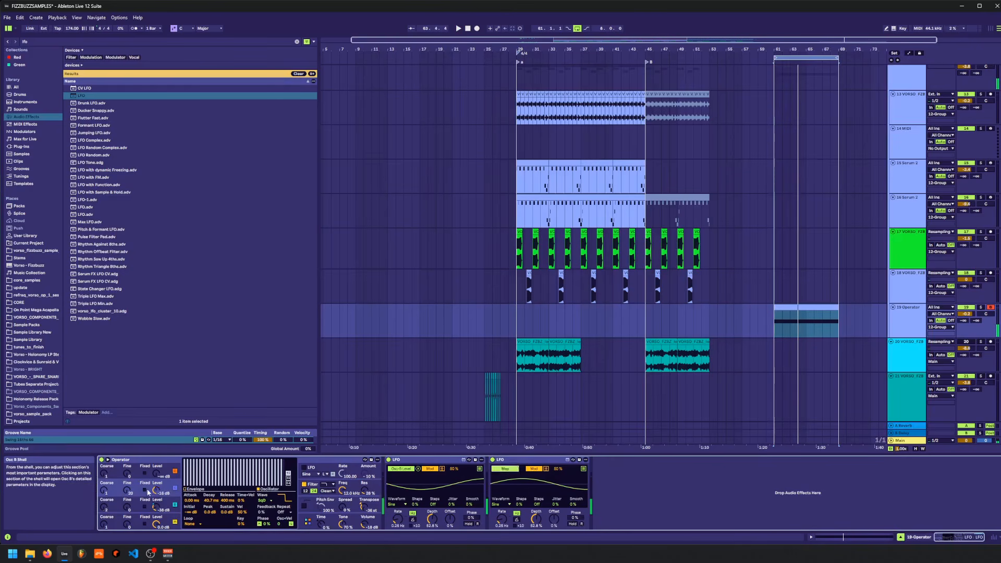
- Map the second LFO to oscillator C's level and adjust its rate, keeping the first LFO folded
key(space)
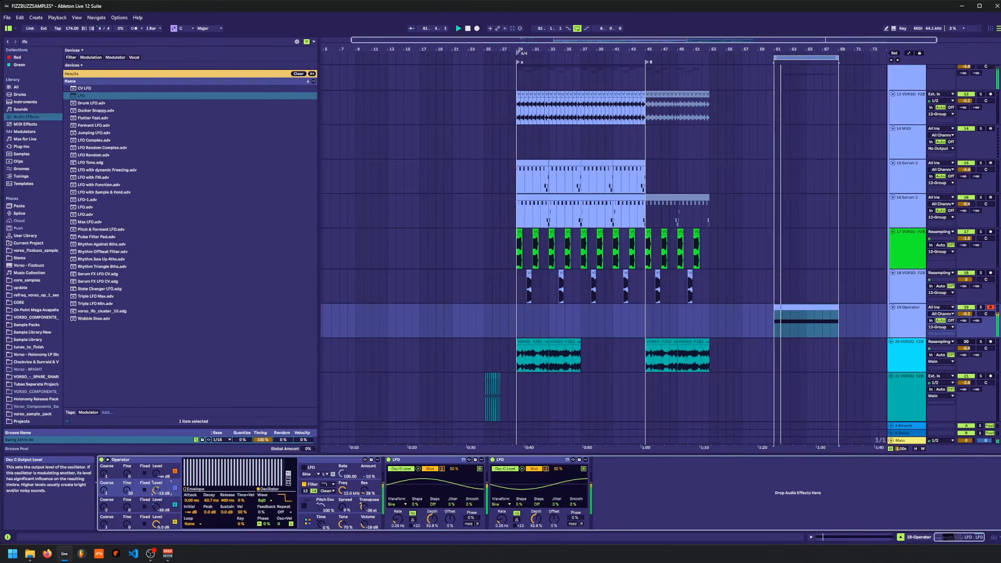
double_click(396, 460)
double_click(404, 459)
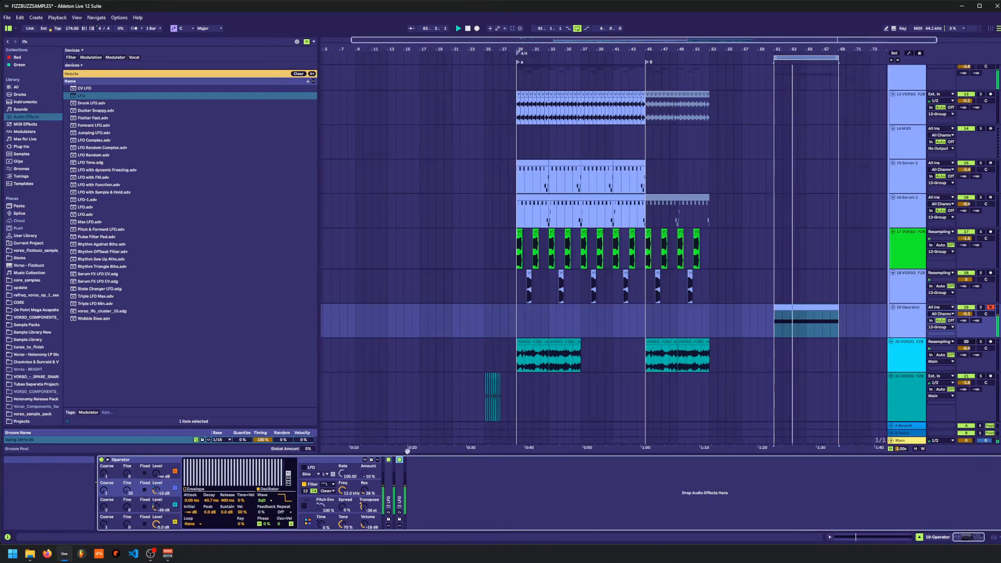
double_click(399, 474)
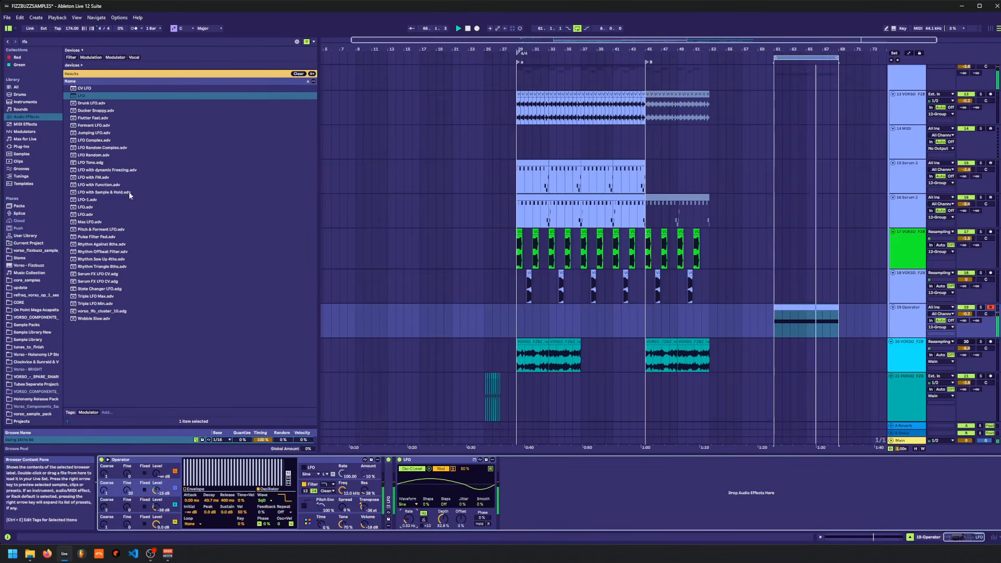
- Search the audio effects for "roar" and add Roar to the end of the Operator chain
click(42, 45)
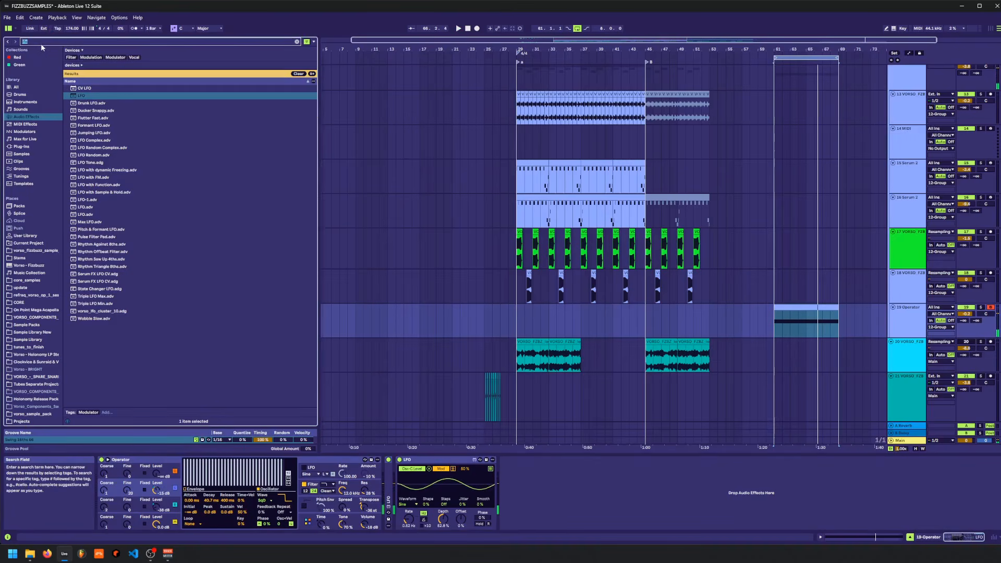
text(roar)
click(79, 82)
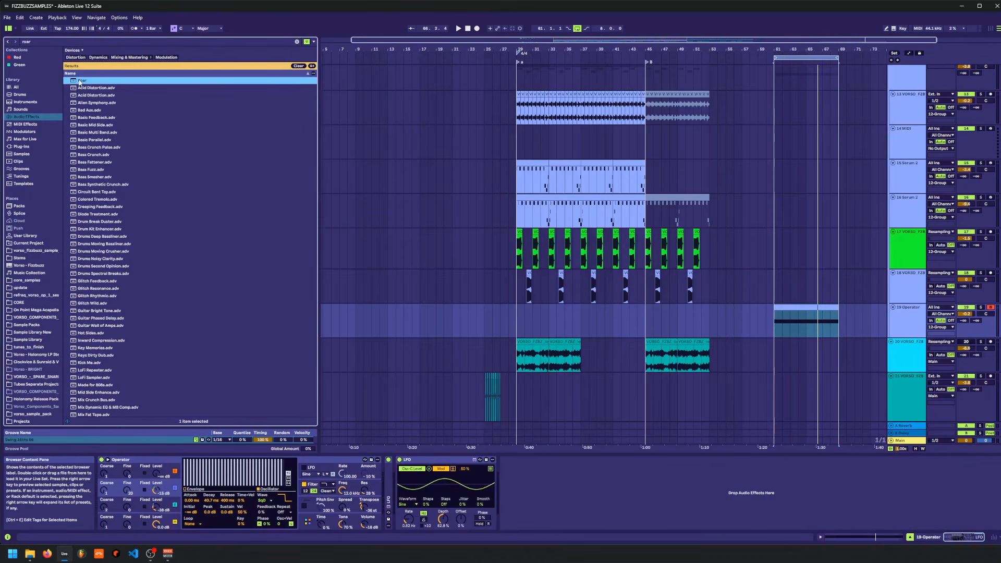
double_click(79, 81)
- Shape Roar's bands in Multi Band routing, setting the High band's amount to about 41% and bias to 0.40
key(space)
drag(585, 476, 615, 475)
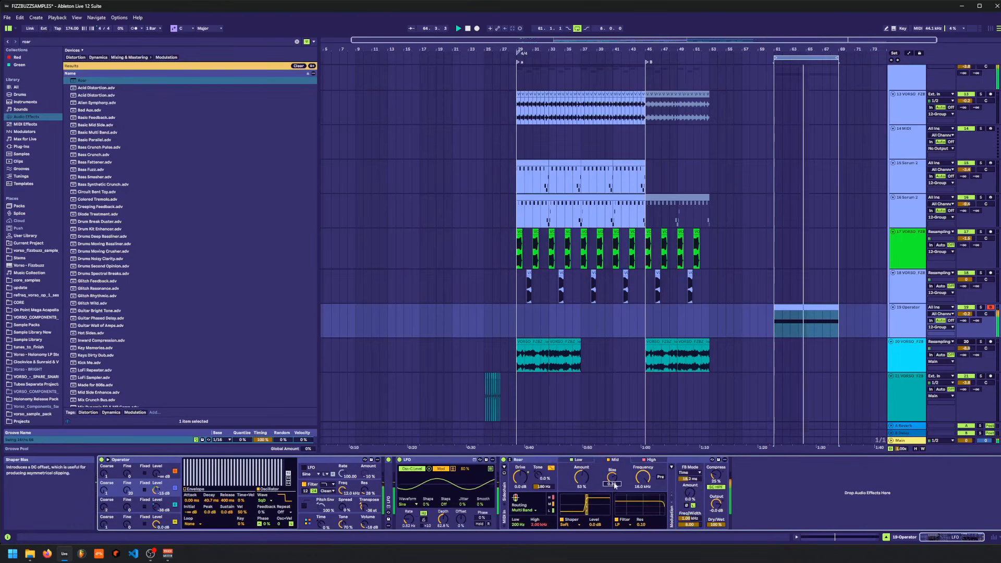
click(651, 460)
drag(613, 485, 581, 479)
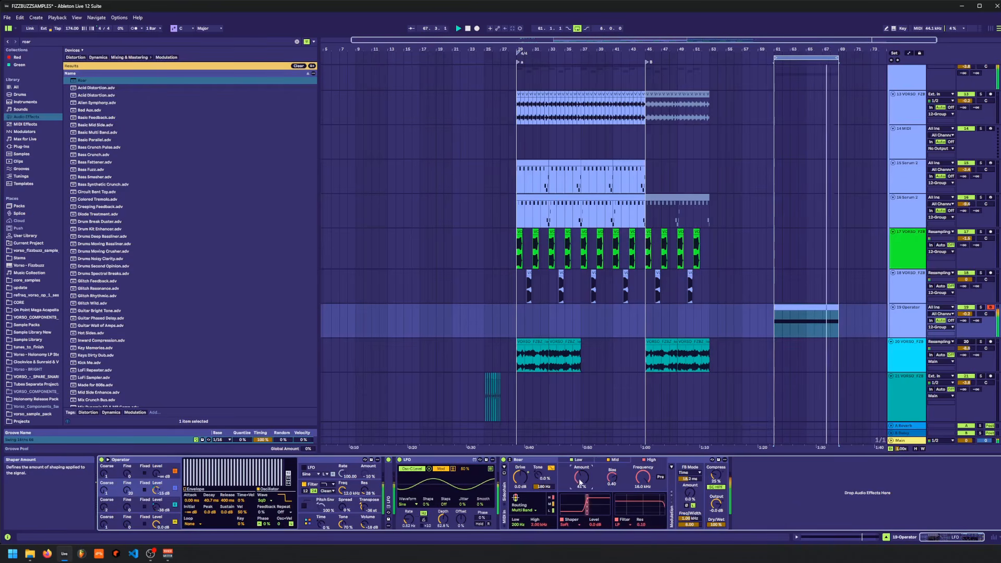
- Check the drum tracks above the loop, then select the Operator clip at bar 61 and replay it
scroll(798, 277, up, 5)
key(space)
drag(808, 127, 841, 146)
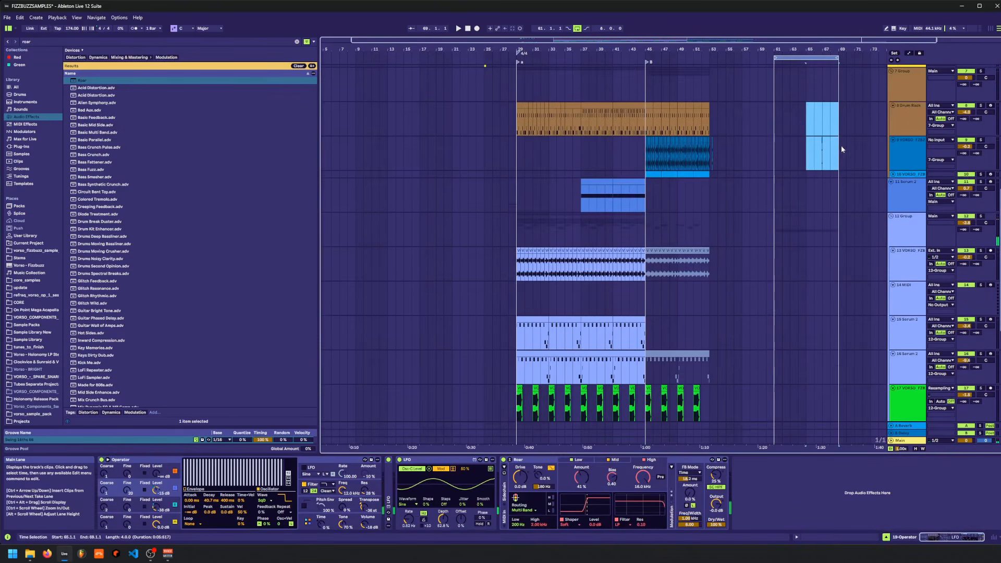
scroll(836, 154, down, 5)
click(793, 321)
key(space)
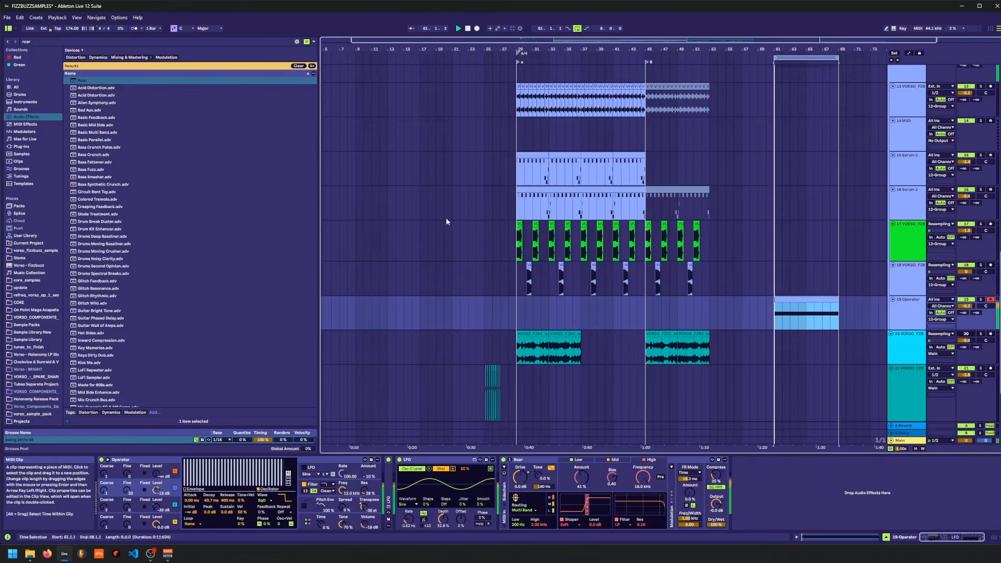
- Clear the browser search and add an Auto Filter to the Operator track after Roar
click(48, 42)
key(BackSpace)
key(BackSpace)
key(BackSpace)
key(BackSpace)
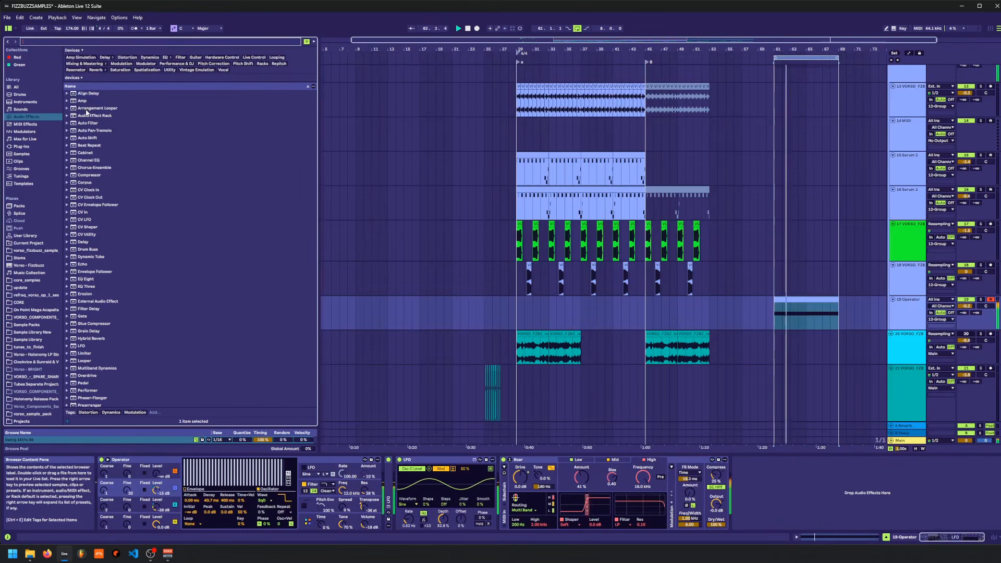
drag(88, 123, 391, 444)
- Lower the Auto Filter's cutoff frequency to about 880 Hz while the loop plays, and stop playback
drag(471, 493, 749, 486)
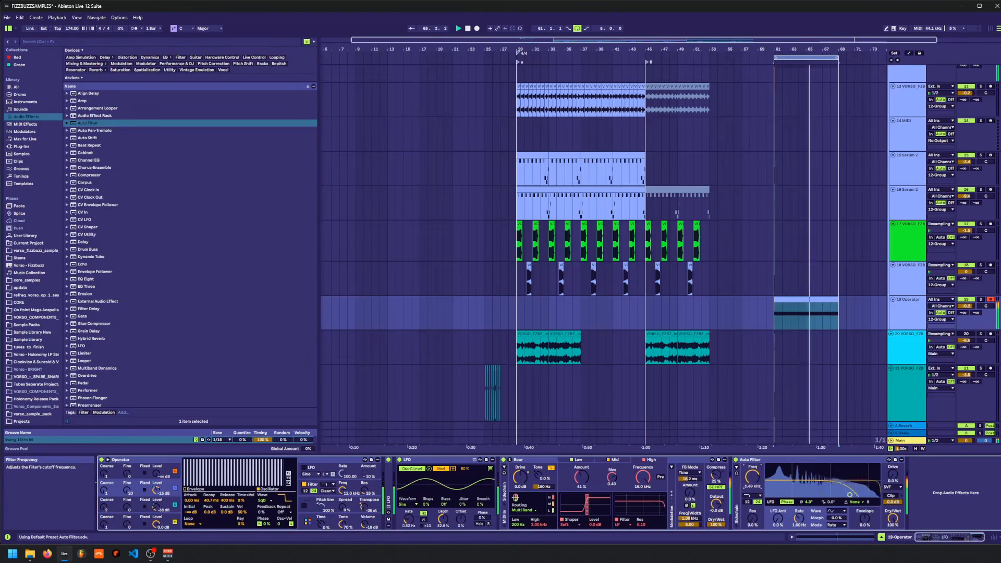
drag(753, 477, 752, 452)
key(space)
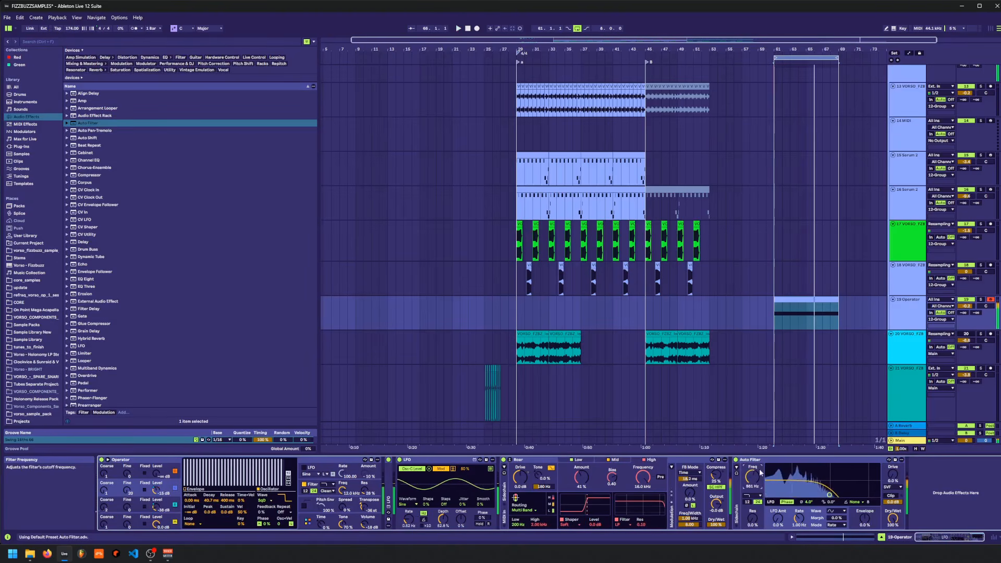
- Move the Auto Filter directly after Operator, set its LFO amount to 100%, and play the loop
click(806, 460)
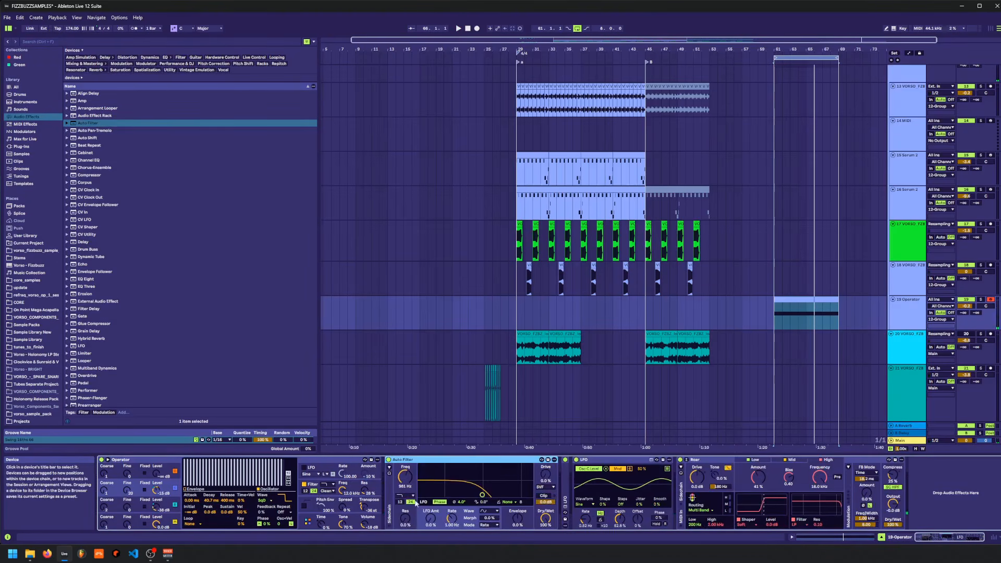
click(412, 495)
click(409, 484)
key(space)
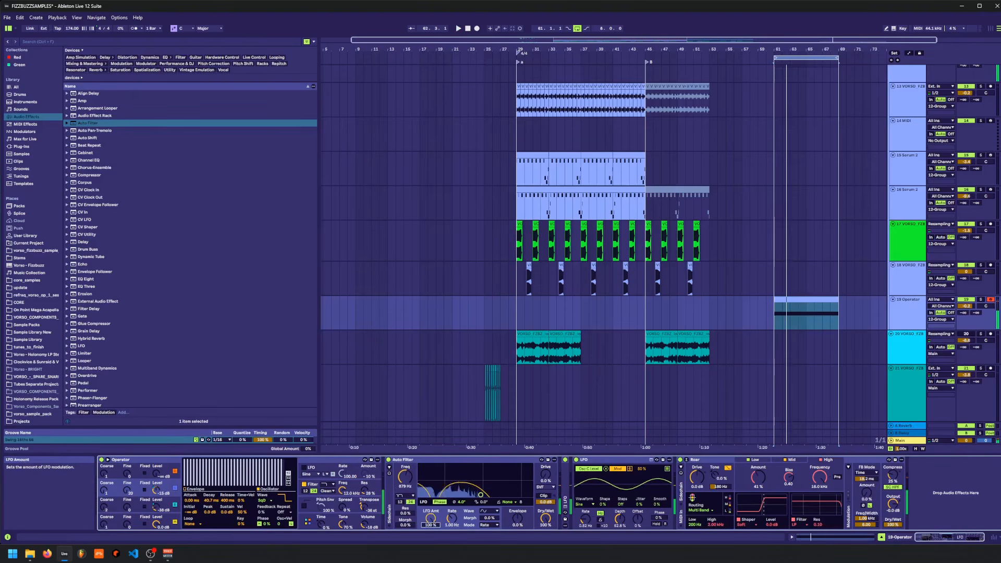
- Retune the Auto Filter to a cutoff of about 1.22 kHz while the loop plays, and map the LFO to its Morph parameter
key(space)
drag(451, 519, 431, 553)
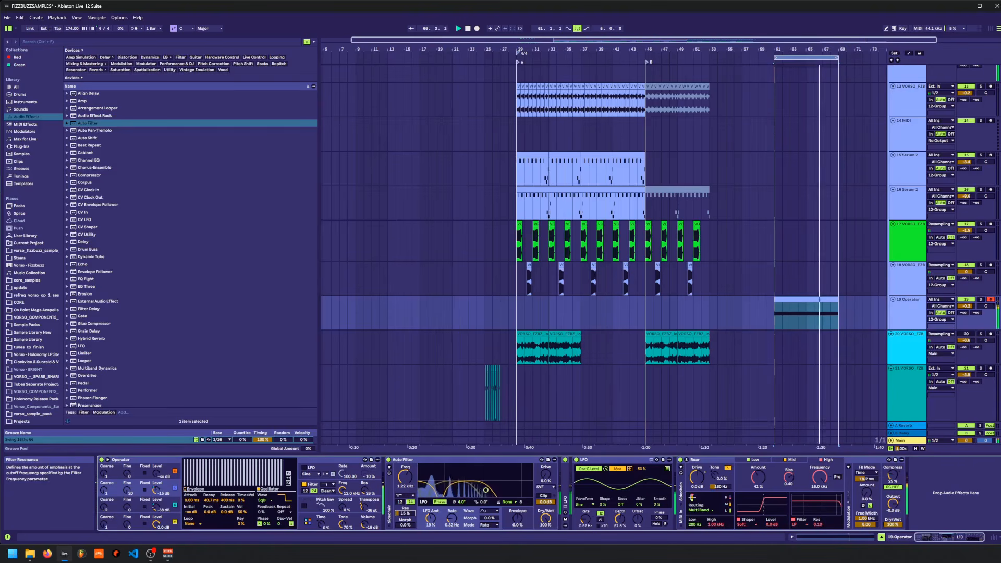
click(667, 469)
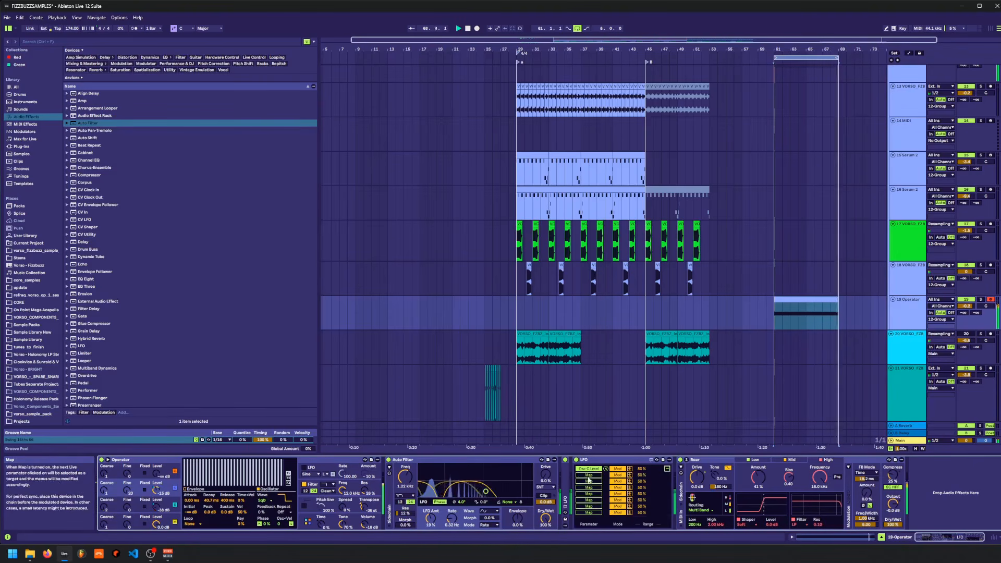
click(405, 525)
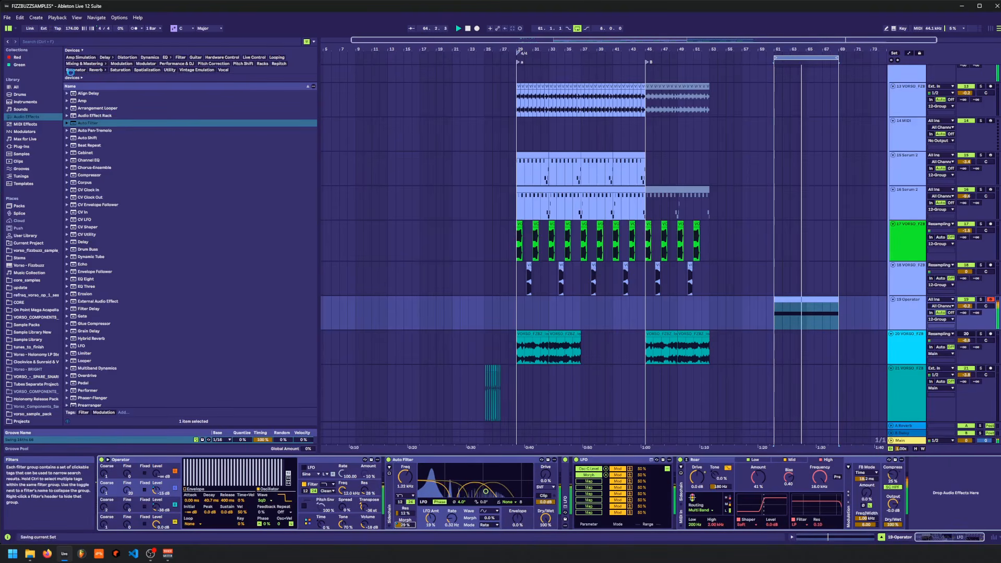
- Search the audio effects for "ott" and add the OTT preset at the end of the Operator track's device chain
click(48, 41)
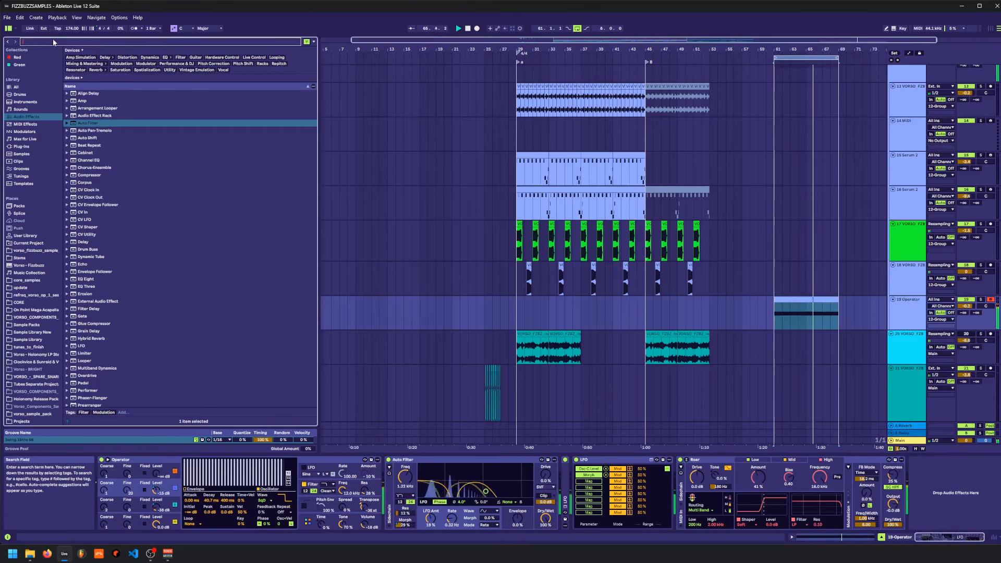
text(ott)
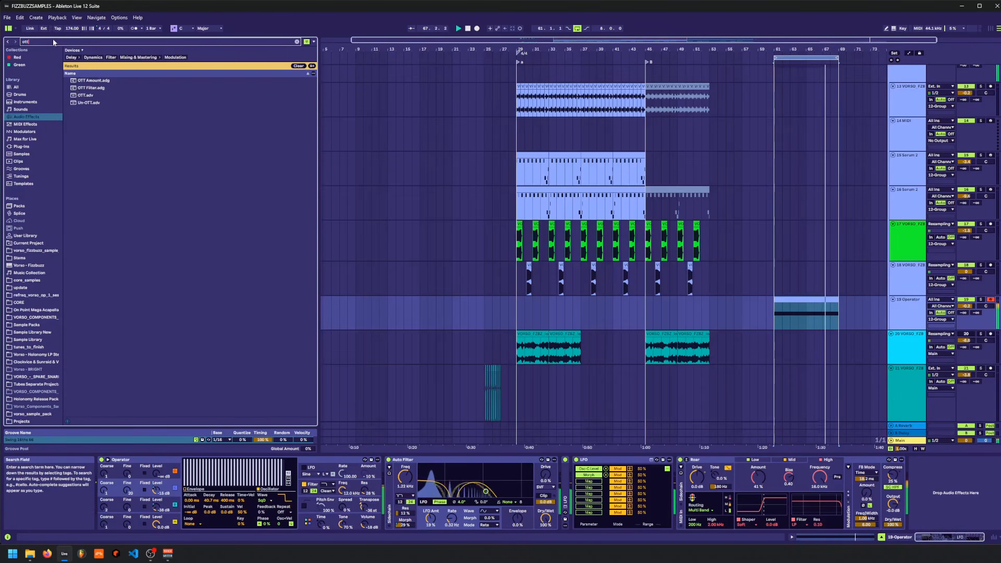
key(Down)
key(Return)
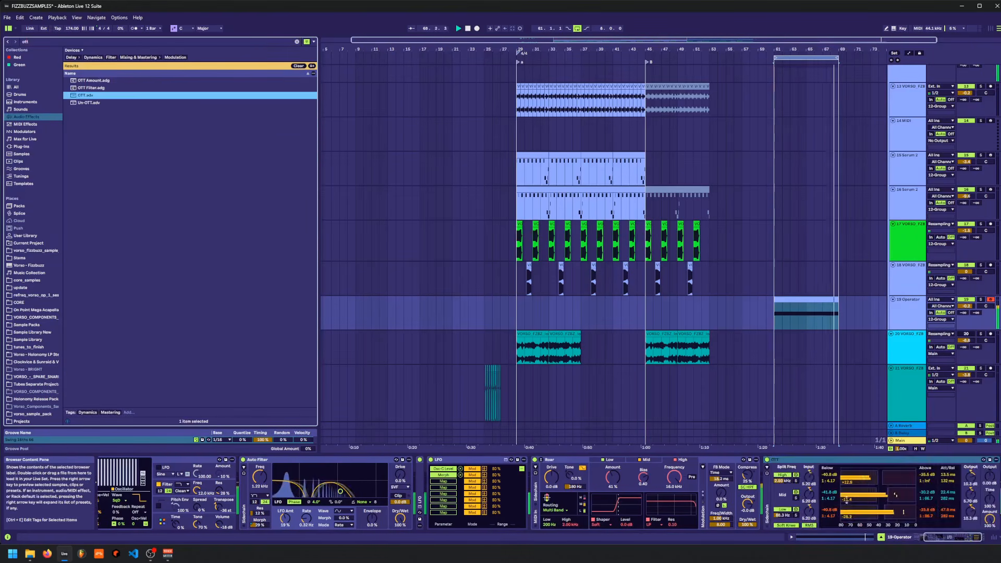
- Collapse the OTT device and duplicate it, and raise Roar's filter frequency before stopping playback
double_click(808, 459)
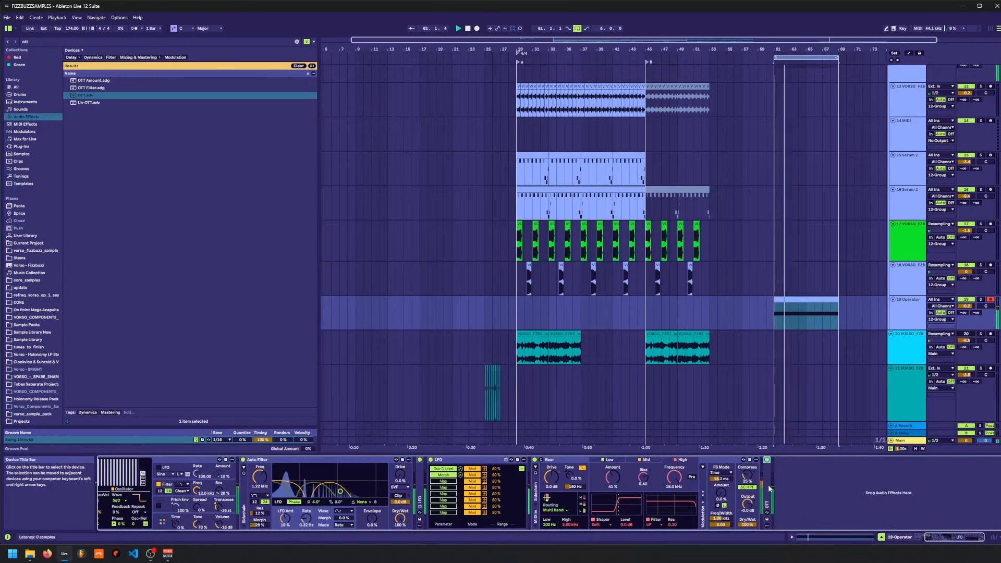
key(ctrl+d)
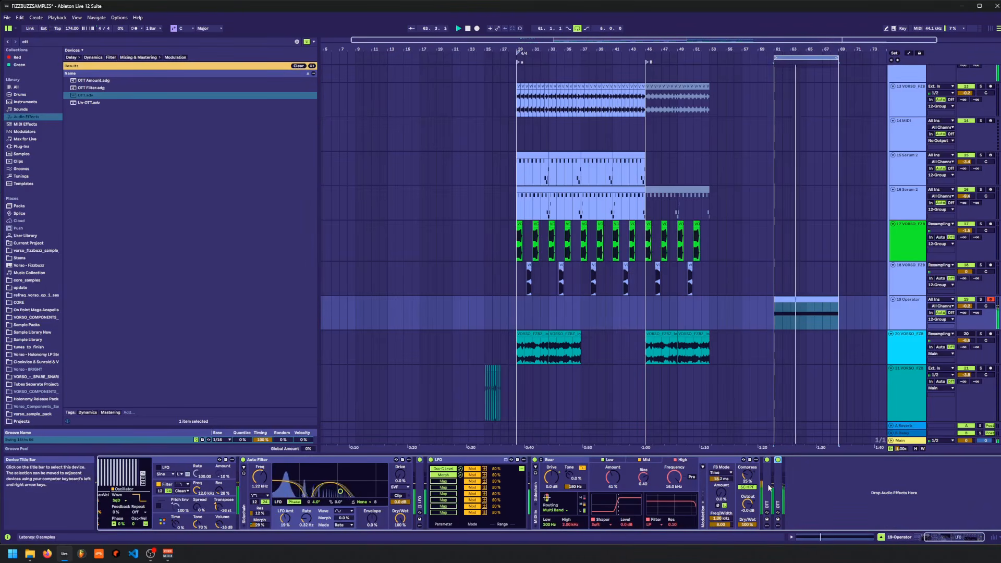
mouse_move(675, 477)
mouse_down()
mouse_move(674, 542)
mouse_move(674, 471)
mouse_up()
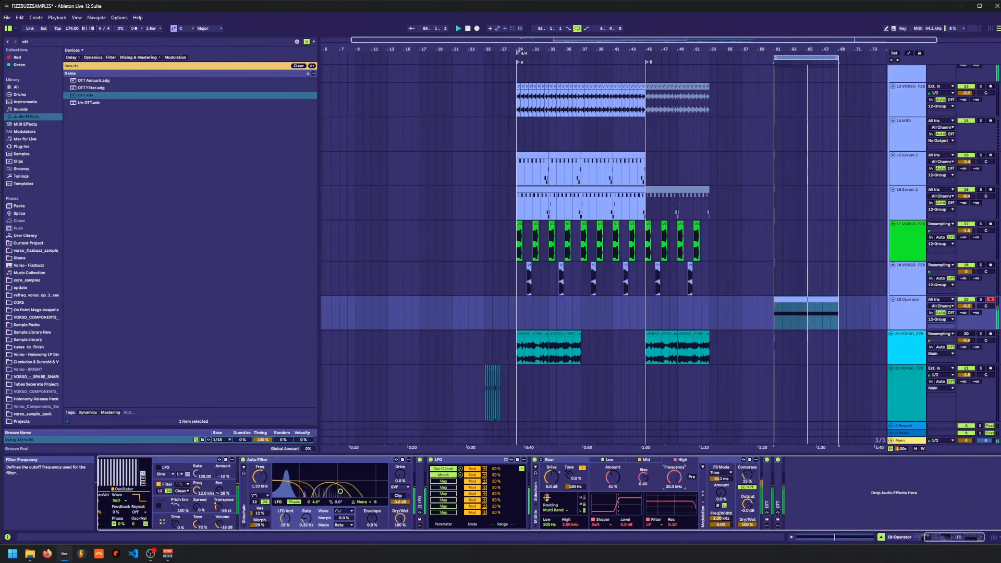
key(space)
- Search the audio effects for "vin" and insert Vinyl Distortion between Operator and the Auto Filter
click(25, 44)
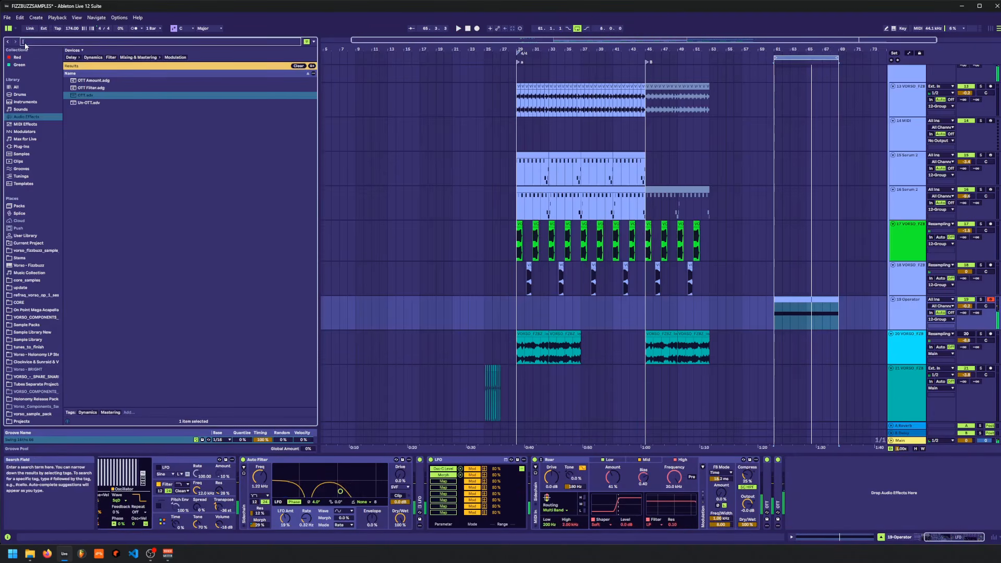
text(vin)
click(86, 81)
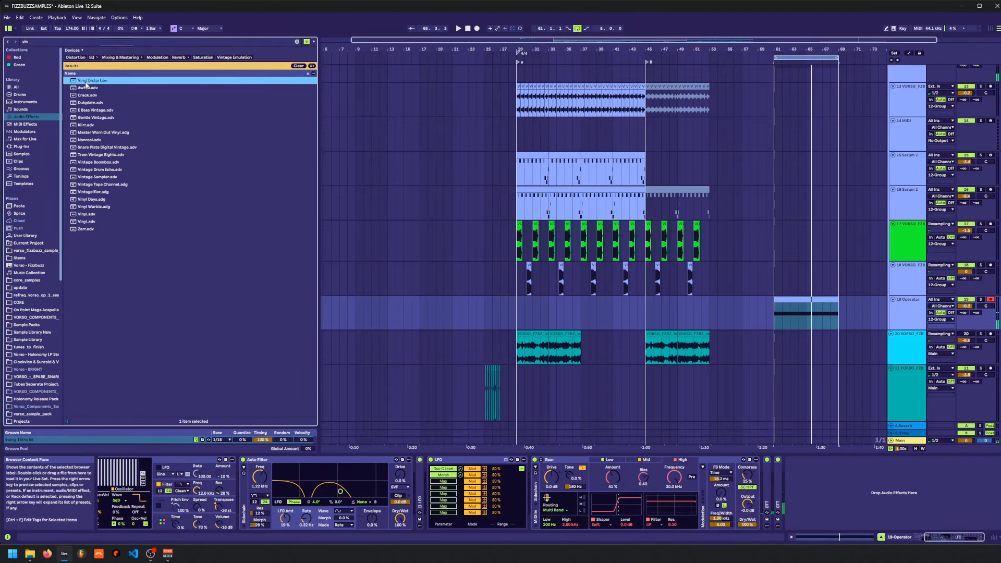
drag(225, 463, 232, 464)
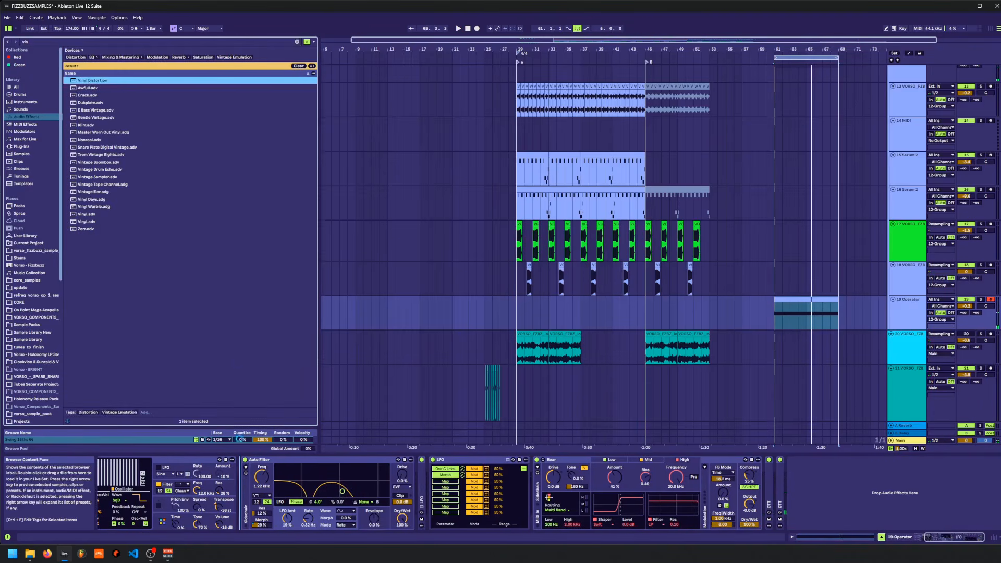
- Insert a Gate directly after Vinyl Distortion and set its threshold to about -16.3 dB while the loop plays
click(42, 44)
text(gate)
drag(79, 81, 336, 501)
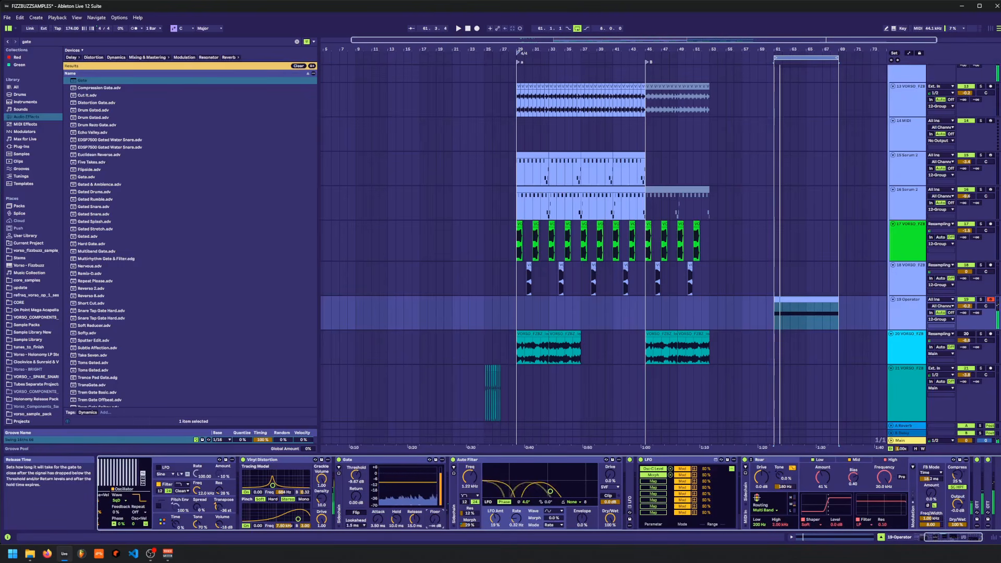
key(space)
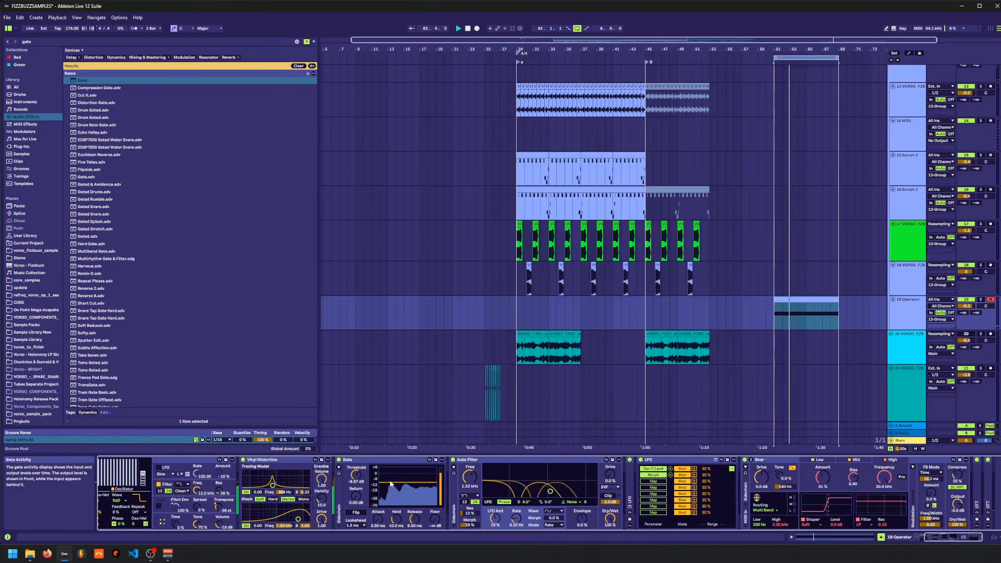
drag(409, 488, 409, 489)
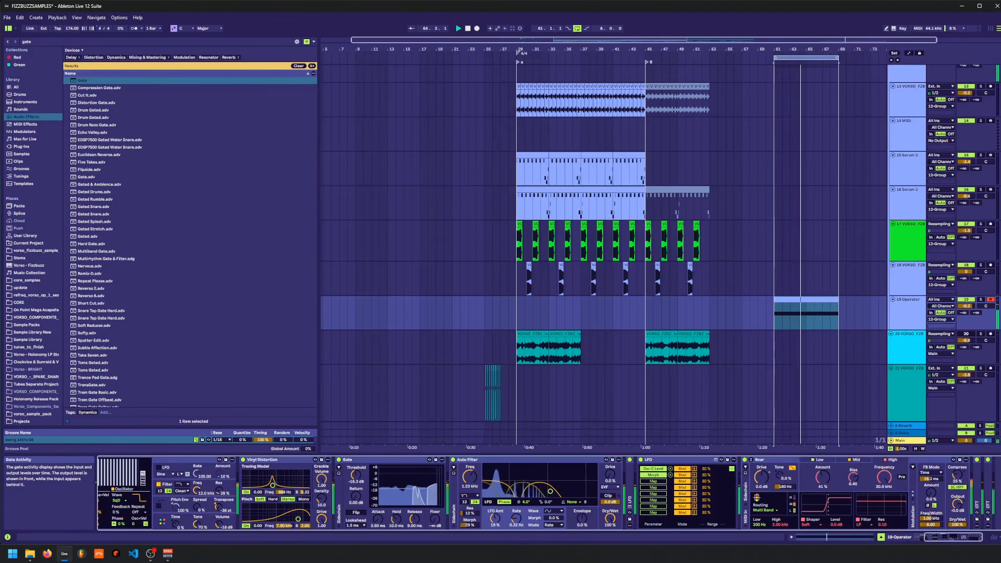
- Adjust Vinyl Distortion's Pinch frequency and distortion amount while the loop plays
drag(298, 519, 274, 510)
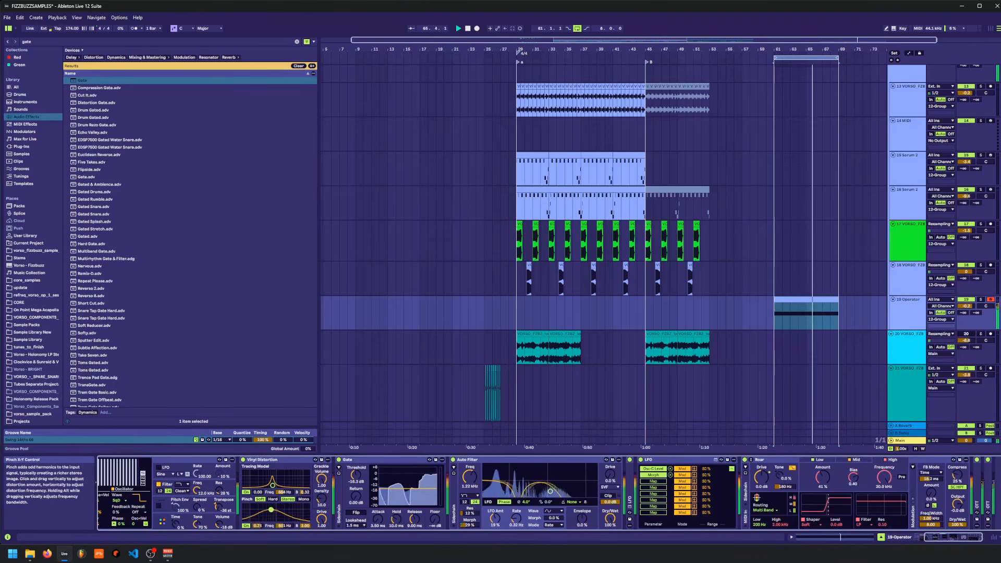
click(275, 500)
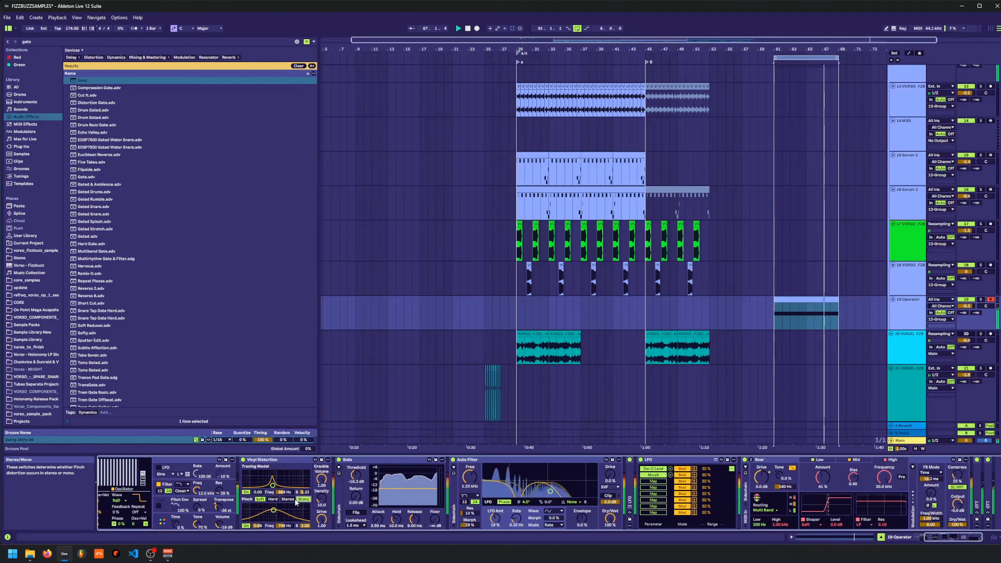
drag(274, 511, 275, 515)
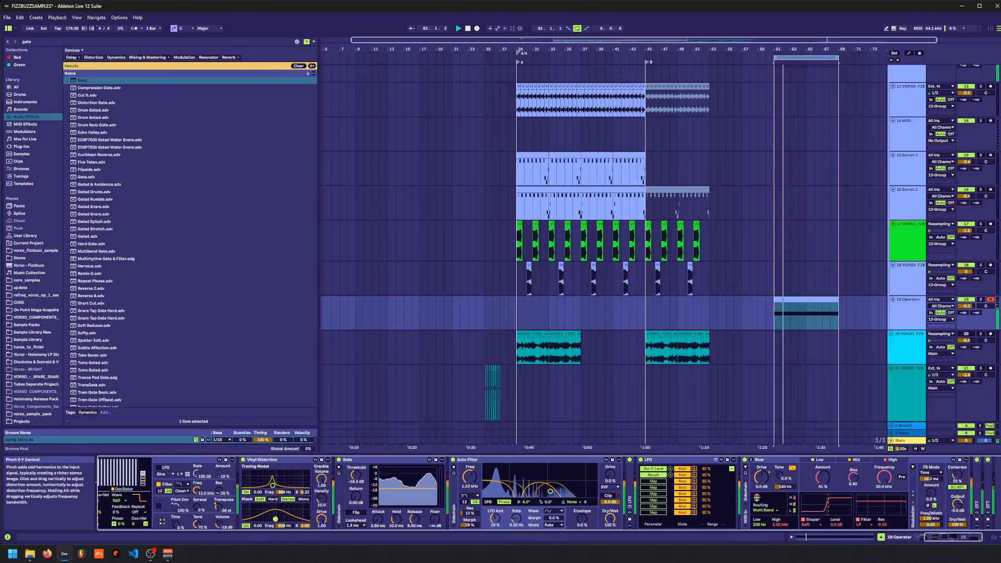
- Duplicate the LFO device, map the copy to Vinyl Distortion's Pinch Drive, and play the loop
drag(630, 488, 624, 491)
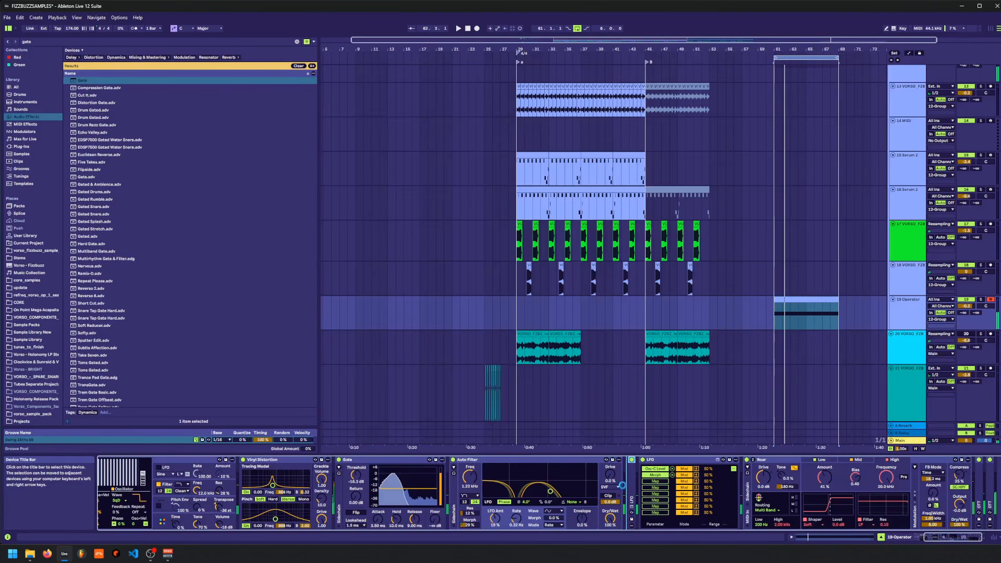
double_click(632, 482)
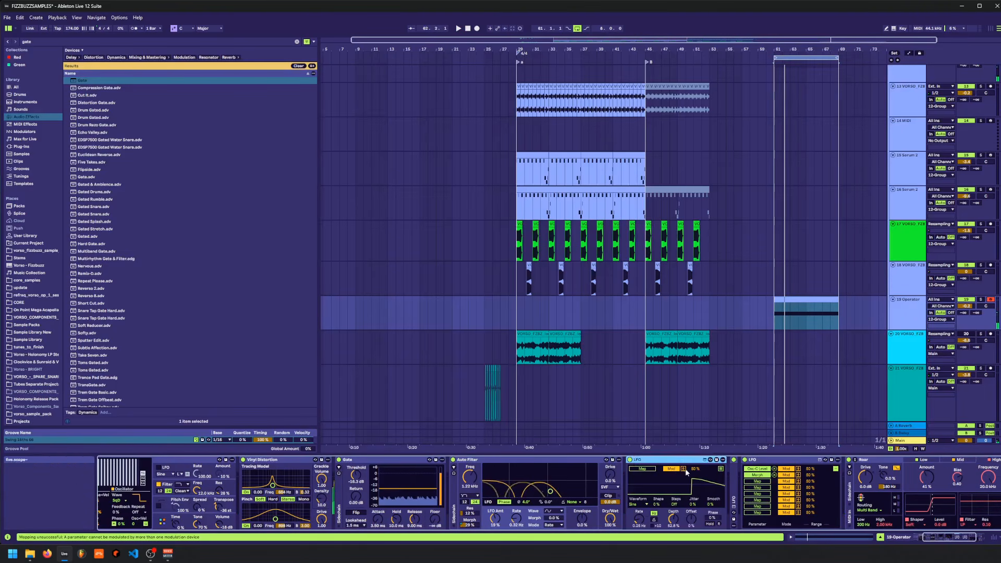
click(644, 469)
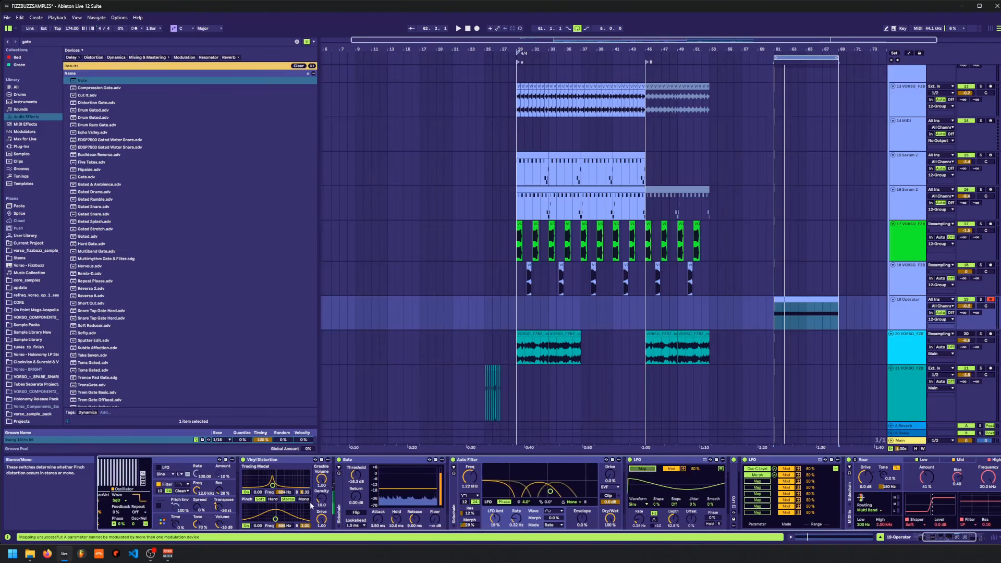
click(303, 526)
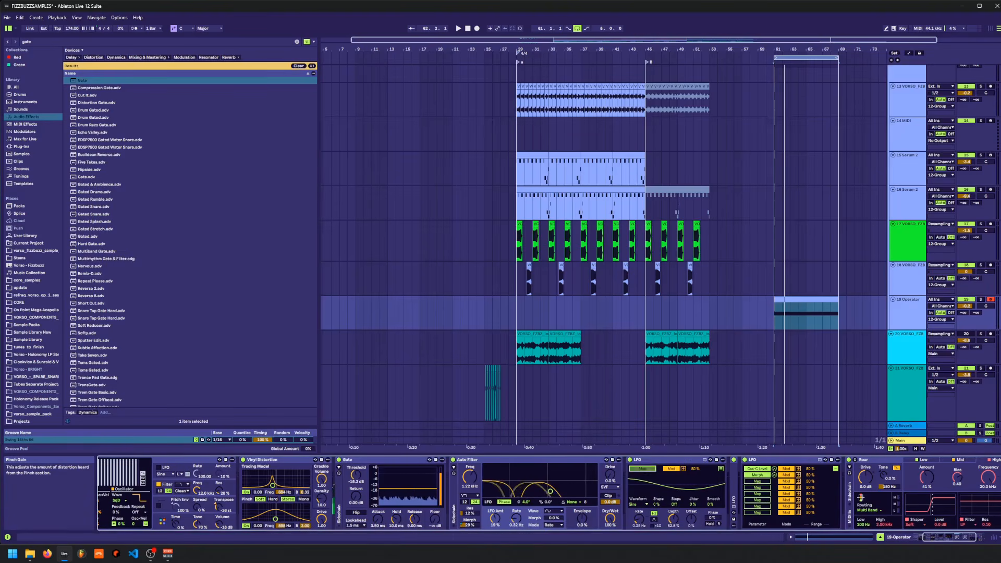
key(space)
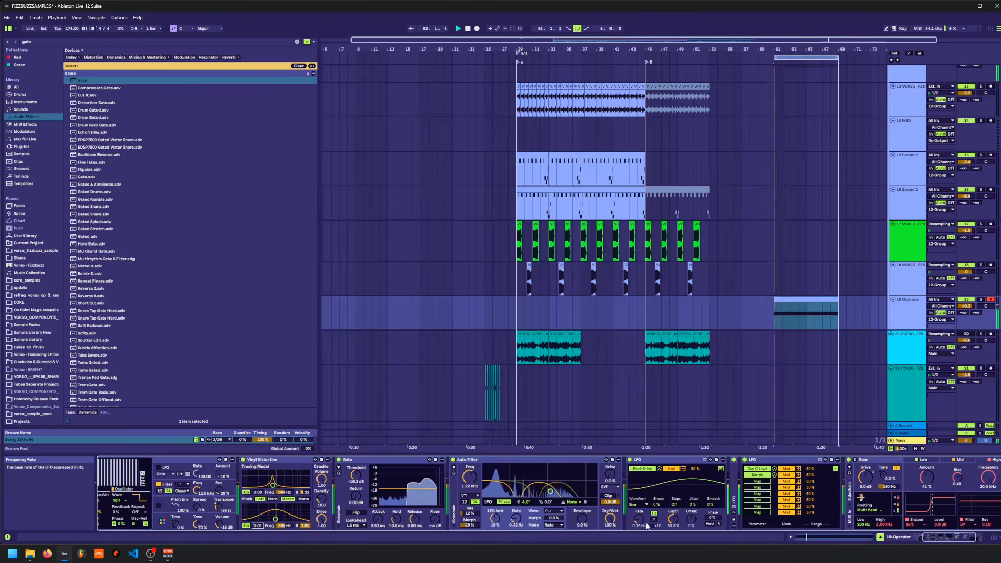
- Clear the browser search, try an EQ Eight between Operator and Vinyl Distortion, and remove it
click(25, 42)
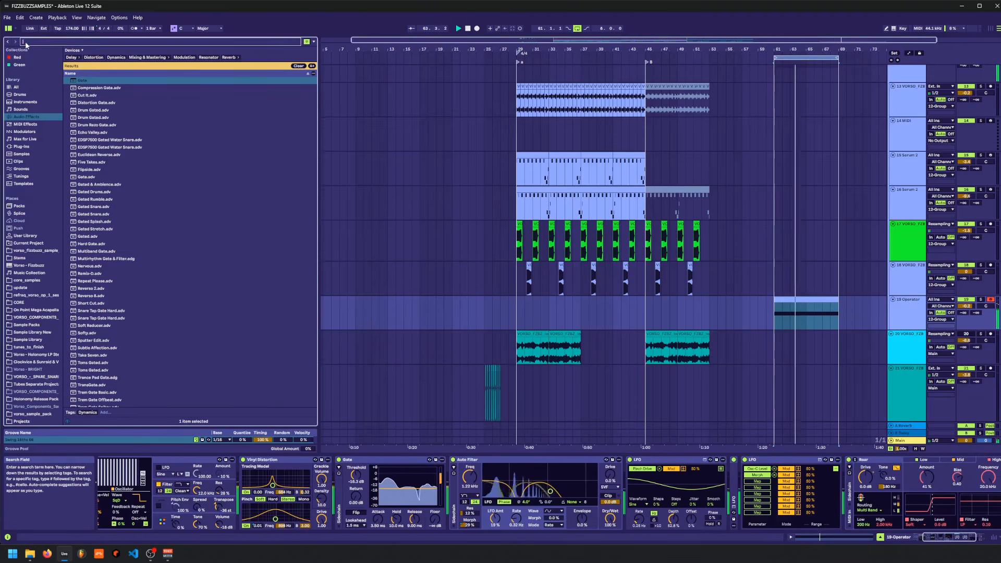
drag(88, 280, 314, 481)
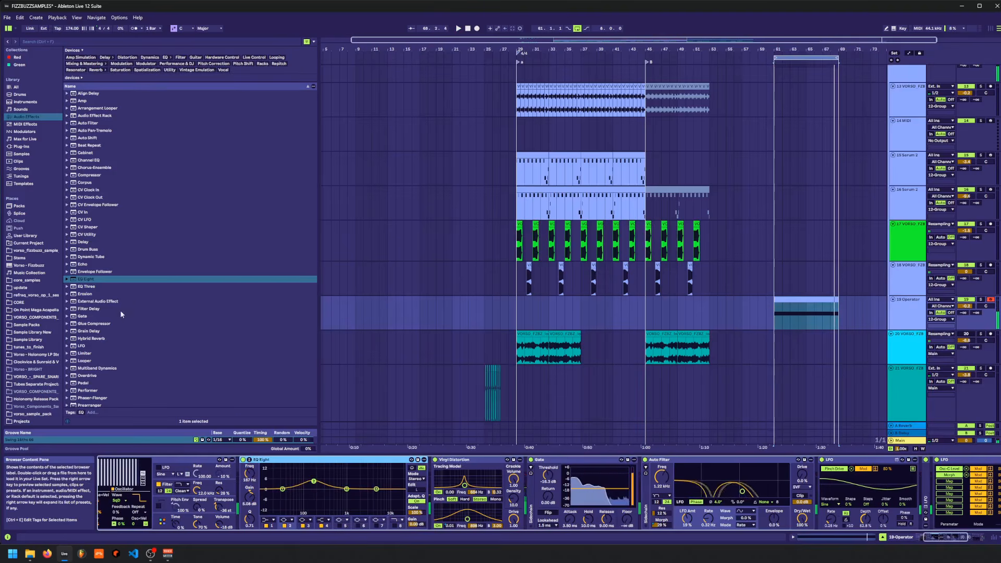
key(Delete)
- Insert a Saturator between Gate and Auto Filter and shape its Color curve at about 876 Hz during playback
scroll(109, 379, down, 5)
drag(86, 337, 680, 510)
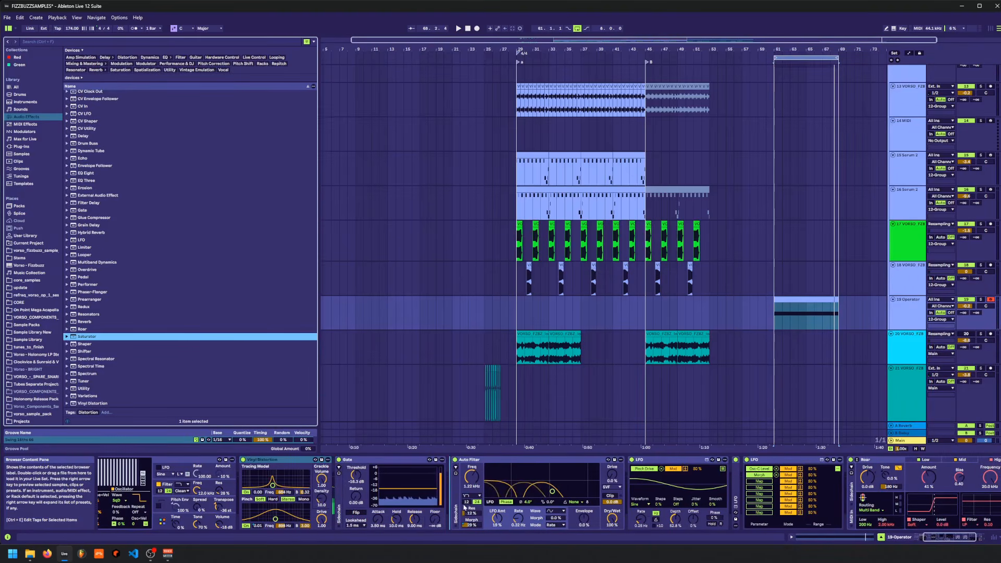
drag(471, 485, 471, 485)
key(space)
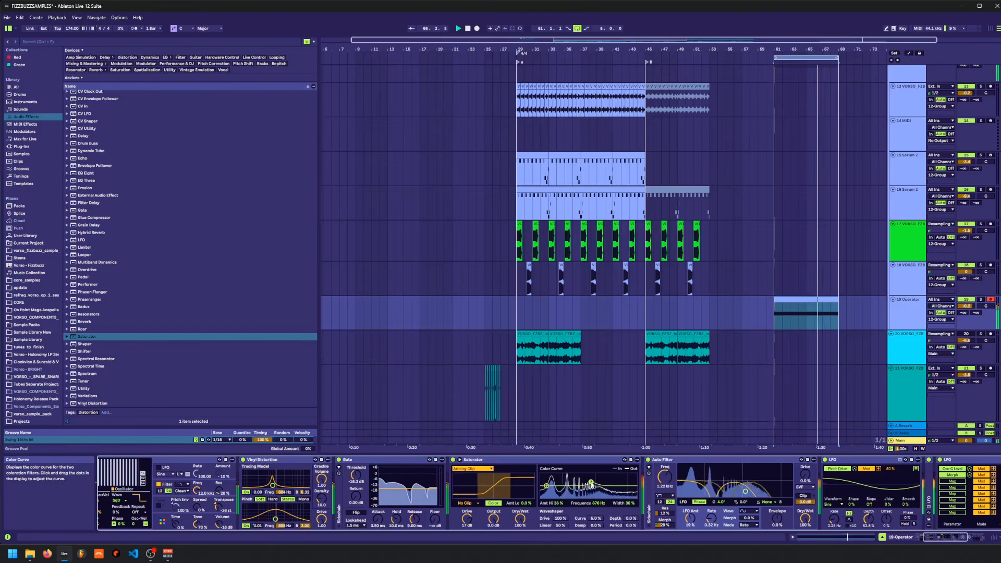
- Insert Chorus-Ensemble between Operator and Vinyl Distortion, adjust its dry/wet mix, and audition the loop
scroll(91, 140, up, 4)
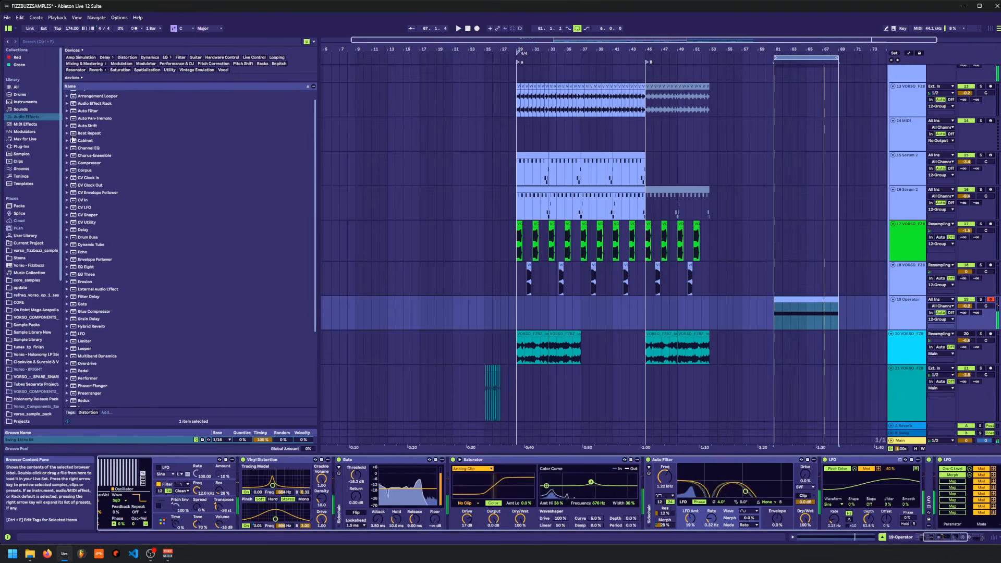
drag(71, 156, 324, 497)
key(space)
drag(323, 519, 323, 519)
key(space)
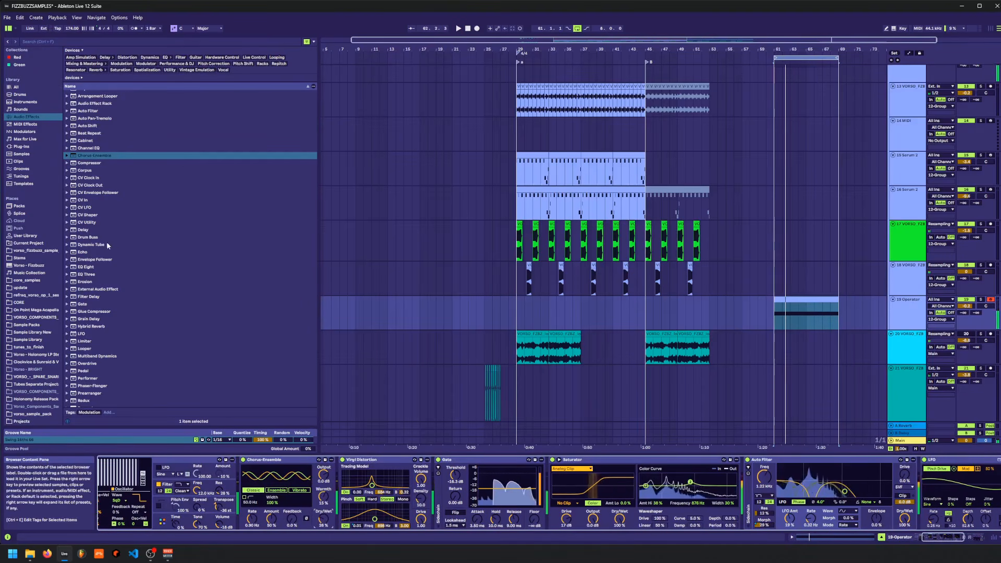
- Add an EQ Eight after the Auto Filter, switch it to M/S mode, and raise a low-cut band to just under 1 kHz
drag(104, 267, 965, 491)
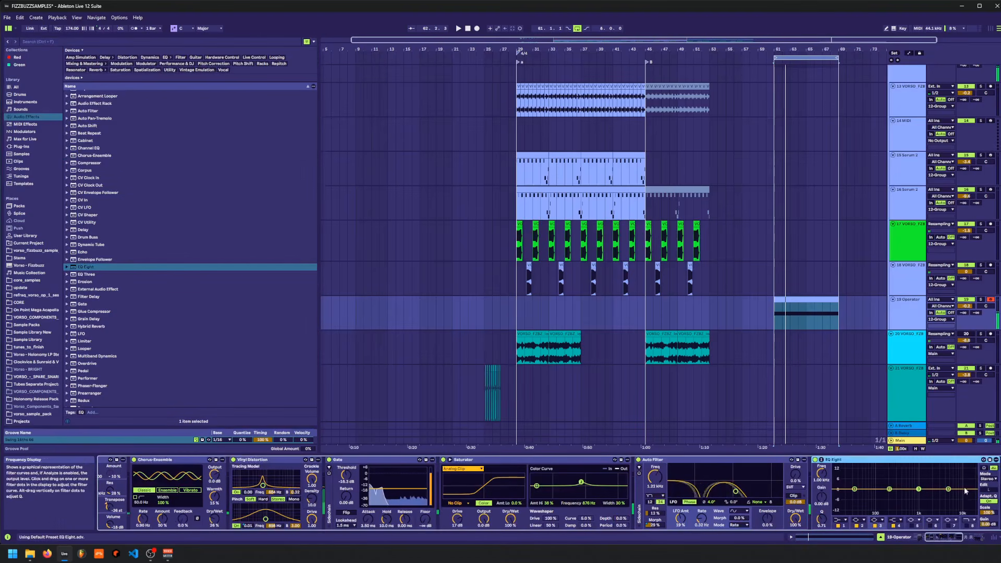
click(985, 479)
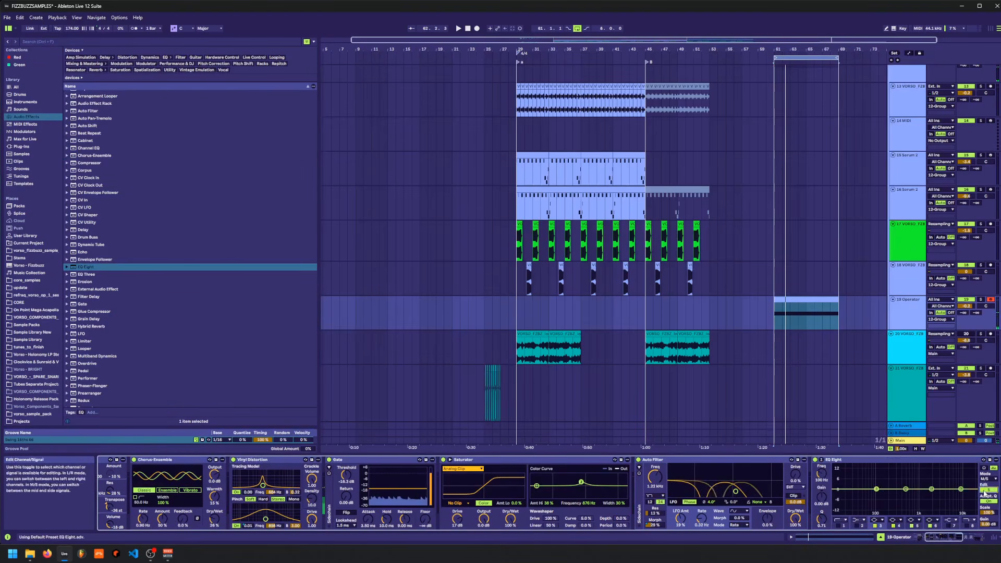
click(837, 525)
key(space)
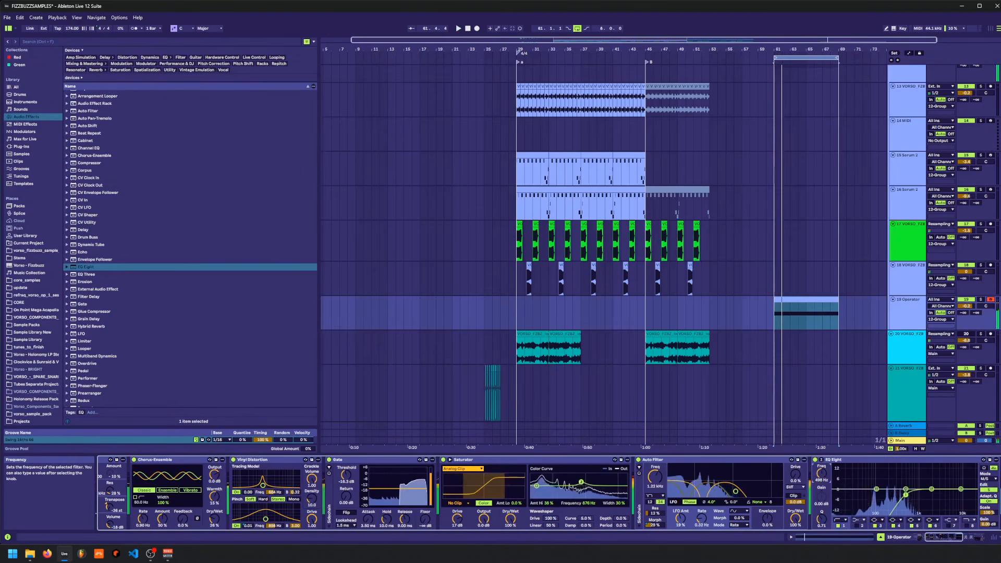
drag(823, 474, 824, 481)
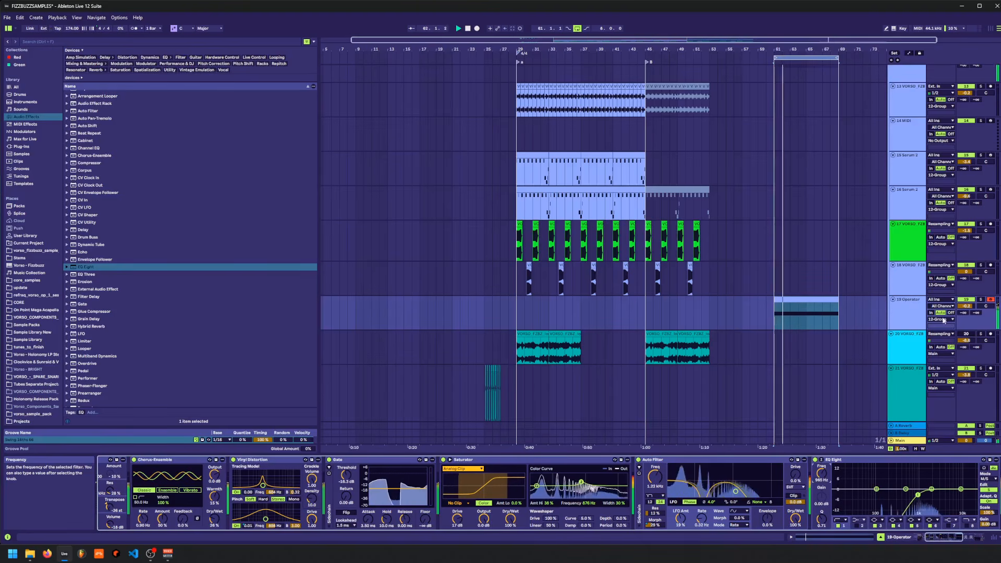
- Append a Saturator to the end of the Operator track's device chain and adjust its drive during playback
scroll(730, 495, right, 10)
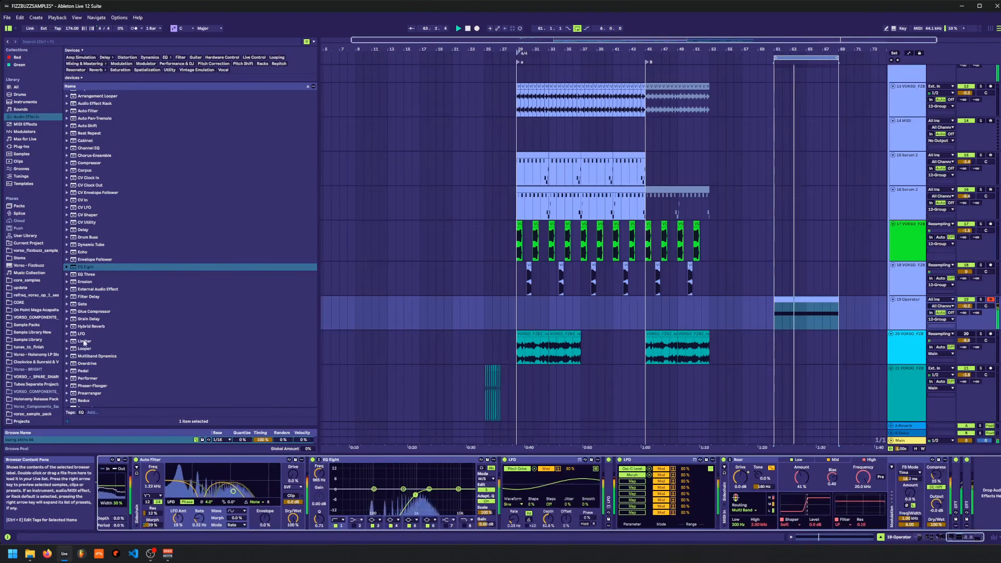
scroll(86, 339, down, 4)
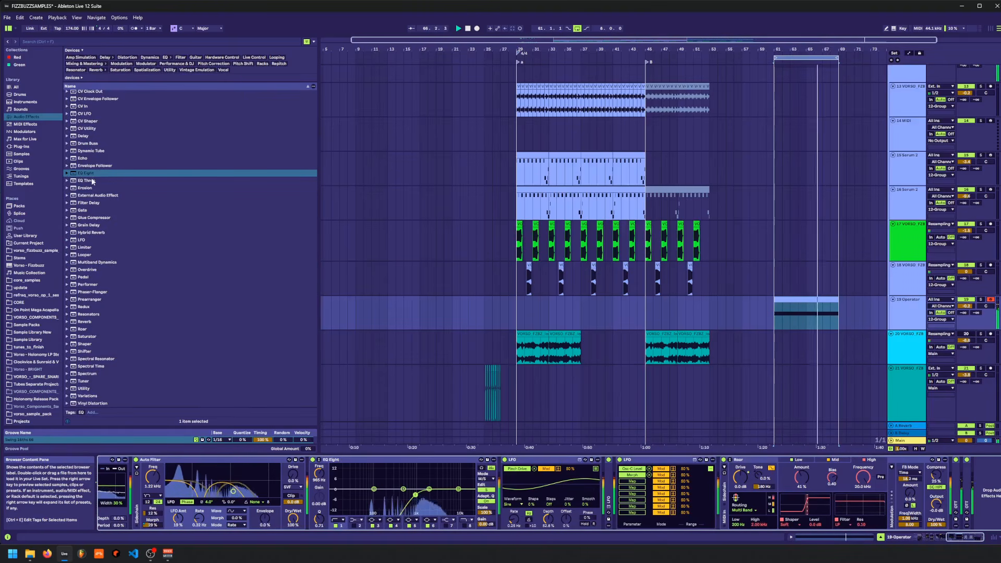
double_click(87, 337)
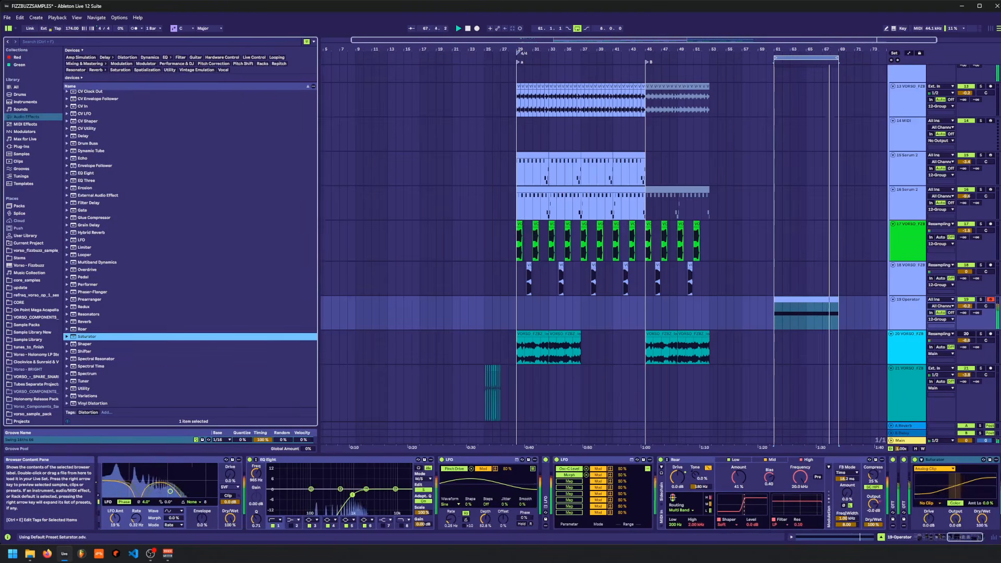
drag(929, 518, 929, 504)
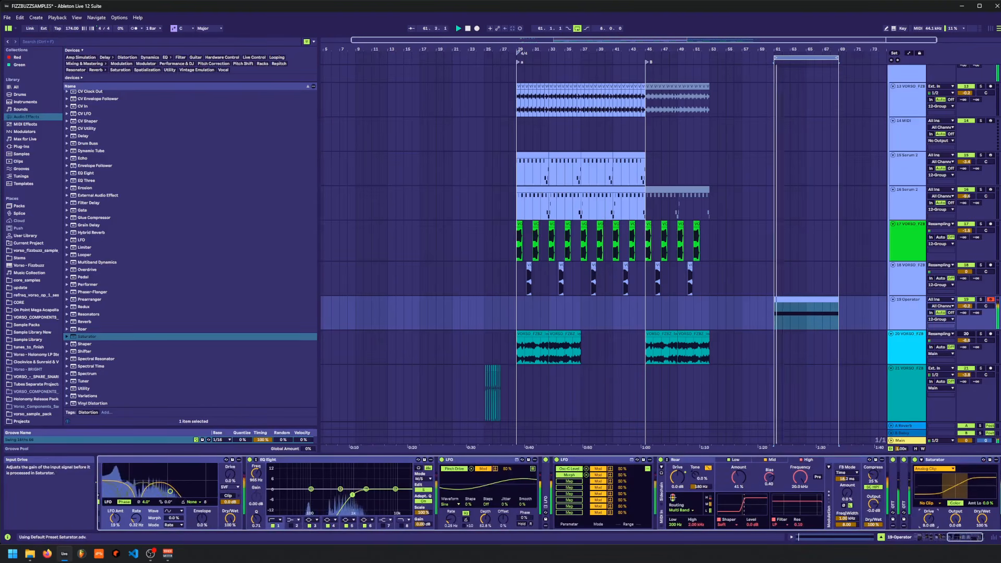
drag(963, 541, 961, 540)
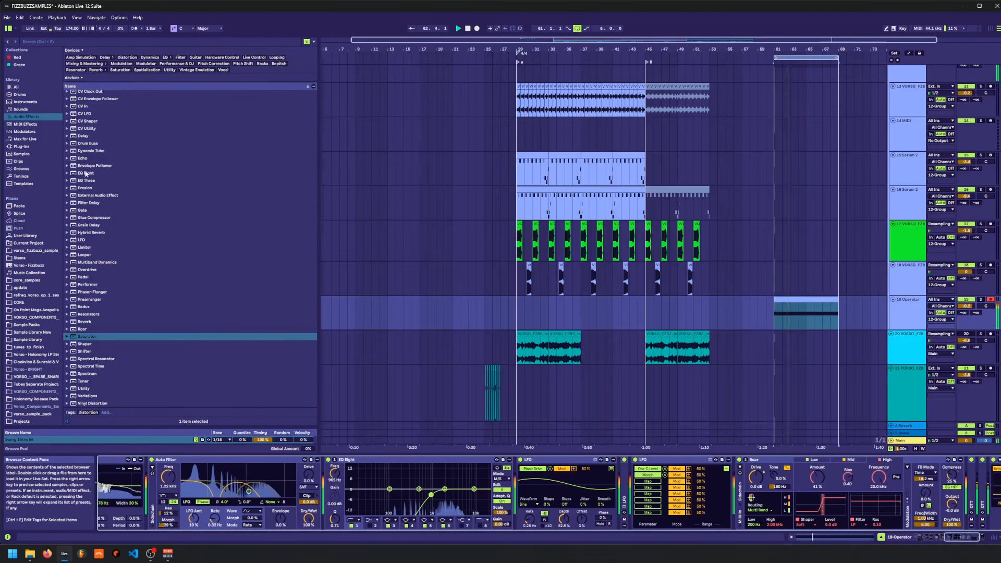
- Add an EQ Eight after the OTT devices, boosting a low band and dipping a high band during playback
scroll(87, 125, up, 5)
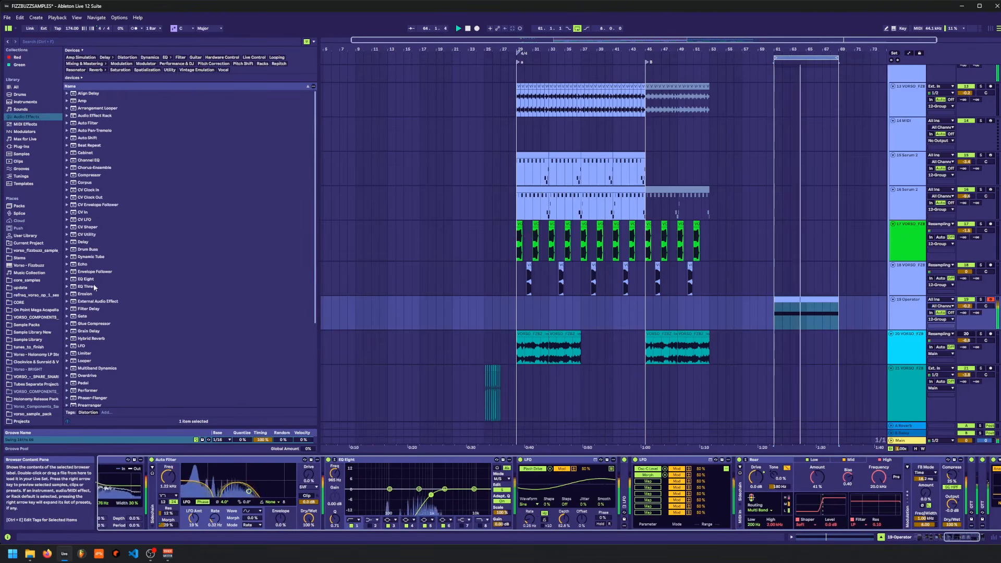
click(89, 280)
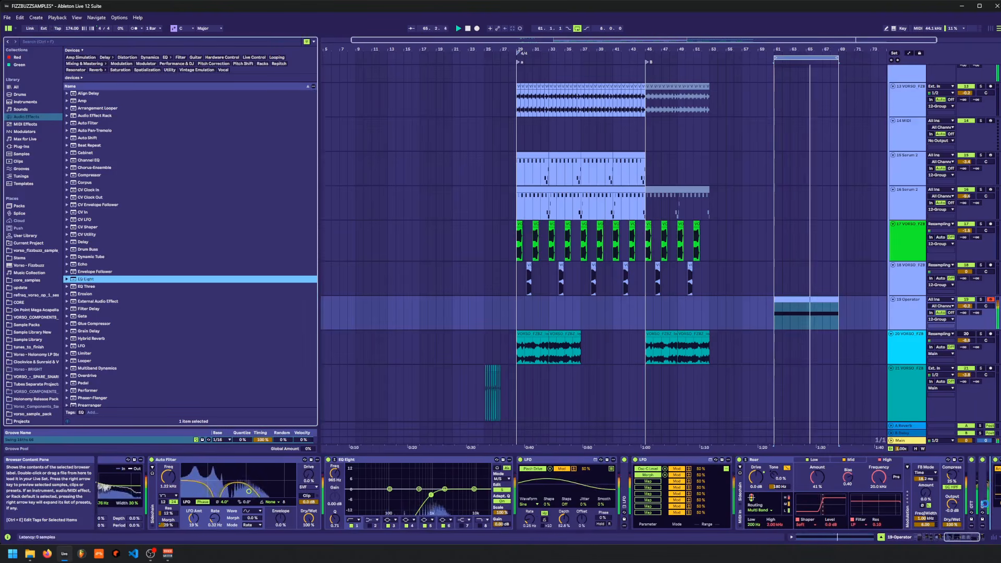
key(Return)
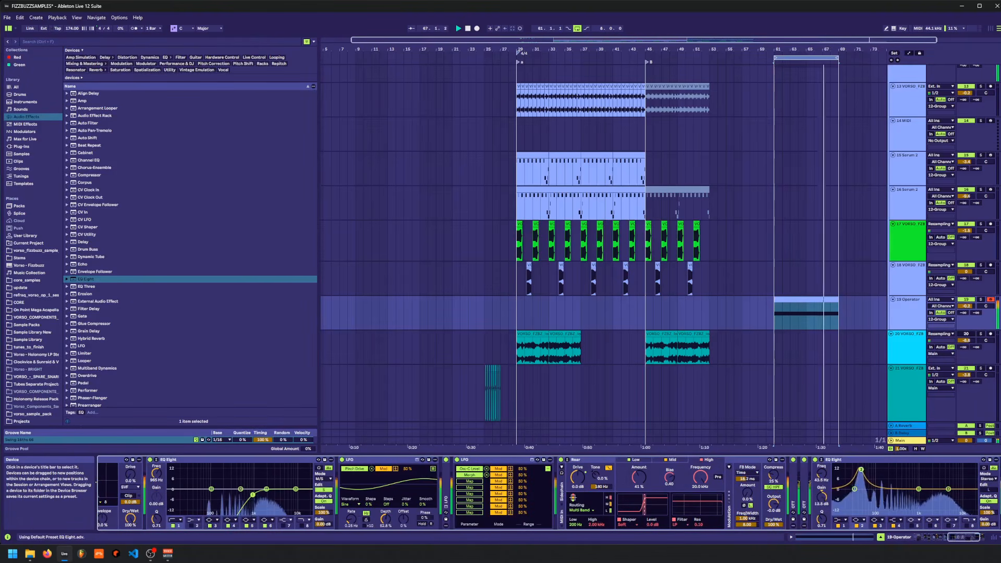
drag(860, 470, 861, 476)
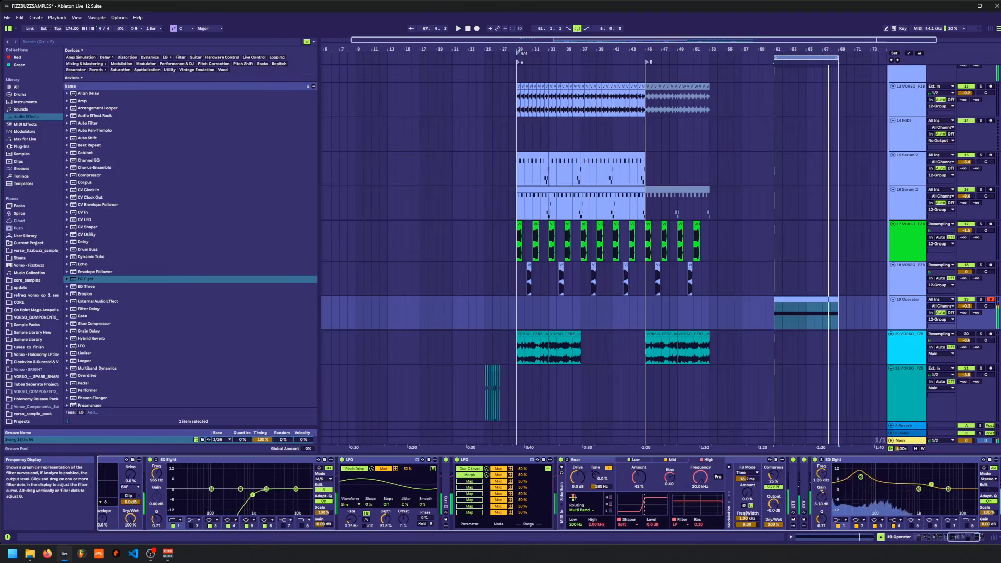
mouse_move(931, 484)
mouse_down()
mouse_move(897, 490)
mouse_move(937, 497)
mouse_up()
key(space)
click(898, 489)
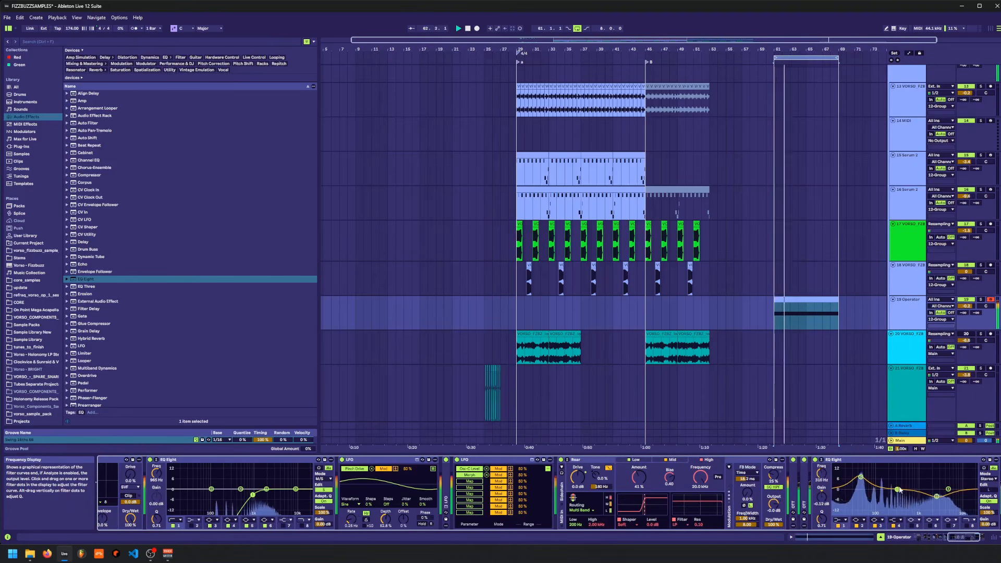
- Search the audio effects for "shifter" and insert a Shifter between Operator and Chorus-Ensemble
click(958, 539)
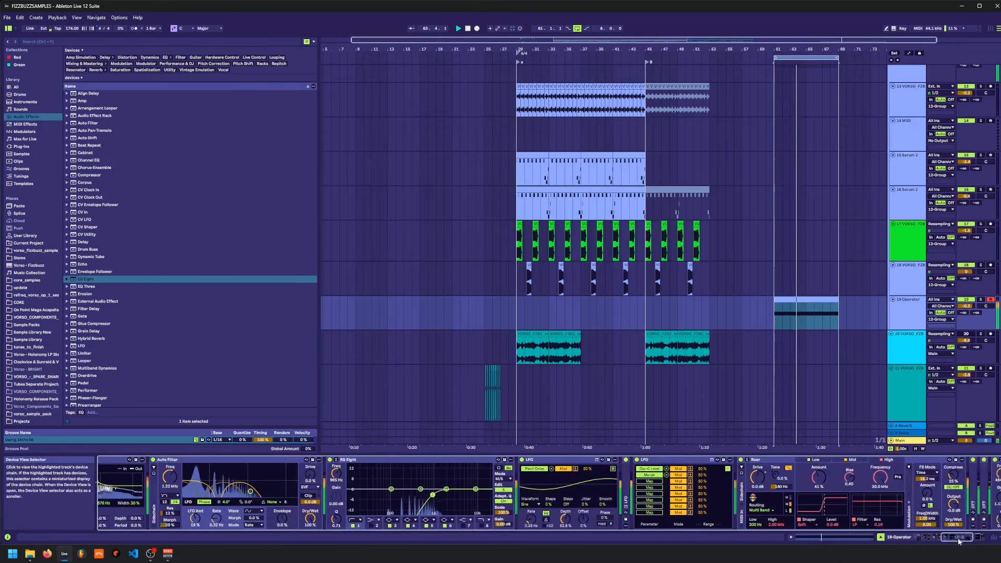
drag(958, 539, 929, 538)
key(space)
click(45, 57)
click(46, 43)
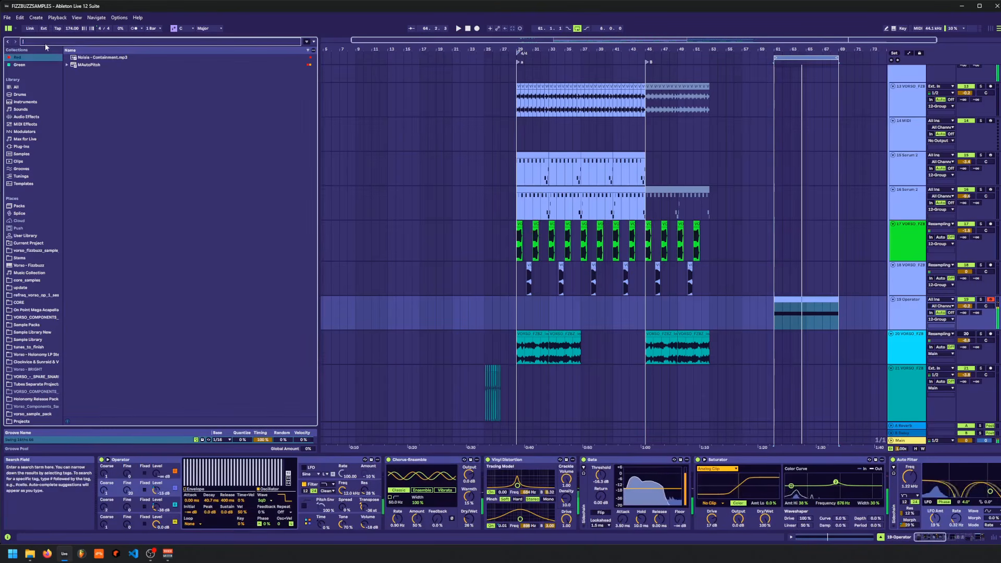
text(shifter)
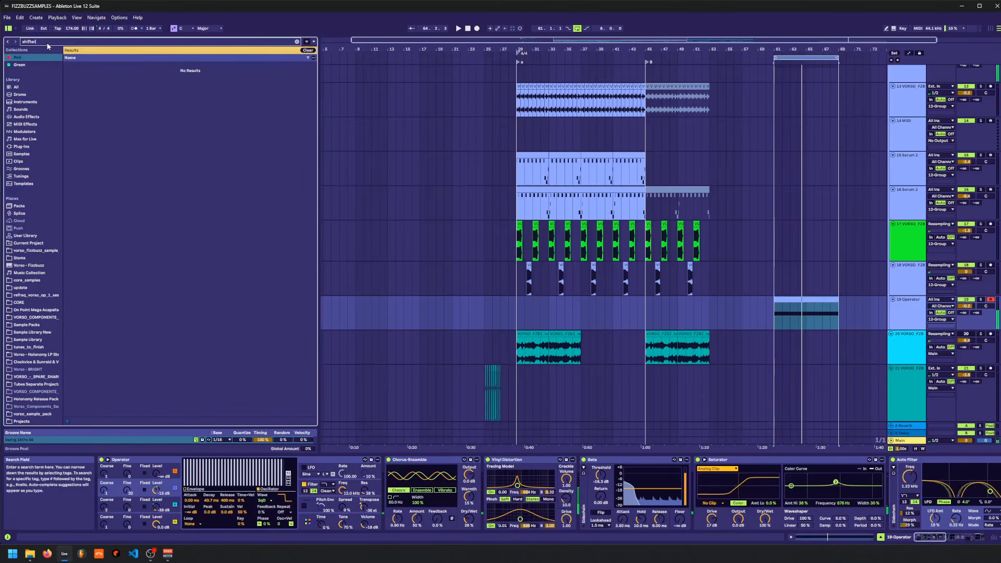
click(40, 116)
click(86, 82)
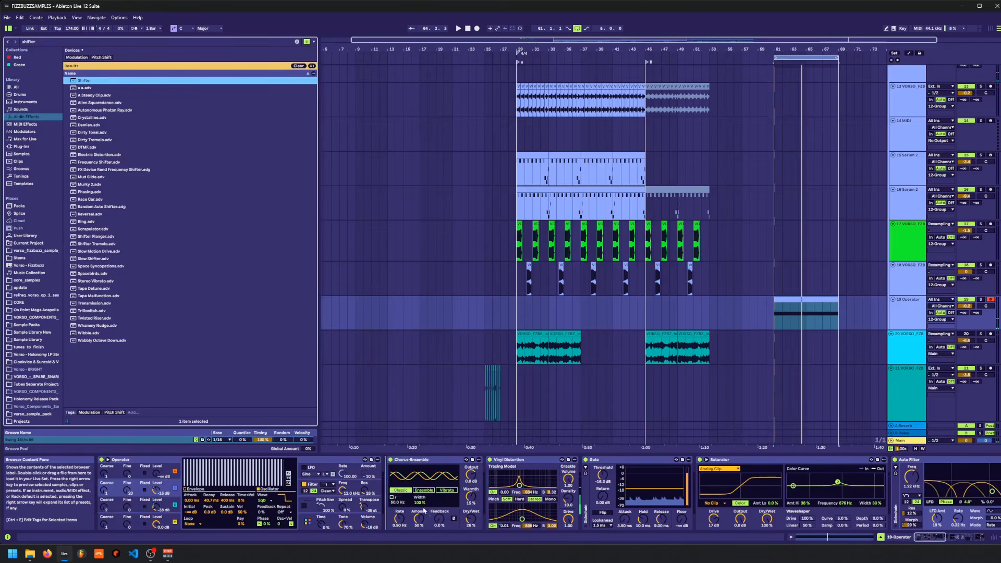
drag(428, 505, 467, 503)
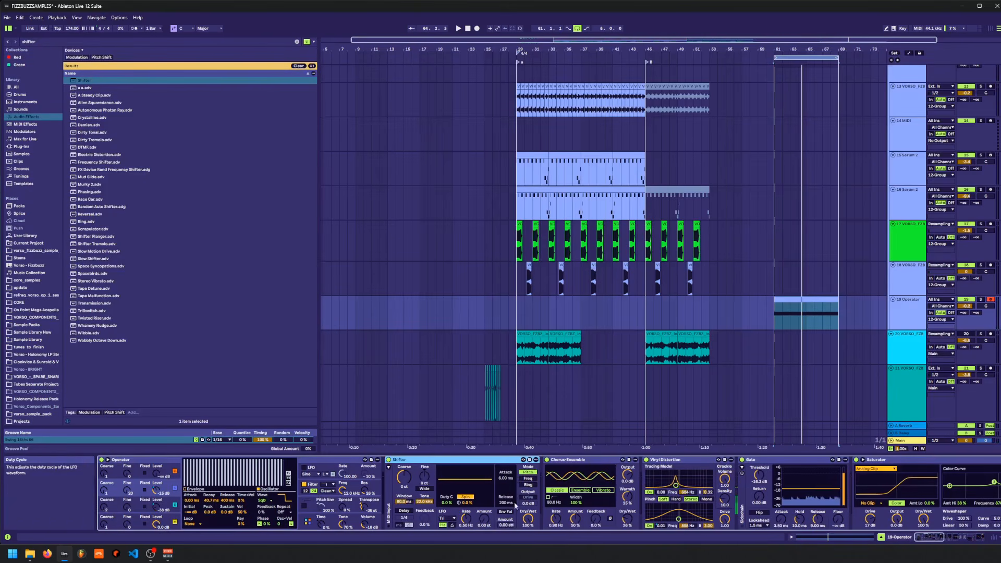
- Switch the Shifter to Freq mode and set its fine shift to about -1.5 Hz while auditioning the loop
click(528, 479)
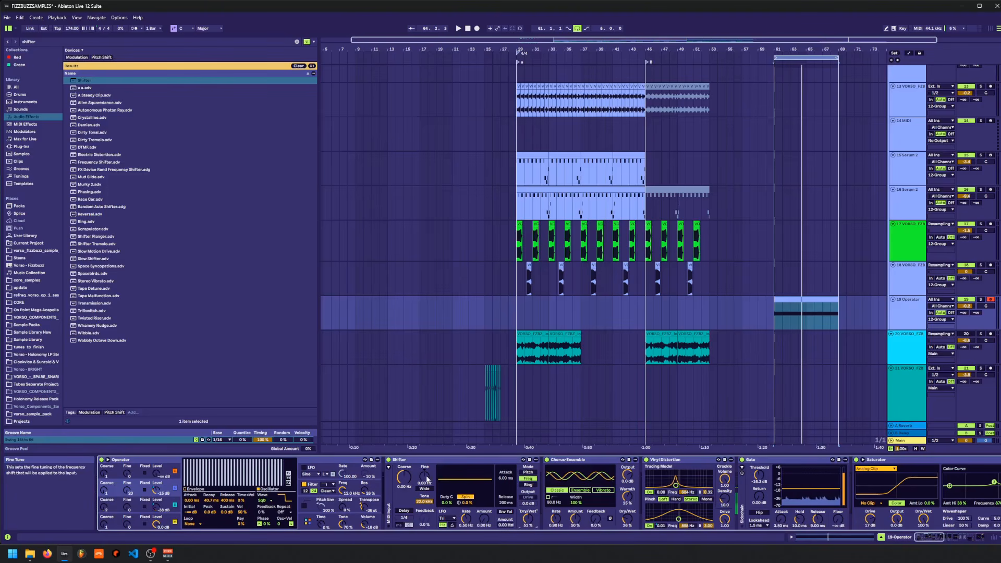
drag(426, 479, 427, 485)
key(space)
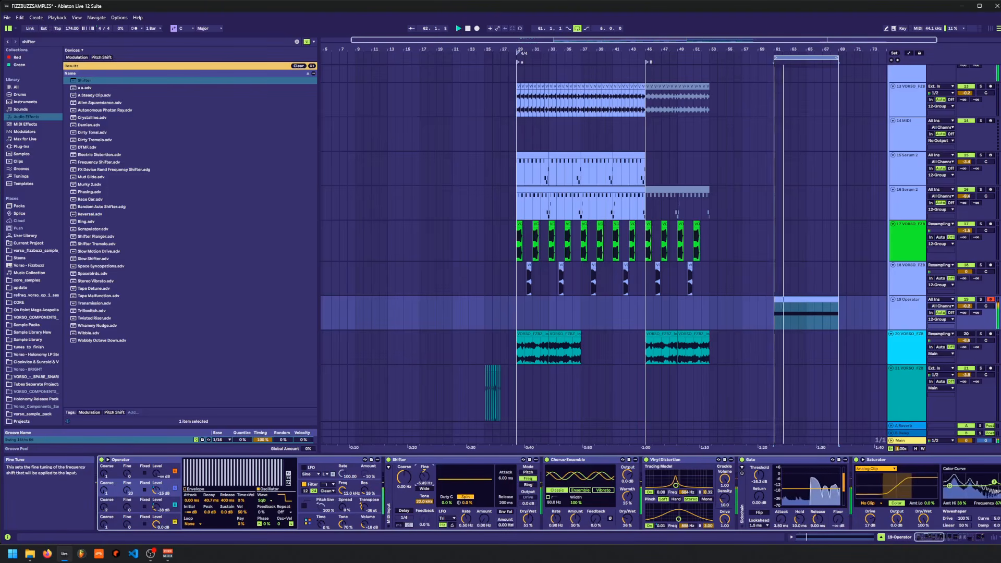
drag(427, 485, 427, 479)
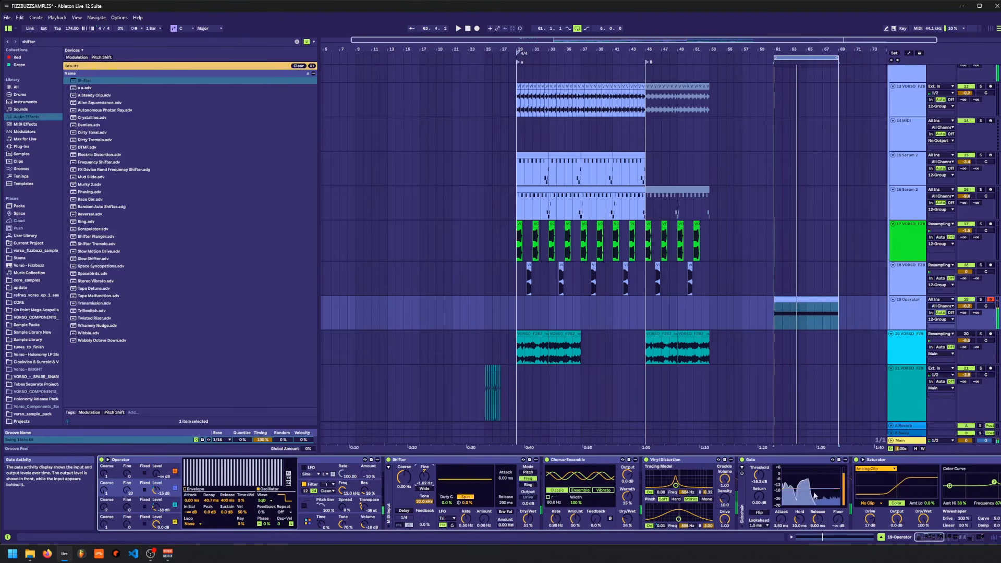
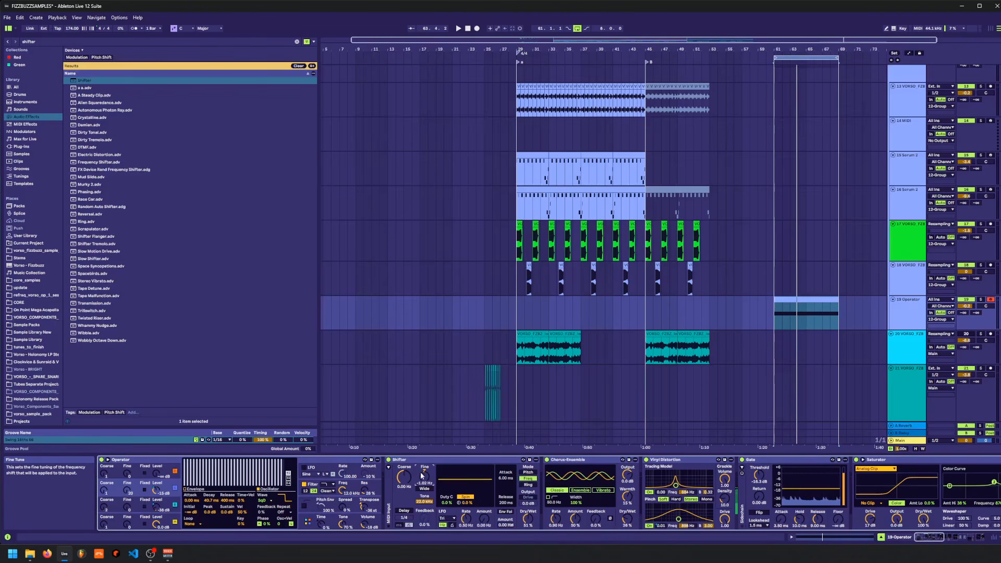
- Clear the browser search, insert an EQ Eight between Shifter and Chorus-Ensemble, and audition the bass loop
click(52, 41)
key(BackSpace)
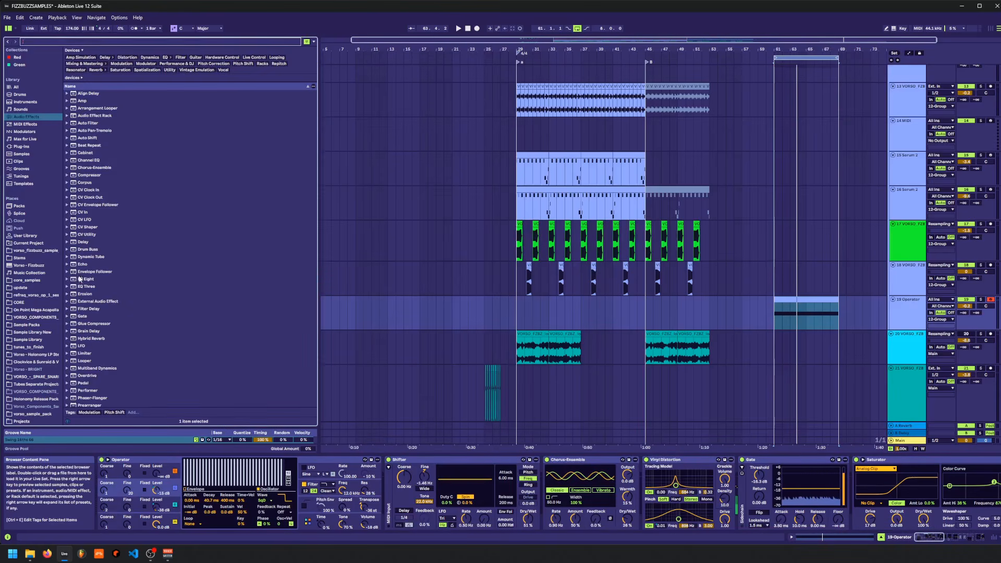
drag(79, 279, 601, 488)
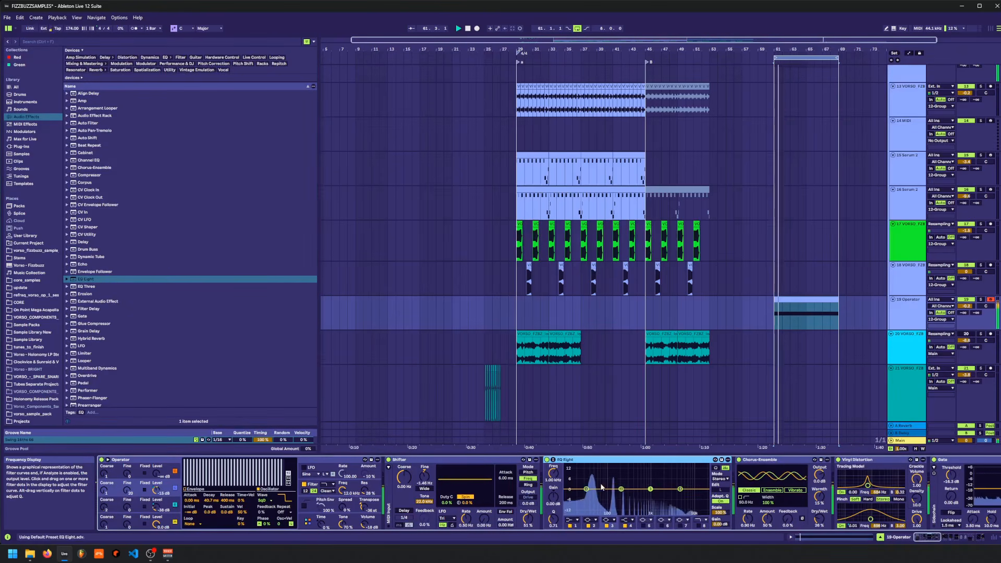
key(space)
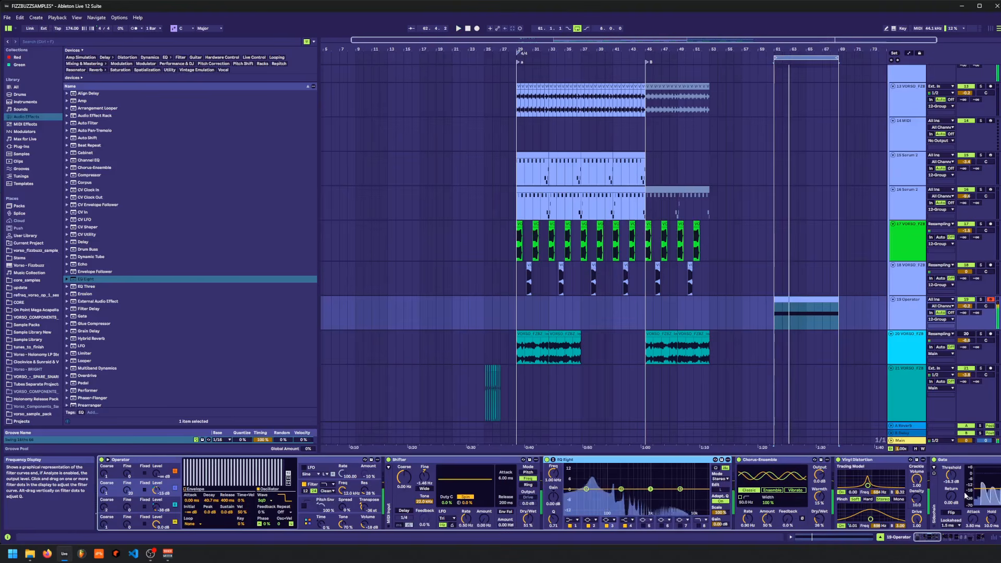
click(959, 457)
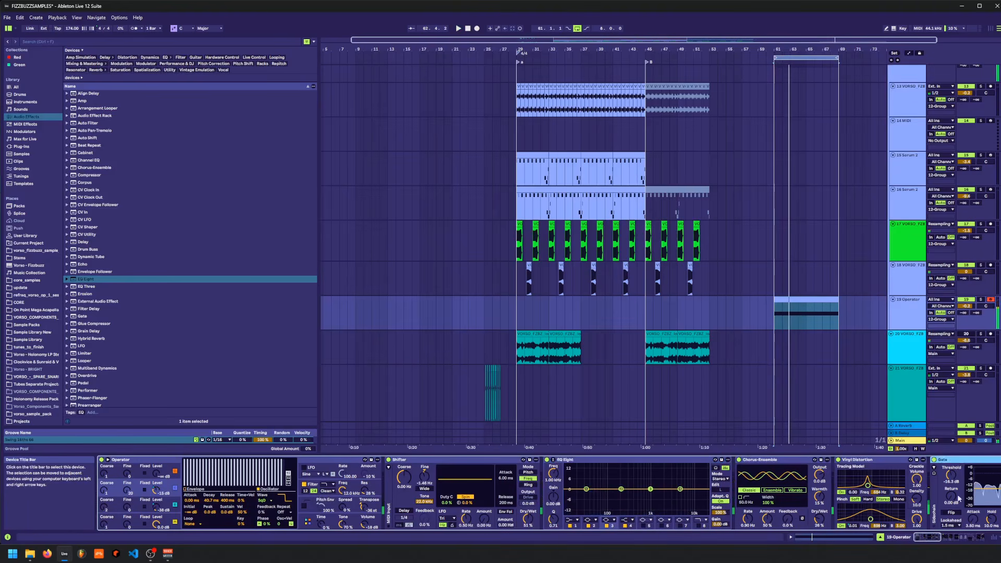
click(936, 541)
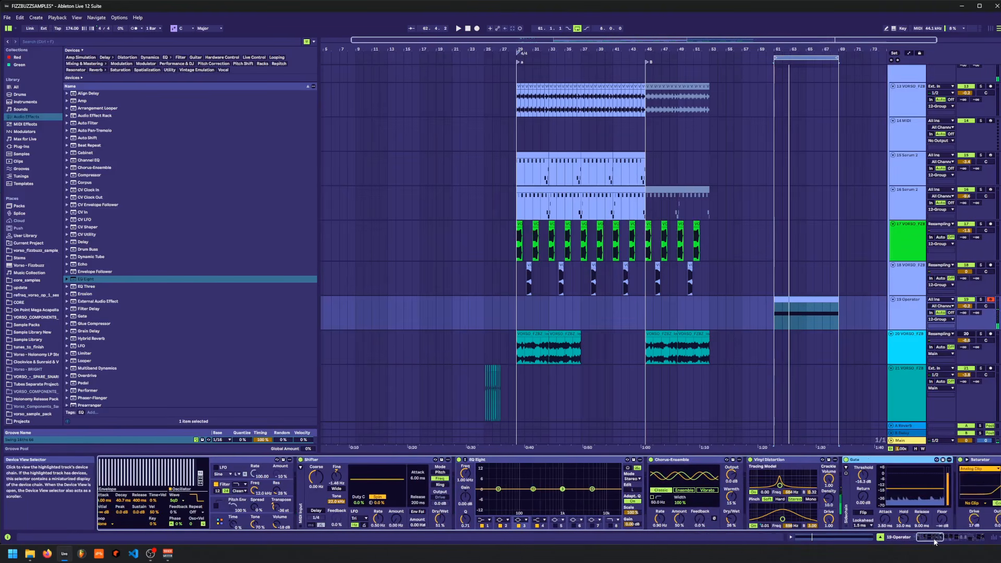
key(space)
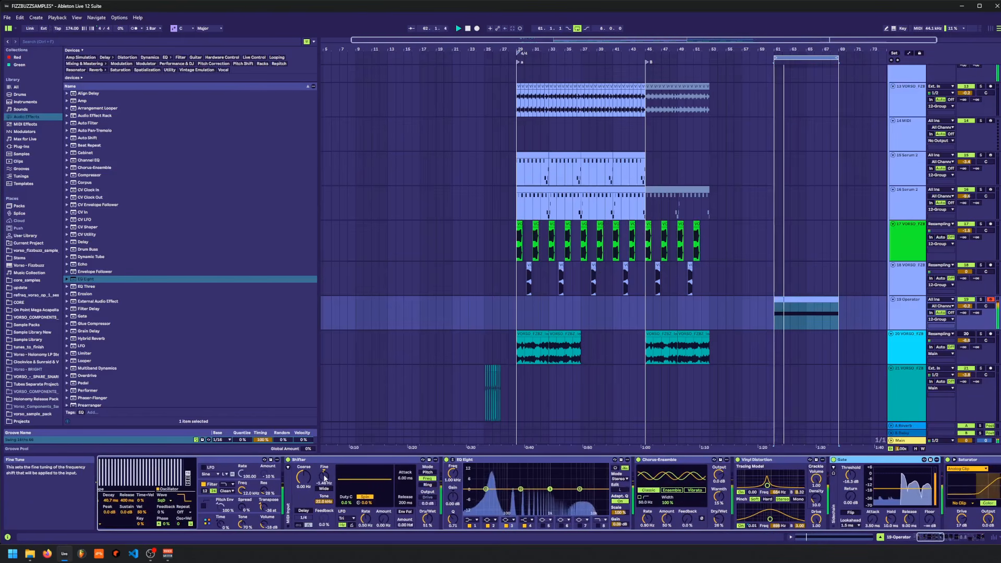
- Draw rising and falling Shifter fine-tune automation across the Operator clip and give it its own automation lane
key(a)
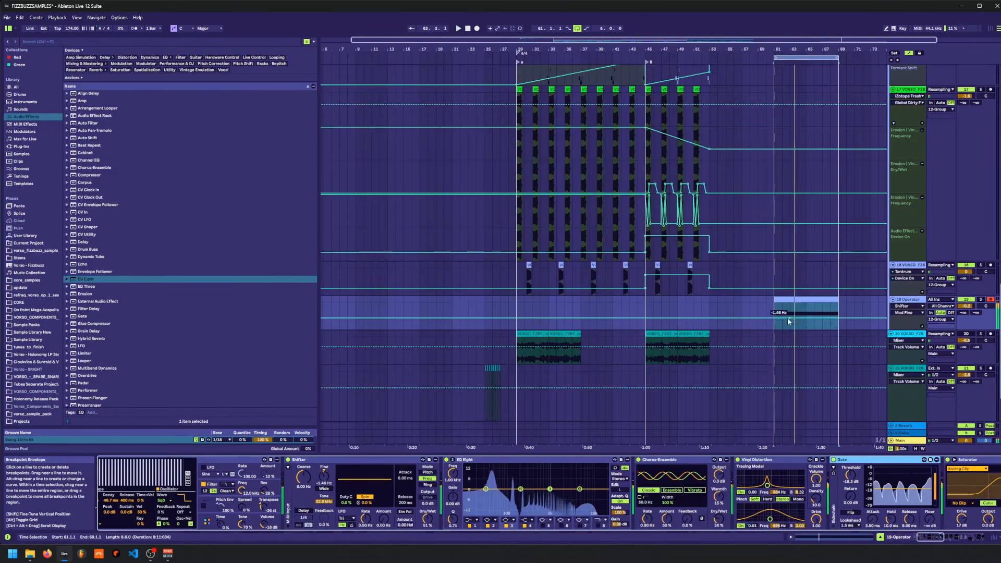
click(788, 319)
key(space)
drag(793, 319, 835, 317)
click(814, 314)
click(831, 312)
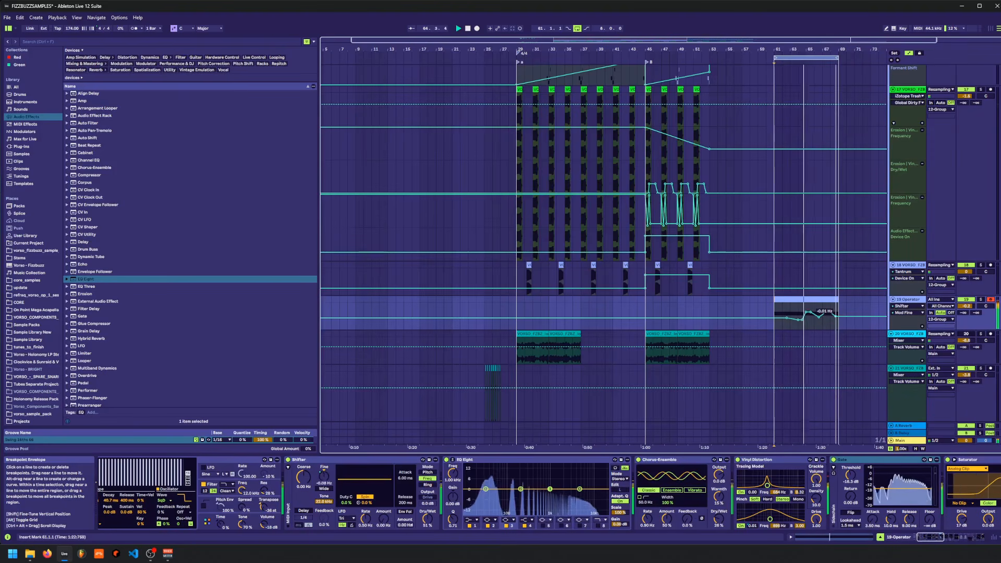
click(921, 326)
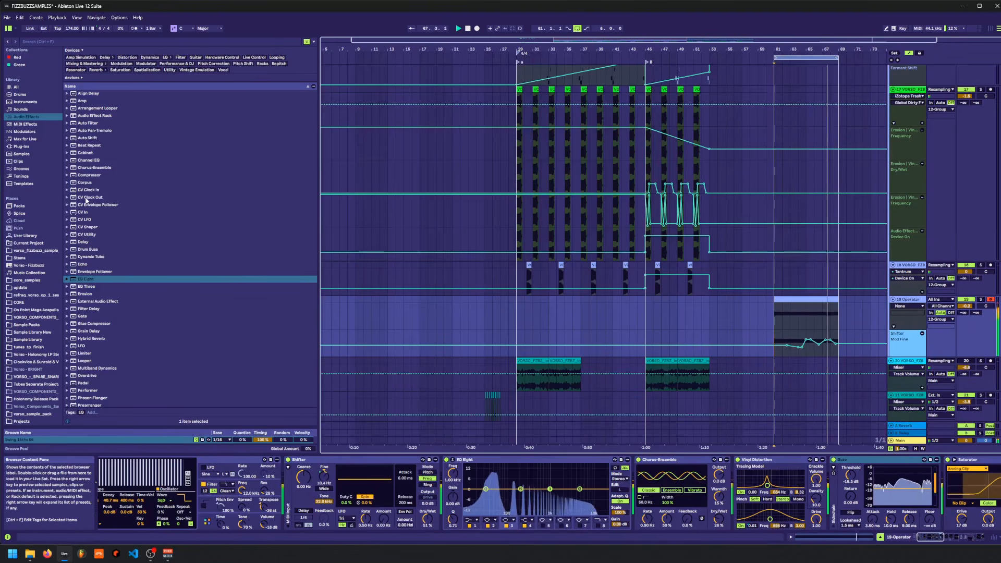
- Stop playback and save the project
drag(930, 537, 943, 537)
key(space)
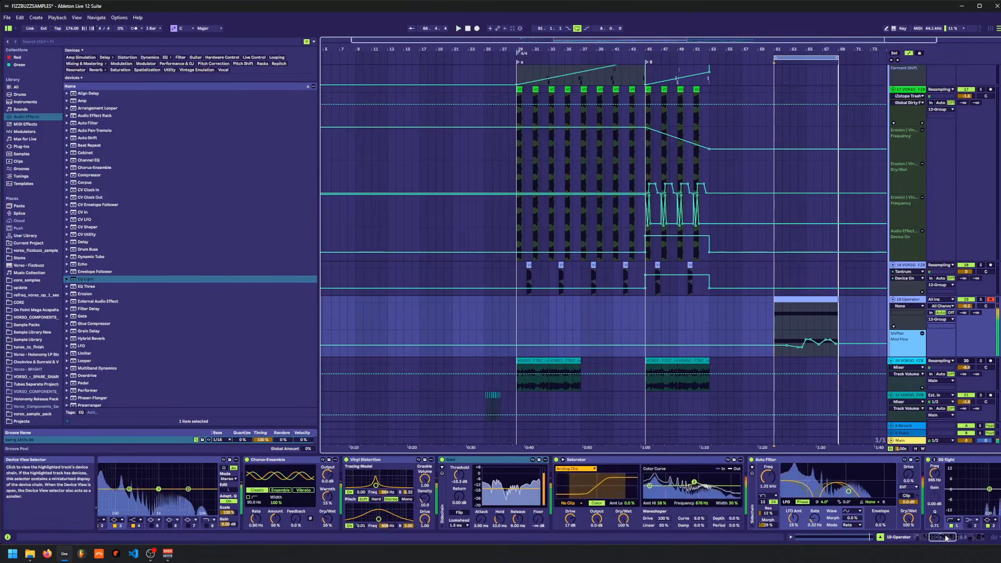
key(ctrl+s)
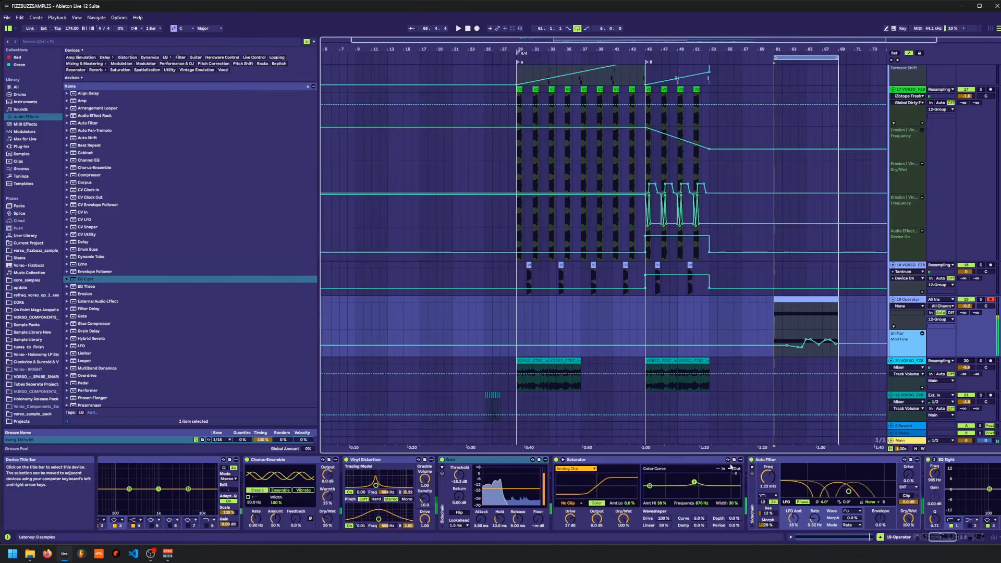
- Duplicate the Auto Filter to sit between Vinyl Distortion and Gate, set its type to Vowel, and play the loop
mouse_move(731, 468)
mouse_down()
mouse_move(437, 481)
mouse_move(471, 482)
mouse_up()
click(461, 496)
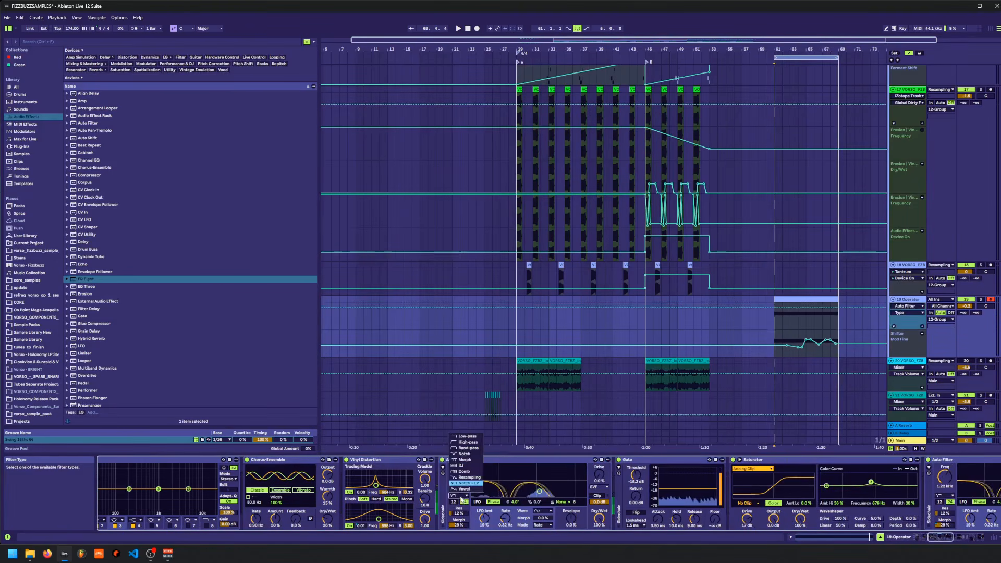
click(462, 490)
key(space)
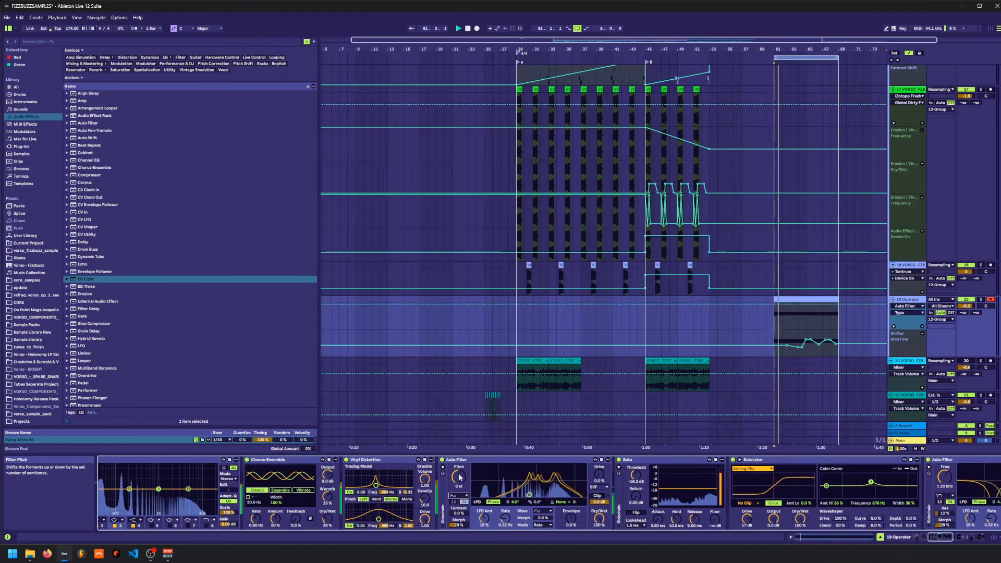
- Move the vowel Auto Filter between Gate and Saturator, then adjust its dry/wet and raise its envelope amount during playback
click(472, 460)
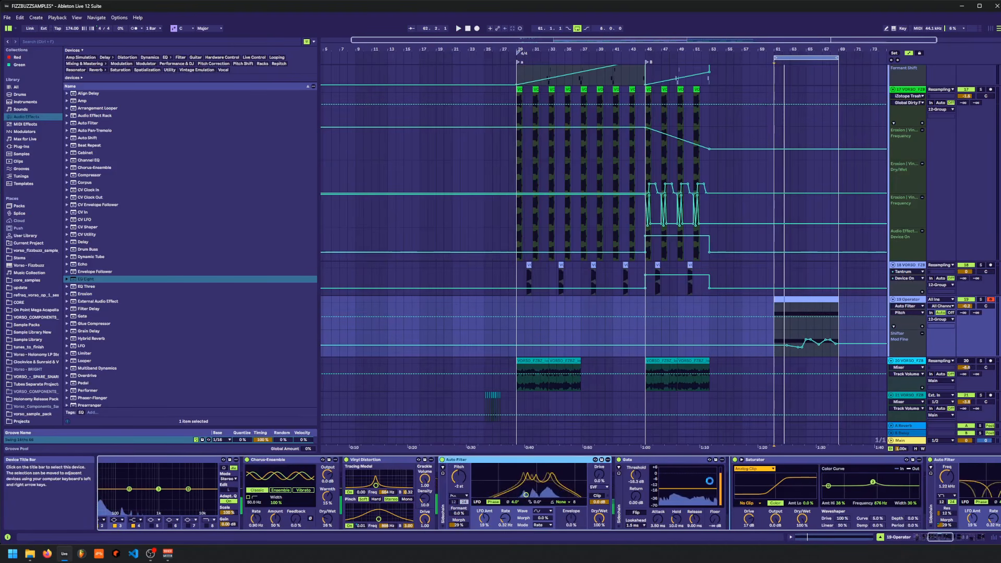
drag(472, 459, 710, 480)
key(space)
drag(713, 518, 713, 549)
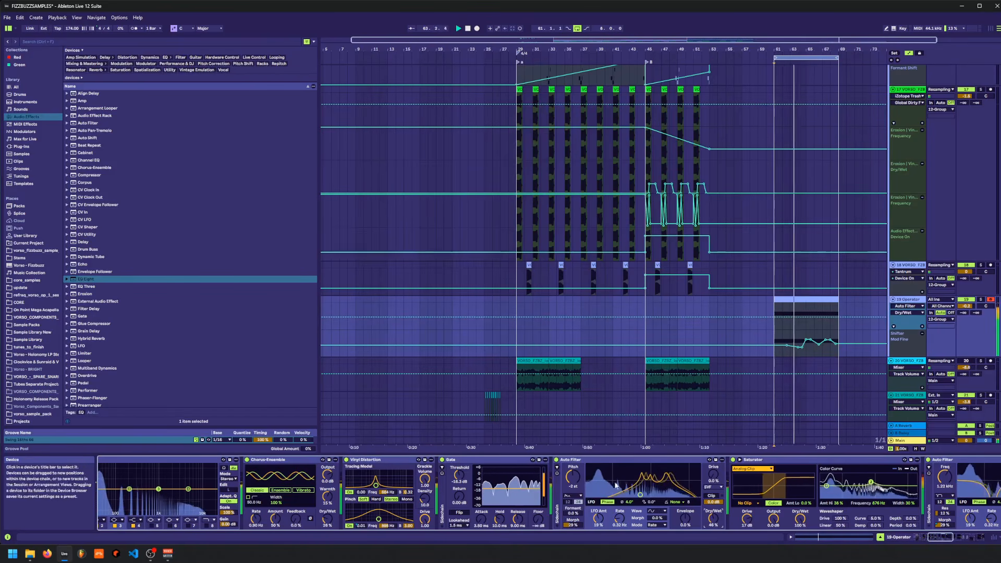
drag(686, 518, 686, 494)
key(space)
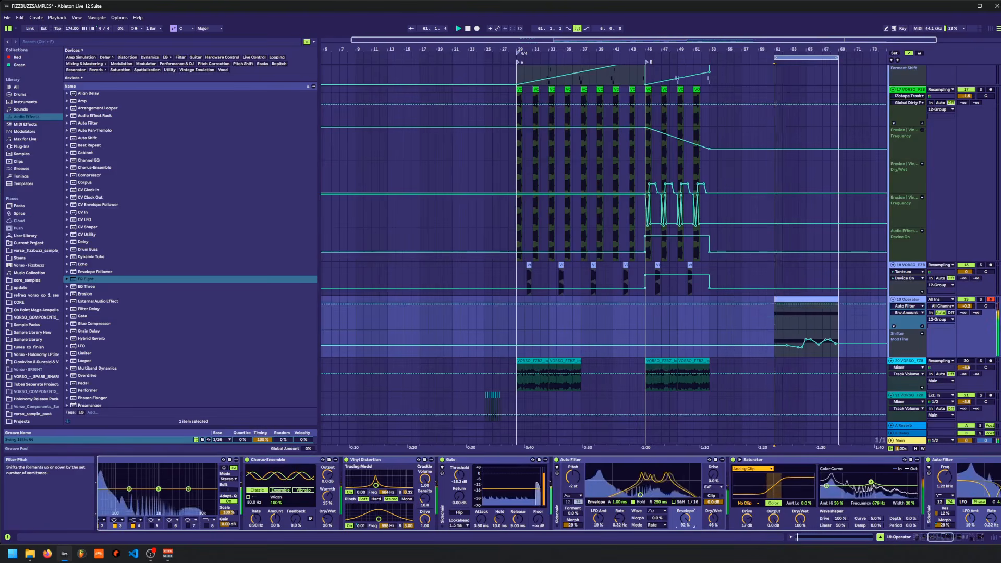
- Set the vowel Auto Filter's drive to 17% and draw rising and falling formant automation across the Operator clip
click(719, 475)
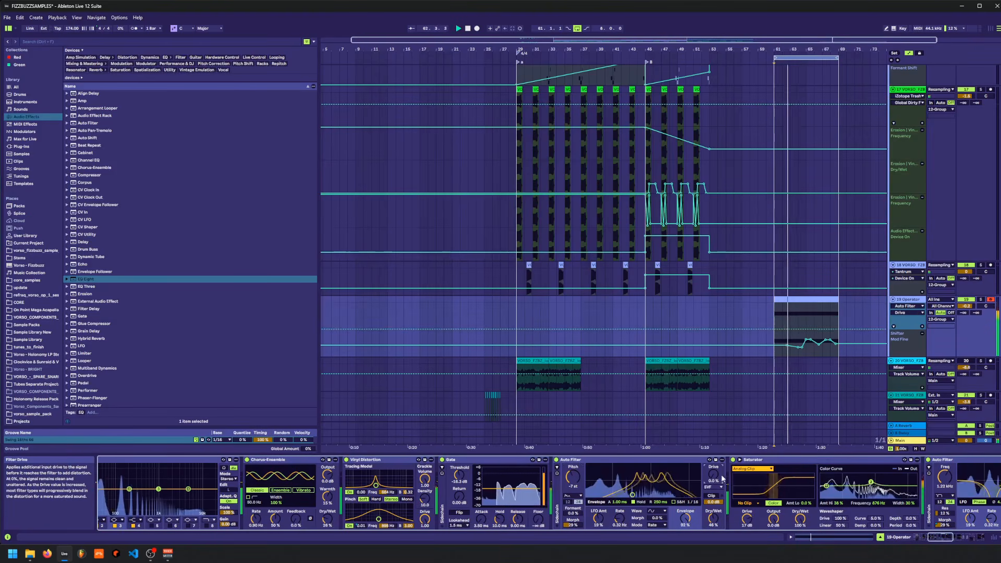
drag(721, 476, 721, 469)
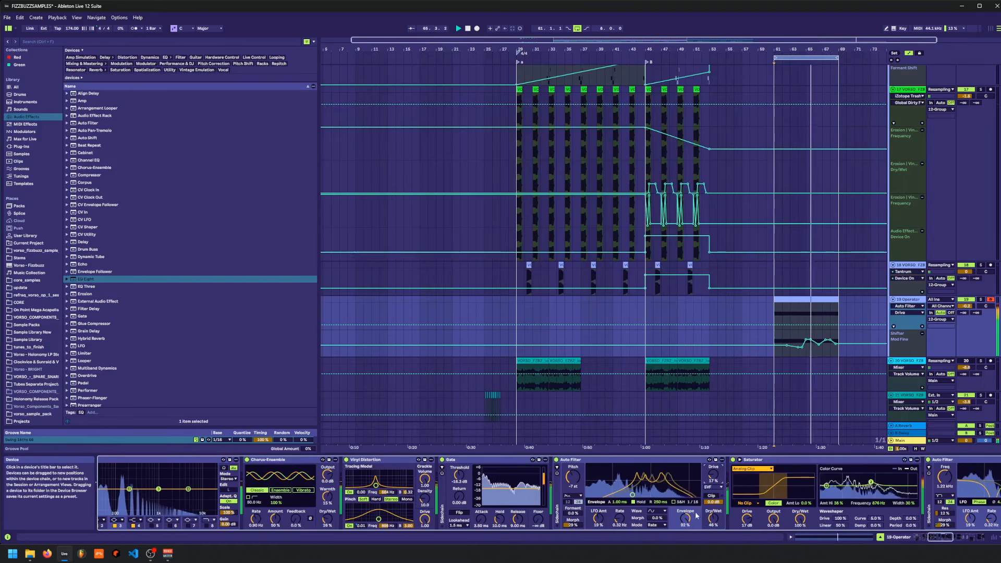
mouse_move(573, 514)
mouse_down()
mouse_move(573, 470)
mouse_move(573, 508)
mouse_up()
click(775, 327)
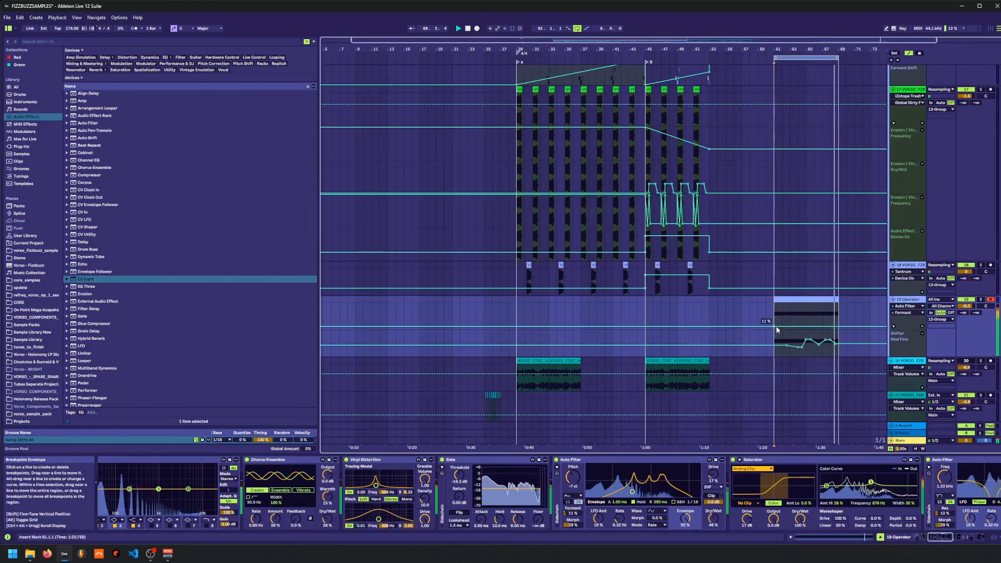
mouse_move(790, 326)
mouse_down()
mouse_move(810, 314)
mouse_move(818, 326)
mouse_up()
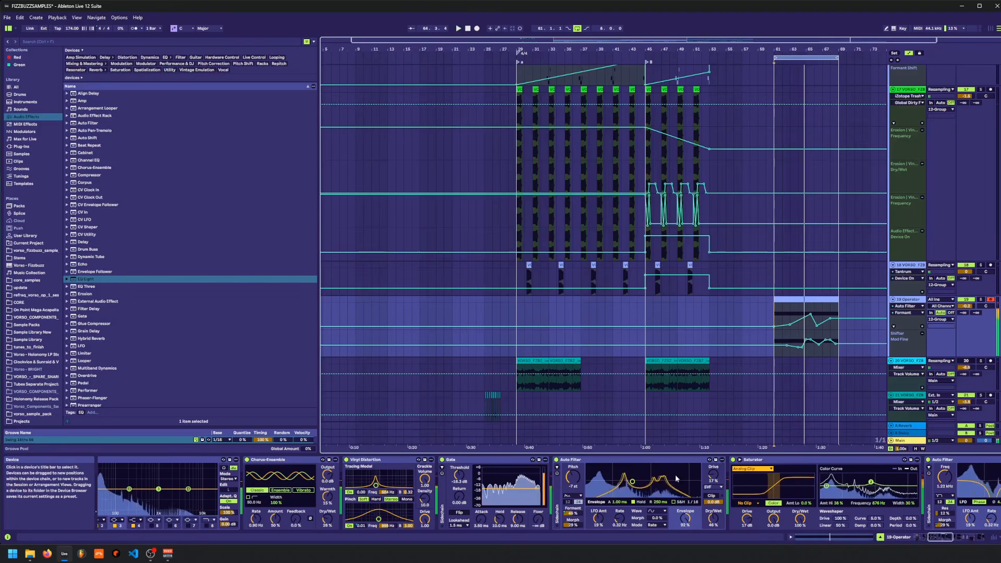
- Hide the automation lanes, then freeze and fold the Operator track
key(a)
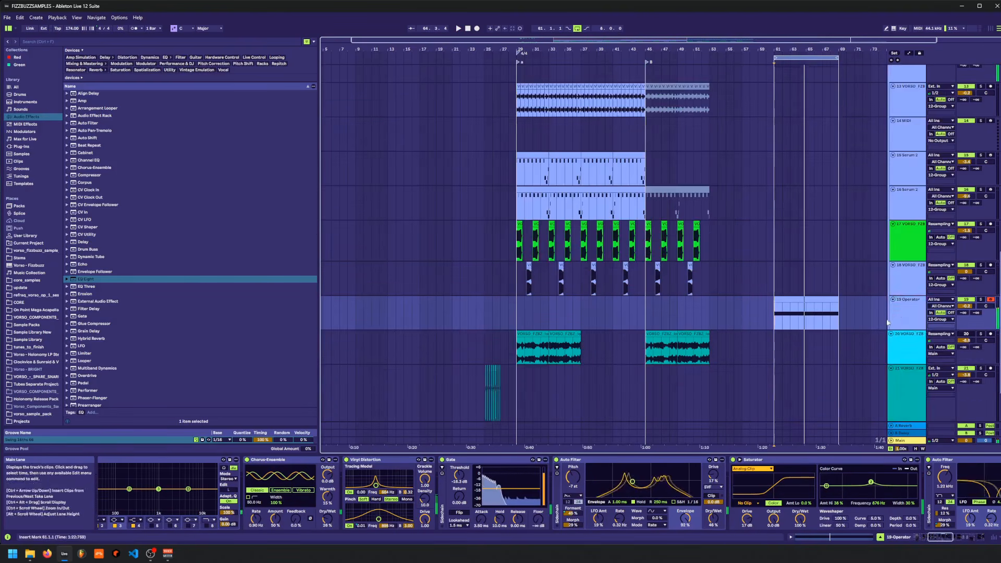
right_click(902, 312)
click(915, 359)
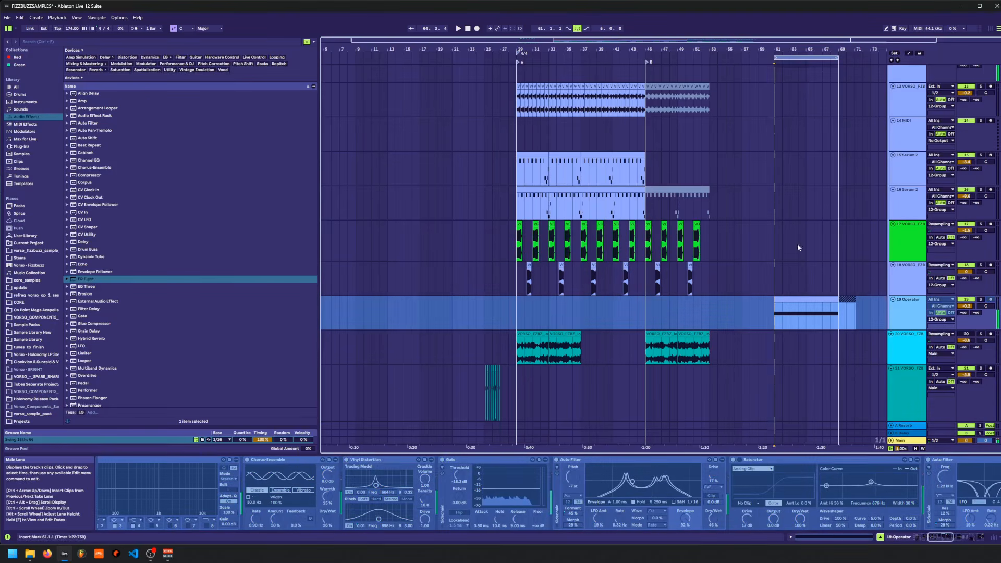
click(893, 299)
click(922, 306)
click(915, 293)
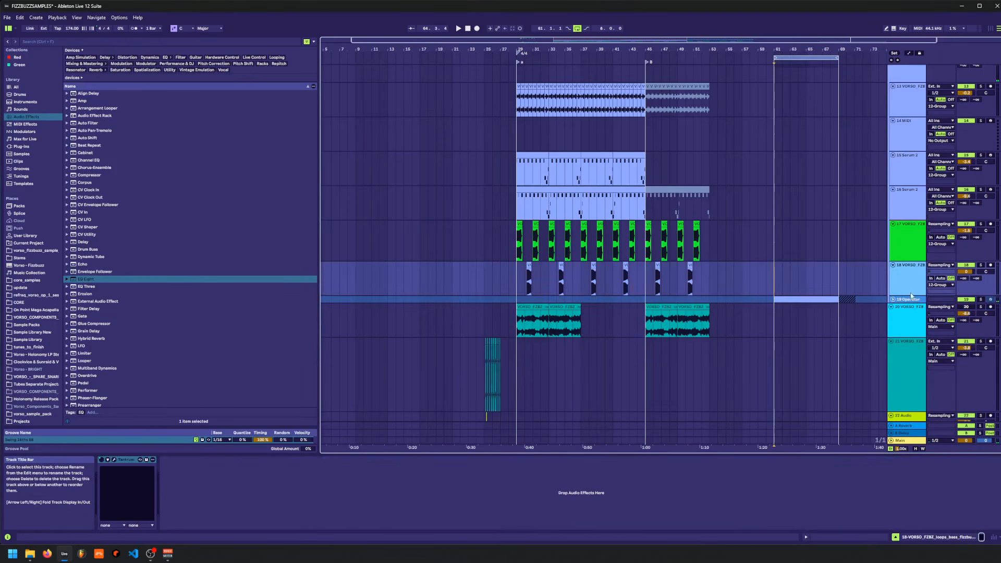
- Insert an audio track above Operator and place the frozen clip on it as audio at bar 61
key(ctrl+t)
drag(789, 333, 790, 319)
click(784, 317)
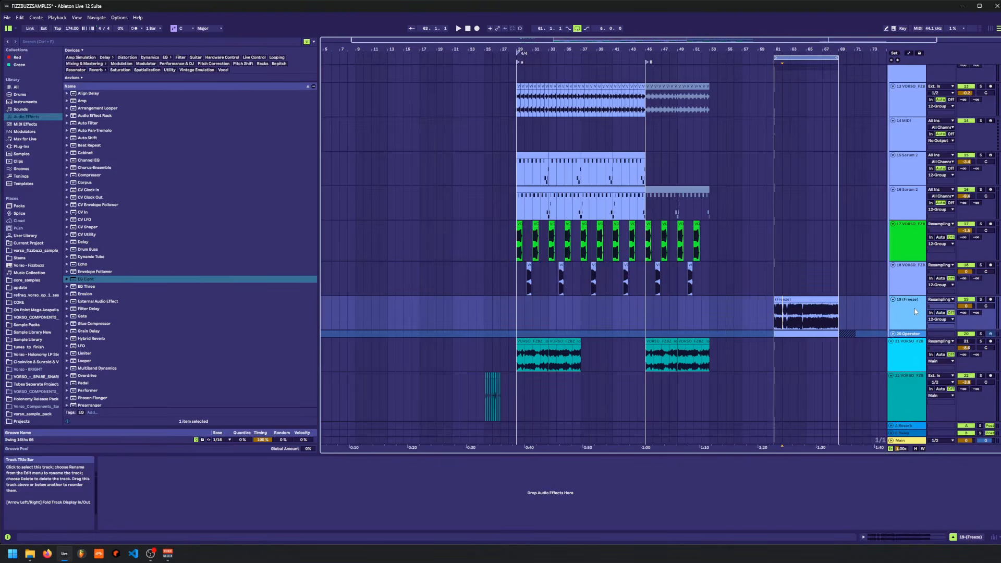
- Create a MIDI track with the frozen audio loaded in Simpler and move the sample start past the opening hits
key(ctrl+shift+t)
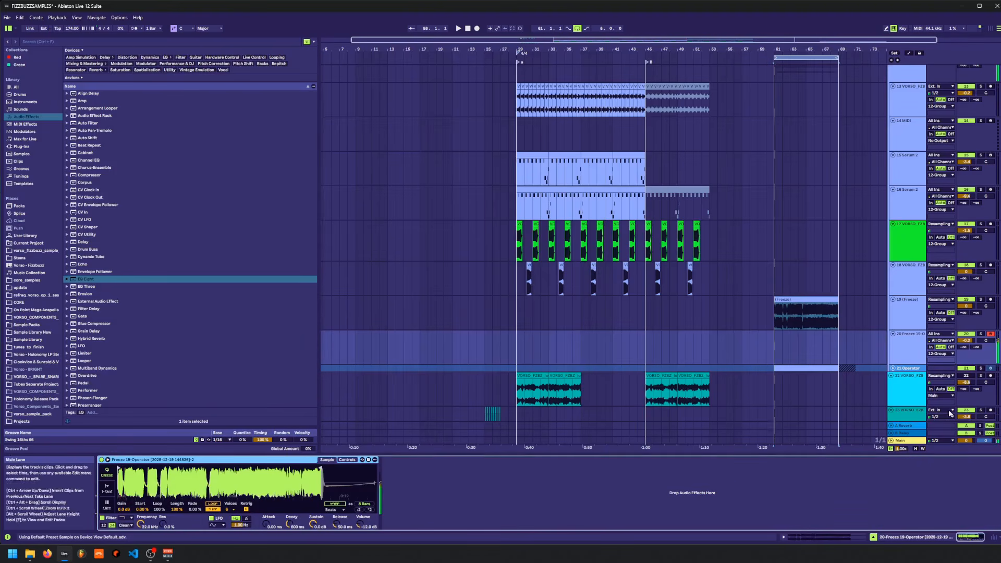
drag(119, 466, 196, 469)
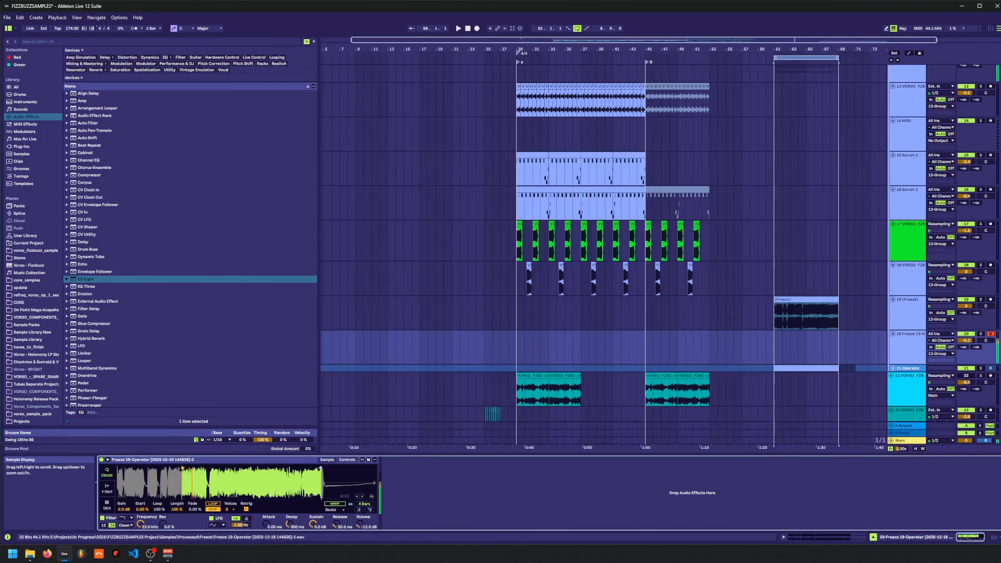
- Move the arrangement loop to bars 45 to 53 and play the variation
click(643, 328)
drag(671, 47, 672, 73)
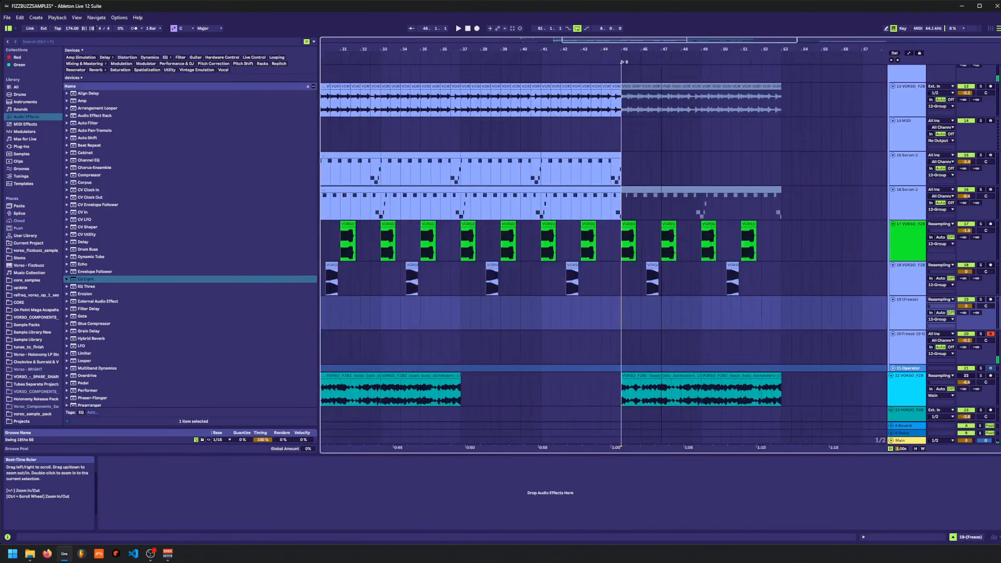
drag(763, 46, 761, 27)
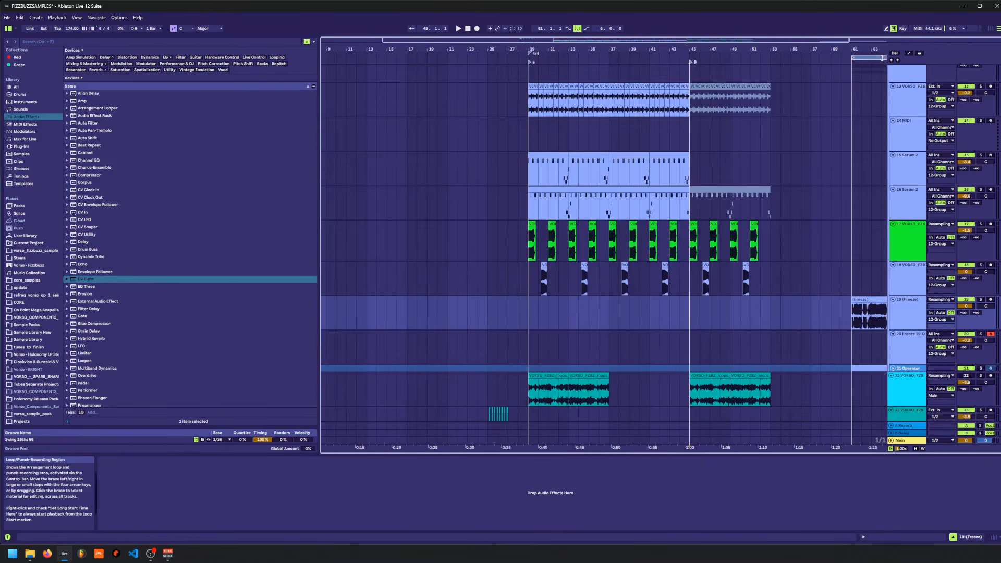
drag(882, 59, 651, 84)
key(space)
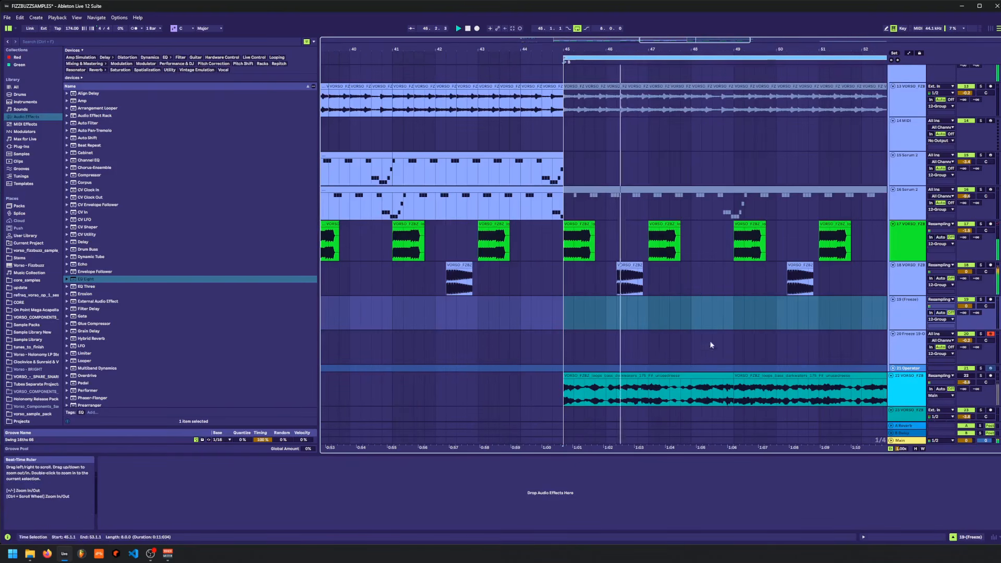
key(space)
- Insert a two-bar MIDI clip at bar 45 on the Simpler track with a two-beat C3 note starting at 1.3.3
drag(569, 350, 613, 351)
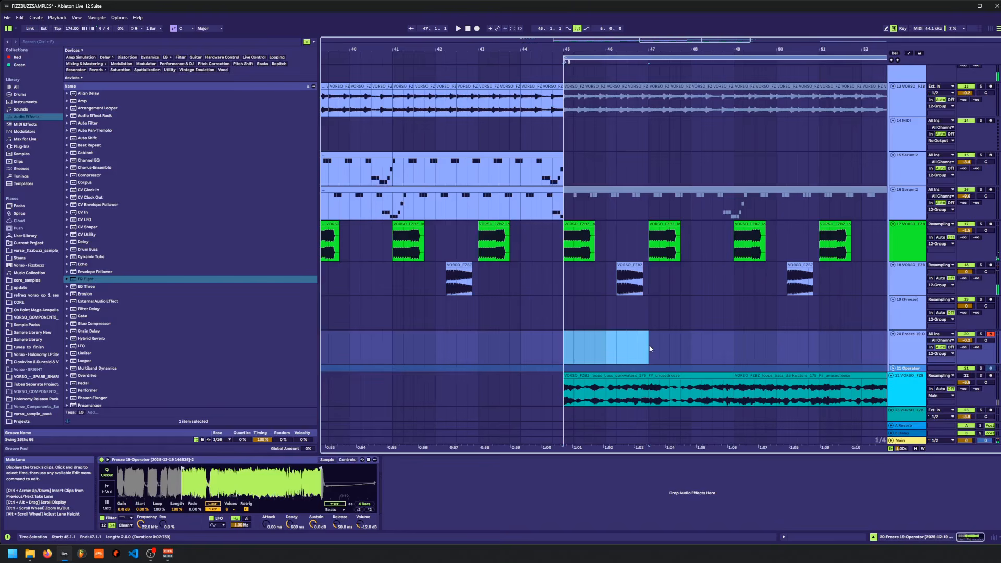
key(ctrl+shift+m)
double_click(403, 502)
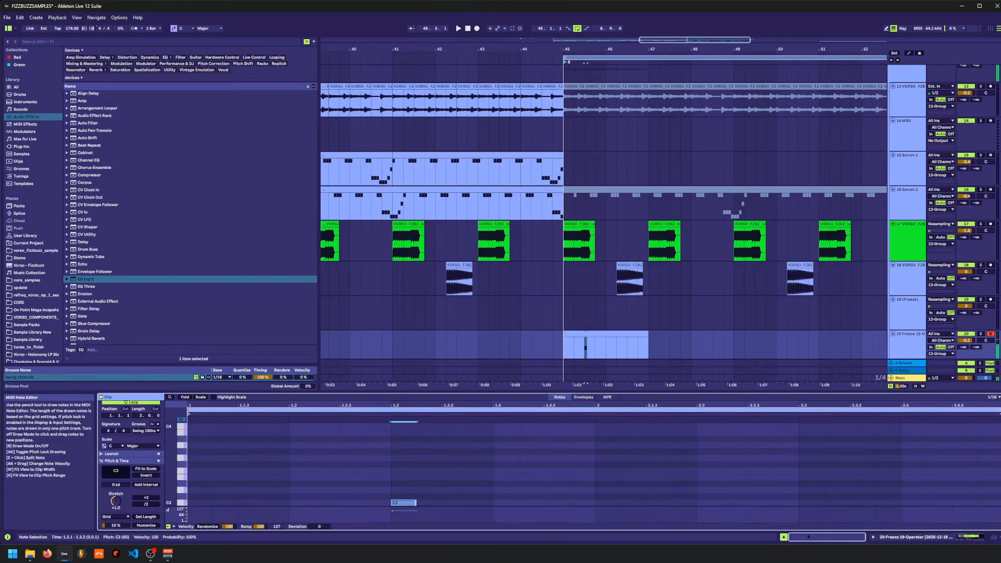
drag(415, 503, 594, 502)
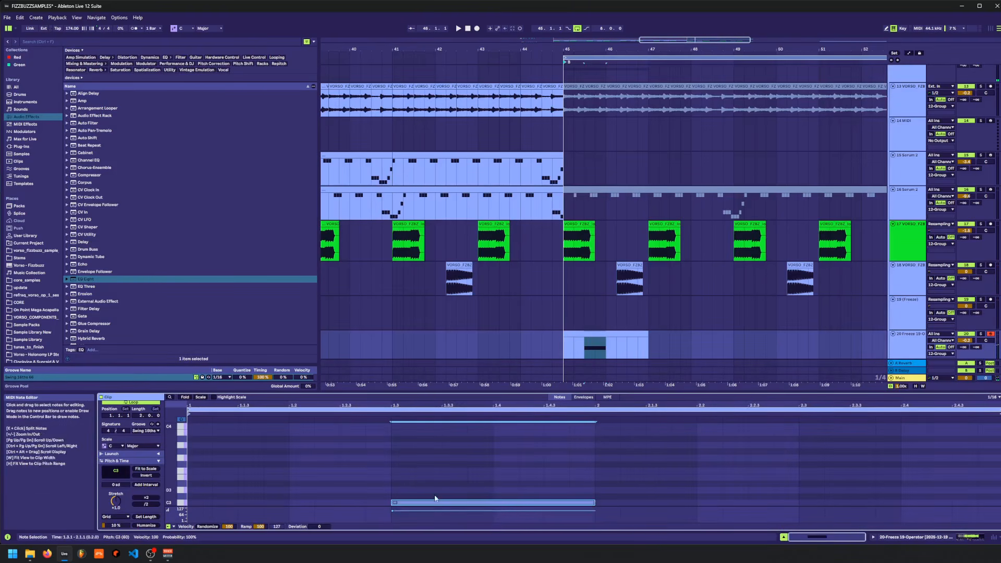
drag(435, 500, 493, 506)
- Raise Simpler's volume to 1.14 dB during playback and duplicate the MIDI clip to bar 47
key(space)
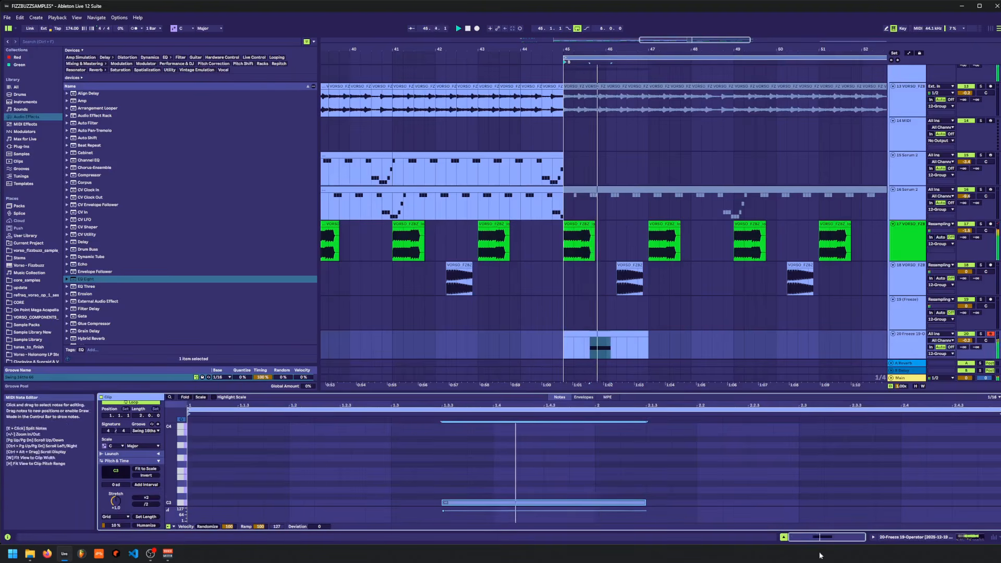
key(shift+Tab)
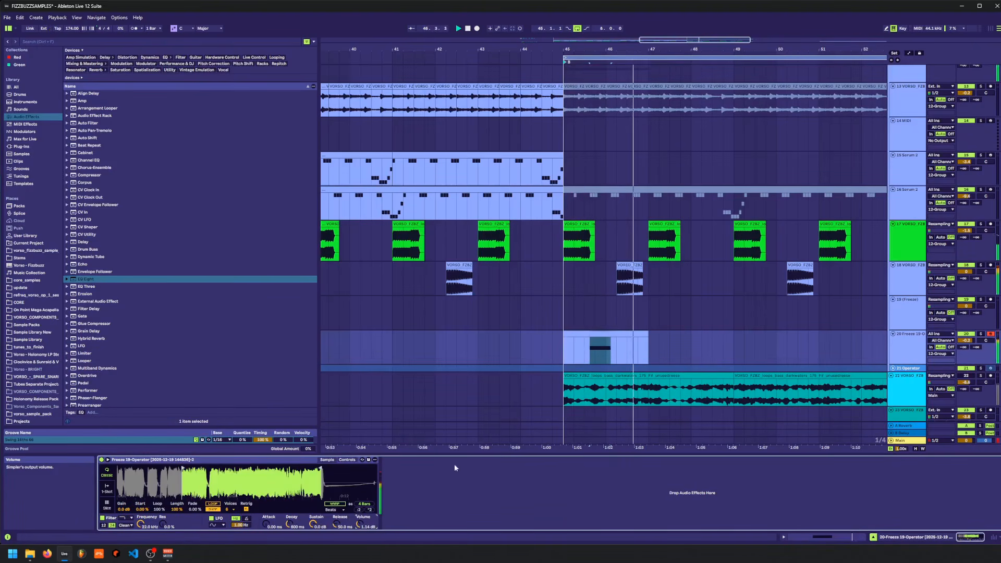
click(629, 335)
key(ctrl+d)
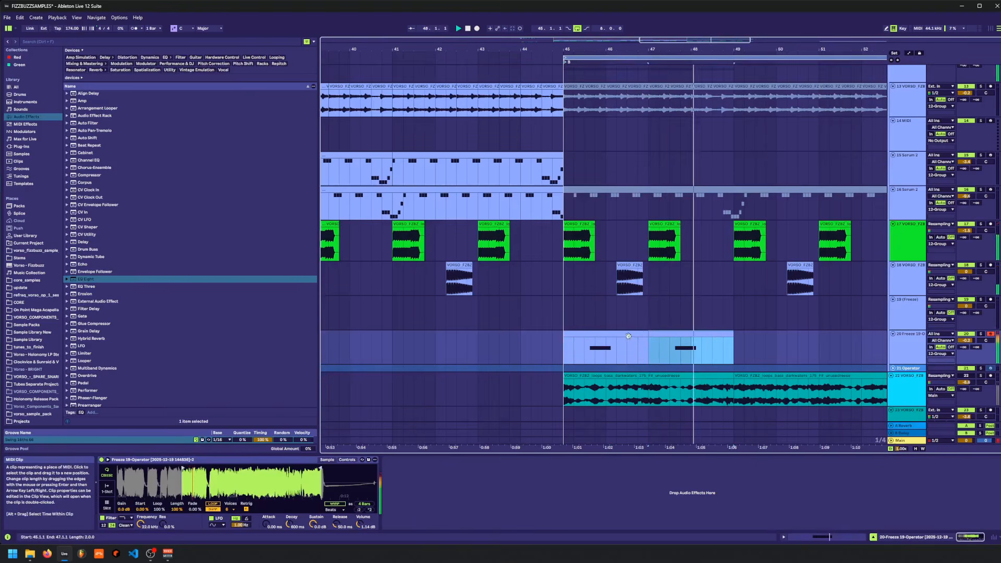
- Move Simpler's sample start to the last section of the frozen audio while auditioning the clips in the loop
double_click(628, 336)
key(shift+Tab)
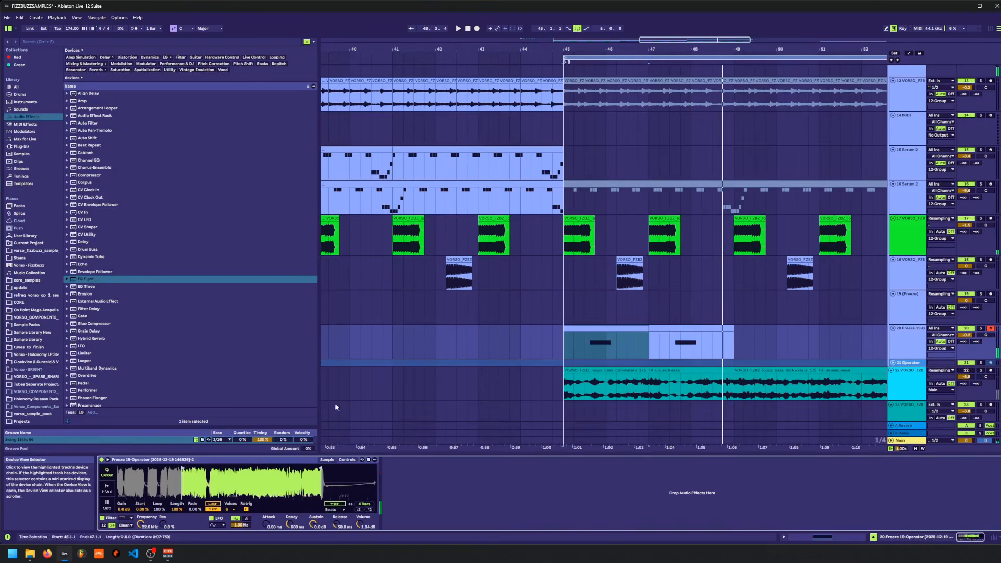
key(space)
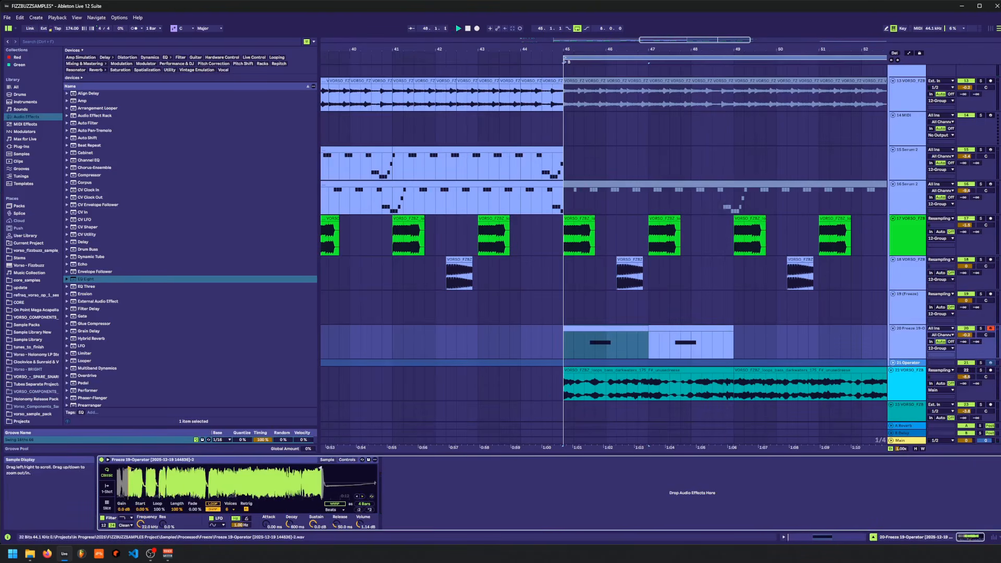
click(613, 329)
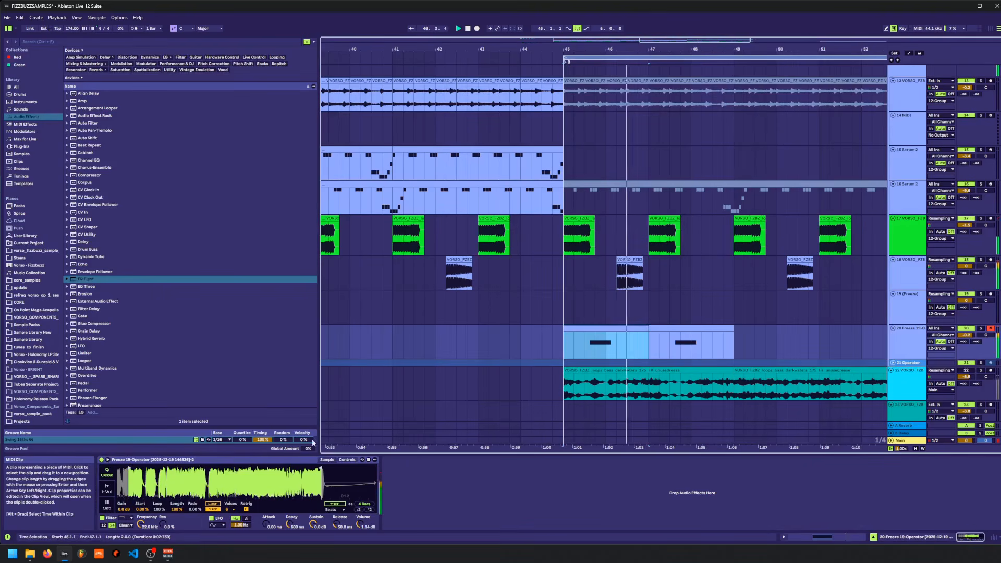
click(204, 459)
key(space)
mouse_move(129, 469)
mouse_down()
mouse_move(106, 471)
mouse_move(297, 465)
mouse_up()
key(space)
key(space)
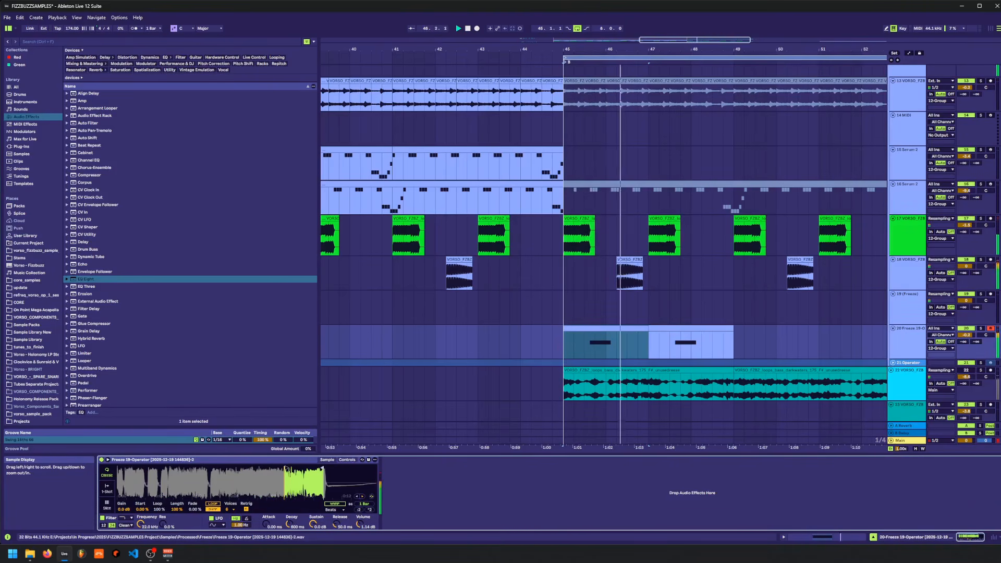
- Add an EQ Eight after Simpler and boost the upper frequencies, with band 3 at 1.60 kHz
drag(104, 280, 502, 481)
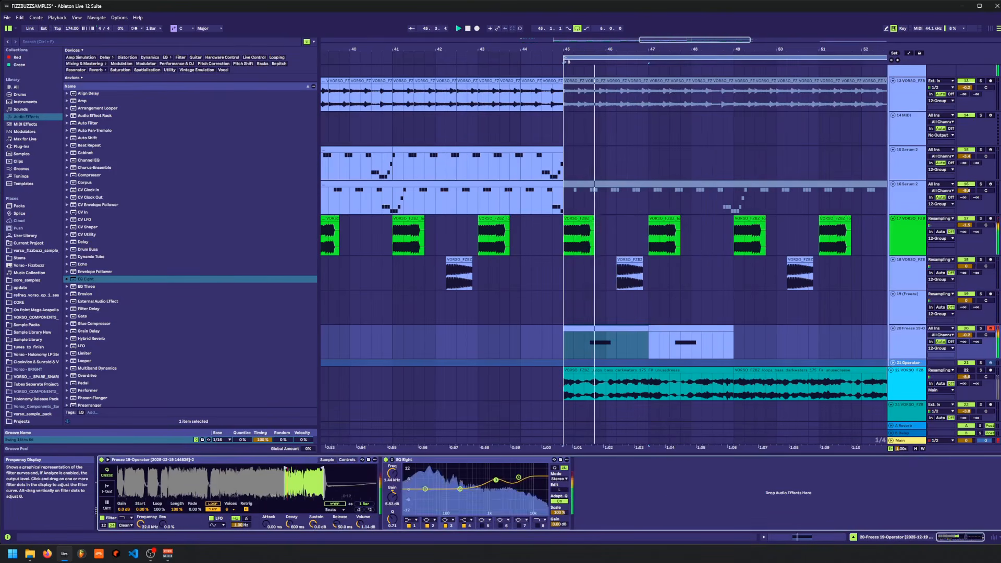
drag(495, 481, 497, 484)
- Add a Limiter after the EQ Eight and delete the stray Looper
scroll(140, 325, down, 1)
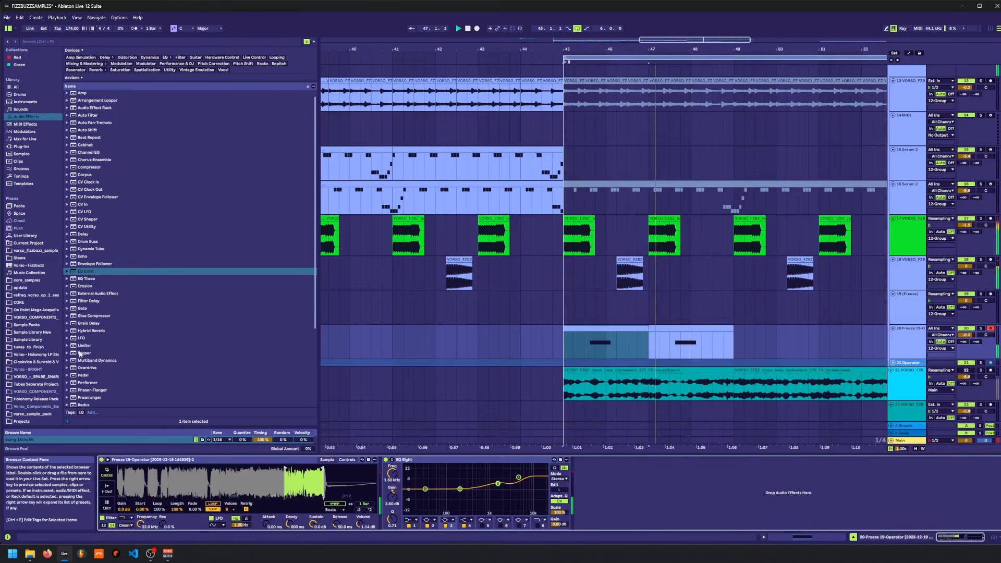
double_click(81, 351)
double_click(78, 345)
click(593, 460)
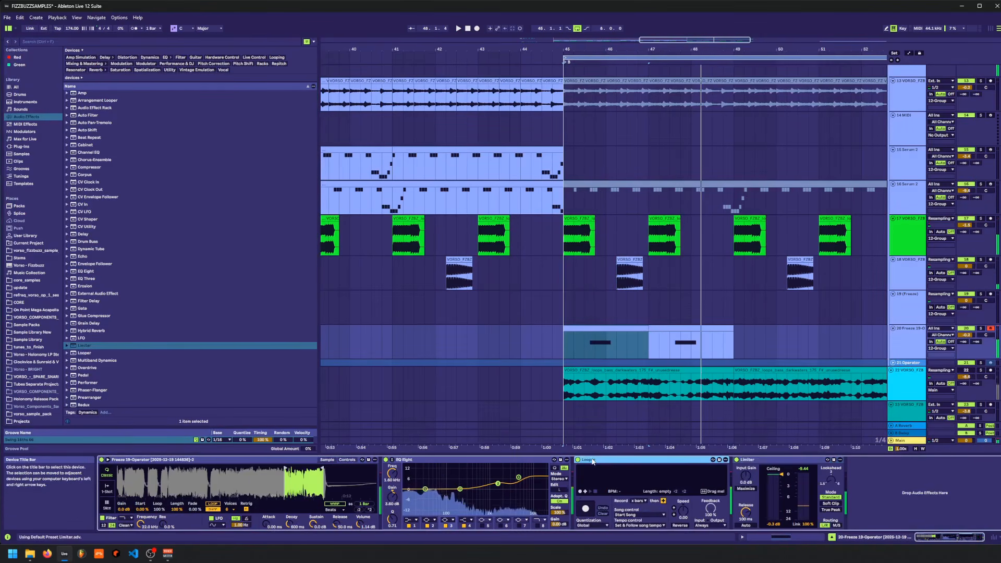
key(Delete)
- Adjust the Limiter's input gain and ceiling during playback
key(space)
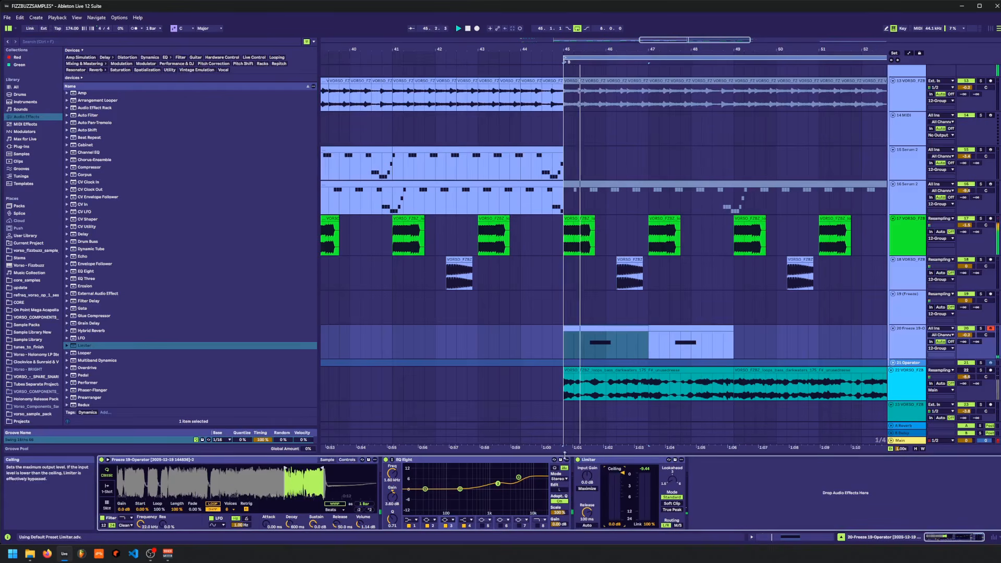
drag(580, 476, 581, 464)
key(space)
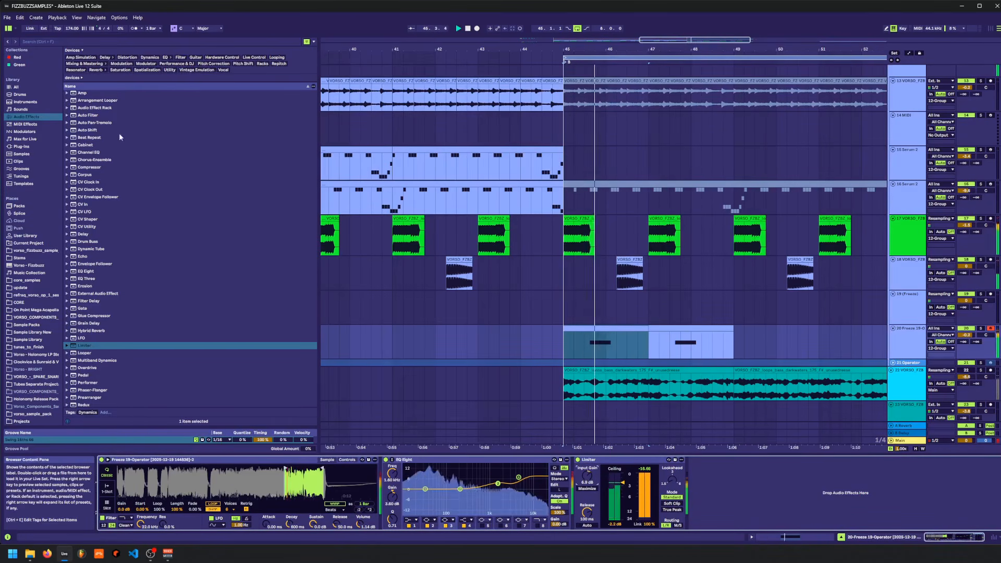
- Find Dimension Expander_x64 among the plug-ins, insert it between Simpler and EQ Eight, and audition it
click(47, 43)
text(dim)
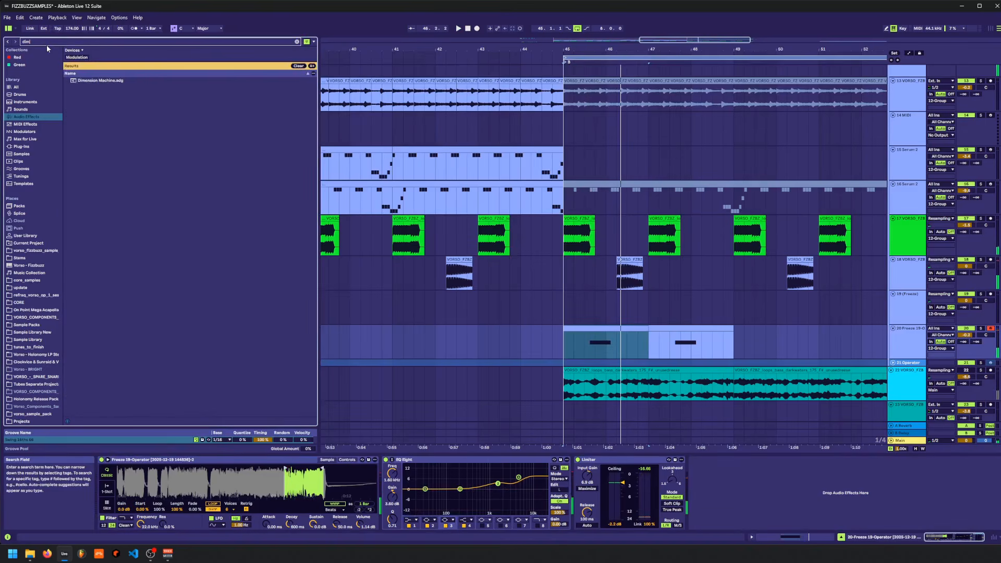
click(22, 146)
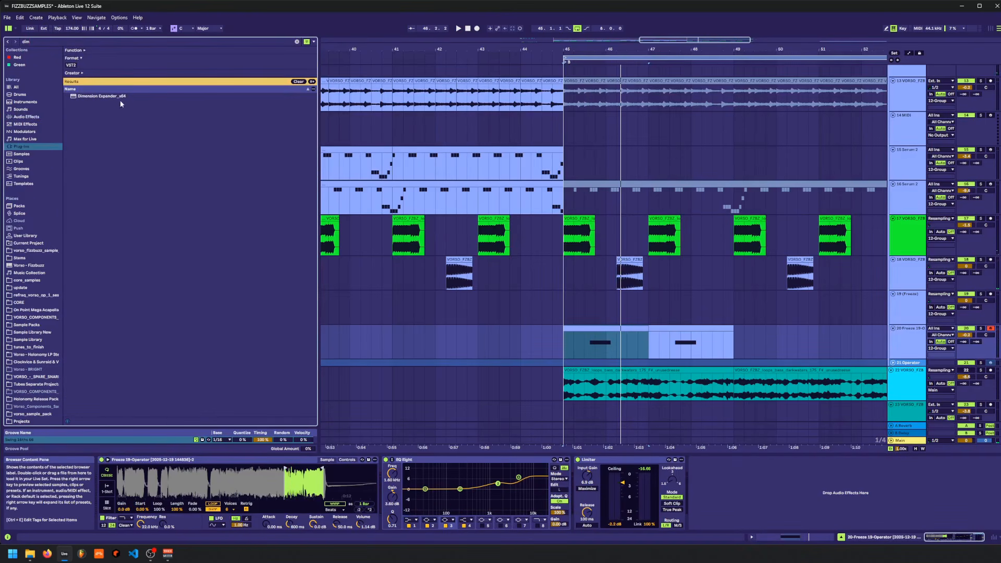
double_click(120, 97)
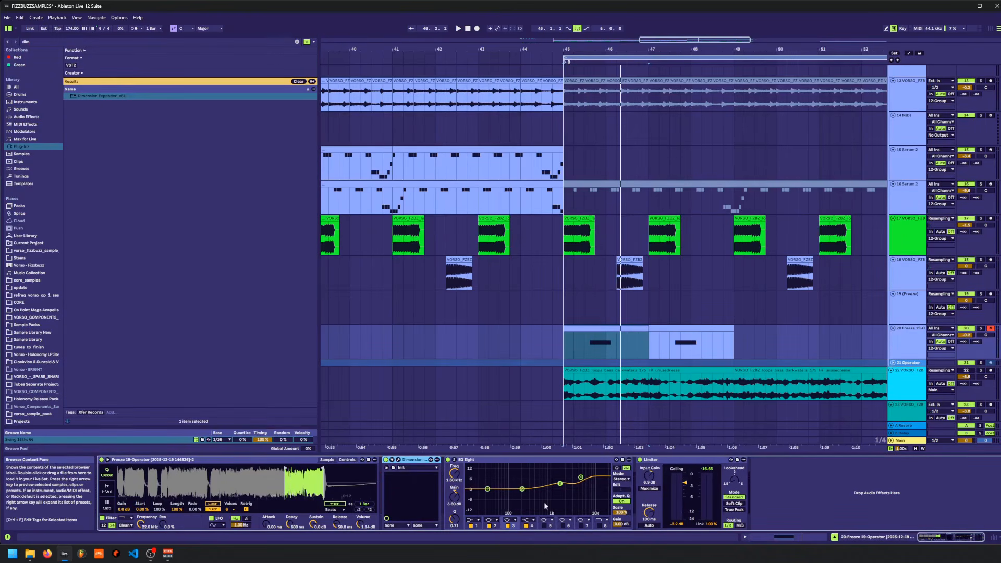
click(399, 461)
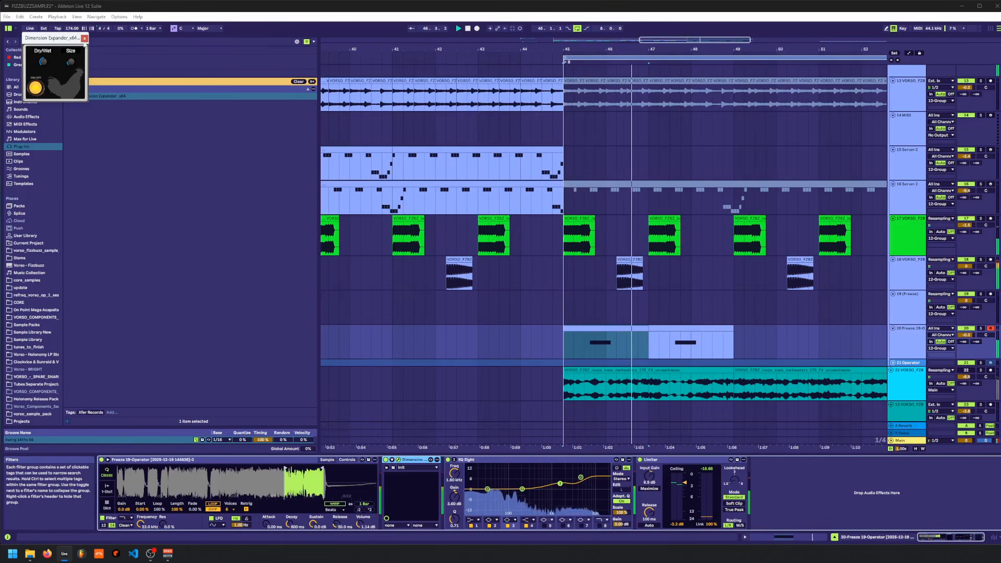
click(84, 38)
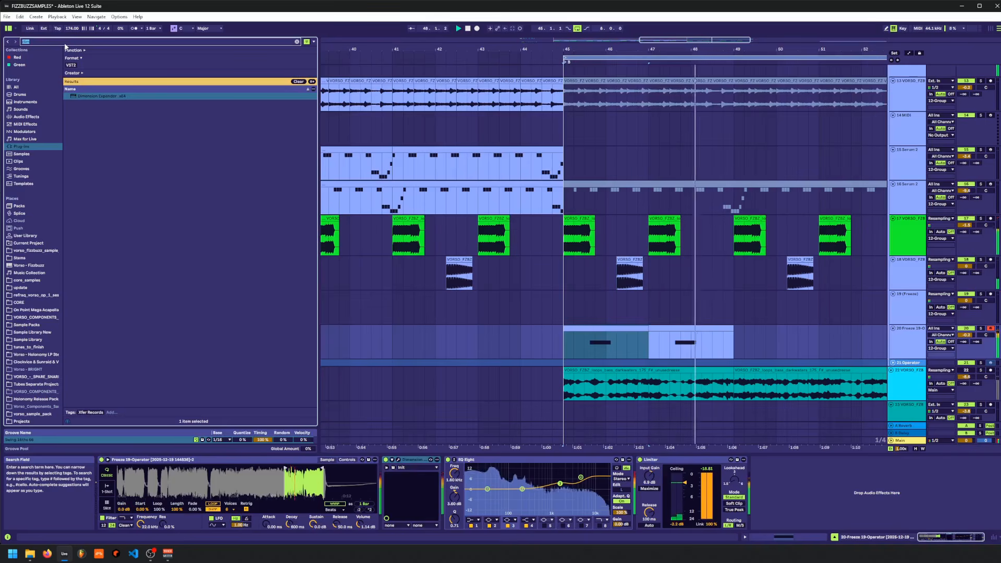
- Add a second EQ Eight after the Limiter and set its mode to M/S
click(46, 117)
click(89, 279)
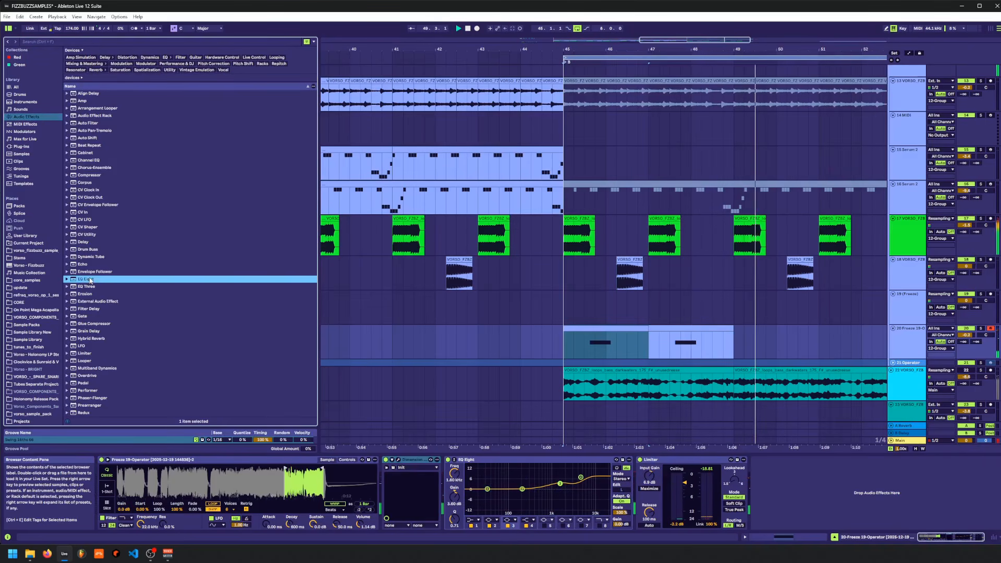
key(Return)
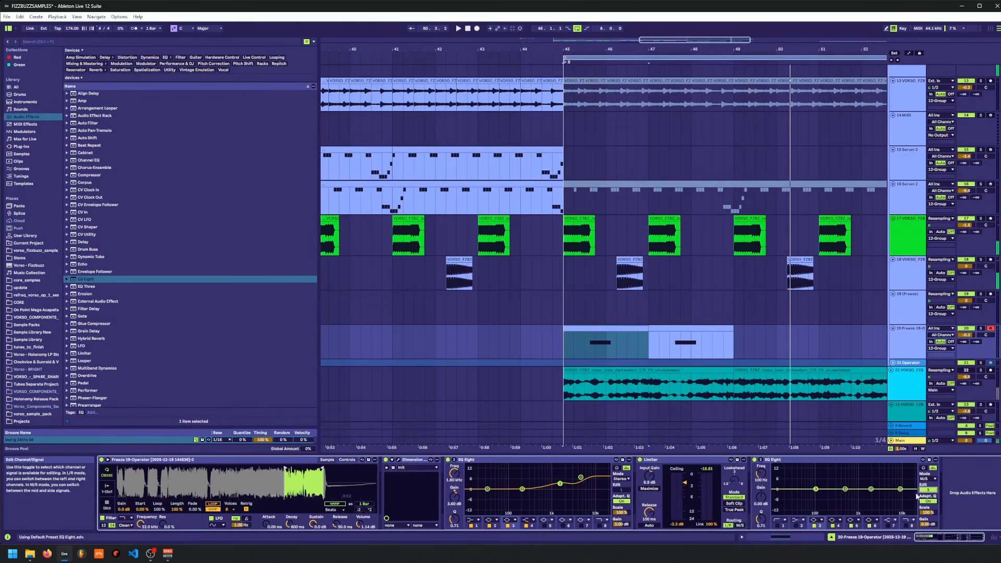
- Enable band 1 of the second EQ Eight as a low cut and raise its frequency during playback
click(779, 526)
key(space)
mouse_move(762, 474)
mouse_down()
mouse_move(762, 451)
mouse_move(761, 460)
mouse_up()
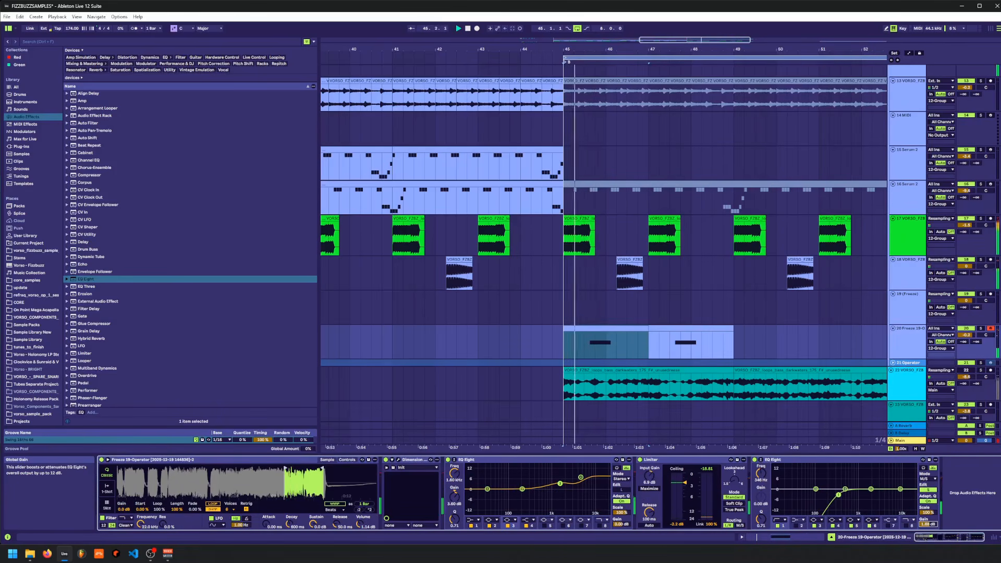
- Find Saturator among the audio effects and add it to the Main track
click(910, 442)
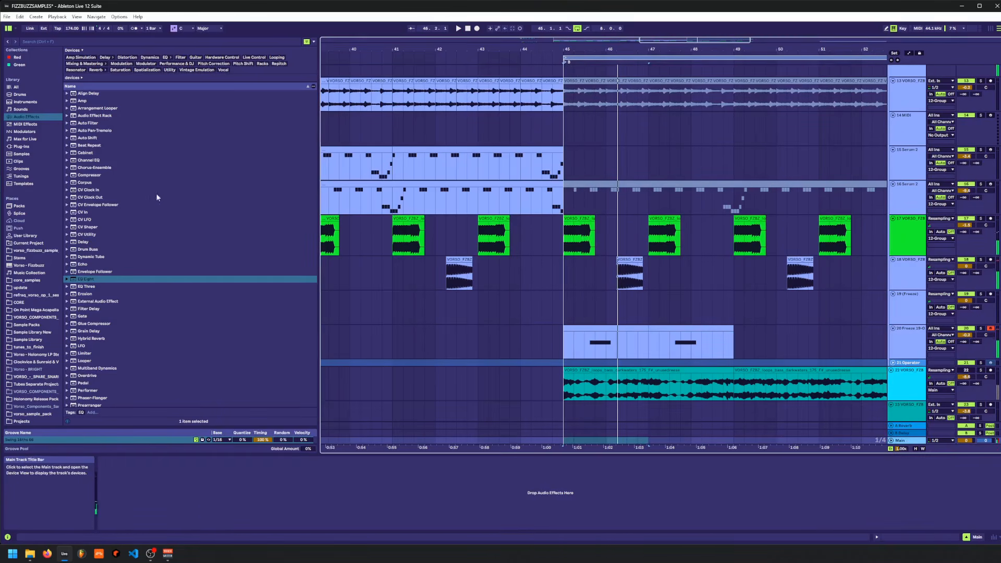
scroll(156, 197, down, 5)
click(84, 329)
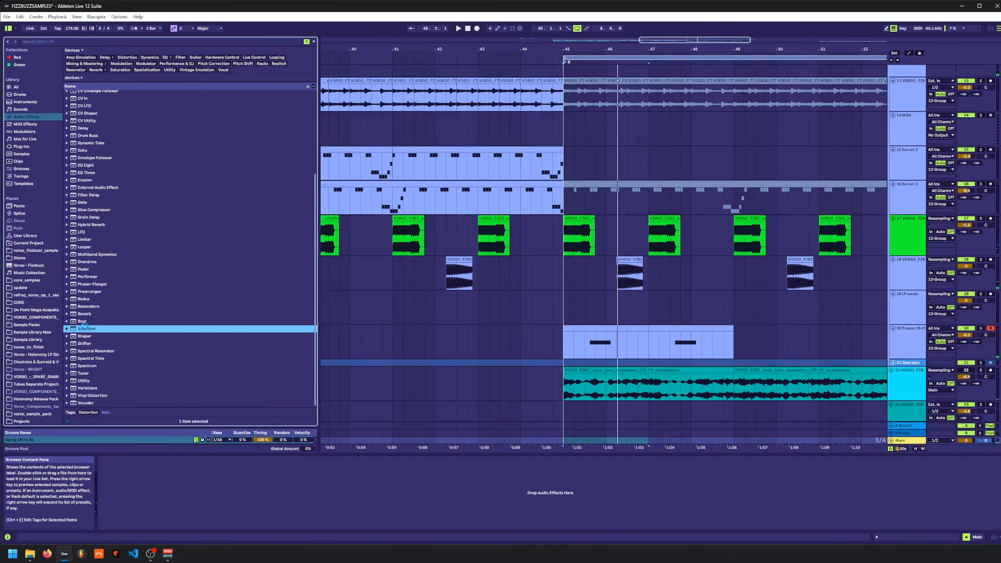
drag(84, 327, 211, 527)
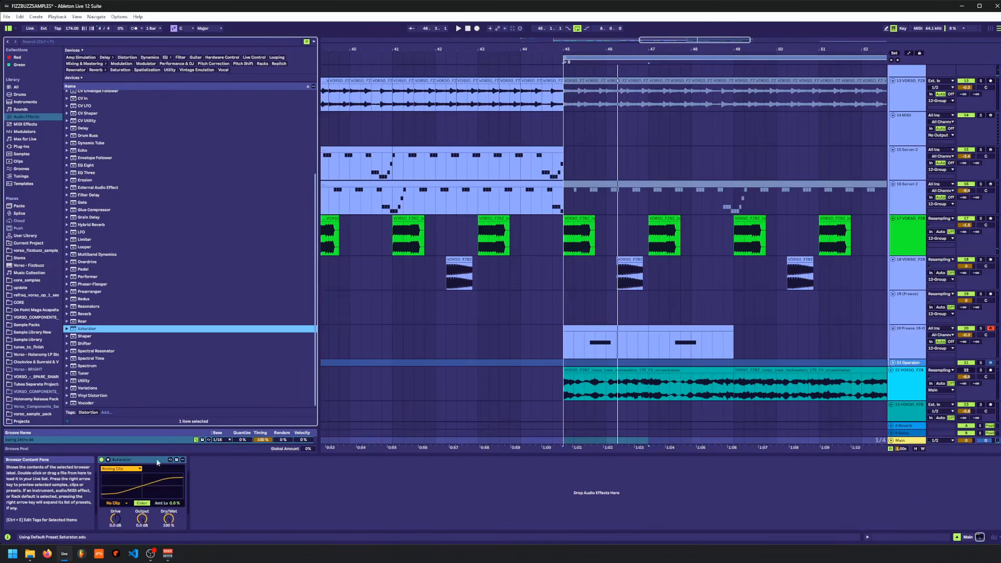
- Duplicate the two resampled bass MIDI clips on track 20 so they continue from bar 49 to 53
click(635, 355)
key(ctrl+d)
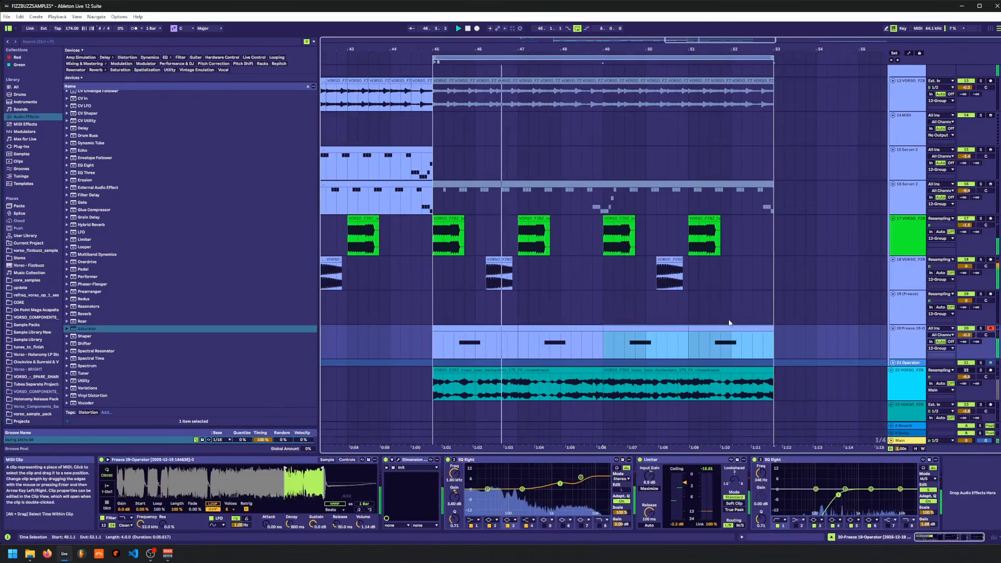
click(965, 335)
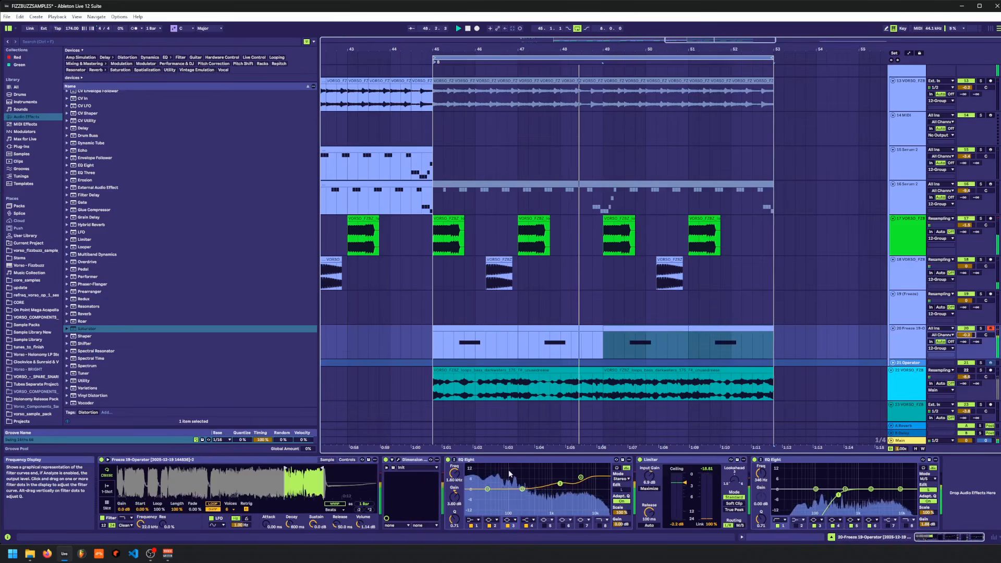
- Reshape the upper bands of the first EQ Eight and move it after the Limiter
drag(560, 483, 555, 480)
drag(454, 519, 454, 532)
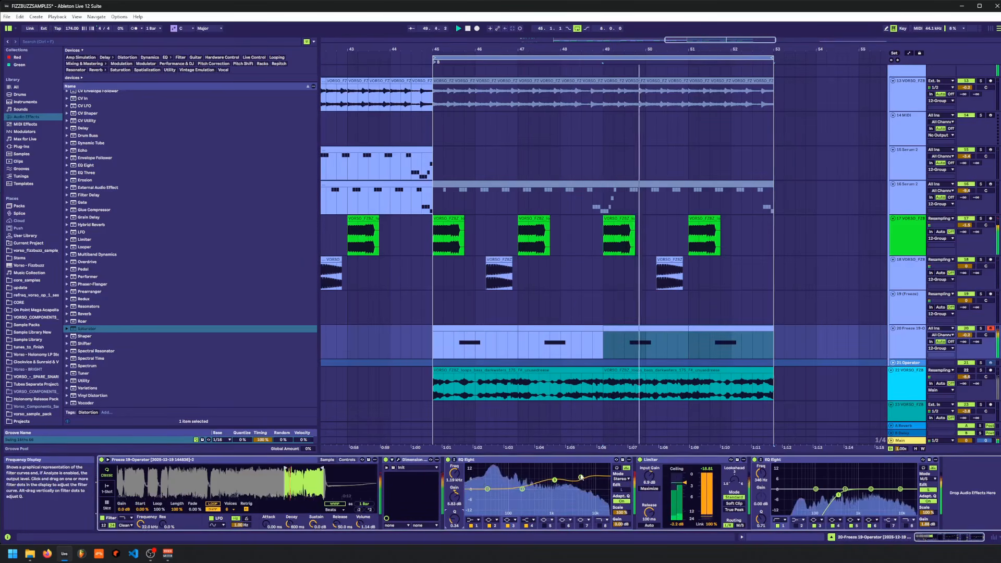
click(581, 478)
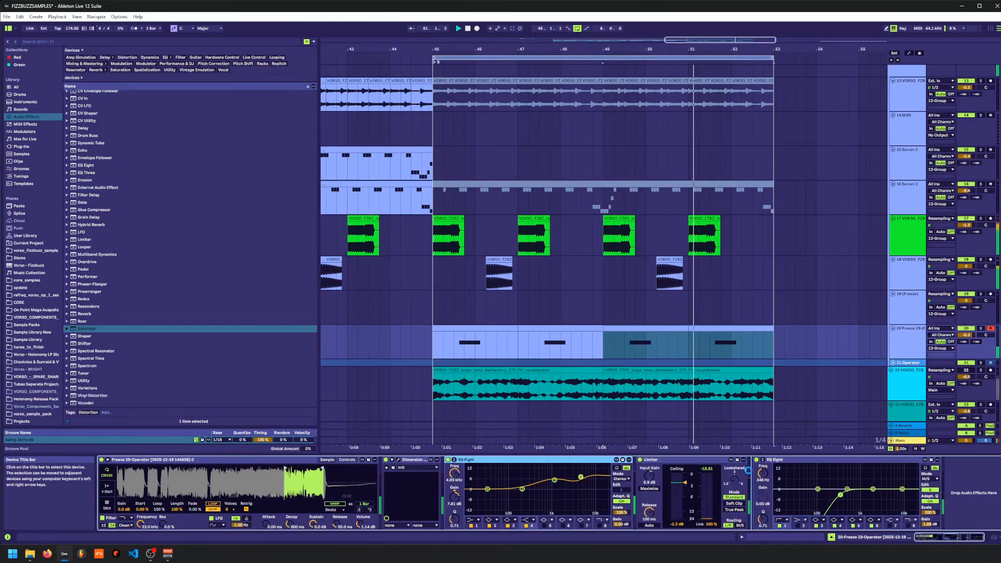
drag(748, 471, 749, 470)
- Duplicate the resampled bass track and delete the copy's clips leading up to the last one near bar 51
click(737, 330)
key(space)
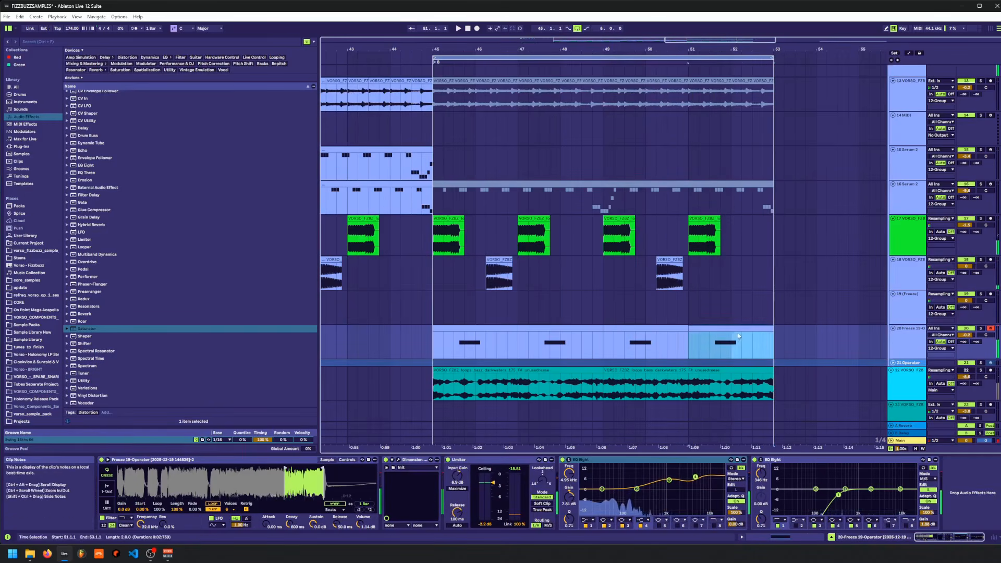
double_click(738, 333)
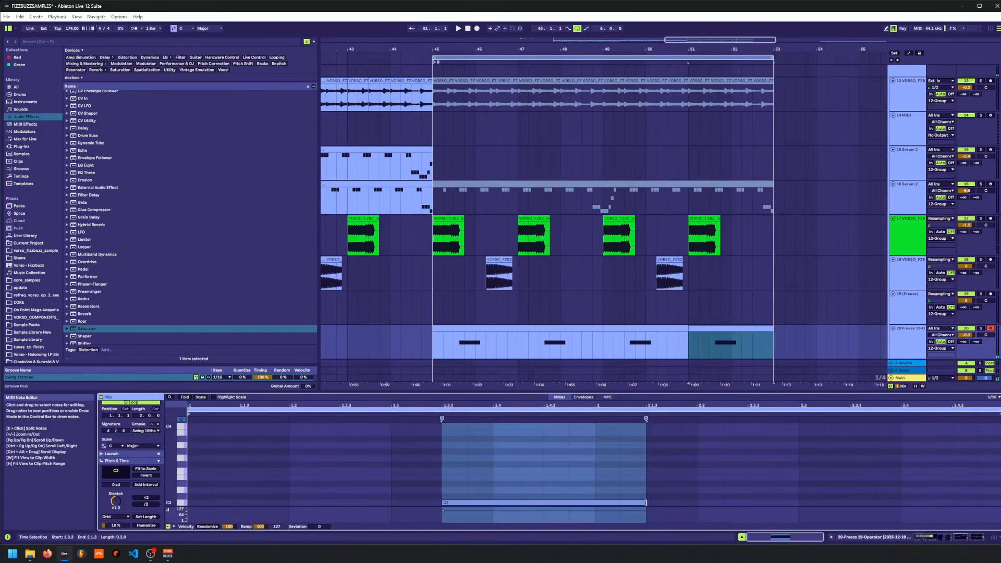
click(650, 501)
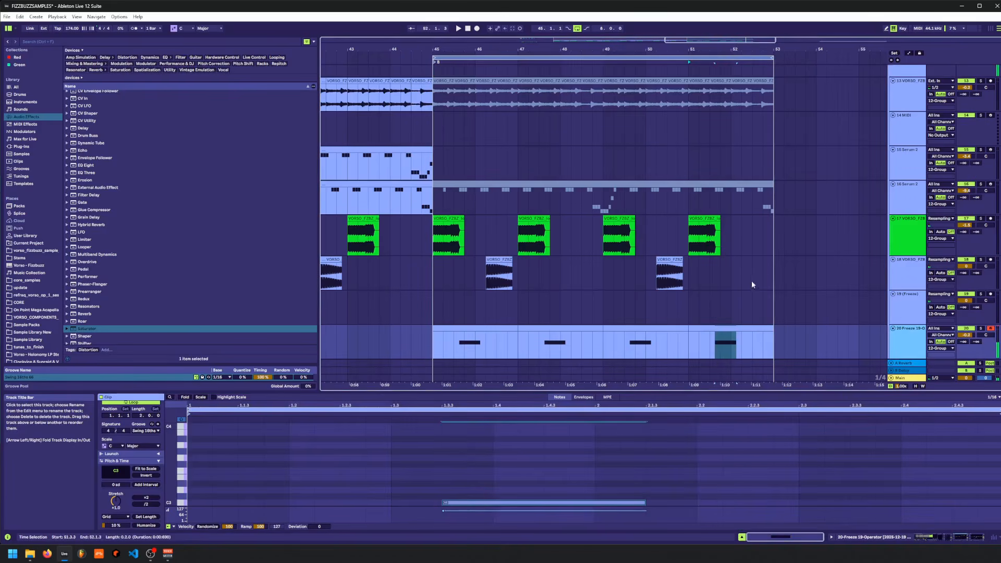
key(ctrl+d)
drag(679, 346, 398, 342)
key(Delete)
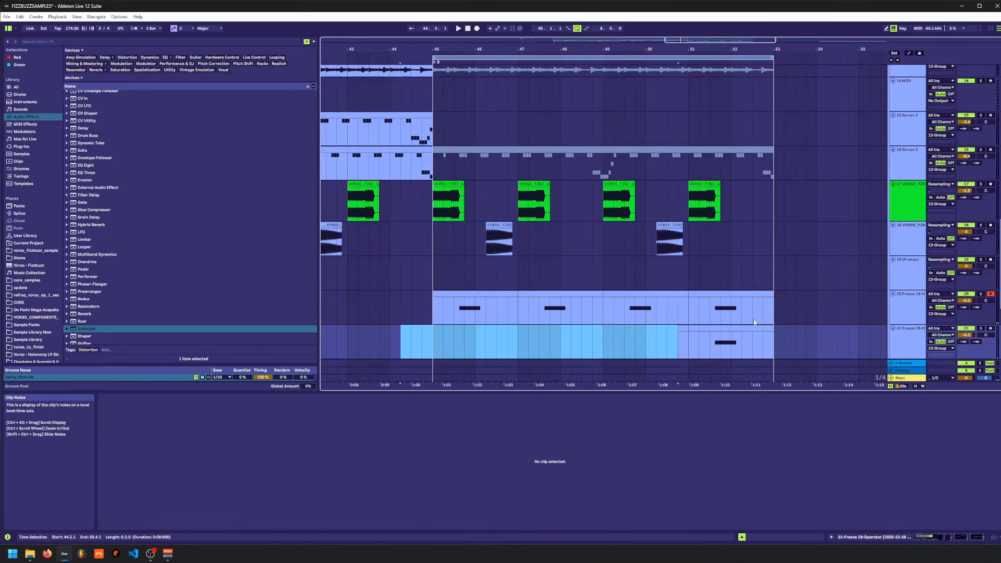
- Move the note in the copied track's last clip up to D#3 and later, into the clip's second bar
click(737, 328)
drag(742, 333, 738, 336)
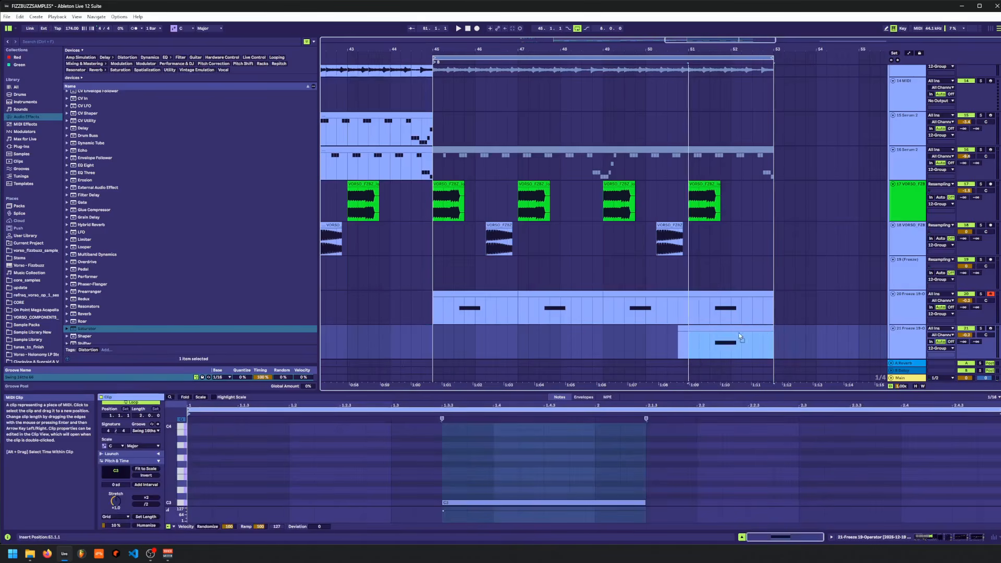
drag(583, 502, 761, 486)
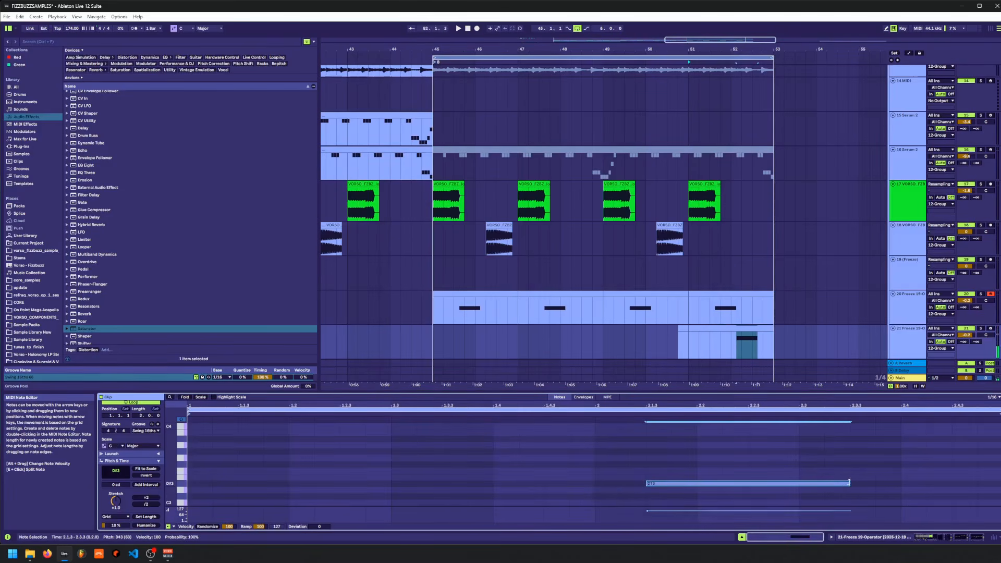
- Add a G#2 note extending to the clip's end and trim the D#3 note to where it starts
scroll(782, 469, down, 3)
double_click(816, 489)
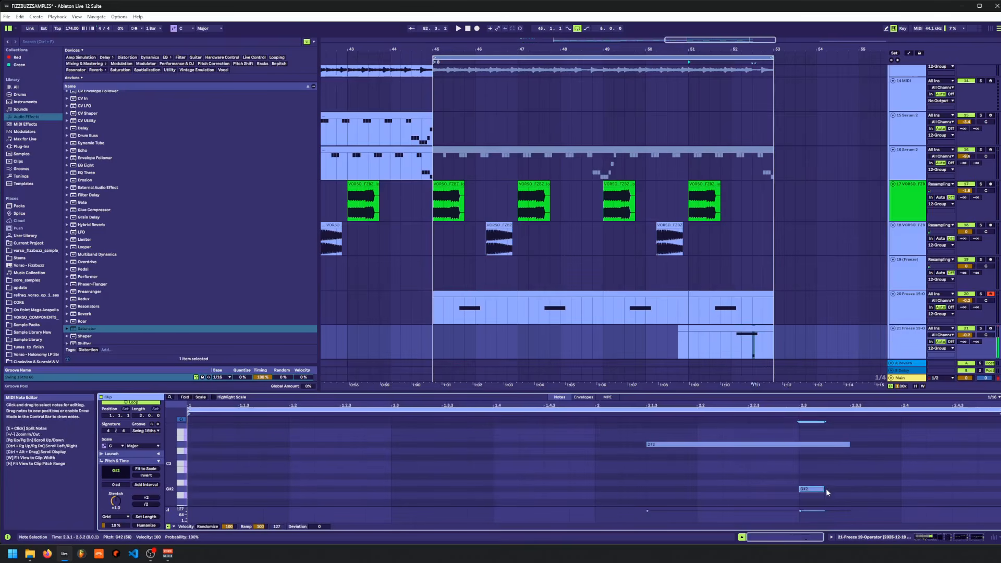
click(825, 489)
drag(824, 490, 997, 487)
key(space)
key(b)
click(777, 445)
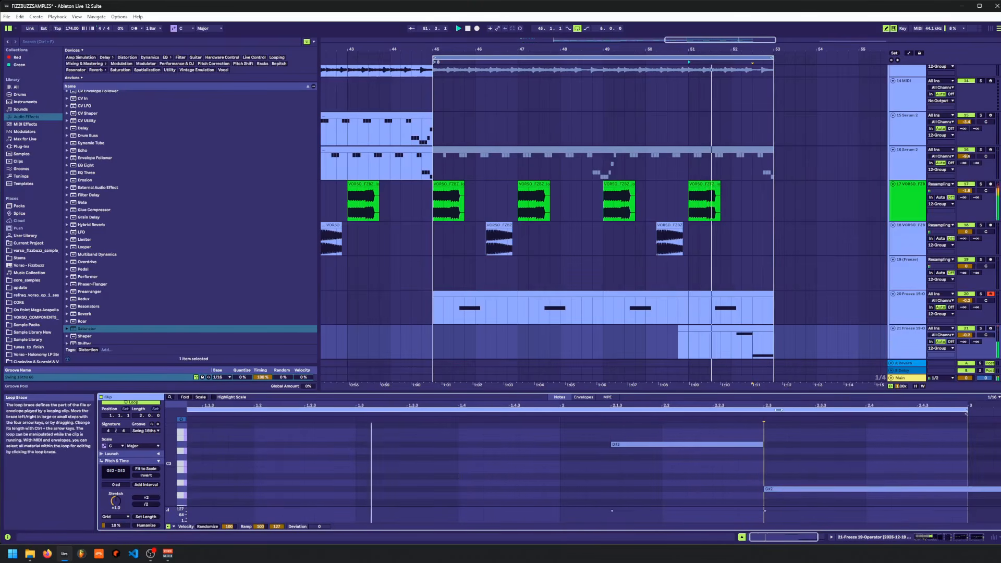
- Try a much earlier sample start in the duplicated track's Simpler and audition it
click(927, 537)
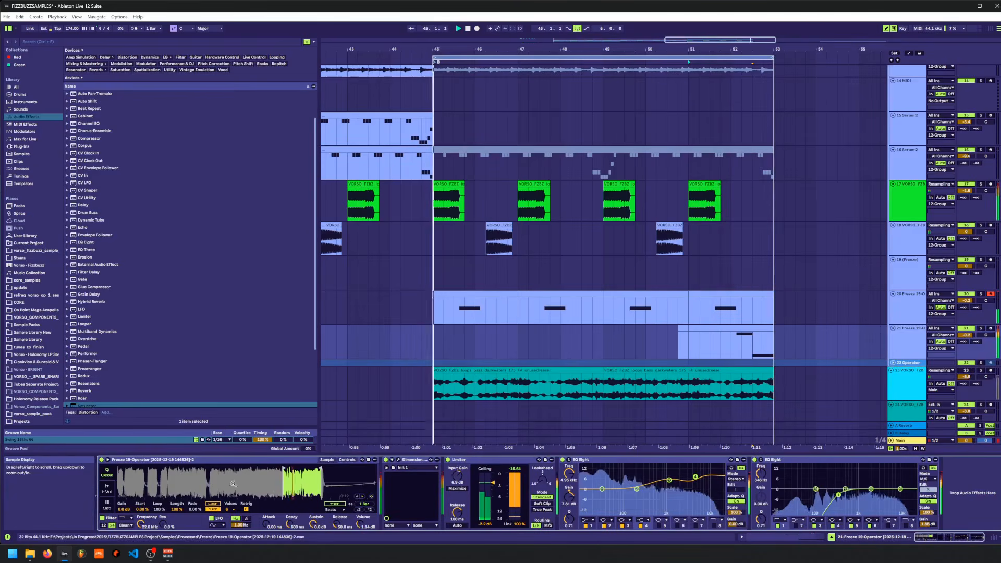
key(space)
drag(283, 468, 162, 469)
key(space)
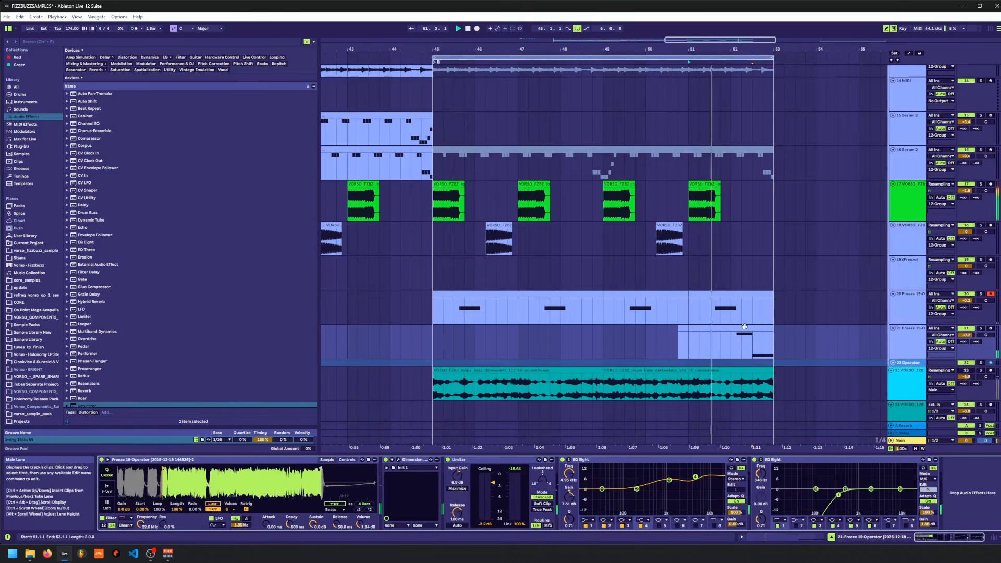
click(730, 348)
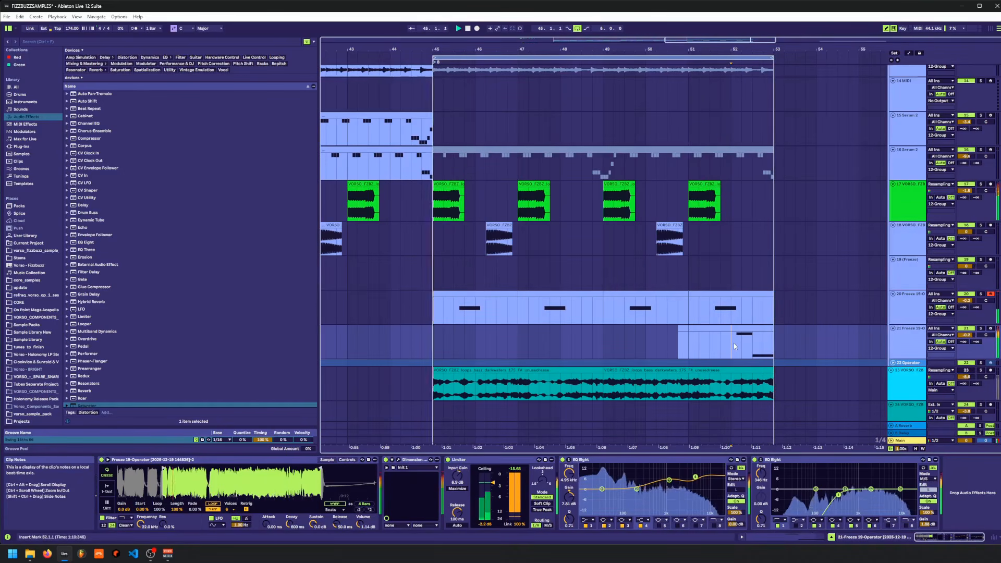
key(space)
key(space)
- Set Simpler's sample start back near the last section of the waveform and audition the loop
mouse_move(163, 468)
mouse_down()
mouse_move(145, 470)
mouse_move(285, 467)
mouse_up()
key(space)
key(space)
key(space)
key(space)
key(space)
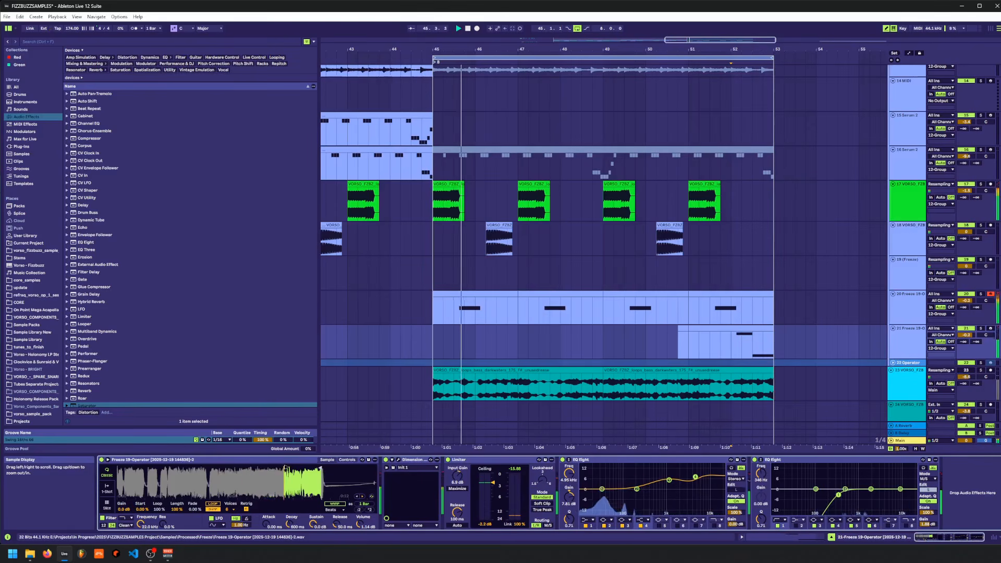
key(space)
key(space)
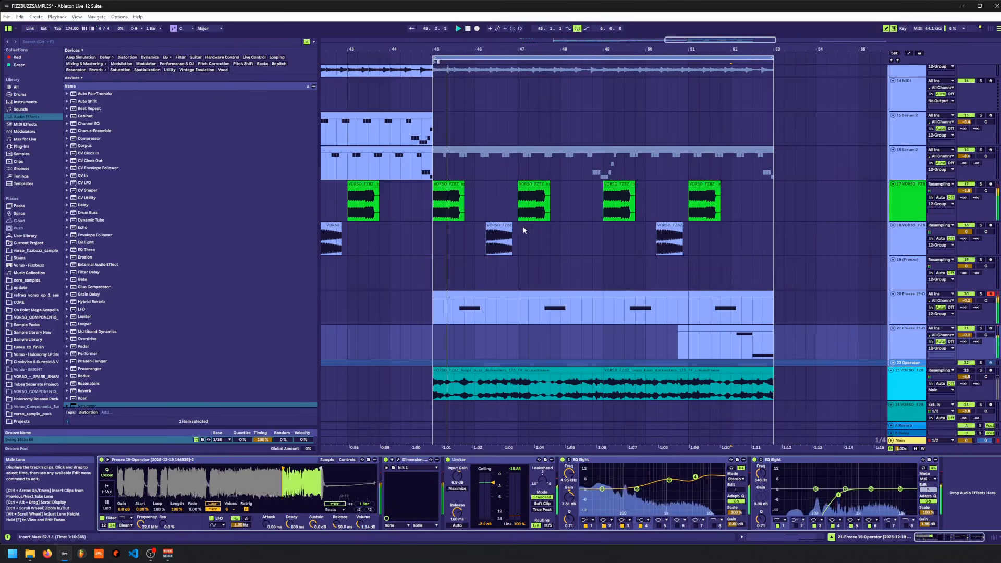
- Try reactivating the Serum clip on track 16 in bar 52 and in the half bar before bar 49
scroll(552, 140, down, 3)
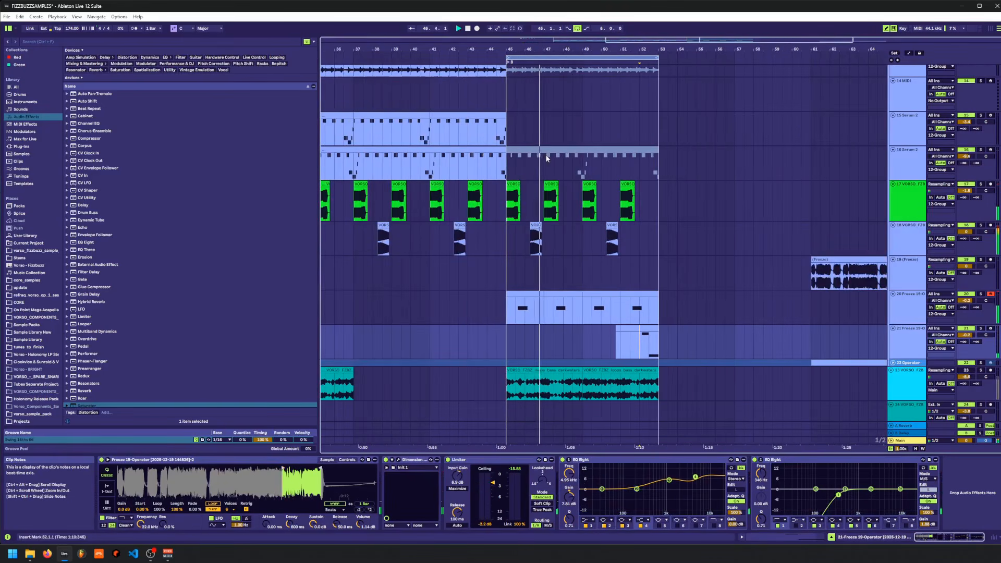
scroll(550, 208, up, 3)
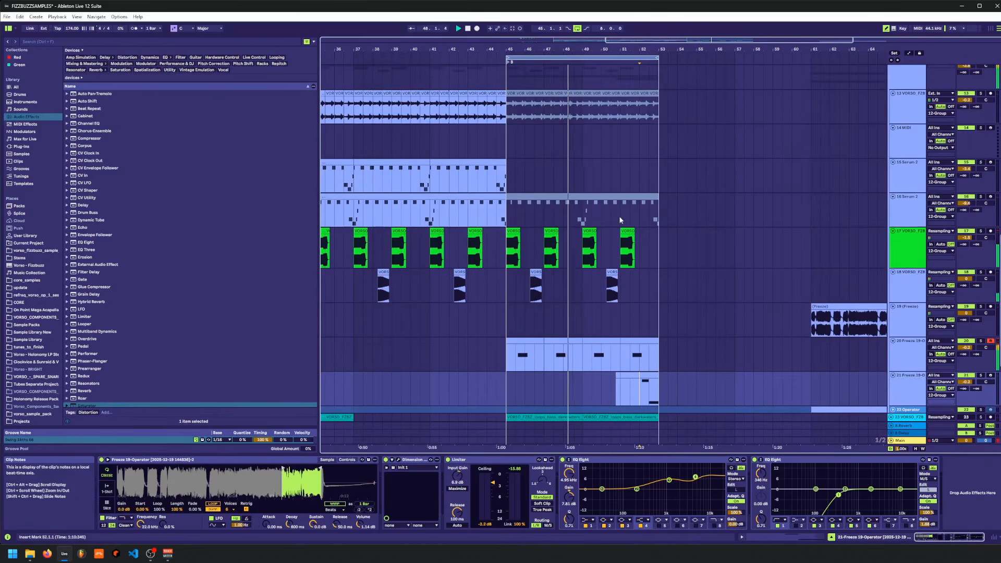
drag(641, 211, 658, 212)
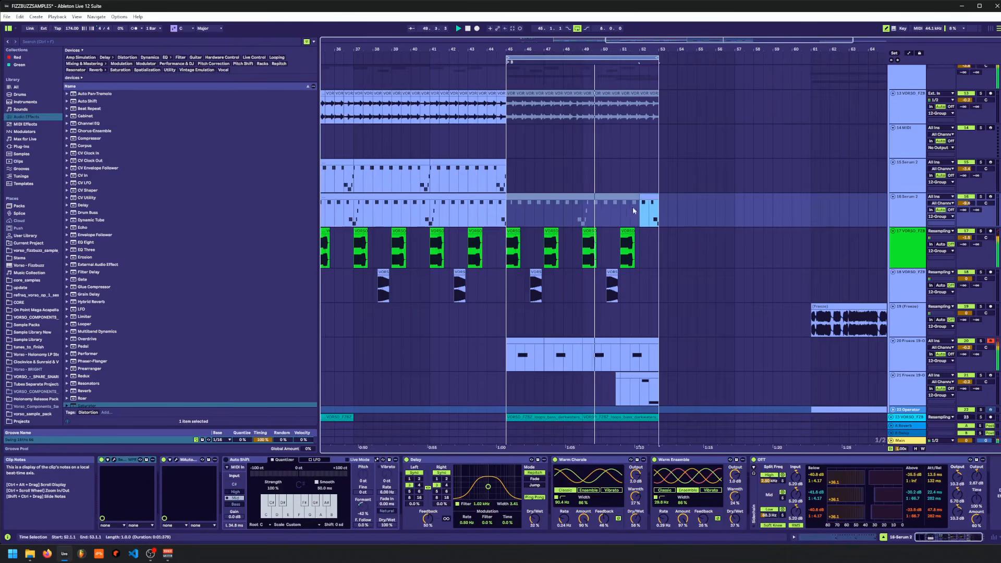
key(space)
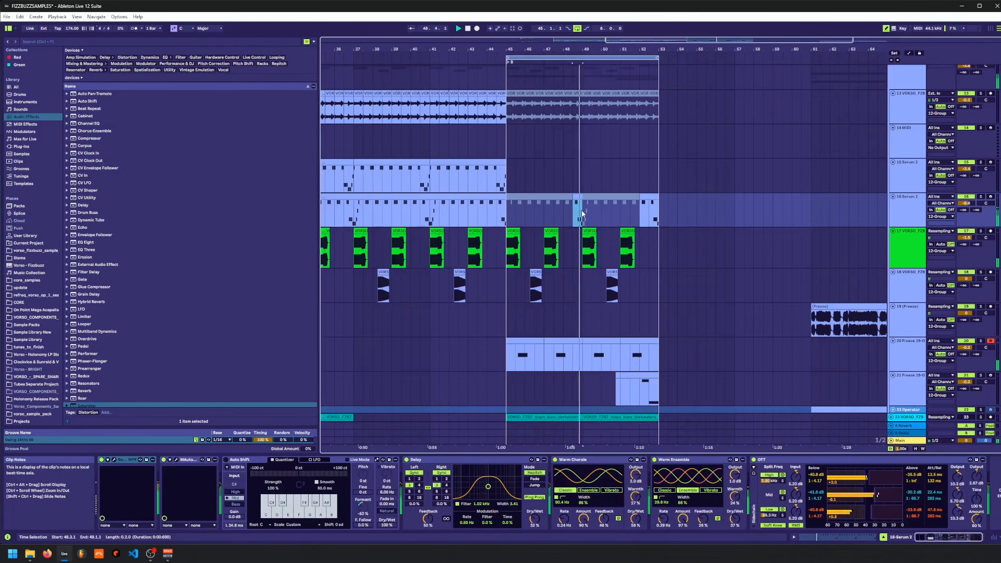
drag(575, 206, 696, 206)
drag(522, 183, 557, 196)
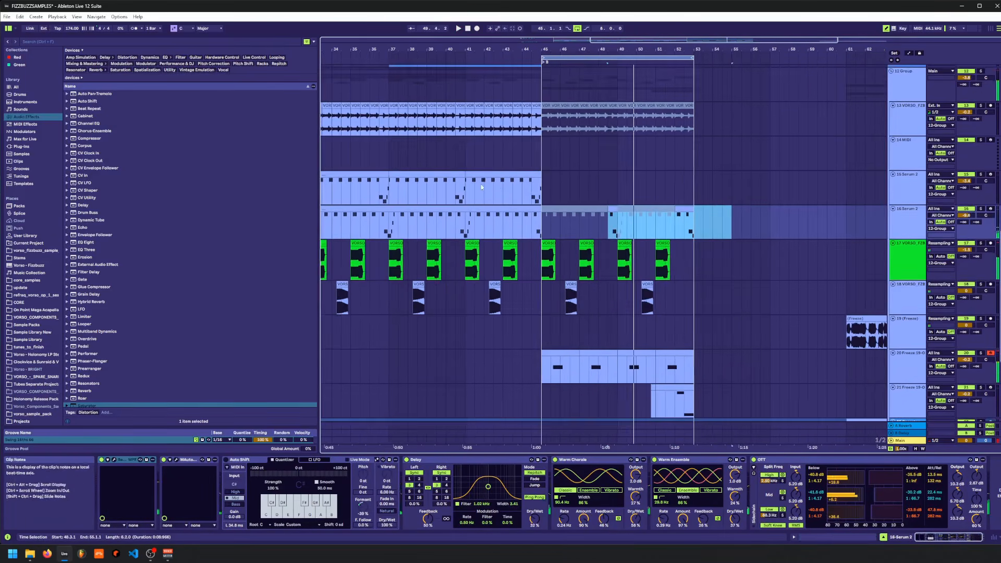
- Copy track 15's half-bar fill before bar 41 to 48.3 and 52.3, and delete track 16's Serum part from bar 48 to 54
drag(456, 192, 468, 193)
key(space)
click(607, 188)
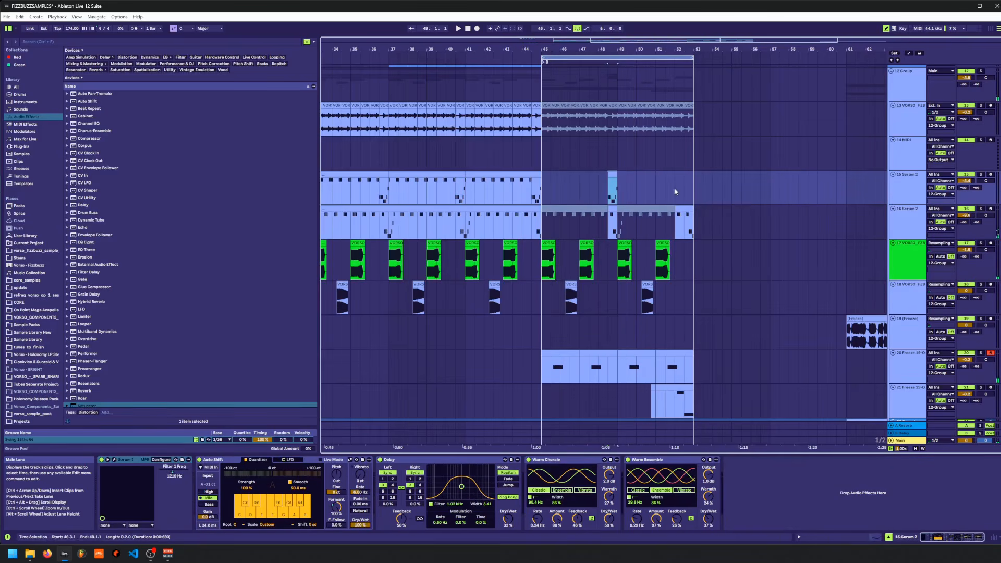
drag(600, 218, 716, 210)
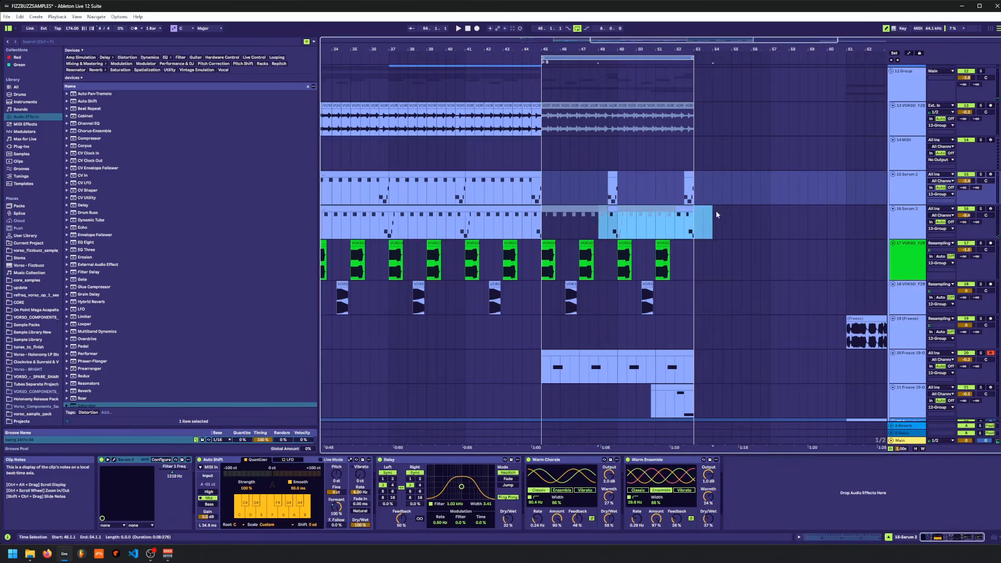
key(Delete)
- Play back the section from bar 45 and check the automation of the Serum tracks
click(601, 191)
drag(588, 189, 666, 193)
key(space)
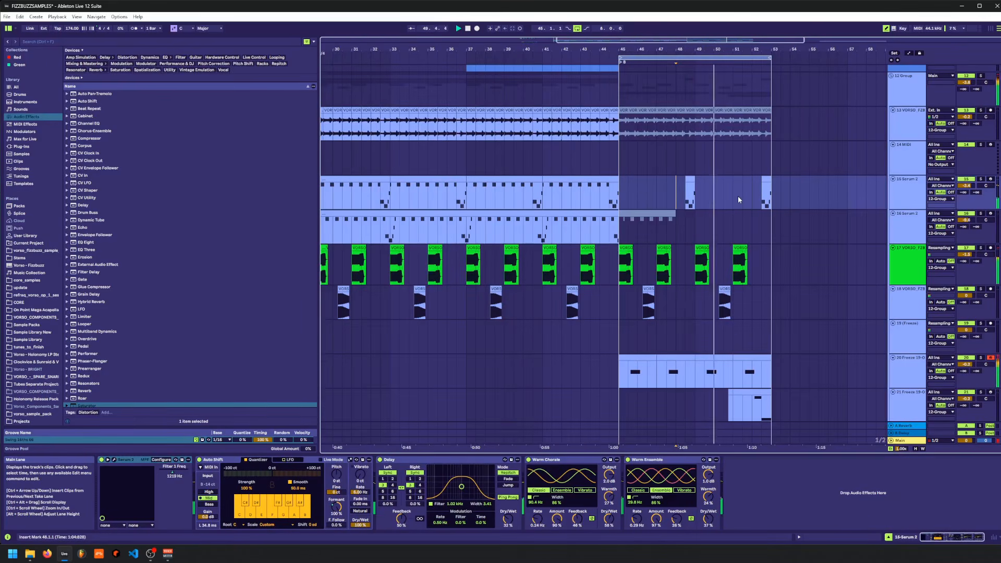
key(a)
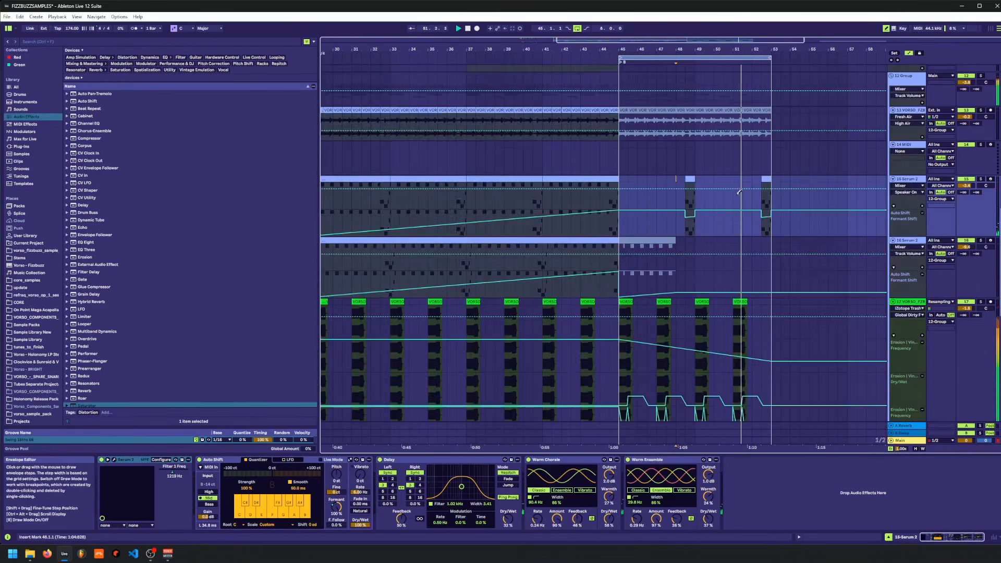
key(a)
drag(751, 194, 720, 240)
- Duplicate bars 45 to 53 across the folded track groups and remaining tracks, and save the set
scroll(722, 191, up, 5)
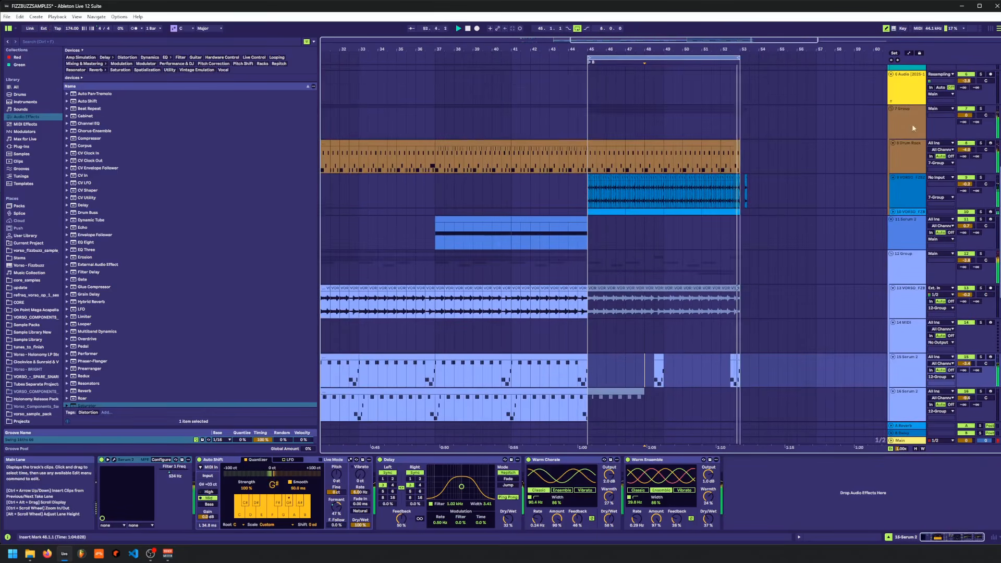
click(890, 108)
click(891, 123)
click(891, 131)
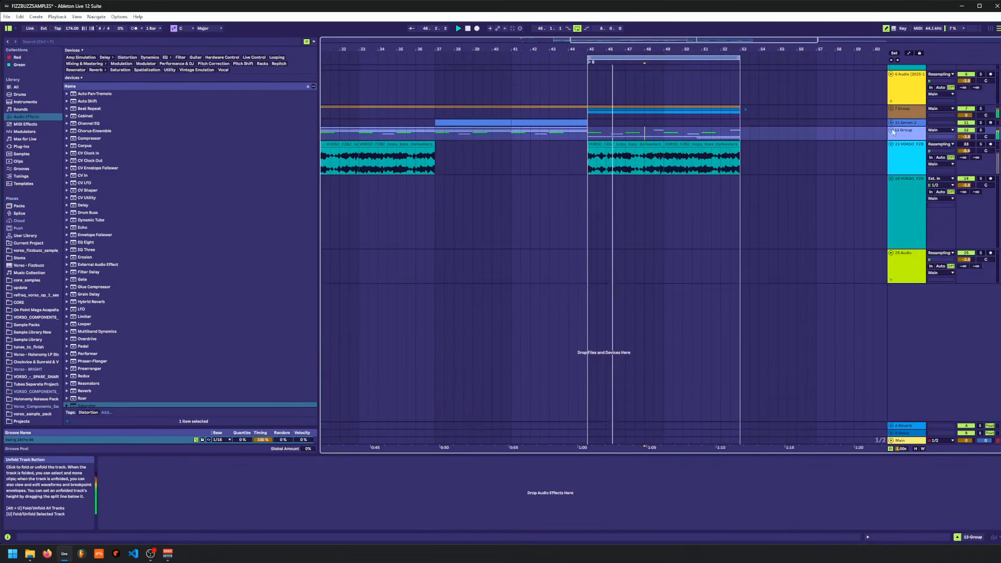
drag(584, 227, 741, 86)
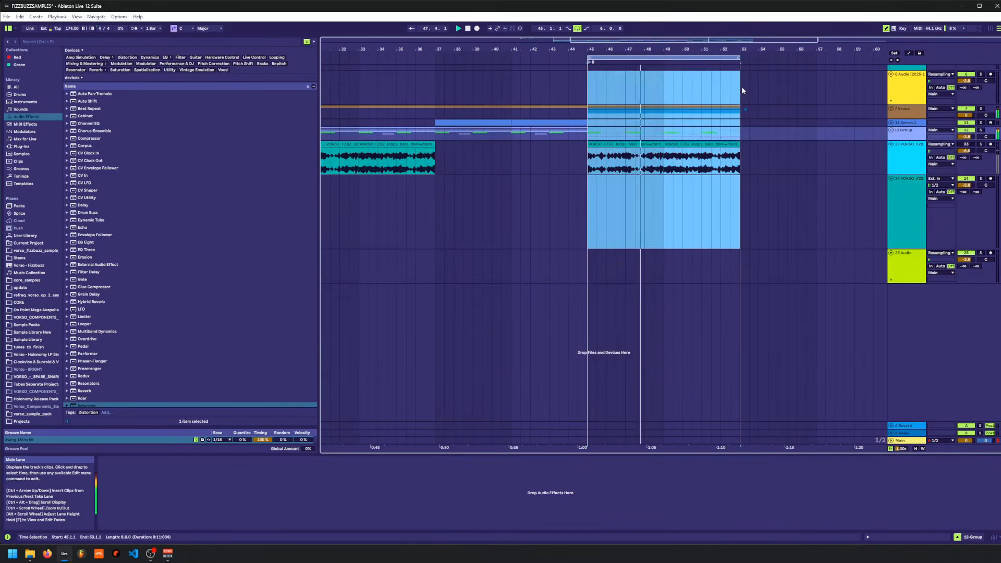
key(ctrl+d)
key(ctrl+s)
- Unfold track group 12 and move the arrangement loop to bars 53 to 61
click(891, 131)
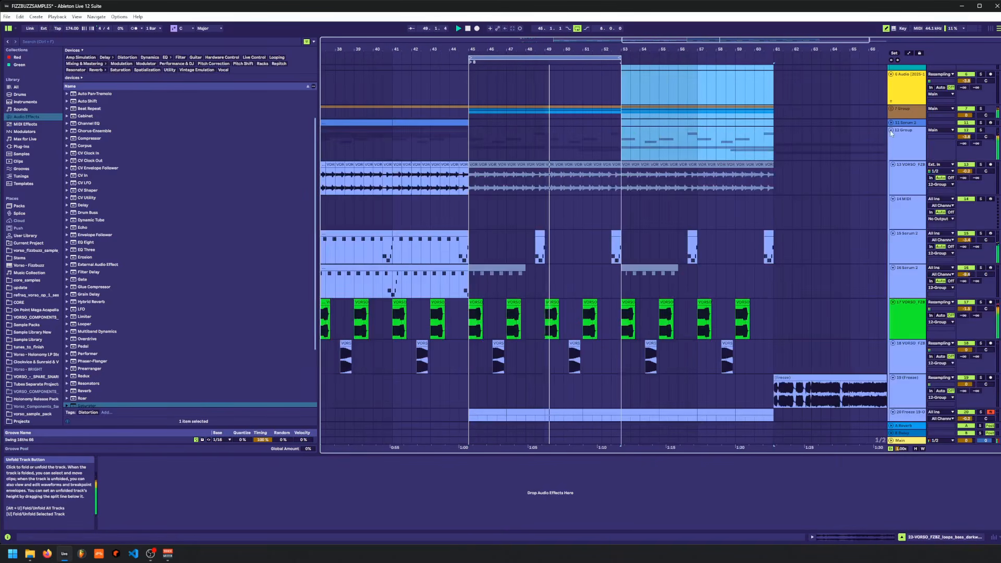
drag(591, 58, 743, 50)
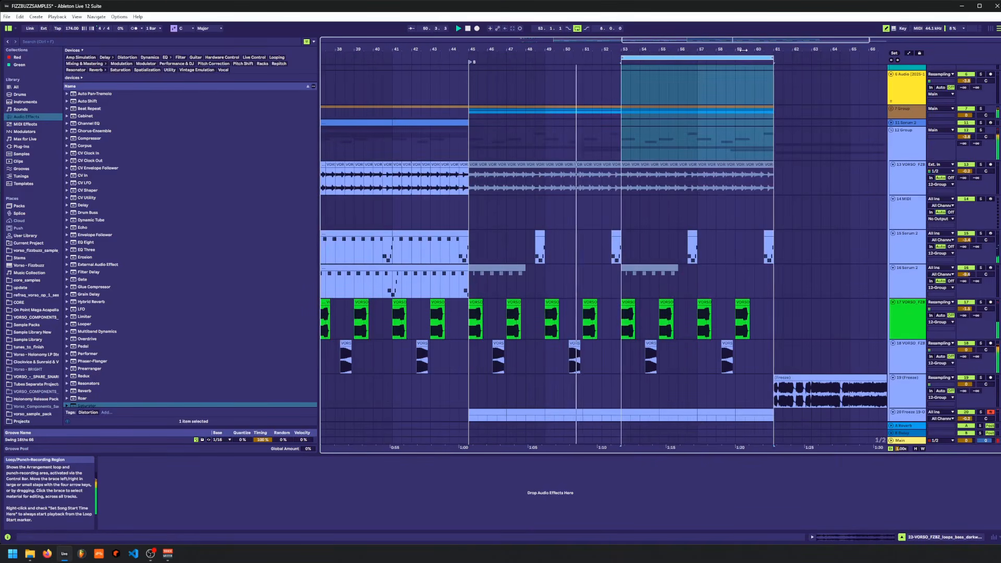
- Unfold track group 7 and open the notes of the Drum Rack clip spanning bars 53 to 61
key(space)
scroll(720, 148, down, 1)
scroll(715, 156, up, 1)
click(891, 116)
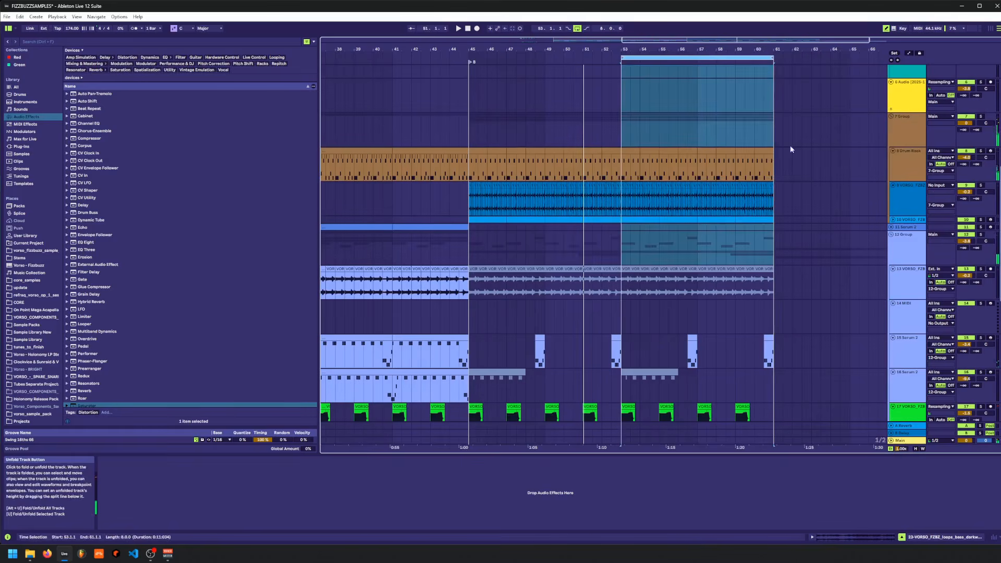
drag(634, 151, 756, 150)
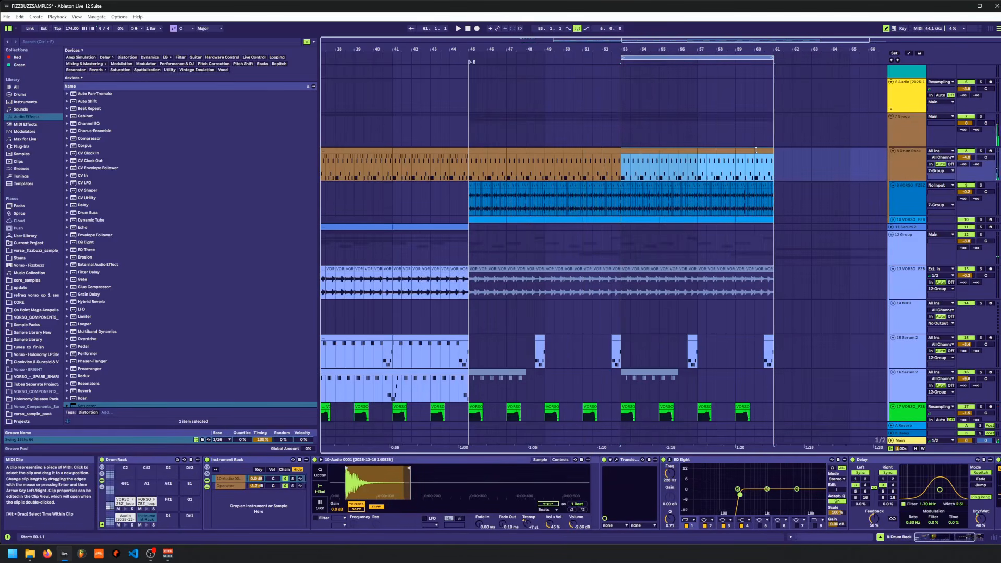
key(shift+Tab)
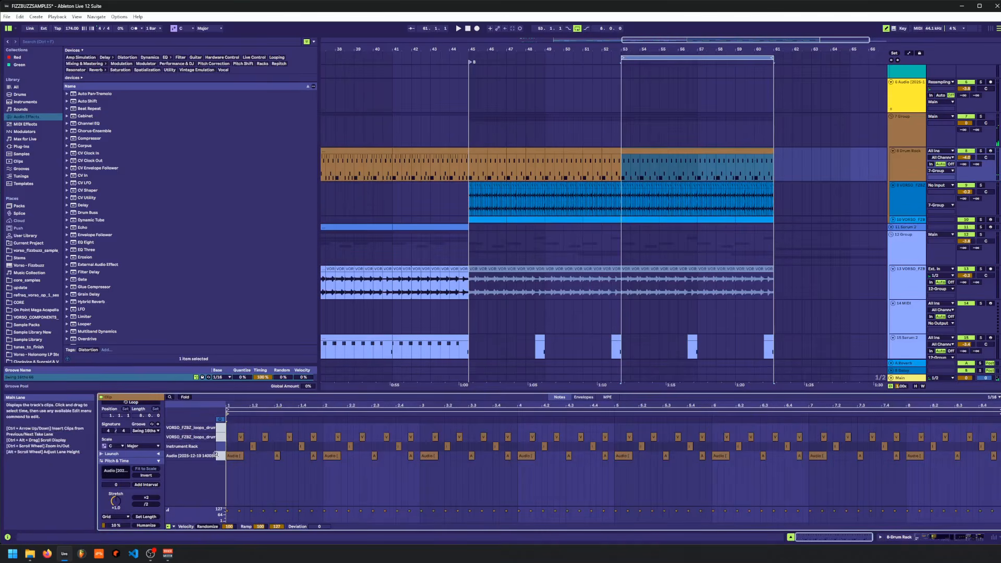
- Thin the Instrument Rack hits to beat 3 of bars 1 and 2, and delete all kick notes after 2.1
click(251, 439)
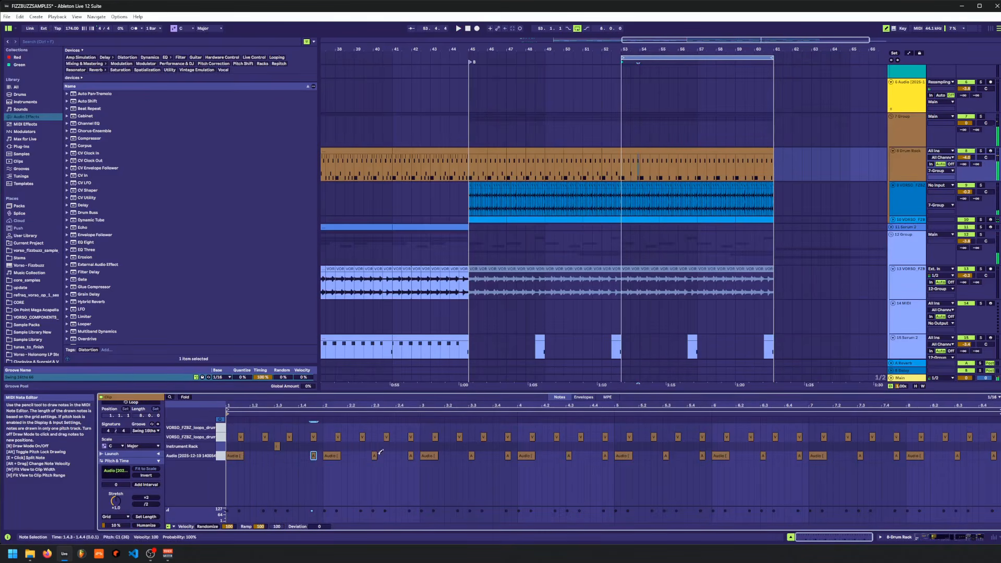
key(b)
drag(403, 467, 997, 459)
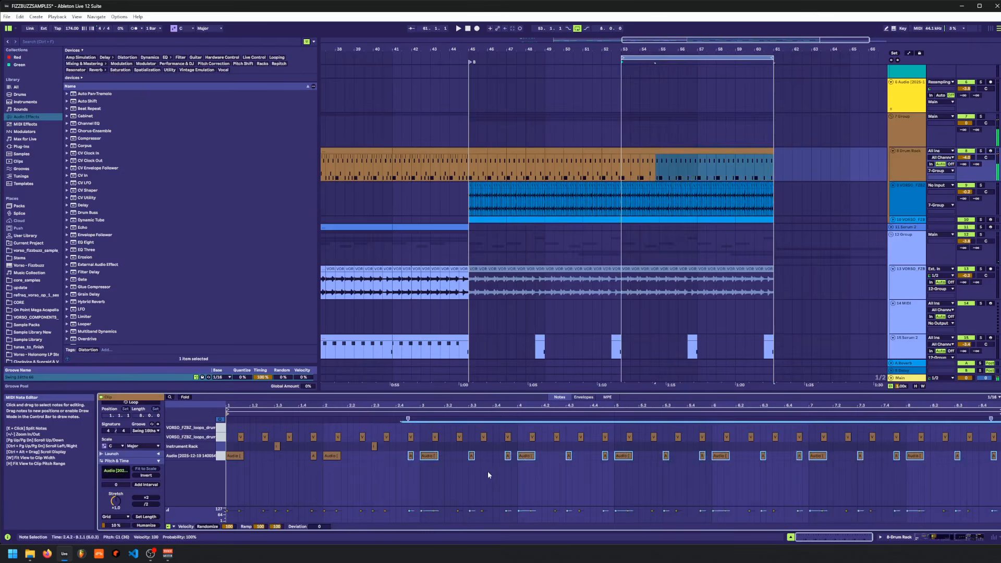
key(Delete)
- Duplicate the first two bars of kick and Instrument Rack notes three times to fill the eight-bar clip
click(425, 459)
drag(425, 460, 227, 445)
key(ctrl+d)
key(ctrl+d)
key(ctrl+z)
key(ctrl+z)
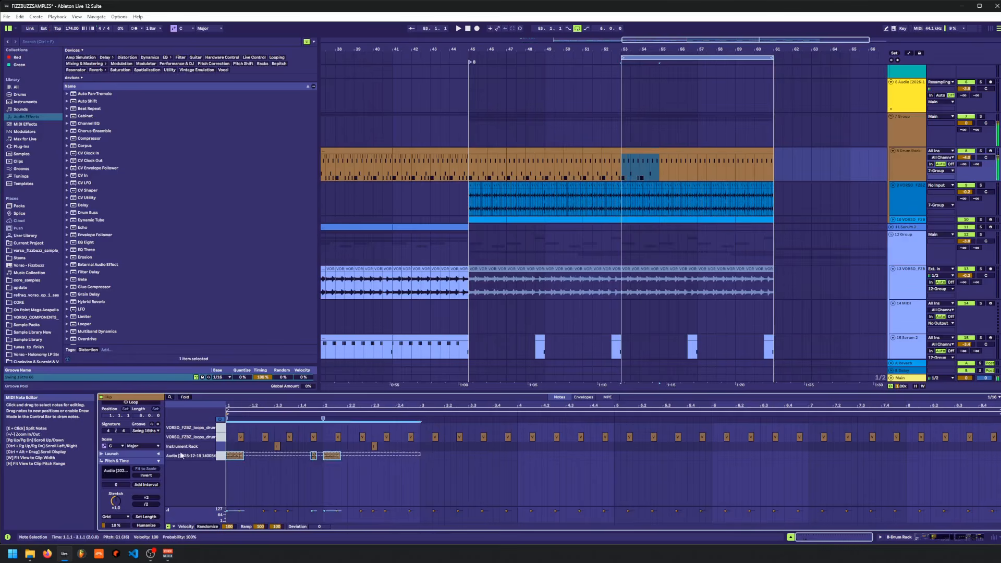
key(ctrl+d)
key(ctrl+d)
key(ctrl+d)
- Lengthen the first Instrument Rack note at 1.3 to about three sixteenths while listening to the new pattern
key(space)
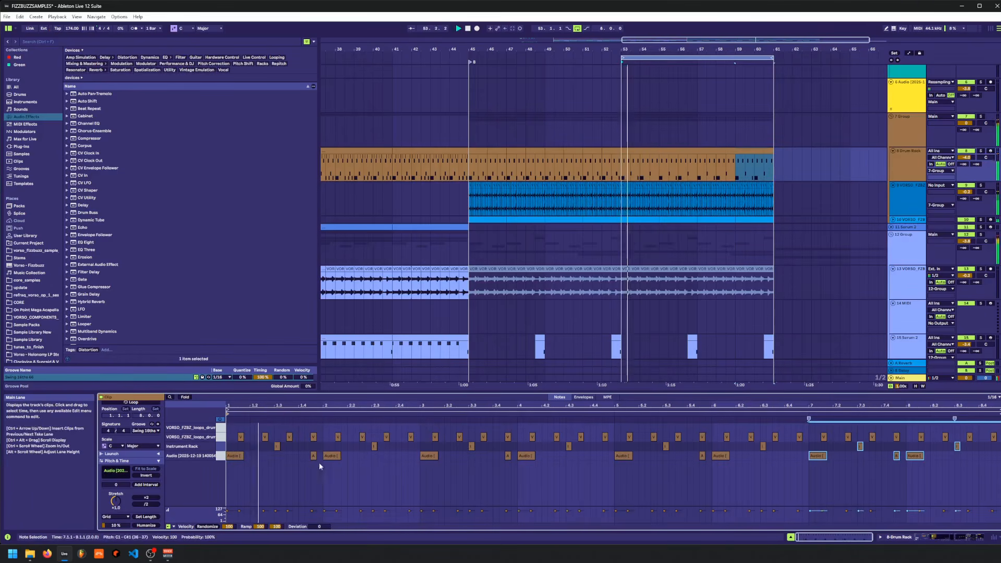
click(278, 451)
key(space)
click(278, 447)
click(302, 448)
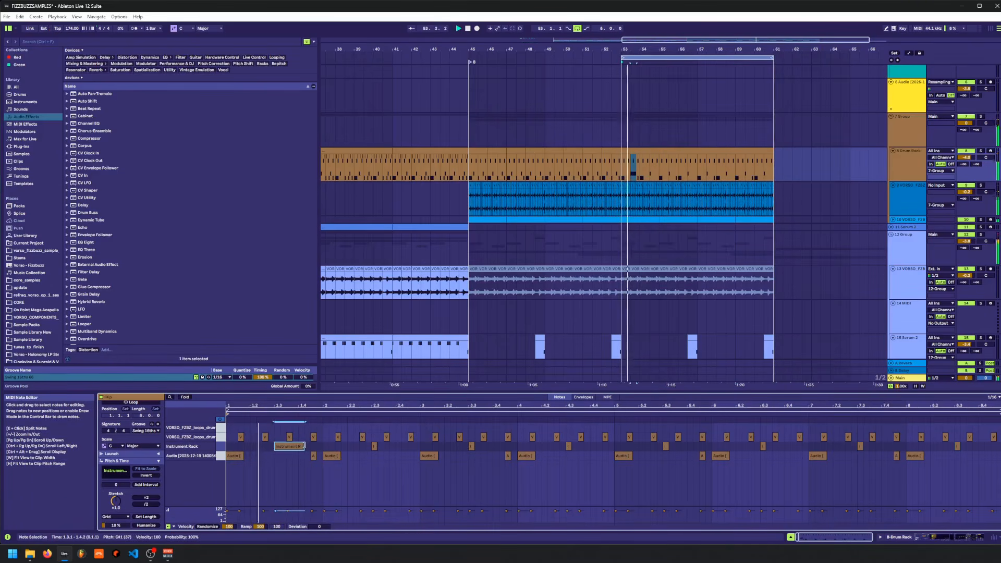
drag(303, 446, 292, 447)
click(299, 450)
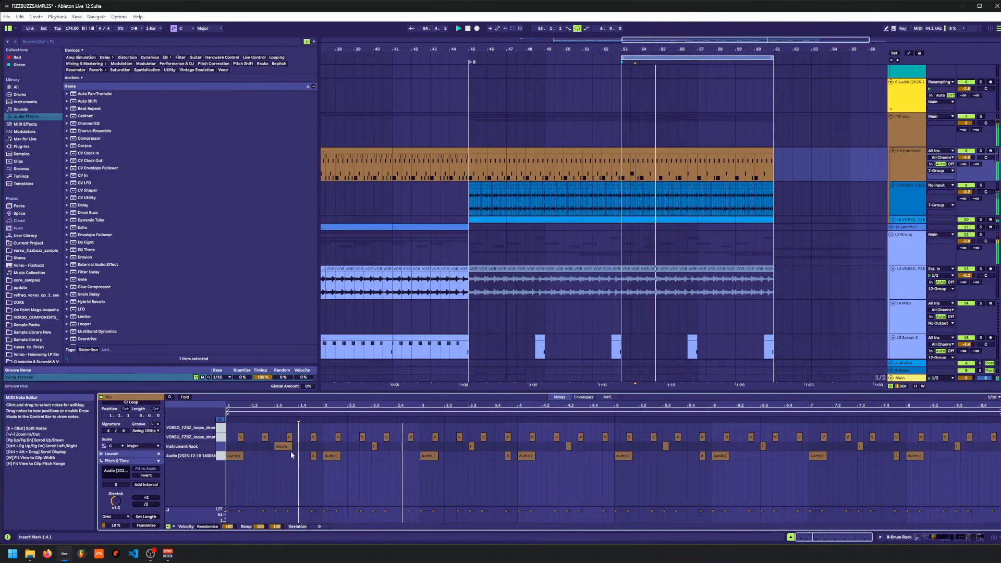
- Repeat the first two bars of Instrument Rack notes across the rest of the clip and play back the arrangement
key(space)
drag(422, 444, 180, 454)
key(ctrl+d)
key(ctrl+z)
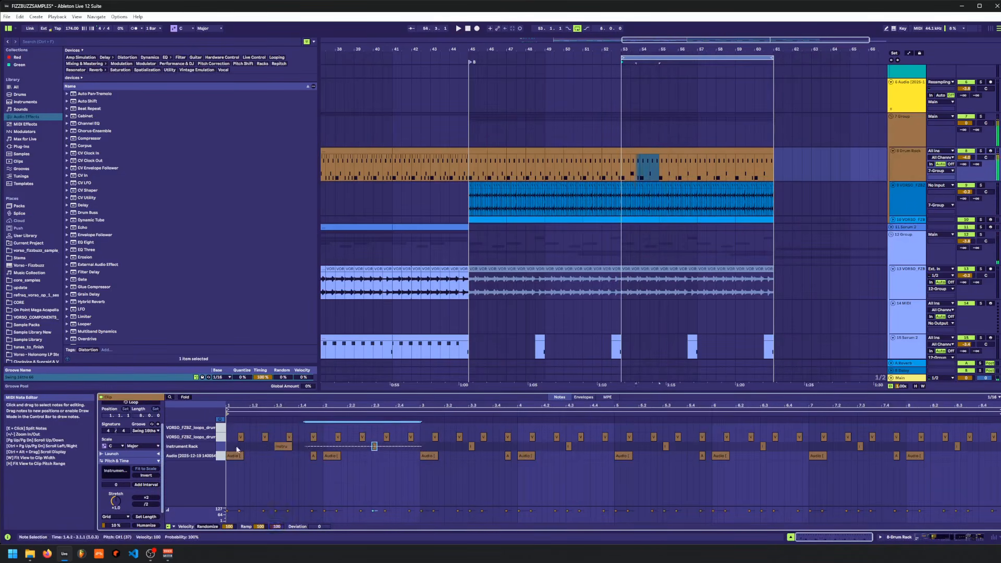
key(ctrl+d)
key(ctrl+d)
key(ctrl+d)
click(509, 129)
key(space)
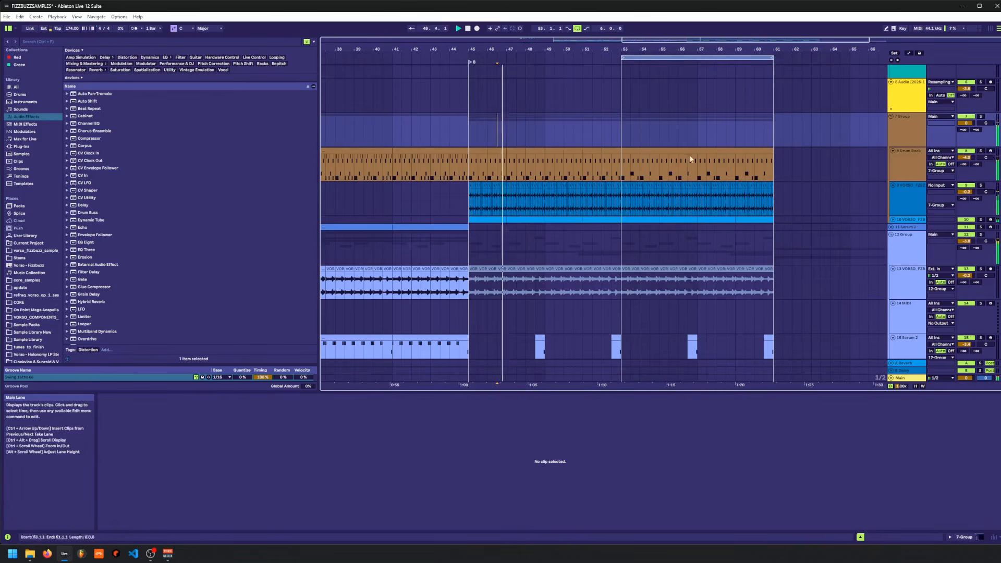
click(903, 232)
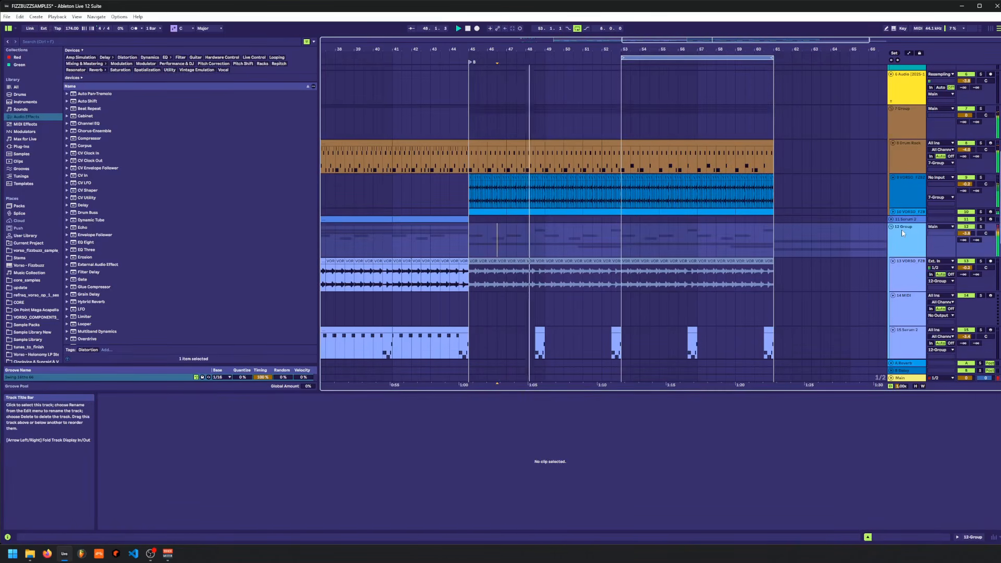
key(Left)
click(902, 242)
click(903, 228)
key(Right)
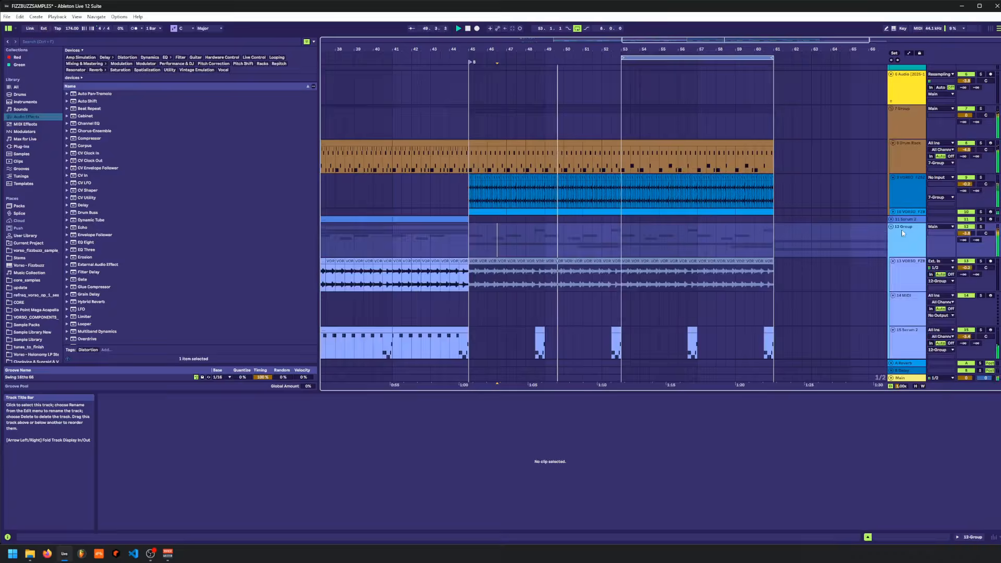
click(902, 220)
key(Right)
click(902, 213)
key(Right)
- Collapse track group 7, track 11 and the detail view, and save the set
key(Up)
key(Up)
key(Up)
key(Left)
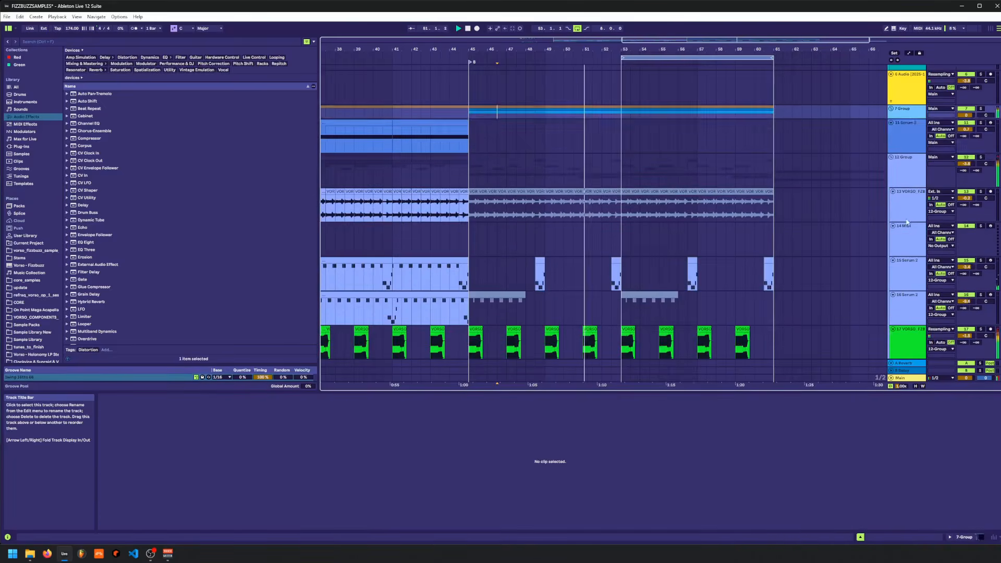
key(Down)
key(Left)
key(Down)
drag(902, 392, 874, 505)
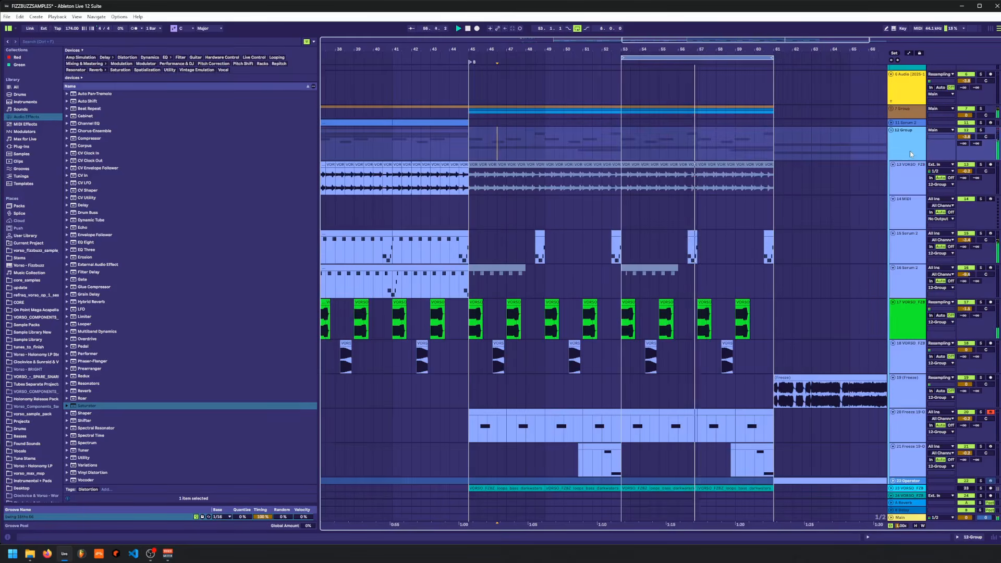
key(ctrl+s)
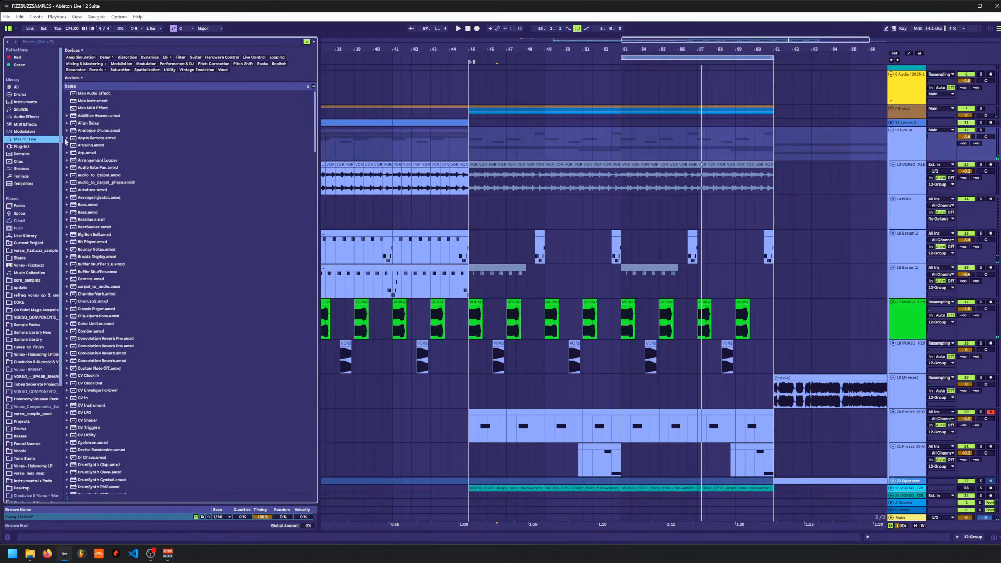
- Expand the Compressor presets among the audio effects and select Ableton 8 Compressor
scroll(70, 167, up, 1)
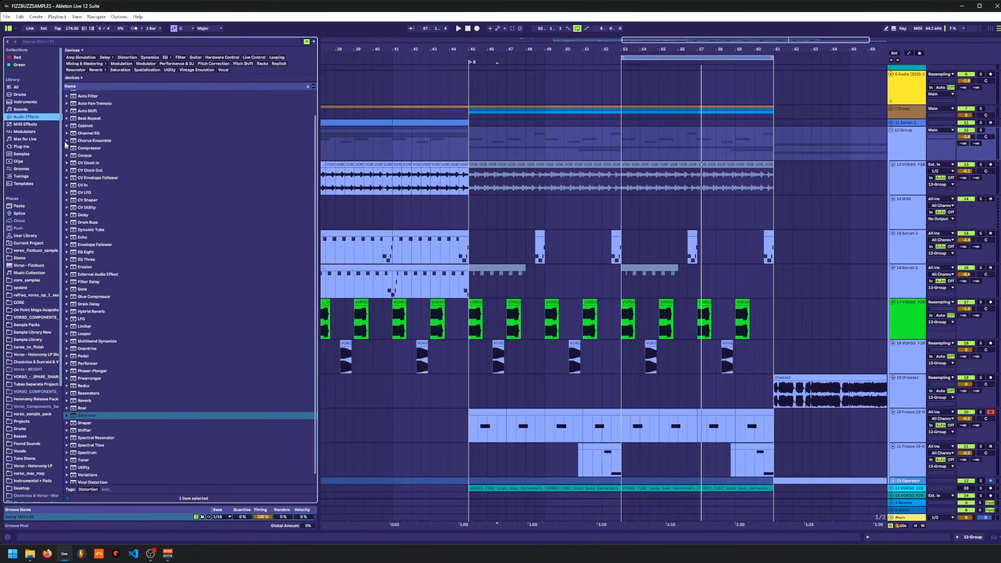
click(69, 149)
click(66, 148)
key(Down)
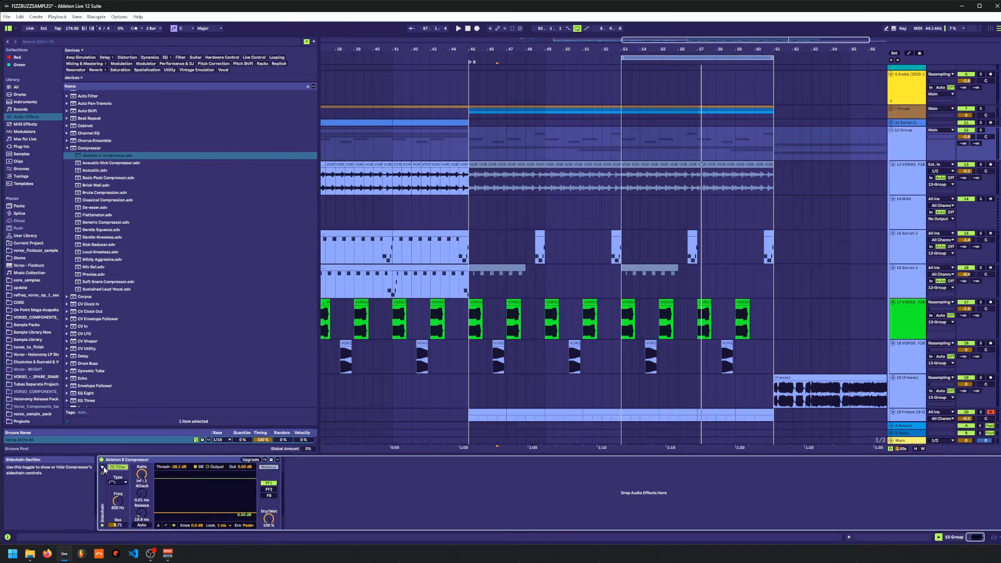
click(102, 468)
click(149, 467)
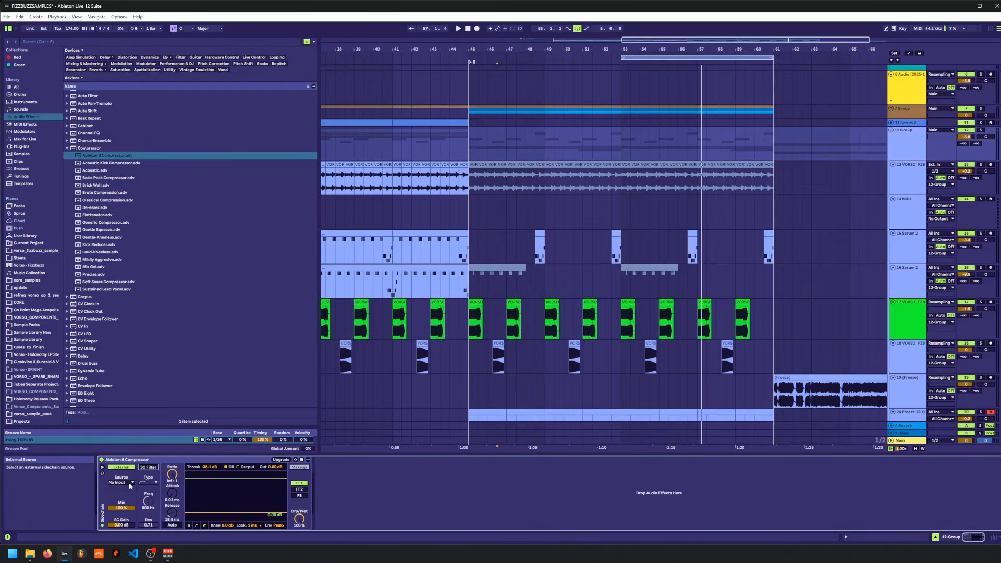
click(133, 459)
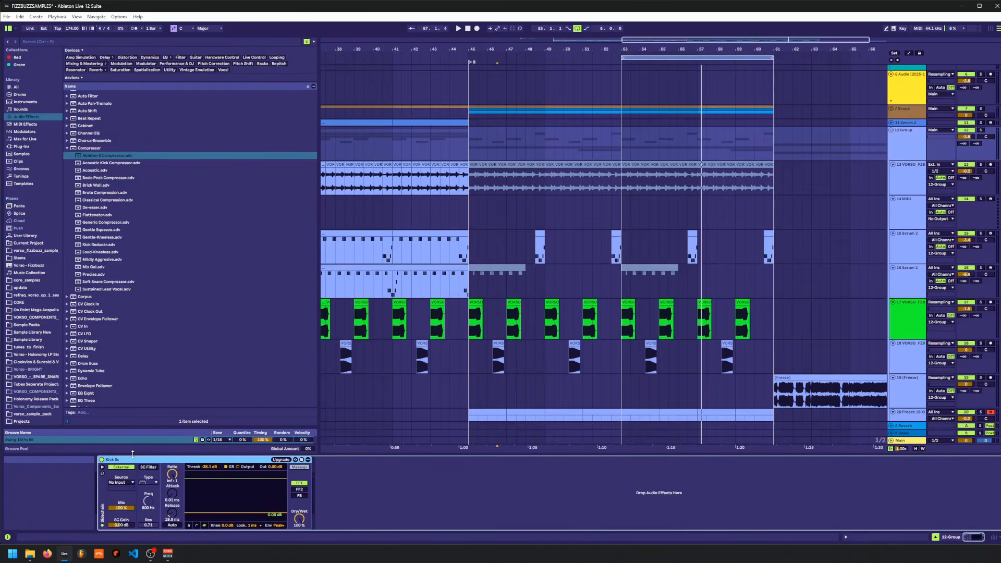
key(Delete)
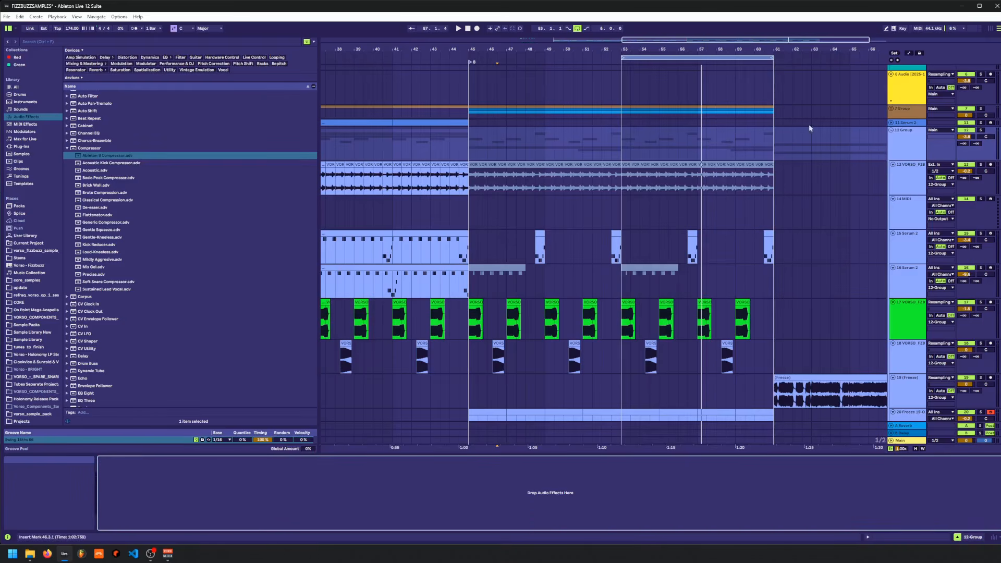
- Add the Ableton 8 Compressor preset to 12 Group, enable its external sidechain and rename it Kick SC
click(717, 132)
drag(122, 155, 495, 152)
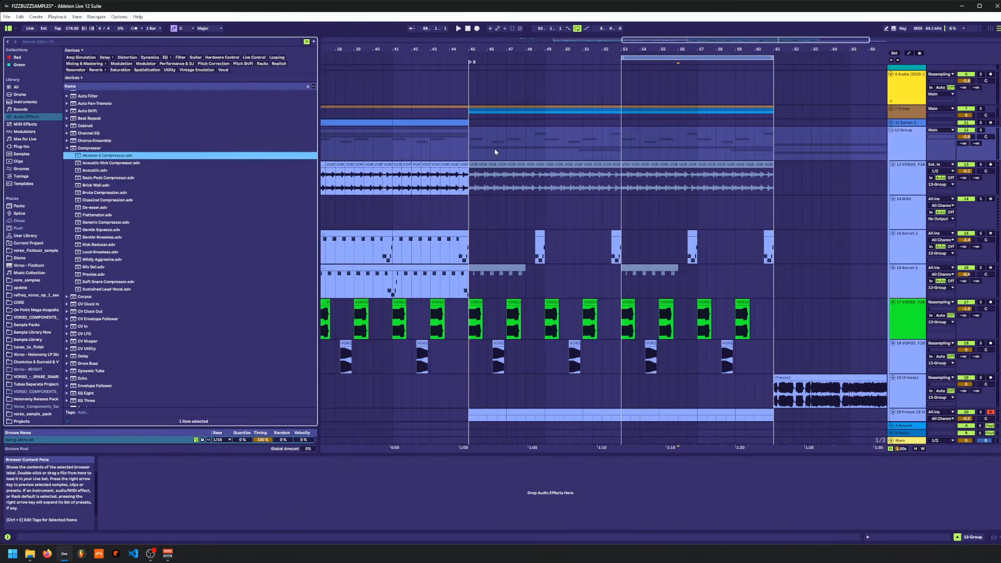
click(471, 159)
drag(576, 165, 882, 190)
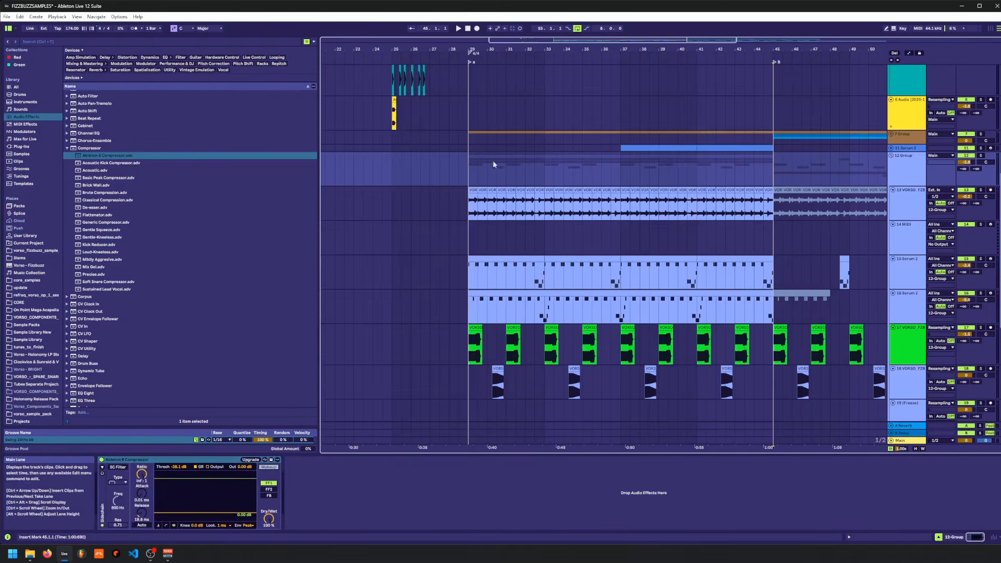
click(109, 469)
click(122, 461)
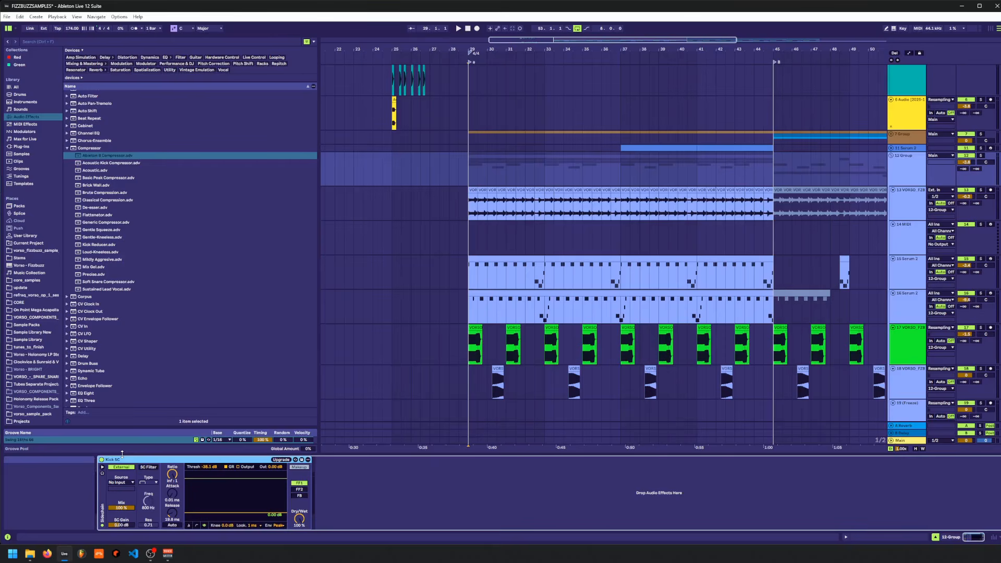
- Feed the Kick SC sidechain from 8-Drum Rack using a chain's Pre FX signal, with a 551 Hz filter and 68.4 ms release
click(131, 483)
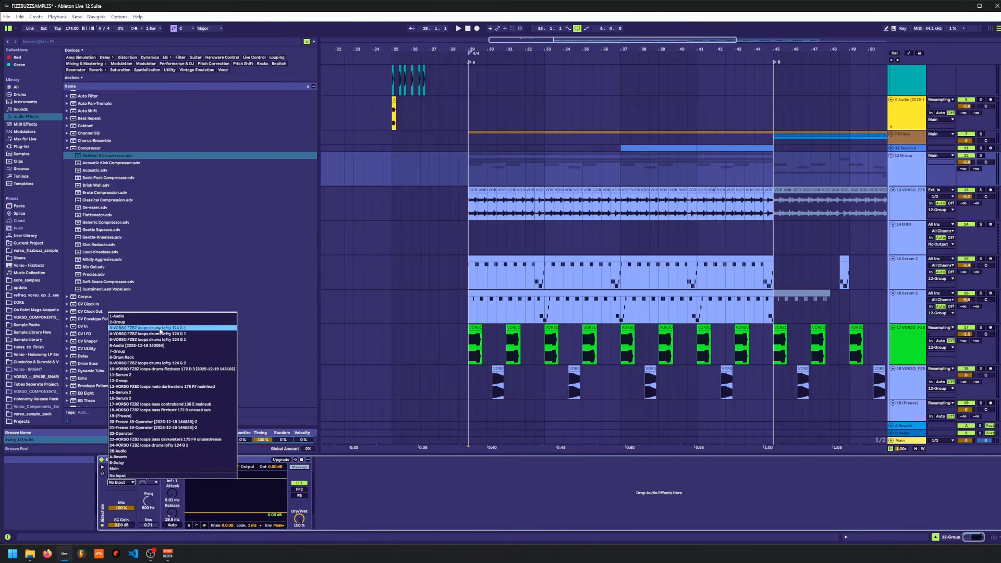
click(146, 358)
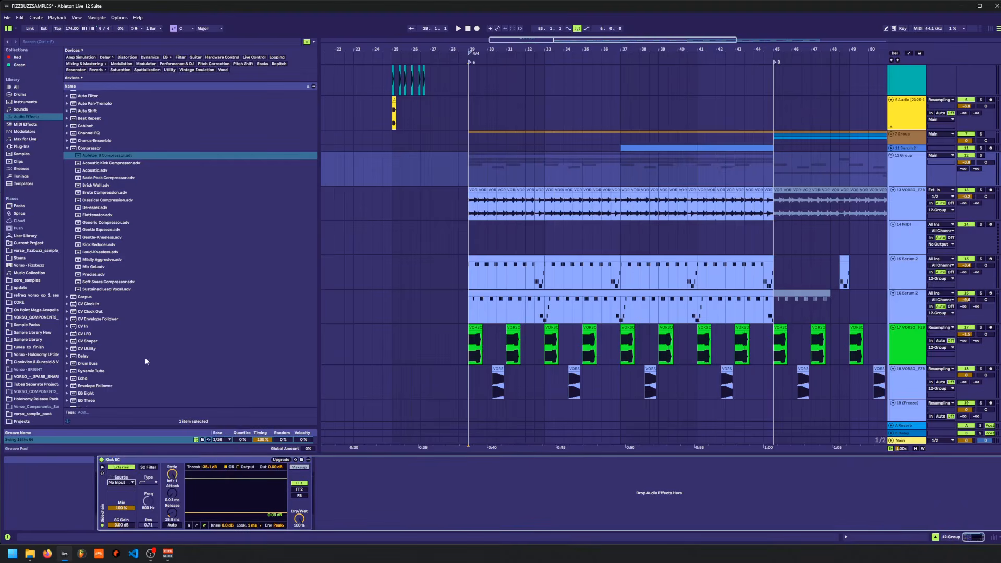
click(125, 489)
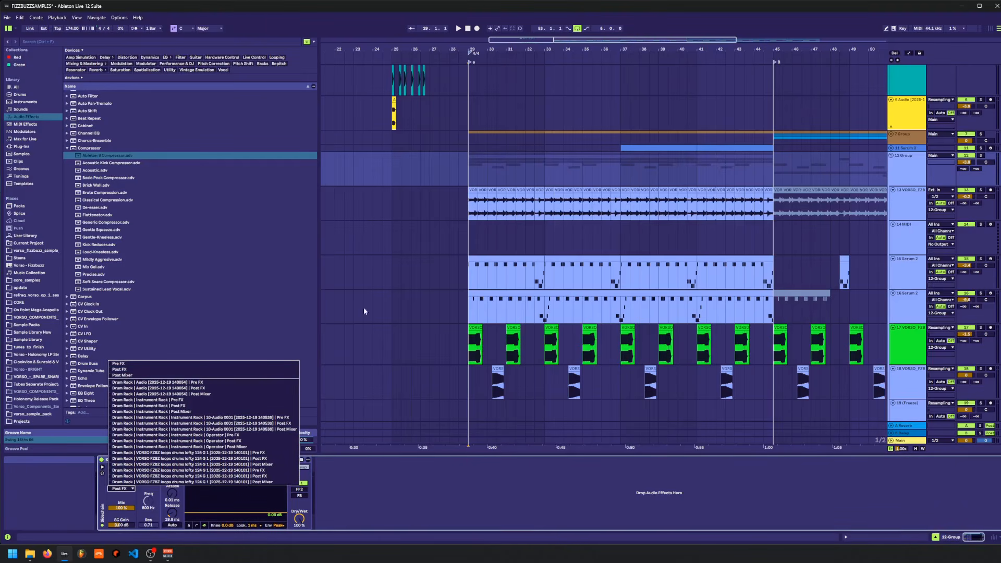
click(466, 166)
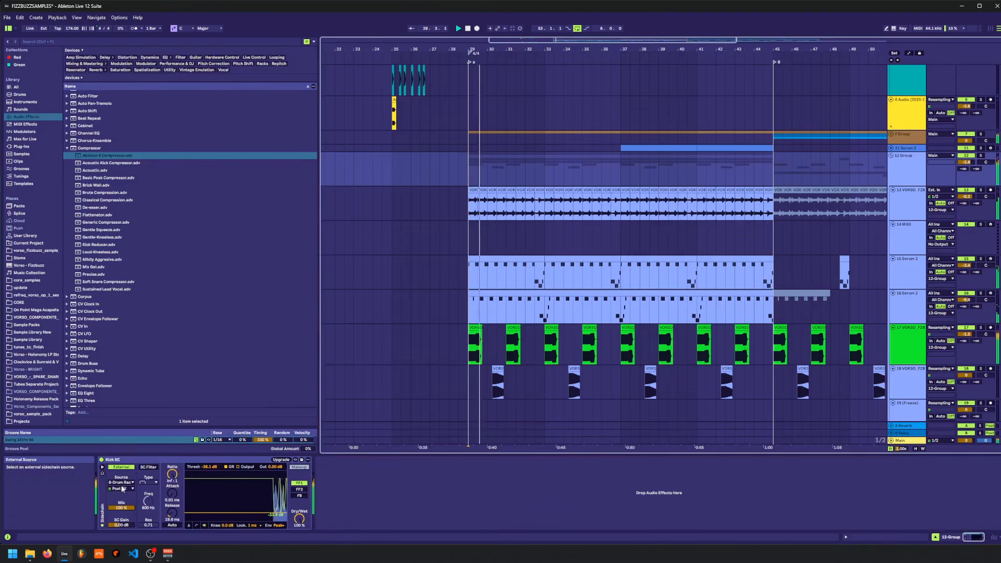
click(119, 489)
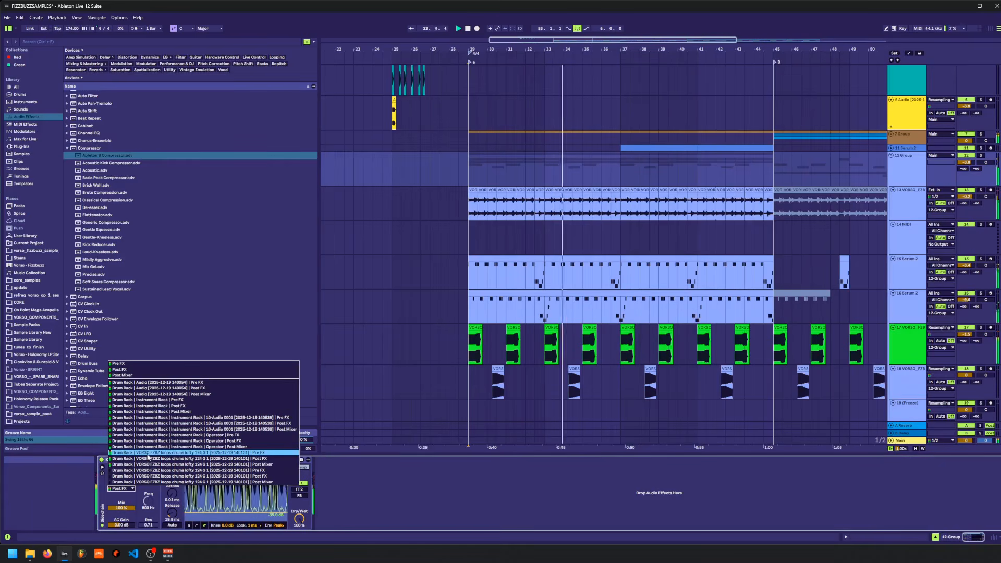
click(150, 400)
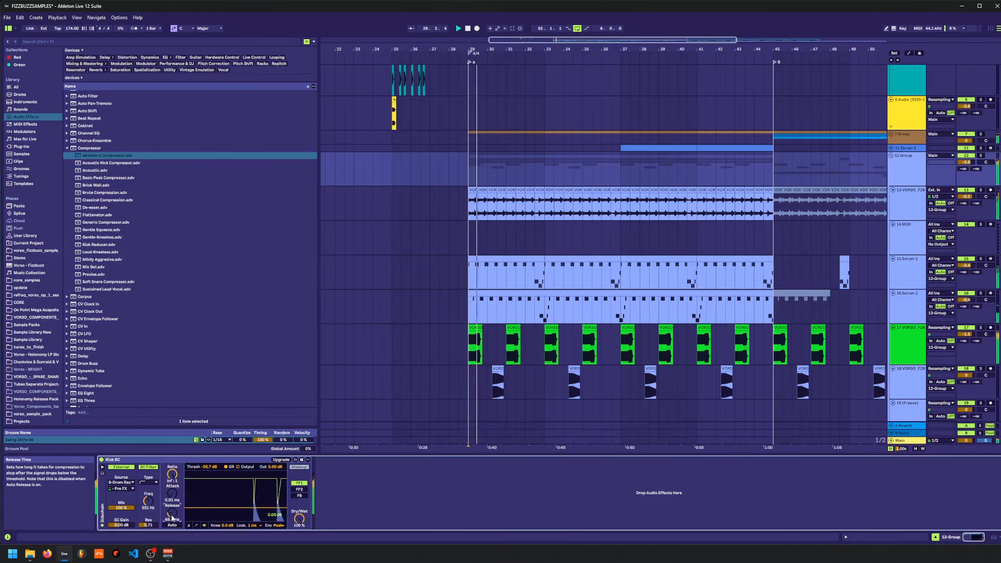
- Duplicate Kick SC as Snare Sc, sourced from Drum Rack | Instrument Rack | Pre FX, with 10 ms lookahead and a raised threshold
click(163, 461)
key(ctrl+d)
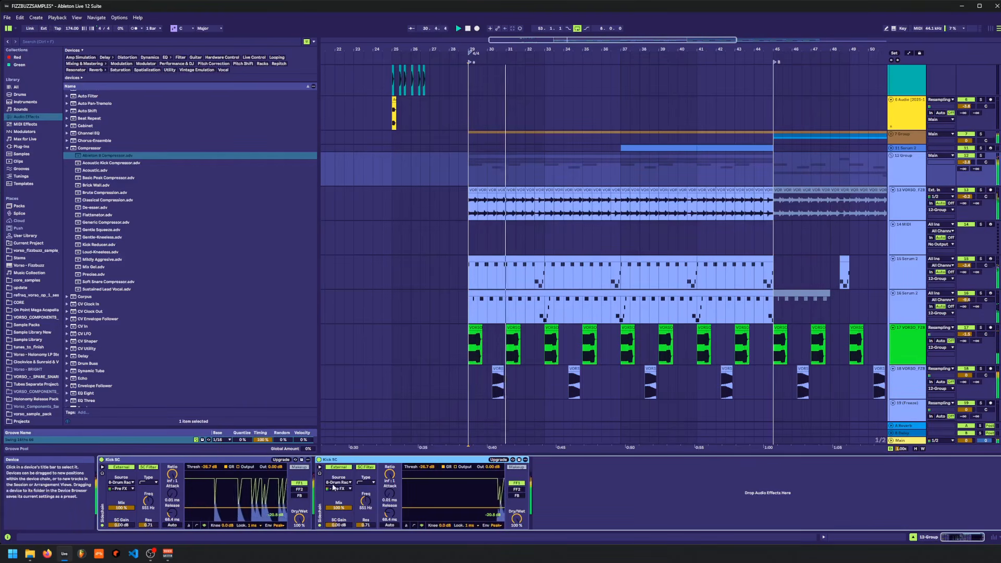
click(339, 489)
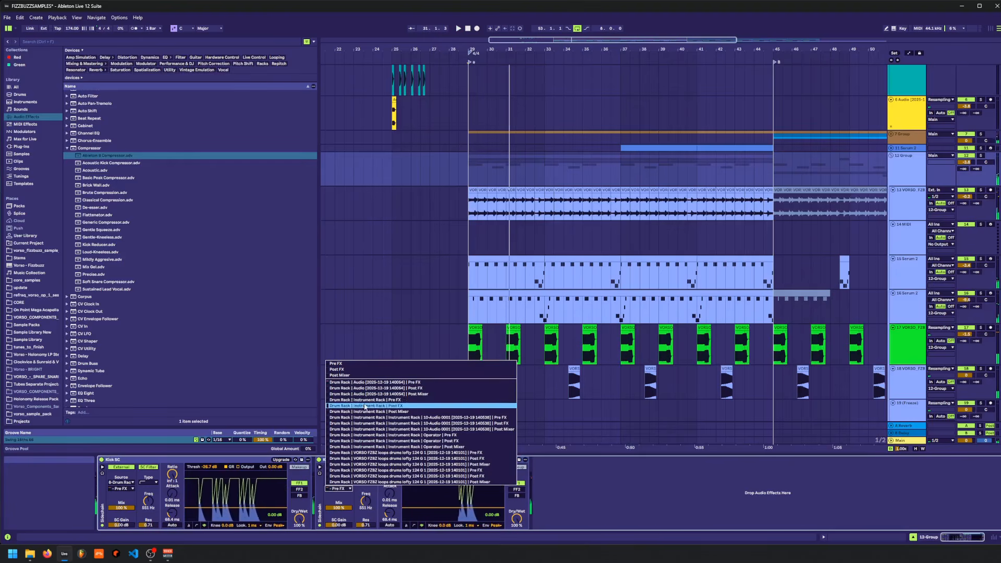
click(395, 400)
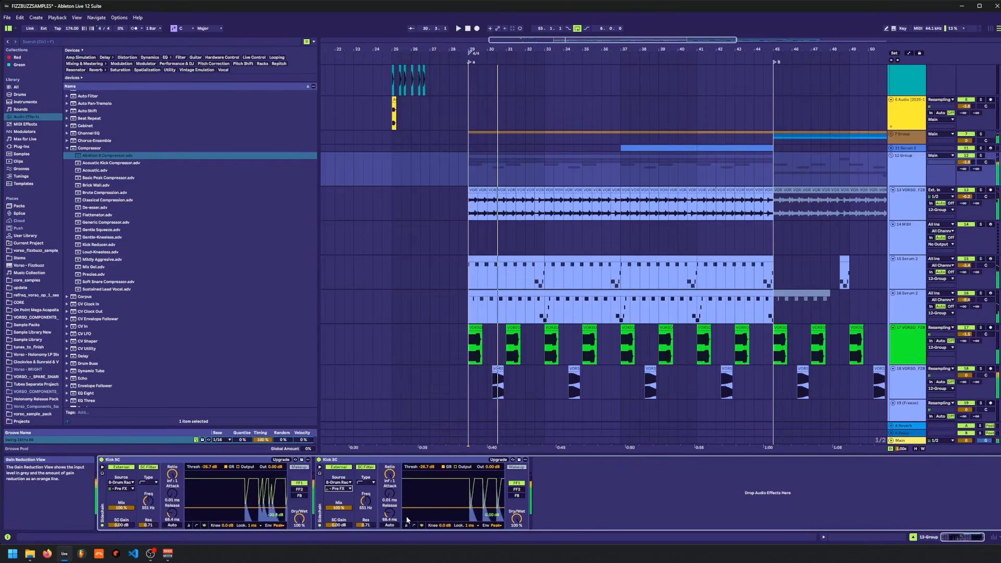
click(468, 525)
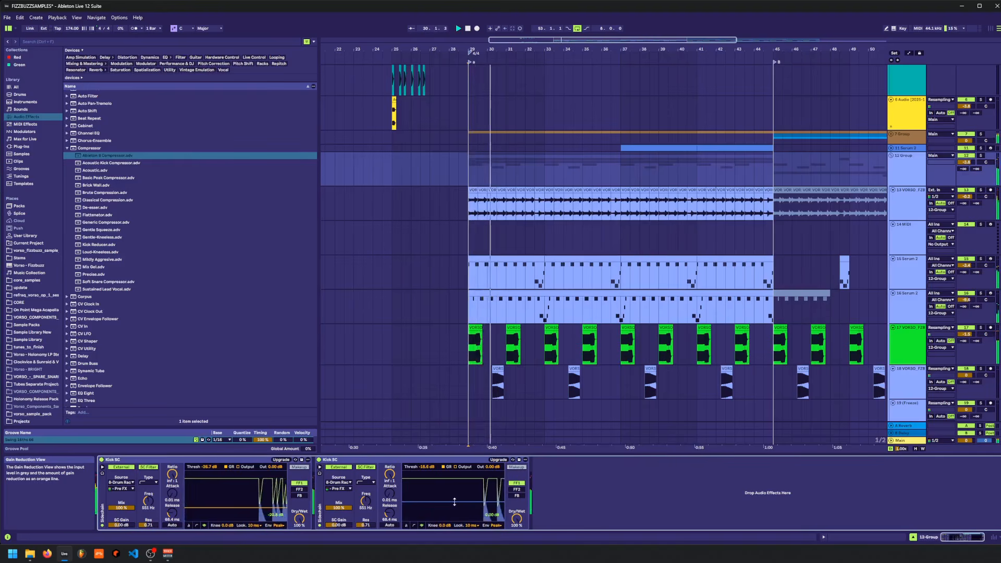
click(353, 462)
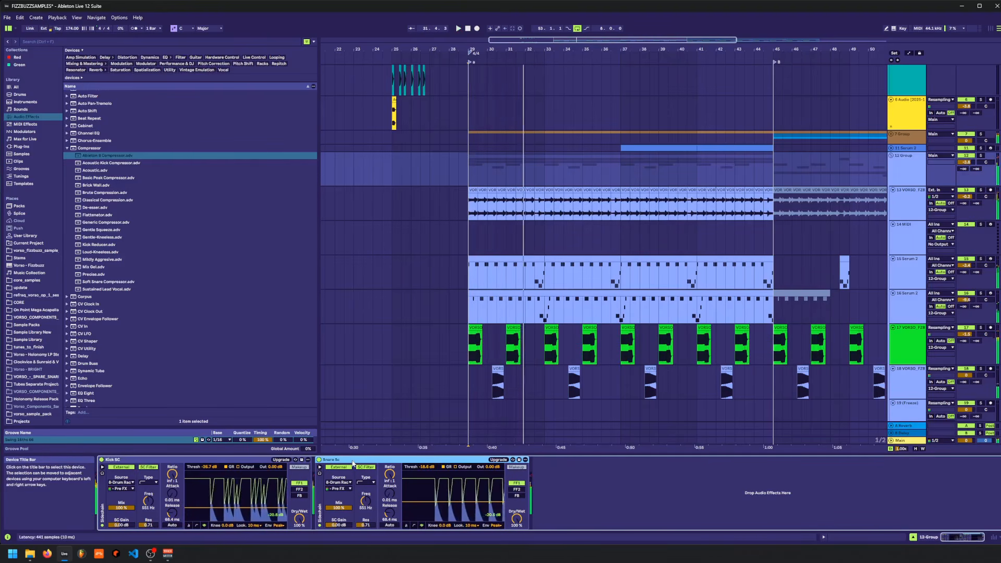
- Set the Snare Sc release to 30.7 ms, and group Kick SC and Snare Sc into one audio effect rack
drag(413, 501, 390, 506)
key(space)
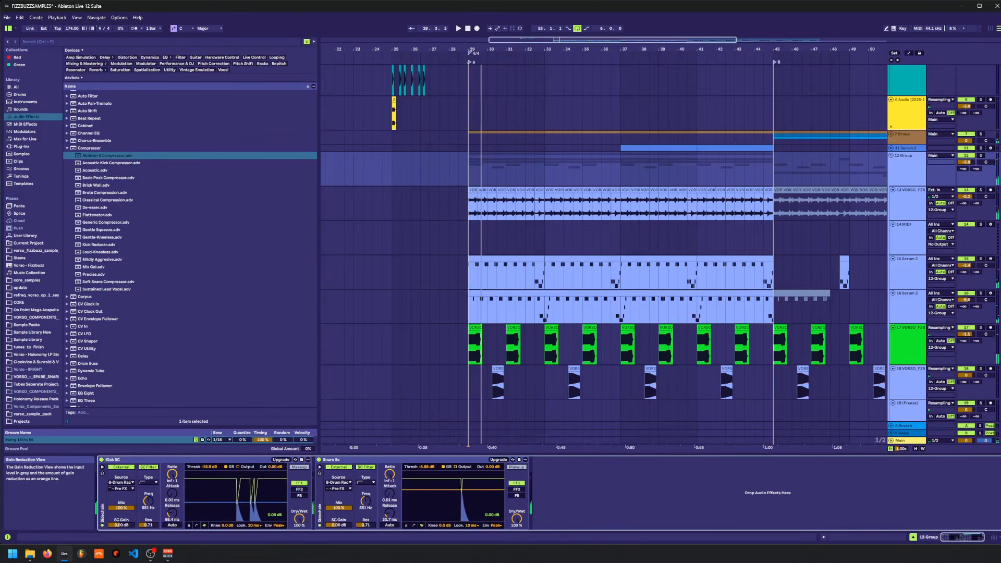
click(267, 461)
shift+click(345, 460)
key(ctrl+f)
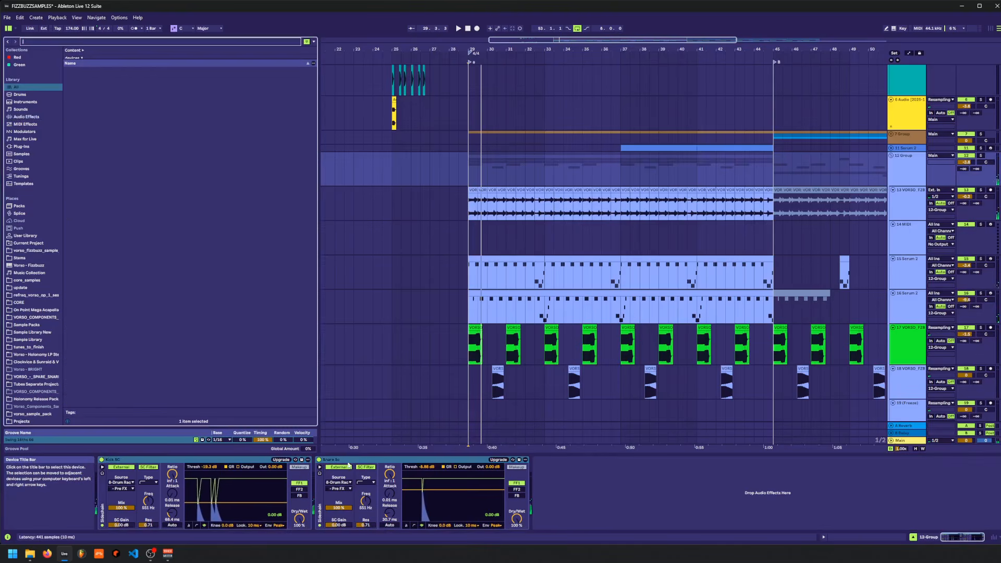
shift+click(338, 461)
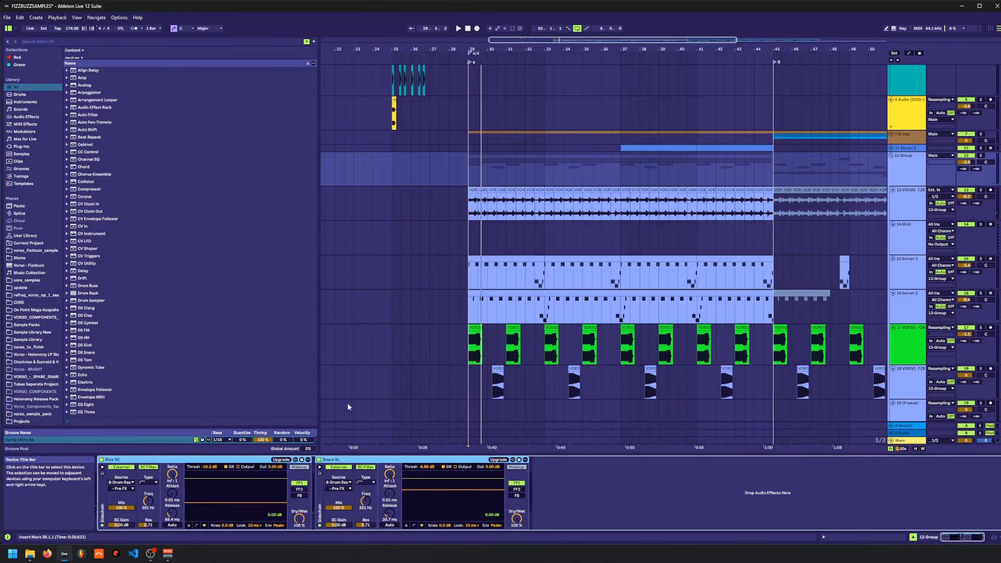
key(space)
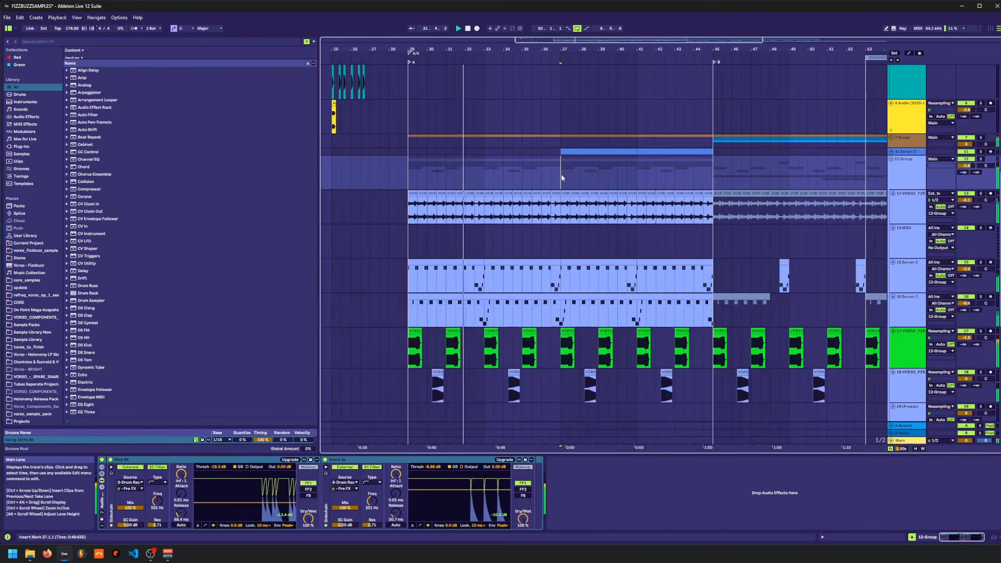
- Adjust the volume of the 16-Serum 2 track to around -7 dB, and reselect 12 Group
click(923, 342)
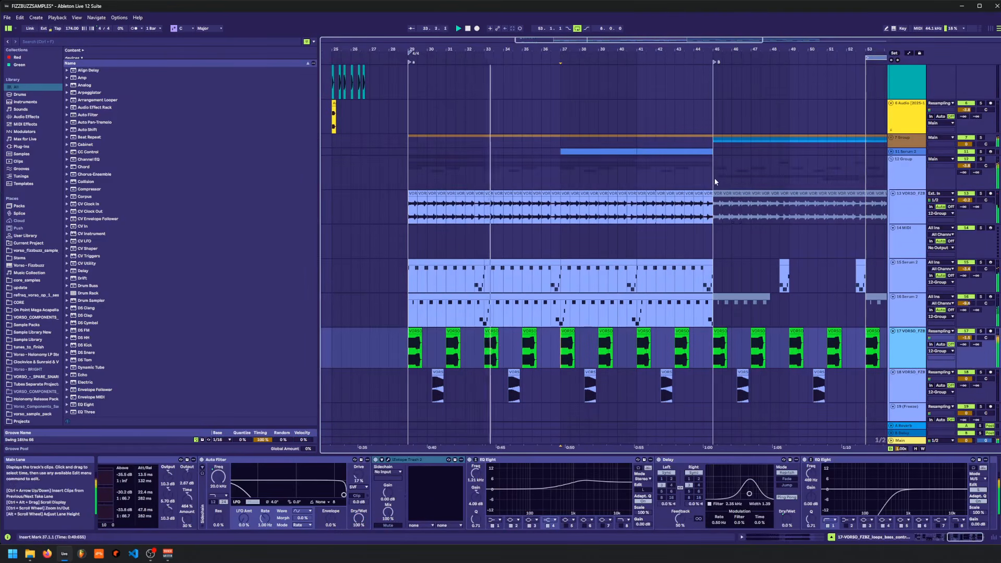
drag(966, 303, 966, 298)
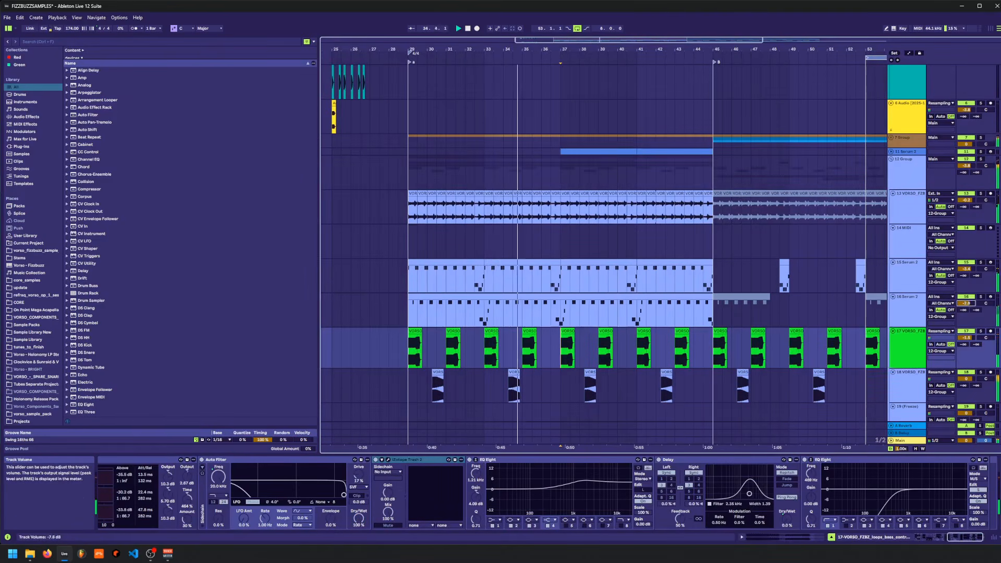
click(904, 183)
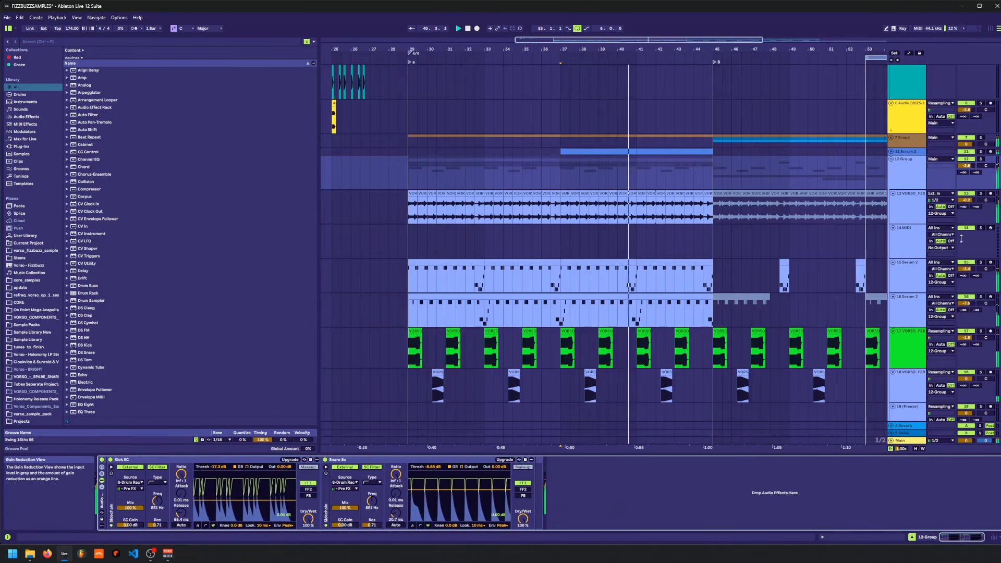
- Group the VORSO audio, MIDI and two Serum 2 tracks into a nested group inside the bass group
click(918, 217)
click(914, 311)
key(ctrl+g)
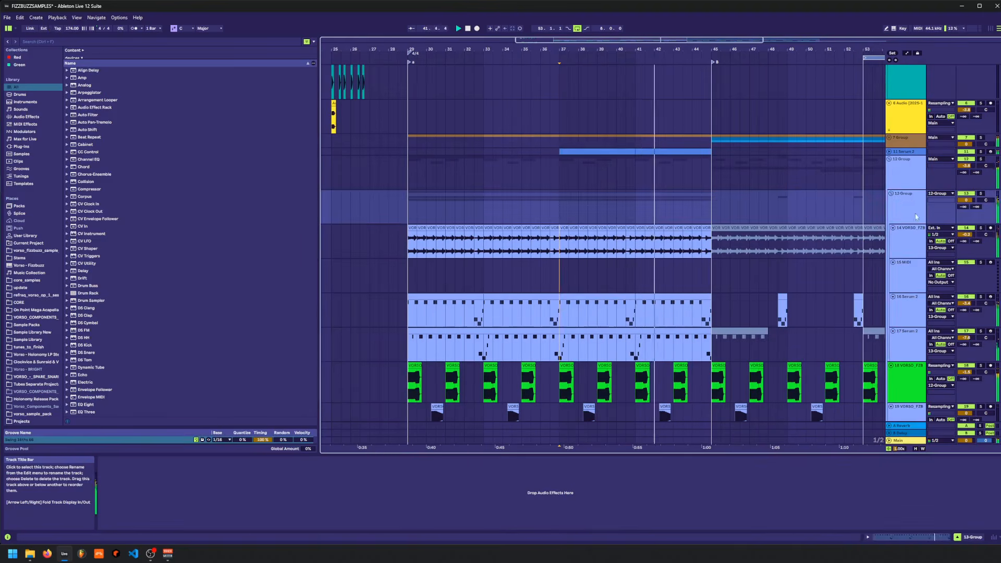
- Delete the empty 15-MIDI track and fold the nested 13 Group
click(908, 270)
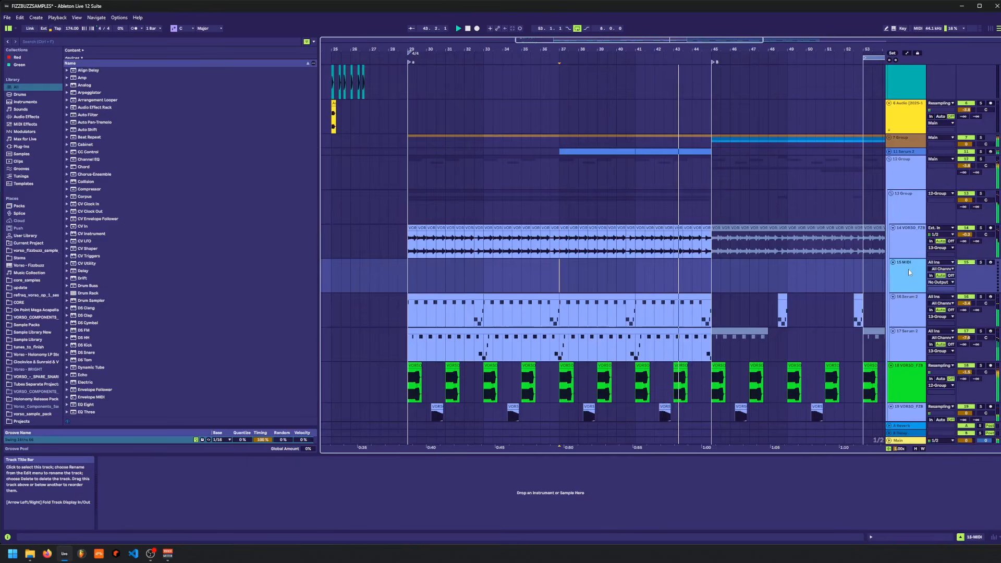
key(Delete)
click(892, 203)
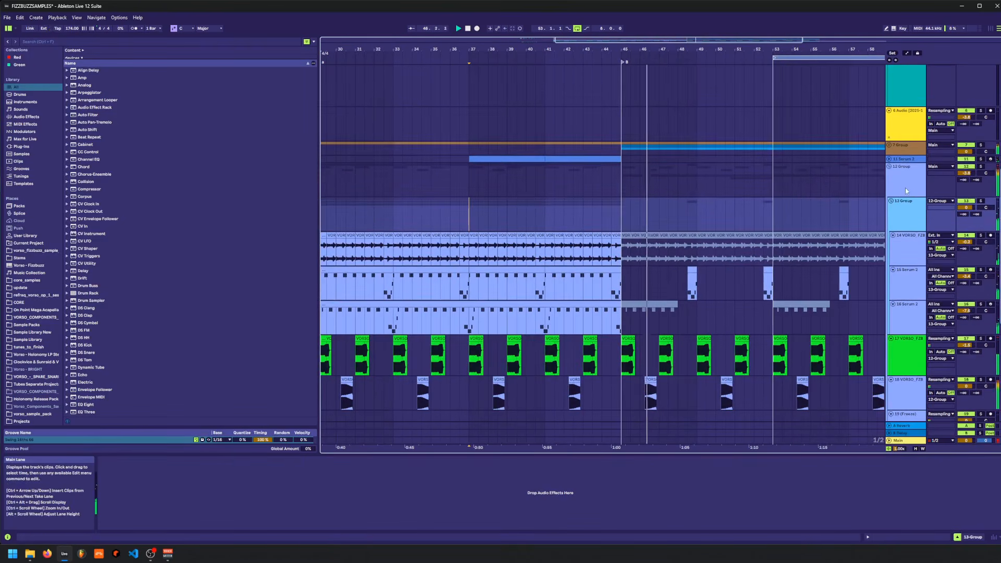
click(891, 201)
- Inspect the device chains on VORSO tracks 17 and 18 and on the track 20 Freeze Operator sampler
click(908, 215)
click(907, 257)
click(907, 217)
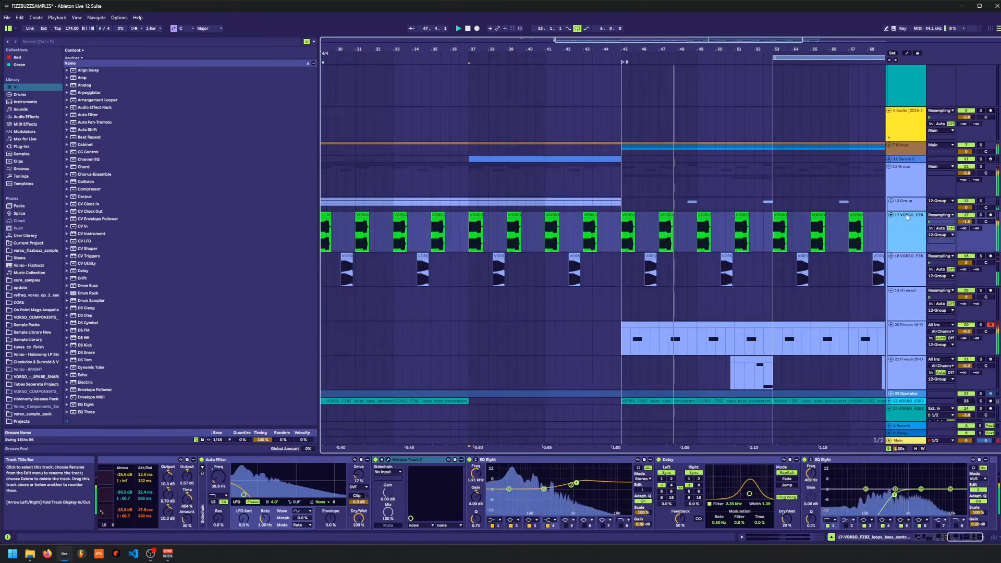
key(Left)
key(Down)
key(Right)
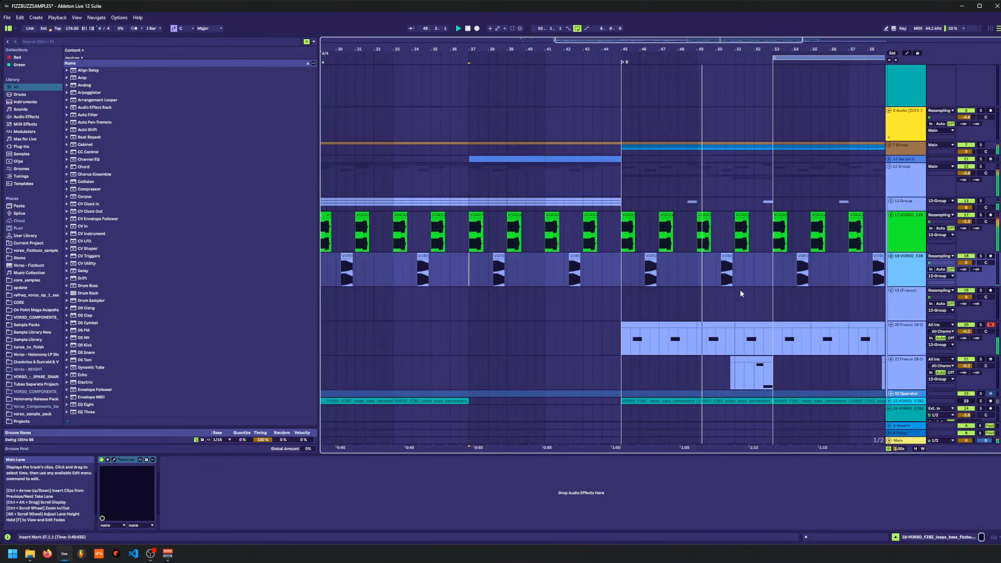
click(749, 326)
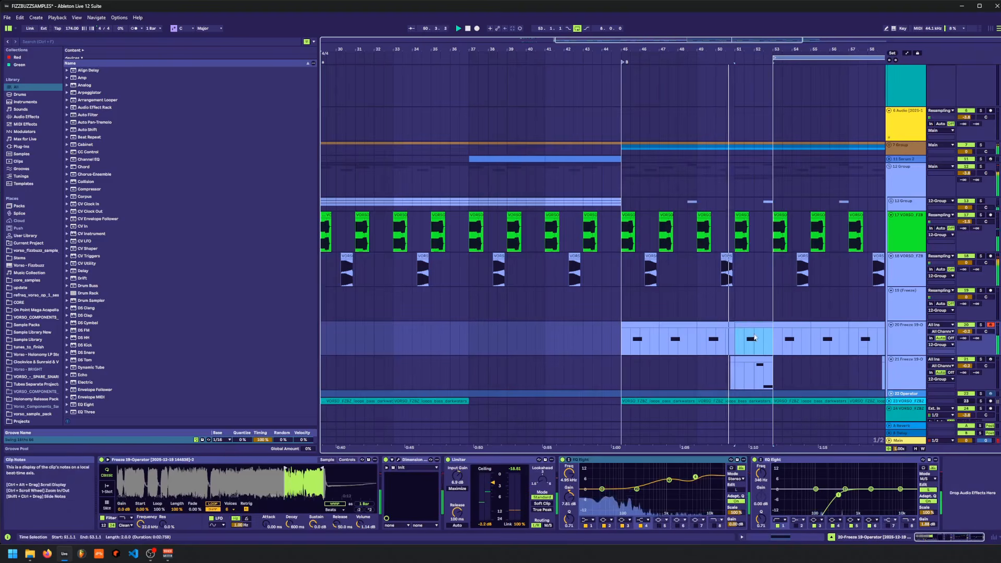
- Set the clipping mode of the Saturator on the Main track to Soft Clip
click(908, 443)
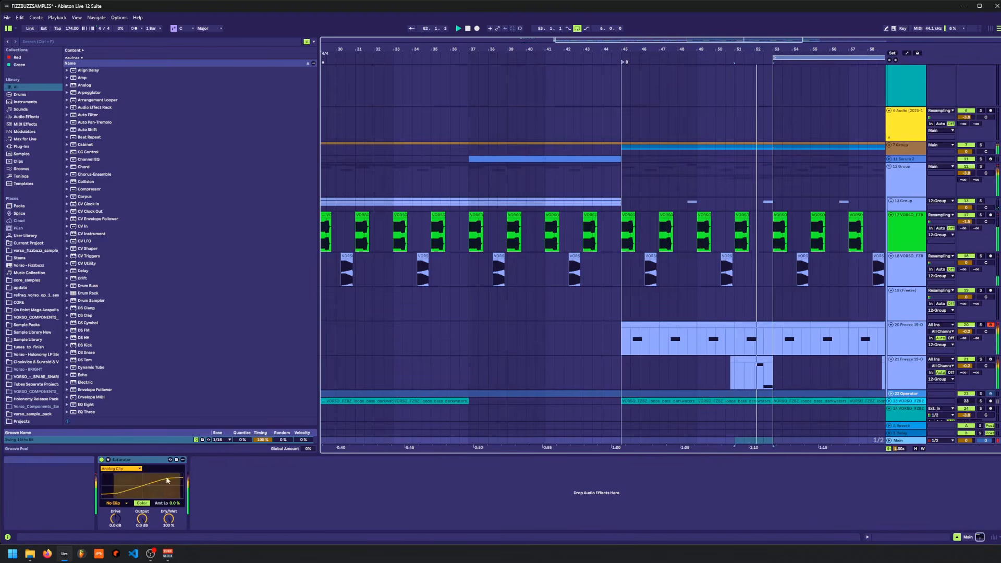
click(115, 503)
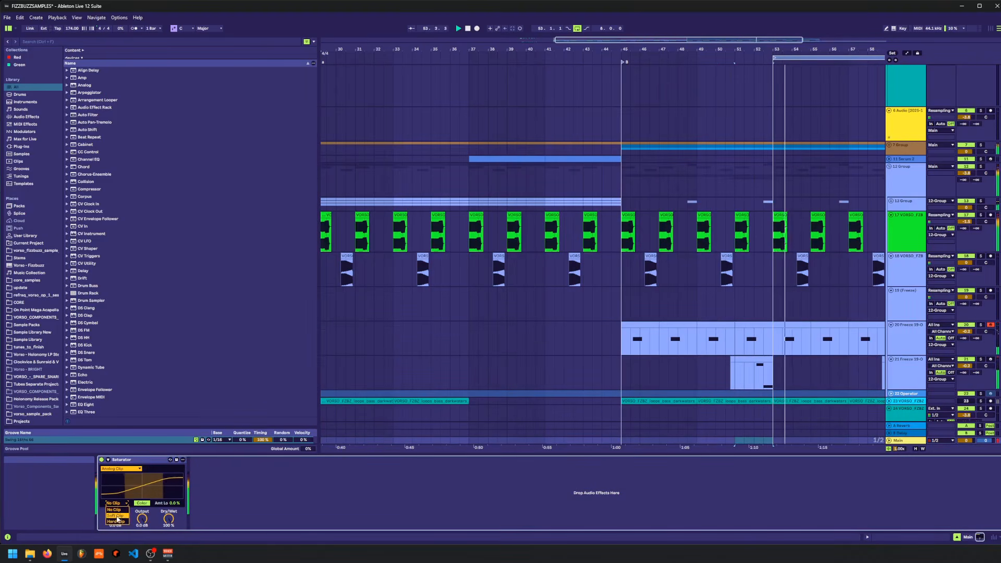
click(115, 516)
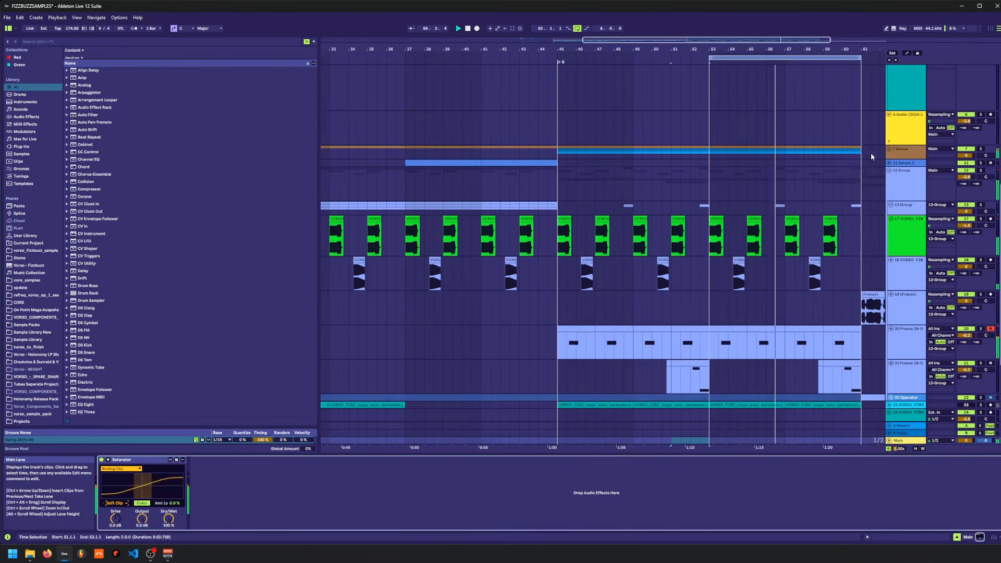
- Unfold 7-Group, group its two VORSO drum loop tracks together, and audition the new group from bar 45
click(890, 153)
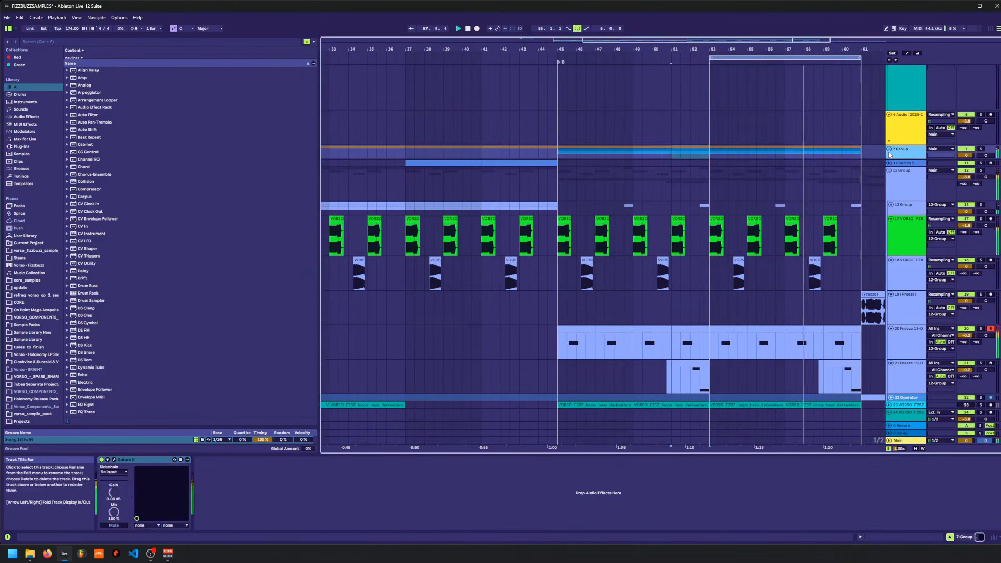
click(889, 151)
click(907, 228)
shift+click(910, 264)
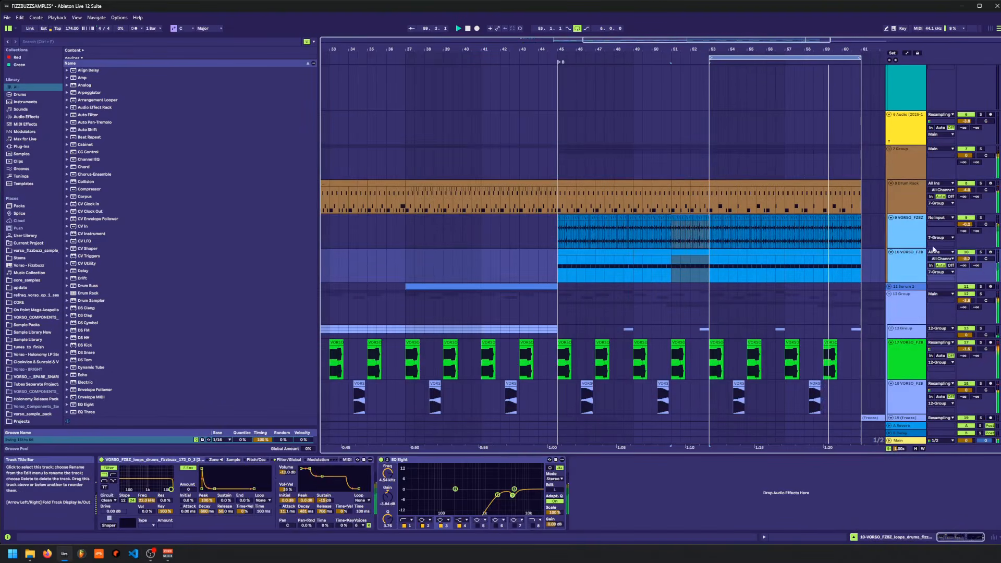
key(ctrl+g)
click(570, 236)
key(space)
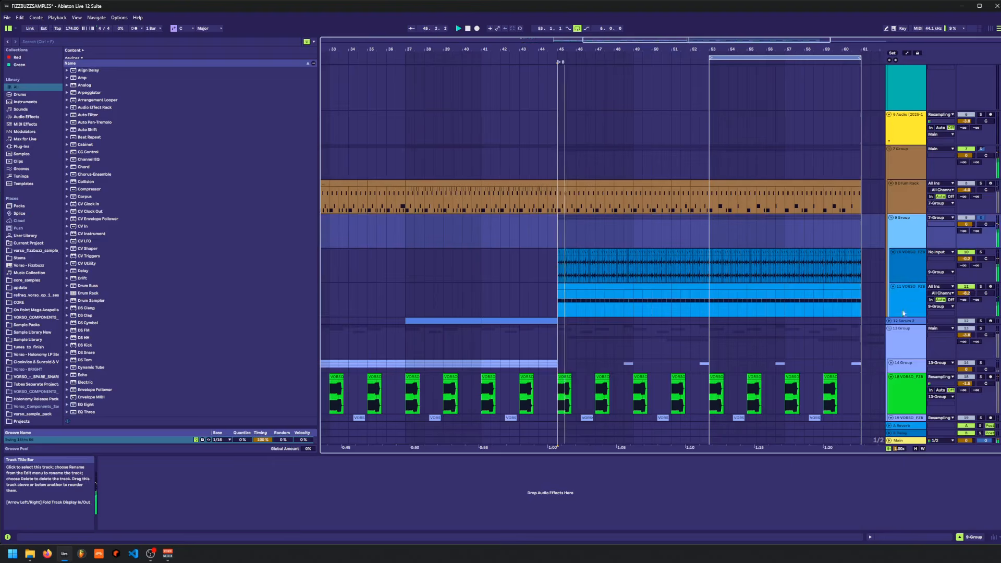
- Copy the rack holding Kick SC and Snare Sc from 13-Group to 9-Group, and play from bar 45
click(906, 340)
click(102, 495)
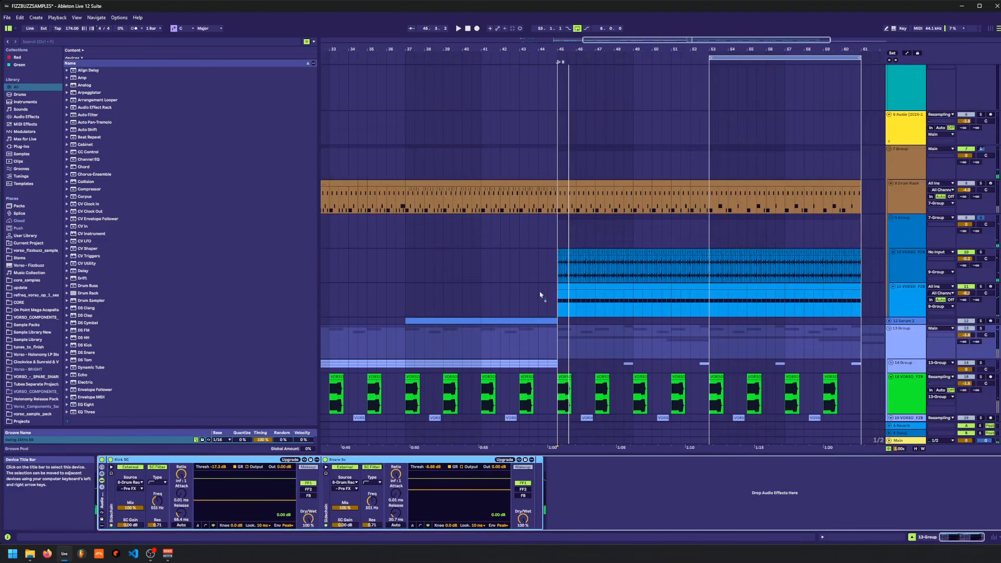
click(571, 233)
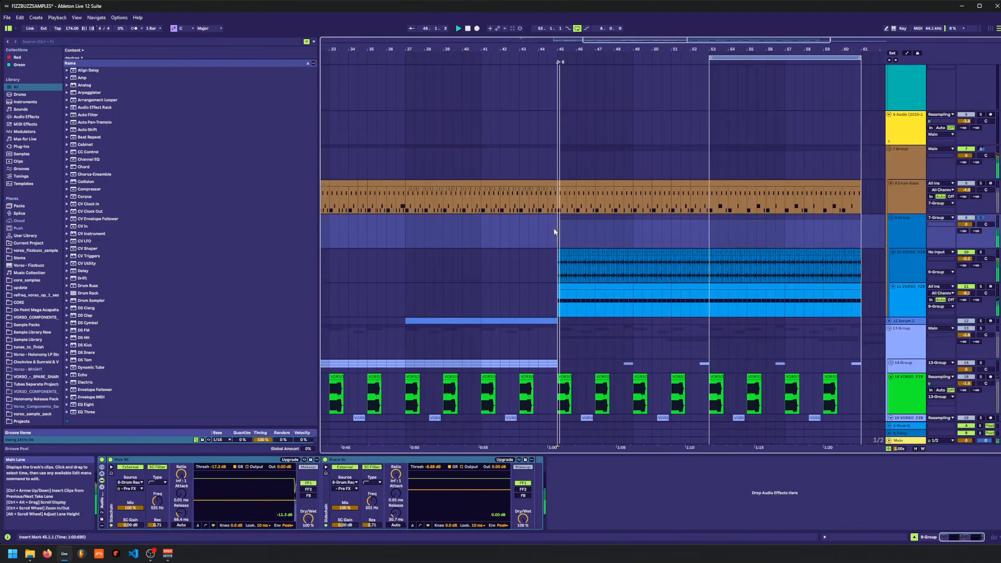
- Lower the 9-Group Snare Sc compressor threshold to -15.7 dB and slightly lower the Kick SC threshold
key(space)
drag(421, 490, 395, 510)
key(space)
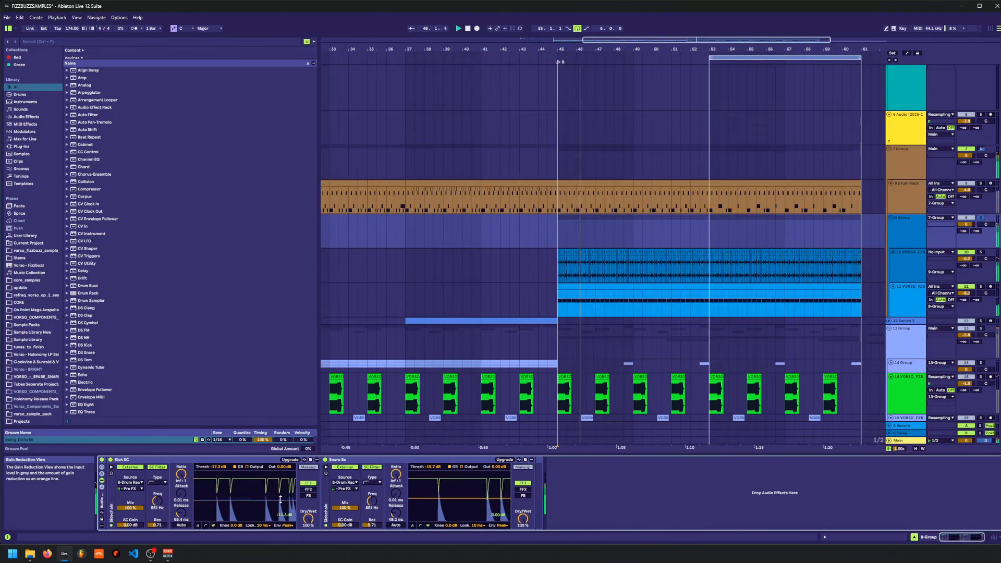
drag(199, 500, 199, 504)
- Add an EQ Eight to the track 10 drum loop and play it from bar 45
click(548, 267)
key(space)
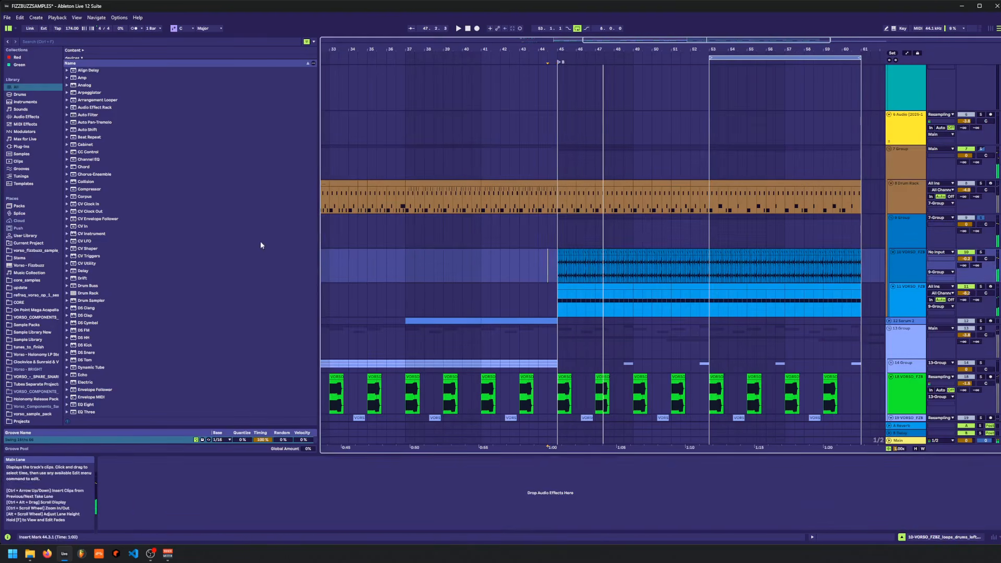
click(37, 117)
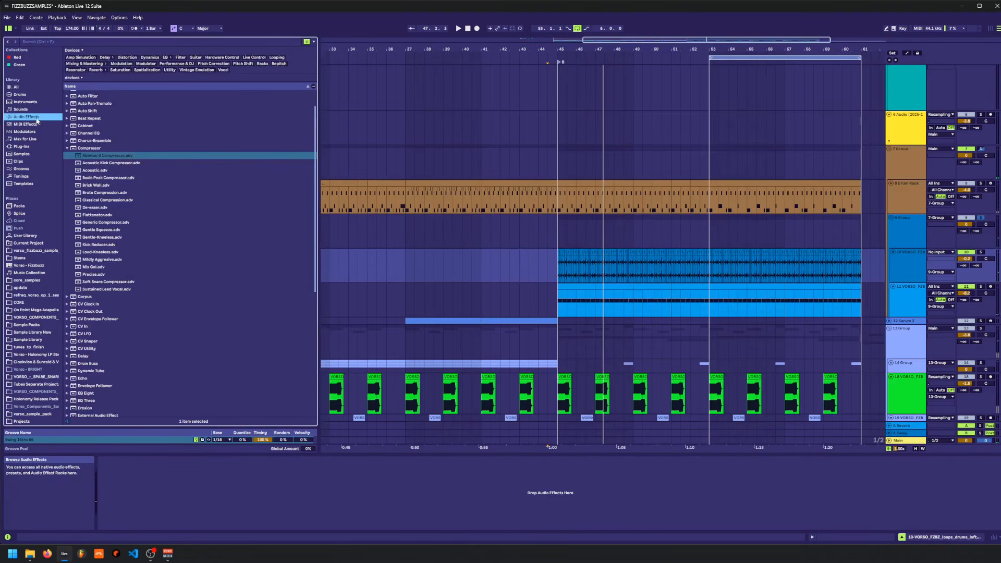
drag(87, 394, 191, 382)
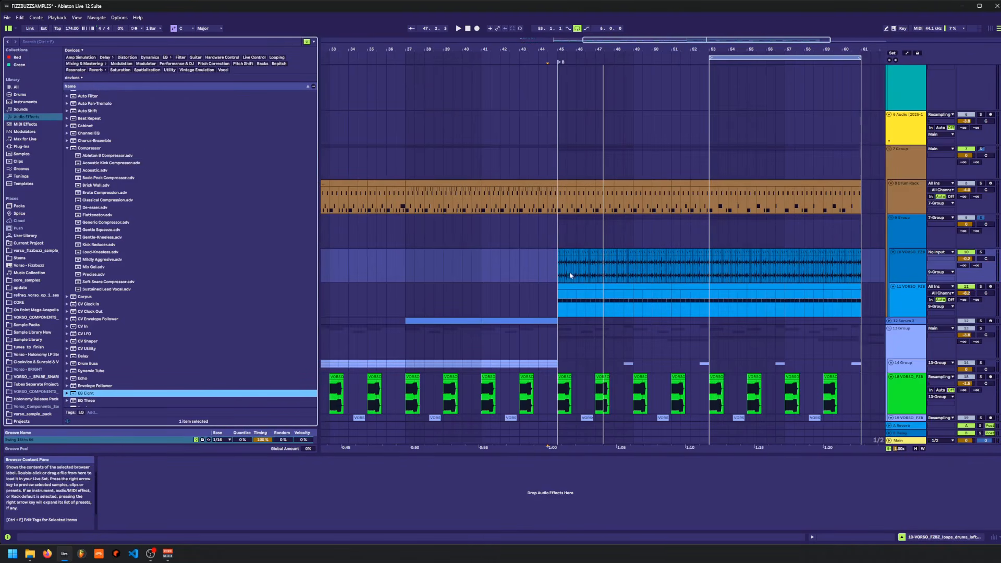
drag(562, 271, 562, 271)
key(space)
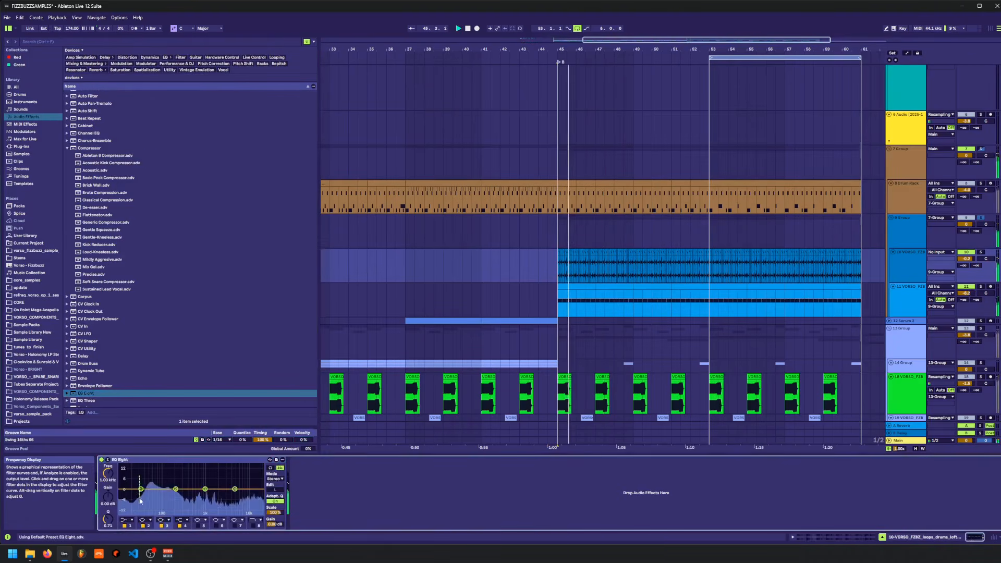
- Set band 1 of the drum loop's EQ Eight to a low cut at about 637 Hz
click(128, 520)
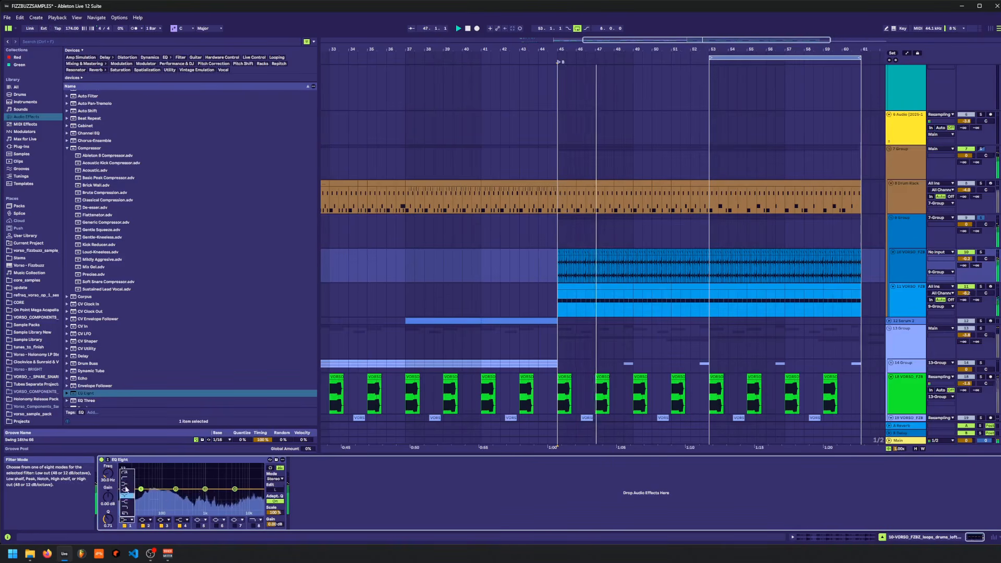
click(126, 479)
drag(107, 474, 108, 442)
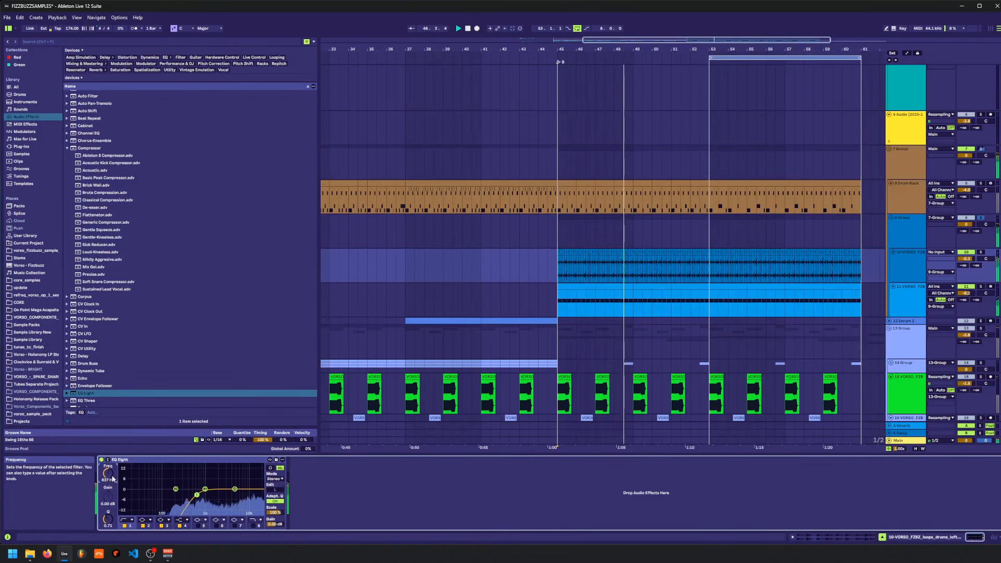
- Take 9-Group out of solo and play the full mix from bar 45
click(981, 218)
key(space)
key(space)
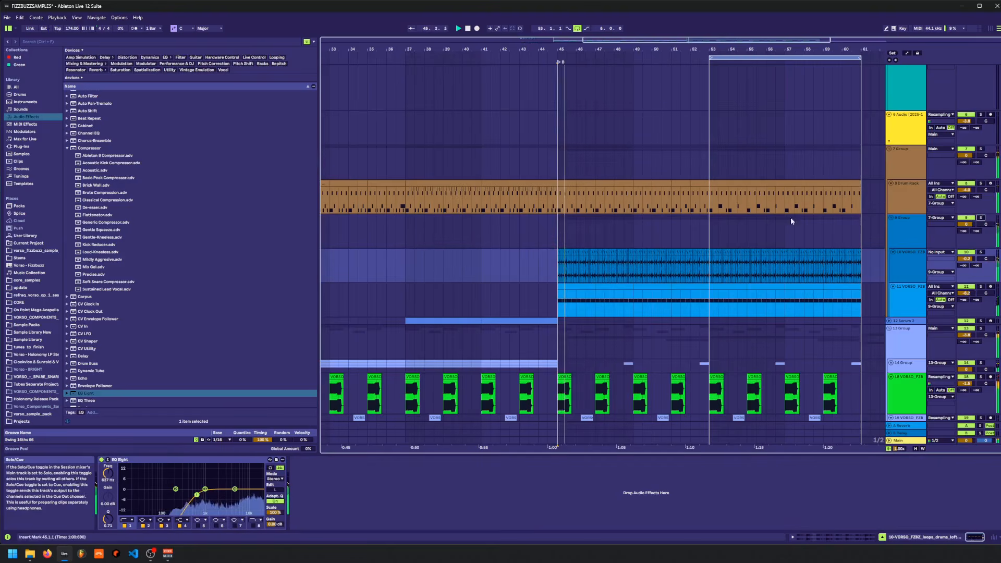
- Set the upper band of the Drum Rack's existing EQ Eight to about 4.08 kHz with a slight boost
click(494, 419)
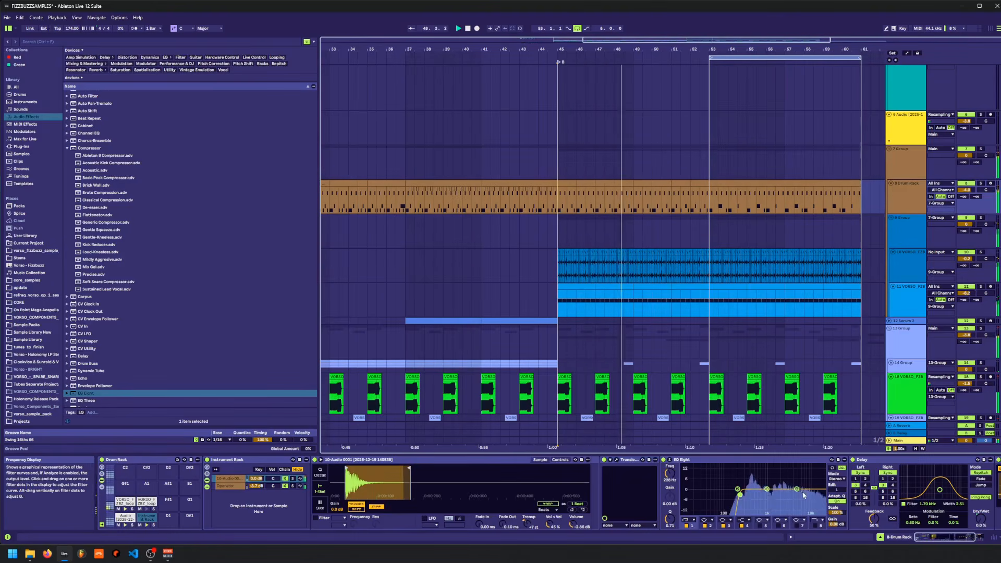
drag(797, 489, 792, 486)
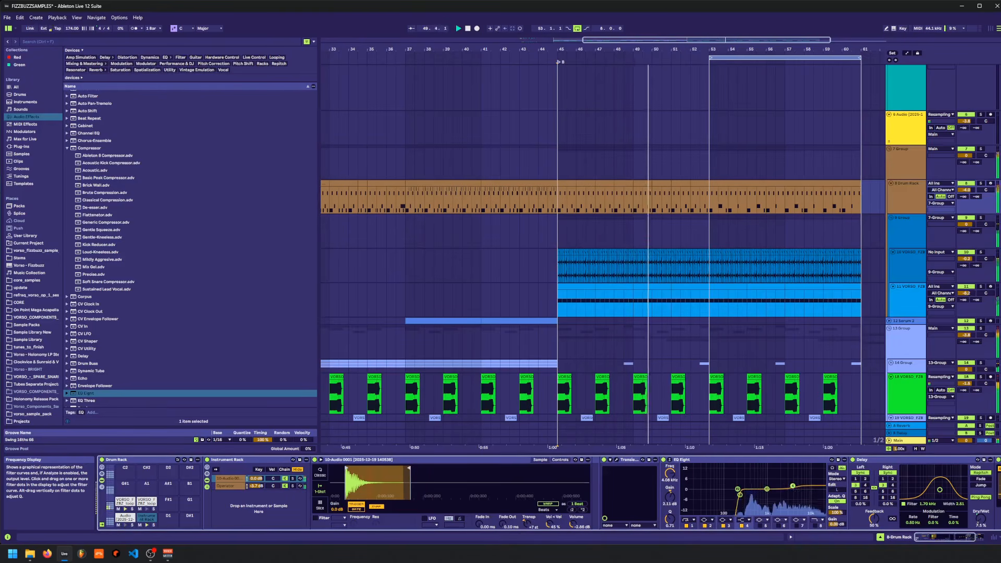
key(space)
- Insert an EQ Eight after the sampler in the Drum Rack's audio chain, boosting around 408 Hz and the high end
click(234, 480)
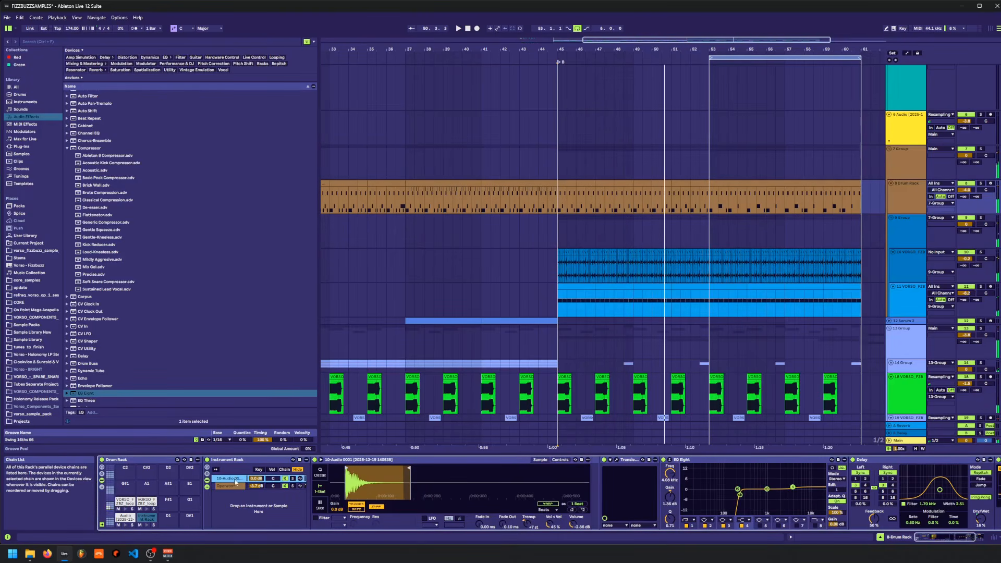
mouse_move(88, 395)
mouse_down()
mouse_move(608, 474)
mouse_move(590, 481)
mouse_move(597, 476)
mouse_up()
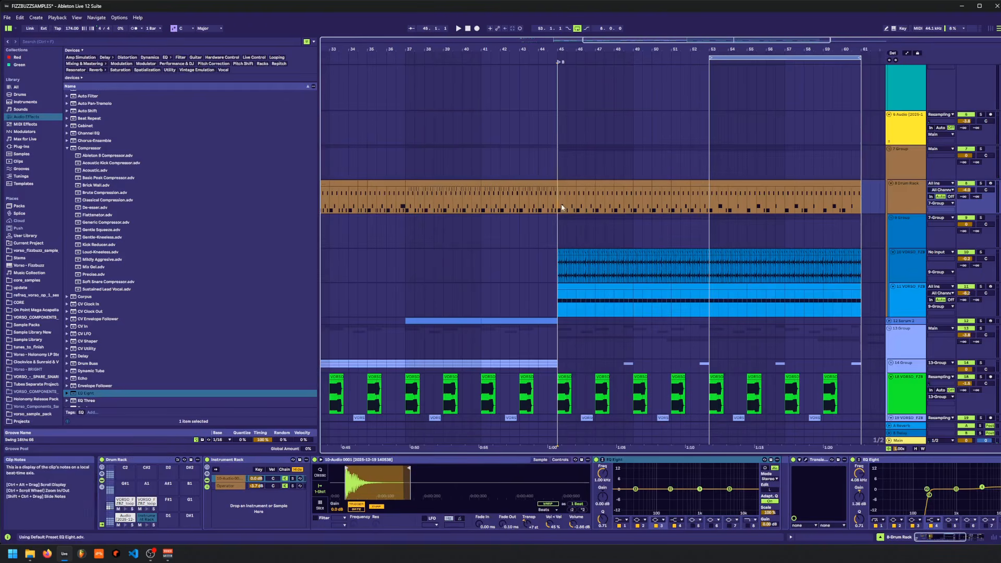
key(space)
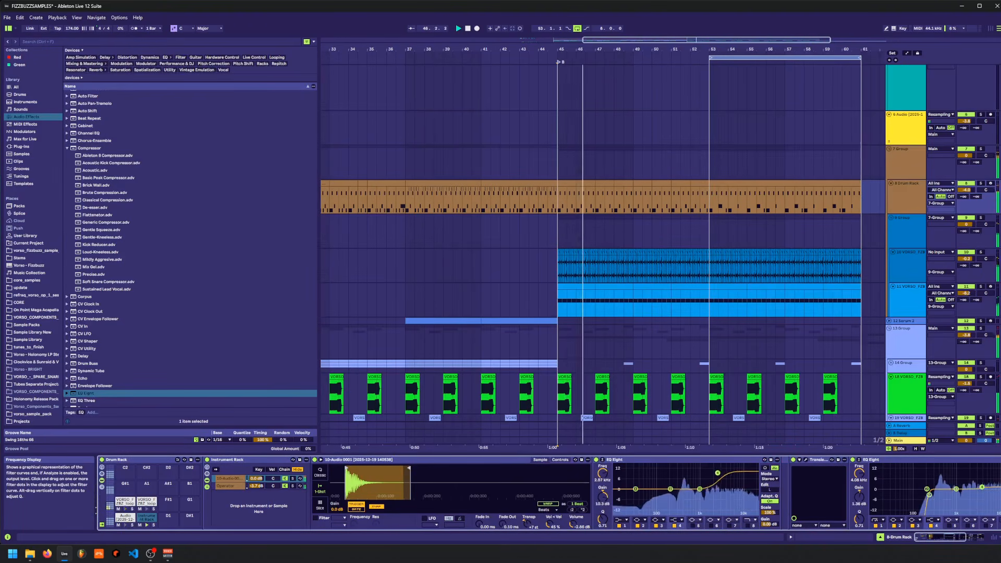
drag(728, 489, 683, 485)
- Copy the track 21 Freeze clips from bars 45 to 53 and paste them at bar 37
drag(708, 44, 707, 22)
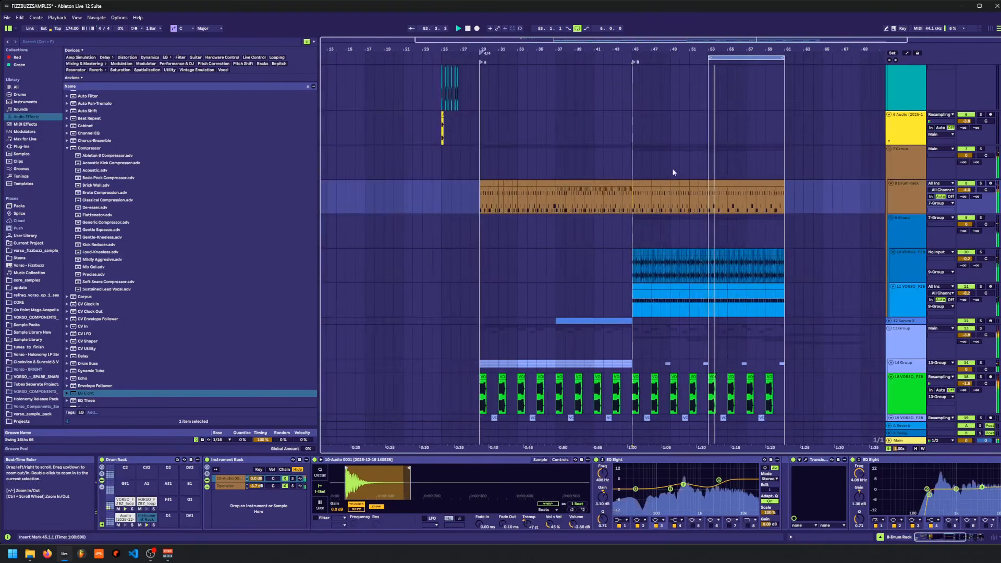
scroll(673, 175, down, 4)
key(a)
key(a)
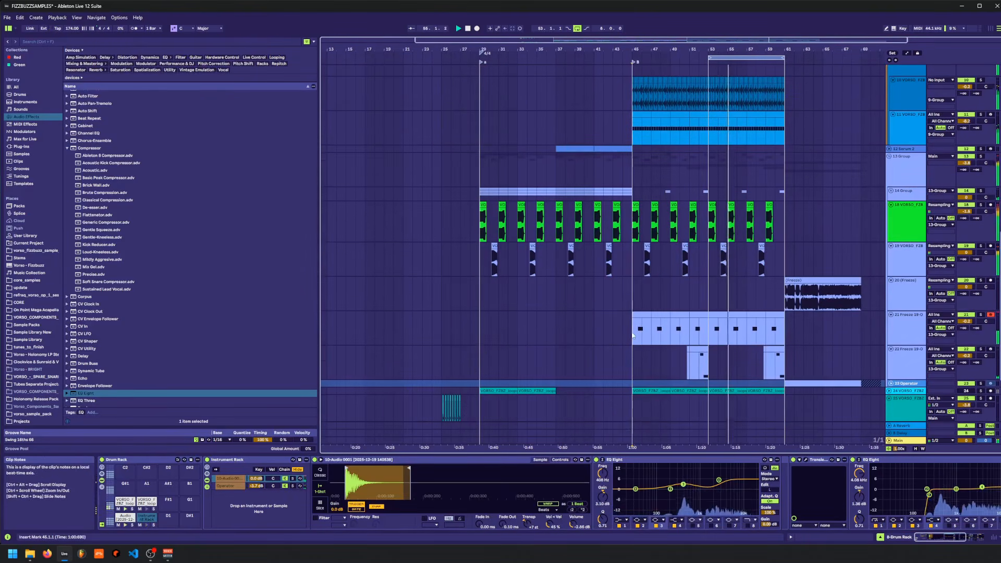
drag(634, 329, 711, 330)
key(ctrl+c)
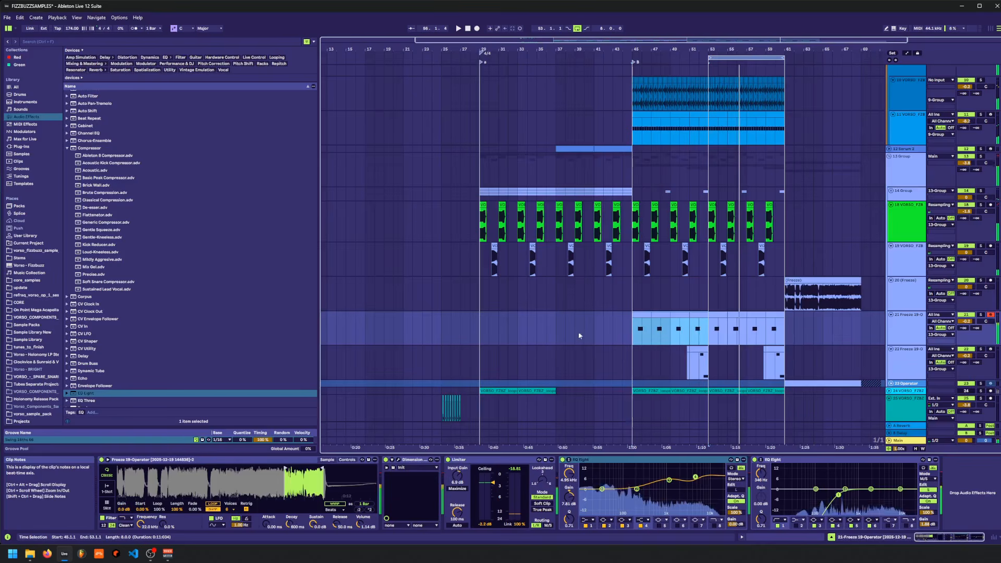
click(559, 330)
key(ctrl+v)
click(559, 330)
key(space)
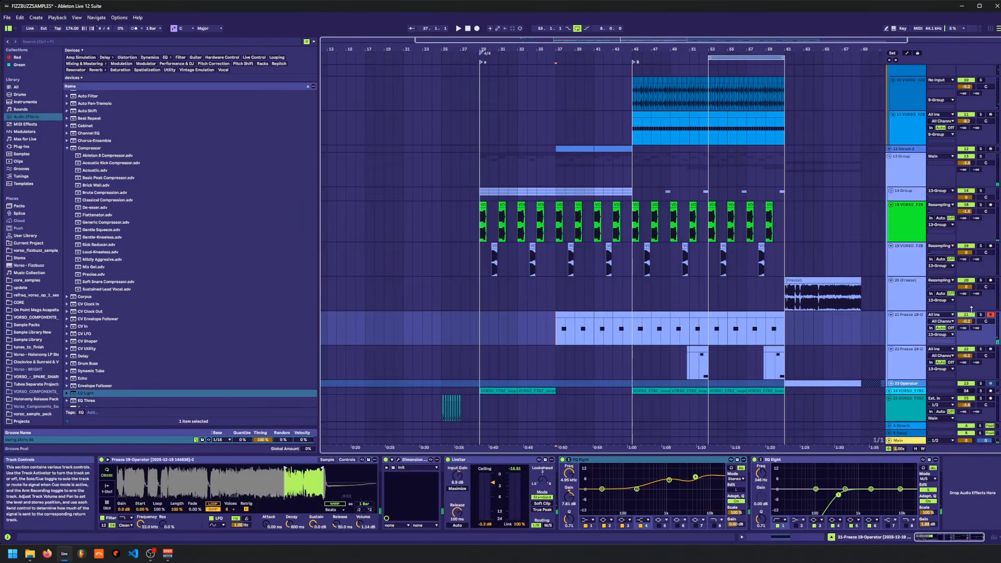
- Try an EQ Eight at the end of the track 21 Freeze chain, narrowing the sound to around 2.44 kHz
key(space)
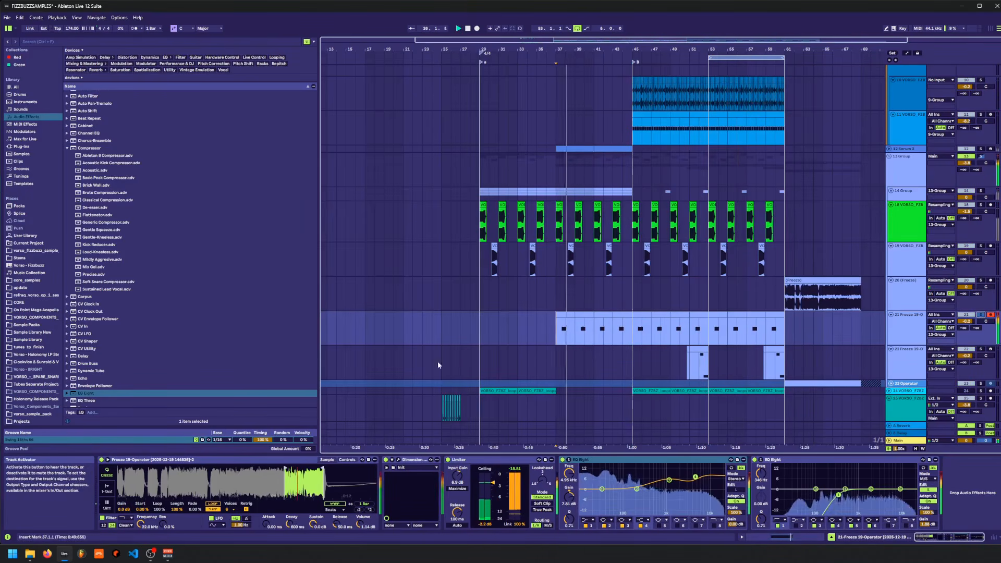
key(space)
double_click(85, 393)
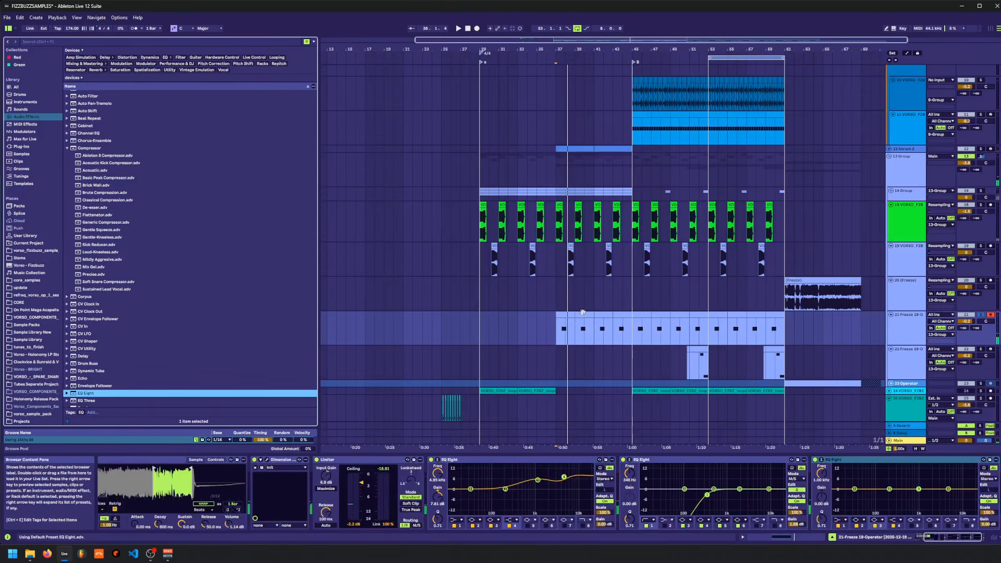
click(853, 488)
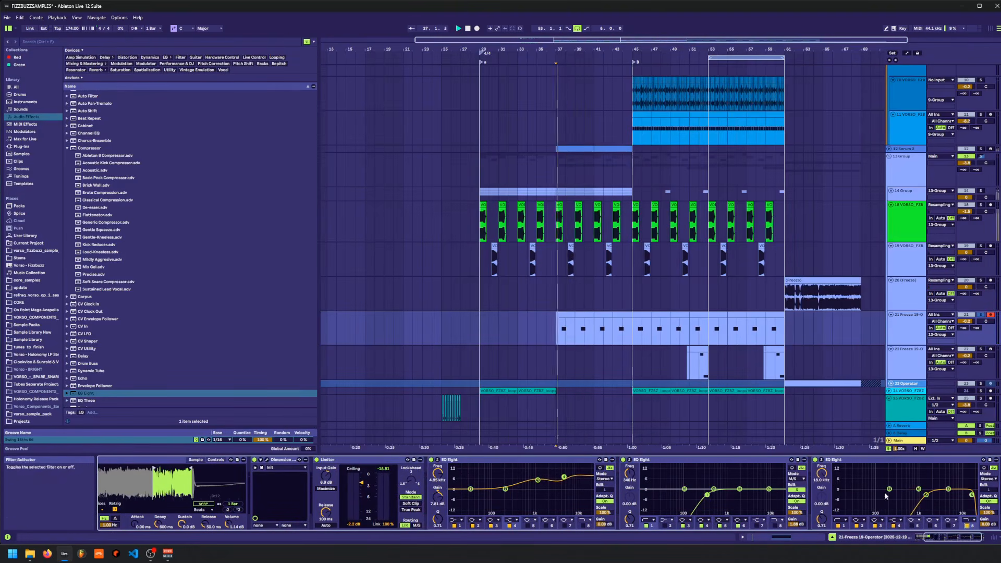
drag(822, 474, 822, 502)
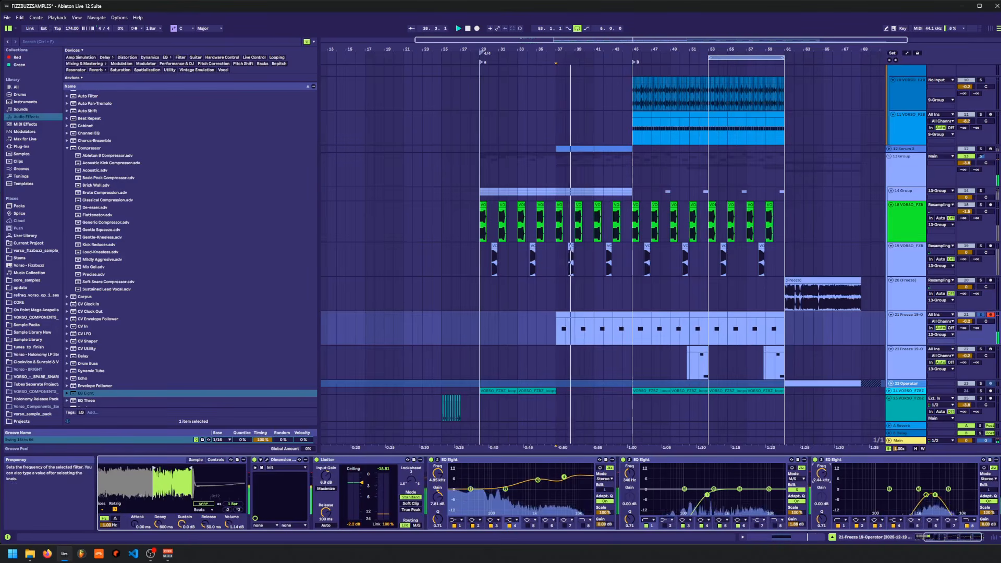
key(space)
- Replace the newly added EQ Eight on the track 21 Freeze chain with an Auto Filter set to Band-pass
click(67, 148)
scroll(73, 141, up, 2)
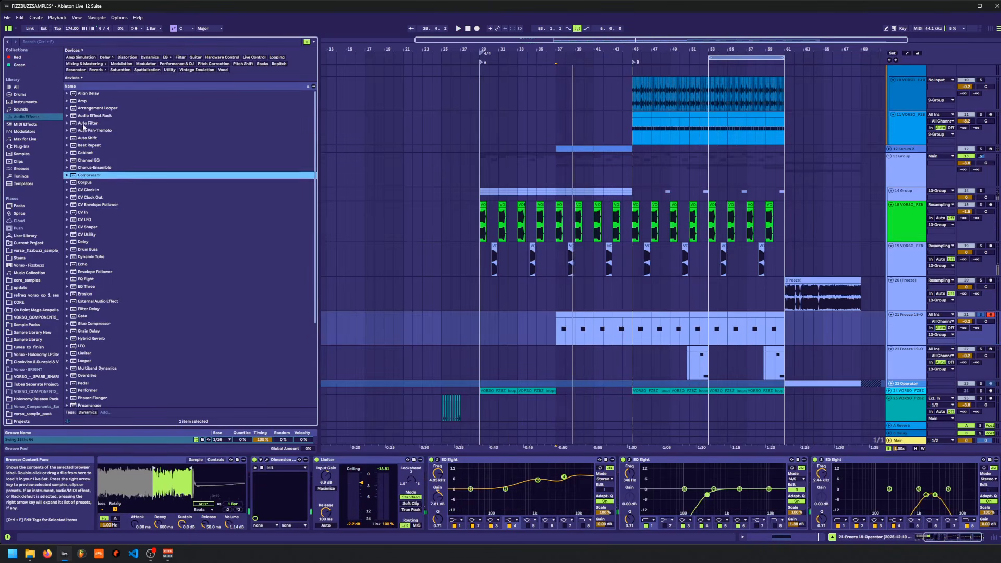
click(83, 124)
key(Return)
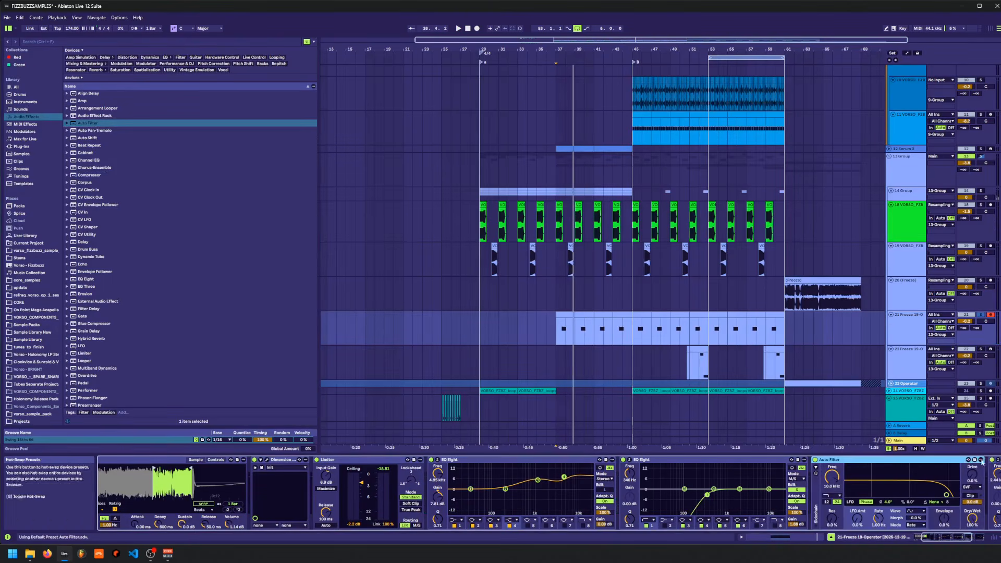
click(997, 463)
click(997, 462)
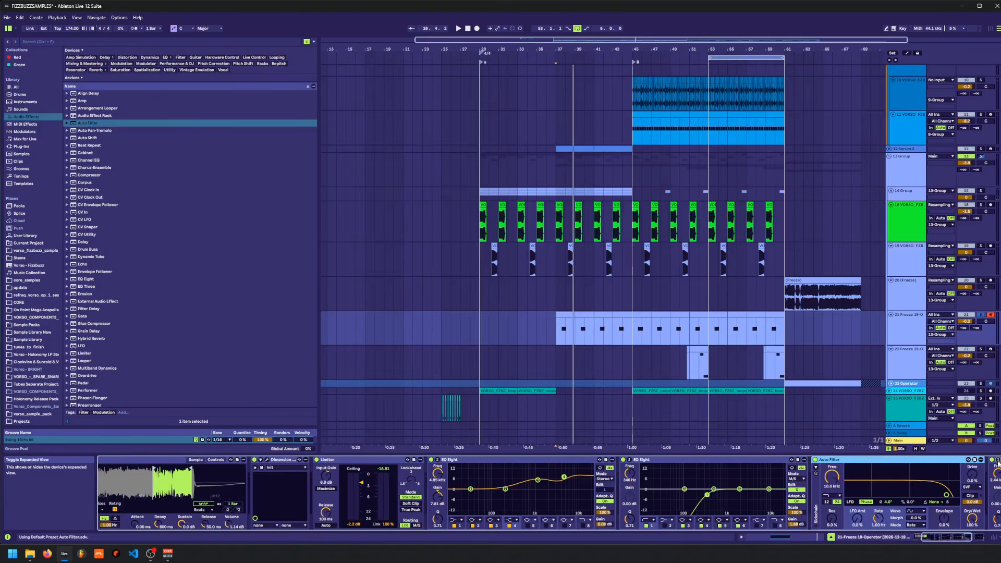
click(829, 497)
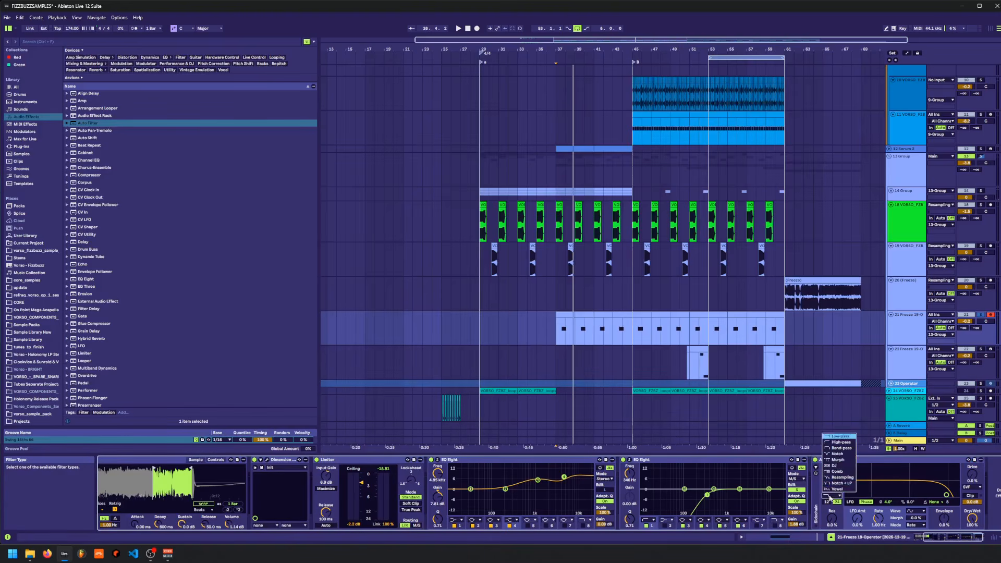
click(839, 449)
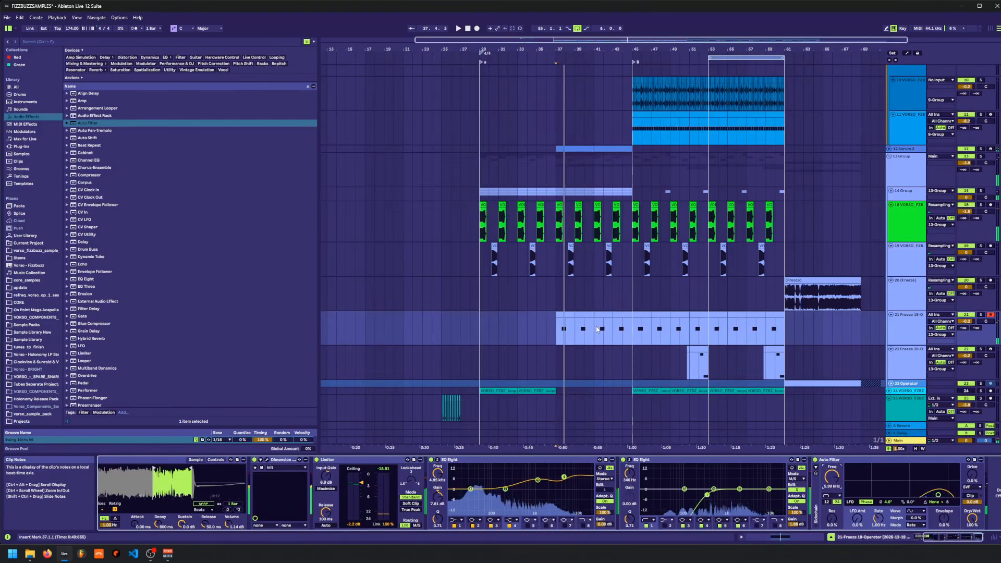
- Automate the Auto Filter frequency on track 21 to fall from bar 37 to about 687 Hz at bar 45
key(a)
click(556, 321)
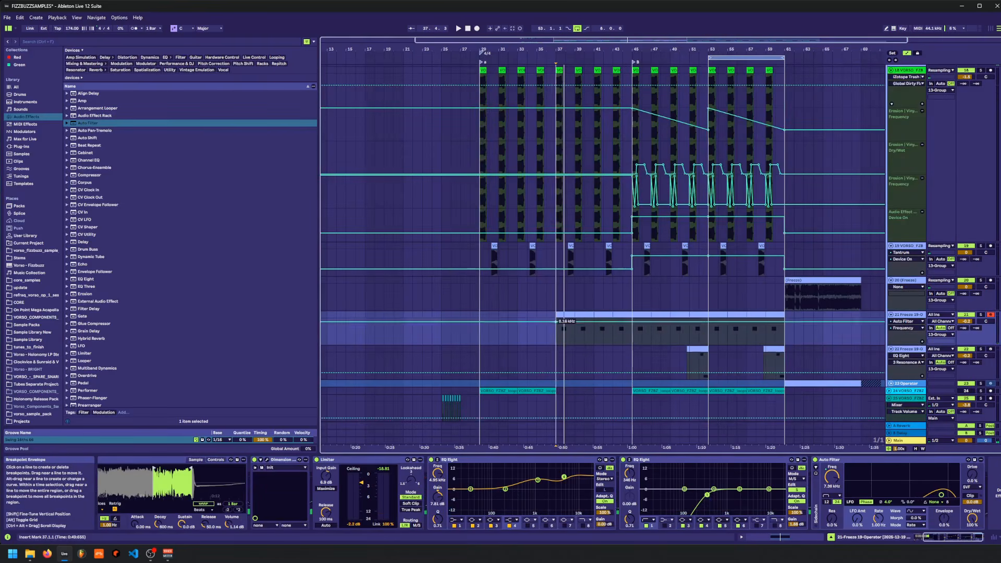
drag(584, 321, 632, 331)
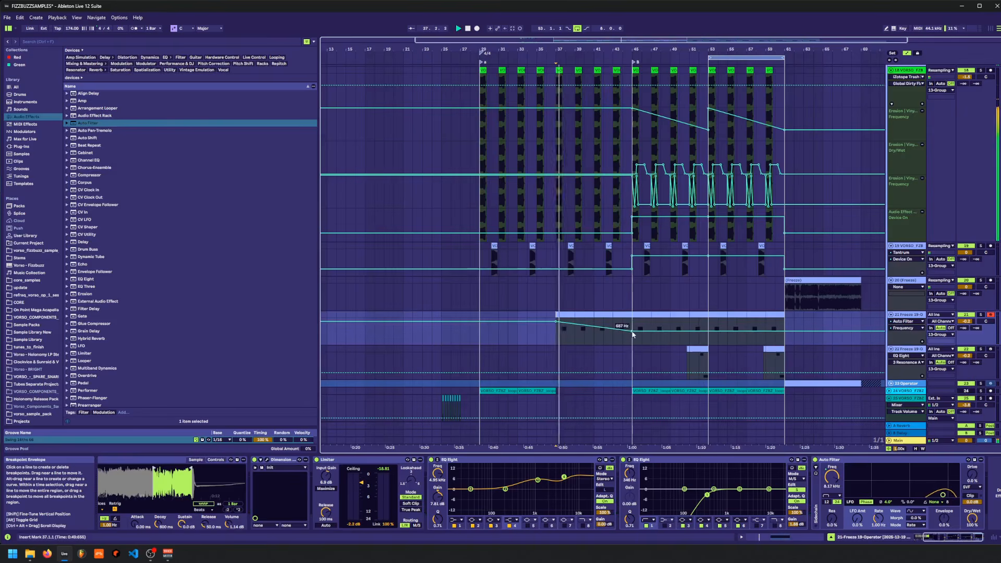
- Give the frequency automation its own lane and automate the Auto Filter to be on only from bar 37 to 45
click(921, 343)
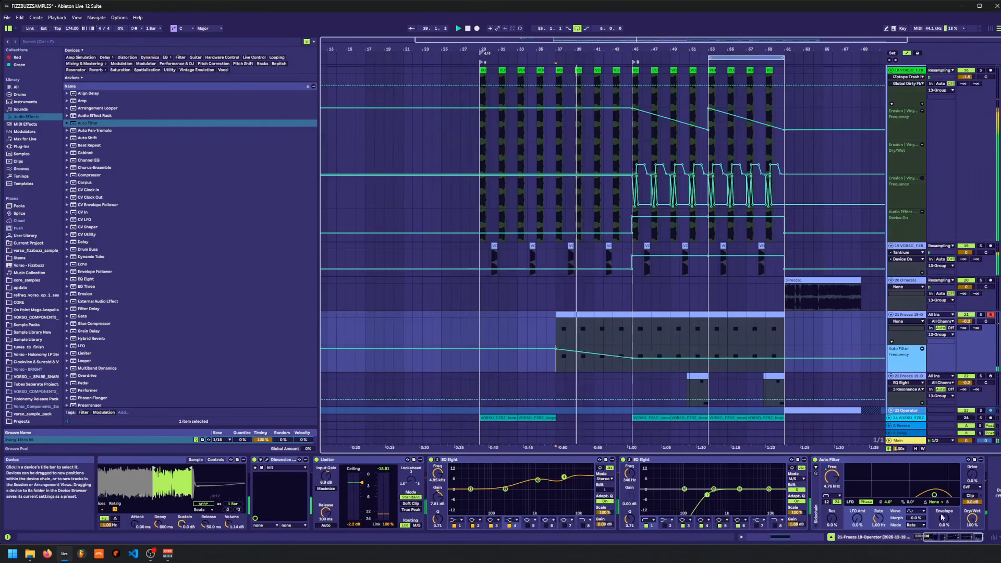
click(816, 460)
key(b)
drag(557, 322, 628, 328)
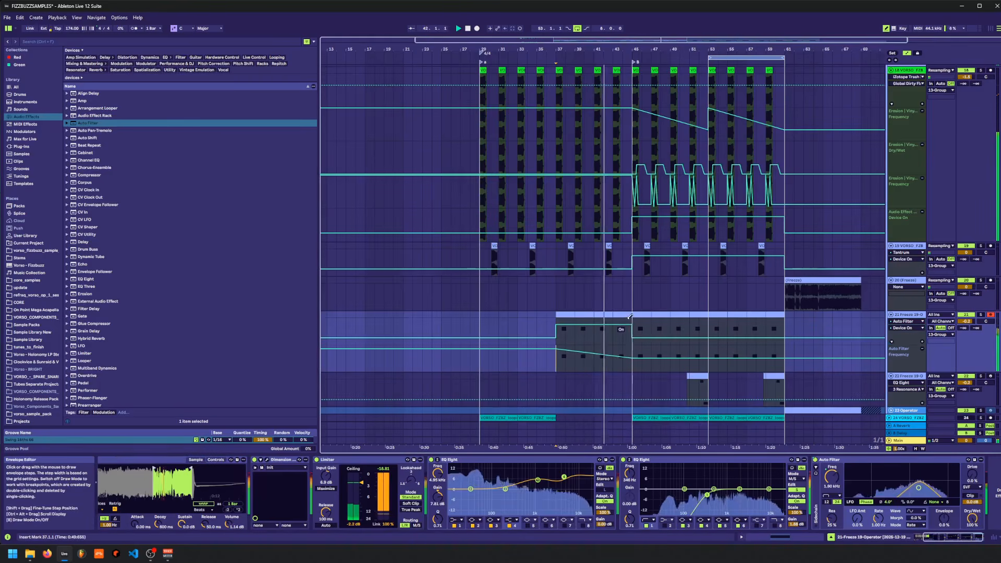
- Lower the end point of the Auto Filter frequency sweep at bar 45 and hide the automation
key(a)
key(a)
key(a)
key(a)
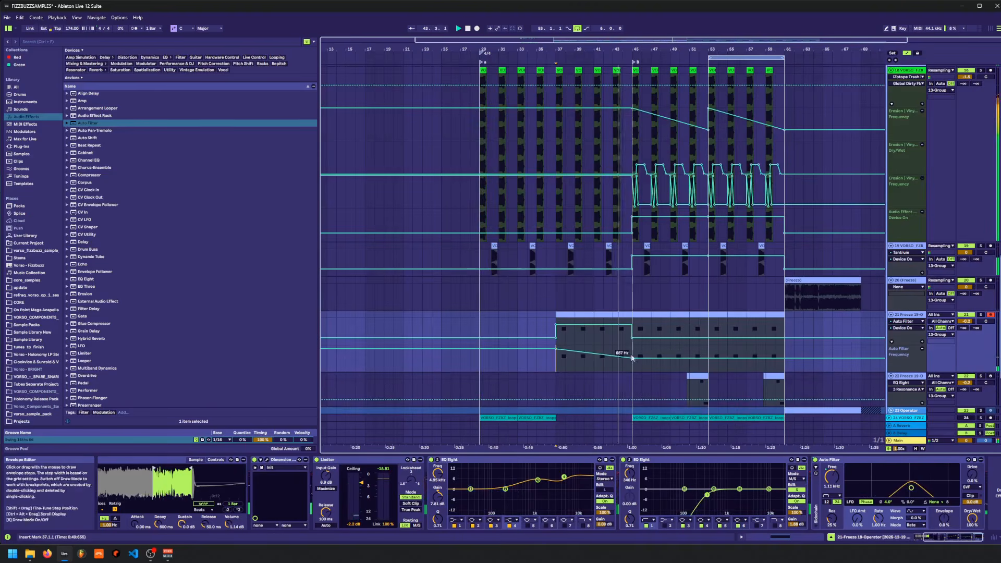
key(a)
key(a)
key(a)
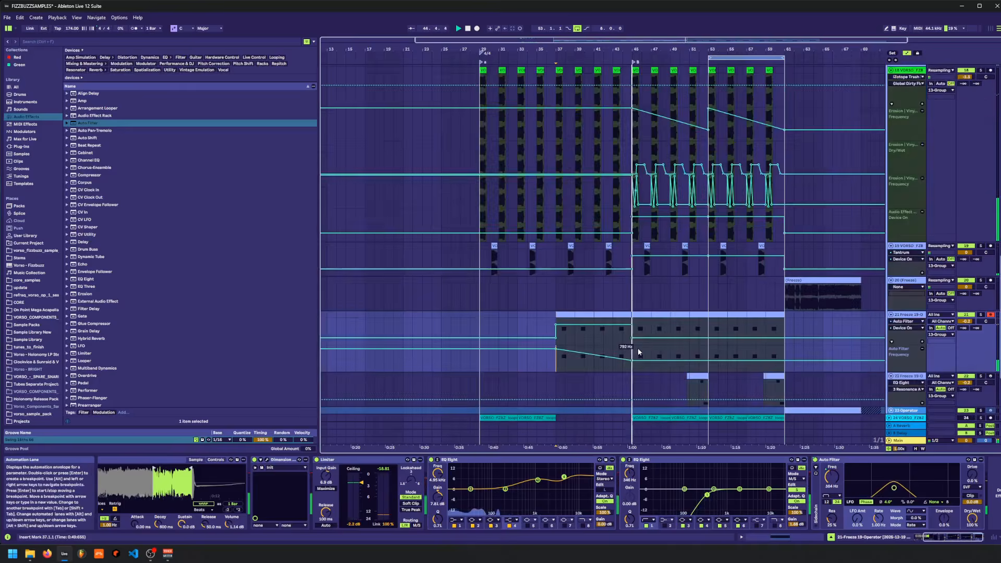
key(a)
key(a)
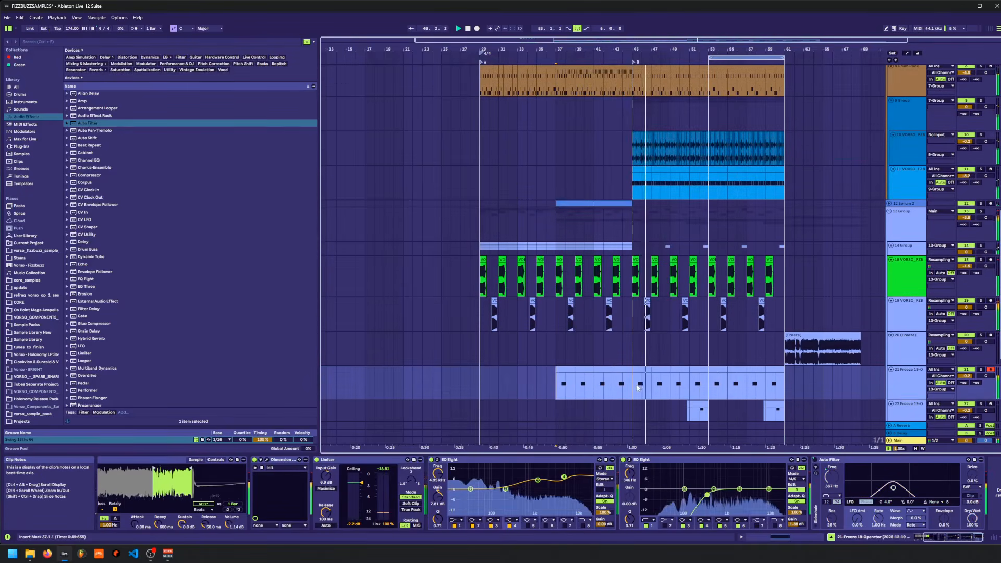
- Open the device chain of track 19, the bass loop in 13-Group, with the automation hidden
key(a)
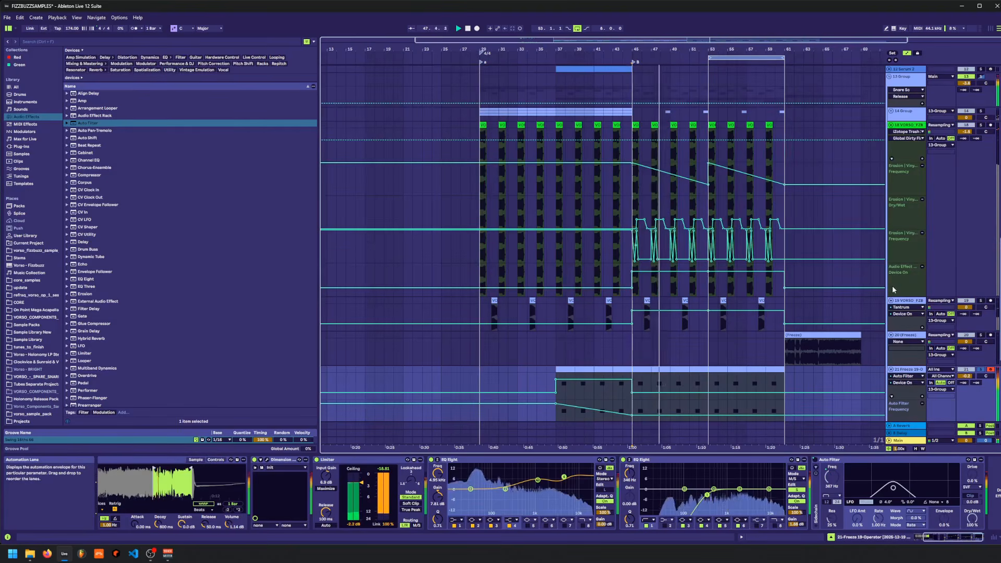
click(902, 302)
key(a)
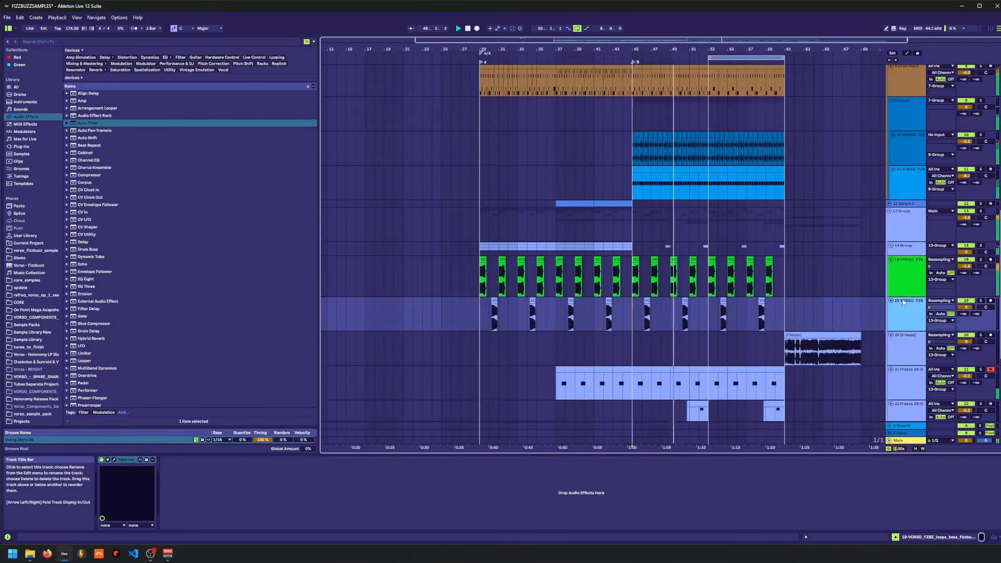
- Fold the bass loop tracks 19 and 18 and collapse 13-Group
key(Left)
key(Up)
key(Left)
key(Up)
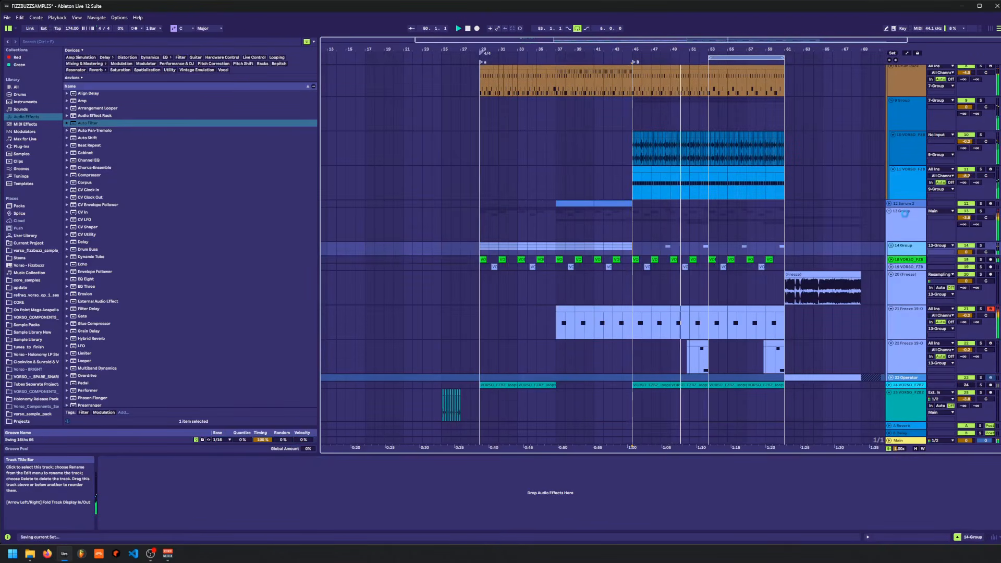
click(905, 214)
key(Left)
- Collapse 9-Group, fold the Drum Rack track and collapse 7-Group to compact the arrangement
click(912, 179)
click(902, 111)
key(Left)
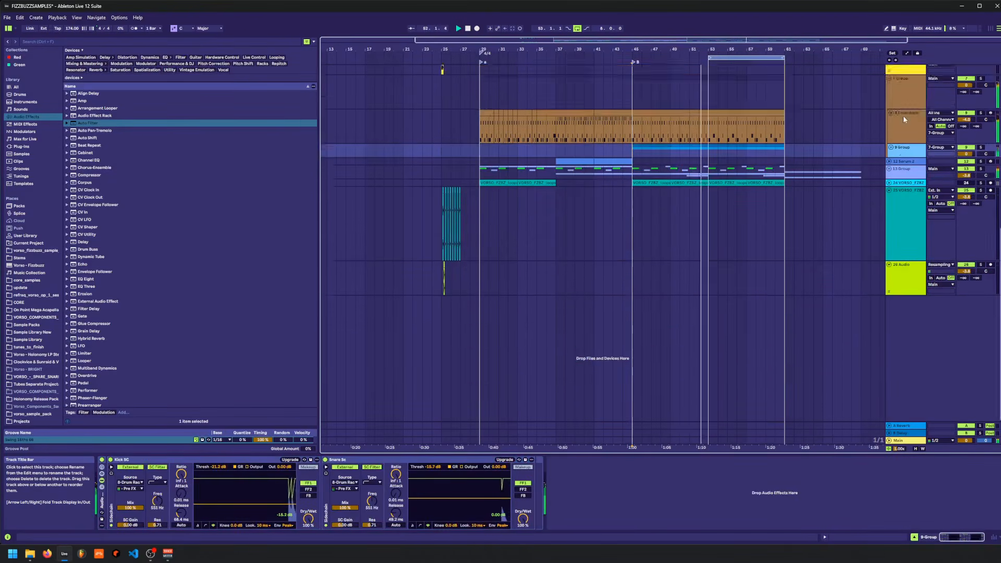
click(905, 119)
key(Left)
click(904, 90)
key(Left)
- Copy bars 53 to 61 of the arrangement from 7-Group downward and paste them at bar 77
drag(710, 189, 786, 136)
key(space)
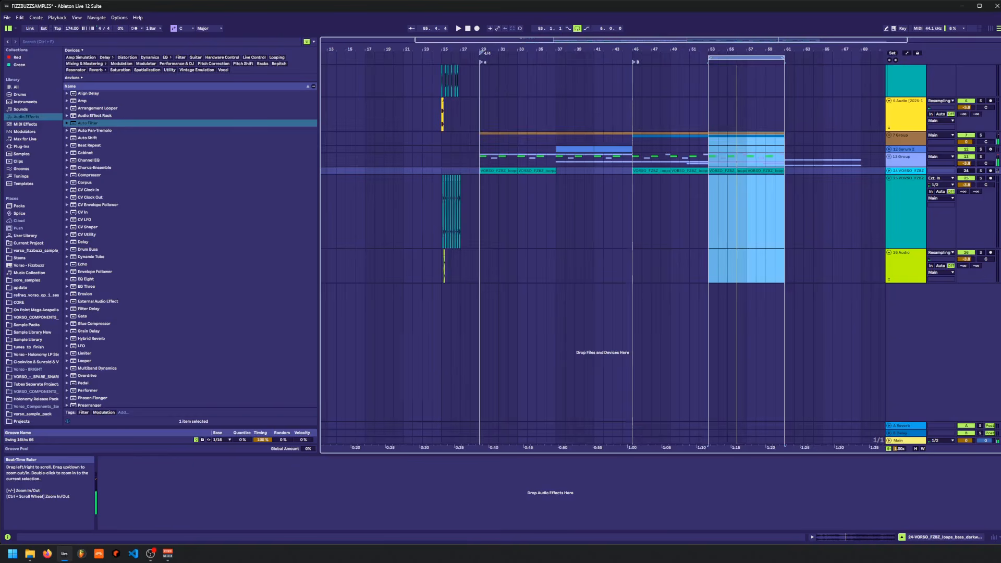
drag(756, 50, 756, 31)
click(844, 141)
key(ctrl+v)
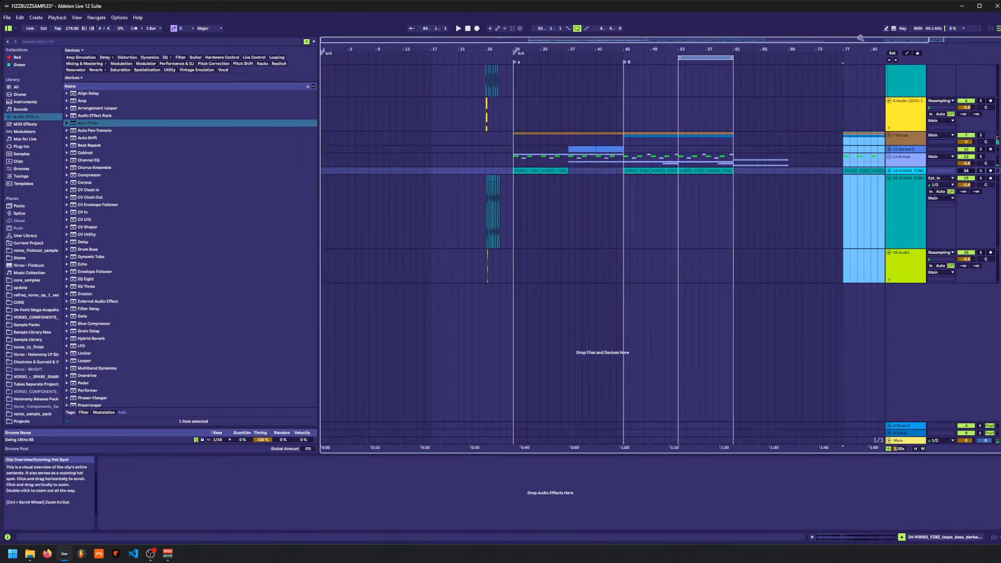
- In the pasted section, repeat the first note of the track 21 bass clip twice so it sustains past bar 79
drag(861, 48, 896, 191)
click(689, 205)
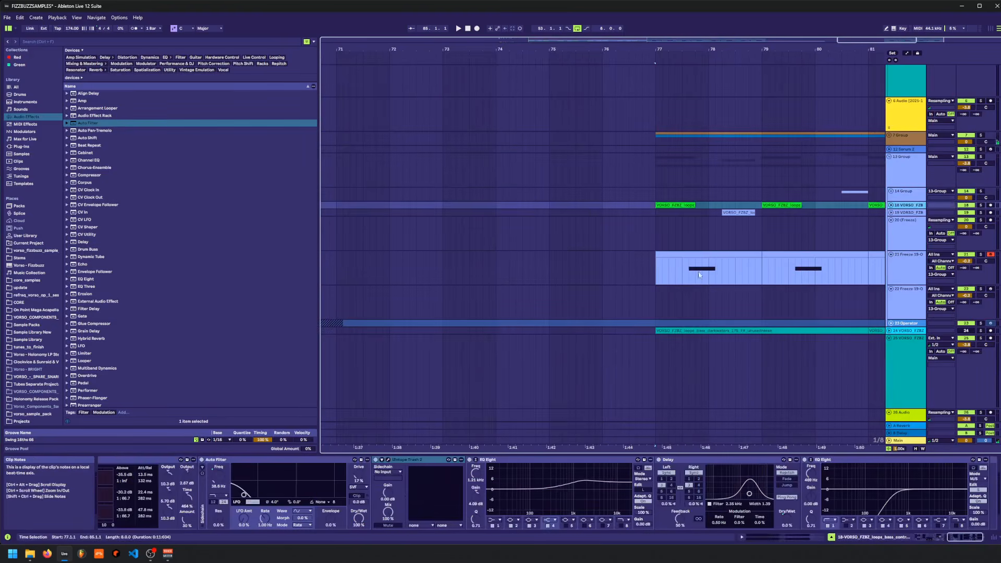
key(ctrl+d)
key(ctrl+d)
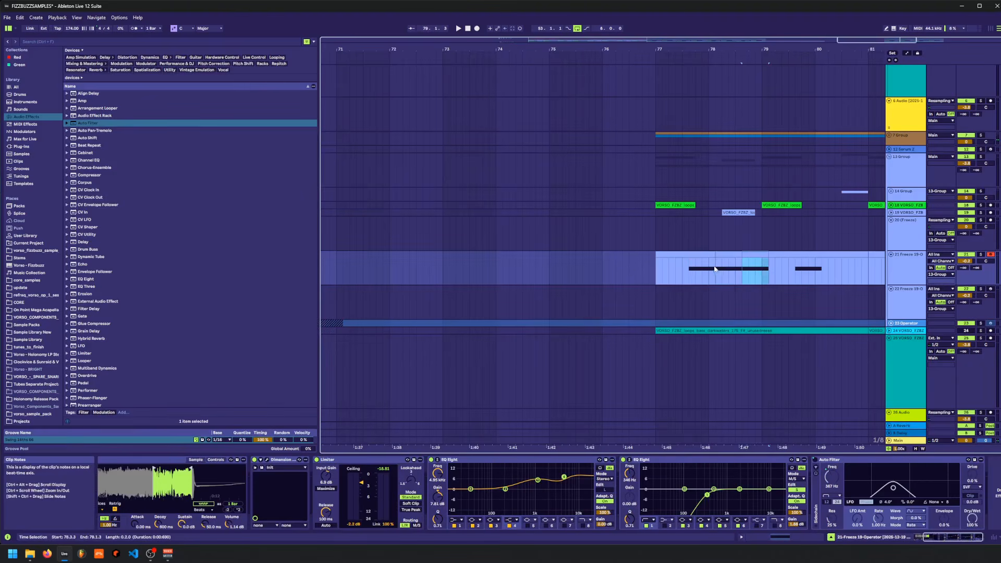
- Play from bar 77 and delete the first beat of bar 79 from the track 21 bass clip
click(723, 212)
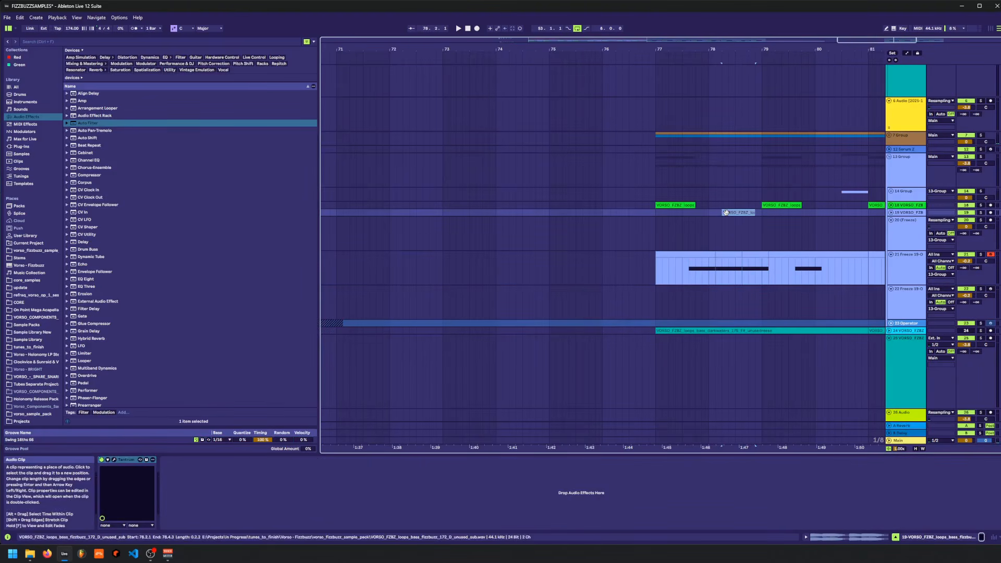
click(654, 230)
key(space)
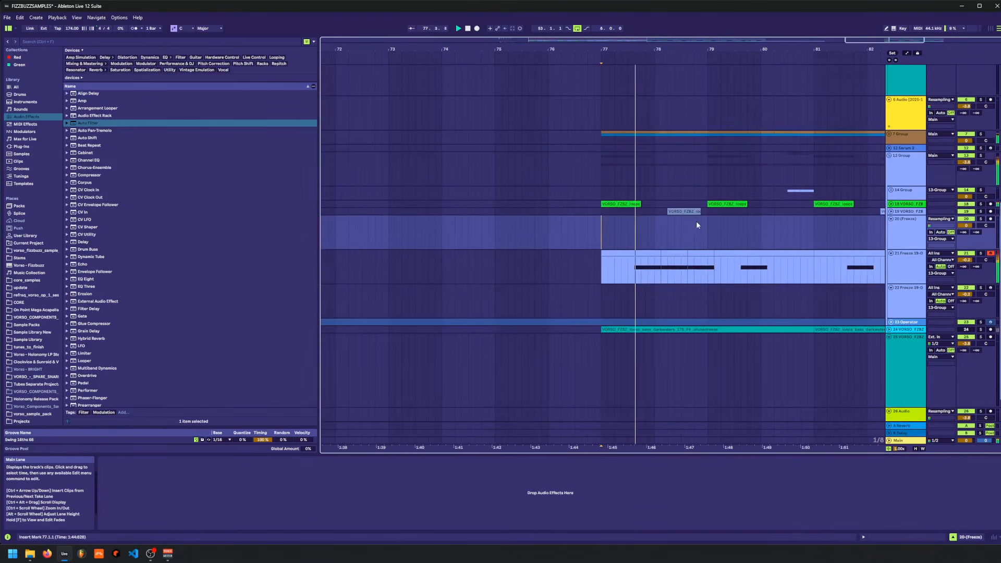
drag(710, 264, 720, 264)
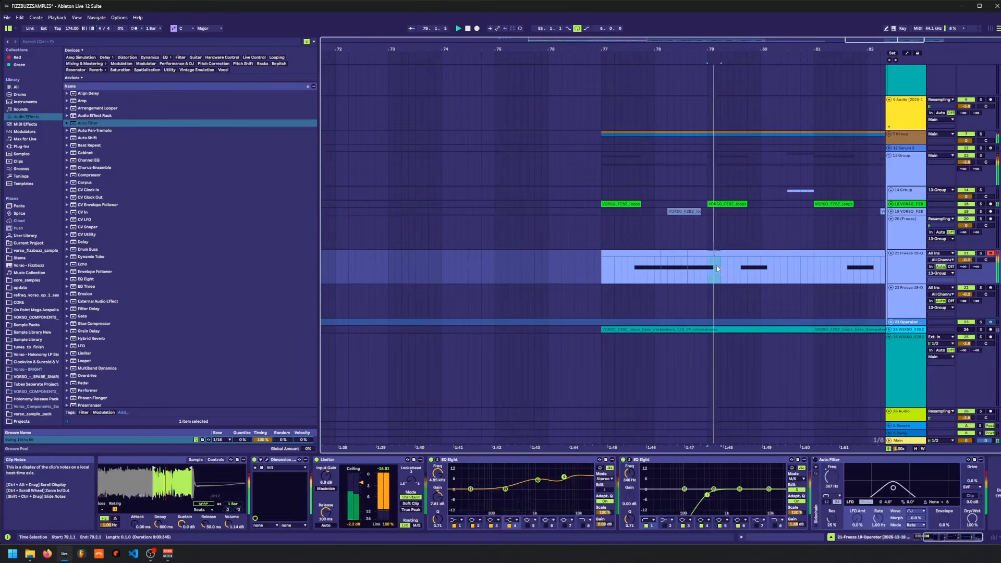
key(Delete)
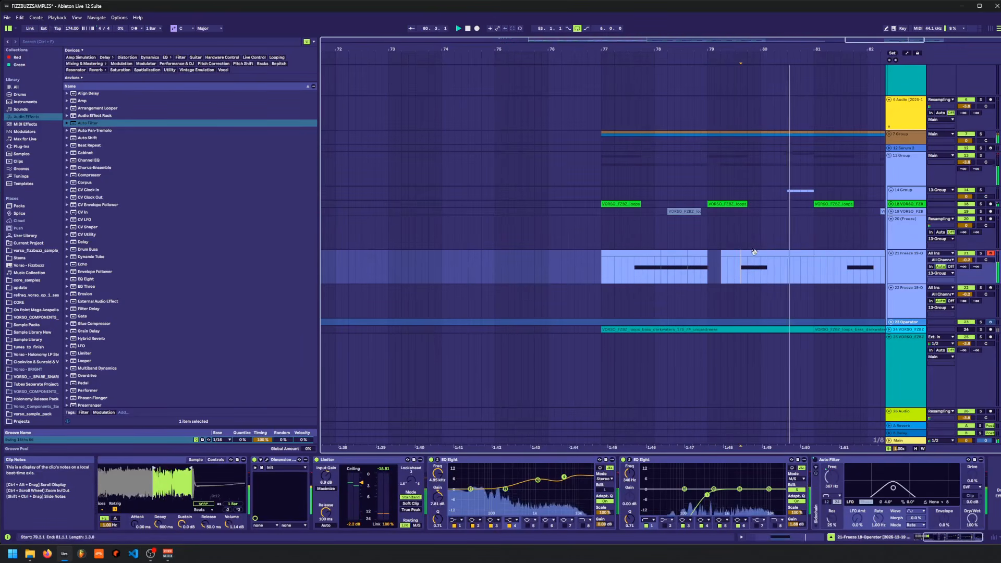
- Move the track 19 bass clip from bar 78 into bar 79 and deactivate the overlapping part of the track 21 clip
click(680, 212)
key(space)
drag(679, 212, 753, 213)
drag(735, 292, 780, 272)
click(701, 211)
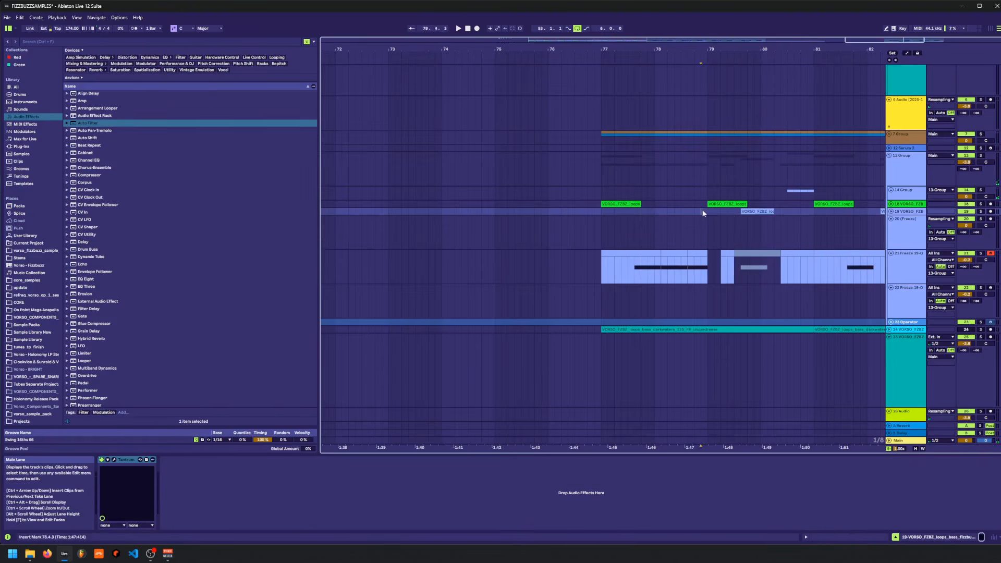
key(space)
click(890, 212)
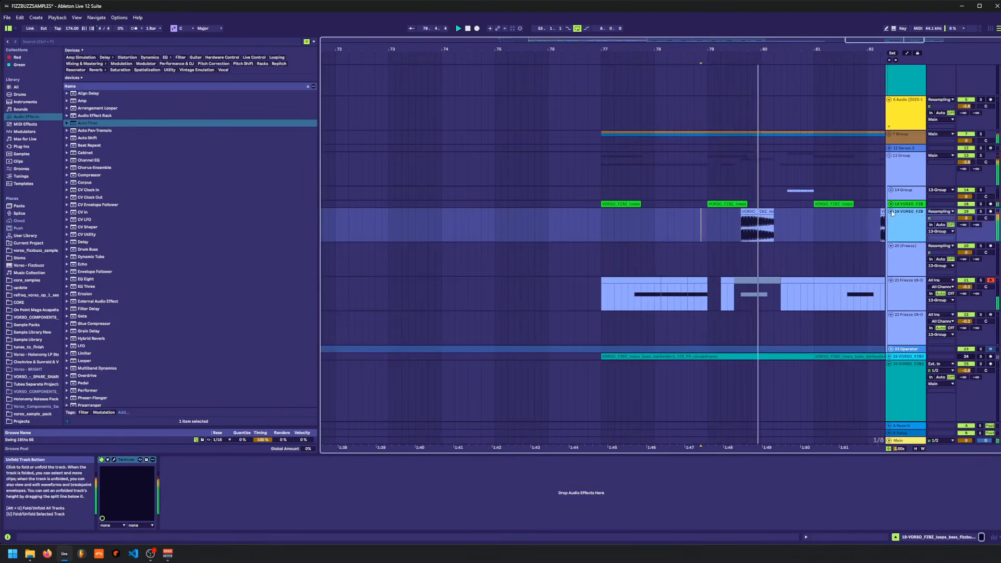
click(772, 217)
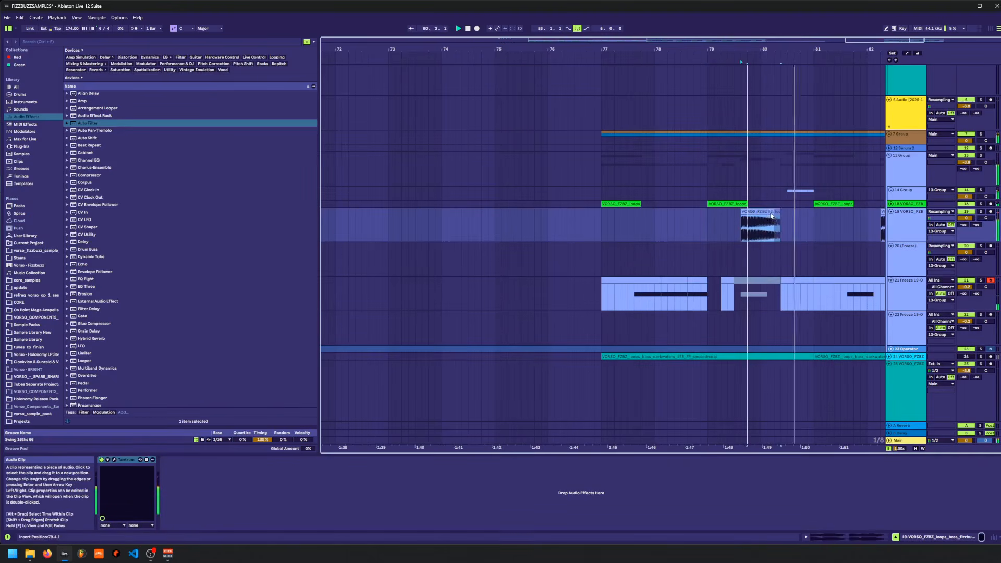
- Replay the pasted section from bar 77 and rework the rhythm of the track 21 bass clip within bar 78
click(609, 237)
drag(720, 49, 673, 46)
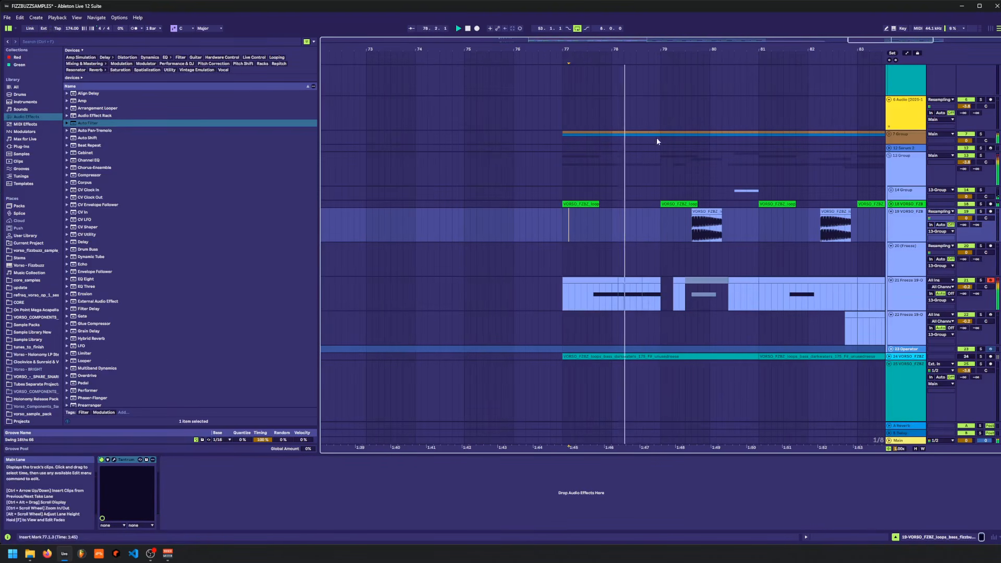
click(623, 284)
key(space)
click(624, 284)
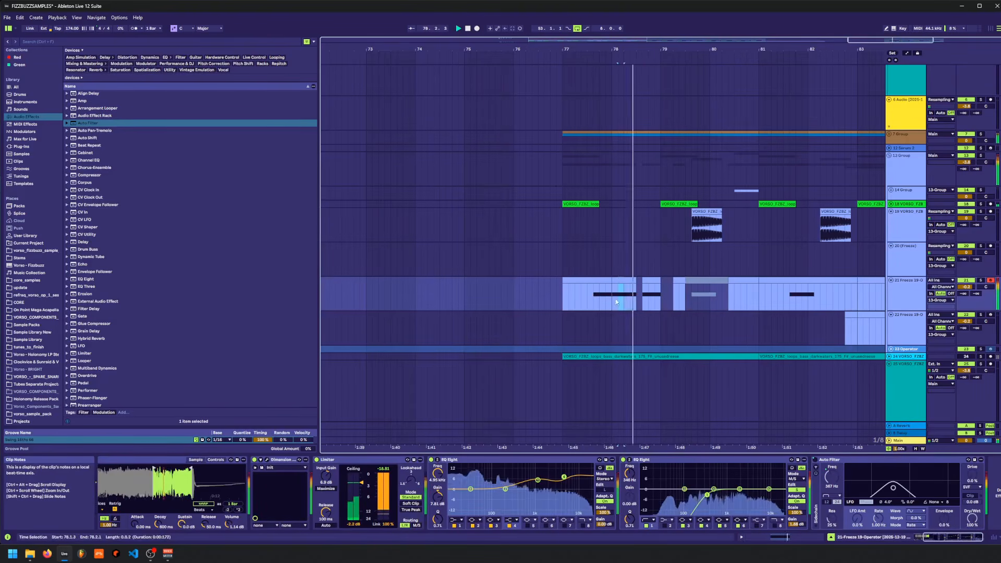
key(space)
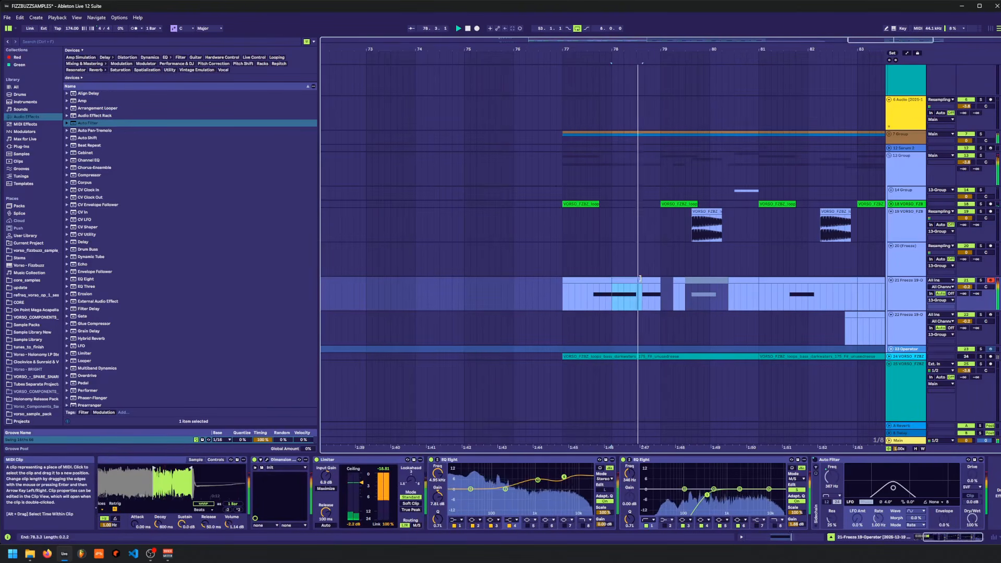
- Play the arrangement from bar 29, and expand 7-Group, its Drum Rack track and 9-Group with the Drum Rack's devices shown
drag(652, 50, 653, 6)
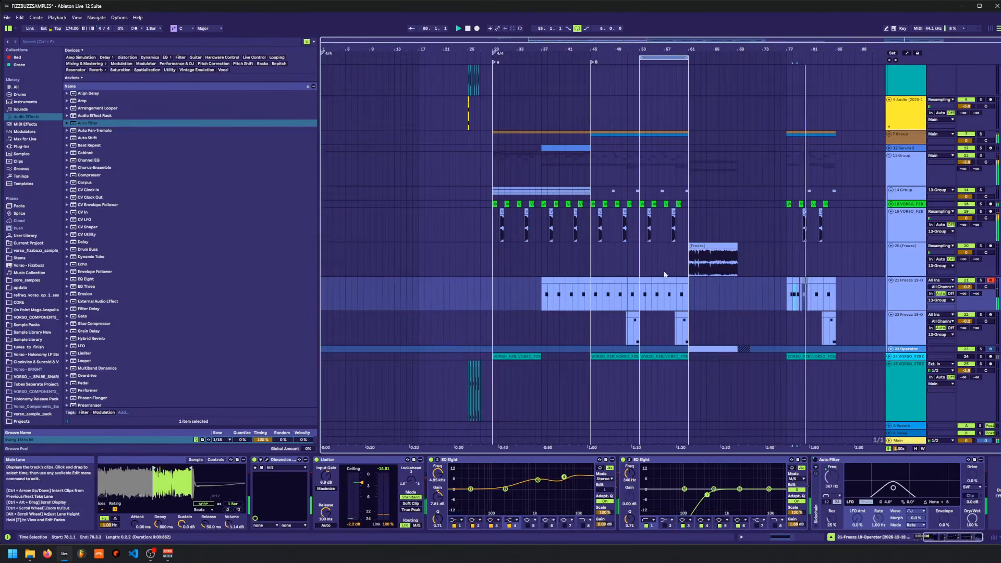
click(498, 250)
key(space)
key(space)
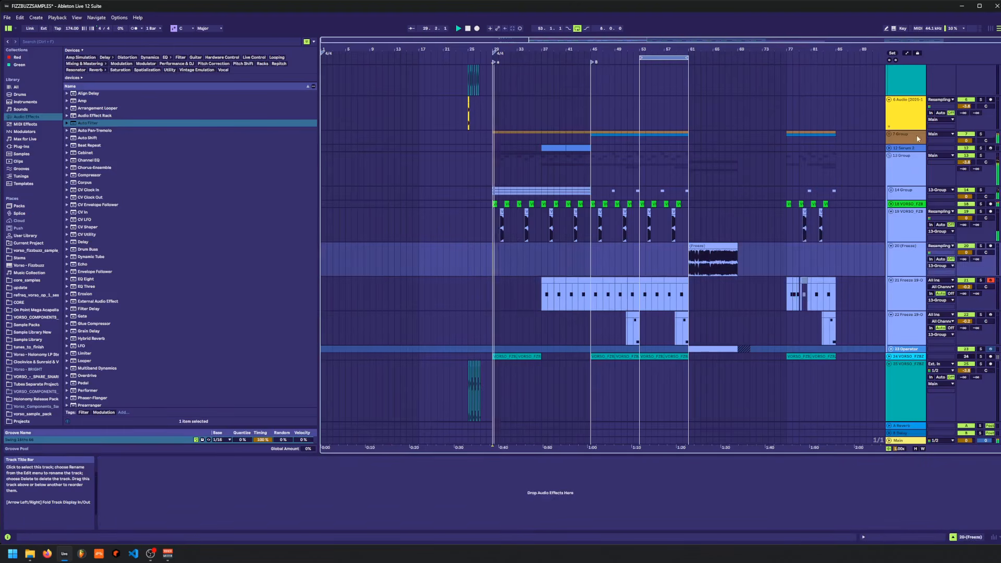
click(917, 138)
key(Right)
key(Down)
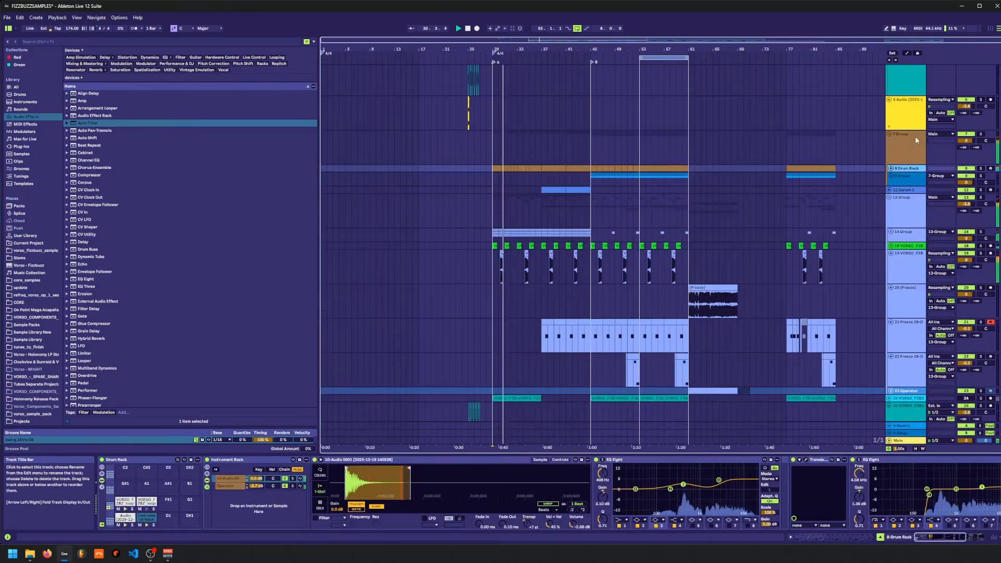
key(Down)
key(Right)
key(Up)
key(space)
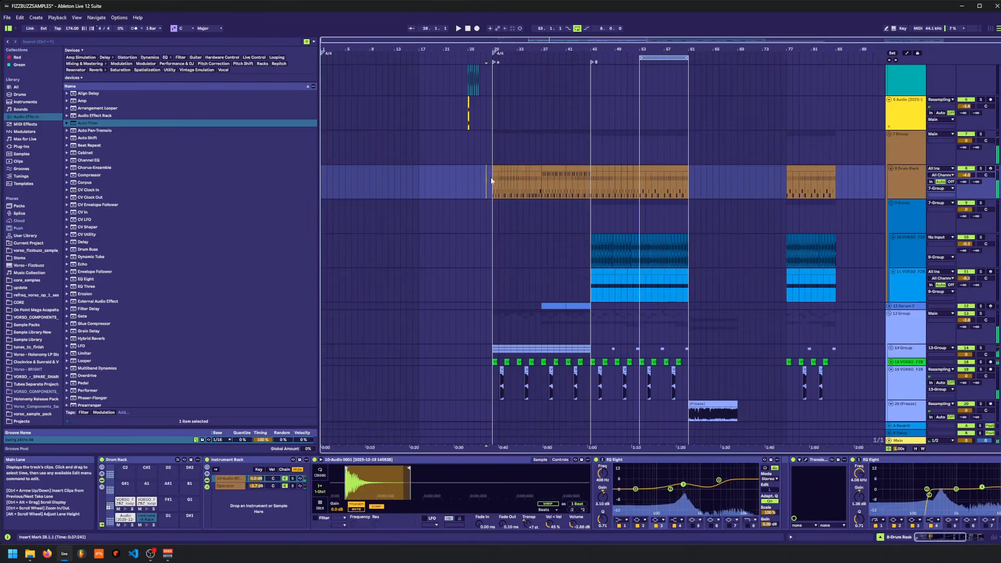
- Search the plug-ins for "st4b", add ST4b to the Drum Rack track before the last EQ Eight and open its window
click(56, 41)
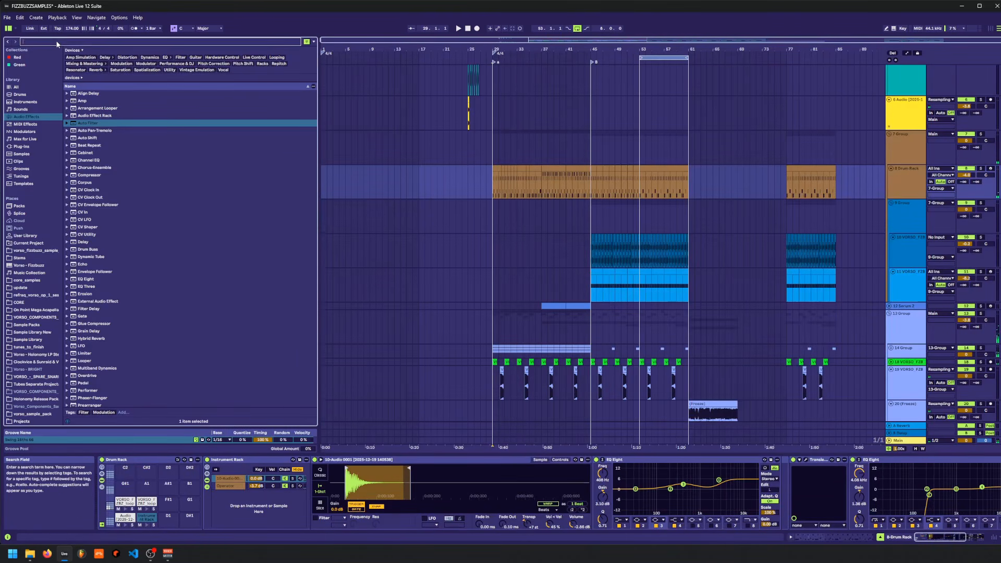
text(st4b)
click(32, 147)
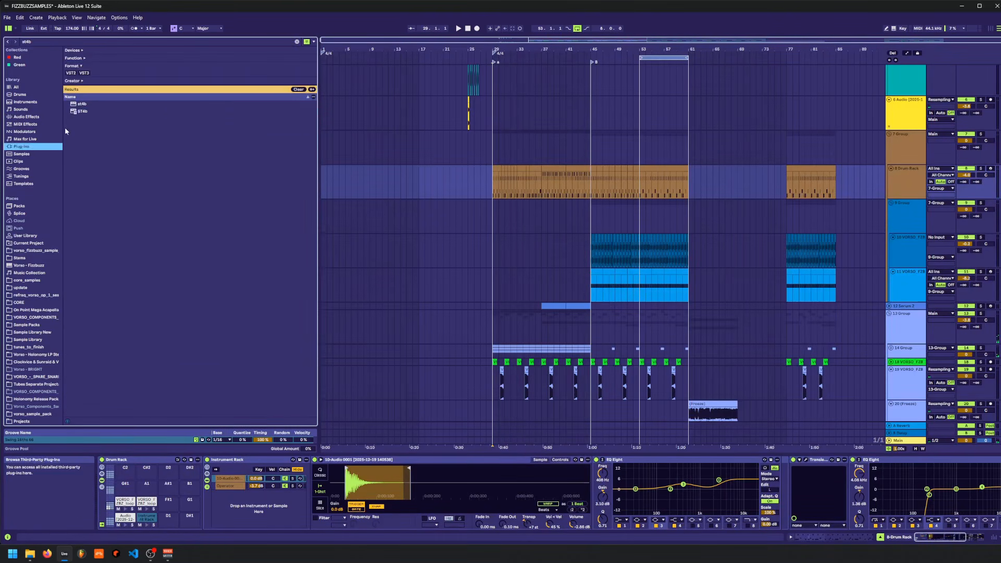
click(83, 111)
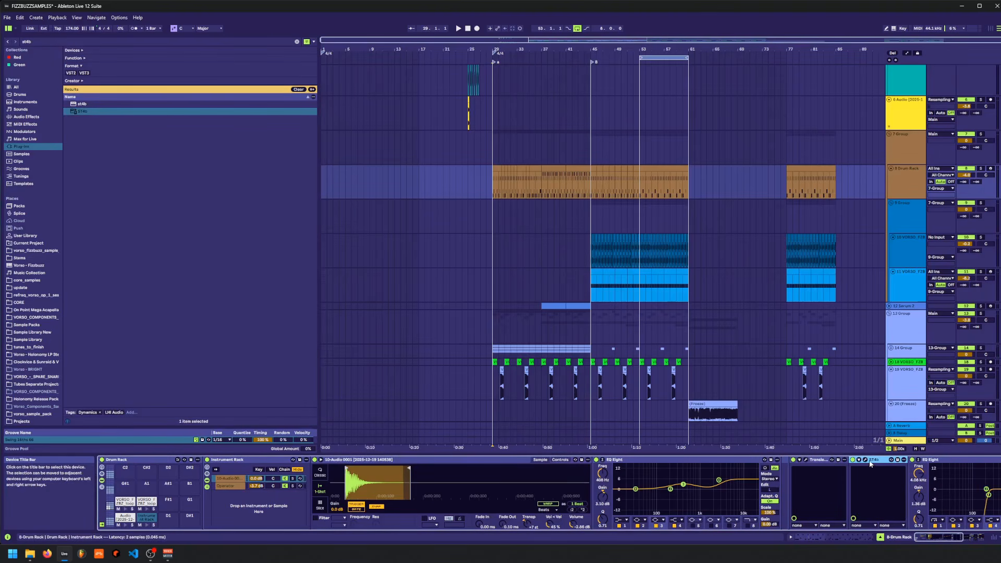
click(866, 460)
- Raise the high, mid, low-mid and low amounts in ST4b to +45.0 and move its window clear of the drum clips
drag(509, 275, 508, 224)
drag(507, 237, 508, 183)
drag(508, 192, 783, 247)
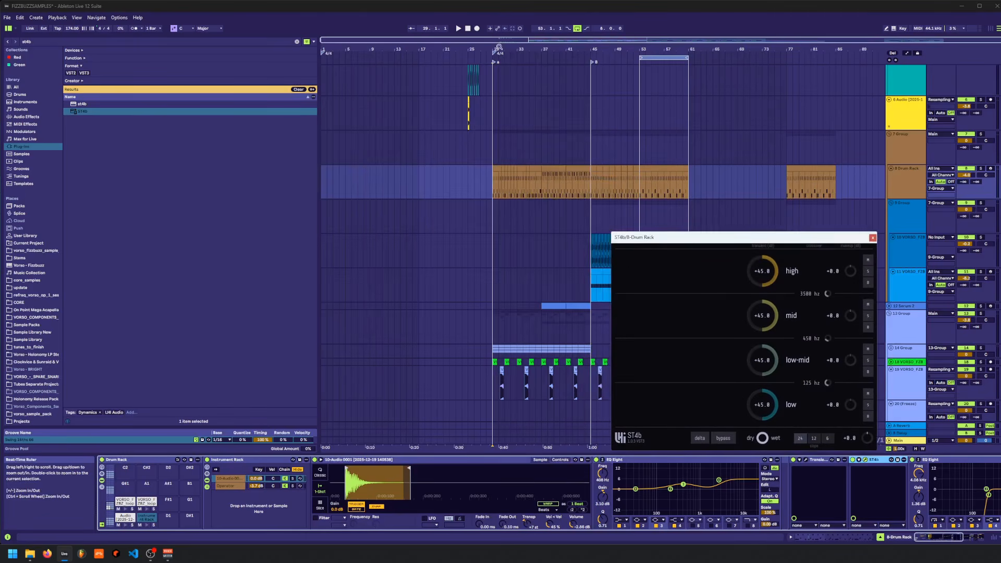
- Solo the Drum Rack track, play it from bar 29 to hear ST4b, and turn the solo off
drag(499, 47, 492, 163)
click(764, 415)
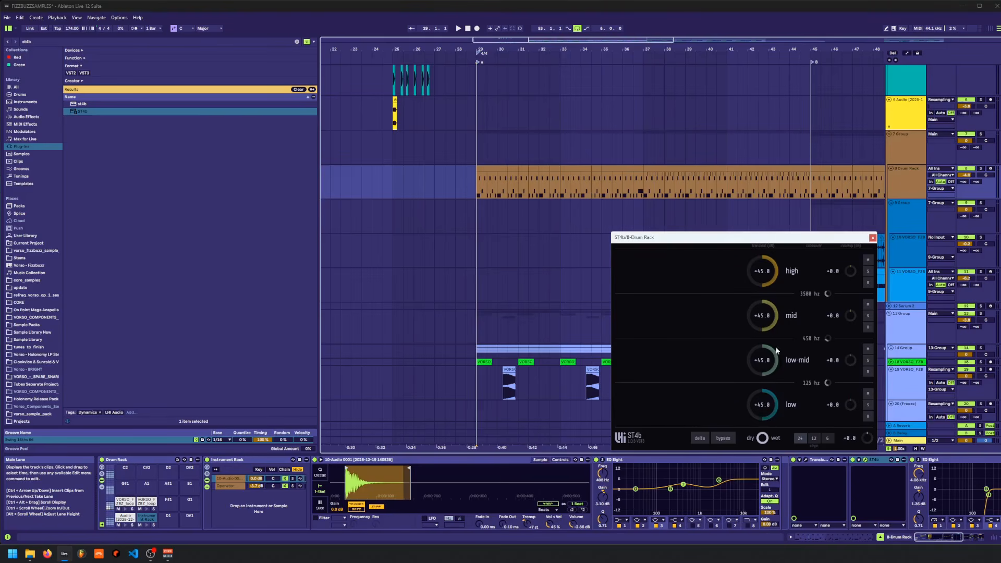
click(981, 168)
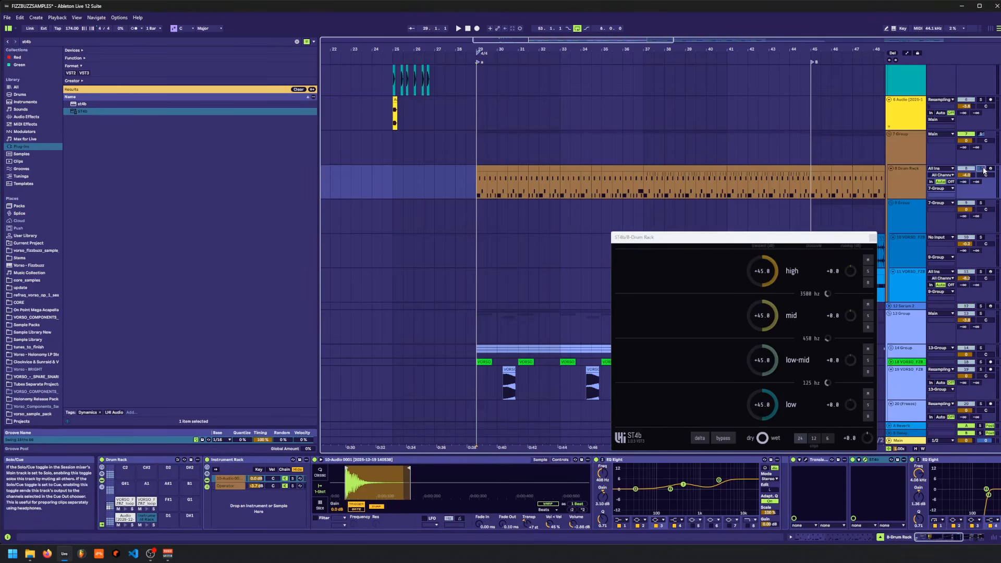
drag(762, 438, 762, 449)
key(space)
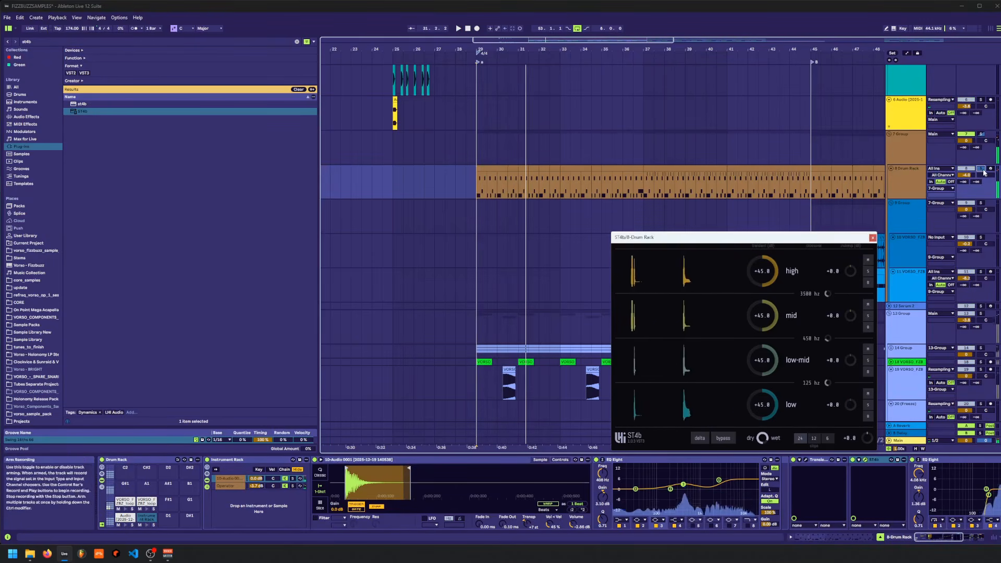
click(981, 169)
- During playback, set ST4b's high amount to +17.7 and its output to -5.5, and close the plug-in window
drag(792, 238, 795, 230)
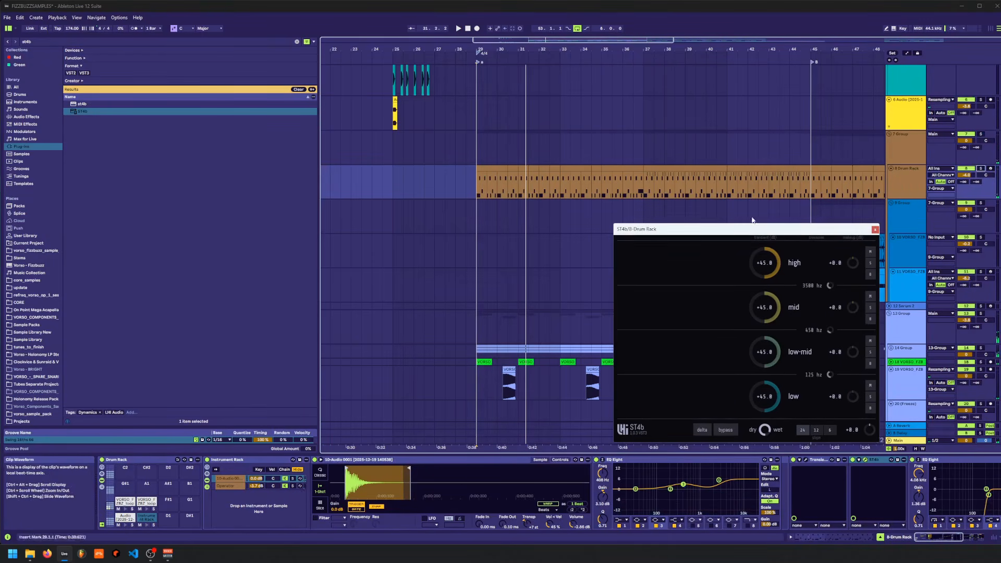
key(space)
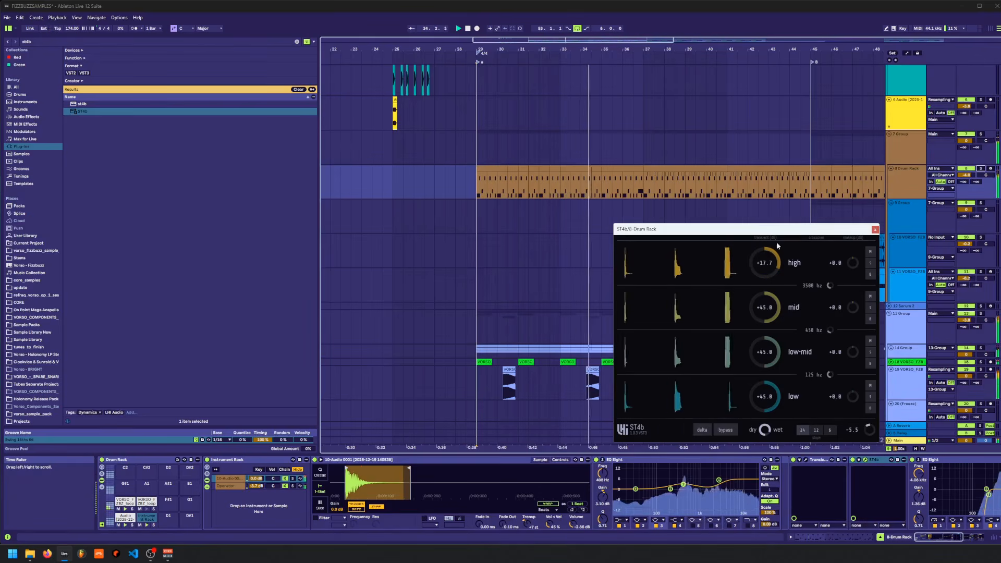
click(876, 229)
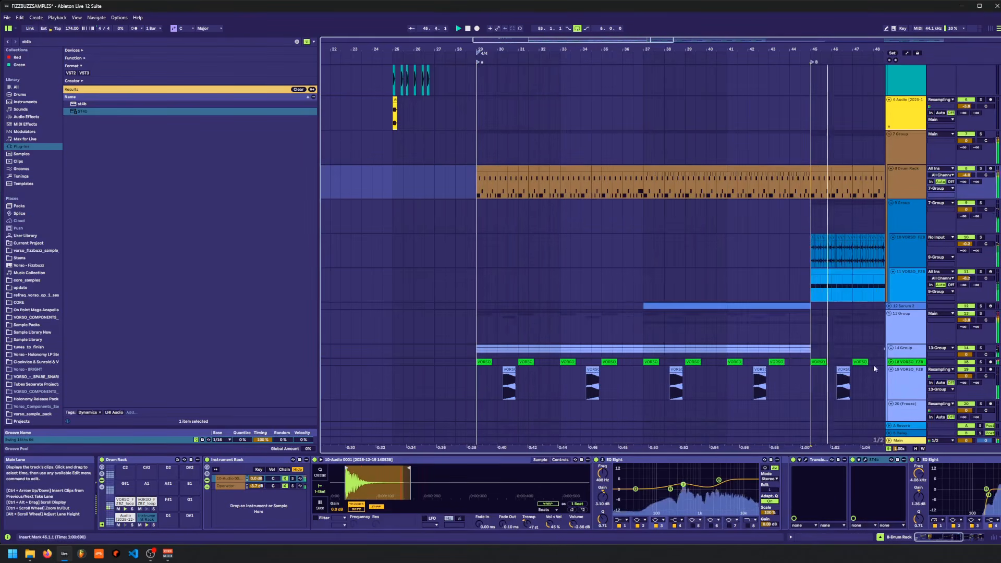
- Automate ST4b's Device On parameter on the Drum Rack track to be on only from bar 29 to 37
key(a)
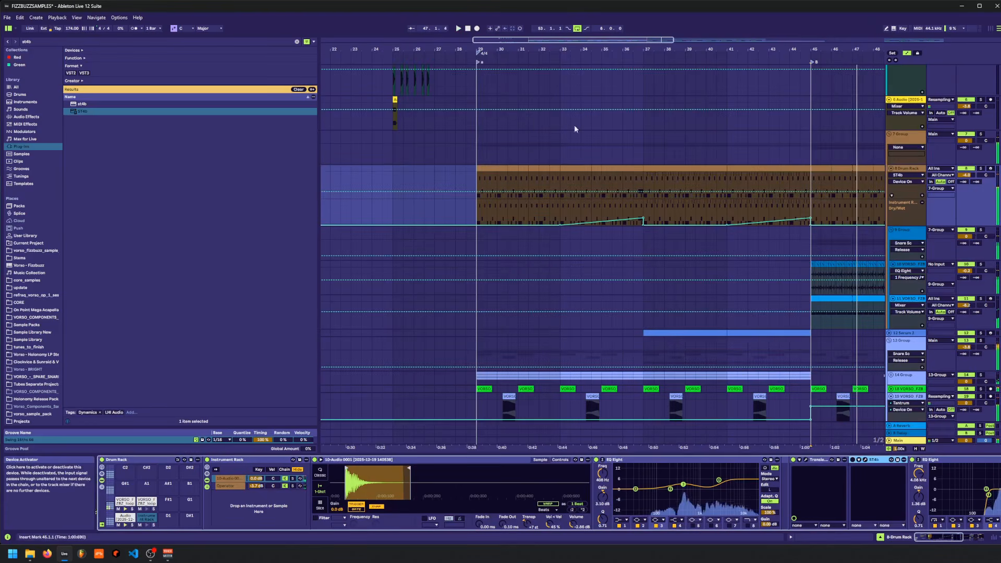
drag(646, 174, 466, 172)
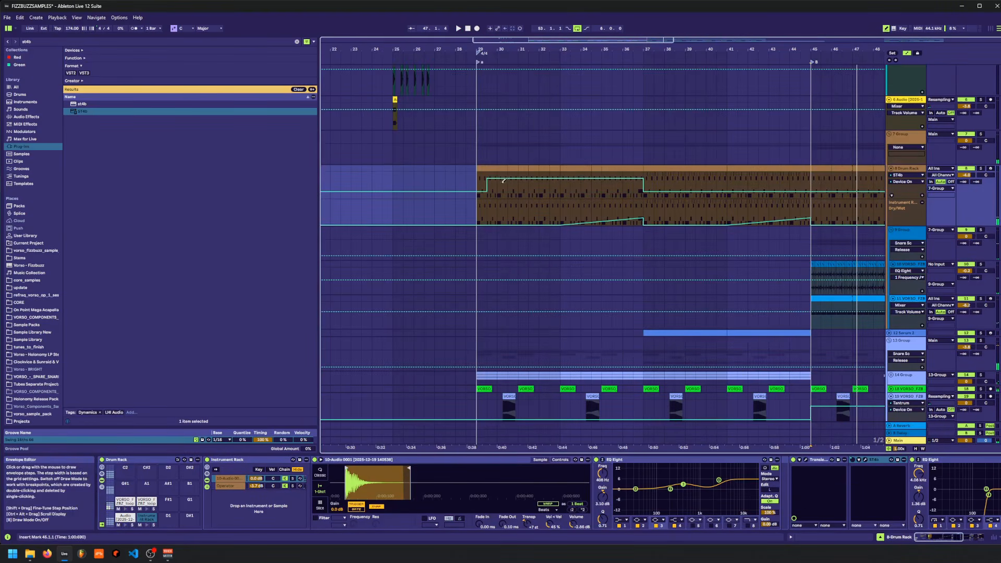
key(b)
key(b)
key(a)
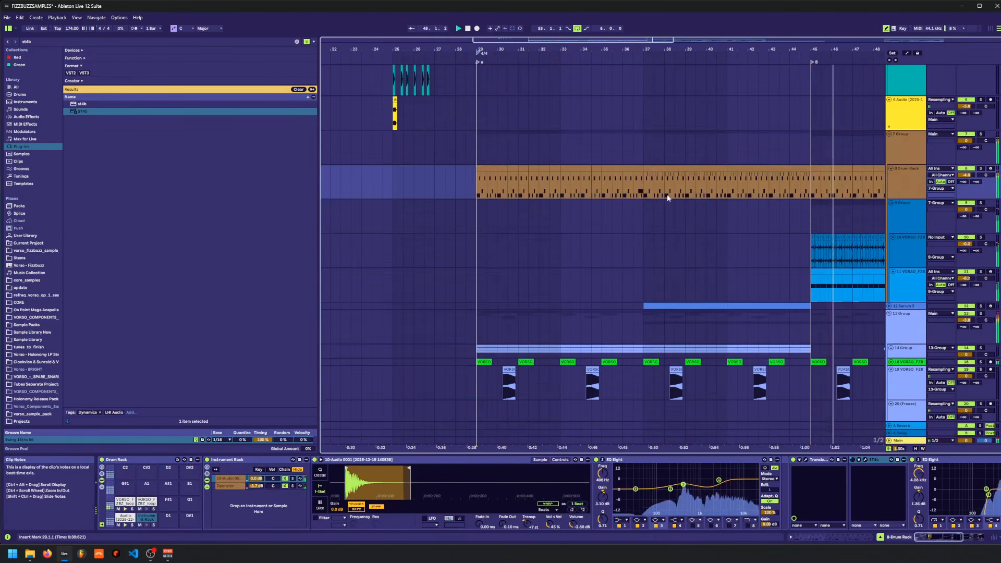
key(a)
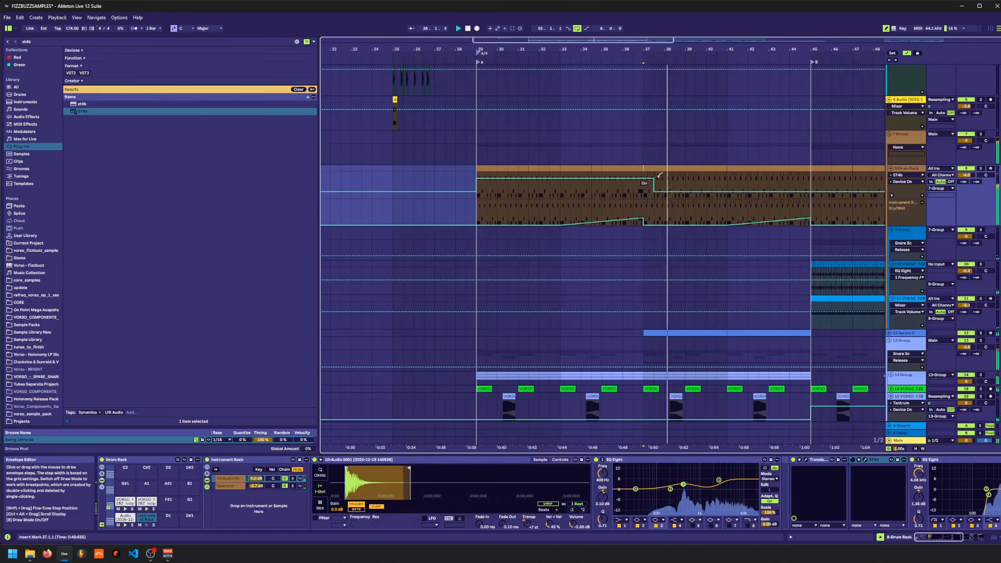
mouse_move(822, 182)
mouse_down()
mouse_move(811, 193)
mouse_move(645, 193)
mouse_up()
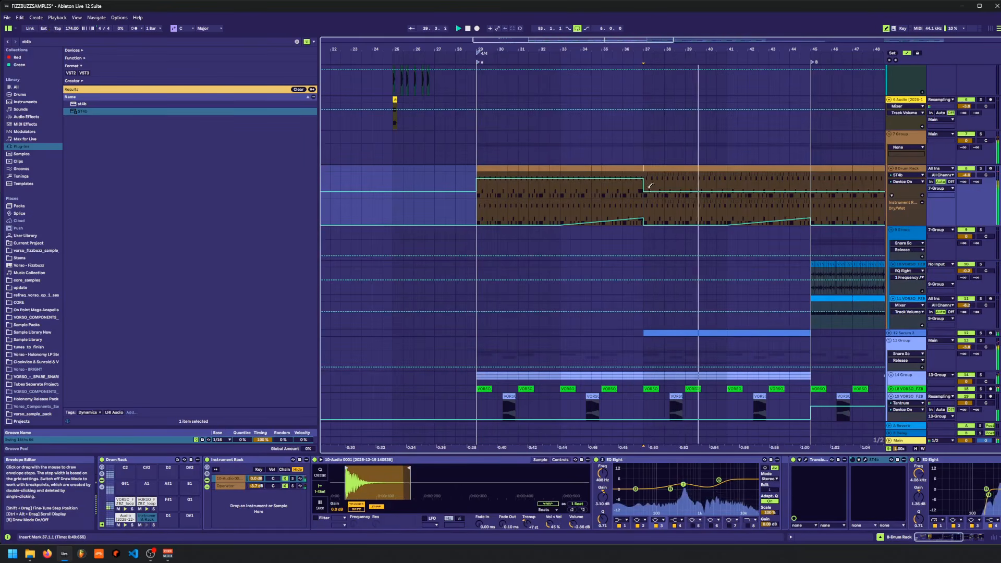
- In the Drum Rack clip at bar 37, draw two extra Instrument Rack notes in the first bar while auditioning the track soloed, then unsolo it
key(s)
key(a)
double_click(655, 172)
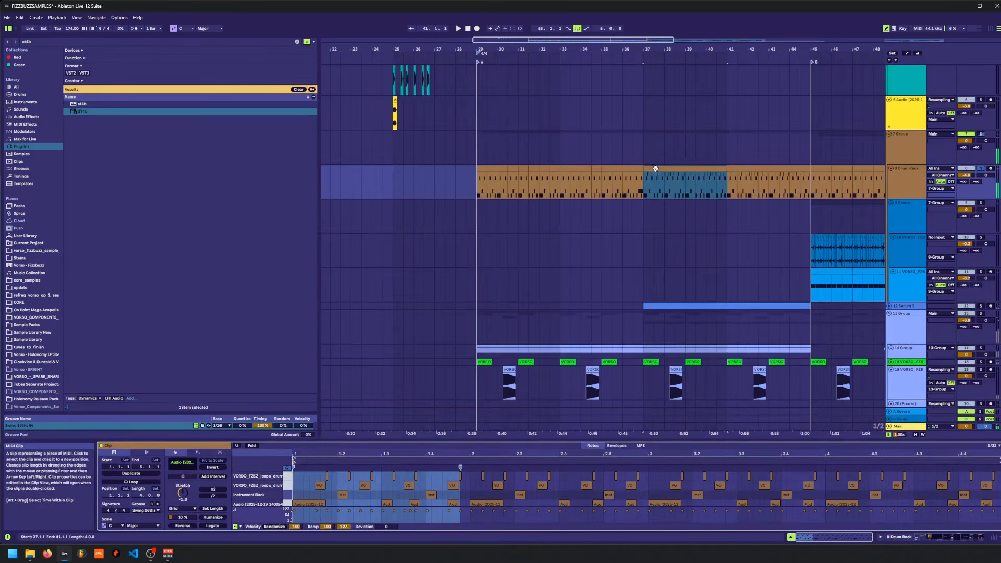
click(373, 494)
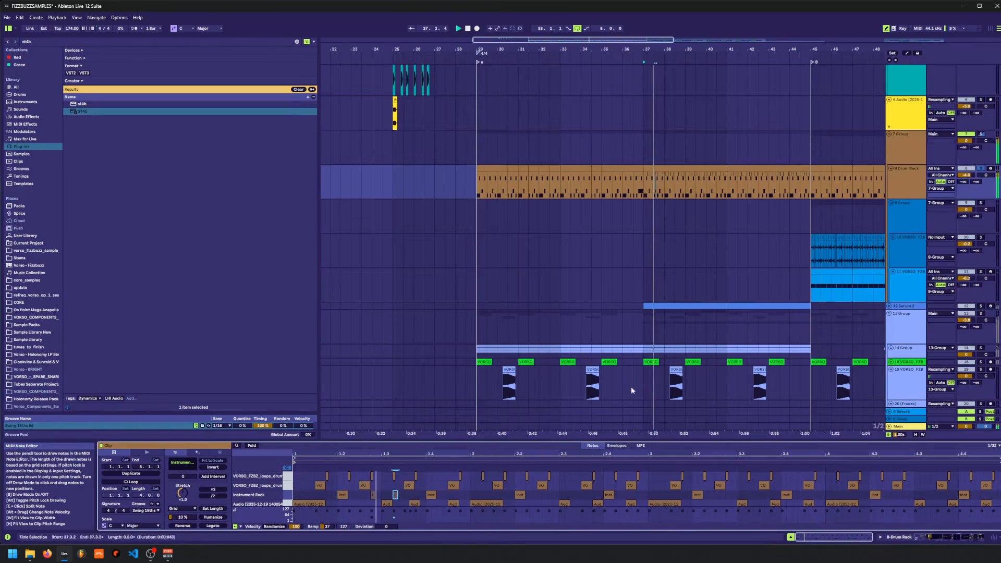
click(981, 168)
key(space)
key(space)
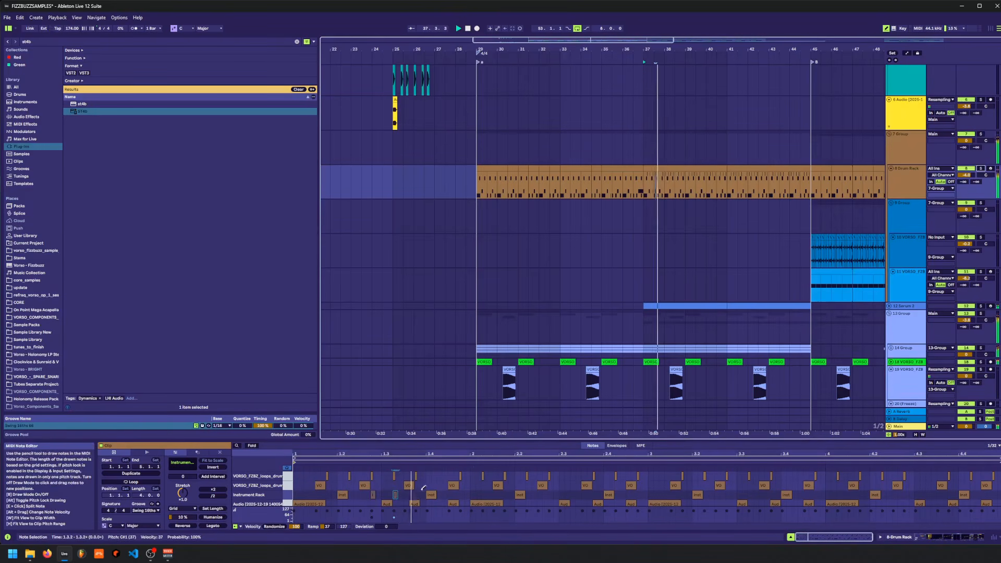
- Duplicate the first bar's Instrument Rack notes through all four bars of the drum clip
key(b)
drag(468, 497, 267, 493)
key(ctrl+d)
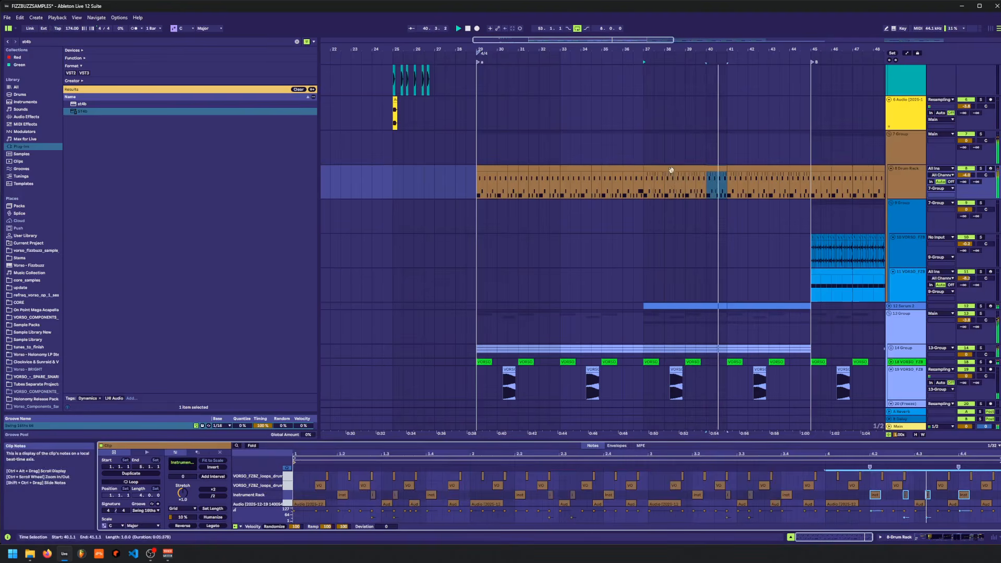
- Duplicate the edited four-bar Drum Rack clip from bar 37 to bar 41
click(672, 170)
key(ctrl+d)
key(ctrl+z)
key(ctrl+d)
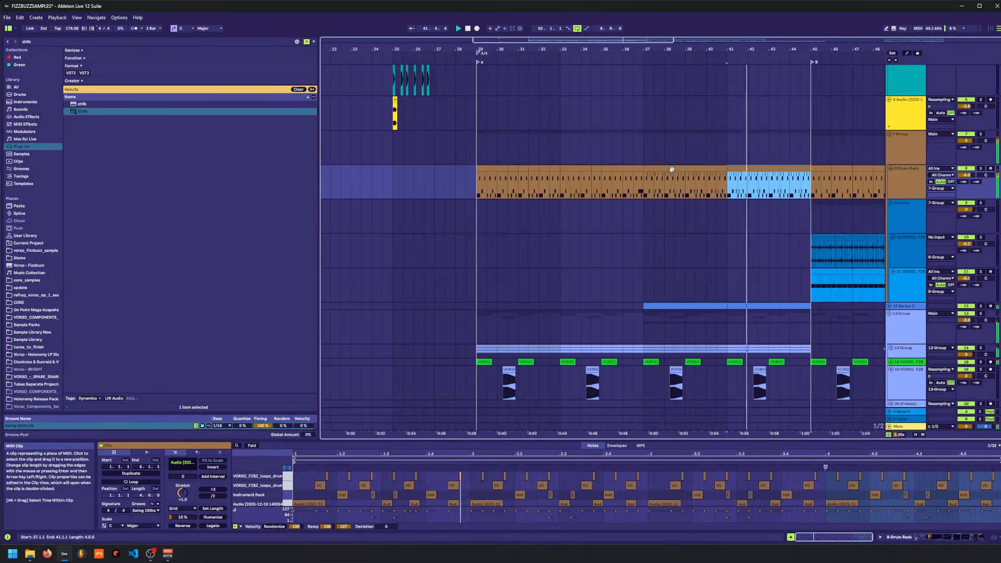
- Raise the Instrument Rack Dry/Wet automation ramp on the Drum Rack track to 78 % at bar 45
key(a)
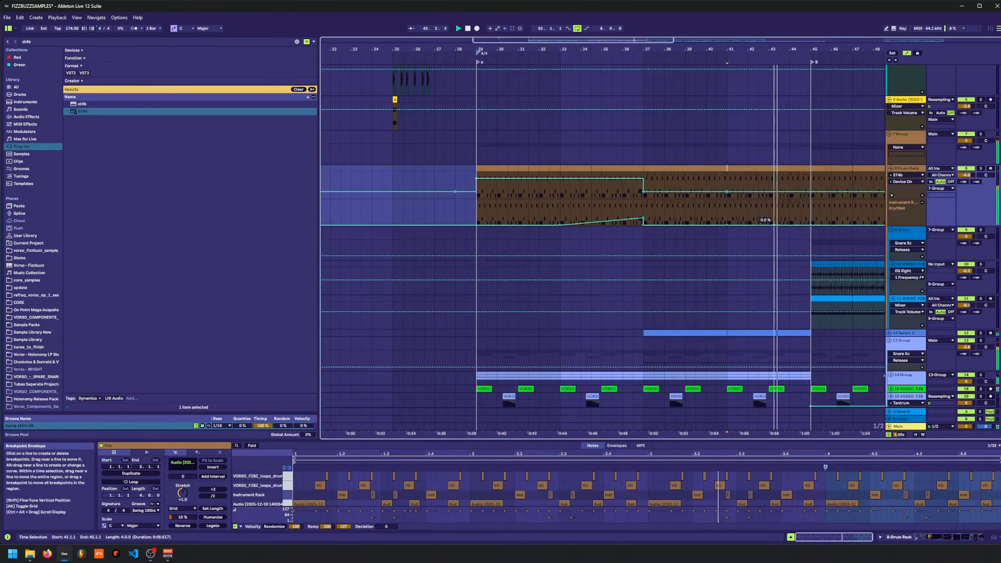
drag(831, 210, 810, 206)
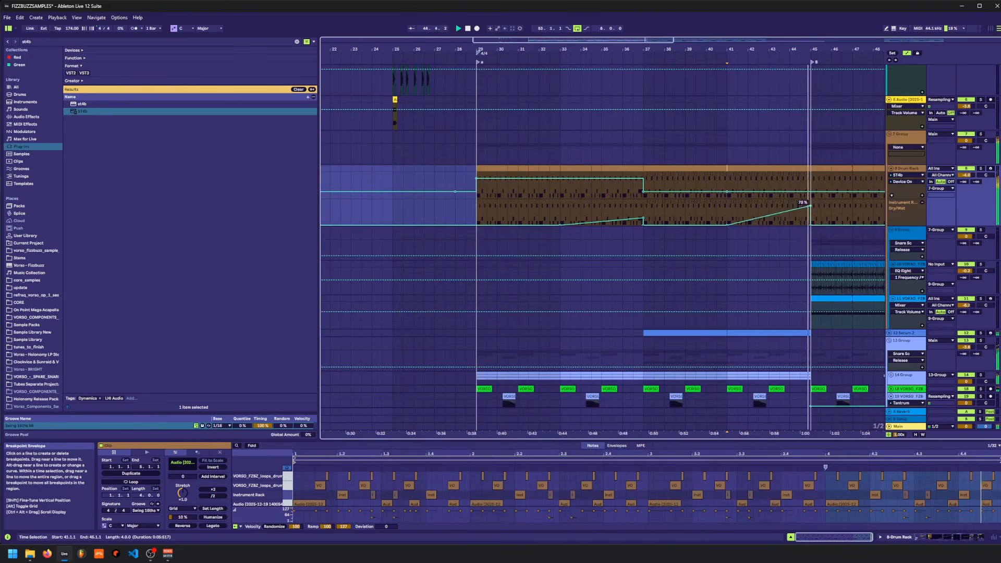
key(a)
- Unfold 14-Group and audition it soloed from bar 41, and list the audio effects in the browser
scroll(756, 224, down, 5)
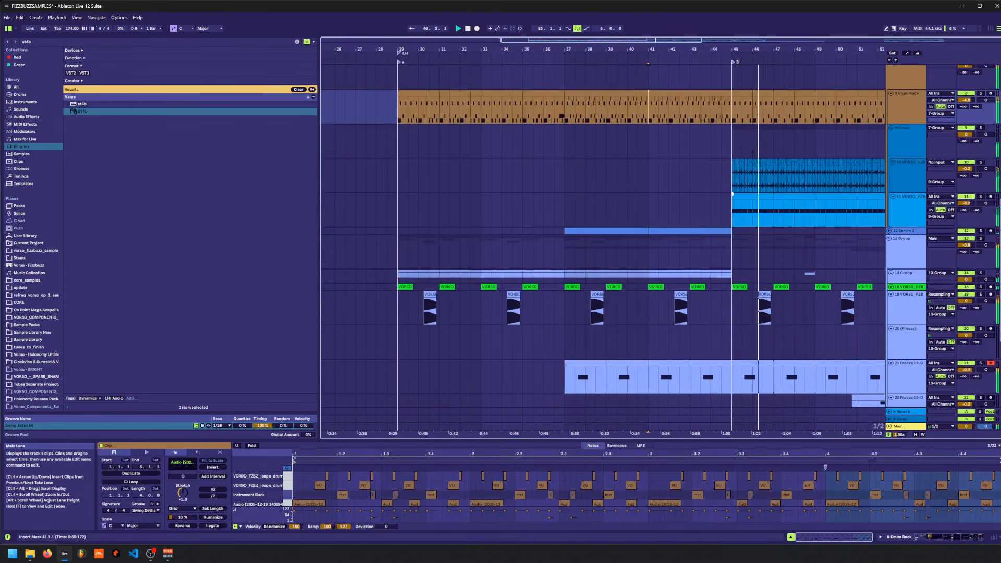
click(891, 225)
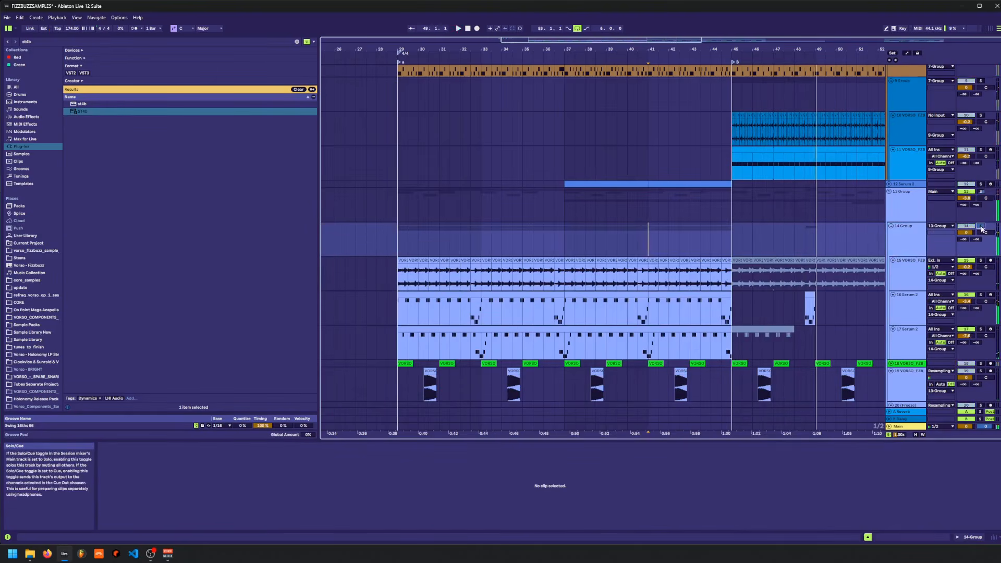
key(space)
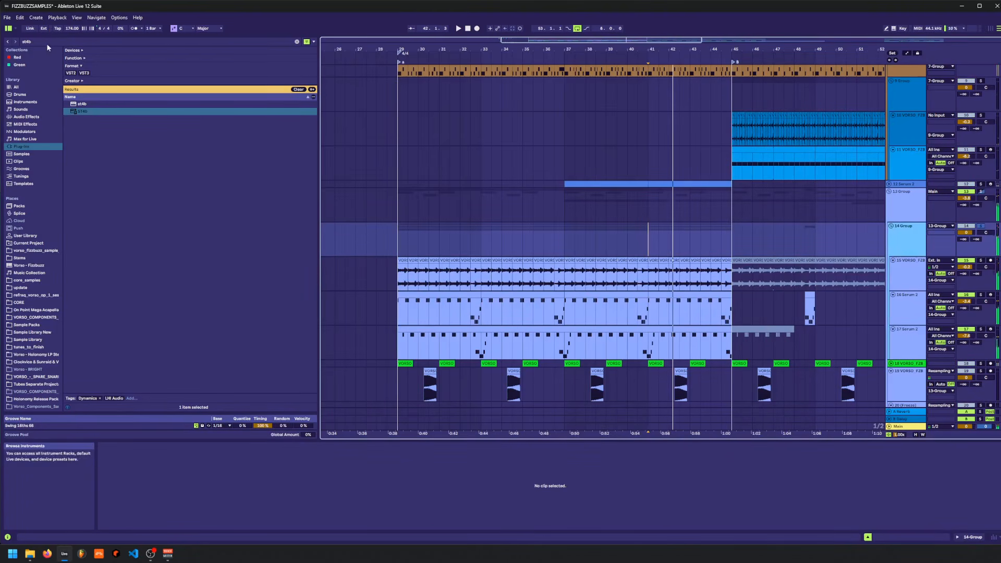
click(31, 117)
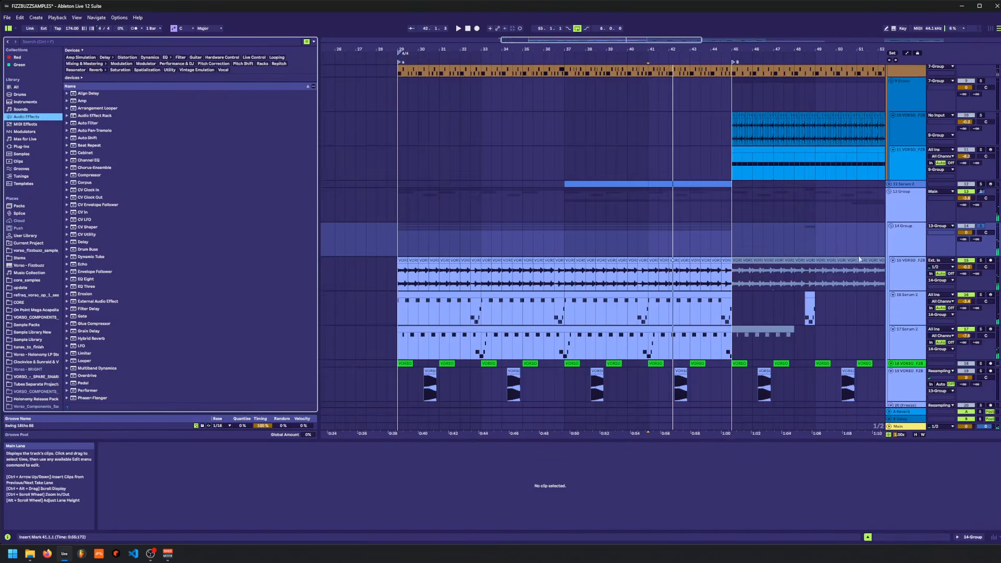
- Freeze the two Serum 2 tracks, 16 and 17, inside 14-Group
click(900, 309)
shift+click(903, 336)
right_click(908, 305)
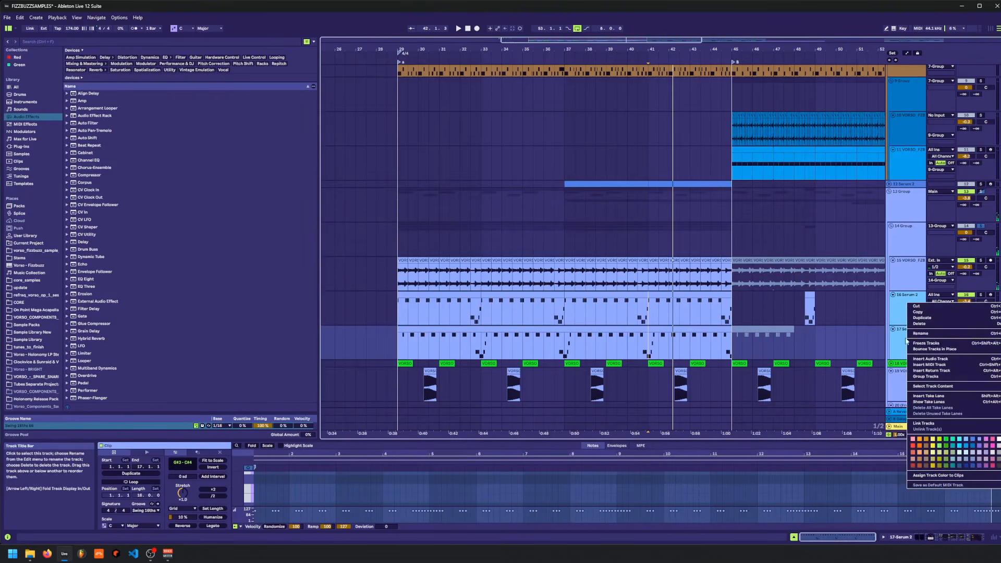
click(923, 344)
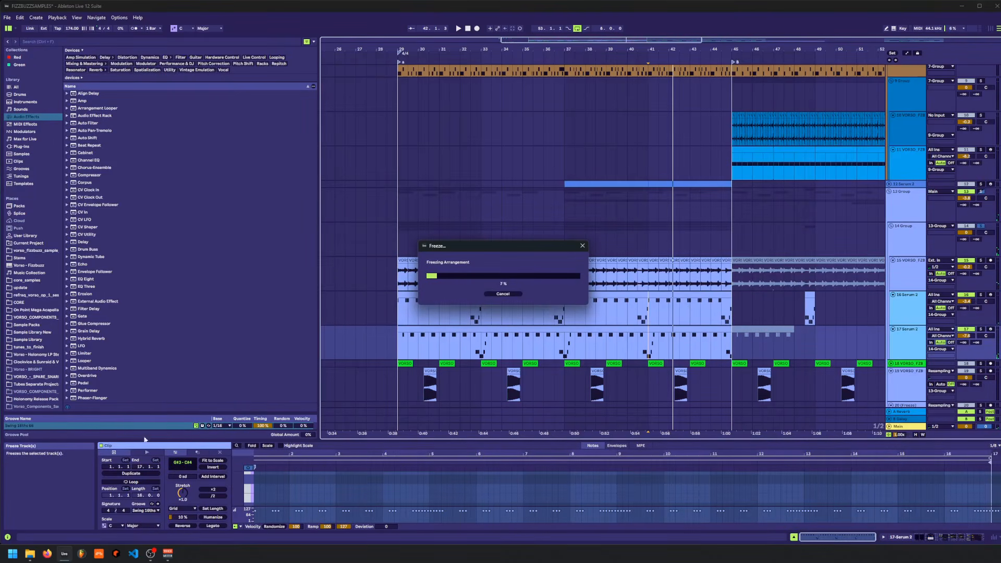
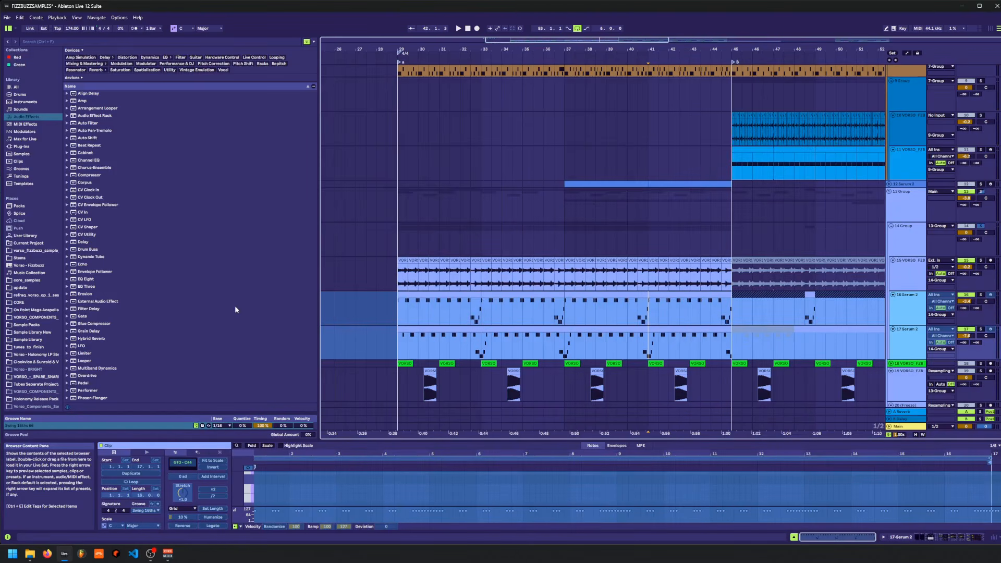
- Insert two new audio tracks directly below track 15 in 14-Group
click(909, 271)
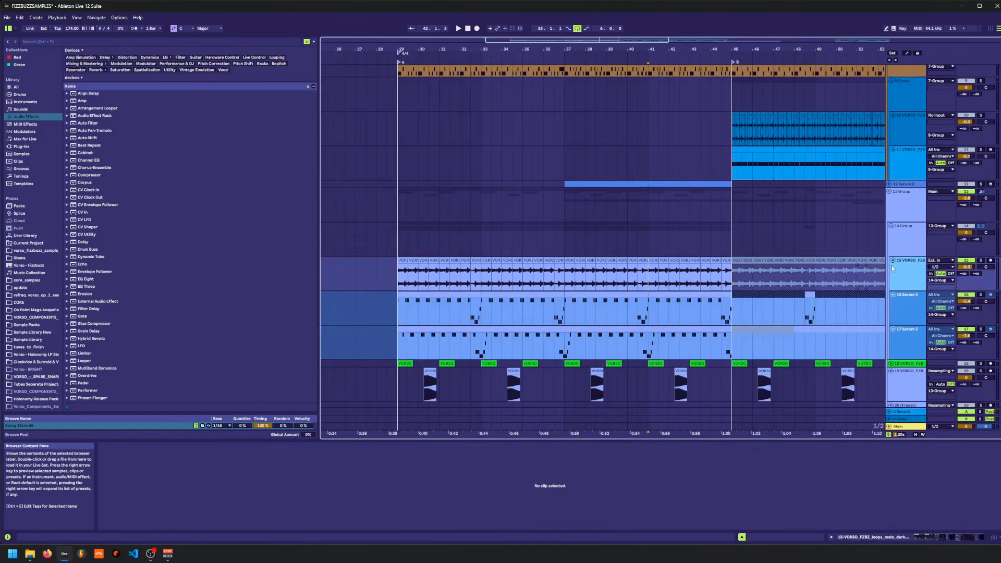
key(ctrl+t)
key(ctrl+t)
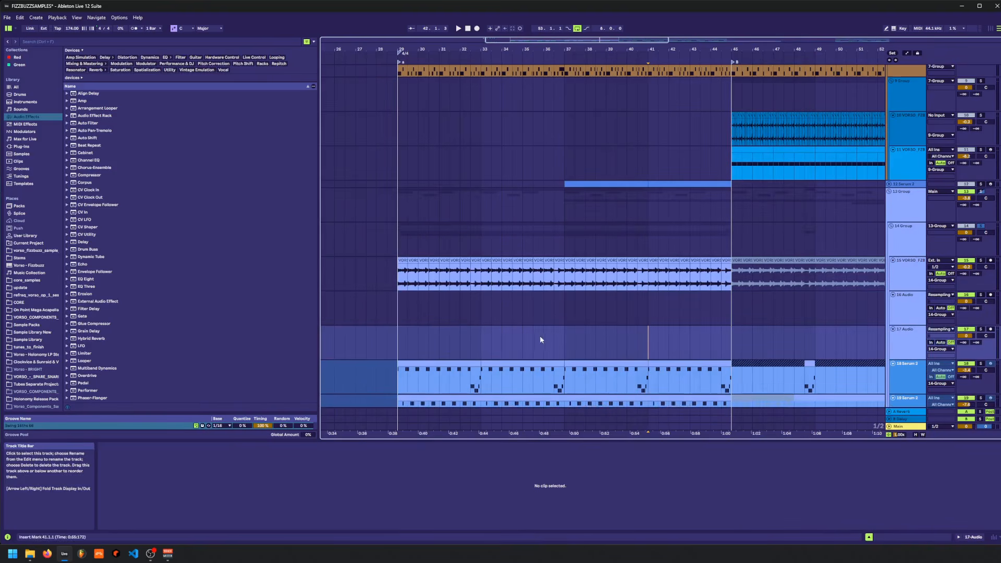
- Copy the first frozen Serum 2 track's clips from bar 29 to 45 onto audio track 16 as audio
mouse_move(530, 362)
mouse_down()
mouse_move(532, 310)
mouse_move(531, 365)
mouse_up()
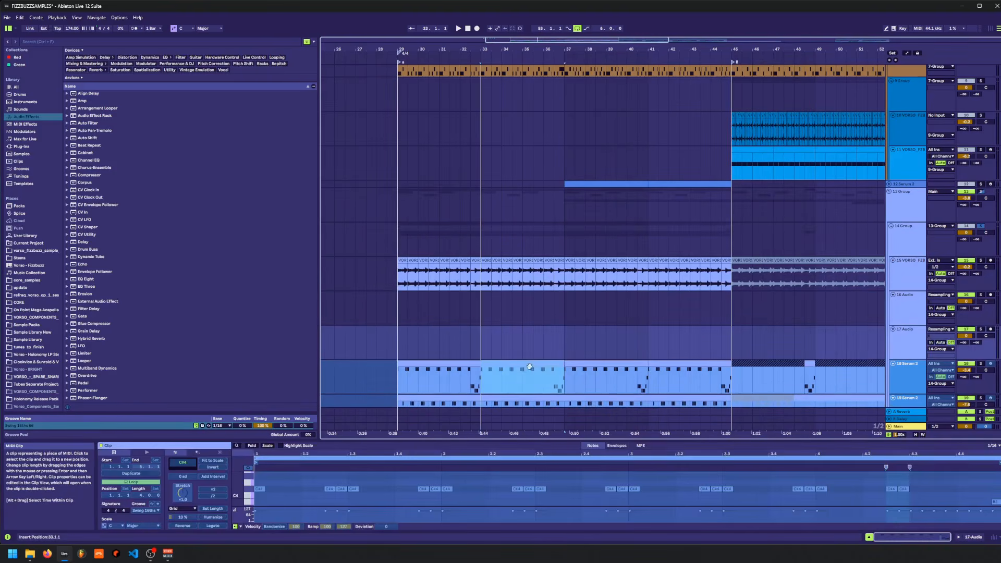
click(463, 364)
shift+click(665, 364)
drag(679, 363, 678, 309)
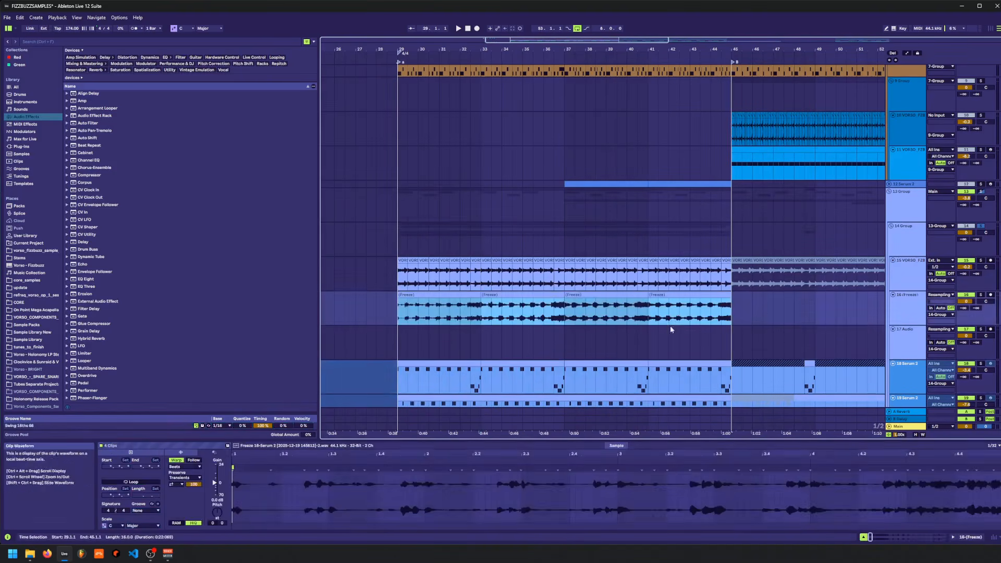
- Copy the second frozen Serum 2 track's clip content from bar 29 to 45 onto audio track 17 as audio
scroll(670, 329, down, 1)
click(671, 366)
shift+click(430, 364)
drag(430, 364, 431, 311)
- Deactivate the frozen Serum 2 tracks 18 and 19 and select both of them
click(966, 333)
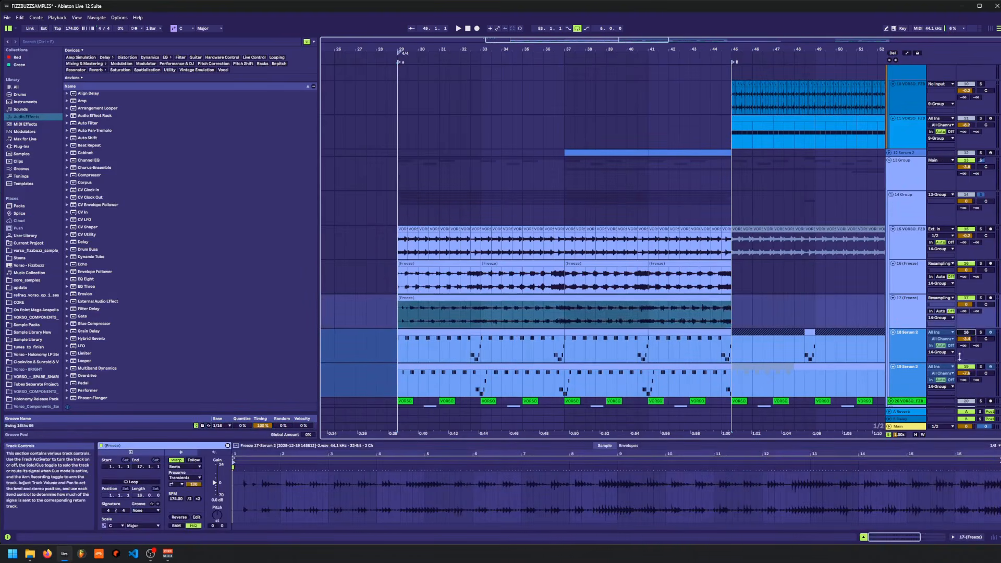
click(966, 367)
shift+click(910, 360)
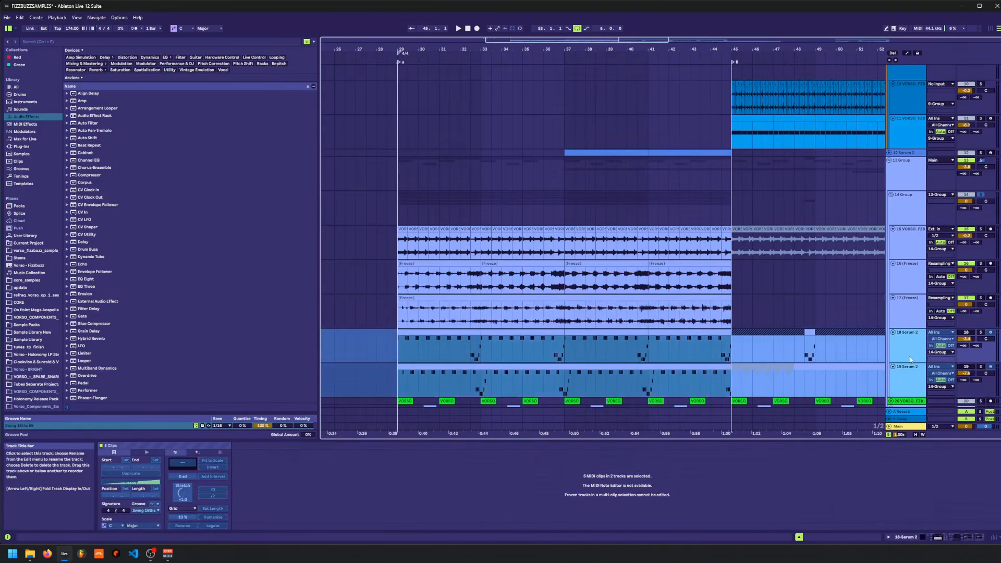
- Save the Live Set as a new version named FIZZBUZZSAMPLES 1
click(7, 18)
click(45, 118)
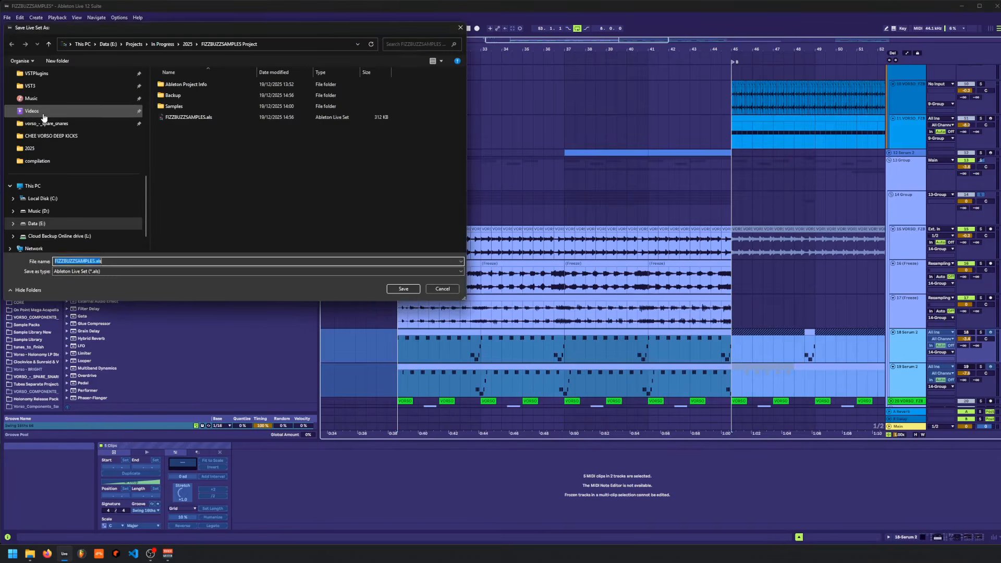
key(BackSpace)
key(BackSpace)
key(BackSpace)
key(BackSpace)
key(Return)
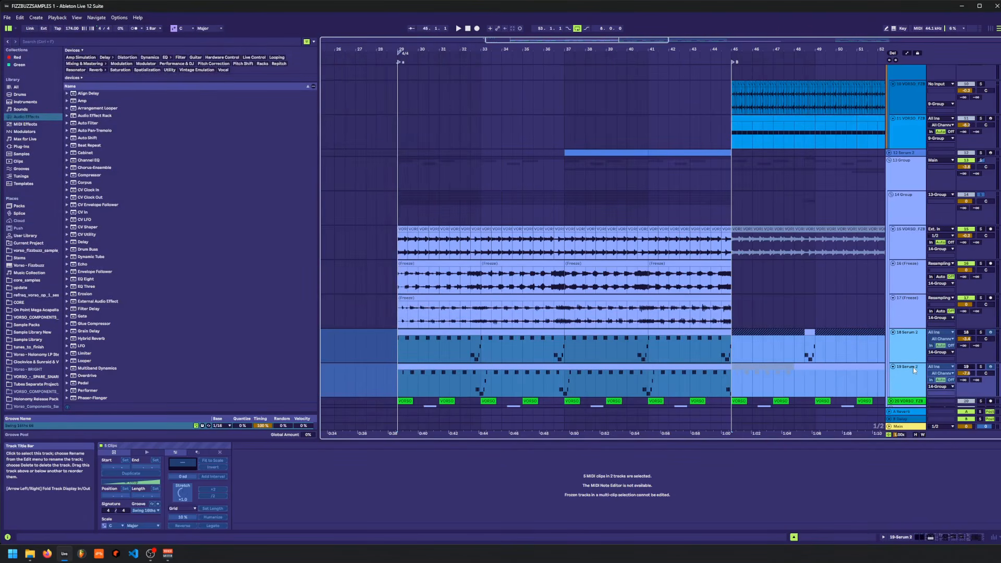
- Delete the two frozen Serum 2 tracks and play the remaining group audio from bar 36
key(Delete)
click(544, 312)
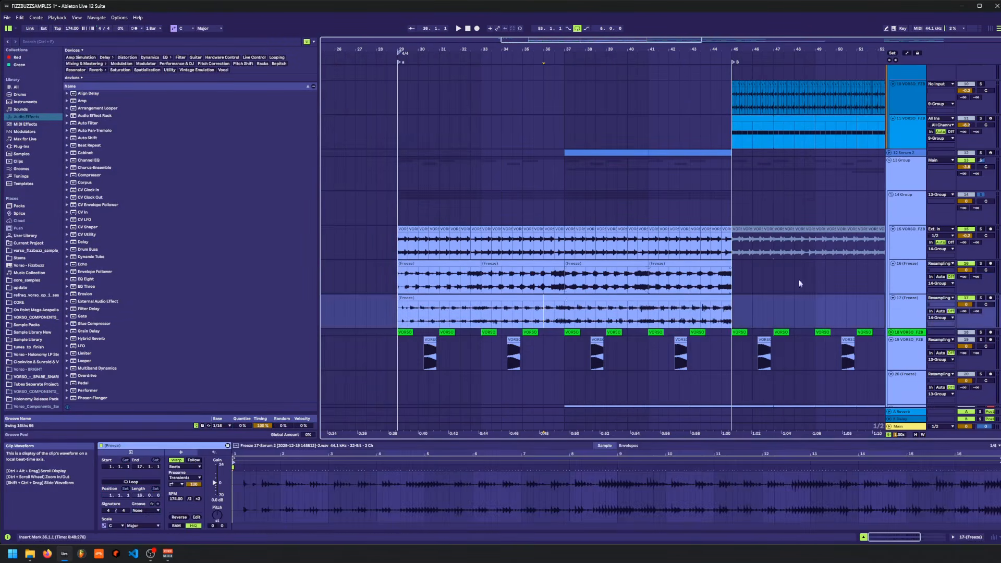
key(space)
key(Up)
key(Up)
key(Up)
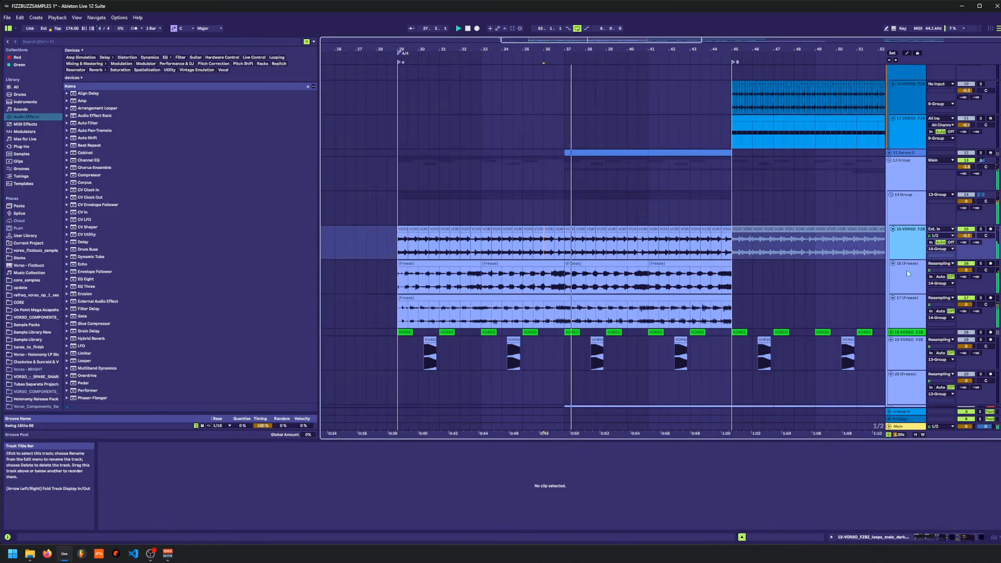
- Add EQ Eight to 14-Group with a steep low cut at about 310 Hz on band 1 and a dip on band 3, and audition it
click(85, 280)
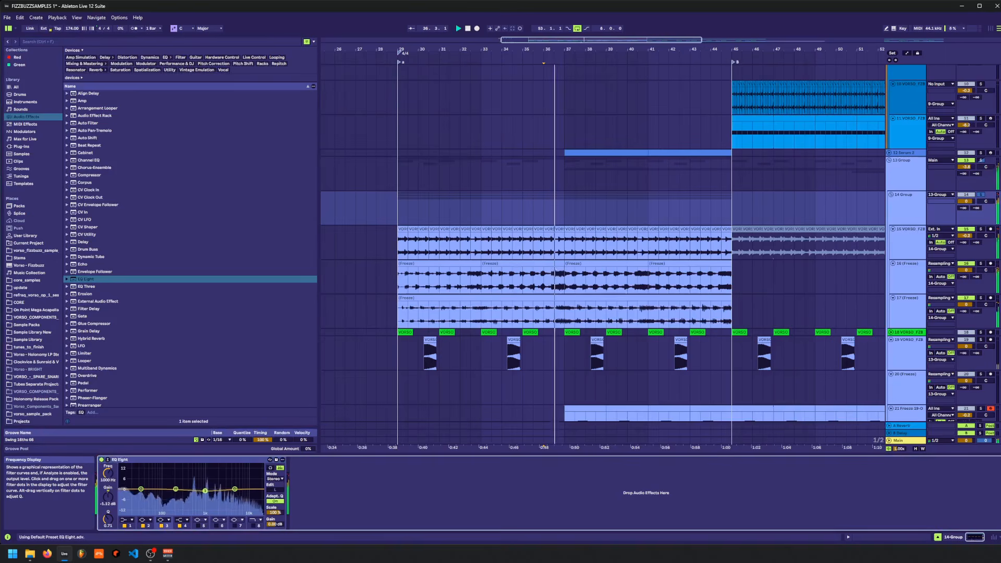
click(131, 520)
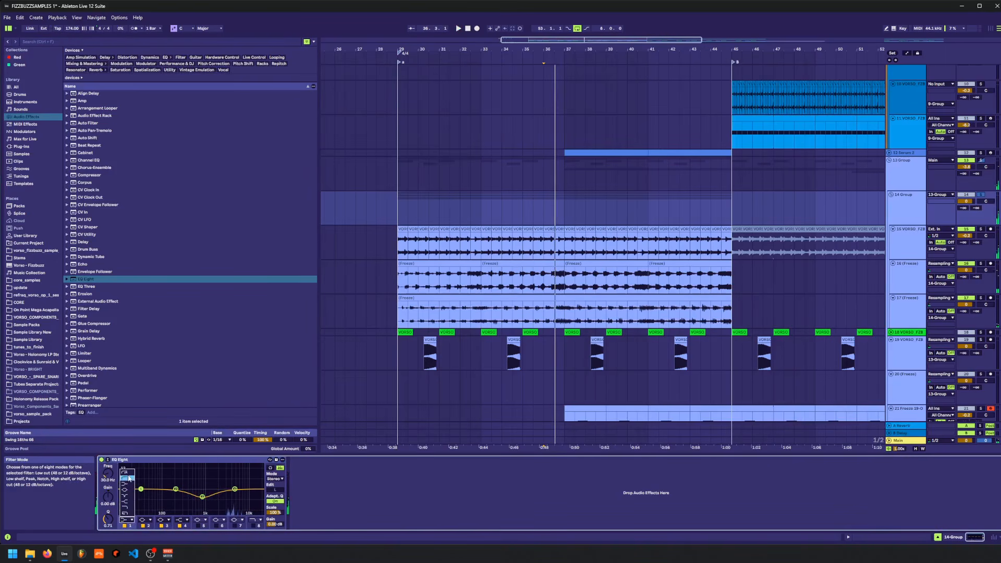
click(128, 472)
drag(202, 498, 171, 493)
key(space)
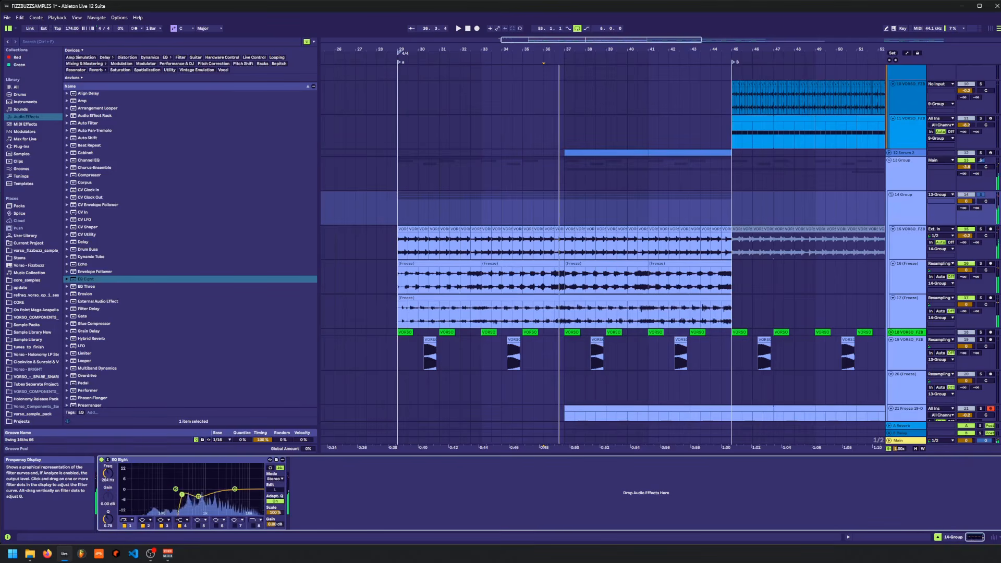
click(724, 199)
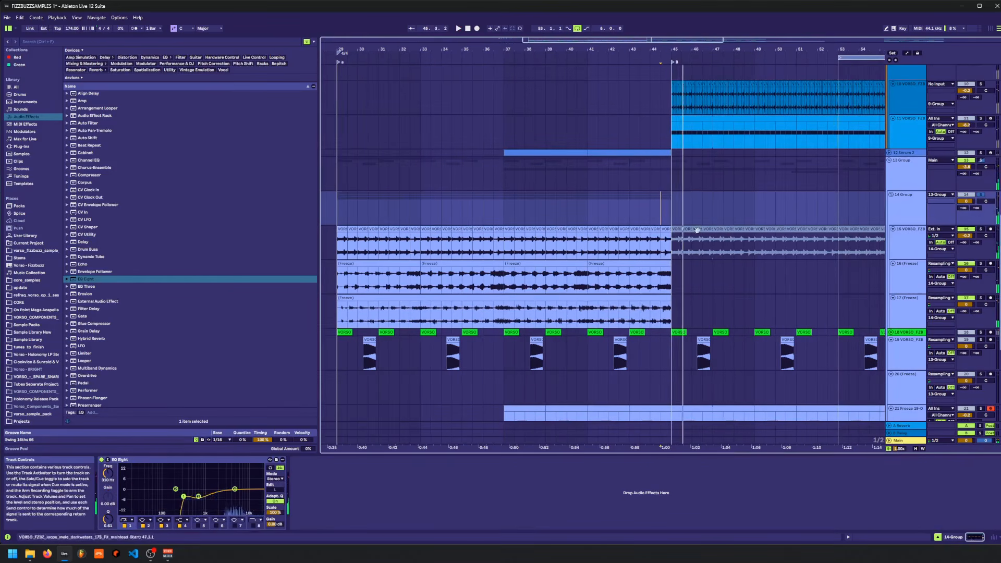
- Automate 14-Group's Speaker On parameter to be off from bar 45 to 61, and unsolo the group
click(659, 253)
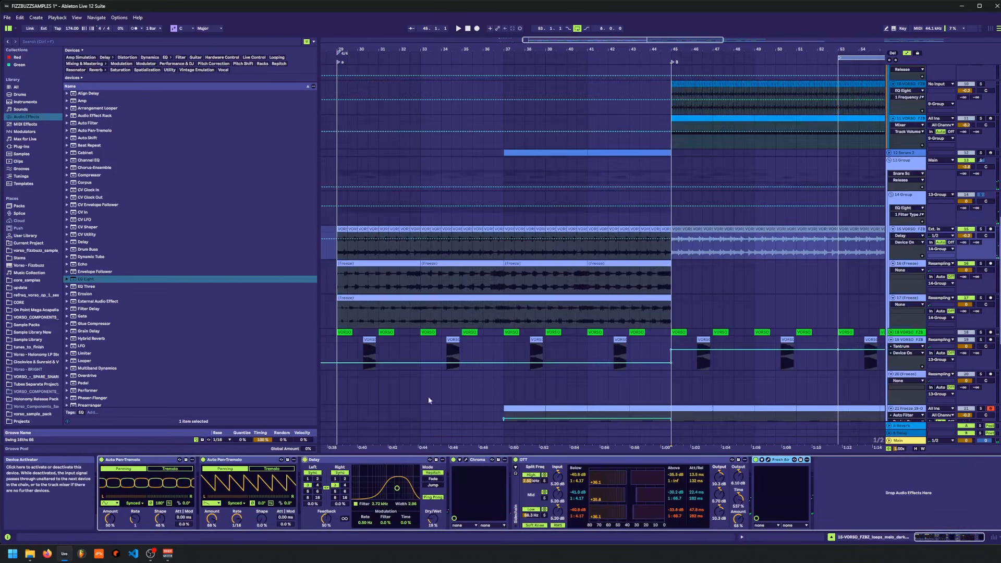
key(a)
key(b)
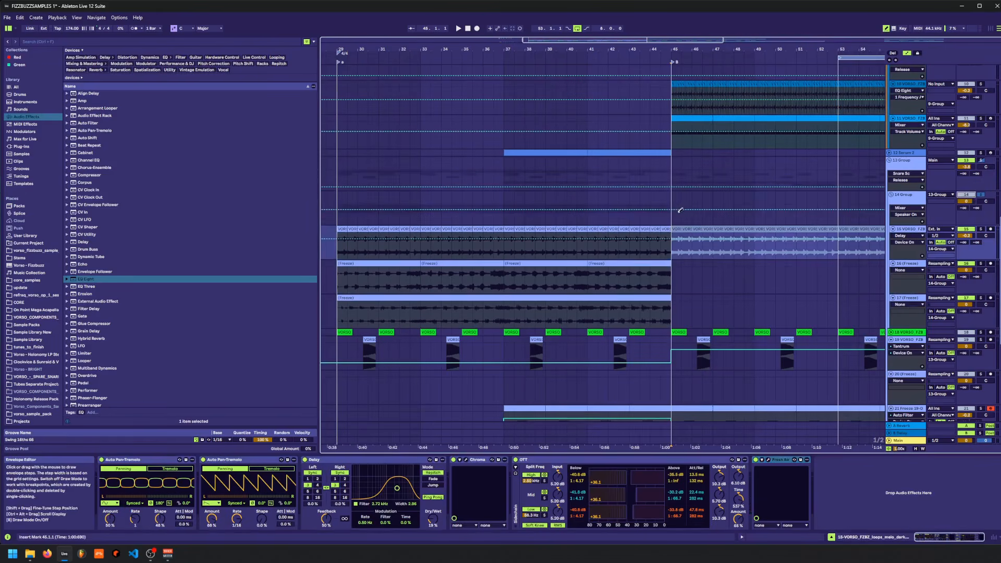
drag(679, 218, 815, 218)
key(a)
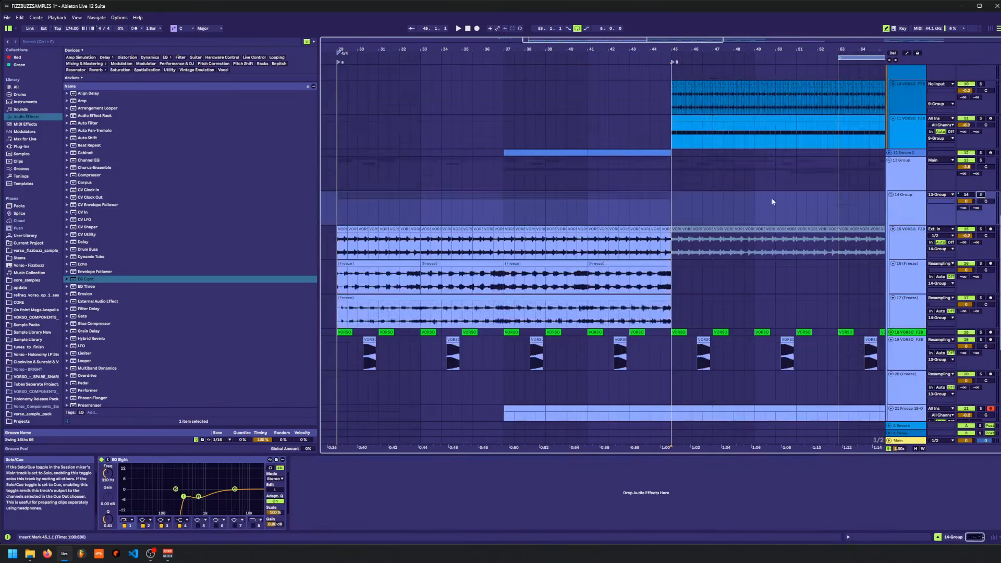
key(a)
scroll(688, 208, right, 5)
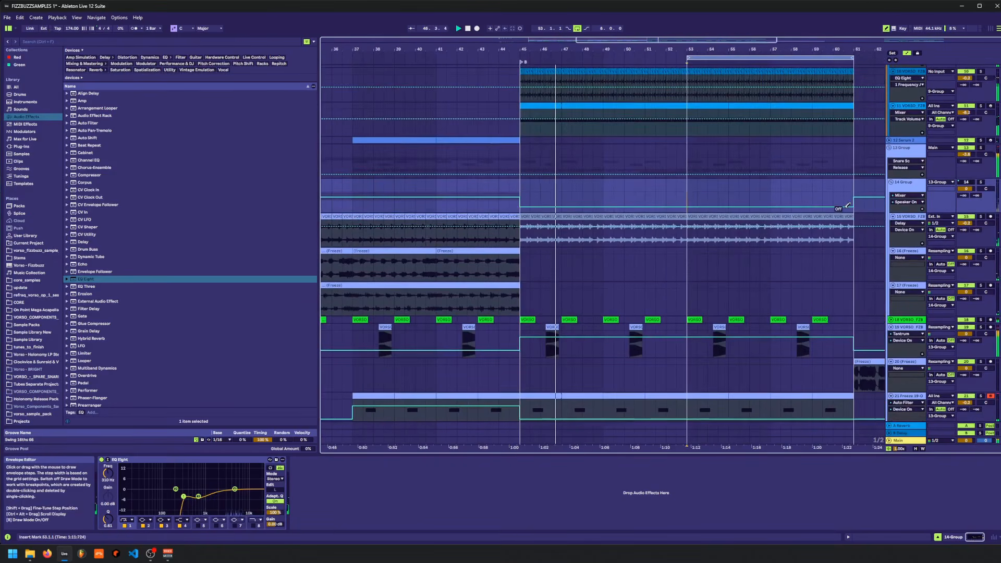
key(a)
- Play and review the arrangement around bar 45 down to the lower tracks, and select the Freeze 19-Operator track 22
scroll(776, 249, left, 8)
scroll(775, 249, up, 1)
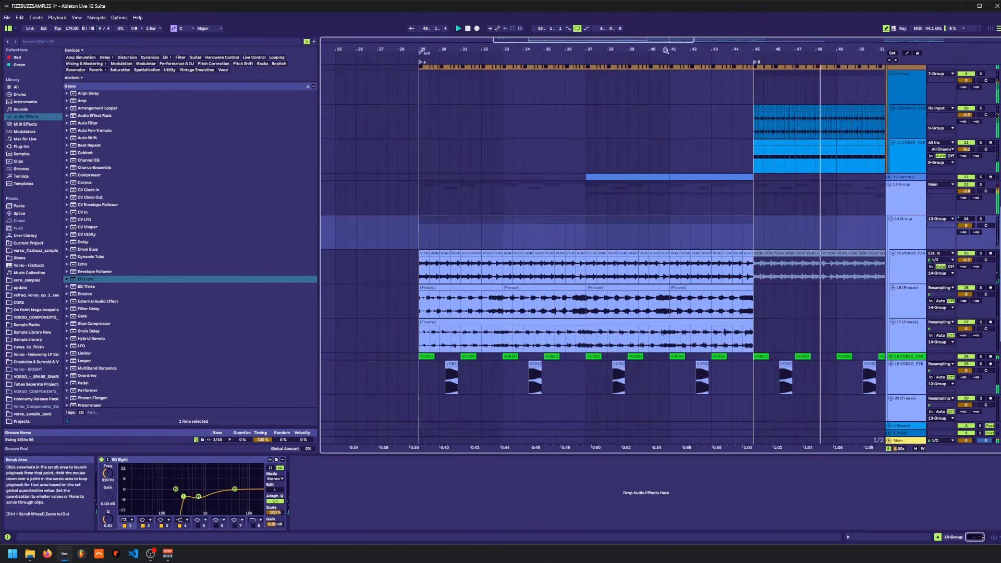
drag(672, 50, 627, 26)
scroll(704, 232, up, 1)
scroll(703, 230, down, 5)
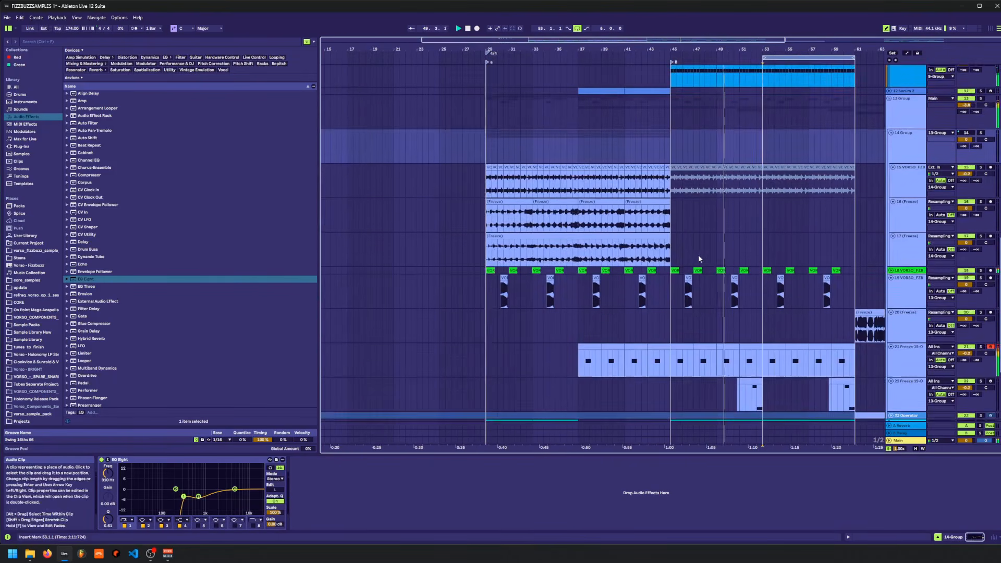
click(672, 279)
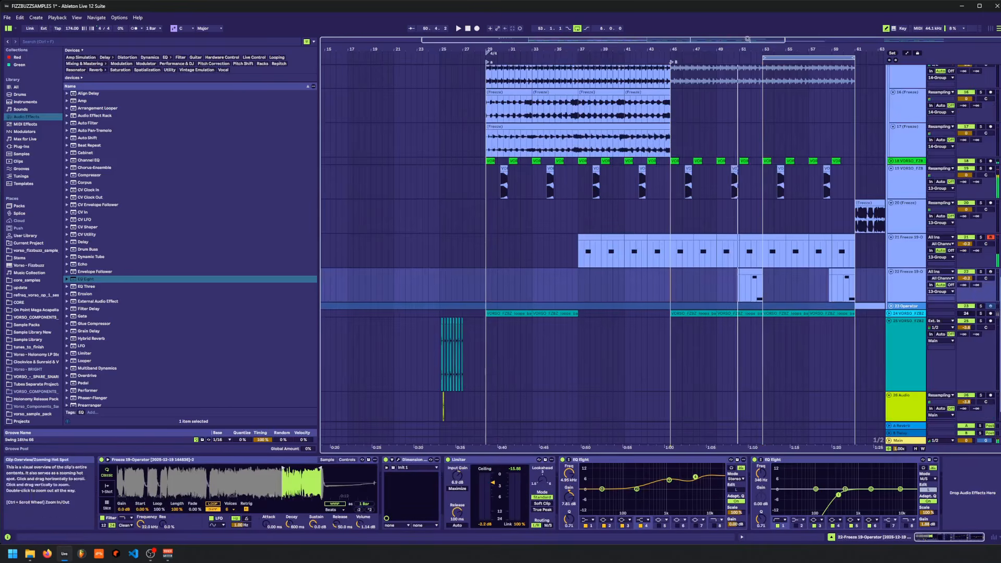
- Play back and review the arrangement around bars 45 to 48, and select the Freeze 19-Operator track 21
scroll(611, 193, right, 4)
scroll(611, 193, down, 1)
scroll(658, 198, down, 1)
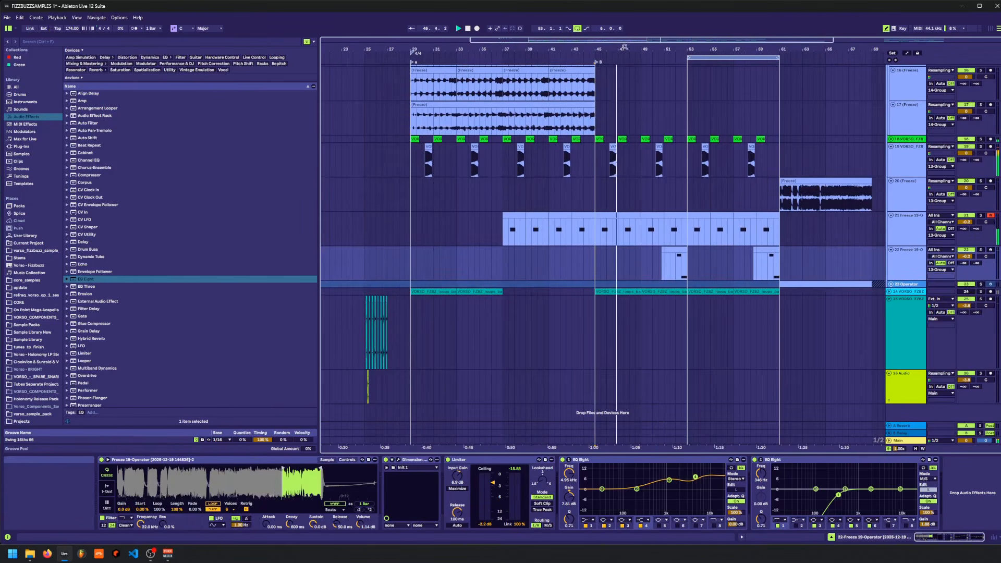
drag(625, 48, 626, 78)
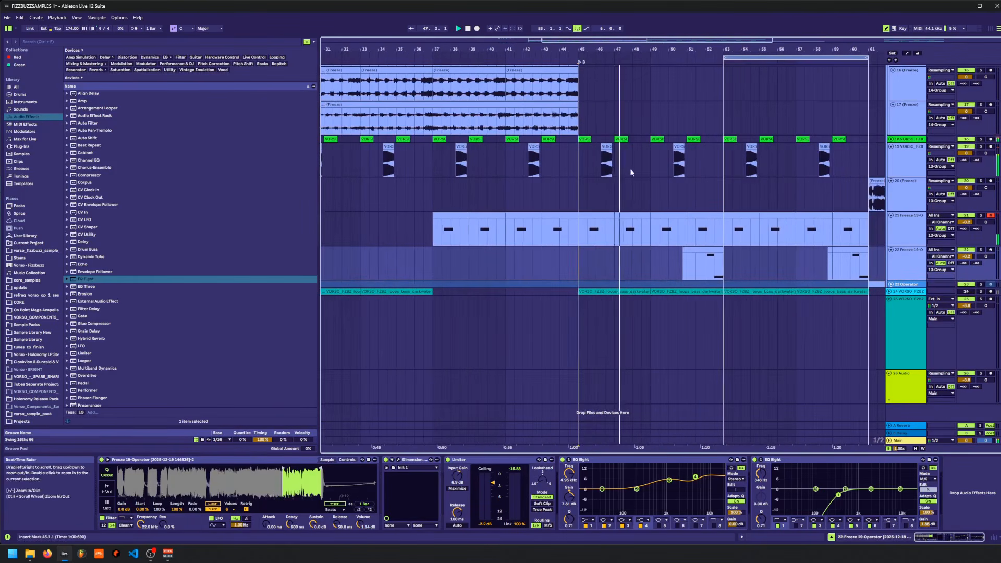
key(space)
click(634, 228)
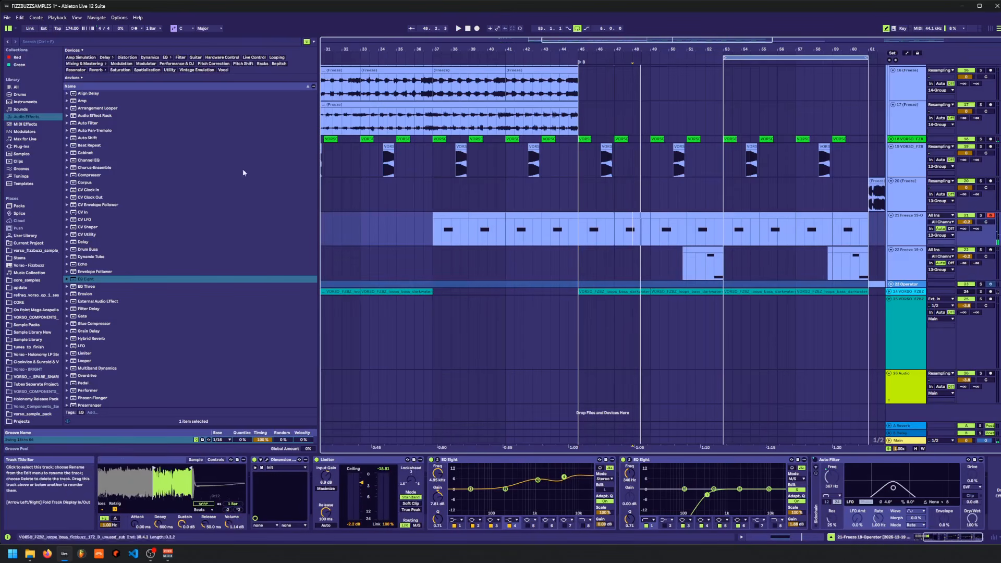
- Search the Vorso Fizzbuzz sample folder for "bass" and preview loops down to VORSO_FZBZ_loops_bass_fizzbuzz_172_D_unused_riff.wav
click(35, 251)
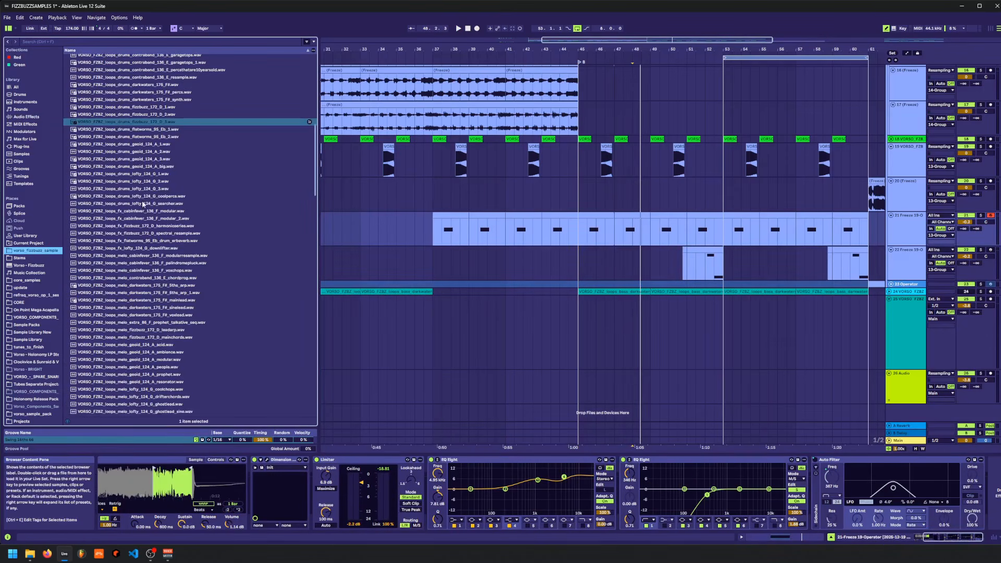
click(83, 41)
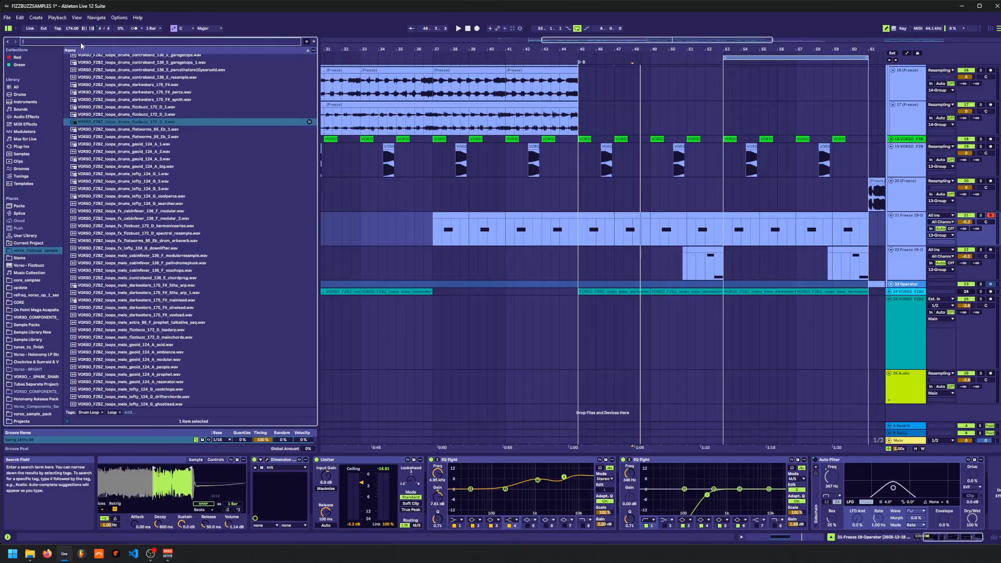
text(bass)
click(104, 95)
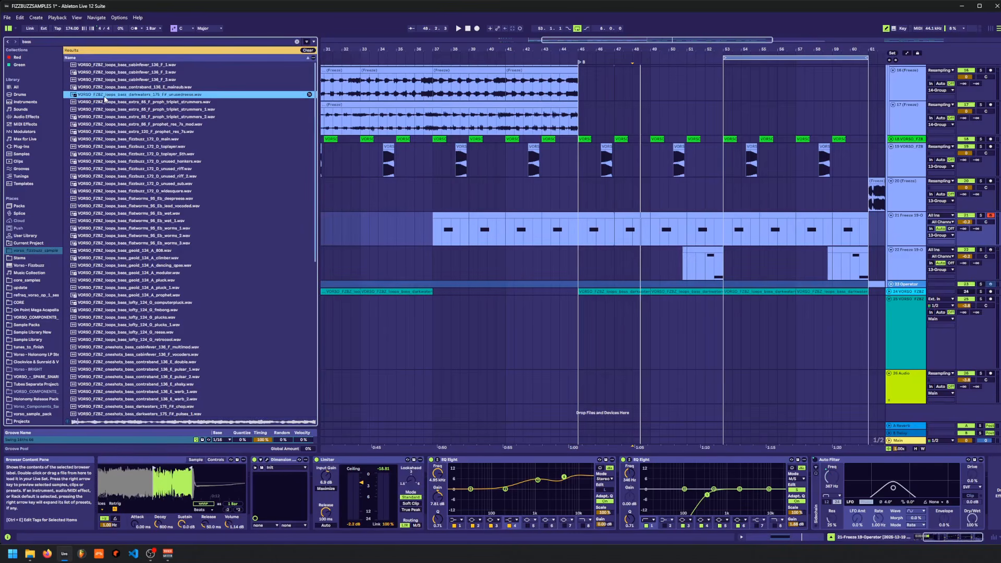
click(115, 103)
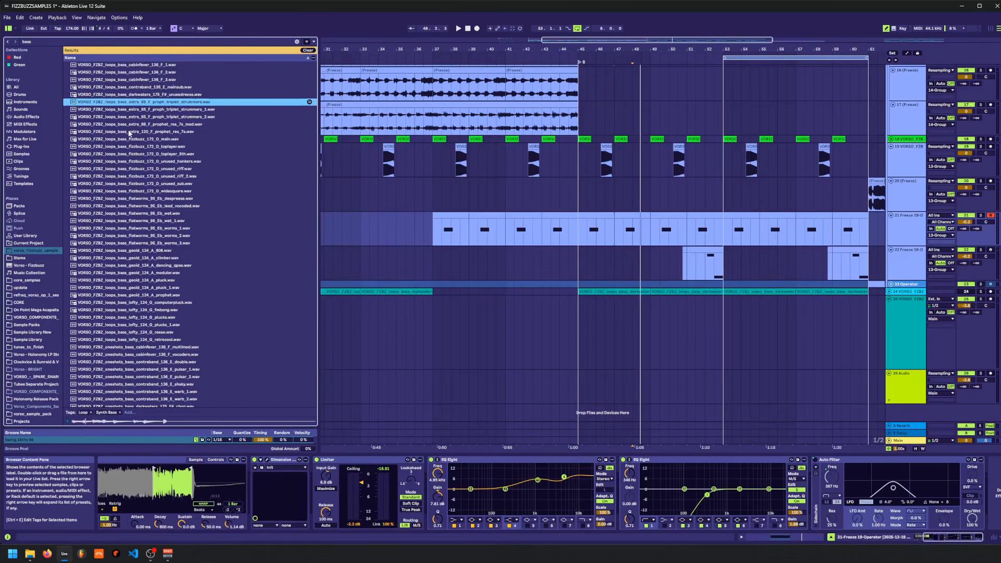
click(136, 156)
scroll(144, 173, down, 3)
click(155, 130)
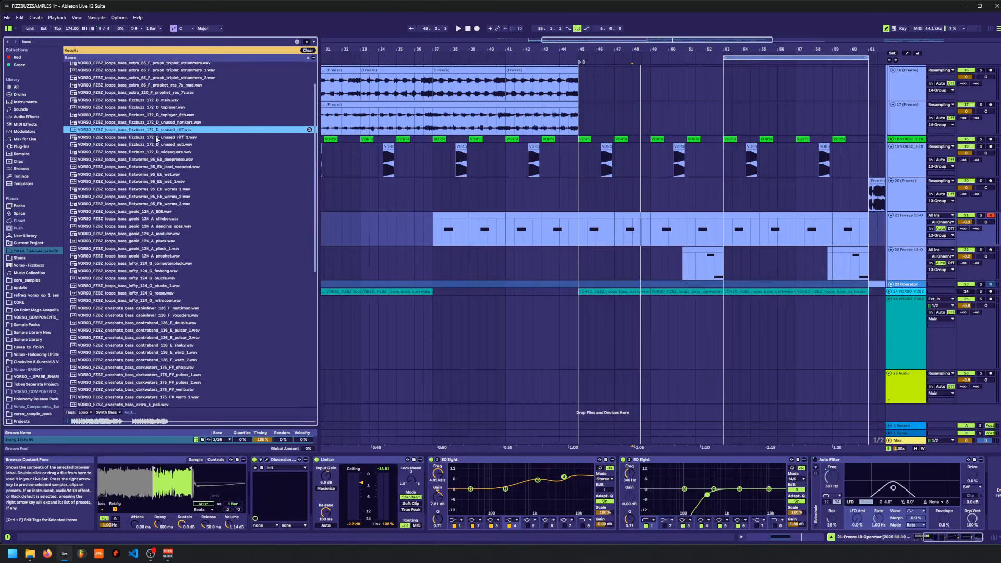
- Insert an audio track below track 19, place the fizzbuzz_172_D_unused_riff loop on it at bar 48, and open the clip
click(571, 186)
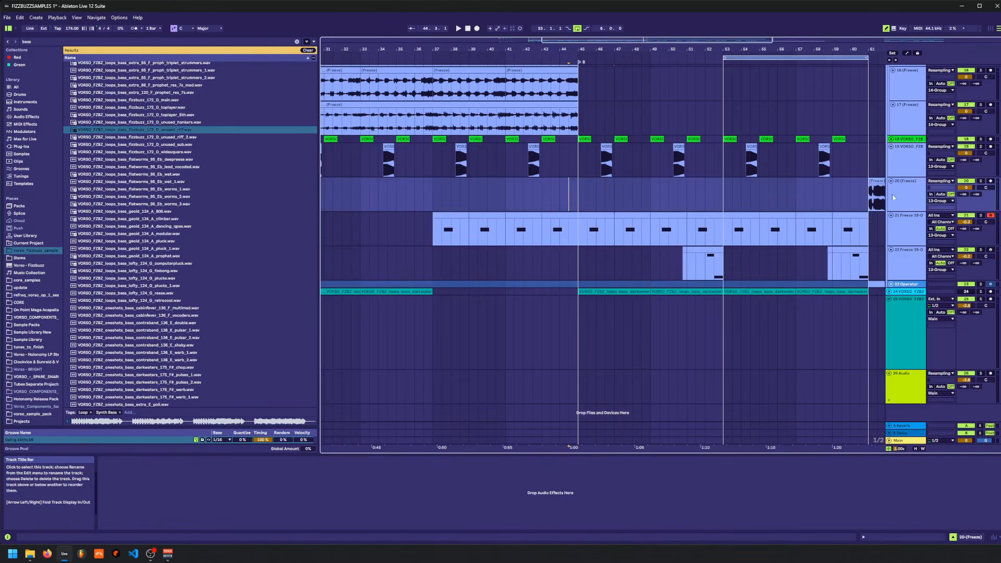
click(899, 173)
key(ctrl+t)
drag(163, 130, 642, 188)
double_click(645, 182)
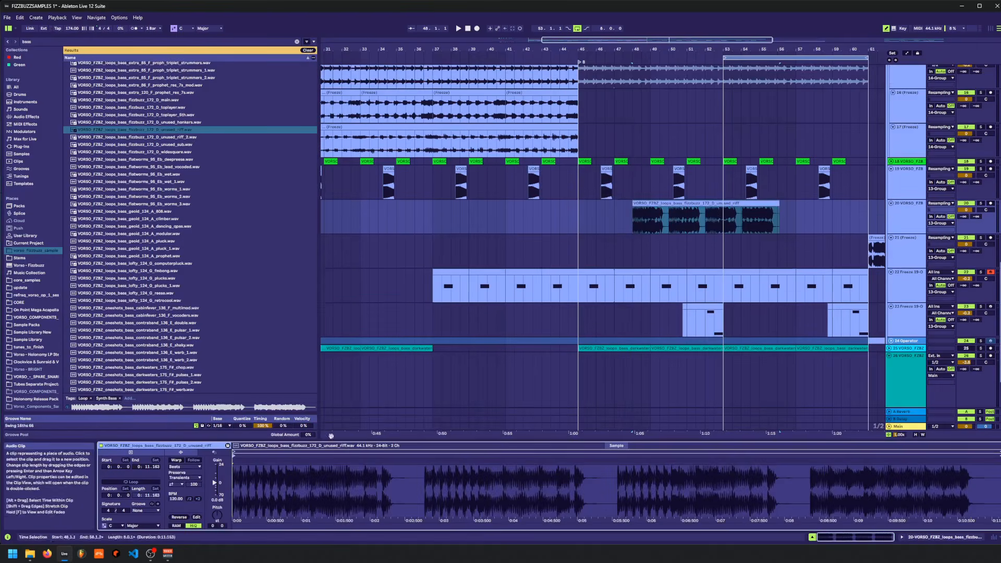
- Warp the riff clip, transpose it by +4 semitones, solo its track, and lower the track volume to about -2 dB during playback
click(176, 459)
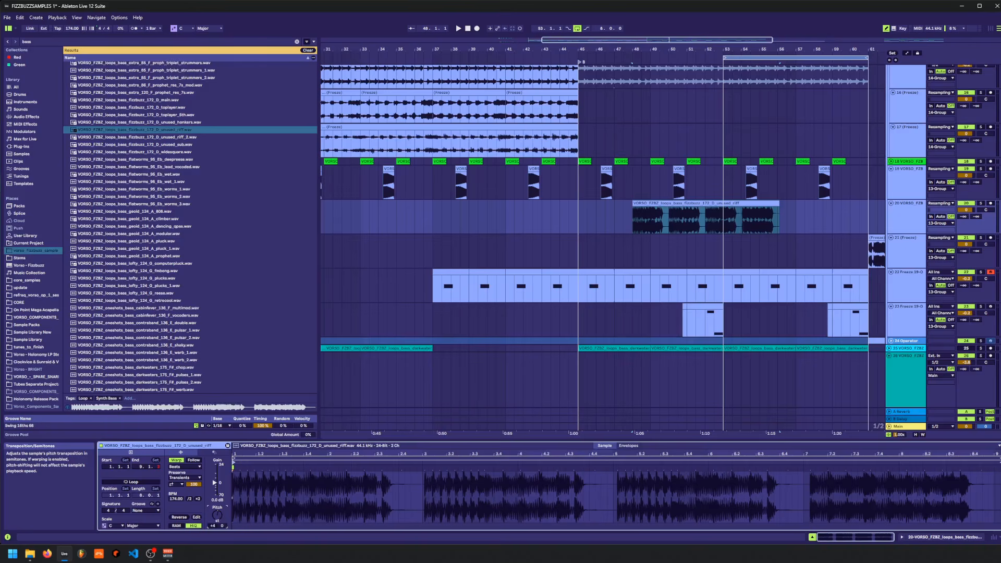
click(980, 204)
key(space)
drag(967, 210, 967, 217)
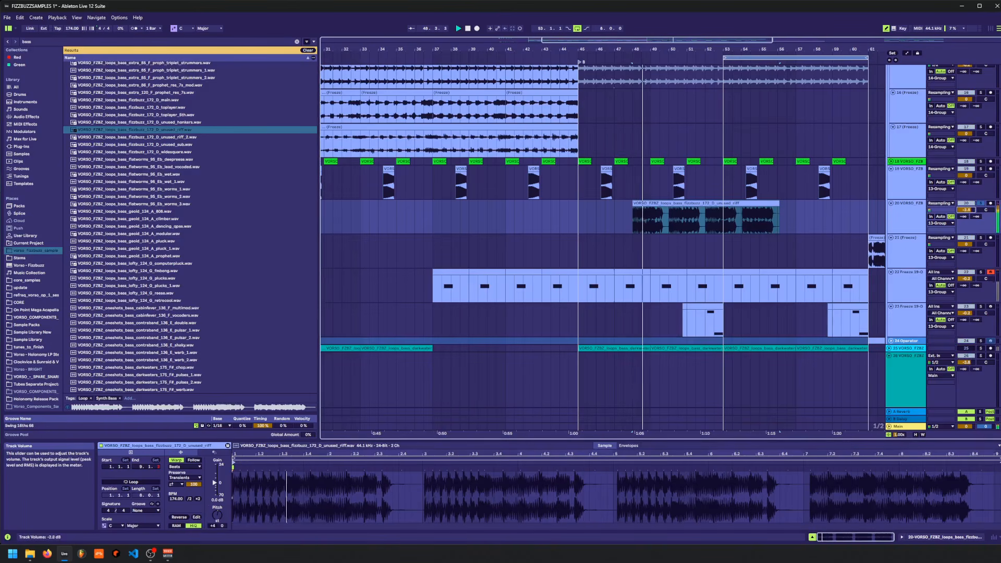
- Cut the riff clip after bar 49 to leave one bar, set its warp mode to Complex, and audition it
drag(647, 222, 841, 221)
key(Delete)
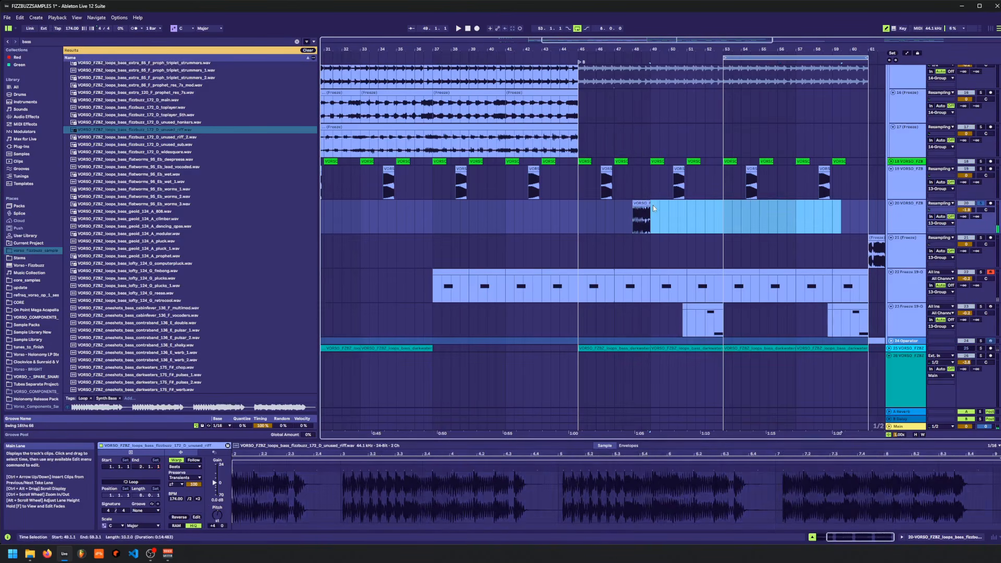
drag(650, 204, 650, 204)
click(178, 467)
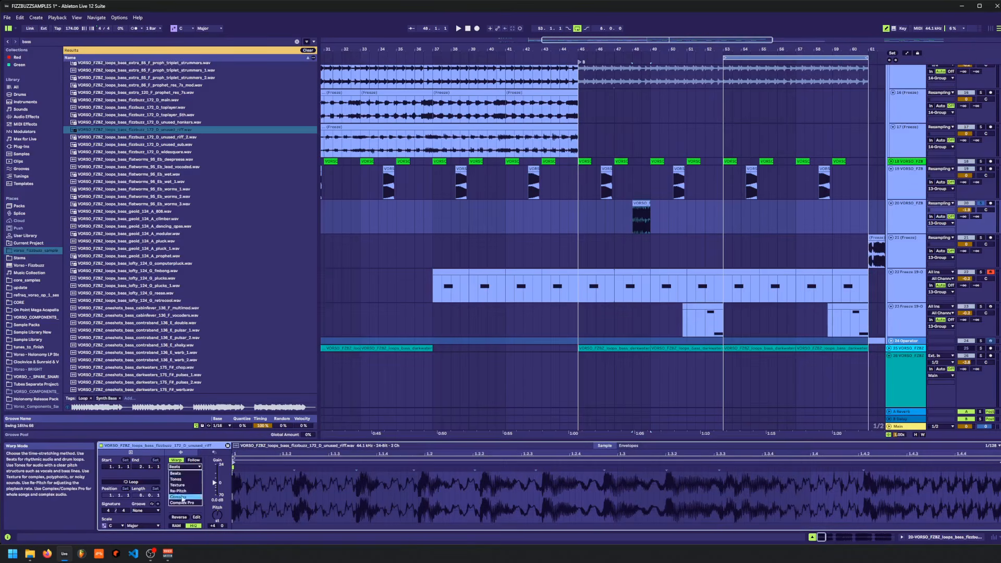
click(180, 496)
key(space)
key(space)
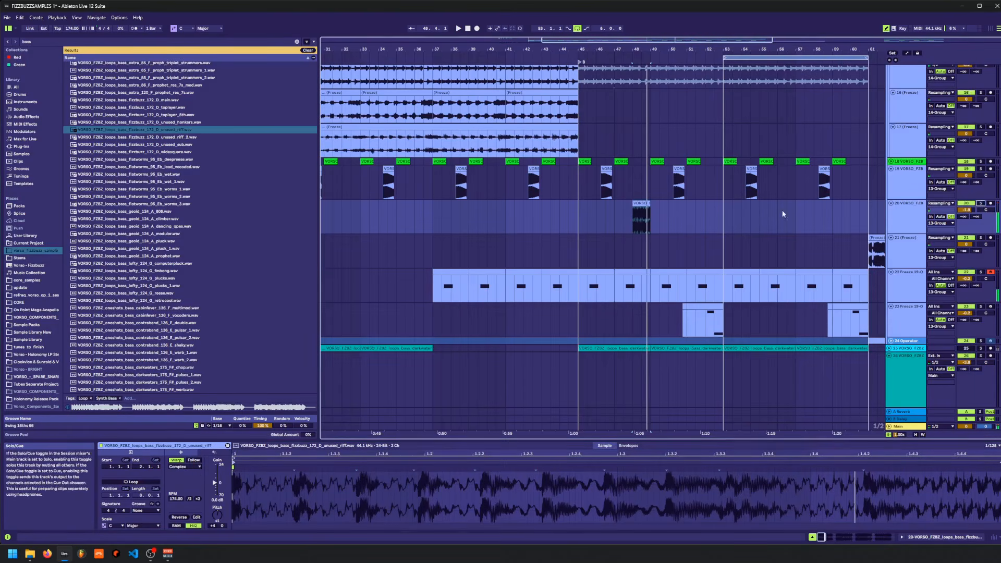
- Cut the first beat off the riff clip so it starts at 48.2, and play it from just before
click(614, 213)
click(644, 204)
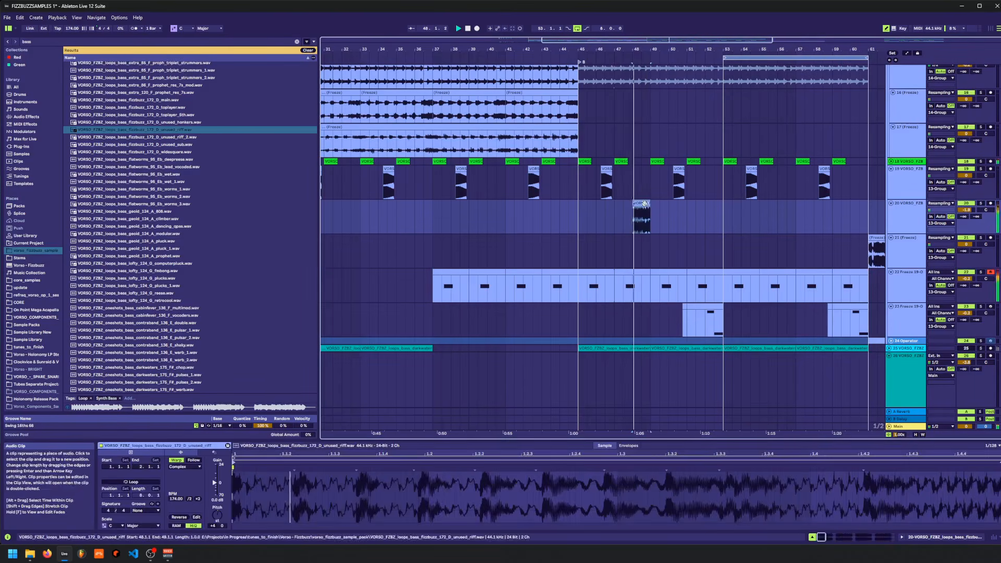
drag(643, 49, 644, 83)
key(space)
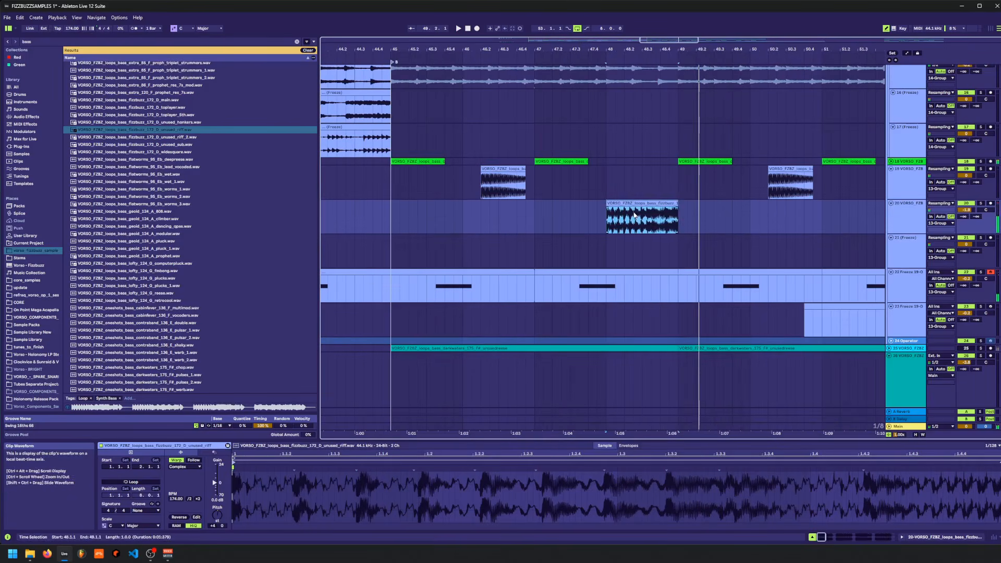
click(628, 220)
click(620, 203)
drag(619, 203, 705, 217)
key(Delete)
click(591, 215)
key(space)
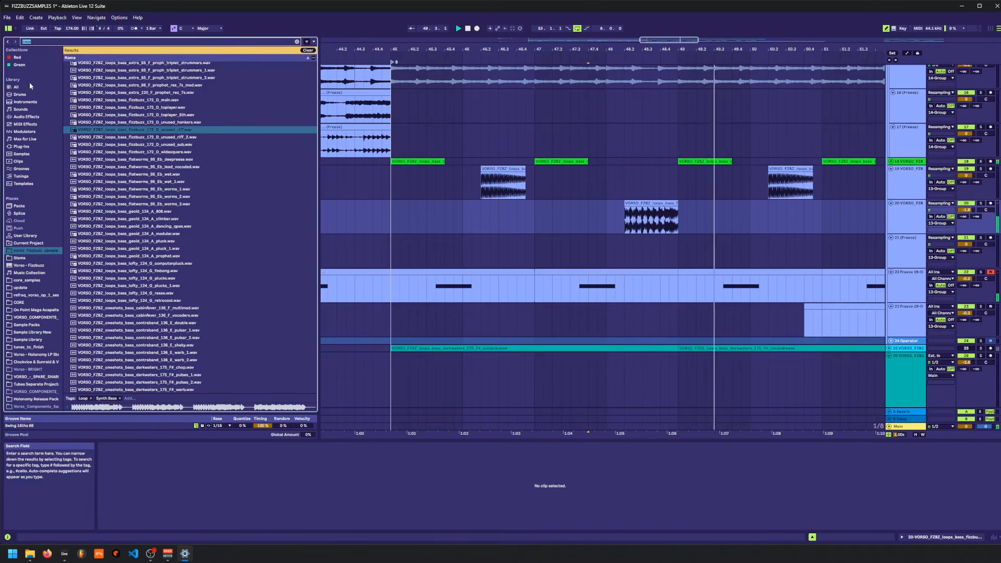
- Add an Auto Filter to the riff track 20 and mark the clip's start at 48.2
click(26, 116)
click(83, 123)
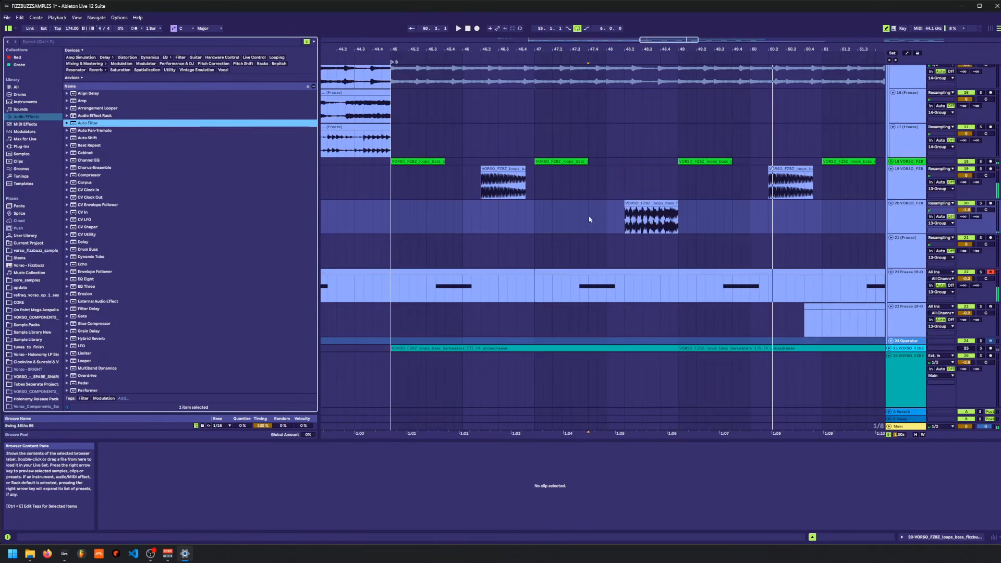
click(611, 213)
click(612, 250)
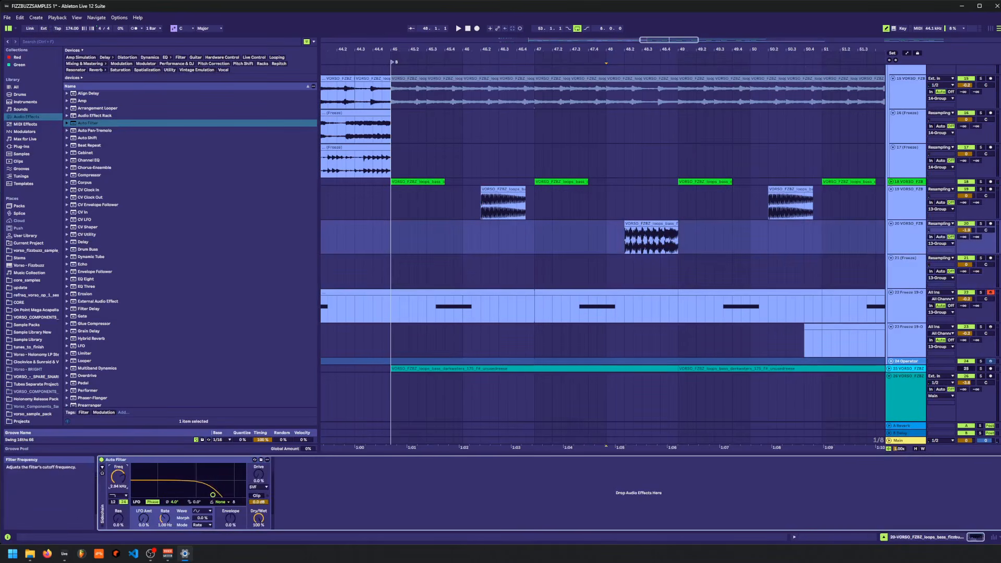
click(582, 308)
click(627, 249)
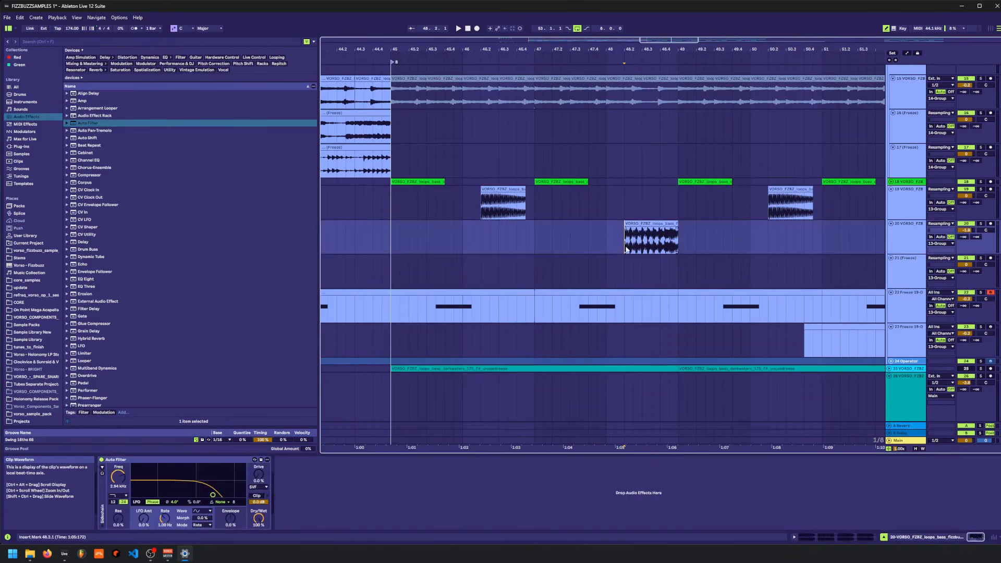
- Automate the Auto Filter frequency to rise from a low cutoff at 48.2 to 20 kHz shortly before bar 49, and audition the sweep
drag(114, 475, 114, 516)
key(a)
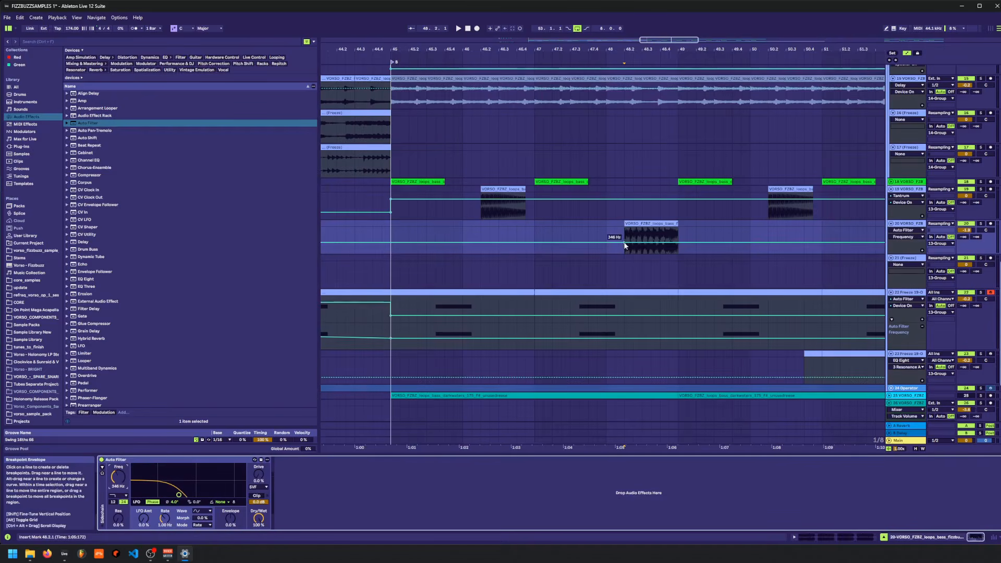
click(624, 251)
drag(678, 251, 669, 227)
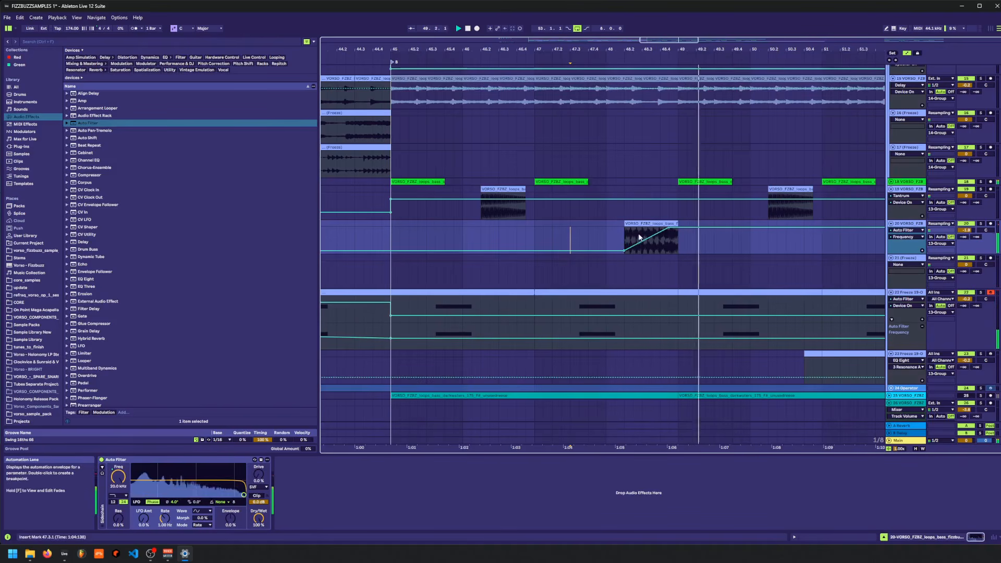
key(space)
drag(660, 232, 660, 228)
click(686, 179)
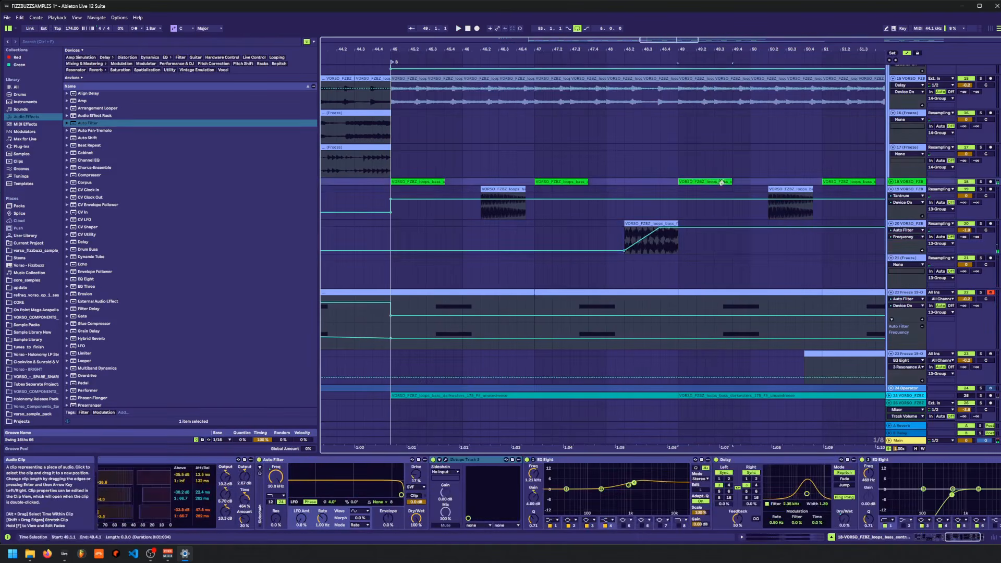
key(a)
- Duplicate bars 45 to 53 of the riff track into bars 53 to 61 during playback
drag(634, 50, 634, 18)
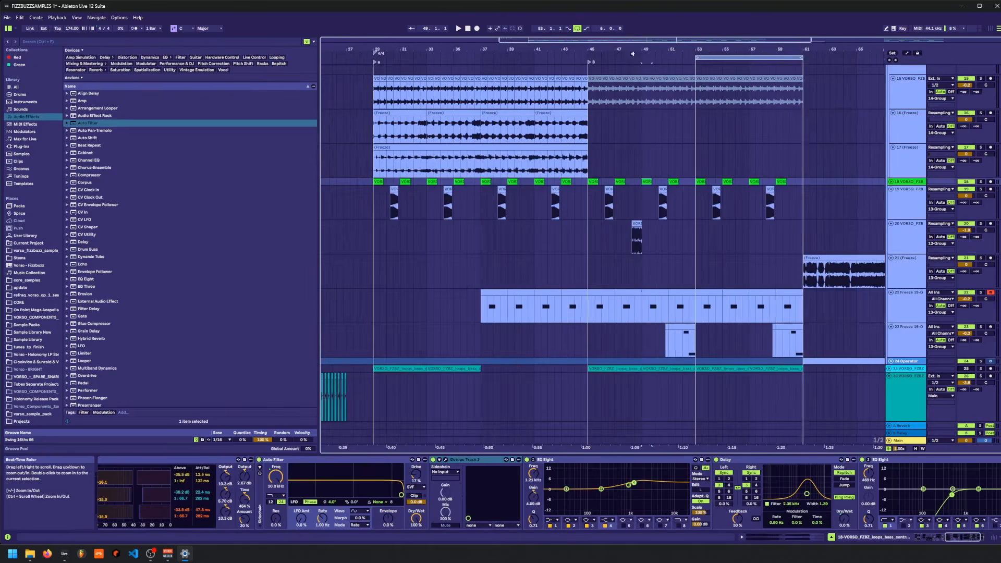
key(space)
drag(590, 238, 696, 240)
key(ctrl+d)
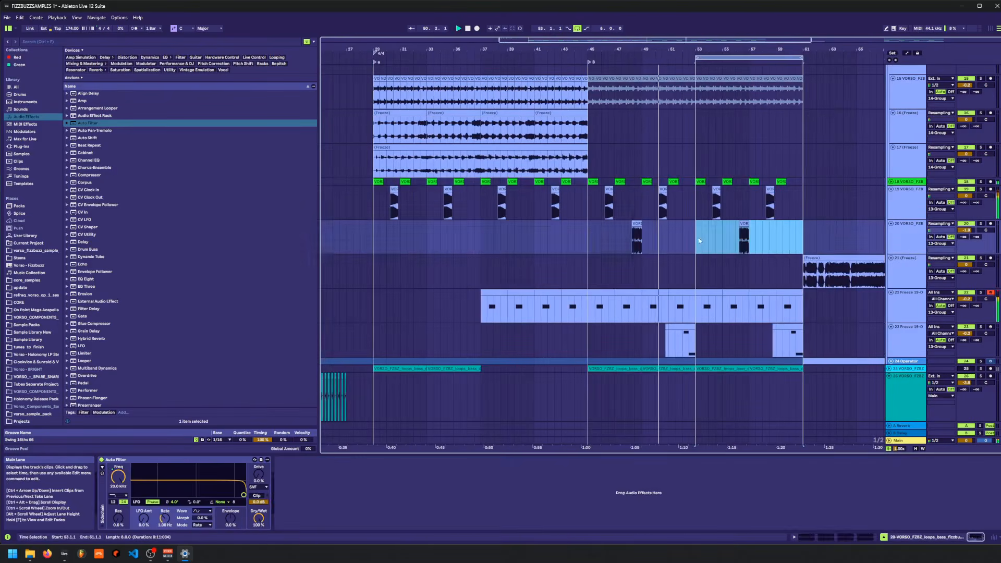
- Listen through bars 53 to 61 and examine the lower tracks' automation and the groups above
scroll(708, 262, down, 2)
click(685, 309)
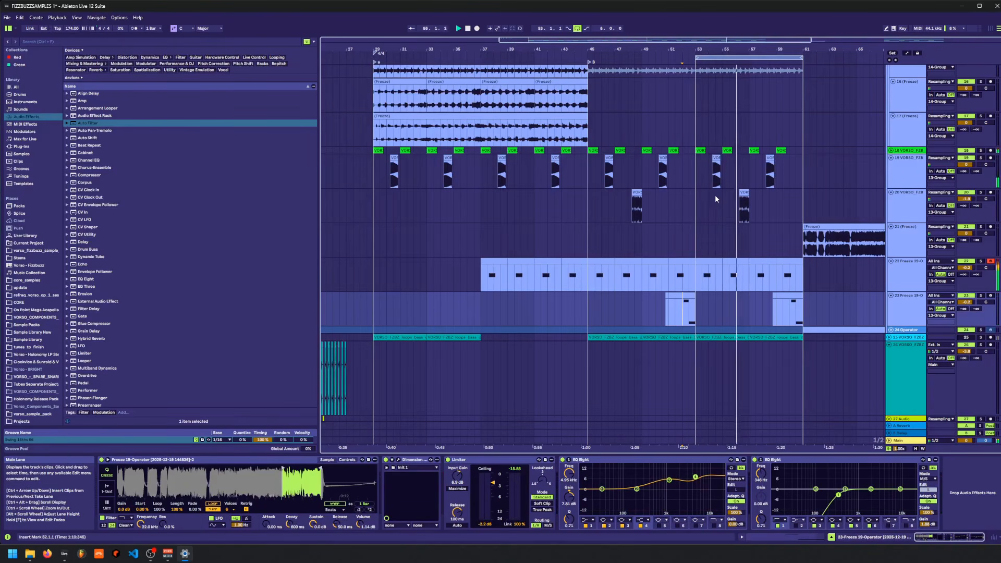
key(a)
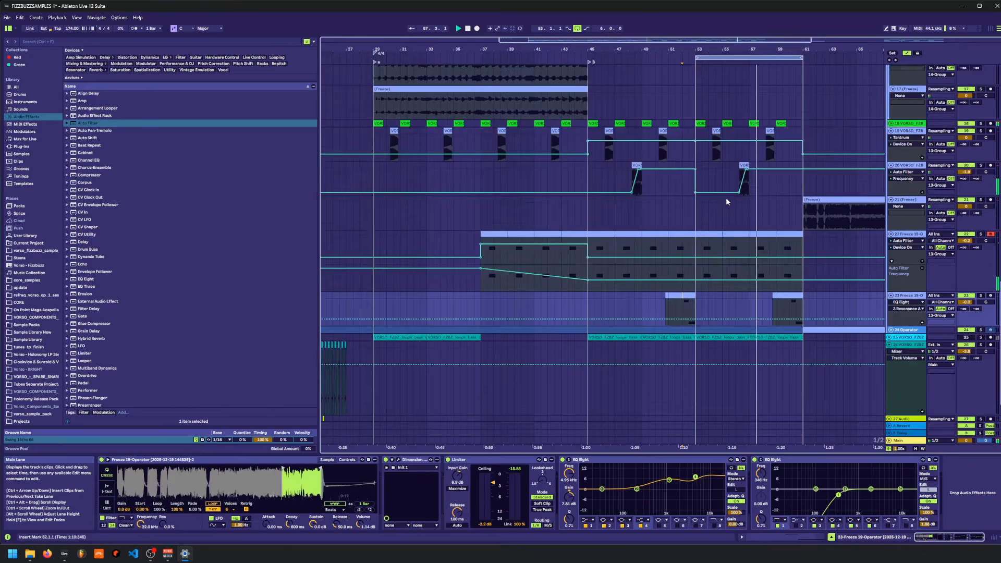
click(734, 191)
key(a)
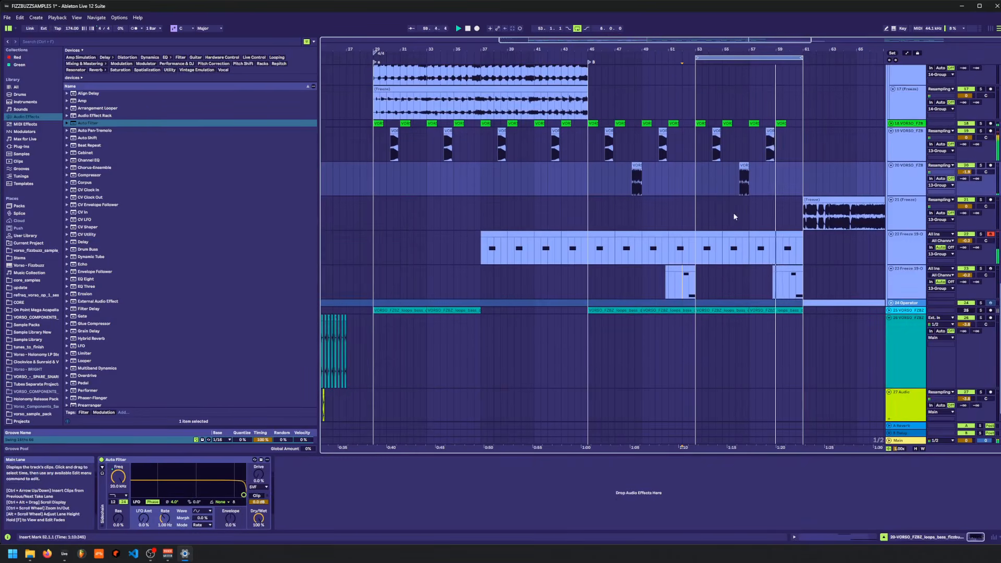
scroll(732, 220, up, 1)
scroll(732, 223, up, 6)
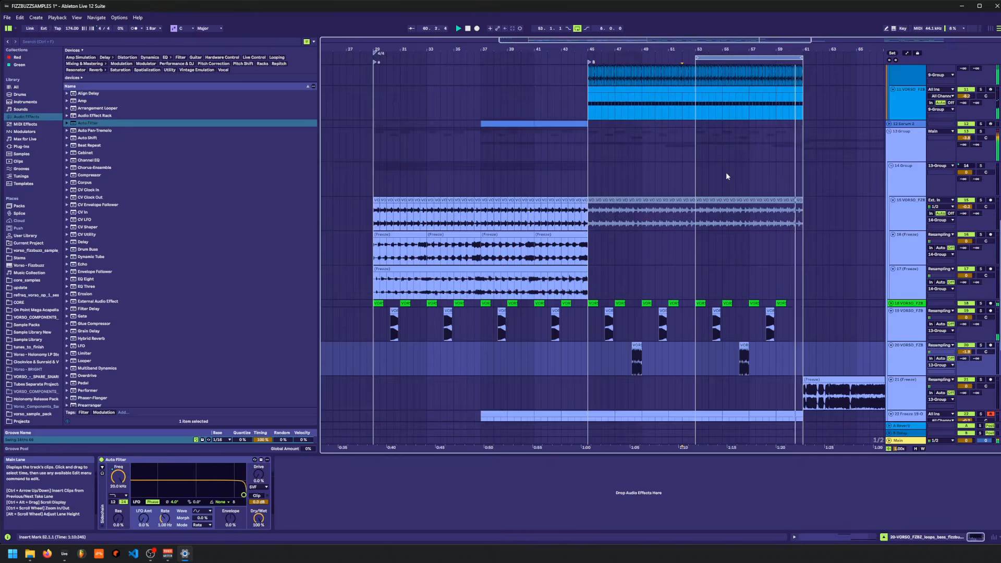
scroll(723, 169, down, 3)
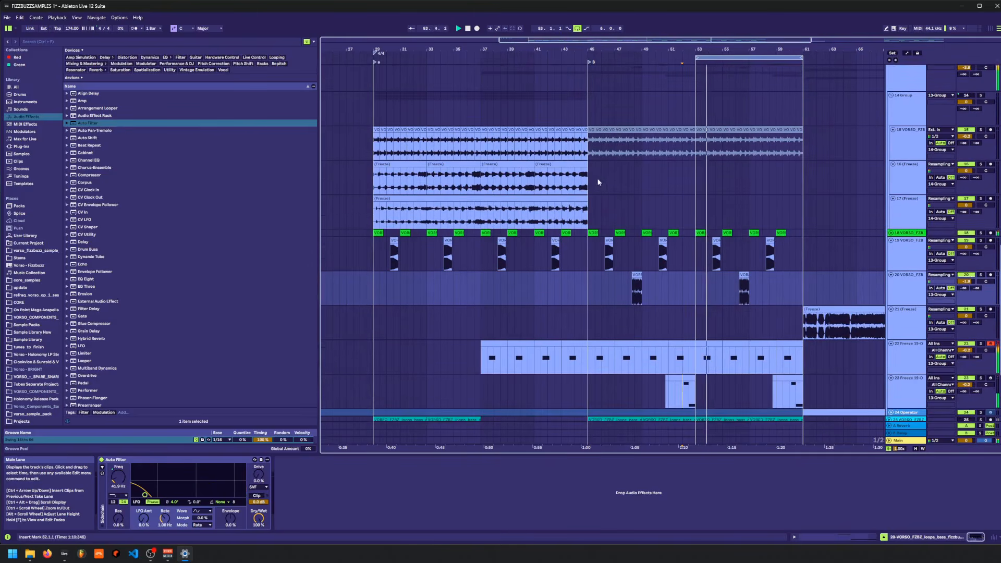
- Move the loop region to bars 45 to 53, stop playback, and save the set
click(592, 181)
click(691, 61)
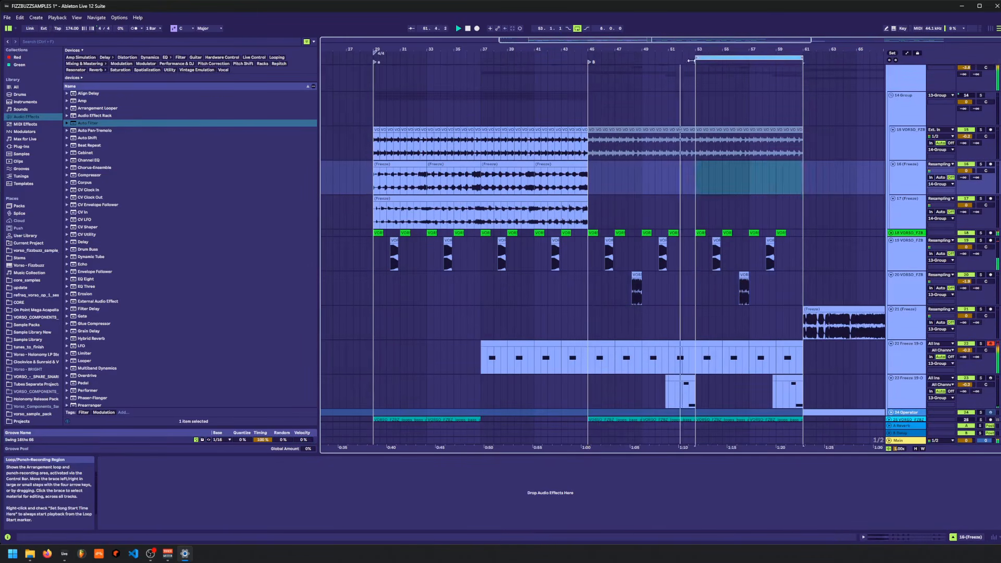
drag(691, 61, 588, 63)
key(space)
key(ctrl+s)
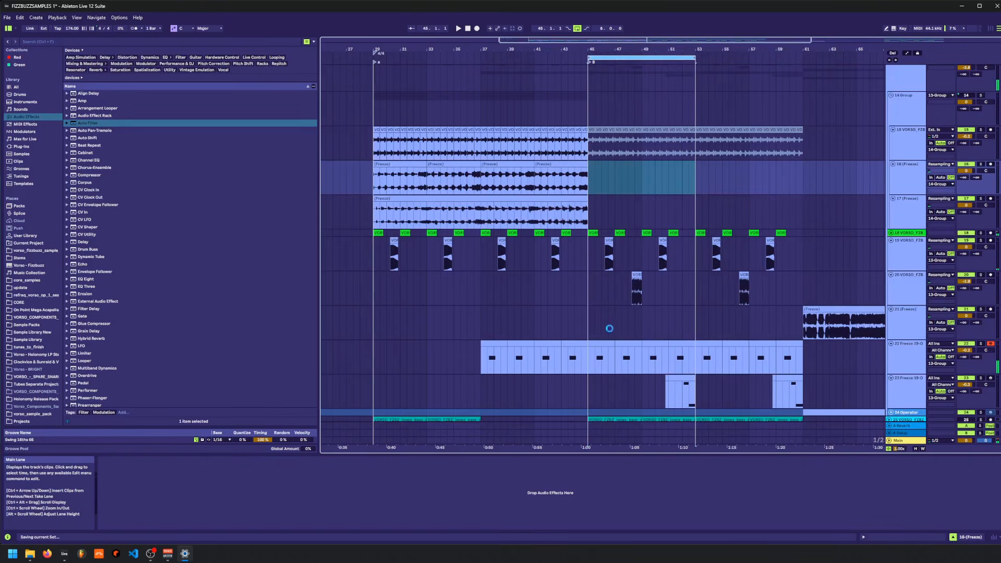
- Unfold the Operator track below track 23, select its clip at bar 61, and solo the track
click(599, 329)
scroll(598, 328, down, 3)
scroll(688, 261, right, 3)
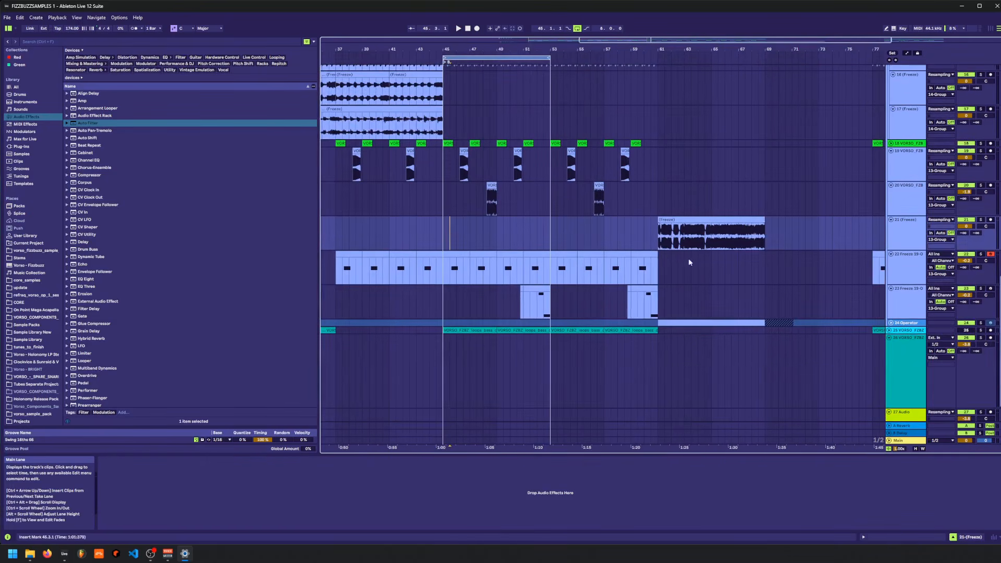
click(891, 323)
click(725, 324)
click(981, 323)
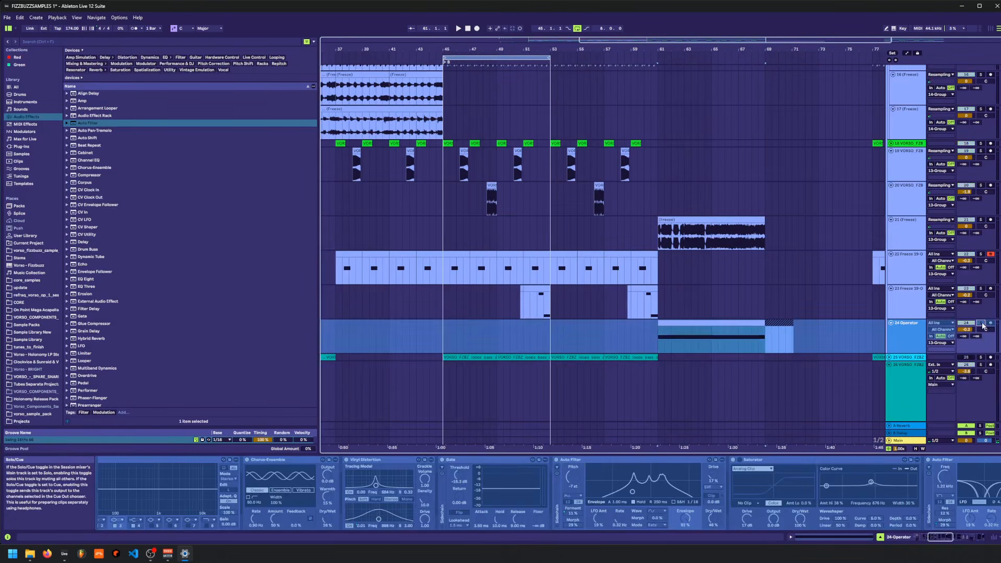
- Unfreeze the soloed Operator track and audition its clip from bar 61
right_click(907, 326)
click(925, 375)
click(764, 325)
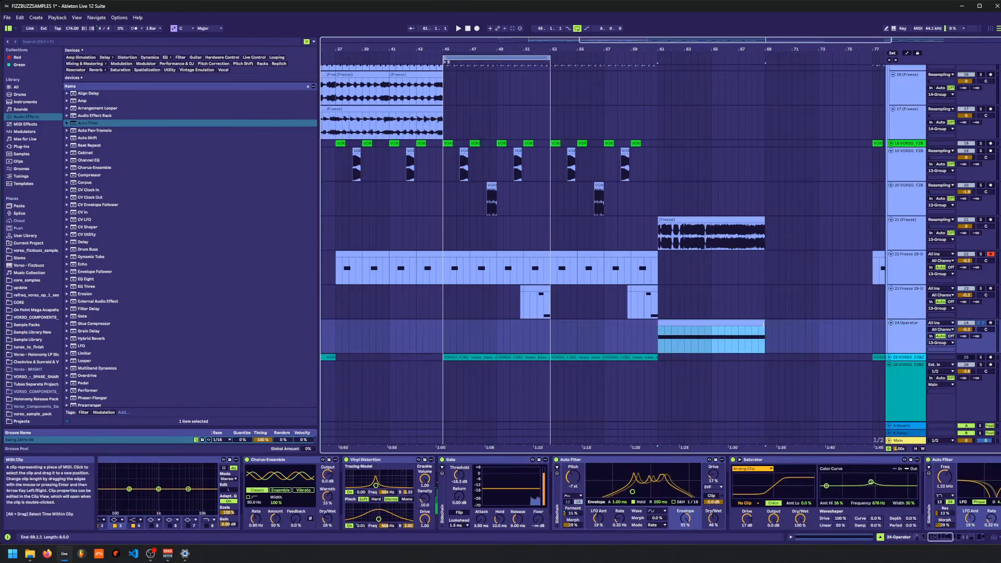
key(space)
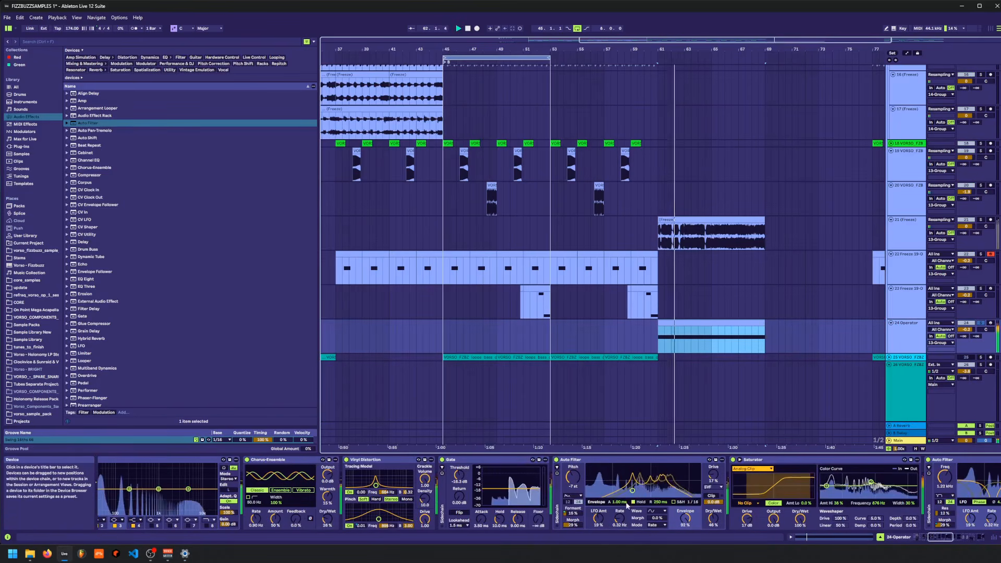
key(space)
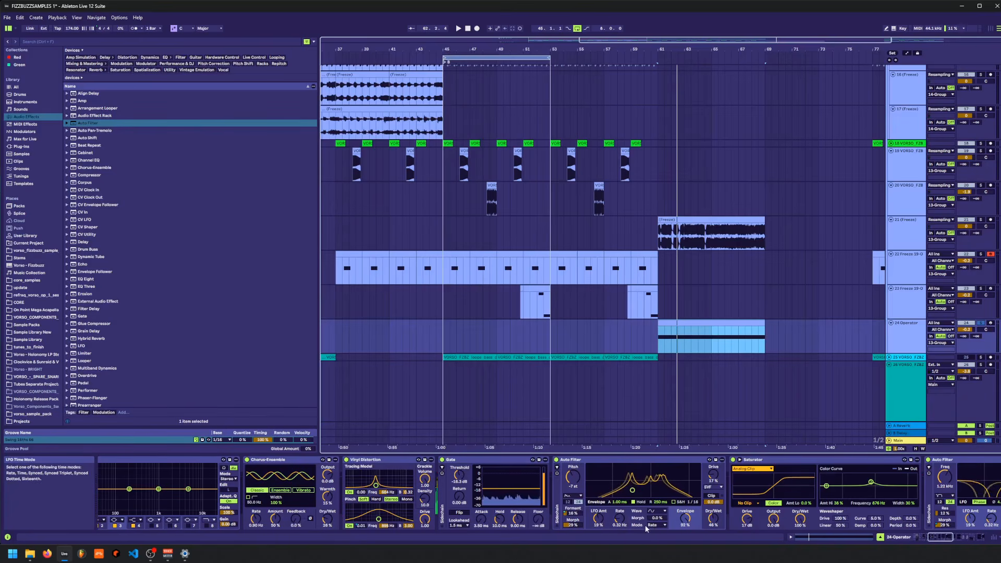
- Show the LFO settings of the Operator track's first Auto Filter and increase the LFO phase during playback
click(643, 505)
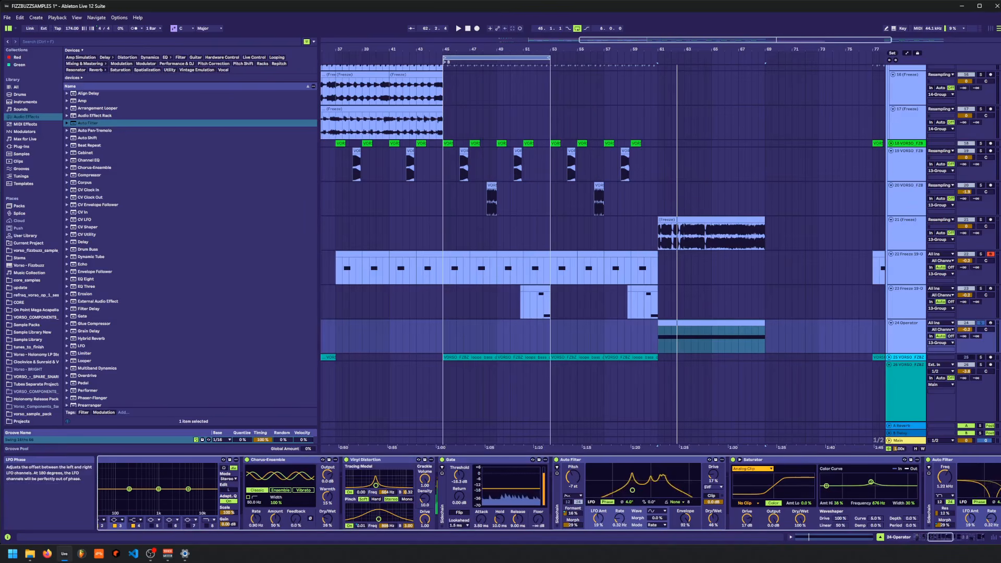
key(space)
drag(629, 504, 652, 484)
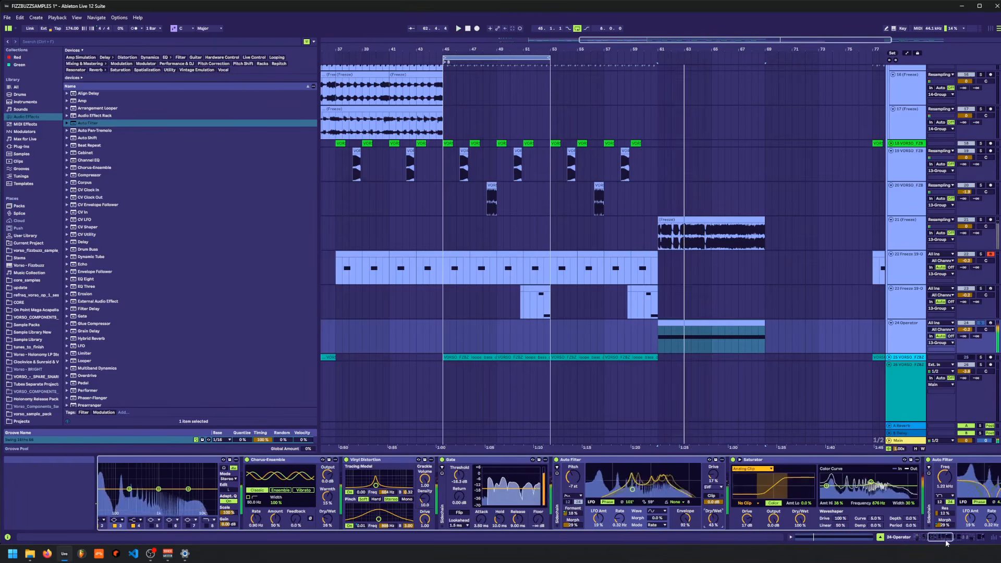
- Go to the Operator device at the start of the chain and adjust its Spread while listening
click(901, 541)
key(space)
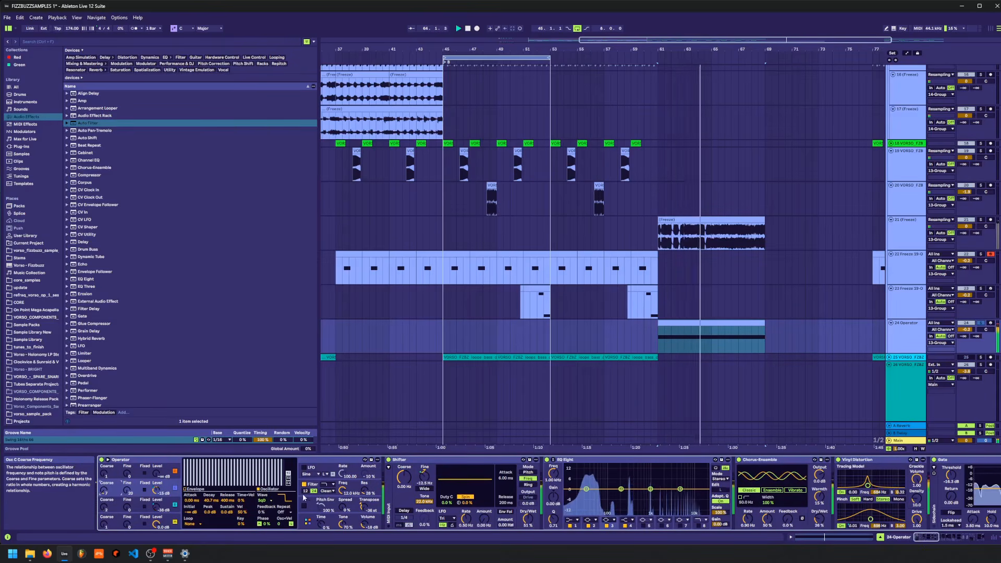
click(350, 502)
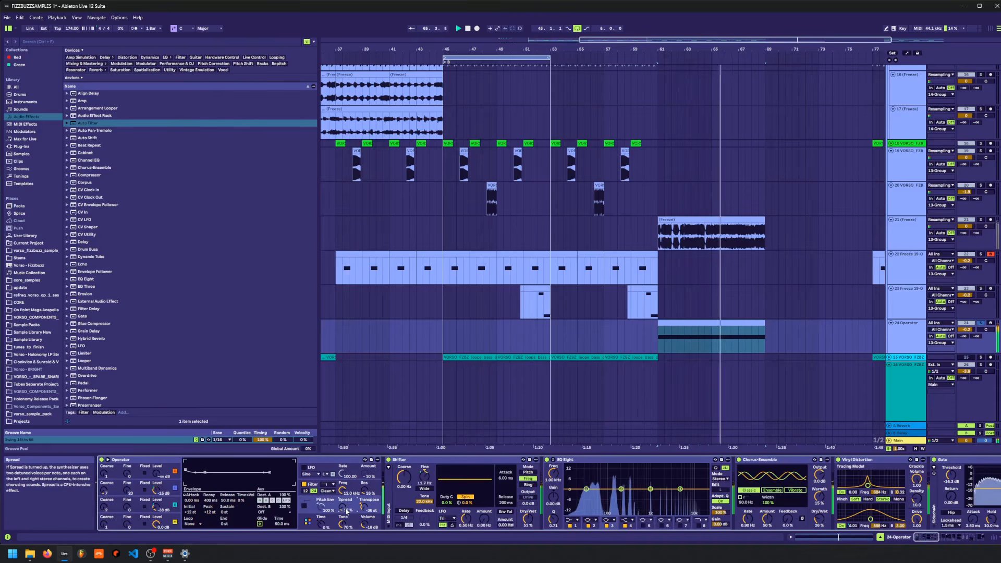
drag(342, 507, 342, 509)
- Duplicate the Operator clip into bars 69 to 77 and freeze the track
click(748, 323)
key(ctrl+d)
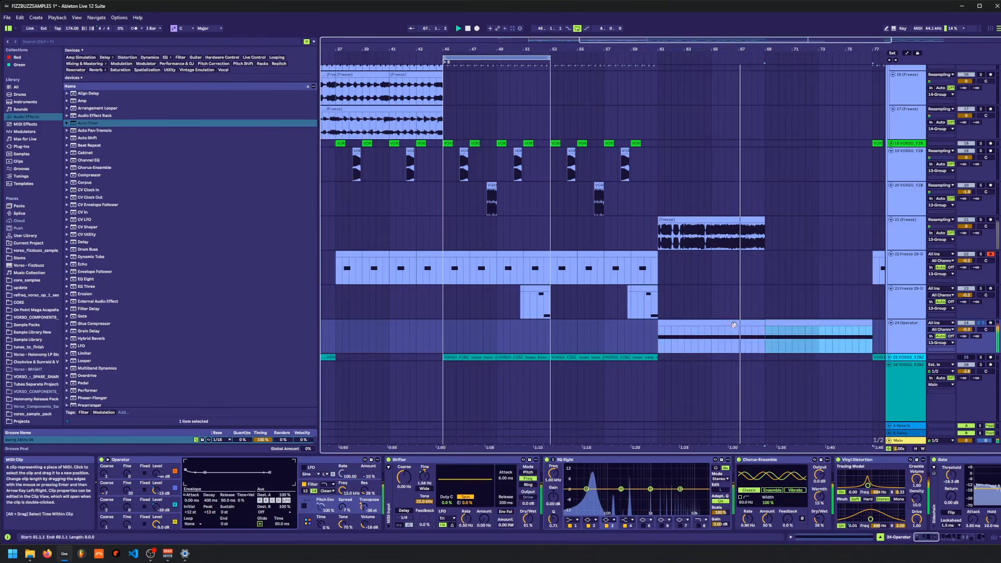
right_click(904, 339)
click(938, 380)
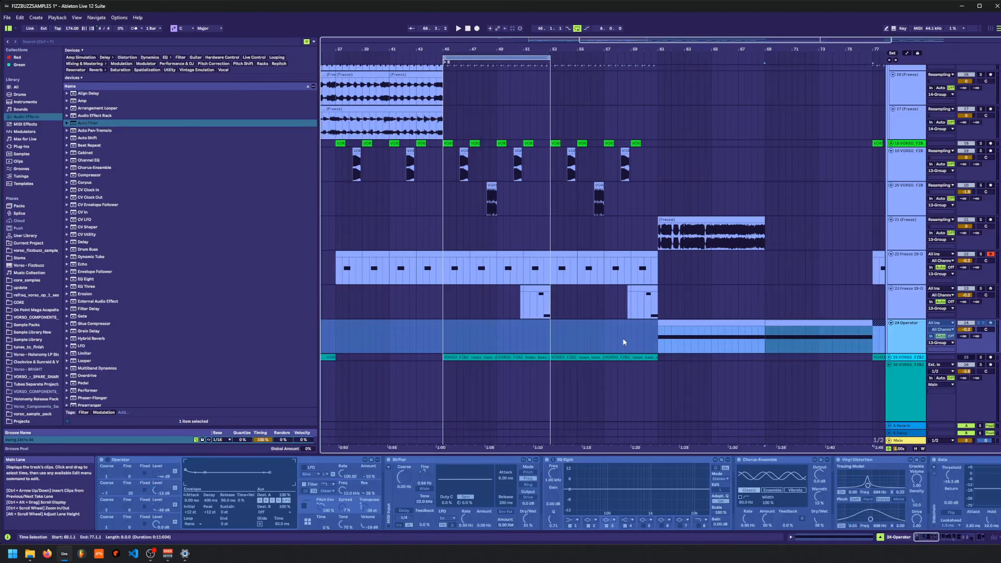
- Add an audio track below the Operator track, copy the frozen clip onto it at bar 61, and audition it soloed
key(ctrl+t)
click(765, 322)
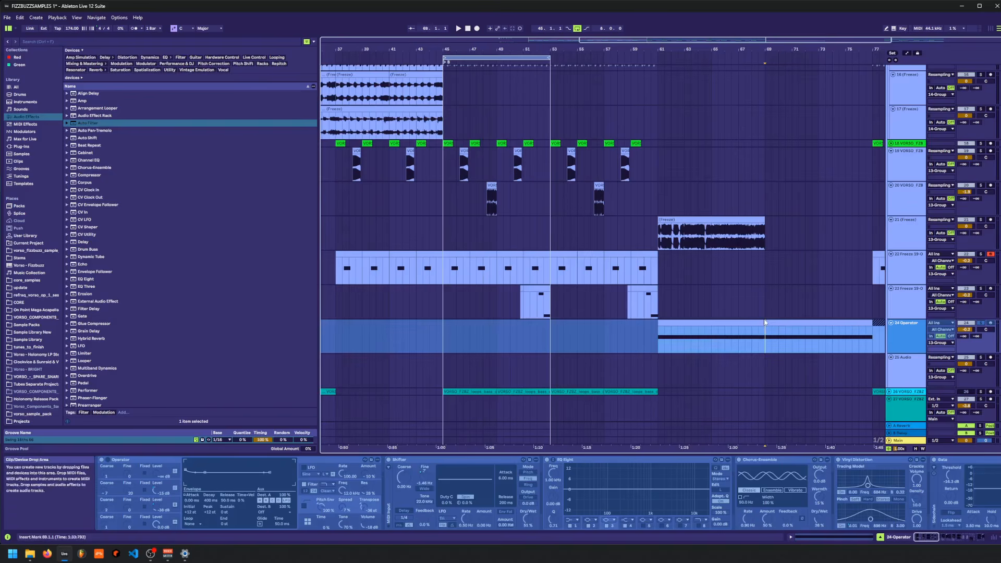
drag(765, 322, 765, 355)
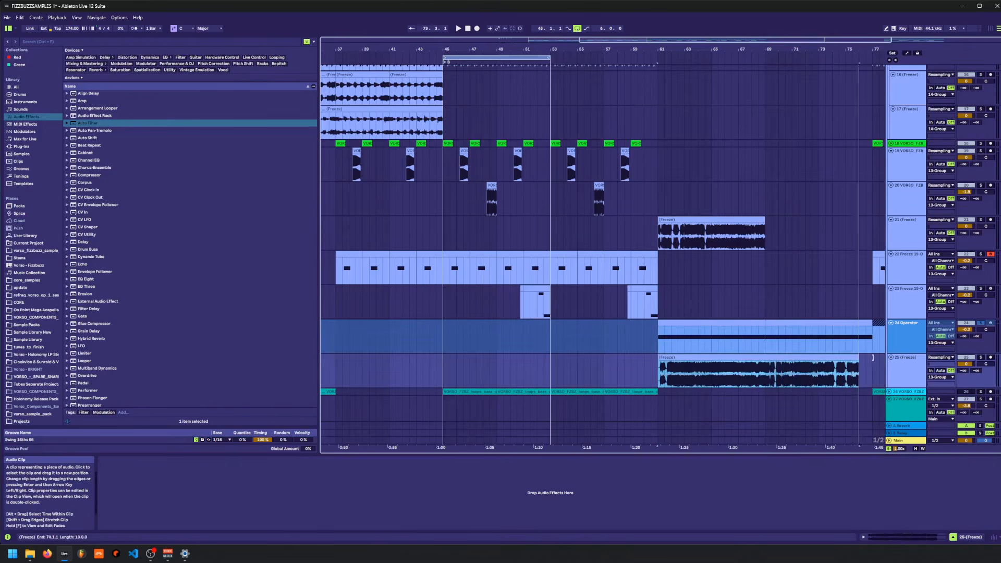
key(space)
scroll(959, 331, down, 3)
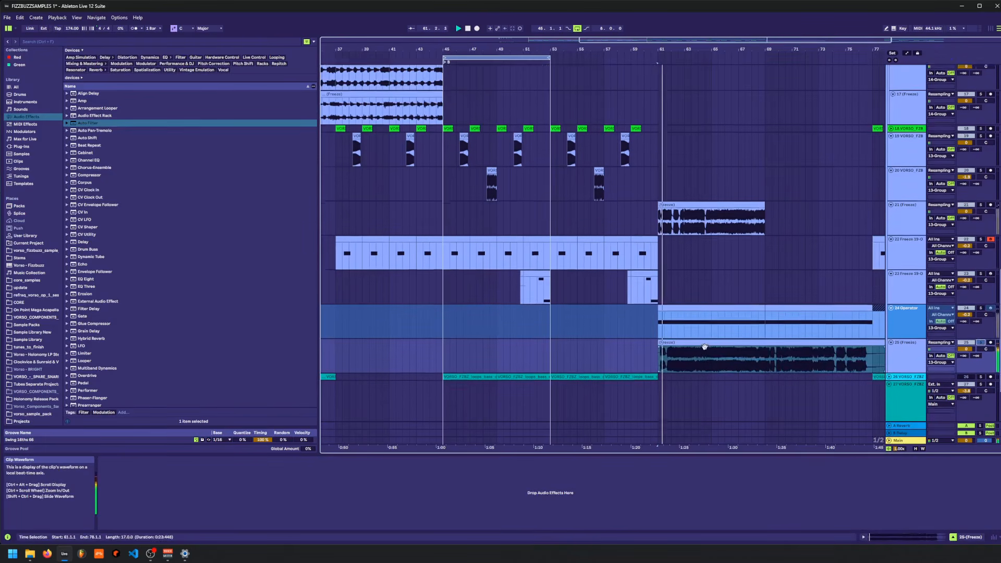
key(space)
- Duplicate track 23 and load the new bounced audio clip as the sample in the duplicate's Simpler
click(905, 259)
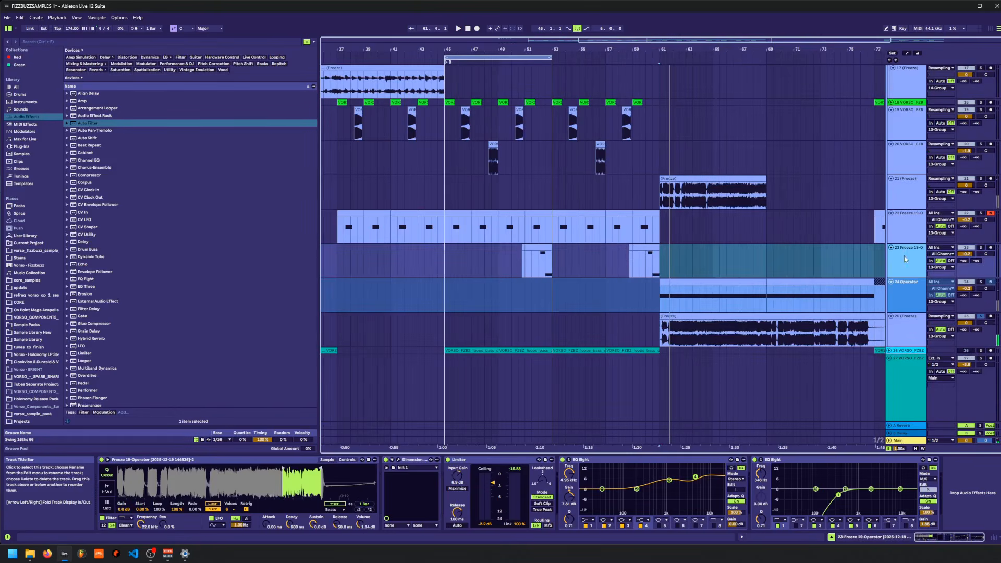
key(ctrl+d)
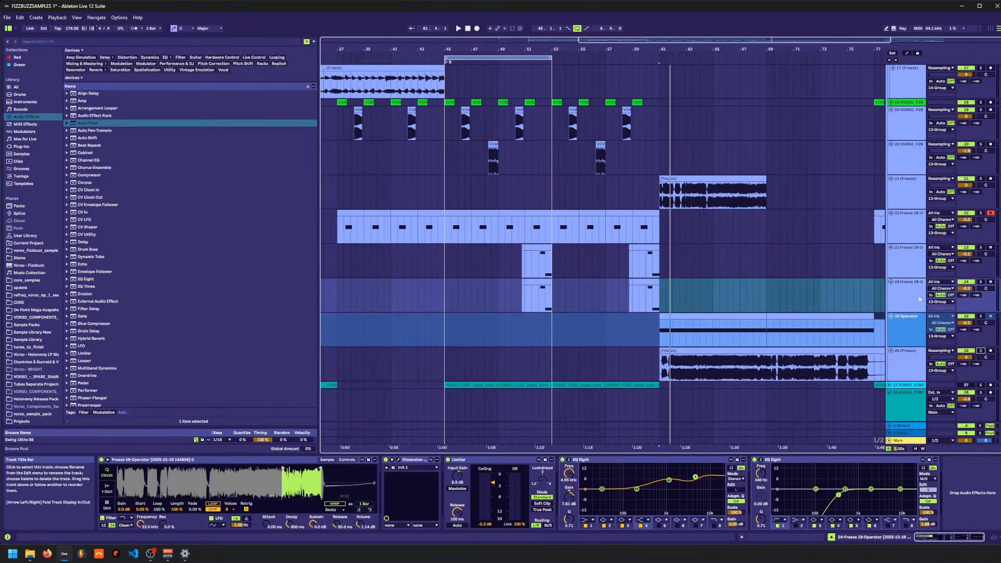
click(819, 367)
click(746, 282)
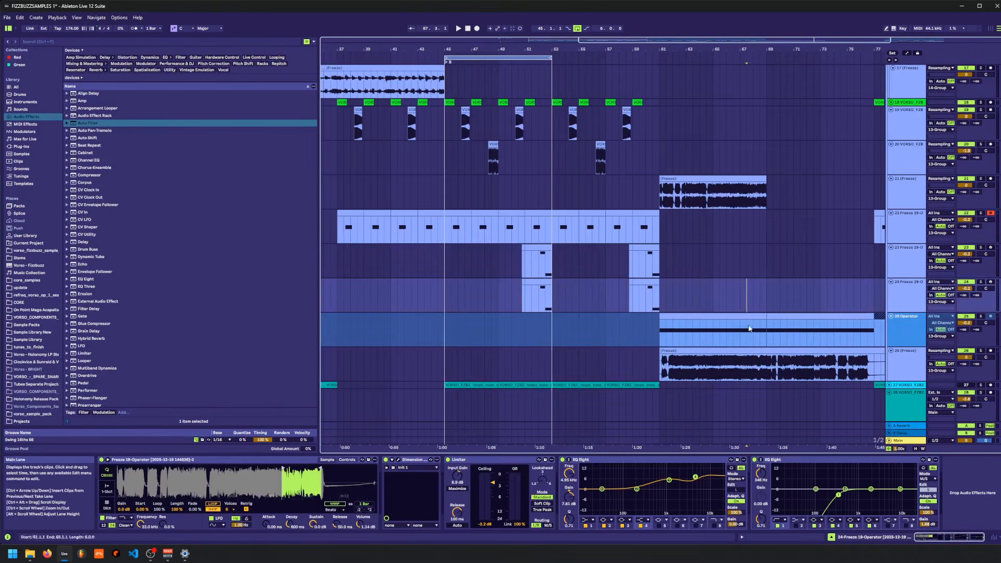
drag(745, 349, 234, 483)
- Delete the first fill from track 24 across bars 50 to 57, then solo the track and play it from bar 60
drag(699, 295, 491, 295)
drag(613, 295, 514, 298)
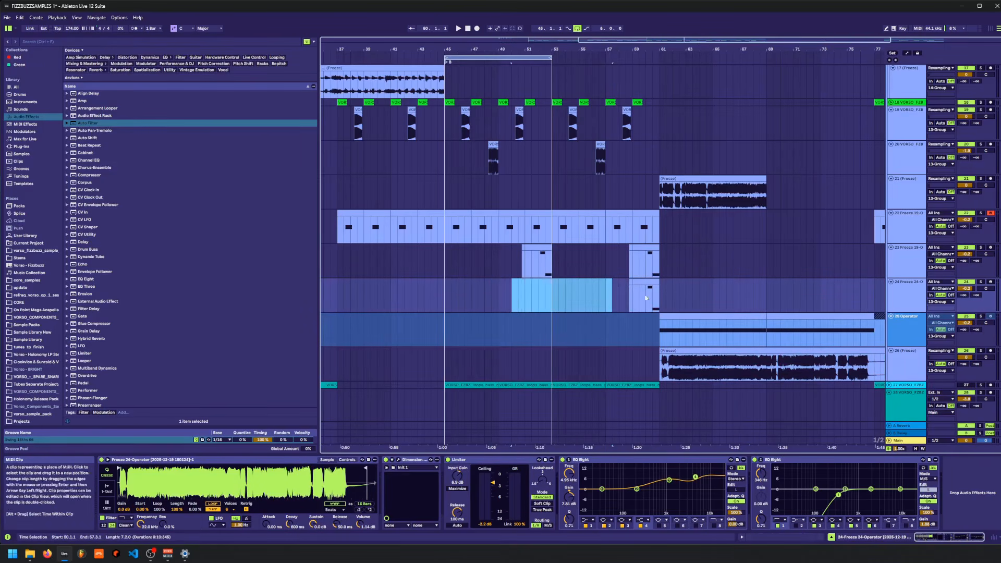
key(Delete)
click(981, 282)
key(space)
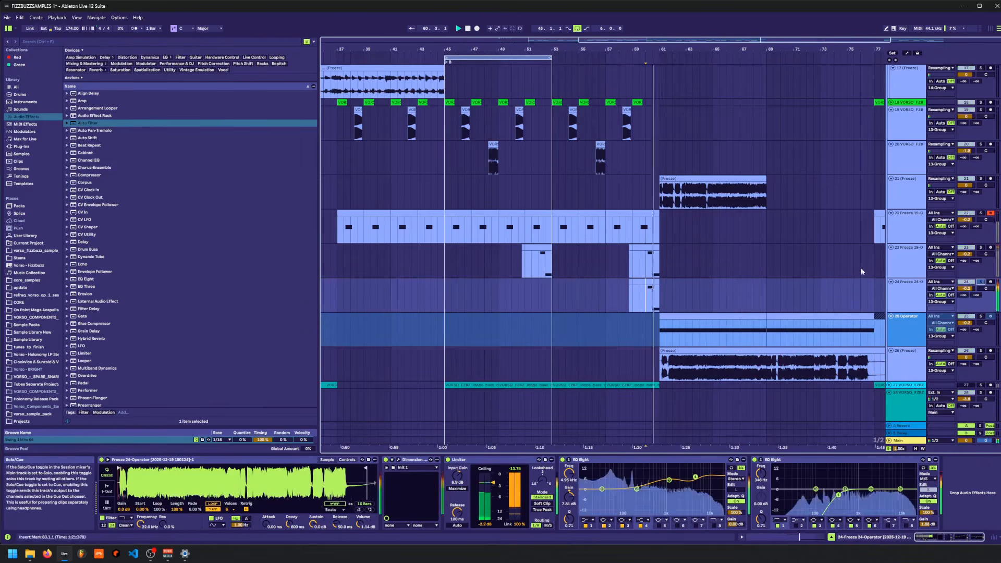
- Deactivate bar 60 of the second fill on track 23 and play the transition with track 24 unsoloed
drag(660, 268, 647, 268)
key(Delete)
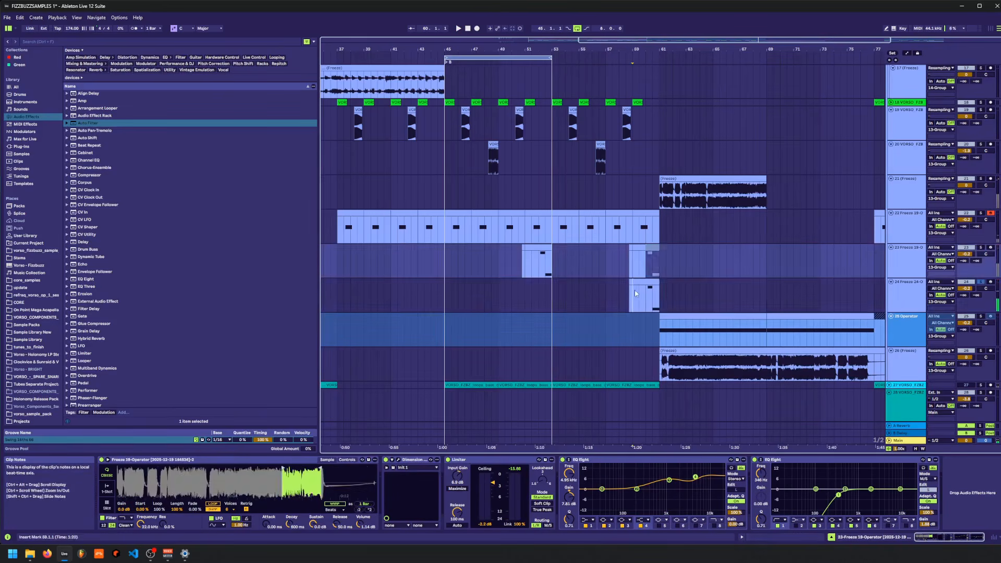
click(641, 288)
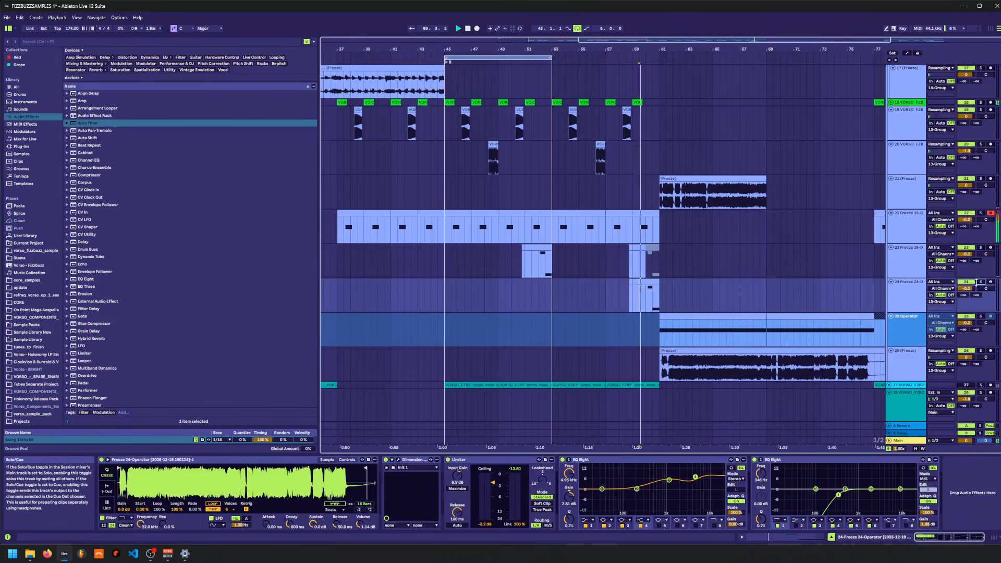
key(space)
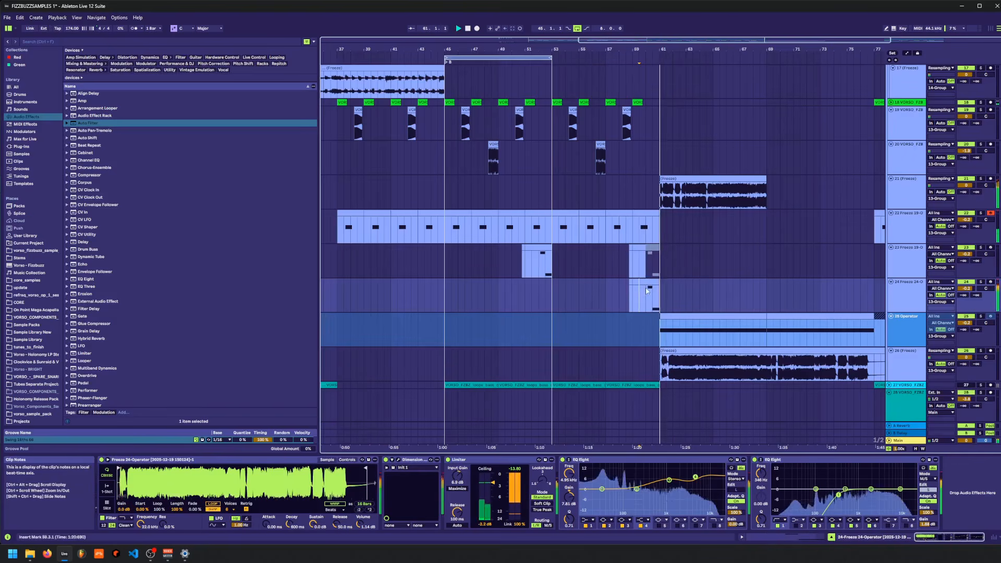
- Shift the sample start in track 24's Simpler and listen to the transition past bar 61
drag(125, 495, 125, 527)
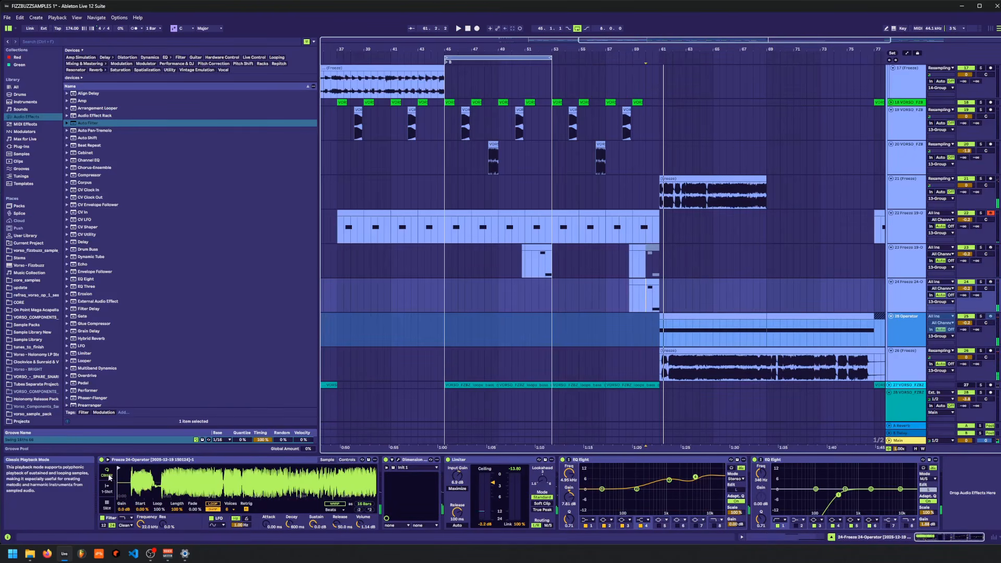
key(space)
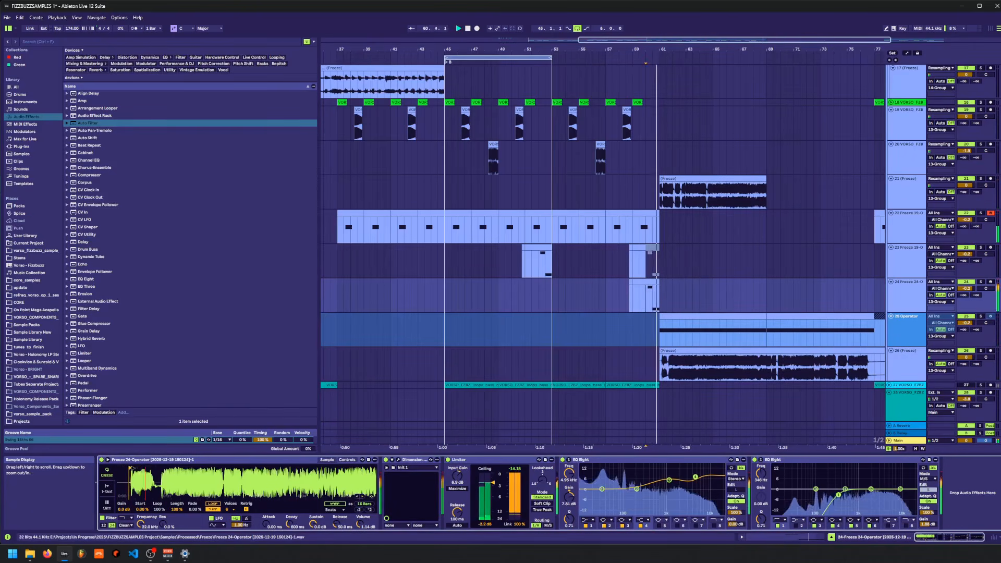
drag(685, 49, 685, 32)
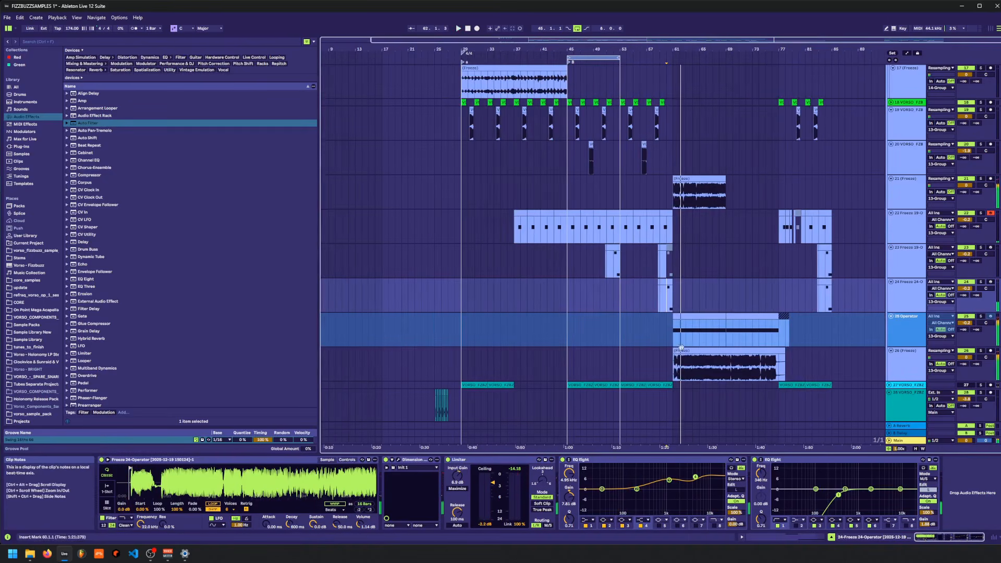
key(space)
- Move the bounced audio on track 26 from bar 61 to bar 91
drag(673, 366, 854, 353)
key(ctrl+x)
click(871, 352)
key(ctrl+v)
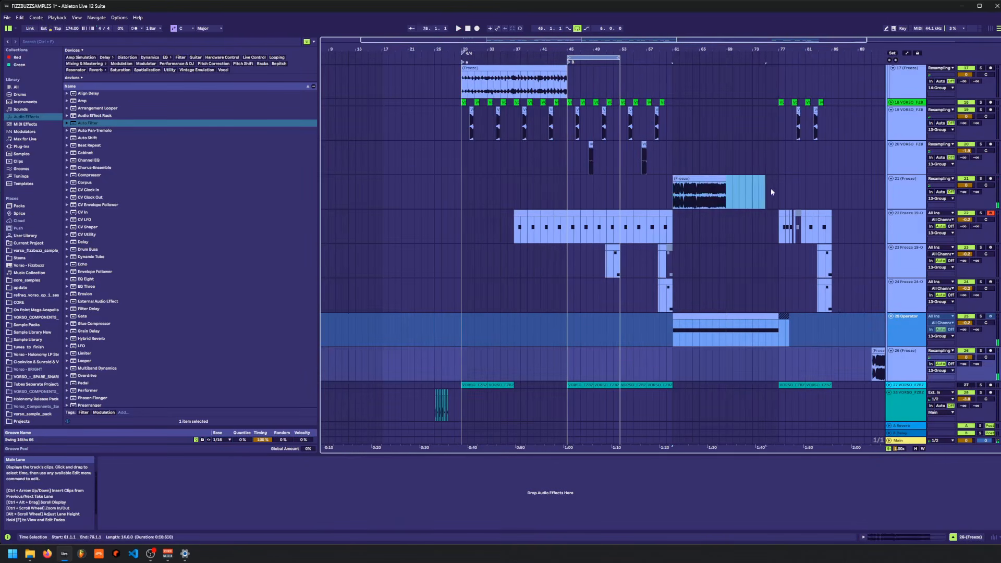
- Move the frozen audio clip on track 21 from bar 61 to bar 104
drag(771, 189, 773, 191)
key(ctrl+x)
drag(691, 180, 539, 174)
click(758, 174)
click(805, 174)
key(ctrl+v)
- Play the arrangement from bar 45 and fold 13-Group
click(416, 180)
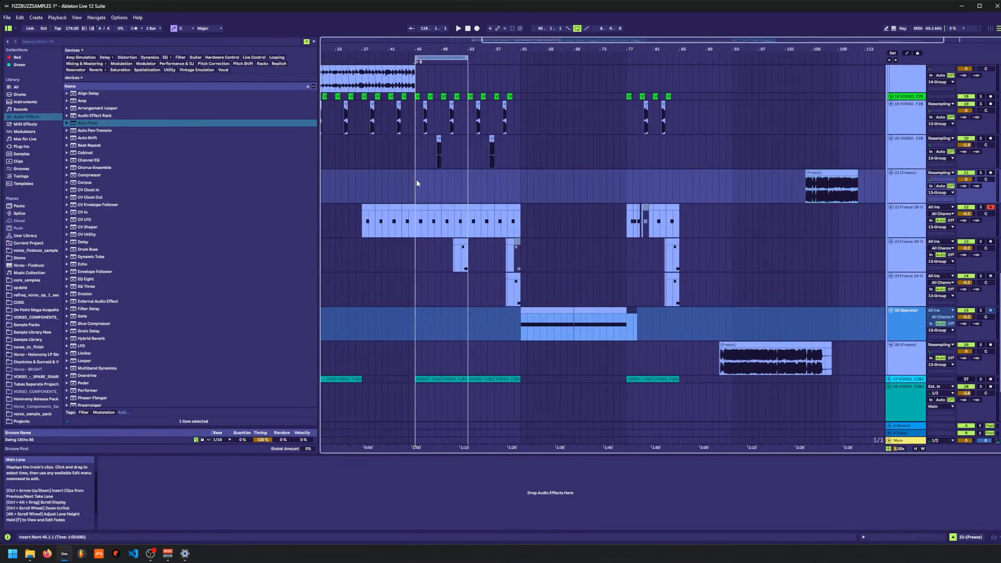
key(space)
scroll(834, 141, up, 5)
click(892, 128)
click(890, 89)
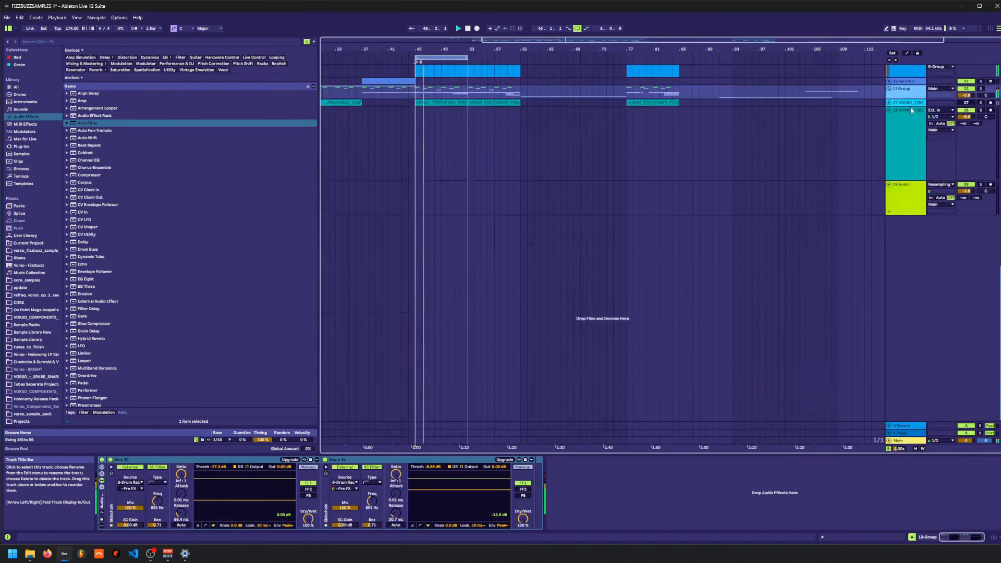
- Fold track 6 and the drum tracks in 7-Group to compact the arrangement
scroll(911, 107, up, 8)
click(914, 107)
key(Left)
key(Down)
key(Left)
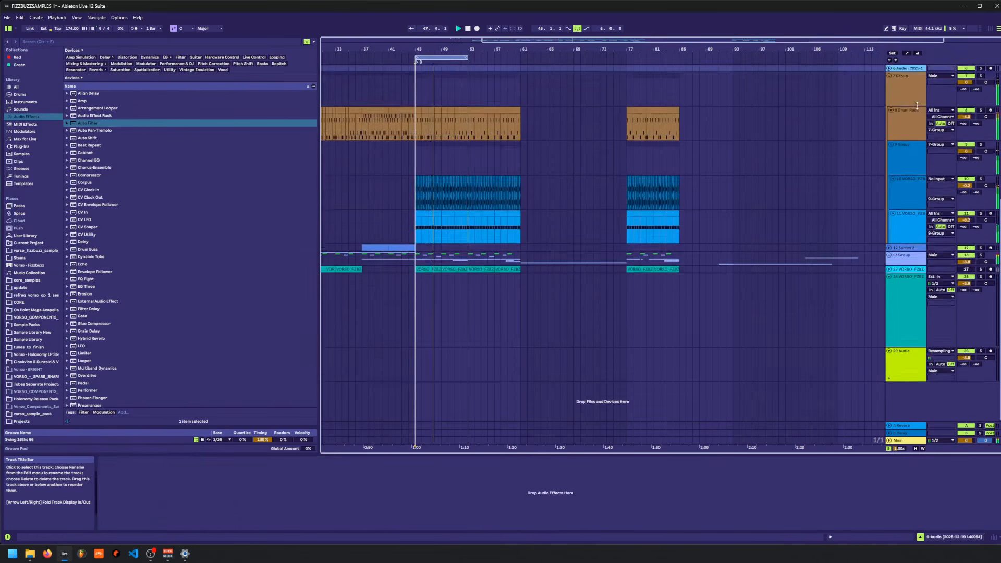
key(Down)
key(Left)
key(Down)
- Insert 128 bars of empty time at bar 61
click(512, 111)
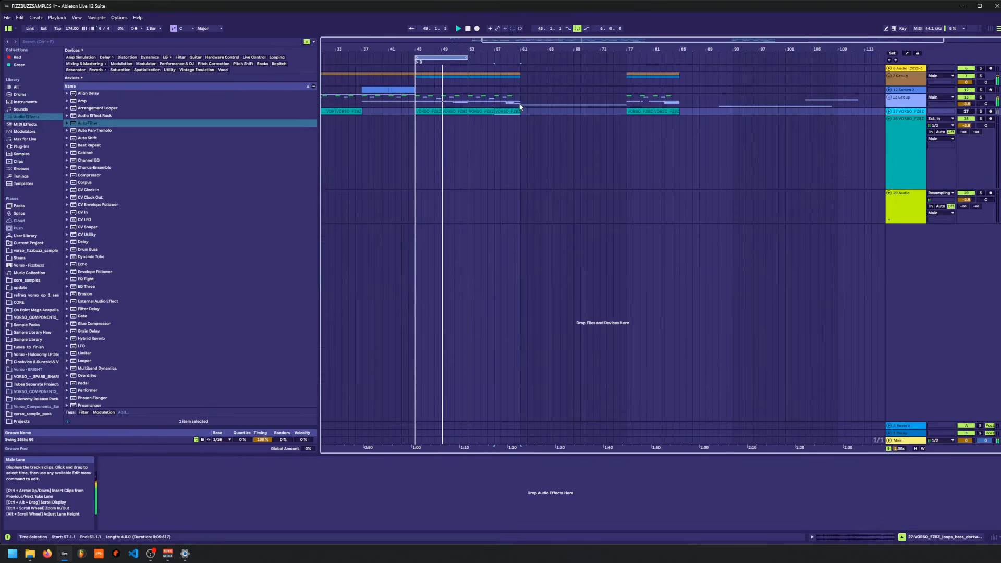
click(520, 101)
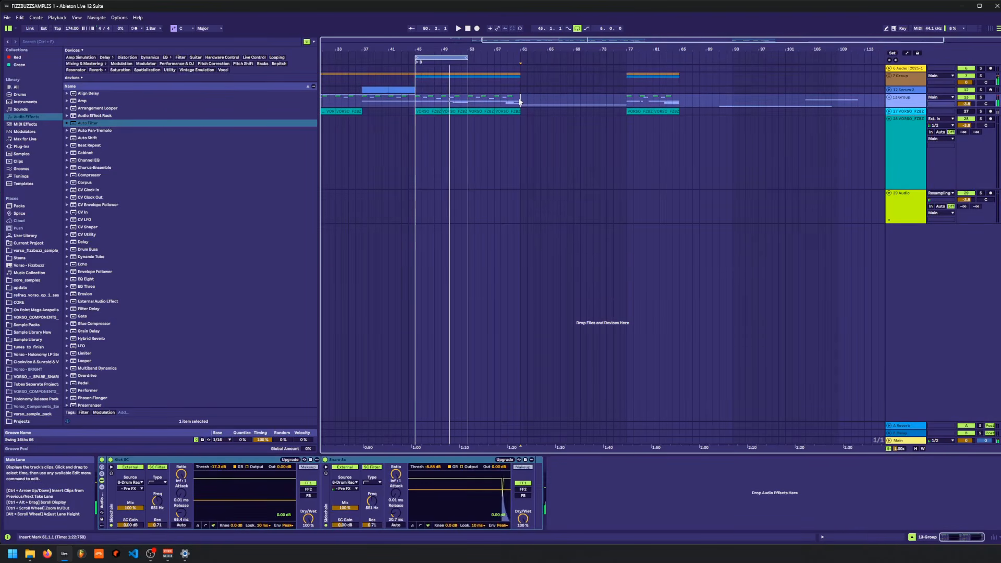
key(ctrl+i)
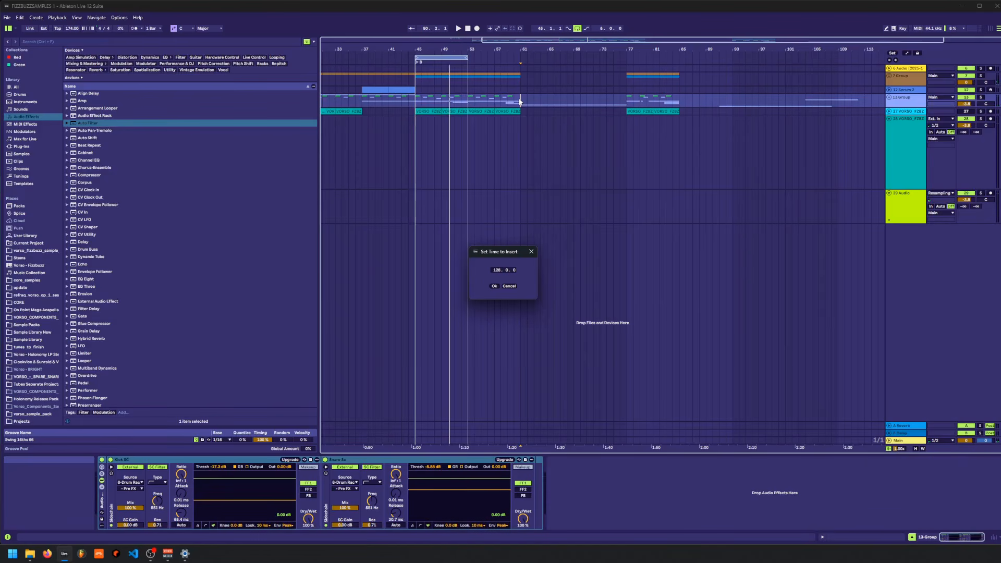
click(496, 286)
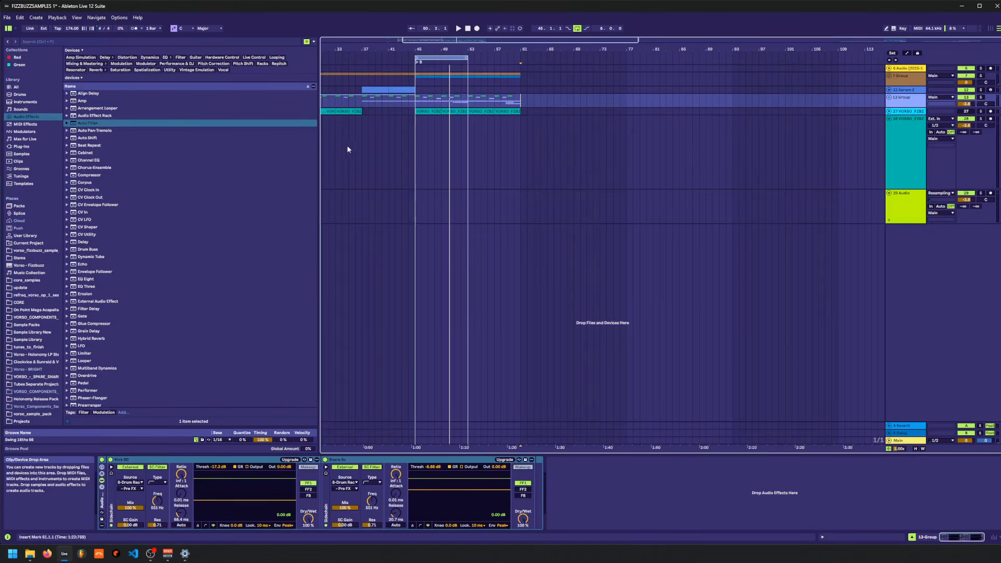
- Copy bars 45 to 53 across all the tracks to bar 77, and show the whole arrangement
drag(415, 156, 468, 65)
click(627, 71)
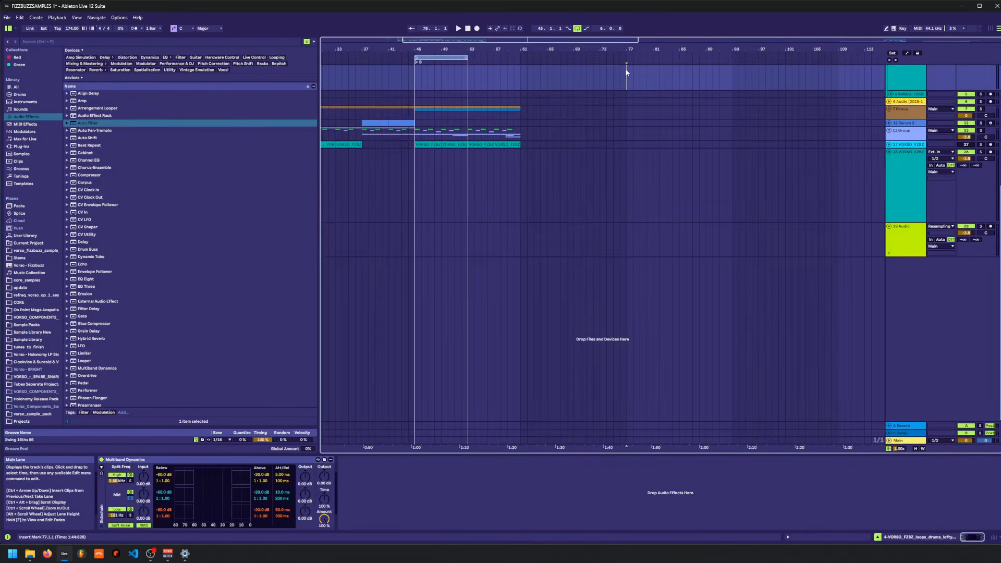
key(ctrl+v)
drag(408, 89, 469, 161)
click(628, 77)
key(ctrl+v)
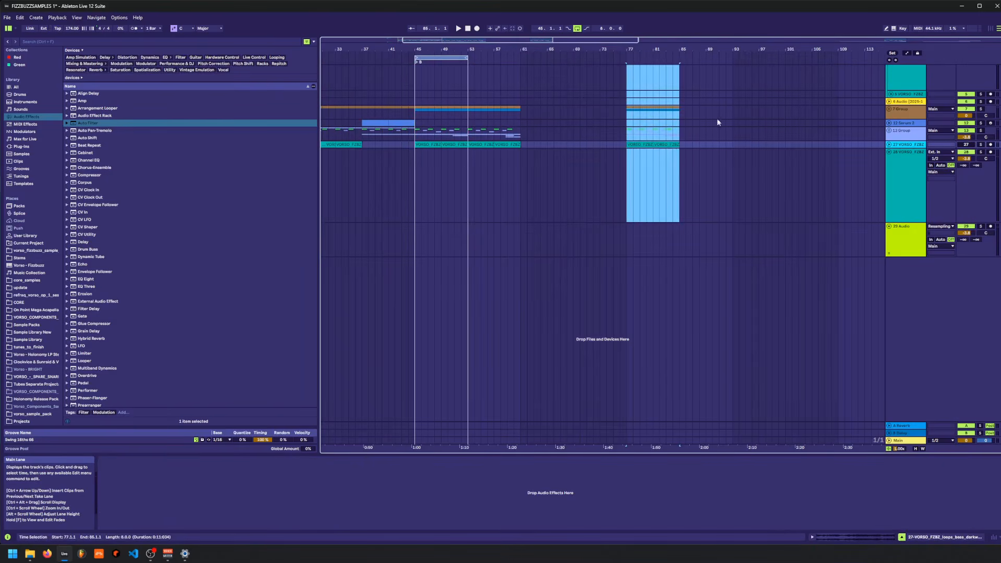
click(881, 134)
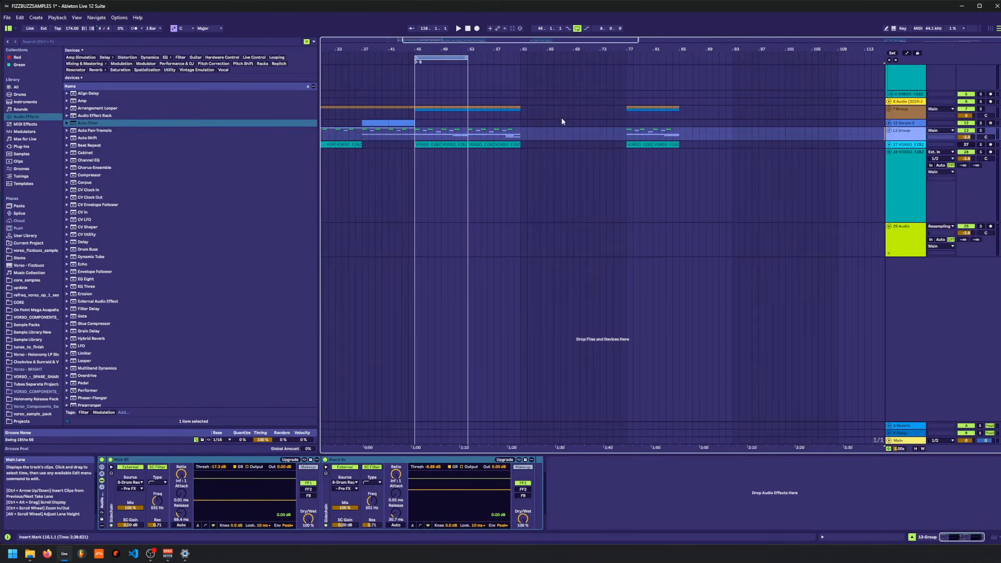
drag(588, 51, 590, 8)
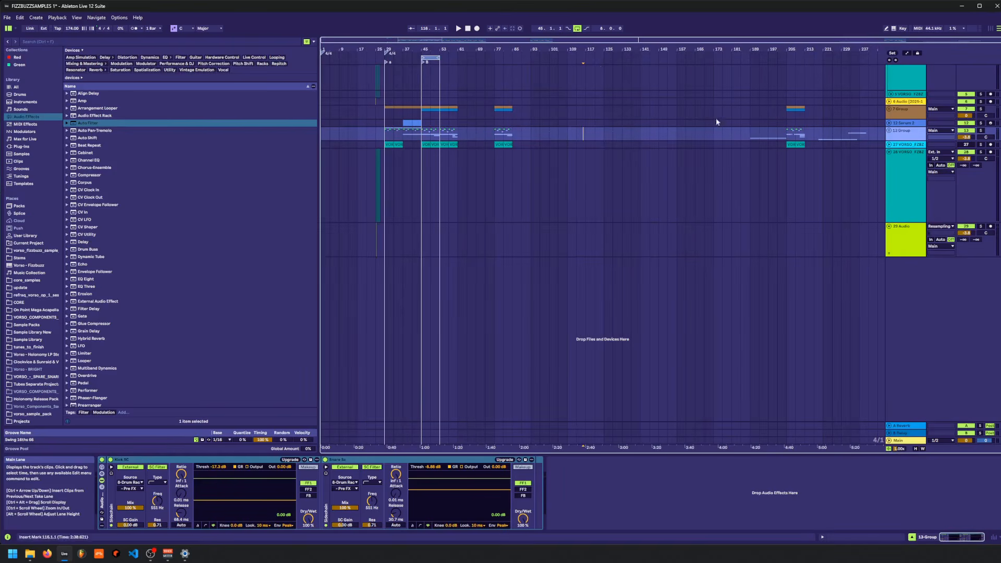
- Unfold 13-Group to show its bass layer tracks around bar 77
drag(489, 51, 490, 167)
click(540, 110)
click(546, 131)
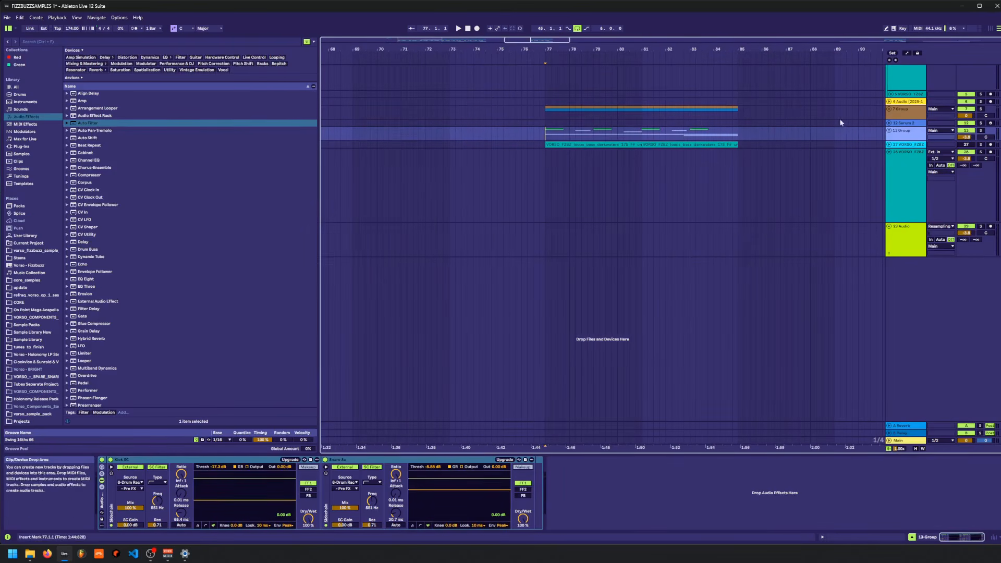
click(896, 134)
key(Right)
scroll(624, 250, down, 4)
key(Down)
key(Down)
key(Down)
key(Down)
key(Down)
key(Down)
key(Down)
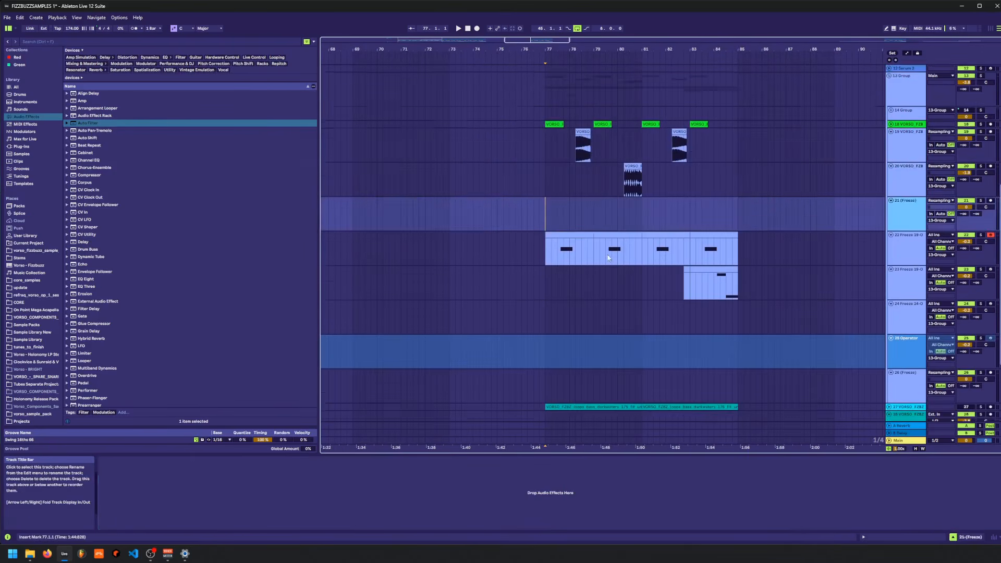
- Move the bass MIDI clips spanning bars 77 to 85 from track 22 to track 24, starting at bar 77
click(688, 263)
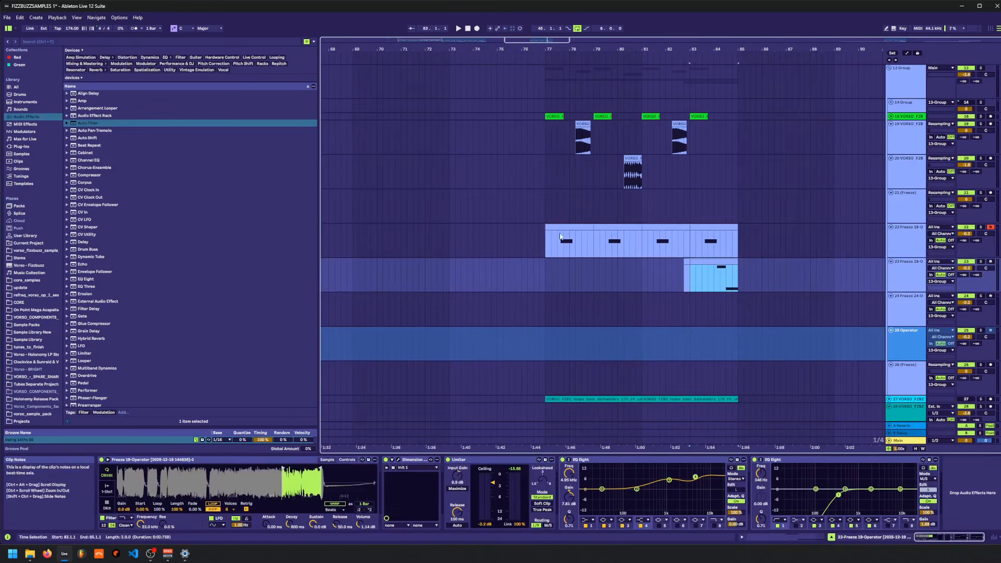
click(736, 226)
key(ctrl+x)
click(554, 302)
key(ctrl+v)
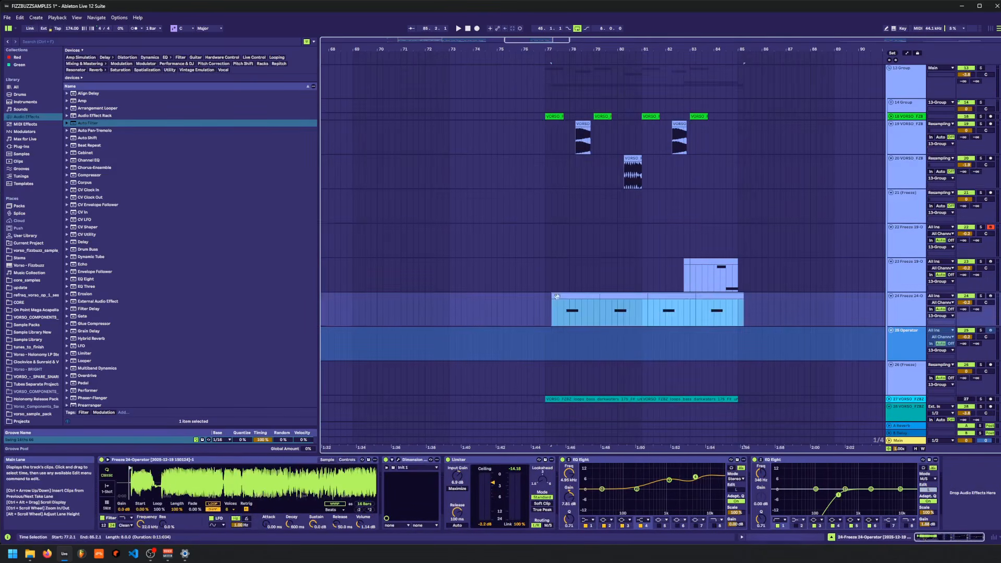
key(ctrl+z)
click(546, 302)
key(ctrl+v)
- Duplicate track 24 together with its clips and devices
click(550, 253)
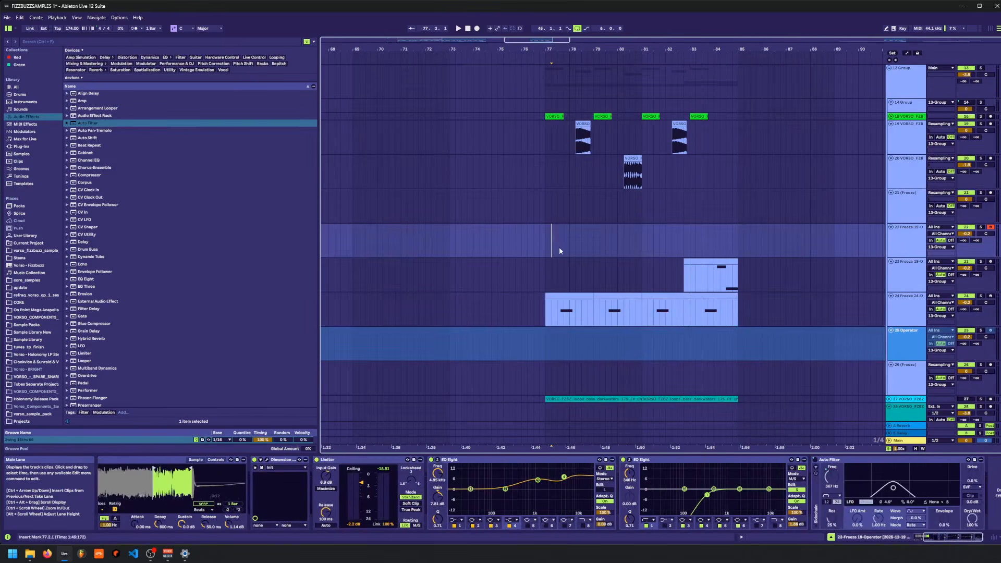
click(557, 303)
drag(685, 49, 573, 15)
key(ctrl+d)
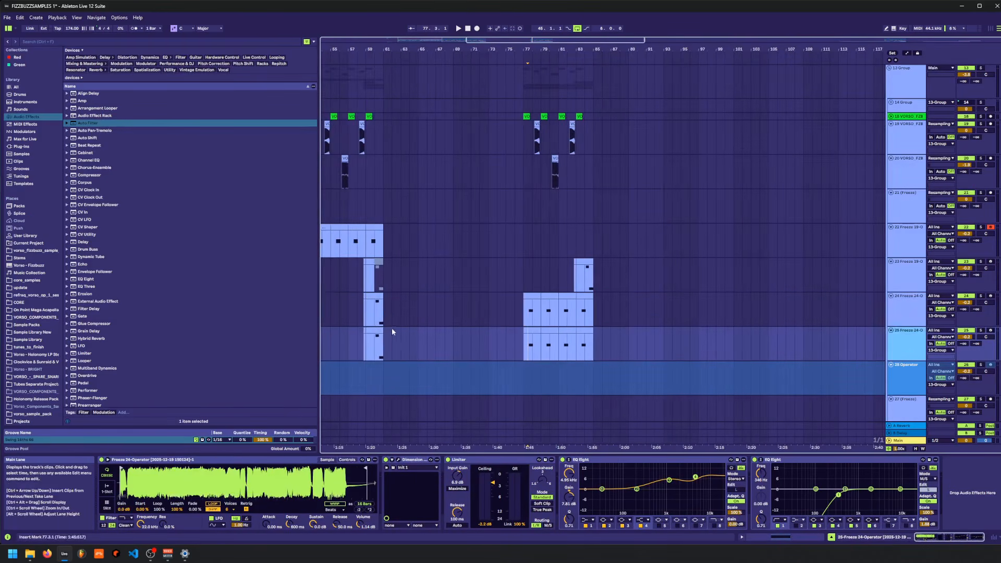
- Delete the clips ending at bar 61 on the duplicated track 25 and the bar 77 to 85 clips on track 24
drag(391, 331, 364, 334)
key(Delete)
drag(445, 314, 647, 310)
key(Delete)
- Move the Simpler sample start further into the waveform on track 25 while auditioning the bass from bar 77
click(549, 330)
drag(541, 344, 524, 344)
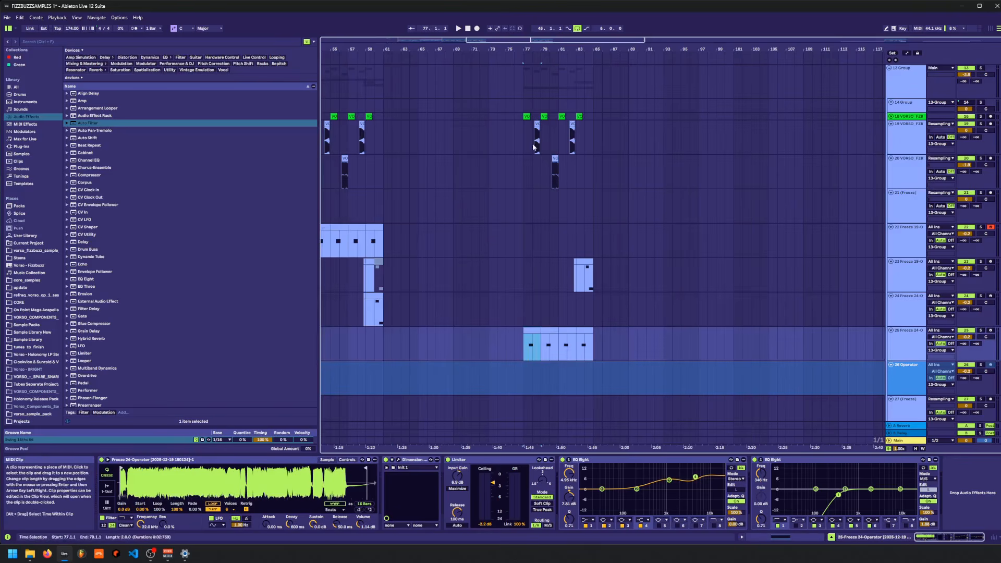
key(space)
drag(522, 49, 526, 79)
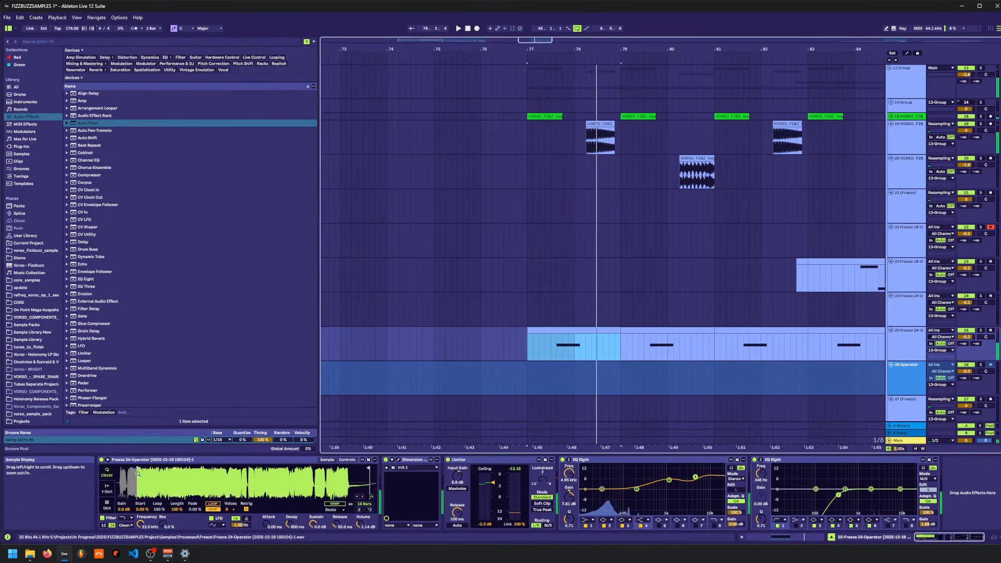
drag(138, 483, 138, 527)
click(556, 345)
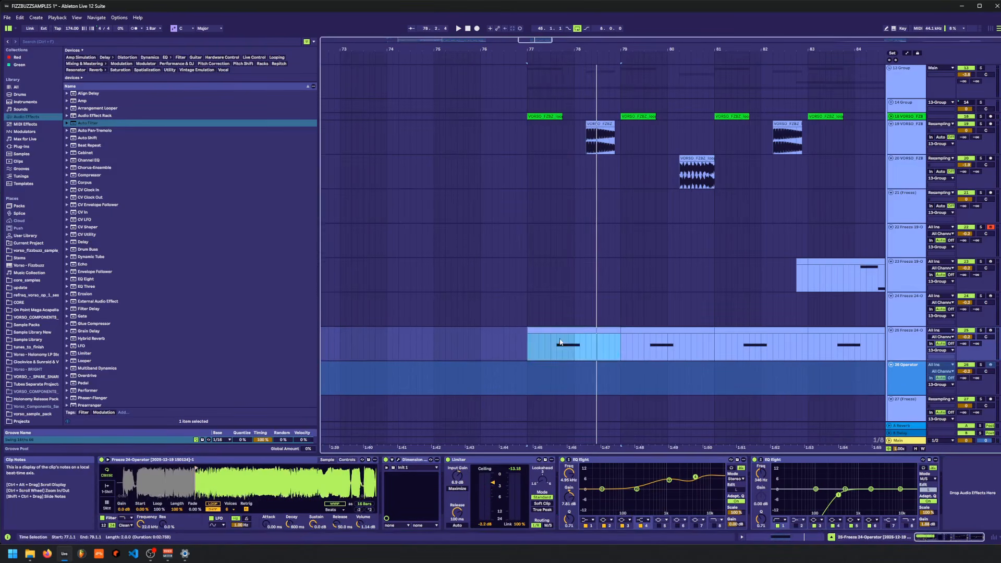
key(space)
mouse_move(196, 467)
mouse_down()
mouse_move(168, 467)
mouse_move(192, 466)
mouse_up()
key(space)
key(space)
key(space)
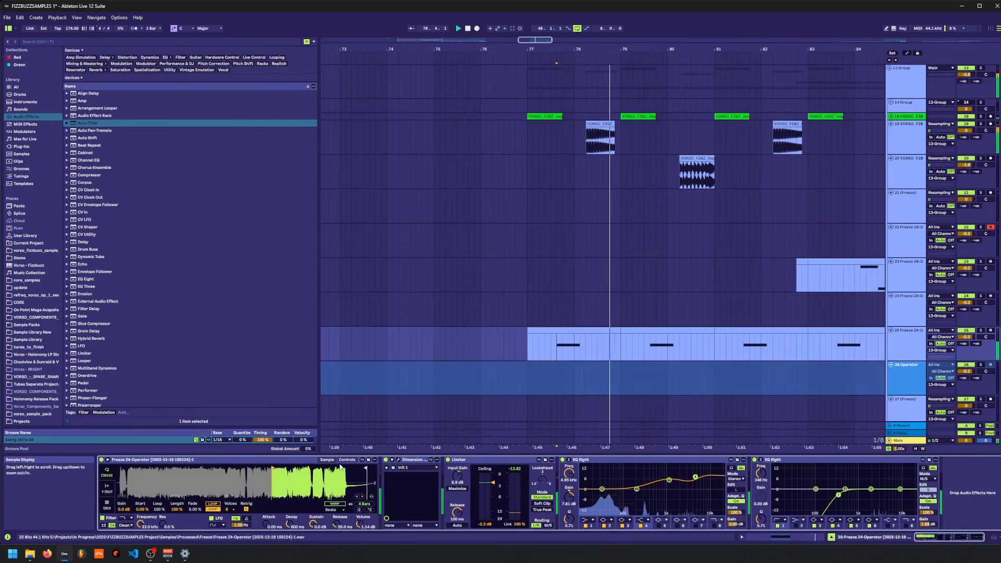
- Compare the track 25 bass with its first EQ Eight bypassed and re-enabled during playback
click(562, 460)
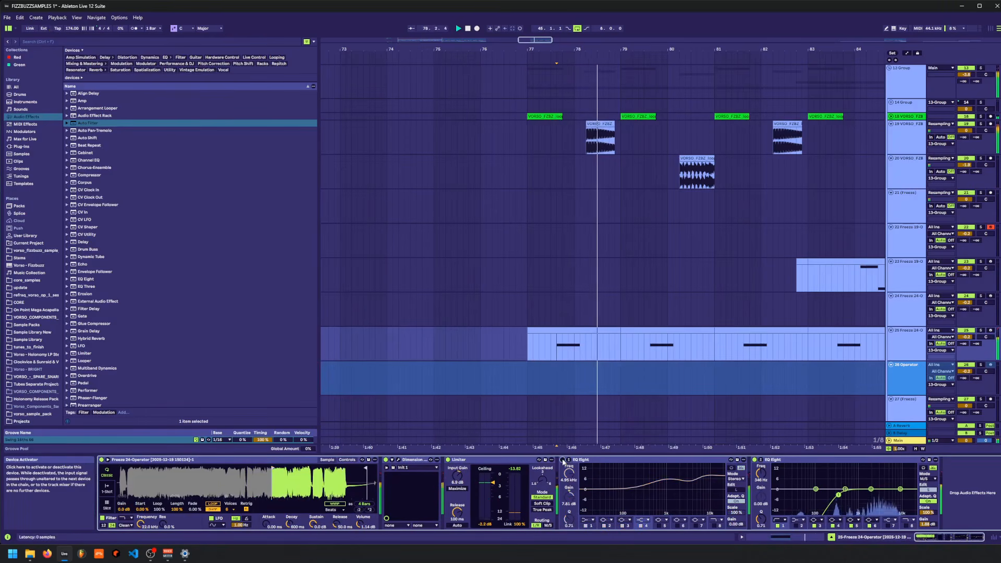
click(562, 459)
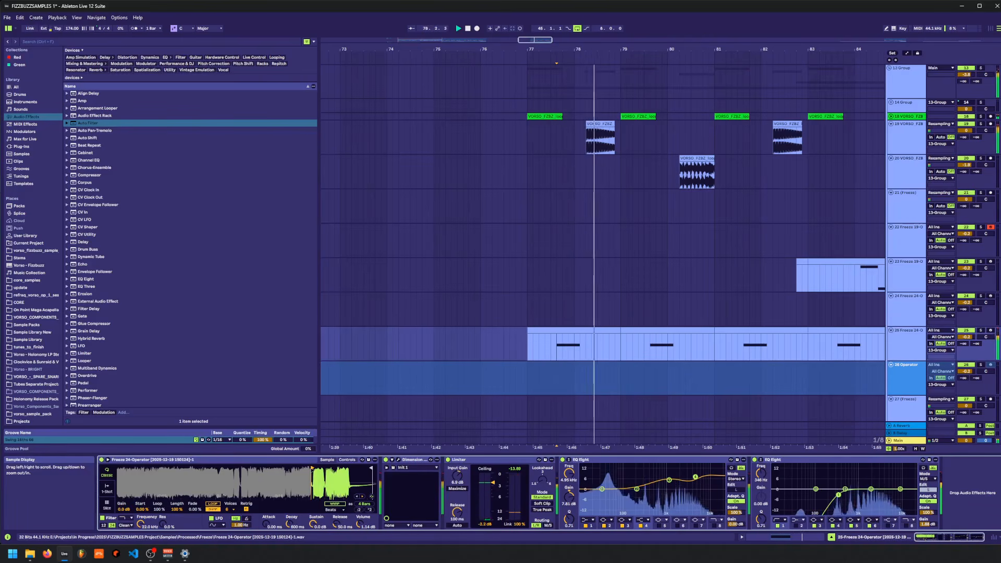
key(space)
click(89, 130)
drag(88, 124, 138, 143)
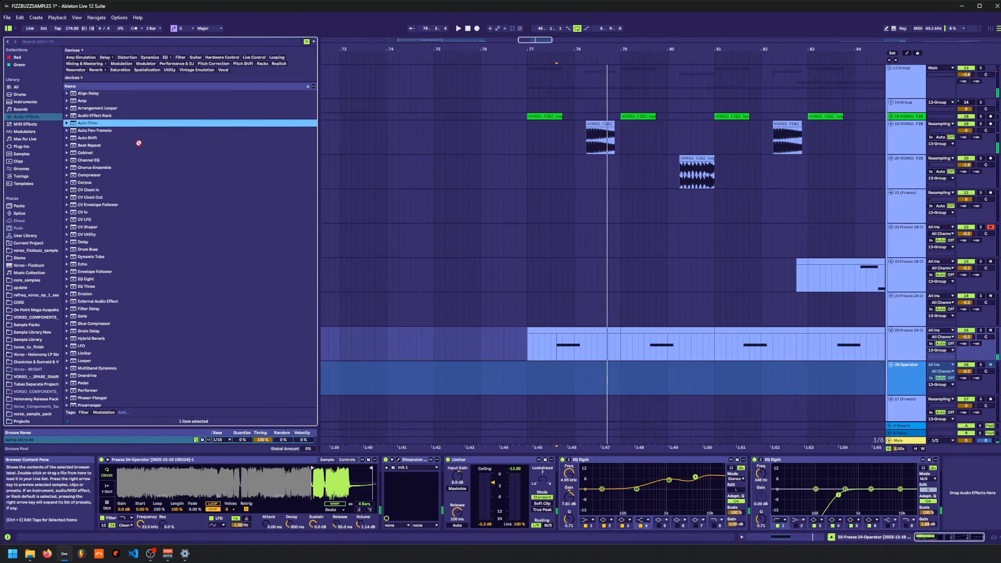
drag(361, 453, 339, 461)
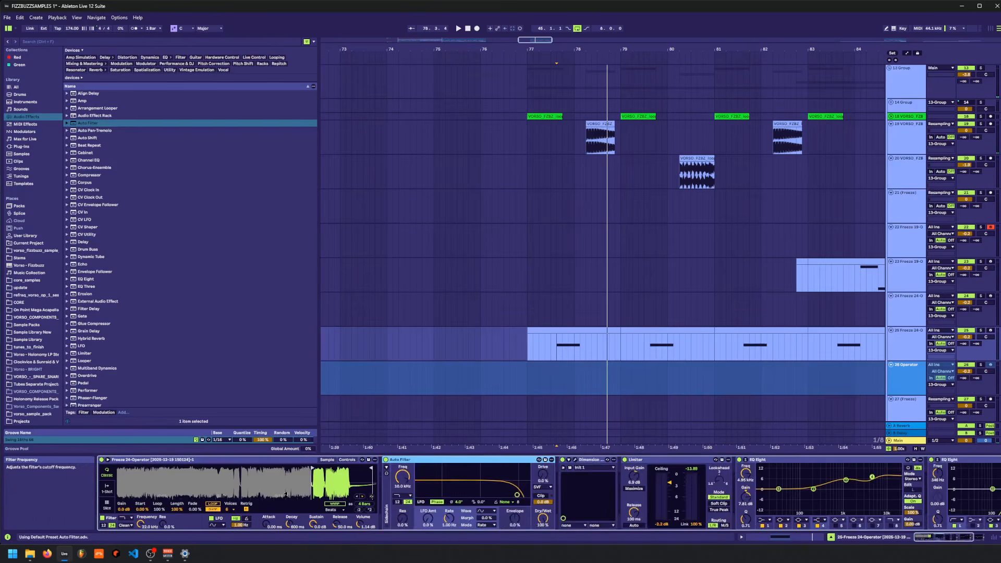
click(338, 460)
- Lower the Simpler filter frequency on track 25 and automate it to ramp up across the first bass note after bar 77
drag(140, 524, 141, 547)
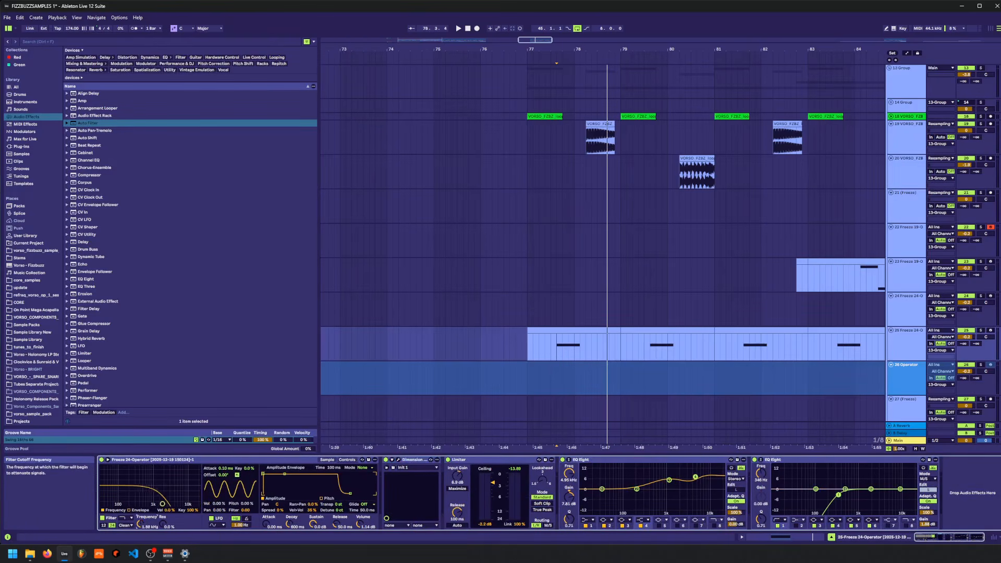
key(a)
drag(557, 347, 578, 334)
click(563, 359)
key(space)
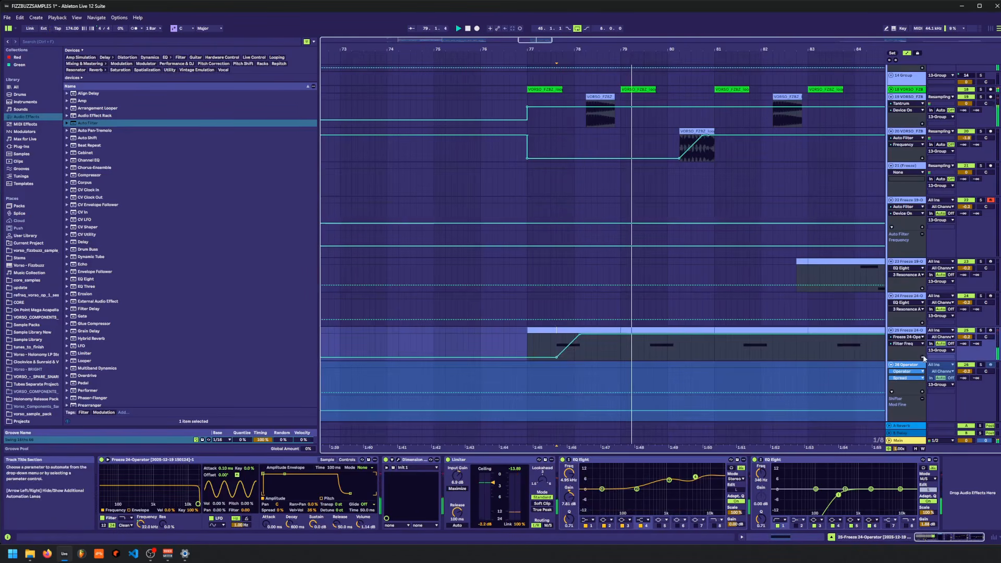
- Show Filter Freq in its own automation lane and duplicate the two-bar sweep from bar 77 through to bar 85
click(891, 357)
drag(528, 371, 624, 370)
key(ctrl+d)
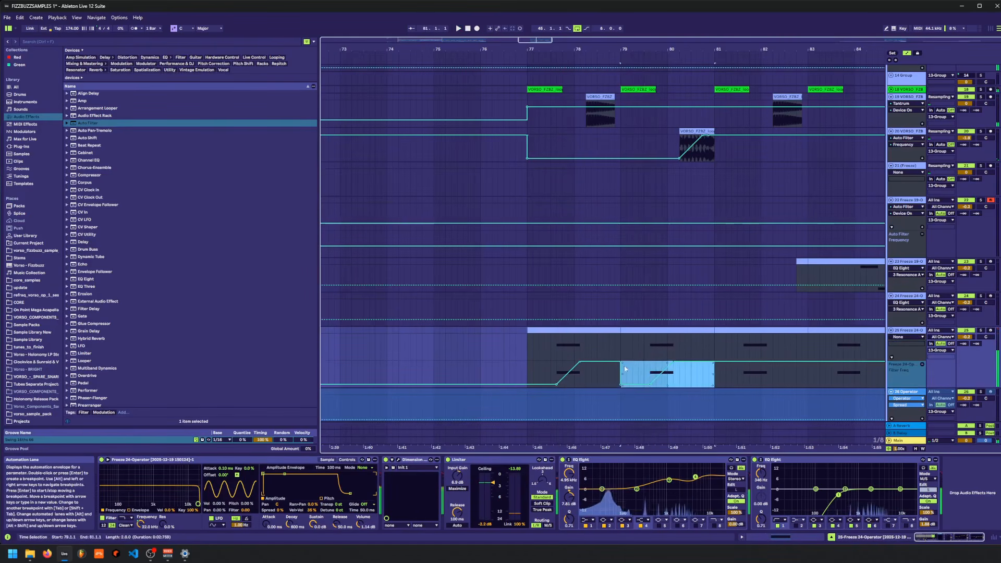
click(639, 351)
key(space)
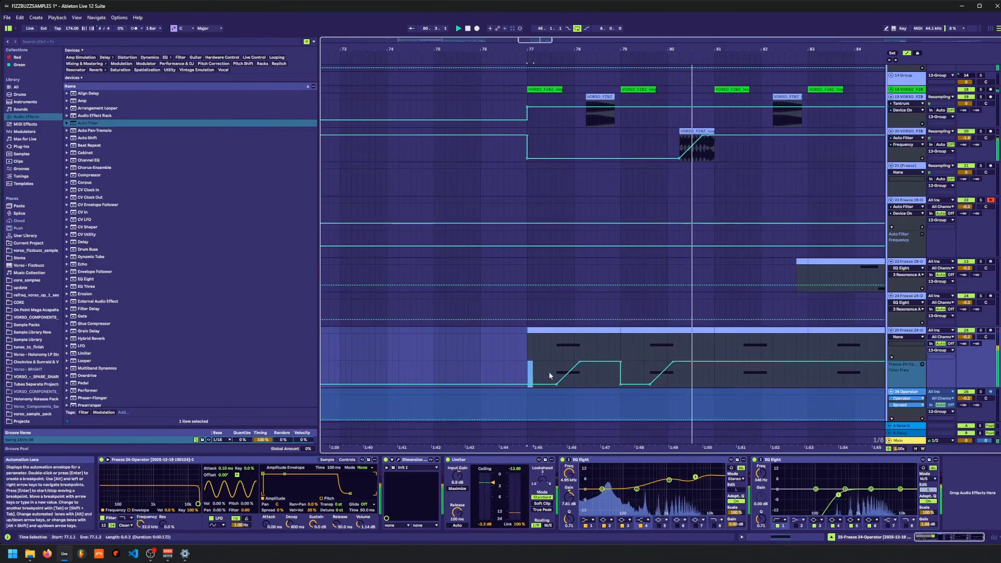
drag(532, 373, 714, 373)
key(ctrl+d)
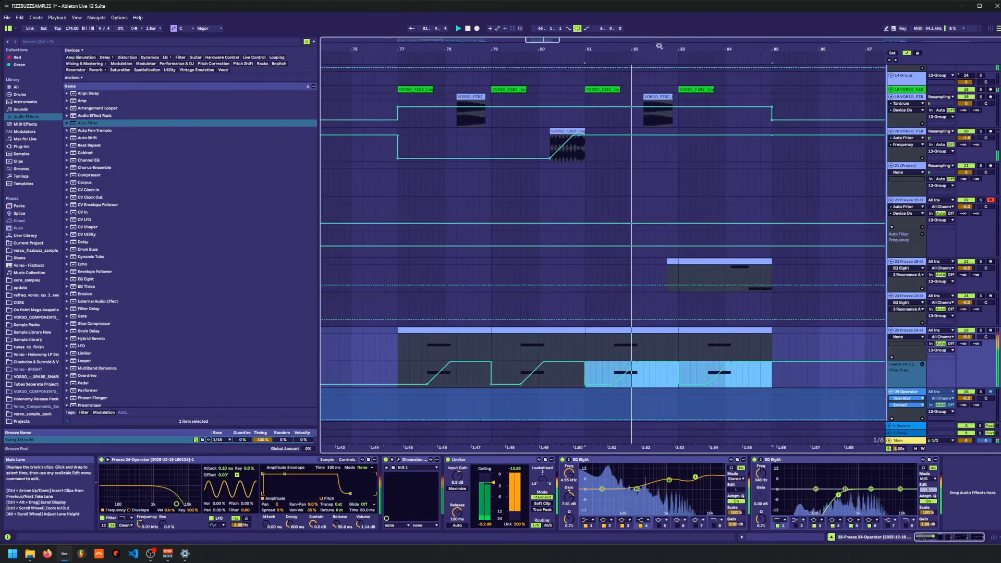
- Hide the automation lanes and unfold the drum tracks in 7-Group
drag(659, 47, 659, 24)
key(a)
scroll(597, 297, up, 6)
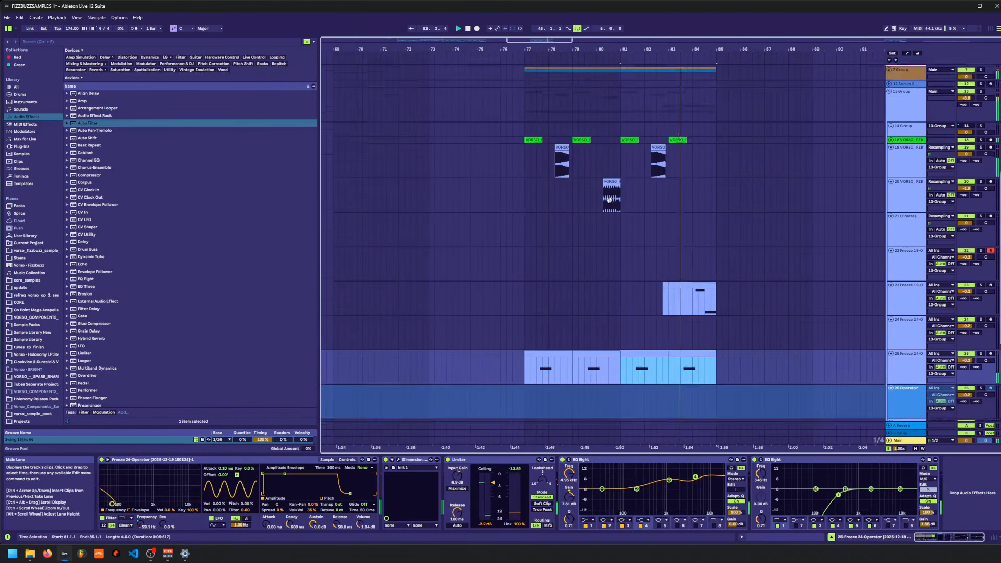
click(897, 188)
key(Down)
key(Right)
key(Down)
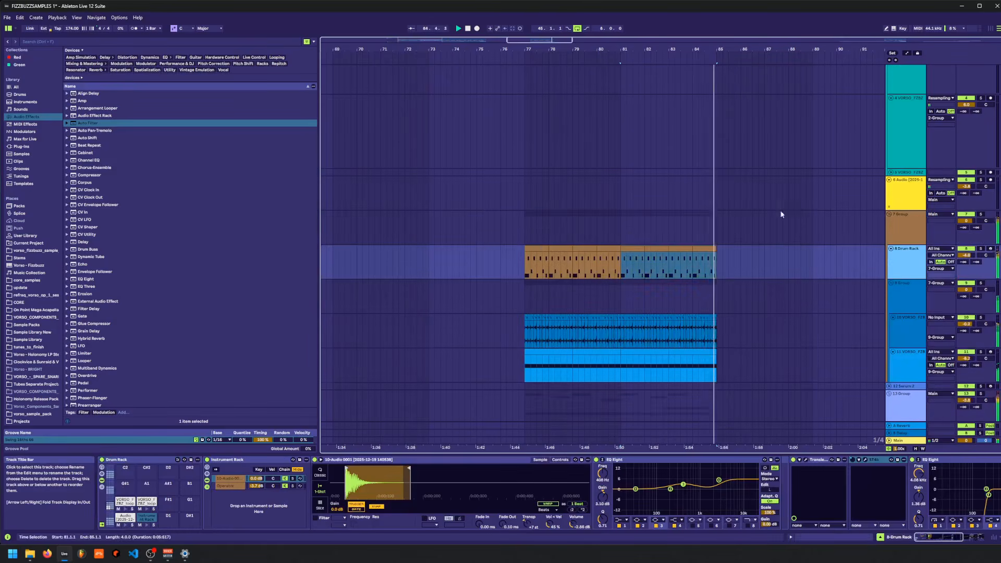
- Move the eight-bar arrangement loop to bars 77 to 85 and fit the view to it
click(557, 247)
key(space)
click(541, 249)
drag(562, 50, 562, 26)
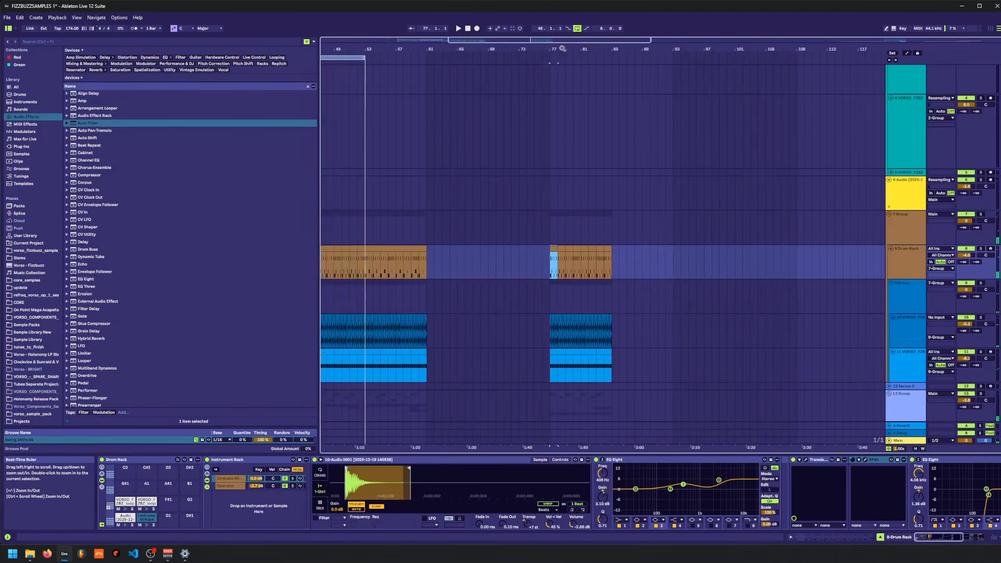
drag(348, 57, 608, 54)
key(z)
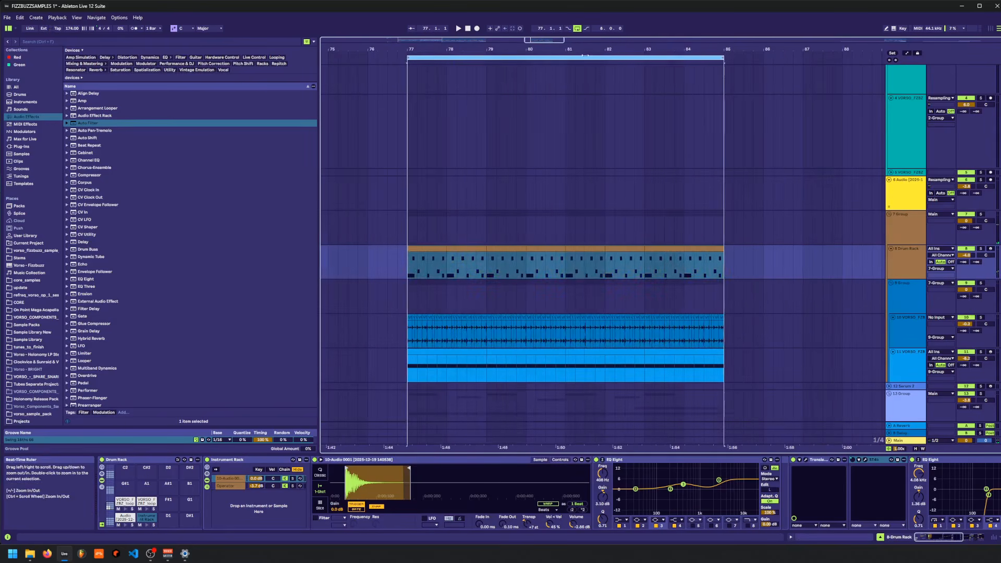
- Consolidate the Drum Rack clips from bar 77 to 85 into one eight-bar clip and open its notes
click(435, 249)
shift+click(693, 248)
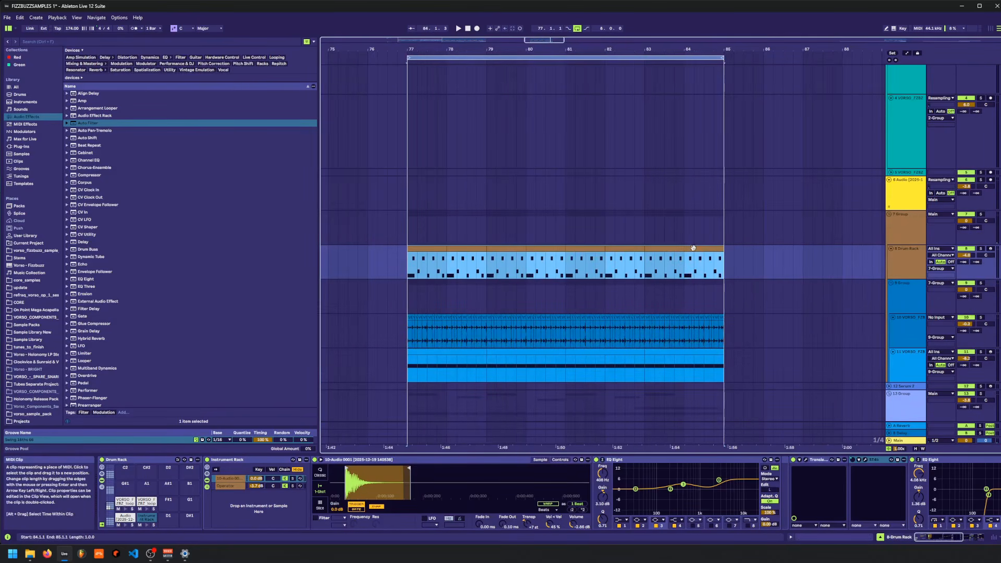
double_click(693, 248)
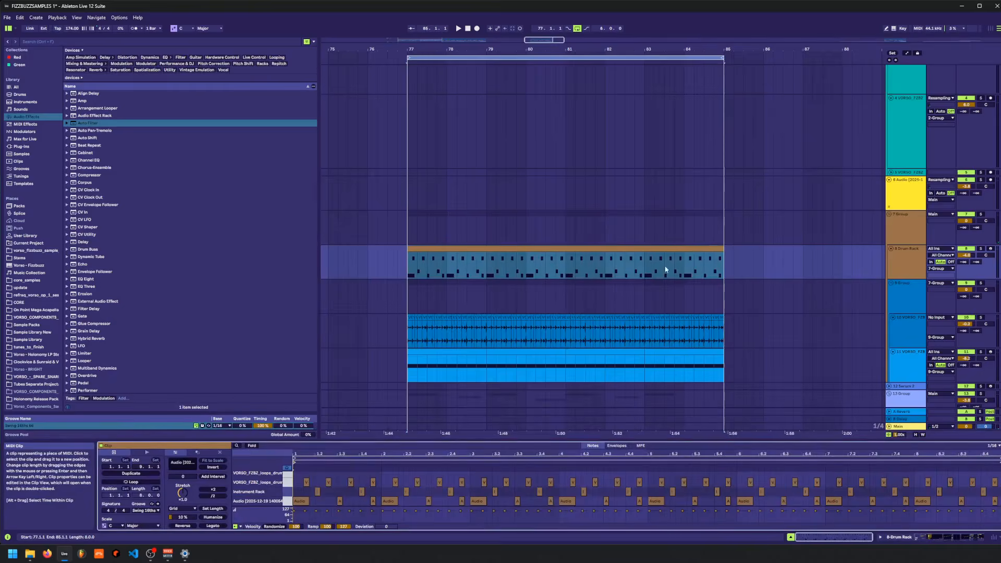
- Delete the C1 drum notes after the clip's first bar, keeping the two in bar 1
click(340, 501)
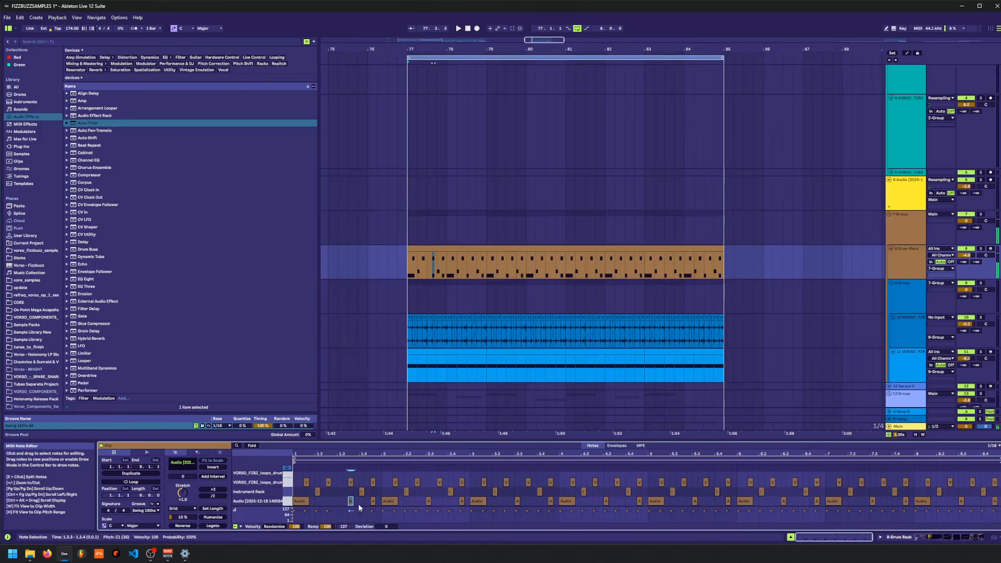
drag(359, 507, 996, 499)
key(Delete)
- Duplicate the two C1 notes of bar 1 into each of the remaining bars of the eight-bar drum clip
click(300, 501)
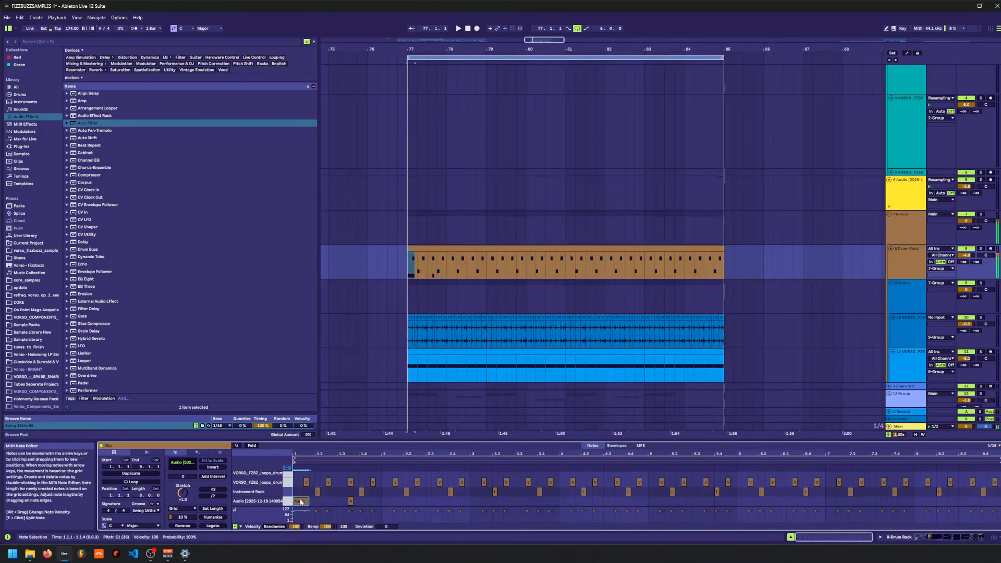
drag(384, 501, 266, 499)
key(ctrl+d)
key(ctrl+d)
key(ctrl+d)
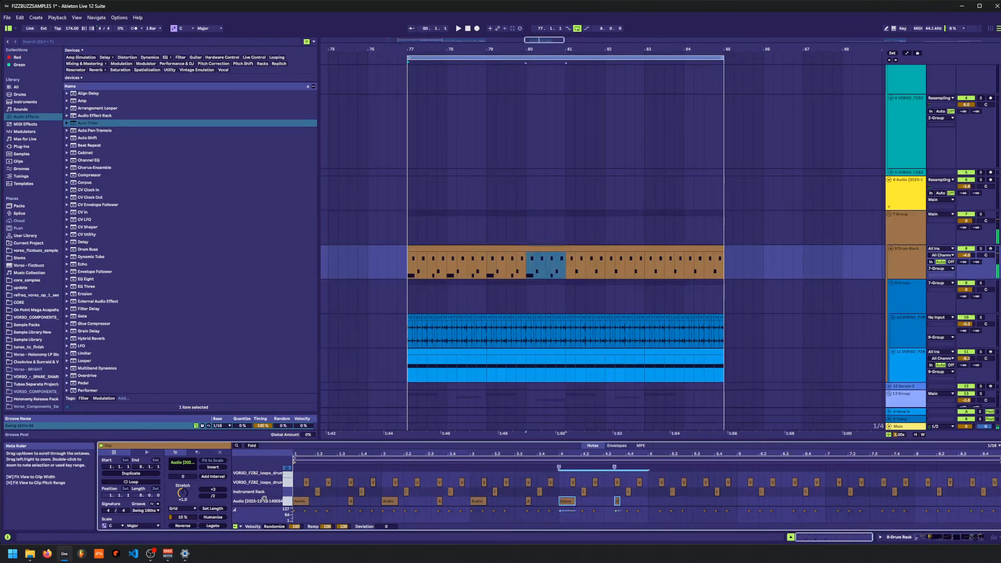
key(ctrl+d)
key(space)
key(ctrl+d)
key(ctrl+d)
key(ctrl+d)
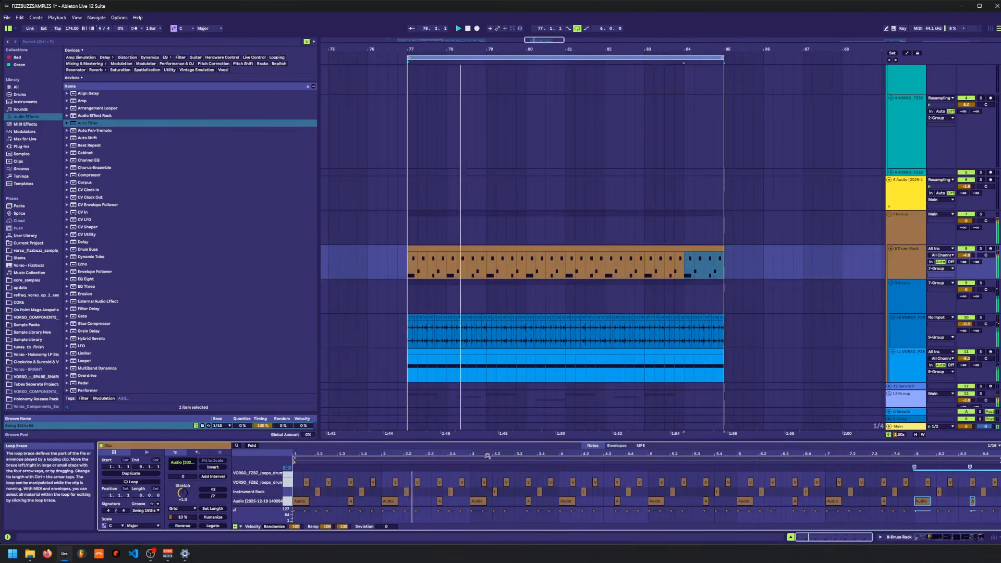
- Shift the C1 note at the start of bar 78 to 78.1.3 and repeat drum bars 77 to 79 up to bar 83
drag(389, 500, 401, 503)
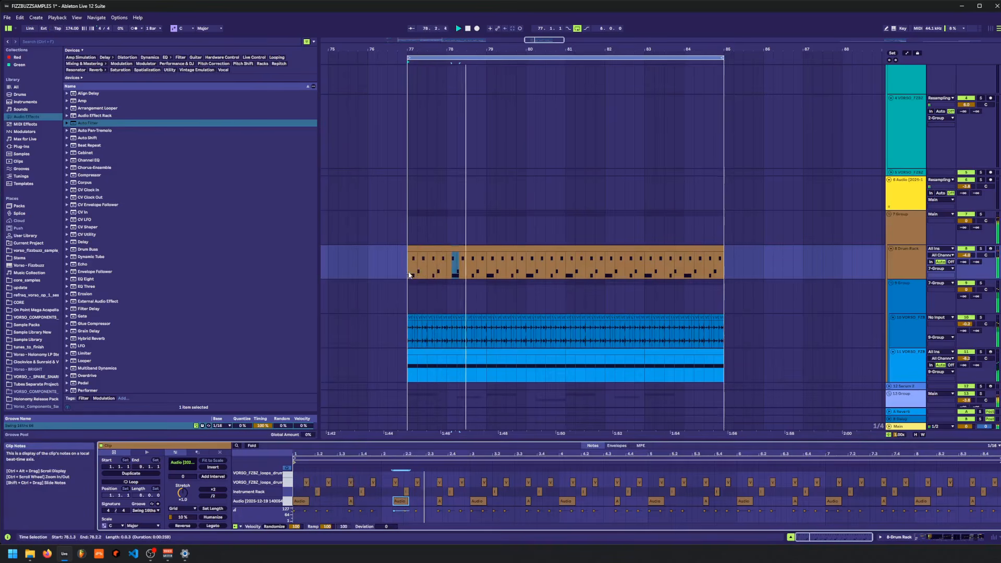
drag(410, 260, 484, 271)
key(Right)
key(Right)
key(Right)
key(Right)
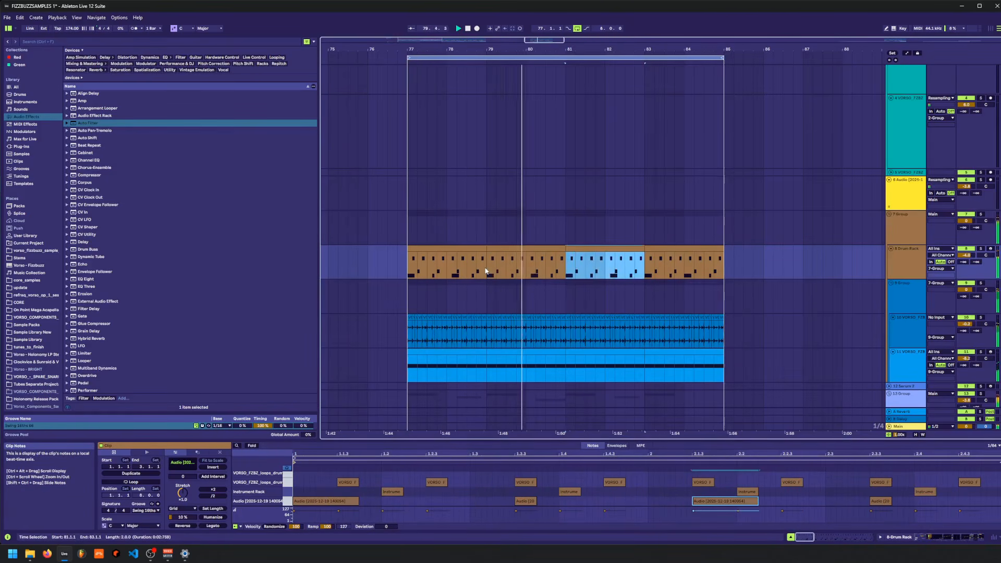
- Join the repeated Drum Rack clips between bars 77 and 85 into a single clip
key(Left)
key(Left)
key(Left)
key(Left)
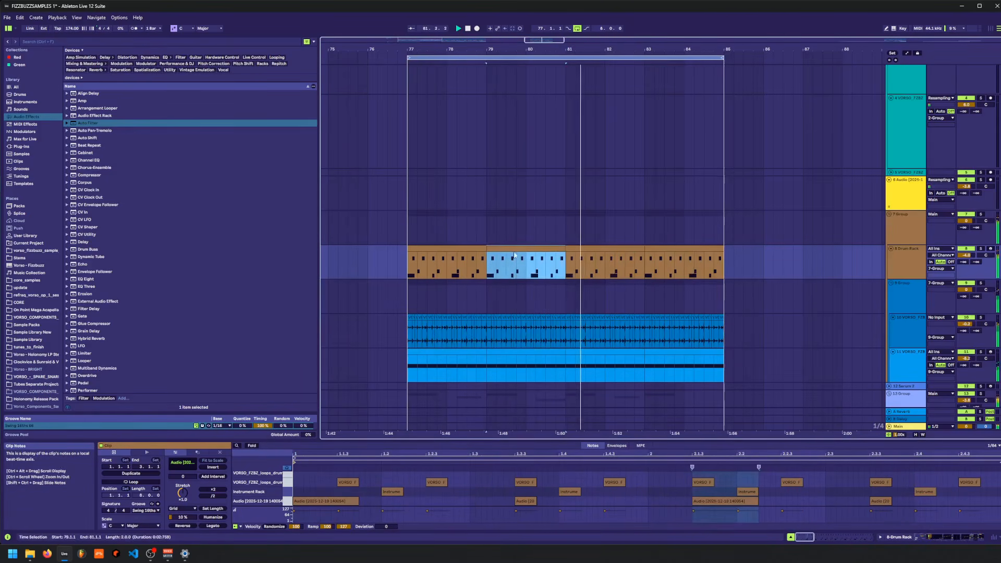
key(shift+Right)
key(shift+Right)
click(652, 251)
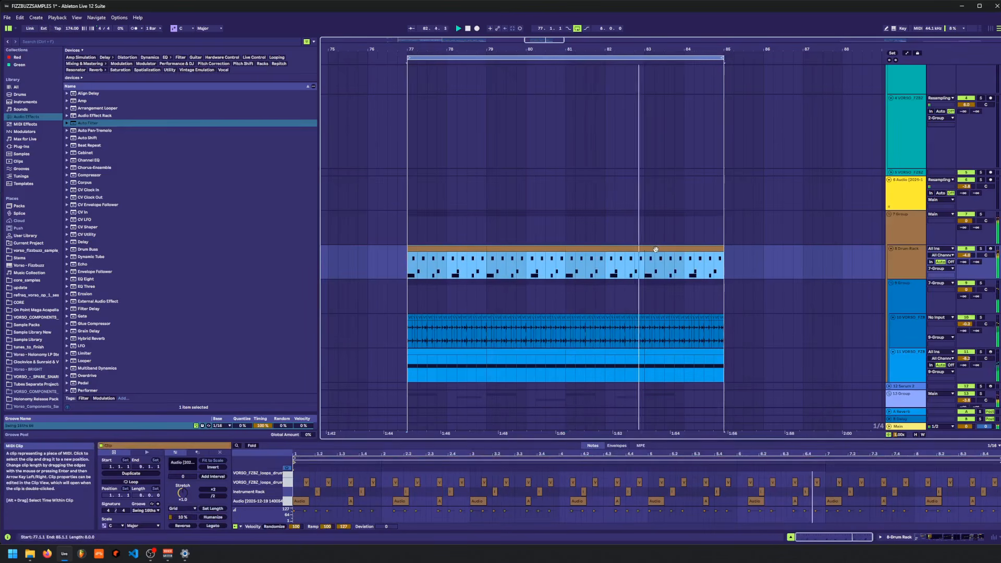
- Open the notes of the first bass clip on track 25, spanning bars 77 to 79
scroll(632, 266, down, 5)
scroll(624, 281, down, 9)
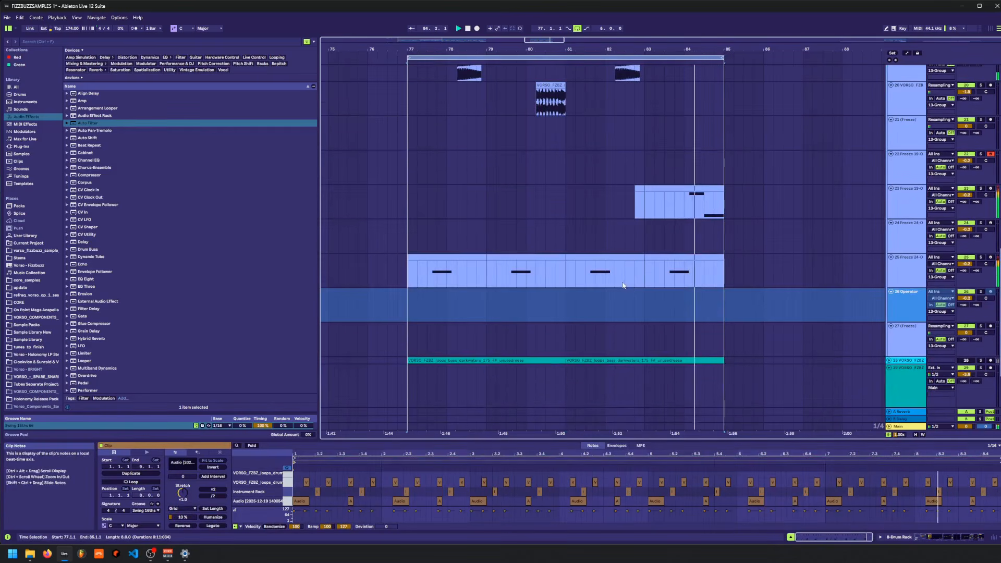
scroll(479, 268, up, 2)
click(448, 314)
click(448, 305)
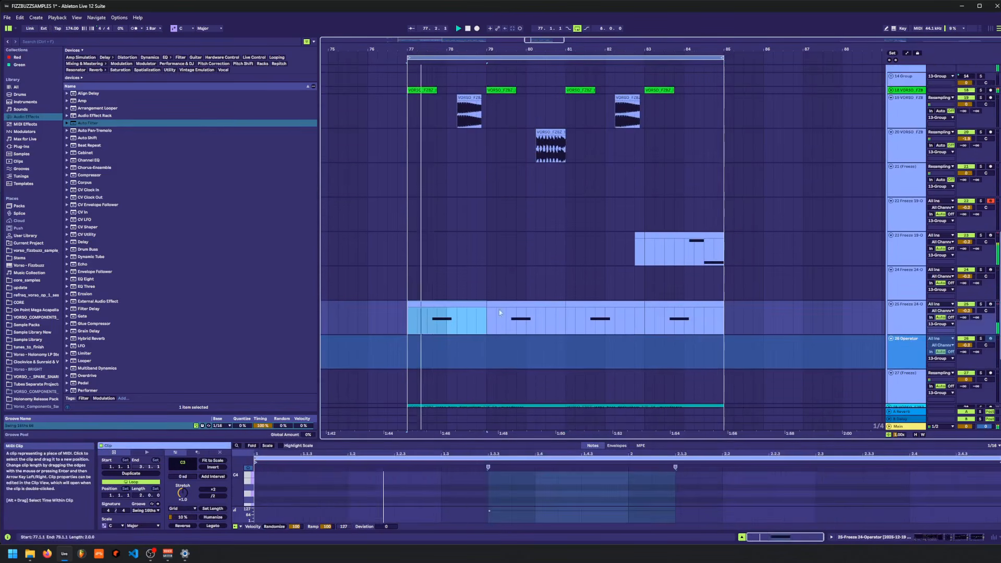
- Save the set and insert an Auto Filter after the sampler on bass track 25
click(926, 537)
key(ctrl+s)
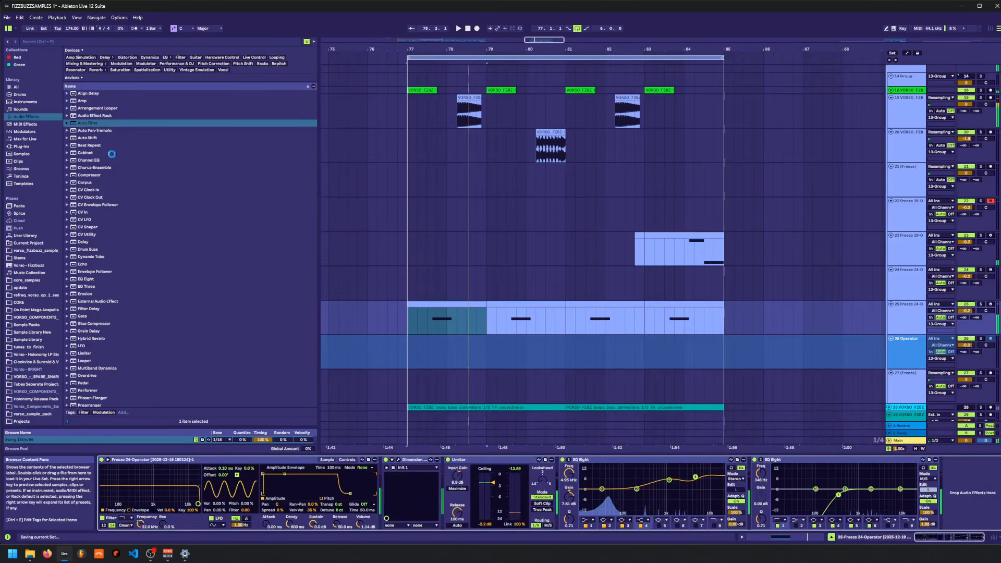
drag(80, 131, 192, 148)
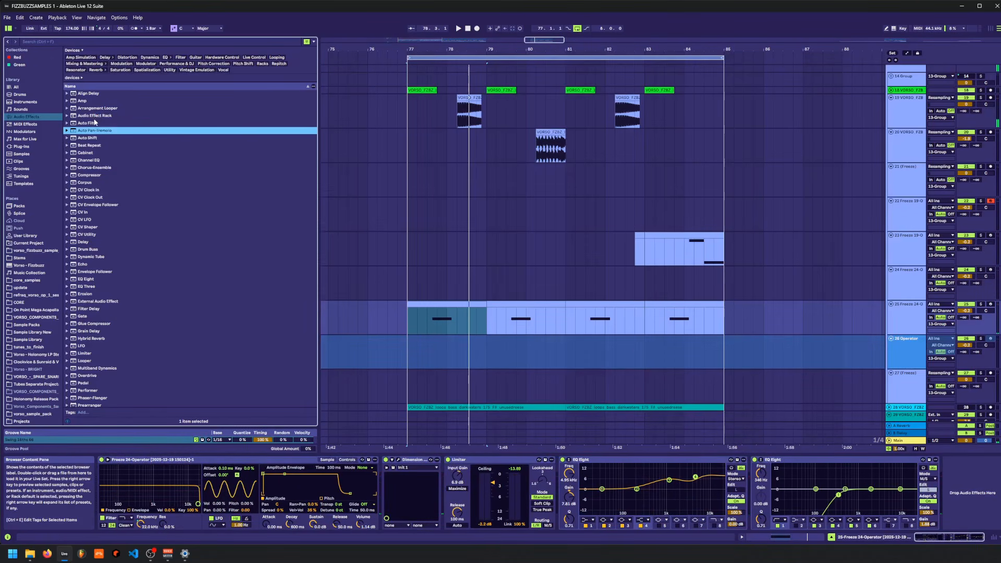
mouse_move(95, 123)
mouse_down()
mouse_move(411, 411)
mouse_move(411, 485)
mouse_up()
click(430, 315)
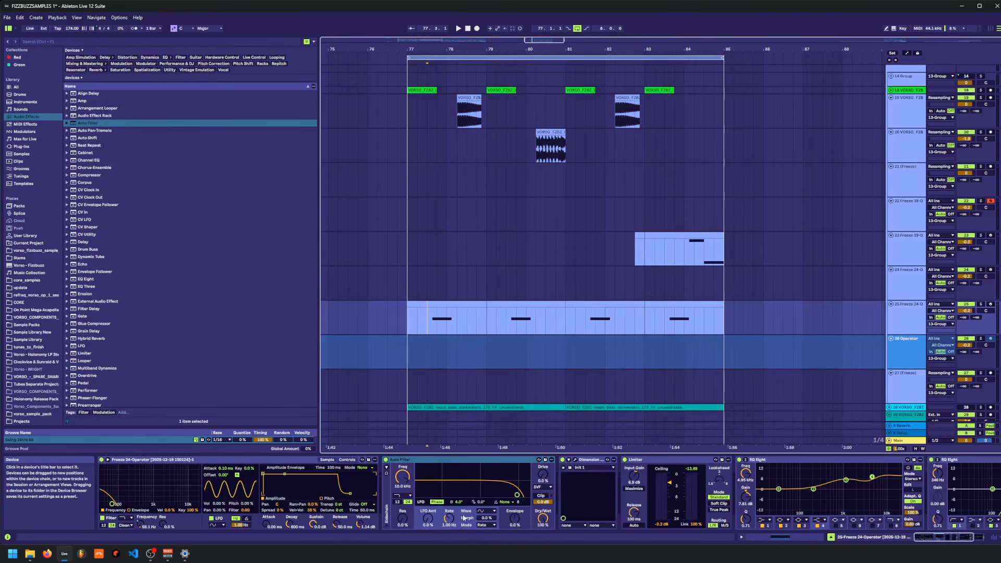
- Switch the Auto Filter's LFO to Synced mode and set its rate to 1/8 while auditioning the bass
click(484, 512)
click(457, 507)
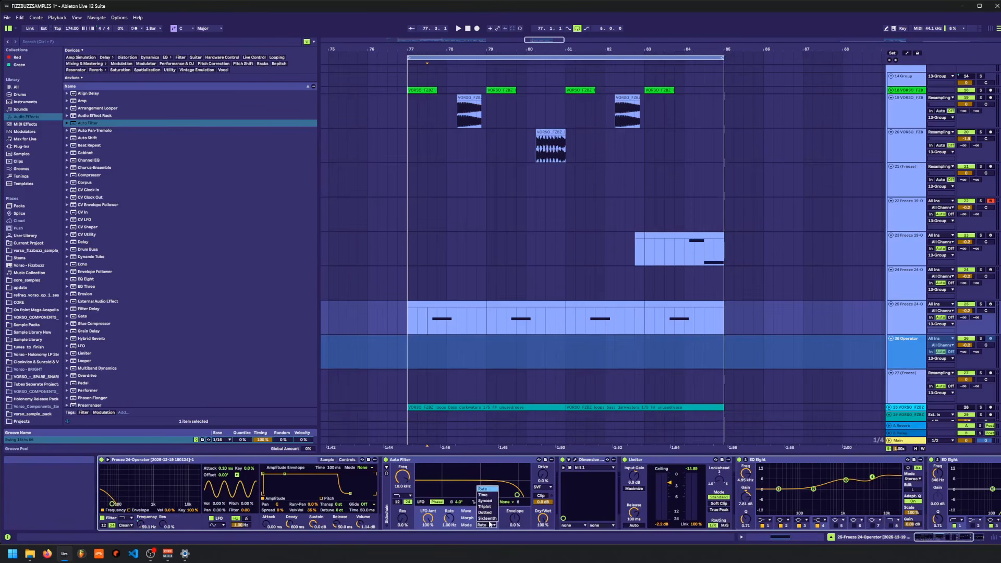
key(space)
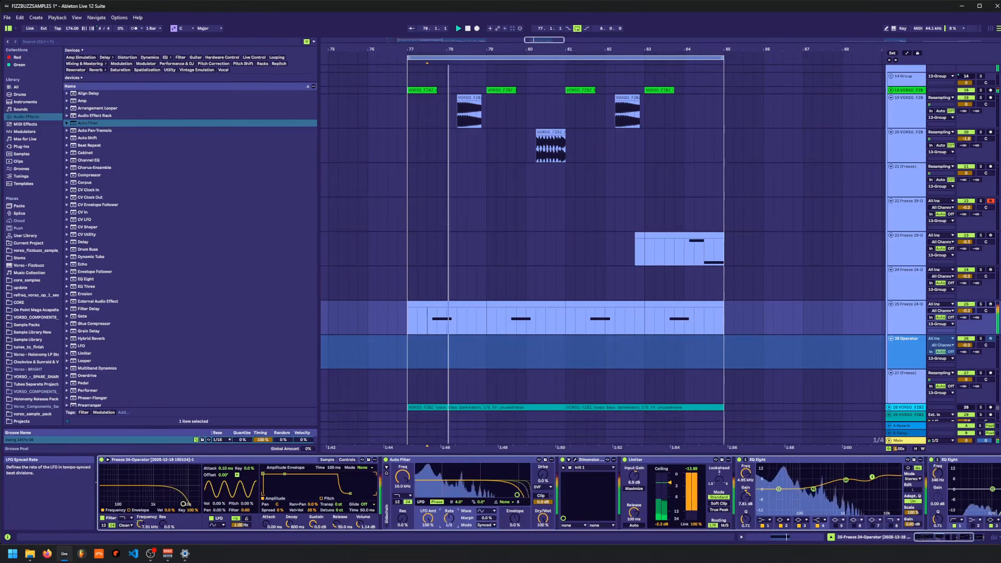
drag(452, 520, 453, 516)
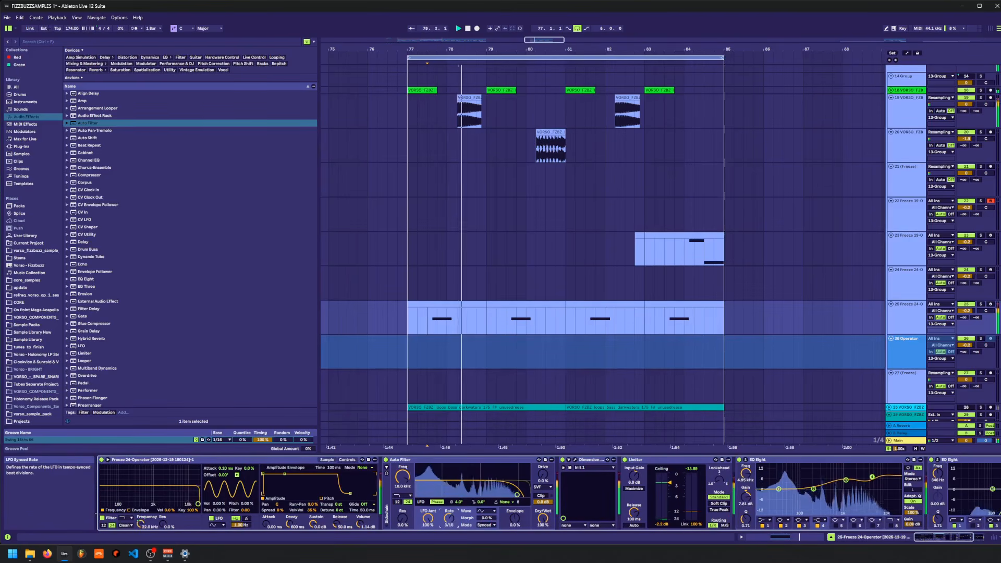
key(space)
key(space)
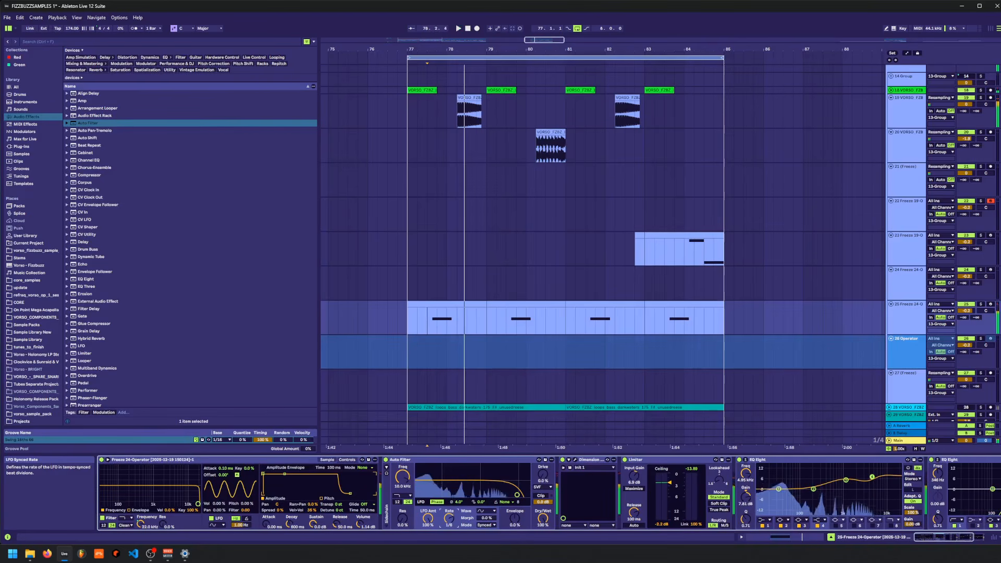
key(space)
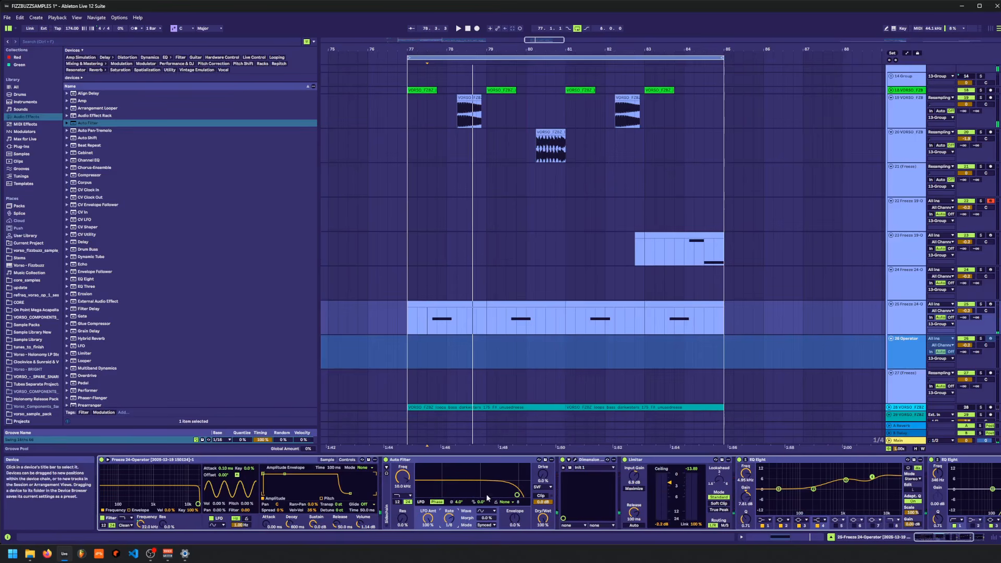
- Adjust the Auto Filter's LFO phase and phase offset while auditioning the bass, settling both on 0.0°
key(space)
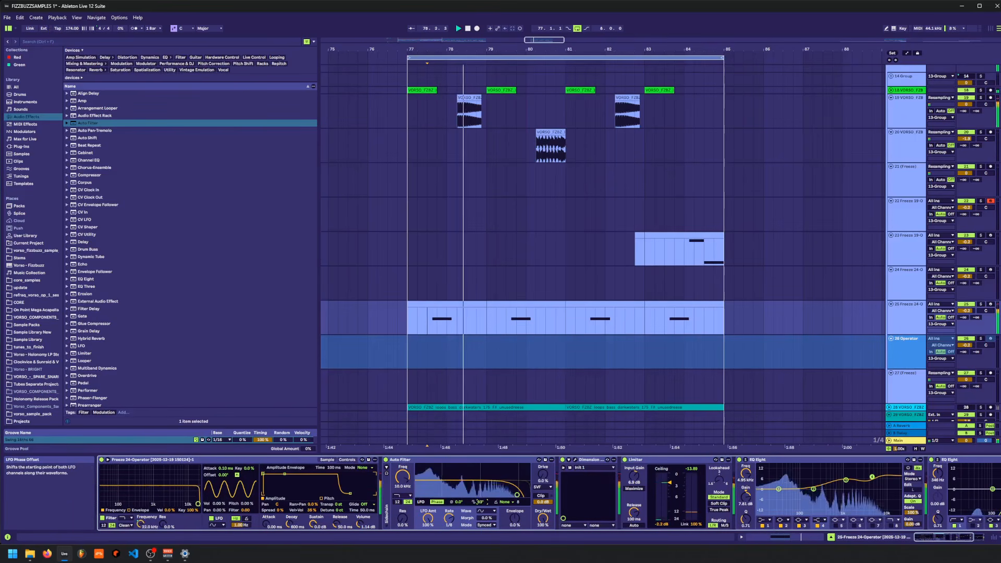
key(space)
key(space)
key(space)
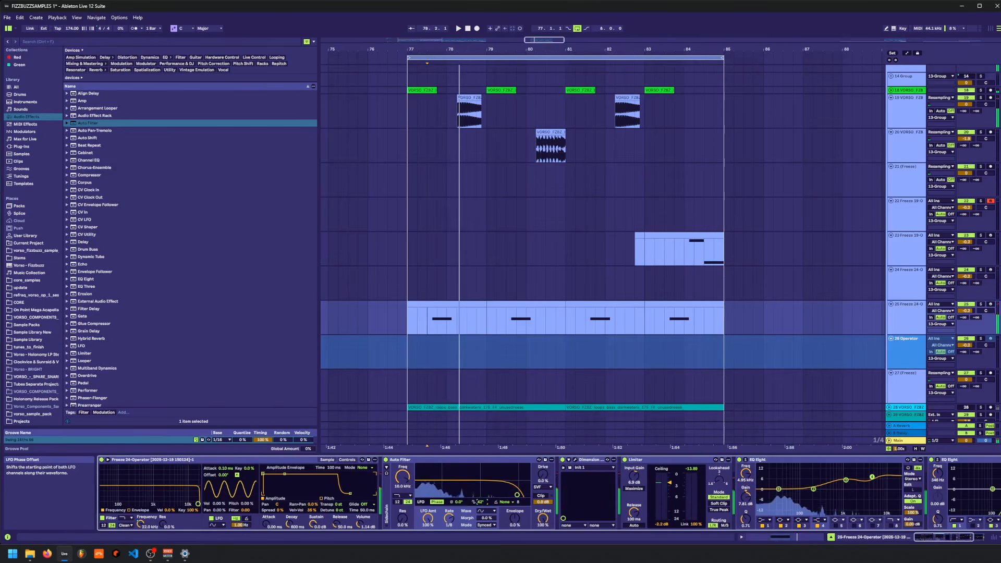
key(space)
mouse_move(480, 502)
mouse_down()
mouse_move(480, 491)
mouse_move(459, 487)
mouse_move(459, 439)
mouse_move(481, 536)
mouse_up()
key(space)
key(space)
key(space)
key(space)
key(space)
key(space)
key(space)
key(space)
key(space)
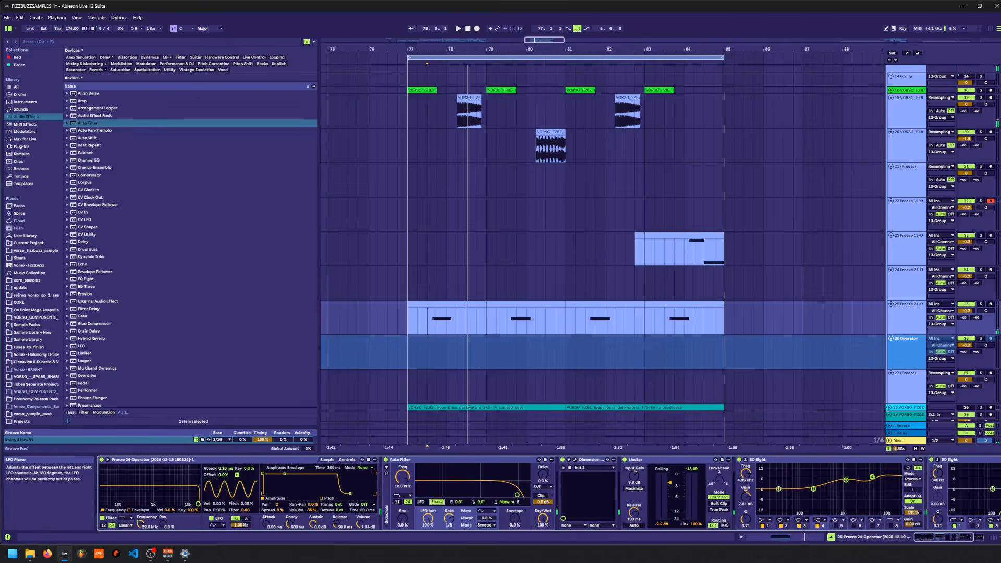
click(490, 516)
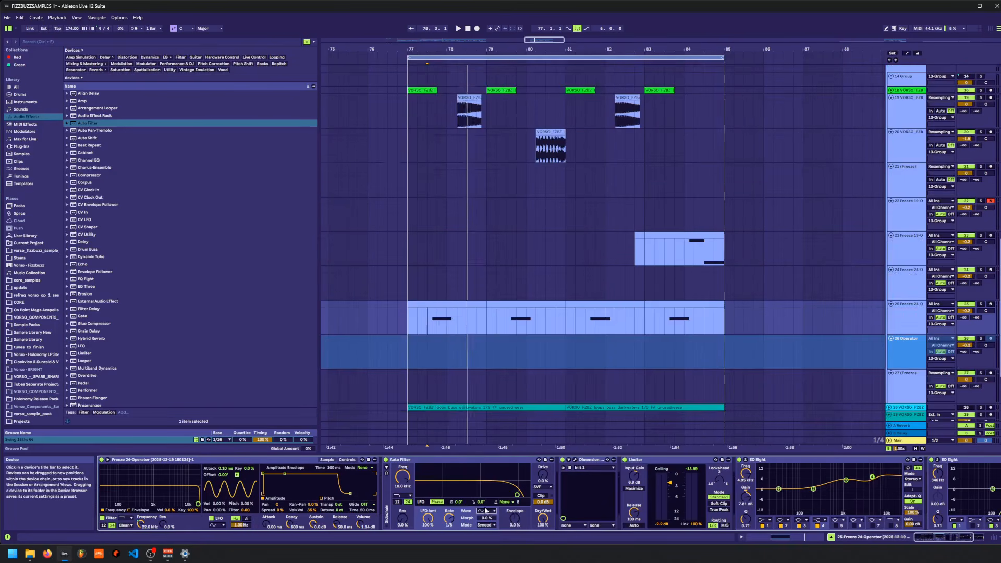
key(space)
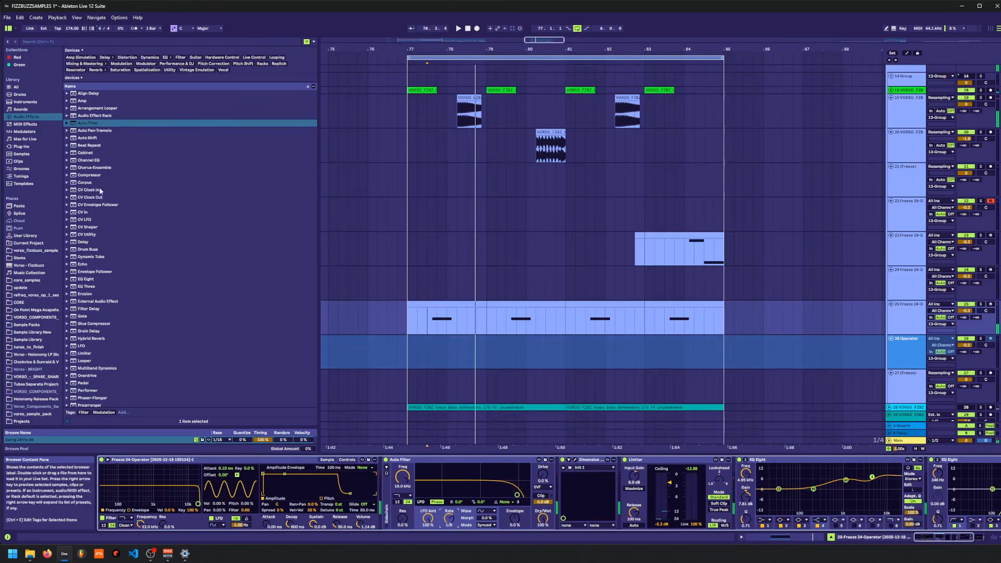
- Insert a Delay after the Auto Filter on the bass track, adjust its Dry/Wet mix and audition it
click(85, 243)
key(Return)
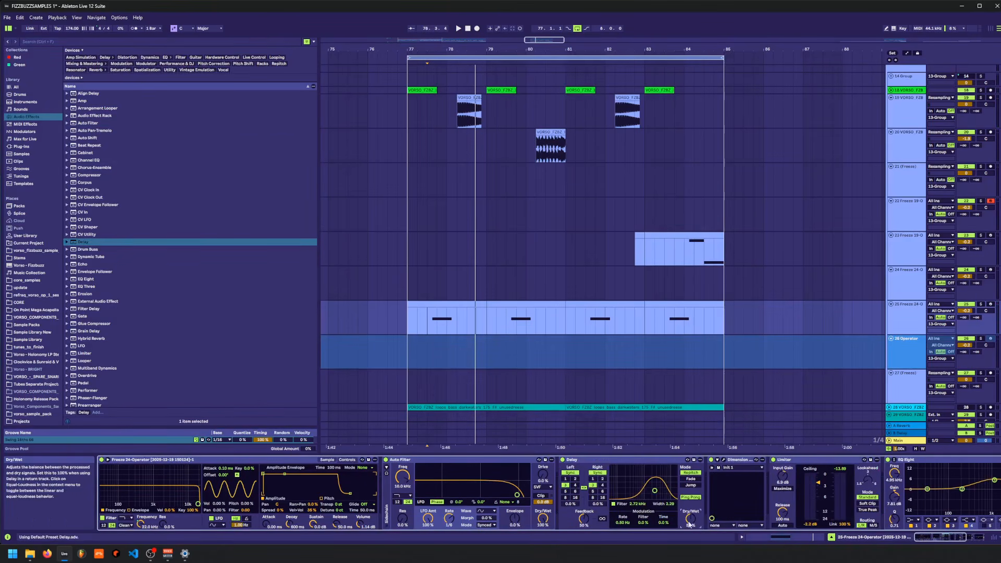
click(427, 323)
key(space)
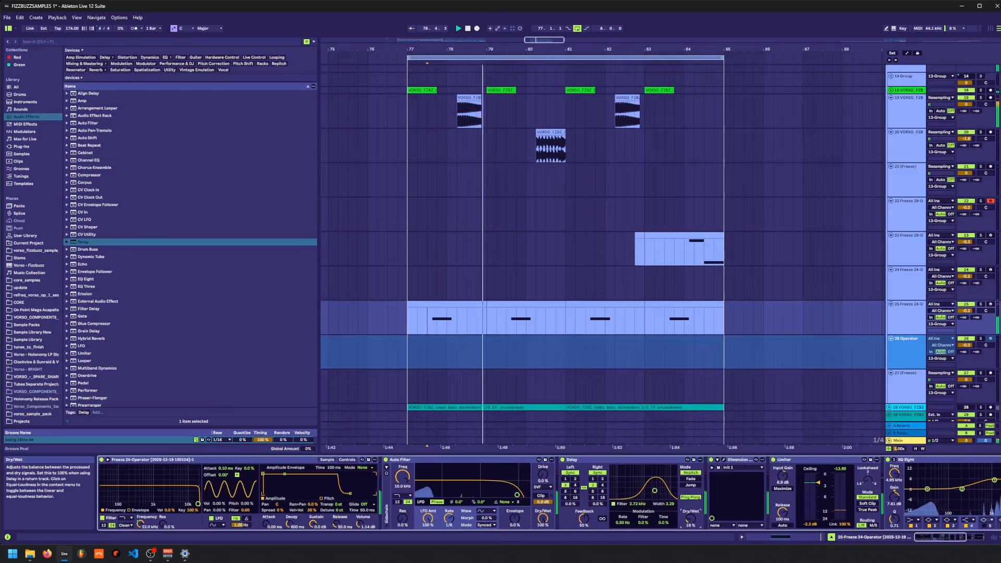
- Deactivate the audio drum loop on track 10 between bars 77 and 85
scroll(558, 257, up, 5)
scroll(558, 257, down, 2)
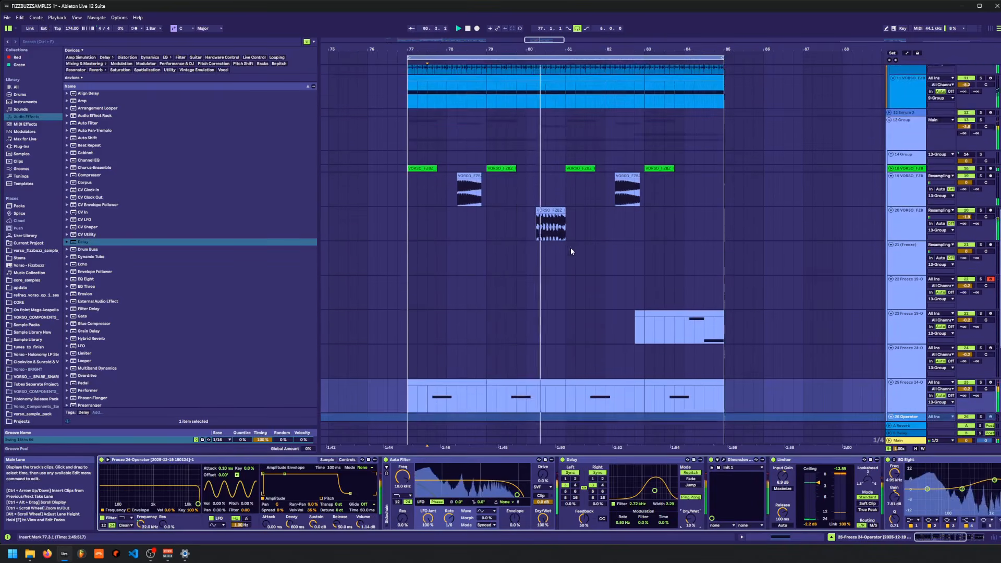
scroll(566, 246, up, 5)
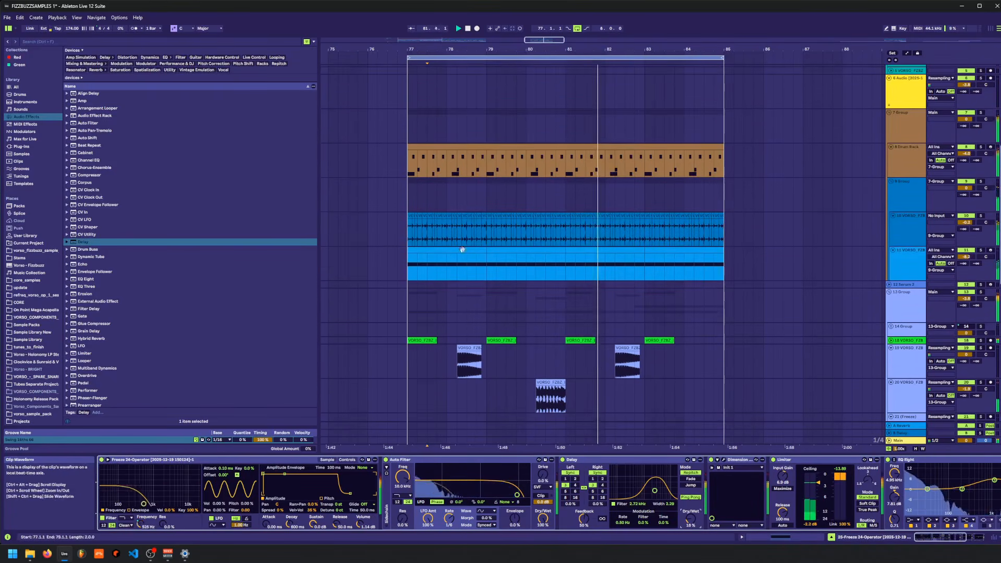
drag(399, 235, 735, 228)
key(space)
key(space)
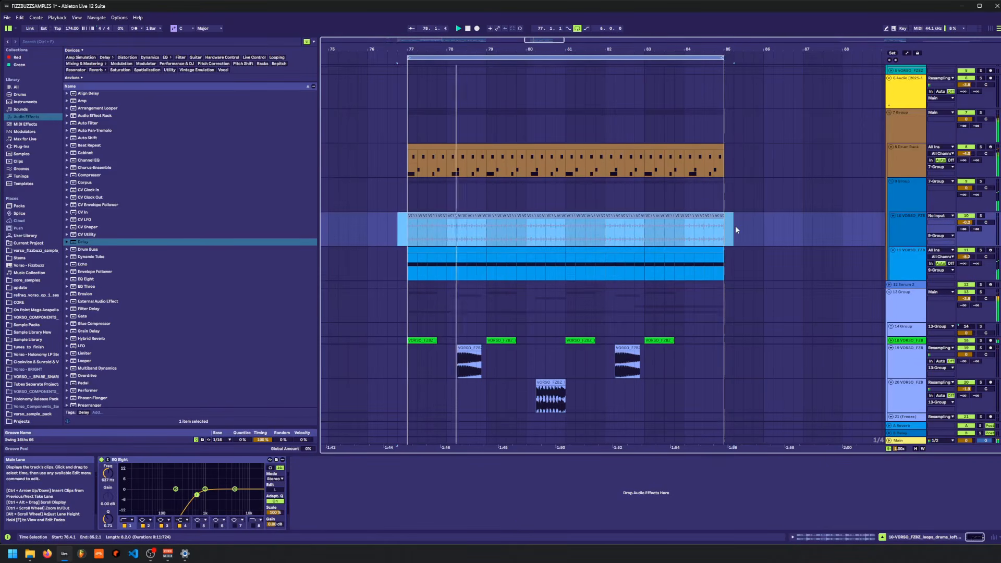
click(691, 238)
- Join the track 11 drum clips between bars 77 and 85 and transpose all their notes up four semitones to E3
click(679, 249)
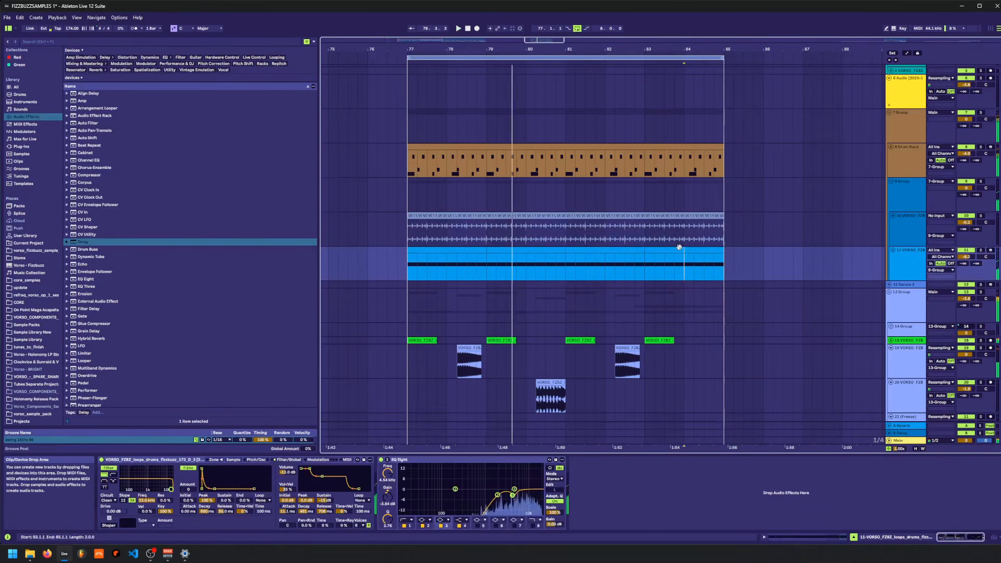
key(space)
click(446, 248)
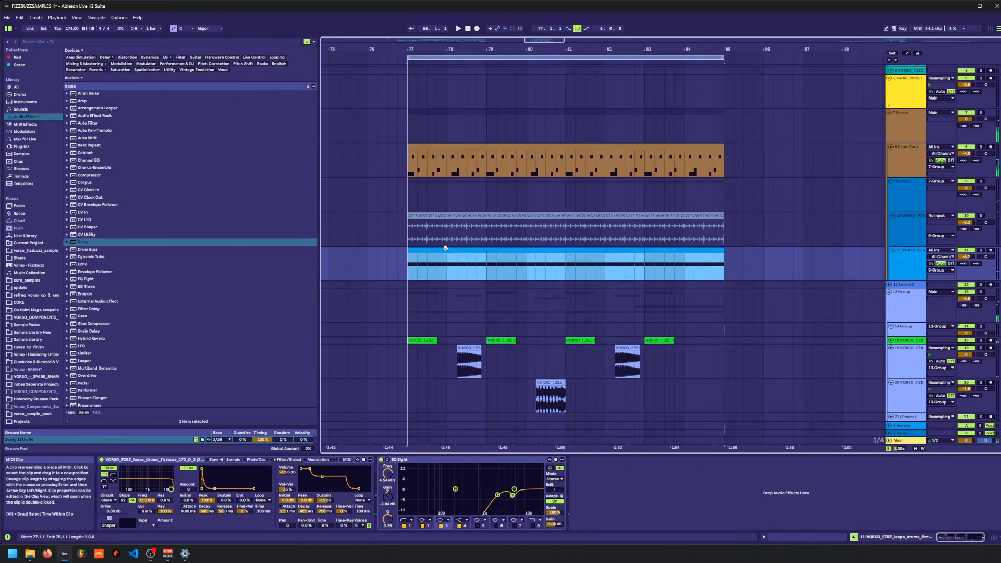
double_click(446, 248)
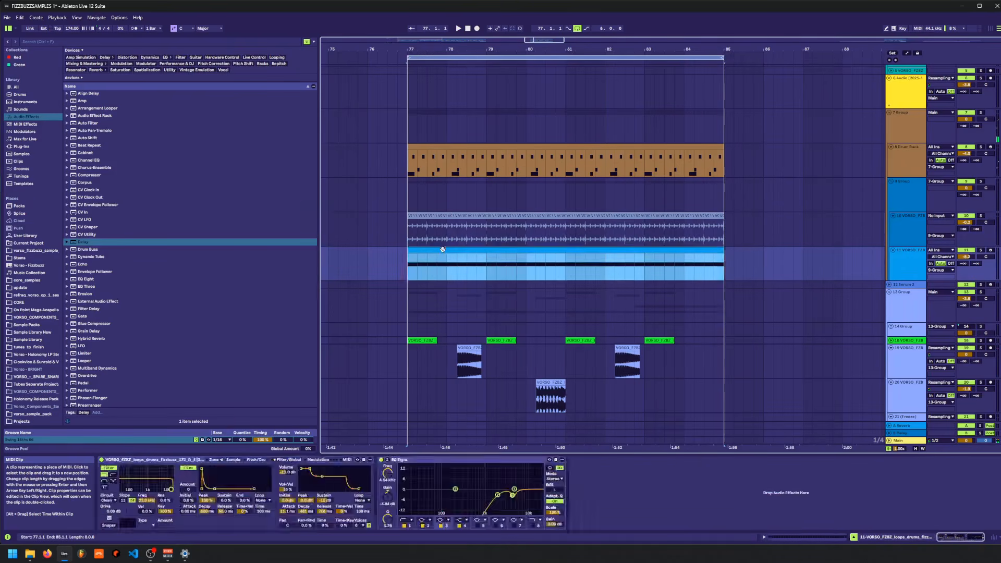
drag(364, 445, 367, 399)
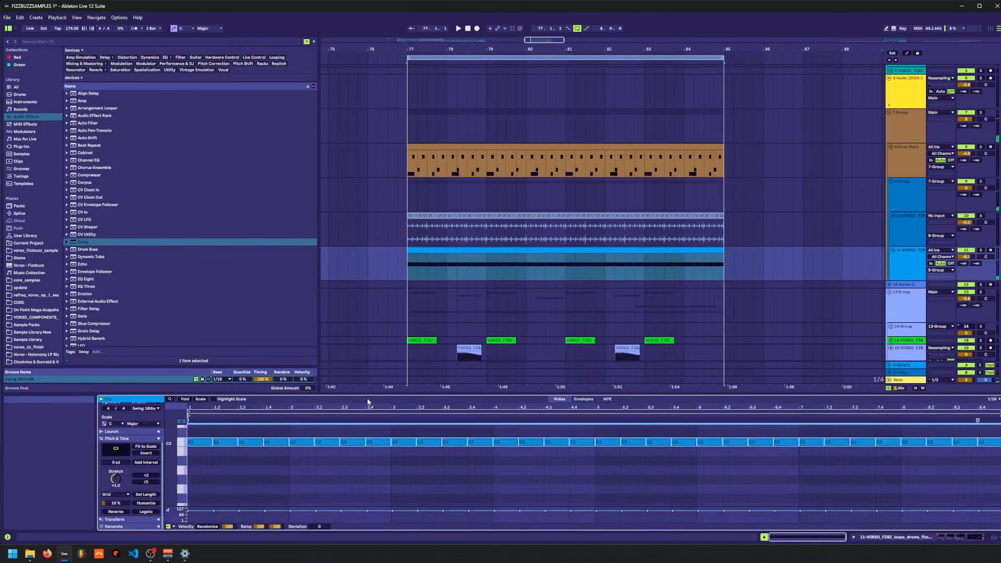
key(Up)
key(Up)
key(Up)
key(Up)
key(space)
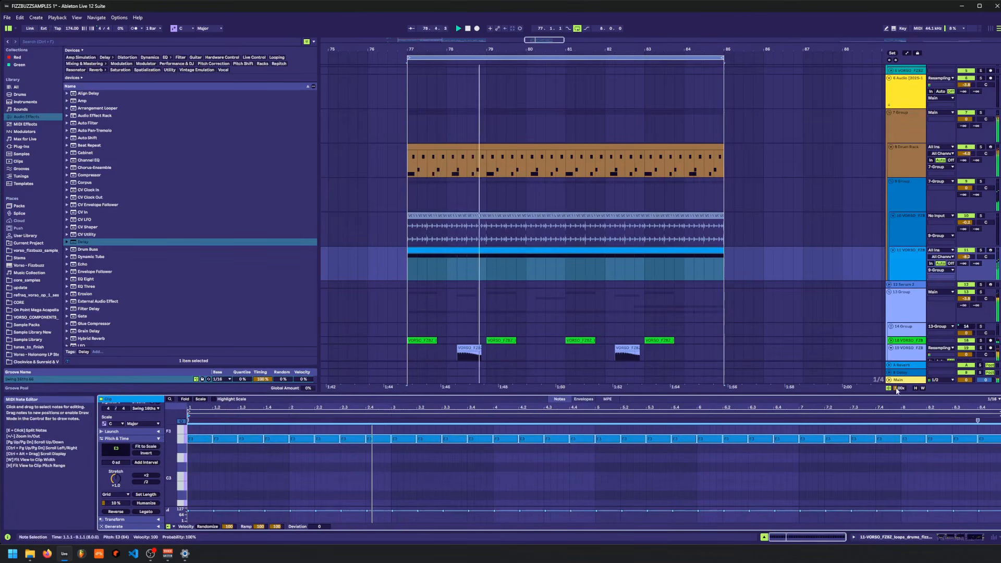
- Duplicate track 11, keeping only the bars 77 to 85 clip on the copy and only the earlier section on the original
key(space)
key(ctrl+d)
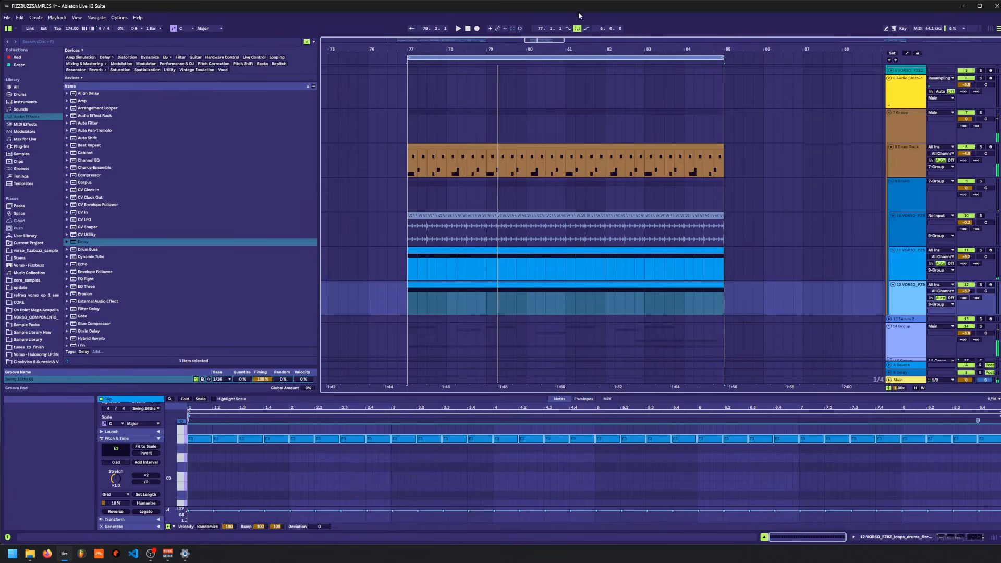
drag(568, 46, 567, 52)
drag(424, 293, 326, 303)
key(Delete)
drag(625, 282, 714, 278)
key(Delete)
- Show the devices of the duplicated drum track 12 and lower the sustain of its sampler's volume envelope during playback
click(692, 290)
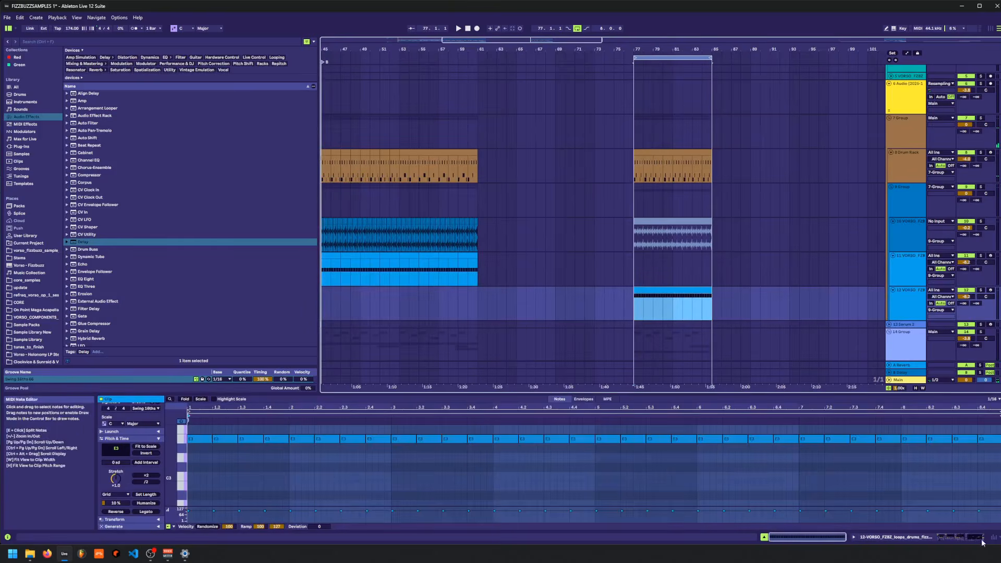
click(960, 537)
key(space)
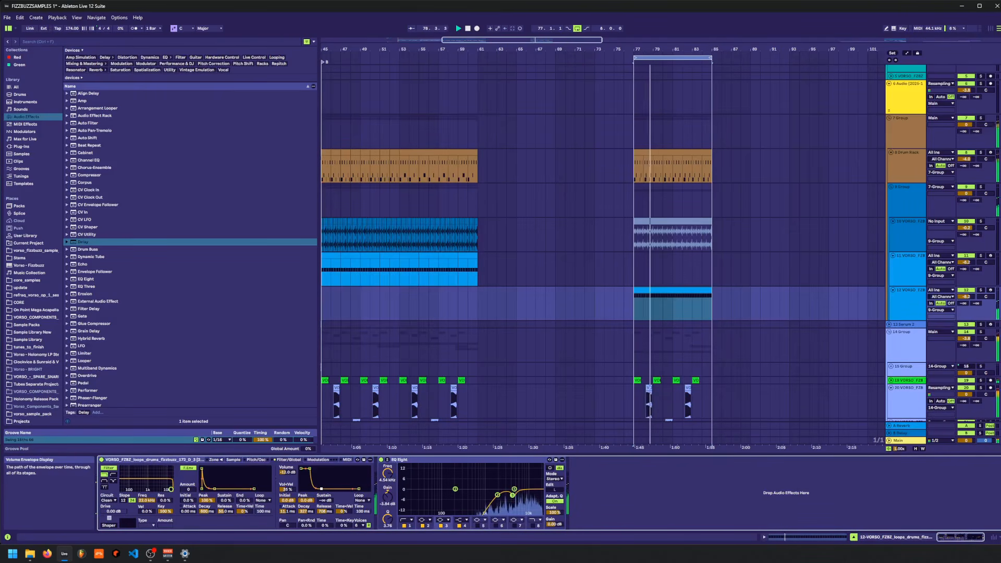
- Reactivate the audio drum loop on track 10 between bars 77 and 85 and play the section
click(647, 222)
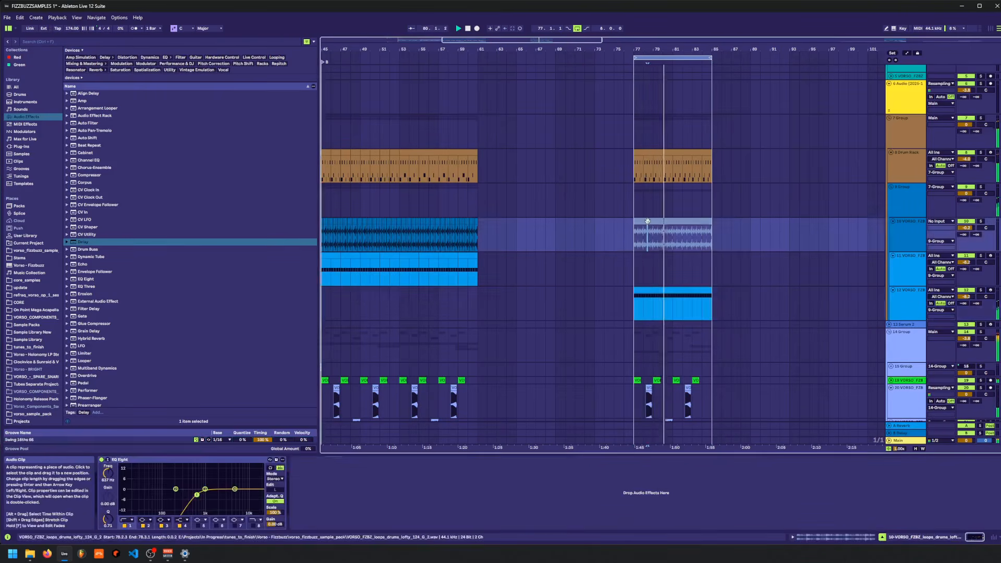
drag(637, 233, 722, 240)
key(space)
key(0)
key(space)
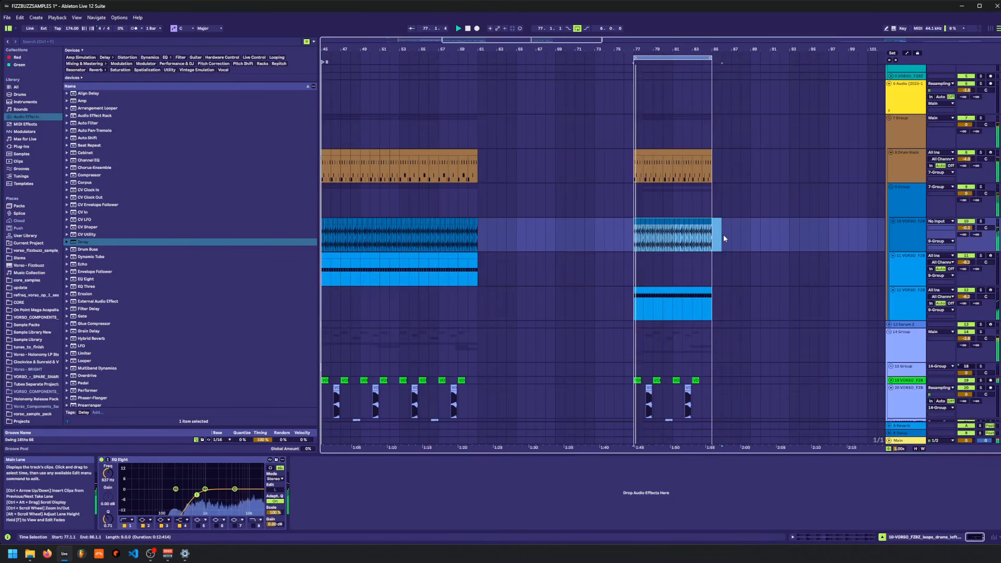
- Fold the Drum Rack track, the drum loop group 9 and the bass group 14 in the arrangement
drag(659, 49, 659, 78)
click(908, 222)
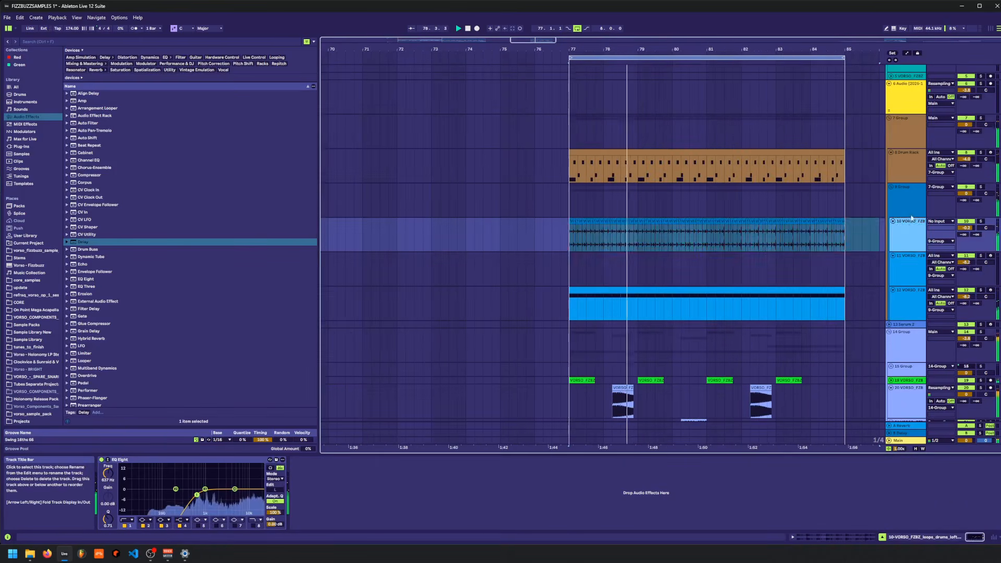
click(910, 188)
key(Left)
click(913, 172)
key(Left)
key(Down)
click(913, 174)
click(910, 181)
click(915, 230)
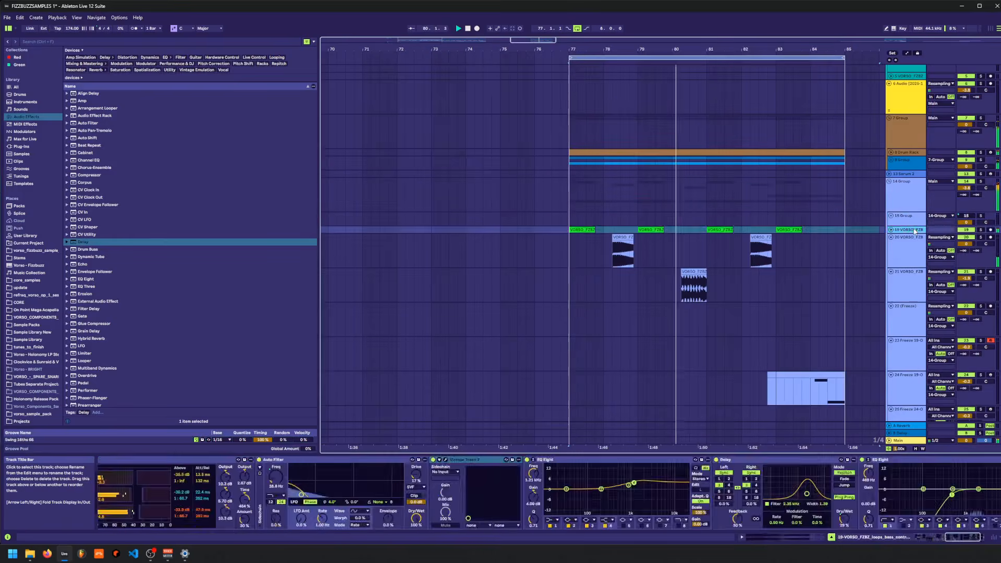
click(915, 237)
key(Left)
click(914, 210)
key(Left)
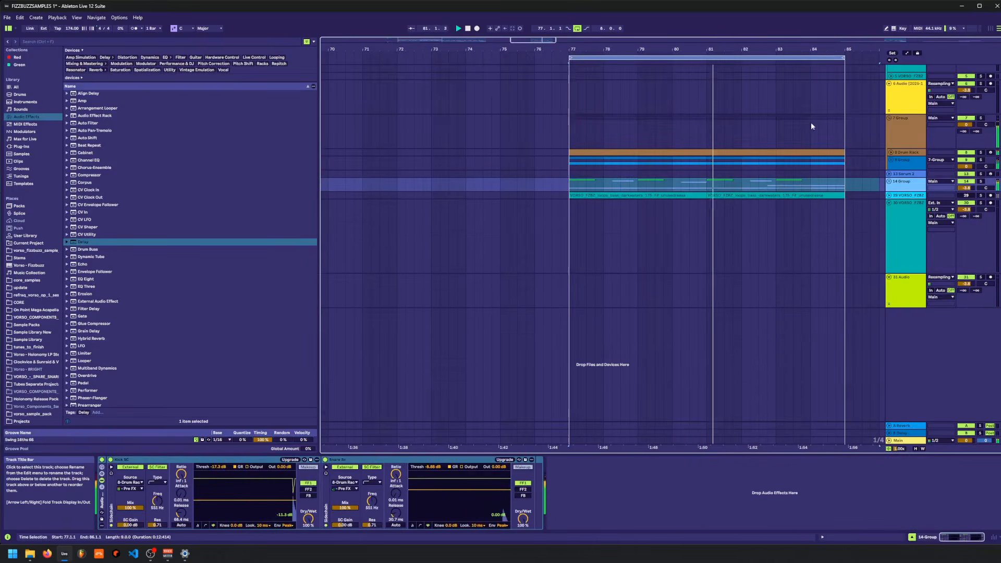
- Duplicate bars 77 to 85 across all the section's tracks so they repeat from bar 85 to 93
click(575, 106)
drag(575, 106, 839, 248)
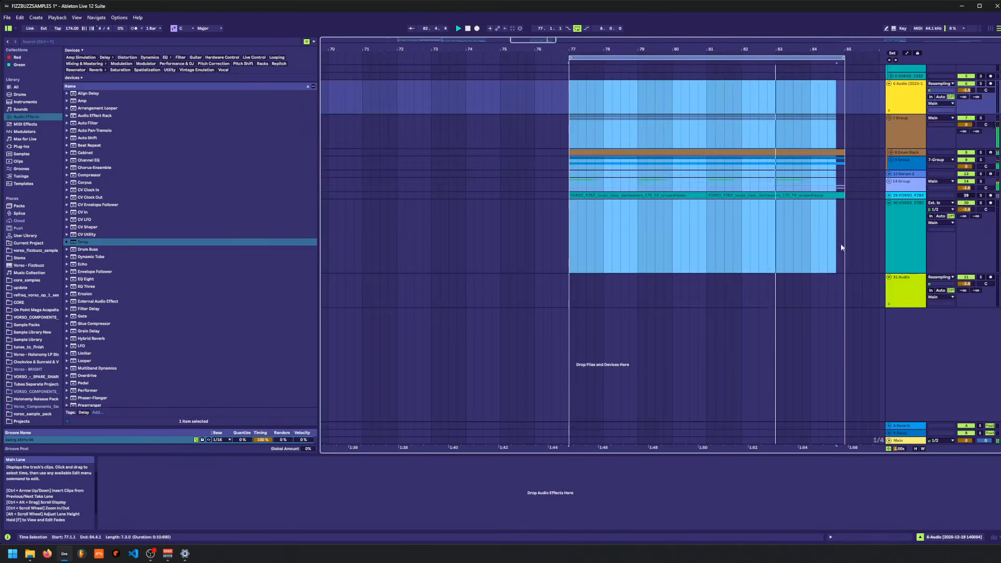
key(ctrl+d)
drag(765, 229, 849, 231)
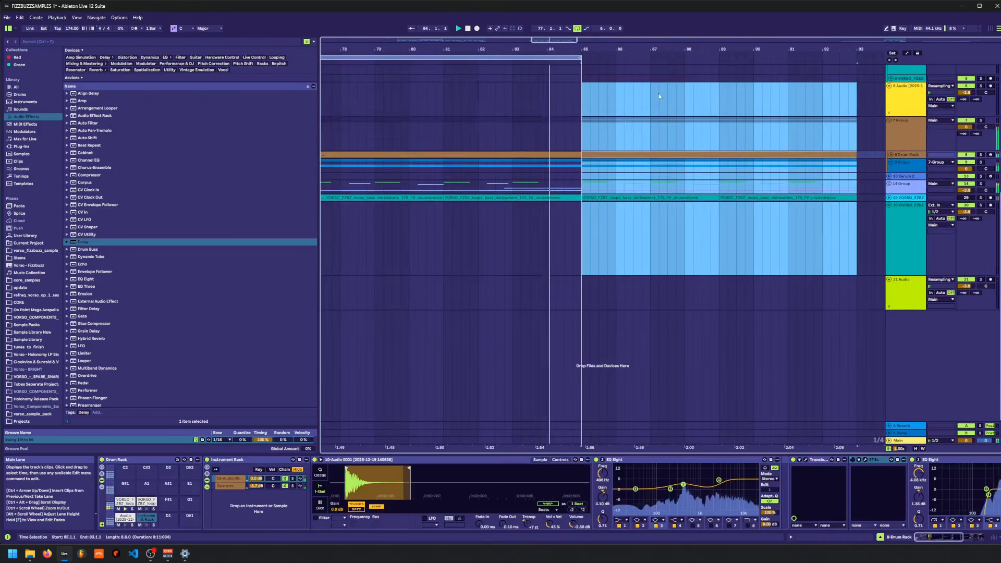
scroll(584, 59, down, 5)
- Extend the arrangement loop to 16 bars, from bar 77 to 93, and unfold group 14 to show its tracks
click(577, 58)
drag(583, 58, 712, 59)
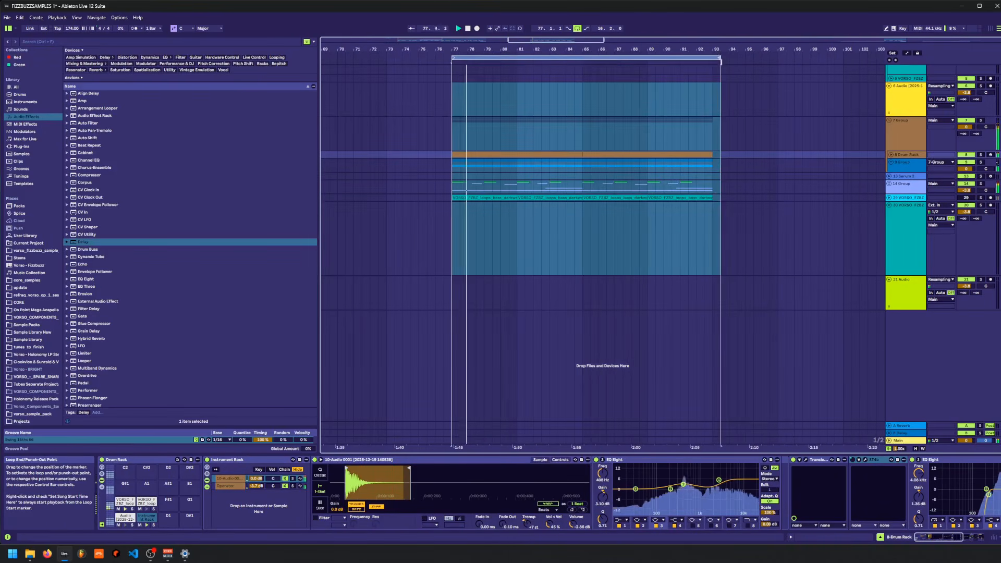
click(889, 184)
scroll(624, 287, down, 2)
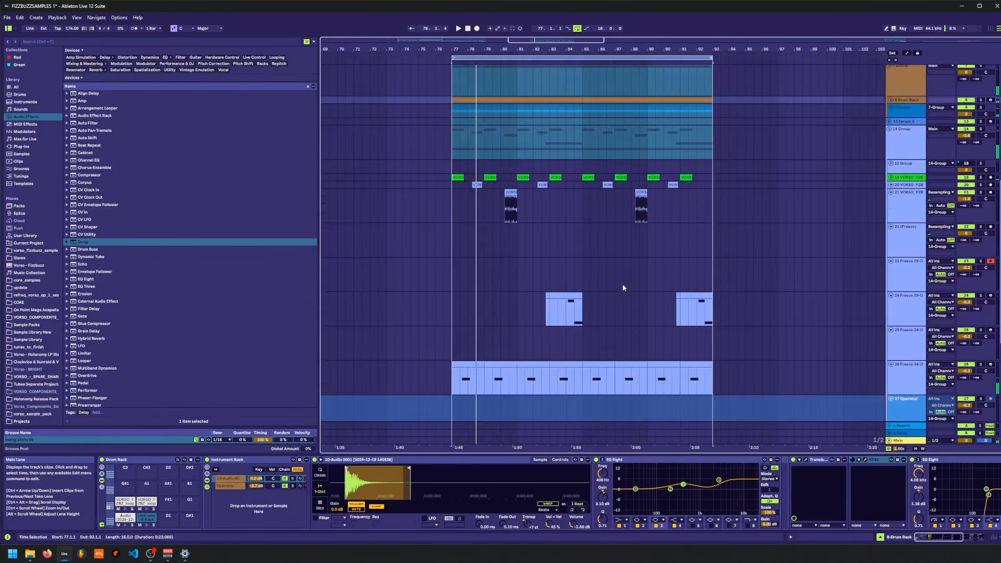
- Solo and audition the track 26 bass from bar 85, find MAutoPitch among the plug-ins, and insert it ahead of Auto Filter
click(568, 392)
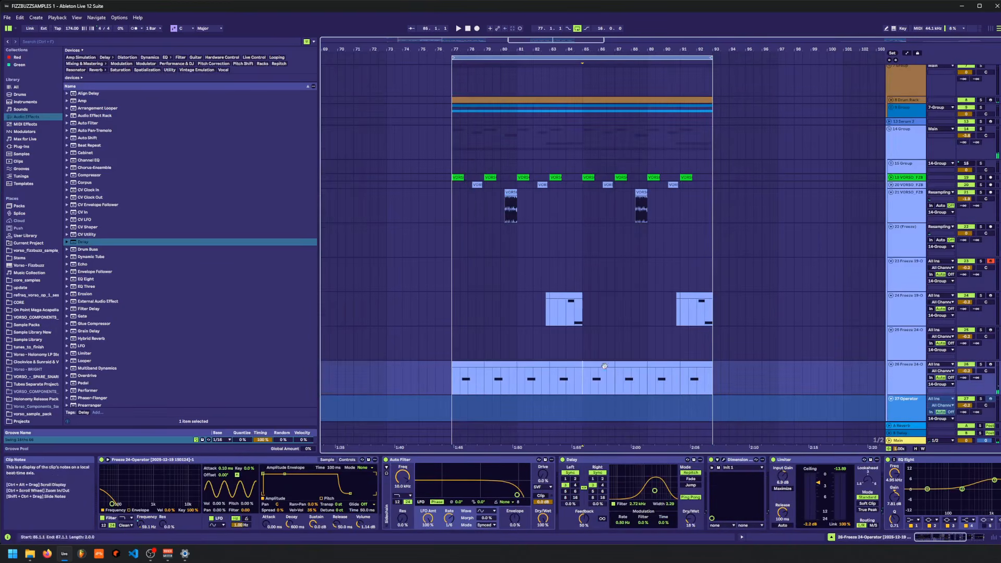
key(space)
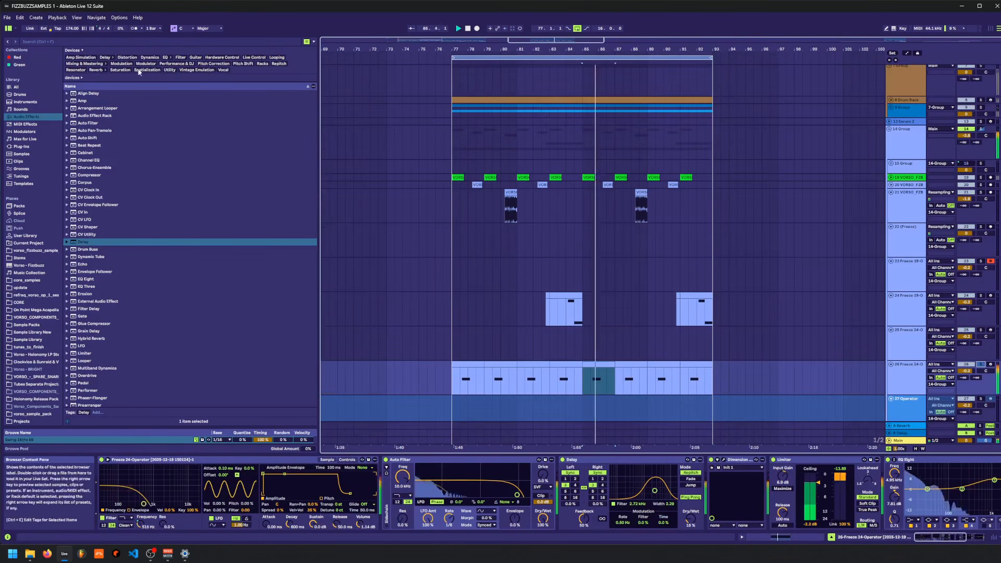
click(46, 41)
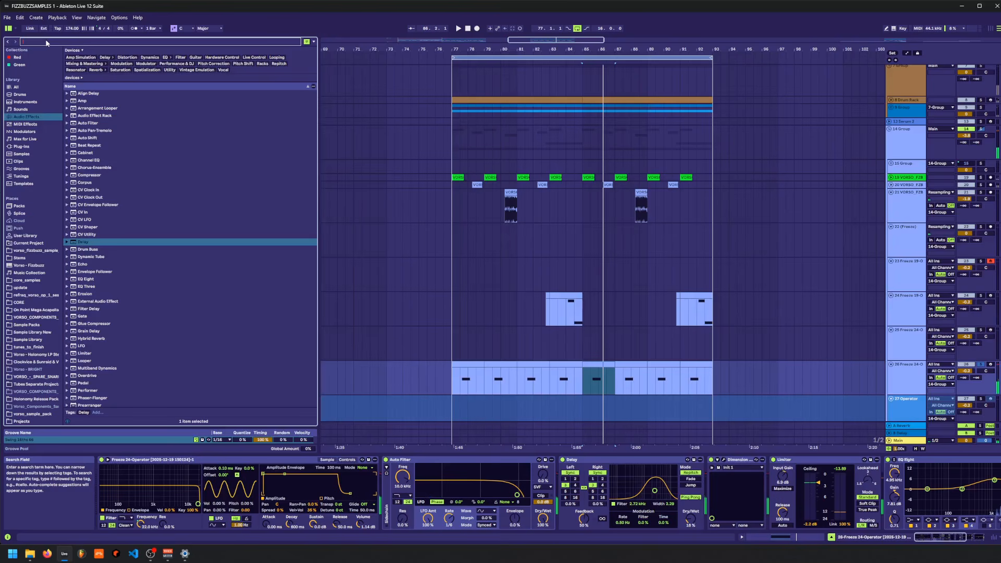
text(mau)
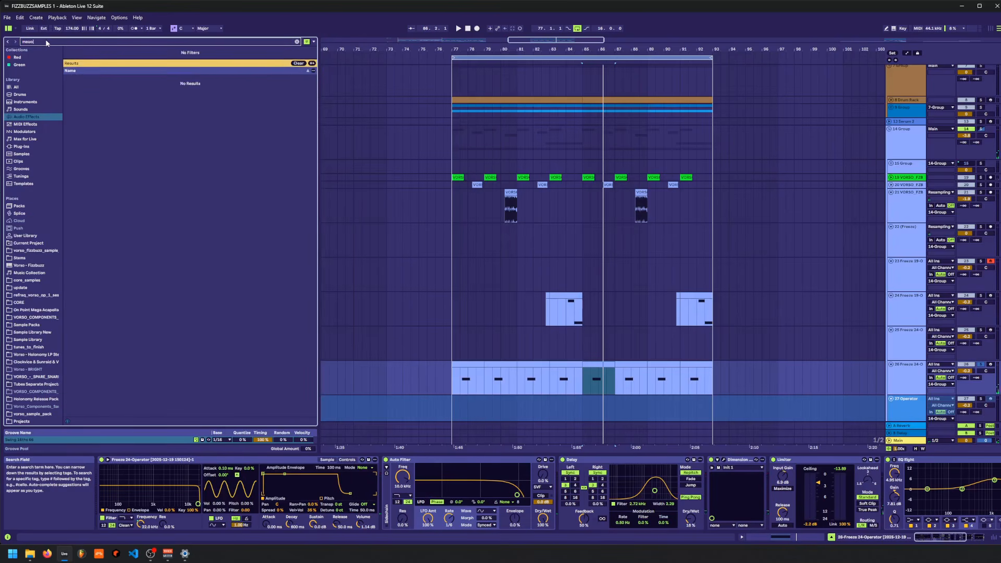
click(22, 146)
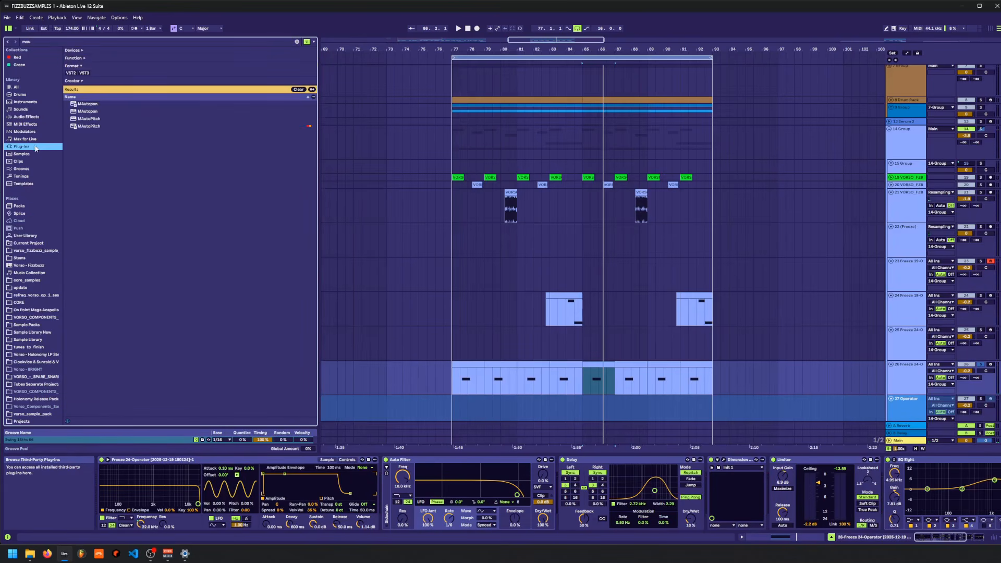
click(88, 126)
drag(494, 494, 434, 480)
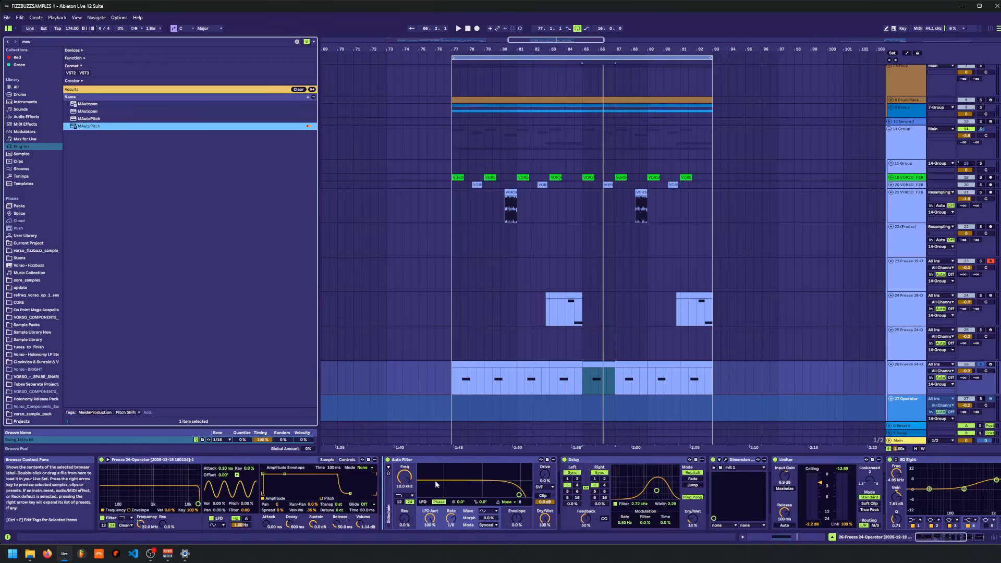
- Play the bass from around bar 85 and lower the formant shift in MAutoPitch
click(588, 381)
click(398, 460)
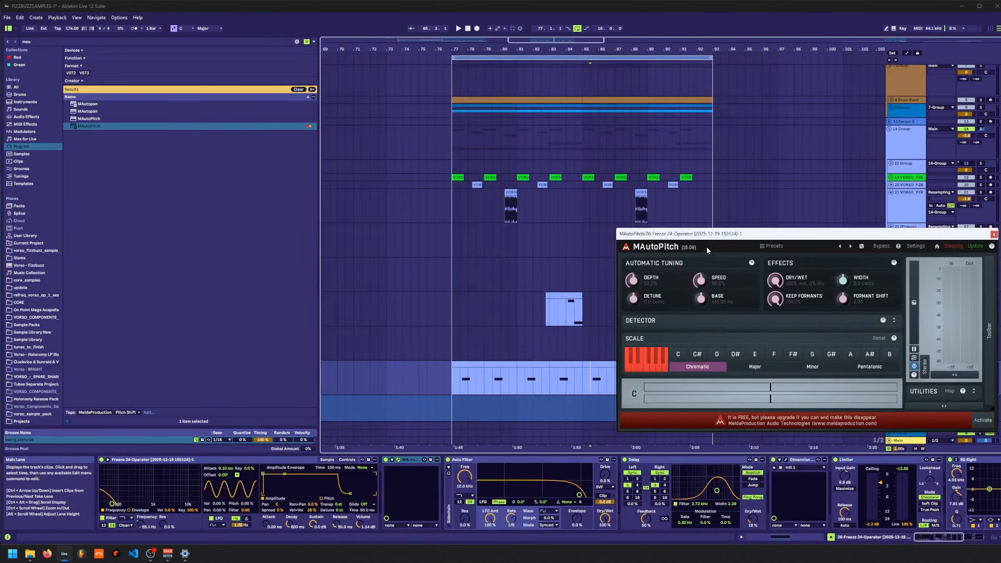
drag(706, 247, 531, 113)
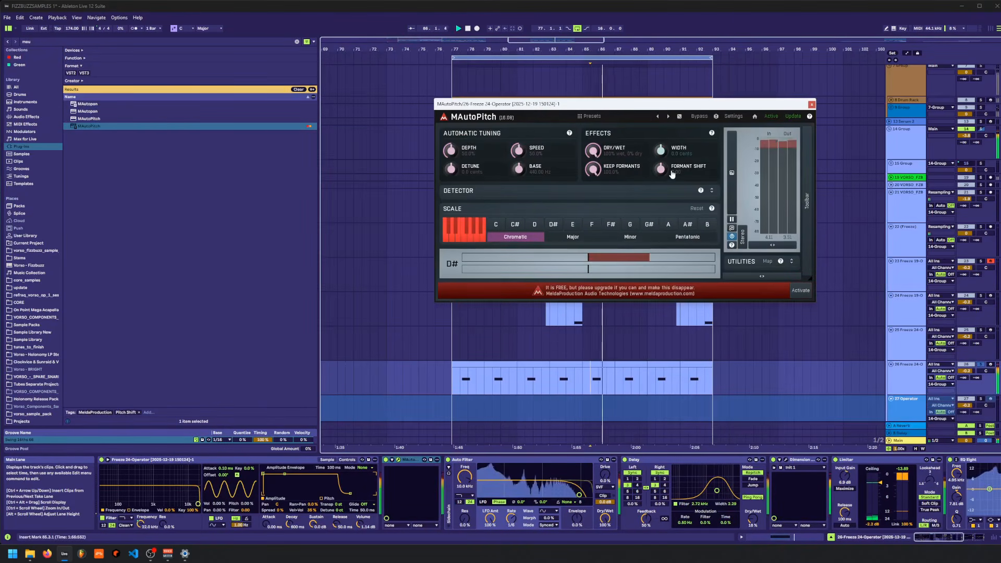
drag(670, 172, 670, 229)
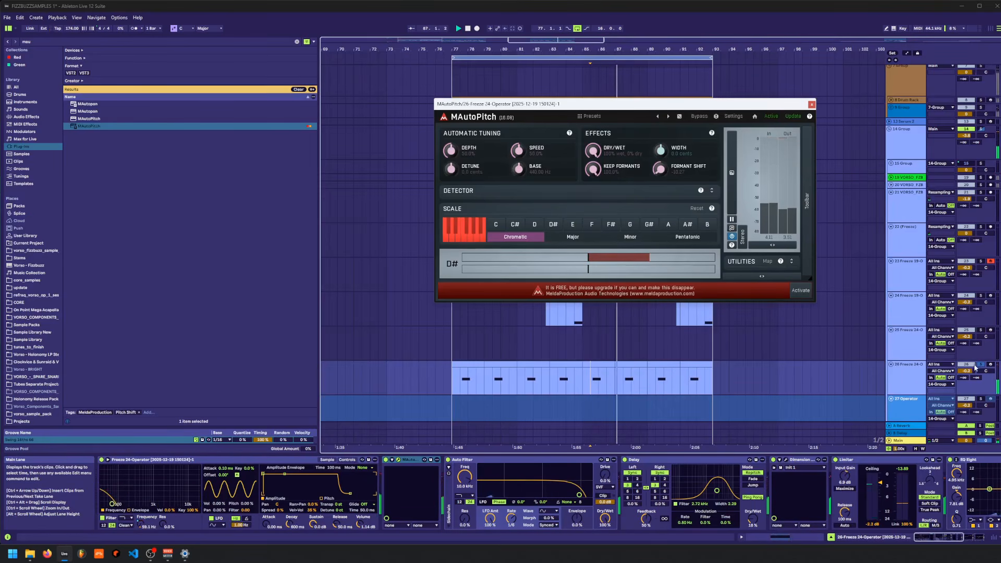
- Automate MAutoPitch's Device On on track 26 so the effect switches on at bar 85
key(a)
key(b)
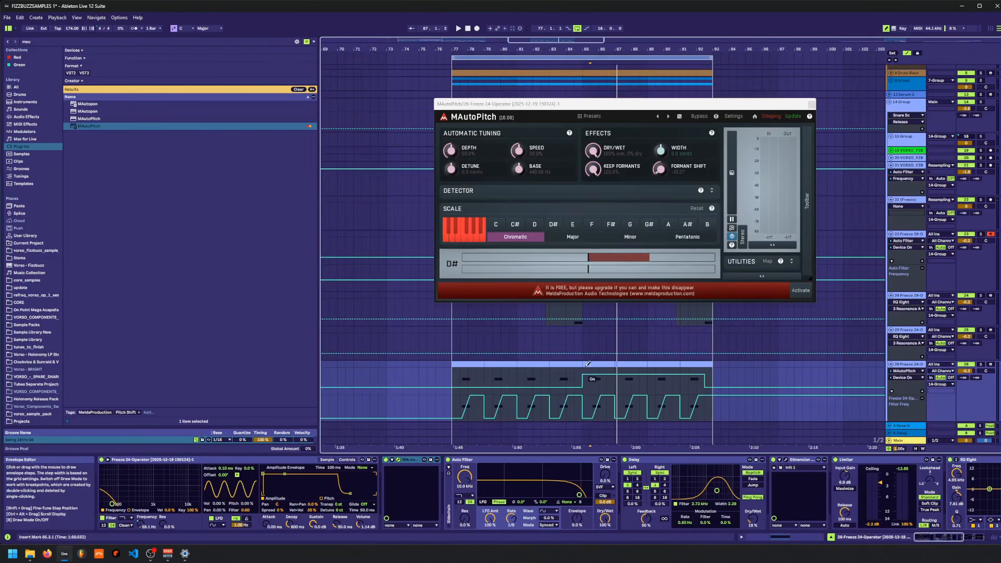
key(a)
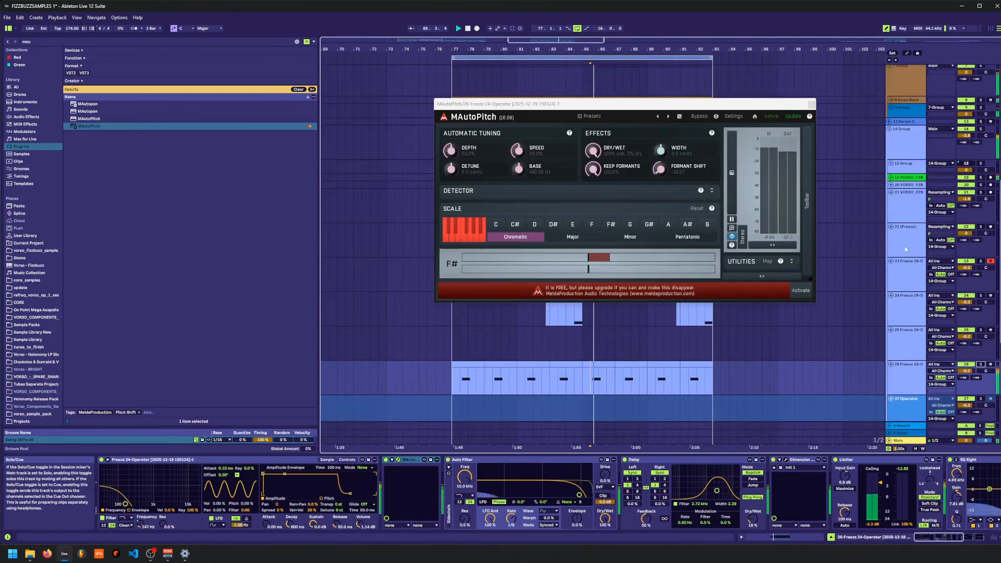
- Save the set, reopen MAutoPitch to adjust its tuning depth during playback, and close the plug-in window
click(812, 103)
key(ctrl+s)
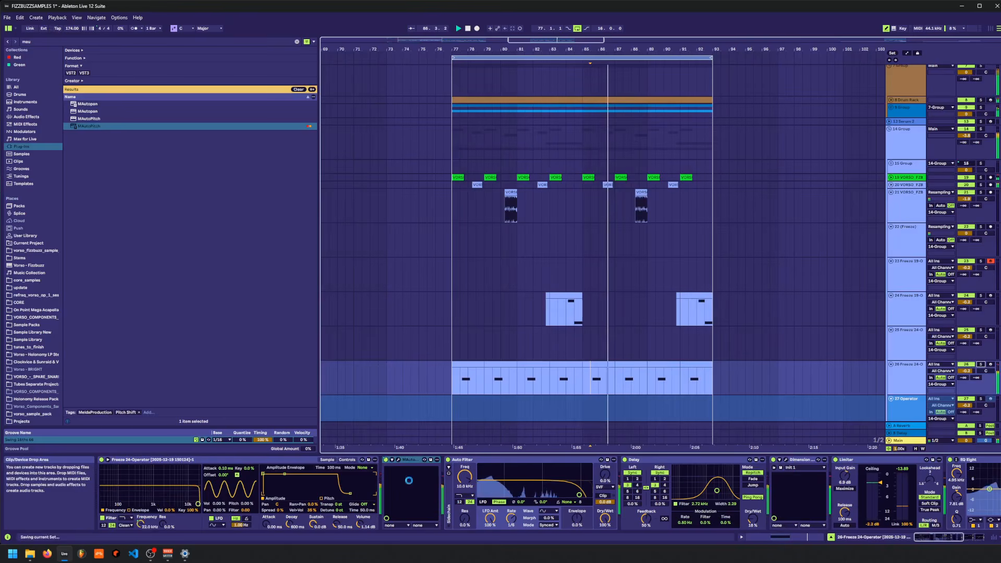
click(398, 460)
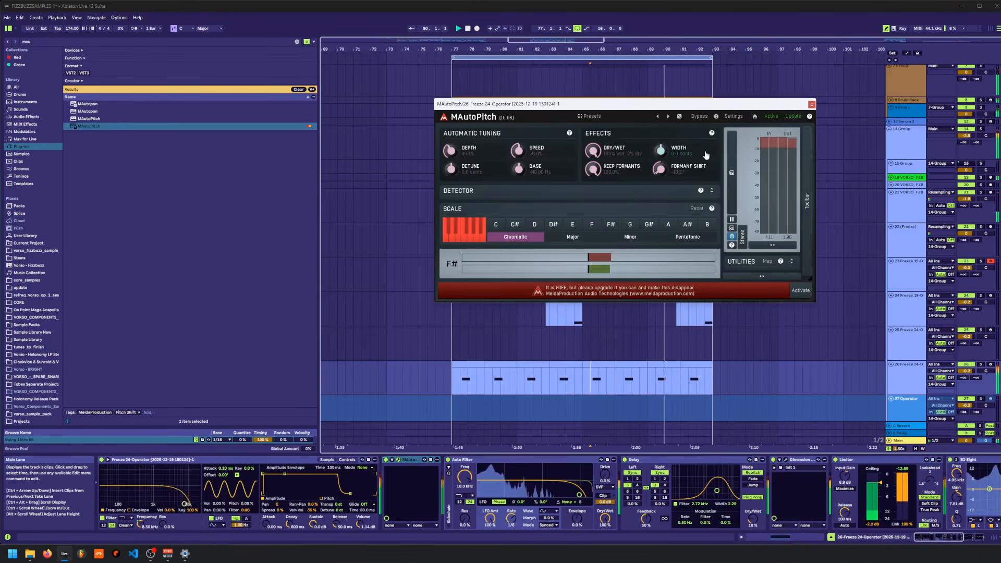
click(811, 105)
- Unfold the Drum Rack track and group 9, and open the Drum Rack clip starting at bar 85 for note editing
scroll(529, 142, up, 3)
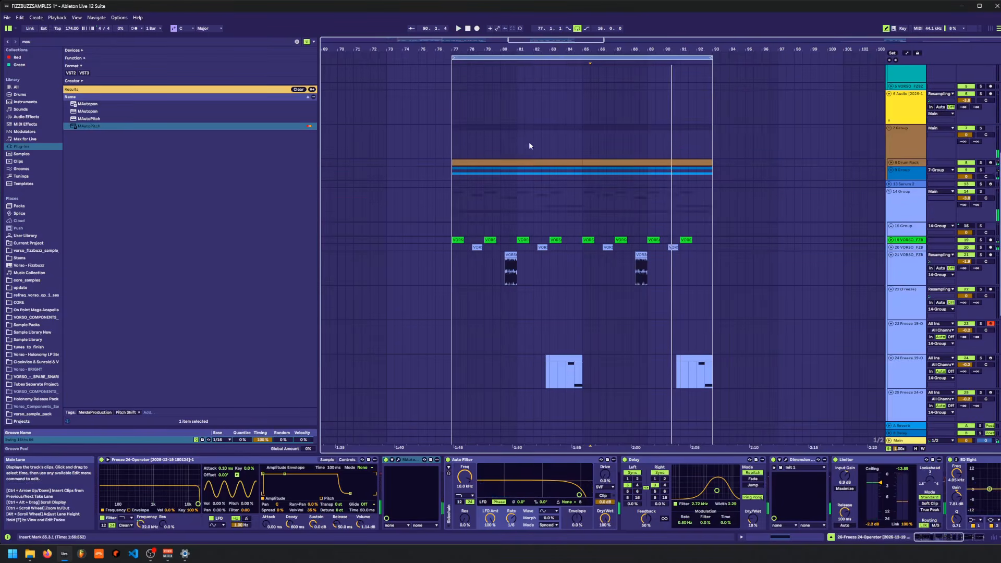
click(525, 142)
click(908, 163)
key(Right)
key(Down)
key(Right)
click(593, 163)
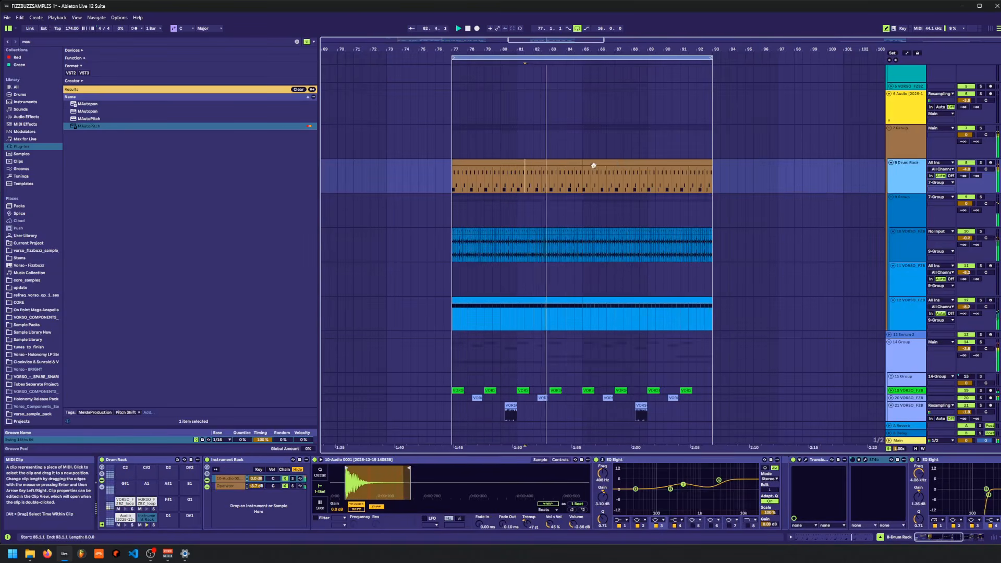
double_click(621, 163)
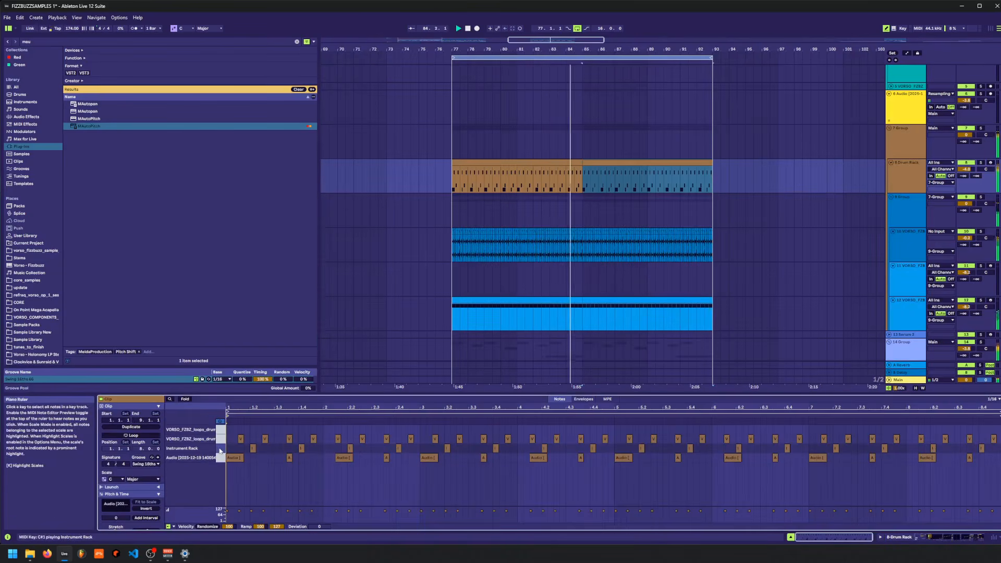
- Try shifting the Instrument Rack notes of the drum clip at bar 85 slightly later, and move them back
key(Right)
key(Right)
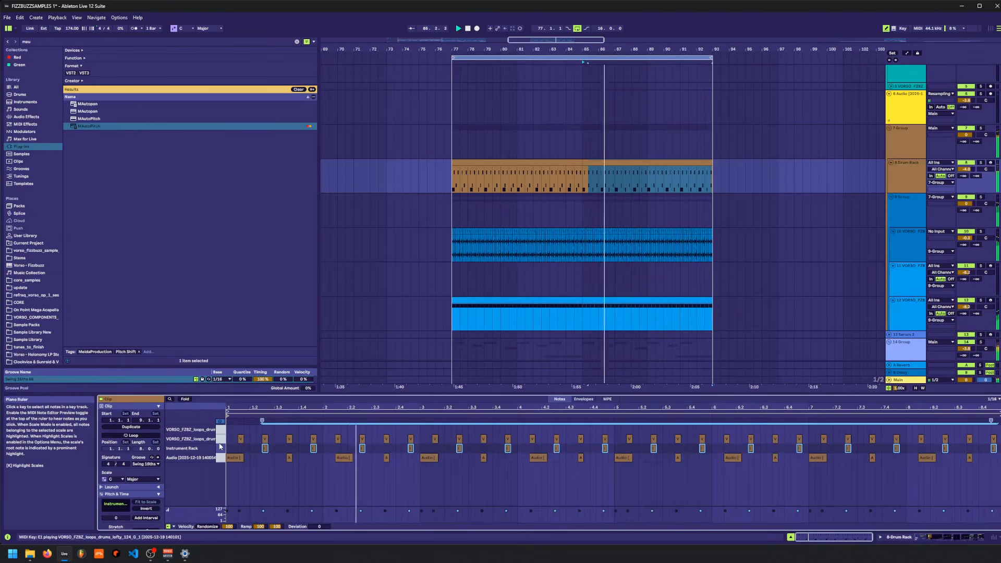
key(Left)
key(Left)
key(space)
key(space)
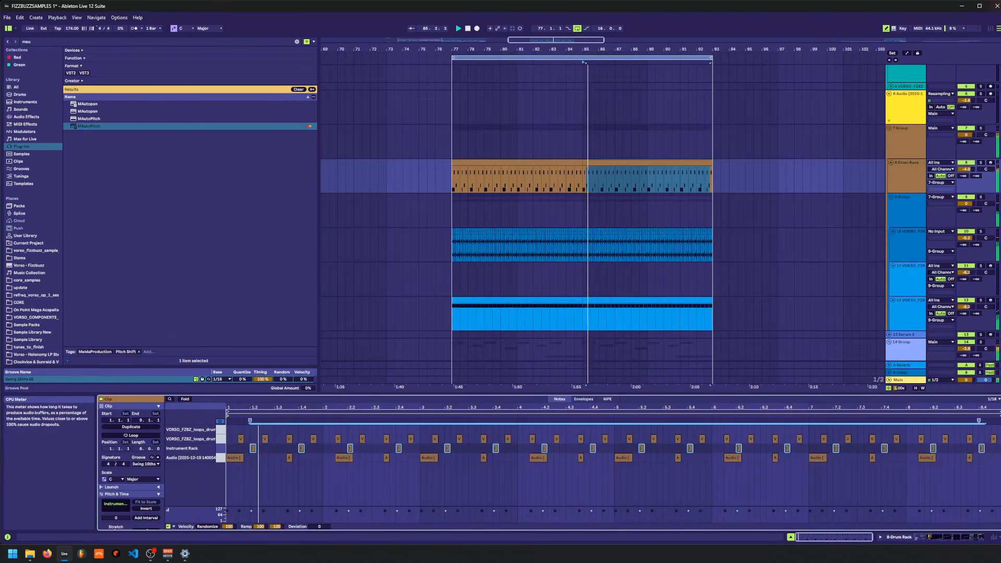
click(913, 131)
click(911, 115)
key(Left)
key(Down)
key(Left)
key(Down)
key(Down)
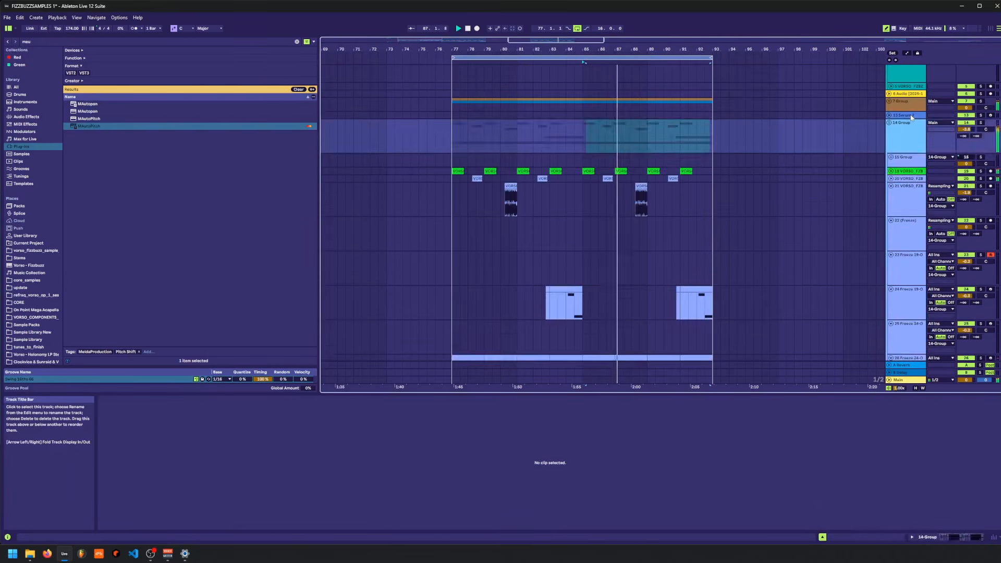
key(Left)
key(Down)
key(Up)
key(Right)
key(Up)
key(Right)
key(Up)
key(Right)
key(Down)
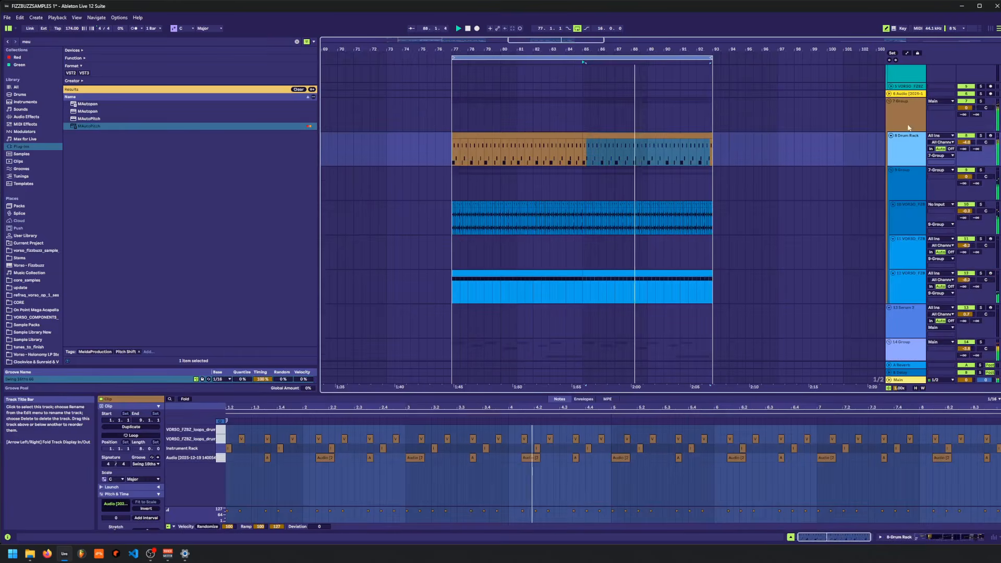
- Fold group 7 and insert a new audio track directly below it
click(953, 537)
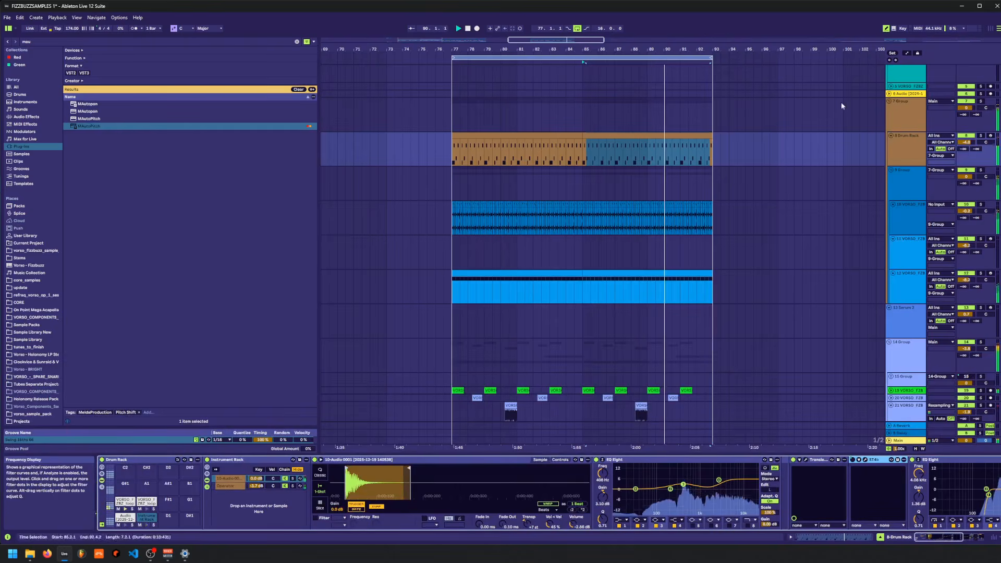
click(916, 121)
key(Left)
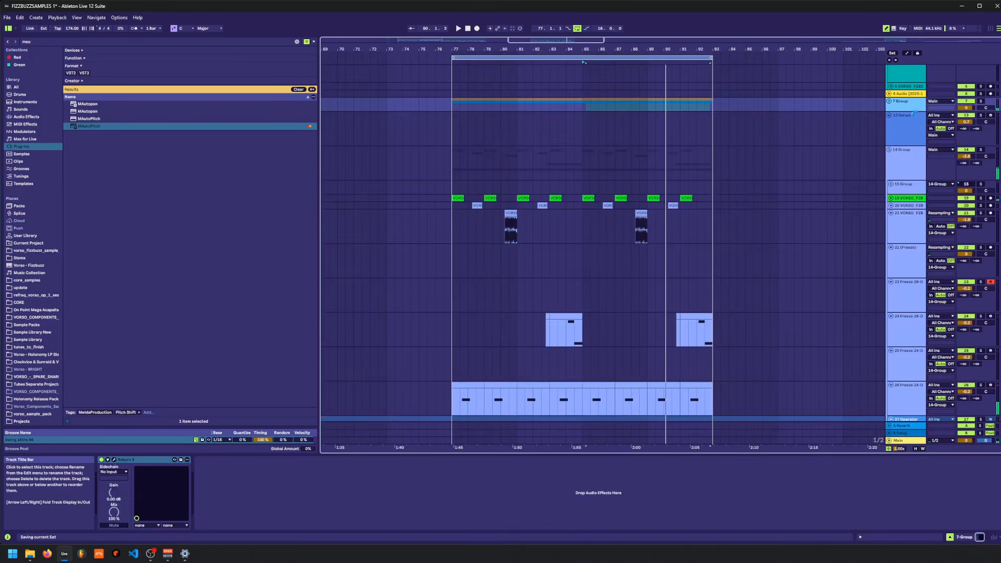
right_click(912, 107)
click(936, 162)
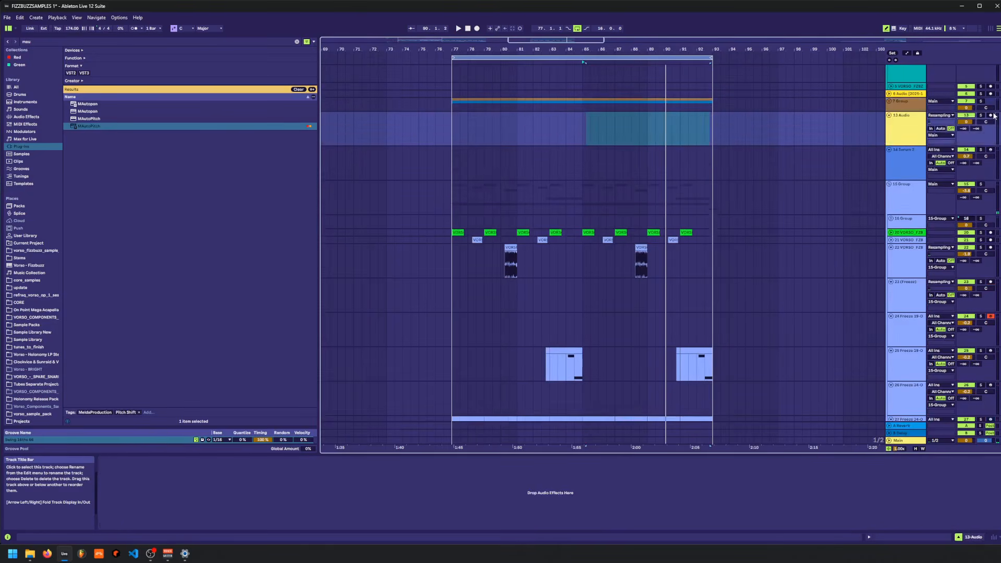
- Solo group 7, arm the new audio track, and record the drums by resampling from bar 77 to just past bar 81
click(459, 134)
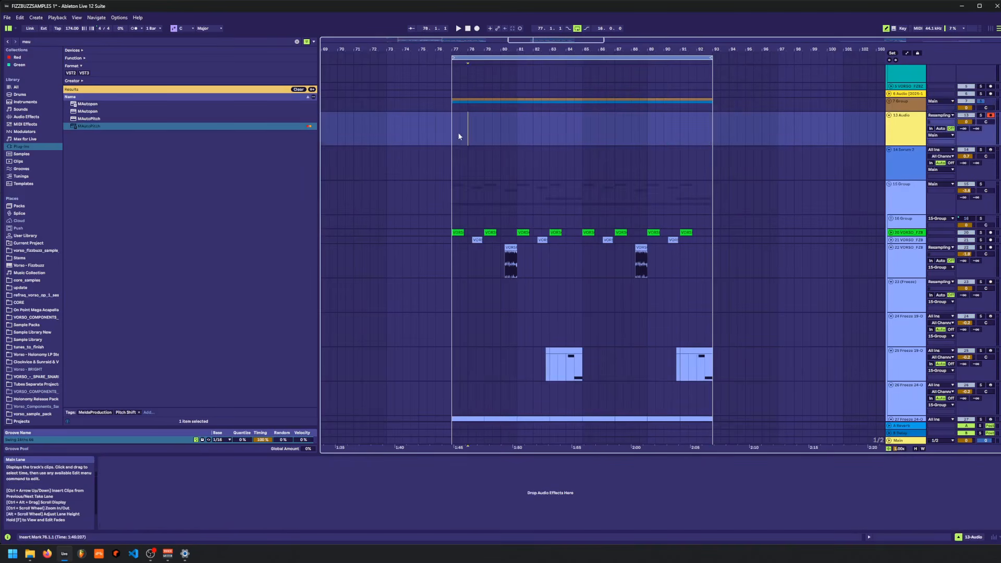
click(476, 29)
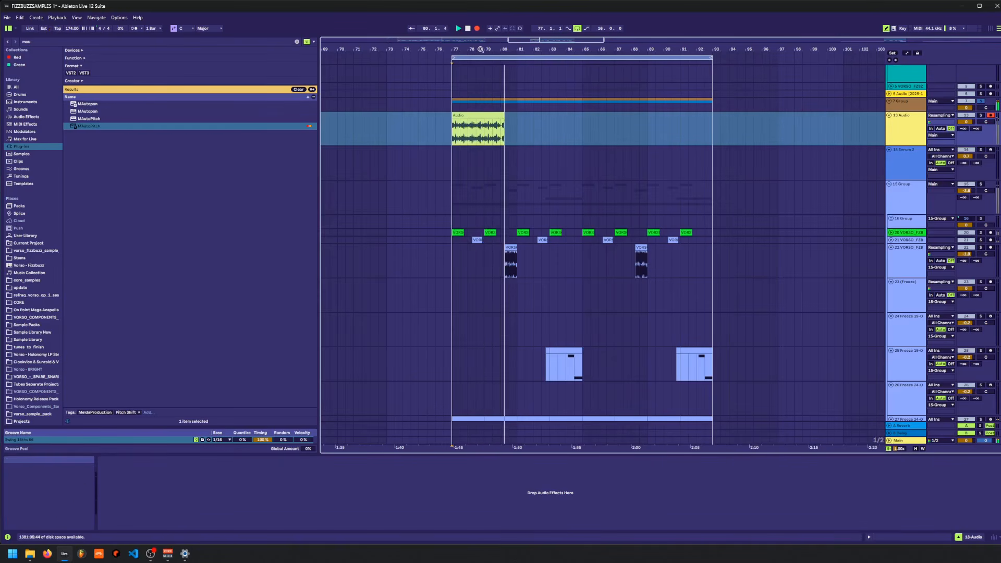
key(space)
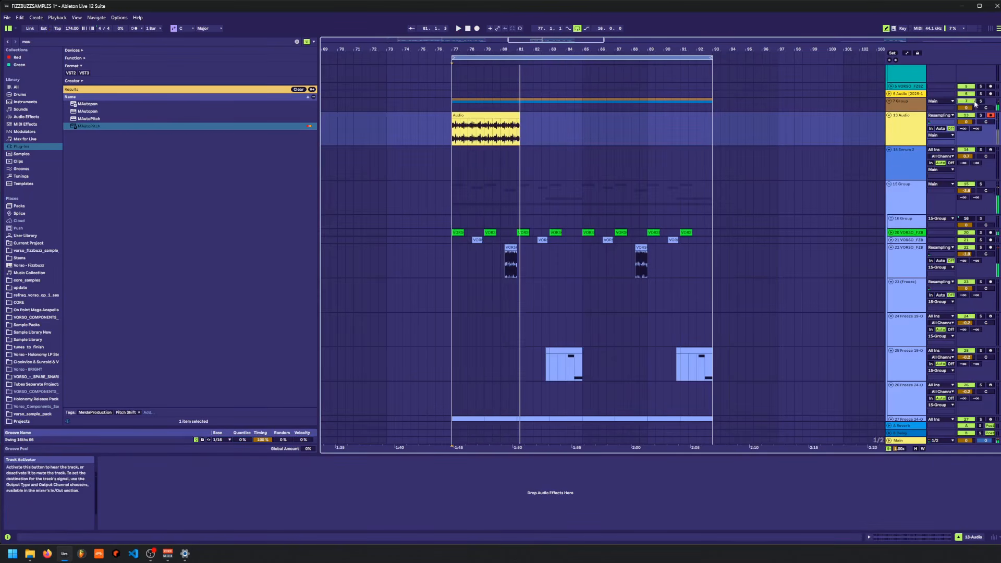
- Mute group 7 and split the recorded drum audio on track 13 at 77.3.3 and at bar 78
click(883, 121)
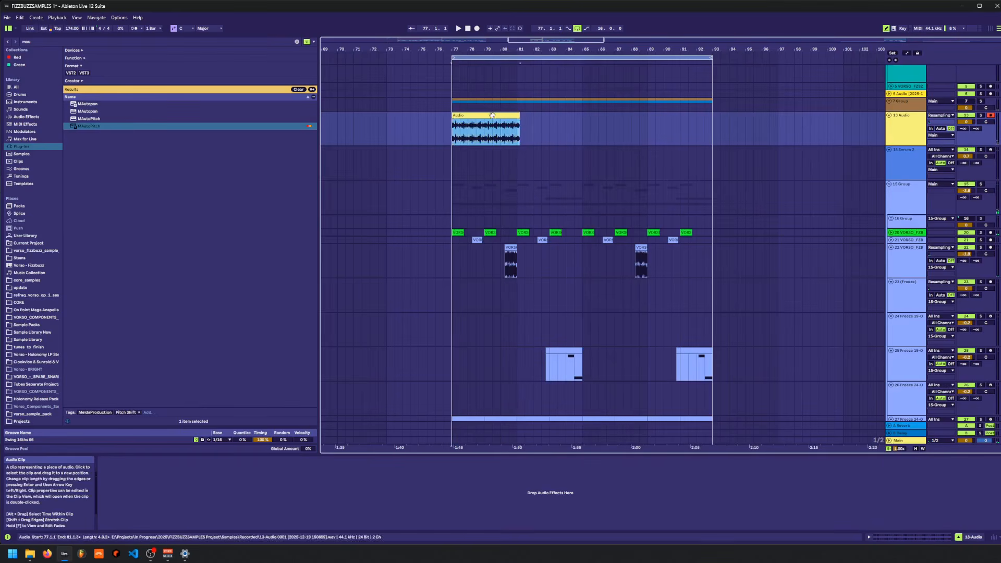
key(space)
double_click(455, 49)
key(space)
click(472, 137)
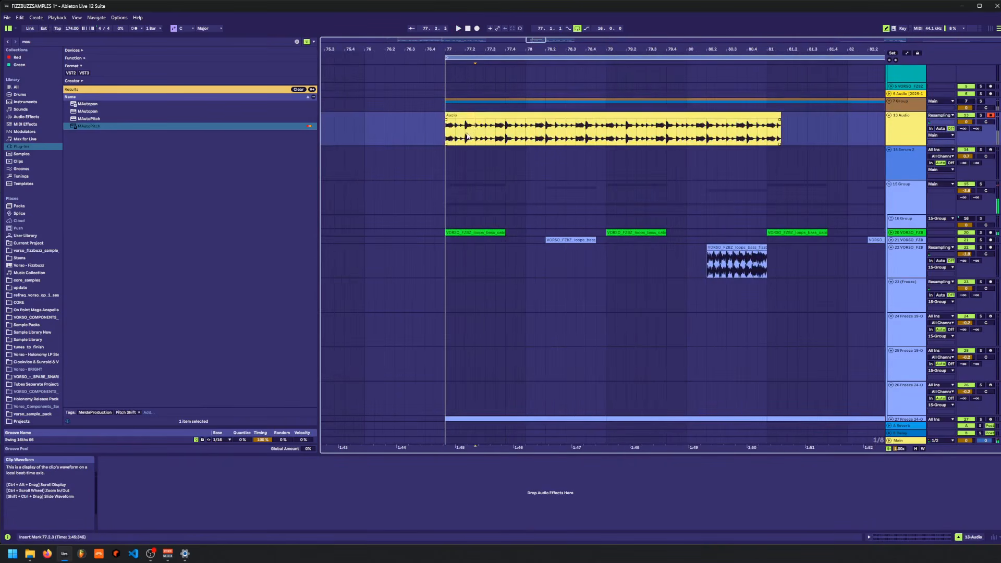
click(455, 139)
key(space)
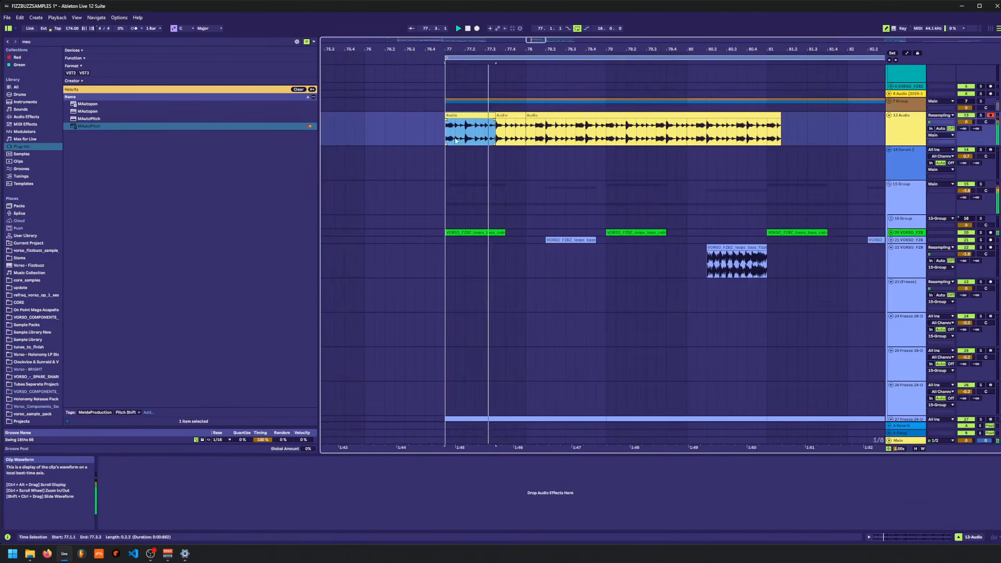
- Solo and audition track 13, and split bars 78 to 79 of the recorded drums into a separate clip
click(523, 132)
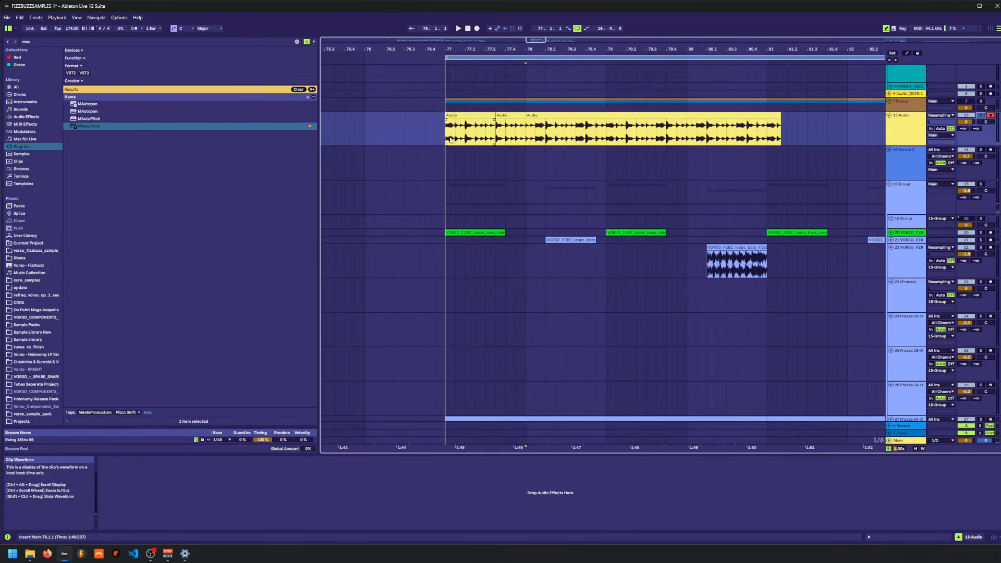
drag(491, 53, 491, 68)
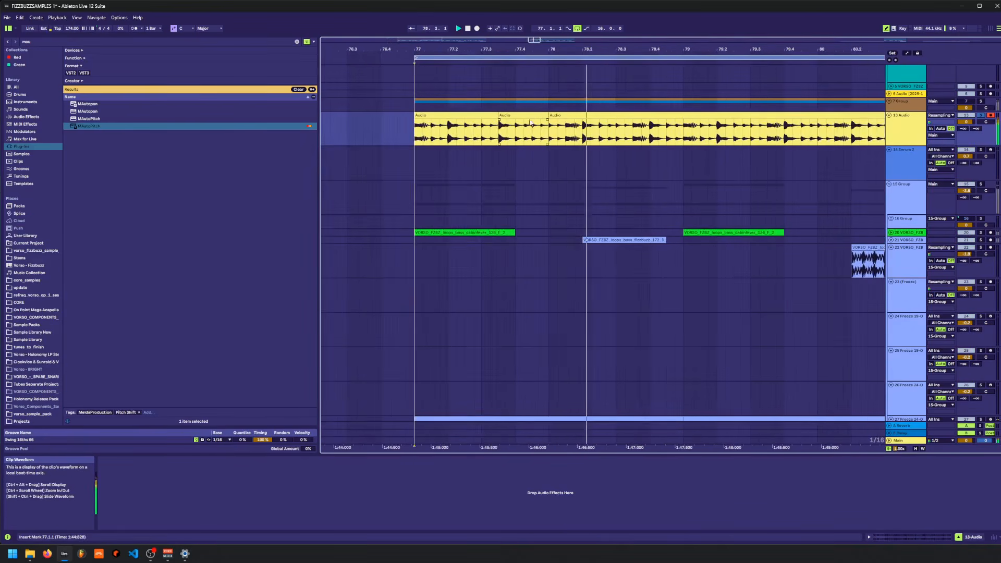
click(532, 137)
key(space)
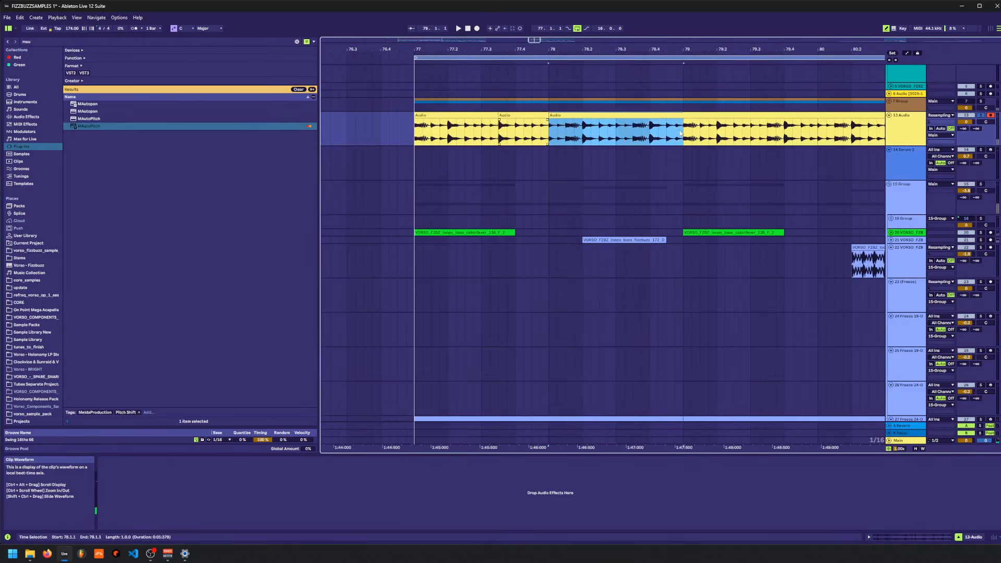
key(ctrl+e)
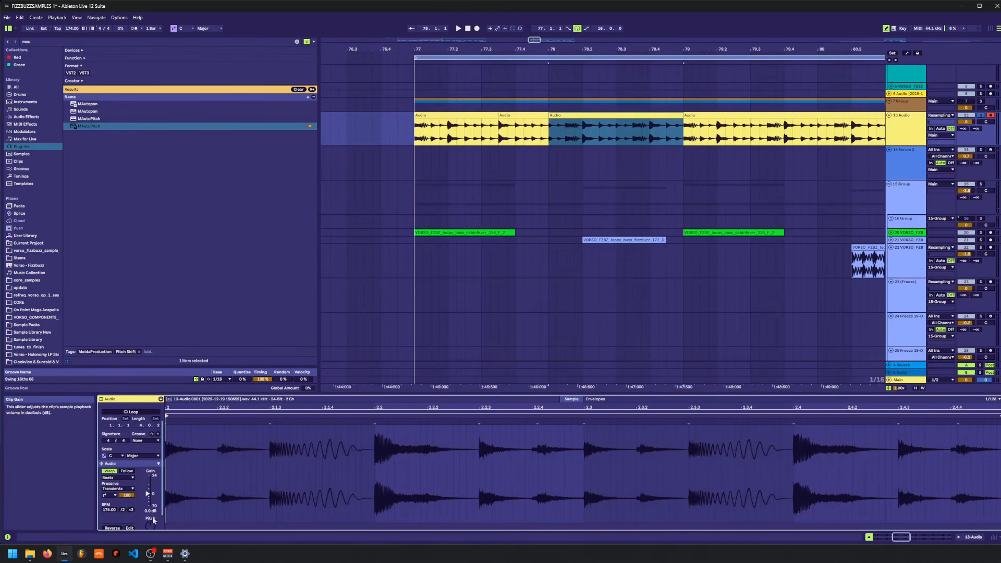
- Transpose the drum clip between bars 78 and 79 down and set its warp mode to Complex
scroll(151, 521, down, 1)
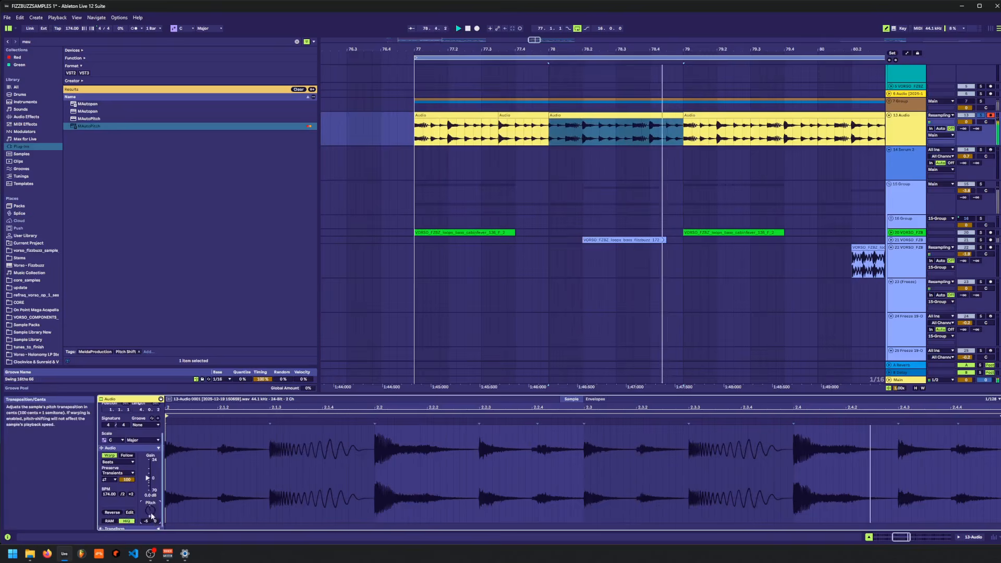
click(125, 462)
click(118, 492)
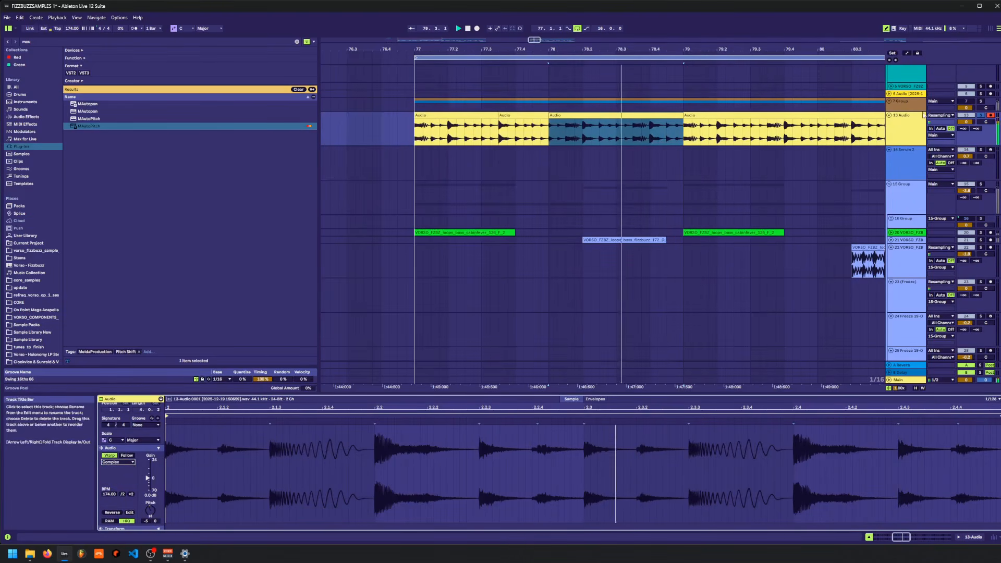
- Split the recorded drums on track 13 into shorter clips within bar 78 and duplicate the two-bar edit from bars 77 to 79
drag(583, 131, 609, 142)
key(space)
key(space)
key(space)
click(544, 139)
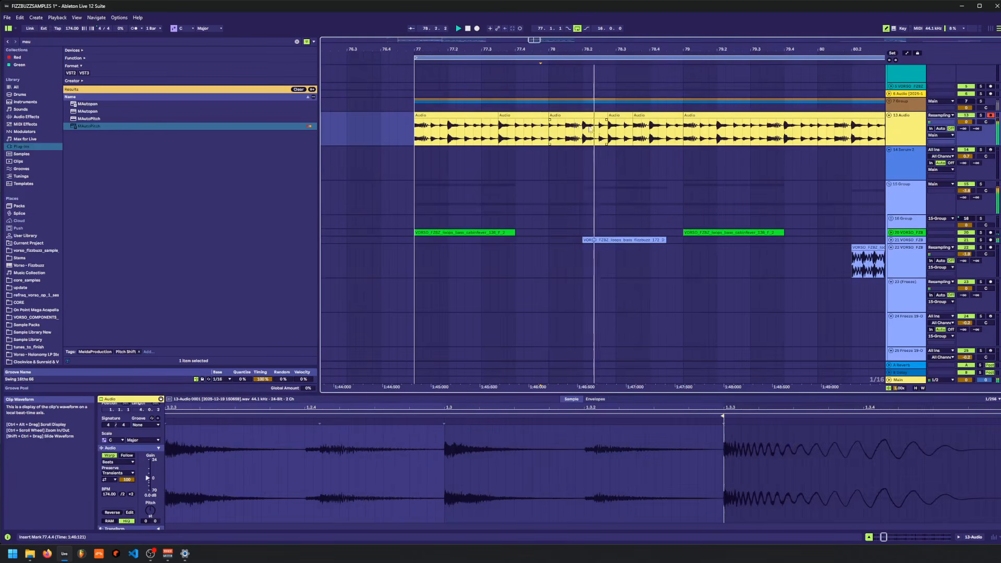
click(657, 115)
shift+click(459, 115)
key(ctrl+d)
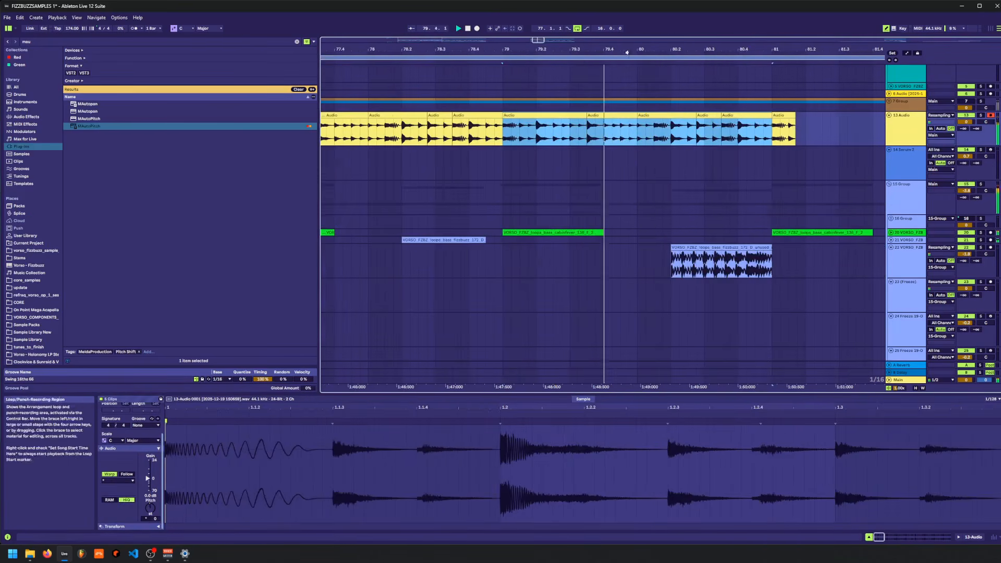
- Select the recorded drums on track 13 from bar 77 to 81, transpose them to +7 semitones, and set the warp mode to Complex
drag(629, 49, 631, 21)
click(553, 127)
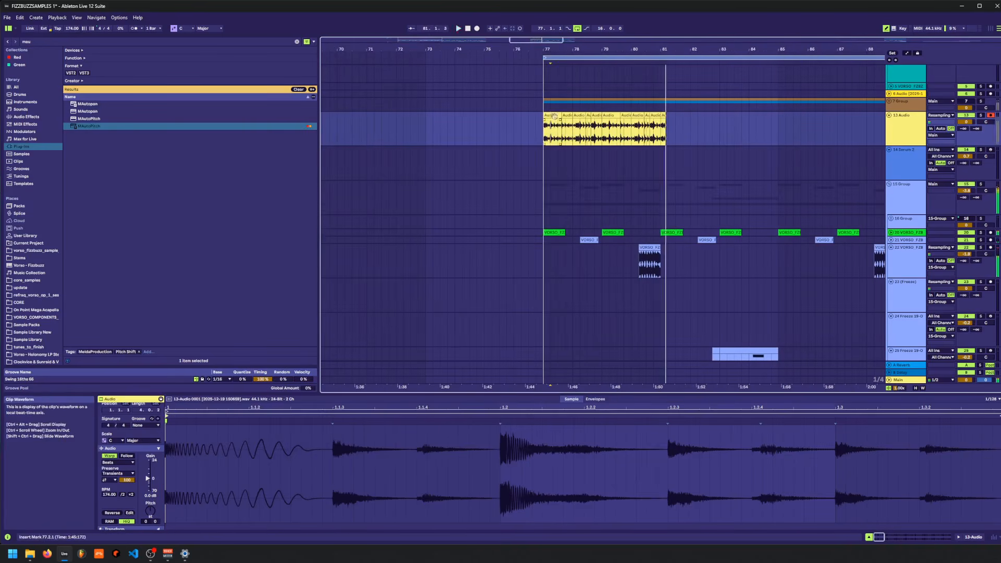
drag(553, 116, 660, 120)
key(space)
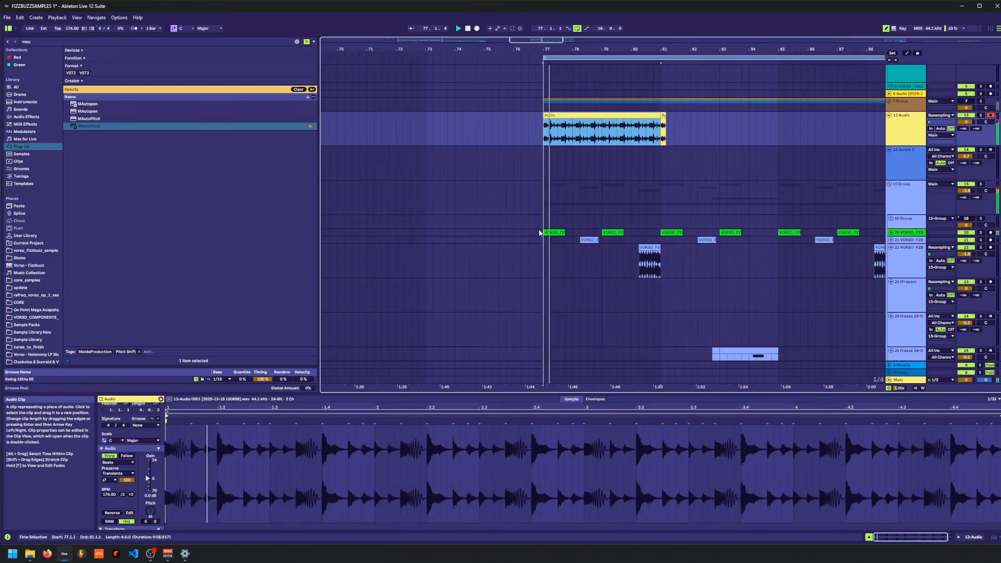
drag(147, 522, 147, 525)
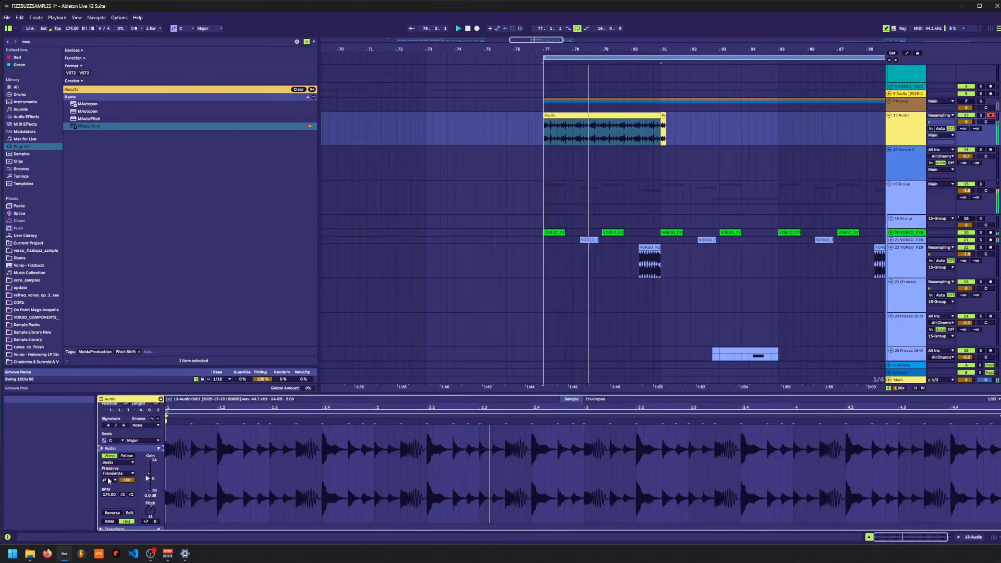
click(118, 462)
click(114, 492)
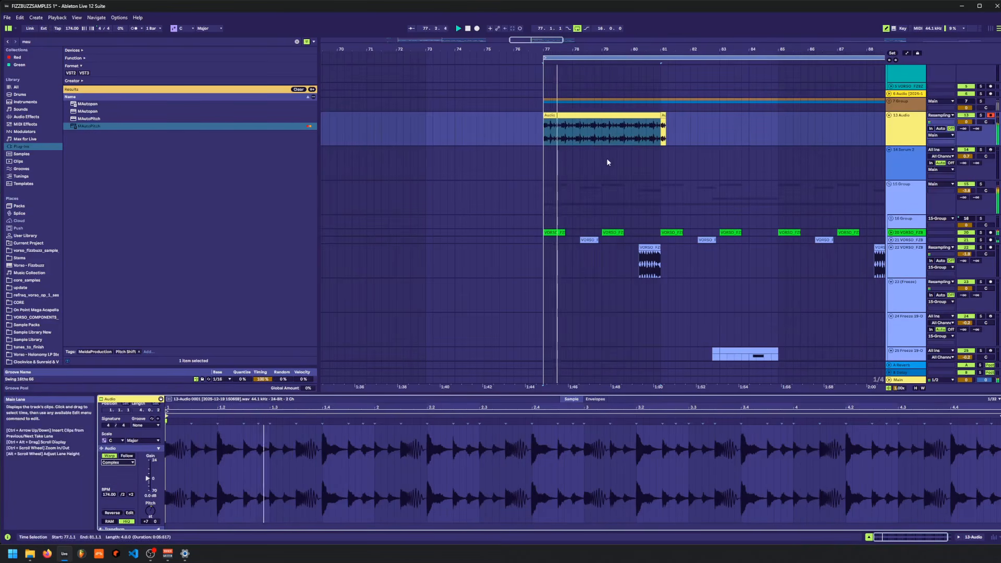
- Lower track 13's volume and delete its recorded drums from bar 77 to bar 80
drag(966, 121, 966, 128)
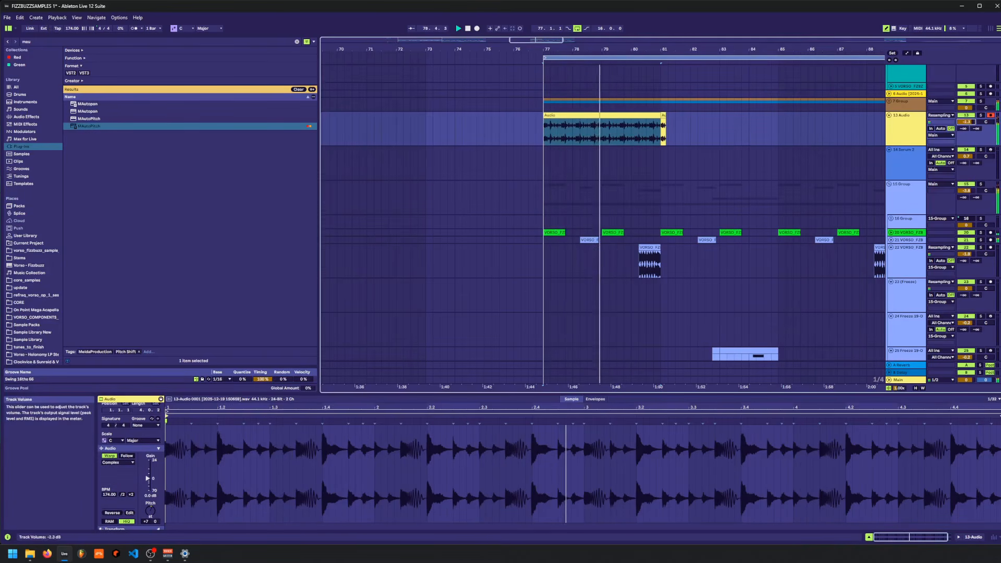
key(space)
drag(544, 133, 639, 133)
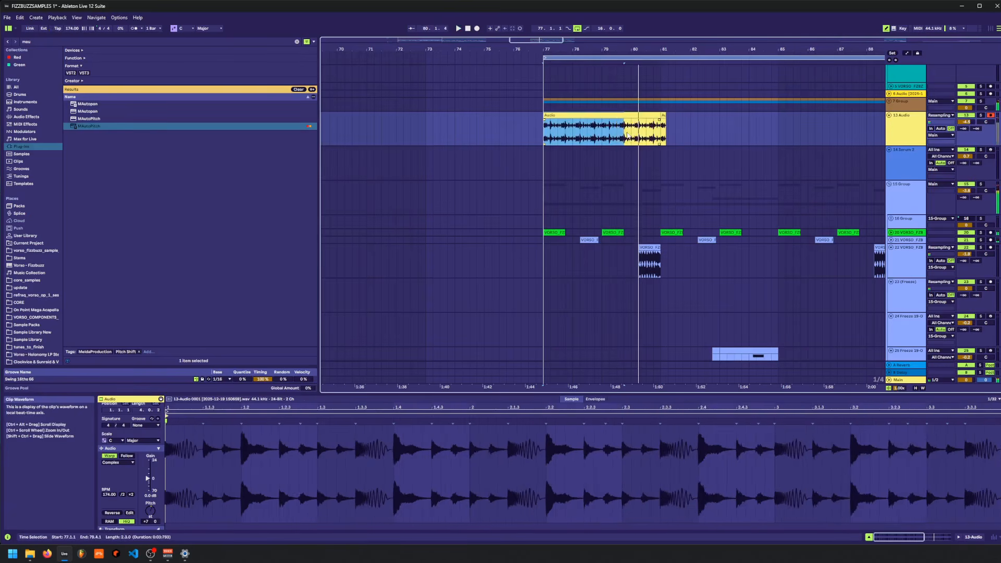
key(Delete)
- Unfold and solo group 7 with track 13, and audition the original and recorded drums from 79.4.1
click(981, 102)
key(u)
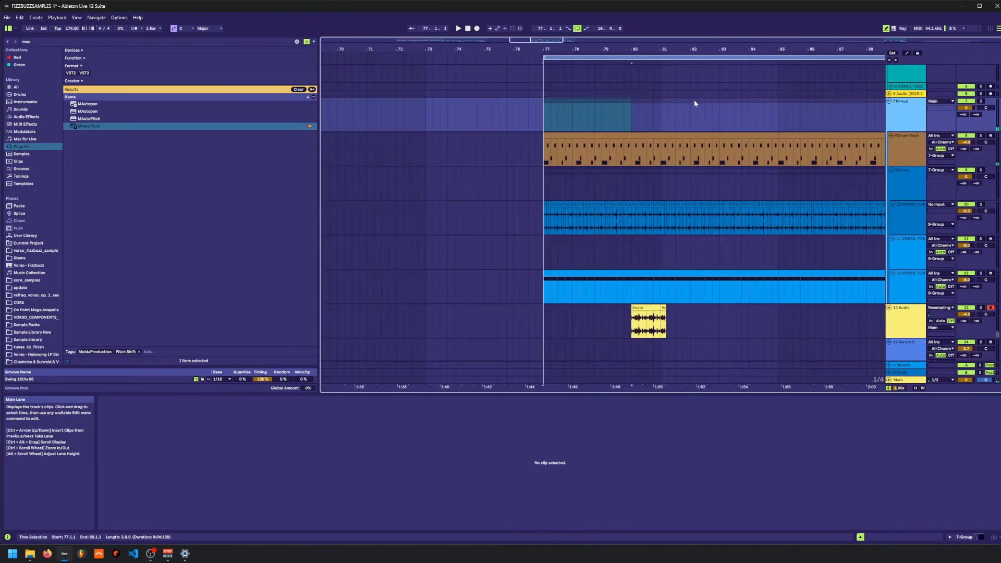
key(a)
drag(634, 126, 657, 126)
key(a)
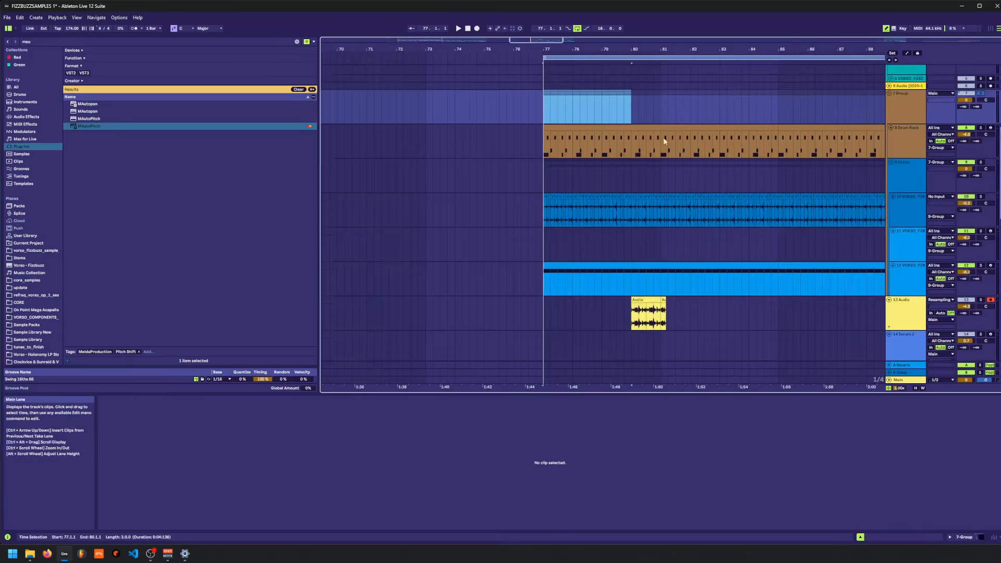
scroll(664, 141, down, 1)
click(631, 273)
scroll(635, 276, up, 3)
key(space)
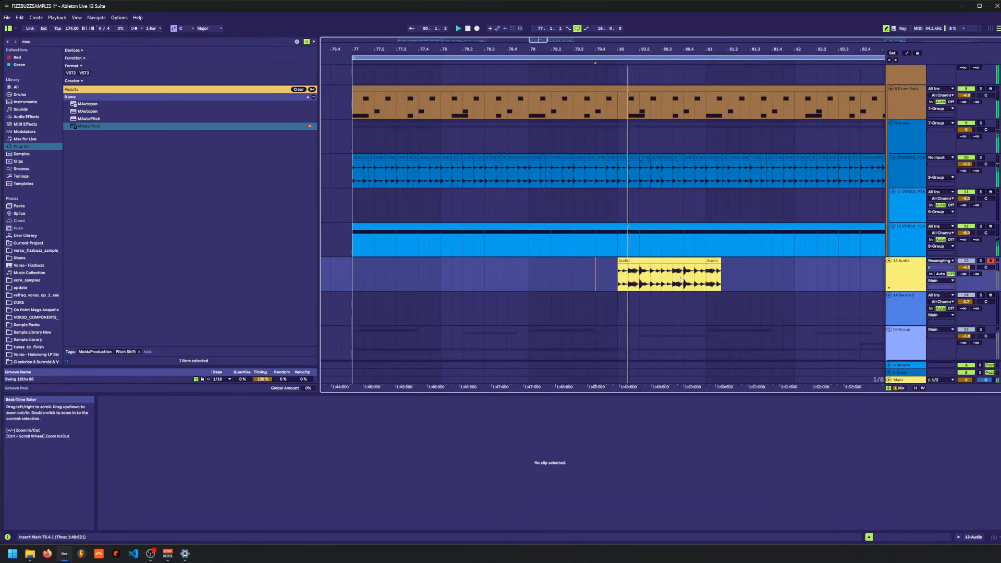
key(space)
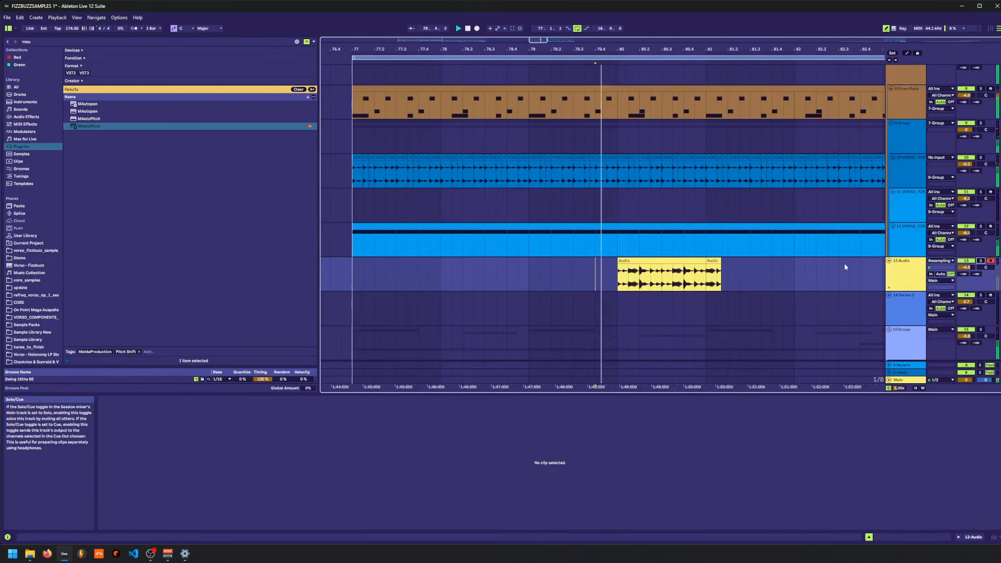
- Rework the recorded drums into two clips spanning bar 80 with a cut at 80.3.3, and set track 13's volume to -0.3 dB
drag(640, 276, 708, 276)
click(626, 277)
key(space)
key(Delete)
click(662, 262)
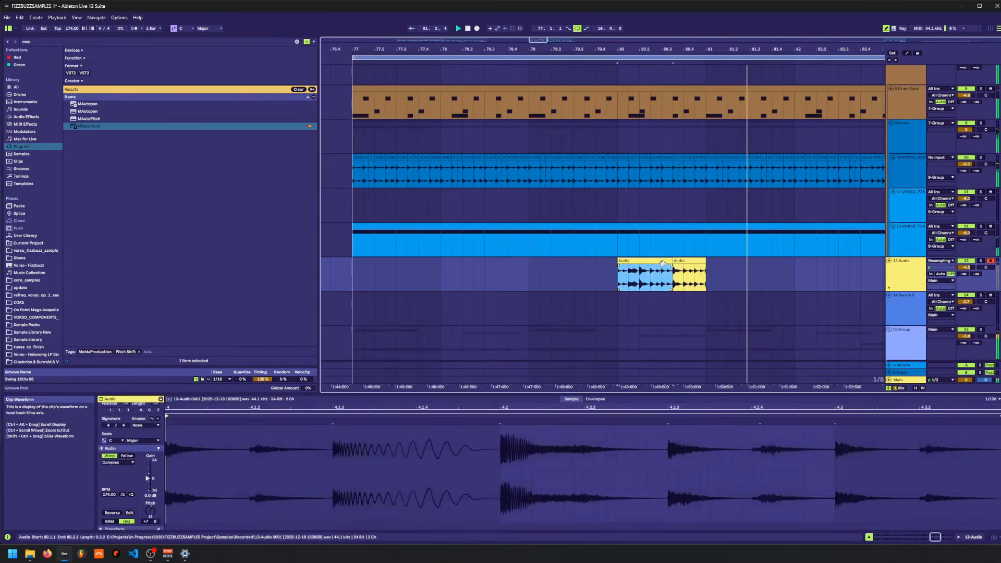
key(space)
drag(966, 268, 966, 252)
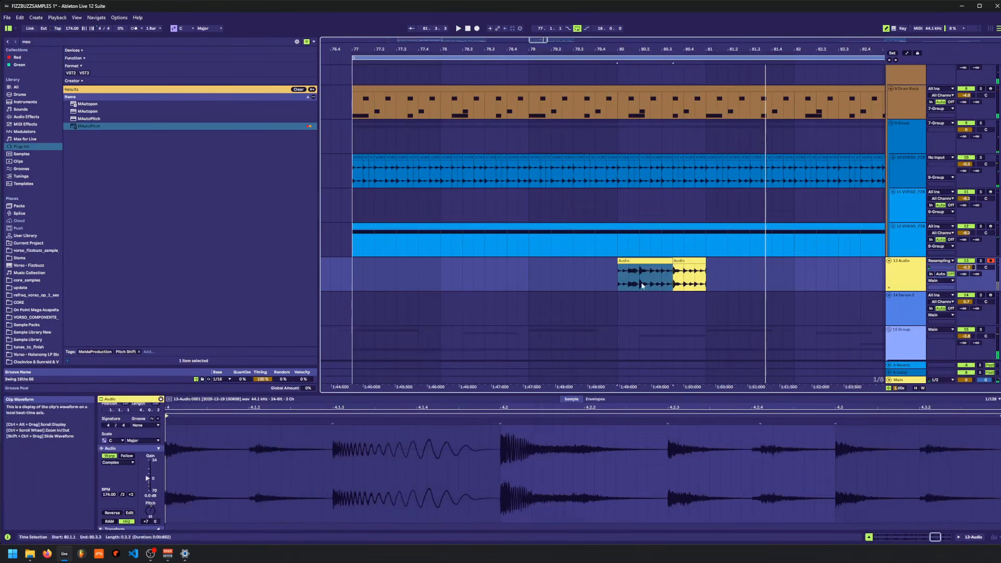
- Isolate the drum hit at 80.2 as its own clip, double its clip tempo, and reuse the hit at 80.3.3
drag(642, 286, 651, 284)
key(ctrl+e)
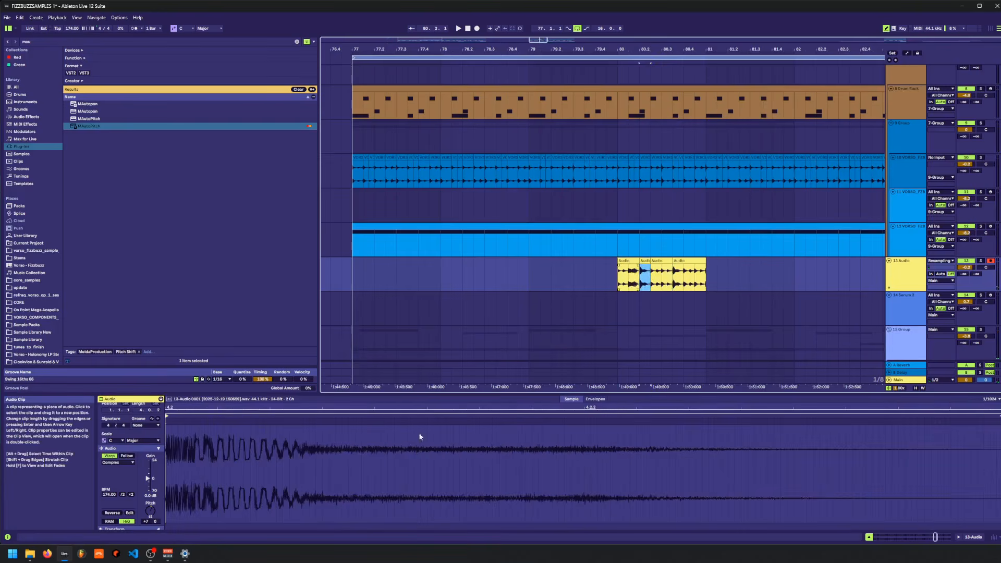
click(130, 495)
key(space)
click(619, 286)
key(space)
key(space)
click(641, 280)
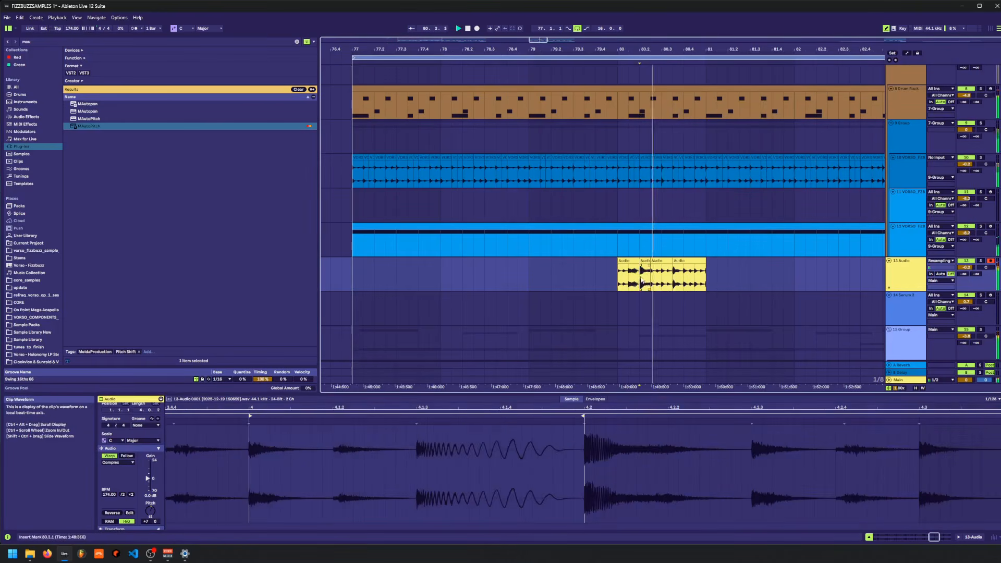
click(607, 274)
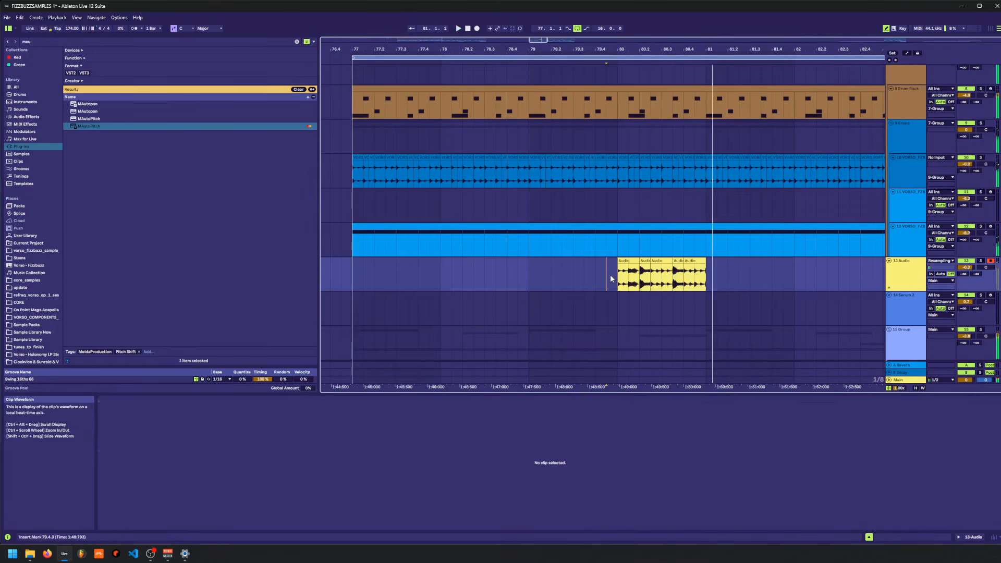
- Transpose the two drum clips between 80.3.3 and bar 81 to -5 semitones and audition them
click(678, 264)
shift+click(691, 263)
key(space)
key(space)
click(151, 511)
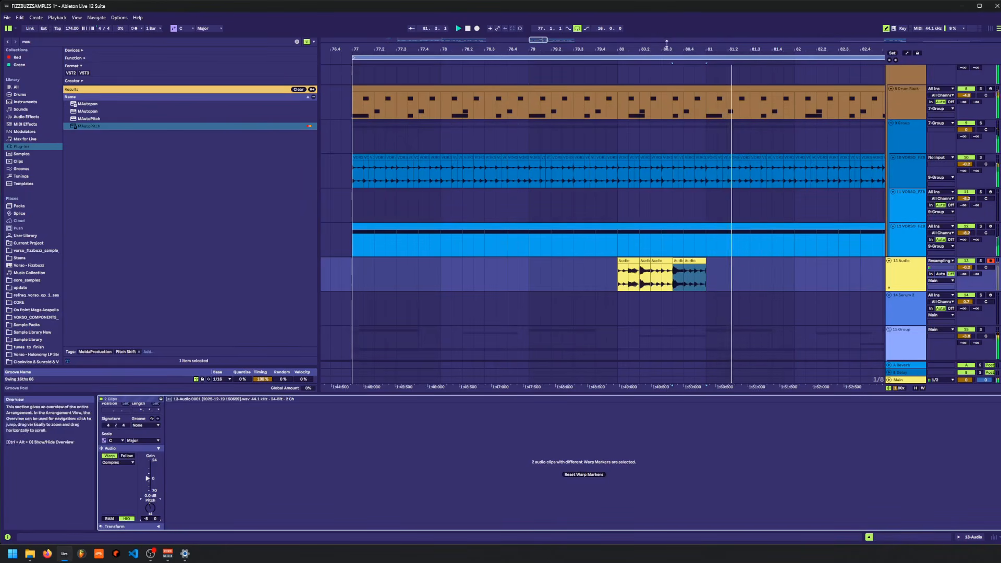
- Duplicate the bar 80 drum fill on track 13 to bar 88 and select the group 7 drum clips from bar 88 to 89
drag(654, 49, 654, 21)
drag(586, 280, 753, 271)
key(ctrl+d)
drag(671, 244, 692, 107)
drag(692, 107, 671, 229)
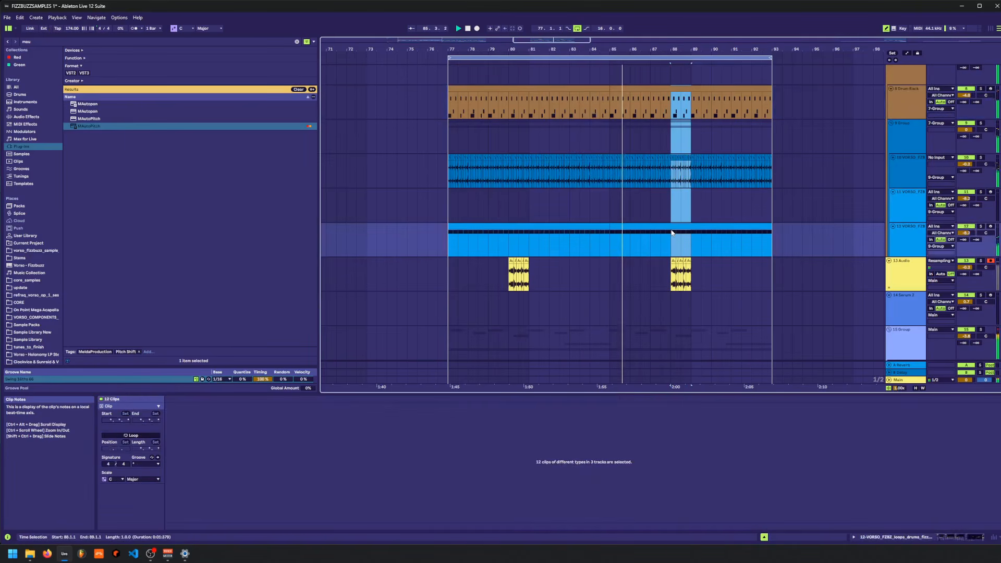
- Solo track 25 and audition its bass clip from bar 84
scroll(681, 210, down, 1)
scroll(681, 210, down, 10)
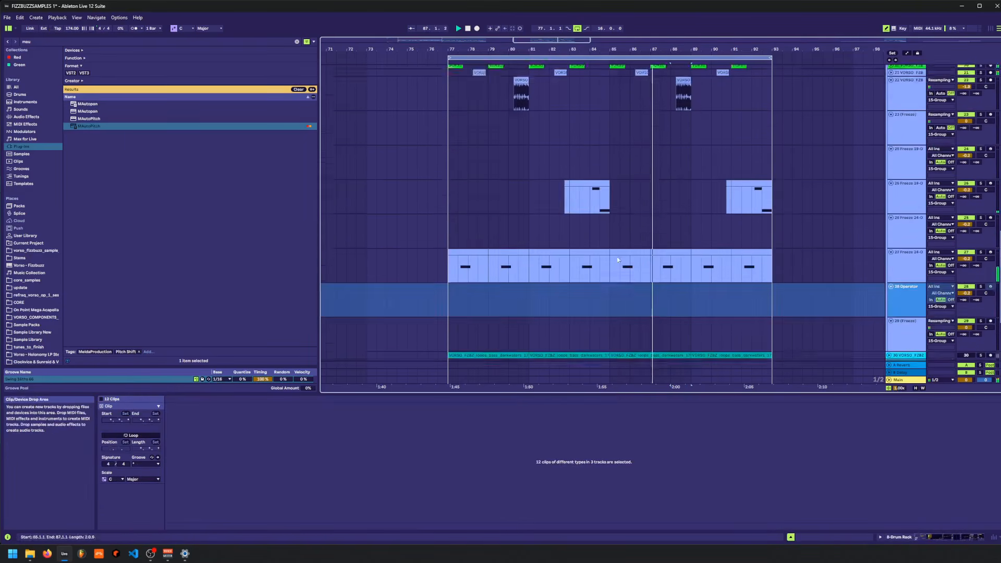
scroll(602, 234, up, 2)
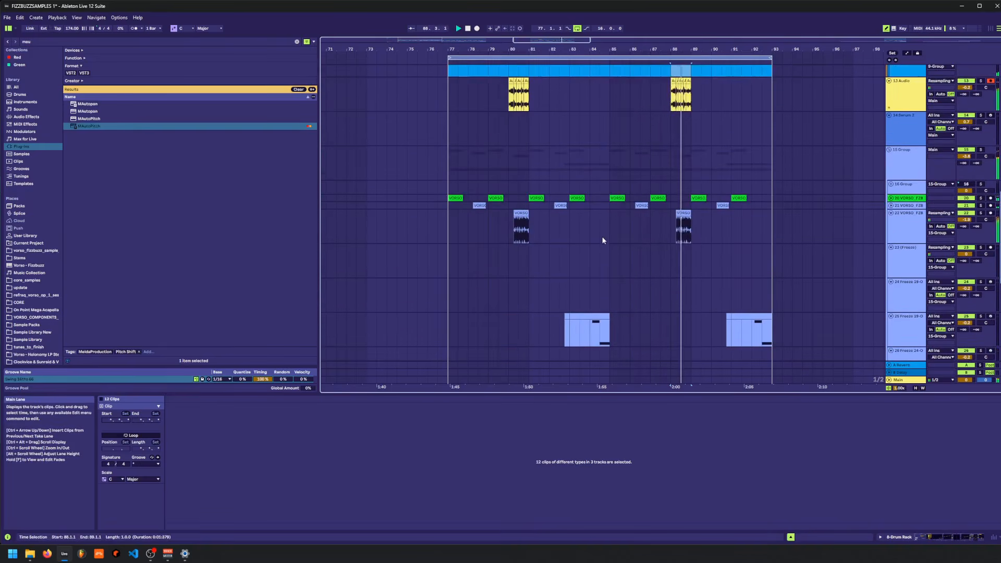
scroll(602, 236, down, 2)
click(590, 283)
click(980, 270)
key(space)
key(space)
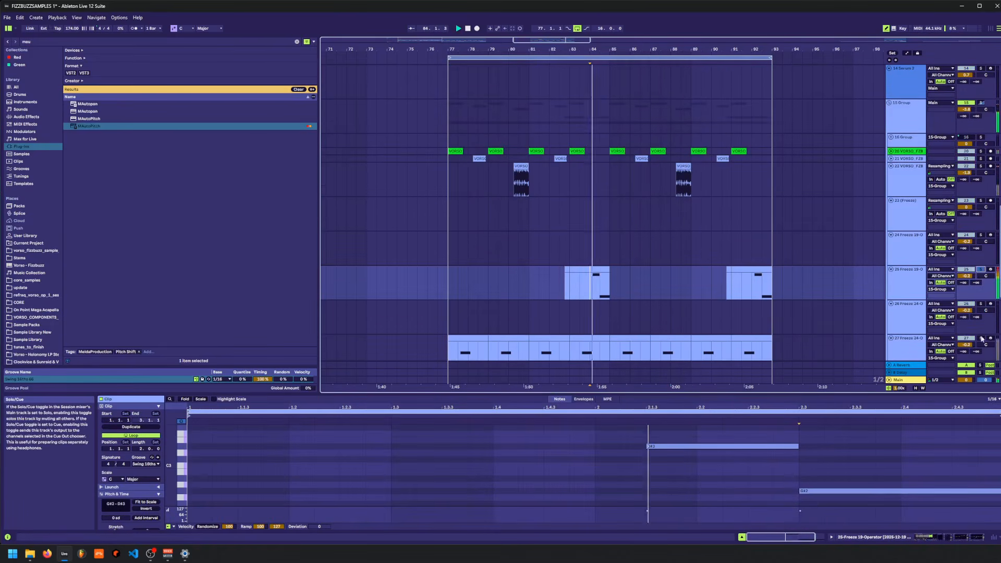
- Solo track 27, audition it from bar 83, and display its device chain
click(568, 359)
click(981, 338)
key(space)
click(959, 539)
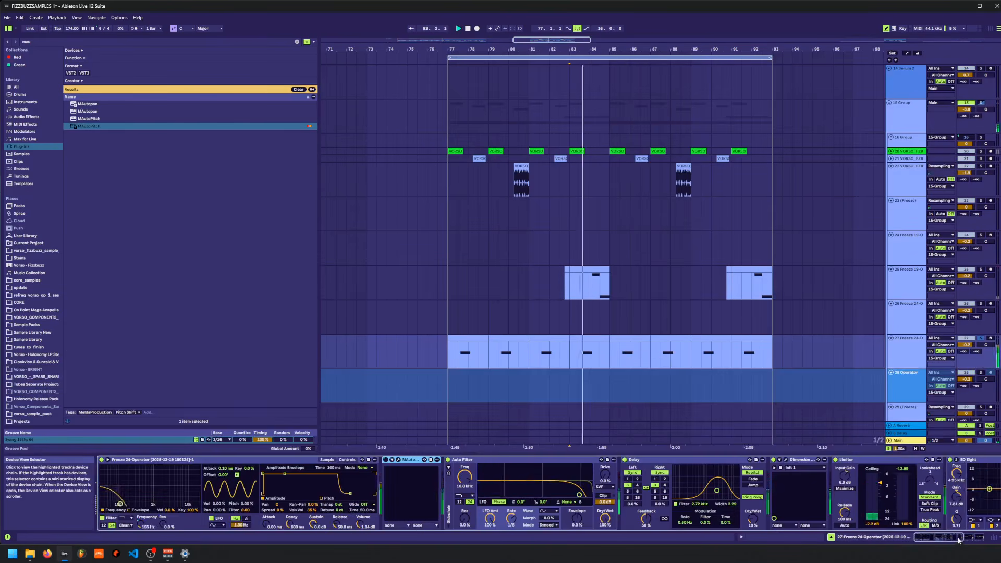
key(space)
- Automate the Delay's on/off state on track 27 so it switches off from bar 84 to bar 85
key(a)
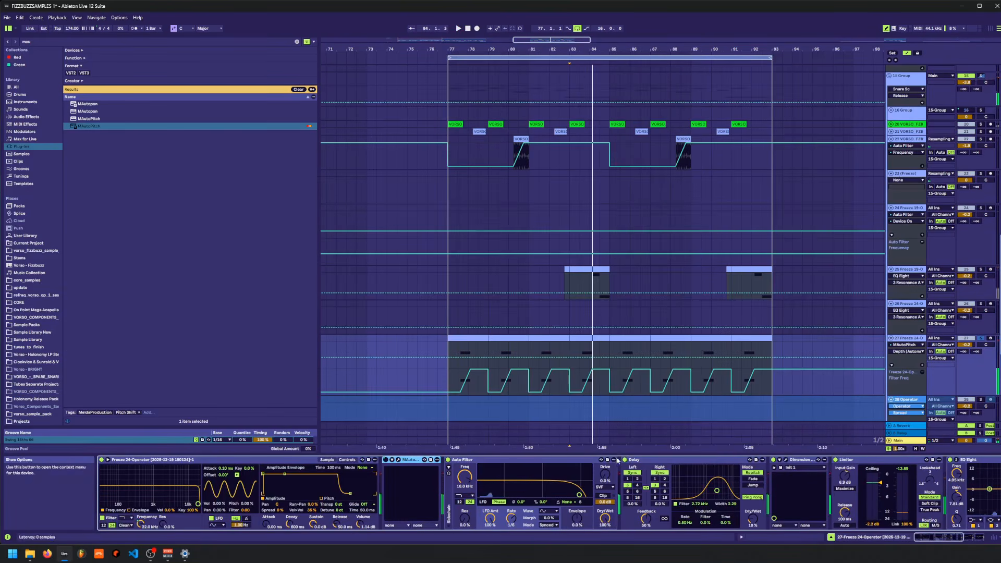
click(623, 461)
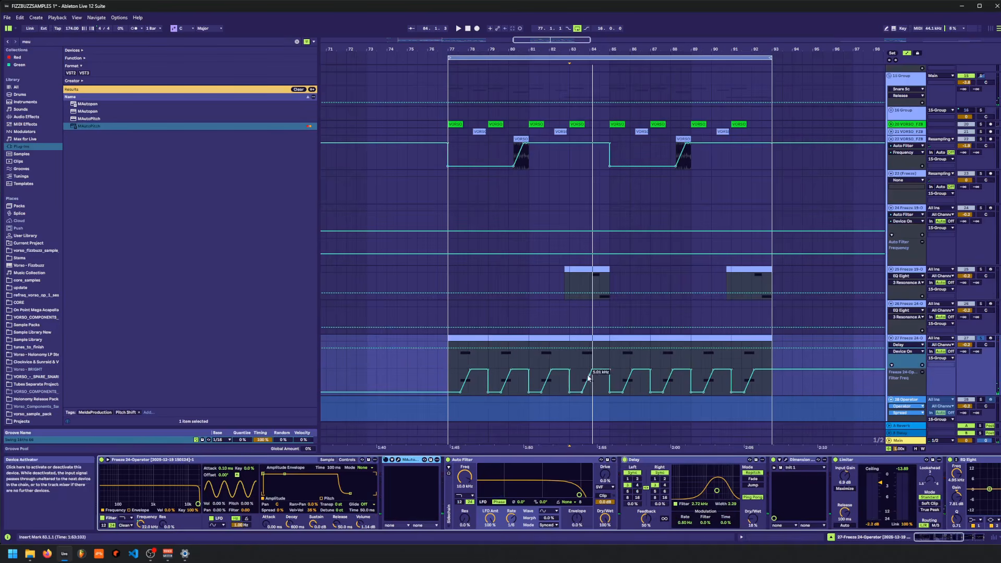
click(590, 352)
key(a)
key(space)
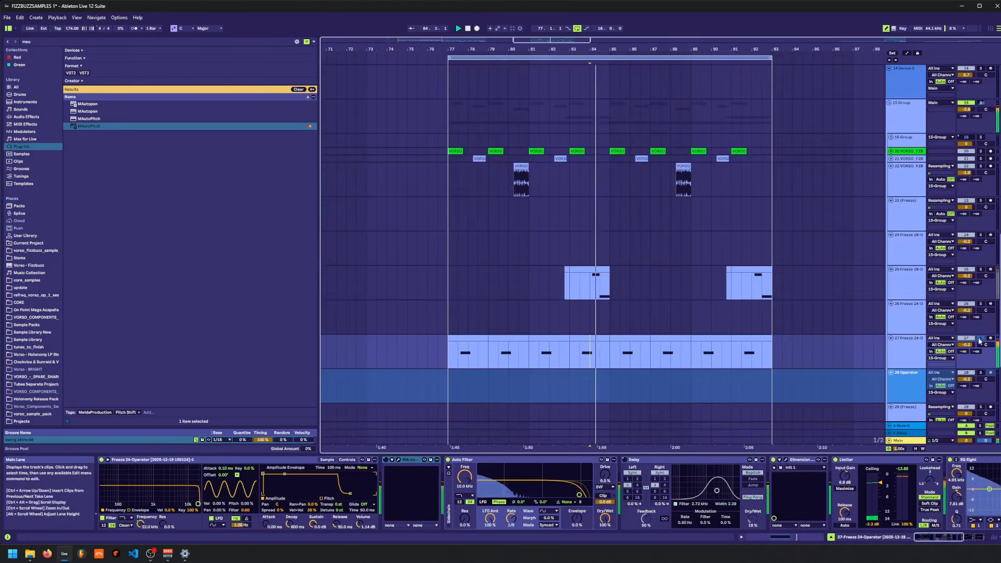
- Unsolo track 27, audition the Delay automation from bar 84 in the full mix, and save the set
click(981, 339)
key(Up)
key(Down)
key(space)
key(space)
key(a)
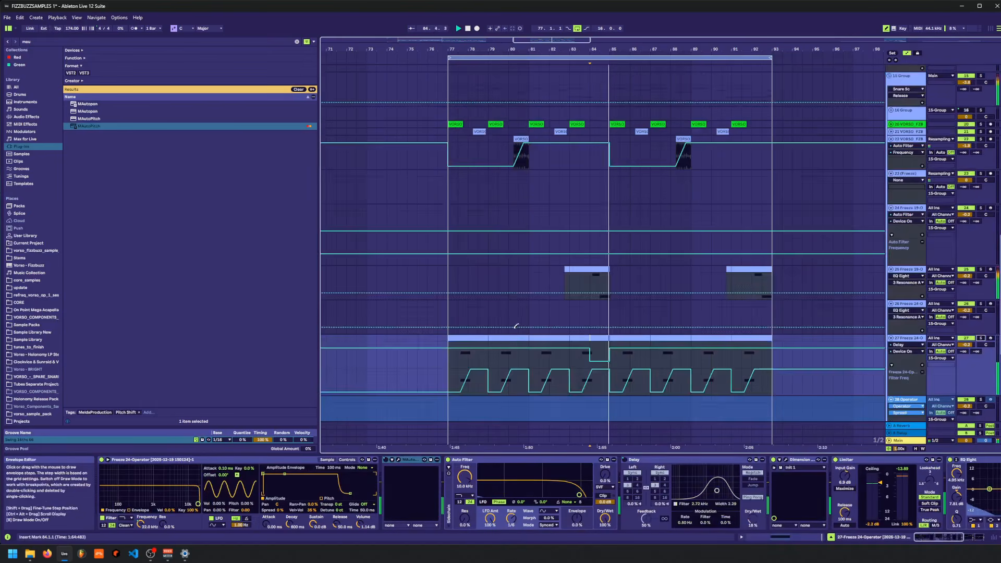
key(a)
click(486, 342)
key(ctrl+s)
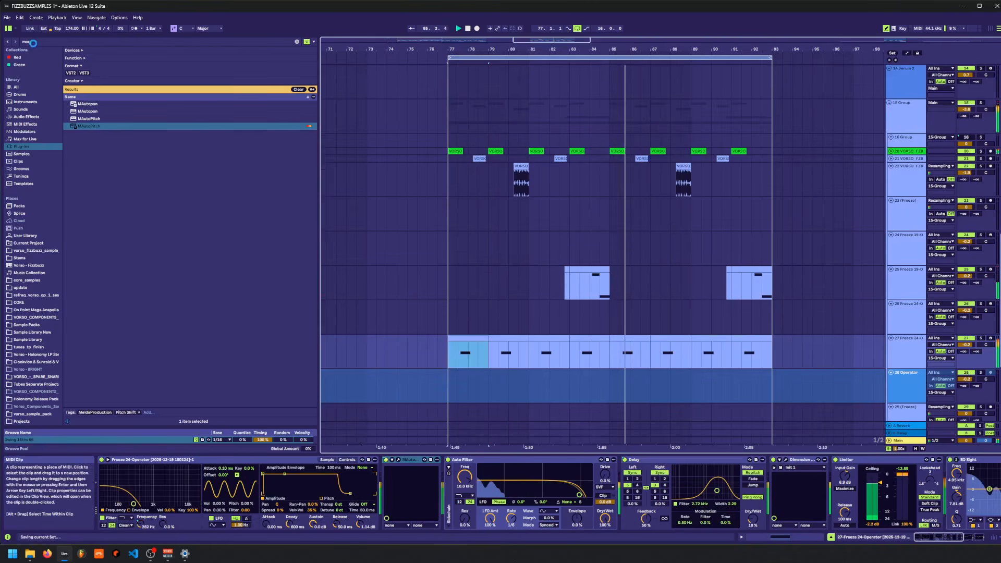
- Search the audio effects for "phaser", add Phaser-Flanger to track 27, and audition it
click(33, 42)
text(phase)
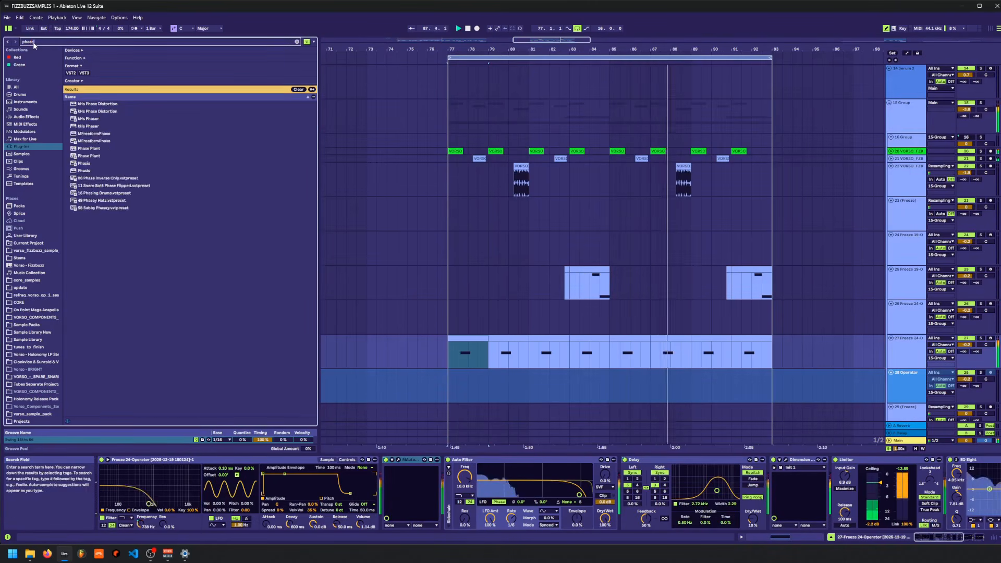
text(r)
key(Down)
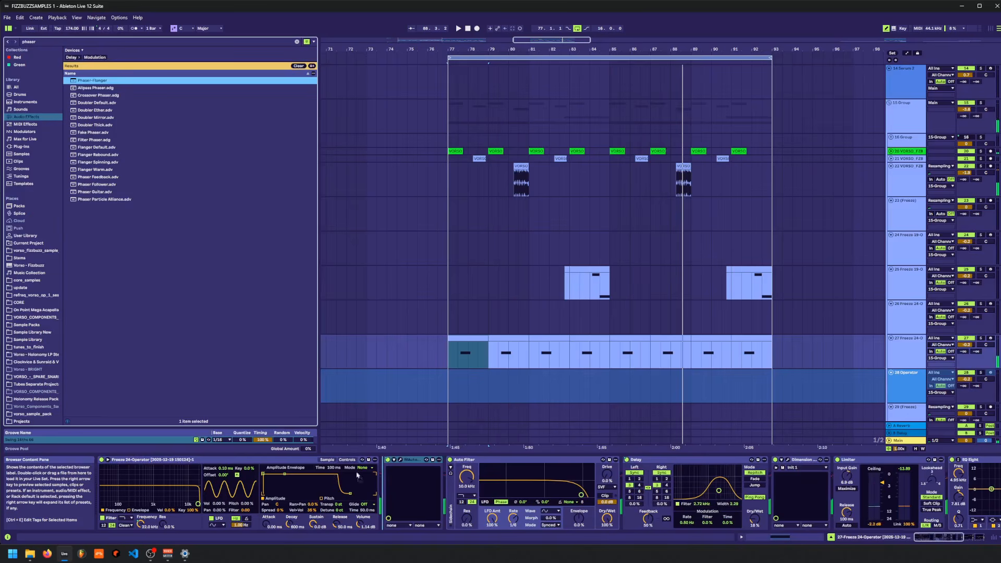
key(Return)
key(space)
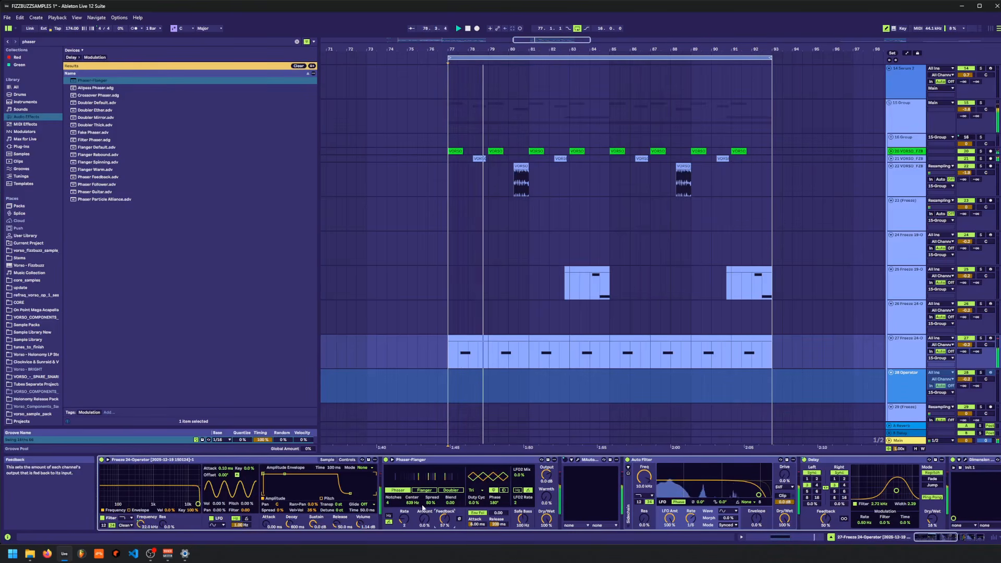
- Automate the Phaser-Flanger's Center Freq on track 27 to fall gradually from bar 85 to bar 93
click(606, 356)
key(space)
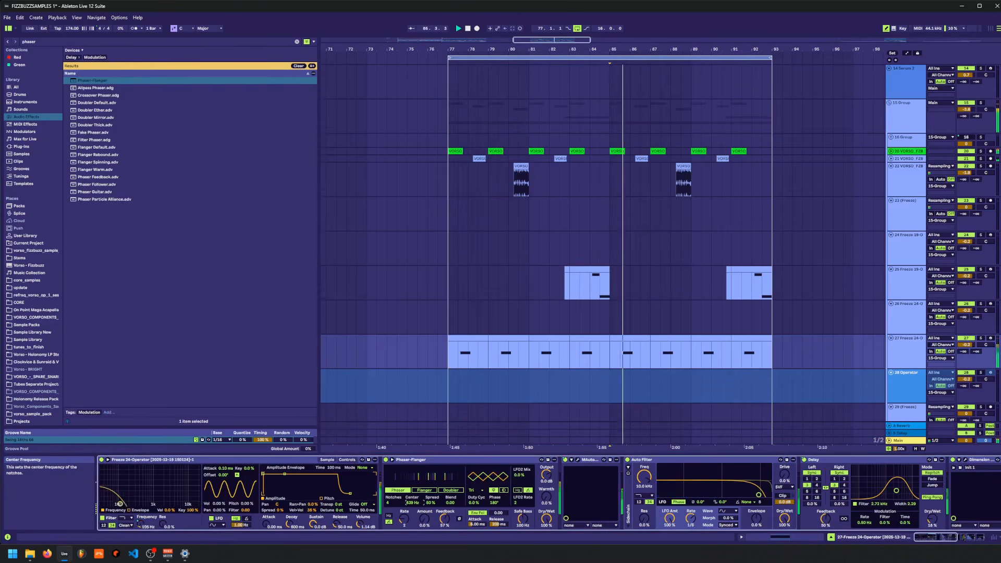
key(a)
click(612, 351)
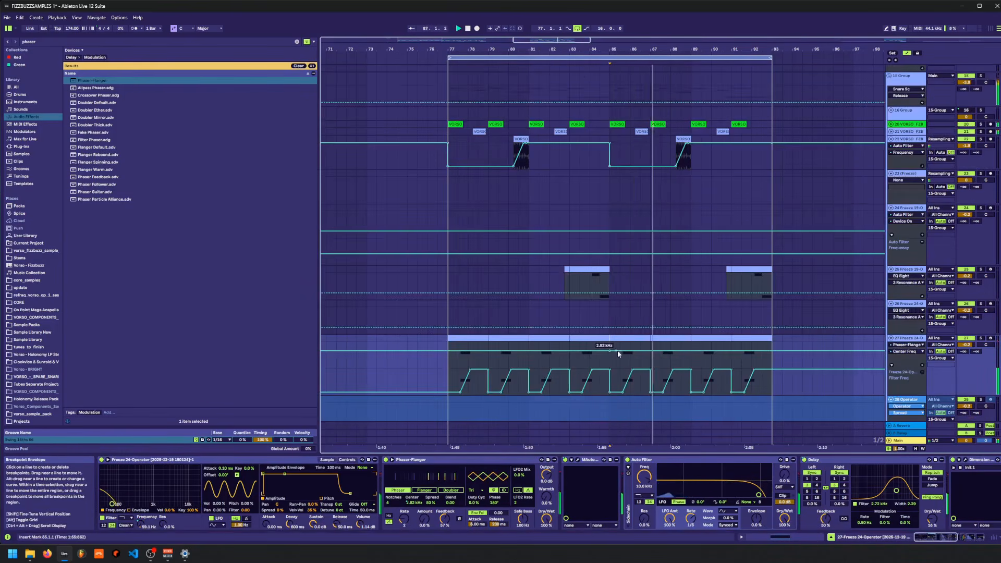
drag(771, 351, 773, 356)
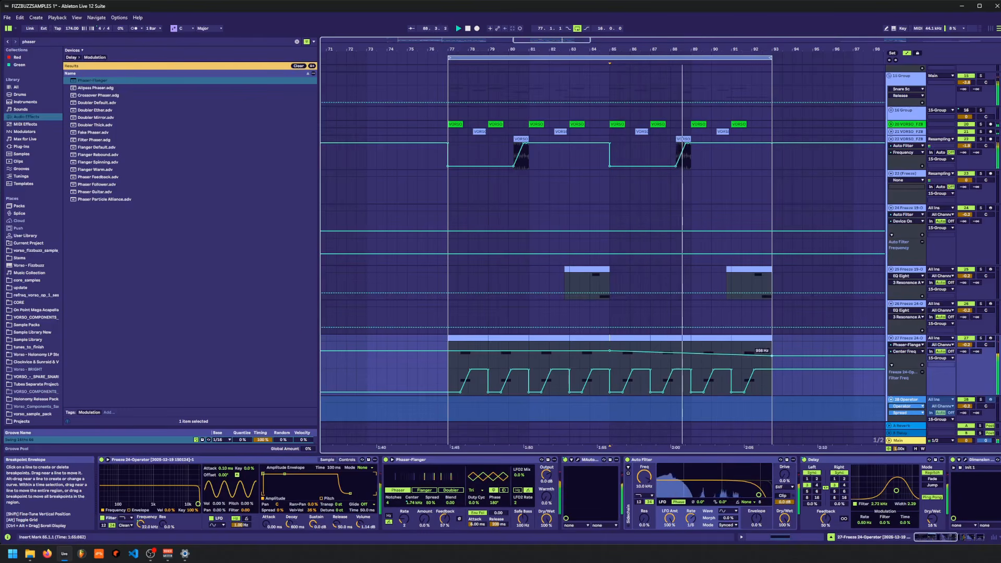
key(a)
- Clear the device search and add EQ Eight to track 27 between the Auto Filter and the Delay
key(ctrl+f)
key(BackSpace)
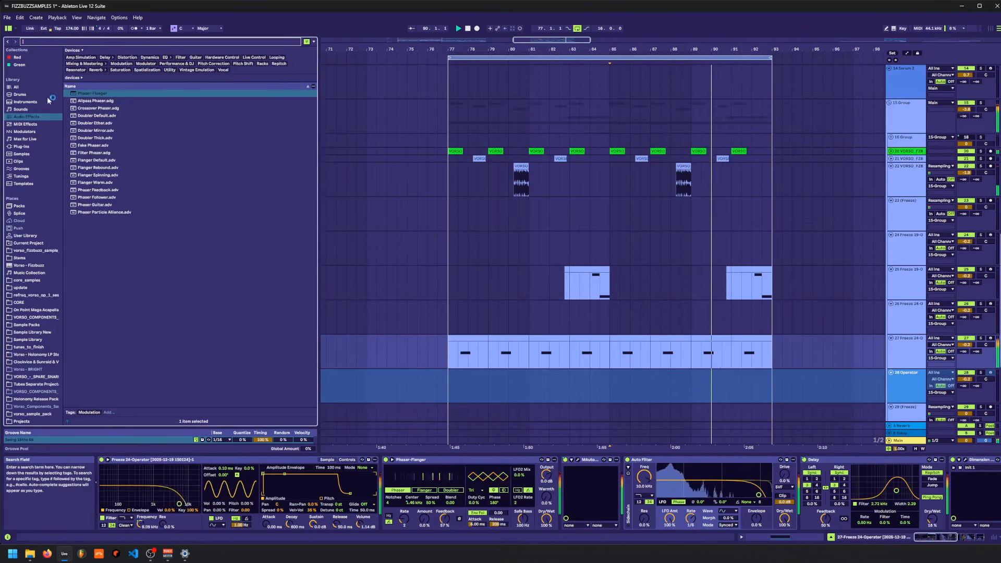
drag(82, 282, 797, 505)
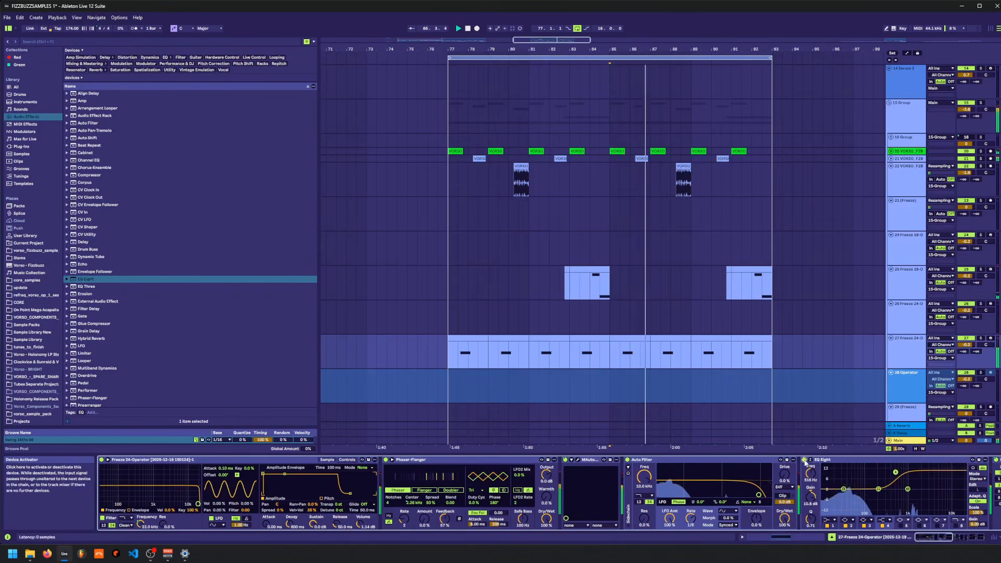
key(a)
key(b)
key(a)
key(b)
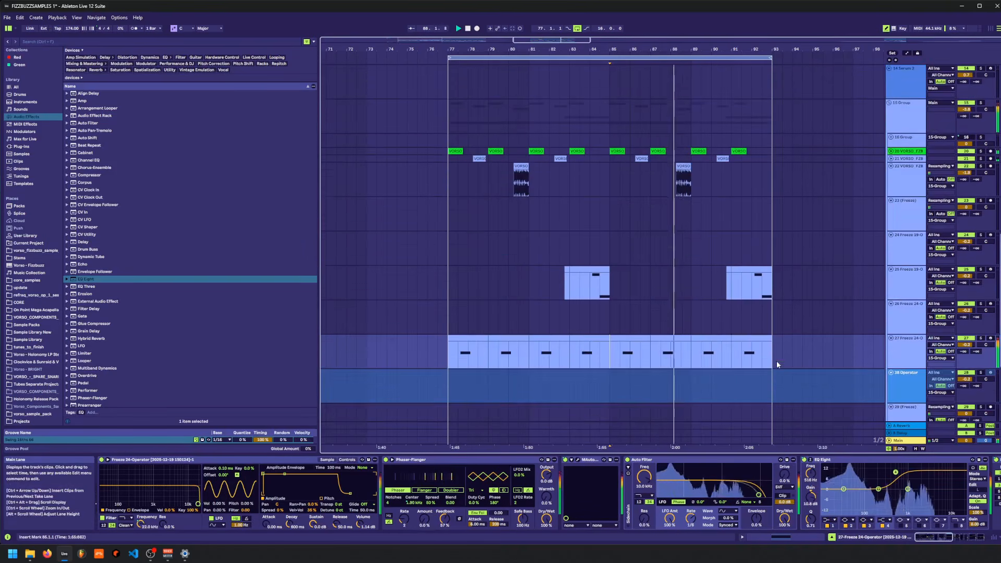
- Unfold track 20, stop playback, and show its Auto Filter LFO Amount automation with the insert marker at bar 85
scroll(625, 225, up, 3)
click(891, 213)
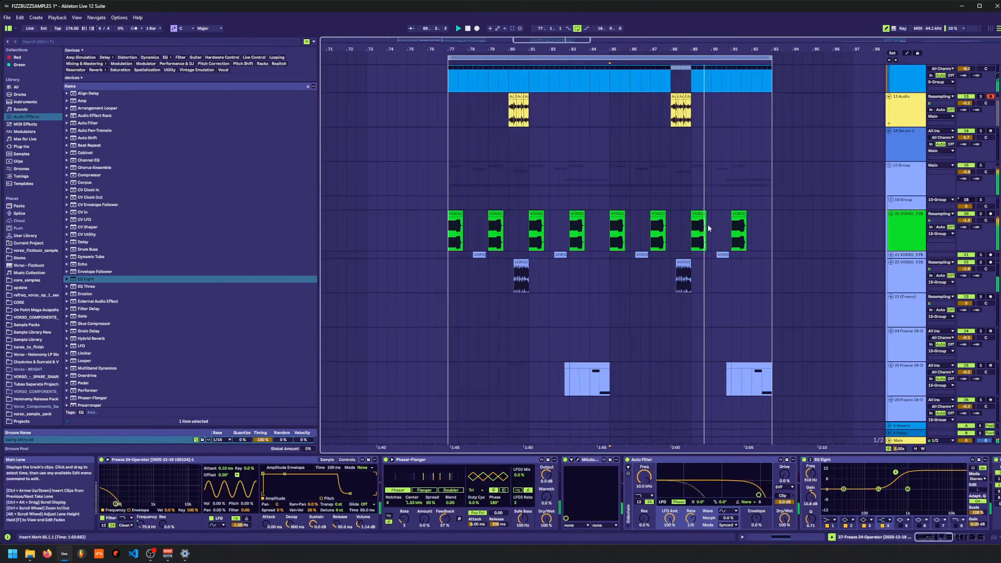
key(space)
click(617, 233)
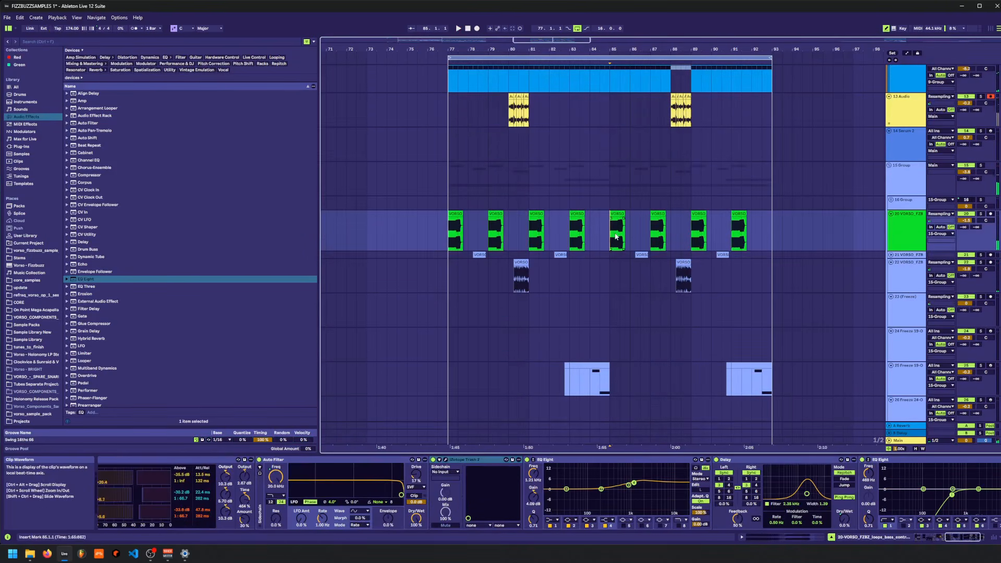
click(303, 518)
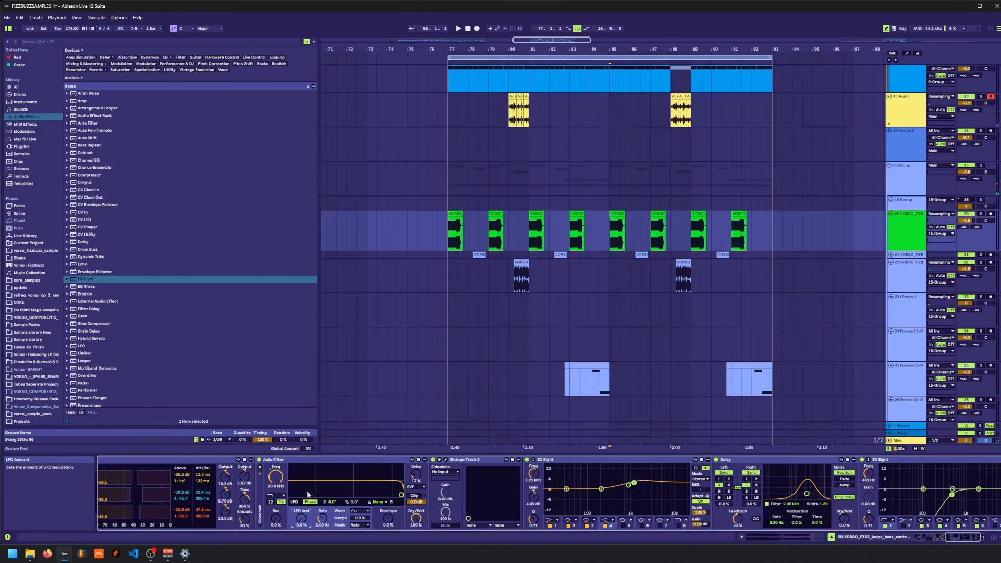
key(a)
key(b)
click(613, 238)
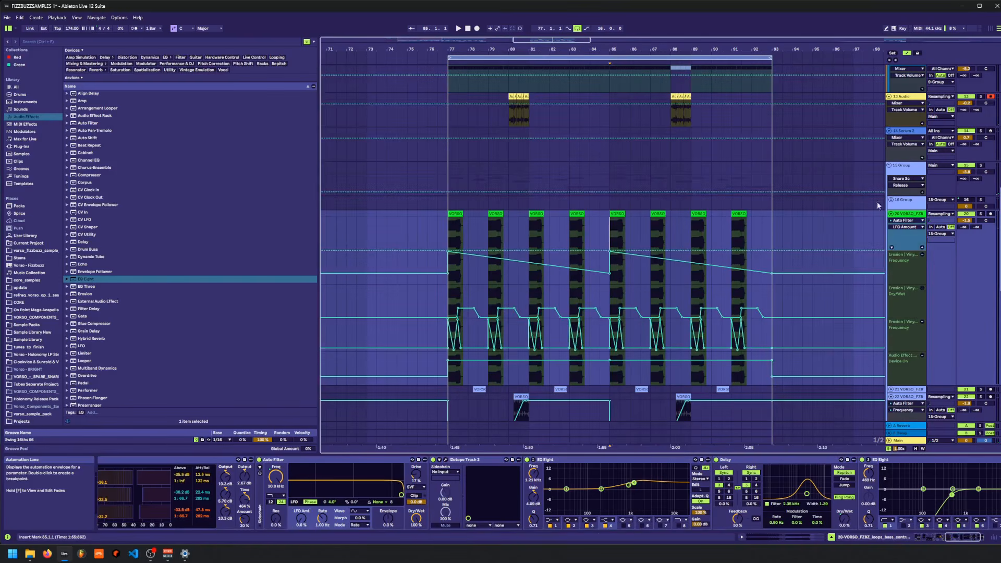
- Solo track 20 and automate its Auto Filter LFO Amount to 37% from bar 85 to bar 93
click(981, 214)
key(space)
click(609, 250)
drag(610, 250, 610, 235)
key(space)
key(space)
drag(733, 234, 734, 231)
key(space)
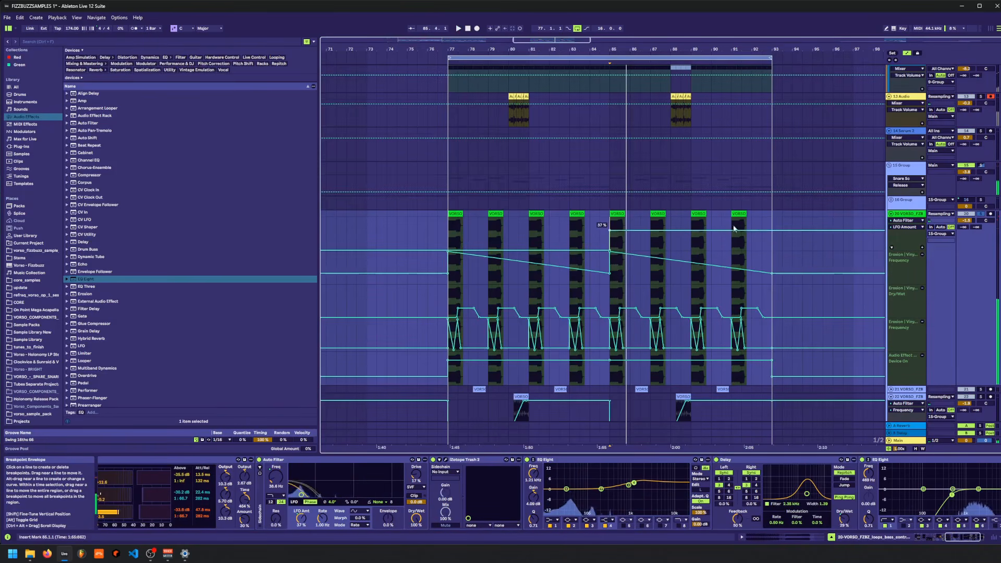
- Set track 20's Auto Filter LFO to the Ramp Down waveform in Synced mode with a 1/4 rate
click(360, 511)
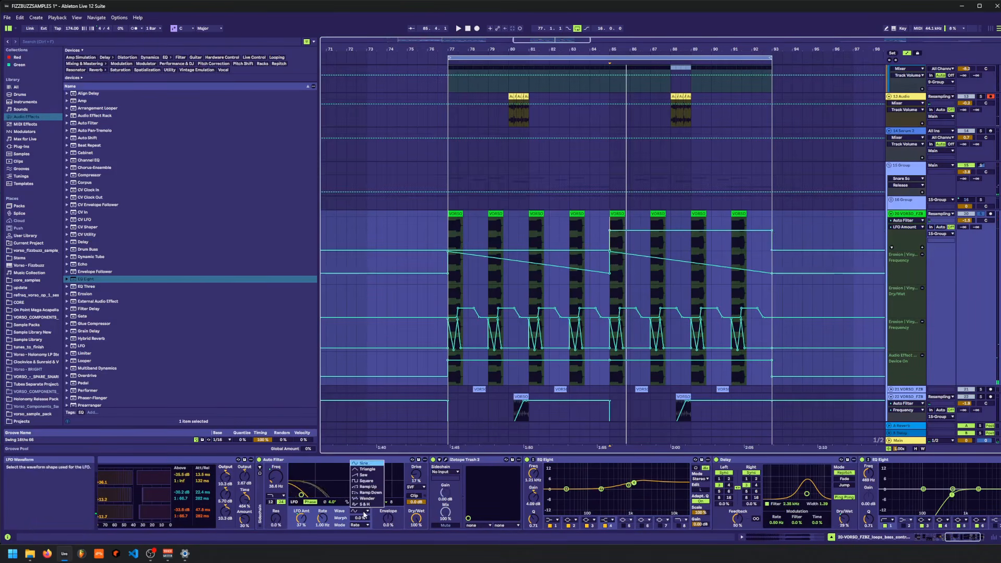
click(369, 492)
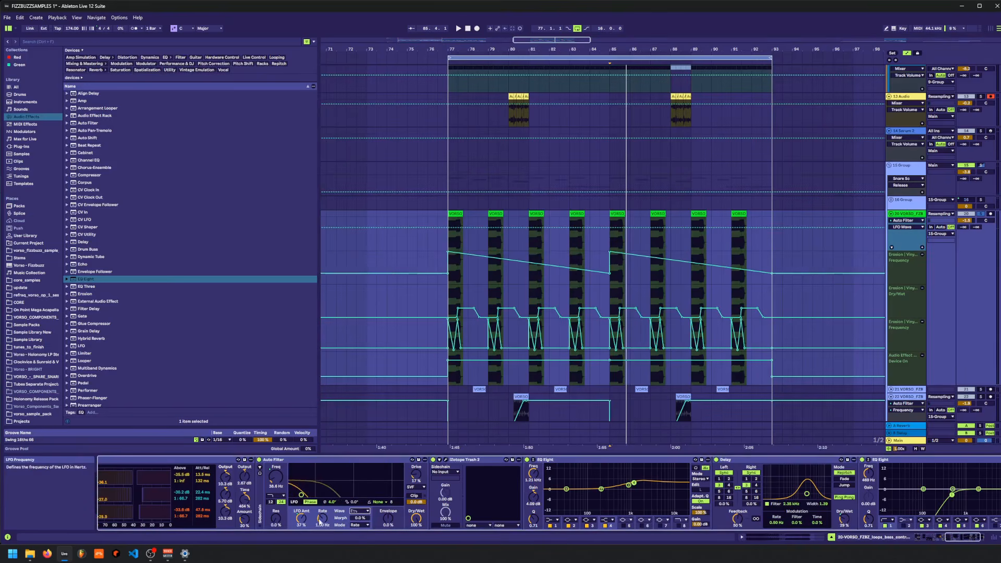
click(359, 526)
click(362, 501)
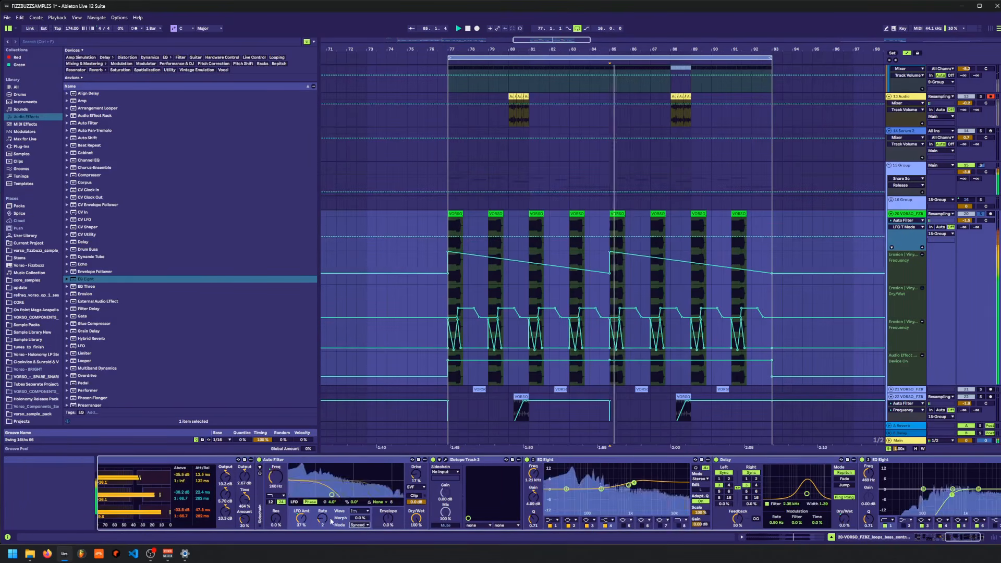
key(space)
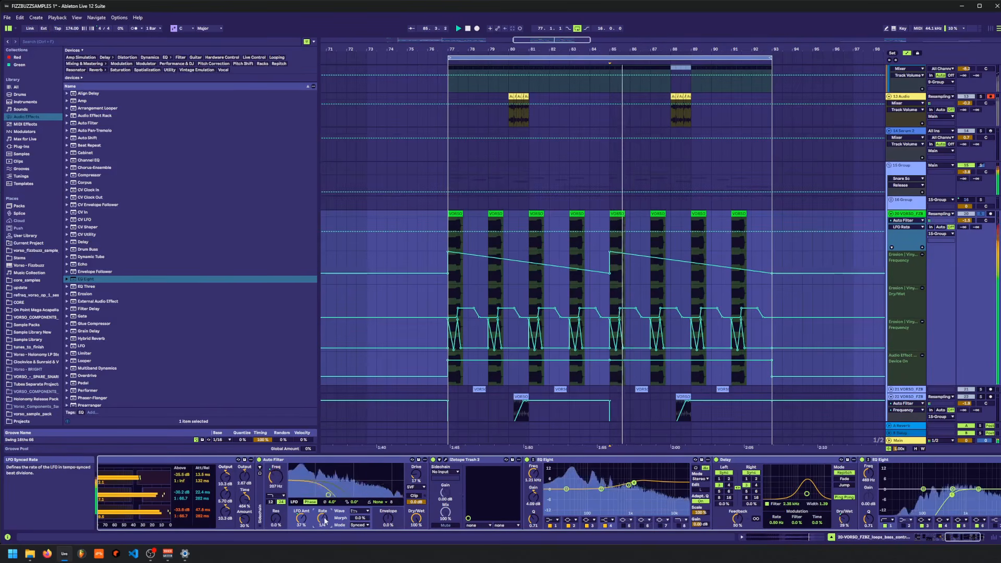
- Try an LFO Amount of 100% and a filter frequency of 144 Hz on track 20, and re-enable the automation
drag(302, 518, 280, 480)
key(space)
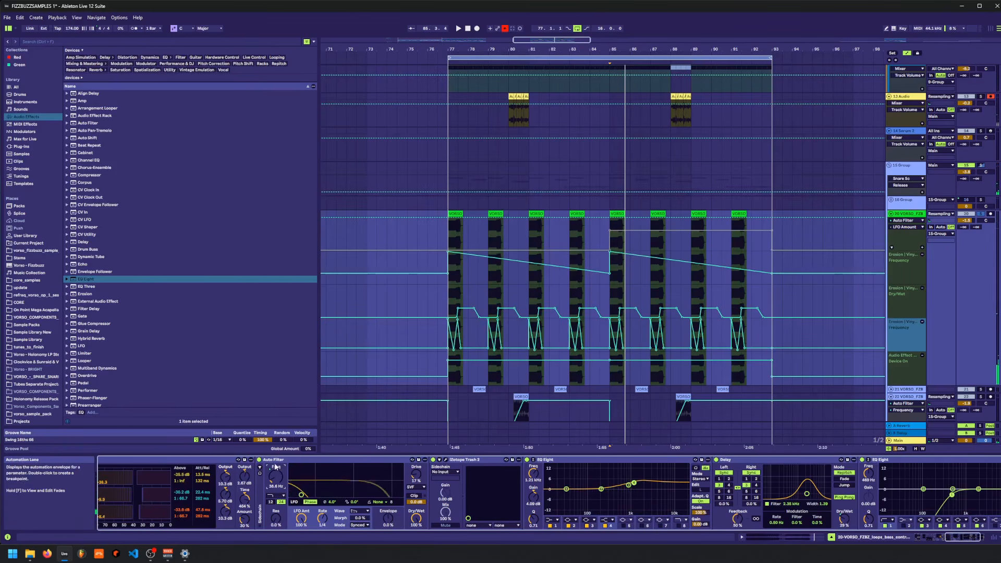
drag(275, 477, 307, 461)
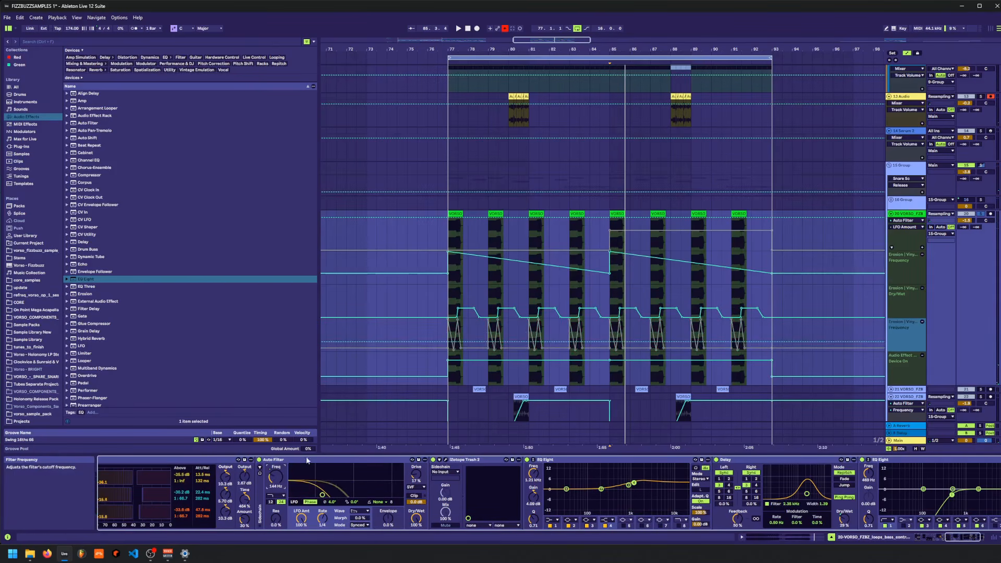
click(504, 29)
key(space)
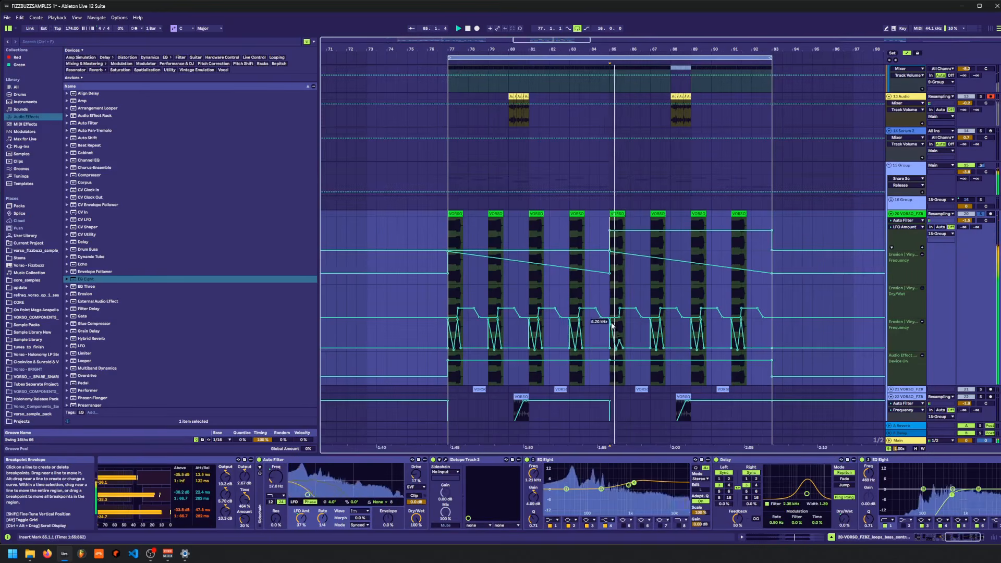
- Lower the Auto Filter Frequency peaks on track 20 at bar 85, duplicate the bar 85 to 87 envelope through bar 93, and unsolo the track
drag(611, 325, 652, 336)
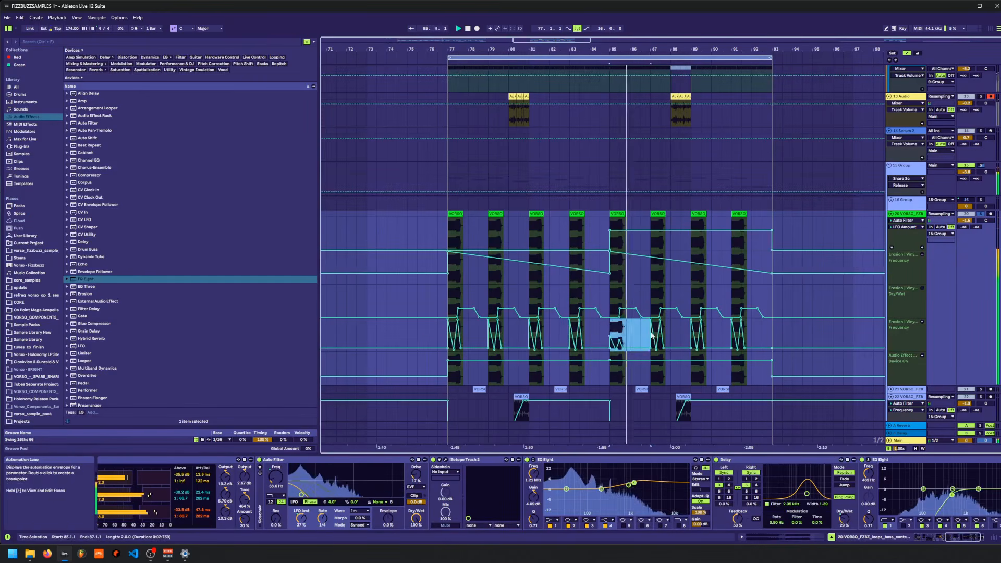
key(ctrl+d)
key(ctrl+d)
key(ctrl+d)
click(981, 214)
- Try a 100% LFO Amount with different synced LFO rates on track 20 while auditioning the full mix from bar 85
key(a)
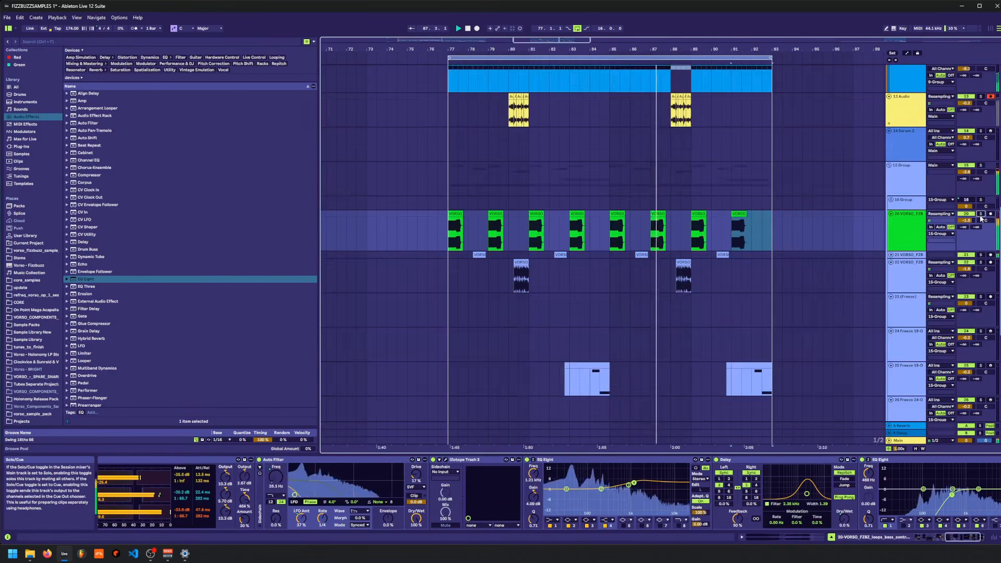
key(a)
key(a)
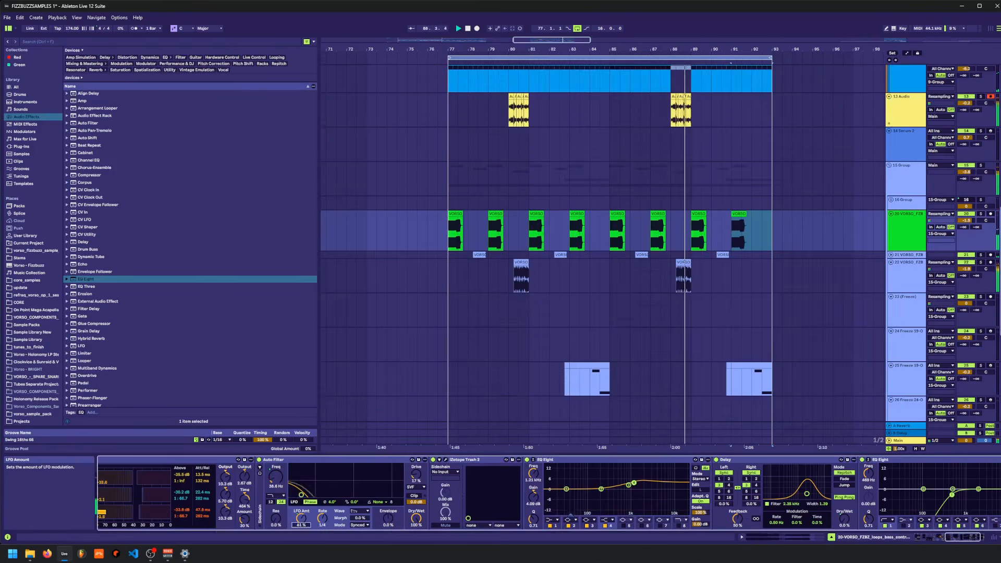
key(a)
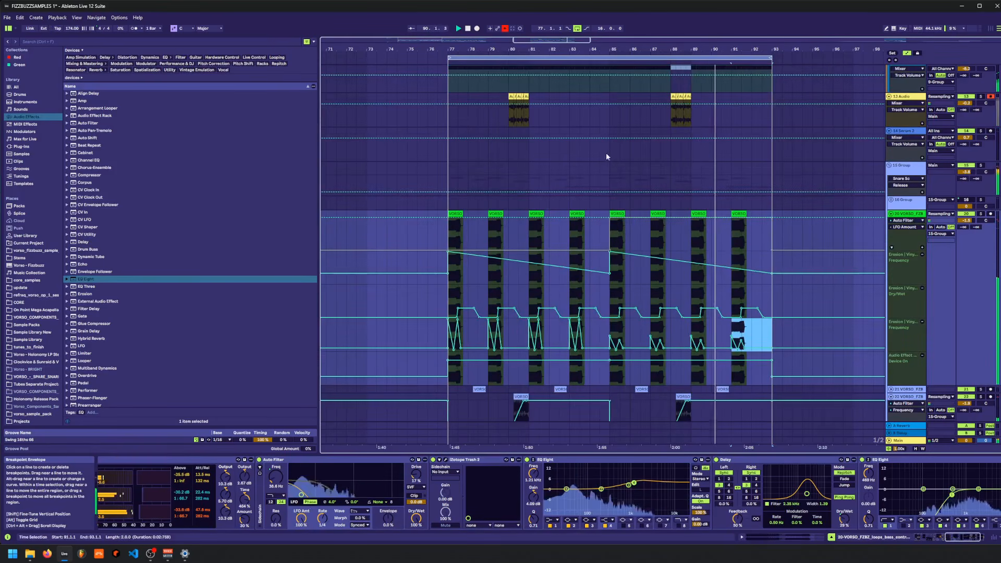
click(323, 517)
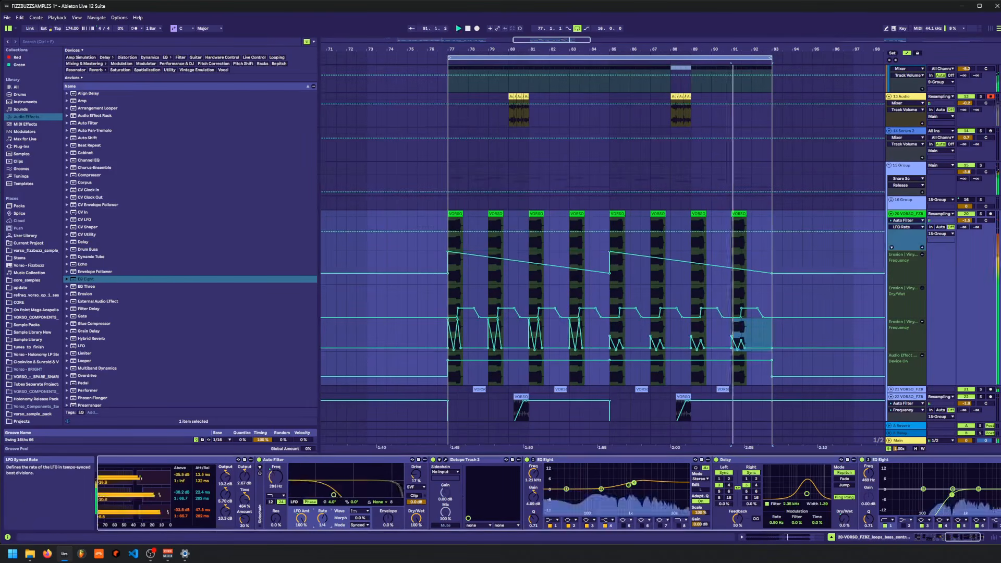
click(609, 227)
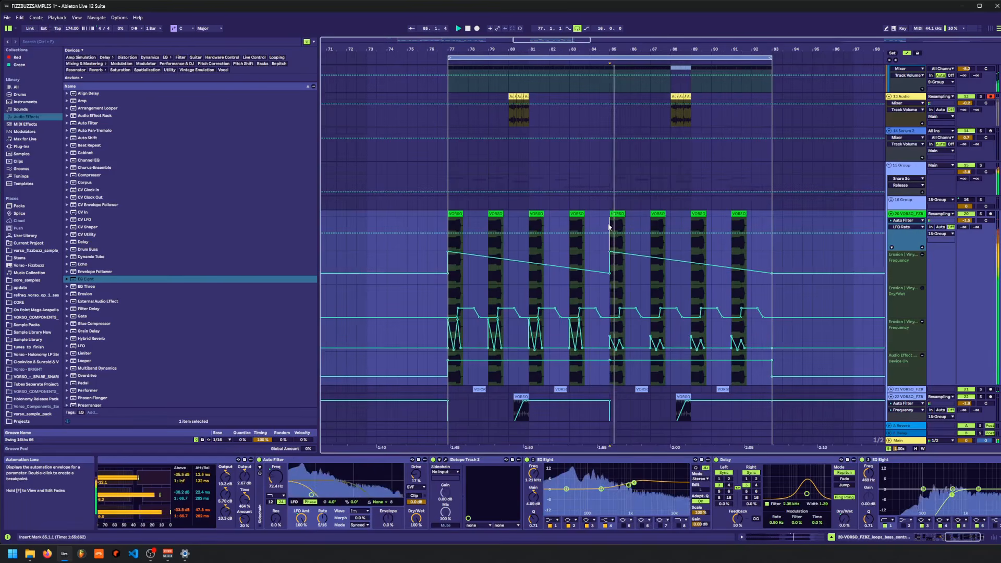
key(a)
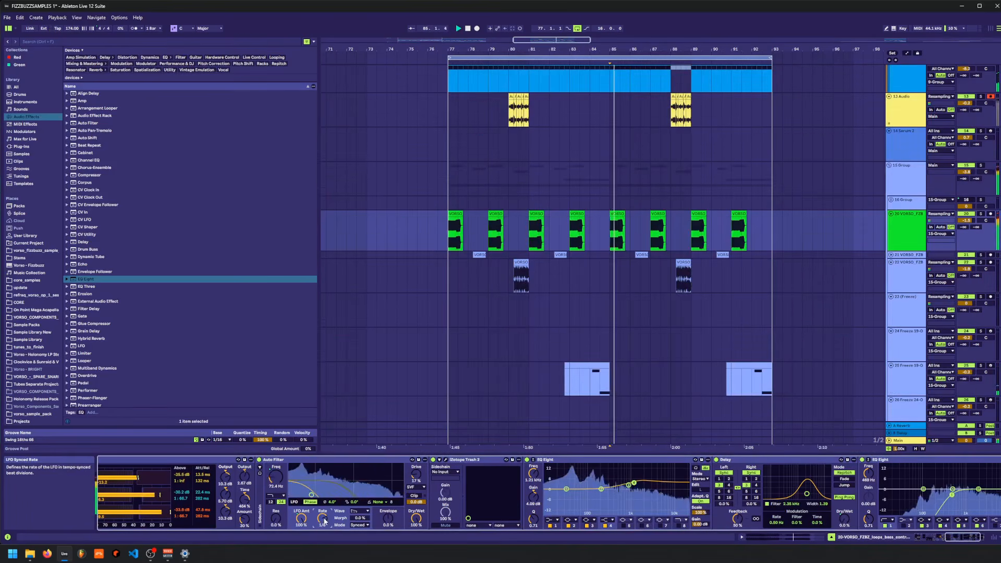
- Set track 20's synced LFO rate to 1/8 and its LFO Amount automation to about 40%, with automation re-enabled
key(space)
key(space)
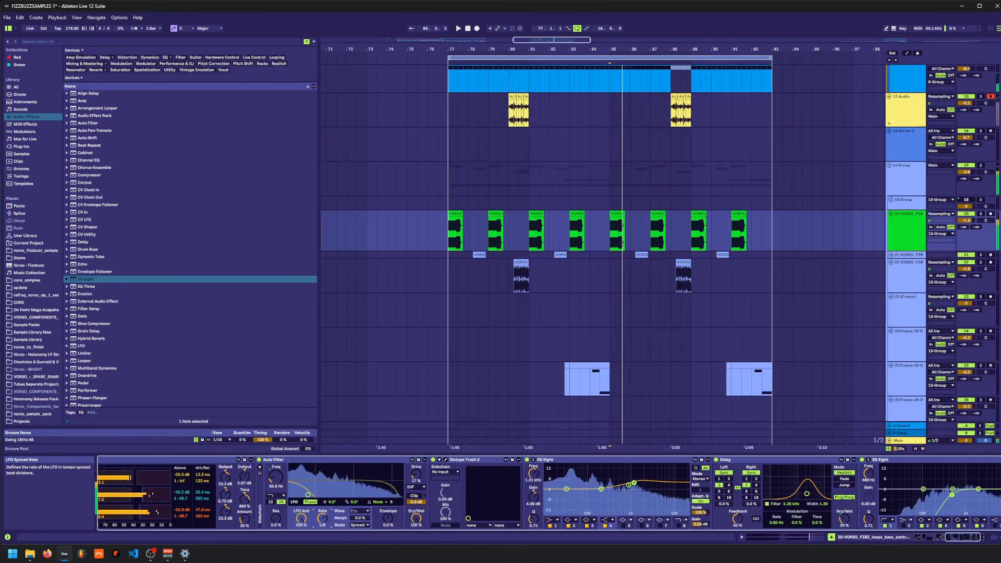
key(a)
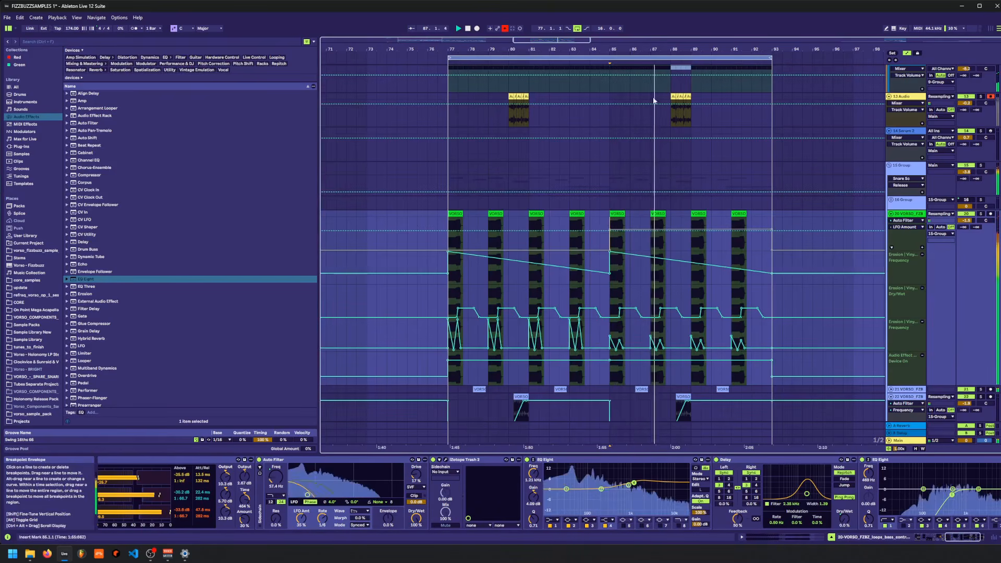
click(505, 28)
key(a)
- Fold the 15 Group and the 14 Serum 2 track in the arrangement
scroll(669, 175, up, 3)
key(a)
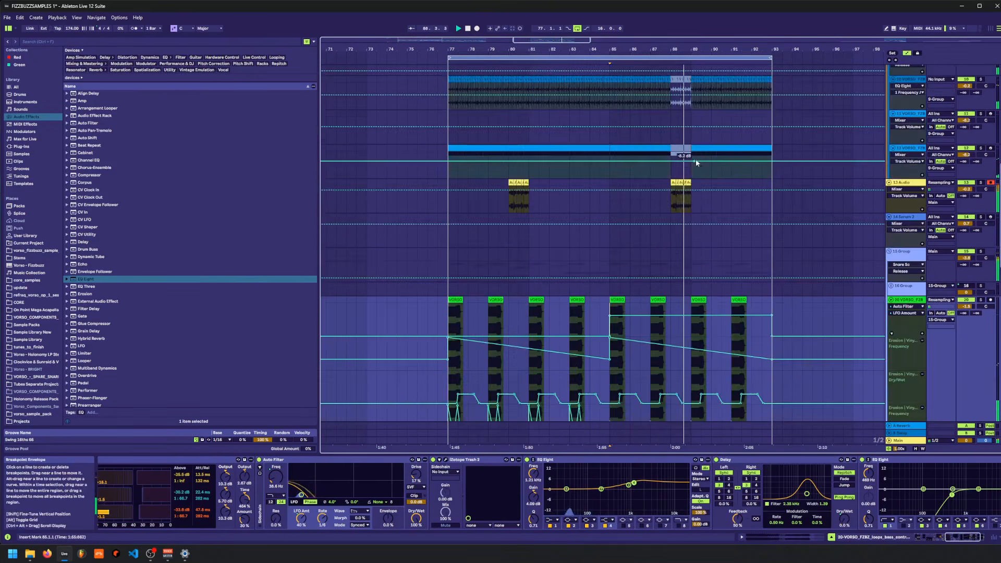
key(a)
scroll(722, 162, up, 2)
scroll(730, 169, down, 1)
key(a)
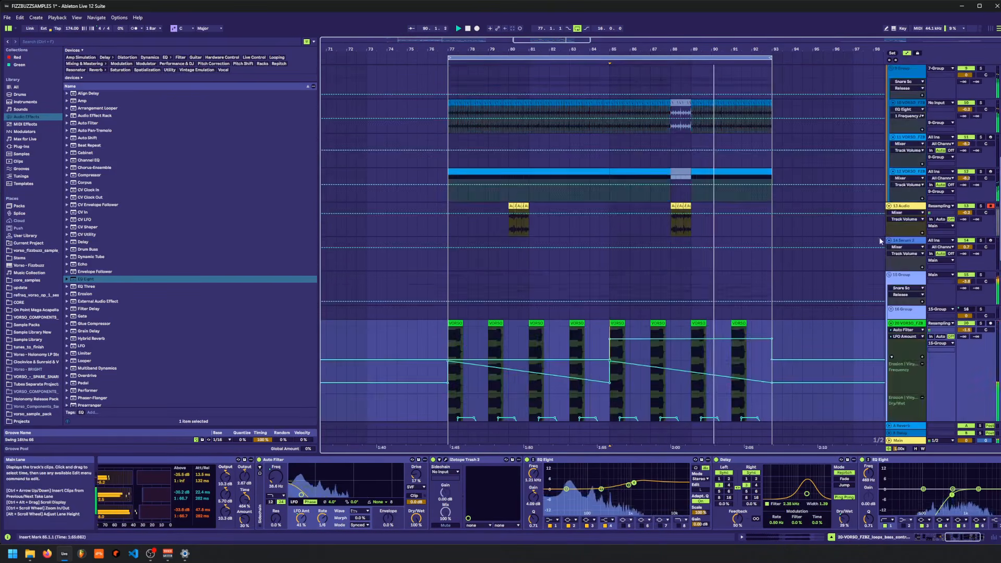
key(a)
click(899, 293)
key(Left)
scroll(925, 156, up, 1)
key(Up)
key(Left)
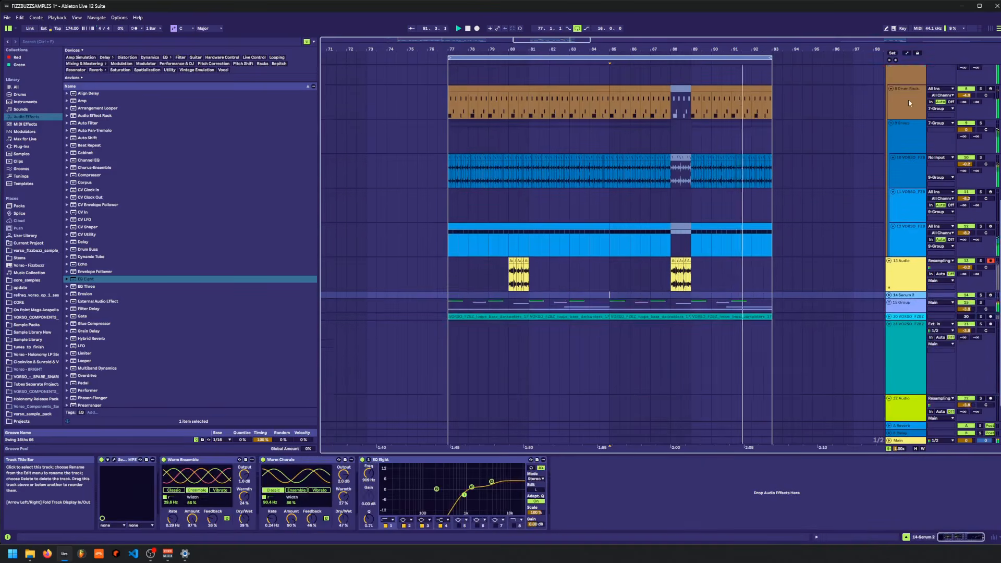
- Fold the 7 Group of drum tracks and stop playback
scroll(907, 101, up, 1)
click(906, 101)
key(Left)
scroll(596, 110, up, 1)
key(space)
- Save the set and audition the whole arrangement from bar 29, bar 45 and bar 77
drag(583, 50, 582, 47)
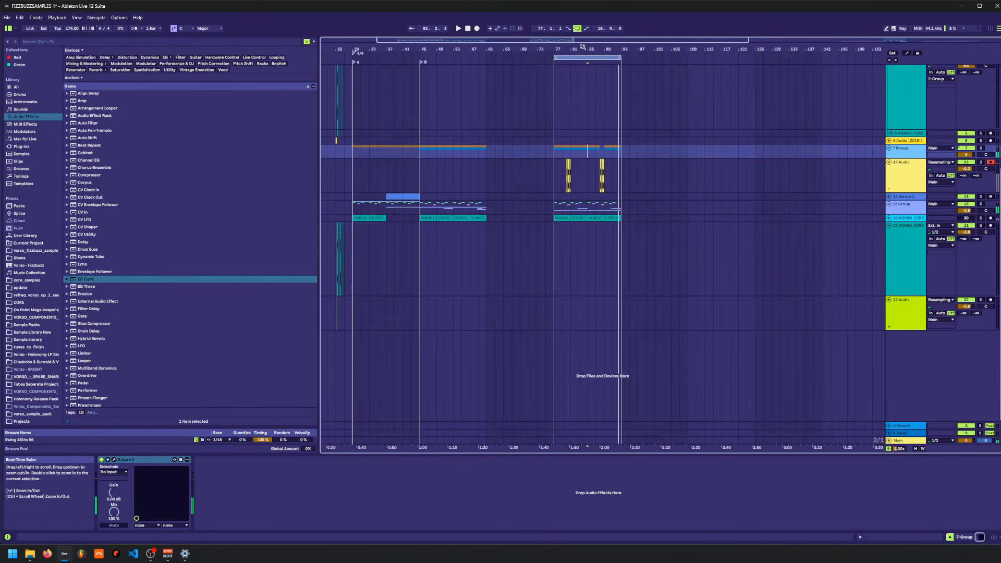
click(353, 179)
drag(376, 175, 417, 175)
key(space)
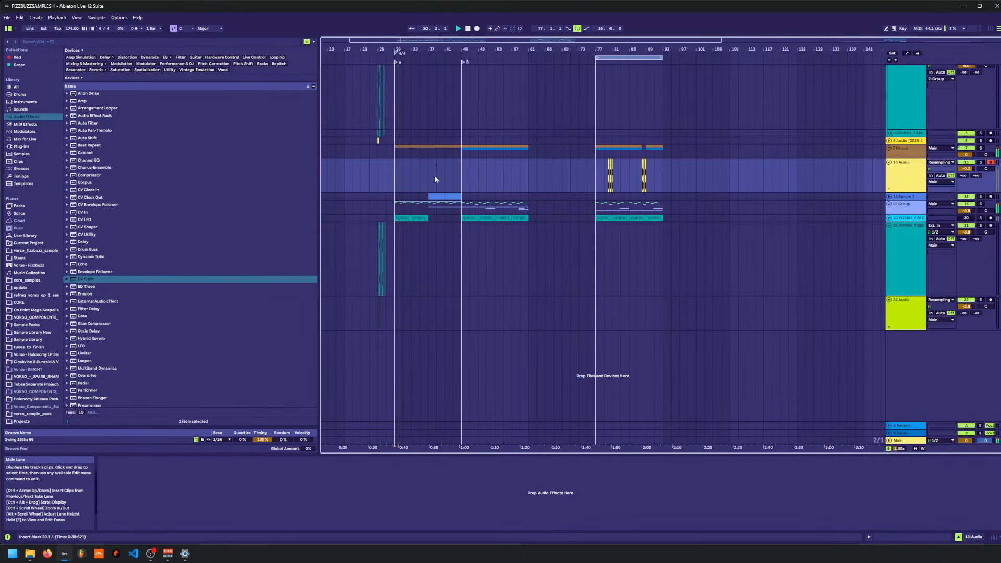
click(431, 175)
key(space)
key(space)
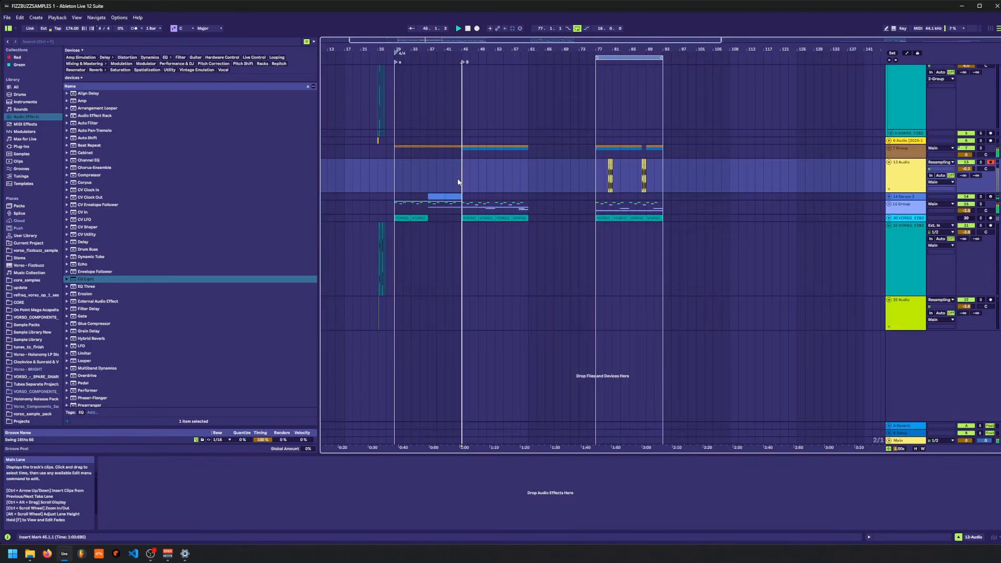
click(595, 148)
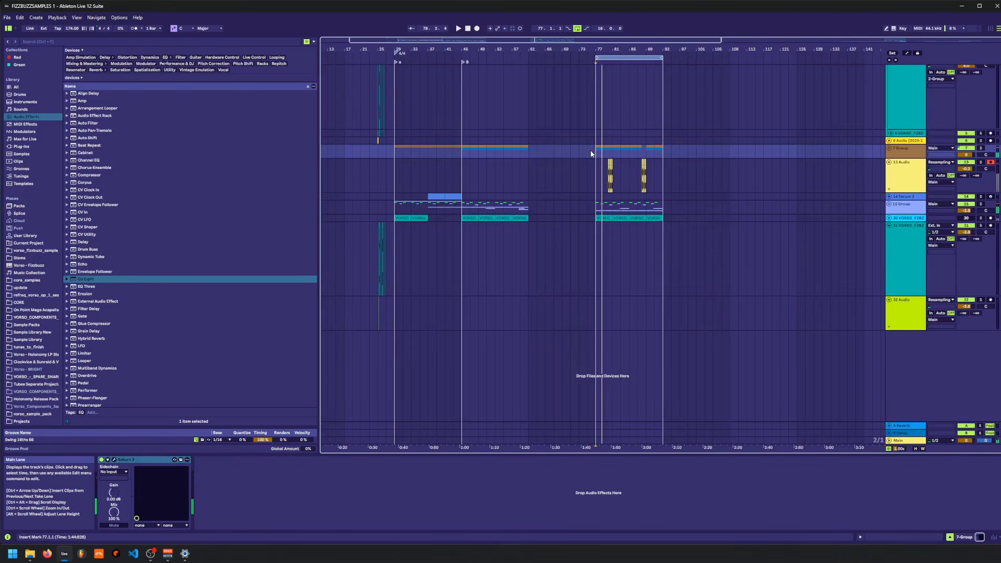
- Unfold the 15 Group and examine the Phaser-Flanger's Dry/Wet automation on track 27 from bar 77
click(889, 204)
scroll(636, 305, down, 3)
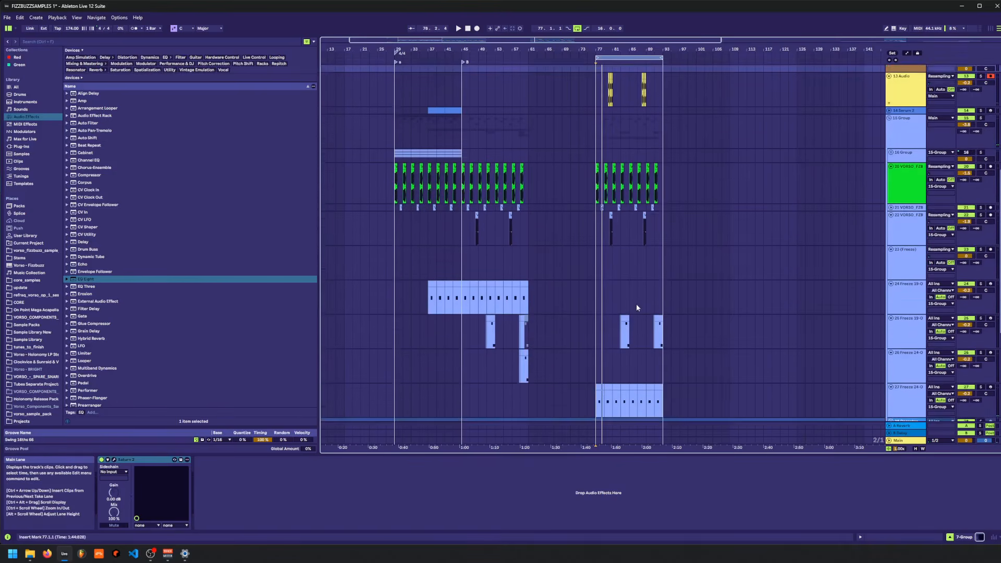
scroll(636, 308, down, 1)
click(597, 396)
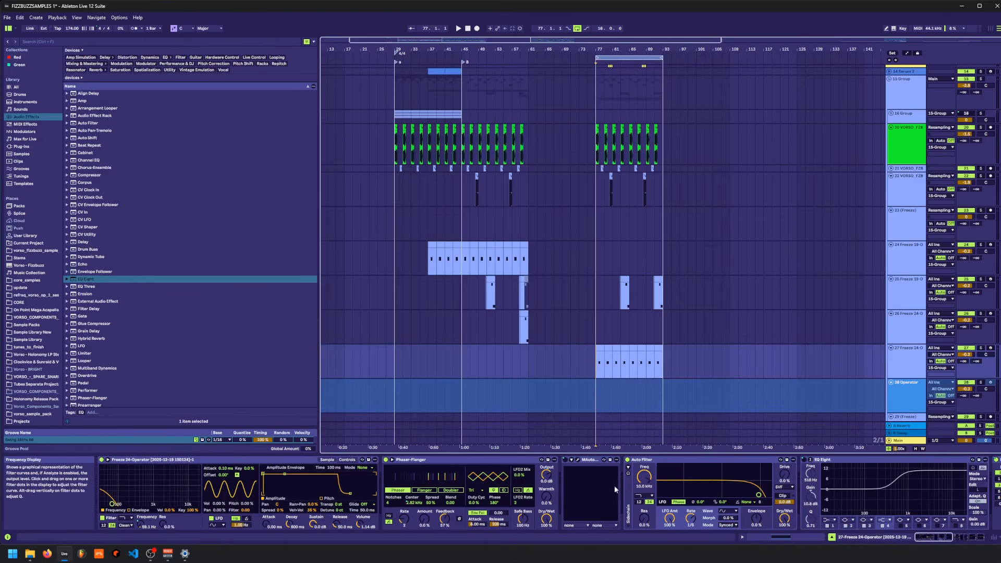
key(a)
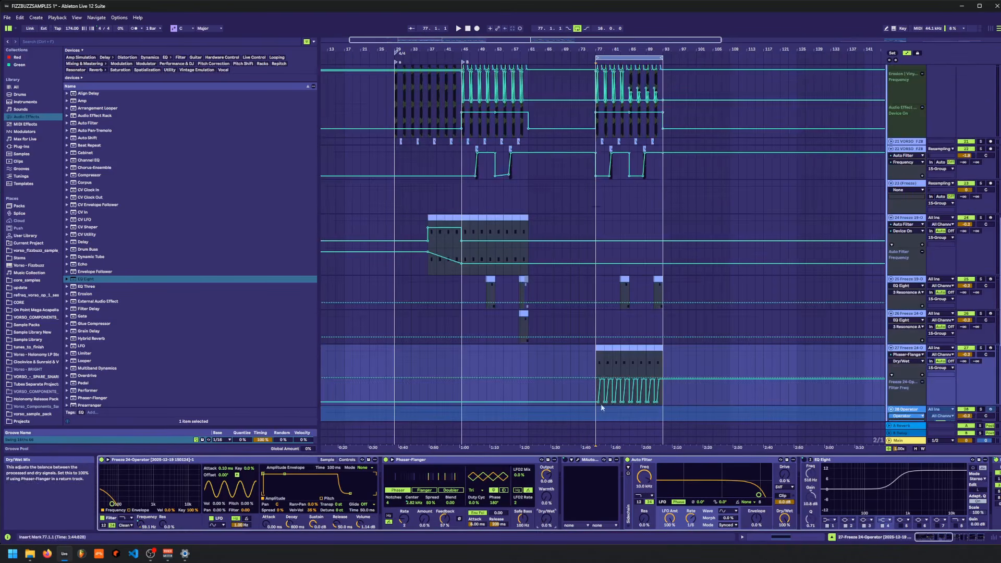
key(b)
key(a)
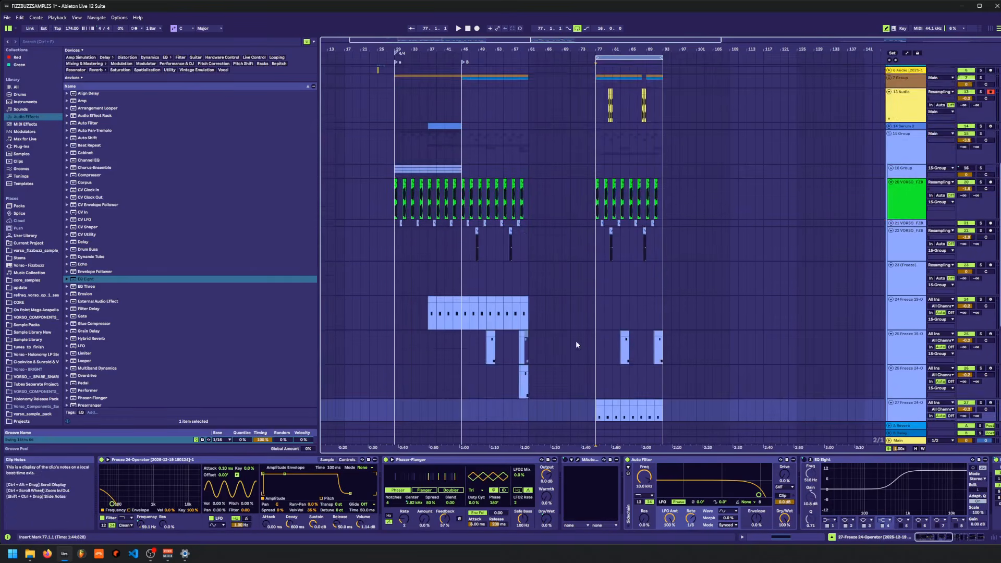
- Fold the 15 Group and the teal sample group above the drum tracks
click(462, 193)
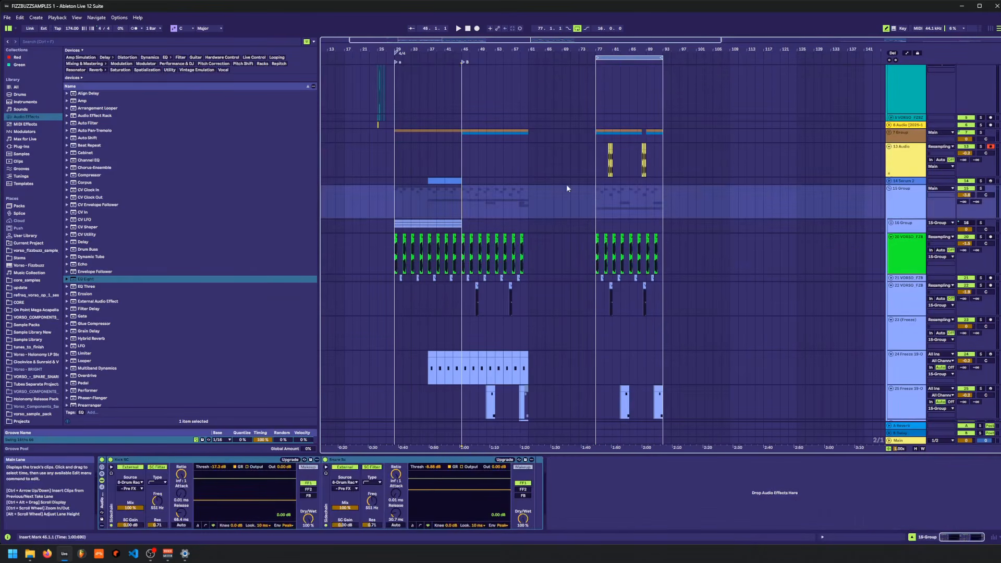
key(Left)
click(905, 160)
scroll(908, 156, up, 1)
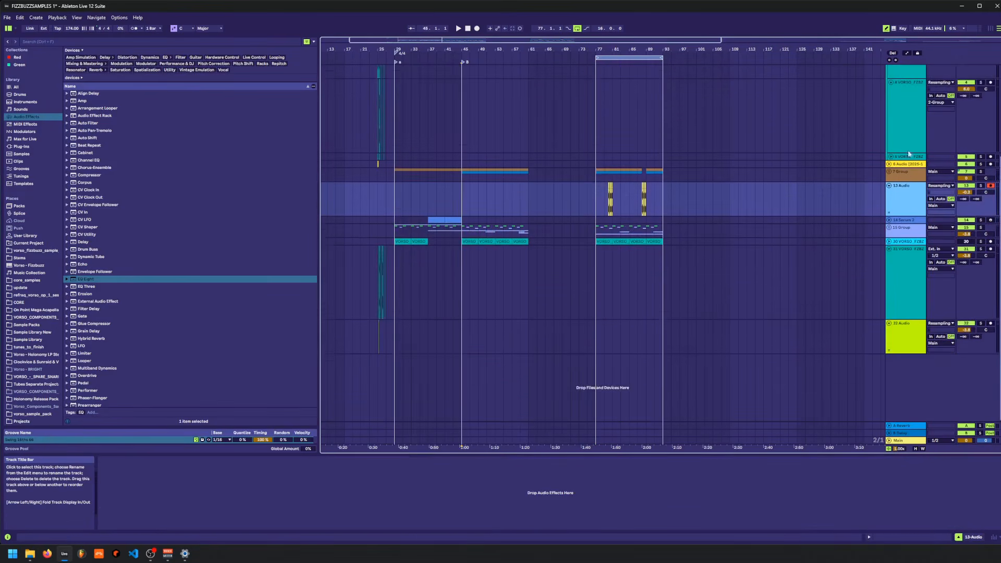
click(910, 134)
key(Left)
scroll(911, 135, up, 3)
click(911, 139)
key(Left)
key(Left)
key(Left)
key(Down)
key(Down)
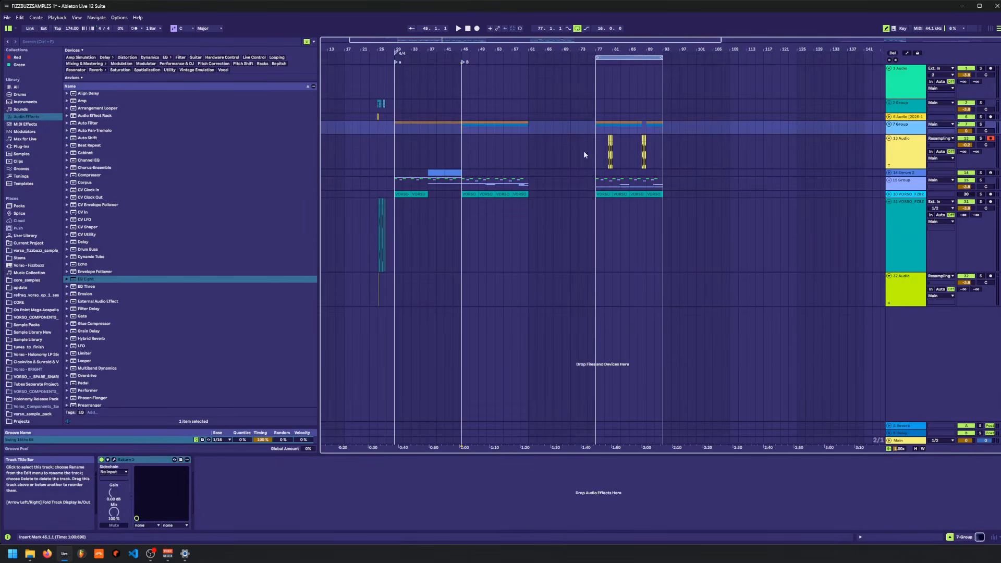
- Place the insert marker at bar 29, unfold the 15 Group and select track 20
click(453, 140)
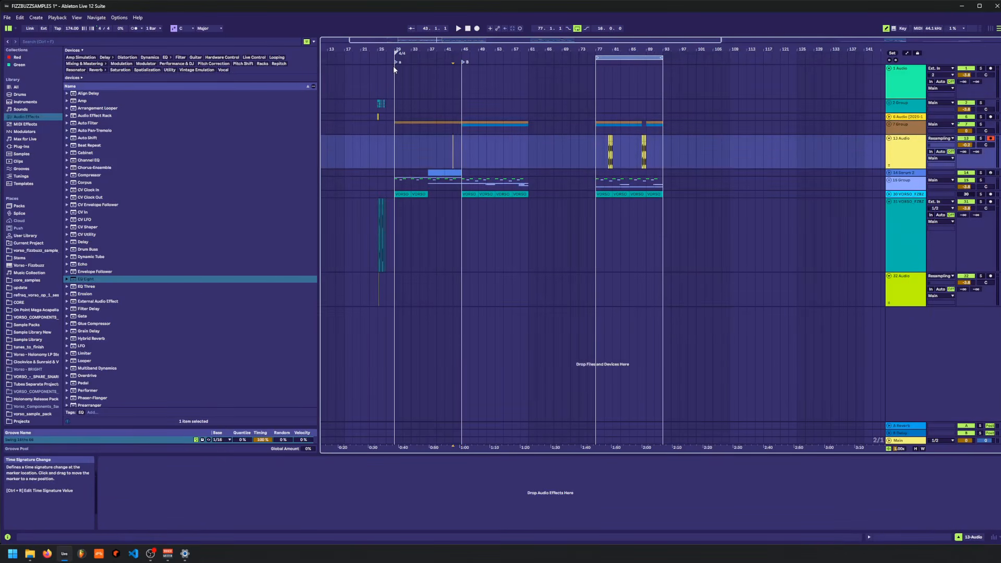
click(393, 65)
drag(395, 50, 384, 50)
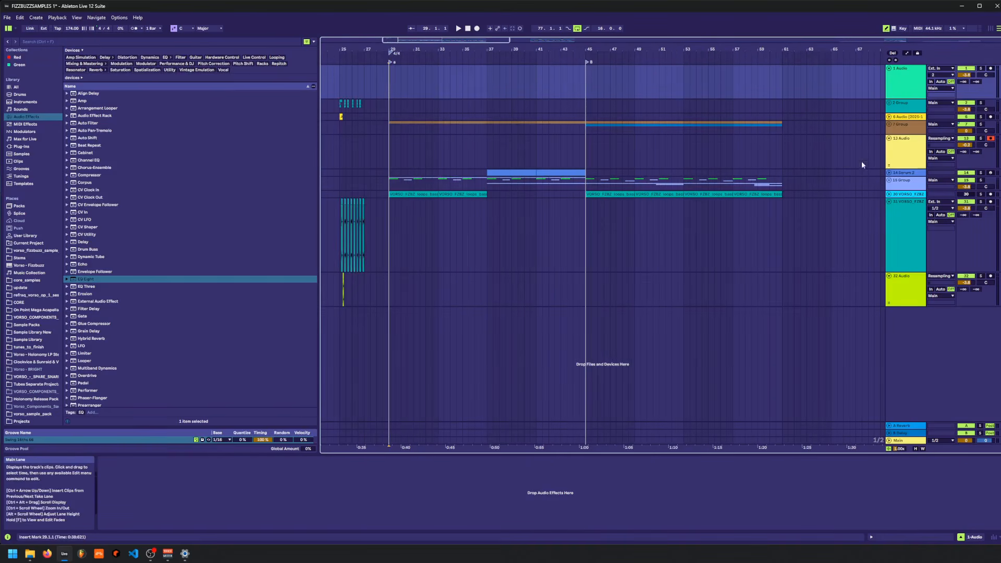
click(889, 180)
click(899, 232)
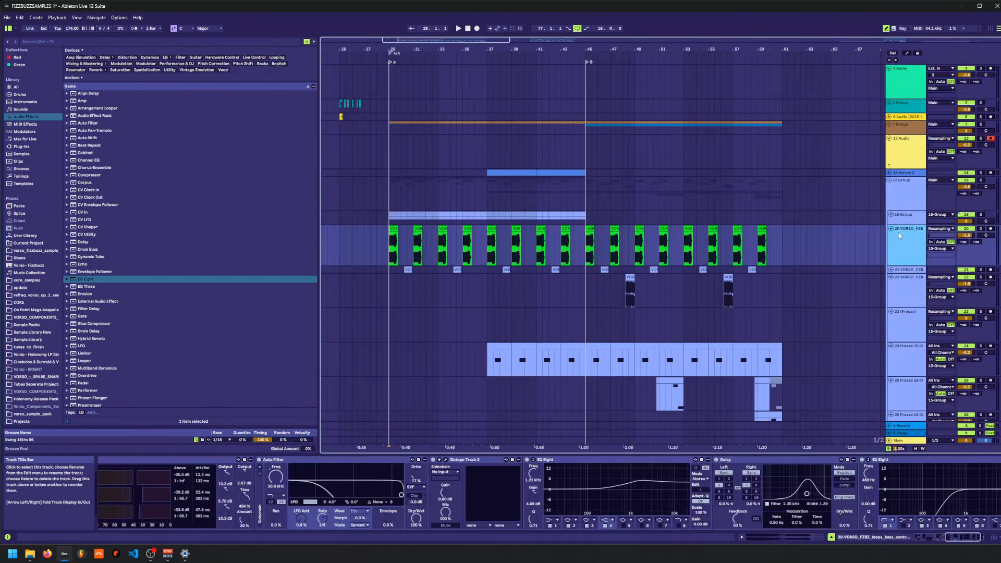
- Examine the sample and frozen audio tracks inside the 16 Group, folding the group again
key(Up)
key(Right)
key(Down)
key(Down)
key(Down)
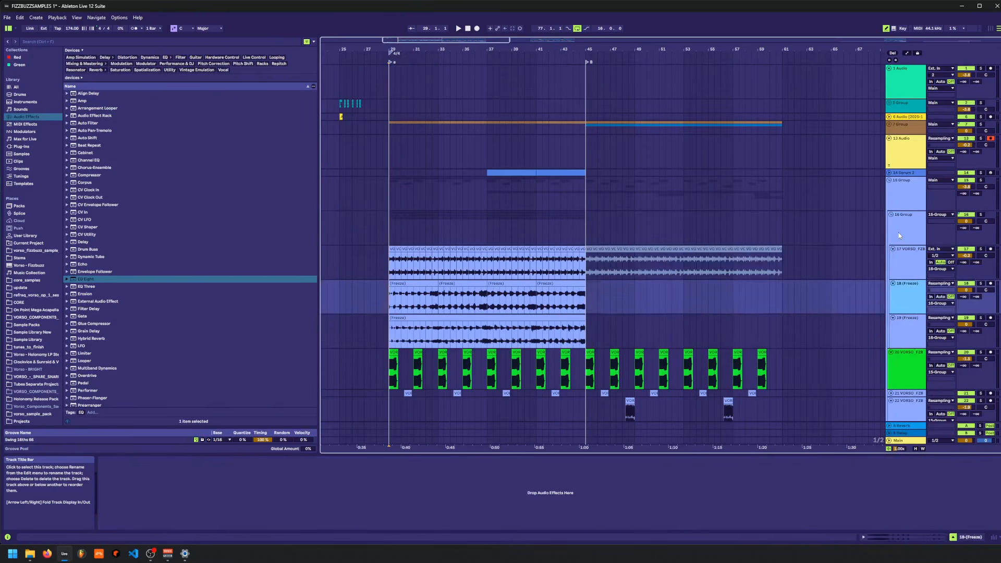
key(Up)
key(Up)
key(Left)
key(Up)
key(Left)
key(Down)
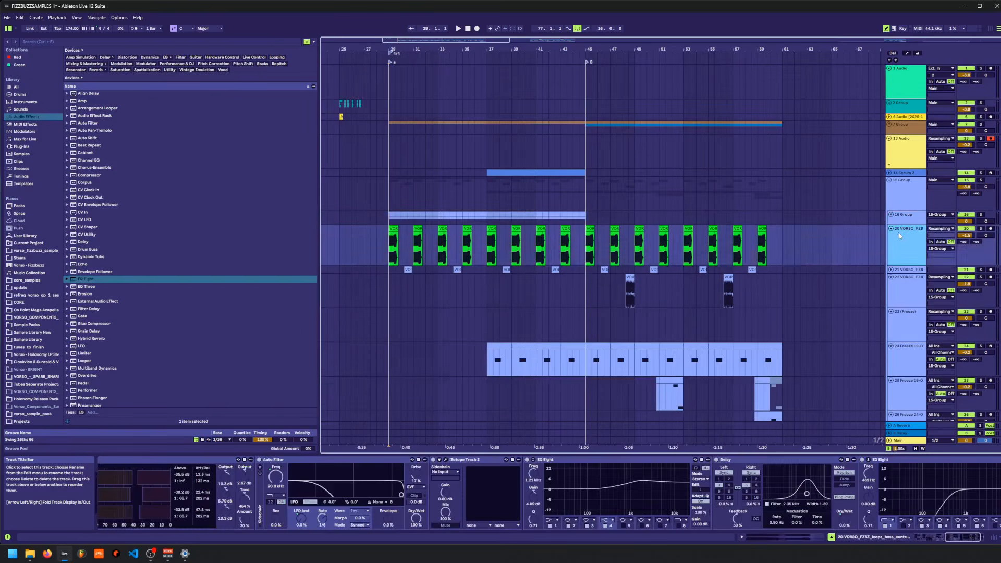
- Reduce the height of track 20 with the green bass clips
key(Left)
key(Right)
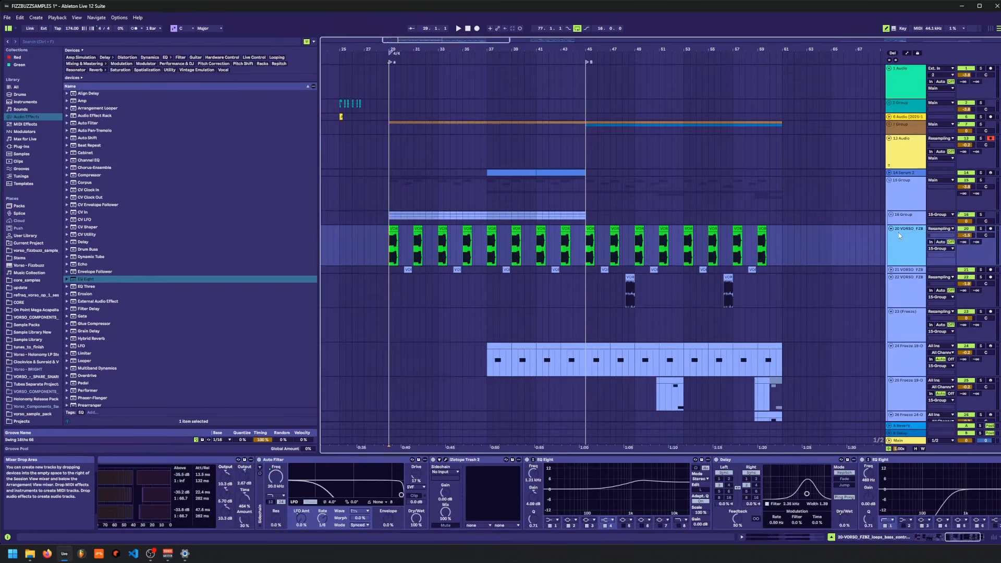
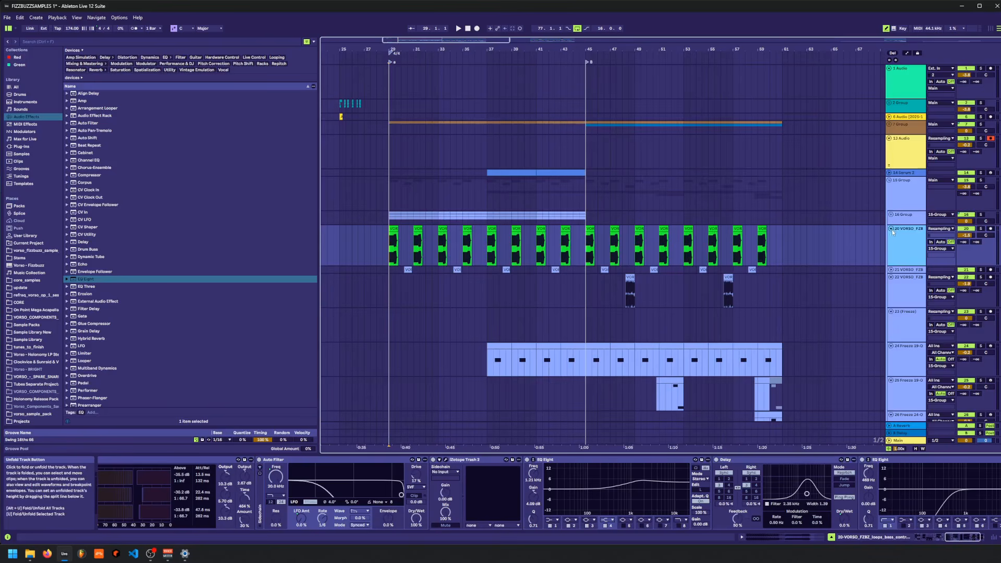
click(891, 230)
click(892, 230)
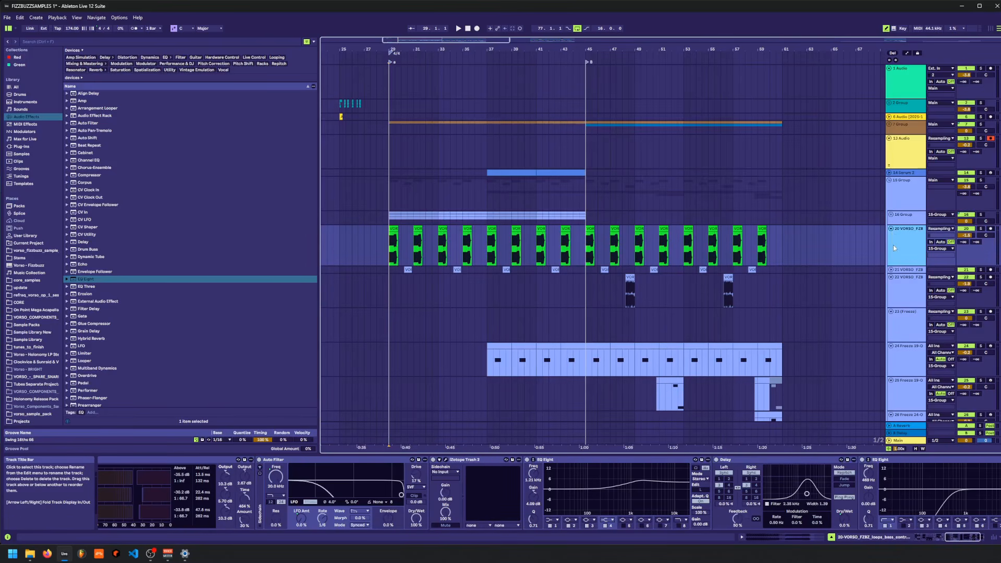
drag(899, 265, 899, 252)
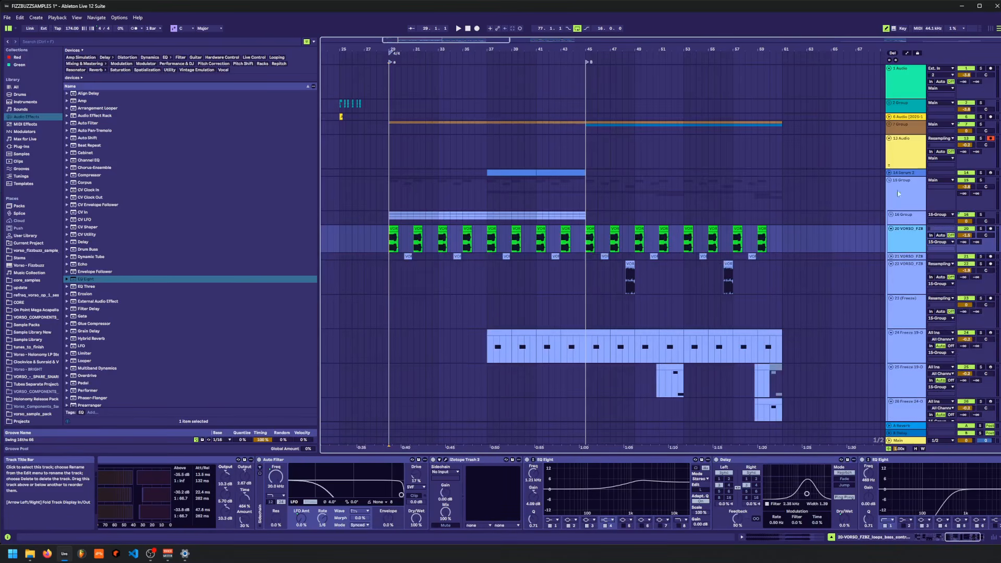
- Unfold the 7 Group of drum tracks and fold the 9 Group nested inside it
click(888, 124)
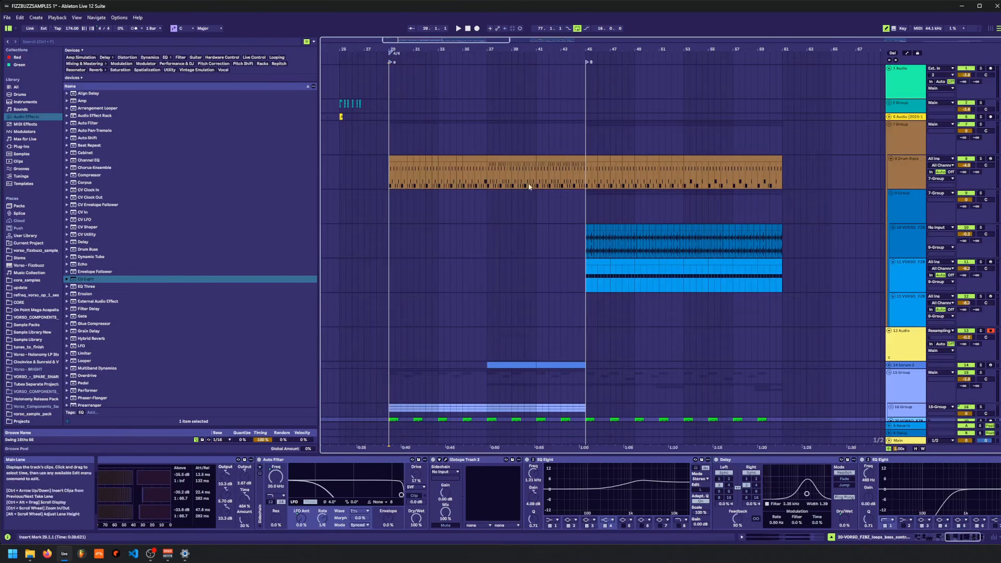
click(588, 269)
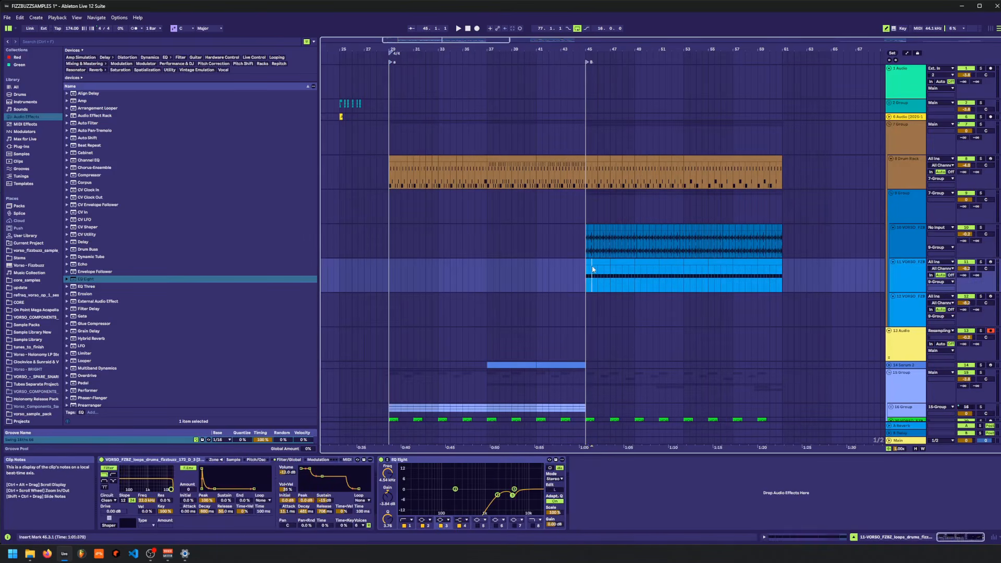
click(913, 251)
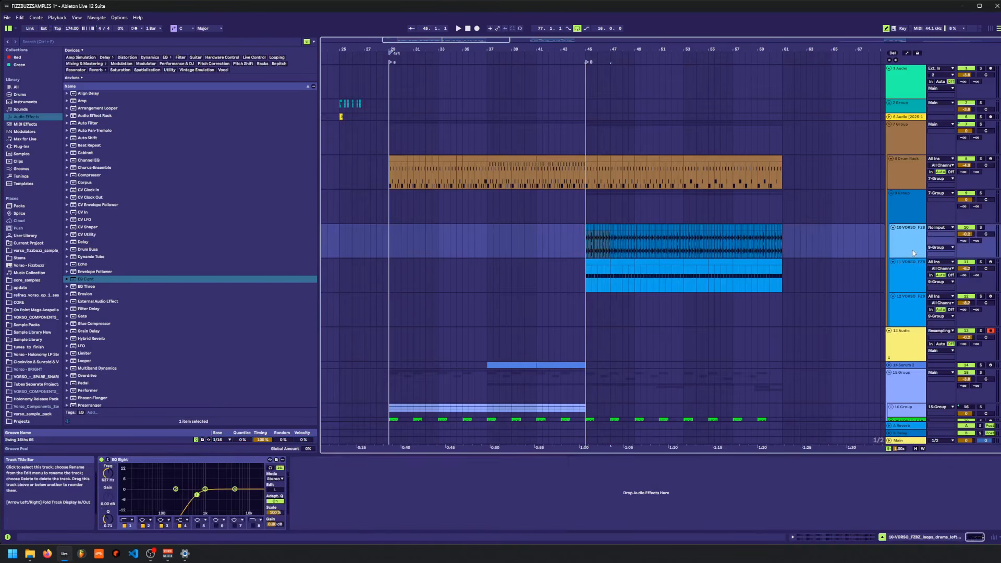
key(Down)
key(Left)
key(Up)
key(Left)
key(Up)
key(Left)
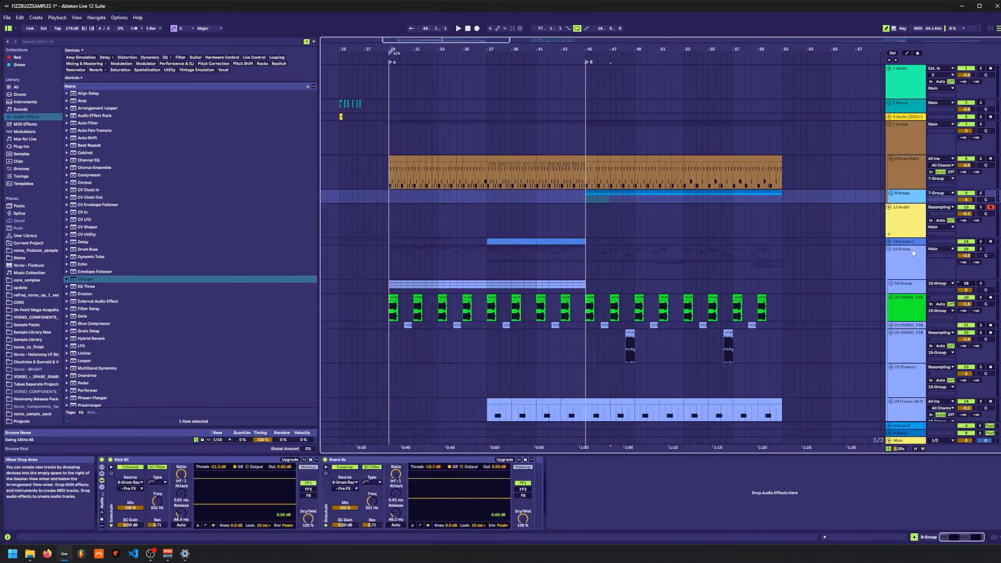
- Select the 16 Group inside the 15 Group and unfold it
key(Down)
key(Down)
key(Down)
key(Down)
key(Down)
key(Up)
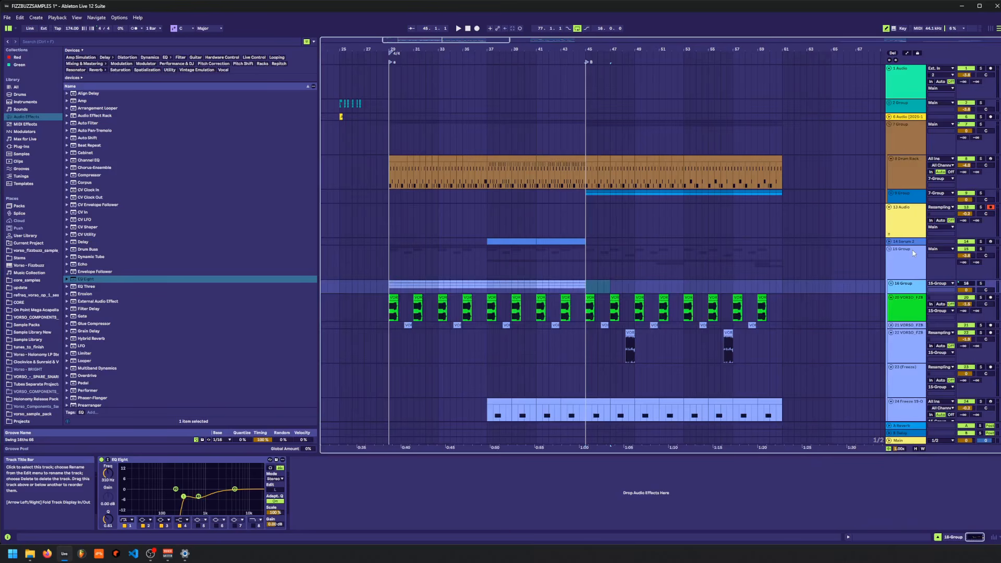
key(Right)
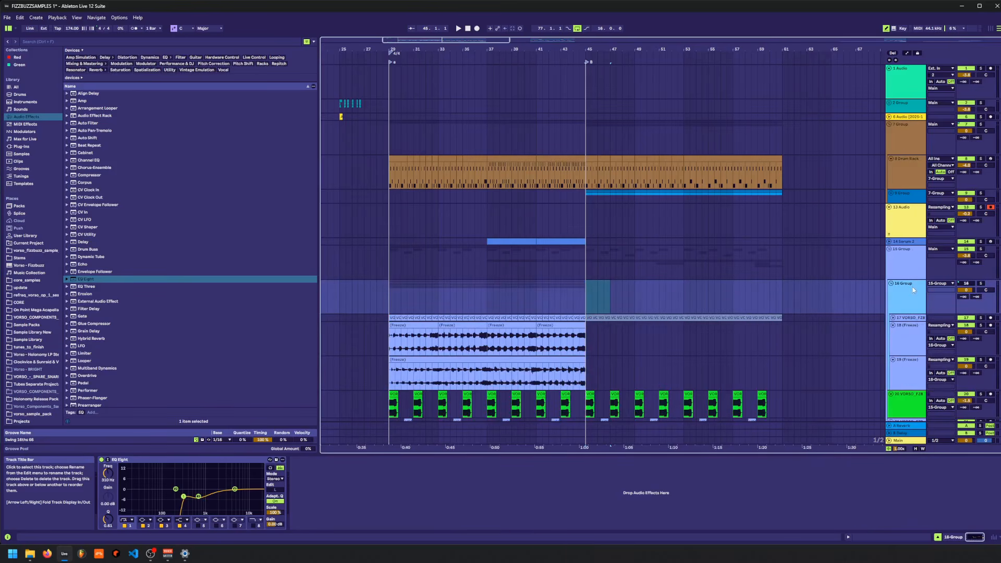
- Fold the frozen tracks 18 and 19, fold the 16 Group and select track 20
scroll(898, 366, down, 2)
click(906, 351)
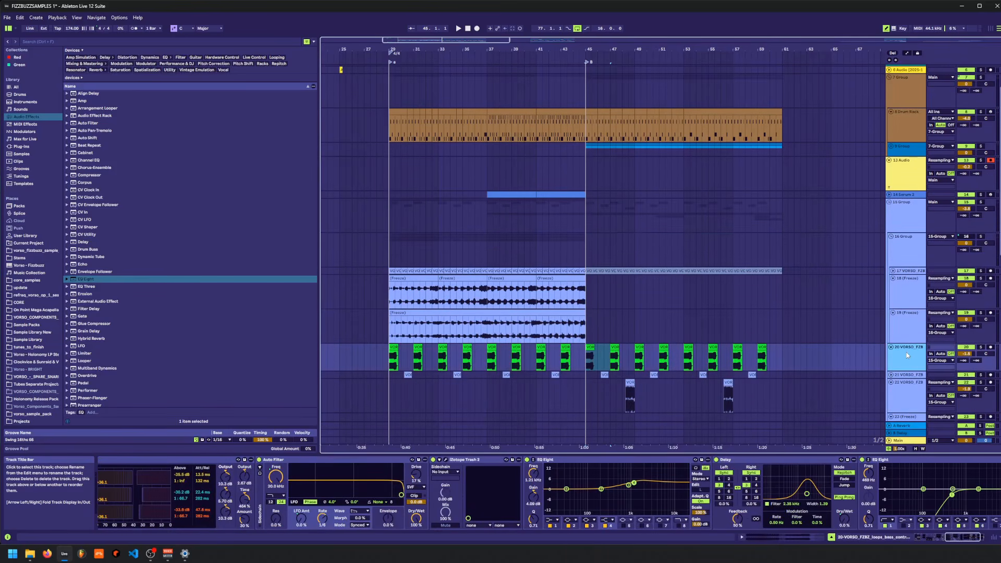
key(Down)
key(Up)
key(Up)
key(Left)
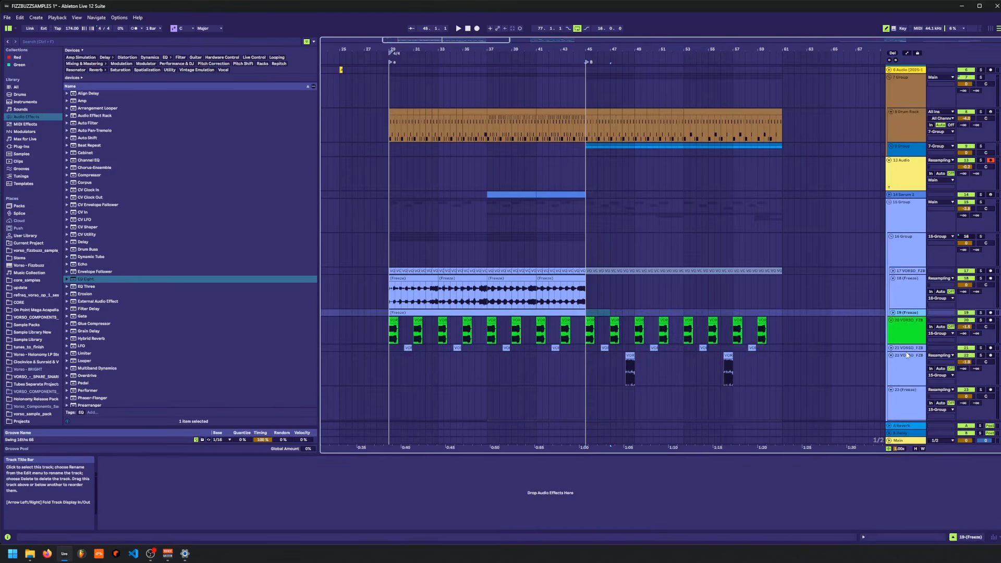
key(Up)
key(Left)
key(Up)
key(Up)
key(Down)
key(Left)
key(Down)
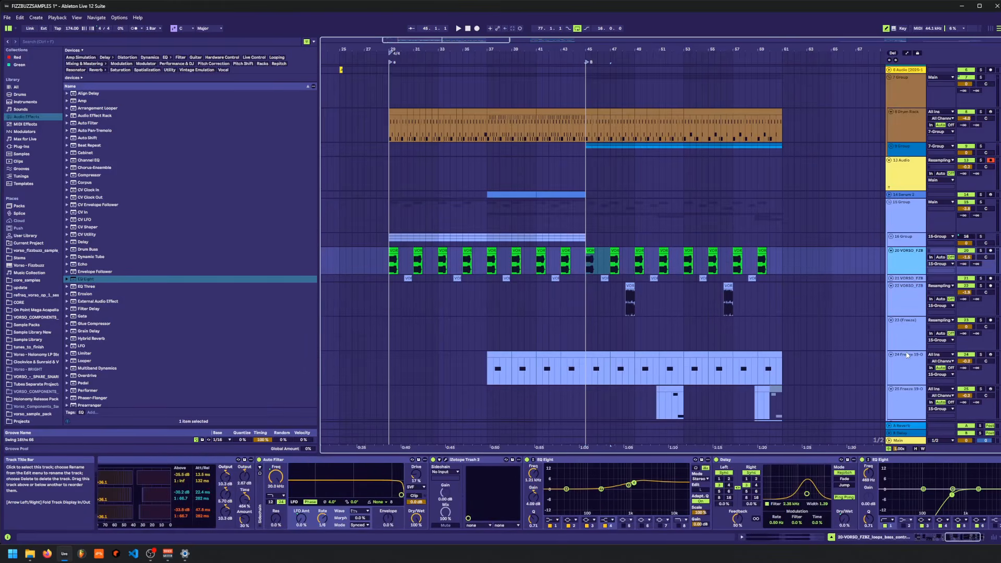
- Examine the bass clips on tracks 20 and 24 around bar 45
scroll(665, 300, down, 3)
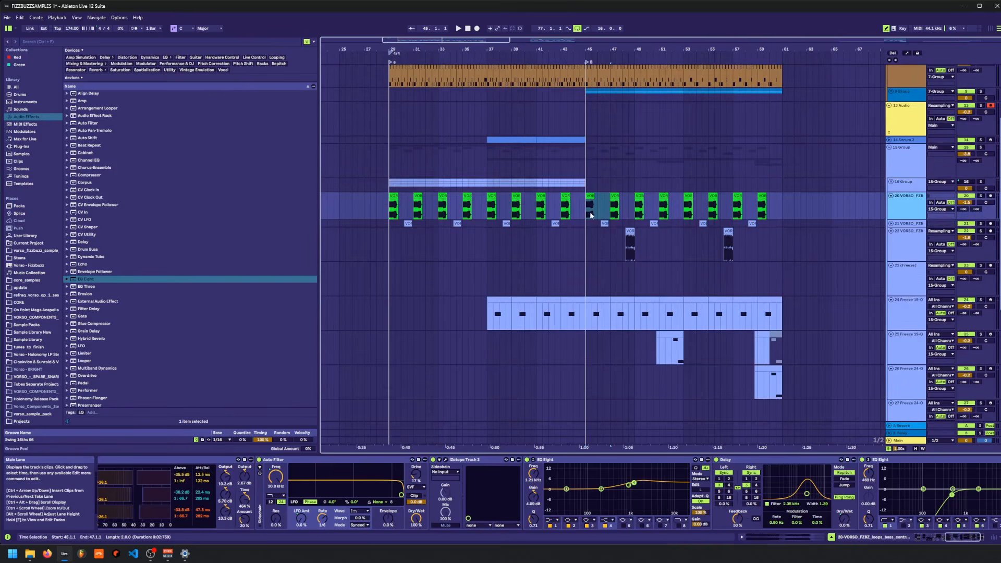
click(590, 215)
drag(666, 199, 516, 213)
drag(507, 319, 645, 254)
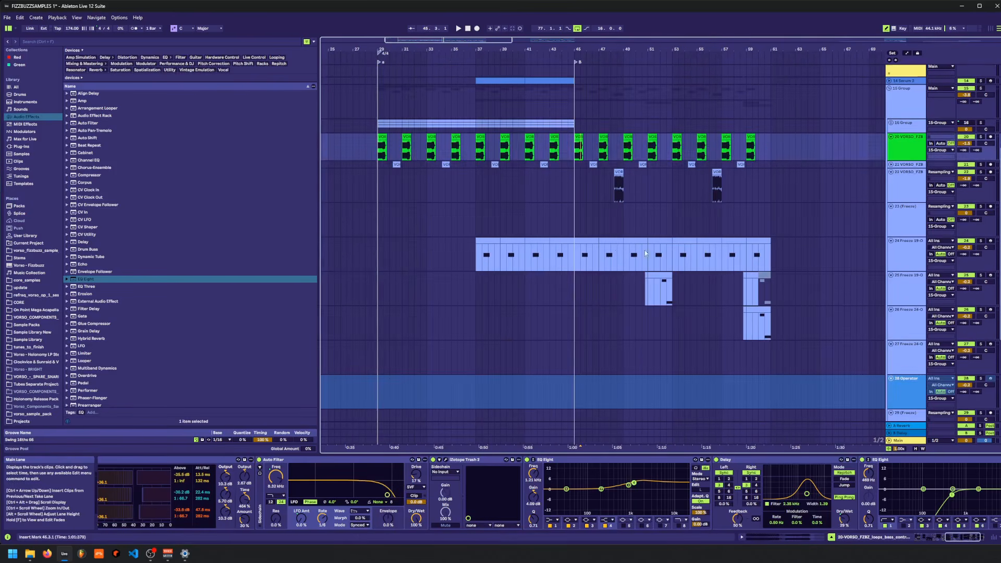
click(594, 251)
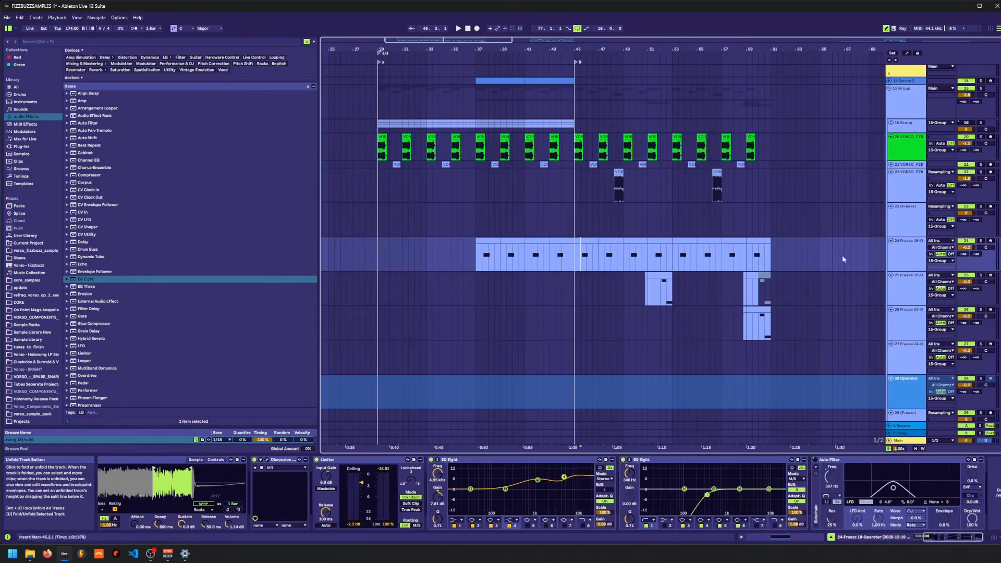
drag(784, 266, 791, 336)
click(581, 226)
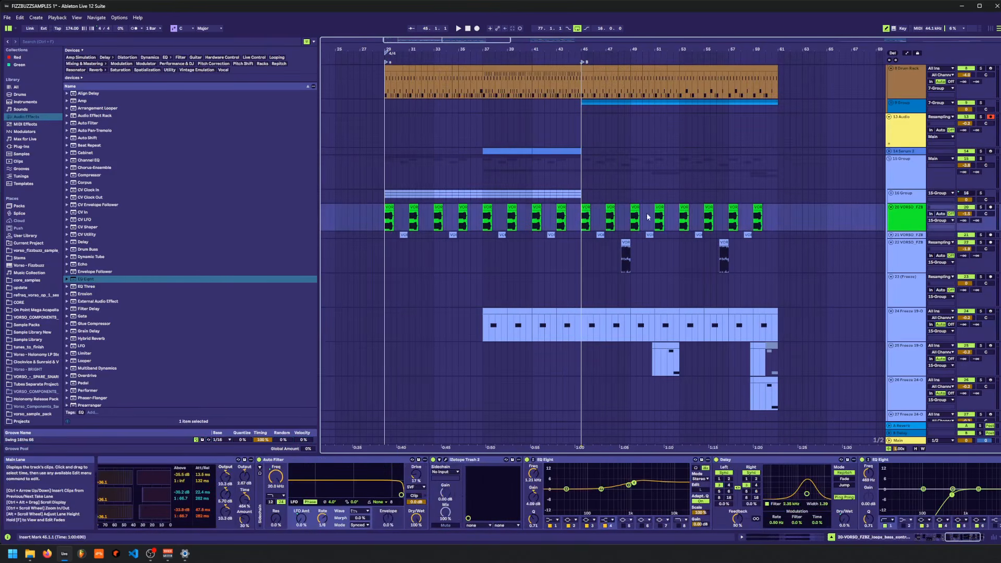
- Solo track 20 and audition its bass clips from bar 29 and bar 45
click(981, 193)
click(981, 207)
drag(812, 228, 881, 265)
click(795, 232)
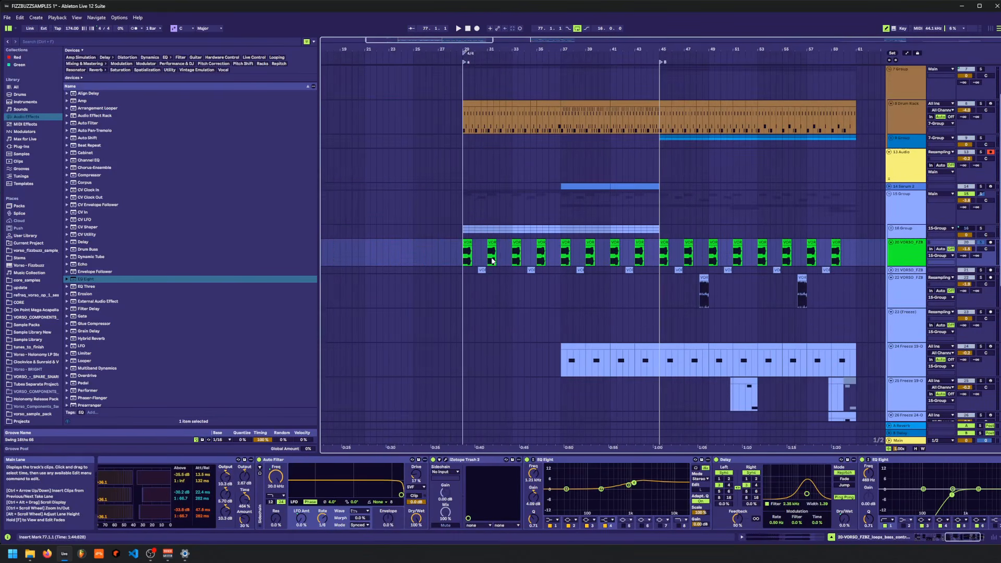
click(459, 264)
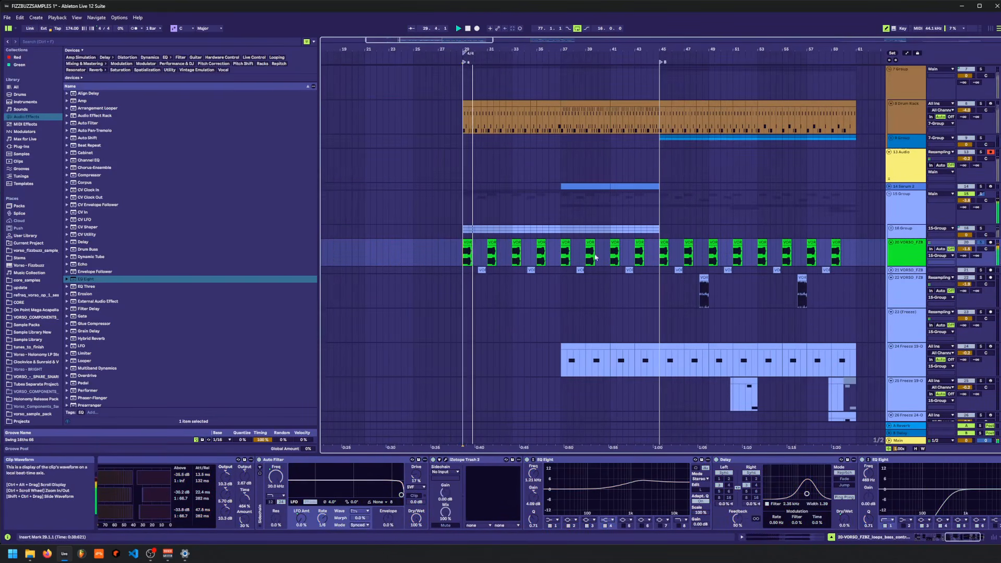
key(space)
key(space)
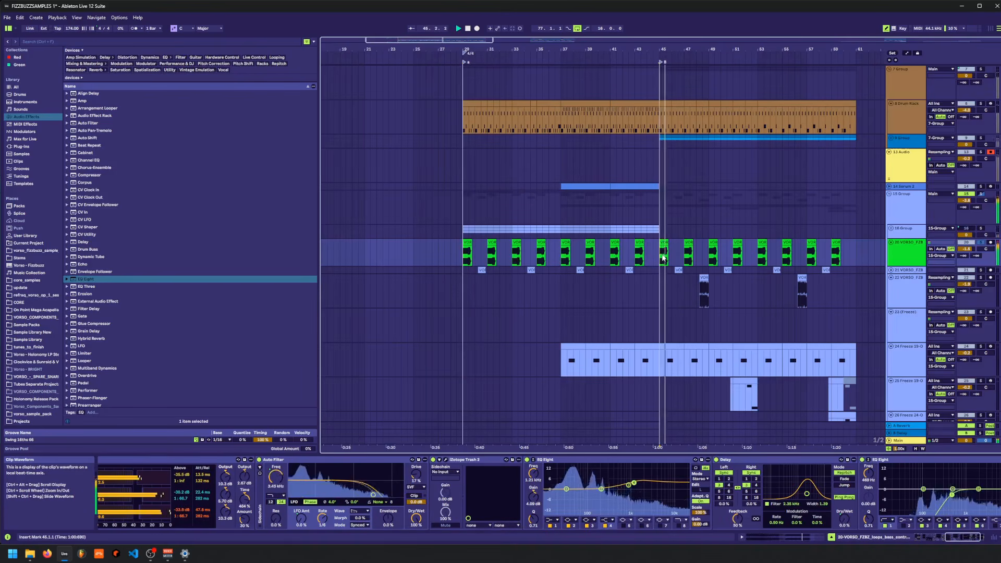
drag(643, 258, 584, 256)
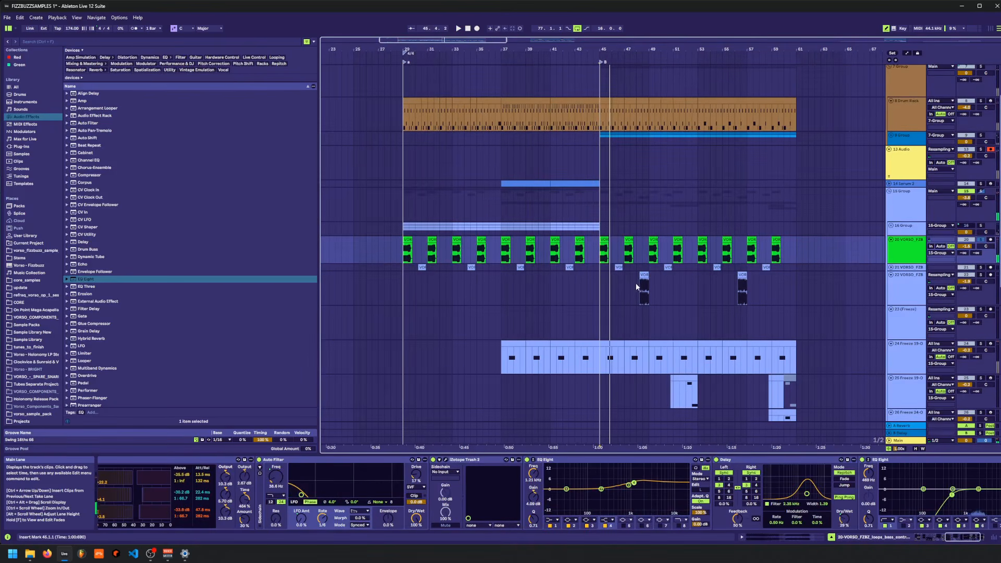
- Examine the bass tracks in the 15 Group from bar 48 to the second section at bar 77
click(636, 286)
scroll(681, 292, down, 4)
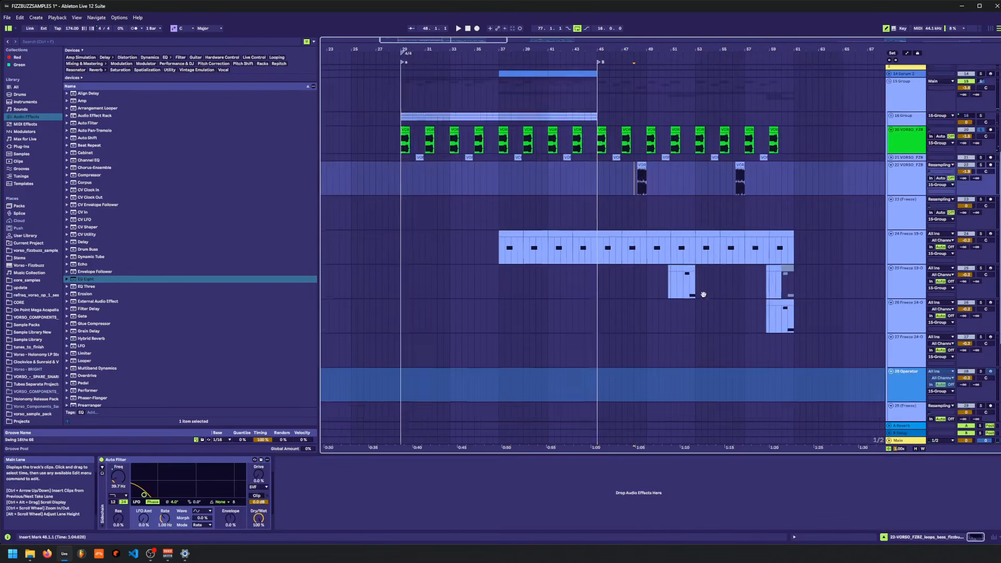
drag(704, 295, 541, 282)
scroll(540, 281, down, 1)
scroll(541, 276, up, 4)
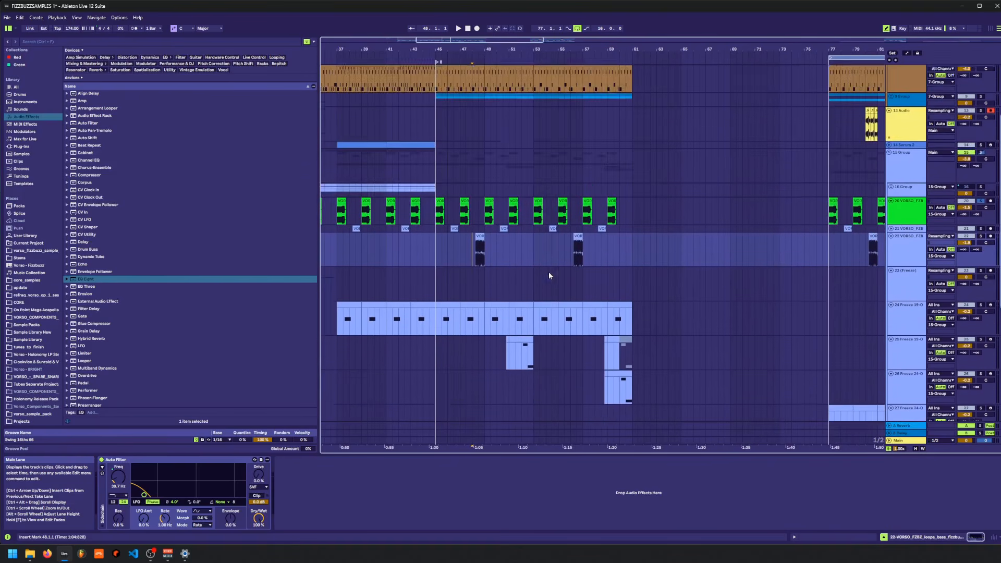
scroll(549, 275, up, 3)
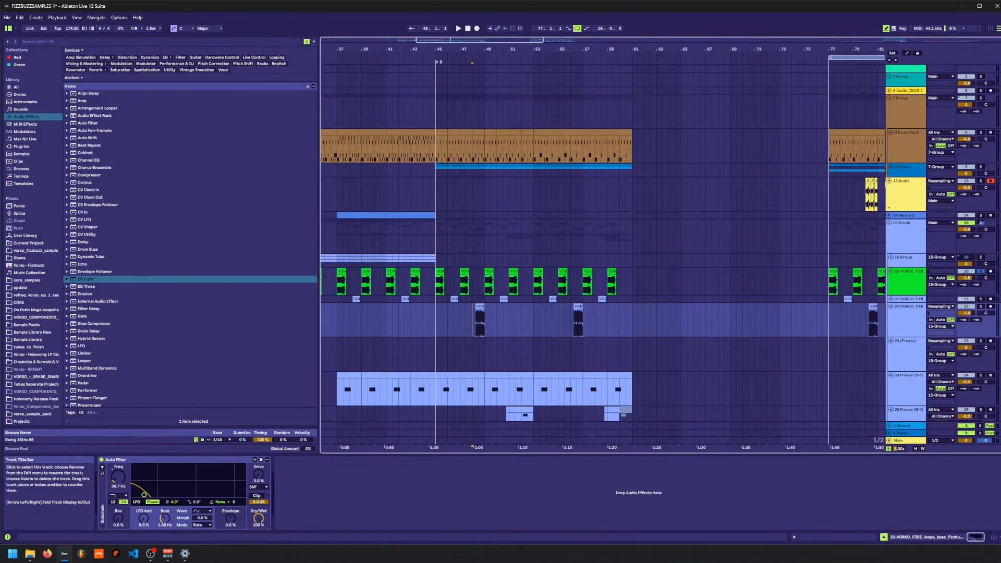
- Fold the 13 Audio track, the 15 Group and the 7 Group
click(889, 182)
click(889, 196)
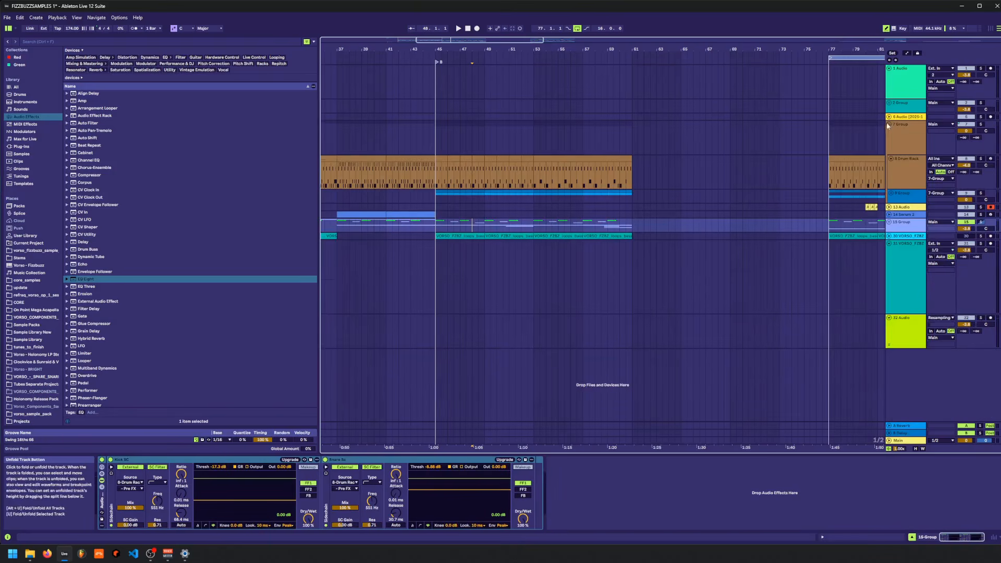
click(889, 125)
- Unfold the 15 Group and the 16 Group nested inside it
drag(527, 50, 634, 25)
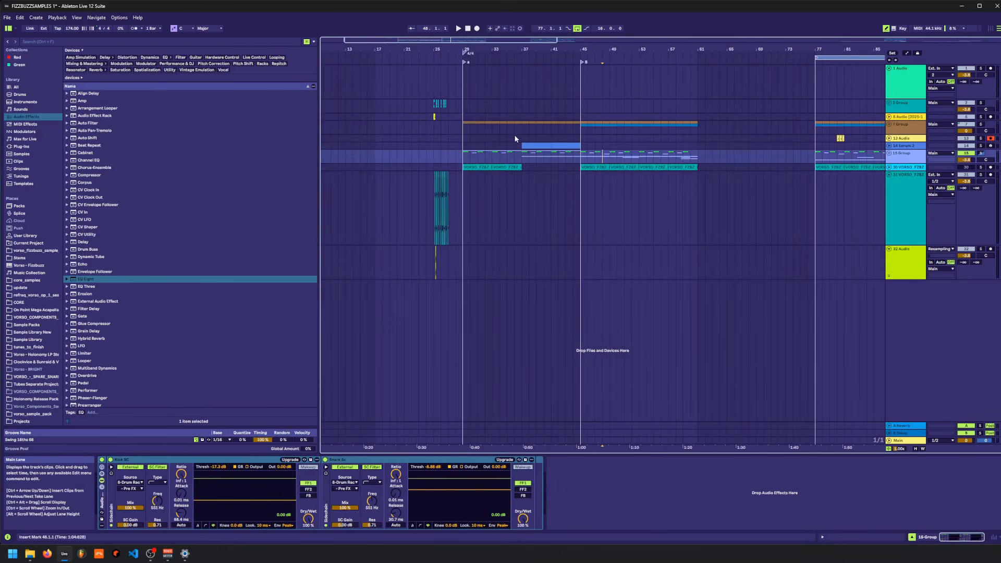
click(889, 153)
click(890, 187)
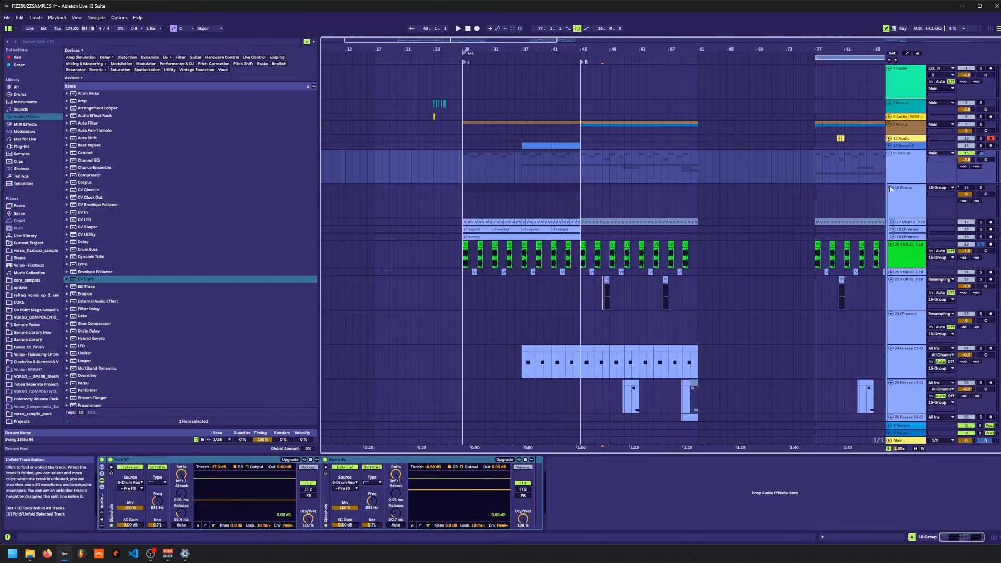
- Set the playback start to bar 30 on the 16 Group and unfold its two frozen audio tracks, 18 and 19
click(470, 206)
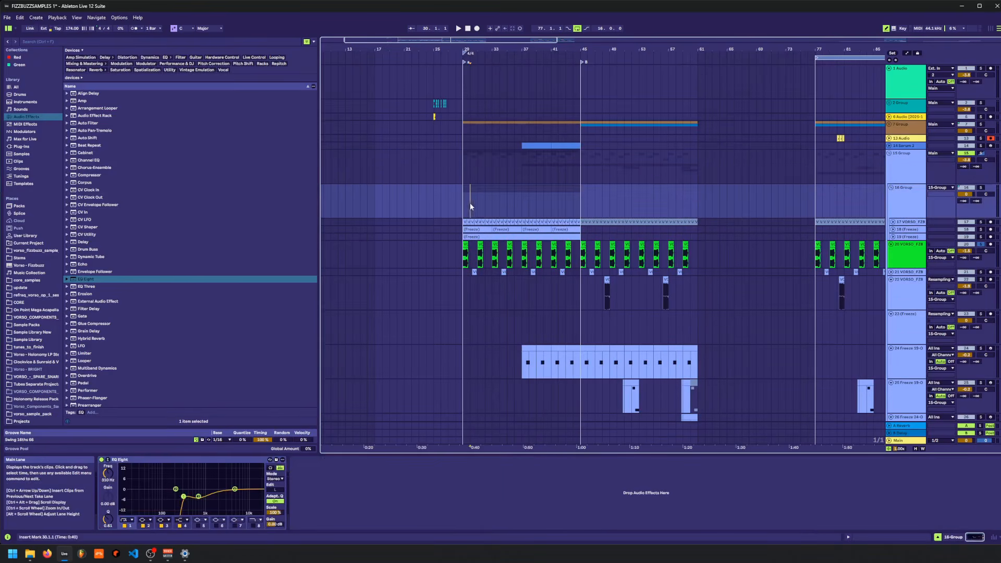
click(908, 223)
key(Down)
key(Right)
key(Down)
key(Right)
key(Up)
key(Up)
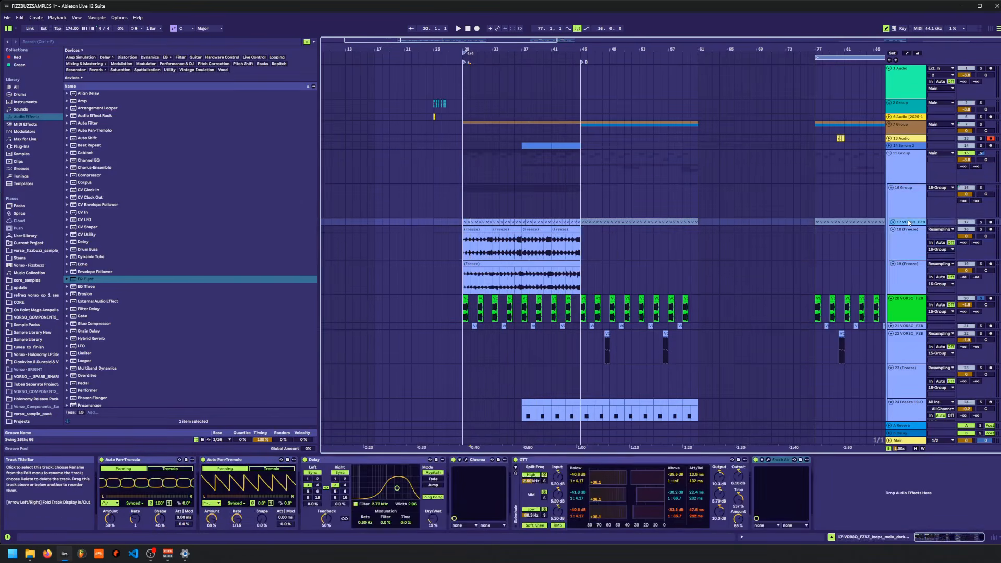
- Solo the 16 Group to audition it from bar 30, and fold both it and the parent 15 Group
click(981, 191)
key(space)
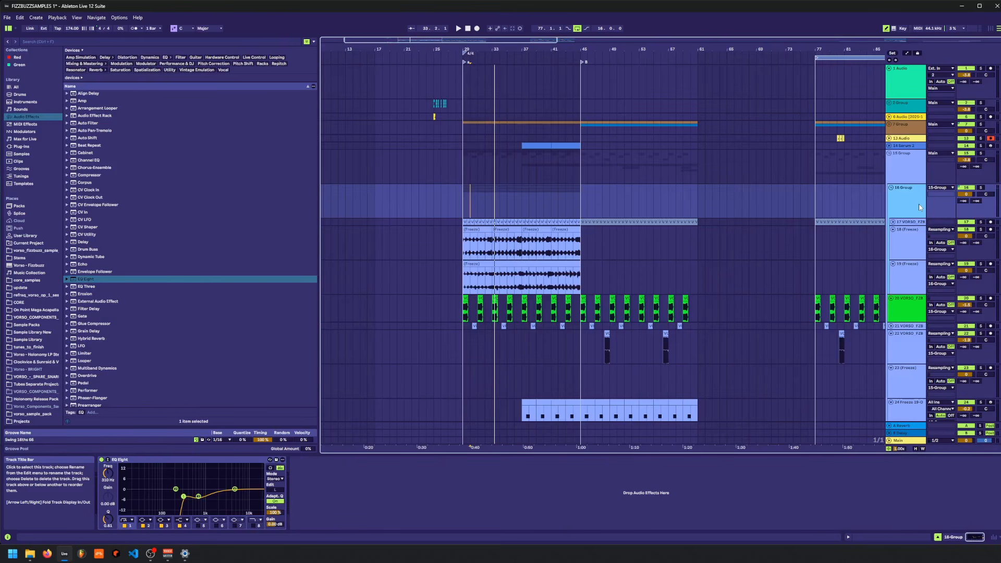
key(Left)
key(Up)
key(Left)
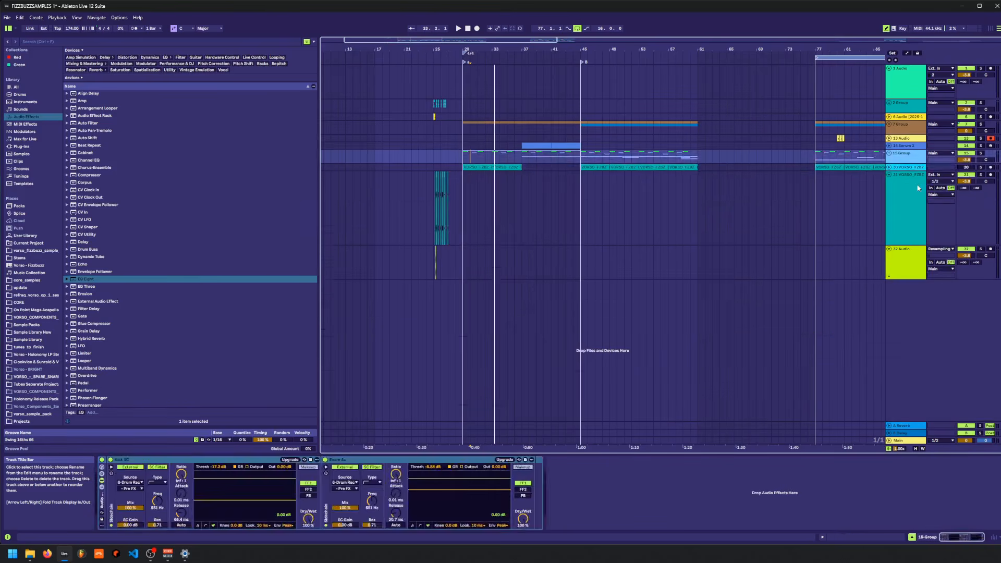
key(Down)
- Audition the arrangement with the folded 15 Group from bar 46 and from bar 78 in the second section
click(583, 160)
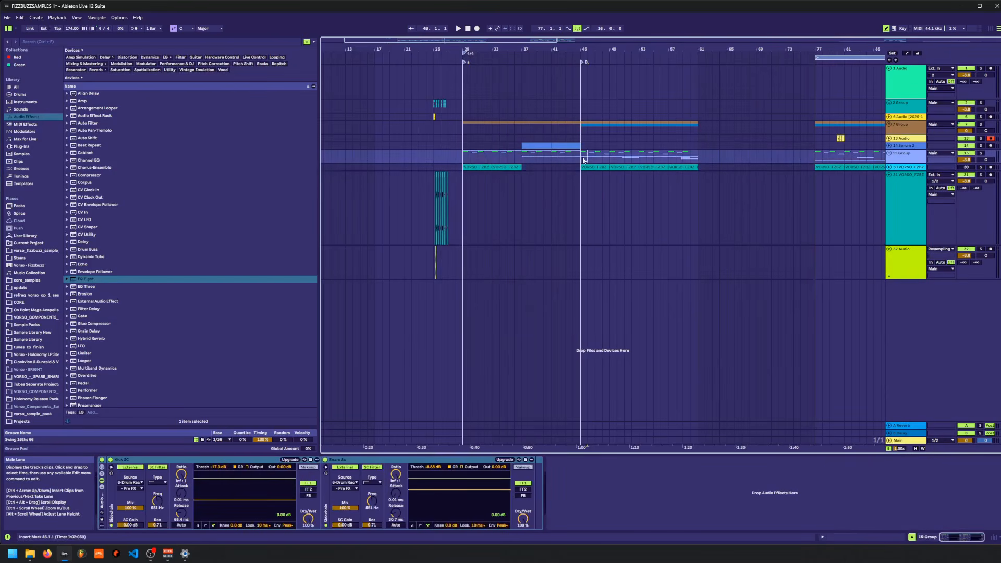
drag(605, 159, 694, 168)
click(586, 153)
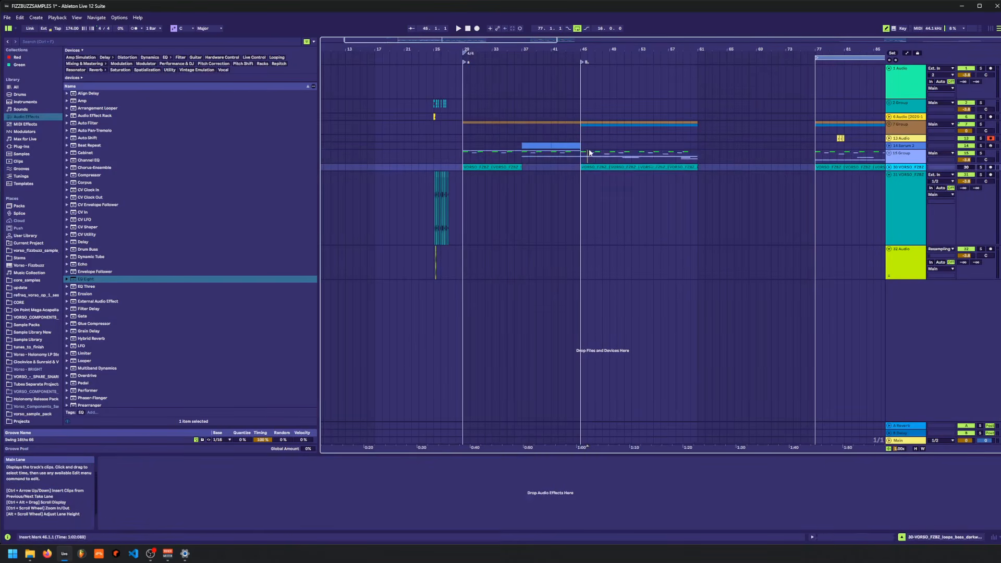
key(space)
drag(612, 153, 560, 153)
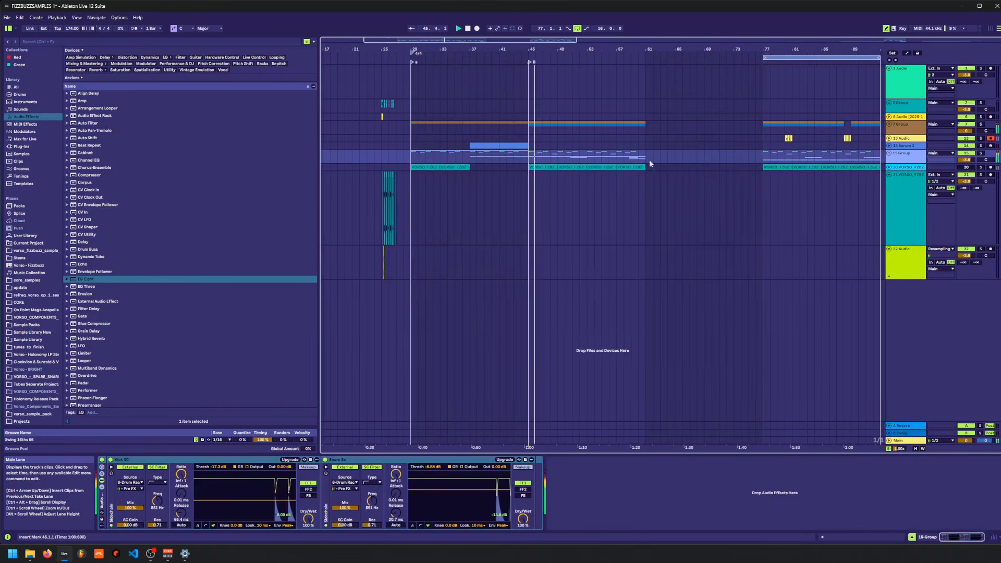
click(767, 160)
key(space)
key(space)
drag(788, 157, 711, 159)
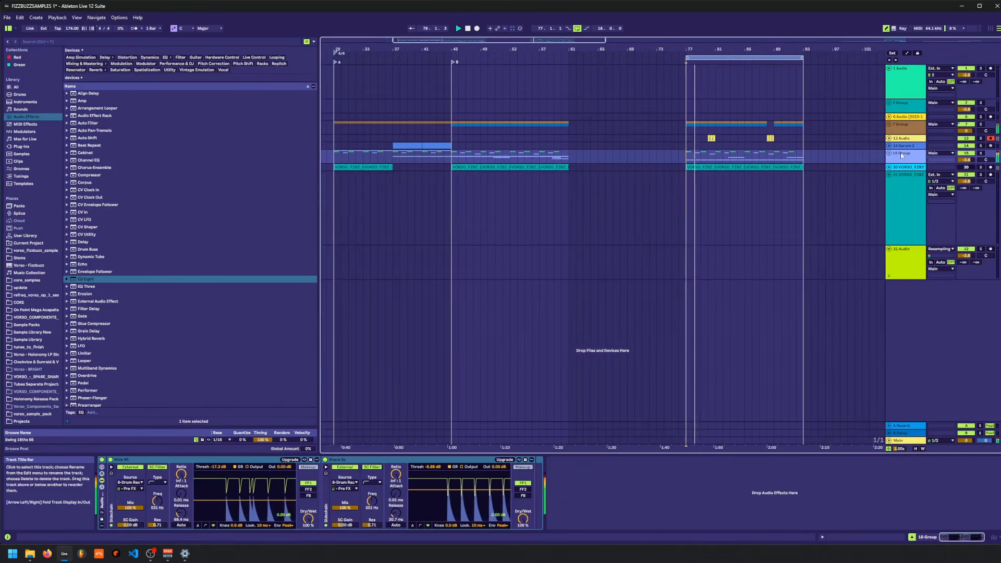
- Unfold the 15 Group and the 7 Group to expose their bass and drum tracks
key(Right)
click(888, 154)
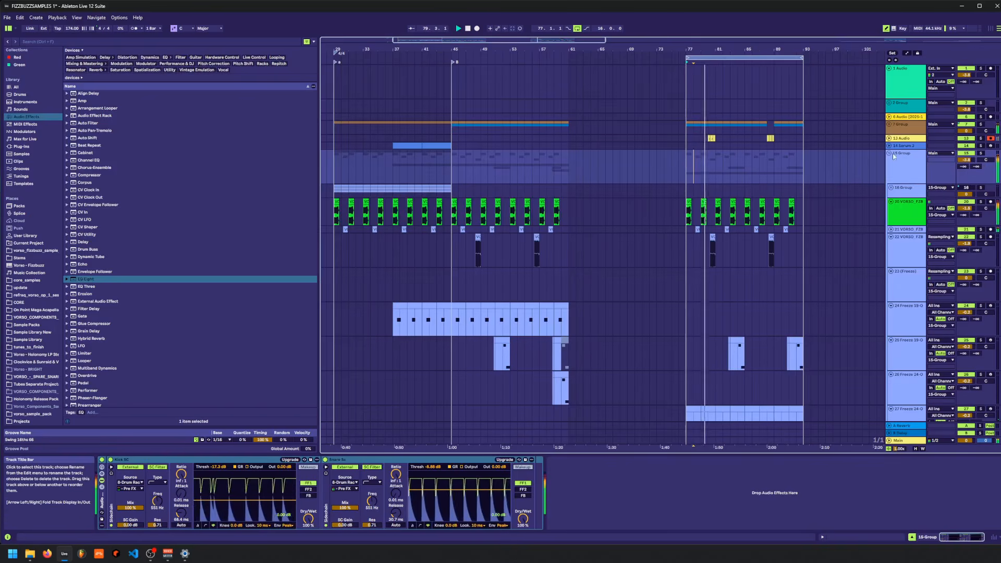
click(889, 126)
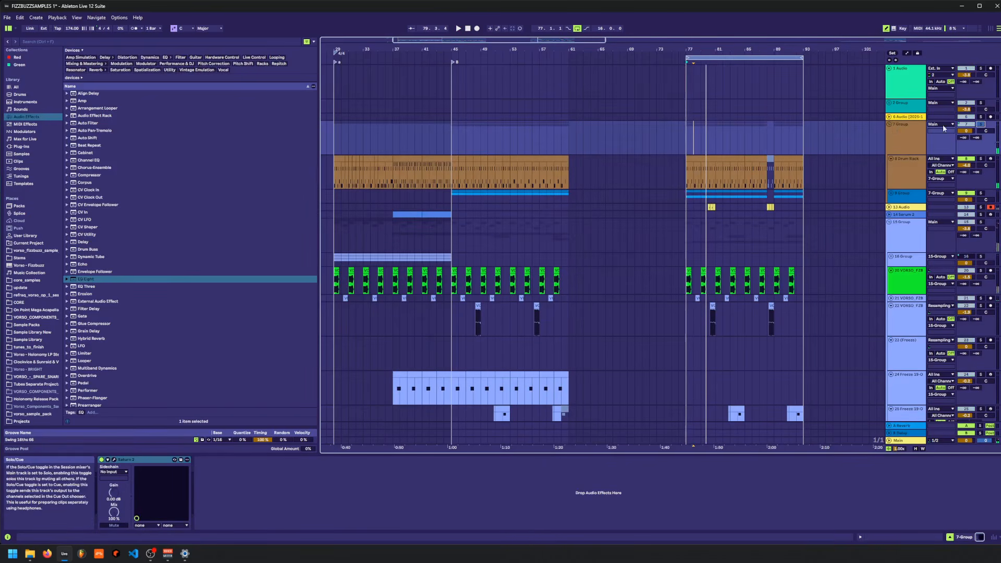
click(891, 128)
click(890, 129)
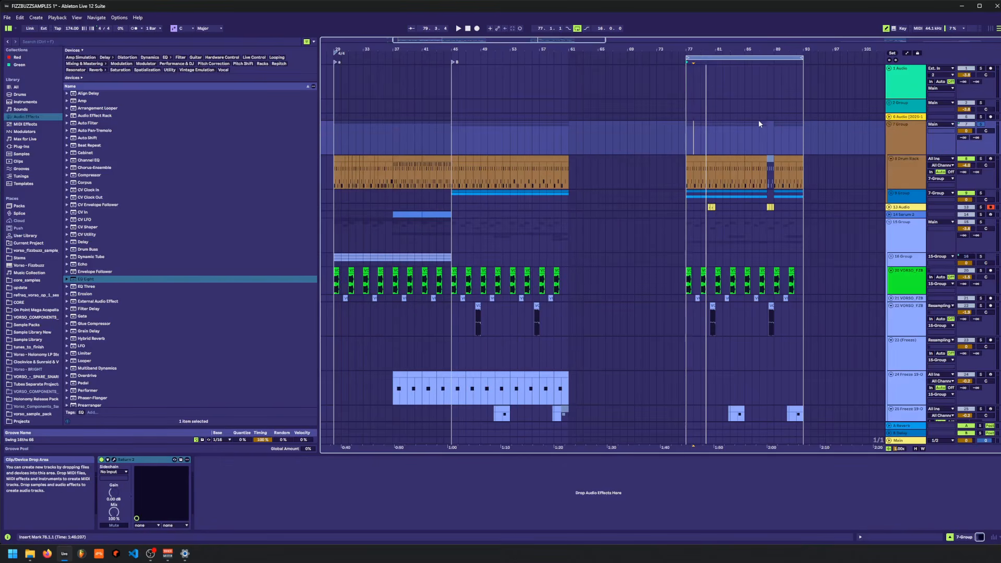
- Review the bass tracks across both sections and fold the 15 Group
scroll(668, 175, left, 4)
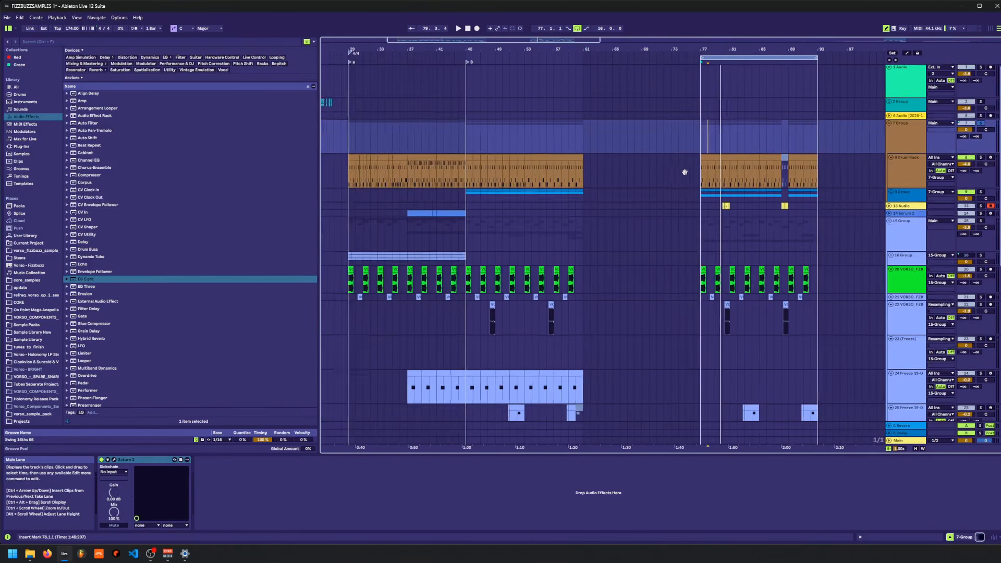
scroll(784, 187, down, 3)
scroll(786, 192, down, 3)
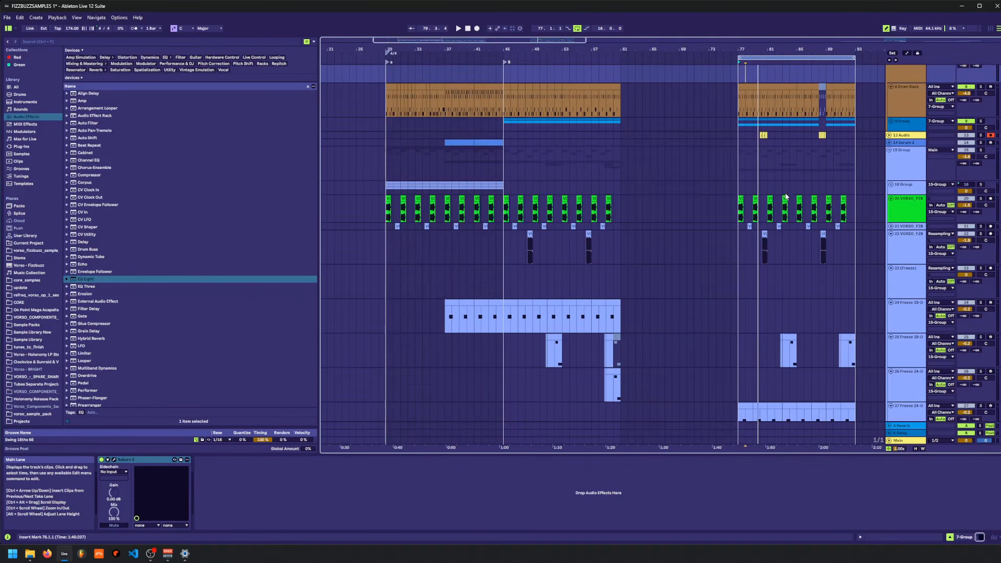
click(889, 151)
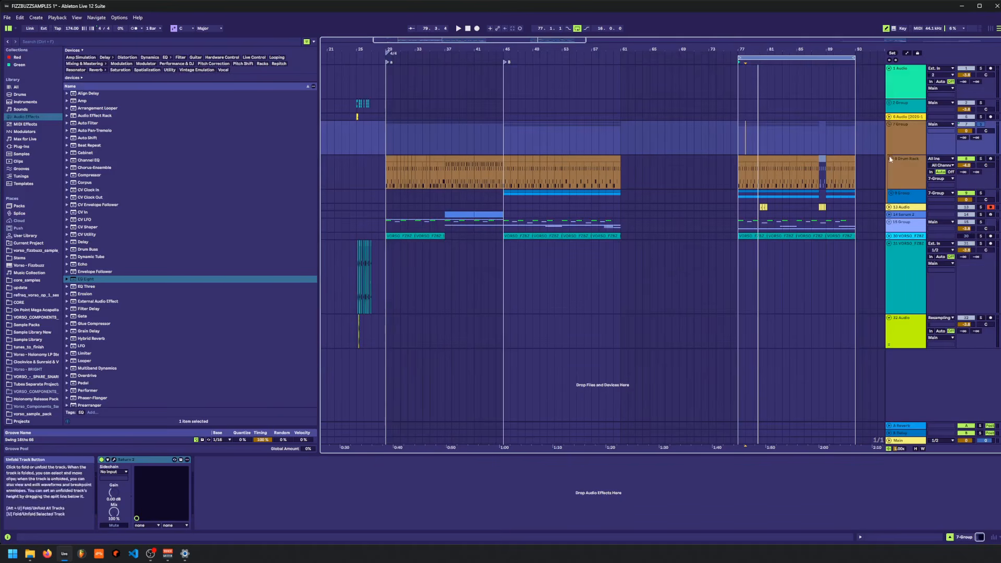